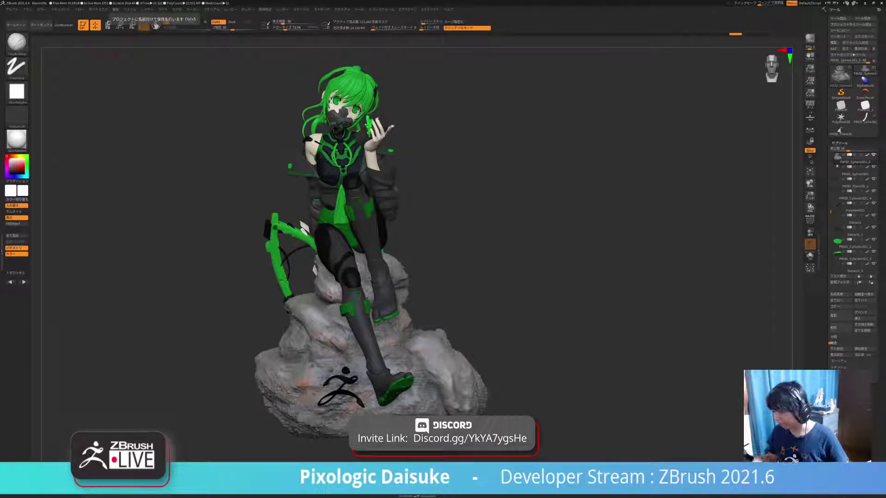
- Set the interface language to English
{"action": "left_click", "coordinate": [264, 9]}
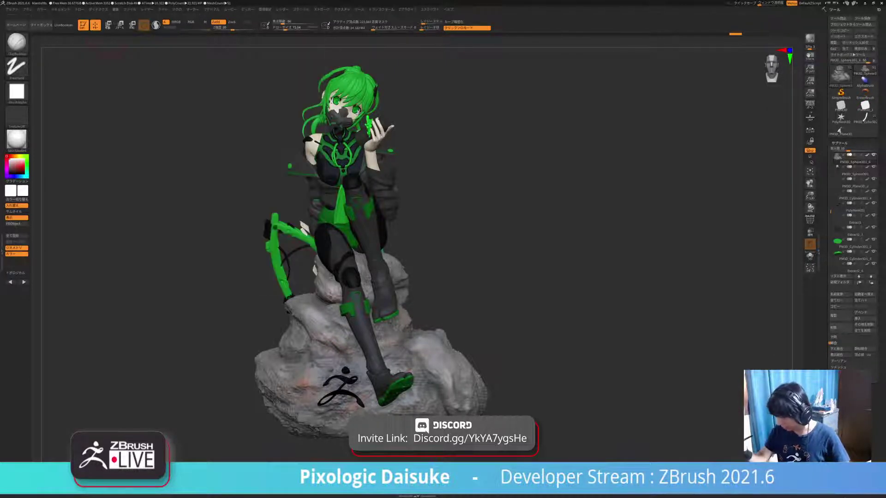
{"action": "left_click", "coordinate": [264, 9]}
{"action": "left_click", "coordinate": [274, 250]}
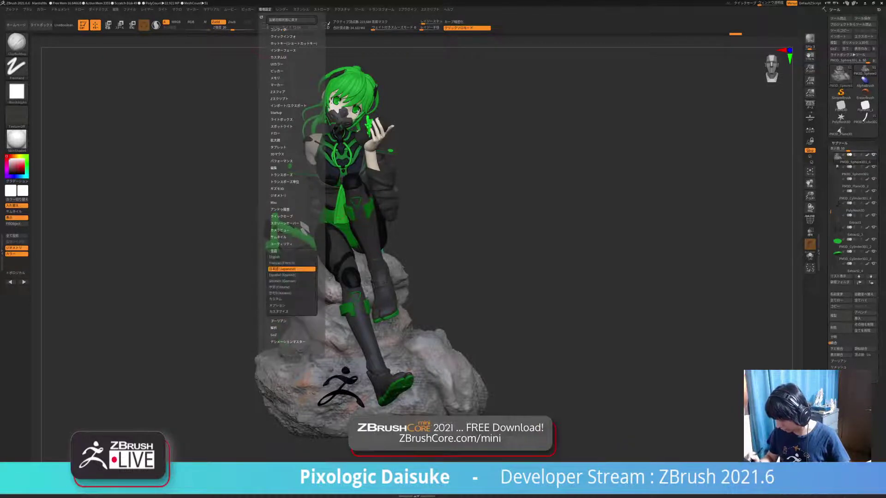
{"action": "left_click", "coordinate": [293, 256]}
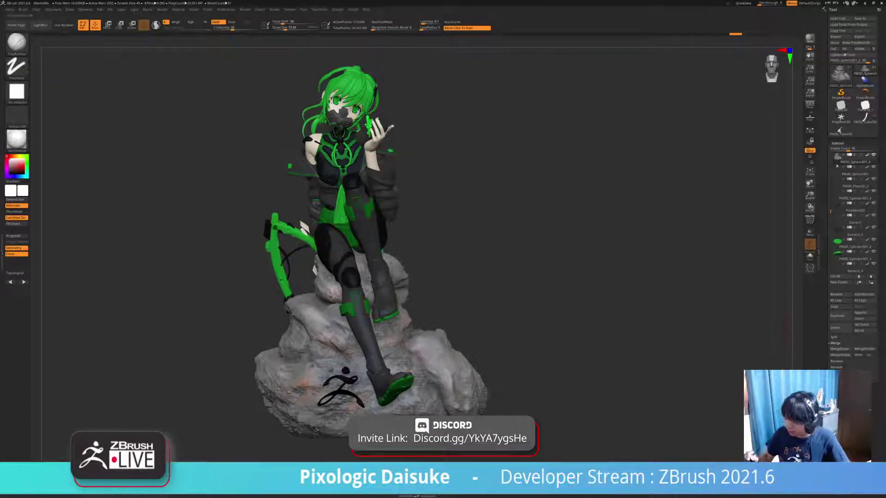
- Select the small white part at the upper end of the mechanical arm and recolour it black
{"action": "left_click", "coordinate": [303, 227], "text": "alt"}
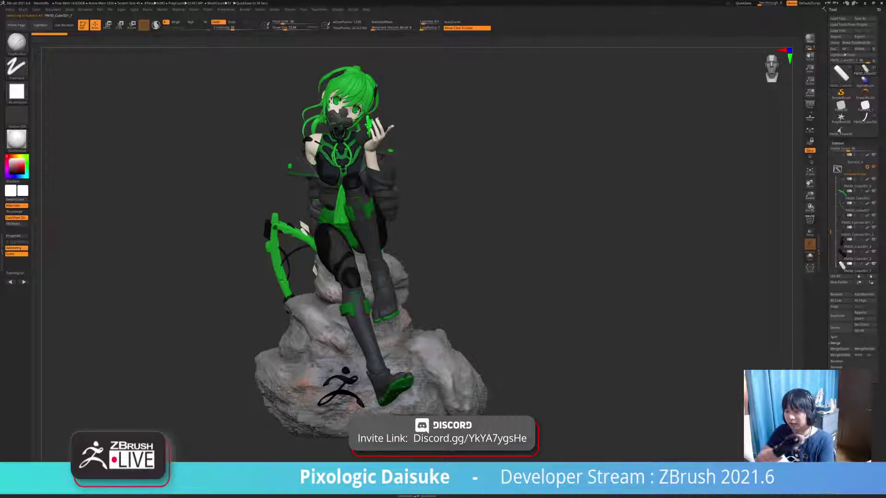
{"action": "left_click", "coordinate": [20, 168]}
{"action": "left_click", "coordinate": [27, 165]}
{"action": "left_click", "coordinate": [20, 171]}
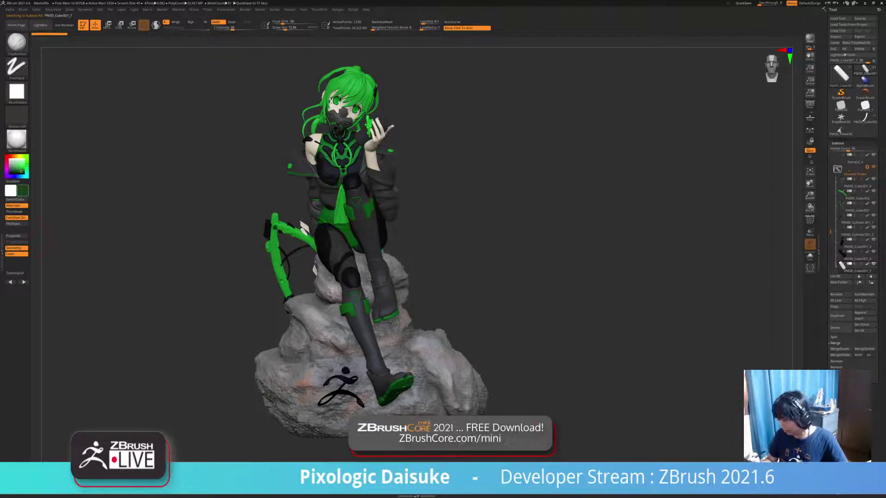
{"action": "left_click_drag", "start_coordinate": [20, 171], "coordinate": [9, 173]}
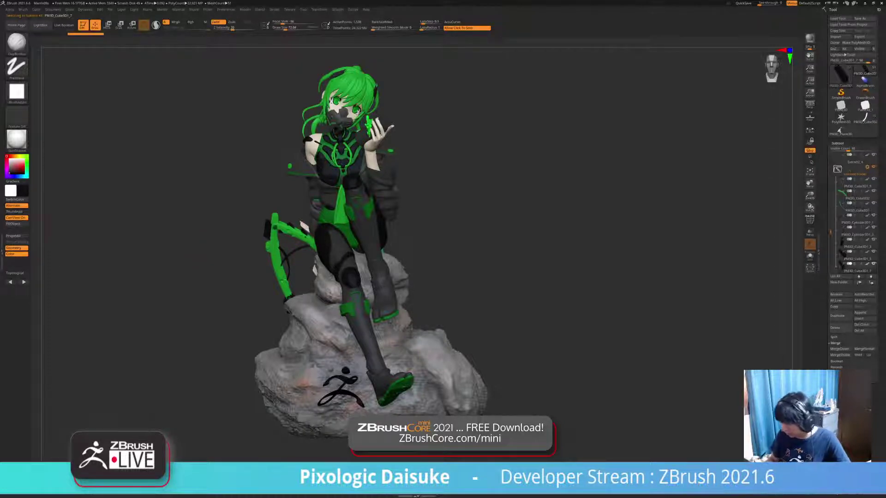
- Select the small white part between the forearm and the green mechanical arm and fill it with black using RGB colour
{"action": "left_click_drag", "start_coordinate": [415, 203], "coordinate": [545, 199]}
{"action": "left_click_drag", "start_coordinate": [415, 158], "coordinate": [414, 318], "text": "alt"}
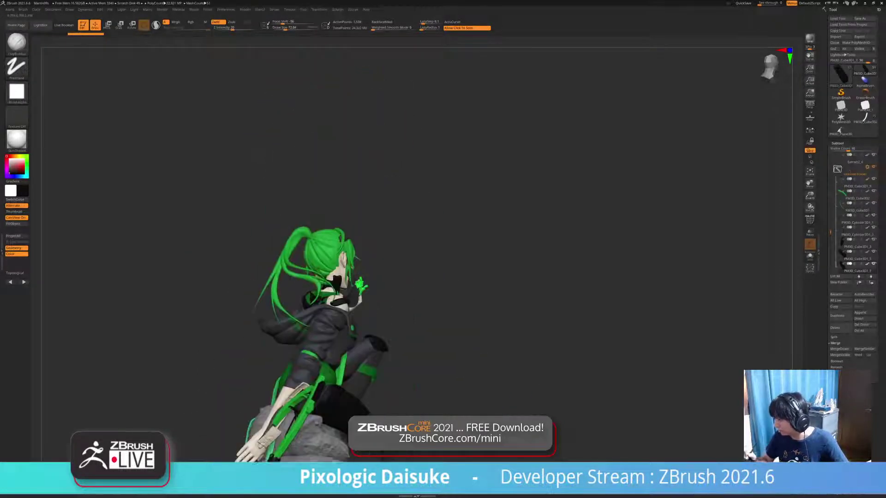
{"action": "right_click_drag", "start_coordinate": [414, 319], "coordinate": [414, 388], "text": "ctrl"}
{"action": "right_click_drag", "start_coordinate": [415, 139], "coordinate": [388, 333], "text": "alt"}
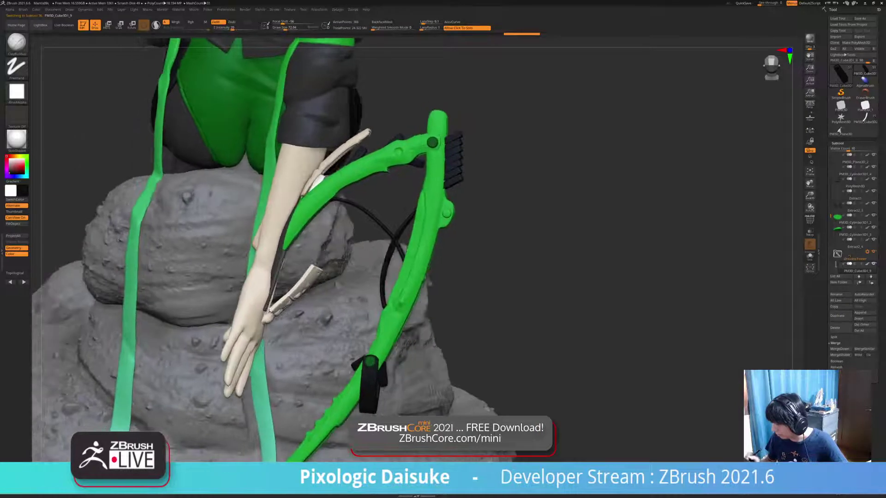
{"action": "left_click", "coordinate": [317, 183], "text": "alt"}
{"action": "left_click_drag", "start_coordinate": [422, 396], "coordinate": [392, 398]}
{"action": "left_click", "coordinate": [396, 398]}
{"action": "left_click", "coordinate": [397, 398]}
{"action": "left_click", "coordinate": [16, 224]}
{"action": "left_click", "coordinate": [191, 21]}
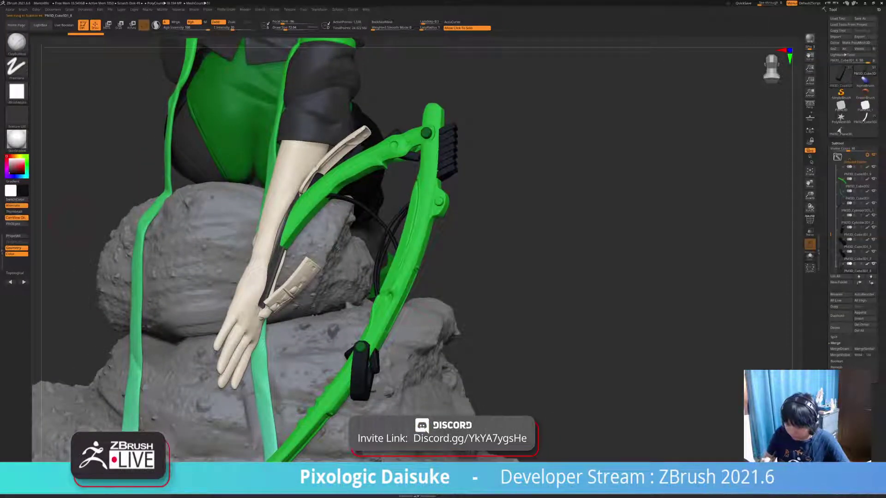
{"action": "left_click", "coordinate": [9, 158]}
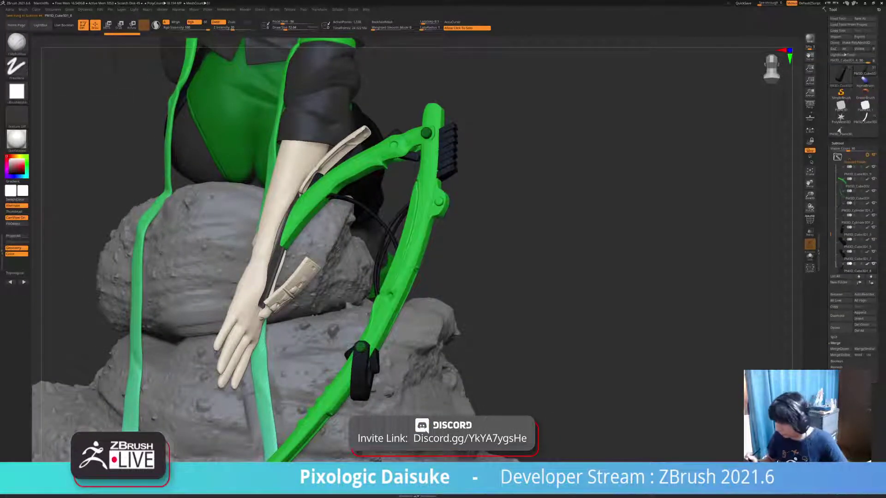
- Select the dark strip along the forearm and isolate it with its polyframe displayed
{"action": "mouse_move", "coordinate": [531, 258]}
{"action": "left_mouse_down"}
{"action": "mouse_move", "coordinate": [540, 272]}
{"action": "mouse_move", "coordinate": [523, 194]}
{"action": "mouse_move", "coordinate": [503, 193]}
{"action": "mouse_move", "coordinate": [590, 194]}
{"action": "left_mouse_up"}
{"action": "left_click", "coordinate": [270, 198], "text": "alt"}
{"action": "left_click", "coordinate": [590, 193]}
{"action": "right_click_drag", "start_coordinate": [590, 194], "coordinate": [590, 258], "text": "ctrl"}
{"action": "left_click_drag", "start_coordinate": [591, 258], "coordinate": [568, 369], "text": "alt"}
{"action": "right_click_drag", "start_coordinate": [567, 369], "coordinate": [567, 333], "text": "ctrl"}
{"action": "mouse_move", "coordinate": [567, 332]}
{"action": "left_mouse_down"}
{"action": "mouse_move", "coordinate": [613, 332]}
{"action": "mouse_move", "coordinate": [576, 341]}
{"action": "mouse_move", "coordinate": [554, 332]}
{"action": "left_mouse_up"}
{"action": "key", "text": "shift+f"}
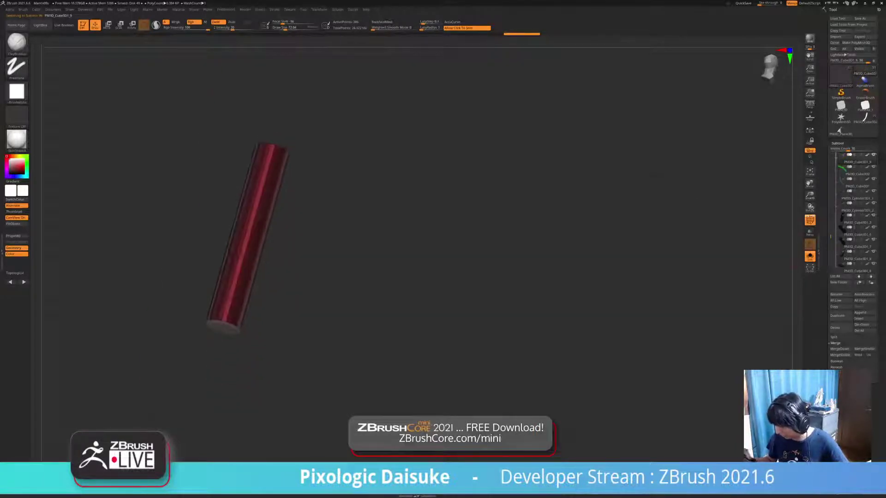
- Examine the dark strip's shape and its fit against the forearm, both isolated and together with the full model
{"action": "left_click", "coordinate": [234, 357]}
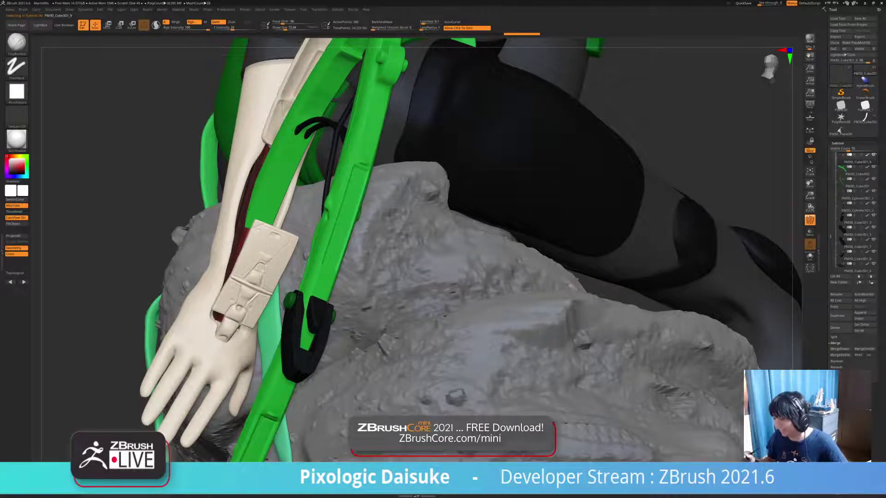
{"action": "left_click_drag", "start_coordinate": [738, 152], "coordinate": [627, 162]}
{"action": "key", "text": "shift+f"}
{"action": "right_click_drag", "start_coordinate": [326, 210], "coordinate": [212, 362]}
{"action": "left_click", "coordinate": [106, 360]}
{"action": "left_click_drag", "start_coordinate": [106, 360], "coordinate": [99, 323]}
{"action": "left_click", "coordinate": [60, 360]}
{"action": "left_click", "coordinate": [99, 323]}
{"action": "left_click", "coordinate": [810, 256]}
{"action": "left_click", "coordinate": [99, 323]}
{"action": "mouse_move", "coordinate": [323, 277]}
{"action": "left_mouse_down"}
{"action": "mouse_move", "coordinate": [351, 263]}
{"action": "mouse_move", "coordinate": [322, 272]}
{"action": "left_mouse_up"}
{"action": "left_click_drag", "start_coordinate": [771, 65], "coordinate": [769, 66]}
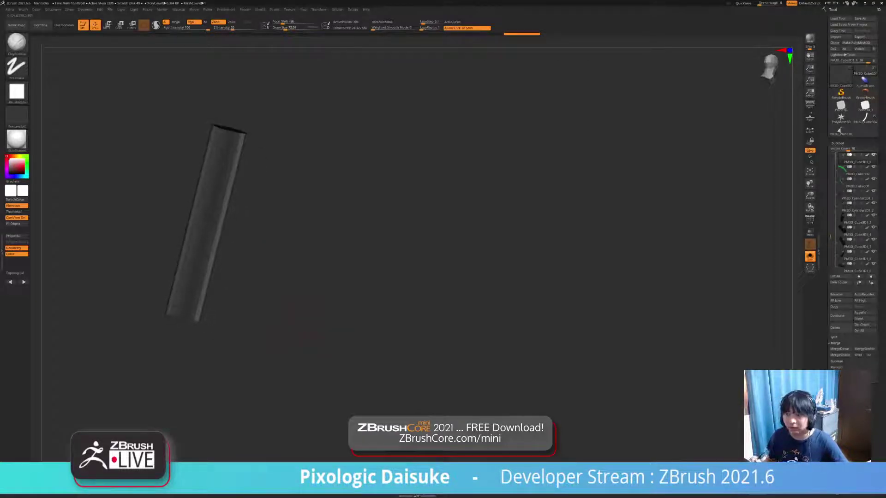
{"action": "left_click", "coordinate": [307, 336]}
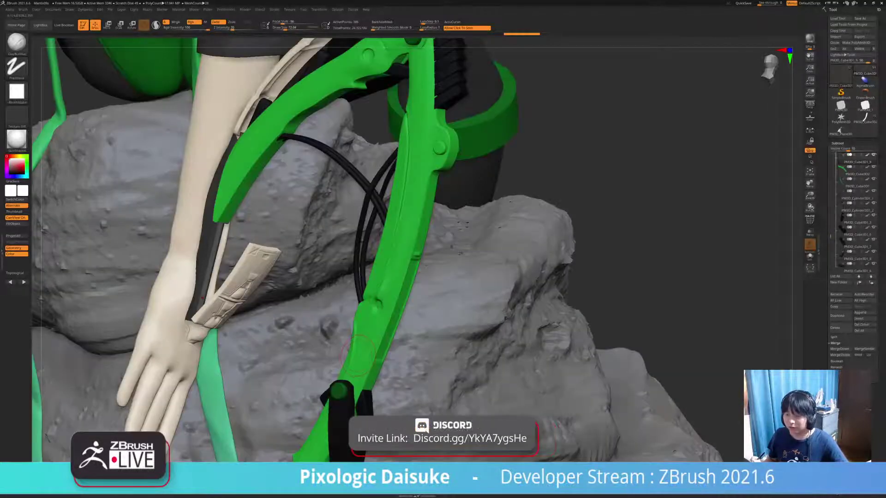
{"action": "left_click_drag", "start_coordinate": [307, 336], "coordinate": [290, 315]}
{"action": "left_click_drag", "start_coordinate": [770, 65], "coordinate": [770, 64]}
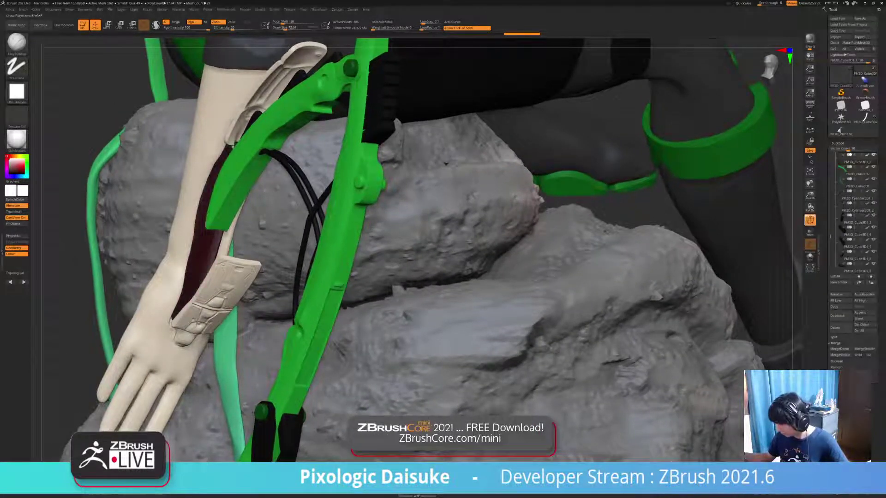
- Isolate the forearm strip without subdivision smoothing, open the polygroup options and display its polygroups
{"action": "left_click", "coordinate": [810, 256]}
{"action": "key", "text": "shift+d"}
{"action": "left_click_drag", "start_coordinate": [496, 338], "coordinate": [554, 338], "text": "shift"}
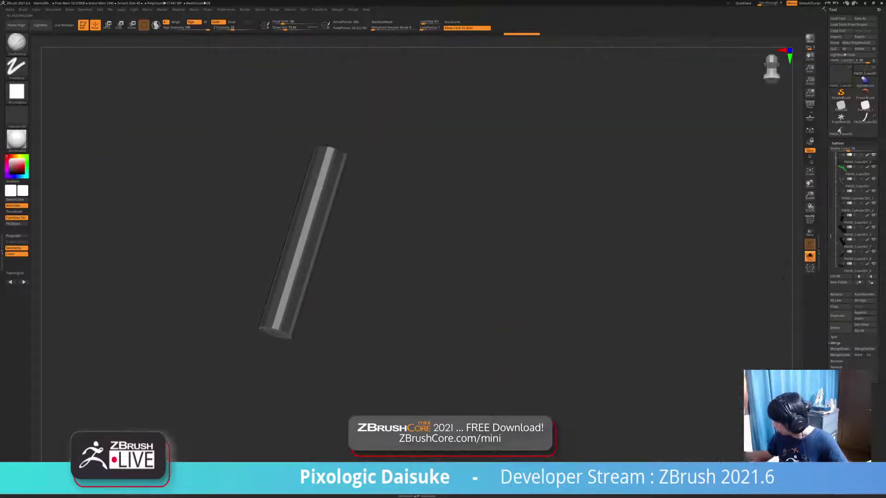
{"action": "left_click", "coordinate": [838, 143]}
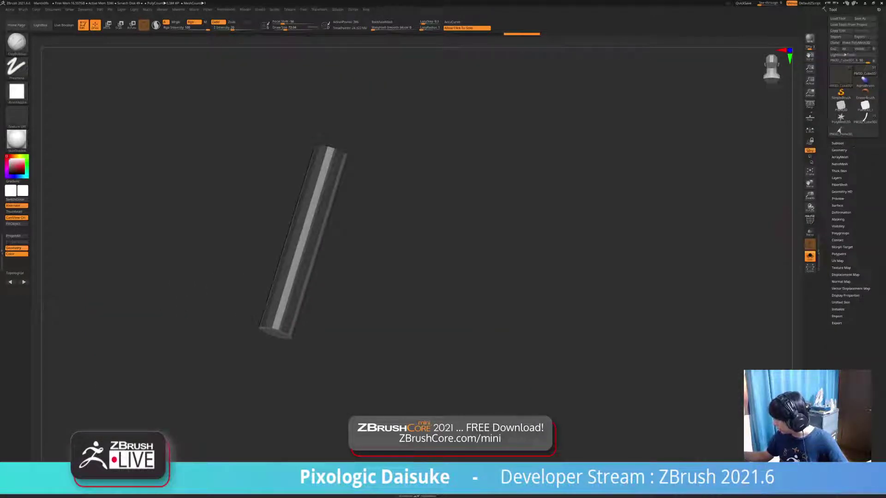
{"action": "left_click", "coordinate": [840, 233]}
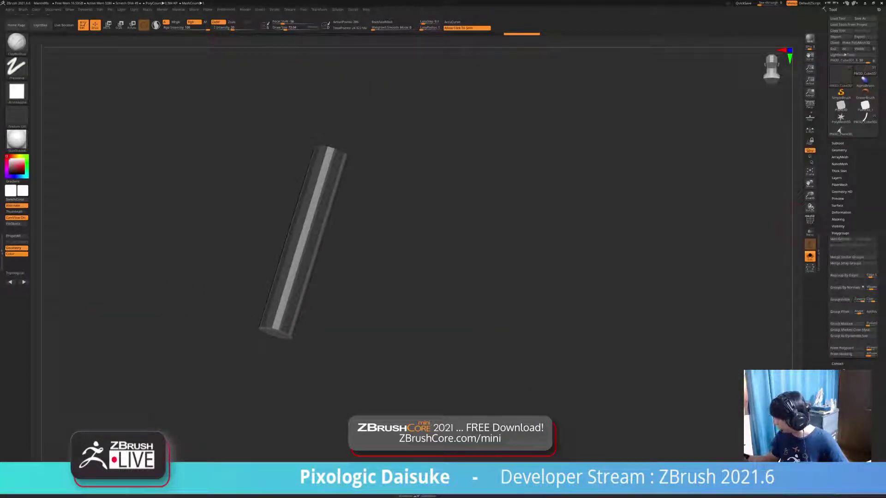
{"action": "left_click", "coordinate": [809, 221]}
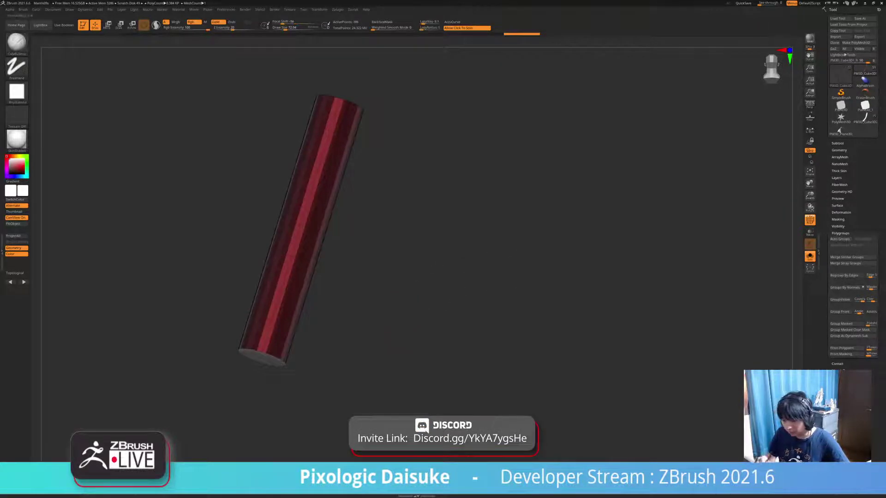
{"action": "left_click_drag", "start_coordinate": [418, 249], "coordinate": [403, 265], "text": "alt"}
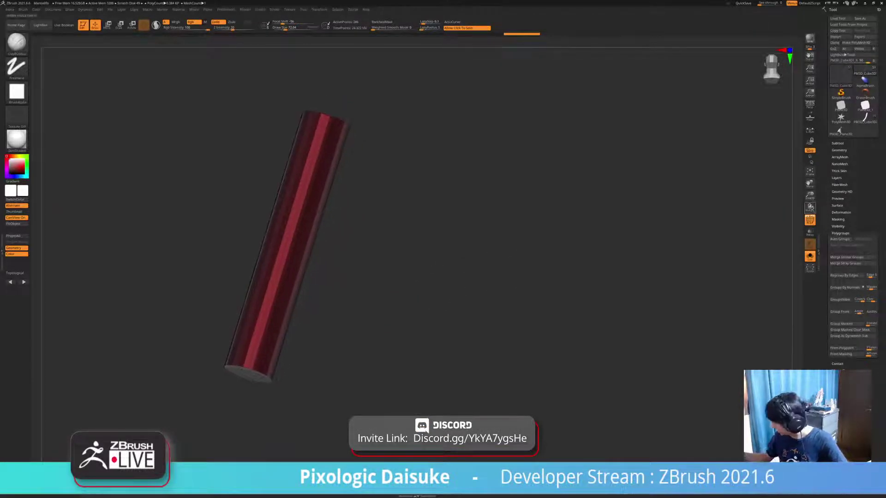
{"action": "left_click_drag", "start_coordinate": [508, 277], "coordinate": [535, 263]}
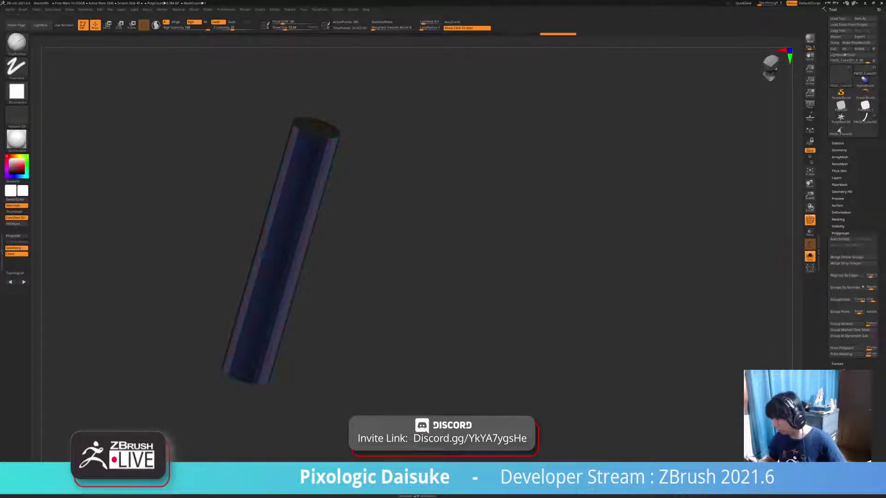
- Hide the strip's end-cap polygroups so that only the open, blue-grouped side surface remains
{"action": "left_click_drag", "start_coordinate": [392, 194], "coordinate": [348, 196]}
{"action": "left_click", "coordinate": [316, 142], "text": "ctrl+shift"}
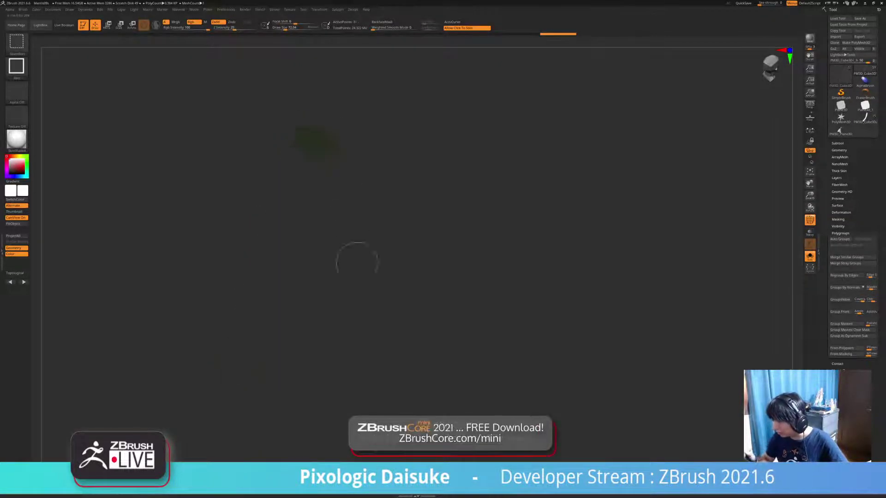
{"action": "left_click", "coordinate": [352, 358], "text": "ctrl+shift"}
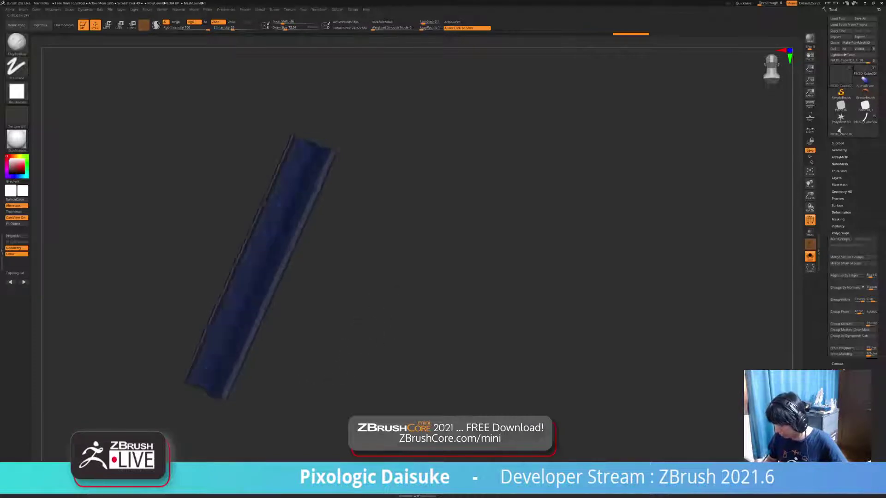
{"action": "left_click_drag", "start_coordinate": [351, 351], "coordinate": [278, 266]}
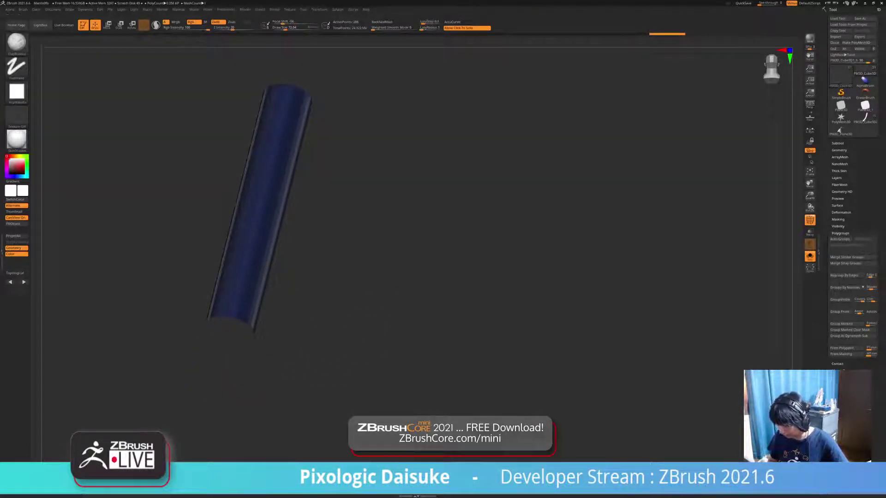
{"action": "mouse_move", "coordinate": [351, 276]}
{"action": "left_mouse_down"}
{"action": "mouse_move", "coordinate": [351, 323]}
{"action": "mouse_move", "coordinate": [329, 293]}
{"action": "left_mouse_up"}
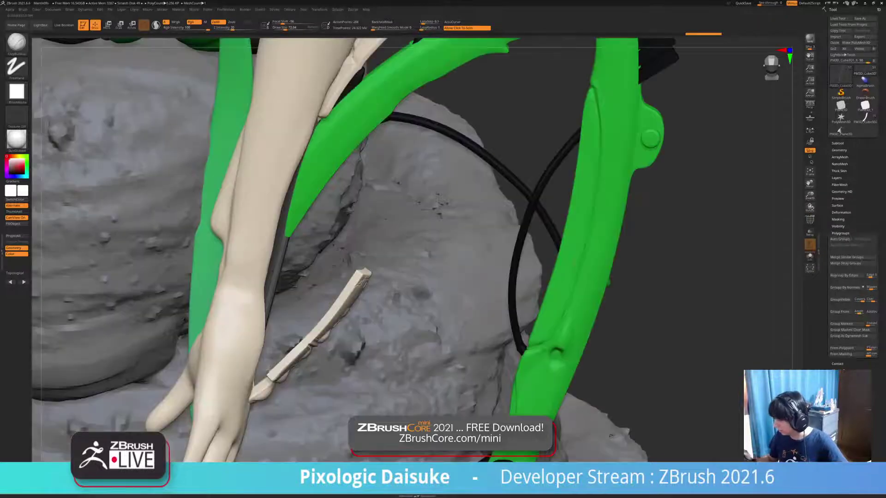
- Try subdividing the open strip, check it against the forearm, and undo the subdivision
{"action": "left_click_drag", "start_coordinate": [692, 231], "coordinate": [599, 233]}
{"action": "left_click_drag", "start_coordinate": [485, 266], "coordinate": [522, 263]}
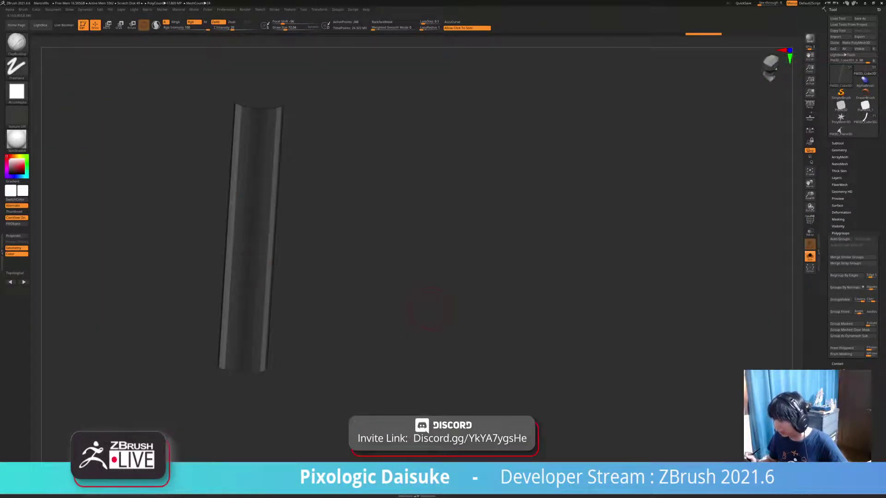
{"action": "left_click_drag", "start_coordinate": [461, 277], "coordinate": [466, 276]}
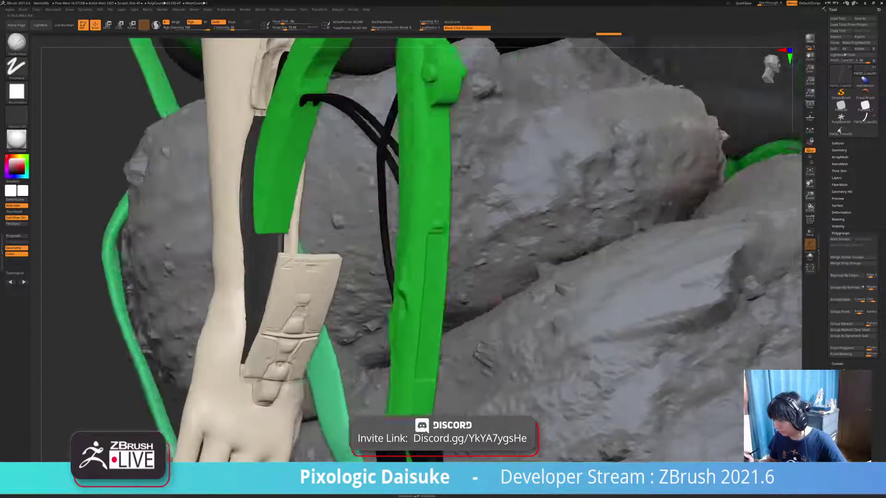
{"action": "left_click_drag", "start_coordinate": [505, 313], "coordinate": [502, 318]}
{"action": "key", "text": "ctrl"}
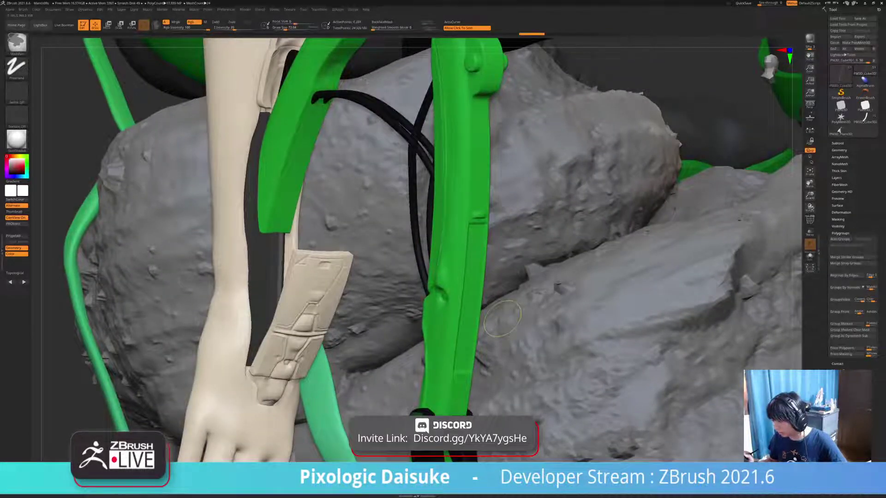
{"action": "key", "text": "ctrl+z"}
- Crease the strip's edges, subdivide its geometry, and check the shape isolated from the model
{"action": "left_click", "coordinate": [839, 150]}
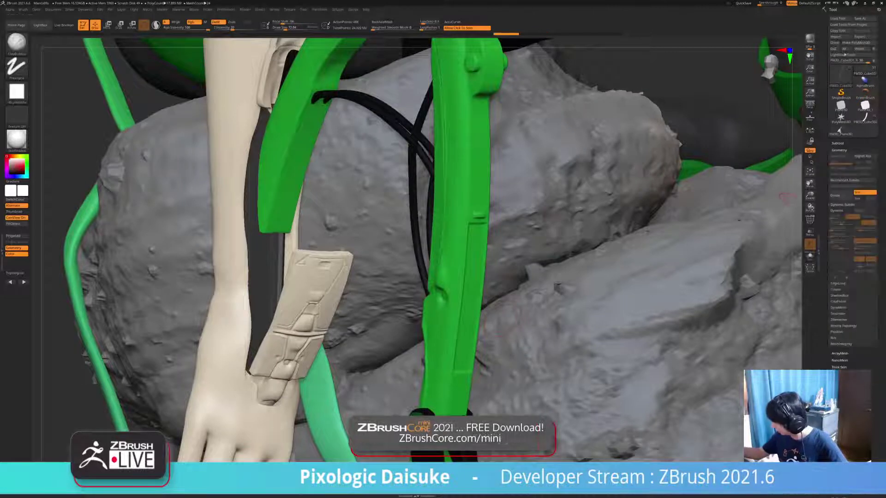
{"action": "left_click", "coordinate": [835, 289]}
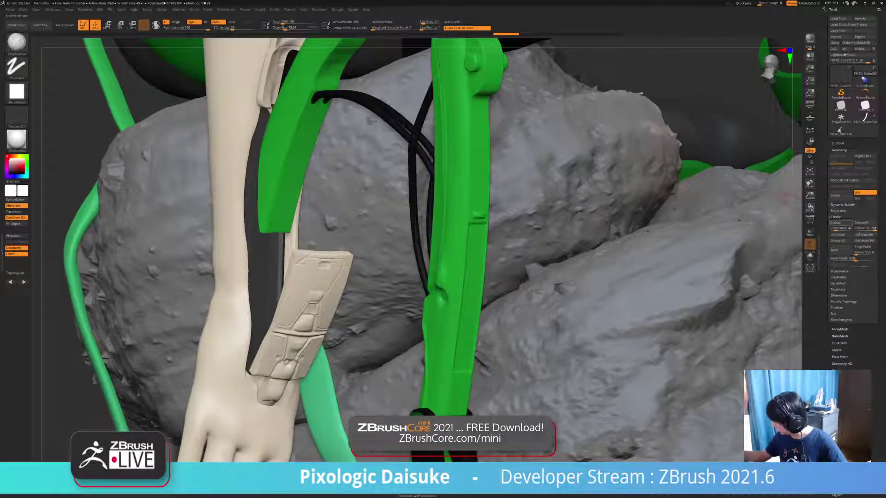
{"action": "key", "text": "ctrl+d"}
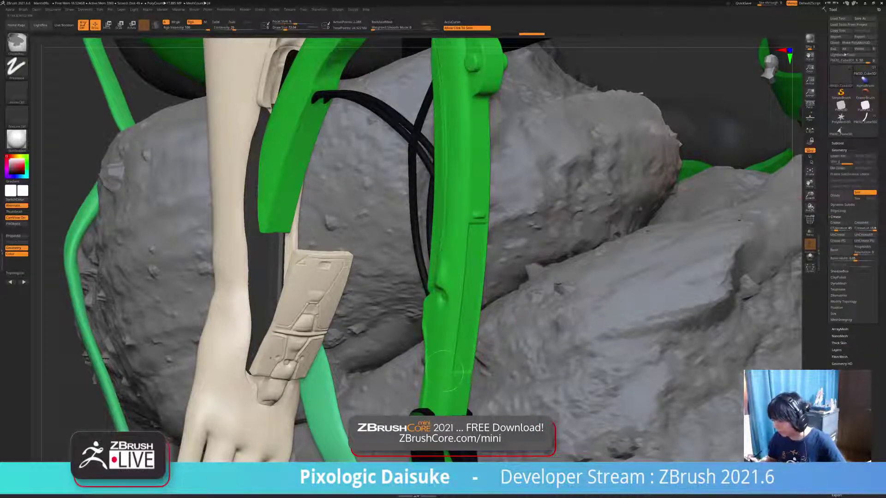
{"action": "right_click_drag", "start_coordinate": [740, 220], "coordinate": [665, 221]}
{"action": "left_click", "coordinate": [786, 86]}
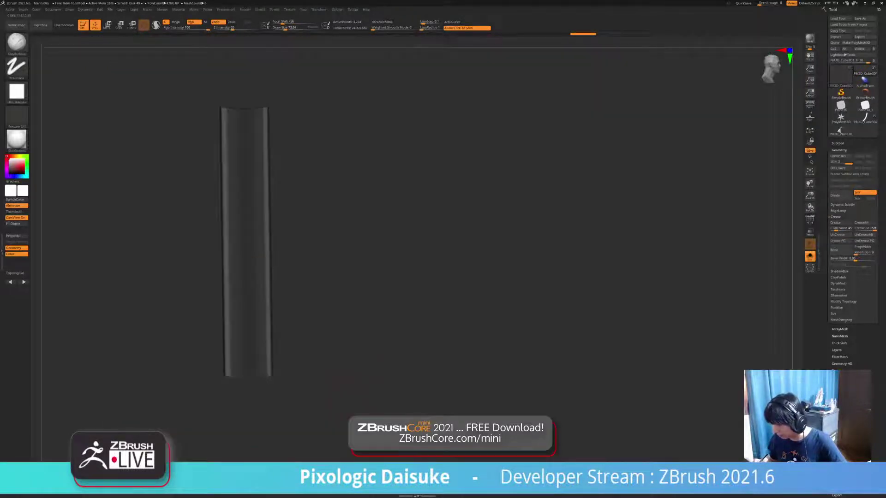
{"action": "left_click", "coordinate": [786, 85]}
{"action": "mouse_move", "coordinate": [739, 120]}
{"action": "right_mouse_down"}
{"action": "mouse_move", "coordinate": [711, 120]}
{"action": "mouse_move", "coordinate": [780, 120]}
{"action": "mouse_move", "coordinate": [736, 118]}
{"action": "right_mouse_up"}
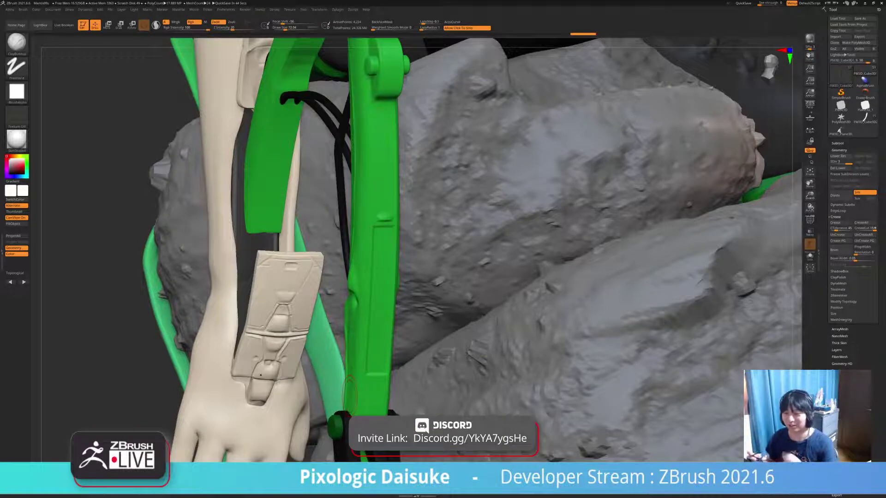
- Try masking a patch at the upper end of the isolated strip and undo the mask
{"action": "right_click_drag", "start_coordinate": [261, 324], "coordinate": [296, 341]}
{"action": "left_click", "coordinate": [309, 325]}
{"action": "left_click_drag", "start_coordinate": [248, 122], "coordinate": [234, 102], "text": "ctrl"}
{"action": "left_click", "coordinate": [234, 102], "text": "ctrl+alt"}
{"action": "left_click", "coordinate": [234, 102], "text": "ctrl+alt"}
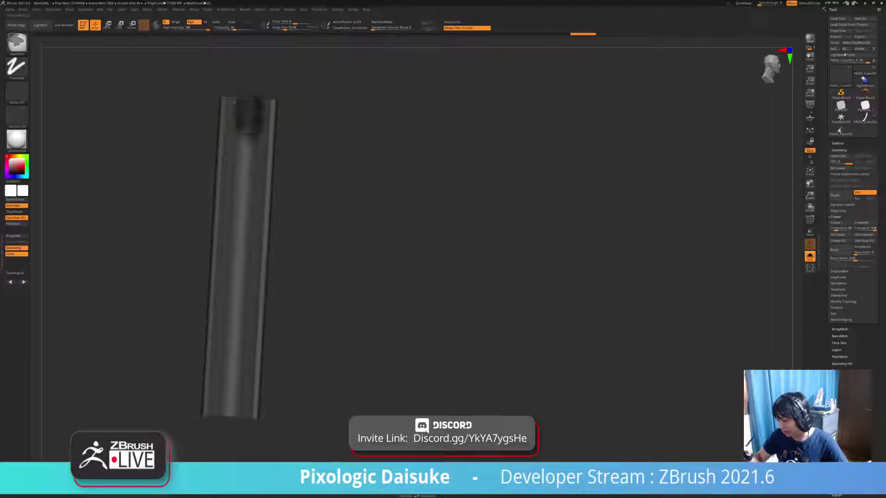
{"action": "left_click_drag", "start_coordinate": [248, 135], "coordinate": [247, 148], "text": "ctrl"}
{"action": "right_click_drag", "start_coordinate": [370, 260], "coordinate": [380, 239], "text": "alt"}
{"action": "key", "text": "ctrl+z"}
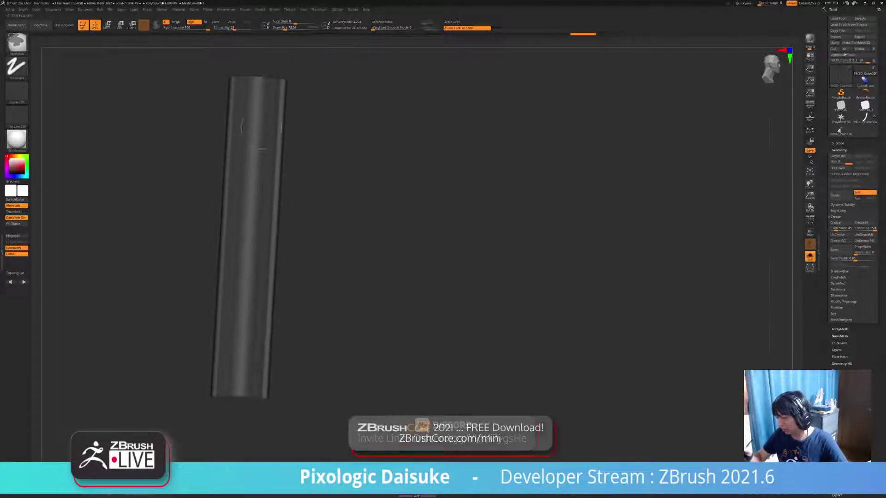
- Subdivide the isolated strip once more and mask a straight band along its full length
{"action": "right_click_drag", "start_coordinate": [182, 198], "coordinate": [186, 213], "text": "alt"}
{"action": "key", "text": "ctrl+d"}
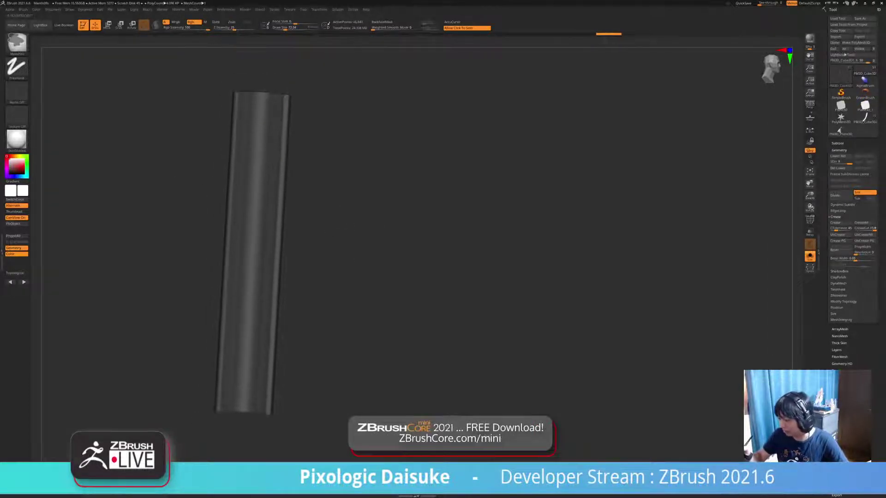
{"action": "left_click_drag", "start_coordinate": [260, 101], "coordinate": [252, 237], "text": "ctrl"}
{"action": "key", "text": "ctrl+z"}
{"action": "left_click_drag", "start_coordinate": [260, 97], "coordinate": [257, 127], "text": "ctrl"}
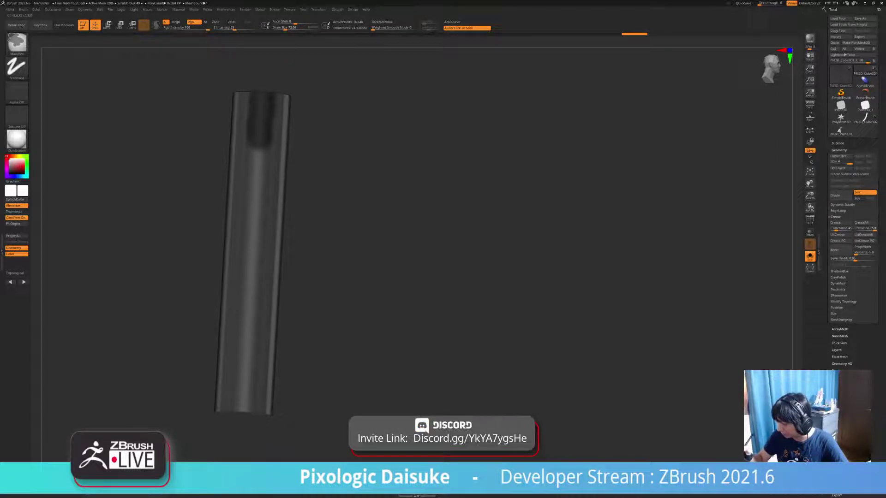
{"action": "left_click_drag", "start_coordinate": [259, 149], "coordinate": [244, 411], "text": "ctrl"}
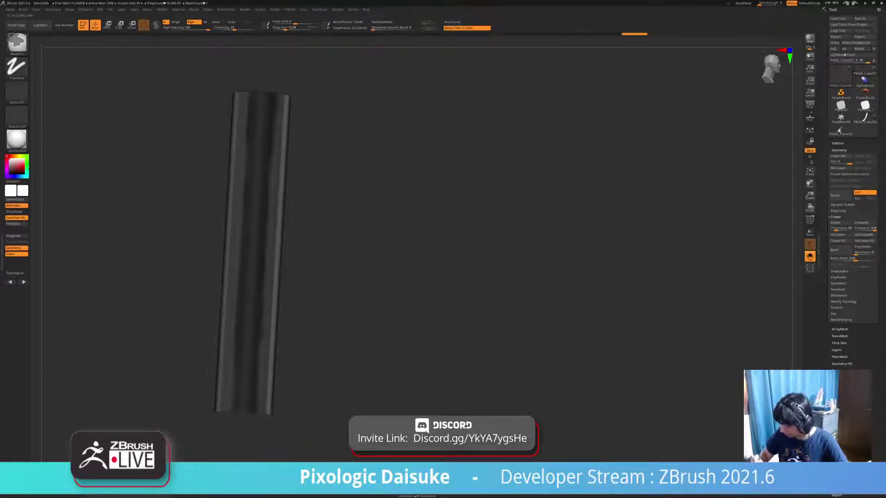
{"action": "mouse_move", "coordinate": [242, 378]}
{"action": "left_mouse_down", "text": "ctrl"}
{"action": "mouse_move", "coordinate": [254, 184]}
{"action": "mouse_move", "coordinate": [257, 241]}
{"action": "left_mouse_up", "text": "ctrl"}
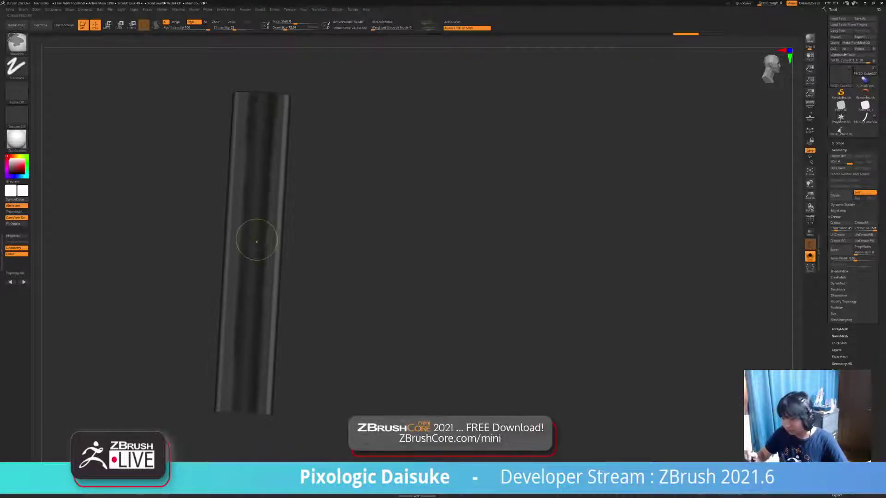
- Turn the masked band into its own polygroup and hide it, leaving a long gap down the strip
{"action": "mouse_move", "coordinate": [291, 332]}
{"action": "left_mouse_down", "text": "alt"}
{"action": "mouse_move", "coordinate": [314, 318]}
{"action": "mouse_move", "coordinate": [302, 338]}
{"action": "left_mouse_up", "text": "alt"}
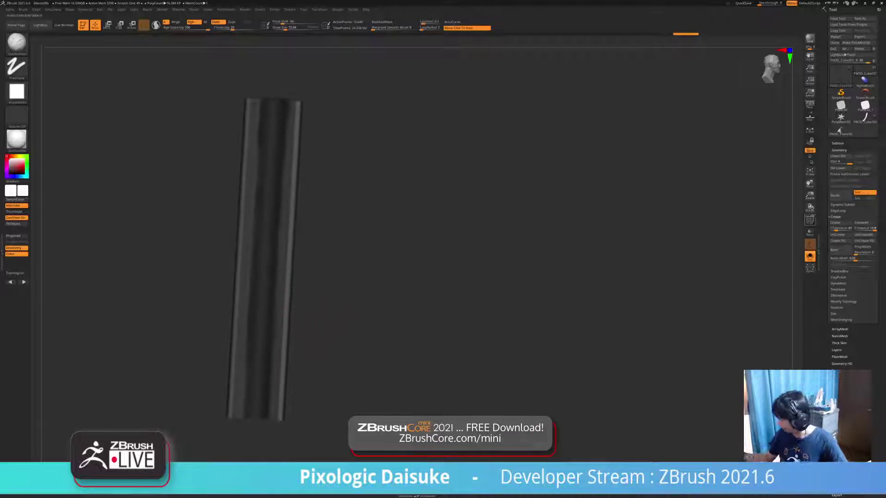
{"action": "left_click", "coordinate": [810, 220]}
{"action": "left_click", "coordinate": [810, 220]}
{"action": "left_click_drag", "start_coordinate": [556, 303], "coordinate": [438, 346], "text": "ctrl"}
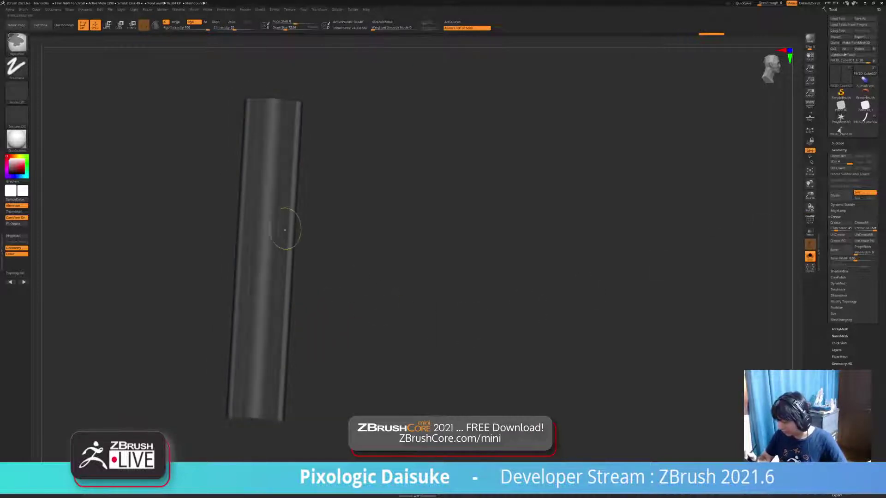
{"action": "left_click", "coordinate": [269, 222], "text": "ctrl+shift"}
{"action": "left_click_drag", "start_coordinate": [367, 304], "coordinate": [376, 312], "text": "ctrl+shift"}
{"action": "right_click_drag", "start_coordinate": [365, 300], "coordinate": [348, 300]}
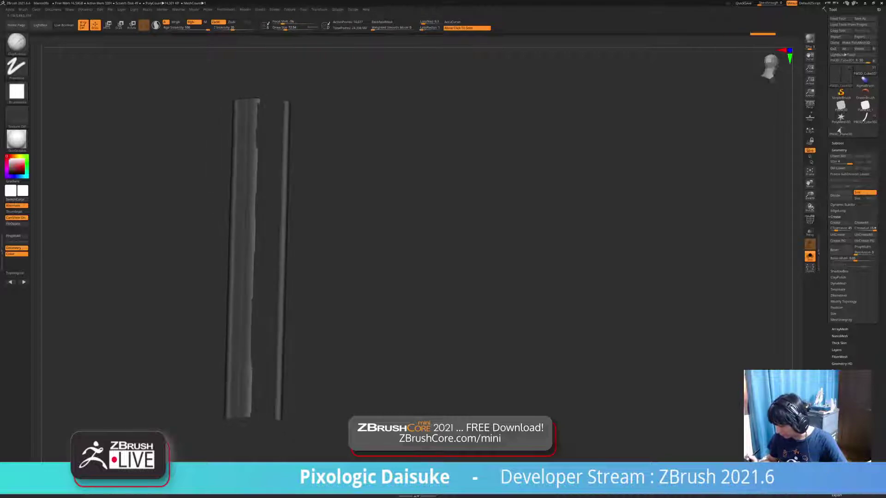
{"action": "left_click", "coordinate": [378, 307], "text": "ctrl+shift"}
{"action": "mouse_move", "coordinate": [376, 346]}
{"action": "right_mouse_down"}
{"action": "mouse_move", "coordinate": [402, 346]}
{"action": "mouse_move", "coordinate": [376, 346]}
{"action": "right_mouse_up"}
{"action": "left_click", "coordinate": [376, 346]}
{"action": "left_click", "coordinate": [350, 364]}
{"action": "right_click_drag", "start_coordinate": [325, 376], "coordinate": [360, 378]}
{"action": "left_click", "coordinate": [339, 378]}
- With the SnakeHook brush, pull the gap's edge near the strip's upper end into rounded bulges separated by a notch
{"action": "key", "text": "b"}
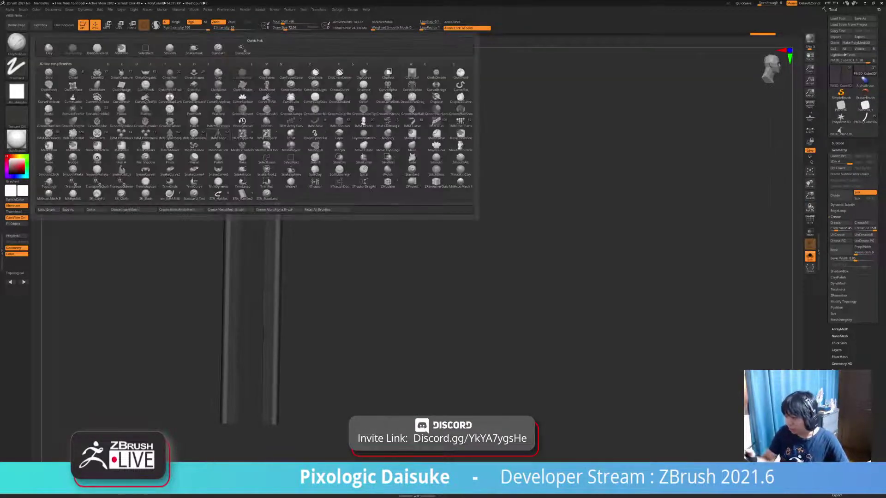
{"action": "left_click", "coordinate": [194, 50]}
{"action": "mouse_move", "coordinate": [323, 240]}
{"action": "right_mouse_down", "text": "ctrl"}
{"action": "mouse_move", "coordinate": [323, 229]}
{"action": "mouse_move", "coordinate": [323, 272]}
{"action": "mouse_move", "coordinate": [356, 282]}
{"action": "right_mouse_up", "text": "ctrl"}
{"action": "mouse_move", "coordinate": [243, 125]}
{"action": "right_mouse_down", "text": "ctrl"}
{"action": "mouse_move", "coordinate": [247, 113]}
{"action": "mouse_move", "coordinate": [300, 166]}
{"action": "mouse_move", "coordinate": [284, 161]}
{"action": "right_mouse_up", "text": "ctrl"}
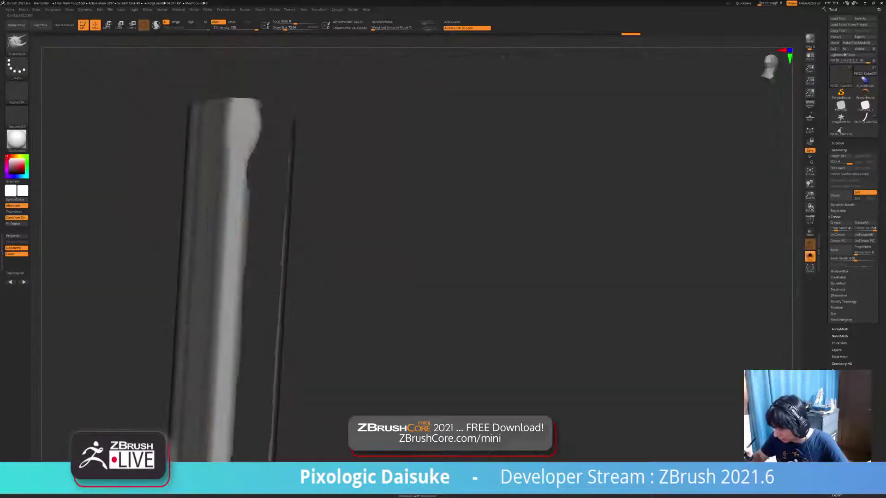
{"action": "key", "text": "ctrl+shift+z"}
{"action": "mouse_move", "coordinate": [284, 161]}
{"action": "right_mouse_down"}
{"action": "mouse_move", "coordinate": [299, 161]}
{"action": "mouse_move", "coordinate": [273, 175]}
{"action": "mouse_move", "coordinate": [267, 163]}
{"action": "mouse_move", "coordinate": [267, 172]}
{"action": "right_mouse_up"}
{"action": "key", "text": "ctrl+shift+z"}
{"action": "key", "text": "ctrl+shift+z"}
{"action": "key", "text": "ctrl+shift+z"}
{"action": "left_click_drag", "start_coordinate": [241, 176], "coordinate": [241, 163]}
{"action": "mouse_move", "coordinate": [268, 172]}
{"action": "right_mouse_down"}
{"action": "mouse_move", "coordinate": [277, 184]}
{"action": "mouse_move", "coordinate": [279, 147]}
{"action": "right_mouse_up"}
{"action": "left_click", "coordinate": [323, 184]}
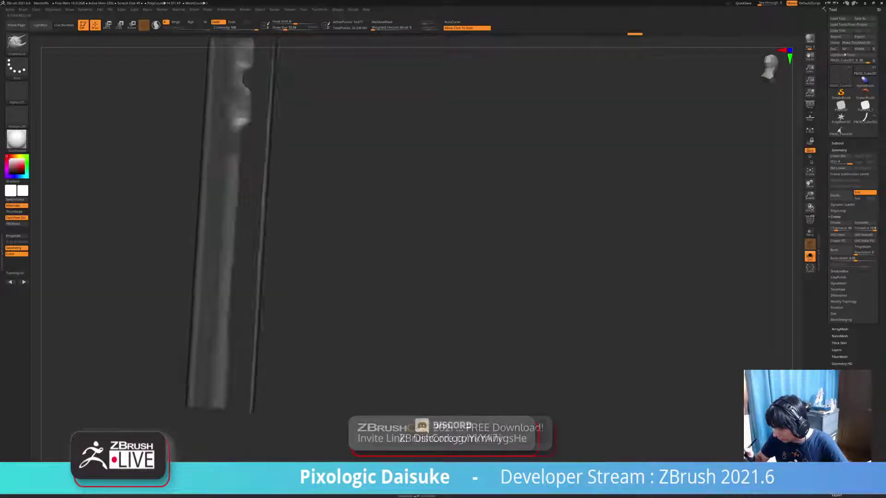
{"action": "right_click_drag", "start_coordinate": [323, 240], "coordinate": [308, 189]}
- Switch to the Flat Color material and check the strip together with the surrounding arm parts
{"action": "left_click", "coordinate": [16, 139]}
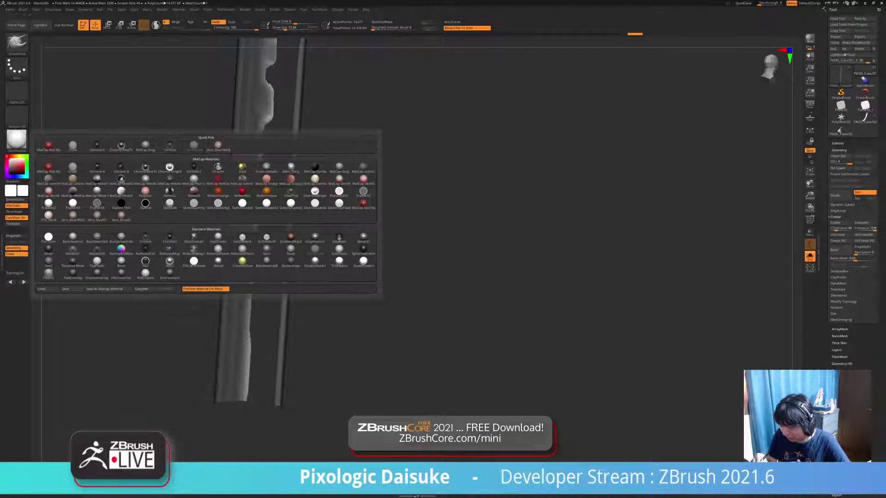
{"action": "left_click", "coordinate": [48, 238]}
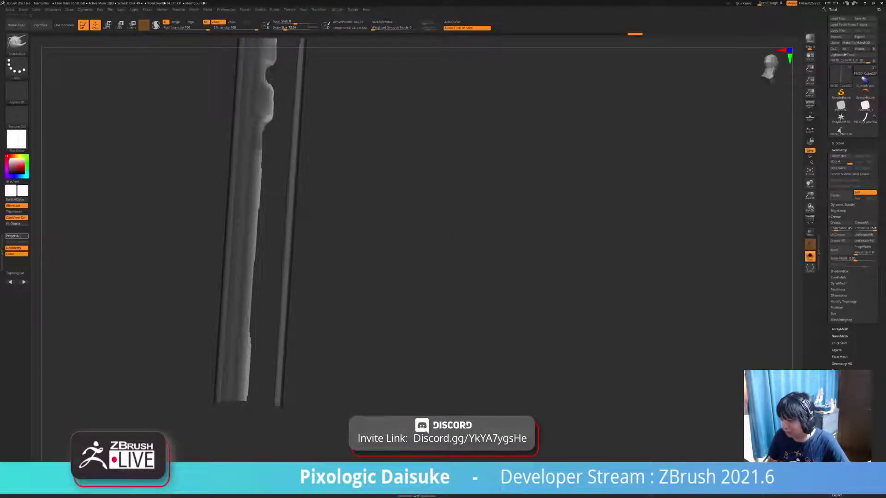
{"action": "key", "text": "m"}
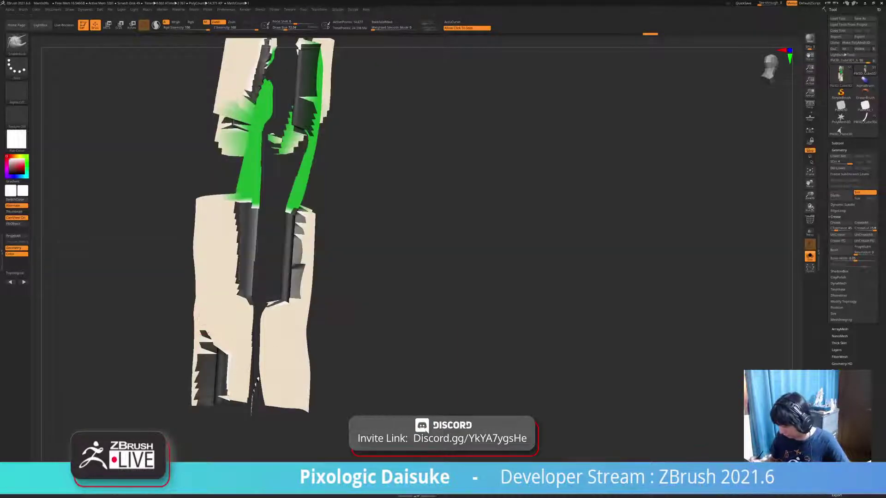
{"action": "mouse_move", "coordinate": [336, 323]}
{"action": "left_mouse_down"}
{"action": "mouse_move", "coordinate": [376, 363]}
{"action": "mouse_move", "coordinate": [404, 339]}
{"action": "mouse_move", "coordinate": [392, 323]}
{"action": "left_mouse_up"}
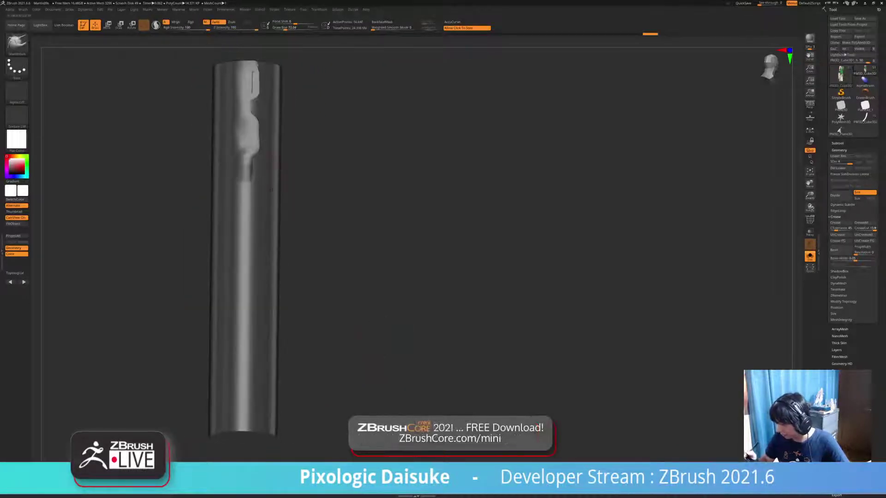
- Hide the strip's centre band again and drop the strip to its lowest subdivision level
{"action": "left_click", "coordinate": [264, 154], "text": "ctrl+shift"}
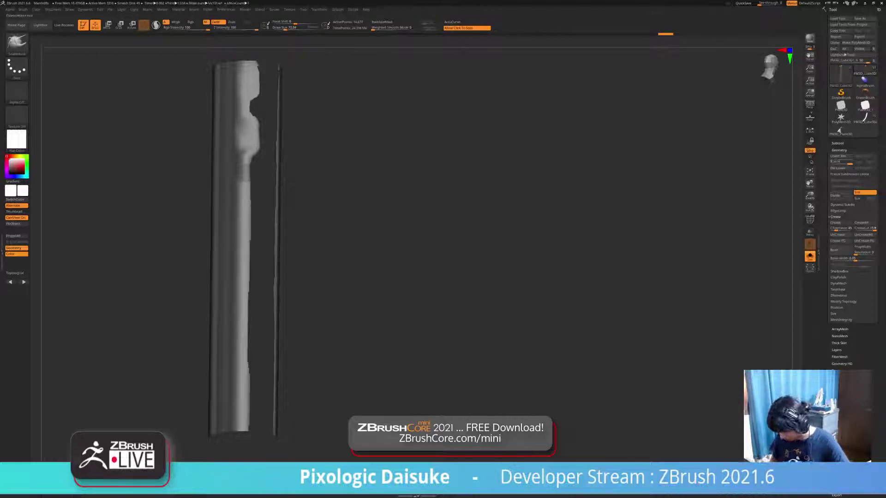
{"action": "left_click_drag", "start_coordinate": [392, 323], "coordinate": [396, 317]}
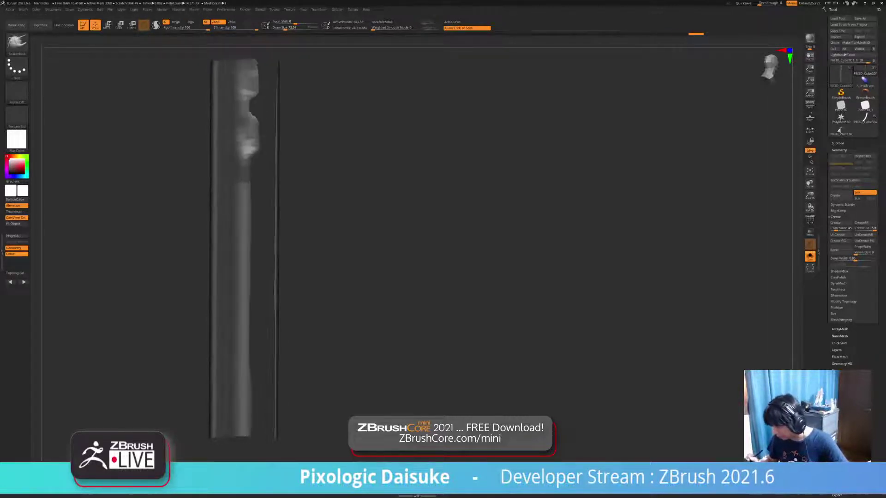
{"action": "left_click", "coordinate": [396, 317]}
{"action": "left_click", "coordinate": [395, 317]}
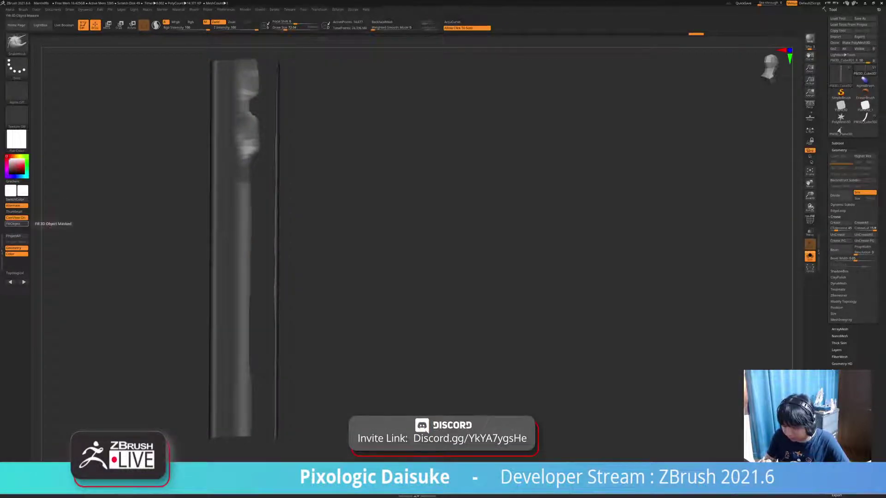
- Fill the strip with white, switch back to a shaded material, and check it in place on the forearm
{"action": "left_click", "coordinate": [17, 223]}
{"action": "left_click", "coordinate": [17, 140]}
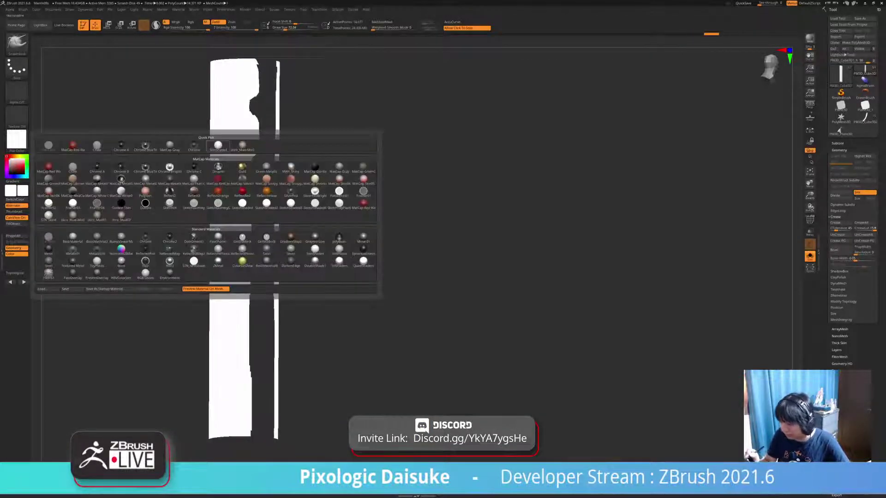
{"action": "left_click", "coordinate": [217, 146]}
{"action": "left_click_drag", "start_coordinate": [332, 185], "coordinate": [302, 191]}
{"action": "left_click", "coordinate": [384, 297]}
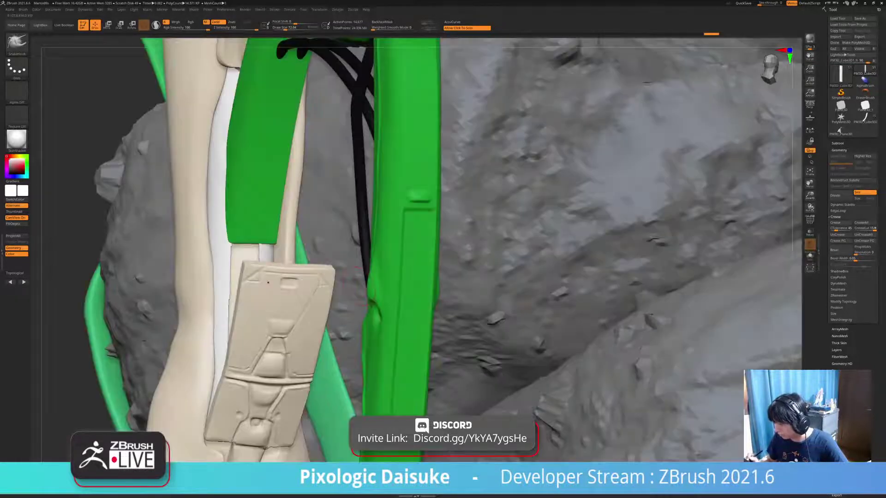
{"action": "left_click", "coordinate": [384, 297]}
{"action": "left_click_drag", "start_coordinate": [384, 298], "coordinate": [350, 295]}
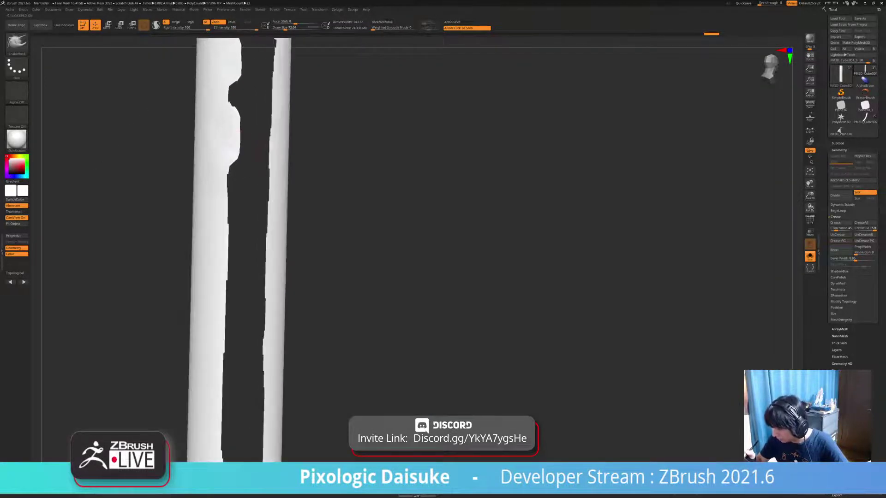
- Pull a second notch and bulge into the same edge of the gap, below the first ones
{"action": "left_click_drag", "start_coordinate": [239, 131], "coordinate": [233, 148]}
{"action": "mouse_move", "coordinate": [232, 185]}
{"action": "right_mouse_down"}
{"action": "mouse_move", "coordinate": [224, 172]}
{"action": "mouse_move", "coordinate": [229, 179]}
{"action": "mouse_move", "coordinate": [232, 169]}
{"action": "right_mouse_up"}
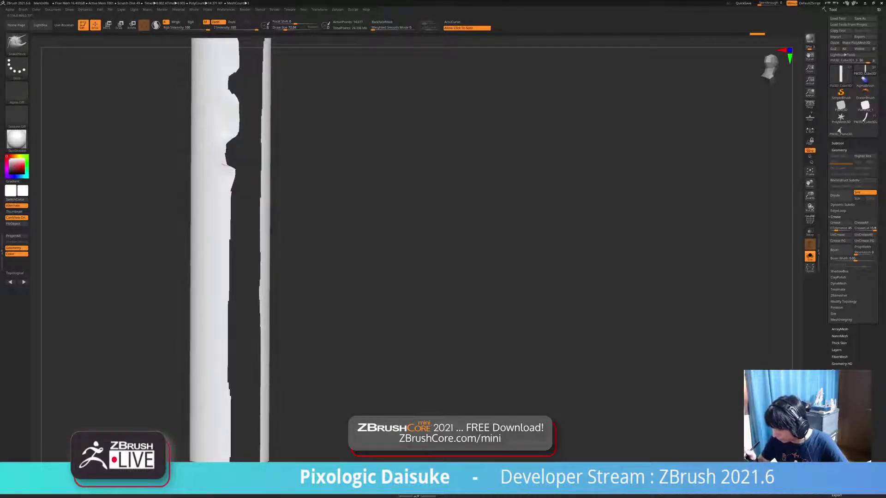
{"action": "left_click_drag", "start_coordinate": [230, 190], "coordinate": [229, 175]}
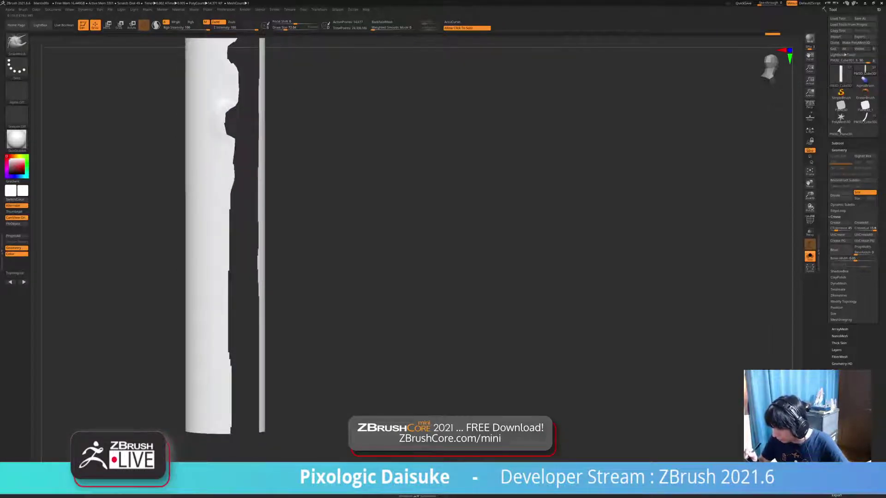
{"action": "right_click_drag", "start_coordinate": [230, 165], "coordinate": [243, 120], "text": "ctrl"}
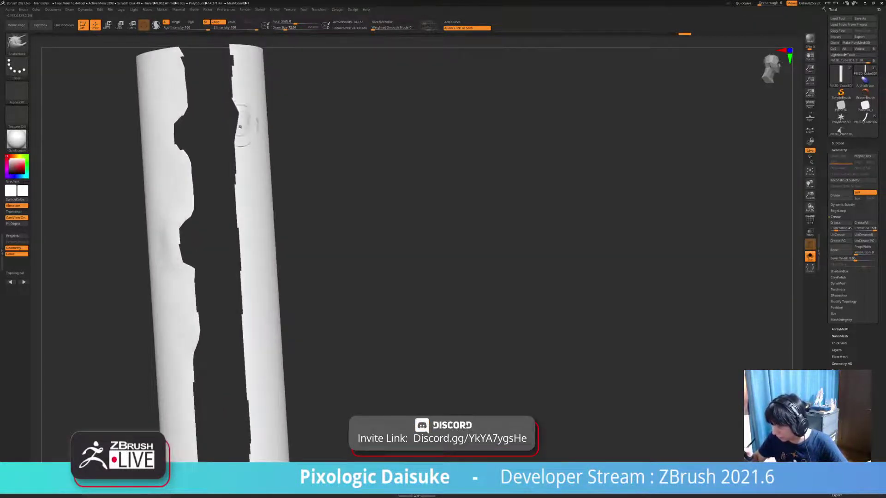
- Push matching notches into the gap's opposite edge near the upper end, smoothing the first one
{"action": "right_click_drag", "start_coordinate": [229, 119], "coordinate": [234, 123]}
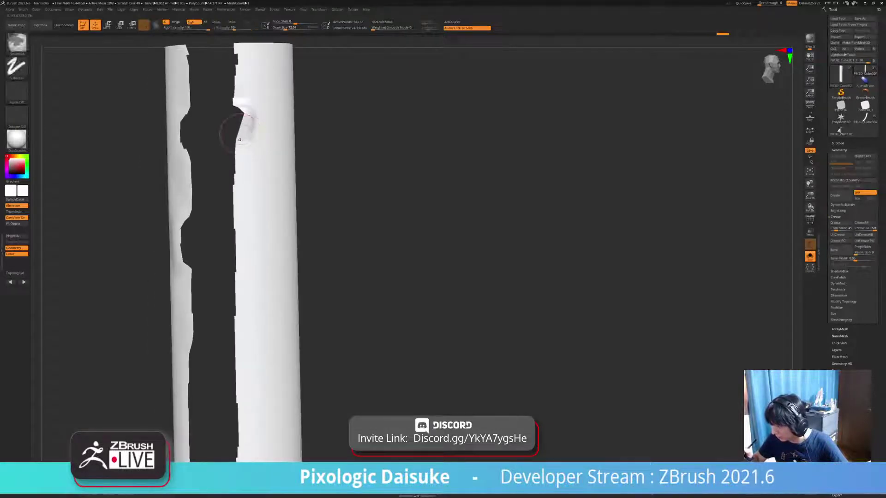
{"action": "left_click_drag", "start_coordinate": [234, 123], "coordinate": [240, 121], "text": "shift"}
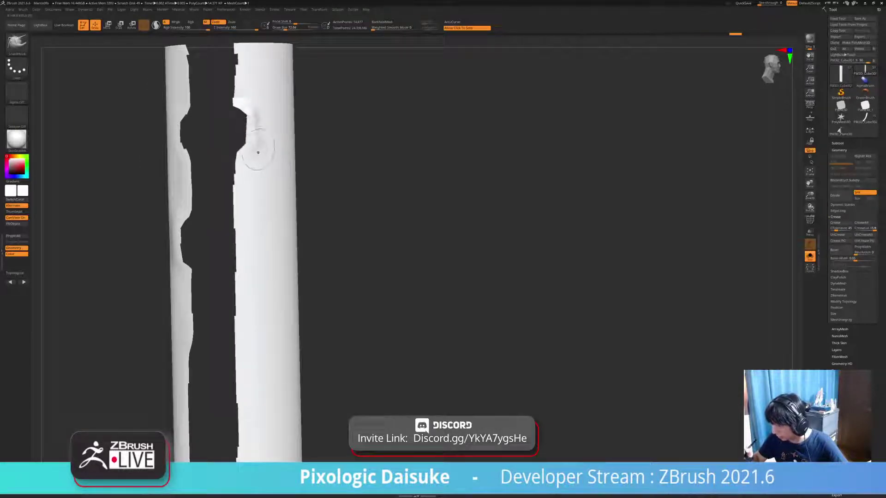
{"action": "left_click_drag", "start_coordinate": [258, 152], "coordinate": [228, 114]}
{"action": "right_click_drag", "start_coordinate": [221, 107], "coordinate": [210, 110]}
{"action": "left_click_drag", "start_coordinate": [223, 149], "coordinate": [233, 162]}
{"action": "right_click_drag", "start_coordinate": [216, 144], "coordinate": [229, 146]}
{"action": "left_click_drag", "start_coordinate": [225, 156], "coordinate": [230, 191]}
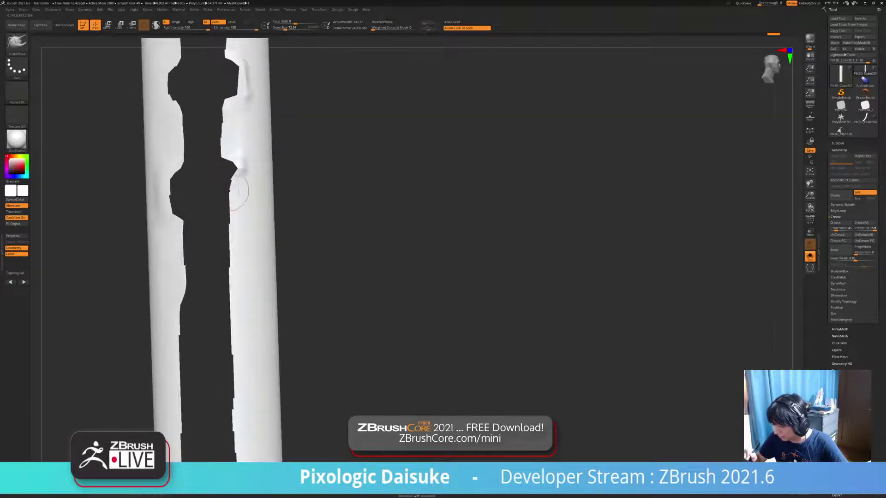
- Refine the opposite edge below the second notch with SnakeHook strokes and smooth the transition
{"action": "right_click_drag", "start_coordinate": [233, 224], "coordinate": [234, 202], "text": "alt"}
{"action": "left_click_drag", "start_coordinate": [234, 202], "coordinate": [224, 201]}
{"action": "right_click_drag", "start_coordinate": [224, 201], "coordinate": [231, 134], "text": "alt"}
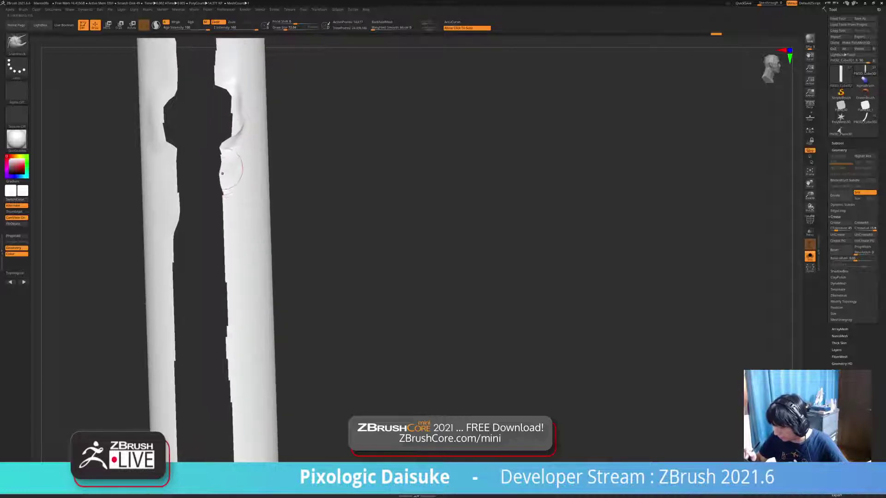
{"action": "left_click_drag", "start_coordinate": [222, 174], "coordinate": [224, 193]}
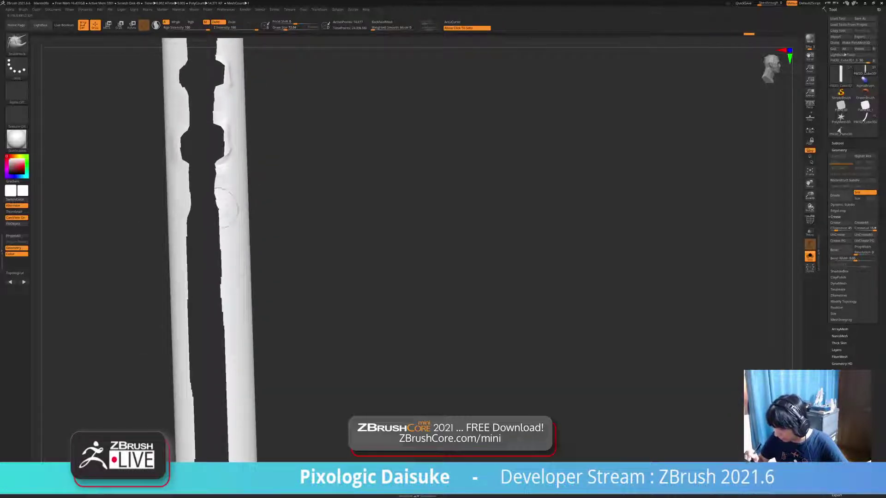
{"action": "right_click_drag", "start_coordinate": [224, 209], "coordinate": [224, 184], "text": "ctrl"}
{"action": "left_click_drag", "start_coordinate": [225, 202], "coordinate": [225, 216], "text": "shift"}
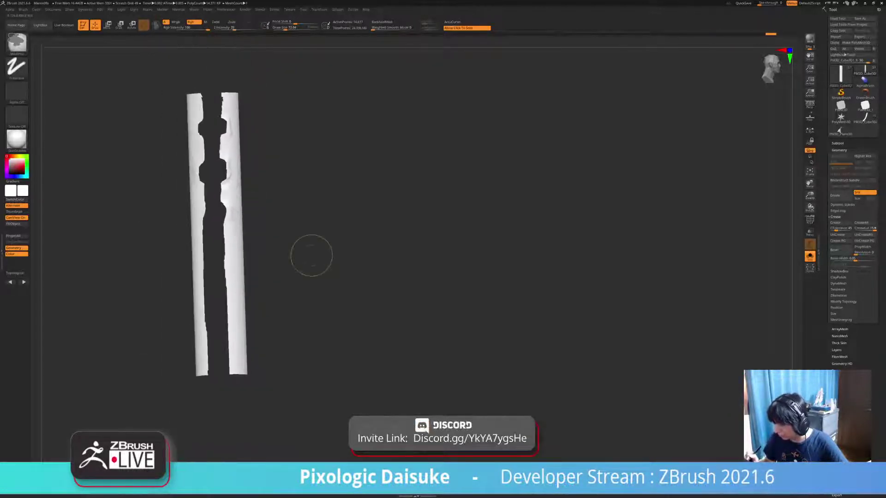
- Extend the second notch further down on both edges of the gap and smooth its lower corners
{"action": "left_click_drag", "start_coordinate": [299, 259], "coordinate": [351, 258]}
{"action": "left_click", "coordinate": [323, 258]}
{"action": "left_click", "coordinate": [299, 260]}
{"action": "mouse_move", "coordinate": [287, 228]}
{"action": "right_mouse_down"}
{"action": "mouse_move", "coordinate": [298, 209]}
{"action": "mouse_move", "coordinate": [296, 231]}
{"action": "mouse_move", "coordinate": [311, 214]}
{"action": "right_mouse_up"}
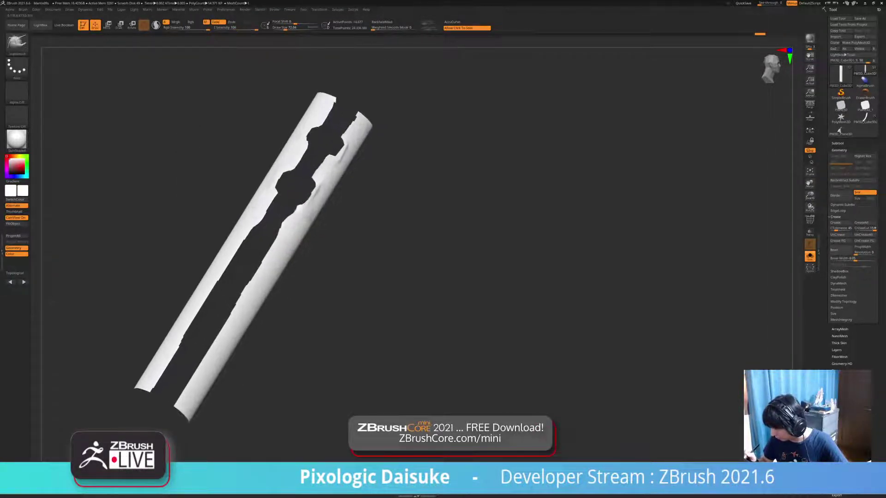
{"action": "left_click_drag", "start_coordinate": [299, 221], "coordinate": [302, 212], "text": "shift"}
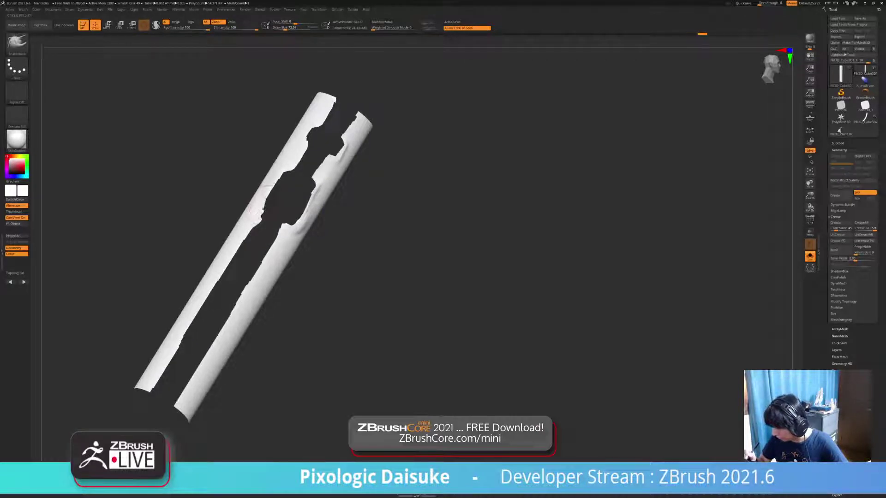
{"action": "right_click_drag", "start_coordinate": [261, 206], "coordinate": [295, 207]}
{"action": "left_click_drag", "start_coordinate": [262, 216], "coordinate": [273, 209], "text": "shift"}
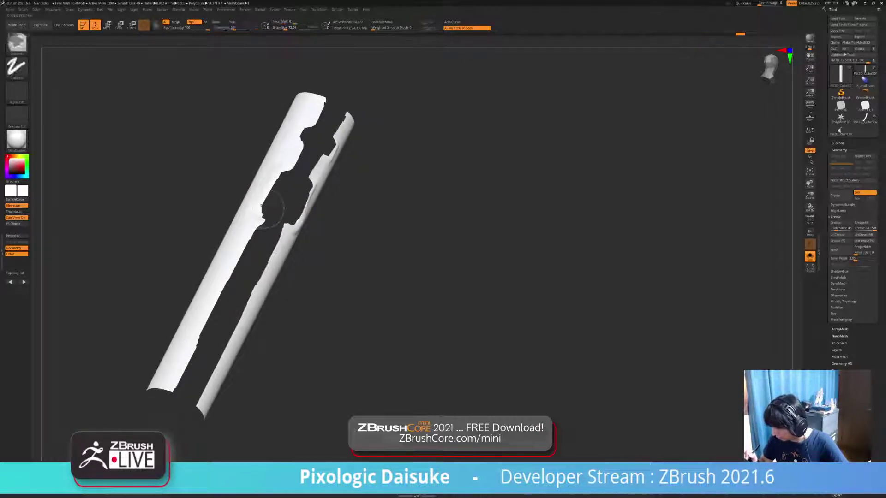
- Enable Dynamic Subdiv on the notched strip and raise its Thickness to turn the open surface into a solid shell
{"action": "right_click_drag", "start_coordinate": [263, 217], "coordinate": [360, 364]}
{"action": "left_click", "coordinate": [262, 368]}
{"action": "left_click", "coordinate": [139, 277]}
{"action": "right_click_drag", "start_coordinate": [406, 314], "coordinate": [390, 323]}
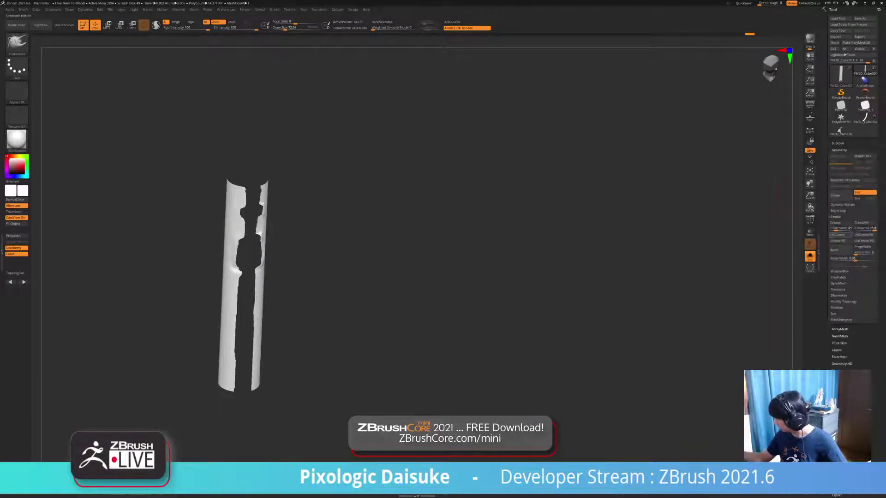
{"action": "left_click", "coordinate": [842, 204]}
{"action": "left_click", "coordinate": [840, 210]}
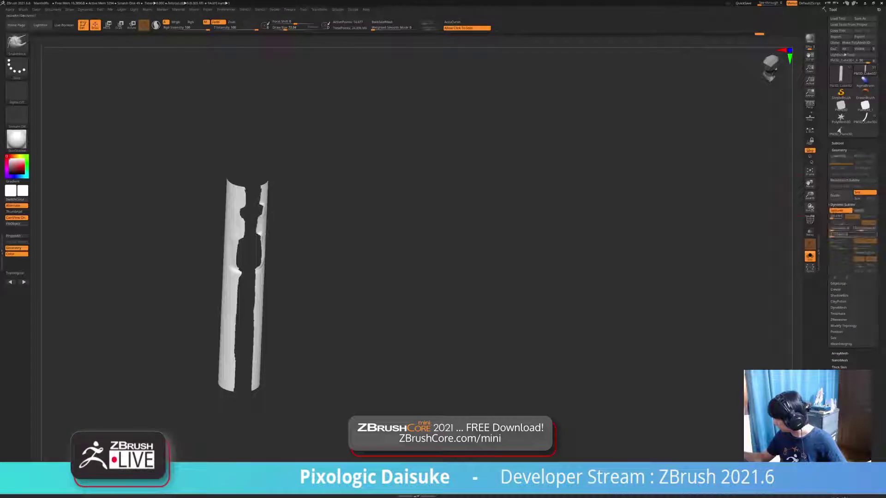
{"action": "left_click", "coordinate": [836, 234]}
{"action": "left_click_drag", "start_coordinate": [836, 234], "coordinate": [839, 234]}
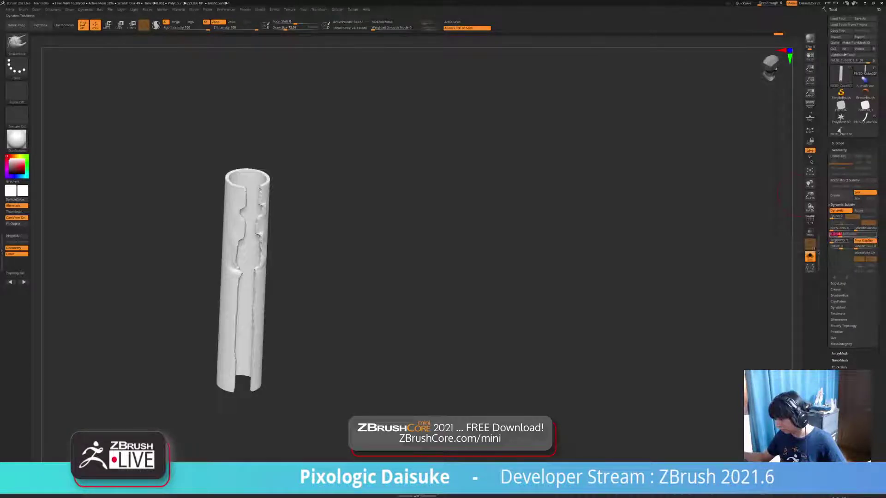
- Push a third notch into one edge of the gap near the strip's lower end with SnakeHook strokes
{"action": "right_click_drag", "start_coordinate": [769, 217], "coordinate": [733, 194], "text": "ctrl"}
{"action": "left_click", "coordinate": [733, 194]}
{"action": "left_click", "coordinate": [734, 194]}
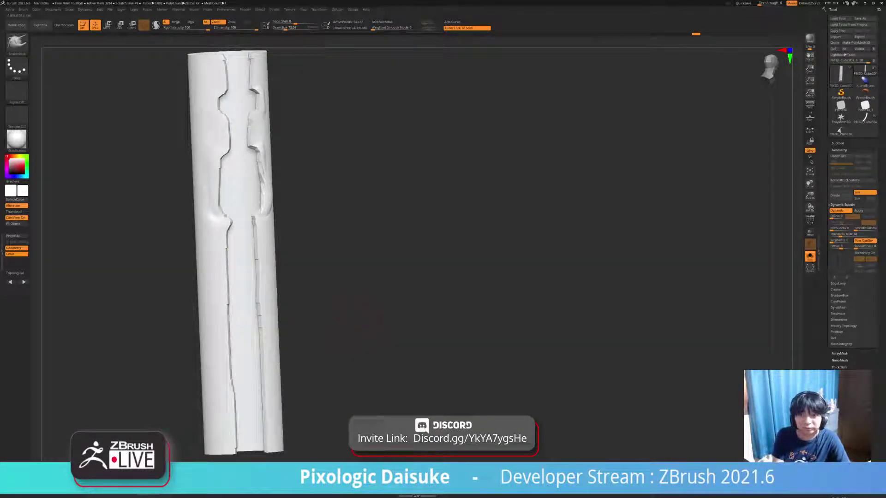
{"action": "right_click_drag", "start_coordinate": [355, 317], "coordinate": [345, 276]}
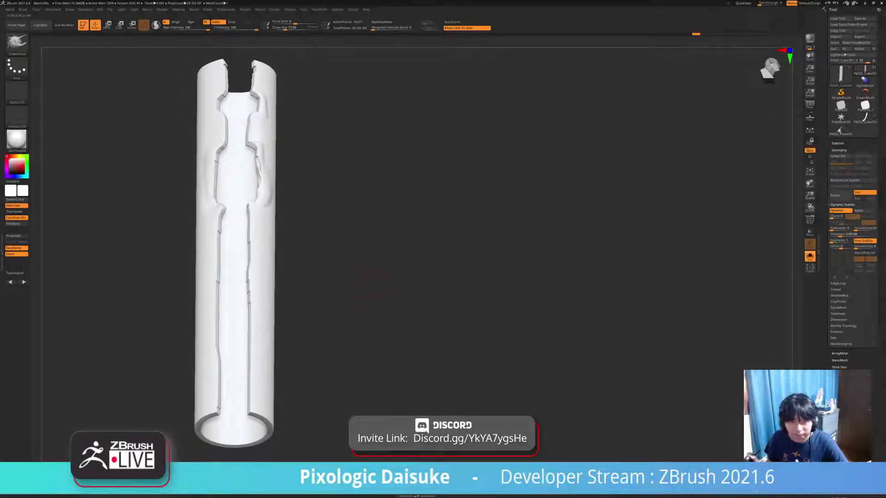
{"action": "right_click_drag", "start_coordinate": [364, 286], "coordinate": [364, 310]}
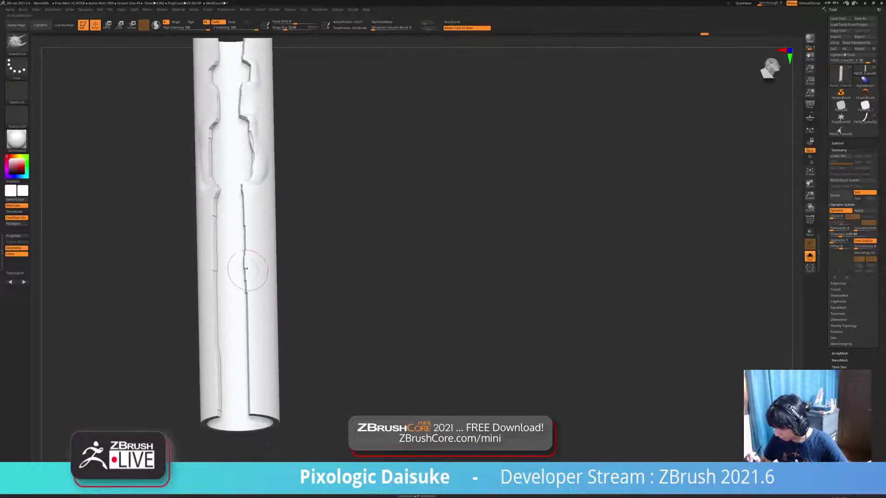
{"action": "right_click_drag", "start_coordinate": [248, 304], "coordinate": [247, 289]}
{"action": "left_click_drag", "start_coordinate": [246, 305], "coordinate": [262, 313]}
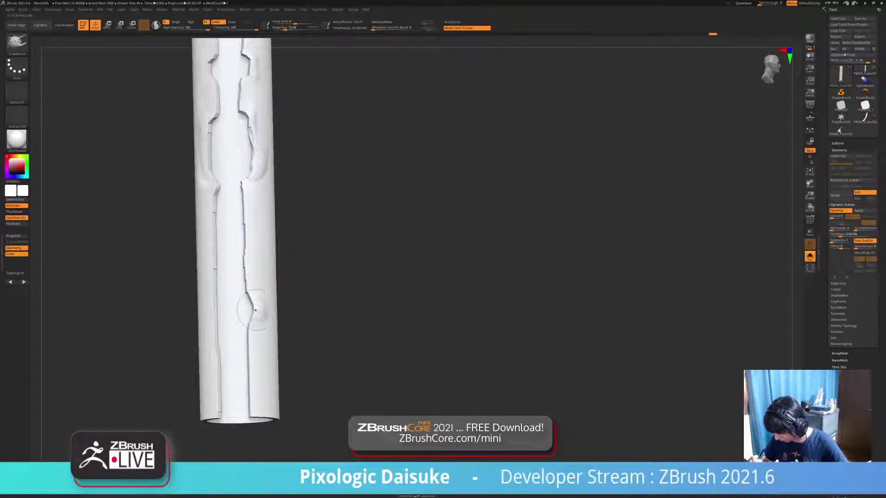
{"action": "left_click_drag", "start_coordinate": [323, 314], "coordinate": [305, 313]}
{"action": "right_click_drag", "start_coordinate": [257, 319], "coordinate": [257, 325]}
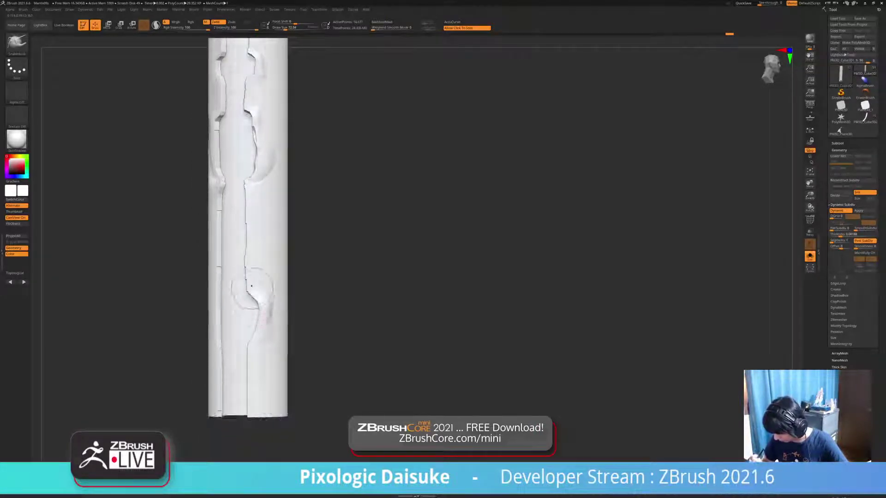
- Push a matching notch into the opposite edge of the gap near the lower end
{"action": "right_click_drag", "start_coordinate": [184, 312], "coordinate": [215, 298]}
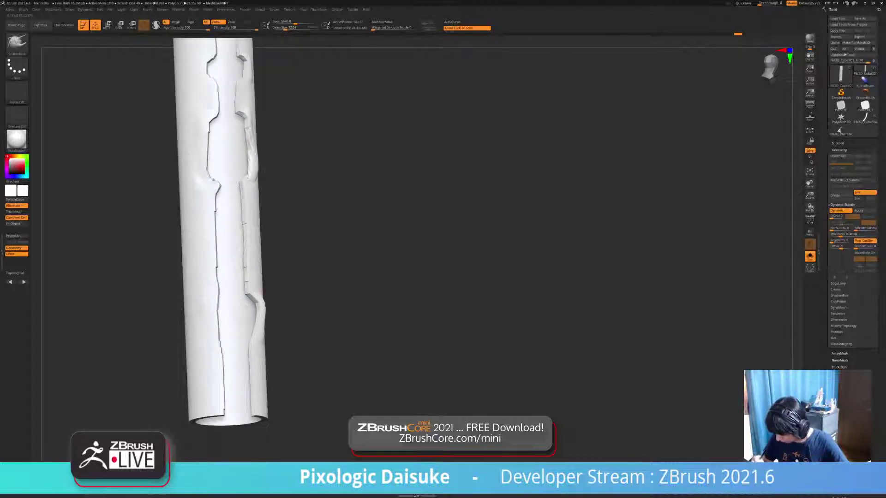
{"action": "left_click_drag", "start_coordinate": [218, 308], "coordinate": [207, 307]}
{"action": "mouse_move", "coordinate": [185, 310]}
{"action": "right_mouse_down"}
{"action": "mouse_move", "coordinate": [209, 305]}
{"action": "mouse_move", "coordinate": [212, 337]}
{"action": "mouse_move", "coordinate": [205, 322]}
{"action": "mouse_move", "coordinate": [211, 329]}
{"action": "mouse_move", "coordinate": [200, 330]}
{"action": "mouse_move", "coordinate": [217, 323]}
{"action": "right_mouse_up"}
{"action": "key", "text": "ctrl+z"}
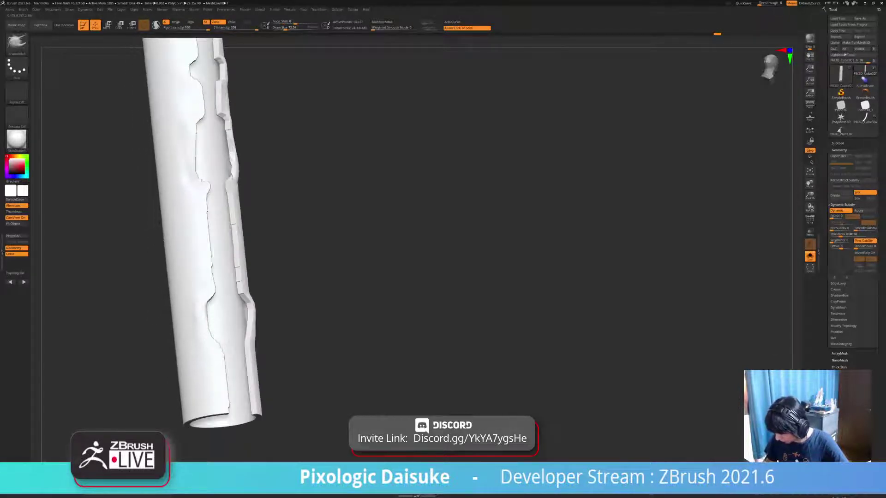
{"action": "left_click_drag", "start_coordinate": [213, 319], "coordinate": [222, 318]}
- Check the notched shell in place on the character's arm and isolate it again to examine both edges
{"action": "mouse_move", "coordinate": [221, 318]}
{"action": "right_mouse_down", "text": "alt"}
{"action": "mouse_move", "coordinate": [202, 260]}
{"action": "mouse_move", "coordinate": [228, 262]}
{"action": "mouse_move", "coordinate": [226, 231]}
{"action": "mouse_move", "coordinate": [245, 239]}
{"action": "right_mouse_up", "text": "alt"}
{"action": "left_click", "coordinate": [258, 258]}
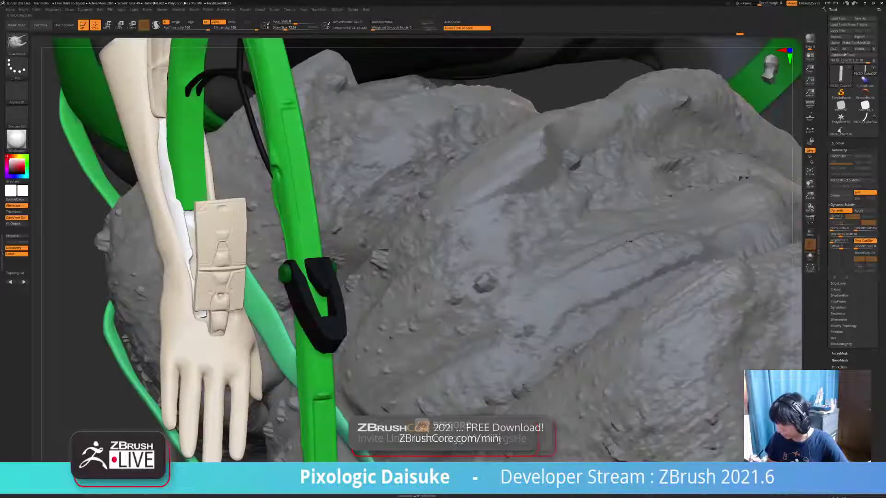
{"action": "left_click", "coordinate": [810, 256]}
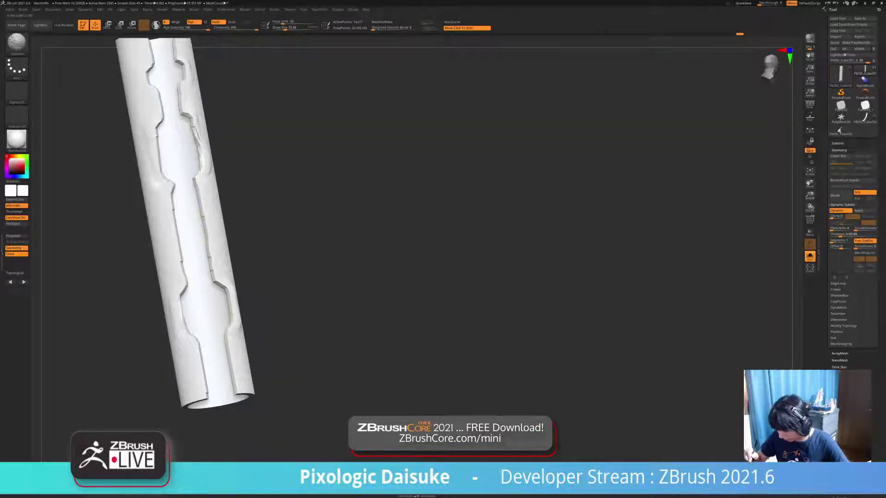
{"action": "key", "text": "ctrl+shift+z"}
{"action": "mouse_move", "coordinate": [220, 264]}
{"action": "right_mouse_down"}
{"action": "mouse_move", "coordinate": [283, 274]}
{"action": "mouse_move", "coordinate": [258, 273]}
{"action": "mouse_move", "coordinate": [259, 304]}
{"action": "mouse_move", "coordinate": [251, 241]}
{"action": "mouse_move", "coordinate": [254, 290]}
{"action": "mouse_move", "coordinate": [235, 304]}
{"action": "right_mouse_up"}
{"action": "right_click_drag", "start_coordinate": [204, 388], "coordinate": [259, 252], "text": "ctrl"}
{"action": "right_click_drag", "start_coordinate": [259, 251], "coordinate": [325, 236]}
{"action": "right_click_drag", "start_coordinate": [325, 235], "coordinate": [310, 221]}
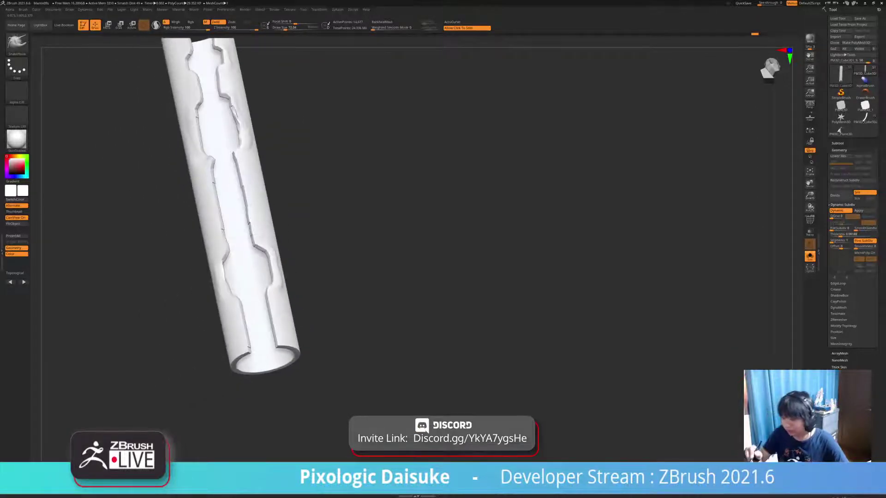
- Try another sculpting brush on the lowest notch, undo the recent strokes and smooth the notch's edge
{"action": "left_click", "coordinate": [17, 43]}
{"action": "left_click", "coordinate": [72, 49]}
{"action": "right_click_drag", "start_coordinate": [175, 272], "coordinate": [217, 272]}
{"action": "key", "text": "ctrl+z"}
{"action": "key", "text": "ctrl+z"}
{"action": "key", "text": "ctrl+z"}
{"action": "key", "text": "ctrl+z"}
{"action": "key", "text": "ctrl+z"}
{"action": "left_click_drag", "start_coordinate": [217, 273], "coordinate": [242, 300], "text": "shift"}
{"action": "mouse_move", "coordinate": [245, 301]}
{"action": "right_mouse_down", "text": "ctrl"}
{"action": "mouse_move", "coordinate": [309, 310]}
{"action": "mouse_move", "coordinate": [239, 324]}
{"action": "mouse_move", "coordinate": [231, 308]}
{"action": "mouse_move", "coordinate": [239, 245]}
{"action": "mouse_move", "coordinate": [248, 380]}
{"action": "mouse_move", "coordinate": [257, 270]}
{"action": "mouse_move", "coordinate": [243, 184]}
{"action": "right_mouse_up", "text": "ctrl"}
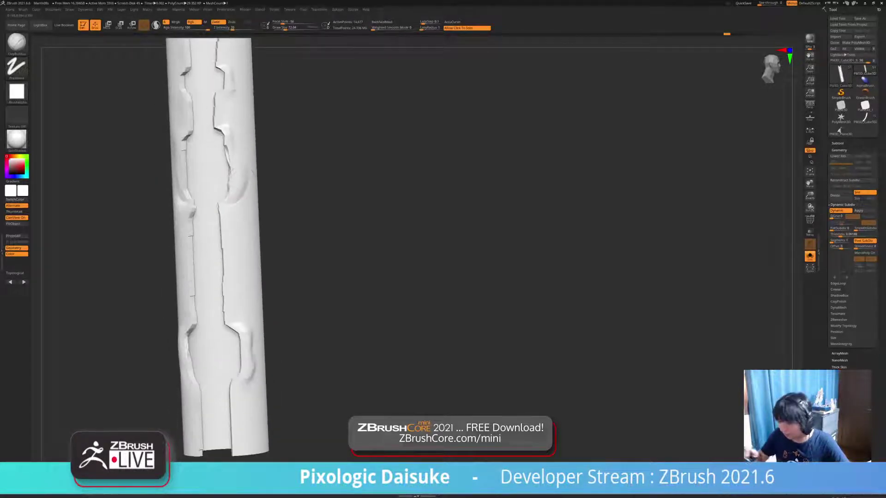
- Compare the shell with the arm and adjust the gap's edge at the upper notches using a larger SnakeHook brush
{"action": "left_click", "coordinate": [16, 44]}
{"action": "left_click", "coordinate": [194, 48]}
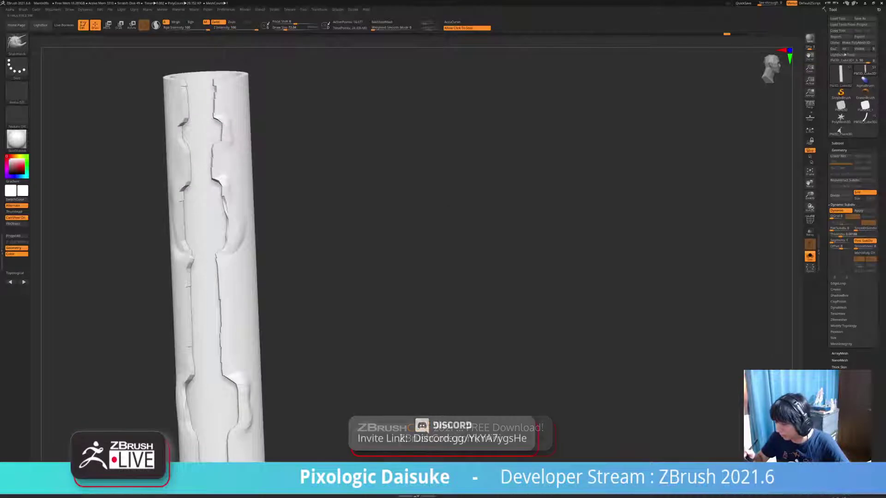
{"action": "right_click_drag", "start_coordinate": [221, 138], "coordinate": [244, 117]}
{"action": "key", "text": "f"}
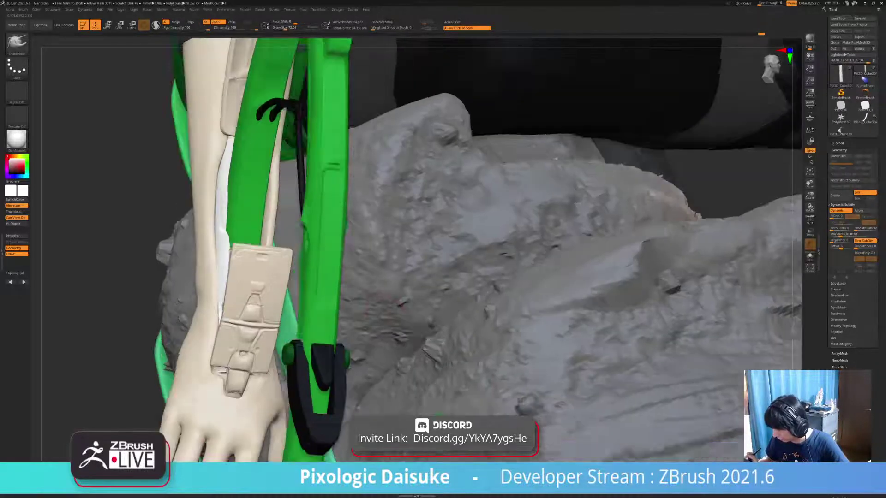
{"action": "right_click_drag", "start_coordinate": [376, 322], "coordinate": [261, 318]}
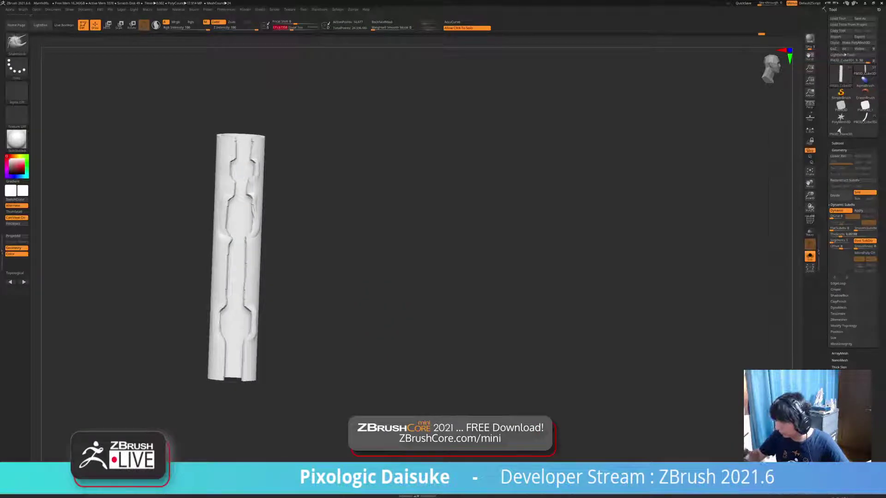
{"action": "mouse_move", "coordinate": [263, 234]}
{"action": "right_mouse_down"}
{"action": "mouse_move", "coordinate": [250, 245]}
{"action": "mouse_move", "coordinate": [249, 231]}
{"action": "mouse_move", "coordinate": [245, 245]}
{"action": "mouse_move", "coordinate": [247, 234]}
{"action": "right_mouse_up"}
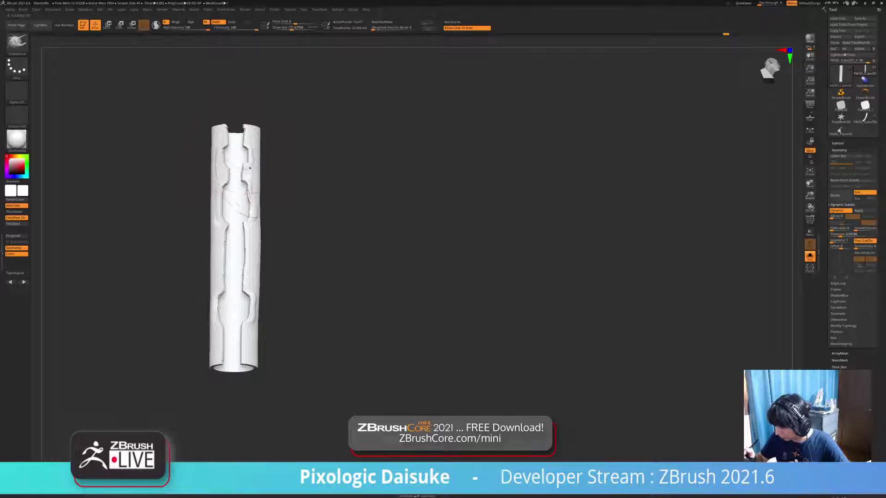
{"action": "left_click_drag", "start_coordinate": [250, 168], "coordinate": [250, 185]}
{"action": "mouse_move", "coordinate": [250, 205]}
{"action": "right_mouse_down"}
{"action": "mouse_move", "coordinate": [251, 227]}
{"action": "mouse_move", "coordinate": [251, 220]}
{"action": "right_mouse_up"}
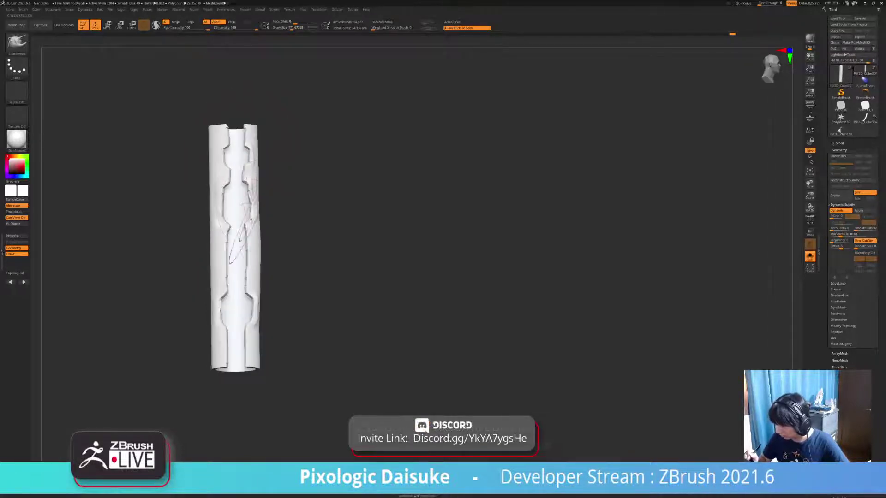
{"action": "right_click_drag", "start_coordinate": [242, 314], "coordinate": [217, 271], "text": "alt"}
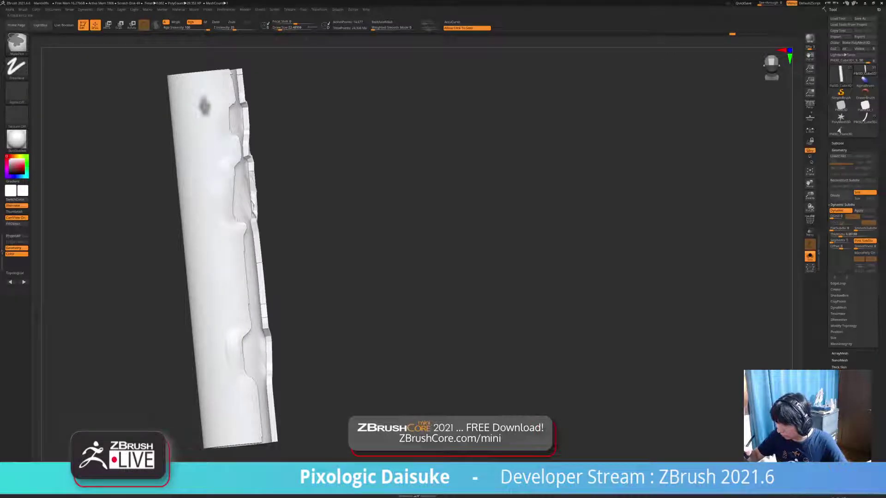
- Try to cut a small slot near the shell's upper end by isolating a masked patch, inverting visibility and deleting the hidden faces
{"action": "left_click", "coordinate": [210, 112], "text": "ctrl+shift"}
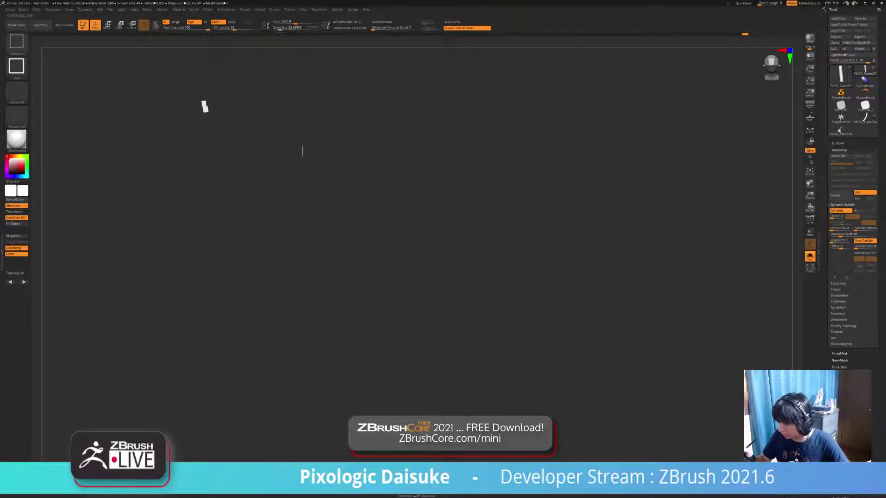
{"action": "left_click", "coordinate": [205, 108], "text": "ctrl+shift"}
{"action": "mouse_move", "coordinate": [212, 117]}
{"action": "right_mouse_down"}
{"action": "mouse_move", "coordinate": [235, 117]}
{"action": "mouse_move", "coordinate": [211, 117]}
{"action": "right_mouse_up"}
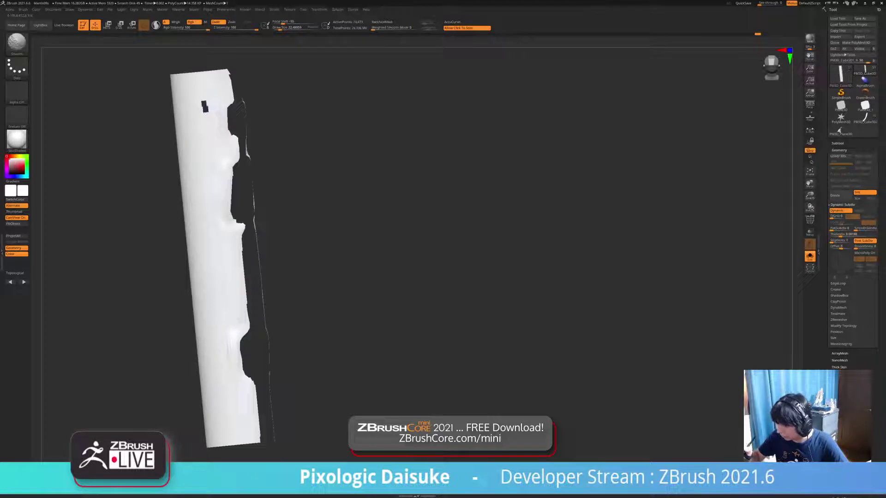
{"action": "key", "text": "Delete"}
{"action": "left_click_drag", "start_coordinate": [300, 185], "coordinate": [296, 229], "text": "alt"}
{"action": "mouse_move", "coordinate": [350, 259]}
{"action": "left_mouse_down"}
{"action": "mouse_move", "coordinate": [272, 272]}
{"action": "mouse_move", "coordinate": [291, 277]}
{"action": "left_mouse_up"}
{"action": "key", "text": "ctrl+z"}
{"action": "key", "text": "ctrl+z"}
{"action": "key", "text": "ctrl+z"}
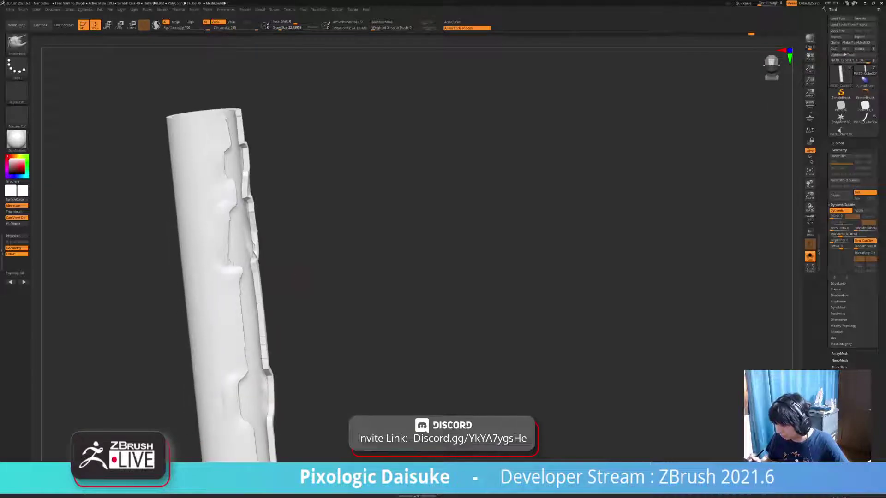
{"action": "key", "text": "ctrl+z"}
- Turn off Dynamic Subdiv on the strip and display its polygroups with PolyFrame
{"action": "left_click", "coordinate": [837, 211]}
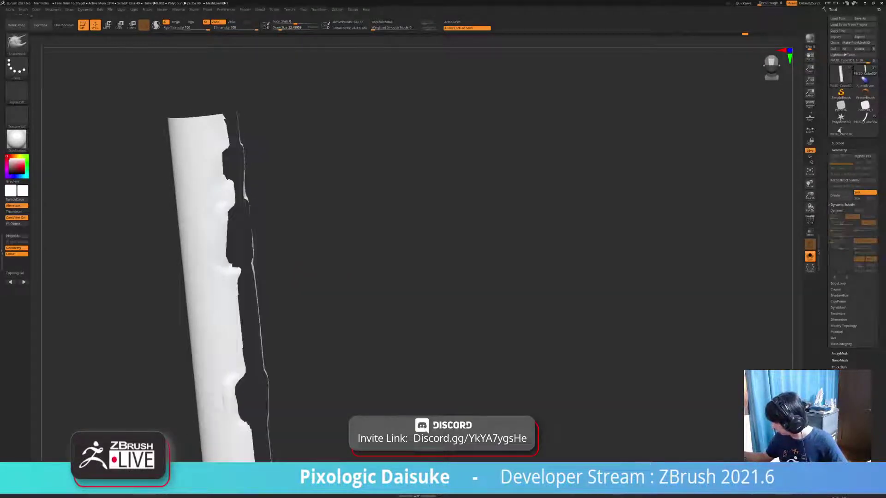
{"action": "key", "text": "shift+f"}
- Try the slot cut on the base surface by masking a small upper patch as its own polygroup and hiding it
{"action": "right_click_drag", "start_coordinate": [199, 151], "coordinate": [199, 162], "text": "ctrl"}
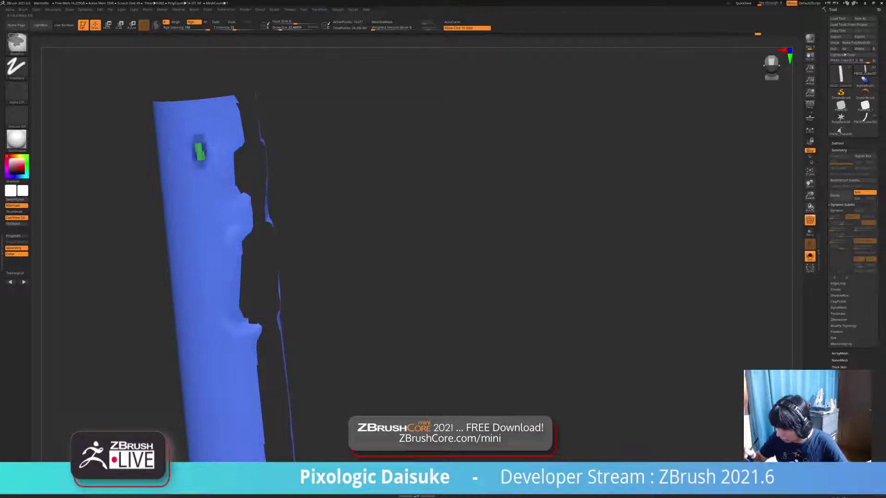
{"action": "left_click", "coordinate": [200, 151], "text": "ctrl+shift"}
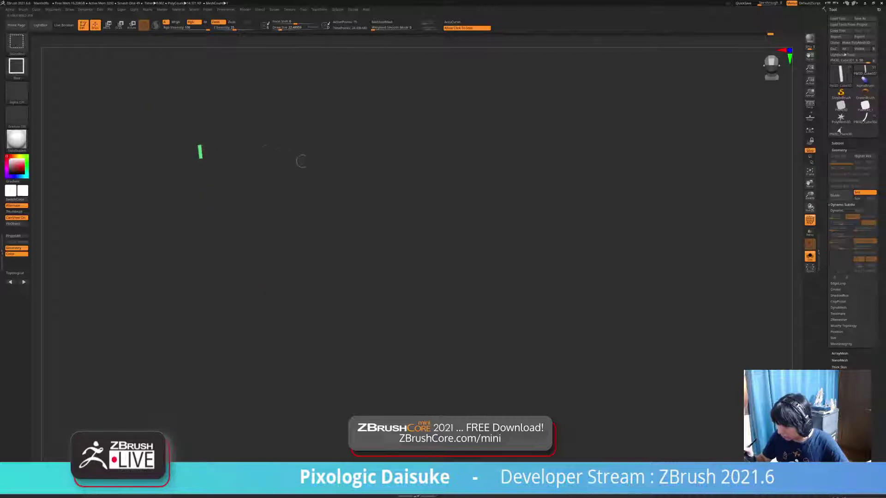
{"action": "left_click", "coordinate": [200, 151], "text": "ctrl+shift"}
{"action": "left_click_drag", "start_coordinate": [244, 164], "coordinate": [244, 133], "text": "alt"}
{"action": "mouse_move", "coordinate": [323, 207]}
{"action": "left_mouse_down"}
{"action": "mouse_move", "coordinate": [258, 208]}
{"action": "mouse_move", "coordinate": [348, 215]}
{"action": "mouse_move", "coordinate": [329, 238]}
{"action": "left_mouse_up"}
{"action": "key", "text": "ctrl+z"}
{"action": "key", "text": "ctrl+z"}
{"action": "key", "text": "ctrl+shift+z"}
- Assign the whole strip to a single polygroup and inspect the gap's edges
{"action": "key", "text": "ctrl+w"}
{"action": "left_click_drag", "start_coordinate": [323, 351], "coordinate": [337, 303], "text": "alt"}
{"action": "left_click_drag", "start_coordinate": [337, 303], "coordinate": [362, 303]}
{"action": "left_click_drag", "start_coordinate": [351, 353], "coordinate": [352, 353]}
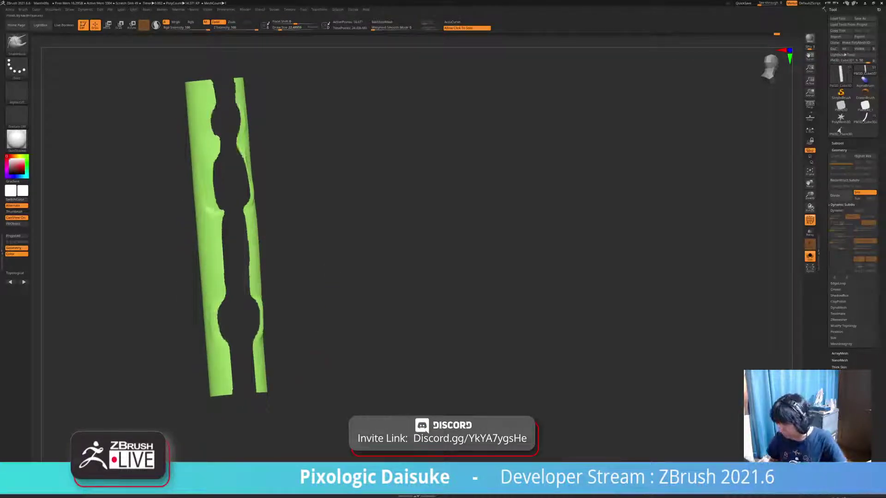
{"action": "key", "text": "ctrl+z"}
- Mask the corners of the upper notches along the gap's edges with the MaskLasso brush
{"action": "left_click_drag", "start_coordinate": [215, 115], "coordinate": [226, 194], "text": "alt"}
{"action": "right_click_drag", "start_coordinate": [226, 194], "coordinate": [239, 212], "text": "ctrl"}
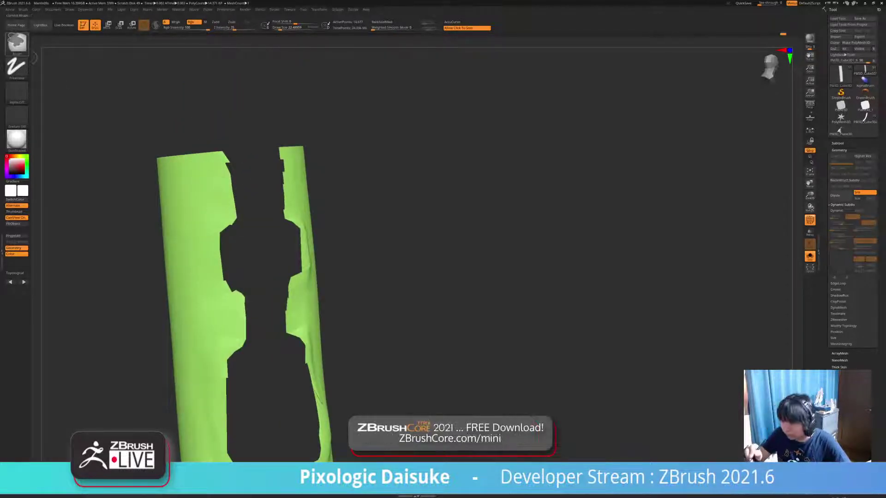
{"action": "left_click", "coordinate": [21, 49], "text": "ctrl"}
{"action": "left_click", "coordinate": [144, 77], "text": "ctrl"}
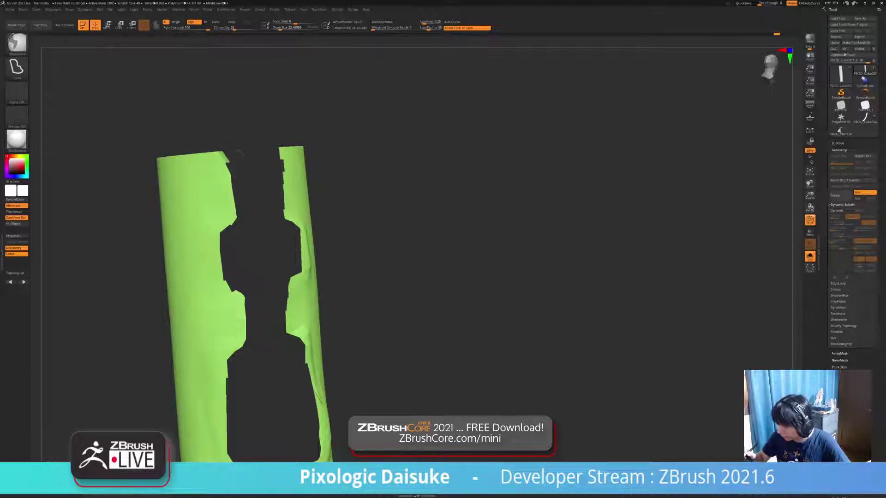
{"action": "right_click_drag", "start_coordinate": [244, 238], "coordinate": [230, 184], "text": "alt"}
{"action": "left_click_drag", "start_coordinate": [221, 171], "coordinate": [225, 157], "text": "ctrl"}
{"action": "right_click_drag", "start_coordinate": [244, 270], "coordinate": [229, 201], "text": "alt"}
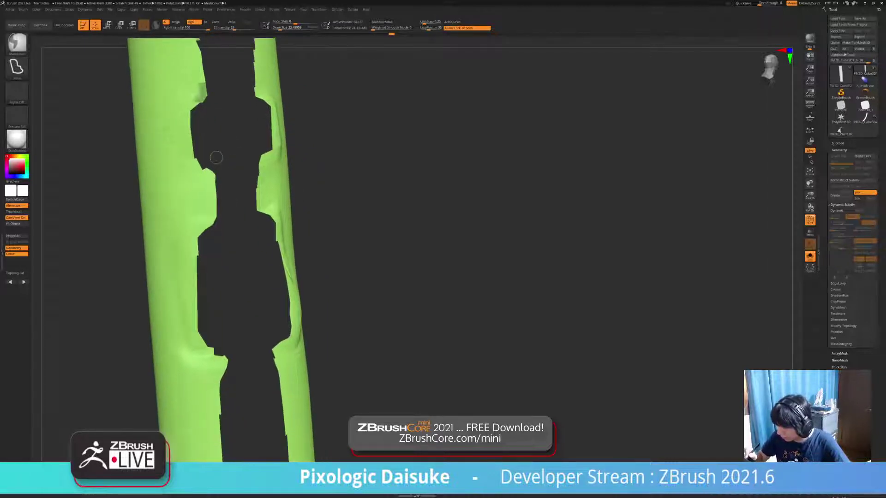
{"action": "left_click_drag", "start_coordinate": [223, 176], "coordinate": [219, 180], "text": "ctrl"}
{"action": "right_click_drag", "start_coordinate": [220, 222], "coordinate": [211, 166], "text": "alt"}
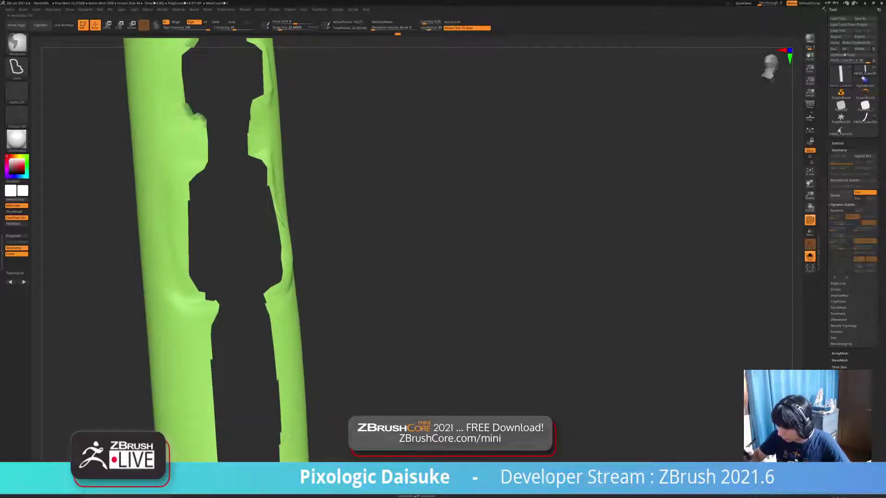
{"action": "right_click_drag", "start_coordinate": [191, 59], "coordinate": [188, 125], "text": "alt"}
{"action": "left_click_drag", "start_coordinate": [184, 121], "coordinate": [199, 120]}
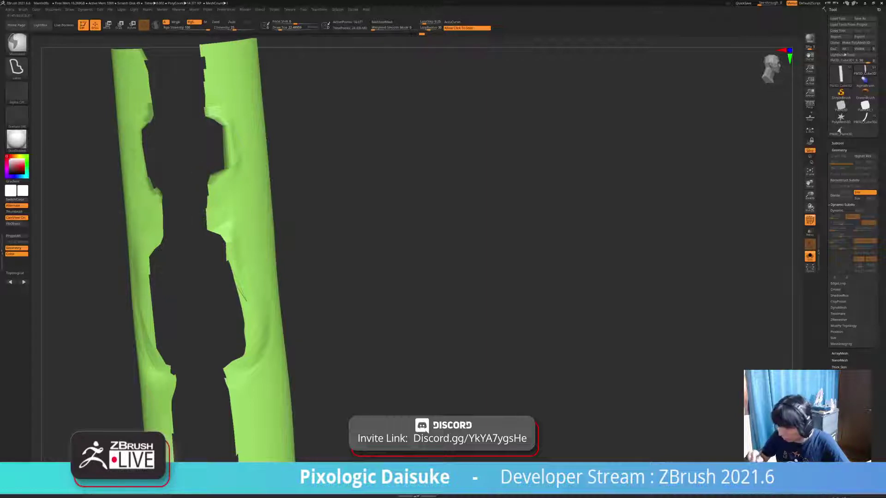
- Turn off LazyMouse and lasso-mask the corners of the second notch on both edges
{"action": "left_click", "coordinate": [17, 67]}
{"action": "left_click", "coordinate": [17, 68]}
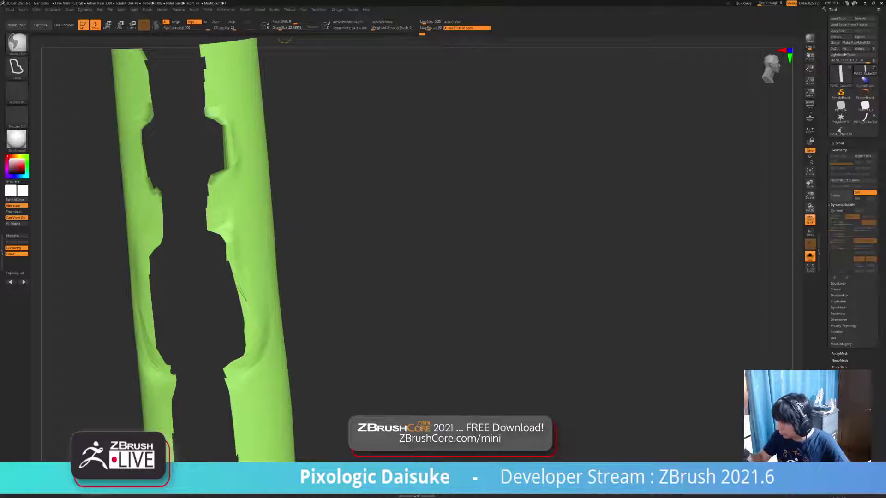
{"action": "left_click", "coordinate": [274, 10]}
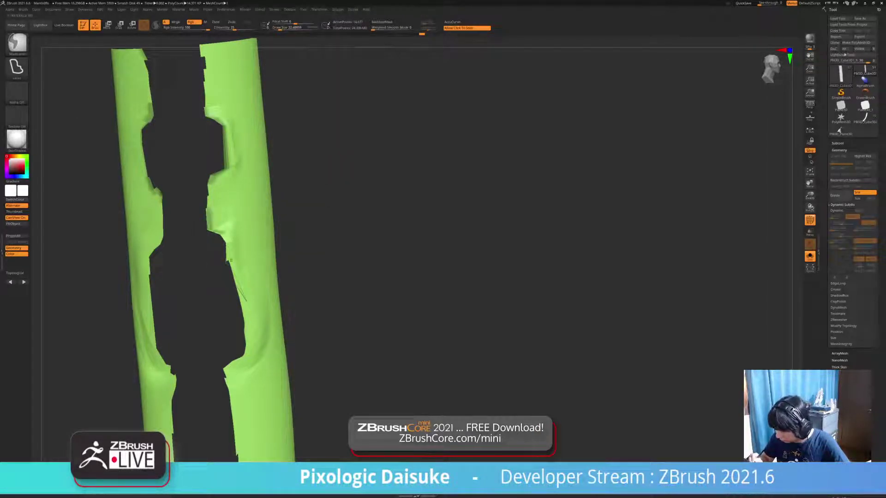
{"action": "mouse_move", "coordinate": [221, 256]}
{"action": "left_mouse_down", "text": "alt"}
{"action": "mouse_move", "coordinate": [210, 193]}
{"action": "mouse_move", "coordinate": [218, 160]}
{"action": "mouse_move", "coordinate": [236, 257]}
{"action": "mouse_move", "coordinate": [245, 254]}
{"action": "mouse_move", "coordinate": [194, 245]}
{"action": "left_mouse_up", "text": "alt"}
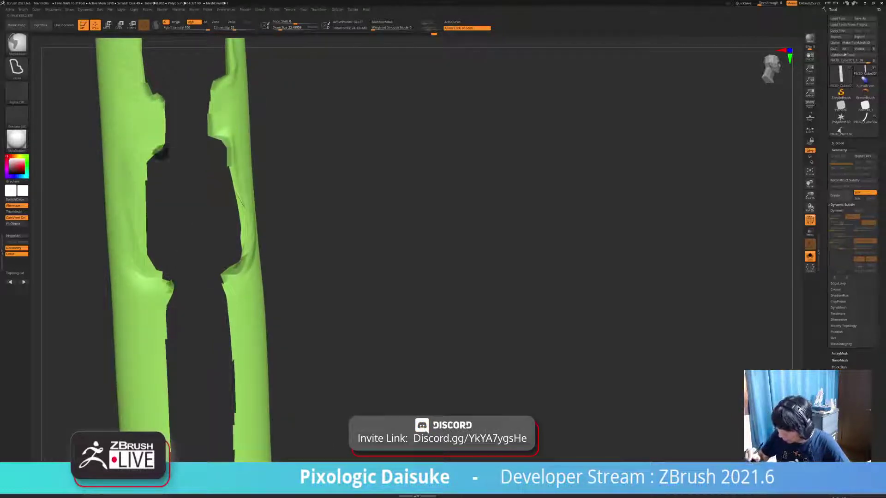
{"action": "left_click_drag", "start_coordinate": [149, 252], "coordinate": [125, 133], "text": "alt"}
- Lasso-mask the corners of the lowest notch on both edges of the gap
{"action": "left_click_drag", "start_coordinate": [155, 345], "coordinate": [192, 217], "text": "alt"}
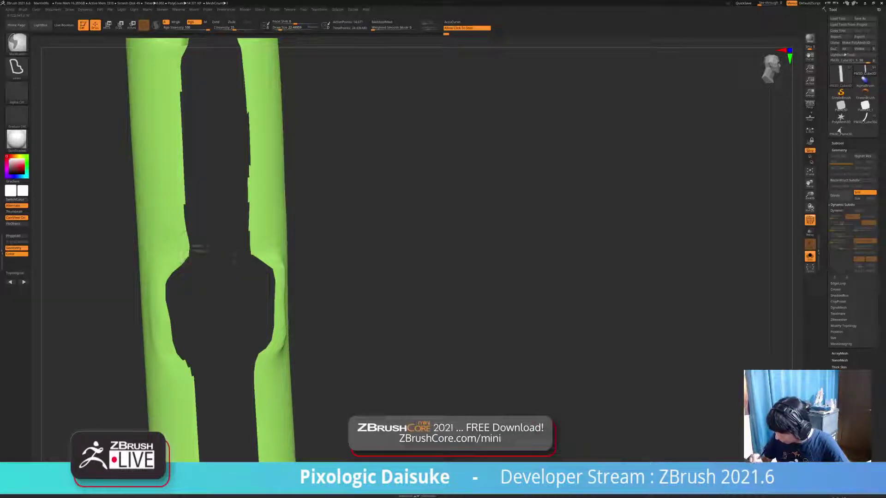
{"action": "left_click_drag", "start_coordinate": [265, 273], "coordinate": [249, 227], "text": "alt"}
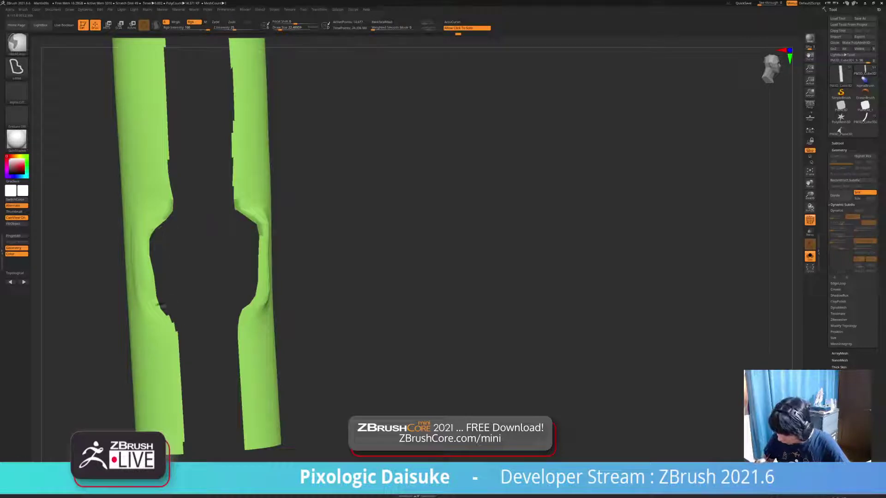
{"action": "left_click_drag", "start_coordinate": [161, 304], "coordinate": [187, 322]}
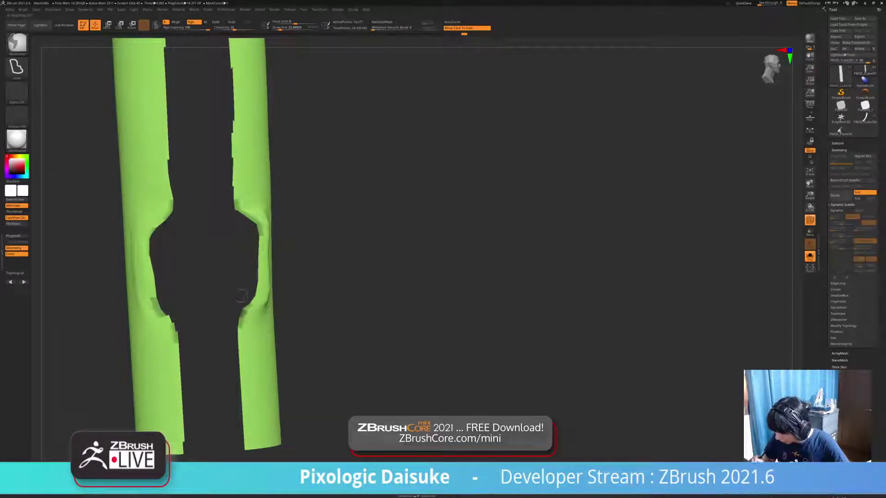
- Lasso-mask the two corners at the lower end of the strip, on both sides of the gap
{"action": "left_click_drag", "start_coordinate": [241, 296], "coordinate": [243, 203], "text": "alt"}
{"action": "left_click_drag", "start_coordinate": [245, 363], "coordinate": [249, 353]}
{"action": "left_click_drag", "start_coordinate": [191, 362], "coordinate": [184, 356]}
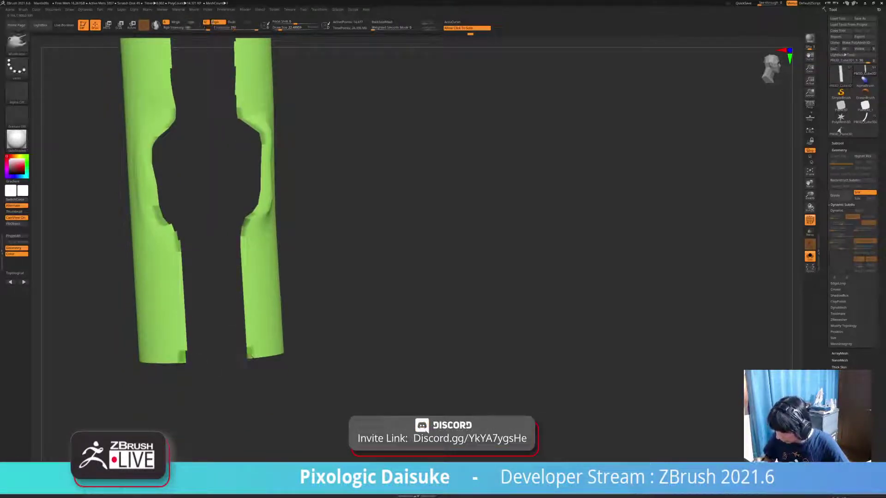
- Repeat the last operation to smooth the gap's jagged edges around the masked notch corners
{"action": "mouse_move", "coordinate": [250, 356]}
{"action": "right_mouse_down", "text": "ctrl"}
{"action": "mouse_move", "coordinate": [251, 277]}
{"action": "mouse_move", "coordinate": [313, 277]}
{"action": "right_mouse_up", "text": "ctrl"}
{"action": "mouse_move", "coordinate": [229, 90]}
{"action": "left_mouse_down", "text": "ctrl"}
{"action": "mouse_move", "coordinate": [228, 347]}
{"action": "mouse_move", "coordinate": [171, 90]}
{"action": "left_mouse_up", "text": "ctrl"}
{"action": "right_click_drag", "start_coordinate": [277, 277], "coordinate": [332, 277]}
{"action": "mouse_move", "coordinate": [332, 277]}
{"action": "right_mouse_down", "text": "ctrl"}
{"action": "mouse_move", "coordinate": [337, 363]}
{"action": "mouse_move", "coordinate": [352, 363]}
{"action": "mouse_move", "coordinate": [371, 392]}
{"action": "right_mouse_up", "text": "ctrl"}
{"action": "left_click", "coordinate": [365, 362], "text": "ctrl"}
{"action": "left_click", "coordinate": [365, 361], "text": "ctrl"}
{"action": "right_click_drag", "start_coordinate": [372, 392], "coordinate": [372, 342], "text": "ctrl"}
{"action": "key", "text": "1"}
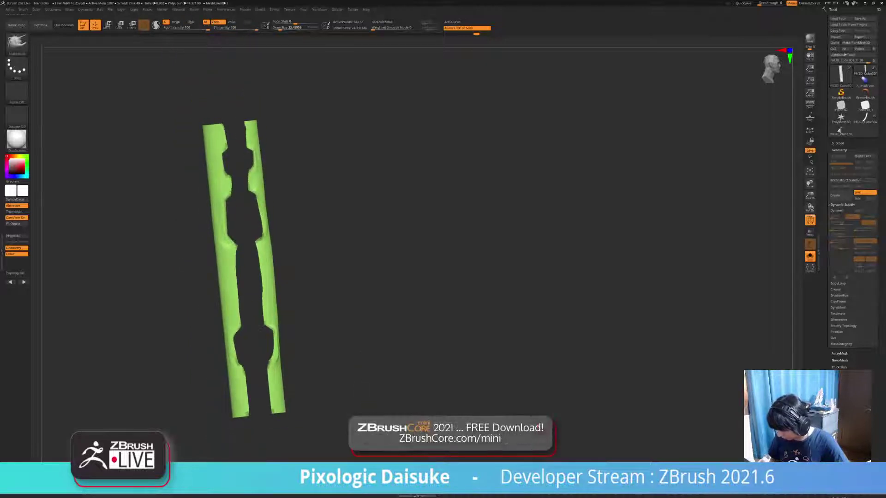
{"action": "right_click_drag", "start_coordinate": [352, 254], "coordinate": [350, 302], "text": "ctrl"}
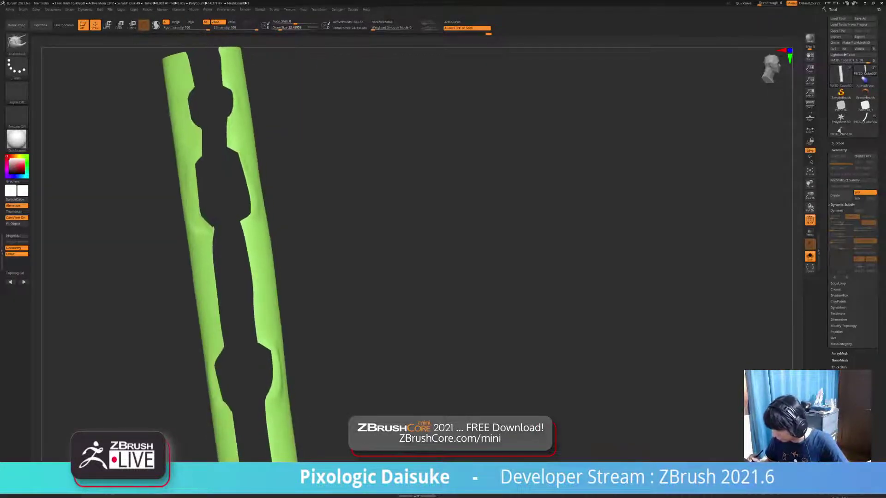
{"action": "left_click_drag", "start_coordinate": [369, 346], "coordinate": [376, 322], "text": "alt"}
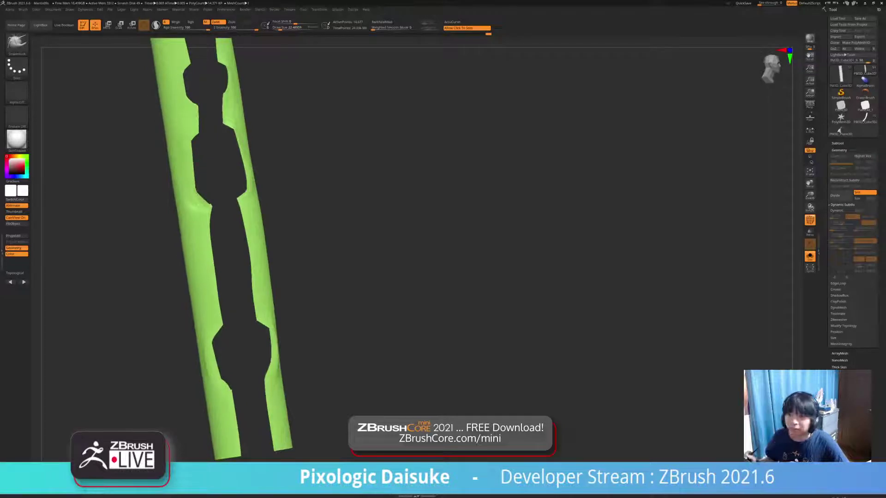
{"action": "left_click", "coordinate": [376, 322]}
{"action": "mouse_move", "coordinate": [376, 322]}
{"action": "right_mouse_down"}
{"action": "mouse_move", "coordinate": [466, 322]}
{"action": "mouse_move", "coordinate": [358, 301]}
{"action": "mouse_move", "coordinate": [258, 295]}
{"action": "mouse_move", "coordinate": [425, 280]}
{"action": "mouse_move", "coordinate": [418, 240]}
{"action": "mouse_move", "coordinate": [383, 222]}
{"action": "mouse_move", "coordinate": [480, 230]}
{"action": "mouse_move", "coordinate": [419, 299]}
{"action": "right_mouse_up"}
{"action": "left_click", "coordinate": [419, 299]}
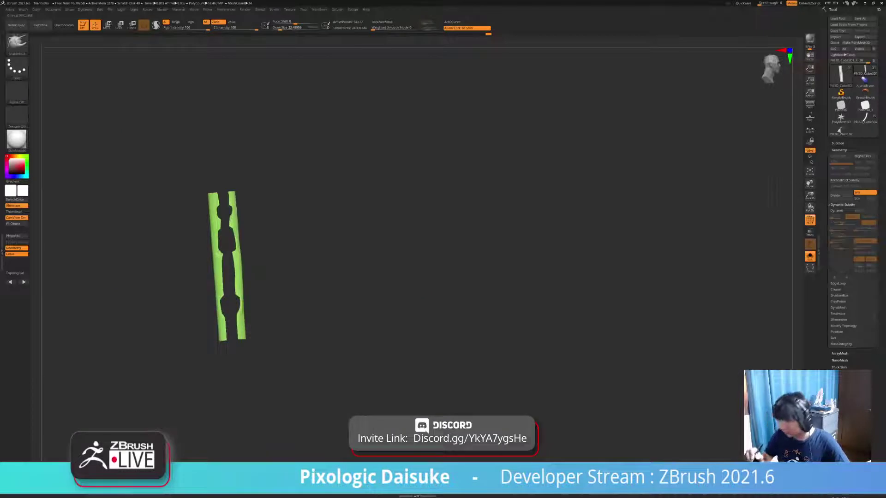
- Nudge the edge of the upper notch with the sculpting brush and turn on Dynamic Subdivision to show the strip as a thickened shell
{"action": "left_click", "coordinate": [17, 43]}
{"action": "right_click_drag", "start_coordinate": [259, 222], "coordinate": [261, 276], "text": "ctrl"}
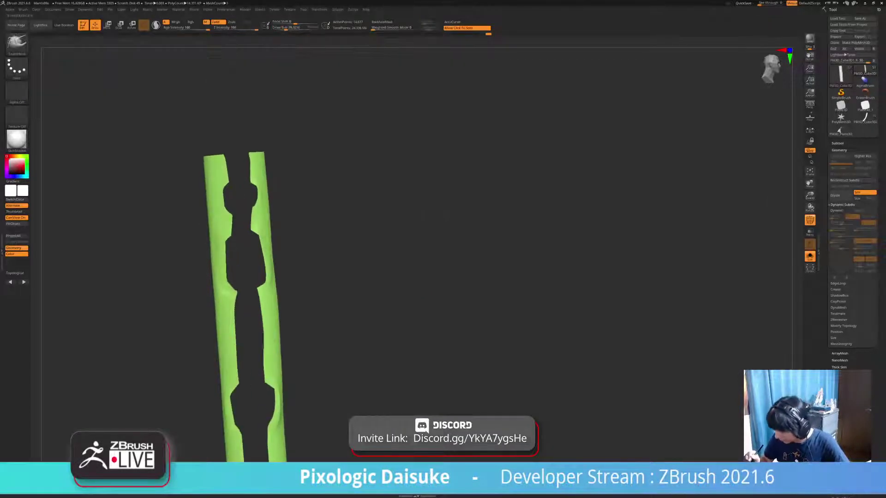
{"action": "left_click_drag", "start_coordinate": [224, 189], "coordinate": [219, 188]}
{"action": "right_click_drag", "start_coordinate": [213, 189], "coordinate": [225, 145]}
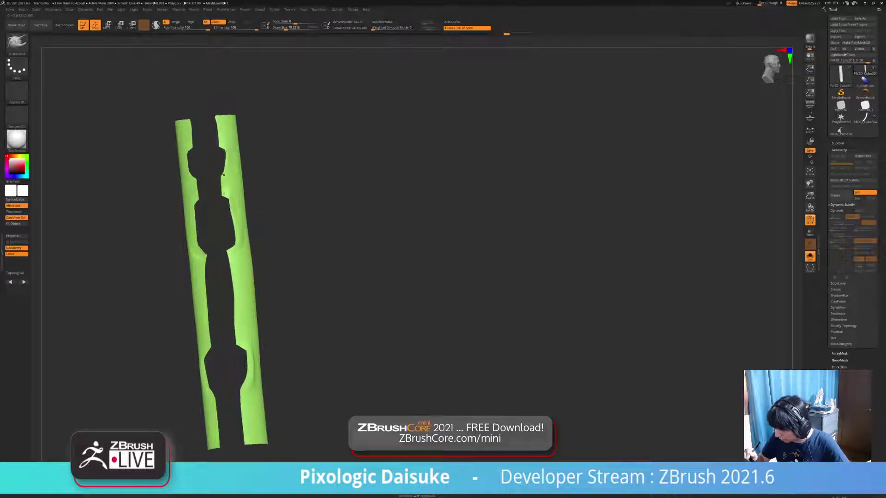
{"action": "key", "text": "d"}
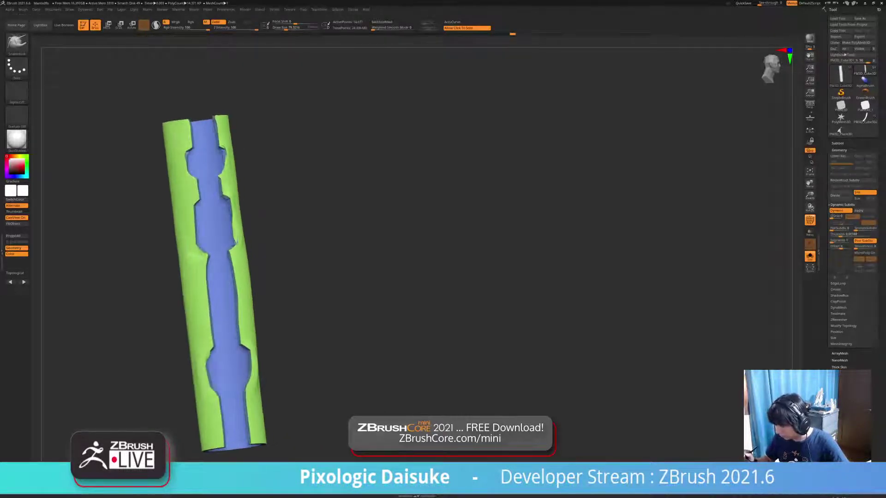
{"action": "right_click_drag", "start_coordinate": [239, 242], "coordinate": [234, 196], "text": "alt"}
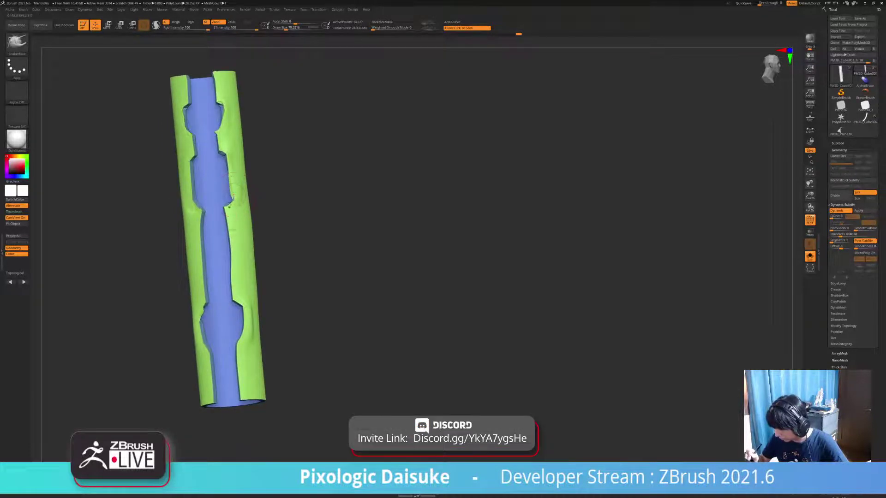
{"action": "right_click_drag", "start_coordinate": [231, 248], "coordinate": [333, 289], "text": "ctrl"}
- Show the whole model and smooth the shell's gap edges where they meet the green mechanical arm
{"action": "left_click", "coordinate": [300, 289]}
{"action": "right_click_drag", "start_coordinate": [272, 73], "coordinate": [273, 70]}
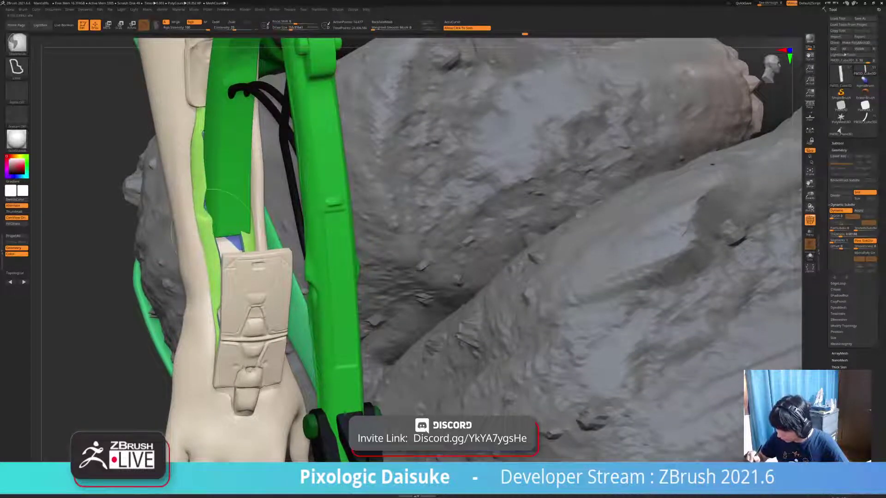
{"action": "left_click_drag", "start_coordinate": [210, 208], "coordinate": [217, 218], "text": "shift"}
{"action": "right_click_drag", "start_coordinate": [171, 227], "coordinate": [232, 218]}
{"action": "left_click", "coordinate": [232, 218]}
{"action": "left_click_drag", "start_coordinate": [238, 215], "coordinate": [229, 188], "text": "shift"}
{"action": "left_click", "coordinate": [249, 153]}
{"action": "right_click_drag", "start_coordinate": [249, 152], "coordinate": [239, 116]}
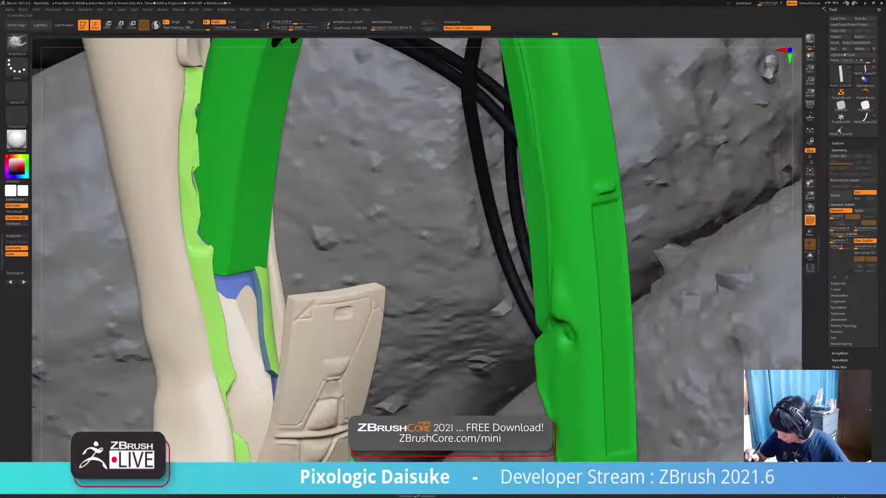
- Isolate the shell, pull its upper gap edge into shape and smooth the edge around the second notch
{"action": "right_click_drag", "start_coordinate": [196, 194], "coordinate": [219, 224], "text": "ctrl"}
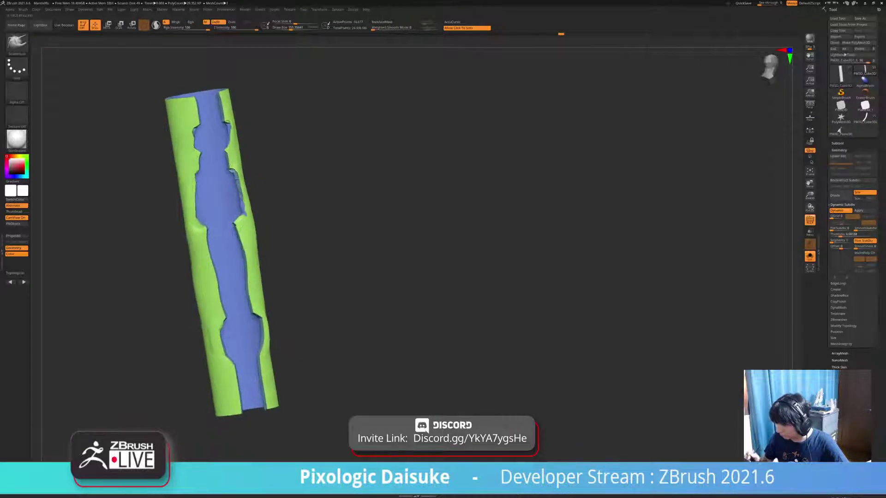
{"action": "right_click_drag", "start_coordinate": [221, 249], "coordinate": [234, 232]}
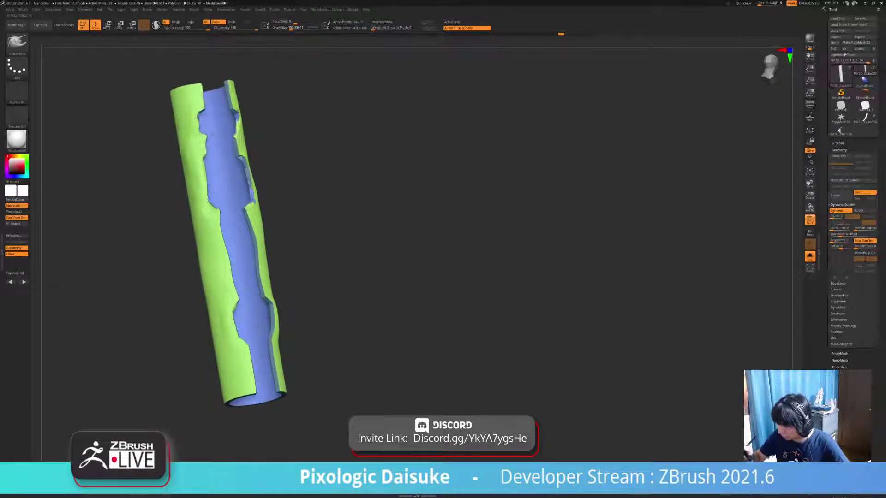
{"action": "right_click_drag", "start_coordinate": [240, 152], "coordinate": [203, 159]}
{"action": "left_click_drag", "start_coordinate": [208, 139], "coordinate": [214, 121]}
{"action": "mouse_move", "coordinate": [214, 147]}
{"action": "right_mouse_down"}
{"action": "mouse_move", "coordinate": [208, 152]}
{"action": "mouse_move", "coordinate": [240, 194]}
{"action": "right_mouse_up"}
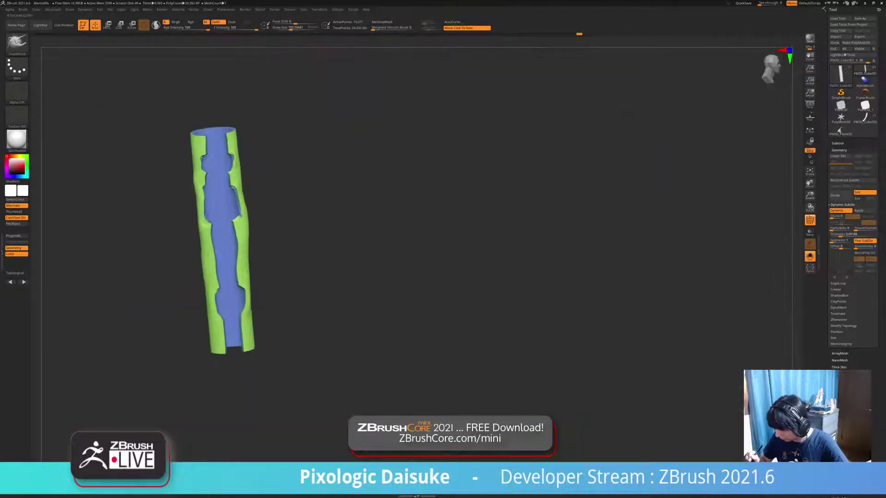
{"action": "right_click_drag", "start_coordinate": [233, 231], "coordinate": [239, 240]}
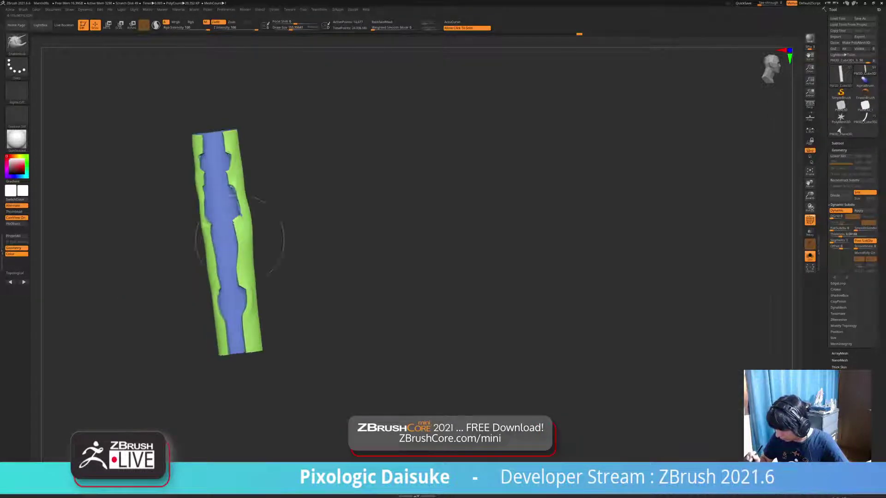
{"action": "left_click_drag", "start_coordinate": [240, 240], "coordinate": [244, 212], "text": "shift"}
- Switch to the SnakeHook brush, reduce its size and reshape the gap edge at the second notch, checking it against the arm
{"action": "key", "text": "b"}
{"action": "key", "text": "s"}
{"action": "key", "text": "h"}
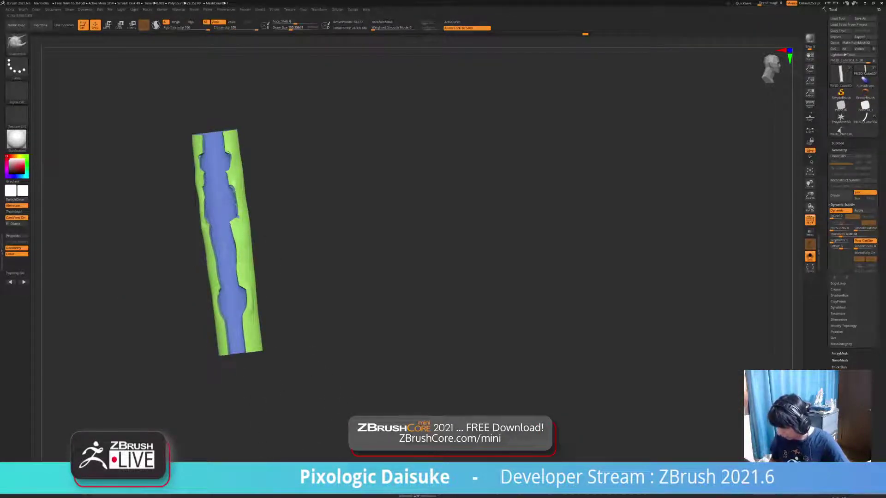
{"action": "right_click_drag", "start_coordinate": [244, 222], "coordinate": [240, 222]}
{"action": "key", "text": "shift+s"}
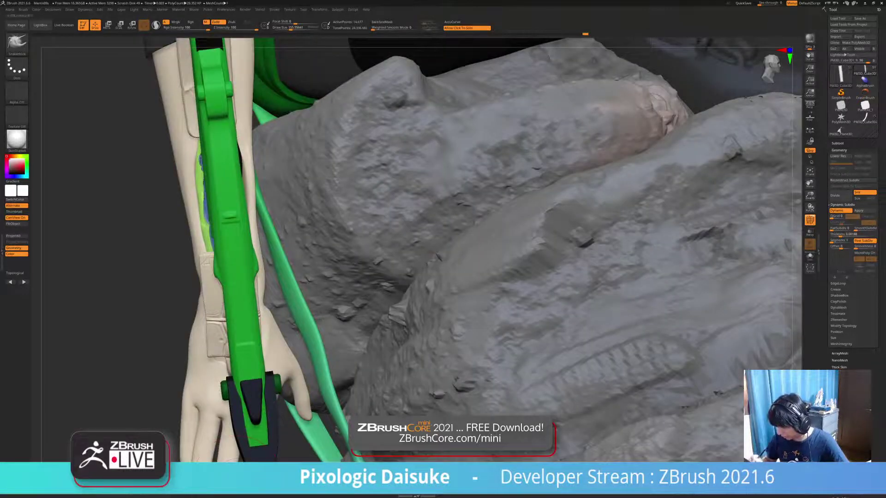
{"action": "key", "text": "shift+ctrl+s"}
{"action": "left_click_drag", "start_coordinate": [291, 28], "coordinate": [286, 28]}
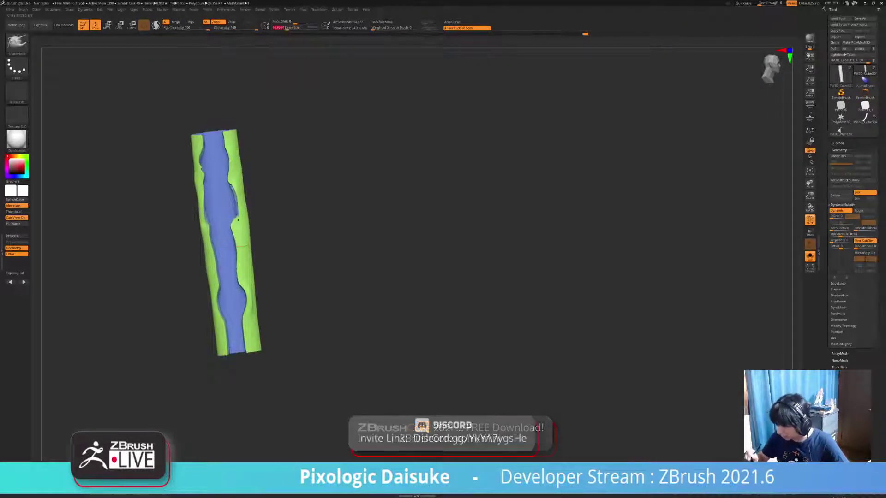
{"action": "left_click_drag", "start_coordinate": [234, 227], "coordinate": [236, 225]}
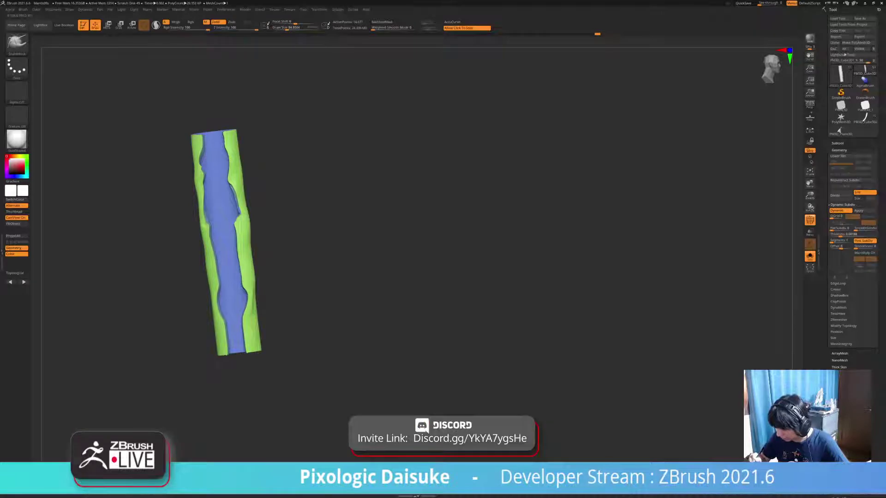
{"action": "mouse_move", "coordinate": [243, 221]}
{"action": "right_mouse_down"}
{"action": "mouse_move", "coordinate": [298, 223]}
{"action": "mouse_move", "coordinate": [260, 220]}
{"action": "right_mouse_up"}
{"action": "key", "text": "shift+s"}
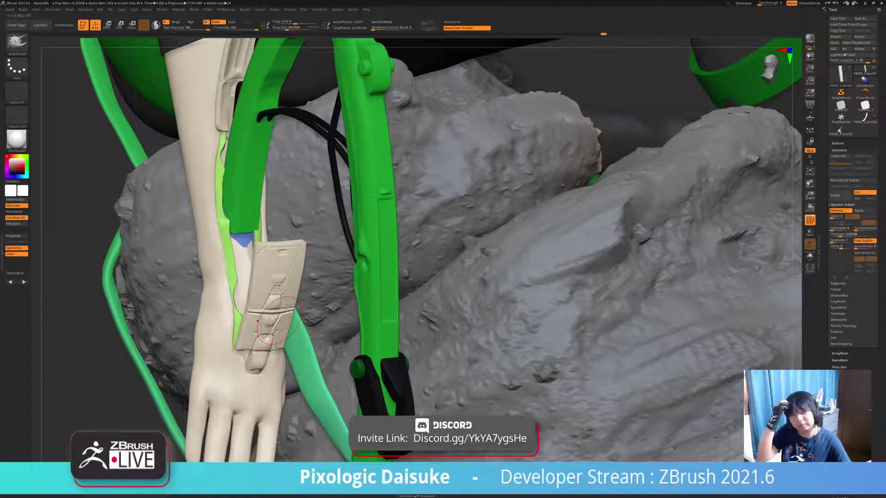
- Undo the last edit and pull the shell's edges above the second notch outward into pointed tips with the SnakeHook brush
{"action": "right_click_drag", "start_coordinate": [278, 326], "coordinate": [338, 230]}
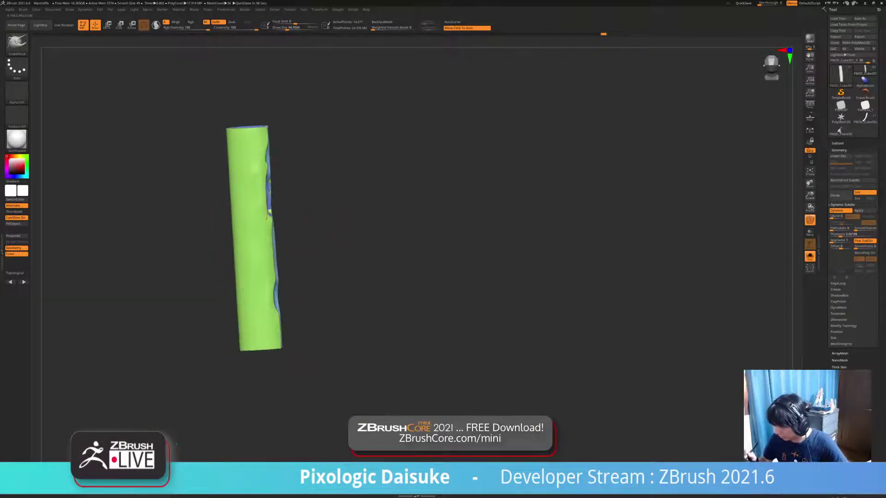
{"action": "right_click_drag", "start_coordinate": [262, 185], "coordinate": [272, 203]}
{"action": "right_click_drag", "start_coordinate": [272, 203], "coordinate": [278, 233], "text": "ctrl"}
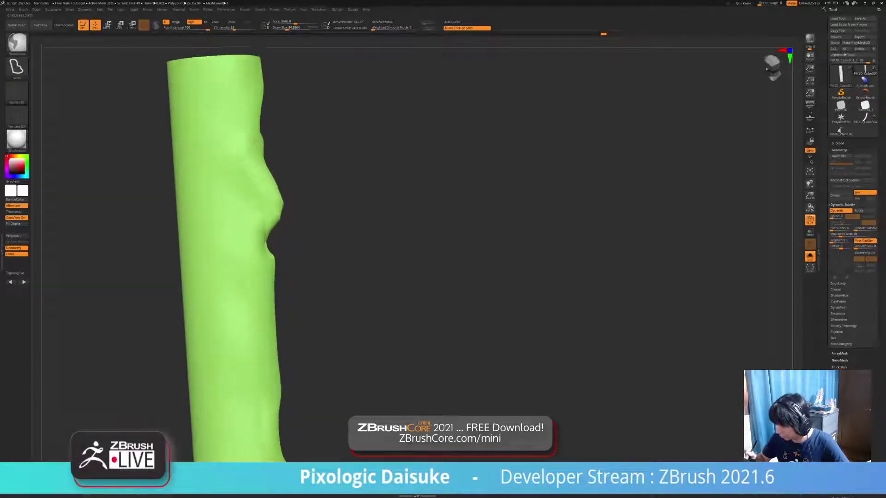
{"action": "key", "text": "ctrl+z"}
{"action": "left_click_drag", "start_coordinate": [264, 173], "coordinate": [286, 201]}
{"action": "right_click_drag", "start_coordinate": [280, 198], "coordinate": [276, 186], "text": "ctrl"}
{"action": "key", "text": "b"}
{"action": "key", "text": "s"}
{"action": "key", "text": "h"}
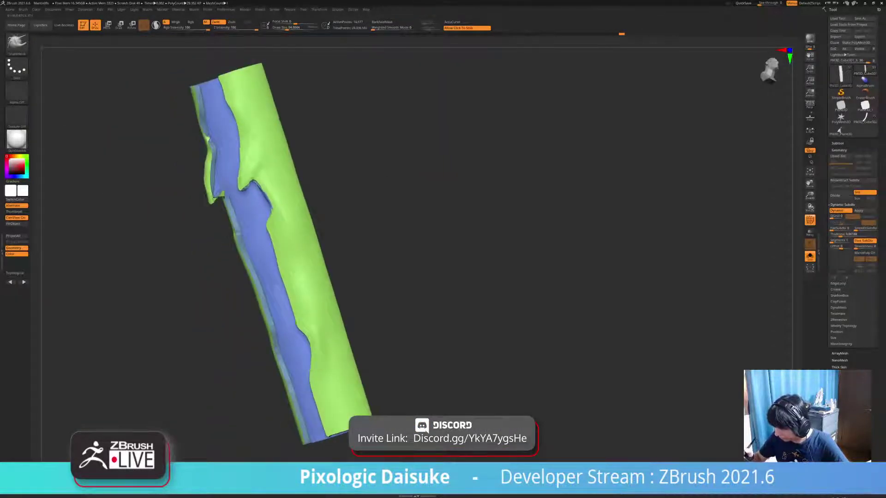
{"action": "right_click_drag", "start_coordinate": [247, 157], "coordinate": [235, 172]}
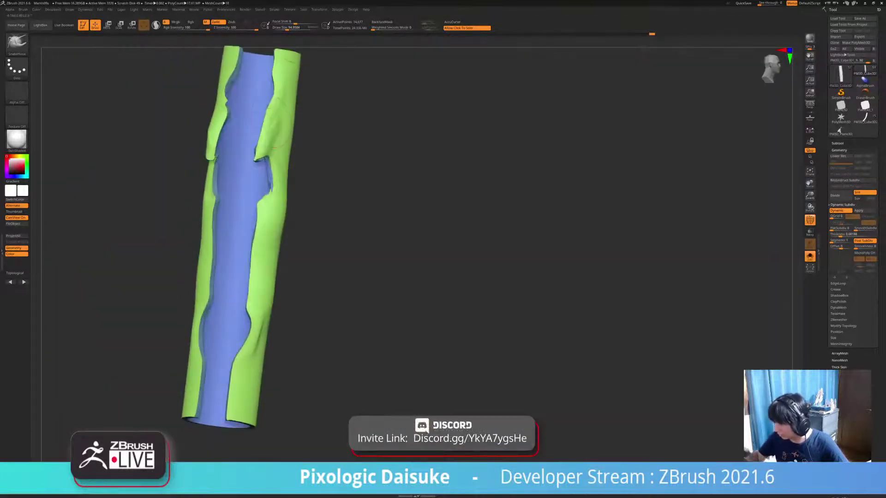
- Examine how the shell fits between the forearm and the mechanical arm from several angles
{"action": "right_click_drag", "start_coordinate": [269, 134], "coordinate": [264, 150]}
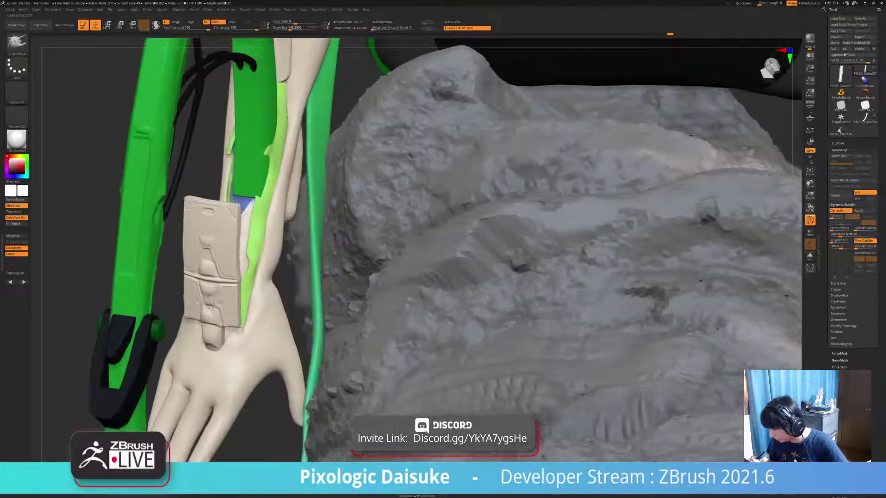
{"action": "right_click_drag", "start_coordinate": [258, 157], "coordinate": [295, 157]}
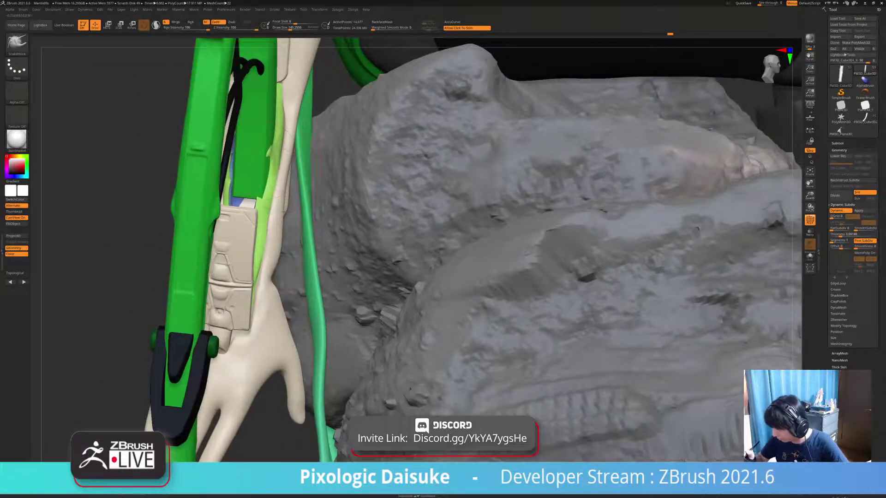
{"action": "right_click_drag", "start_coordinate": [283, 115], "coordinate": [231, 118]}
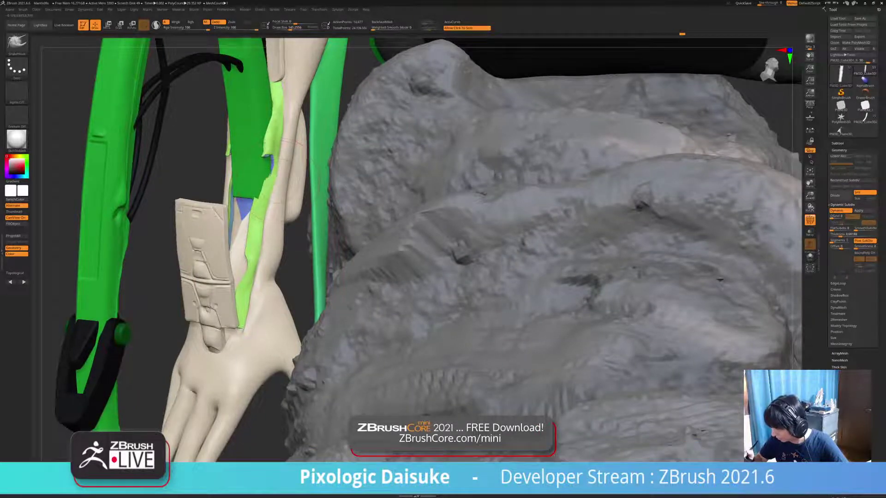
{"action": "mouse_move", "coordinate": [282, 179]}
{"action": "right_mouse_down"}
{"action": "mouse_move", "coordinate": [262, 206]}
{"action": "mouse_move", "coordinate": [392, 208]}
{"action": "mouse_move", "coordinate": [591, 234]}
{"action": "mouse_move", "coordinate": [639, 261]}
{"action": "mouse_move", "coordinate": [247, 212]}
{"action": "right_mouse_up"}
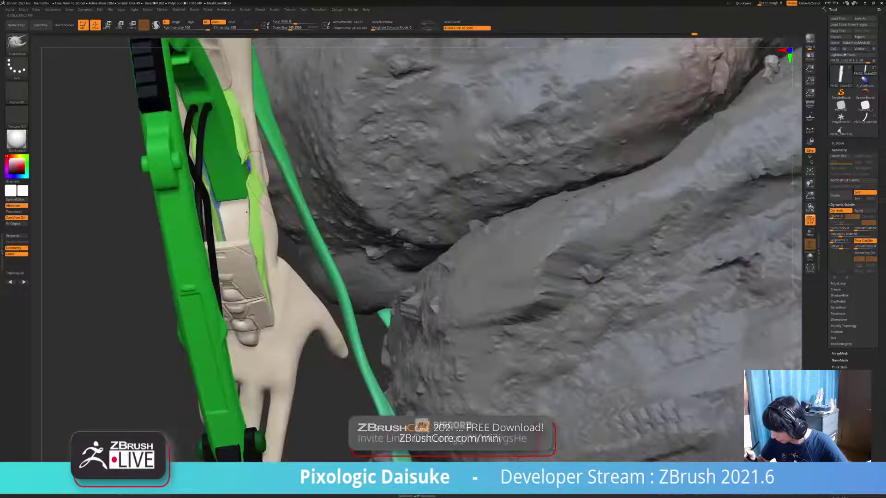
{"action": "mouse_move", "coordinate": [604, 186]}
{"action": "right_mouse_down"}
{"action": "mouse_move", "coordinate": [669, 183]}
{"action": "mouse_move", "coordinate": [646, 175]}
{"action": "right_mouse_up"}
{"action": "mouse_move", "coordinate": [507, 176]}
{"action": "right_mouse_down", "text": "ctrl"}
{"action": "mouse_move", "coordinate": [466, 116]}
{"action": "mouse_move", "coordinate": [517, 104]}
{"action": "mouse_move", "coordinate": [411, 124]}
{"action": "mouse_move", "coordinate": [567, 133]}
{"action": "right_mouse_up", "text": "ctrl"}
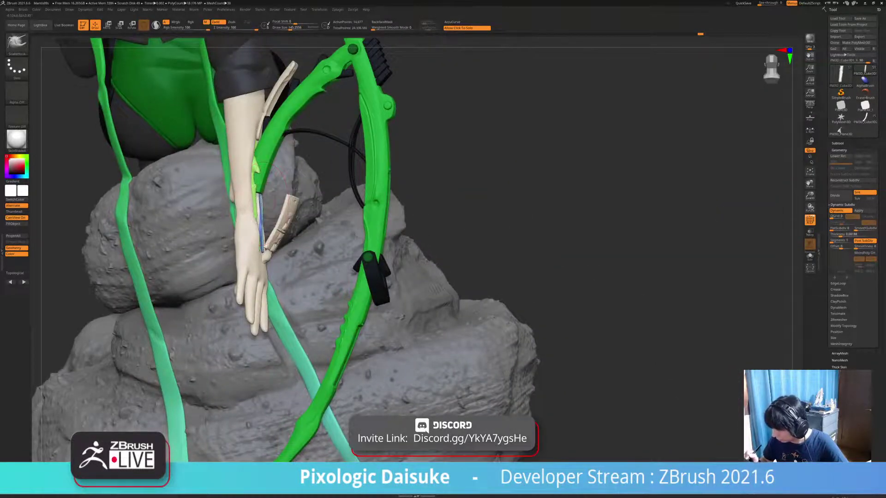
{"action": "right_click_drag", "start_coordinate": [775, 295], "coordinate": [655, 305]}
{"action": "right_click_drag", "start_coordinate": [693, 275], "coordinate": [701, 323]}
{"action": "left_click", "coordinate": [692, 152]}
{"action": "right_click_drag", "start_coordinate": [692, 153], "coordinate": [692, 193]}
- Isolate the shell, remesh it into cleaner geometry and check its polygroups with the polyframe display
{"action": "right_click_drag", "start_coordinate": [350, 259], "coordinate": [367, 309]}
{"action": "left_click", "coordinate": [314, 330]}
{"action": "left_click", "coordinate": [313, 330]}
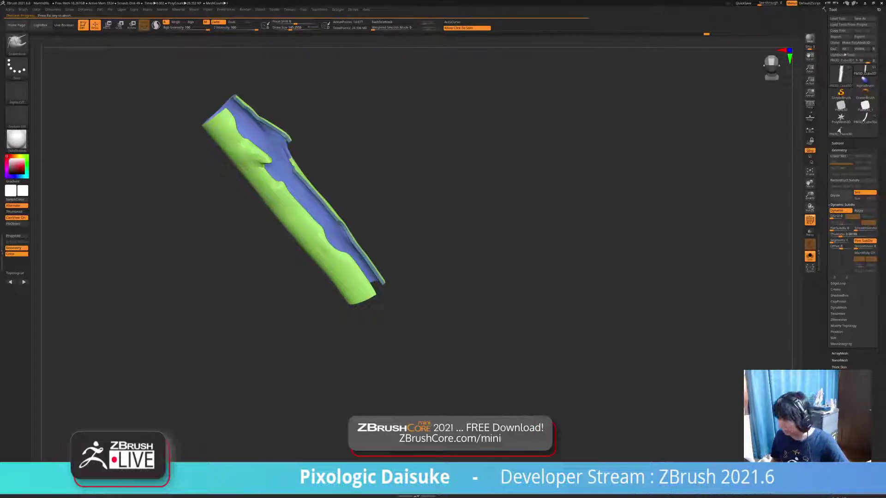
{"action": "right_click_drag", "start_coordinate": [288, 138], "coordinate": [287, 258], "text": "alt"}
{"action": "mouse_move", "coordinate": [287, 259]}
{"action": "right_mouse_down"}
{"action": "mouse_move", "coordinate": [282, 247]}
{"action": "mouse_move", "coordinate": [162, 237]}
{"action": "mouse_move", "coordinate": [208, 243]}
{"action": "mouse_move", "coordinate": [210, 228]}
{"action": "mouse_move", "coordinate": [168, 179]}
{"action": "mouse_move", "coordinate": [143, 119]}
{"action": "mouse_move", "coordinate": [155, 136]}
{"action": "right_mouse_up"}
{"action": "left_click", "coordinate": [810, 220]}
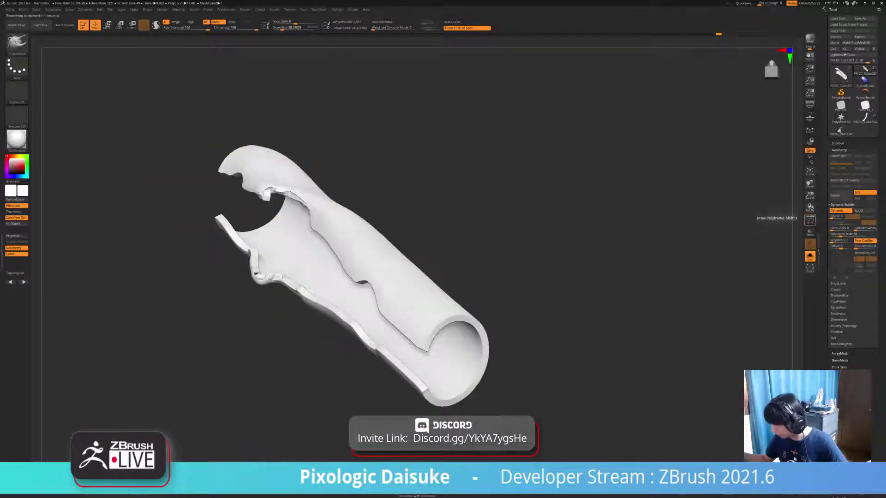
{"action": "left_click", "coordinate": [810, 220]}
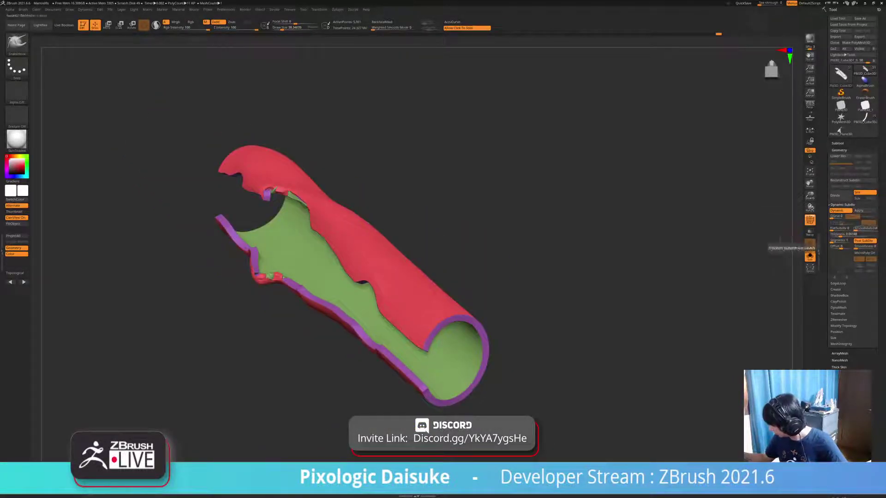
- Adjust the shell's Dynamic Subdivision settings, show the whole model without polyframe and smooth the shell's pointed edge
{"action": "left_click_drag", "start_coordinate": [857, 248], "coordinate": [864, 248]}
{"action": "mouse_move", "coordinate": [600, 231]}
{"action": "right_mouse_down"}
{"action": "mouse_move", "coordinate": [691, 217]}
{"action": "mouse_move", "coordinate": [664, 203]}
{"action": "mouse_move", "coordinate": [646, 240]}
{"action": "mouse_move", "coordinate": [646, 198]}
{"action": "mouse_move", "coordinate": [646, 263]}
{"action": "right_mouse_up"}
{"action": "left_click", "coordinate": [646, 240]}
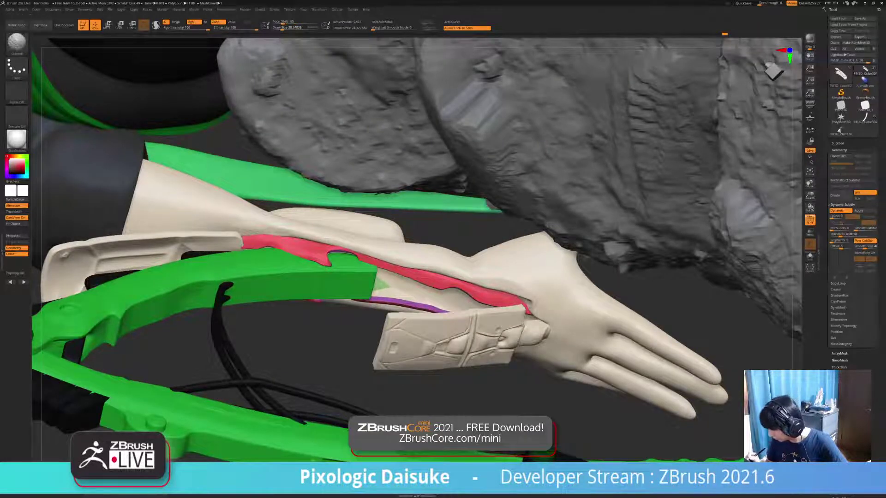
{"action": "right_click_drag", "start_coordinate": [646, 263], "coordinate": [369, 288], "text": "ctrl"}
{"action": "key", "text": "shift+f"}
{"action": "mouse_move", "coordinate": [407, 236]}
{"action": "right_mouse_down", "text": "ctrl"}
{"action": "mouse_move", "coordinate": [407, 295]}
{"action": "mouse_move", "coordinate": [369, 396]}
{"action": "right_mouse_up", "text": "ctrl"}
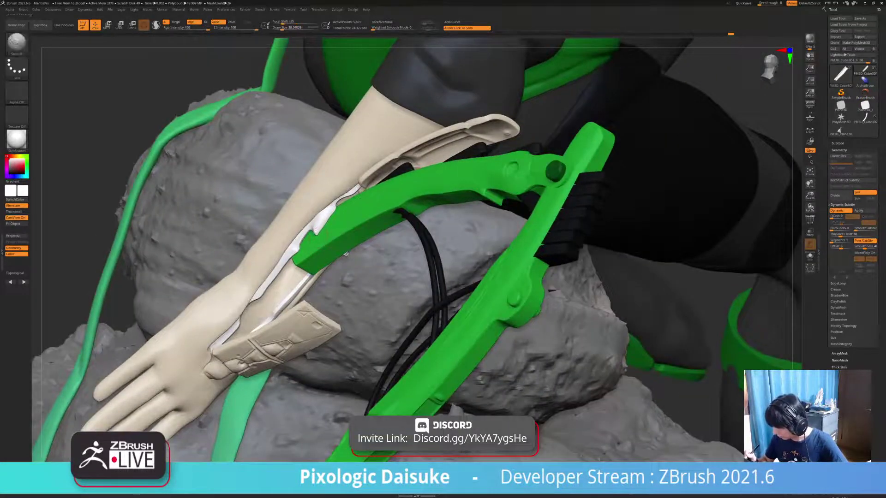
{"action": "left_click_drag", "start_coordinate": [317, 239], "coordinate": [317, 240], "text": "shift"}
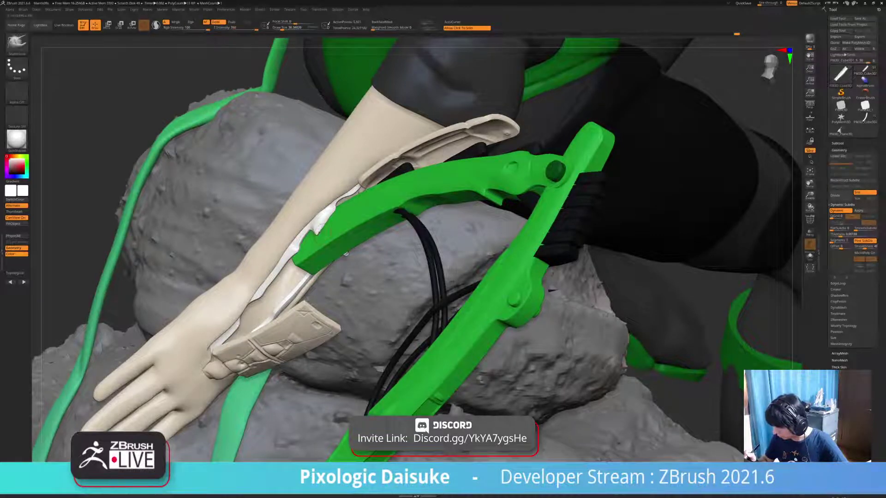
- Isolate the shell, smooth its pointed edge beside the second notch and show the whole model again
{"action": "left_click", "coordinate": [346, 254]}
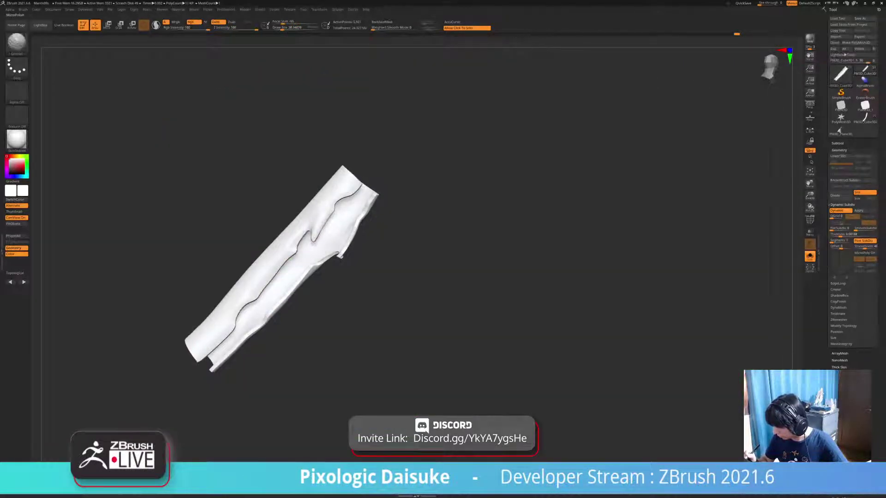
{"action": "left_click_drag", "start_coordinate": [315, 240], "coordinate": [308, 237], "text": "shift"}
{"action": "mouse_move", "coordinate": [308, 237]}
{"action": "right_mouse_down"}
{"action": "mouse_move", "coordinate": [349, 256]}
{"action": "mouse_move", "coordinate": [314, 247]}
{"action": "mouse_move", "coordinate": [327, 211]}
{"action": "right_mouse_up"}
{"action": "key", "text": "shift+s"}
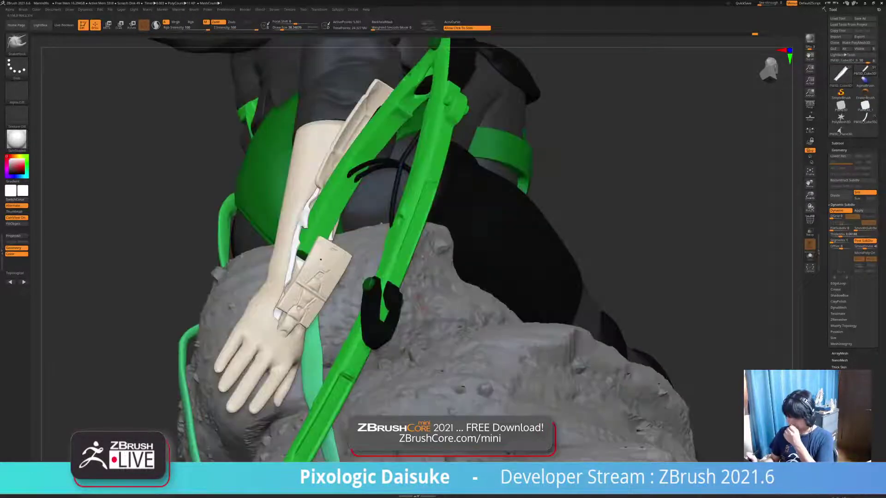
- Isolate the shell and reshape the edges along its lower opening with a larger SnakeHook brush
{"action": "mouse_move", "coordinate": [391, 233]}
{"action": "right_mouse_down"}
{"action": "mouse_move", "coordinate": [297, 233]}
{"action": "mouse_move", "coordinate": [315, 237]}
{"action": "mouse_move", "coordinate": [300, 205]}
{"action": "mouse_move", "coordinate": [333, 214]}
{"action": "right_mouse_up"}
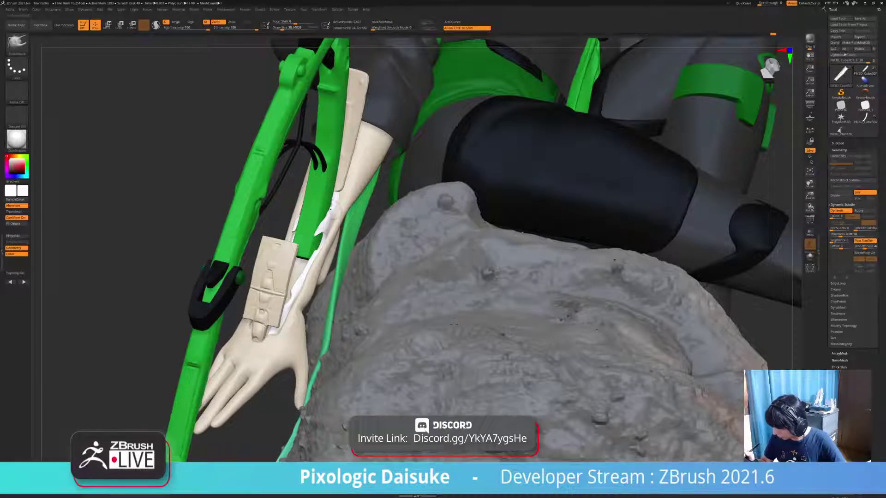
{"action": "mouse_move", "coordinate": [336, 206]}
{"action": "right_mouse_down", "text": "ctrl"}
{"action": "mouse_move", "coordinate": [512, 219]}
{"action": "mouse_move", "coordinate": [360, 256]}
{"action": "mouse_move", "coordinate": [383, 261]}
{"action": "mouse_move", "coordinate": [457, 242]}
{"action": "mouse_move", "coordinate": [376, 263]}
{"action": "right_mouse_up", "text": "ctrl"}
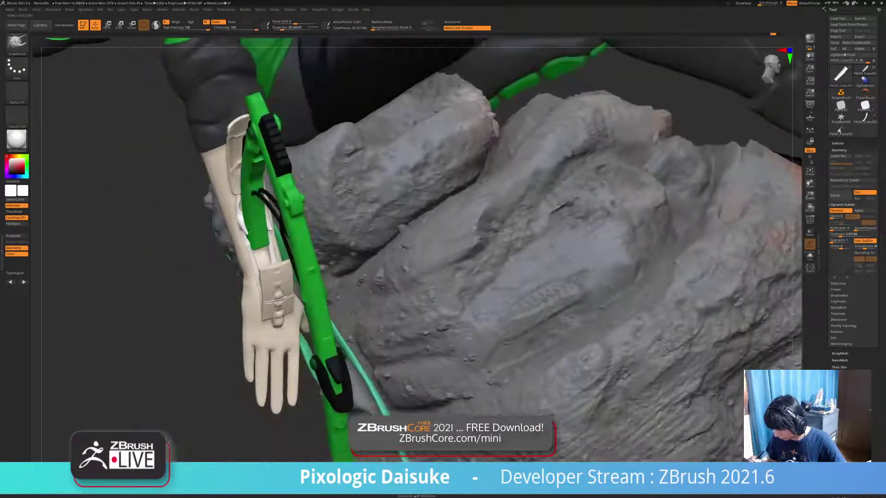
{"action": "left_click", "coordinate": [185, 259]}
{"action": "right_click_drag", "start_coordinate": [259, 249], "coordinate": [258, 272], "text": "ctrl"}
{"action": "mouse_move", "coordinate": [258, 272]}
{"action": "right_mouse_down"}
{"action": "mouse_move", "coordinate": [286, 270]}
{"action": "mouse_move", "coordinate": [292, 216]}
{"action": "mouse_move", "coordinate": [307, 212]}
{"action": "mouse_move", "coordinate": [306, 249]}
{"action": "right_mouse_up"}
{"action": "left_click_drag", "start_coordinate": [267, 159], "coordinate": [272, 159]}
{"action": "mouse_move", "coordinate": [306, 249]}
{"action": "right_mouse_down"}
{"action": "mouse_move", "coordinate": [300, 231]}
{"action": "mouse_move", "coordinate": [240, 228]}
{"action": "right_mouse_up"}
{"action": "mouse_move", "coordinate": [323, 178]}
{"action": "right_mouse_down"}
{"action": "mouse_move", "coordinate": [299, 175]}
{"action": "mouse_move", "coordinate": [292, 157]}
{"action": "right_mouse_up"}
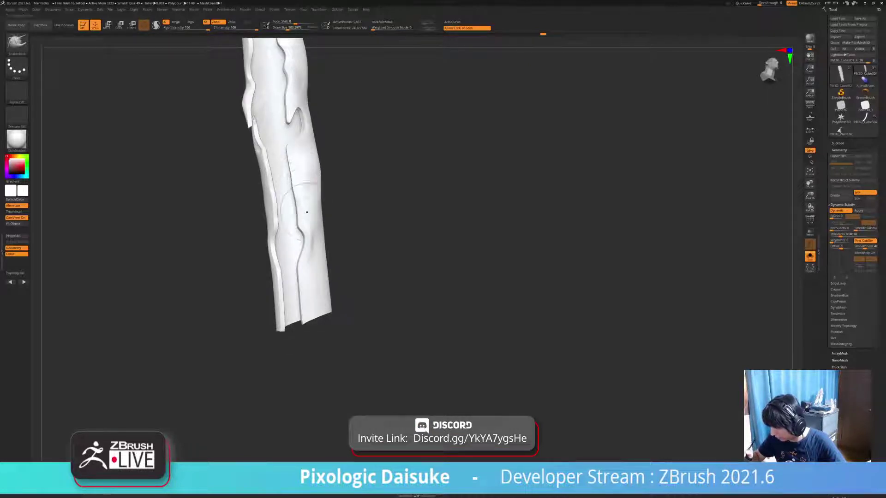
{"action": "right_click_drag", "start_coordinate": [307, 212], "coordinate": [264, 161]}
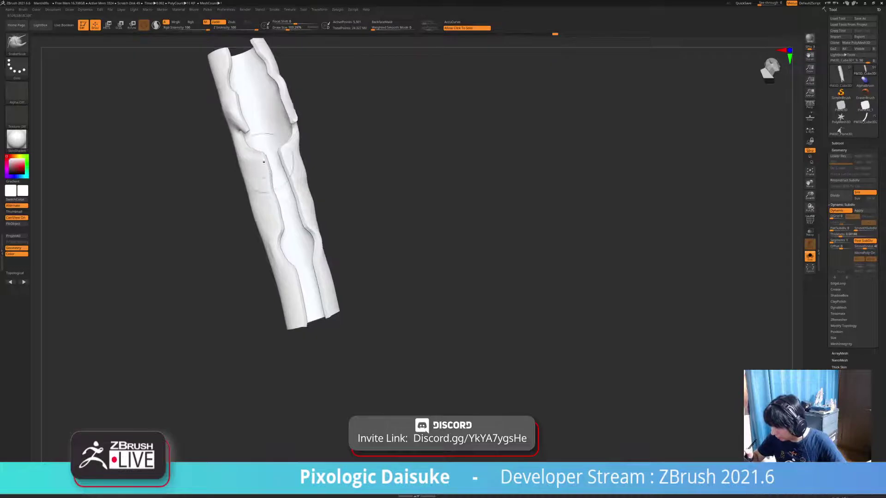
{"action": "right_click_drag", "start_coordinate": [279, 233], "coordinate": [304, 246]}
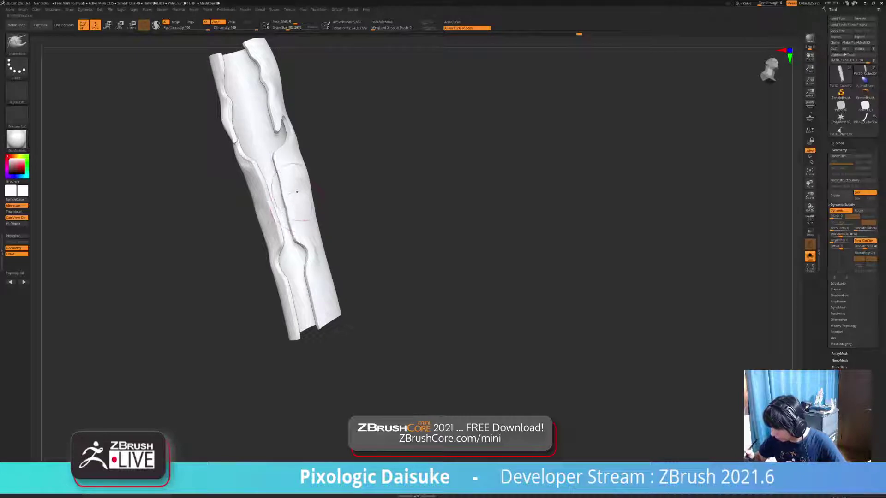
{"action": "mouse_move", "coordinate": [297, 192]}
{"action": "right_mouse_down"}
{"action": "mouse_move", "coordinate": [318, 172]}
{"action": "mouse_move", "coordinate": [302, 175]}
{"action": "mouse_move", "coordinate": [303, 206]}
{"action": "right_mouse_up"}
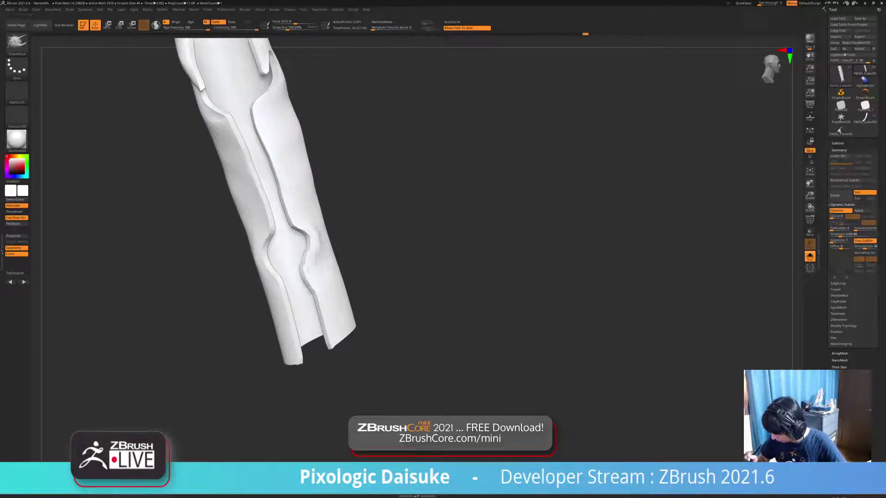
{"action": "mouse_move", "coordinate": [277, 273]}
{"action": "right_mouse_down"}
{"action": "mouse_move", "coordinate": [301, 279]}
{"action": "mouse_move", "coordinate": [292, 287]}
{"action": "mouse_move", "coordinate": [274, 257]}
{"action": "right_mouse_up"}
{"action": "mouse_move", "coordinate": [289, 287]}
{"action": "right_mouse_down"}
{"action": "mouse_move", "coordinate": [284, 302]}
{"action": "mouse_move", "coordinate": [258, 277]}
{"action": "mouse_move", "coordinate": [265, 272]}
{"action": "right_mouse_up"}
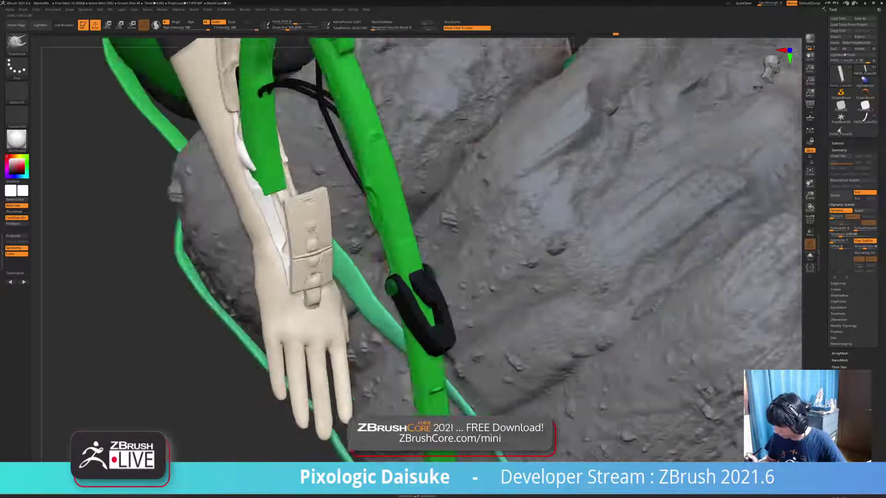
- Preview the arm's colors and silhouette with the Flat Color material and return to the shaded material
{"action": "right_click_drag", "start_coordinate": [265, 265], "coordinate": [306, 264]}
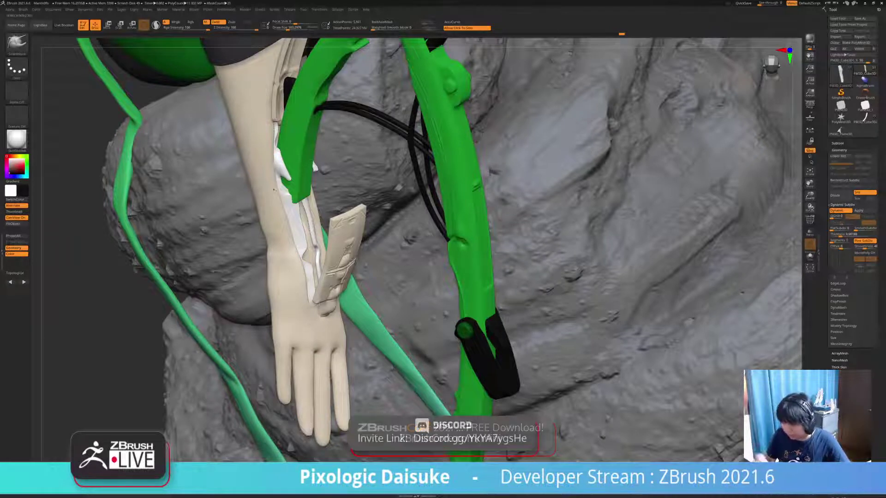
{"action": "left_click", "coordinate": [191, 22]}
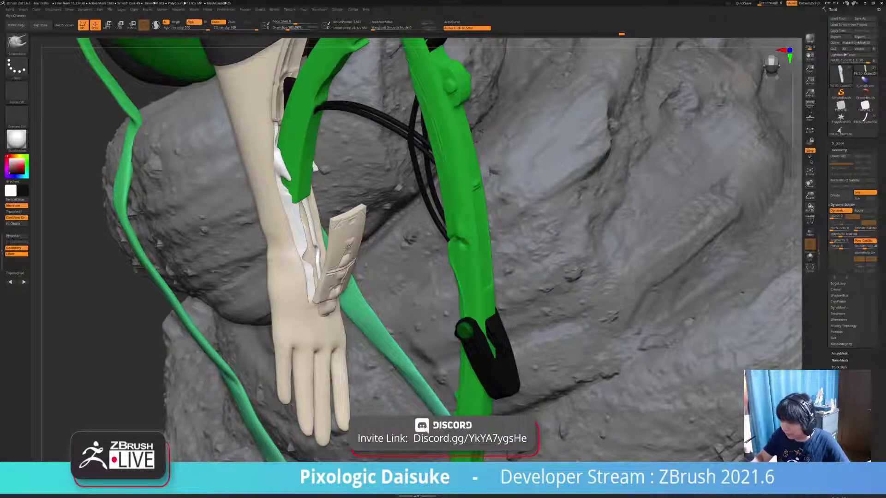
{"action": "left_click", "coordinate": [16, 140]}
{"action": "left_click", "coordinate": [48, 237]}
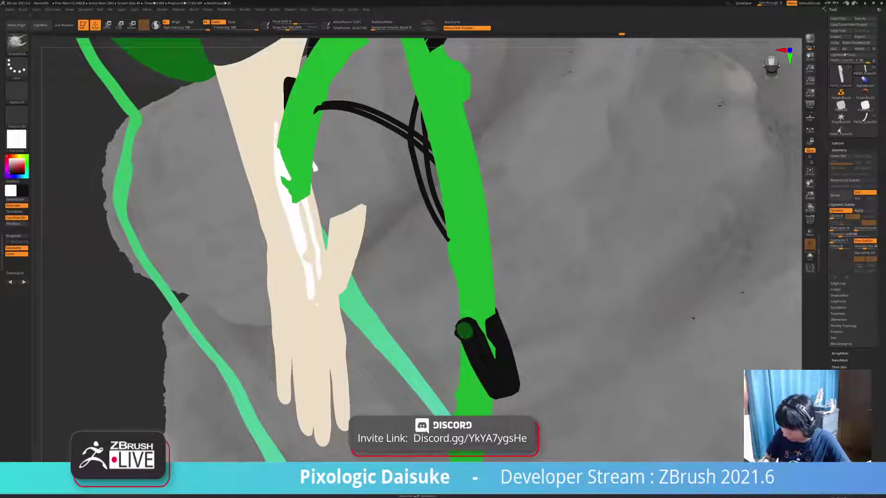
{"action": "left_click", "coordinate": [17, 138]}
{"action": "left_click", "coordinate": [217, 145]}
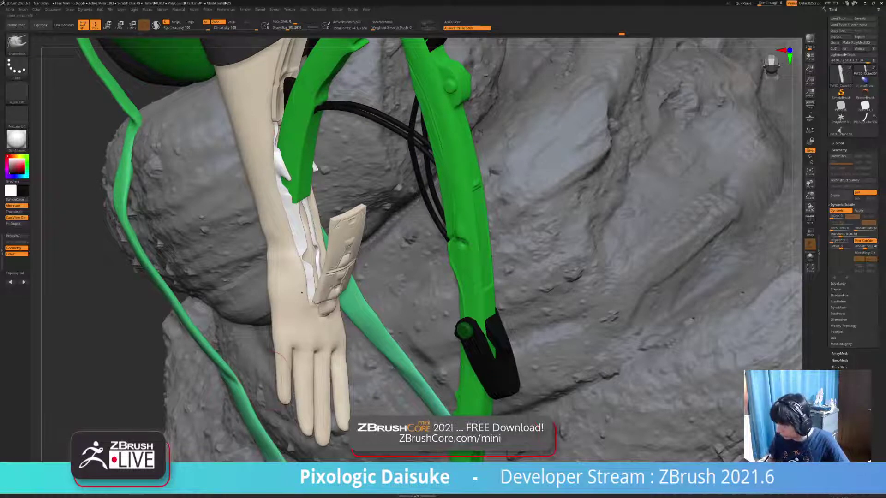
{"action": "left_click", "coordinate": [17, 140]}
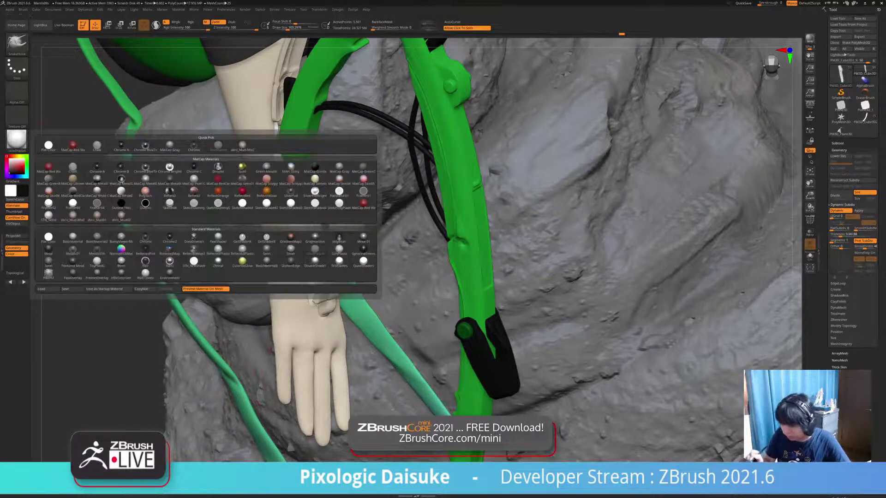
{"action": "left_click", "coordinate": [48, 146]}
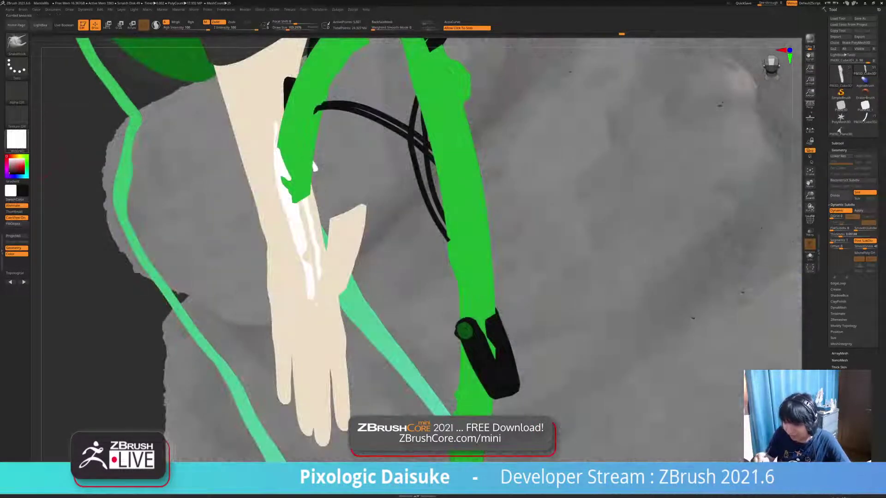
{"action": "left_click", "coordinate": [17, 138]}
{"action": "left_click", "coordinate": [218, 146]}
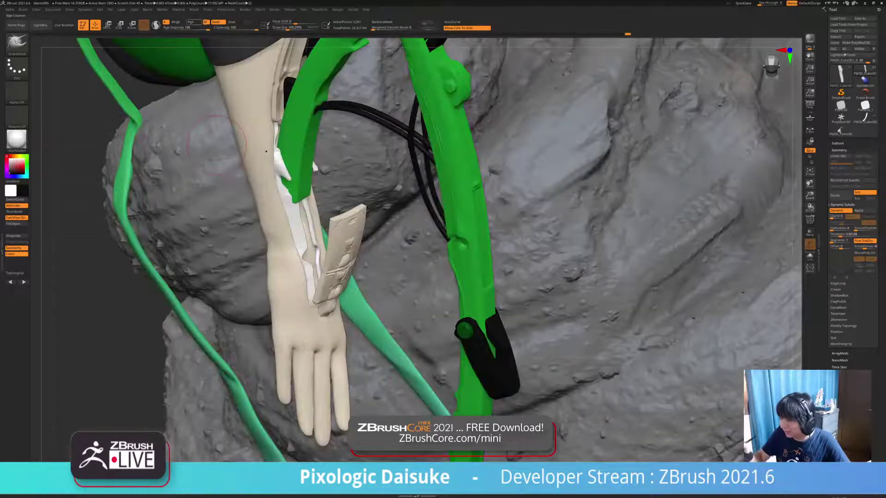
- Try filling the shell with black and with dark green
{"action": "left_click", "coordinate": [14, 224]}
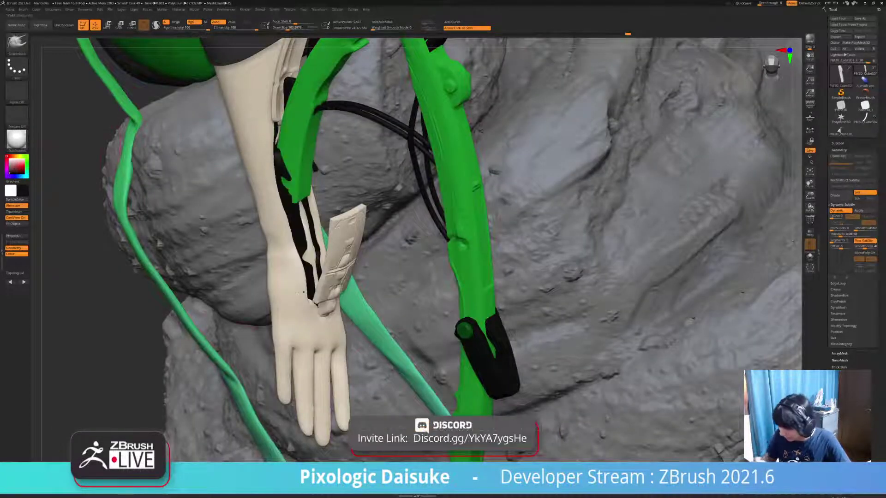
{"action": "right_click_drag", "start_coordinate": [429, 388], "coordinate": [412, 348]}
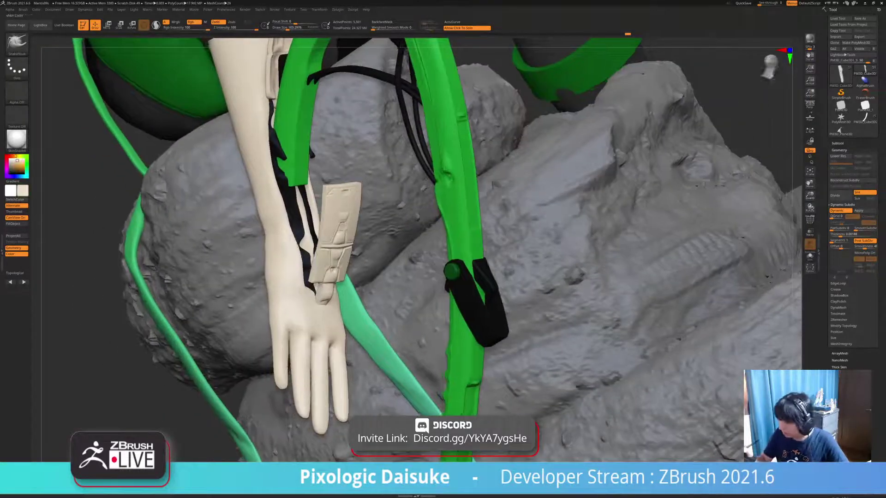
{"action": "left_click", "coordinate": [14, 224]}
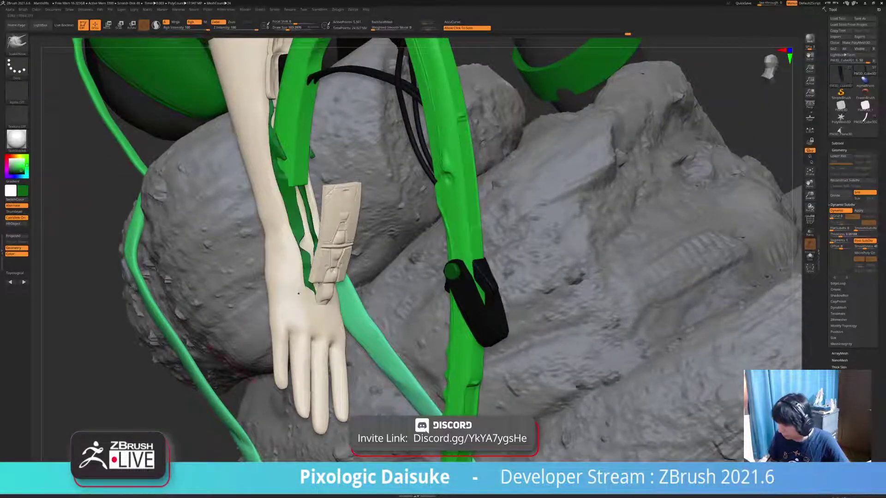
- Fill the shell with a dark grey color
{"action": "left_click", "coordinate": [23, 190]}
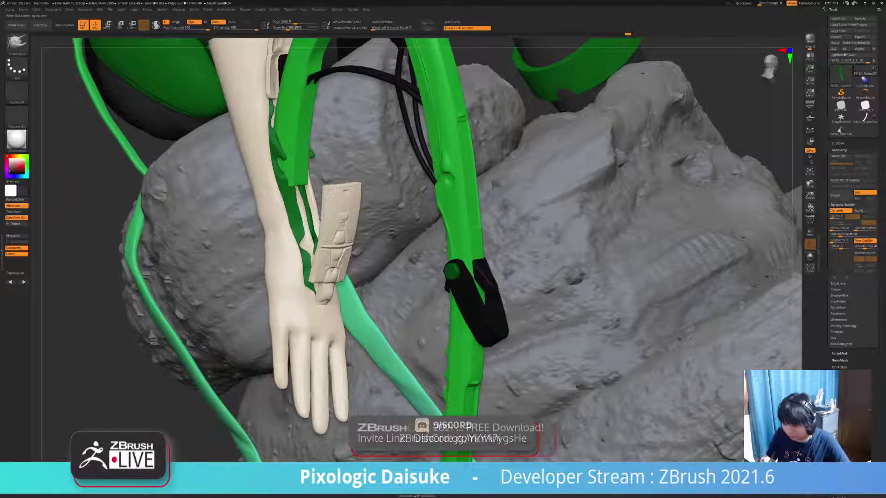
{"action": "left_click", "coordinate": [14, 223]}
{"action": "mouse_move", "coordinate": [295, 332]}
{"action": "right_mouse_down"}
{"action": "mouse_move", "coordinate": [265, 314]}
{"action": "mouse_move", "coordinate": [443, 286]}
{"action": "mouse_move", "coordinate": [434, 267]}
{"action": "mouse_move", "coordinate": [300, 258]}
{"action": "mouse_move", "coordinate": [443, 240]}
{"action": "mouse_move", "coordinate": [395, 322]}
{"action": "mouse_move", "coordinate": [392, 291]}
{"action": "mouse_move", "coordinate": [313, 293]}
{"action": "mouse_move", "coordinate": [378, 300]}
{"action": "right_mouse_up"}
{"action": "right_click_drag", "start_coordinate": [270, 363], "coordinate": [343, 272], "text": "alt"}
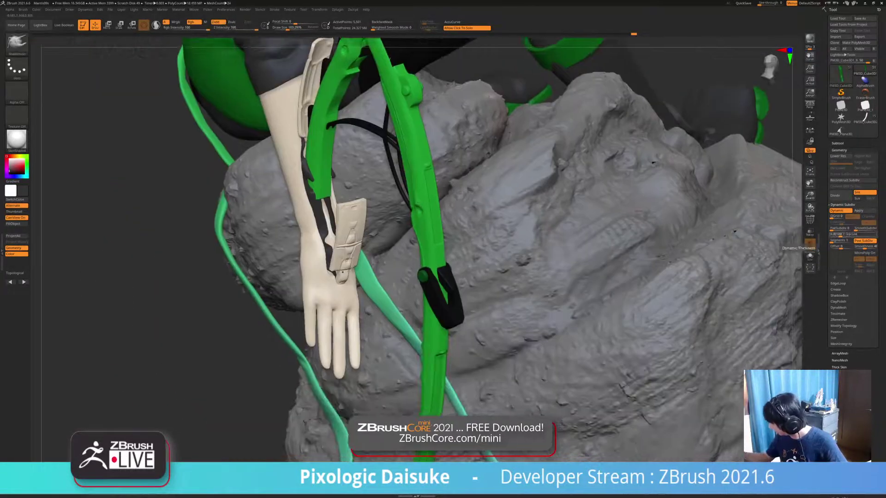
- Adjust the Dynamic Subdivision thickness and offset so that the shell hugs the forearm
{"action": "left_click", "coordinate": [846, 234]}
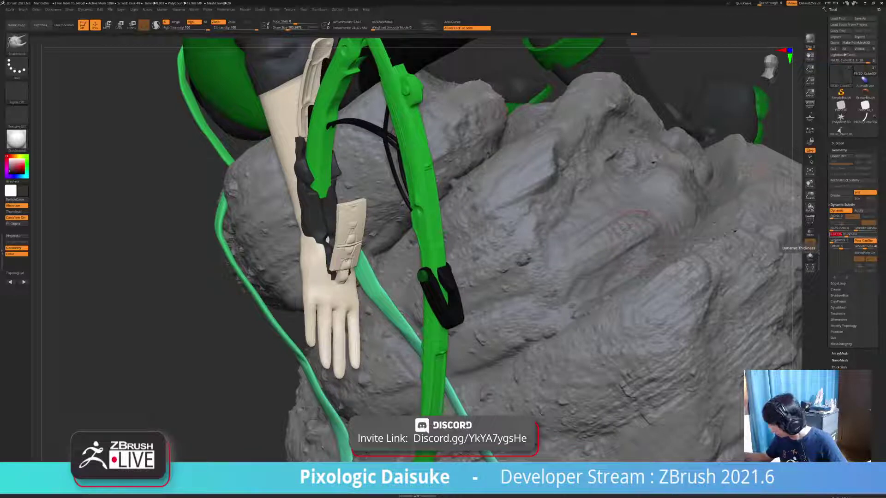
{"action": "left_click", "coordinate": [844, 234]}
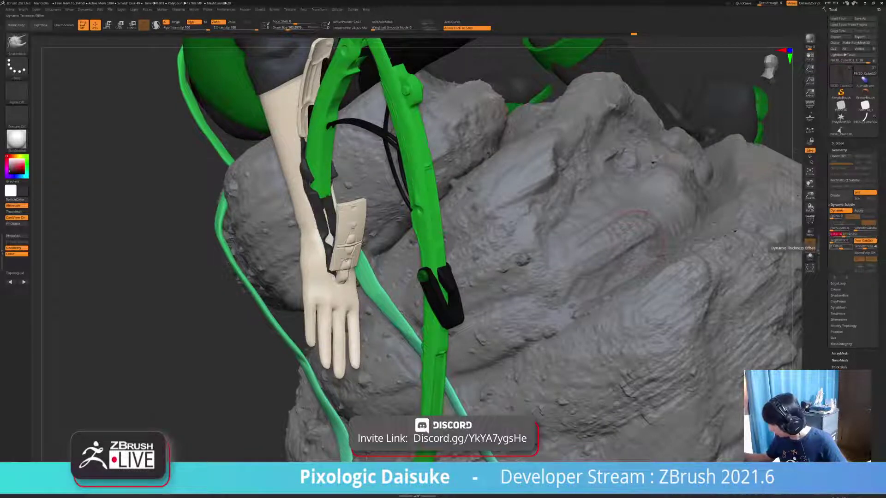
{"action": "left_click", "coordinate": [834, 247]}
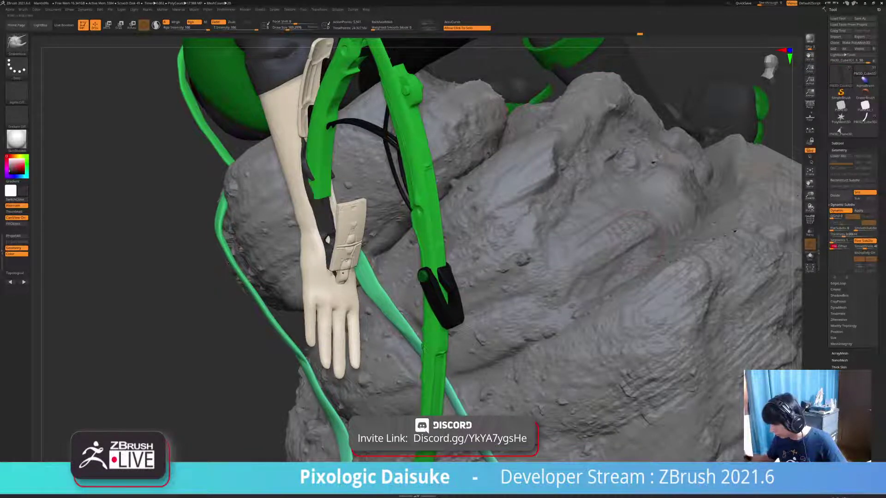
{"action": "right_click_drag", "start_coordinate": [508, 258], "coordinate": [554, 286], "text": "ctrl"}
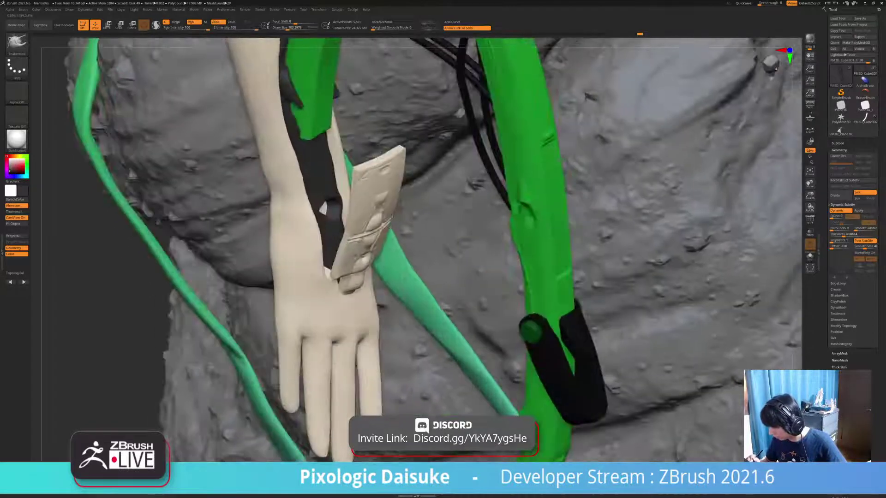
{"action": "left_click_drag", "start_coordinate": [832, 247], "coordinate": [835, 247]}
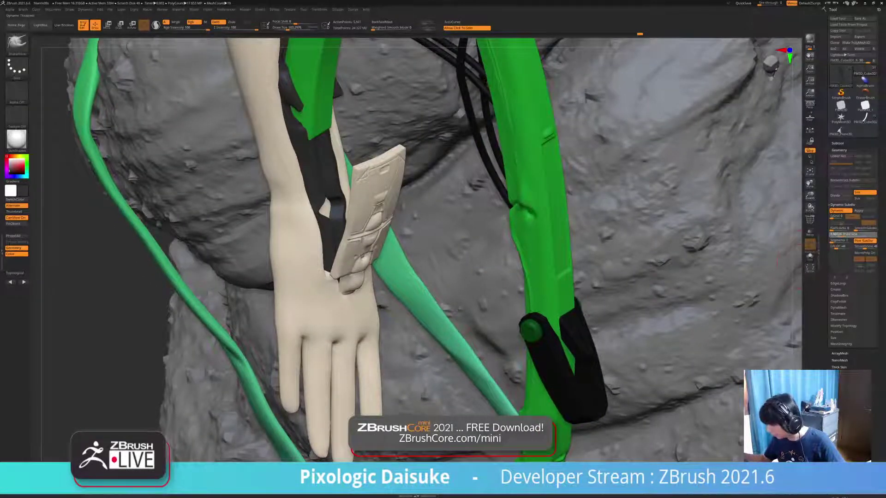
{"action": "left_click_drag", "start_coordinate": [836, 234], "coordinate": [834, 234]}
- Isolate the thickened dark shell and examine its form from several angles
{"action": "mouse_move", "coordinate": [310, 284]}
{"action": "right_mouse_down"}
{"action": "mouse_move", "coordinate": [262, 278]}
{"action": "mouse_move", "coordinate": [273, 327]}
{"action": "mouse_move", "coordinate": [336, 295]}
{"action": "mouse_move", "coordinate": [304, 212]}
{"action": "mouse_move", "coordinate": [217, 224]}
{"action": "mouse_move", "coordinate": [314, 233]}
{"action": "right_mouse_up"}
{"action": "right_click_drag", "start_coordinate": [292, 265], "coordinate": [254, 261]}
{"action": "left_click", "coordinate": [116, 92]}
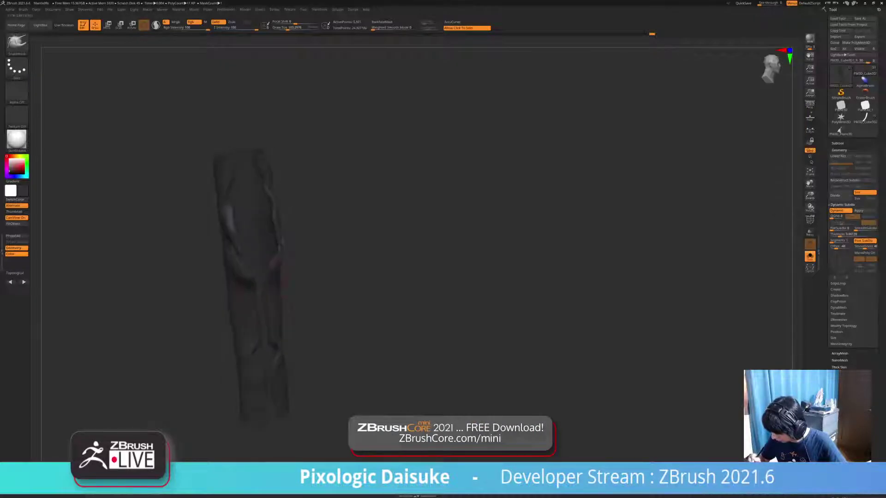
{"action": "mouse_move", "coordinate": [272, 282]}
{"action": "right_mouse_down", "text": "alt"}
{"action": "mouse_move", "coordinate": [275, 219]}
{"action": "mouse_move", "coordinate": [289, 229]}
{"action": "mouse_move", "coordinate": [296, 323]}
{"action": "mouse_move", "coordinate": [263, 319]}
{"action": "mouse_move", "coordinate": [260, 240]}
{"action": "mouse_move", "coordinate": [296, 249]}
{"action": "mouse_move", "coordinate": [319, 230]}
{"action": "mouse_move", "coordinate": [360, 240]}
{"action": "right_mouse_up", "text": "alt"}
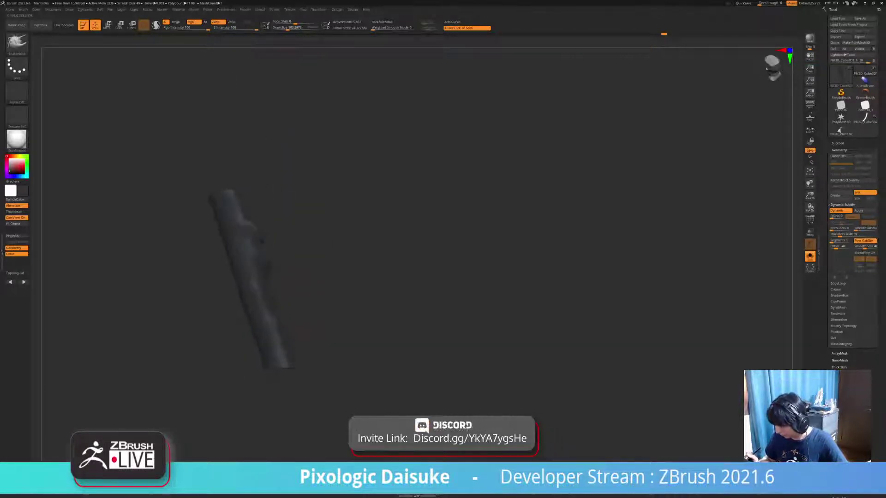
{"action": "left_click", "coordinate": [462, 207]}
{"action": "mouse_move", "coordinate": [461, 208]}
{"action": "right_mouse_down"}
{"action": "mouse_move", "coordinate": [425, 198]}
{"action": "mouse_move", "coordinate": [466, 210]}
{"action": "mouse_move", "coordinate": [521, 203]}
{"action": "mouse_move", "coordinate": [479, 210]}
{"action": "mouse_move", "coordinate": [466, 230]}
{"action": "mouse_move", "coordinate": [424, 231]}
{"action": "mouse_move", "coordinate": [465, 221]}
{"action": "right_mouse_up"}
{"action": "left_click", "coordinate": [138, 272]}
{"action": "mouse_move", "coordinate": [295, 332]}
{"action": "right_mouse_down"}
{"action": "mouse_move", "coordinate": [256, 279]}
{"action": "mouse_move", "coordinate": [314, 256]}
{"action": "mouse_move", "coordinate": [272, 274]}
{"action": "mouse_move", "coordinate": [330, 260]}
{"action": "mouse_move", "coordinate": [286, 231]}
{"action": "right_mouse_up"}
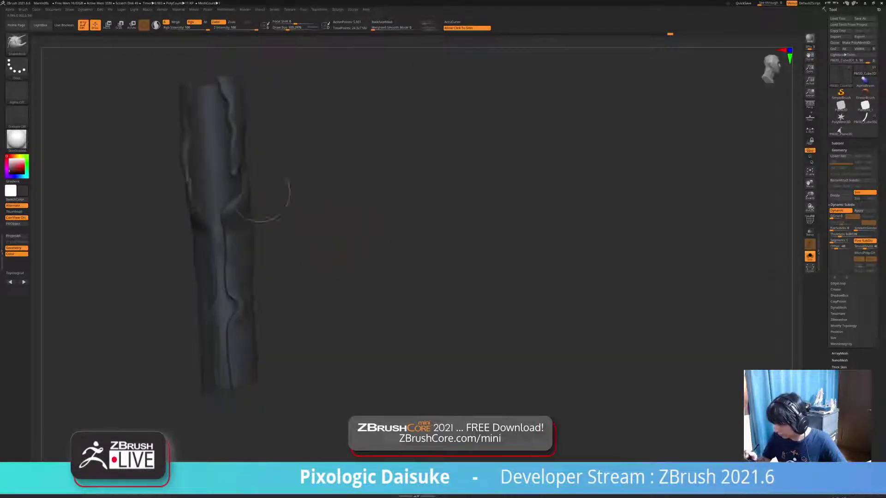
{"action": "mouse_move", "coordinate": [266, 198]}
{"action": "right_mouse_down", "text": "ctrl"}
{"action": "mouse_move", "coordinate": [249, 231]}
{"action": "mouse_move", "coordinate": [217, 155]}
{"action": "mouse_move", "coordinate": [342, 243]}
{"action": "mouse_move", "coordinate": [406, 249]}
{"action": "mouse_move", "coordinate": [314, 277]}
{"action": "right_mouse_up", "text": "ctrl"}
{"action": "left_click", "coordinate": [364, 249]}
{"action": "right_click_drag", "start_coordinate": [369, 237], "coordinate": [360, 249]}
{"action": "left_click", "coordinate": [314, 406]}
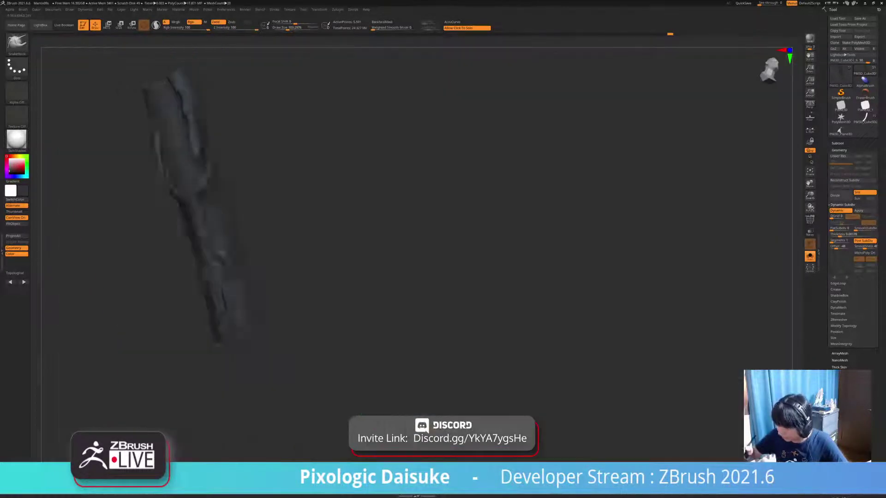
- Inspect the shell's pointed tips and notched edges up close, both on the arm and in isolation
{"action": "right_click_drag", "start_coordinate": [314, 360], "coordinate": [333, 276], "text": "ctrl"}
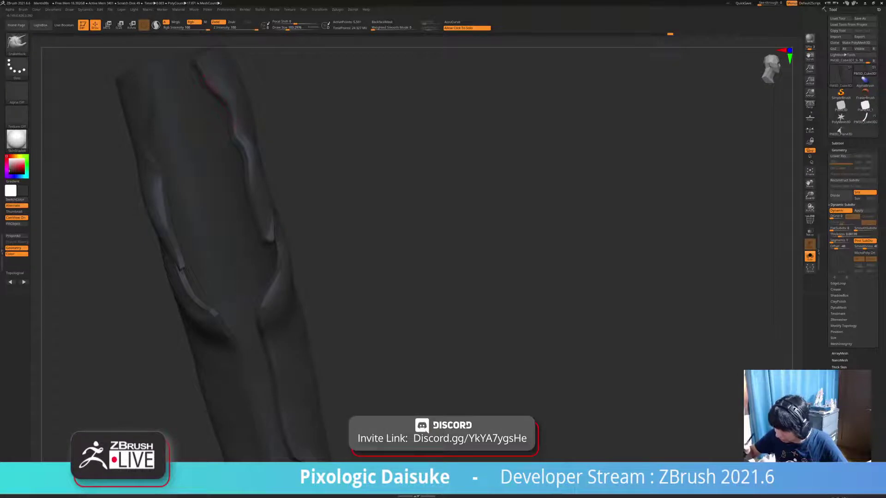
{"action": "right_click_drag", "start_coordinate": [332, 231], "coordinate": [330, 276]}
{"action": "mouse_move", "coordinate": [222, 134]}
{"action": "right_mouse_down"}
{"action": "mouse_move", "coordinate": [198, 111]}
{"action": "mouse_move", "coordinate": [272, 120]}
{"action": "mouse_move", "coordinate": [233, 74]}
{"action": "right_mouse_up"}
{"action": "left_click", "coordinate": [341, 295]}
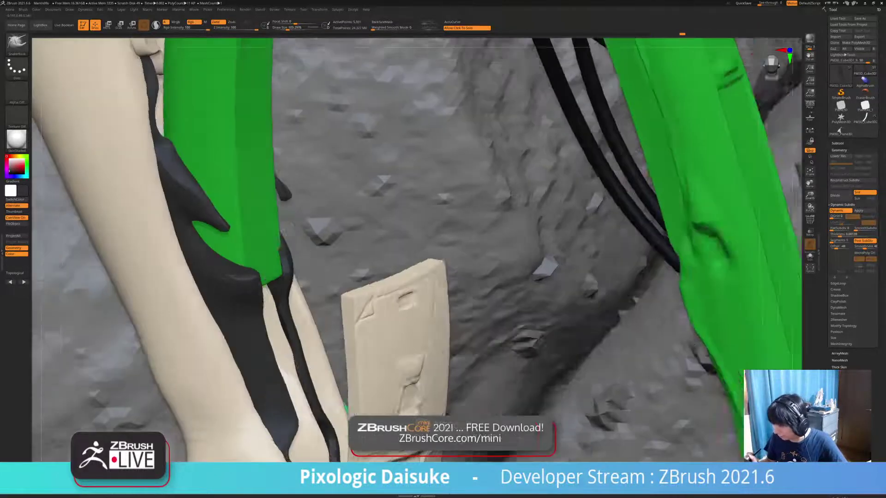
{"action": "right_click_drag", "start_coordinate": [341, 296], "coordinate": [302, 230]}
{"action": "left_click", "coordinate": [291, 302]}
{"action": "left_click_drag", "start_coordinate": [302, 203], "coordinate": [300, 222]}
{"action": "right_click_drag", "start_coordinate": [300, 221], "coordinate": [310, 152], "text": "ctrl"}
{"action": "right_click_drag", "start_coordinate": [396, 213], "coordinate": [372, 226], "text": "ctrl"}
- Undo the extra subdivision, apply the shell's Dynamic Subdivision as real geometry and show the whole model
{"action": "key", "text": "ctrl+d"}
{"action": "key", "text": "ctrl+z"}
{"action": "key", "text": "b"}
{"action": "key", "text": "s"}
{"action": "key", "text": "h"}
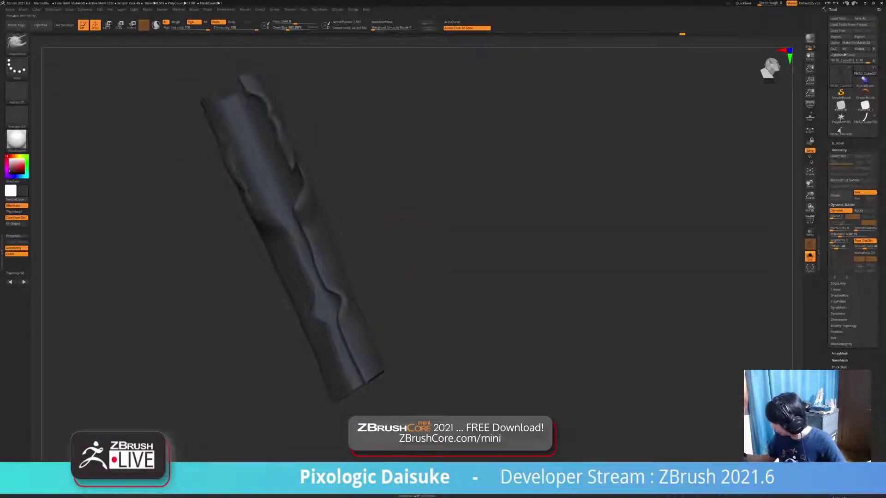
{"action": "left_click", "coordinate": [864, 210]}
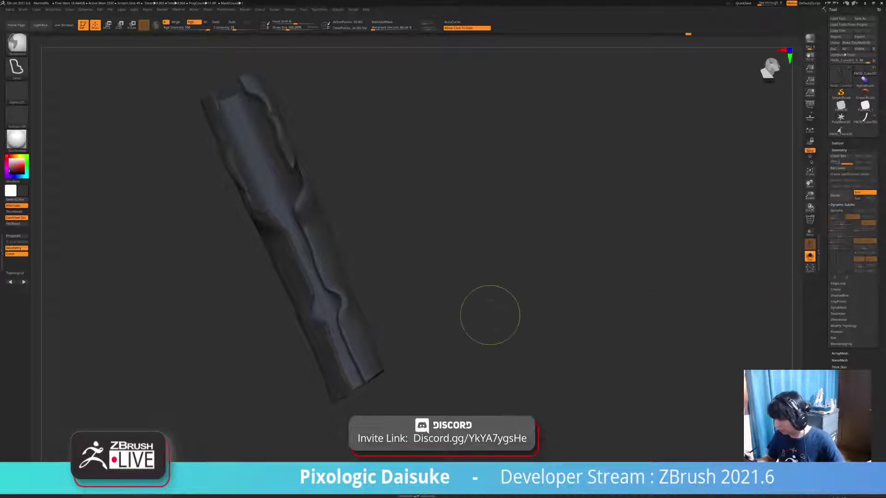
{"action": "right_click_drag", "start_coordinate": [314, 174], "coordinate": [314, 208], "text": "ctrl"}
{"action": "mouse_move", "coordinate": [315, 208]}
{"action": "right_mouse_down"}
{"action": "mouse_move", "coordinate": [290, 208]}
{"action": "mouse_move", "coordinate": [332, 207]}
{"action": "mouse_move", "coordinate": [360, 184]}
{"action": "mouse_move", "coordinate": [397, 203]}
{"action": "mouse_move", "coordinate": [462, 180]}
{"action": "mouse_move", "coordinate": [420, 240]}
{"action": "mouse_move", "coordinate": [323, 222]}
{"action": "mouse_move", "coordinate": [392, 203]}
{"action": "mouse_move", "coordinate": [521, 138]}
{"action": "mouse_move", "coordinate": [543, 106]}
{"action": "mouse_move", "coordinate": [566, 97]}
{"action": "mouse_move", "coordinate": [546, 122]}
{"action": "right_mouse_up"}
{"action": "left_click", "coordinate": [461, 180]}
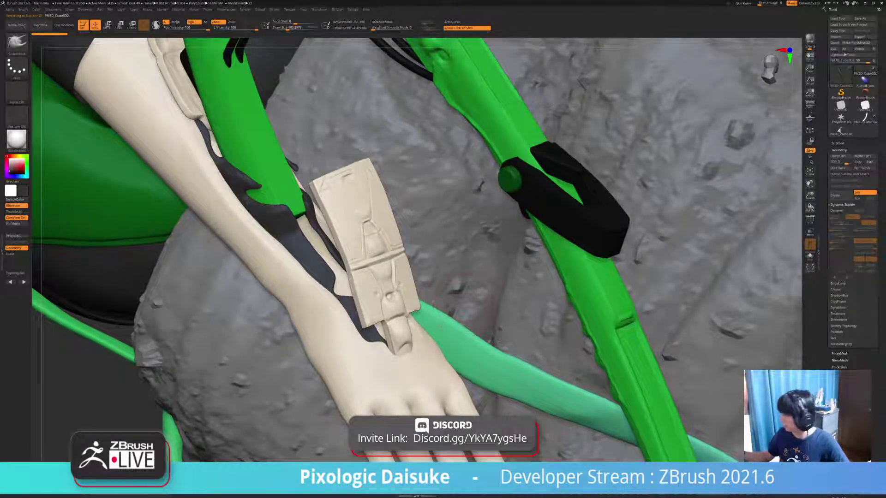
- Clear the beige buckled panel from above the forearm and select the dark forearm shell
{"action": "left_click", "coordinate": [838, 143]}
{"action": "left_click", "coordinate": [853, 159]}
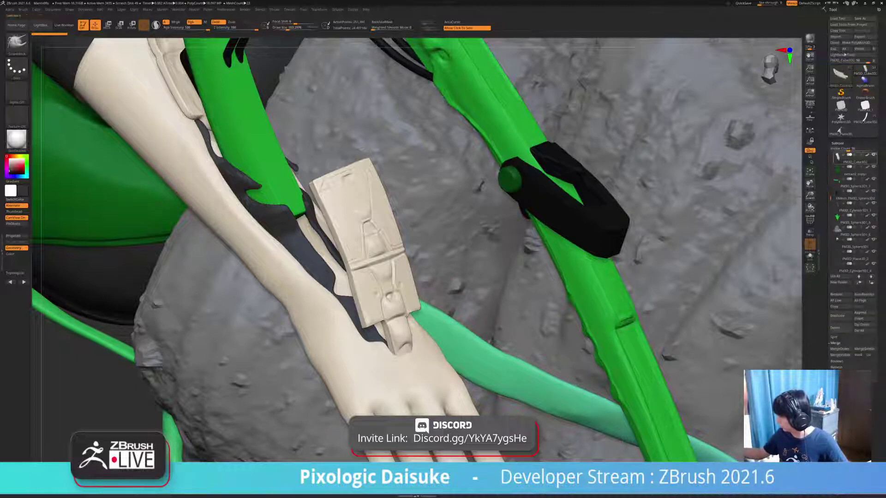
{"action": "left_click", "coordinate": [350, 305], "text": "alt"}
{"action": "right_click_drag", "start_coordinate": [367, 303], "coordinate": [394, 334], "text": "ctrl"}
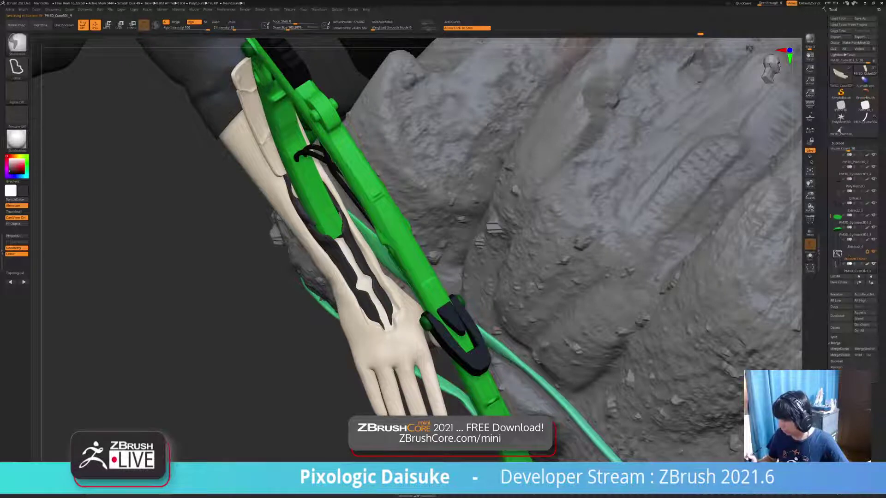
- Examine the dark shell's fit around the forearm from several angles and within the whole seated figure
{"action": "mouse_move", "coordinate": [387, 323]}
{"action": "right_mouse_down", "text": "ctrl"}
{"action": "mouse_move", "coordinate": [388, 258]}
{"action": "mouse_move", "coordinate": [332, 258]}
{"action": "right_mouse_up", "text": "ctrl"}
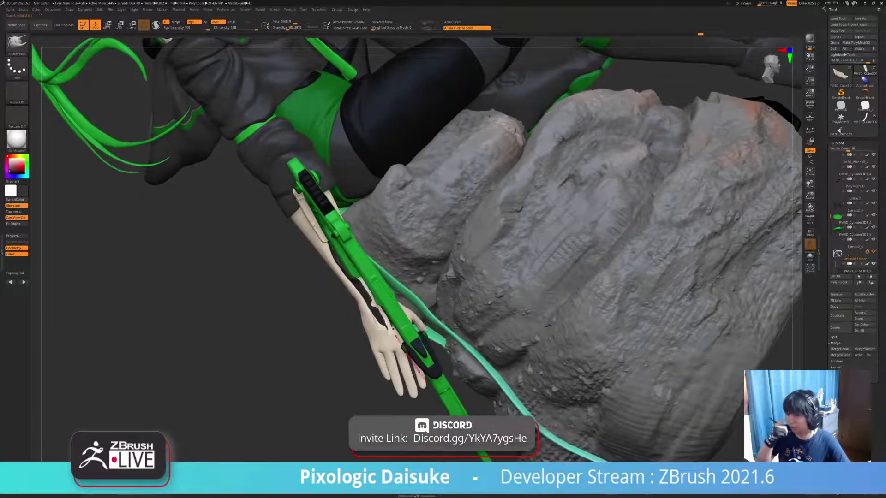
{"action": "mouse_move", "coordinate": [393, 329]}
{"action": "right_mouse_down"}
{"action": "mouse_move", "coordinate": [427, 323]}
{"action": "mouse_move", "coordinate": [427, 300]}
{"action": "mouse_move", "coordinate": [429, 306]}
{"action": "mouse_move", "coordinate": [360, 300]}
{"action": "mouse_move", "coordinate": [350, 290]}
{"action": "mouse_move", "coordinate": [323, 295]}
{"action": "mouse_move", "coordinate": [309, 300]}
{"action": "mouse_move", "coordinate": [310, 332]}
{"action": "mouse_move", "coordinate": [258, 265]}
{"action": "mouse_move", "coordinate": [325, 272]}
{"action": "mouse_move", "coordinate": [330, 306]}
{"action": "right_mouse_up"}
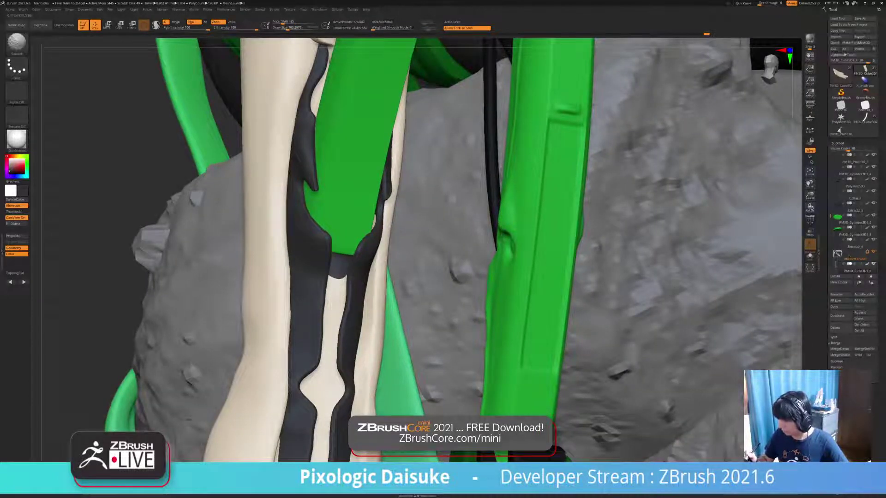
{"action": "right_click_drag", "start_coordinate": [330, 307], "coordinate": [280, 292], "text": "ctrl"}
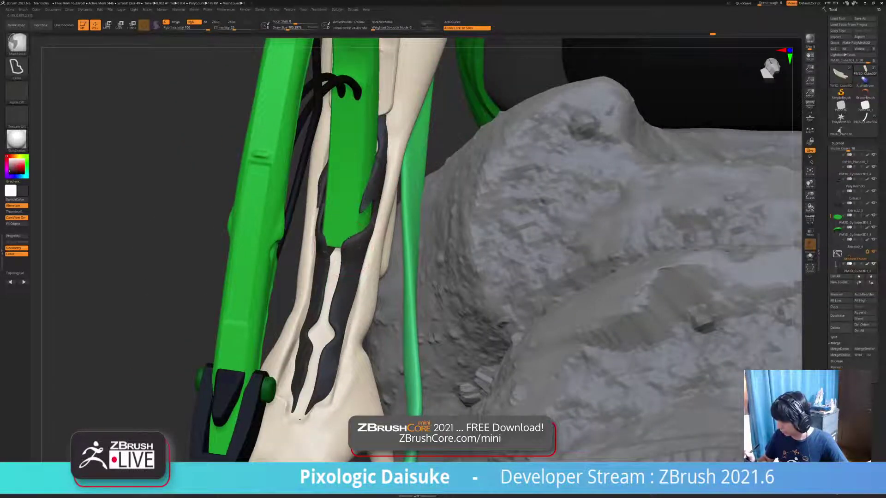
{"action": "right_click_drag", "start_coordinate": [350, 249], "coordinate": [350, 284], "text": "ctrl"}
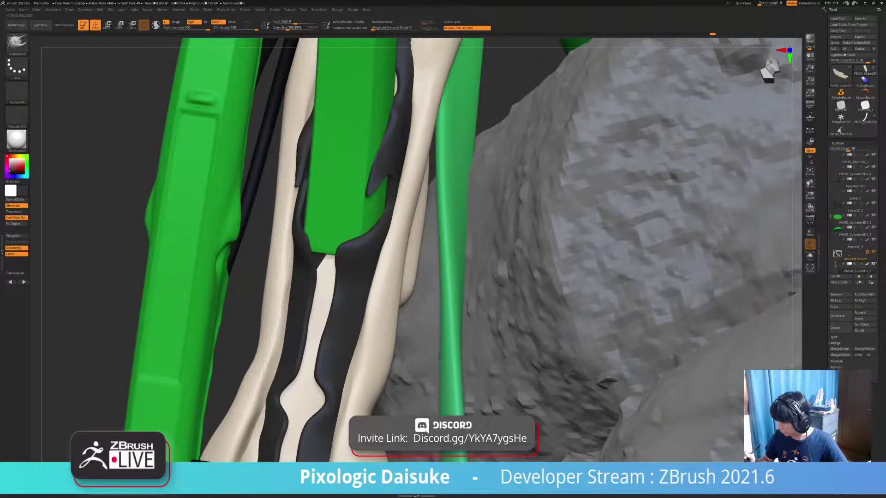
{"action": "mouse_move", "coordinate": [359, 244]}
{"action": "right_mouse_down", "text": "ctrl"}
{"action": "mouse_move", "coordinate": [360, 212]}
{"action": "mouse_move", "coordinate": [406, 216]}
{"action": "right_mouse_up", "text": "ctrl"}
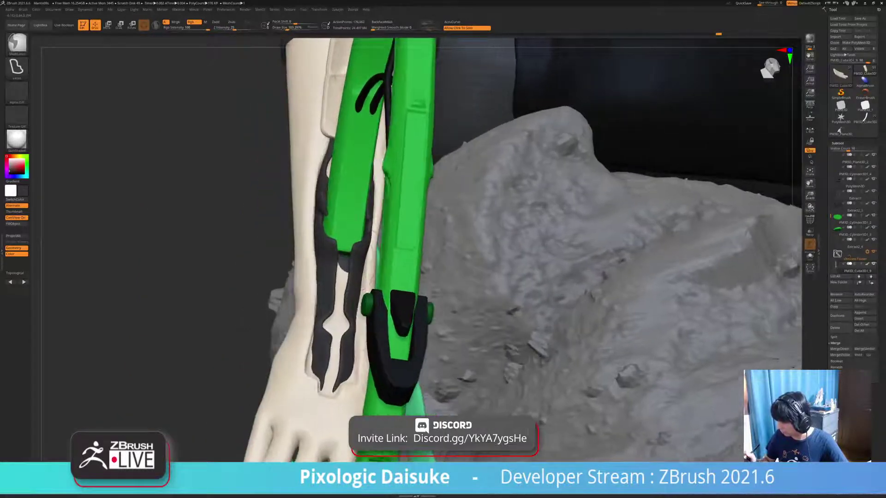
{"action": "mouse_move", "coordinate": [359, 189]}
{"action": "right_mouse_down", "text": "ctrl"}
{"action": "mouse_move", "coordinate": [360, 228]}
{"action": "mouse_move", "coordinate": [403, 231]}
{"action": "mouse_move", "coordinate": [404, 196]}
{"action": "right_mouse_up", "text": "ctrl"}
{"action": "mouse_move", "coordinate": [359, 268]}
{"action": "right_mouse_down"}
{"action": "mouse_move", "coordinate": [404, 266]}
{"action": "mouse_move", "coordinate": [357, 289]}
{"action": "mouse_move", "coordinate": [359, 255]}
{"action": "mouse_move", "coordinate": [369, 263]}
{"action": "mouse_move", "coordinate": [355, 295]}
{"action": "mouse_move", "coordinate": [318, 316]}
{"action": "mouse_move", "coordinate": [344, 314]}
{"action": "mouse_move", "coordinate": [343, 277]}
{"action": "mouse_move", "coordinate": [322, 282]}
{"action": "right_mouse_up"}
{"action": "right_click_drag", "start_coordinate": [406, 309], "coordinate": [439, 316]}
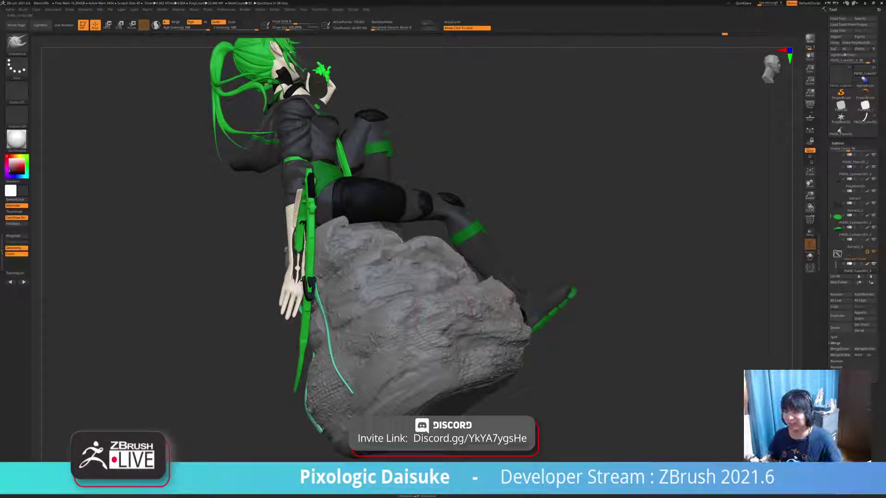
{"action": "right_click_drag", "start_coordinate": [441, 318], "coordinate": [396, 304]}
{"action": "right_click_drag", "start_coordinate": [421, 355], "coordinate": [383, 318], "text": "alt"}
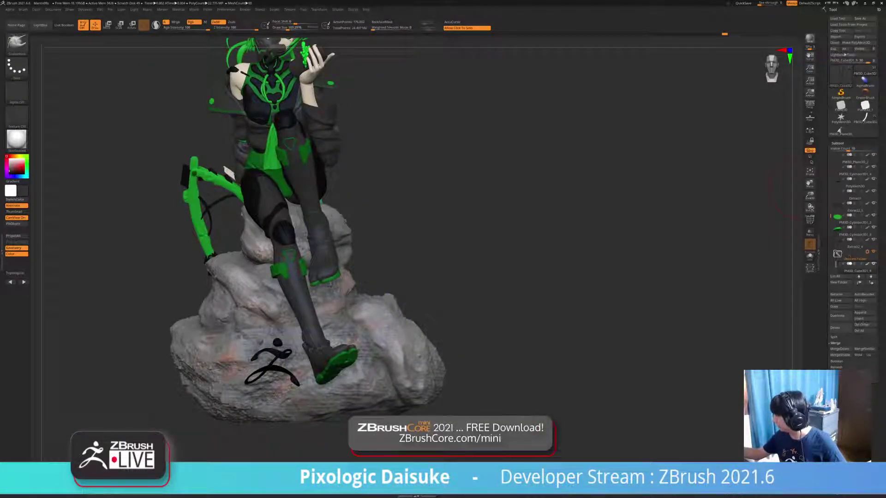
- Append a Sphere3D subtool to the model and show only that sphere
{"action": "left_click", "coordinate": [859, 318]}
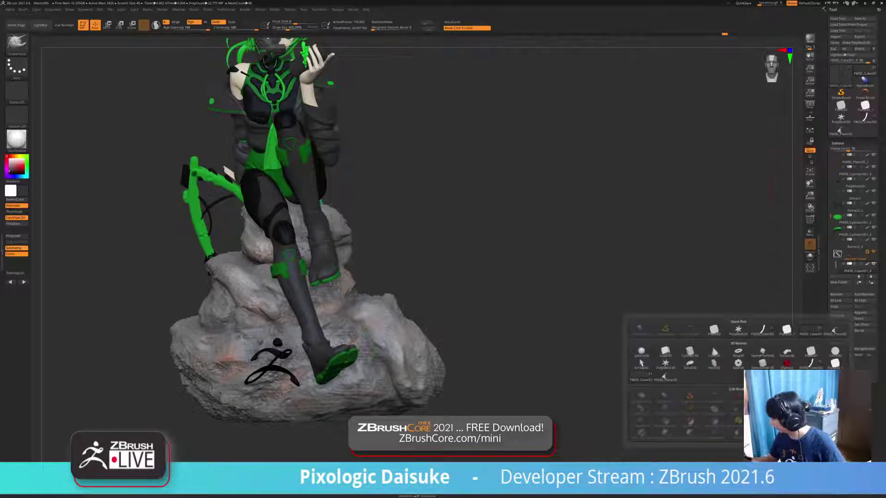
{"action": "left_click", "coordinate": [641, 352]}
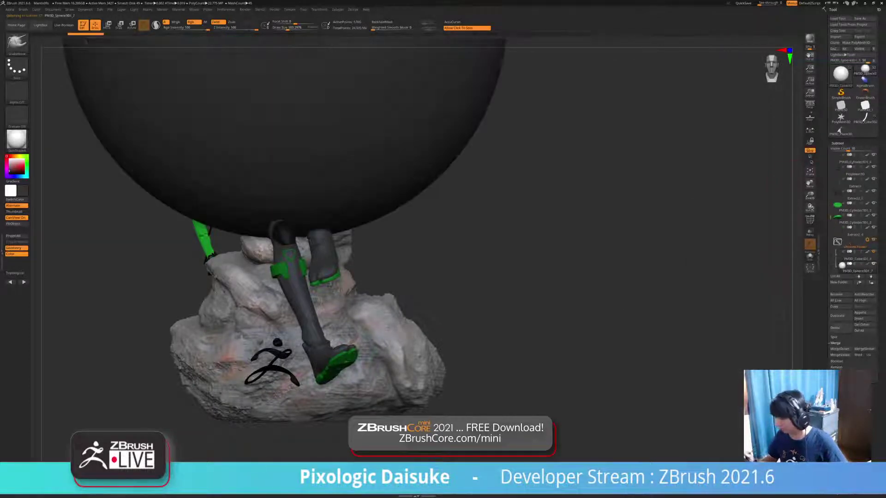
{"action": "key", "text": "f"}
{"action": "right_click_drag", "start_coordinate": [293, 179], "coordinate": [260, 218], "text": "alt"}
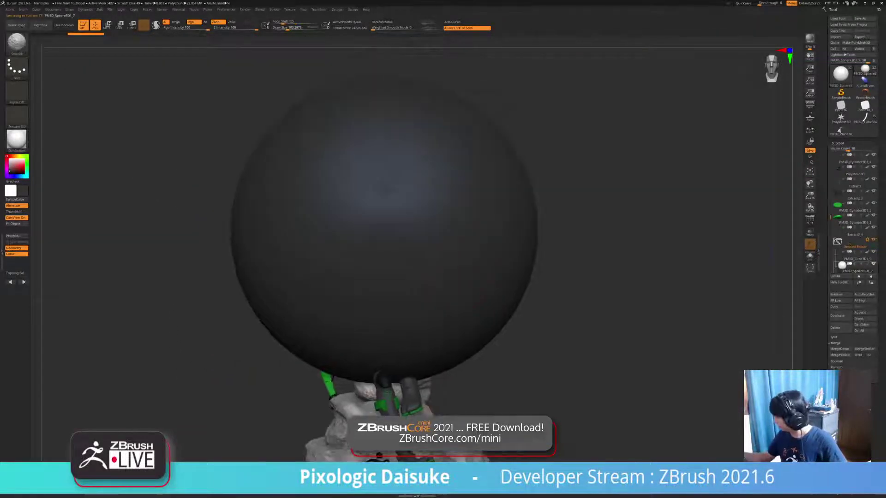
{"action": "left_click", "coordinate": [873, 264], "text": "shift"}
{"action": "mouse_move", "coordinate": [553, 277]}
{"action": "right_mouse_down", "text": "ctrl"}
{"action": "mouse_move", "coordinate": [553, 268]}
{"action": "mouse_move", "coordinate": [483, 230]}
{"action": "right_mouse_up", "text": "ctrl"}
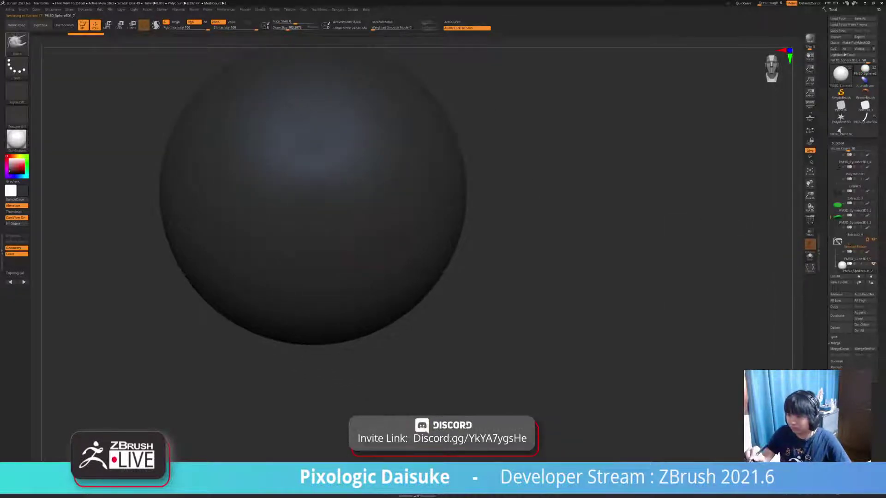
- Choose the Foot mesh from the IMM BParts insert brush and insert it on the sphere's surface
{"action": "left_click", "coordinate": [17, 45]}
{"action": "key", "text": "b"}
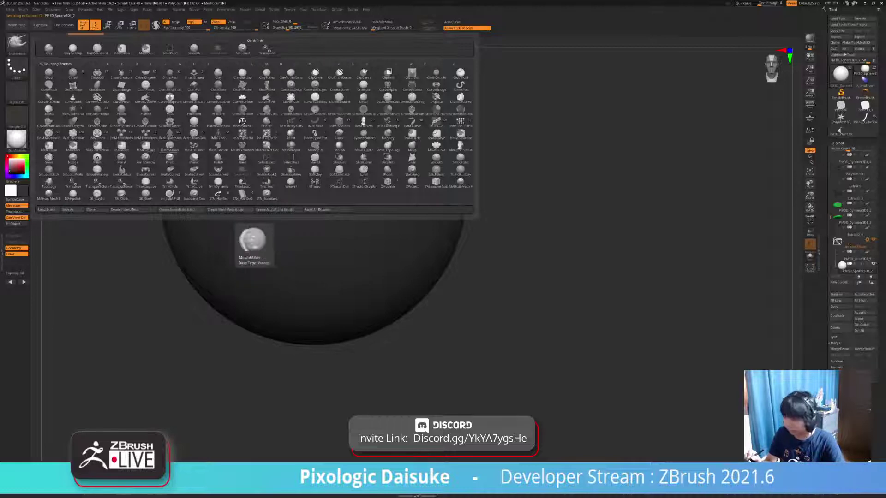
{"action": "key", "text": "i"}
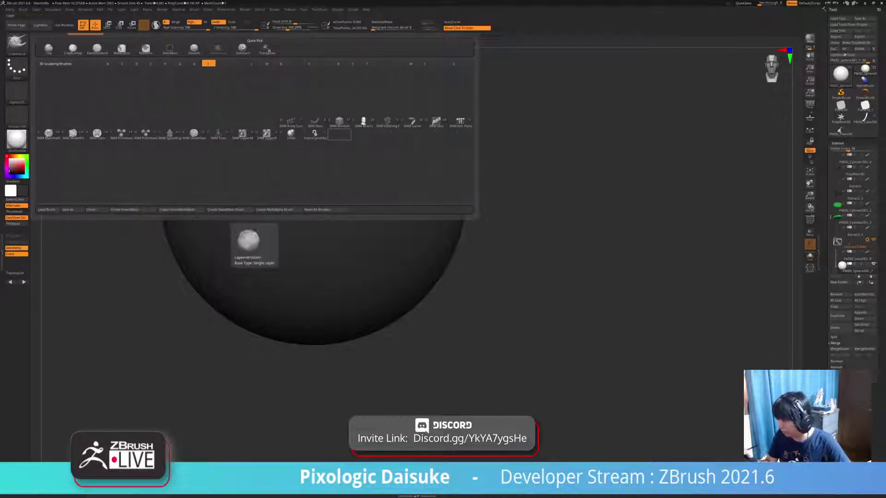
{"action": "left_click", "coordinate": [364, 121]}
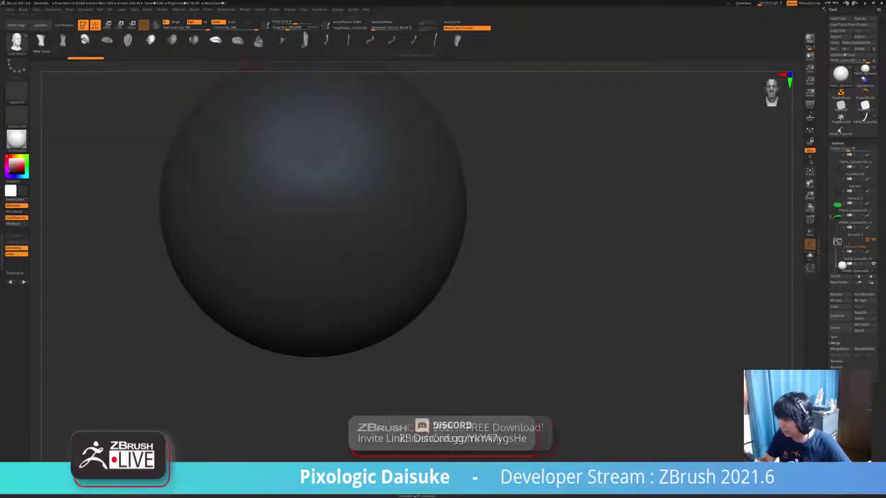
{"action": "left_click", "coordinate": [303, 41]}
{"action": "right_click_drag", "start_coordinate": [301, 292], "coordinate": [279, 320], "text": "alt"}
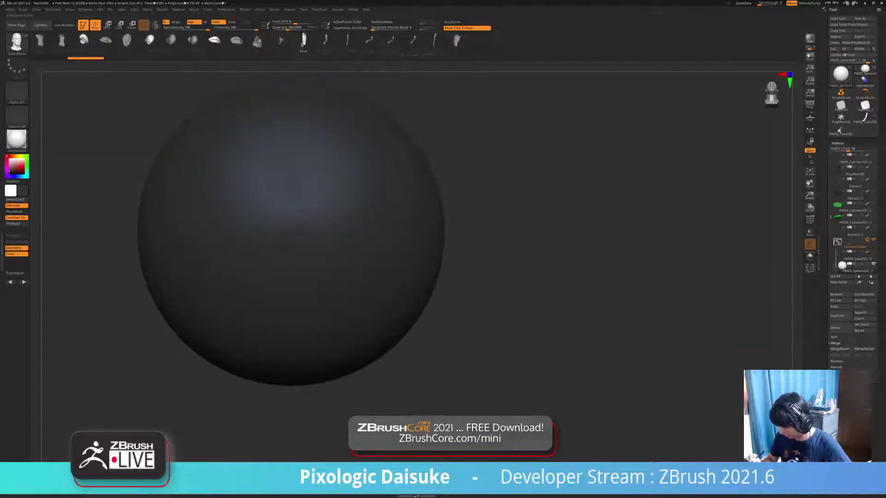
{"action": "left_click_drag", "start_coordinate": [273, 260], "coordinate": [294, 376]}
- Move the inserted foot along its length toward the sphere
{"action": "mouse_move", "coordinate": [293, 323]}
{"action": "right_mouse_down"}
{"action": "mouse_move", "coordinate": [294, 392]}
{"action": "mouse_move", "coordinate": [291, 323]}
{"action": "mouse_move", "coordinate": [272, 295]}
{"action": "mouse_move", "coordinate": [216, 300]}
{"action": "mouse_move", "coordinate": [146, 272]}
{"action": "right_mouse_up"}
{"action": "key", "text": "w"}
{"action": "left_click_drag", "start_coordinate": [267, 222], "coordinate": [291, 185], "text": "alt"}
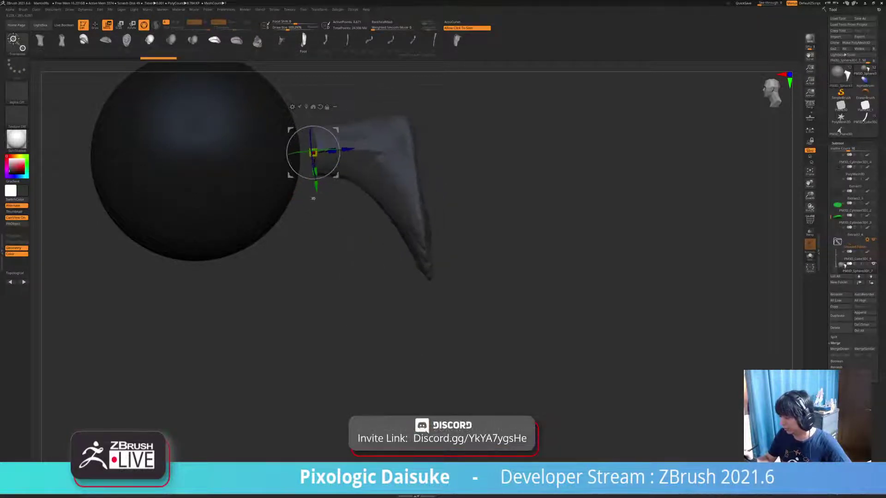
{"action": "left_click_drag", "start_coordinate": [349, 148], "coordinate": [310, 152]}
- Display the polygroup colours and wireframe and frame the foot from above its toes
{"action": "mouse_move", "coordinate": [310, 152]}
{"action": "right_mouse_down"}
{"action": "mouse_move", "coordinate": [295, 194]}
{"action": "mouse_move", "coordinate": [300, 185]}
{"action": "mouse_move", "coordinate": [263, 230]}
{"action": "mouse_move", "coordinate": [298, 253]}
{"action": "right_mouse_up"}
{"action": "key", "text": "shift+f"}
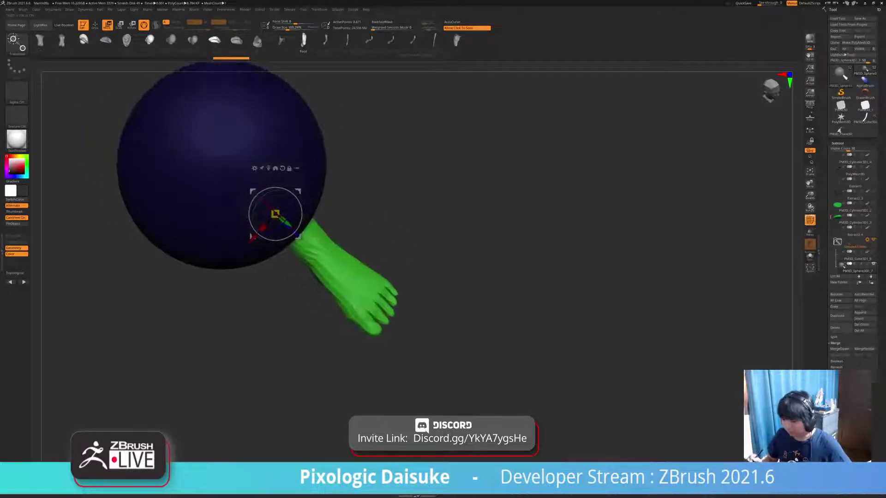
{"action": "left_click_drag", "start_coordinate": [9, 171], "coordinate": [9, 159]}
{"action": "right_click_drag", "start_coordinate": [531, 231], "coordinate": [525, 200], "text": "ctrl"}
{"action": "left_click", "coordinate": [806, 217]}
{"action": "right_click_drag", "start_coordinate": [585, 259], "coordinate": [438, 261], "text": "alt"}
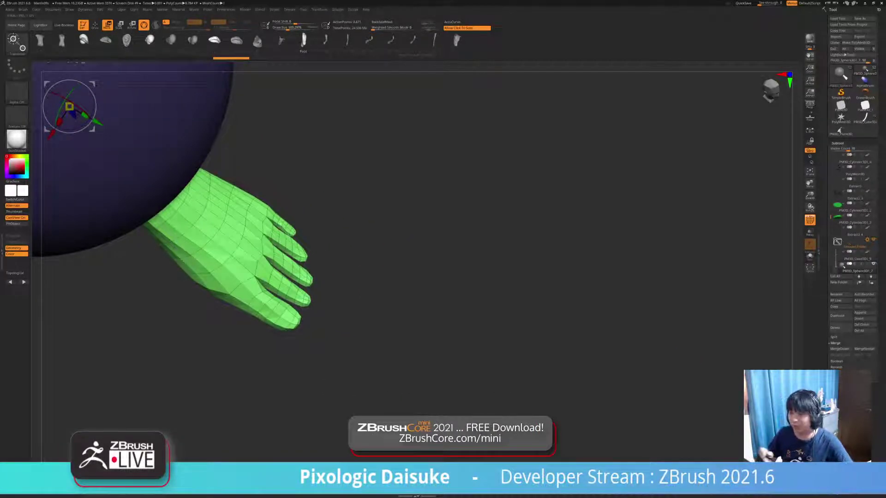
- Switch to the SnakeHook brush with a smaller draw size and pull the big toe back to shorten it
{"action": "left_click", "coordinate": [95, 25]}
{"action": "left_click", "coordinate": [17, 42]}
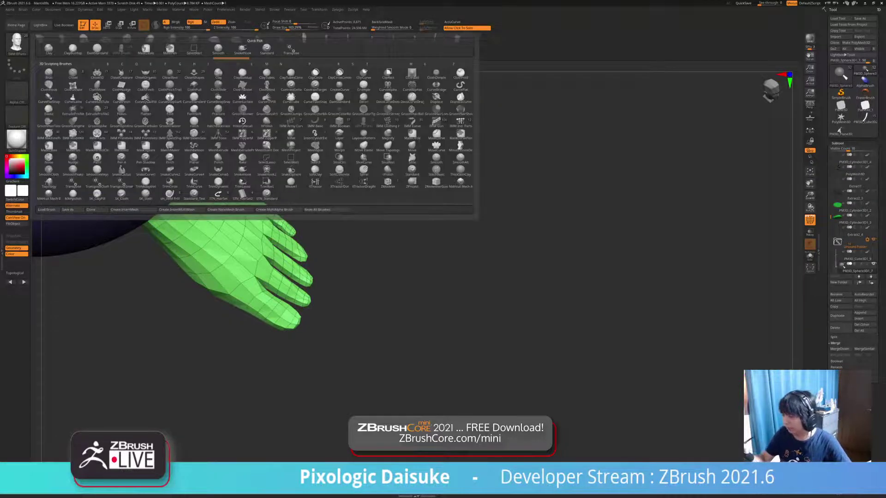
{"action": "key", "text": "s"}
{"action": "key", "text": "h"}
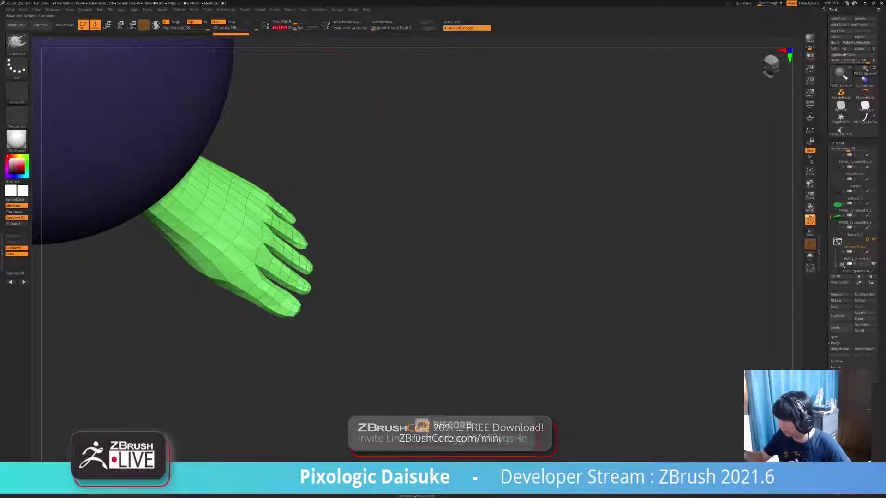
{"action": "key", "text": "shift+f"}
{"action": "mouse_move", "coordinate": [302, 294]}
{"action": "left_mouse_down"}
{"action": "mouse_move", "coordinate": [286, 279]}
{"action": "mouse_move", "coordinate": [286, 256]}
{"action": "mouse_move", "coordinate": [275, 294]}
{"action": "mouse_move", "coordinate": [292, 240]}
{"action": "left_mouse_up"}
{"action": "mouse_move", "coordinate": [265, 261]}
{"action": "right_mouse_down", "text": "alt"}
{"action": "mouse_move", "coordinate": [251, 284]}
{"action": "mouse_move", "coordinate": [307, 261]}
{"action": "right_mouse_up", "text": "alt"}
{"action": "left_click", "coordinate": [809, 220]}
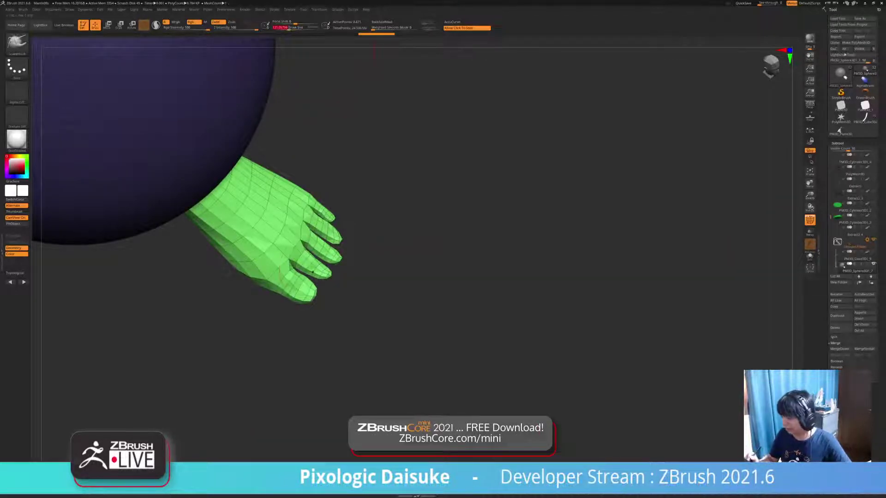
- Reshape the tips of the third and fourth toes with short SnakeHook strokes
{"action": "right_click_drag", "start_coordinate": [319, 271], "coordinate": [332, 256], "text": "ctrl"}
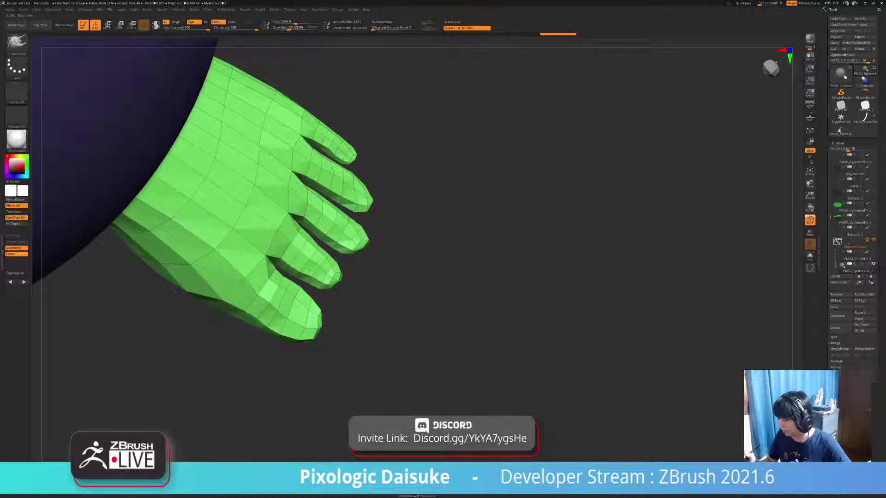
{"action": "left_click_drag", "start_coordinate": [352, 249], "coordinate": [347, 239]}
{"action": "right_click_drag", "start_coordinate": [347, 240], "coordinate": [355, 210], "text": "ctrl"}
{"action": "left_click_drag", "start_coordinate": [361, 210], "coordinate": [351, 199]}
{"action": "mouse_move", "coordinate": [352, 199]}
{"action": "right_mouse_down"}
{"action": "mouse_move", "coordinate": [357, 179]}
{"action": "mouse_move", "coordinate": [355, 203]}
{"action": "right_mouse_up"}
{"action": "right_click_drag", "start_coordinate": [349, 146], "coordinate": [342, 182], "text": "ctrl"}
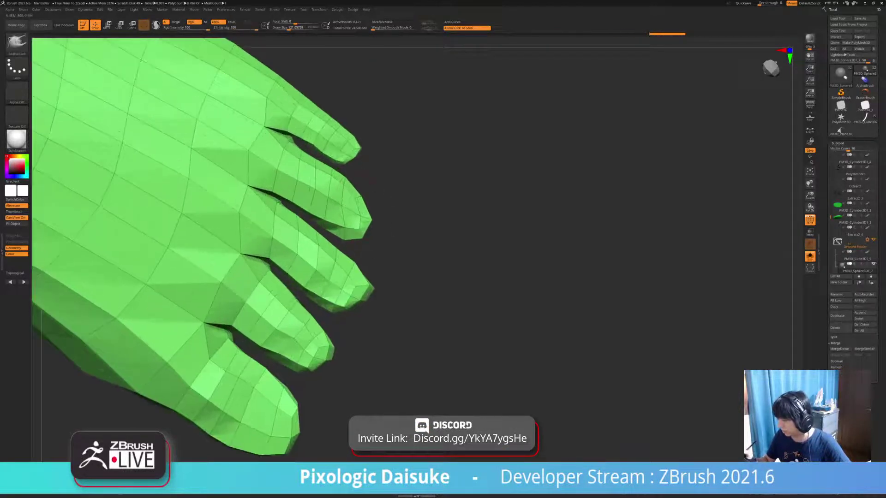
{"action": "left_click_drag", "start_coordinate": [359, 226], "coordinate": [366, 215]}
{"action": "right_click_drag", "start_coordinate": [365, 216], "coordinate": [362, 203], "text": "ctrl"}
{"action": "left_click_drag", "start_coordinate": [362, 220], "coordinate": [358, 215]}
{"action": "right_click_drag", "start_coordinate": [358, 215], "coordinate": [352, 175], "text": "ctrl"}
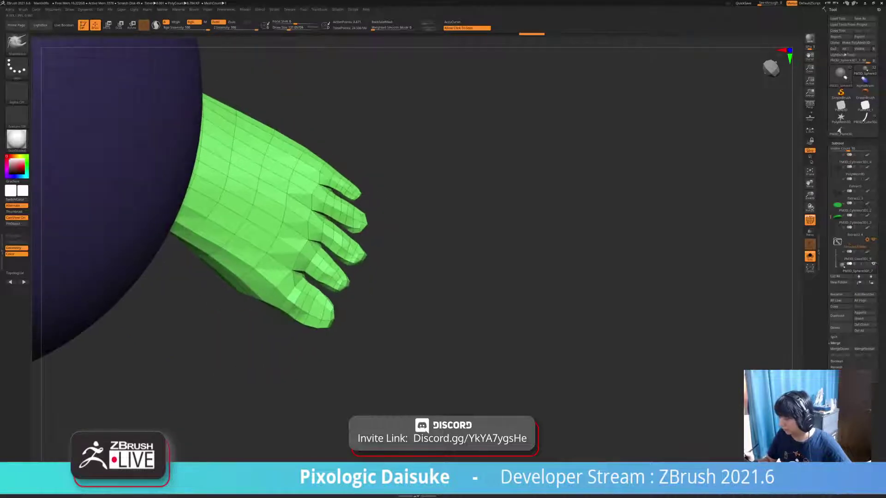
- Refine the smaller toes' lengths with short strokes and smooth the distorted tips, including the second toe's
{"action": "left_click_drag", "start_coordinate": [363, 227], "coordinate": [356, 223]}
{"action": "right_click_drag", "start_coordinate": [357, 223], "coordinate": [354, 199], "text": "ctrl"}
{"action": "left_click_drag", "start_coordinate": [358, 241], "coordinate": [353, 237]}
{"action": "right_click_drag", "start_coordinate": [354, 237], "coordinate": [353, 294], "text": "ctrl"}
{"action": "left_click_drag", "start_coordinate": [361, 235], "coordinate": [356, 227]}
{"action": "right_click_drag", "start_coordinate": [357, 289], "coordinate": [354, 261], "text": "ctrl"}
{"action": "left_click_drag", "start_coordinate": [357, 231], "coordinate": [353, 235], "text": "shift"}
{"action": "right_click_drag", "start_coordinate": [331, 311], "coordinate": [339, 262], "text": "ctrl"}
{"action": "left_click_drag", "start_coordinate": [339, 264], "coordinate": [342, 259], "text": "shift"}
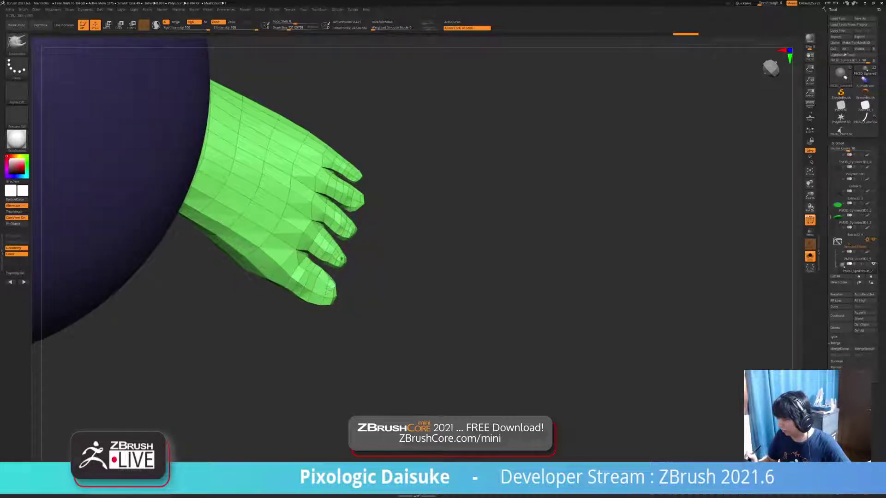
{"action": "right_click_drag", "start_coordinate": [342, 259], "coordinate": [343, 287], "text": "ctrl"}
{"action": "left_click_drag", "start_coordinate": [346, 268], "coordinate": [342, 259]}
{"action": "right_click_drag", "start_coordinate": [349, 261], "coordinate": [282, 308], "text": "ctrl"}
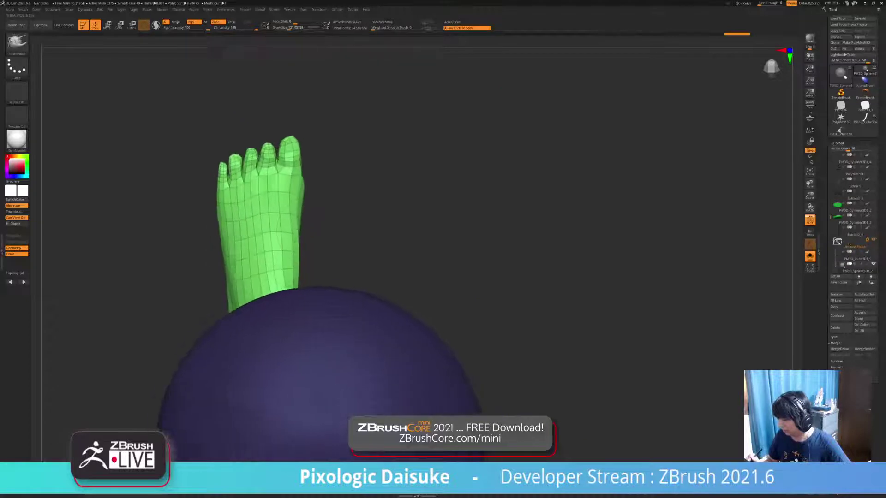
- With the screen pen, mark the toe tips seen from above and sketch a line over them peaking above the second toe
{"action": "right_click_drag", "start_coordinate": [313, 220], "coordinate": [307, 299], "text": "alt"}
{"action": "right_click_drag", "start_coordinate": [307, 298], "coordinate": [300, 279]}
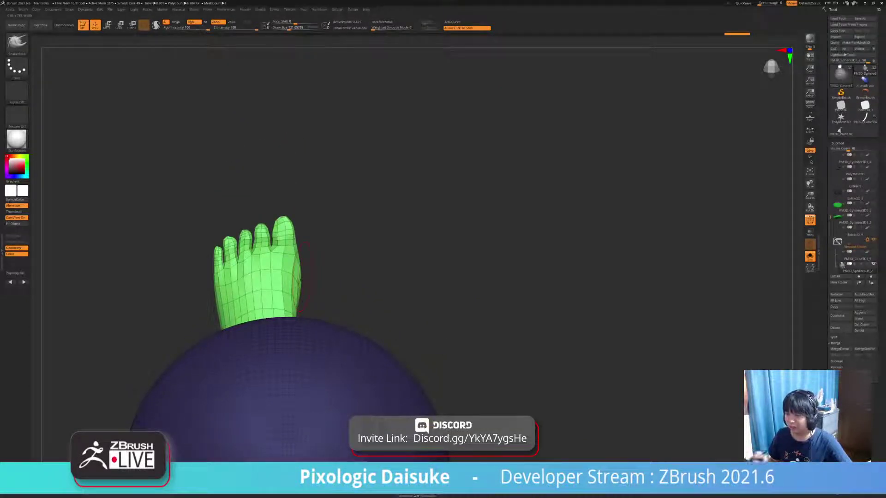
{"action": "mouse_move", "coordinate": [300, 280]}
{"action": "right_mouse_down"}
{"action": "mouse_move", "coordinate": [319, 282]}
{"action": "mouse_move", "coordinate": [323, 321]}
{"action": "mouse_move", "coordinate": [322, 295]}
{"action": "right_mouse_up"}
{"action": "mouse_move", "coordinate": [308, 263]}
{"action": "right_mouse_down", "text": "alt"}
{"action": "mouse_move", "coordinate": [350, 252]}
{"action": "mouse_move", "coordinate": [357, 209]}
{"action": "right_mouse_up", "text": "alt"}
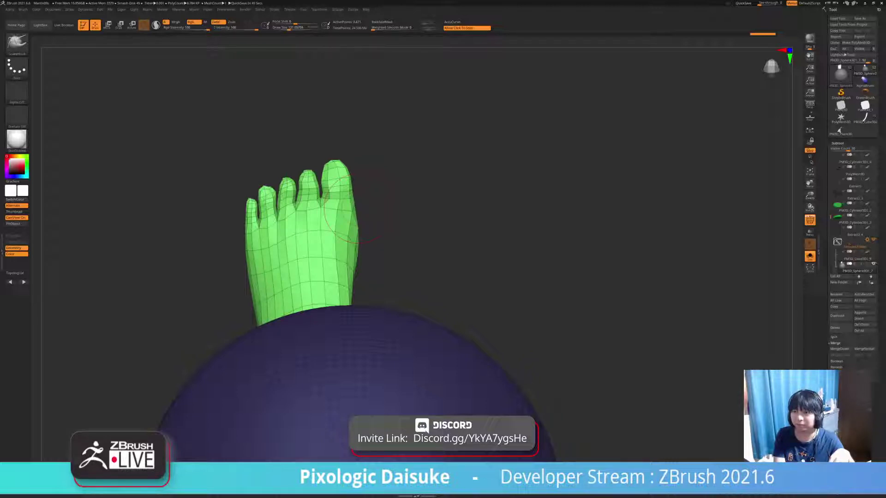
{"action": "key", "text": "ctrl+shift+p"}
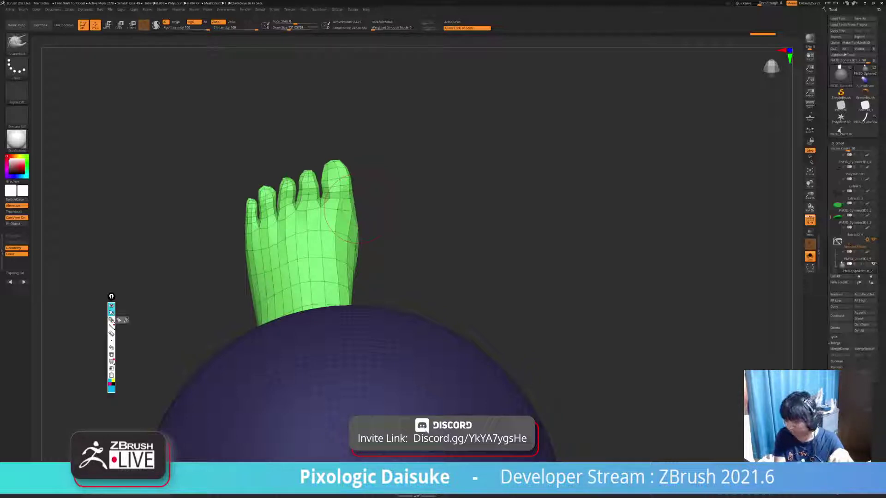
{"action": "left_click", "coordinate": [111, 319]}
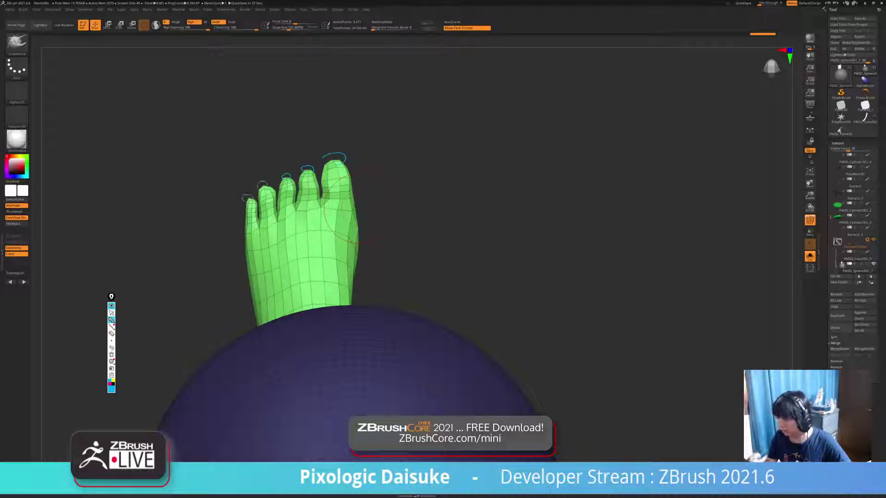
{"action": "left_click_drag", "start_coordinate": [232, 186], "coordinate": [354, 121]}
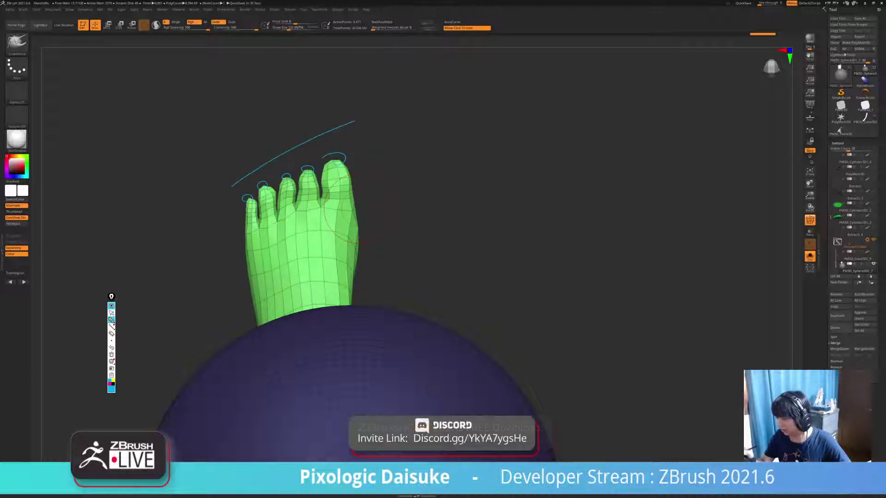
{"action": "mouse_move", "coordinate": [222, 143]}
{"action": "left_mouse_down"}
{"action": "mouse_move", "coordinate": [295, 99]}
{"action": "mouse_move", "coordinate": [361, 107]}
{"action": "left_mouse_up"}
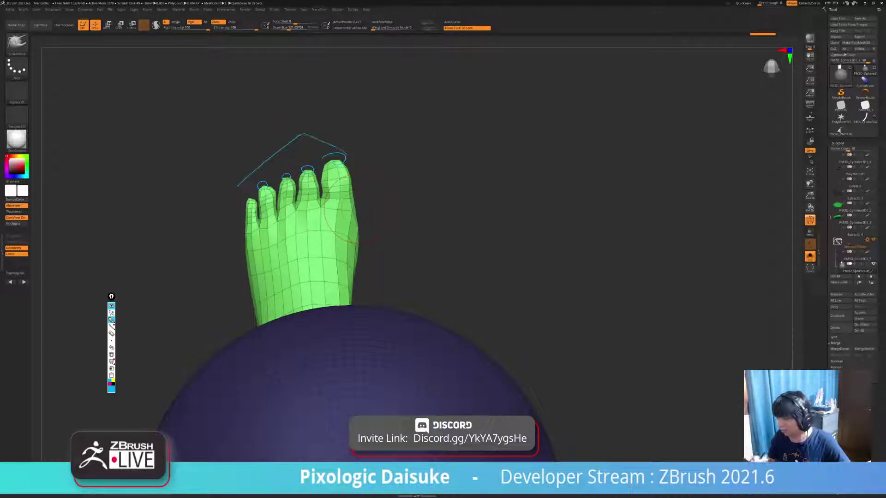
{"action": "left_click", "coordinate": [111, 313]}
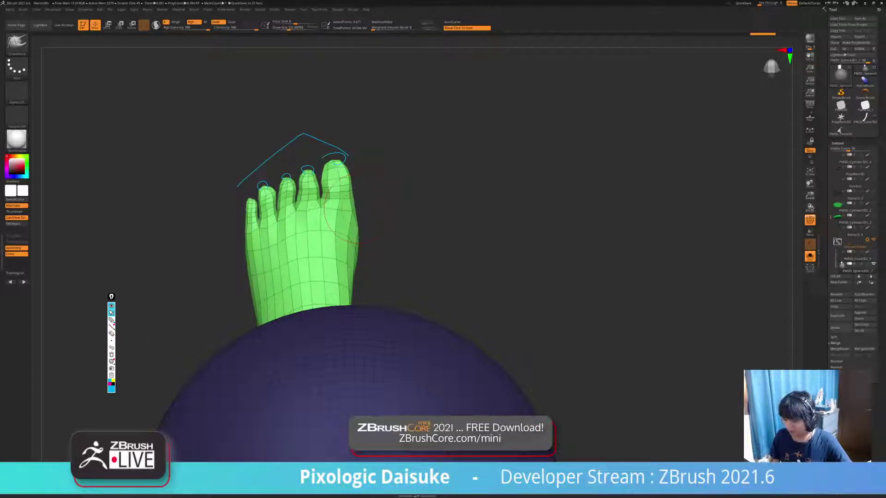
- Erase the pen marks above the toes and leave the screen pen's drawing mode
{"action": "left_click", "coordinate": [111, 334]}
{"action": "left_click_drag", "start_coordinate": [326, 143], "coordinate": [326, 156]}
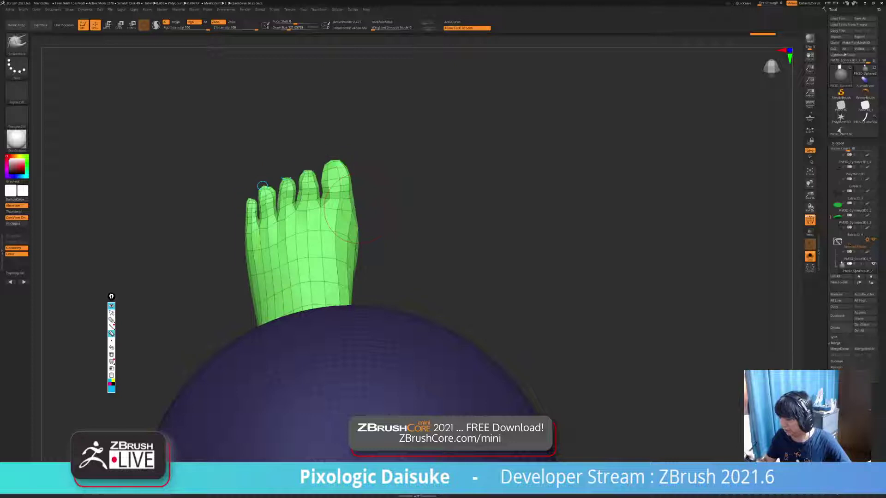
{"action": "left_click", "coordinate": [111, 313]}
- Reshape the toe tips and instep in side view with short SnakeHook strokes
{"action": "mouse_move", "coordinate": [415, 207]}
{"action": "left_mouse_down"}
{"action": "mouse_move", "coordinate": [417, 198]}
{"action": "mouse_move", "coordinate": [508, 249]}
{"action": "left_mouse_up"}
{"action": "mouse_move", "coordinate": [415, 231]}
{"action": "right_mouse_down"}
{"action": "mouse_move", "coordinate": [530, 231]}
{"action": "mouse_move", "coordinate": [392, 197]}
{"action": "mouse_move", "coordinate": [392, 259]}
{"action": "mouse_move", "coordinate": [277, 258]}
{"action": "mouse_move", "coordinate": [277, 216]}
{"action": "mouse_move", "coordinate": [415, 193]}
{"action": "mouse_move", "coordinate": [369, 323]}
{"action": "right_mouse_up"}
{"action": "mouse_move", "coordinate": [282, 384]}
{"action": "right_mouse_down", "text": "alt"}
{"action": "mouse_move", "coordinate": [297, 334]}
{"action": "mouse_move", "coordinate": [369, 346]}
{"action": "mouse_move", "coordinate": [392, 332]}
{"action": "right_mouse_up", "text": "alt"}
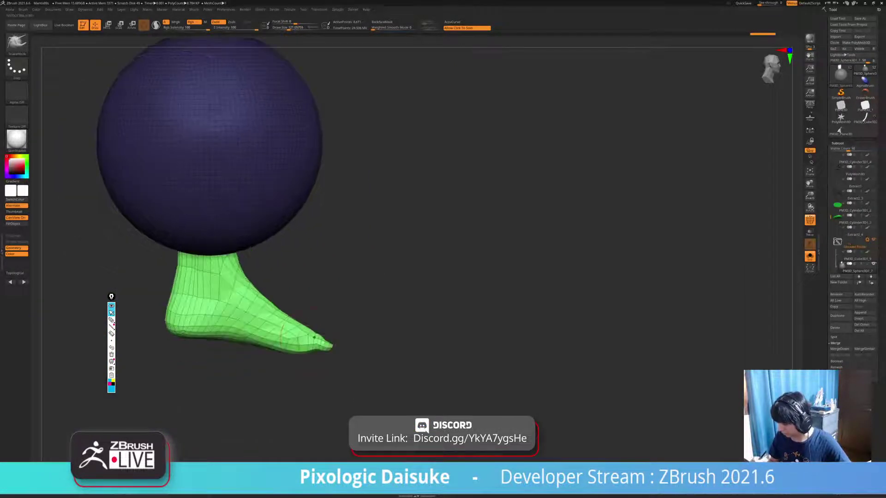
{"action": "left_click_drag", "start_coordinate": [307, 337], "coordinate": [321, 345]}
{"action": "mouse_move", "coordinate": [320, 345]}
{"action": "right_mouse_down"}
{"action": "mouse_move", "coordinate": [293, 369]}
{"action": "mouse_move", "coordinate": [318, 332]}
{"action": "mouse_move", "coordinate": [310, 330]}
{"action": "right_mouse_up"}
{"action": "left_click_drag", "start_coordinate": [297, 335], "coordinate": [263, 295]}
{"action": "right_click_drag", "start_coordinate": [323, 304], "coordinate": [207, 317]}
{"action": "mouse_move", "coordinate": [367, 313]}
{"action": "left_mouse_down"}
{"action": "mouse_move", "coordinate": [383, 305]}
{"action": "mouse_move", "coordinate": [388, 276]}
{"action": "mouse_move", "coordinate": [325, 267]}
{"action": "mouse_move", "coordinate": [333, 264]}
{"action": "left_mouse_up"}
{"action": "mouse_move", "coordinate": [230, 286]}
{"action": "right_mouse_down"}
{"action": "mouse_move", "coordinate": [337, 277]}
{"action": "mouse_move", "coordinate": [326, 276]}
{"action": "right_mouse_up"}
{"action": "left_click_drag", "start_coordinate": [346, 258], "coordinate": [337, 259]}
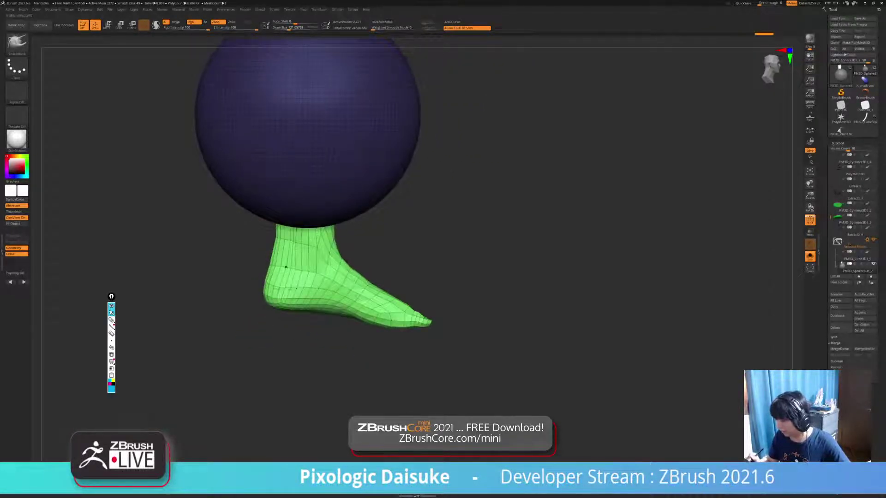
- Adjust the back of the heel and shape the arch of the sole from both sides of the foot
{"action": "left_click_drag", "start_coordinate": [269, 261], "coordinate": [274, 263]}
{"action": "left_click_drag", "start_coordinate": [290, 301], "coordinate": [304, 307]}
{"action": "right_click_drag", "start_coordinate": [323, 318], "coordinate": [226, 325]}
{"action": "mouse_move", "coordinate": [323, 314]}
{"action": "right_mouse_down"}
{"action": "mouse_move", "coordinate": [314, 315]}
{"action": "mouse_move", "coordinate": [338, 313]}
{"action": "right_mouse_up"}
{"action": "right_click_drag", "start_coordinate": [278, 318], "coordinate": [294, 323], "text": "ctrl"}
{"action": "left_click_drag", "start_coordinate": [295, 319], "coordinate": [302, 323]}
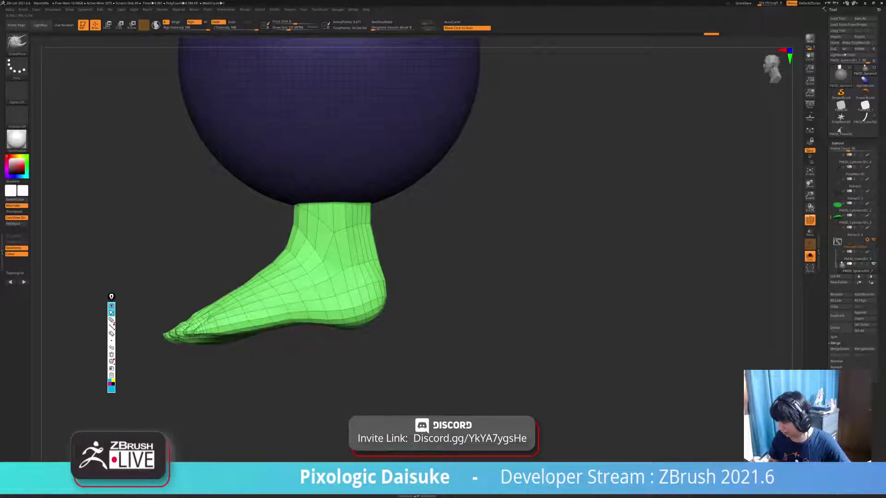
{"action": "right_click_drag", "start_coordinate": [314, 326], "coordinate": [300, 324], "text": "ctrl"}
{"action": "left_click_drag", "start_coordinate": [295, 319], "coordinate": [298, 324]}
{"action": "right_click_drag", "start_coordinate": [298, 324], "coordinate": [318, 323]}
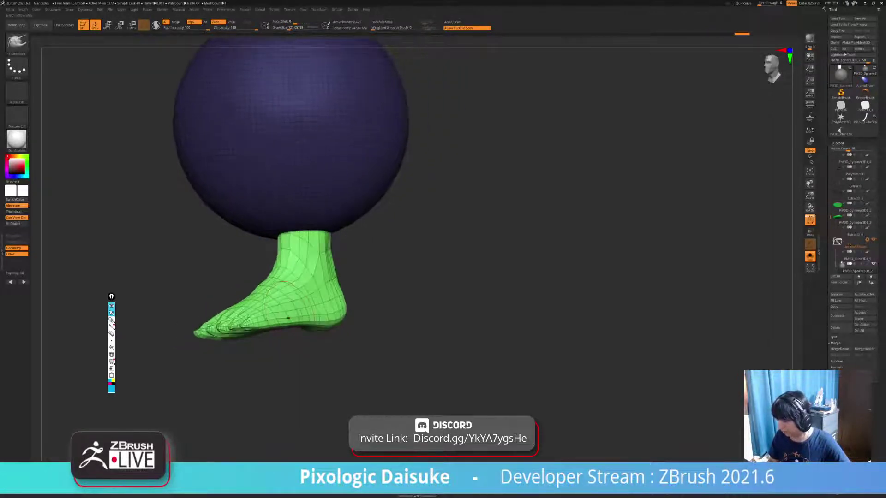
{"action": "left_click_drag", "start_coordinate": [286, 319], "coordinate": [288, 322]}
- Touch up the inner arch under the foot and check the foot's profile from several sides
{"action": "mouse_move", "coordinate": [289, 322]}
{"action": "right_mouse_down"}
{"action": "mouse_move", "coordinate": [258, 319]}
{"action": "mouse_move", "coordinate": [278, 304]}
{"action": "mouse_move", "coordinate": [318, 306]}
{"action": "right_mouse_up"}
{"action": "mouse_move", "coordinate": [213, 324]}
{"action": "left_mouse_down"}
{"action": "mouse_move", "coordinate": [233, 323]}
{"action": "mouse_move", "coordinate": [319, 268]}
{"action": "left_mouse_up"}
{"action": "left_click_drag", "start_coordinate": [318, 267], "coordinate": [324, 286]}
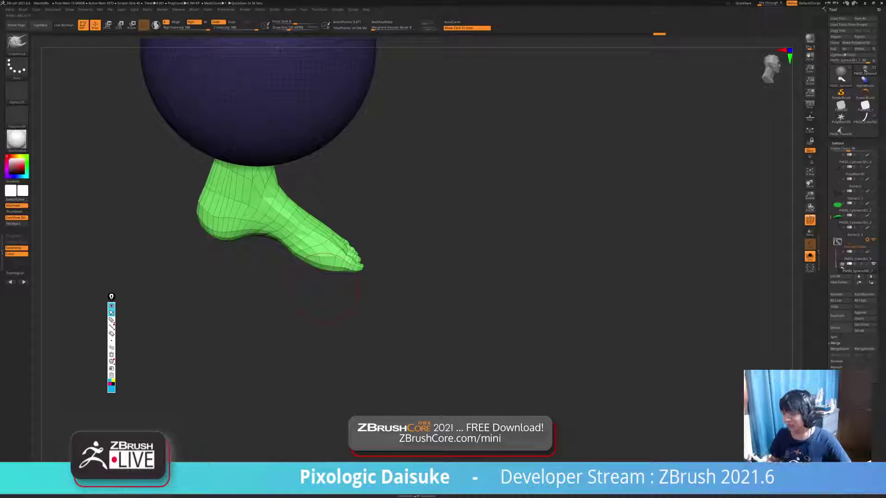
{"action": "left_click_drag", "start_coordinate": [325, 288], "coordinate": [323, 311], "text": "shift"}
{"action": "left_click_drag", "start_coordinate": [258, 262], "coordinate": [268, 265]}
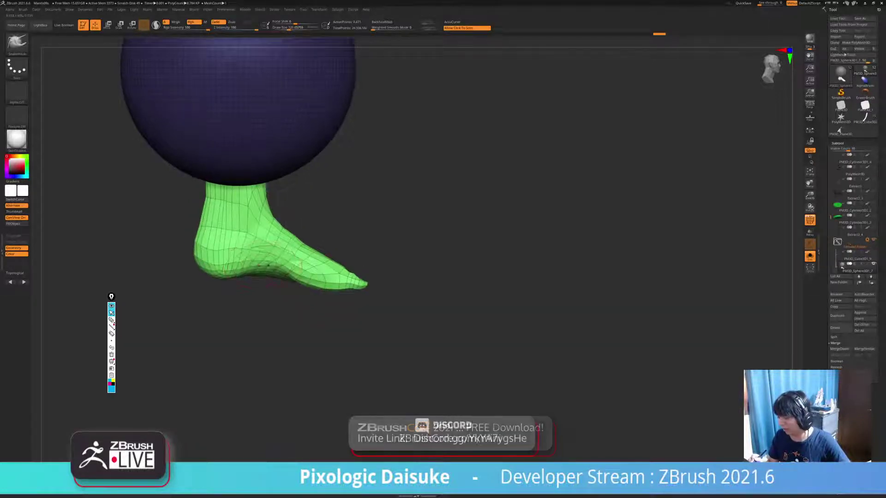
{"action": "right_click_drag", "start_coordinate": [268, 266], "coordinate": [249, 245], "text": "ctrl"}
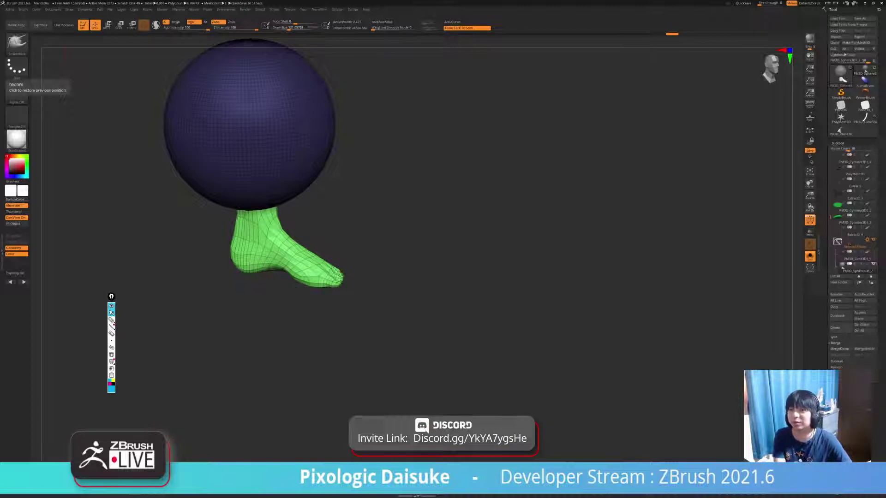
{"action": "mouse_move", "coordinate": [341, 271]}
{"action": "right_mouse_down"}
{"action": "mouse_move", "coordinate": [389, 272]}
{"action": "mouse_move", "coordinate": [369, 272]}
{"action": "right_mouse_up"}
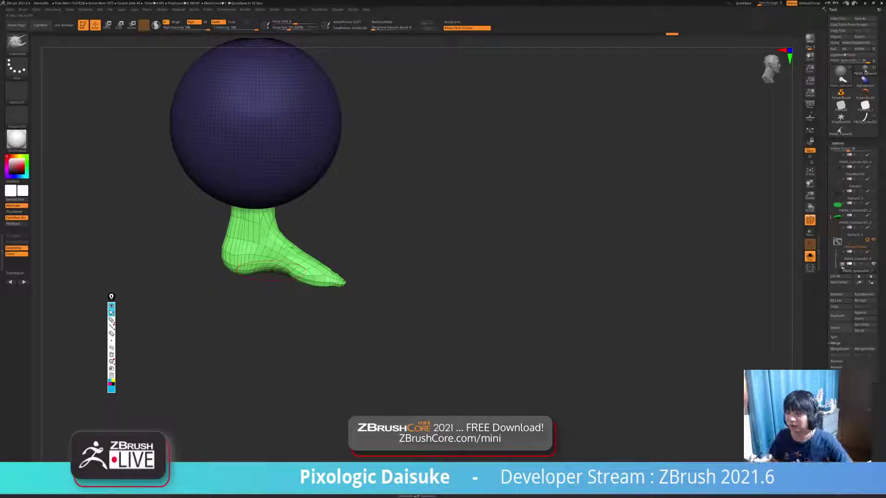
{"action": "mouse_move", "coordinate": [355, 258]}
{"action": "left_mouse_down"}
{"action": "mouse_move", "coordinate": [387, 258]}
{"action": "mouse_move", "coordinate": [357, 259]}
{"action": "left_mouse_up"}
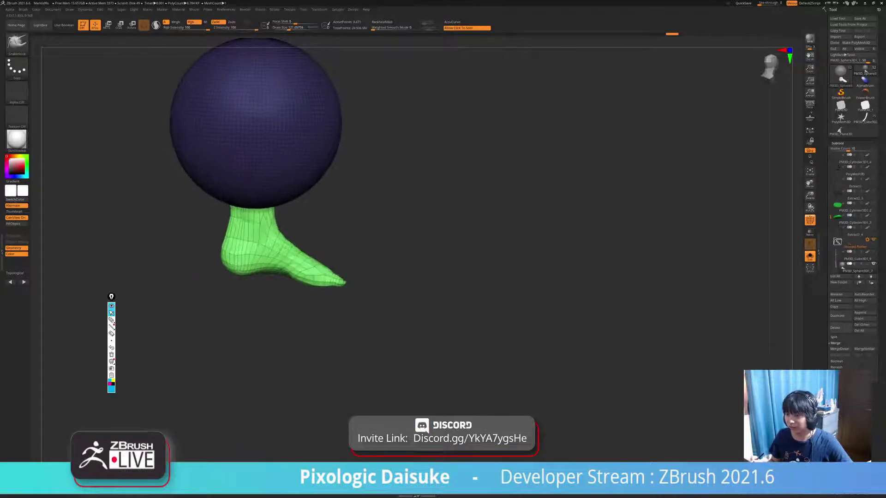
{"action": "right_click_drag", "start_coordinate": [357, 259], "coordinate": [272, 258]}
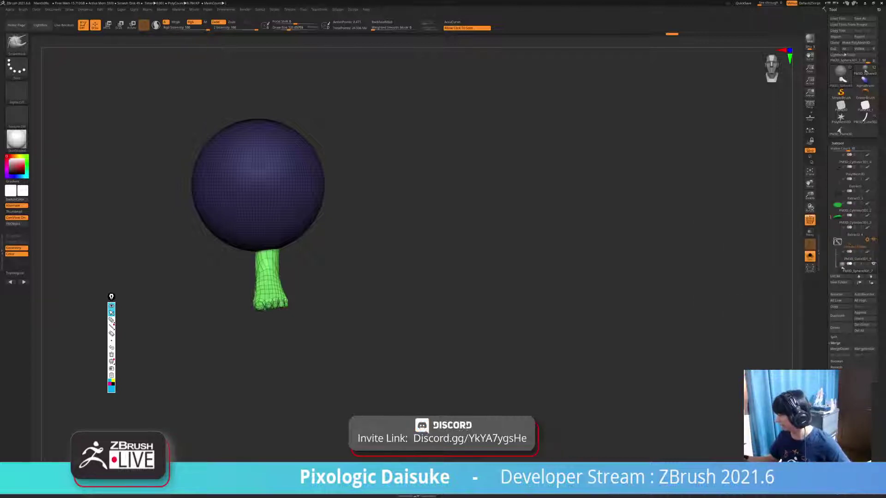
- Delete the demonstration foot mesh and bring the whole seated character back into view without the wireframe
{"action": "left_click", "coordinate": [836, 327]}
{"action": "left_click", "coordinate": [788, 342]}
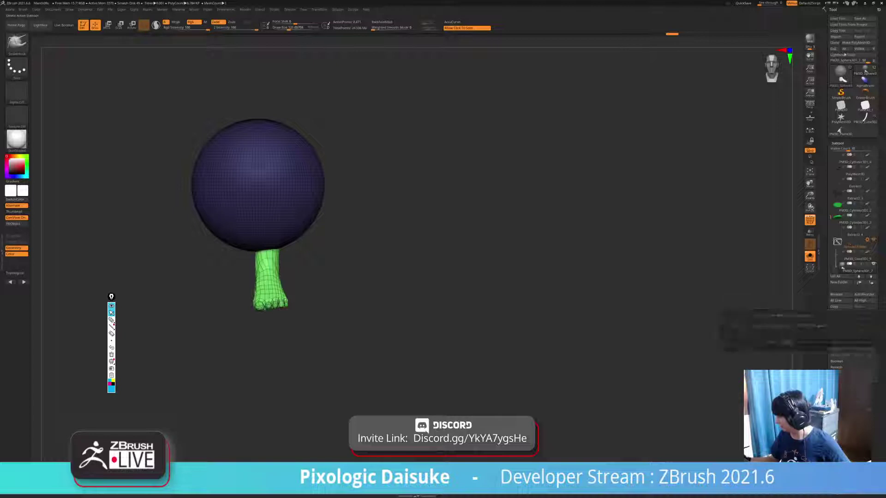
{"action": "right_click_drag", "start_coordinate": [358, 350], "coordinate": [291, 380], "text": "ctrl"}
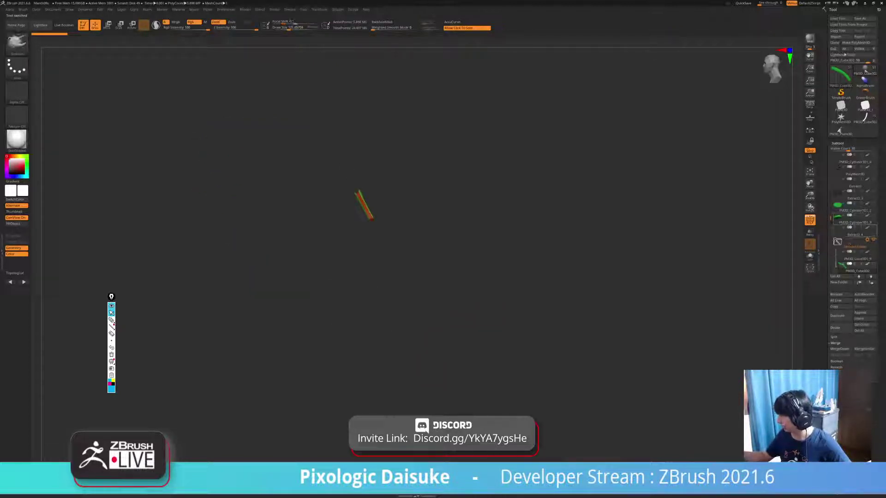
{"action": "left_click", "coordinate": [873, 252], "text": "shift"}
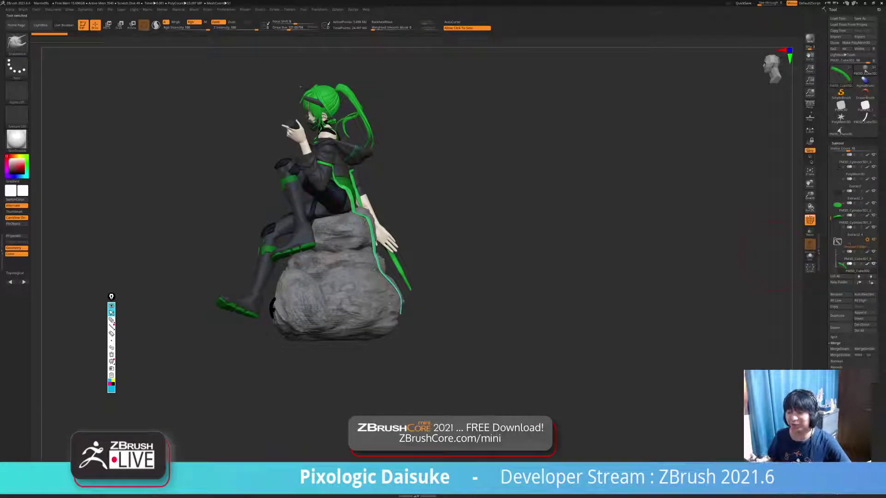
{"action": "mouse_move", "coordinate": [351, 318]}
{"action": "right_mouse_down"}
{"action": "mouse_move", "coordinate": [401, 318]}
{"action": "mouse_move", "coordinate": [300, 310]}
{"action": "mouse_move", "coordinate": [411, 299]}
{"action": "mouse_move", "coordinate": [475, 306]}
{"action": "right_mouse_up"}
{"action": "key", "text": "shift+f"}
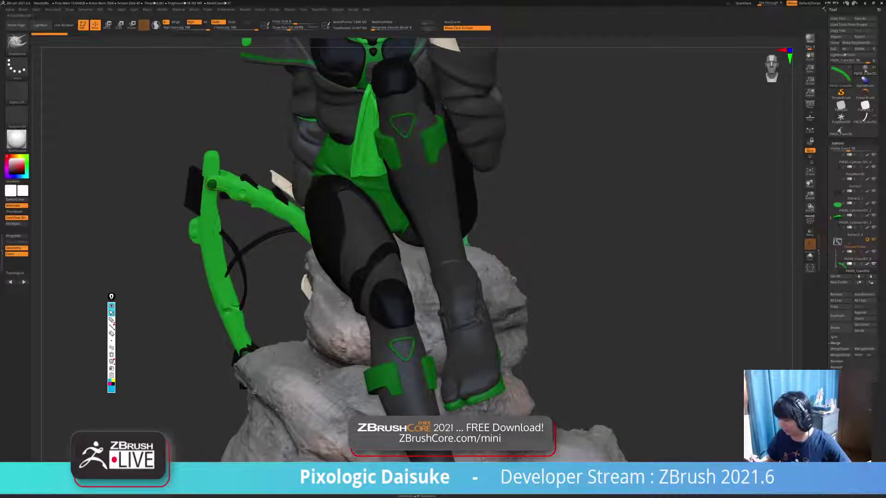
- Examine the green weapon's short curved limb and its fit beside the lowered forearm from several angles
{"action": "right_click_drag", "start_coordinate": [499, 255], "coordinate": [616, 255]}
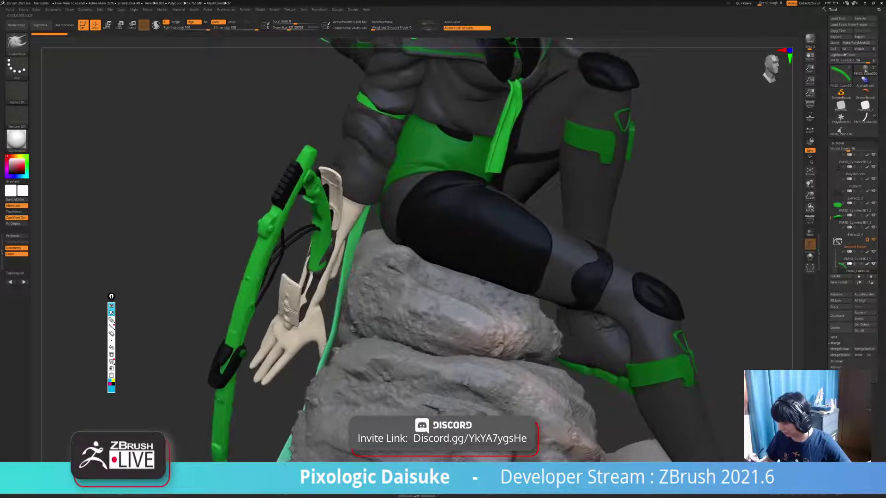
{"action": "right_click_drag", "start_coordinate": [313, 313], "coordinate": [369, 313], "text": "ctrl"}
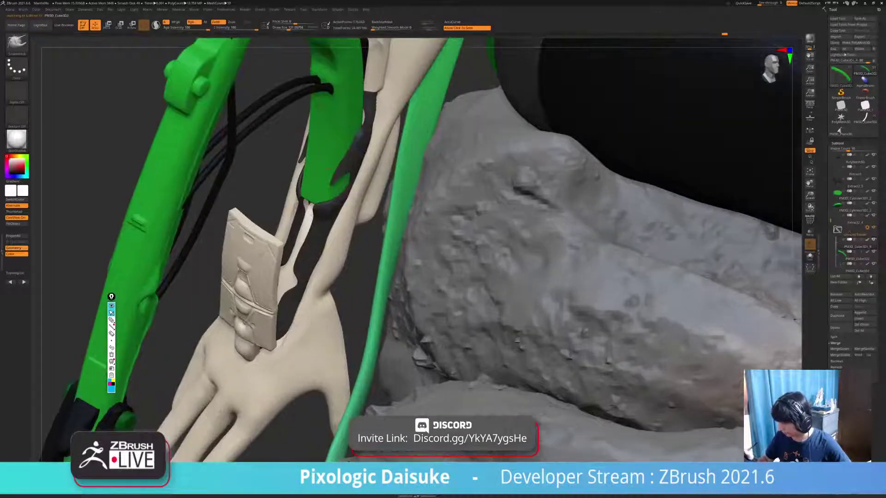
{"action": "right_click_drag", "start_coordinate": [632, 302], "coordinate": [420, 263], "text": "ctrl"}
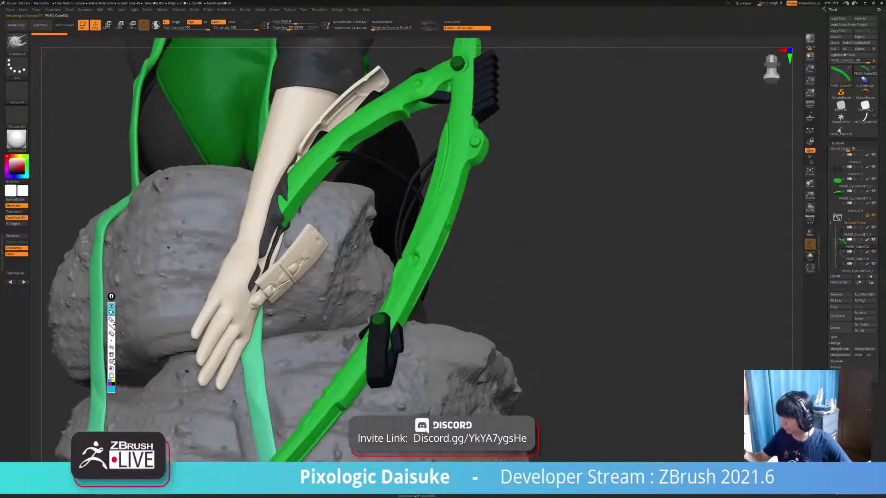
{"action": "right_click_drag", "start_coordinate": [240, 217], "coordinate": [284, 246]}
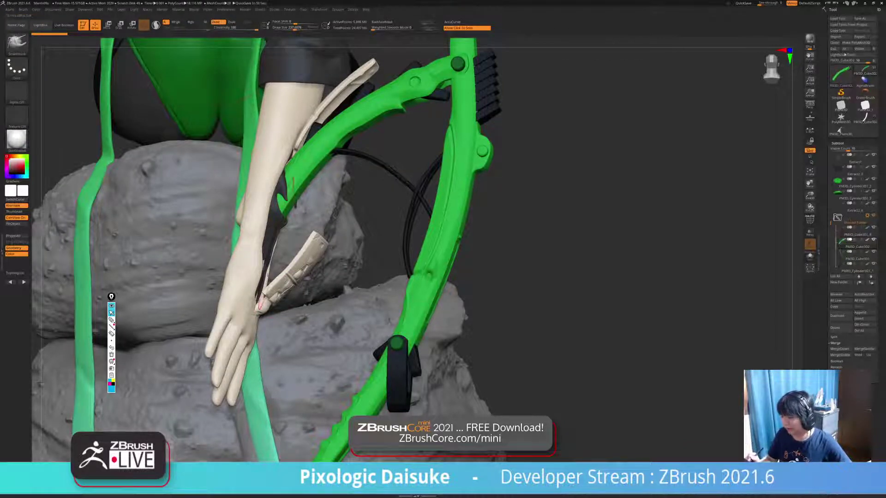
{"action": "mouse_move", "coordinate": [516, 170]}
{"action": "left_mouse_down"}
{"action": "mouse_move", "coordinate": [466, 210]}
{"action": "mouse_move", "coordinate": [206, 118]}
{"action": "mouse_move", "coordinate": [124, 107]}
{"action": "left_mouse_up"}
{"action": "key", "text": "ctrl+z"}
{"action": "mouse_move", "coordinate": [272, 271]}
{"action": "right_mouse_down"}
{"action": "mouse_move", "coordinate": [295, 262]}
{"action": "mouse_move", "coordinate": [272, 283]}
{"action": "right_mouse_up"}
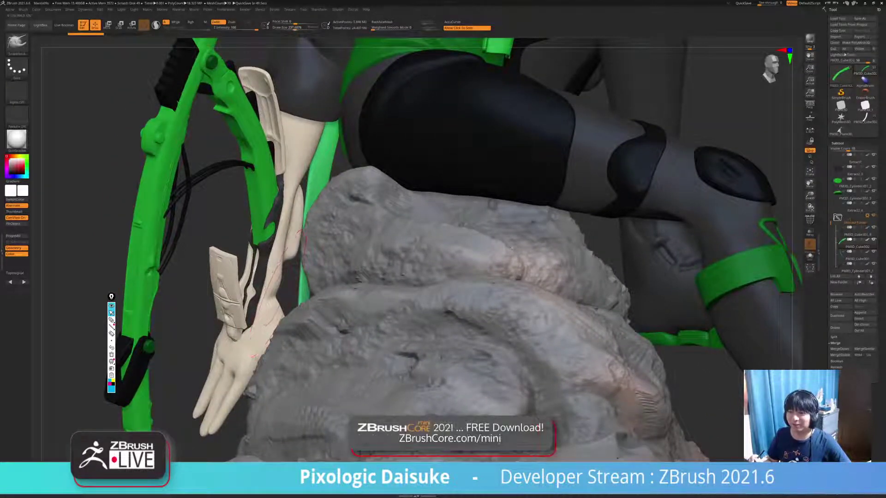
{"action": "right_click_drag", "start_coordinate": [279, 293], "coordinate": [314, 276]}
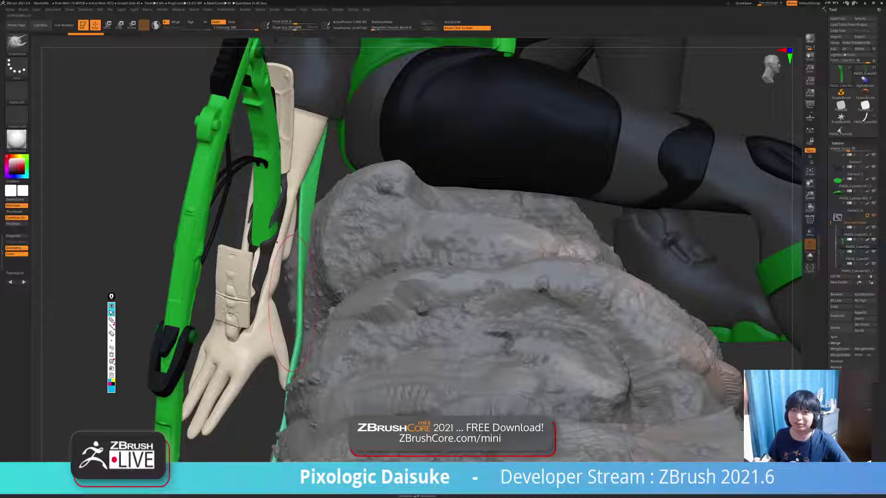
{"action": "right_click_drag", "start_coordinate": [293, 303], "coordinate": [348, 275]}
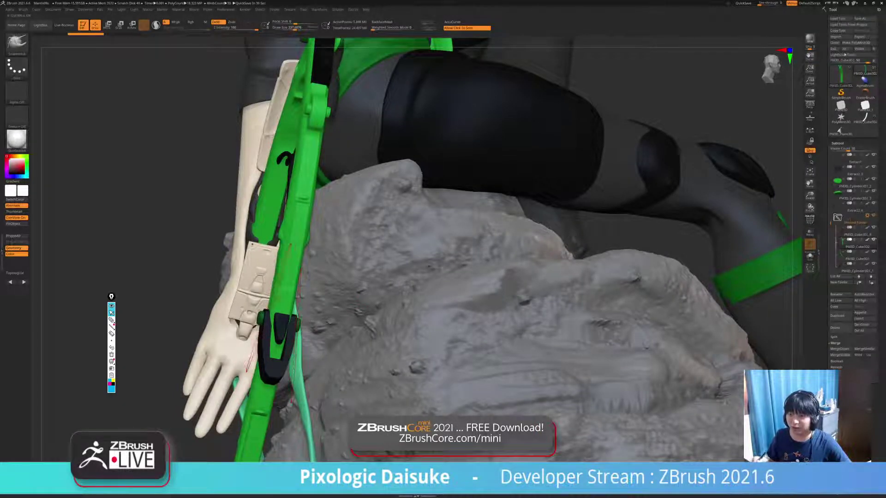
{"action": "right_click_drag", "start_coordinate": [272, 323], "coordinate": [553, 222]}
- Isolate the weapon's short curved limb and mask everything except its lower end
{"action": "left_click", "coordinate": [799, 190]}
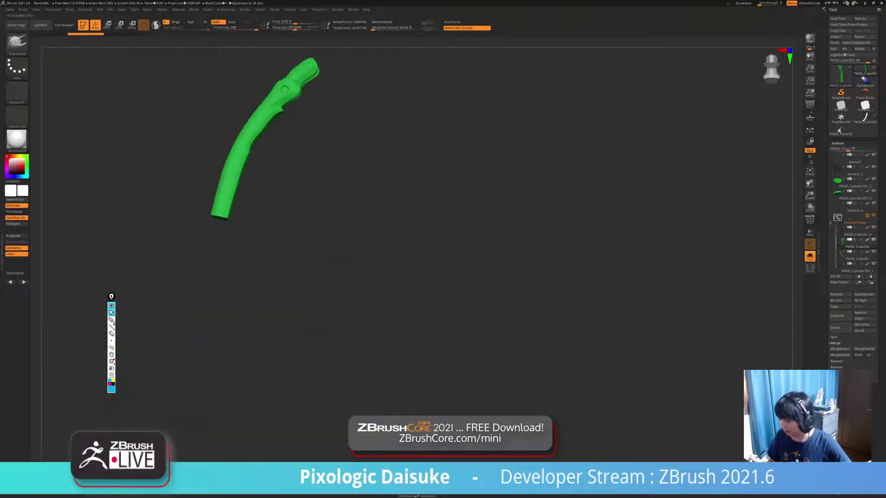
{"action": "left_click", "coordinate": [295, 277]}
{"action": "mouse_move", "coordinate": [295, 276]}
{"action": "left_mouse_down"}
{"action": "mouse_move", "coordinate": [286, 295]}
{"action": "mouse_move", "coordinate": [282, 274]}
{"action": "mouse_move", "coordinate": [295, 272]}
{"action": "left_mouse_up"}
{"action": "left_click", "coordinate": [284, 282]}
{"action": "mouse_move", "coordinate": [191, 204]}
{"action": "left_mouse_down", "text": "ctrl"}
{"action": "mouse_move", "coordinate": [256, 250]}
{"action": "mouse_move", "coordinate": [194, 256]}
{"action": "left_mouse_up", "text": "ctrl"}
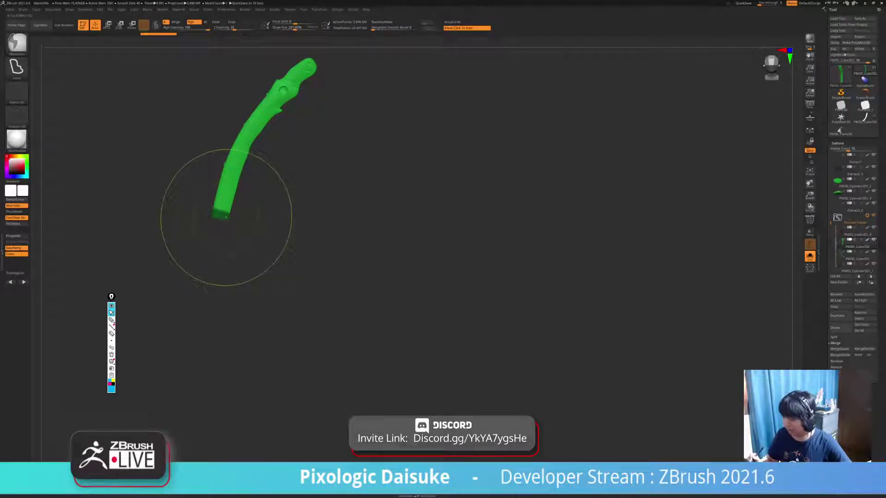
{"action": "left_click", "coordinate": [226, 223], "text": "ctrl"}
- Adjust the mask near the curved limb's lower end in an isolated side view, and show the whole figure again
{"action": "left_click_drag", "start_coordinate": [227, 222], "coordinate": [291, 227]}
{"action": "left_click", "coordinate": [319, 306]}
{"action": "left_click_drag", "start_coordinate": [83, 138], "coordinate": [146, 49]}
{"action": "left_click_drag", "start_coordinate": [609, 185], "coordinate": [531, 185]}
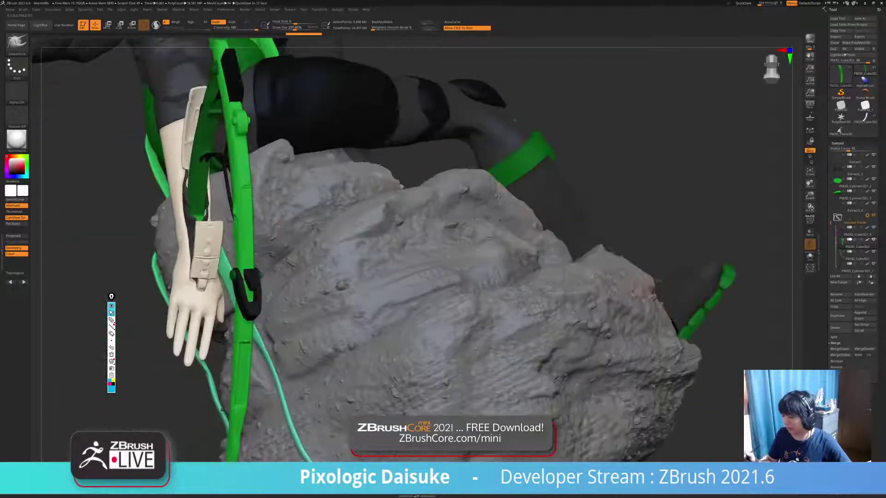
{"action": "left_click_drag", "start_coordinate": [682, 125], "coordinate": [632, 115]}
{"action": "left_click", "coordinate": [632, 115]}
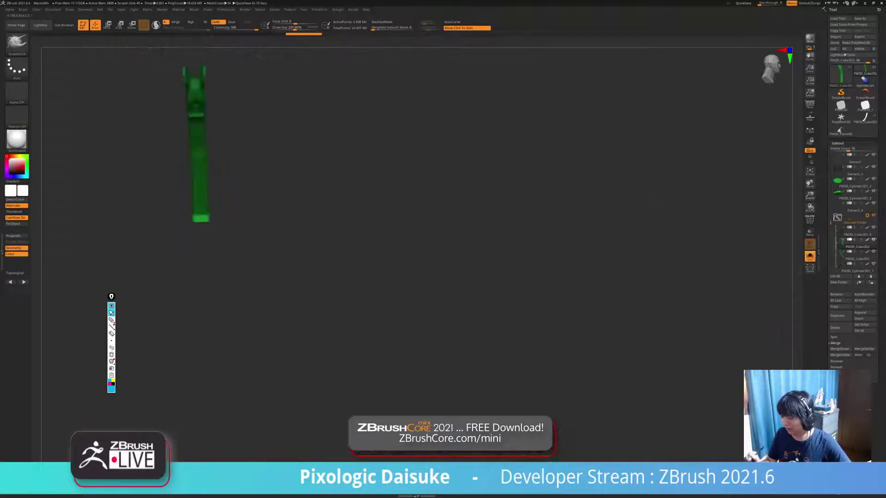
{"action": "left_click_drag", "start_coordinate": [461, 194], "coordinate": [360, 193]}
{"action": "mouse_move", "coordinate": [251, 199]}
{"action": "left_mouse_down", "text": "ctrl+alt"}
{"action": "mouse_move", "coordinate": [198, 233]}
{"action": "mouse_move", "coordinate": [249, 235]}
{"action": "mouse_move", "coordinate": [198, 215]}
{"action": "mouse_move", "coordinate": [235, 226]}
{"action": "left_mouse_up", "text": "ctrl+alt"}
{"action": "left_click_drag", "start_coordinate": [461, 194], "coordinate": [562, 226], "text": "alt"}
{"action": "left_click", "coordinate": [699, 207]}
{"action": "left_click_drag", "start_coordinate": [698, 207], "coordinate": [784, 207]}
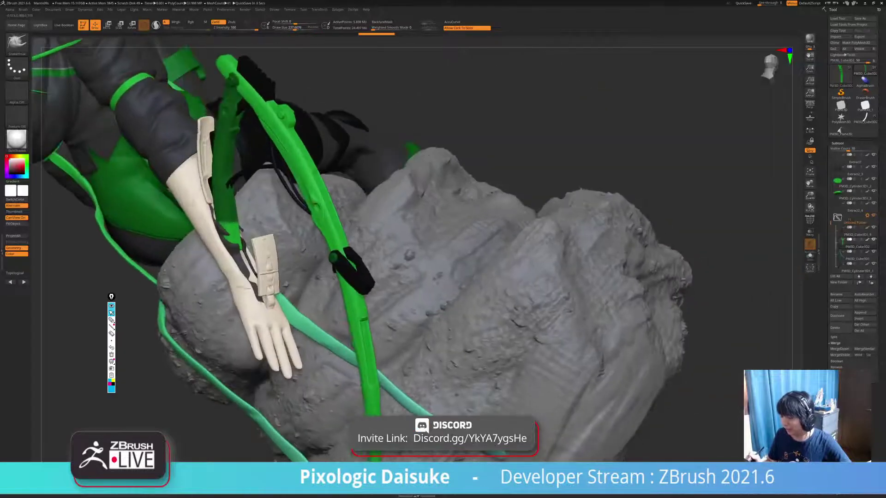
- Undo the last mask change and place the Move gizmo at the curved limb's unmasked lower end
{"action": "mouse_move", "coordinate": [260, 212]}
{"action": "left_mouse_down", "text": "ctrl+alt"}
{"action": "mouse_move", "coordinate": [194, 235]}
{"action": "mouse_move", "coordinate": [257, 216]}
{"action": "left_mouse_up", "text": "ctrl+alt"}
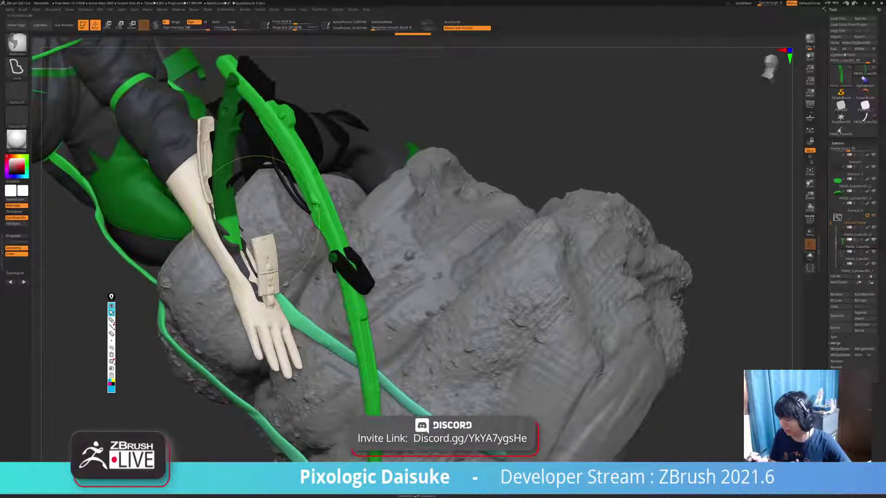
{"action": "key", "text": "ctrl+z"}
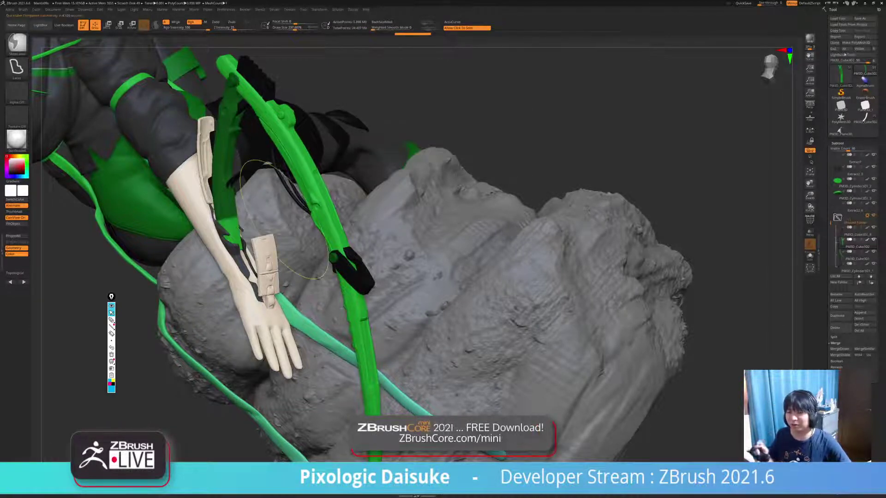
{"action": "right_click_drag", "start_coordinate": [235, 215], "coordinate": [256, 266], "text": "ctrl"}
{"action": "left_click_drag", "start_coordinate": [600, 138], "coordinate": [600, 166]}
{"action": "key", "text": "w"}
{"action": "left_click", "coordinate": [249, 129]}
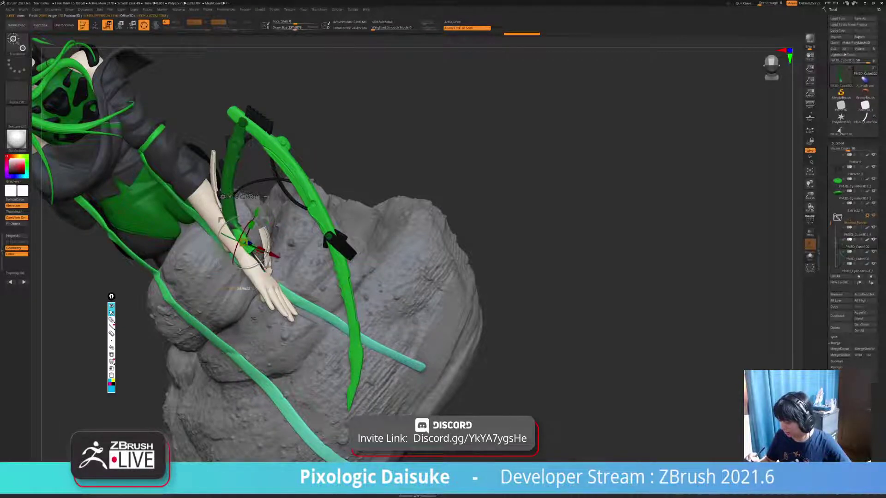
{"action": "left_click_drag", "start_coordinate": [646, 185], "coordinate": [605, 193]}
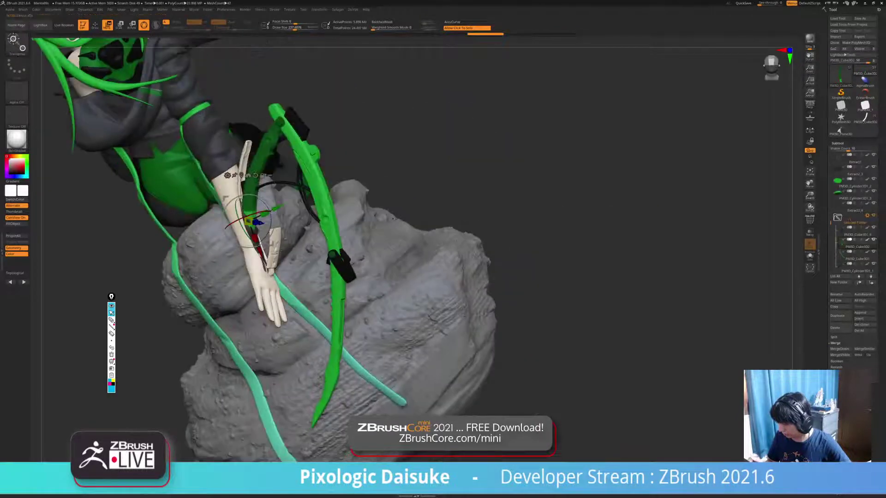
- Clear the mask, isolate the curved limb and step it down through its subdivision levels
{"action": "left_click_drag", "start_coordinate": [427, 161], "coordinate": [479, 169], "text": "ctrl"}
{"action": "left_click", "coordinate": [442, 169]}
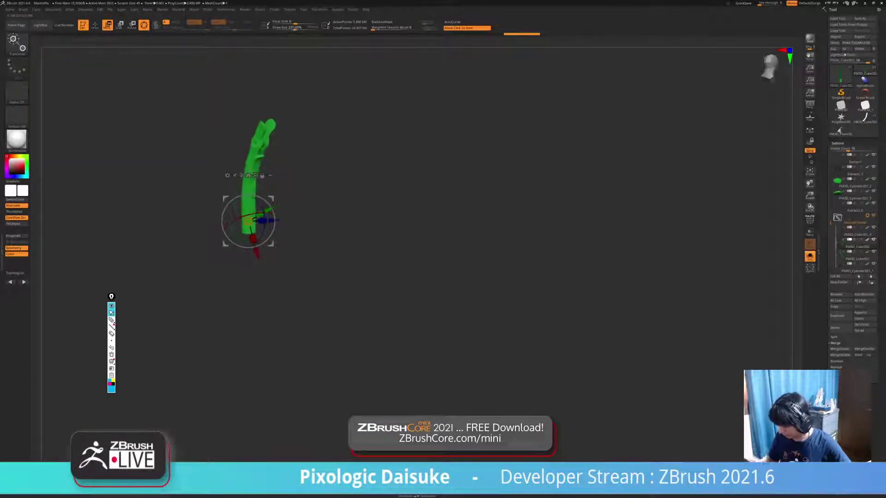
{"action": "right_click_drag", "start_coordinate": [478, 170], "coordinate": [478, 208], "text": "ctrl"}
{"action": "key", "text": "shift+d"}
{"action": "key", "text": "shift+d"}
{"action": "key", "text": "shift+d"}
{"action": "key", "text": "shift+d"}
{"action": "key", "text": "shift+d"}
{"action": "key", "text": "shift+d"}
{"action": "key", "text": "shift+d"}
- Pull the curved limb's lower end down along the forearm toward the wrist with the Move gizmo
{"action": "mouse_move", "coordinate": [351, 231]}
{"action": "left_mouse_down"}
{"action": "mouse_move", "coordinate": [306, 247]}
{"action": "mouse_move", "coordinate": [319, 263]}
{"action": "mouse_move", "coordinate": [266, 267]}
{"action": "left_mouse_up"}
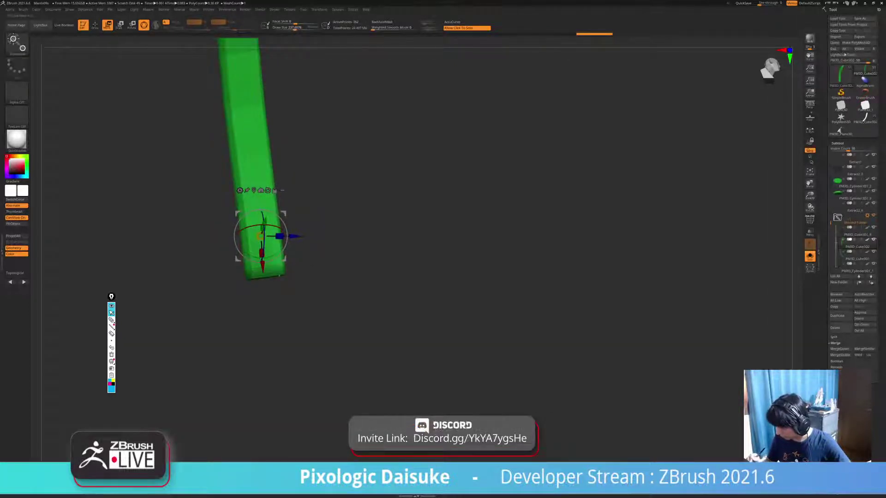
{"action": "key", "text": "ctrl+shift+z"}
{"action": "key", "text": "ctrl+shift+s"}
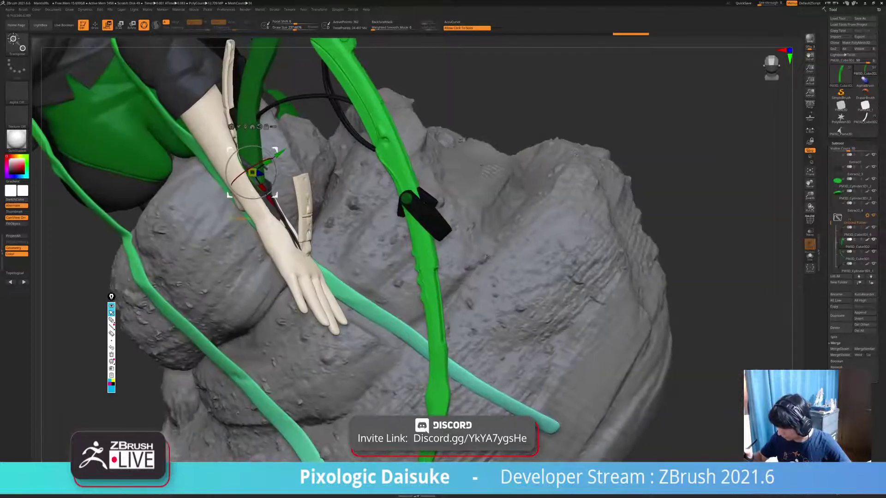
{"action": "left_click_drag", "start_coordinate": [270, 200], "coordinate": [289, 234]}
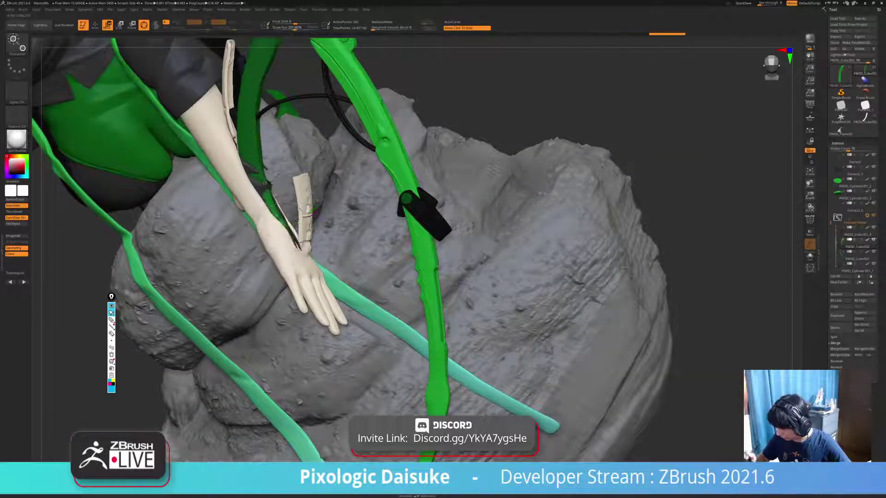
- Leave the Move gizmo for Draw mode and clear the mask on the curved limb beside the forearm
{"action": "mouse_move", "coordinate": [692, 277]}
{"action": "left_mouse_down"}
{"action": "mouse_move", "coordinate": [623, 217]}
{"action": "mouse_move", "coordinate": [659, 241]}
{"action": "mouse_move", "coordinate": [669, 233]}
{"action": "left_mouse_up"}
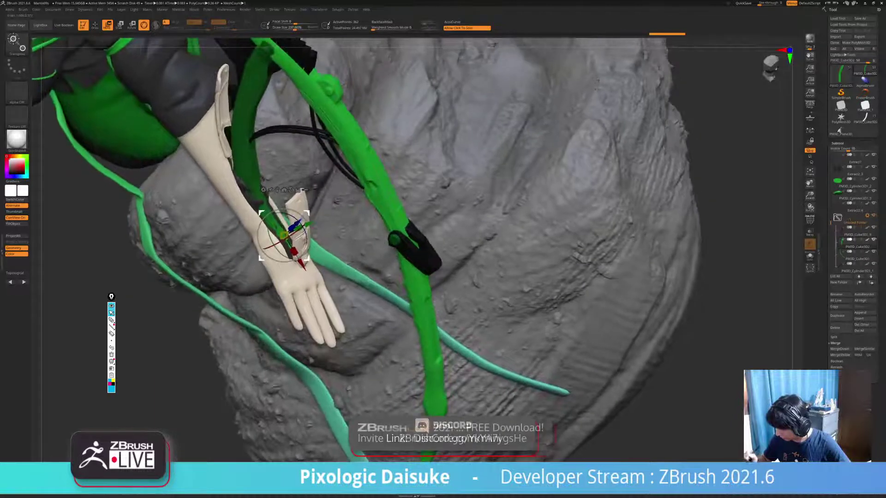
{"action": "left_click", "coordinate": [95, 25]}
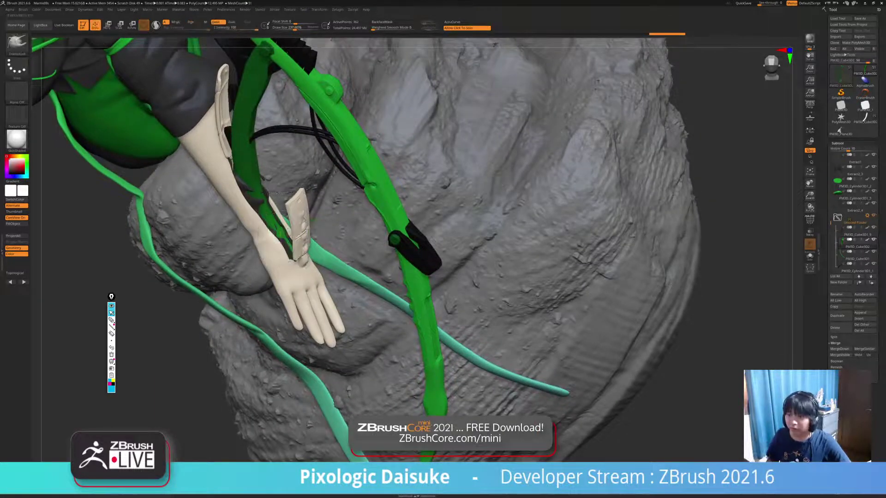
{"action": "left_click_drag", "start_coordinate": [189, 367], "coordinate": [198, 364], "text": "ctrl"}
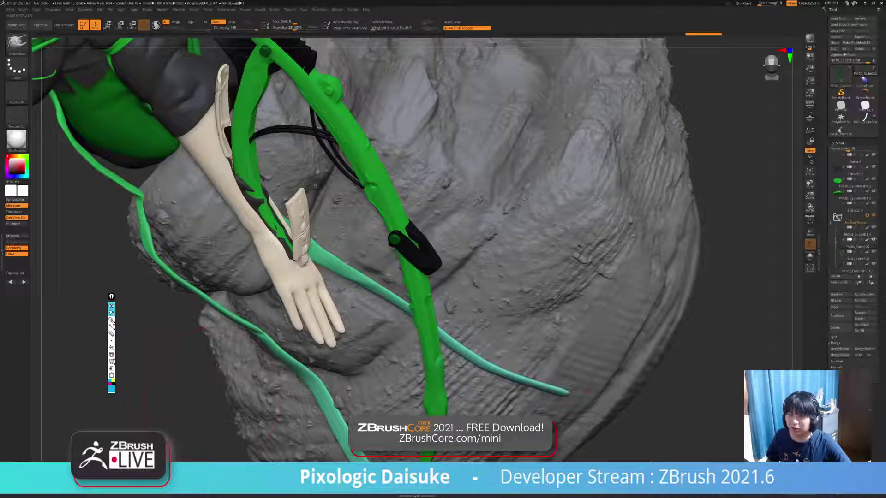
{"action": "left_click_drag", "start_coordinate": [212, 397], "coordinate": [222, 430], "text": "alt"}
{"action": "left_click_drag", "start_coordinate": [217, 387], "coordinate": [221, 226]}
{"action": "mouse_move", "coordinate": [221, 226]}
{"action": "right_mouse_down"}
{"action": "mouse_move", "coordinate": [254, 238]}
{"action": "mouse_move", "coordinate": [221, 272]}
{"action": "right_mouse_up"}
{"action": "mouse_move", "coordinate": [507, 231]}
{"action": "right_mouse_down", "text": "ctrl"}
{"action": "mouse_move", "coordinate": [507, 244]}
{"action": "mouse_move", "coordinate": [443, 230]}
{"action": "mouse_move", "coordinate": [378, 239]}
{"action": "mouse_move", "coordinate": [456, 231]}
{"action": "mouse_move", "coordinate": [413, 240]}
{"action": "right_mouse_up", "text": "ctrl"}
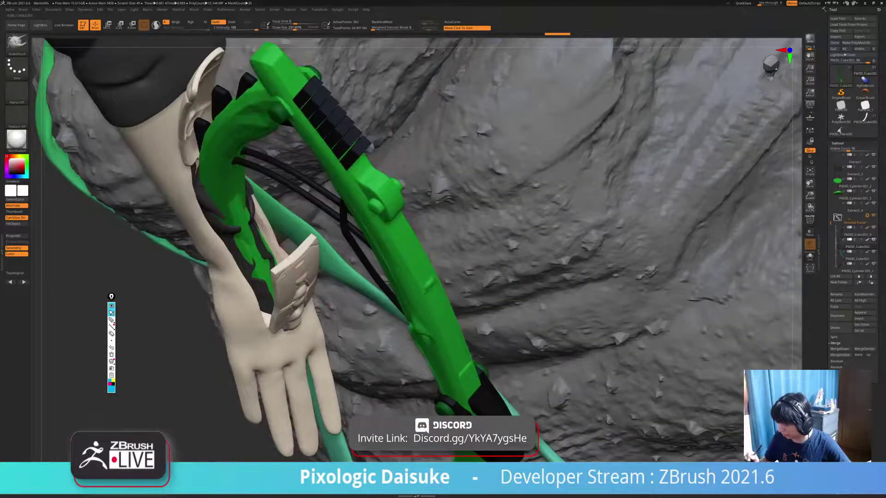
- Smooth the curved limb's lower end near the wrist and bring the limb back up to its detailed subdivision level
{"action": "key", "text": "shift"}
{"action": "key", "text": "shift"}
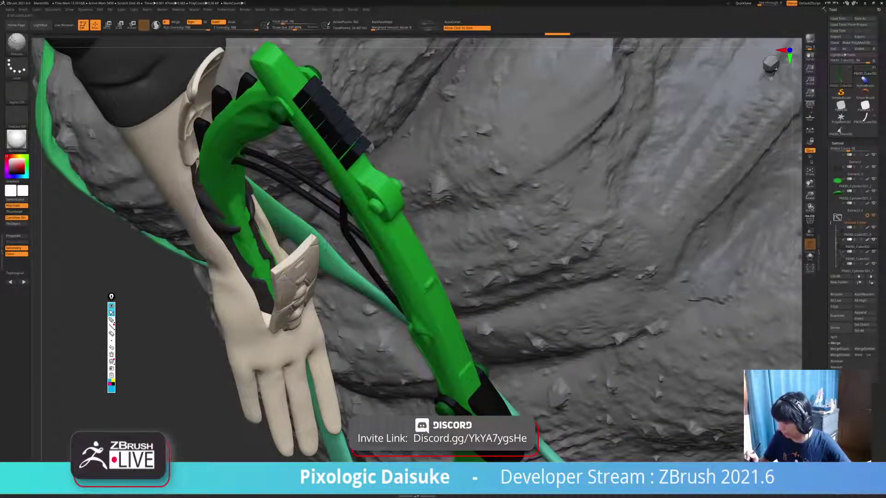
{"action": "mouse_move", "coordinate": [261, 229]}
{"action": "right_mouse_down", "text": "ctrl"}
{"action": "mouse_move", "coordinate": [259, 207]}
{"action": "mouse_move", "coordinate": [286, 231]}
{"action": "mouse_move", "coordinate": [279, 254]}
{"action": "right_mouse_up", "text": "ctrl"}
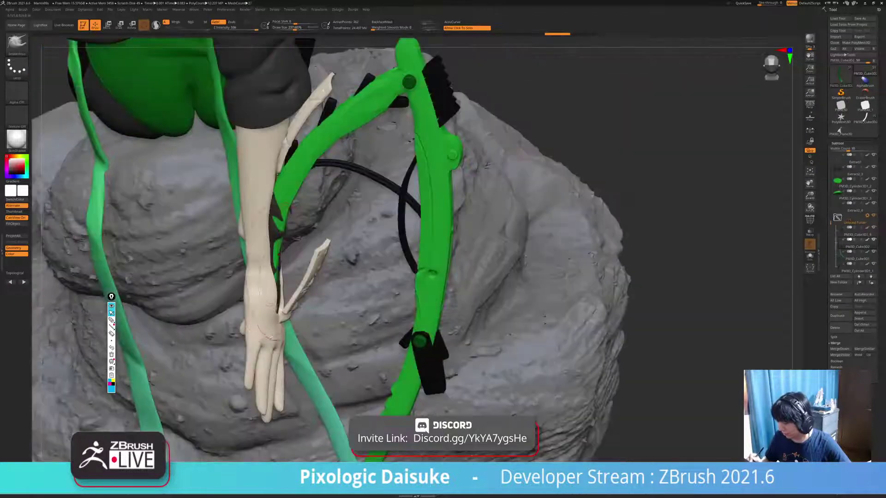
{"action": "mouse_move", "coordinate": [580, 195]}
{"action": "right_mouse_down"}
{"action": "mouse_move", "coordinate": [510, 198]}
{"action": "mouse_move", "coordinate": [562, 193]}
{"action": "right_mouse_up"}
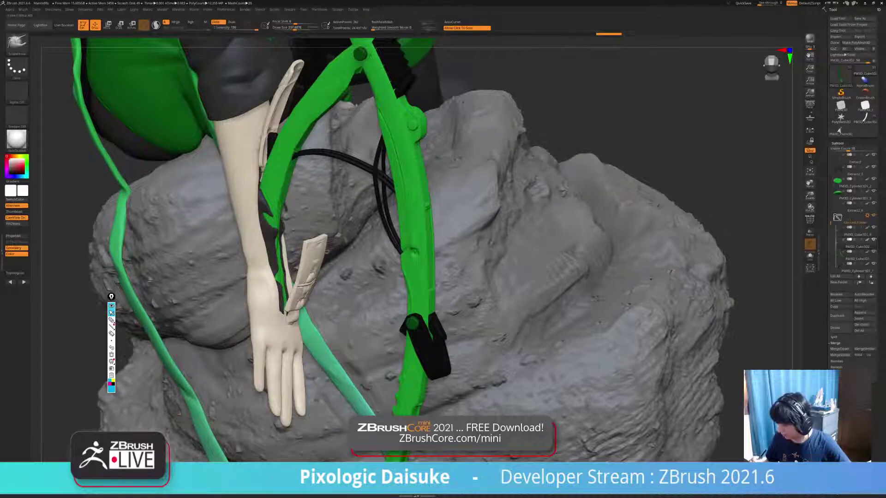
{"action": "right_click_drag", "start_coordinate": [659, 205], "coordinate": [659, 250]}
{"action": "right_click_drag", "start_coordinate": [784, 244], "coordinate": [705, 226]}
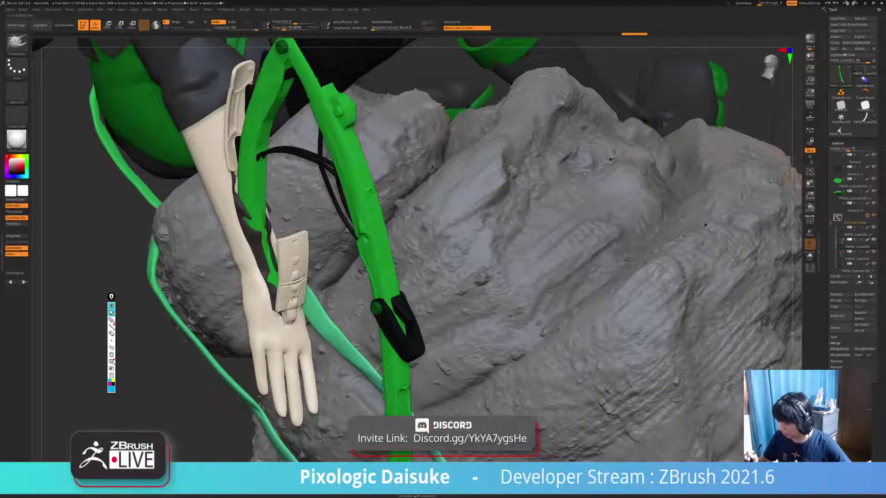
{"action": "right_click_drag", "start_coordinate": [452, 177], "coordinate": [466, 171]}
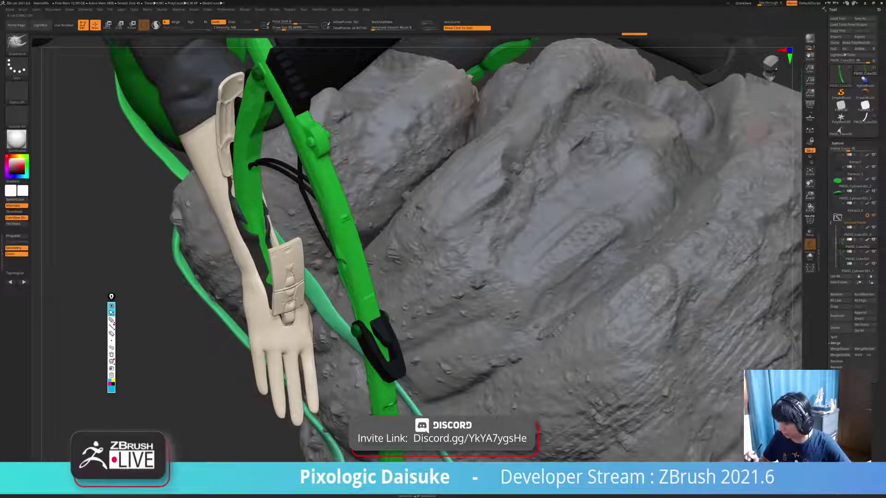
{"action": "right_click_drag", "start_coordinate": [706, 224], "coordinate": [738, 227]}
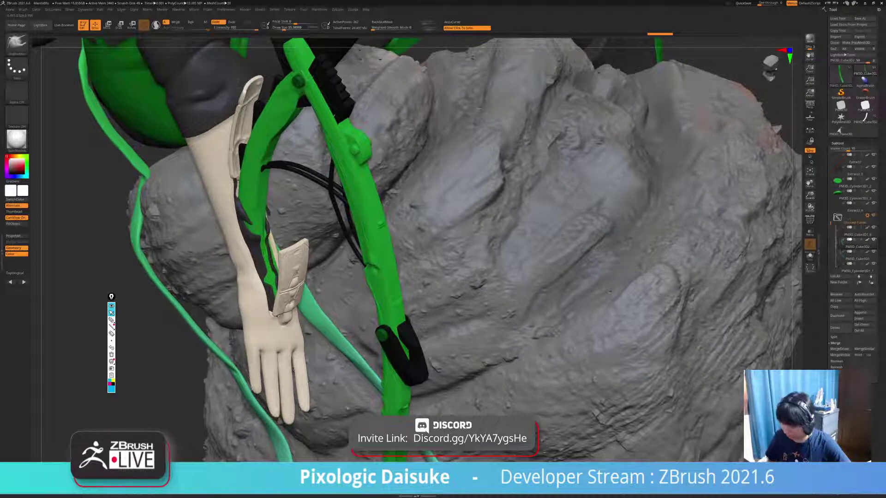
{"action": "key", "text": "ctrl+z"}
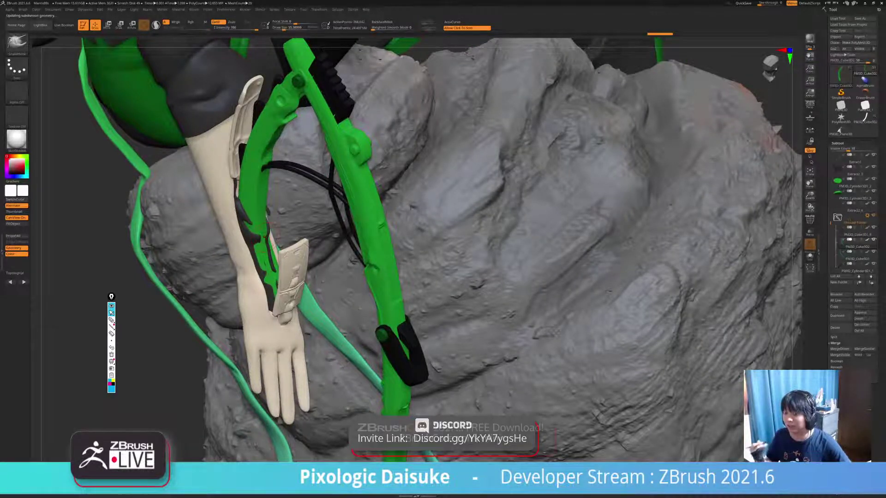
{"action": "mouse_move", "coordinate": [93, 231]}
{"action": "left_mouse_down"}
{"action": "mouse_move", "coordinate": [88, 171]}
{"action": "mouse_move", "coordinate": [106, 190]}
{"action": "mouse_move", "coordinate": [132, 180]}
{"action": "left_mouse_up"}
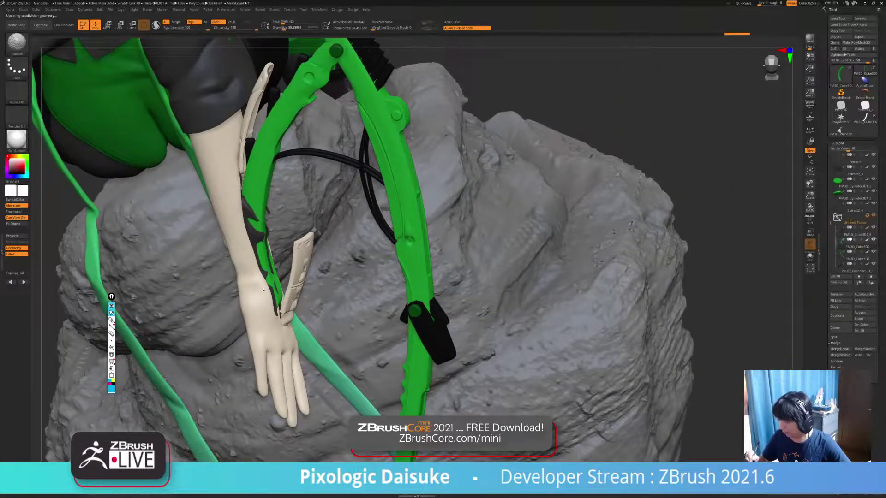
- Resize the brush and nudge the curved limb's lower end deeper into the black sleeve along the forearm
{"action": "left_click", "coordinate": [291, 27]}
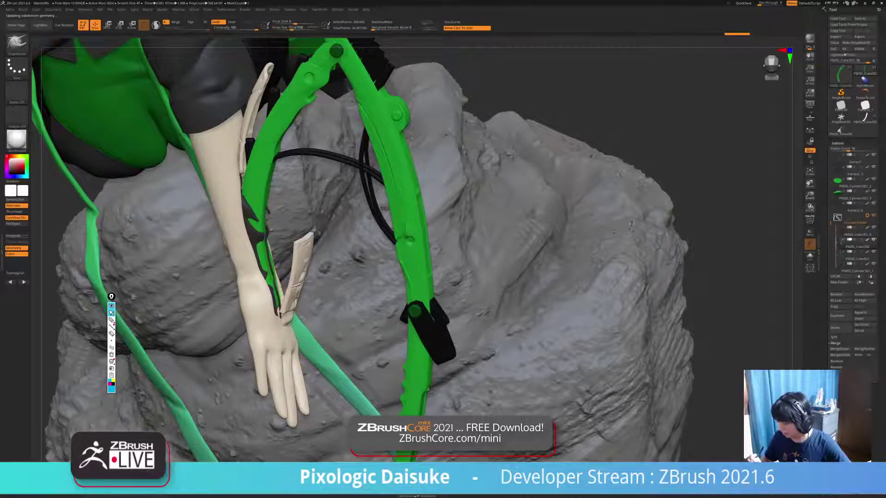
{"action": "right_click_drag", "start_coordinate": [295, 194], "coordinate": [267, 221]}
{"action": "left_click_drag", "start_coordinate": [273, 269], "coordinate": [263, 263]}
{"action": "right_click_drag", "start_coordinate": [300, 249], "coordinate": [262, 277]}
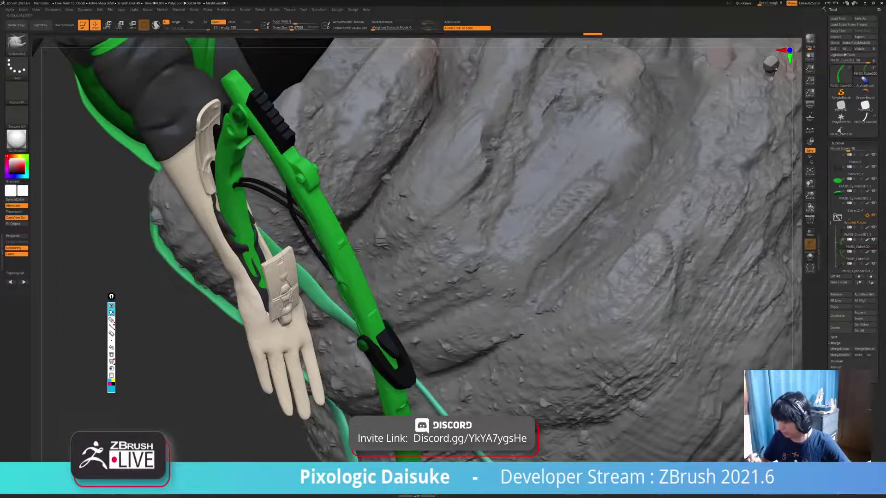
{"action": "left_click_drag", "start_coordinate": [254, 270], "coordinate": [261, 261]}
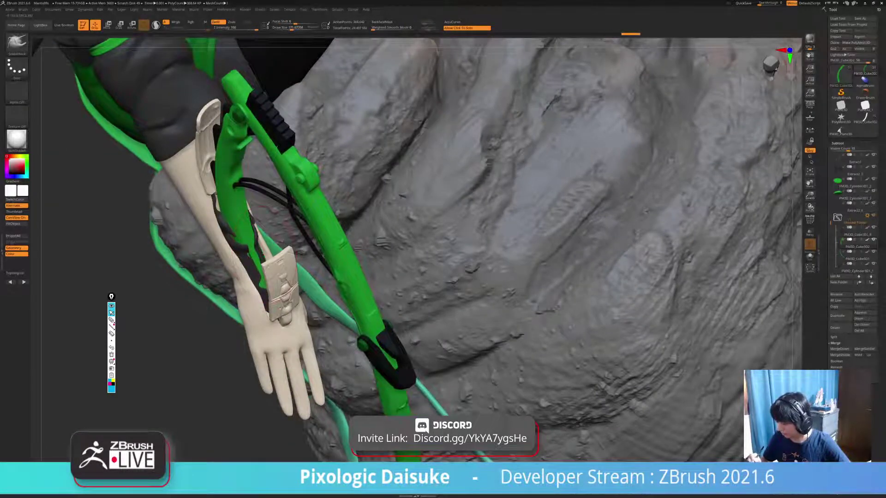
{"action": "right_click_drag", "start_coordinate": [645, 210], "coordinate": [674, 187]}
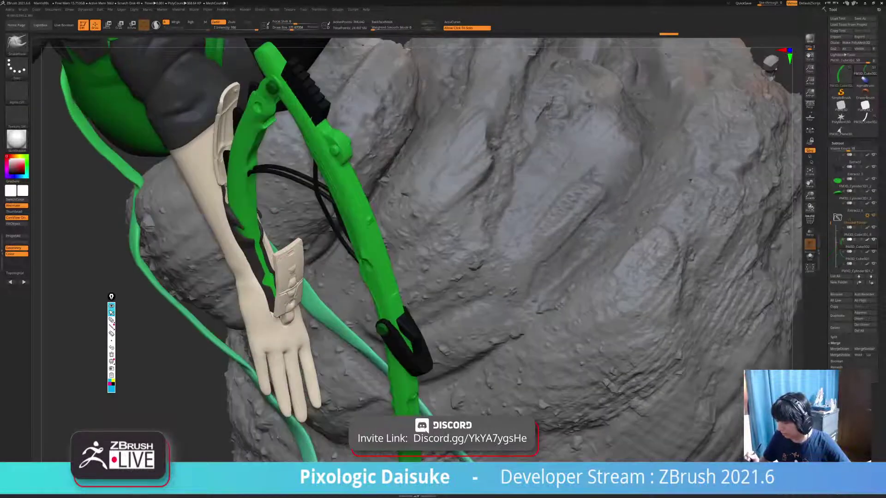
{"action": "right_click_drag", "start_coordinate": [600, 88], "coordinate": [623, 69]}
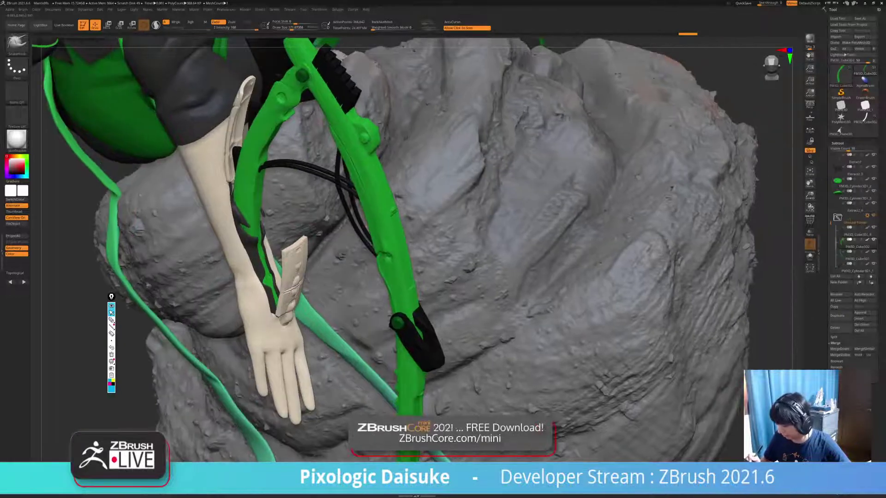
{"action": "key", "text": "shift"}
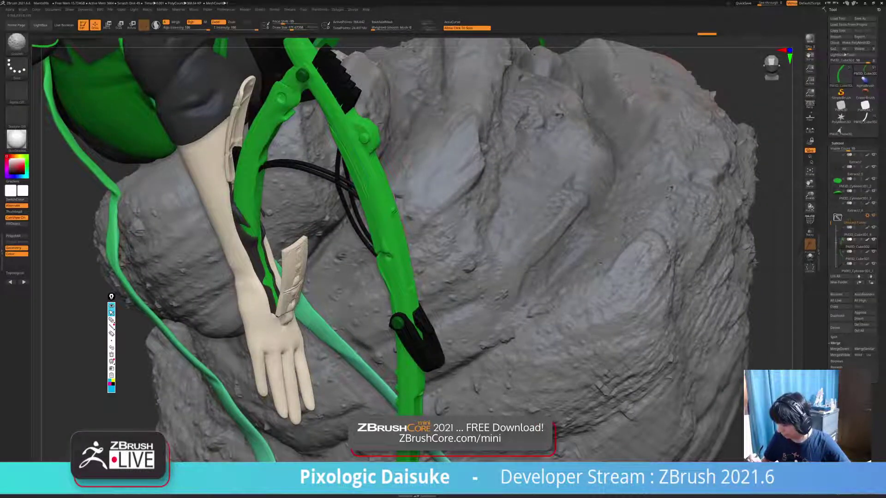
- Examine the weapon, forearm and hand from several angles to check how the curved limb sits
{"action": "mouse_move", "coordinate": [623, 139]}
{"action": "right_mouse_down"}
{"action": "mouse_move", "coordinate": [445, 147]}
{"action": "mouse_move", "coordinate": [457, 164]}
{"action": "mouse_move", "coordinate": [480, 161]}
{"action": "right_mouse_up"}
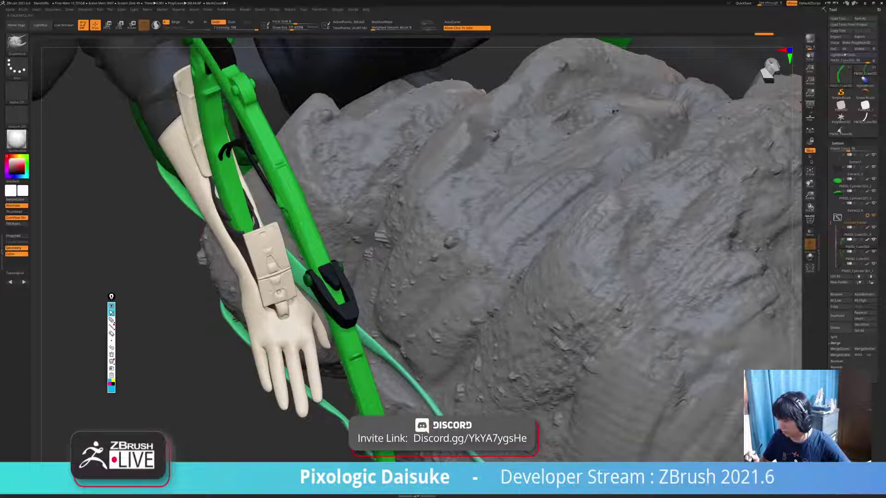
{"action": "right_click_drag", "start_coordinate": [237, 230], "coordinate": [178, 249]}
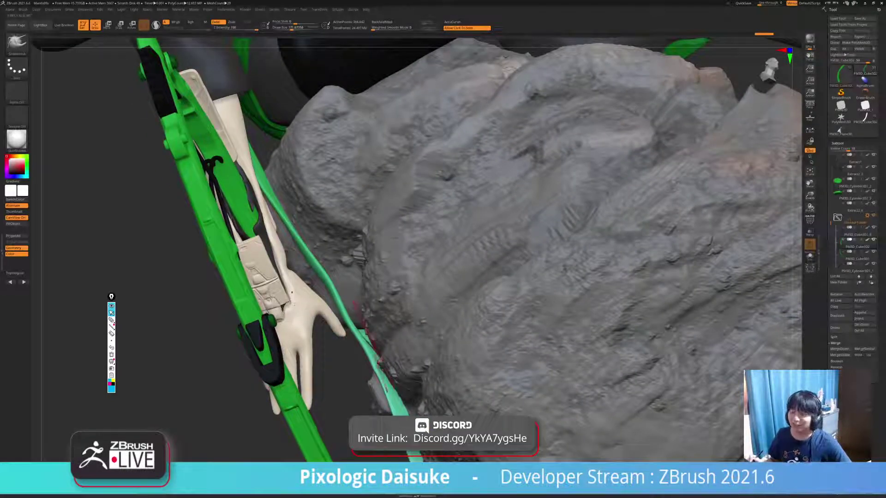
{"action": "right_click_drag", "start_coordinate": [118, 247], "coordinate": [194, 318]}
{"action": "right_click_drag", "start_coordinate": [263, 277], "coordinate": [277, 360]}
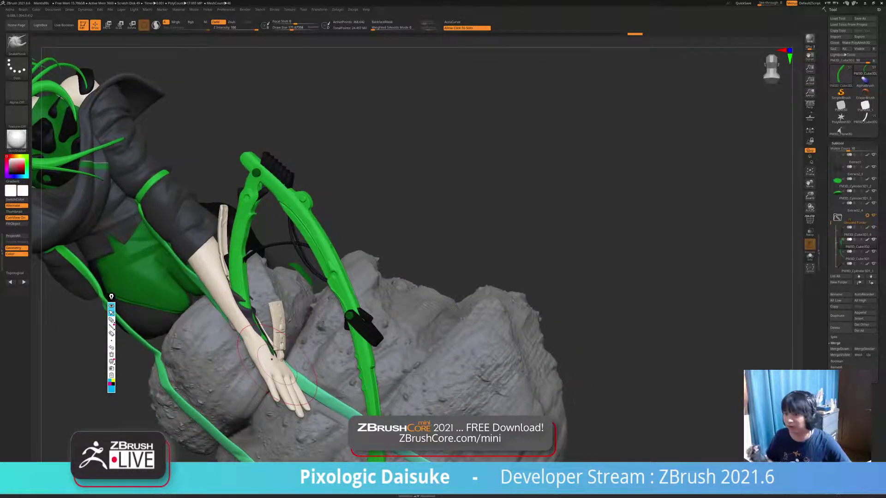
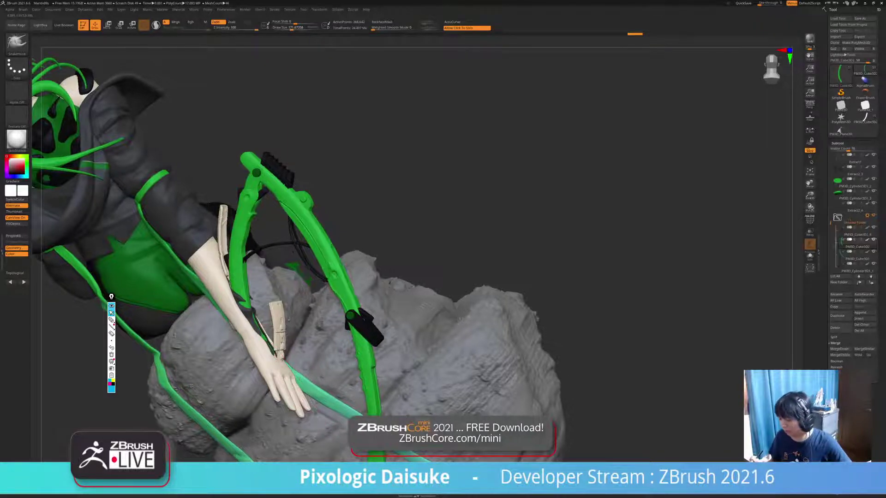
{"action": "left_click_drag", "start_coordinate": [521, 259], "coordinate": [609, 267]}
{"action": "left_click_drag", "start_coordinate": [510, 189], "coordinate": [544, 192]}
{"action": "mouse_move", "coordinate": [461, 193]}
{"action": "left_mouse_down"}
{"action": "mouse_move", "coordinate": [482, 191]}
{"action": "mouse_move", "coordinate": [607, 107]}
{"action": "mouse_move", "coordinate": [660, 92]}
{"action": "mouse_move", "coordinate": [646, 134]}
{"action": "mouse_move", "coordinate": [688, 166]}
{"action": "left_mouse_up"}
- Select the black sleeve at the curved limb's lower end, resize the brush and check the sleeve's fit along the forearm
{"action": "left_click", "coordinate": [269, 289], "text": "alt"}
{"action": "left_click", "coordinate": [280, 28]}
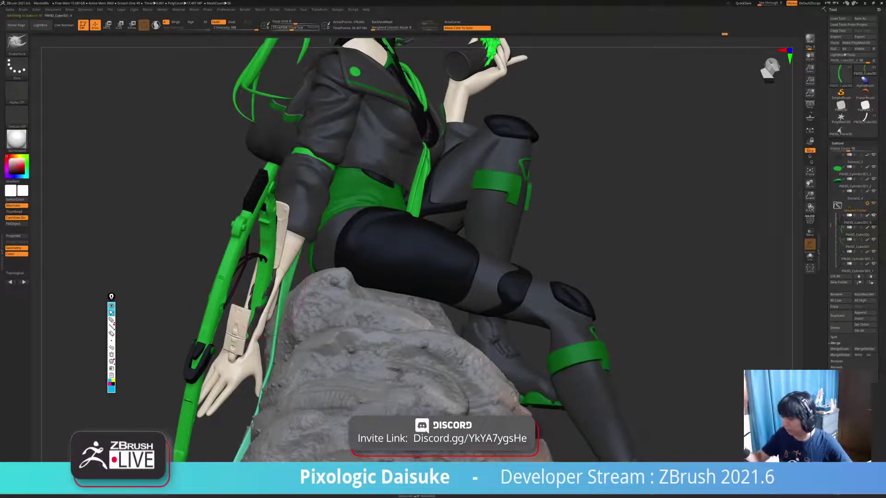
{"action": "mouse_move", "coordinate": [270, 249]}
{"action": "right_mouse_down", "text": "ctrl"}
{"action": "mouse_move", "coordinate": [270, 295]}
{"action": "mouse_move", "coordinate": [290, 290]}
{"action": "mouse_move", "coordinate": [264, 298]}
{"action": "right_mouse_up", "text": "ctrl"}
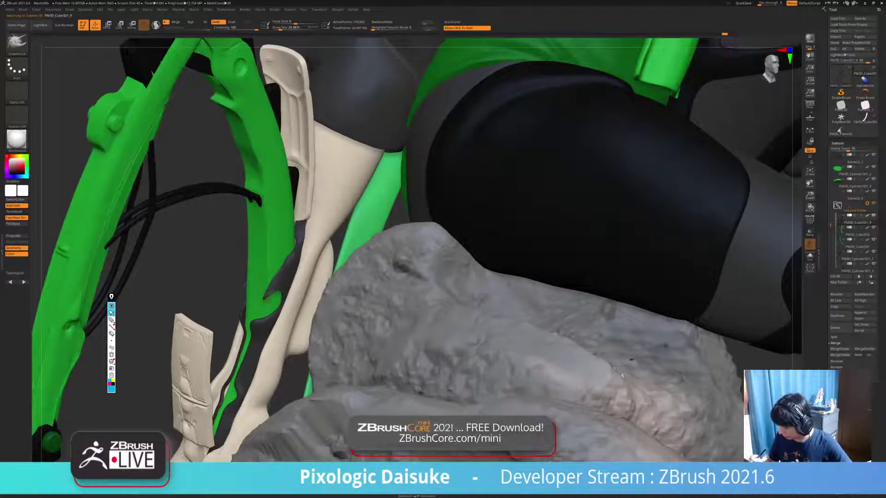
{"action": "mouse_move", "coordinate": [266, 299]}
{"action": "right_mouse_down", "text": "ctrl"}
{"action": "mouse_move", "coordinate": [251, 263]}
{"action": "mouse_move", "coordinate": [344, 334]}
{"action": "mouse_move", "coordinate": [443, 312]}
{"action": "mouse_move", "coordinate": [374, 291]}
{"action": "mouse_move", "coordinate": [382, 334]}
{"action": "mouse_move", "coordinate": [381, 313]}
{"action": "right_mouse_up", "text": "ctrl"}
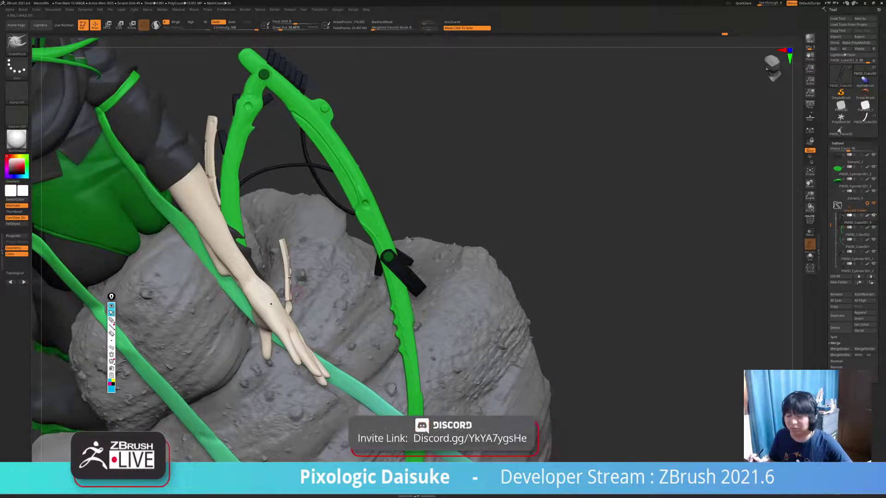
{"action": "right_click_drag", "start_coordinate": [270, 304], "coordinate": [258, 330]}
{"action": "right_click_drag", "start_coordinate": [289, 307], "coordinate": [365, 308]}
{"action": "left_click", "coordinate": [286, 28]}
{"action": "mouse_move", "coordinate": [323, 286]}
{"action": "right_mouse_down", "text": "ctrl"}
{"action": "mouse_move", "coordinate": [330, 313]}
{"action": "mouse_move", "coordinate": [315, 397]}
{"action": "mouse_move", "coordinate": [295, 446]}
{"action": "right_mouse_up", "text": "ctrl"}
- Select the green curved limb and check its alignment with the forearm from above and from the side
{"action": "left_click", "coordinate": [238, 206], "text": "alt"}
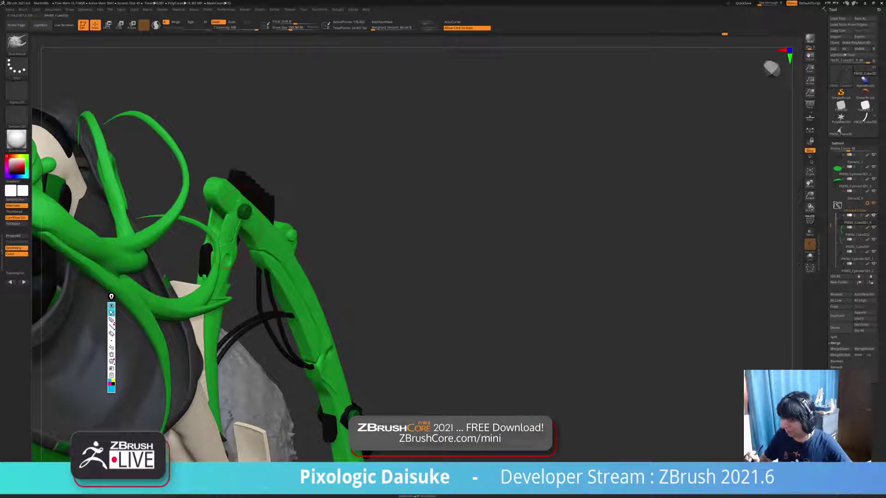
{"action": "mouse_move", "coordinate": [238, 205]}
{"action": "right_mouse_down"}
{"action": "mouse_move", "coordinate": [236, 213]}
{"action": "mouse_move", "coordinate": [233, 194]}
{"action": "mouse_move", "coordinate": [230, 213]}
{"action": "right_mouse_up"}
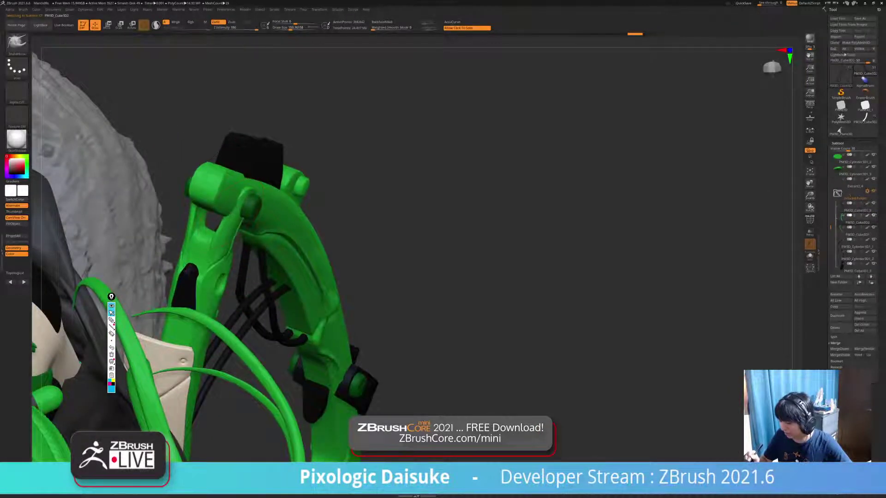
{"action": "mouse_move", "coordinate": [323, 231]}
{"action": "right_mouse_down"}
{"action": "mouse_move", "coordinate": [489, 259]}
{"action": "mouse_move", "coordinate": [563, 281]}
{"action": "mouse_move", "coordinate": [337, 309]}
{"action": "right_mouse_up"}
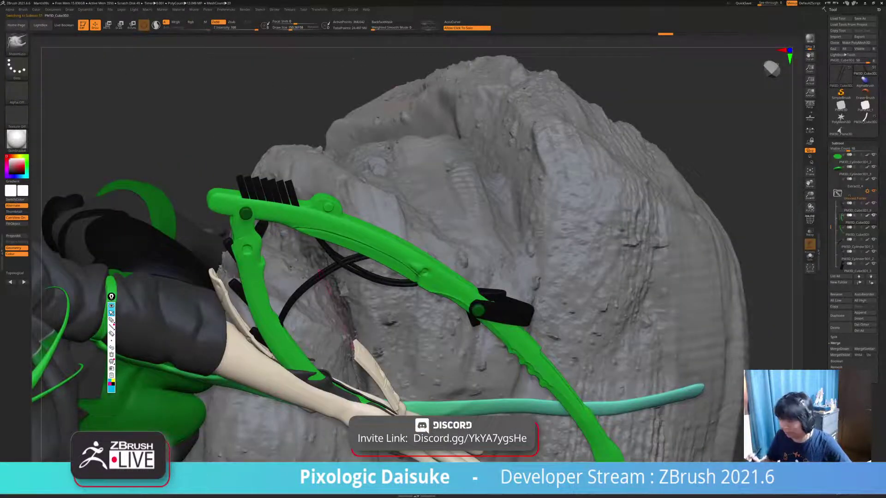
{"action": "right_click_drag", "start_coordinate": [396, 142], "coordinate": [364, 95], "text": "alt"}
{"action": "right_click_drag", "start_coordinate": [466, 314], "coordinate": [452, 233]}
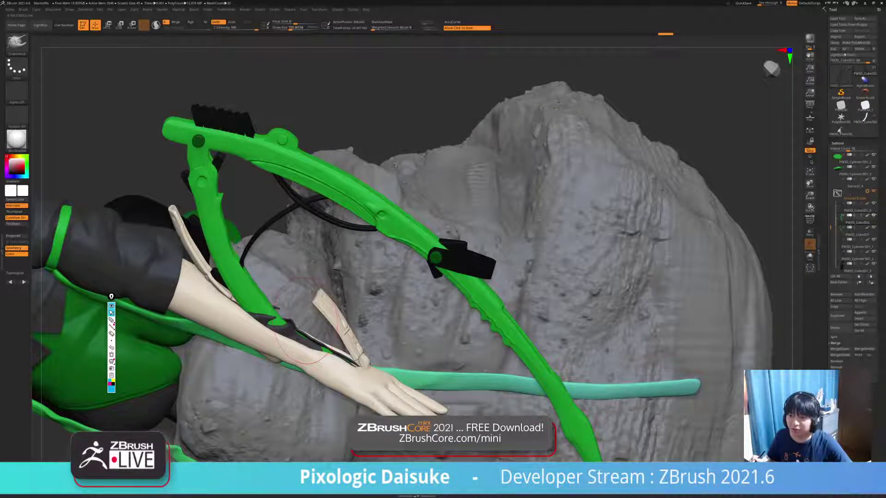
{"action": "mouse_move", "coordinate": [323, 328]}
{"action": "right_mouse_down", "text": "alt"}
{"action": "mouse_move", "coordinate": [288, 295]}
{"action": "mouse_move", "coordinate": [249, 272]}
{"action": "mouse_move", "coordinate": [263, 288]}
{"action": "mouse_move", "coordinate": [252, 279]}
{"action": "right_mouse_up", "text": "alt"}
- Select the black sleeve on the curved limb's lower end and isolate it
{"action": "left_click", "coordinate": [235, 286], "text": "alt"}
{"action": "left_click", "coordinate": [809, 256]}
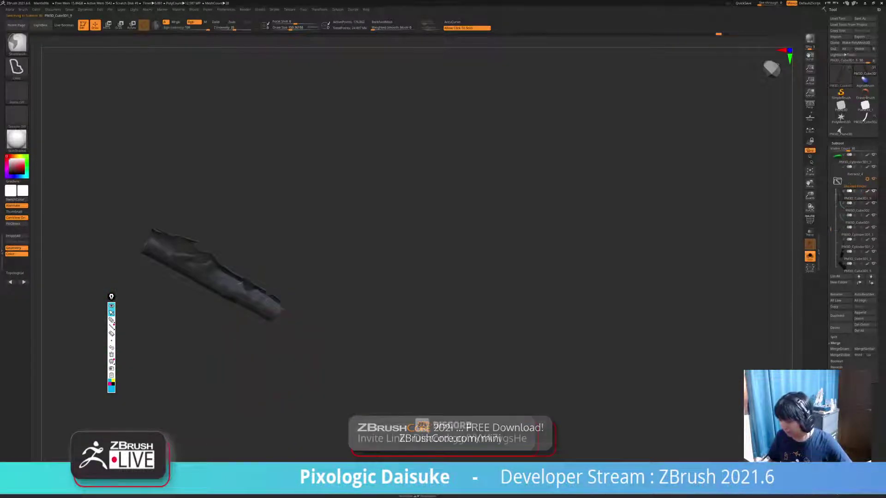
{"action": "mouse_move", "coordinate": [286, 323]}
{"action": "right_mouse_down", "text": "ctrl"}
{"action": "mouse_move", "coordinate": [251, 329]}
{"action": "mouse_move", "coordinate": [348, 337]}
{"action": "right_mouse_up", "text": "ctrl"}
- Examine the isolated sleeve's polygroups with PolyFrame, and its irregular edges from the inner and outer sides
{"action": "key", "text": "shift+f"}
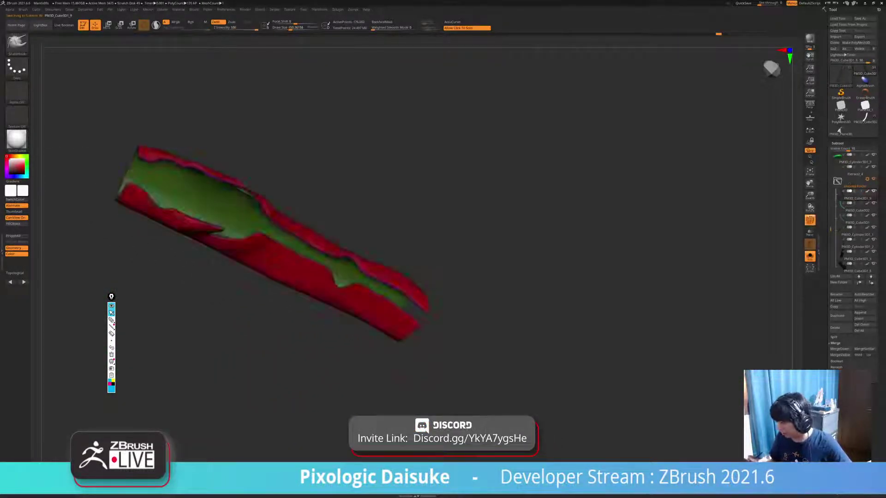
{"action": "right_click_drag", "start_coordinate": [252, 276], "coordinate": [240, 249]}
{"action": "right_click_drag", "start_coordinate": [443, 277], "coordinate": [458, 325]}
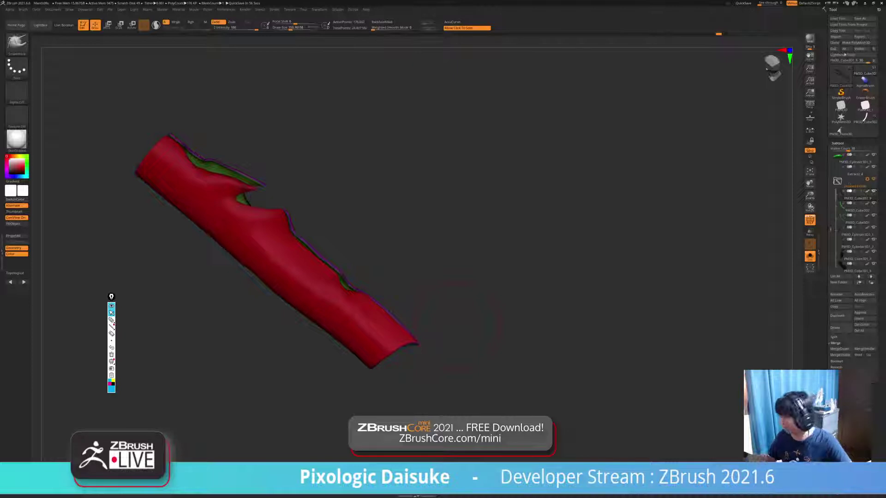
{"action": "key", "text": "shift+f"}
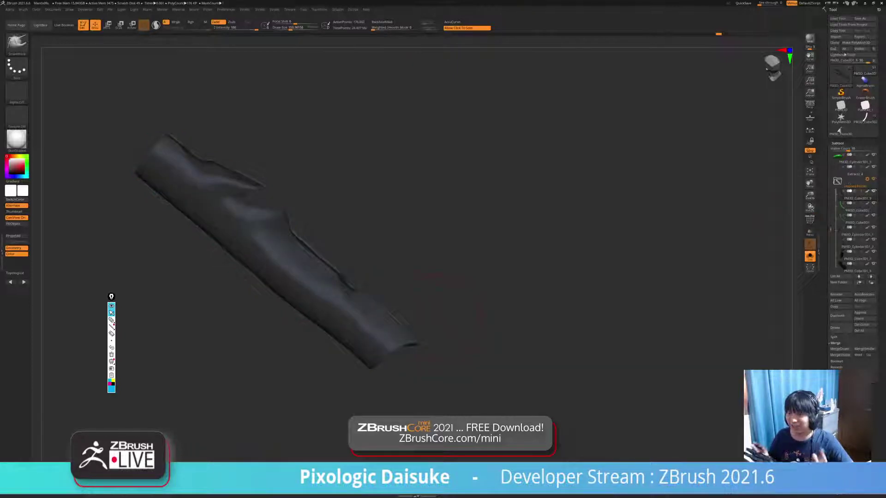
{"action": "left_click_drag", "start_coordinate": [438, 317], "coordinate": [406, 323]}
{"action": "mouse_move", "coordinate": [286, 174]}
{"action": "right_mouse_down", "text": "ctrl"}
{"action": "mouse_move", "coordinate": [296, 212]}
{"action": "mouse_move", "coordinate": [289, 174]}
{"action": "right_mouse_up", "text": "ctrl"}
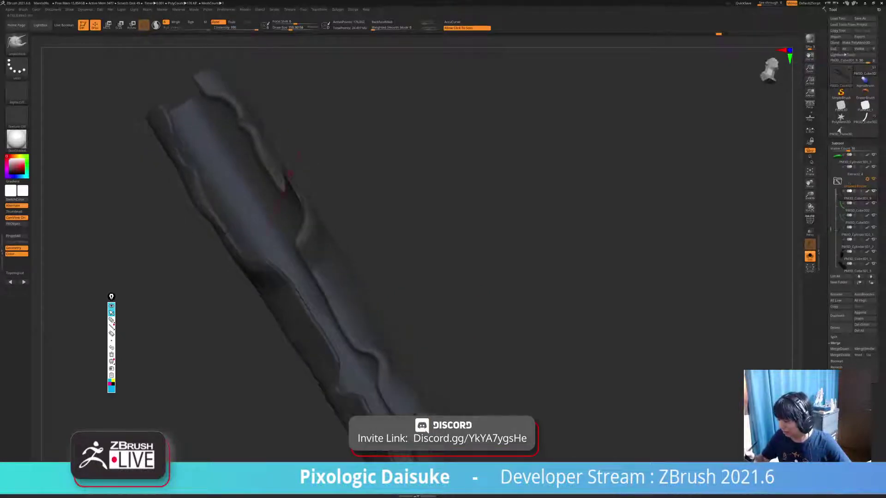
{"action": "left_click_drag", "start_coordinate": [530, 162], "coordinate": [592, 192]}
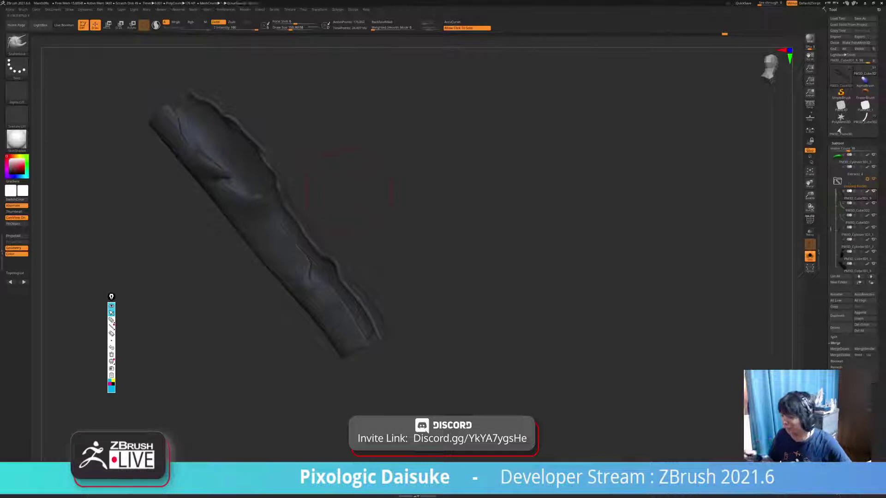
- Refine and smooth the black sleeve's edges around the upper notch with a smaller brush, with PolyFrame shown
{"action": "left_click_drag", "start_coordinate": [385, 197], "coordinate": [424, 171]}
{"action": "left_click_drag", "start_coordinate": [290, 28], "coordinate": [280, 28]}
{"action": "mouse_move", "coordinate": [245, 170]}
{"action": "right_mouse_down", "text": "ctrl"}
{"action": "mouse_move", "coordinate": [258, 217]}
{"action": "mouse_move", "coordinate": [272, 228]}
{"action": "right_mouse_up", "text": "ctrl"}
{"action": "key", "text": "shift+f"}
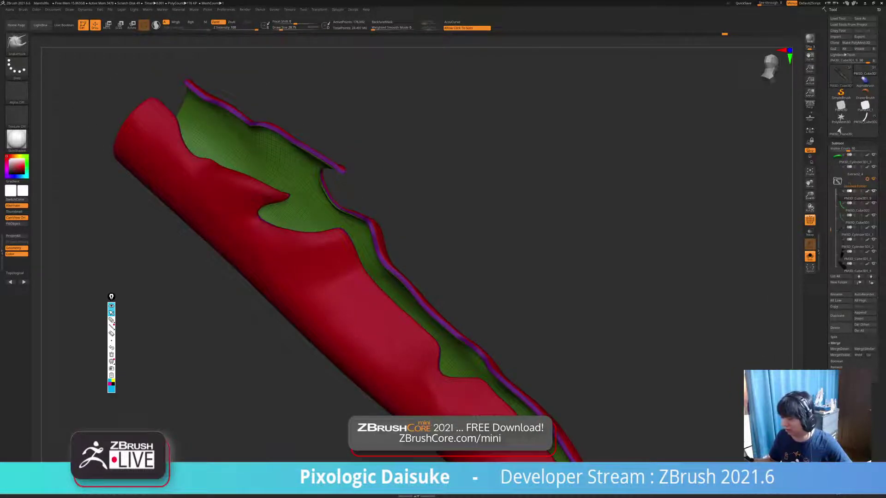
{"action": "right_click_drag", "start_coordinate": [221, 104], "coordinate": [209, 162]}
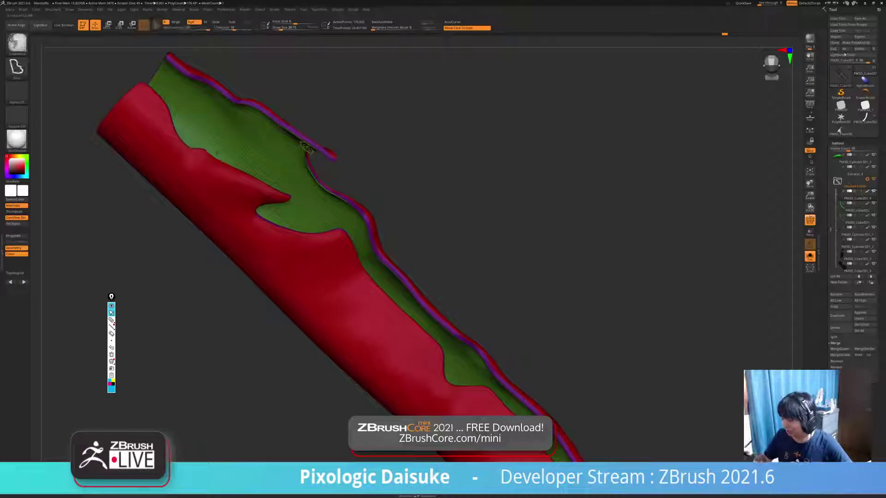
{"action": "left_click", "coordinate": [290, 28]}
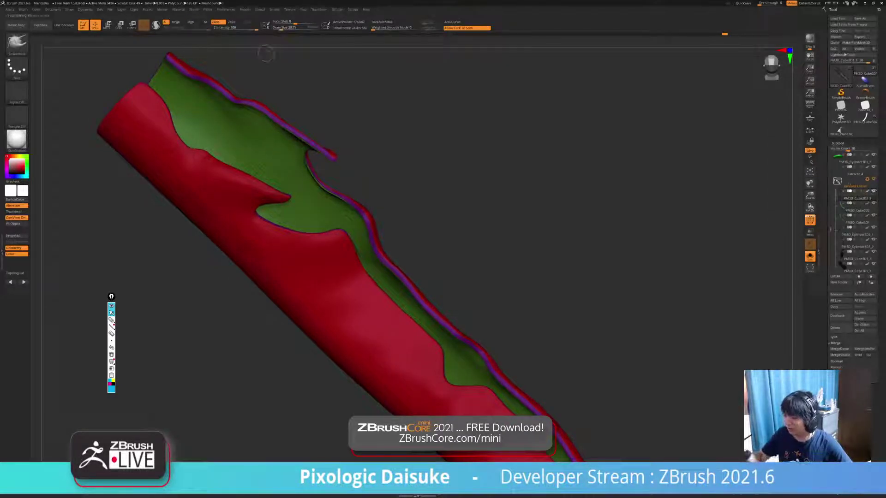
{"action": "left_click_drag", "start_coordinate": [281, 28], "coordinate": [285, 28]}
{"action": "right_click_drag", "start_coordinate": [216, 156], "coordinate": [222, 168]}
{"action": "key", "text": "shift"}
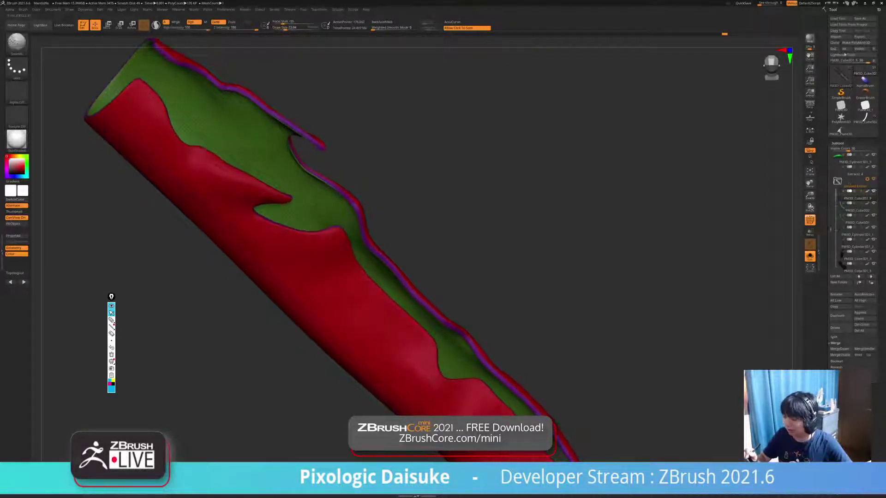
- Examine the sleeve's upper opening from several sides, hide PolyFrame and compare the sleeve with the forearm in the full model
{"action": "mouse_move", "coordinate": [323, 156]}
{"action": "right_mouse_down"}
{"action": "mouse_move", "coordinate": [317, 184]}
{"action": "mouse_move", "coordinate": [323, 157]}
{"action": "mouse_move", "coordinate": [373, 310]}
{"action": "mouse_move", "coordinate": [348, 363]}
{"action": "right_mouse_up"}
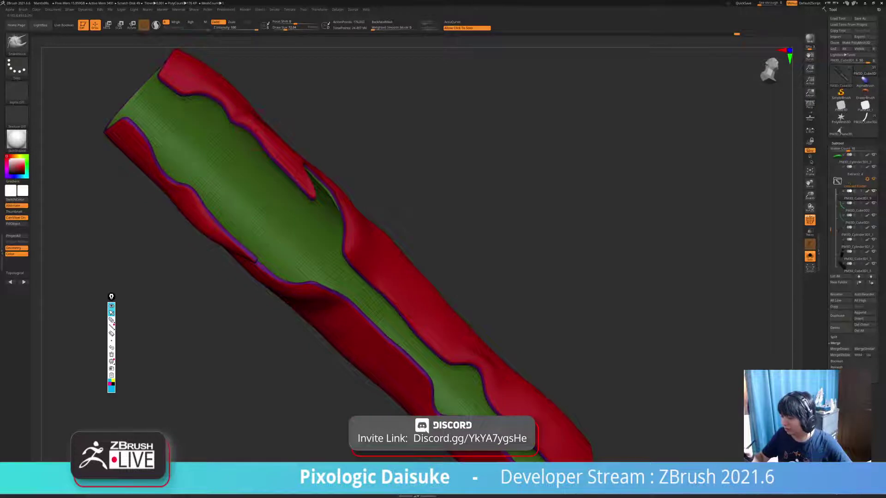
{"action": "mouse_move", "coordinate": [639, 236]}
{"action": "left_mouse_down"}
{"action": "mouse_move", "coordinate": [652, 244]}
{"action": "mouse_move", "coordinate": [669, 228]}
{"action": "mouse_move", "coordinate": [620, 274]}
{"action": "left_mouse_up"}
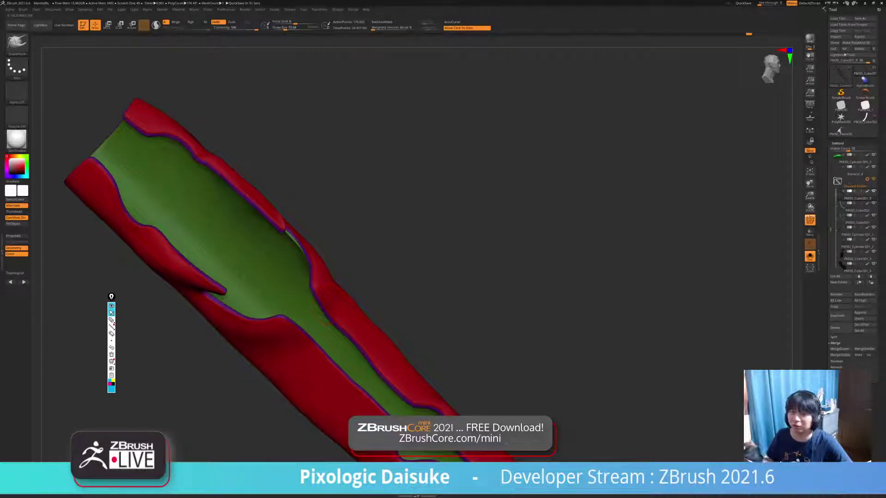
{"action": "mouse_move", "coordinate": [331, 306]}
{"action": "right_mouse_down"}
{"action": "mouse_move", "coordinate": [366, 254]}
{"action": "mouse_move", "coordinate": [344, 290]}
{"action": "mouse_move", "coordinate": [357, 291]}
{"action": "mouse_move", "coordinate": [323, 230]}
{"action": "mouse_move", "coordinate": [208, 184]}
{"action": "mouse_move", "coordinate": [231, 203]}
{"action": "right_mouse_up"}
{"action": "key", "text": "shift+f"}
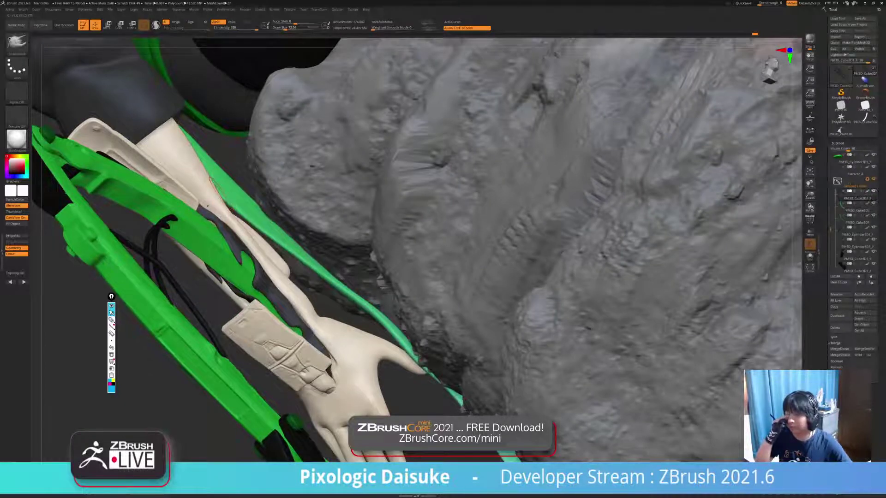
{"action": "mouse_move", "coordinate": [207, 205]}
{"action": "right_mouse_down"}
{"action": "mouse_move", "coordinate": [487, 276]}
{"action": "mouse_move", "coordinate": [530, 268]}
{"action": "mouse_move", "coordinate": [605, 231]}
{"action": "mouse_move", "coordinate": [669, 180]}
{"action": "mouse_move", "coordinate": [688, 146]}
{"action": "right_mouse_up"}
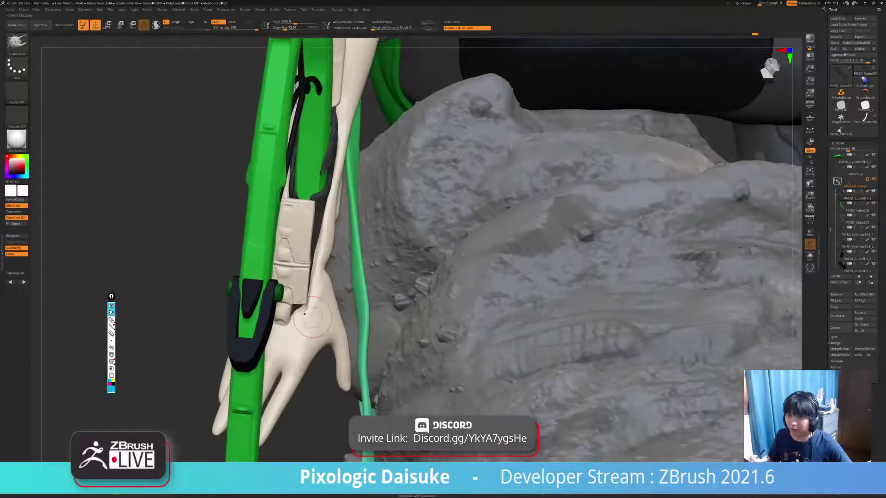
{"action": "right_click_drag", "start_coordinate": [310, 318], "coordinate": [313, 339], "text": "alt"}
{"action": "left_click", "coordinate": [312, 319]}
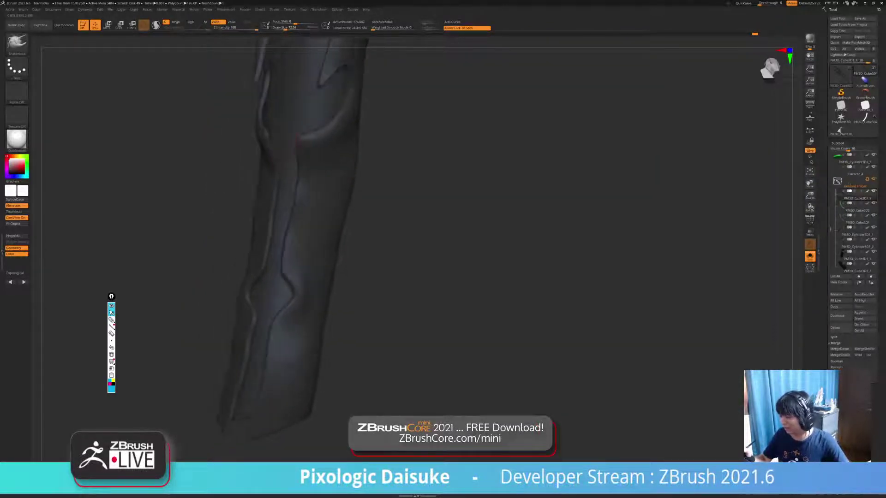
- Reshape and smooth the edges of the isolated sleeve's central gap around its lower notch, adjusting the brush size
{"action": "right_click_drag", "start_coordinate": [297, 141], "coordinate": [306, 137]}
{"action": "left_click_drag", "start_coordinate": [285, 28], "coordinate": [281, 28]}
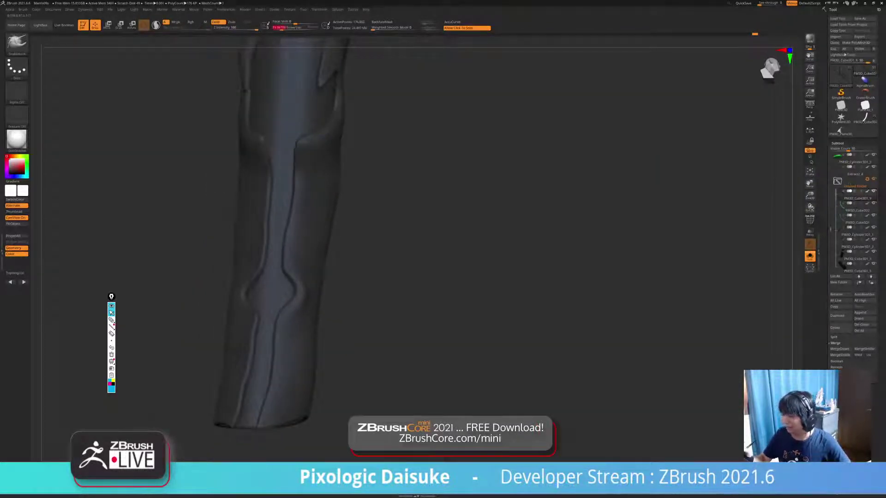
{"action": "mouse_move", "coordinate": [300, 141]}
{"action": "right_mouse_down"}
{"action": "mouse_move", "coordinate": [313, 138]}
{"action": "mouse_move", "coordinate": [281, 169]}
{"action": "mouse_move", "coordinate": [273, 159]}
{"action": "mouse_move", "coordinate": [260, 169]}
{"action": "right_mouse_up"}
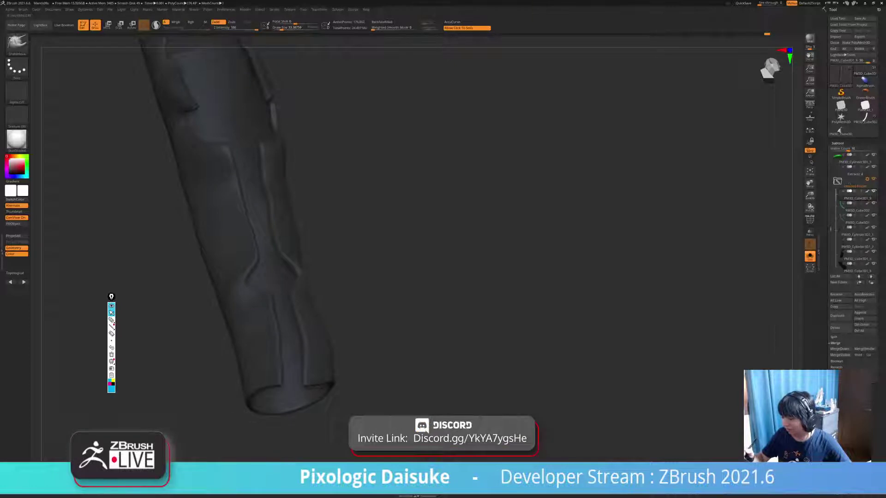
{"action": "key", "text": "shift"}
{"action": "mouse_move", "coordinate": [277, 194]}
{"action": "right_mouse_down"}
{"action": "mouse_move", "coordinate": [263, 184]}
{"action": "mouse_move", "coordinate": [263, 152]}
{"action": "mouse_move", "coordinate": [300, 159]}
{"action": "mouse_move", "coordinate": [286, 161]}
{"action": "right_mouse_up"}
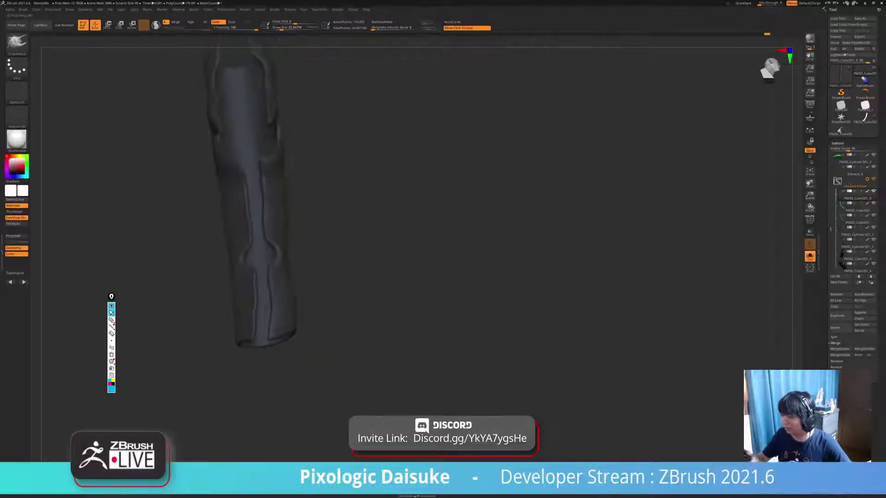
{"action": "left_click_drag", "start_coordinate": [281, 28], "coordinate": [284, 29]}
{"action": "mouse_move", "coordinate": [300, 184]}
{"action": "right_mouse_down"}
{"action": "mouse_move", "coordinate": [263, 171]}
{"action": "mouse_move", "coordinate": [249, 152]}
{"action": "mouse_move", "coordinate": [239, 178]}
{"action": "mouse_move", "coordinate": [243, 165]}
{"action": "right_mouse_up"}
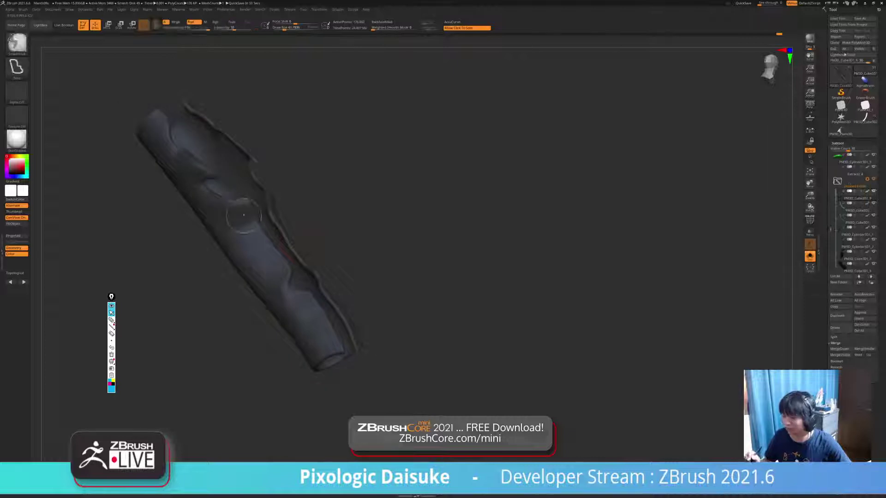
- Refine the hooked notch on the sleeve's upper edge and check it briefly against the green limb and forearm
{"action": "right_click_drag", "start_coordinate": [252, 195], "coordinate": [207, 206]}
{"action": "mouse_move", "coordinate": [415, 203]}
{"action": "right_mouse_down"}
{"action": "mouse_move", "coordinate": [318, 197]}
{"action": "mouse_move", "coordinate": [241, 220]}
{"action": "right_mouse_up"}
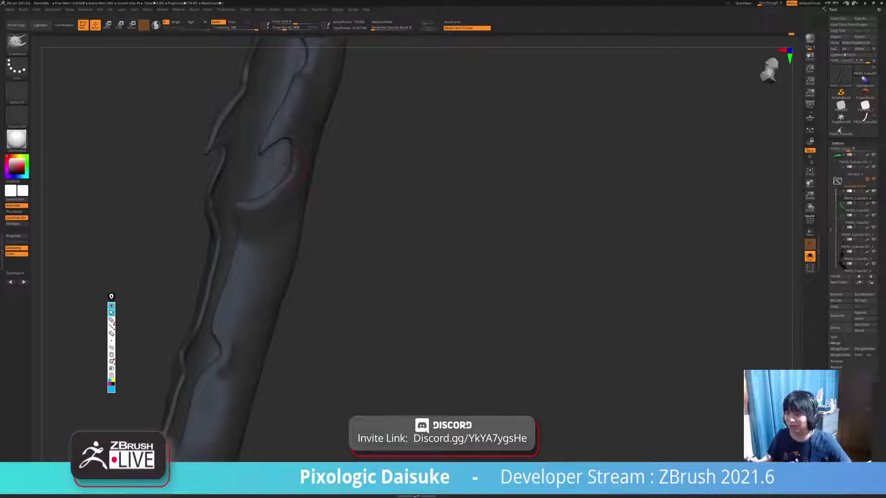
{"action": "right_click_drag", "start_coordinate": [296, 172], "coordinate": [360, 203]}
{"action": "mouse_move", "coordinate": [303, 245]}
{"action": "right_mouse_down"}
{"action": "mouse_move", "coordinate": [332, 278]}
{"action": "mouse_move", "coordinate": [288, 263]}
{"action": "mouse_move", "coordinate": [264, 215]}
{"action": "mouse_move", "coordinate": [245, 219]}
{"action": "mouse_move", "coordinate": [277, 217]}
{"action": "mouse_move", "coordinate": [228, 208]}
{"action": "mouse_move", "coordinate": [263, 226]}
{"action": "mouse_move", "coordinate": [280, 208]}
{"action": "mouse_move", "coordinate": [273, 182]}
{"action": "mouse_move", "coordinate": [263, 193]}
{"action": "mouse_move", "coordinate": [273, 175]}
{"action": "mouse_move", "coordinate": [271, 189]}
{"action": "mouse_move", "coordinate": [286, 199]}
{"action": "mouse_move", "coordinate": [276, 165]}
{"action": "right_mouse_up"}
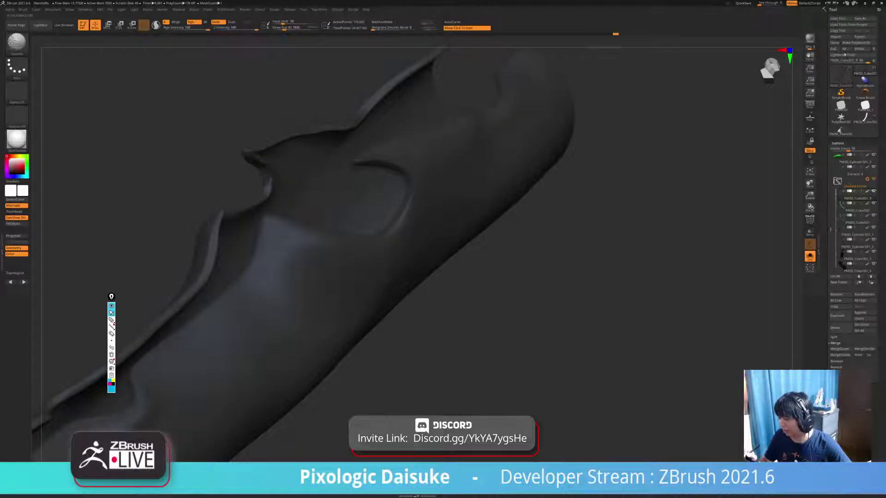
{"action": "right_click_drag", "start_coordinate": [295, 221], "coordinate": [351, 217]}
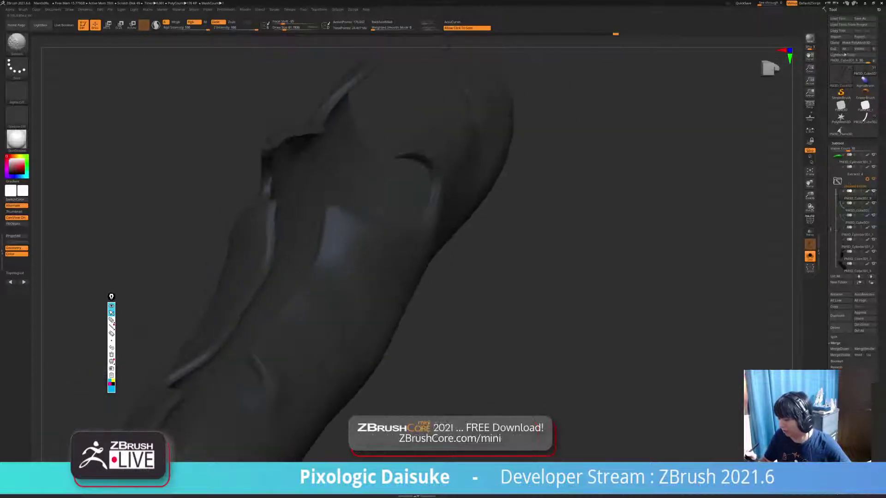
{"action": "right_click_drag", "start_coordinate": [269, 210], "coordinate": [336, 201]}
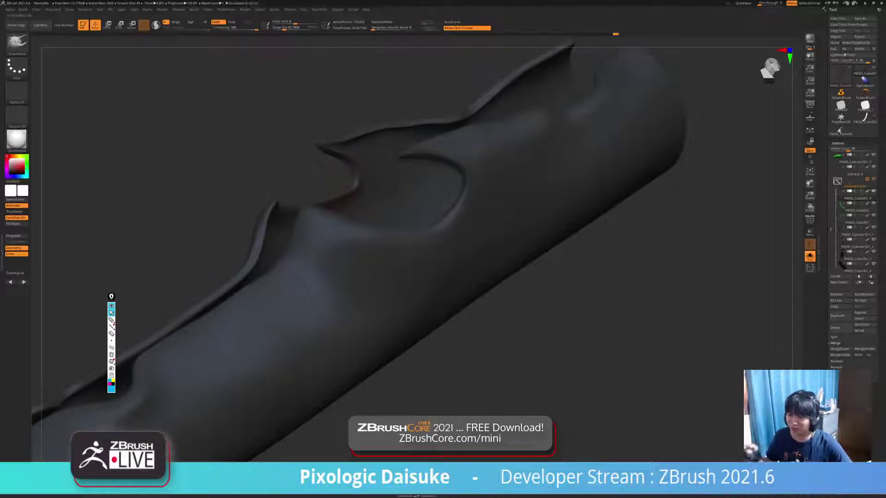
{"action": "right_click_drag", "start_coordinate": [337, 202], "coordinate": [378, 226]}
{"action": "left_click", "coordinate": [348, 182]}
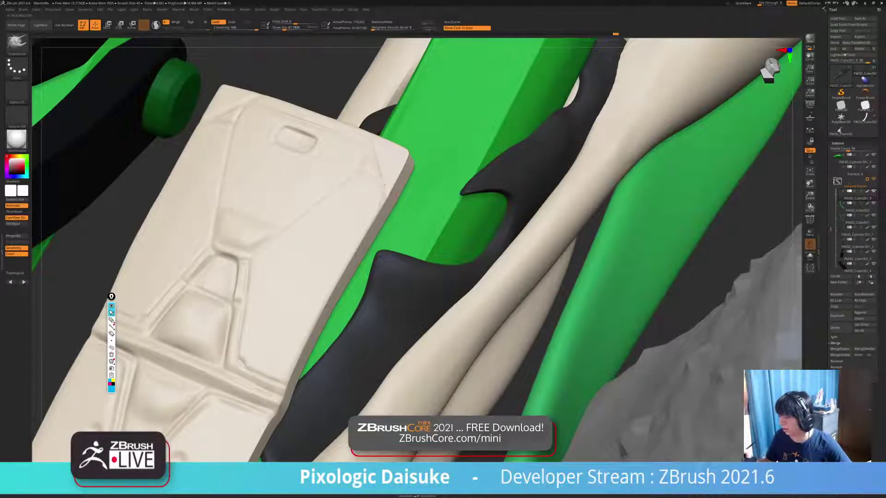
{"action": "left_click", "coordinate": [810, 256]}
- Smooth the isolated sleeve's notched edges and the surface beside the upper opening
{"action": "mouse_move", "coordinate": [389, 196]}
{"action": "right_mouse_down"}
{"action": "mouse_move", "coordinate": [378, 177]}
{"action": "mouse_move", "coordinate": [348, 179]}
{"action": "mouse_move", "coordinate": [397, 194]}
{"action": "mouse_move", "coordinate": [482, 184]}
{"action": "mouse_move", "coordinate": [379, 220]}
{"action": "right_mouse_up"}
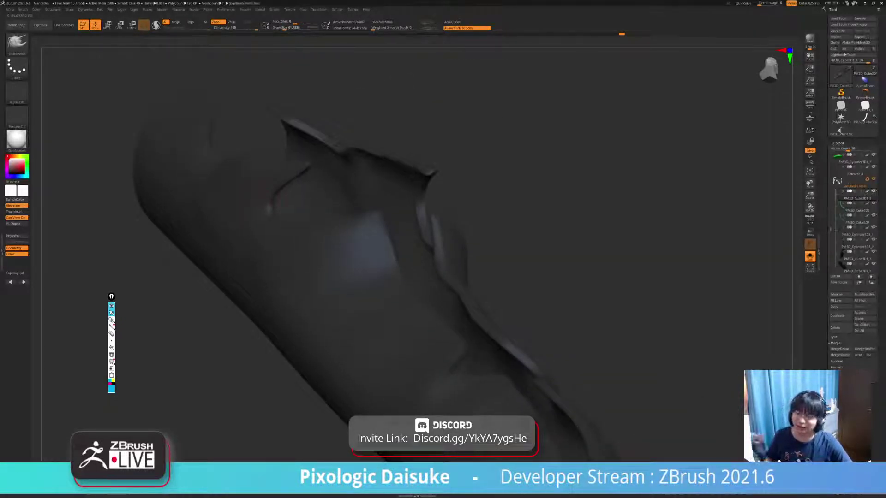
{"action": "right_click_drag", "start_coordinate": [380, 220], "coordinate": [340, 263]}
{"action": "mouse_move", "coordinate": [258, 235]}
{"action": "right_mouse_down"}
{"action": "mouse_move", "coordinate": [283, 184]}
{"action": "mouse_move", "coordinate": [288, 208]}
{"action": "right_mouse_up"}
{"action": "mouse_move", "coordinate": [289, 208]}
{"action": "right_mouse_down"}
{"action": "mouse_move", "coordinate": [277, 226]}
{"action": "mouse_move", "coordinate": [314, 258]}
{"action": "mouse_move", "coordinate": [359, 240]}
{"action": "mouse_move", "coordinate": [323, 203]}
{"action": "mouse_move", "coordinate": [337, 249]}
{"action": "mouse_move", "coordinate": [318, 199]}
{"action": "mouse_move", "coordinate": [381, 147]}
{"action": "mouse_move", "coordinate": [396, 153]}
{"action": "mouse_move", "coordinate": [365, 162]}
{"action": "right_mouse_up"}
{"action": "key", "text": "shift"}
{"action": "key", "text": "shift"}
{"action": "key", "text": "shift"}
{"action": "key", "text": "ctrl"}
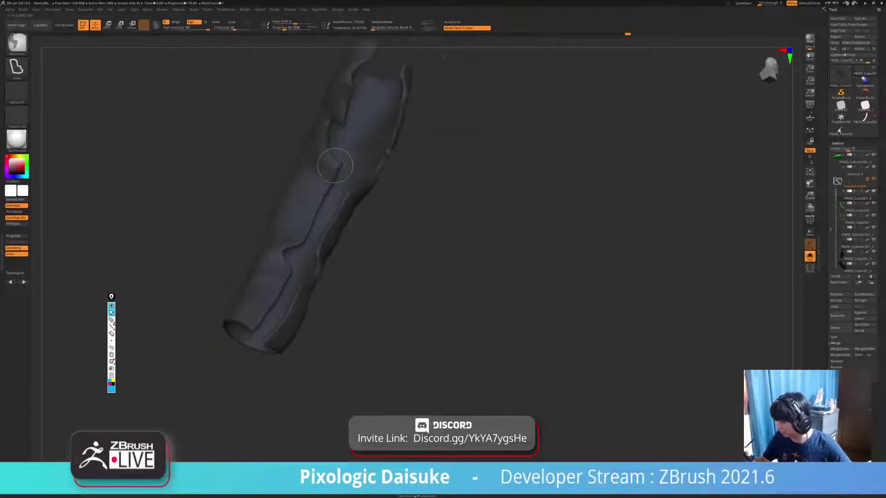
{"action": "key", "text": "shift"}
- Show the whole model and check the sleeve's fit between the green limb, forearm and hand from several angles
{"action": "left_click", "coordinate": [480, 249]}
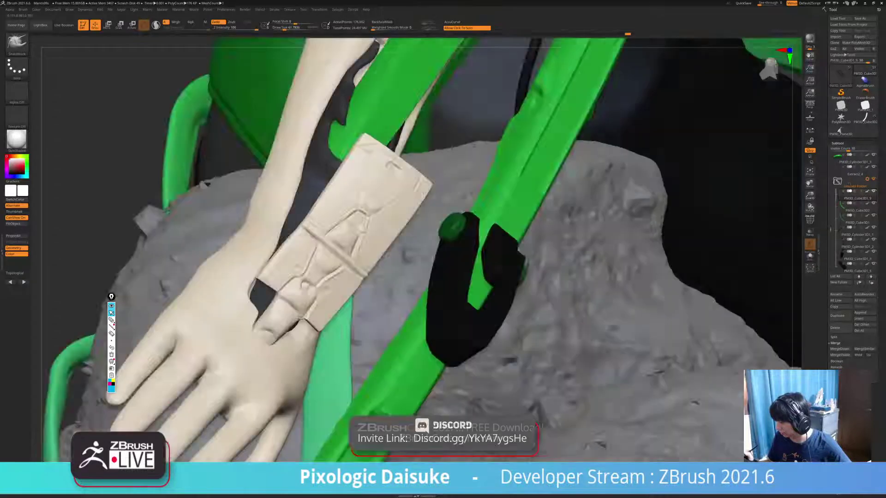
{"action": "mouse_move", "coordinate": [479, 249]}
{"action": "right_mouse_down"}
{"action": "mouse_move", "coordinate": [414, 251]}
{"action": "mouse_move", "coordinate": [414, 231]}
{"action": "mouse_move", "coordinate": [389, 252]}
{"action": "right_mouse_up"}
{"action": "key", "text": "ctrl"}
{"action": "key", "text": "ctrl"}
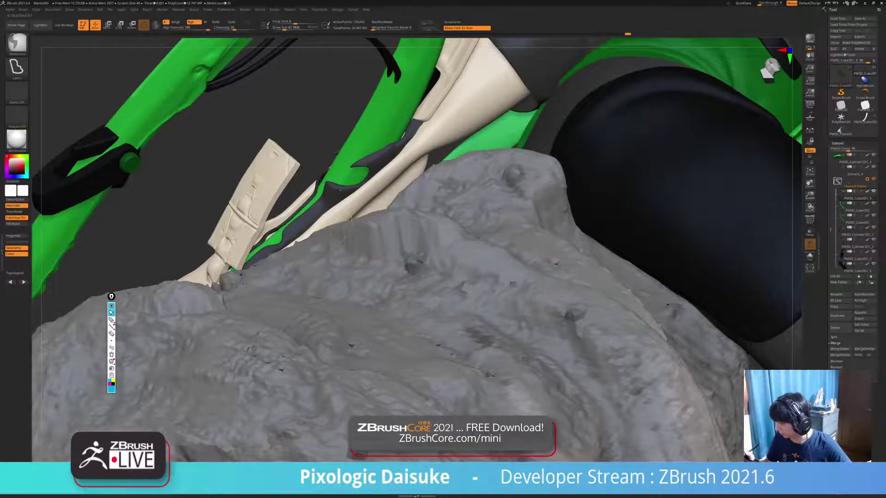
{"action": "mouse_move", "coordinate": [340, 191]}
{"action": "right_mouse_down", "text": "ctrl"}
{"action": "mouse_move", "coordinate": [340, 172]}
{"action": "mouse_move", "coordinate": [309, 228]}
{"action": "mouse_move", "coordinate": [319, 247]}
{"action": "mouse_move", "coordinate": [346, 254]}
{"action": "right_mouse_up", "text": "ctrl"}
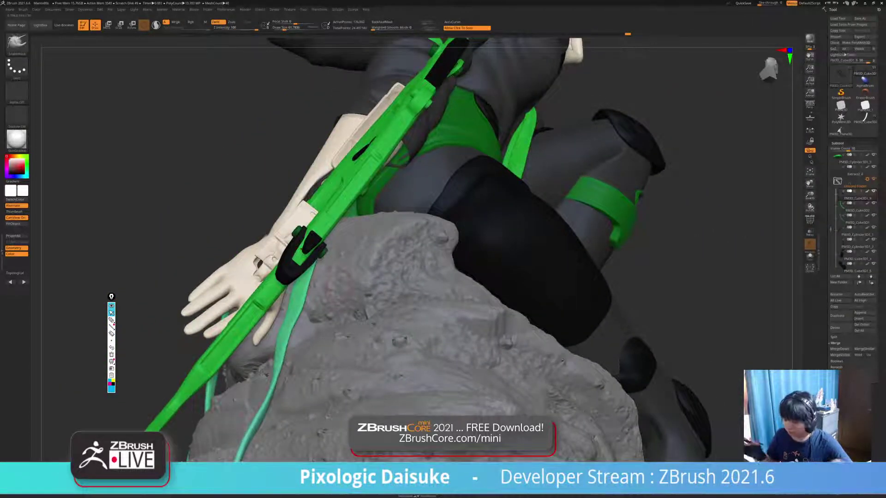
{"action": "right_click_drag", "start_coordinate": [341, 290], "coordinate": [351, 272]}
- Isolate the sleeve and push the edges of its lower notch into a rounder cutout
{"action": "left_click", "coordinate": [596, 258]}
{"action": "right_click_drag", "start_coordinate": [595, 258], "coordinate": [553, 258]}
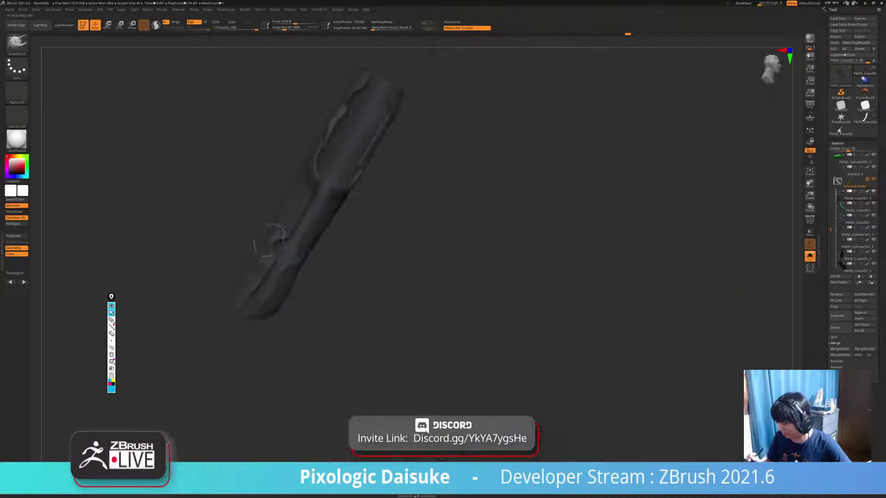
{"action": "mouse_move", "coordinate": [269, 241]}
{"action": "right_mouse_down", "text": "ctrl"}
{"action": "mouse_move", "coordinate": [276, 253]}
{"action": "mouse_move", "coordinate": [298, 241]}
{"action": "mouse_move", "coordinate": [261, 286]}
{"action": "mouse_move", "coordinate": [249, 263]}
{"action": "mouse_move", "coordinate": [230, 270]}
{"action": "mouse_move", "coordinate": [261, 247]}
{"action": "right_mouse_up", "text": "ctrl"}
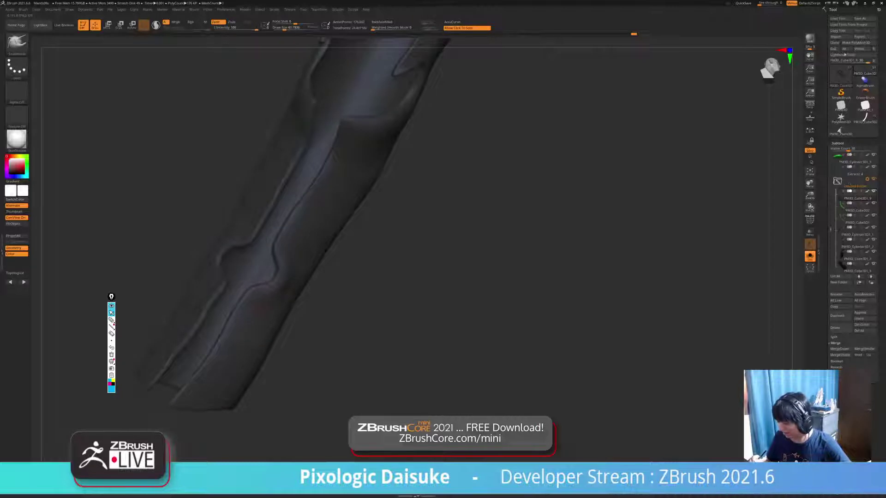
{"action": "mouse_move", "coordinate": [267, 301]}
{"action": "right_mouse_down"}
{"action": "mouse_move", "coordinate": [286, 232]}
{"action": "mouse_move", "coordinate": [288, 249]}
{"action": "mouse_move", "coordinate": [255, 252]}
{"action": "mouse_move", "coordinate": [279, 243]}
{"action": "mouse_move", "coordinate": [274, 261]}
{"action": "mouse_move", "coordinate": [249, 247]}
{"action": "mouse_move", "coordinate": [267, 254]}
{"action": "right_mouse_up"}
{"action": "left_click_drag", "start_coordinate": [277, 249], "coordinate": [282, 252]}
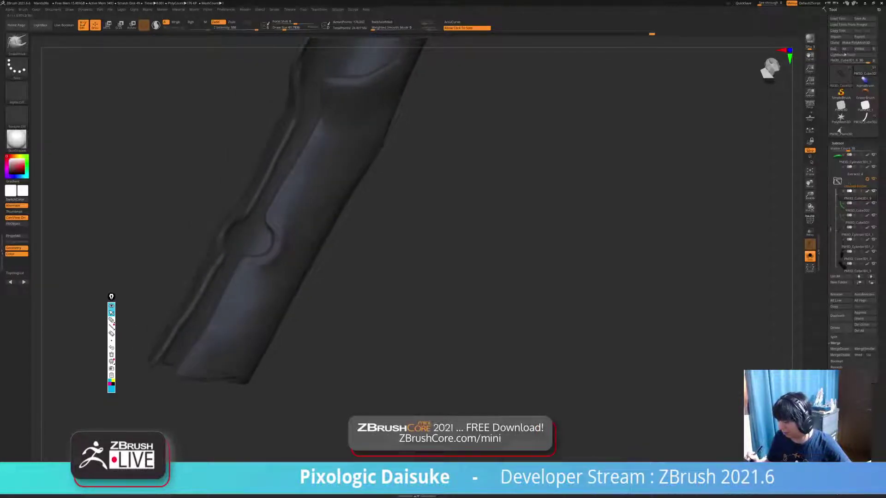
- Smooth both edges of the round cutout in the sleeve's lower gap
{"action": "mouse_move", "coordinate": [283, 250]}
{"action": "right_mouse_down"}
{"action": "mouse_move", "coordinate": [263, 251]}
{"action": "mouse_move", "coordinate": [253, 242]}
{"action": "mouse_move", "coordinate": [261, 249]}
{"action": "mouse_move", "coordinate": [245, 252]}
{"action": "right_mouse_up"}
{"action": "key", "text": "shift"}
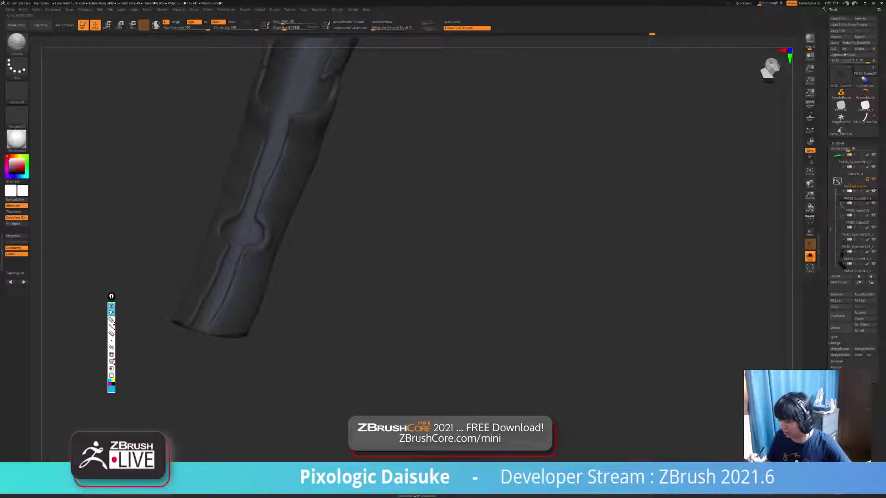
{"action": "left_click", "coordinate": [246, 257], "text": "shift"}
{"action": "key", "text": "shift"}
{"action": "mouse_move", "coordinate": [245, 300]}
{"action": "right_mouse_down"}
{"action": "mouse_move", "coordinate": [210, 295]}
{"action": "mouse_move", "coordinate": [214, 253]}
{"action": "right_mouse_up"}
- Enlarge the brush to 112 and adjust the shape of the sleeve's lower end
{"action": "left_click", "coordinate": [299, 27]}
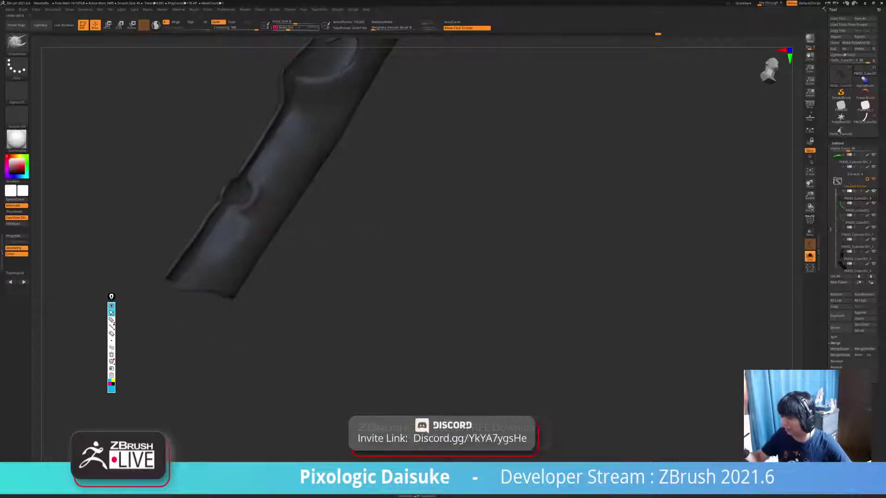
{"action": "right_click_drag", "start_coordinate": [323, 258], "coordinate": [300, 247]}
{"action": "right_click_drag", "start_coordinate": [217, 211], "coordinate": [214, 340]}
{"action": "mouse_move", "coordinate": [217, 340]}
{"action": "left_mouse_down"}
{"action": "mouse_move", "coordinate": [272, 337]}
{"action": "mouse_move", "coordinate": [259, 330]}
{"action": "left_mouse_up"}
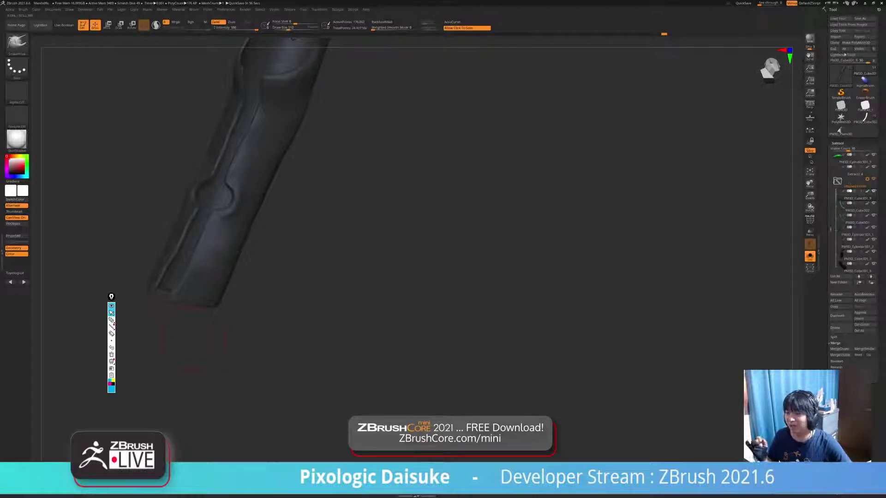
{"action": "mouse_move", "coordinate": [193, 338]}
{"action": "right_mouse_down", "text": "ctrl"}
{"action": "mouse_move", "coordinate": [193, 383]}
{"action": "mouse_move", "coordinate": [212, 383]}
{"action": "mouse_move", "coordinate": [212, 360]}
{"action": "mouse_move", "coordinate": [258, 357]}
{"action": "right_mouse_up", "text": "ctrl"}
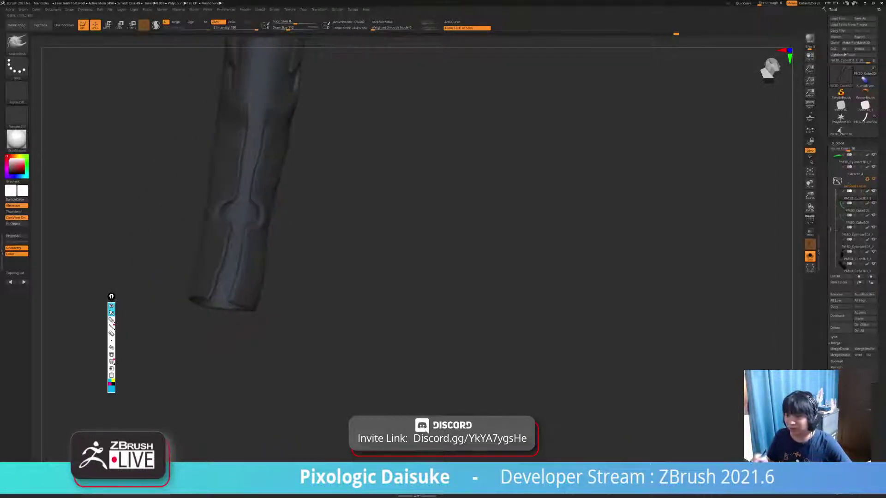
- Straighten and smooth the gap edge and corner at the sleeve's lower end
{"action": "right_click_drag", "start_coordinate": [269, 316], "coordinate": [295, 346]}
{"action": "mouse_move", "coordinate": [233, 302]}
{"action": "right_mouse_down"}
{"action": "mouse_move", "coordinate": [238, 362]}
{"action": "mouse_move", "coordinate": [250, 272]}
{"action": "right_mouse_up"}
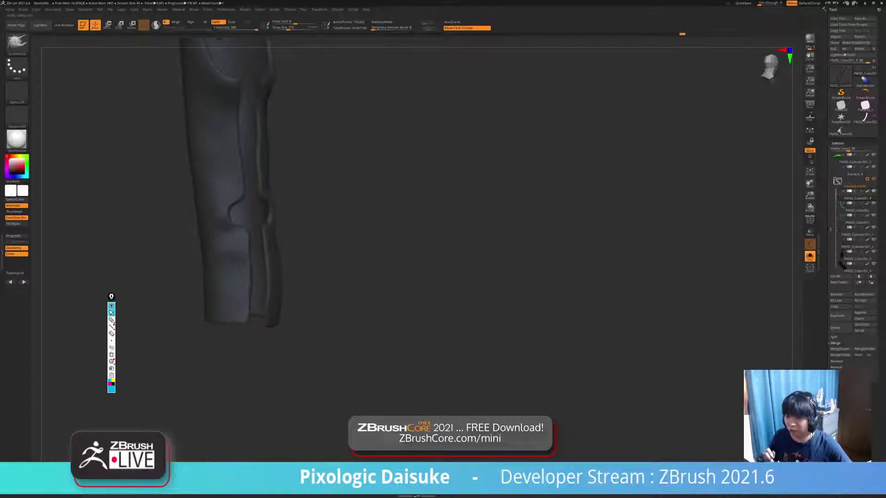
{"action": "right_click_drag", "start_coordinate": [251, 304], "coordinate": [261, 364], "text": "ctrl"}
{"action": "right_click_drag", "start_coordinate": [261, 364], "coordinate": [281, 364]}
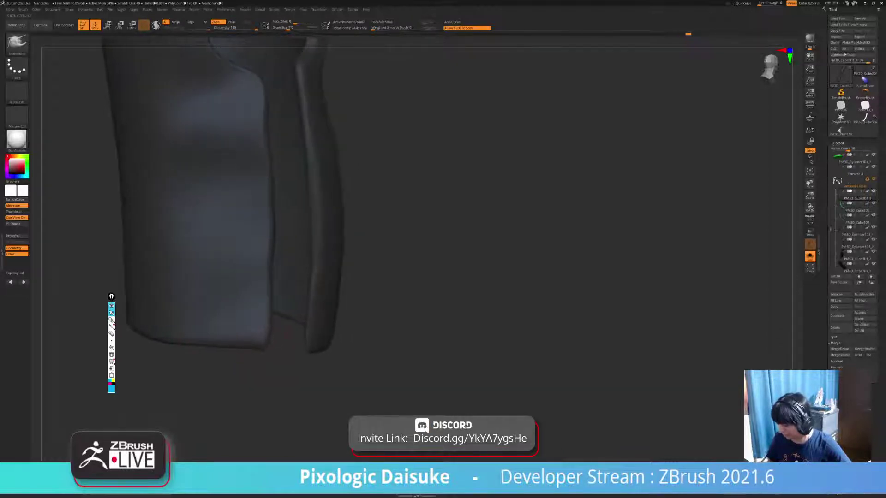
{"action": "left_click_drag", "start_coordinate": [265, 339], "coordinate": [271, 339]}
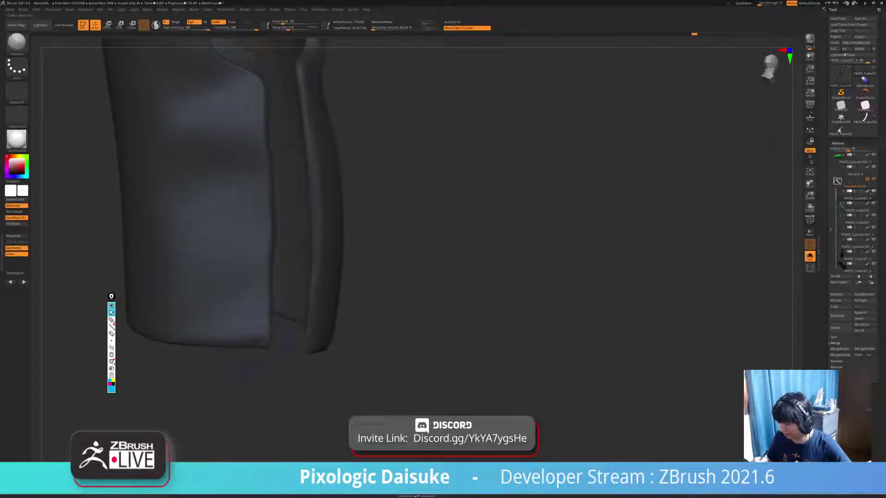
{"action": "right_click_drag", "start_coordinate": [285, 339], "coordinate": [281, 310], "text": "ctrl"}
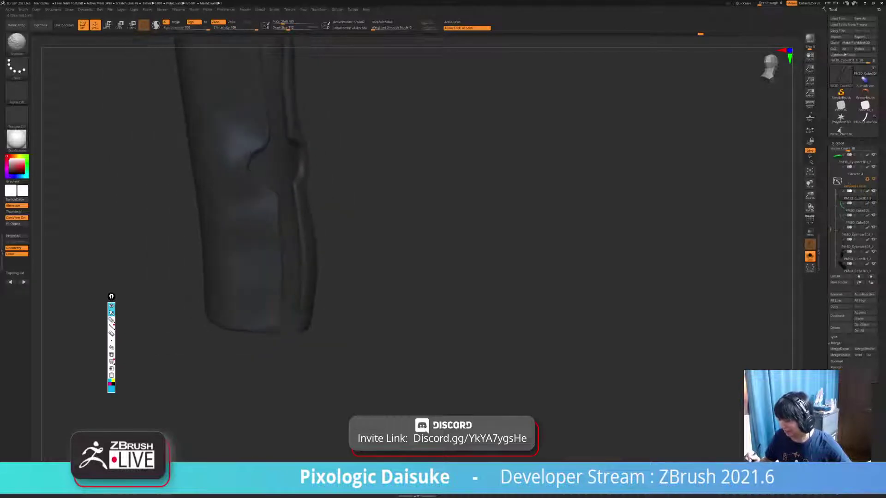
{"action": "right_click_drag", "start_coordinate": [276, 273], "coordinate": [267, 238]}
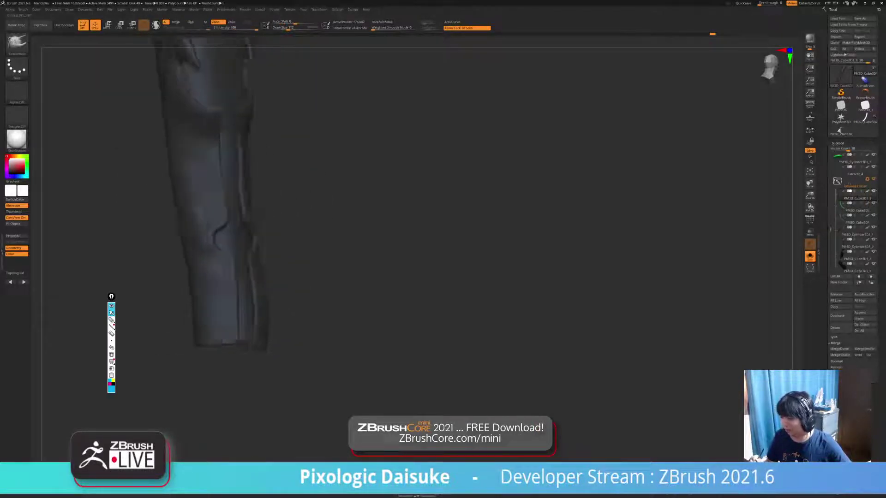
- Show the whole model again and set the brush's draw size to 48 for working on the sleeve around the forearm
{"action": "left_click", "coordinate": [363, 297]}
{"action": "right_click_drag", "start_coordinate": [363, 297], "coordinate": [342, 184]}
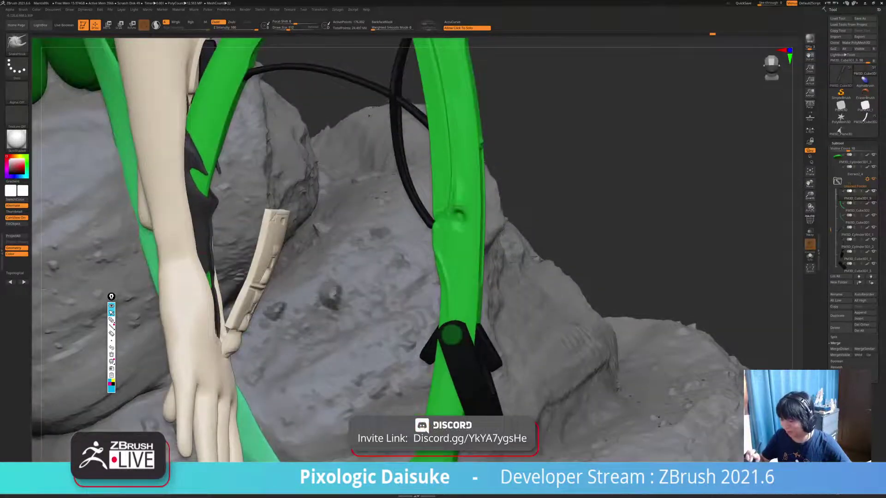
{"action": "left_click_drag", "start_coordinate": [288, 28], "coordinate": [280, 28]}
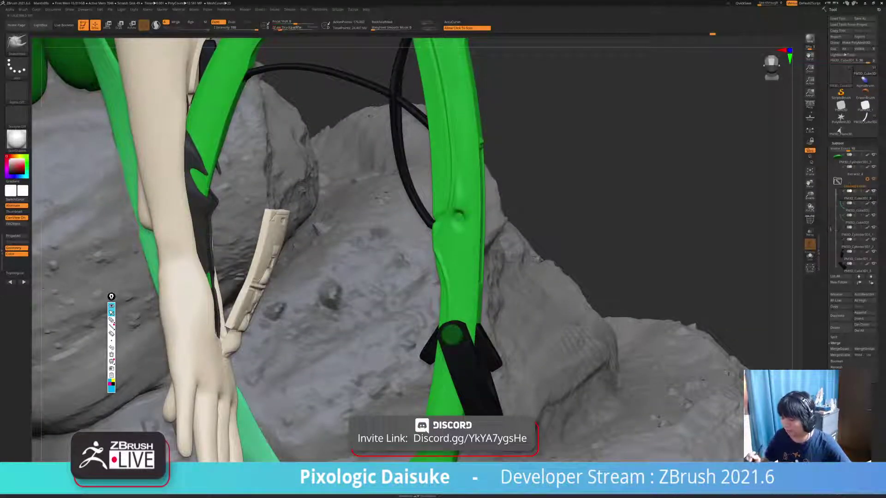
{"action": "right_click_drag", "start_coordinate": [792, 148], "coordinate": [766, 173]}
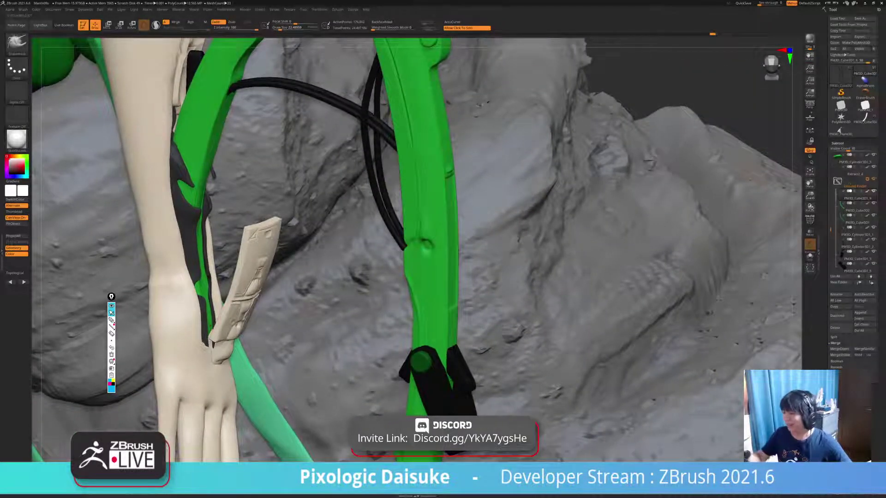
{"action": "left_click_drag", "start_coordinate": [280, 27], "coordinate": [286, 28]}
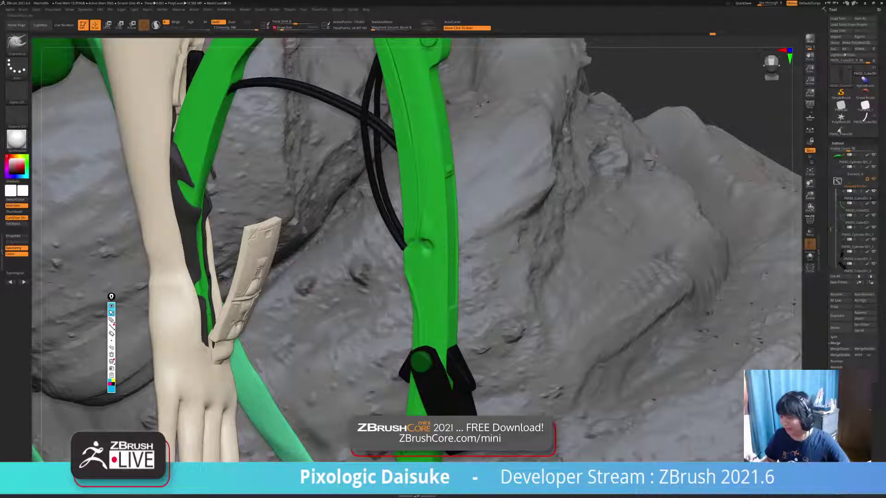
{"action": "mouse_move", "coordinate": [292, 263]}
{"action": "right_mouse_down", "text": "ctrl"}
{"action": "mouse_move", "coordinate": [276, 235]}
{"action": "mouse_move", "coordinate": [247, 300]}
{"action": "mouse_move", "coordinate": [200, 251]}
{"action": "right_mouse_up", "text": "ctrl"}
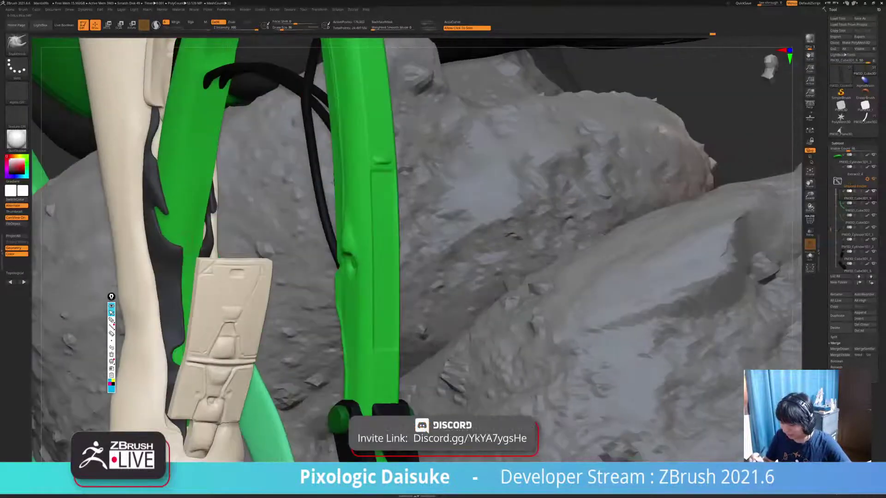
{"action": "left_click", "coordinate": [286, 27]}
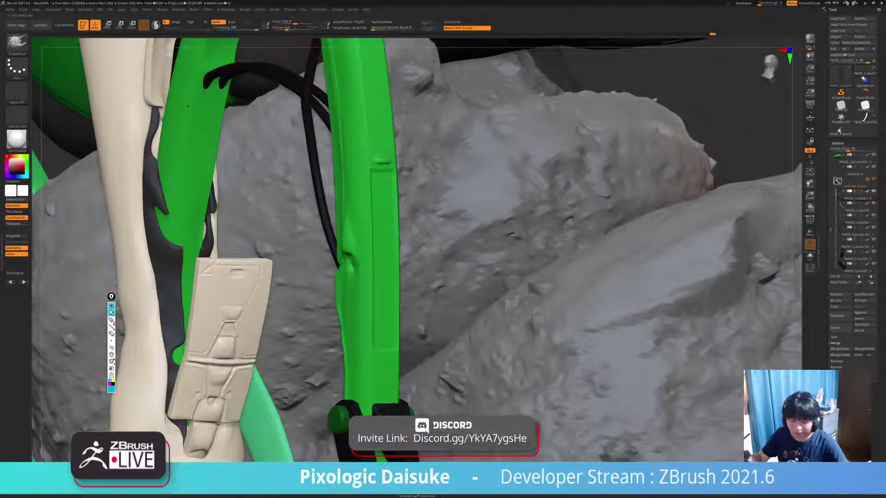
{"action": "key", "text": "Return"}
{"action": "right_click_drag", "start_coordinate": [295, 276], "coordinate": [293, 245]}
{"action": "key", "text": "shift"}
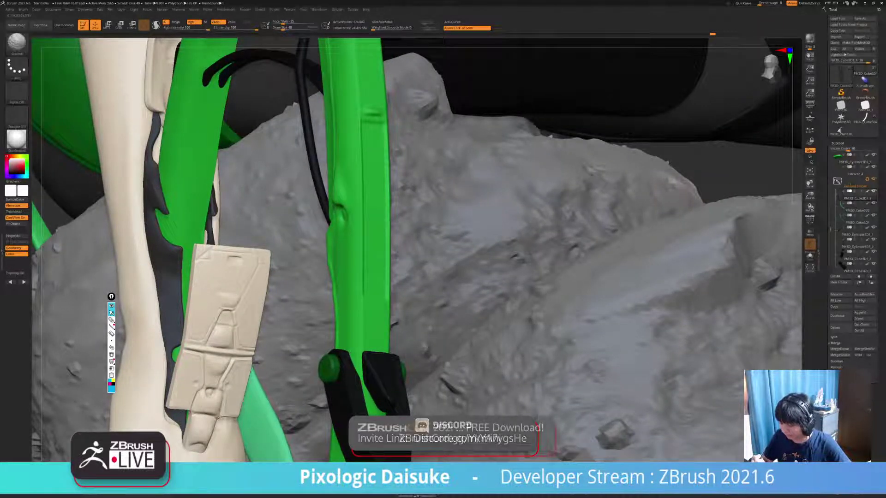
- Examine the fit of the sleeve, forearm plate and green weapon against the rest of the figure from several angles
{"action": "mouse_move", "coordinate": [258, 360]}
{"action": "right_mouse_down", "text": "ctrl"}
{"action": "mouse_move", "coordinate": [257, 207]}
{"action": "mouse_move", "coordinate": [185, 207]}
{"action": "mouse_move", "coordinate": [240, 203]}
{"action": "mouse_move", "coordinate": [231, 215]}
{"action": "mouse_move", "coordinate": [157, 207]}
{"action": "mouse_move", "coordinate": [210, 213]}
{"action": "mouse_move", "coordinate": [166, 207]}
{"action": "mouse_move", "coordinate": [129, 228]}
{"action": "mouse_move", "coordinate": [133, 194]}
{"action": "mouse_move", "coordinate": [277, 207]}
{"action": "right_mouse_up", "text": "ctrl"}
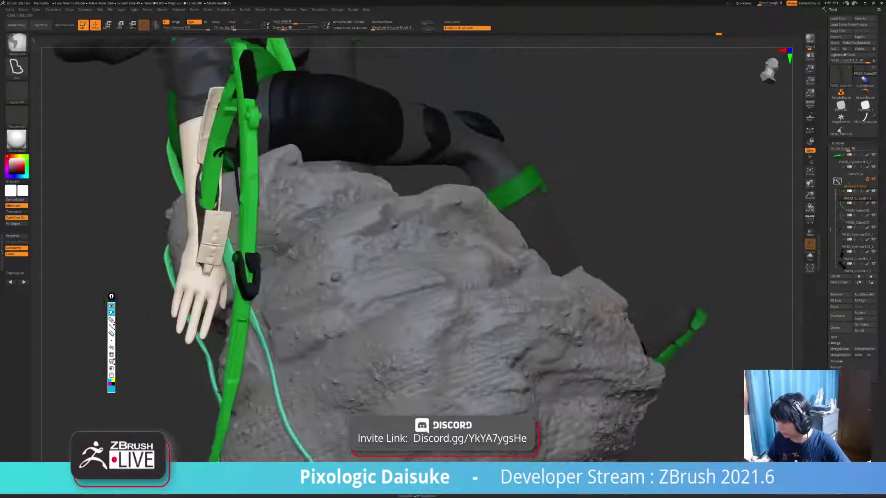
{"action": "left_click", "coordinate": [336, 344]}
{"action": "left_click", "coordinate": [336, 344]}
{"action": "right_click_drag", "start_coordinate": [611, 304], "coordinate": [540, 323]}
{"action": "right_click_drag", "start_coordinate": [314, 361], "coordinate": [322, 336], "text": "alt"}
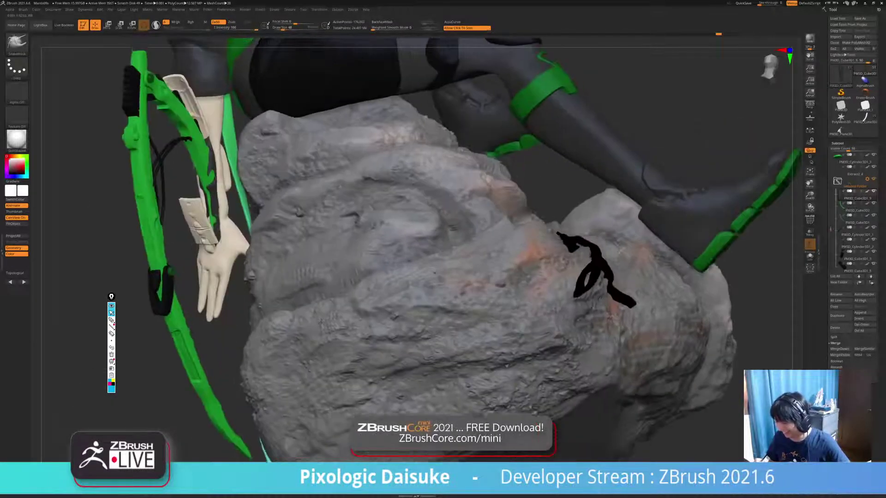
{"action": "right_click_drag", "start_coordinate": [434, 273], "coordinate": [392, 309]}
{"action": "right_click_drag", "start_coordinate": [226, 194], "coordinate": [336, 289], "text": "ctrl"}
- Check the remeshed sleeve's wireframe, fill the sleeve with black and subdivide it twice
{"action": "key", "text": "shift+f"}
{"action": "key", "text": "shift+f"}
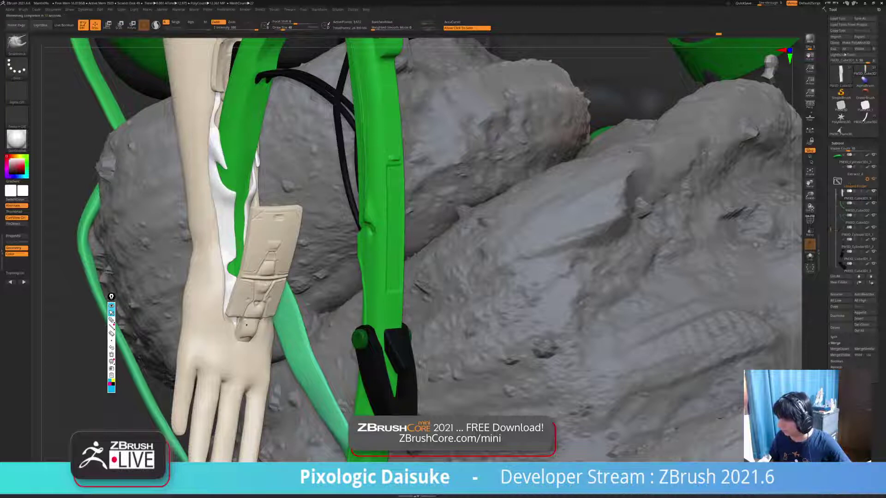
{"action": "key", "text": "c"}
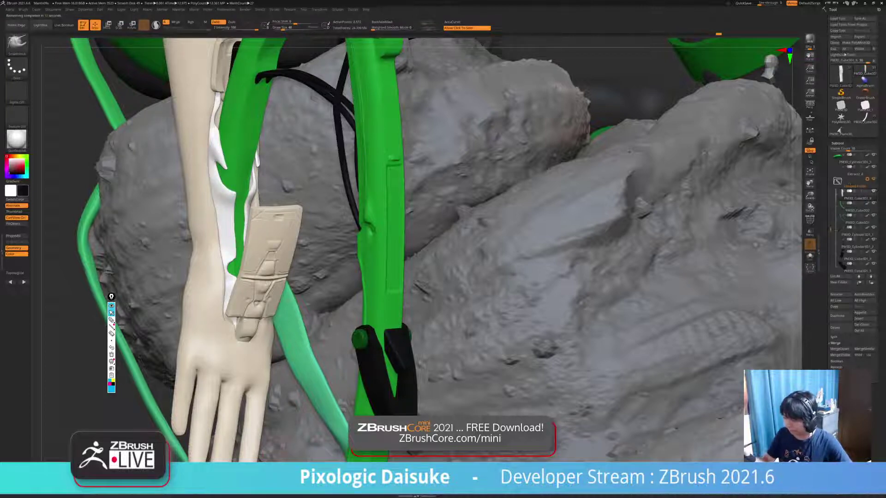
{"action": "left_click", "coordinate": [17, 224]}
{"action": "left_click_drag", "start_coordinate": [281, 369], "coordinate": [295, 314]}
{"action": "key", "text": "ctrl+d"}
{"action": "key", "text": "ctrl+d"}
- Choose the DamStandard brush and reduce its draw size to about 21 for creasing the sleeve's notch
{"action": "left_click", "coordinate": [277, 291]}
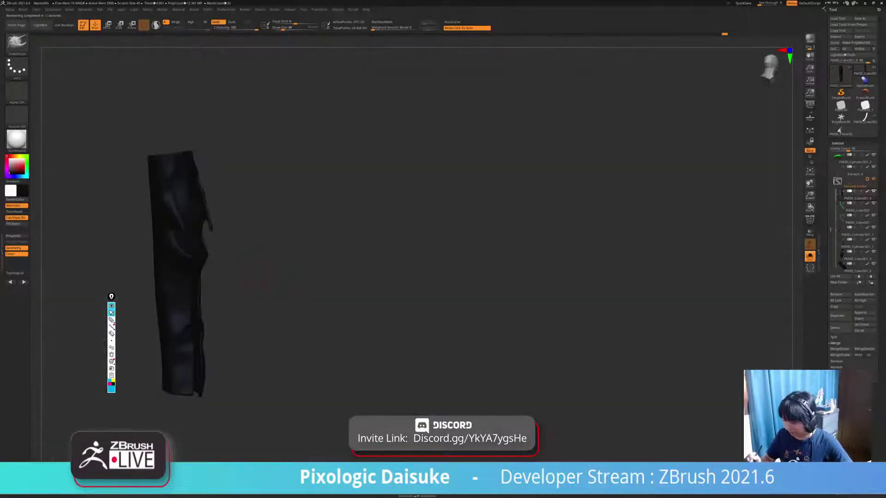
{"action": "left_click", "coordinate": [277, 291]}
{"action": "key", "text": "b"}
{"action": "key", "text": "d"}
{"action": "key", "text": "s"}
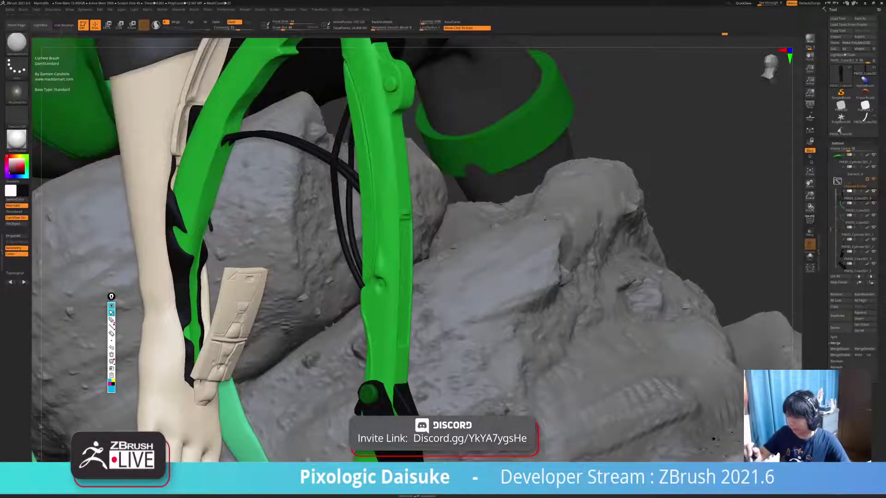
{"action": "key", "text": "shift+f"}
{"action": "key", "text": "shift+f"}
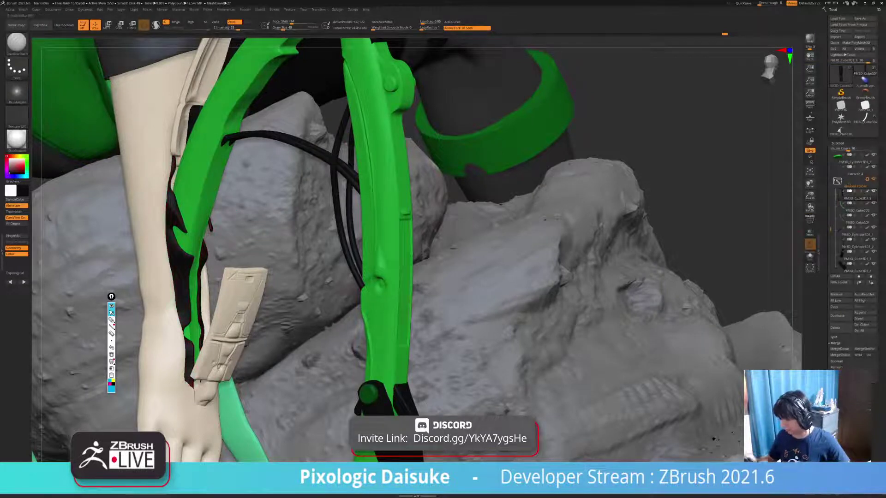
{"action": "left_click_drag", "start_coordinate": [267, 369], "coordinate": [296, 261], "text": "alt"}
{"action": "right_click_drag", "start_coordinate": [297, 260], "coordinate": [348, 329]}
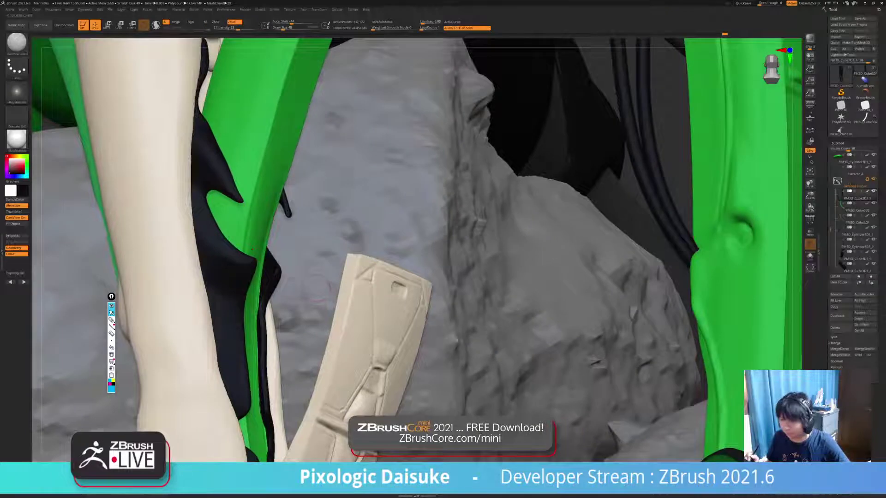
{"action": "left_click", "coordinate": [283, 27]}
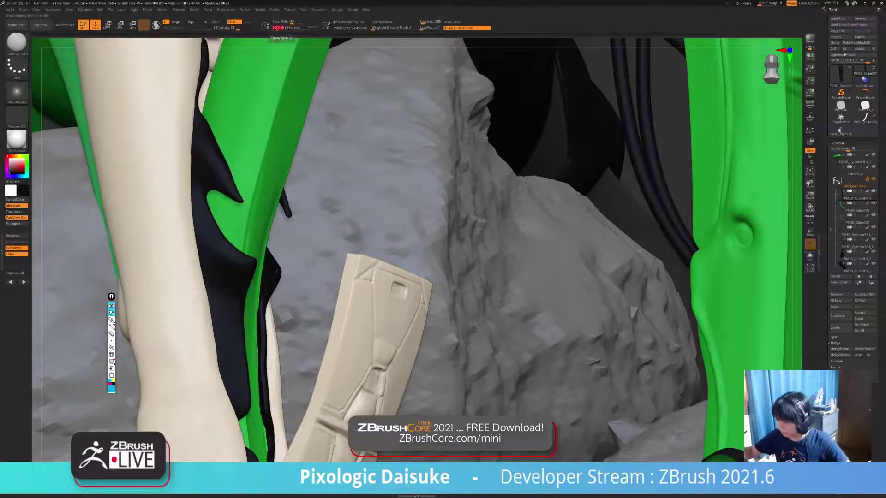
{"action": "type", "text": "2"}
{"action": "key", "text": "Return"}
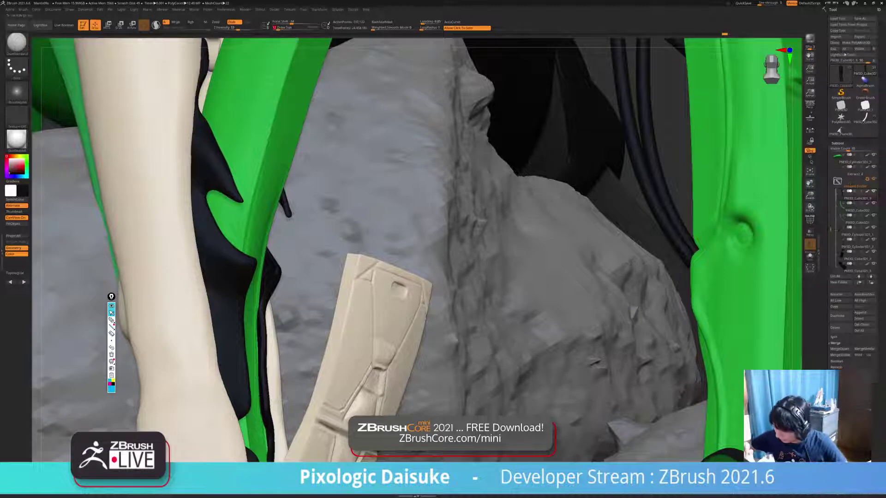
- Isolate the sleeve and smooth the fold just above its pointed notch
{"action": "left_click", "coordinate": [222, 134]}
{"action": "mouse_move", "coordinate": [221, 134]}
{"action": "right_mouse_down"}
{"action": "mouse_move", "coordinate": [233, 132]}
{"action": "mouse_move", "coordinate": [219, 146]}
{"action": "right_mouse_up"}
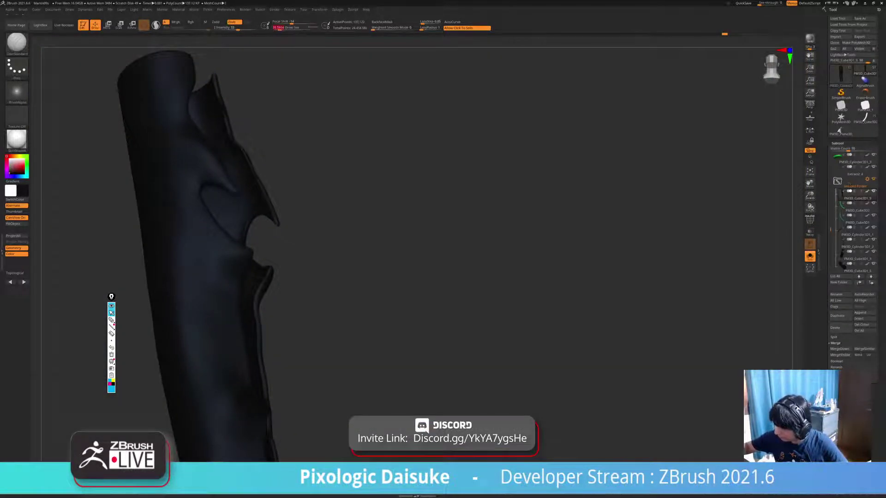
{"action": "left_click_drag", "start_coordinate": [198, 166], "coordinate": [210, 171], "text": "shift"}
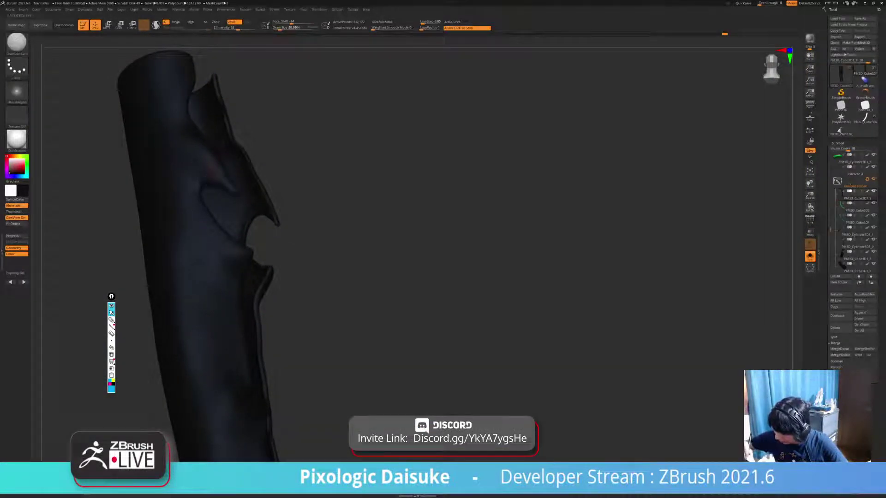
{"action": "key", "text": "shift"}
{"action": "key", "text": "ctrl+shift"}
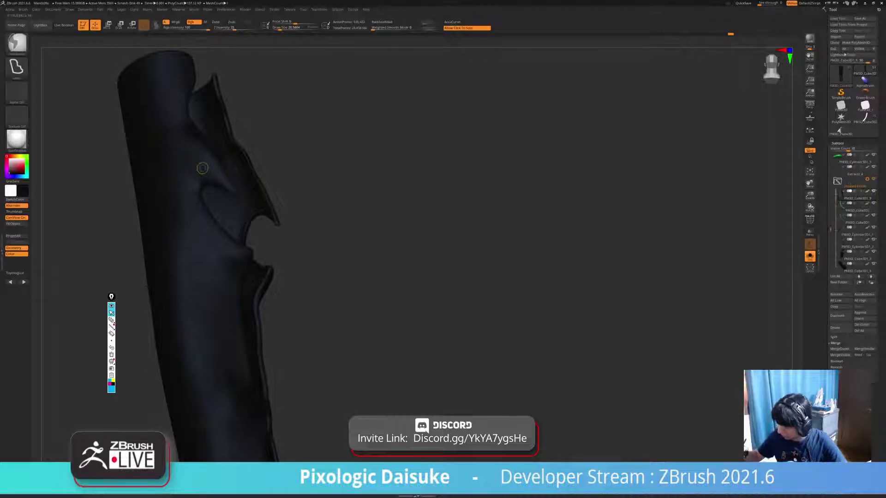
- Subdivide the sleeve once more, enlarge the brush to about 31 and refine the crease at the notch's inner edge
{"action": "key", "text": "ctrl+d"}
{"action": "right_click_drag", "start_coordinate": [202, 167], "coordinate": [213, 198], "text": "ctrl"}
{"action": "left_click", "coordinate": [280, 28]}
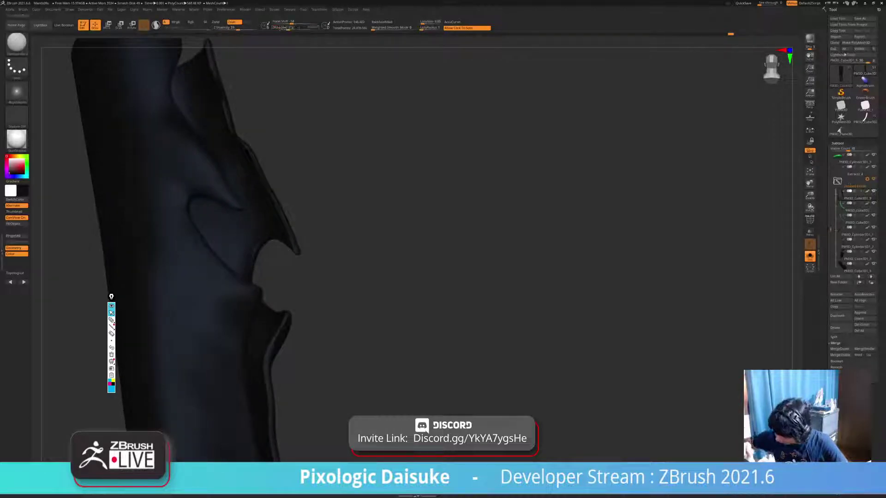
{"action": "key", "text": "shift"}
{"action": "left_click", "coordinate": [281, 28]}
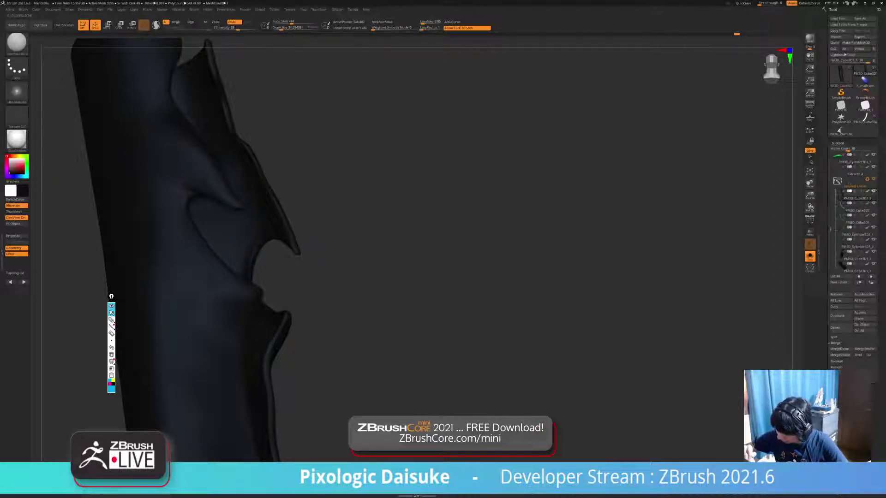
{"action": "key", "text": "shift"}
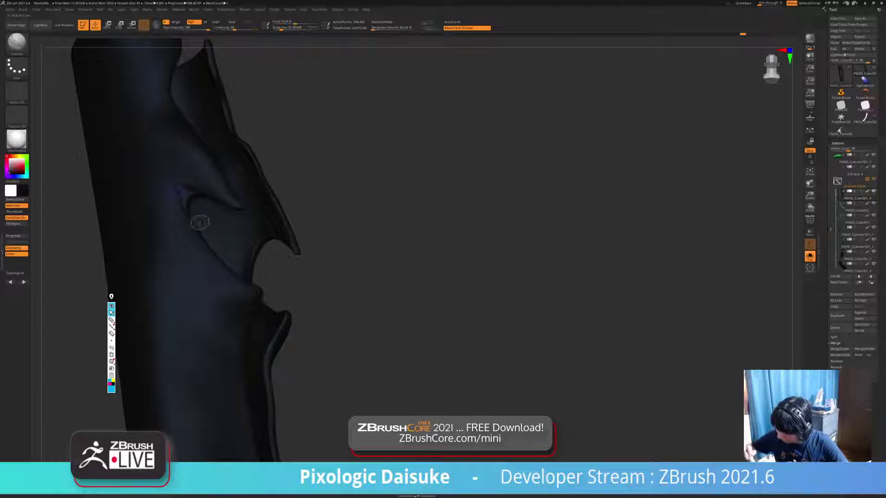
- Carve and smooth the crease around the rounded notch on the opposite side of the sleeve
{"action": "mouse_move", "coordinate": [200, 223]}
{"action": "right_mouse_down", "text": "alt"}
{"action": "mouse_move", "coordinate": [200, 185]}
{"action": "mouse_move", "coordinate": [323, 189]}
{"action": "mouse_move", "coordinate": [226, 211]}
{"action": "mouse_move", "coordinate": [226, 240]}
{"action": "right_mouse_up", "text": "alt"}
{"action": "key", "text": "ctrl"}
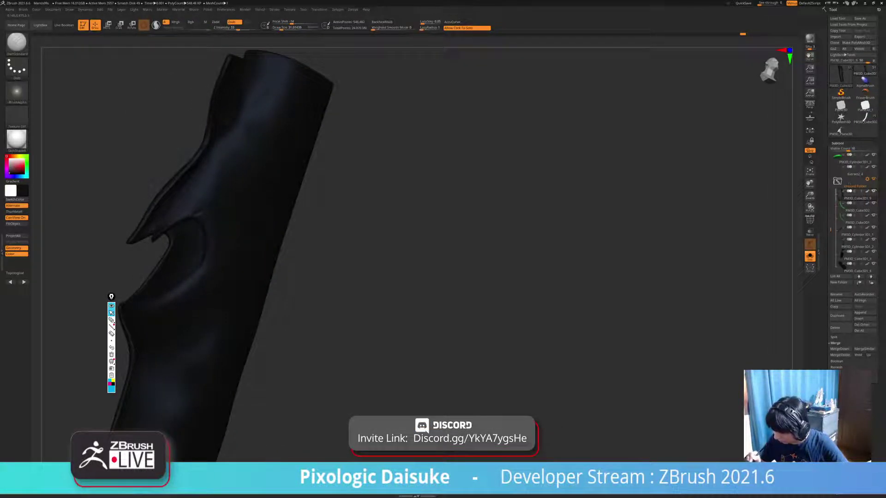
{"action": "mouse_move", "coordinate": [184, 220]}
{"action": "right_mouse_down"}
{"action": "mouse_move", "coordinate": [185, 249]}
{"action": "mouse_move", "coordinate": [184, 220]}
{"action": "right_mouse_up"}
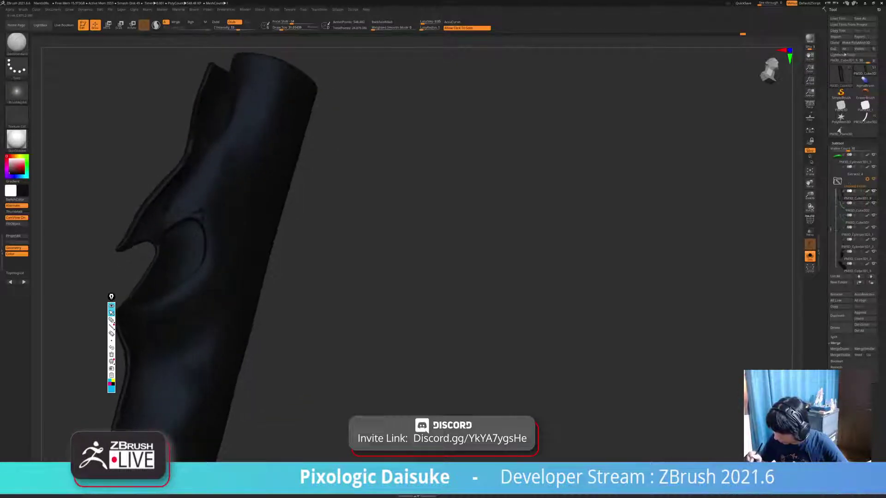
{"action": "key", "text": "shift"}
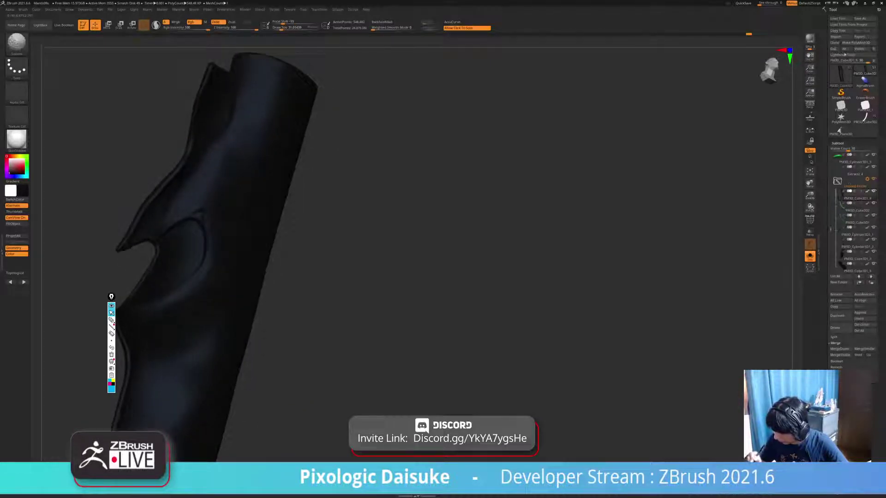
{"action": "mouse_move", "coordinate": [206, 235]}
{"action": "right_mouse_down", "text": "ctrl"}
{"action": "mouse_move", "coordinate": [244, 190]}
{"action": "mouse_move", "coordinate": [256, 208]}
{"action": "mouse_move", "coordinate": [318, 221]}
{"action": "mouse_move", "coordinate": [272, 207]}
{"action": "mouse_move", "coordinate": [292, 230]}
{"action": "mouse_move", "coordinate": [279, 214]}
{"action": "right_mouse_up", "text": "ctrl"}
{"action": "key", "text": "shift"}
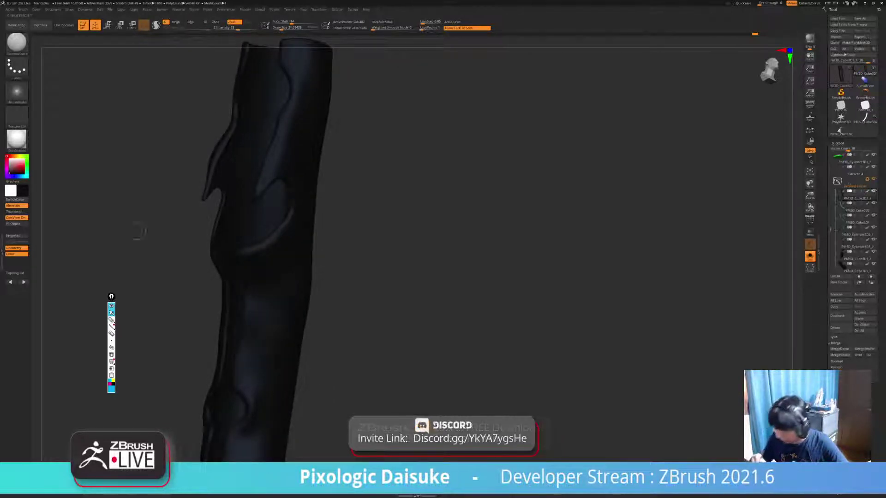
{"action": "key", "text": "shift"}
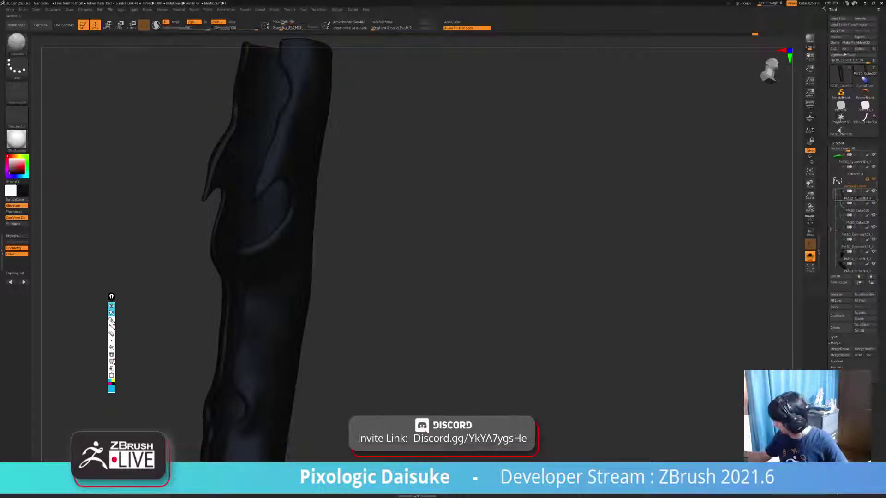
- Turn off the sleeve's black polypaint and display it in white
{"action": "mouse_move", "coordinate": [854, 195]}
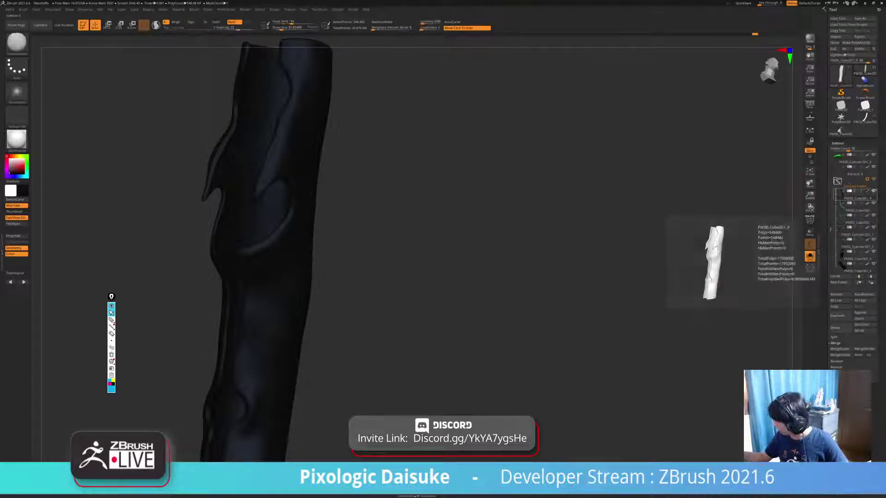
{"action": "left_click", "coordinate": [10, 158]}
{"action": "right_click_drag", "start_coordinate": [271, 223], "coordinate": [272, 196], "text": "alt"}
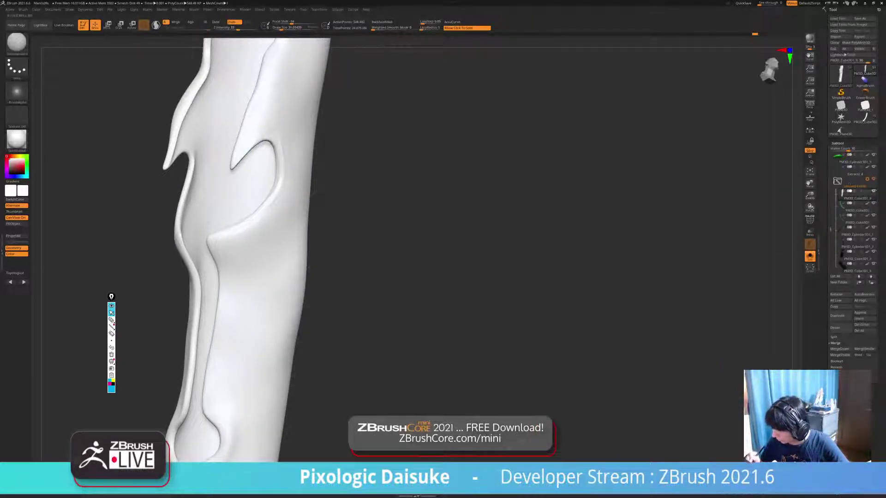
- Carve creases from the corner below the notch along the edge of the sleeve's long gap
{"action": "left_click_drag", "start_coordinate": [209, 241], "coordinate": [213, 247]}
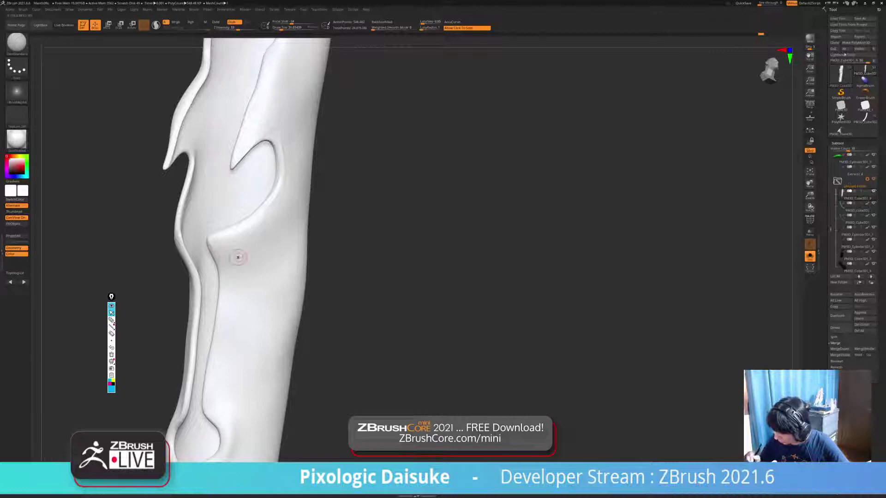
{"action": "right_click_drag", "start_coordinate": [238, 257], "coordinate": [220, 180], "text": "alt"}
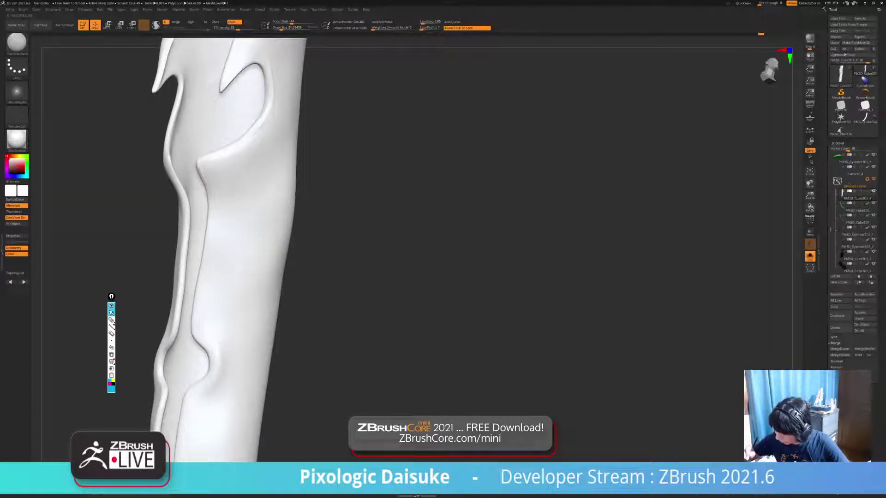
{"action": "mouse_move", "coordinate": [208, 199]}
{"action": "right_mouse_down"}
{"action": "mouse_move", "coordinate": [214, 223]}
{"action": "mouse_move", "coordinate": [217, 205]}
{"action": "right_mouse_up"}
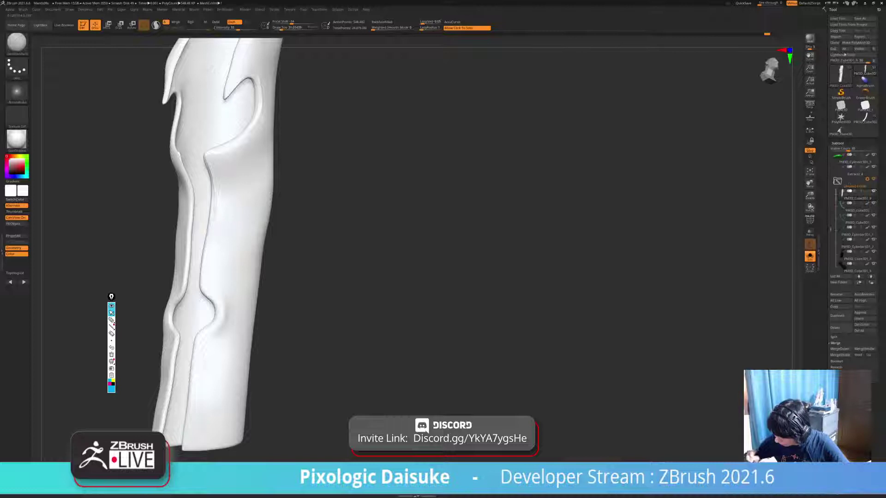
{"action": "mouse_move", "coordinate": [204, 277]}
{"action": "right_mouse_down"}
{"action": "mouse_move", "coordinate": [226, 212]}
{"action": "mouse_move", "coordinate": [201, 161]}
{"action": "right_mouse_up"}
- Switch the isolated sleeve to a brown display material and view its long gap from the front
{"action": "left_click", "coordinate": [16, 140]}
{"action": "left_click", "coordinate": [242, 168]}
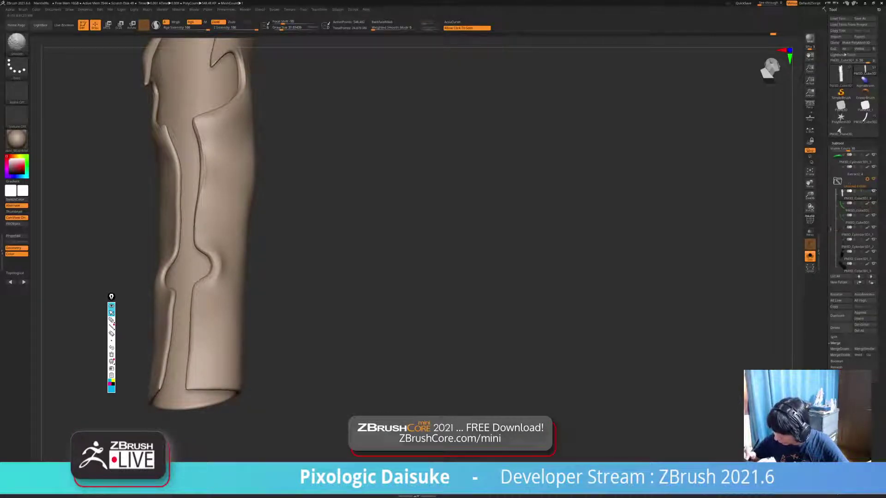
{"action": "right_click_drag", "start_coordinate": [208, 211], "coordinate": [197, 235]}
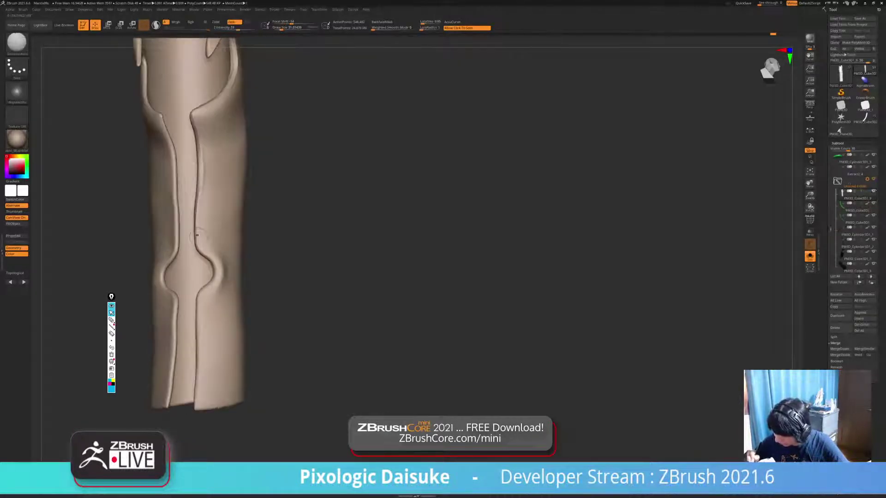
- Carve and smooth the crease along the long gap's edge and around its rounded notch, undoing the last stroke
{"action": "left_click_drag", "start_coordinate": [199, 241], "coordinate": [205, 254], "text": "shift"}
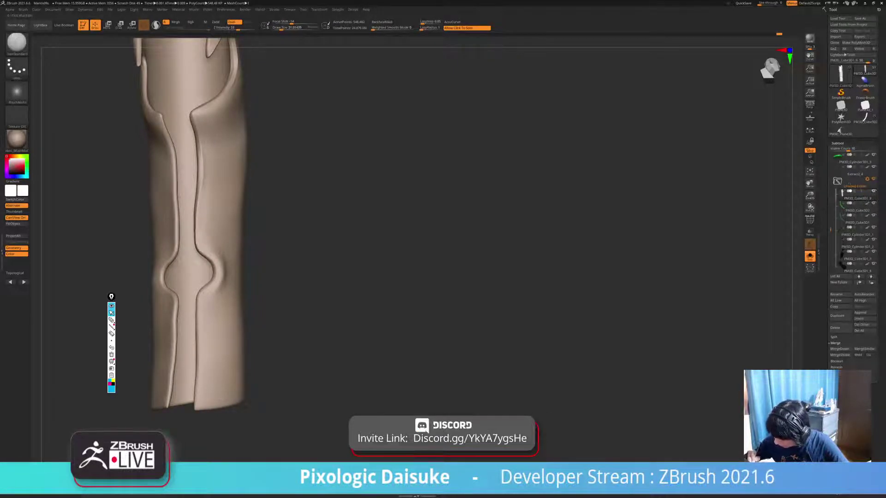
{"action": "left_click_drag", "start_coordinate": [217, 280], "coordinate": [212, 272], "text": "shift"}
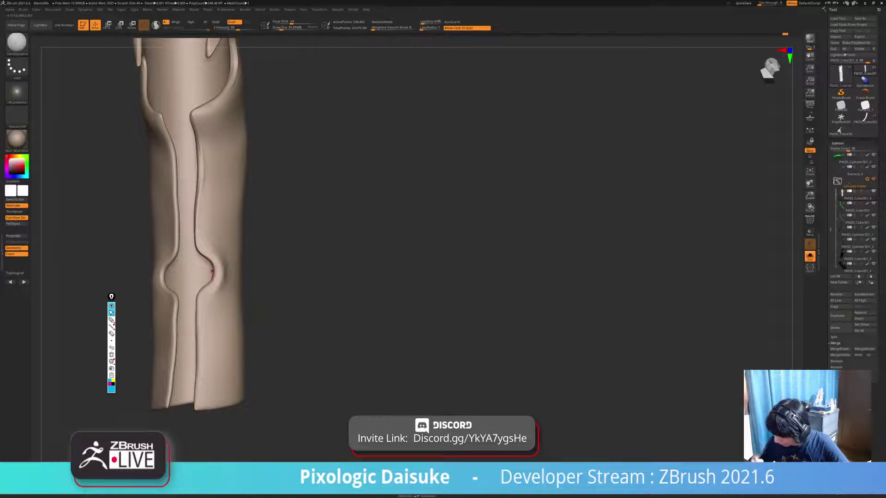
{"action": "key", "text": "shift"}
{"action": "right_click_drag", "start_coordinate": [213, 276], "coordinate": [215, 259], "text": "alt"}
{"action": "right_click_drag", "start_coordinate": [214, 258], "coordinate": [237, 258]}
{"action": "left_click_drag", "start_coordinate": [215, 249], "coordinate": [215, 262], "text": "shift"}
{"action": "mouse_move", "coordinate": [220, 242]}
{"action": "right_mouse_down", "text": "alt"}
{"action": "mouse_move", "coordinate": [223, 257]}
{"action": "mouse_move", "coordinate": [237, 254]}
{"action": "mouse_move", "coordinate": [214, 263]}
{"action": "mouse_move", "coordinate": [211, 220]}
{"action": "mouse_move", "coordinate": [195, 215]}
{"action": "mouse_move", "coordinate": [206, 211]}
{"action": "right_mouse_up", "text": "alt"}
{"action": "key", "text": "ctrl+z"}
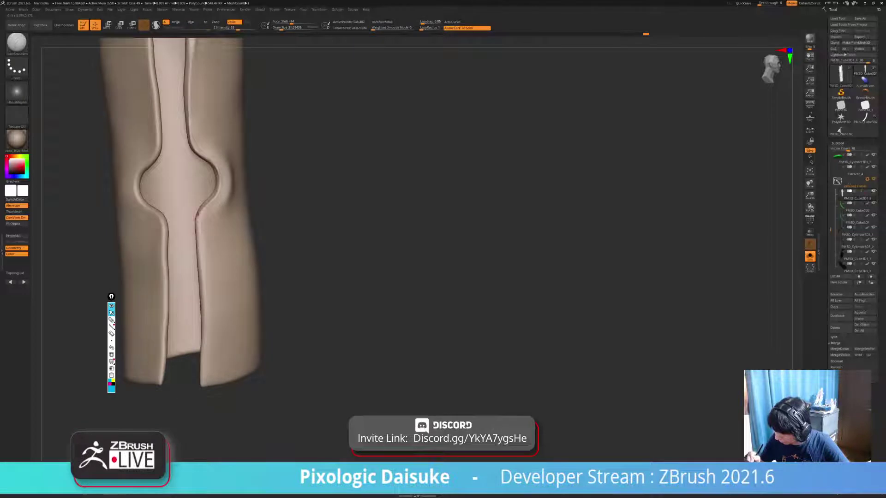
- Carve and smooth the crease along the gap's edge just below the rounded notch
{"action": "left_click_drag", "start_coordinate": [198, 240], "coordinate": [200, 253]}
{"action": "mouse_move", "coordinate": [201, 253]}
{"action": "right_mouse_down"}
{"action": "mouse_move", "coordinate": [214, 235]}
{"action": "mouse_move", "coordinate": [207, 218]}
{"action": "right_mouse_up"}
{"action": "key", "text": "shift"}
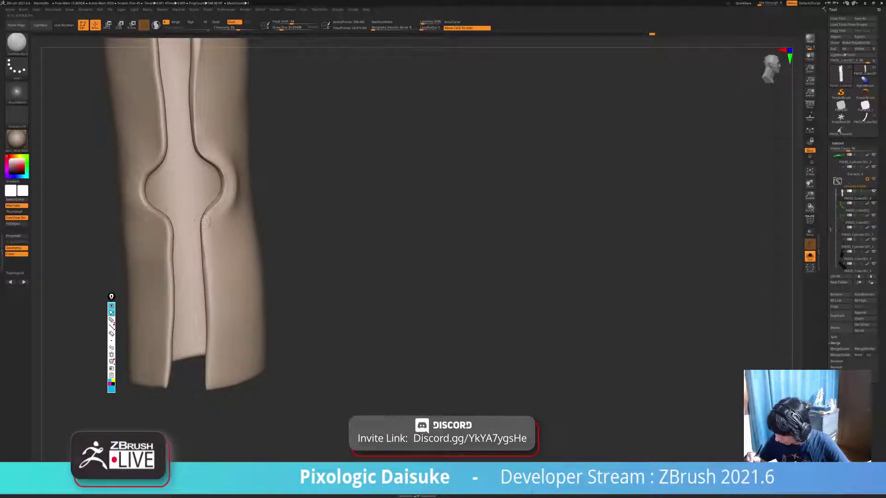
{"action": "key", "text": "shift"}
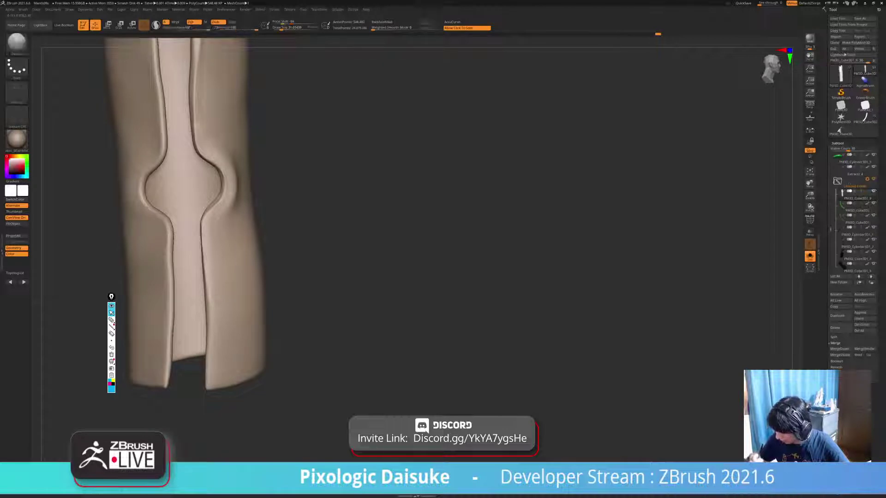
- Carve and smooth the crease at the upper corner of the long gap on the sleeve's opposite edge
{"action": "mouse_move", "coordinate": [235, 184]}
{"action": "right_mouse_down", "text": "ctrl"}
{"action": "mouse_move", "coordinate": [223, 195]}
{"action": "mouse_move", "coordinate": [230, 218]}
{"action": "mouse_move", "coordinate": [219, 232]}
{"action": "mouse_move", "coordinate": [261, 245]}
{"action": "right_mouse_up", "text": "ctrl"}
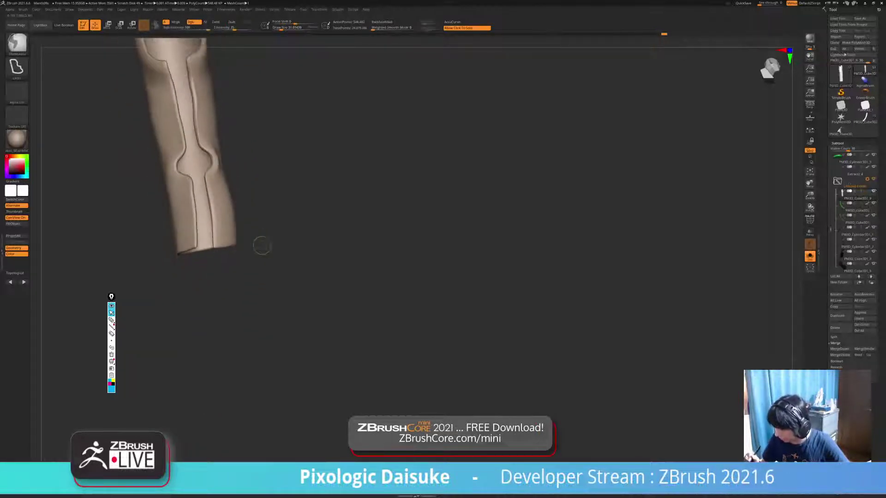
{"action": "right_click_drag", "start_coordinate": [286, 298], "coordinate": [259, 286], "text": "ctrl"}
{"action": "mouse_move", "coordinate": [258, 238]}
{"action": "right_mouse_down", "text": "alt"}
{"action": "mouse_move", "coordinate": [244, 306]}
{"action": "mouse_move", "coordinate": [277, 272]}
{"action": "right_mouse_up", "text": "alt"}
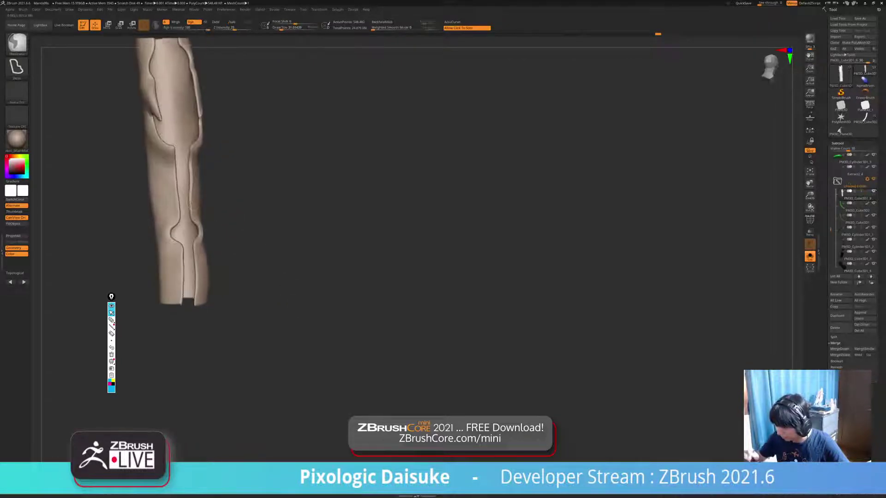
{"action": "right_click_drag", "start_coordinate": [240, 198], "coordinate": [250, 235], "text": "ctrl"}
{"action": "left_click_drag", "start_coordinate": [169, 130], "coordinate": [169, 162]}
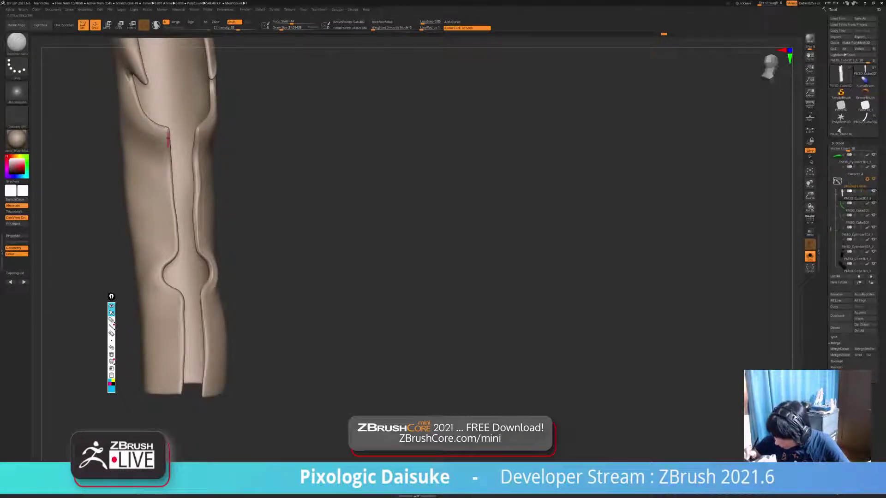
{"action": "left_click_drag", "start_coordinate": [169, 127], "coordinate": [168, 144], "text": "shift"}
{"action": "right_click_drag", "start_coordinate": [221, 185], "coordinate": [217, 203], "text": "ctrl"}
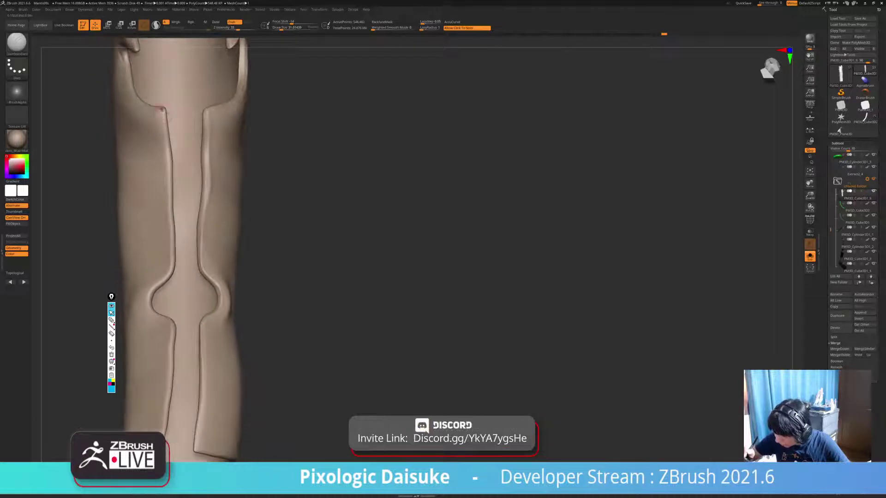
{"action": "key", "text": "ctrl+shift"}
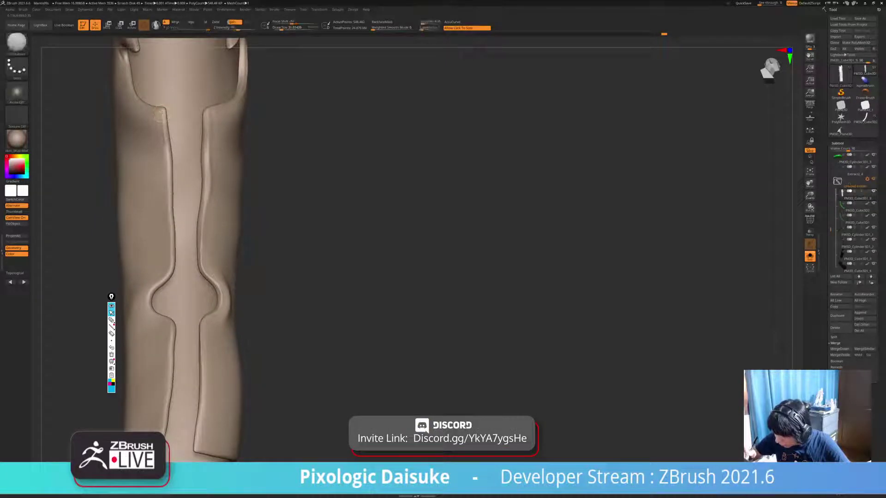
{"action": "key", "text": "ctrl+shift"}
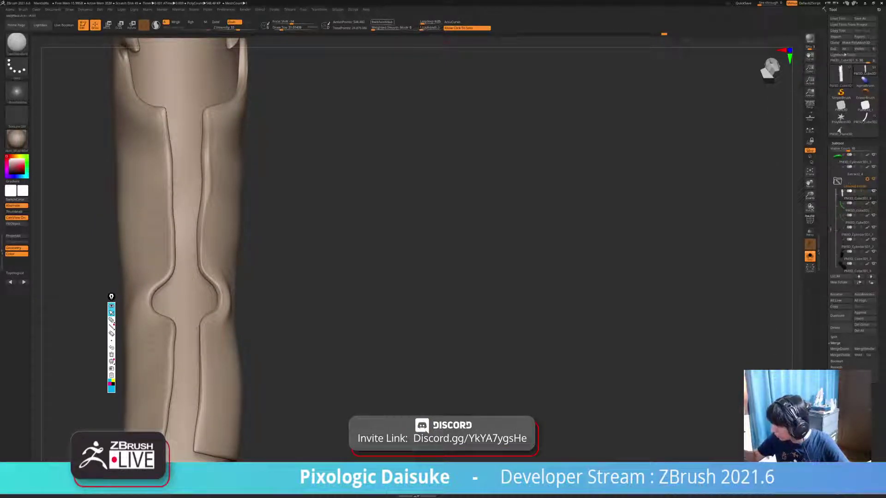
- Turn on backface masking and carve the crease from the gap's upper corner down along its edge
{"action": "left_click", "coordinate": [382, 22]}
{"action": "key", "text": "ctrl+shift"}
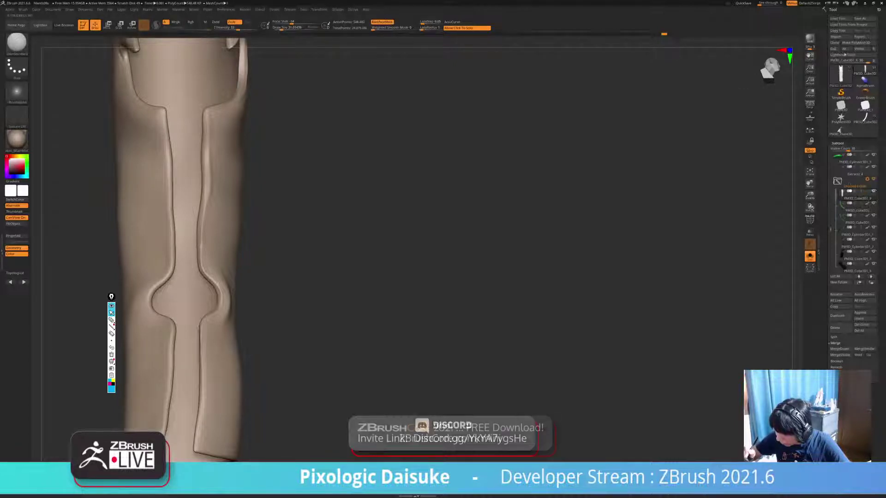
{"action": "right_click_drag", "start_coordinate": [172, 193], "coordinate": [167, 173]}
{"action": "key", "text": "ctrl+shift"}
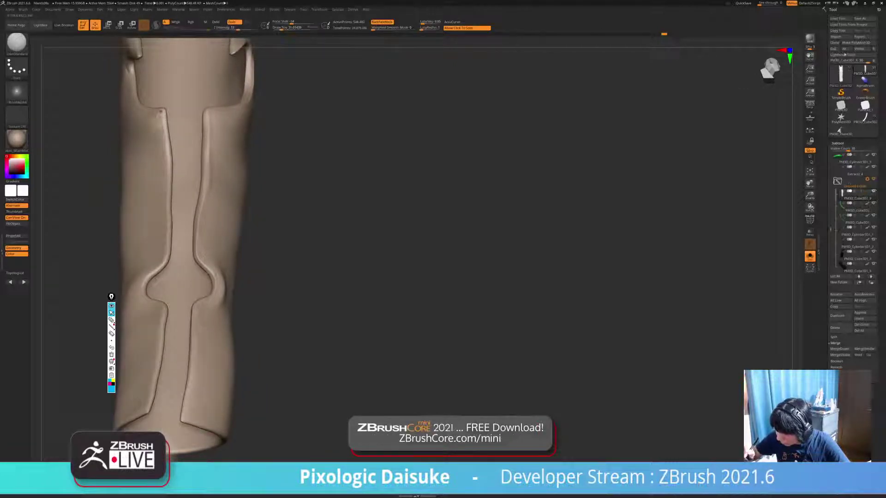
{"action": "left_click_drag", "start_coordinate": [162, 131], "coordinate": [165, 176]}
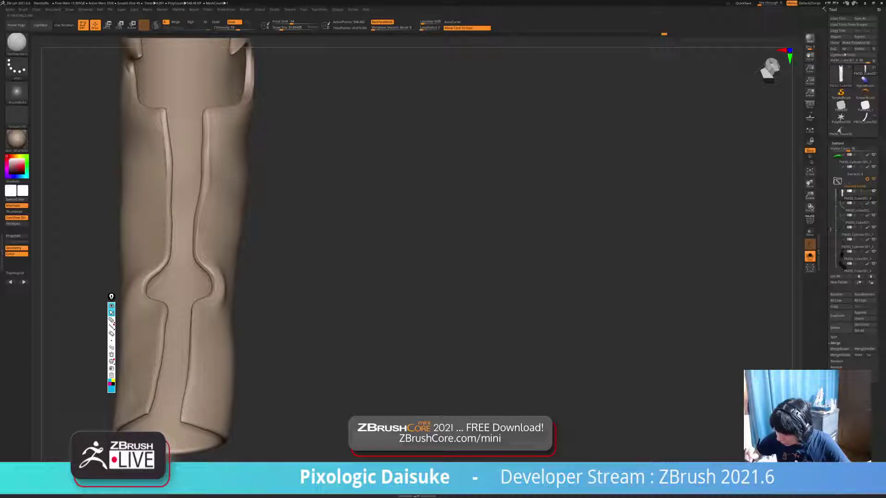
{"action": "right_click_drag", "start_coordinate": [167, 94], "coordinate": [162, 118]}
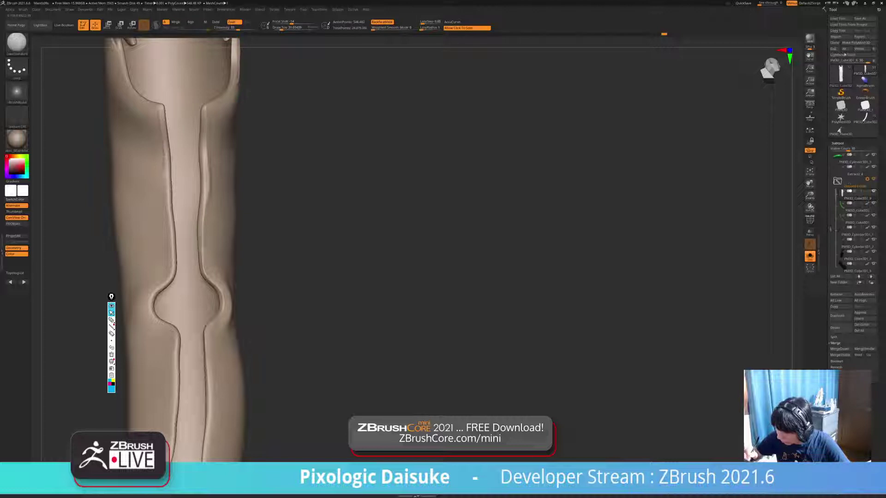
- Fine-tune the Pro Pen Slim's custom pressure curve in the Wacom tablet properties, apply it and close the settings
{"action": "mouse_move", "coordinate": [168, 212]}
{"action": "right_mouse_down", "text": "alt"}
{"action": "mouse_move", "coordinate": [307, 229]}
{"action": "mouse_move", "coordinate": [350, 217]}
{"action": "right_mouse_up", "text": "alt"}
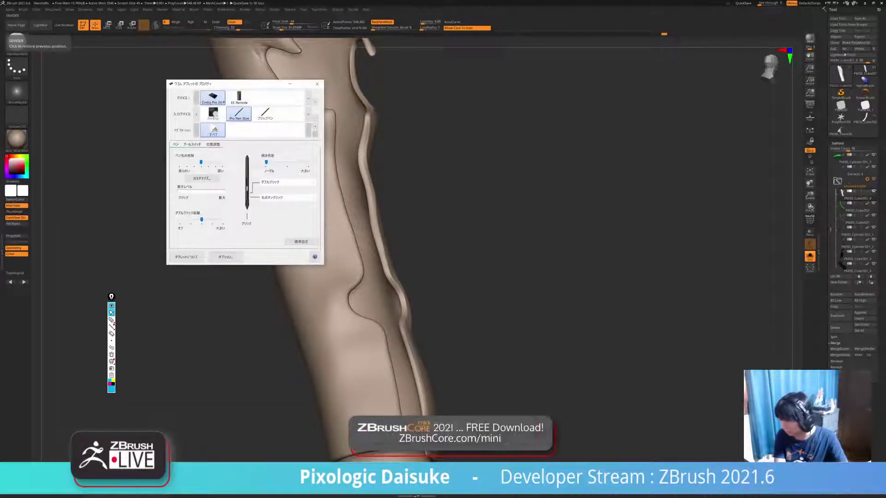
{"action": "left_click_drag", "start_coordinate": [265, 84], "coordinate": [166, 88]}
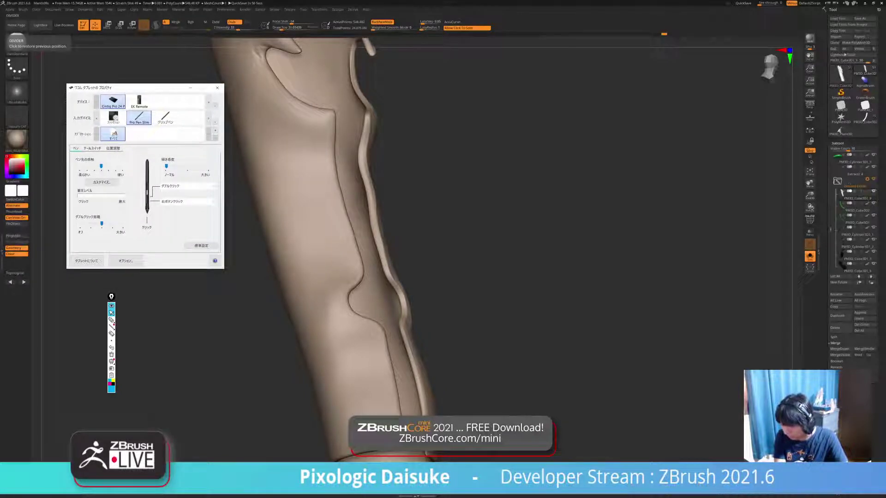
{"action": "left_click", "coordinate": [101, 182]}
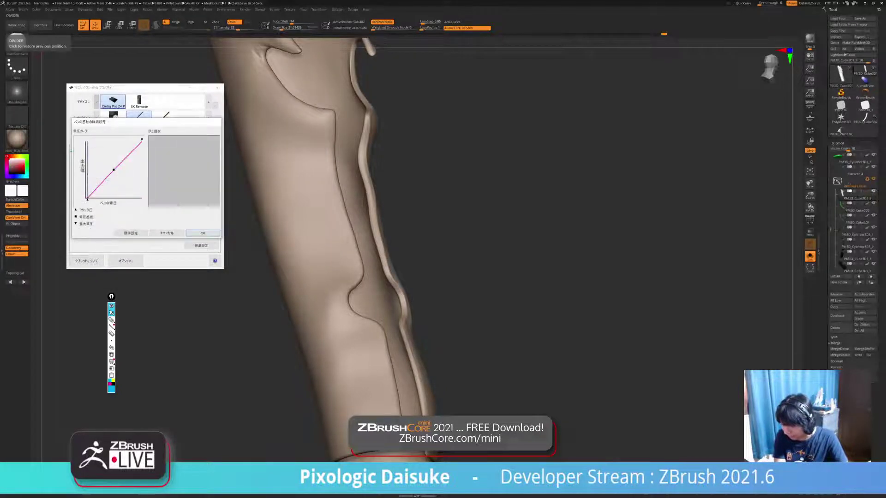
{"action": "left_click_drag", "start_coordinate": [113, 170], "coordinate": [114, 170]}
{"action": "left_click", "coordinate": [203, 233]}
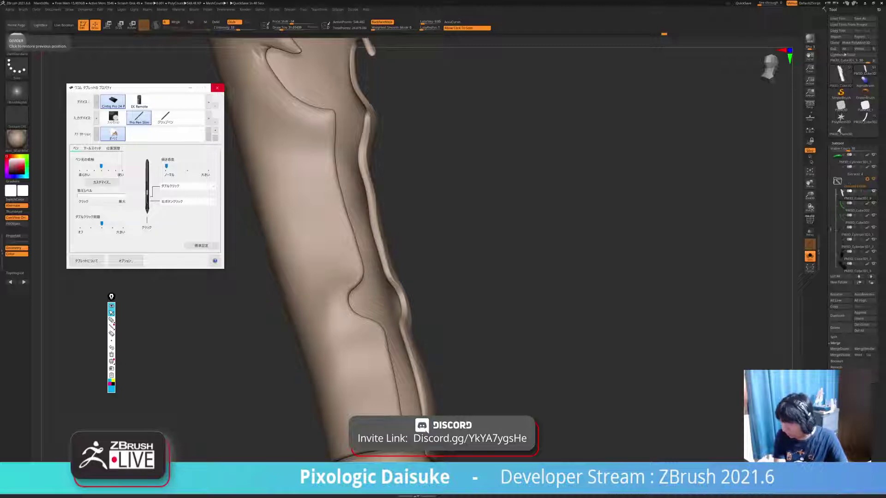
{"action": "left_click", "coordinate": [218, 87]}
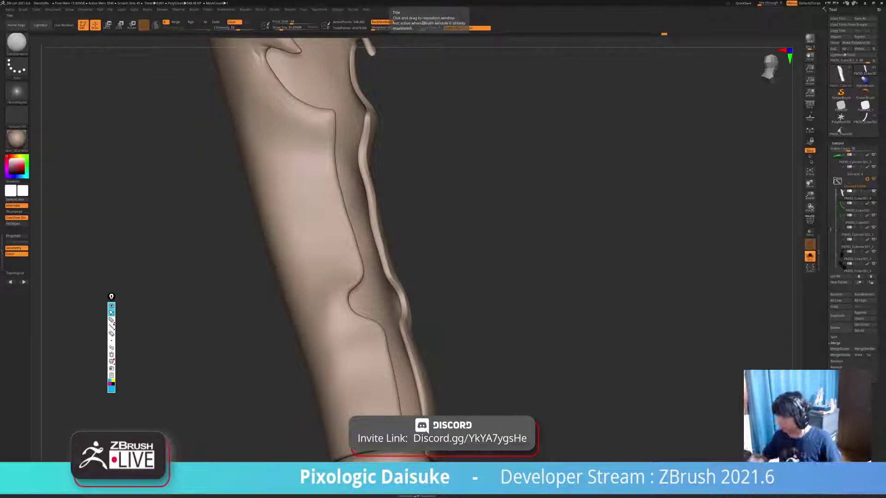
- Check the sleeve area with the full scene shown, and return to the isolated sleeve facing its long gap
{"action": "left_click_drag", "start_coordinate": [508, 184], "coordinate": [443, 185]}
{"action": "left_click", "coordinate": [443, 185]}
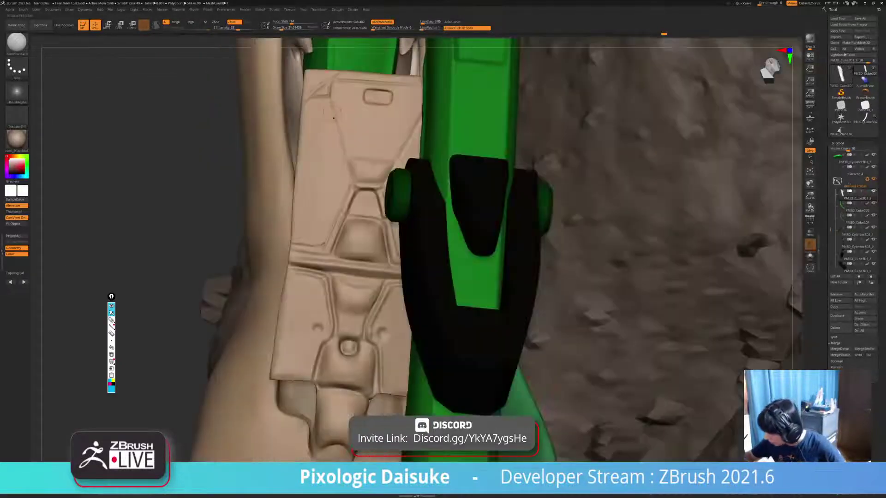
{"action": "right_click_drag", "start_coordinate": [335, 113], "coordinate": [406, 138]}
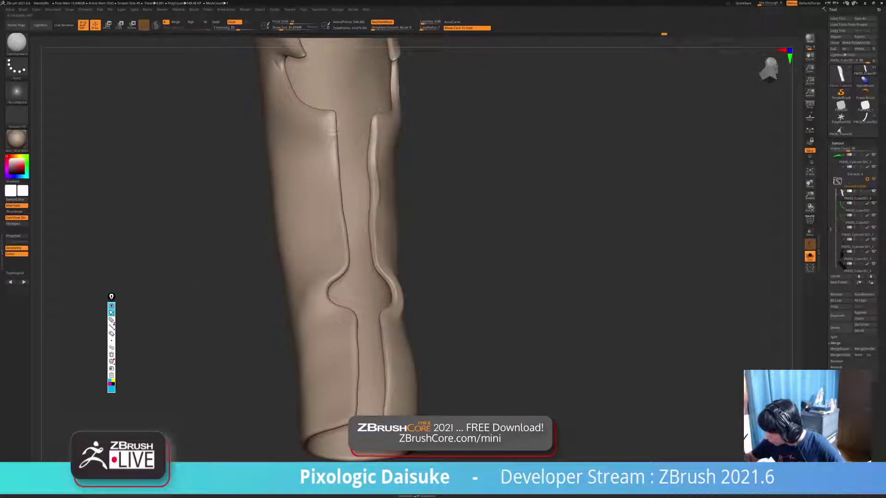
- Turn off BackfaceMask for the brush before detailing the opening edges of the tubular part
{"action": "right_click_drag", "start_coordinate": [334, 152], "coordinate": [321, 168]}
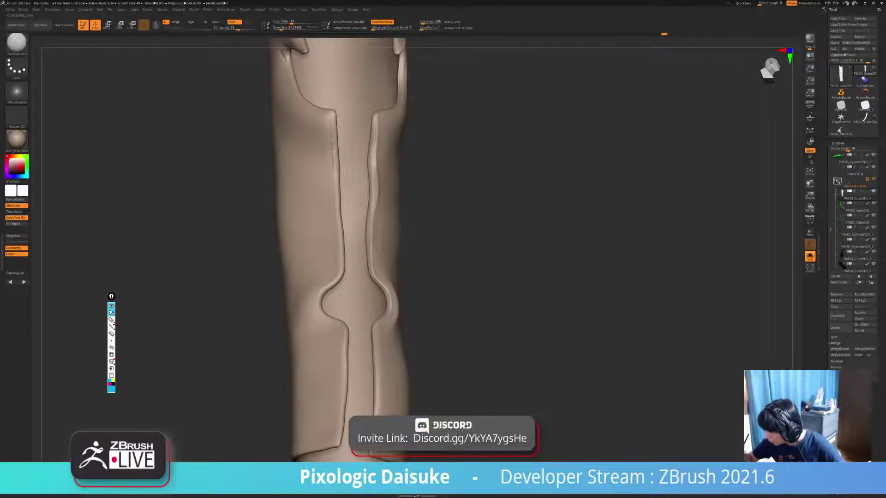
{"action": "mouse_move", "coordinate": [334, 154]}
{"action": "right_mouse_down"}
{"action": "mouse_move", "coordinate": [369, 154]}
{"action": "mouse_move", "coordinate": [323, 154]}
{"action": "right_mouse_up"}
{"action": "left_click", "coordinate": [382, 21]}
{"action": "left_click", "coordinate": [274, 9]}
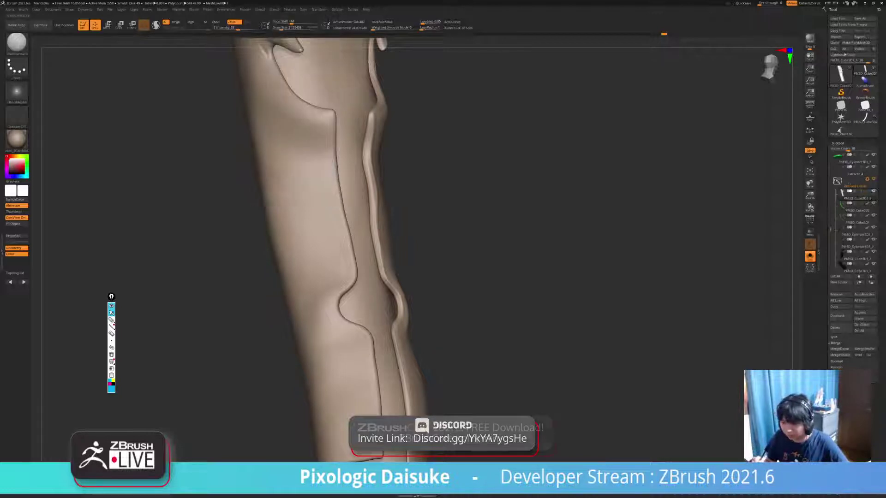
- Carve a DamStandard stroke along the opening's edge, from below the round cutout to the lower rim
{"action": "right_click_drag", "start_coordinate": [373, 210], "coordinate": [319, 191], "text": "alt"}
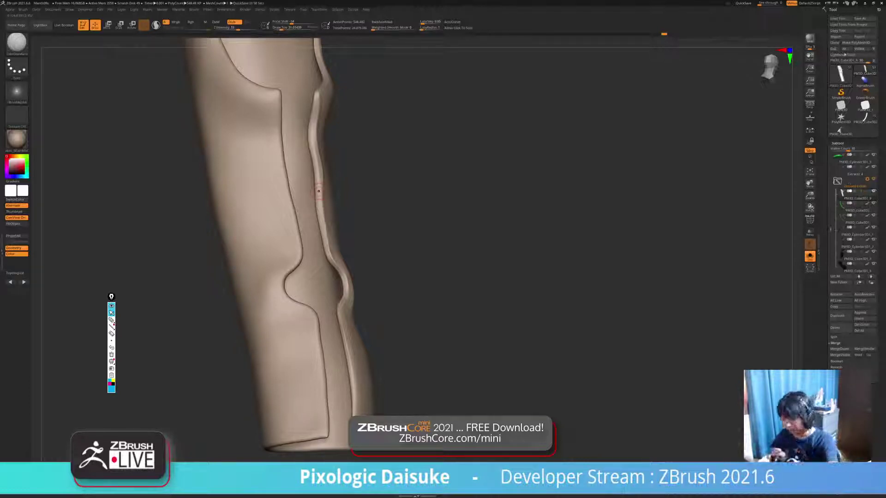
{"action": "right_click_drag", "start_coordinate": [319, 191], "coordinate": [321, 126]}
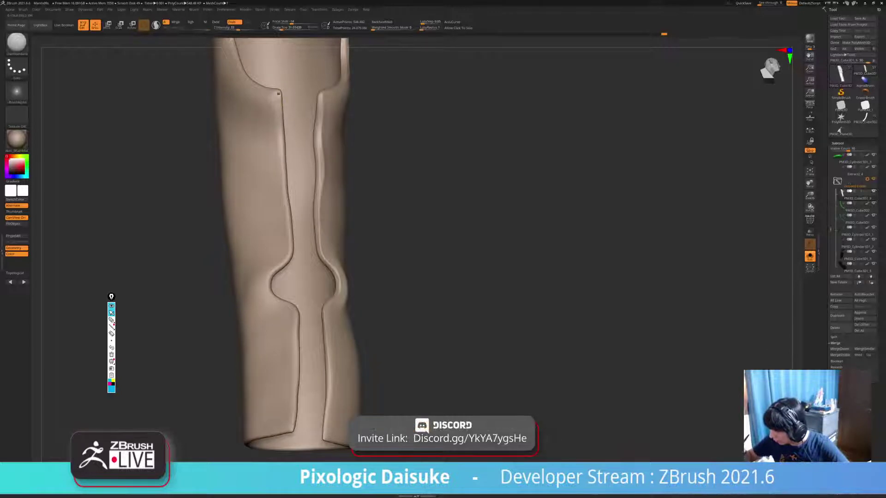
{"action": "right_click_drag", "start_coordinate": [290, 194], "coordinate": [308, 181]}
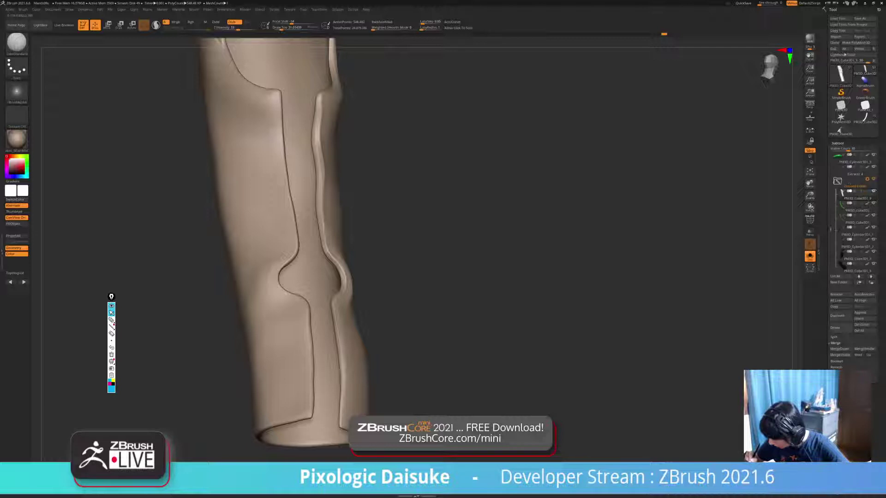
{"action": "right_click_drag", "start_coordinate": [316, 286], "coordinate": [313, 233], "text": "alt"}
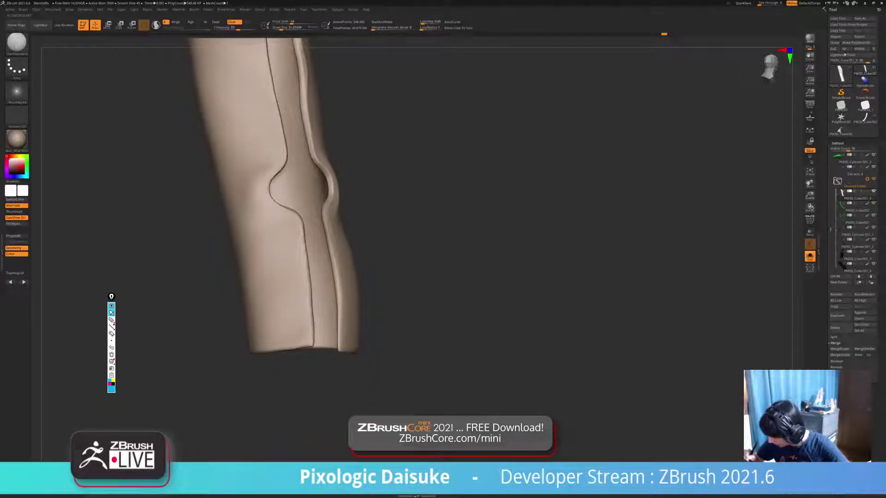
{"action": "left_click_drag", "start_coordinate": [307, 258], "coordinate": [313, 326]}
{"action": "right_click_drag", "start_coordinate": [313, 325], "coordinate": [295, 323], "text": "ctrl"}
- Smooth the wavy opening edge just below the upper rim of the tubular part
{"action": "mouse_move", "coordinate": [230, 73]}
{"action": "right_mouse_down", "text": "alt"}
{"action": "mouse_move", "coordinate": [247, 189]}
{"action": "mouse_move", "coordinate": [270, 173]}
{"action": "mouse_move", "coordinate": [256, 148]}
{"action": "mouse_move", "coordinate": [203, 152]}
{"action": "right_mouse_up", "text": "alt"}
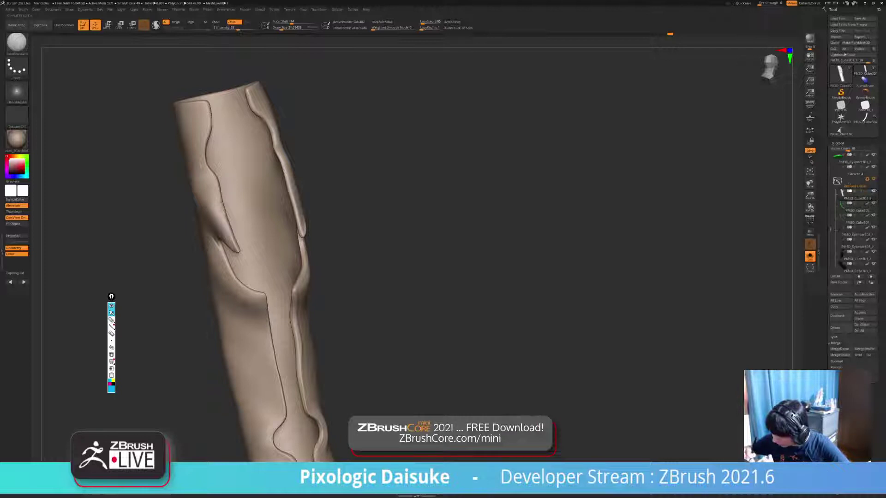
{"action": "mouse_move", "coordinate": [204, 207]}
{"action": "right_mouse_down", "text": "shift"}
{"action": "mouse_move", "coordinate": [233, 208]}
{"action": "mouse_move", "coordinate": [222, 207]}
{"action": "right_mouse_up", "text": "shift"}
{"action": "right_click_drag", "start_coordinate": [242, 110], "coordinate": [231, 125]}
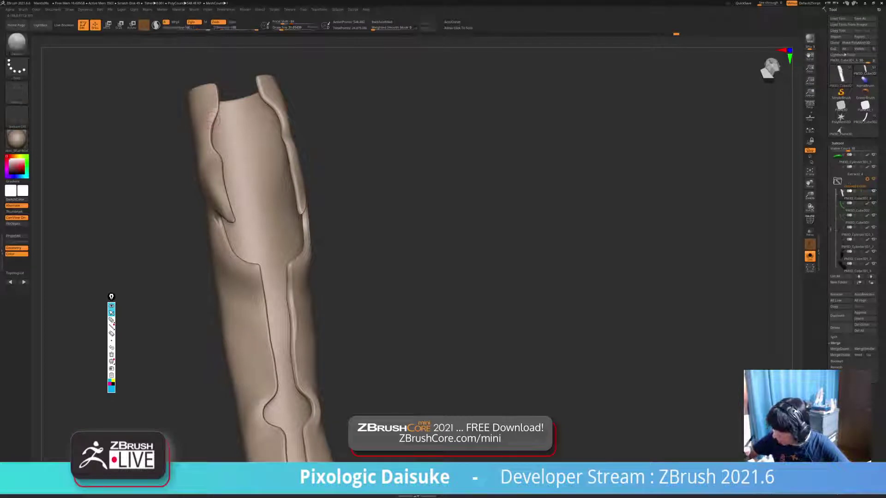
{"action": "left_click_drag", "start_coordinate": [213, 118], "coordinate": [211, 134], "text": "shift"}
{"action": "right_click_drag", "start_coordinate": [211, 134], "coordinate": [196, 153]}
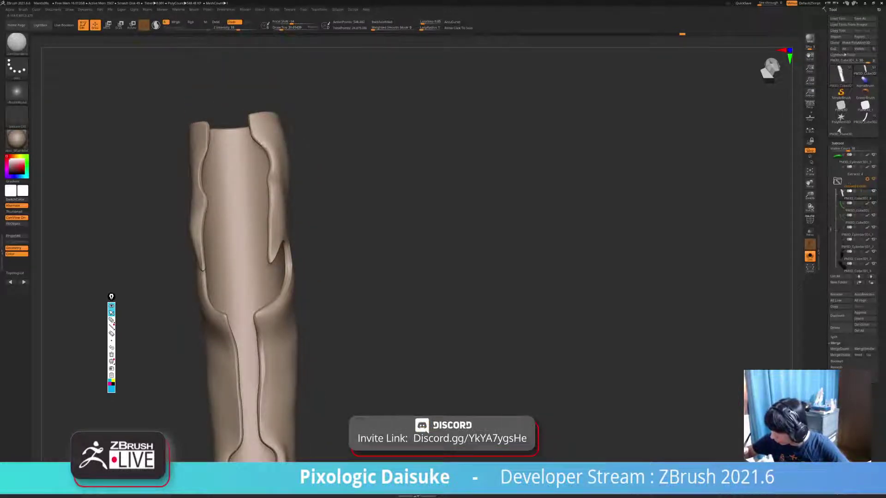
- Smooth the surface at the notch where the pointed flap meets the curved opening edge
{"action": "mouse_move", "coordinate": [266, 152]}
{"action": "right_mouse_down"}
{"action": "mouse_move", "coordinate": [272, 125]}
{"action": "mouse_move", "coordinate": [266, 139]}
{"action": "mouse_move", "coordinate": [281, 185]}
{"action": "mouse_move", "coordinate": [285, 295]}
{"action": "mouse_move", "coordinate": [258, 277]}
{"action": "right_mouse_up"}
{"action": "right_click_drag", "start_coordinate": [238, 224], "coordinate": [191, 166]}
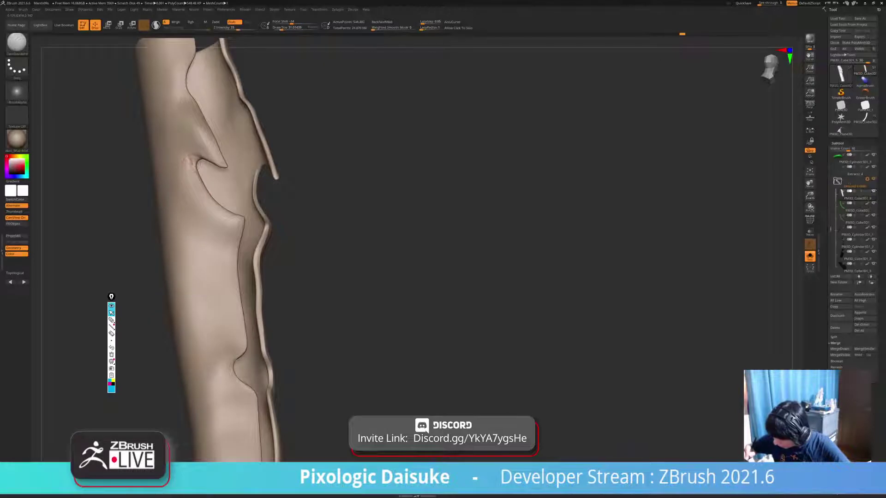
{"action": "left_click_drag", "start_coordinate": [194, 184], "coordinate": [194, 175], "text": "shift"}
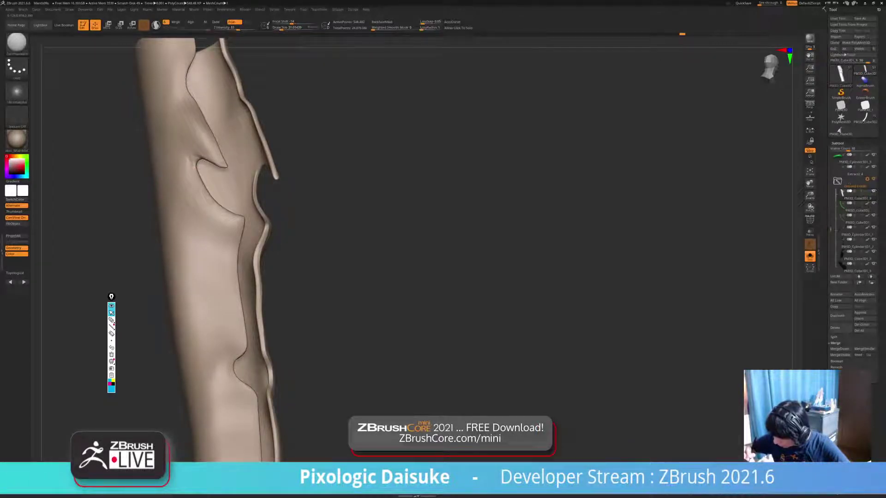
{"action": "right_click_drag", "start_coordinate": [238, 224], "coordinate": [262, 242]}
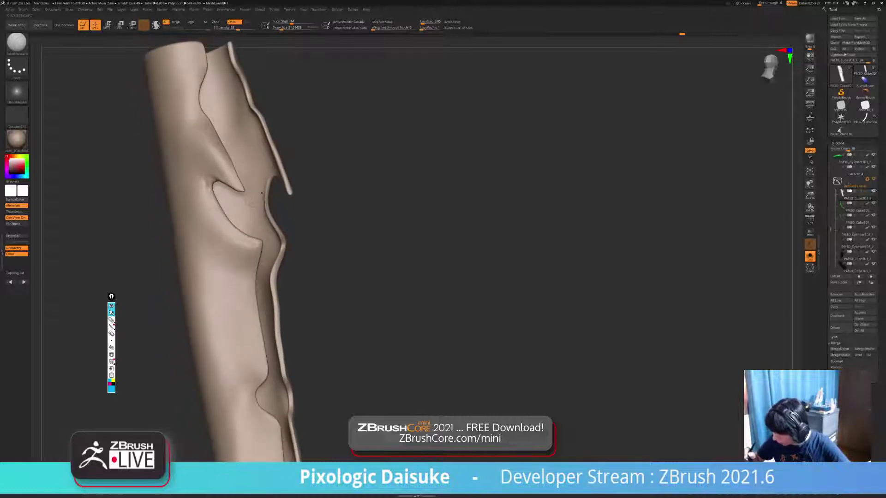
- Raise the DamStandard brush's Z Intensity and carve and smooth a groove along the curved edge below the pointed flap
{"action": "left_click", "coordinate": [238, 28]}
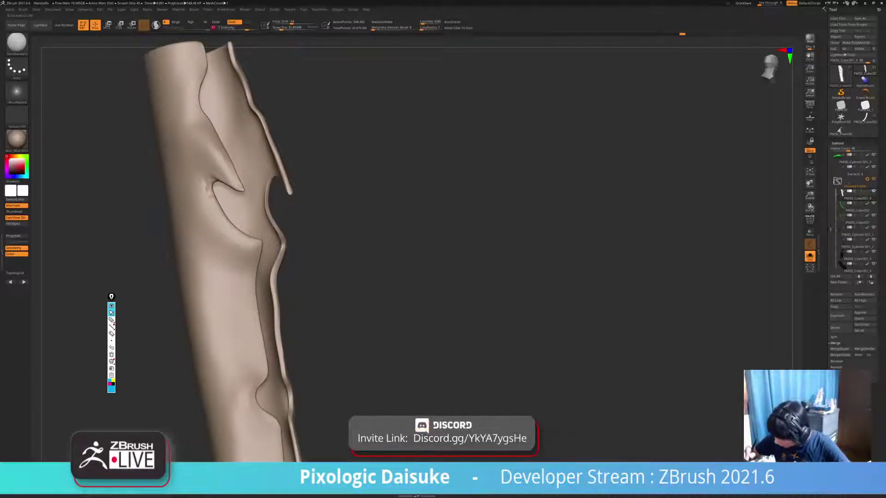
{"action": "left_click_drag", "start_coordinate": [229, 230], "coordinate": [209, 189], "text": "shift"}
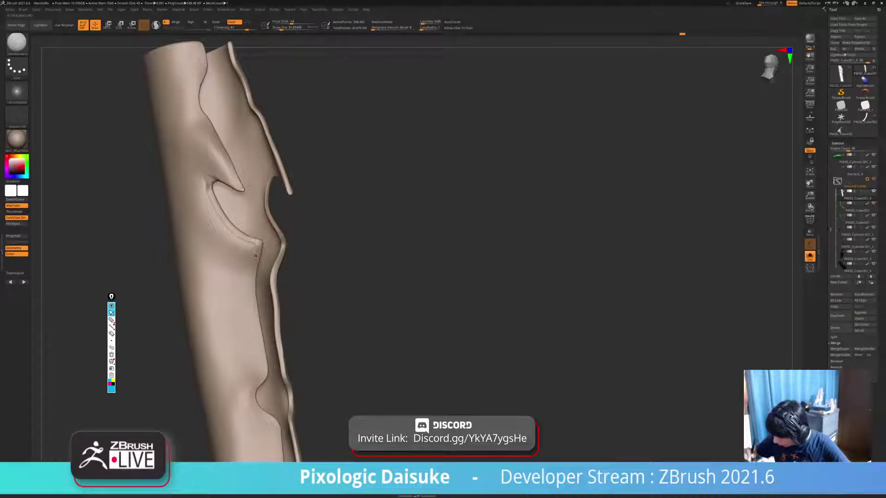
- Continue the groove down the straight opening edge from the angular corner to the round cutout
{"action": "right_click_drag", "start_coordinate": [256, 255], "coordinate": [264, 203]}
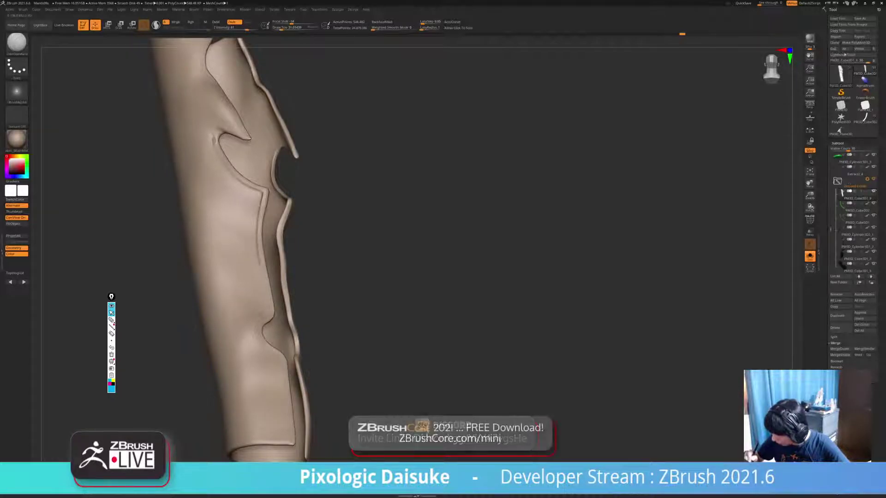
{"action": "left_click_drag", "start_coordinate": [264, 283], "coordinate": [261, 322]}
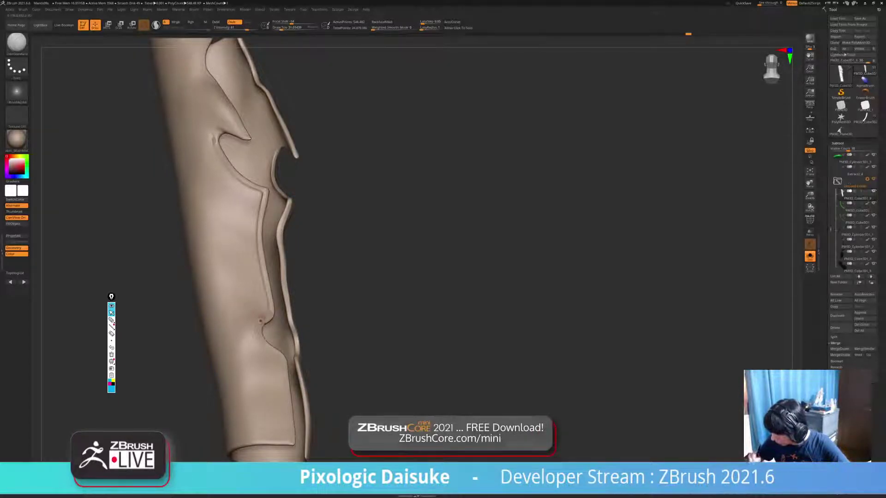
{"action": "mouse_move", "coordinate": [261, 323]}
{"action": "right_mouse_down"}
{"action": "mouse_move", "coordinate": [272, 272]}
{"action": "mouse_move", "coordinate": [254, 266]}
{"action": "right_mouse_up"}
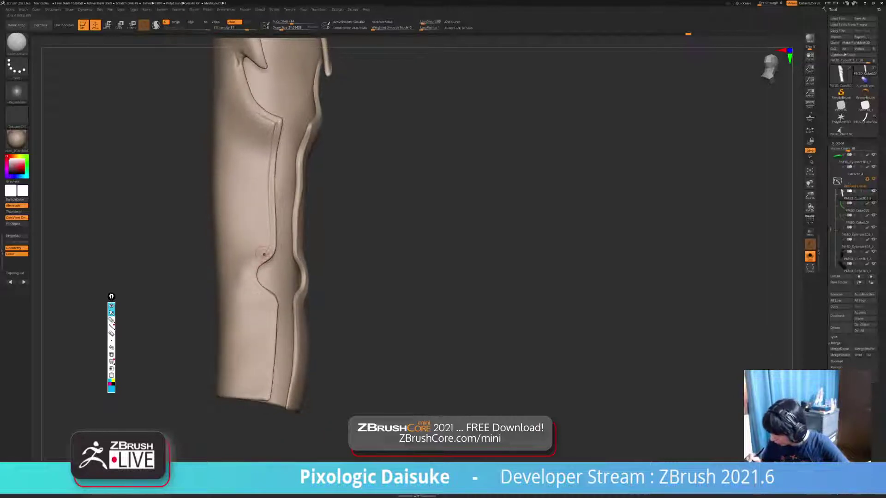
- Carve the groove around the round cutout's curved edge and smooth the stroke
{"action": "left_click_drag", "start_coordinate": [253, 277], "coordinate": [273, 307]}
{"action": "left_click_drag", "start_coordinate": [261, 251], "coordinate": [270, 299], "text": "shift"}
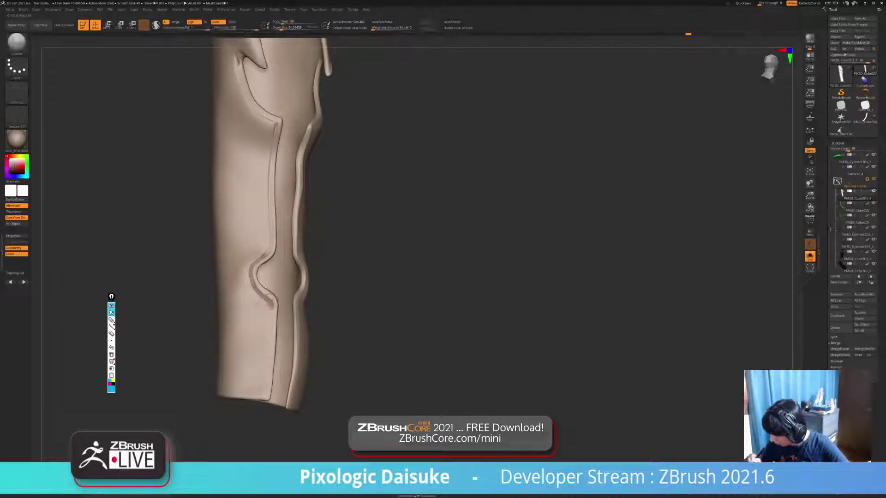
{"action": "right_click_drag", "start_coordinate": [273, 296], "coordinate": [264, 246], "text": "alt"}
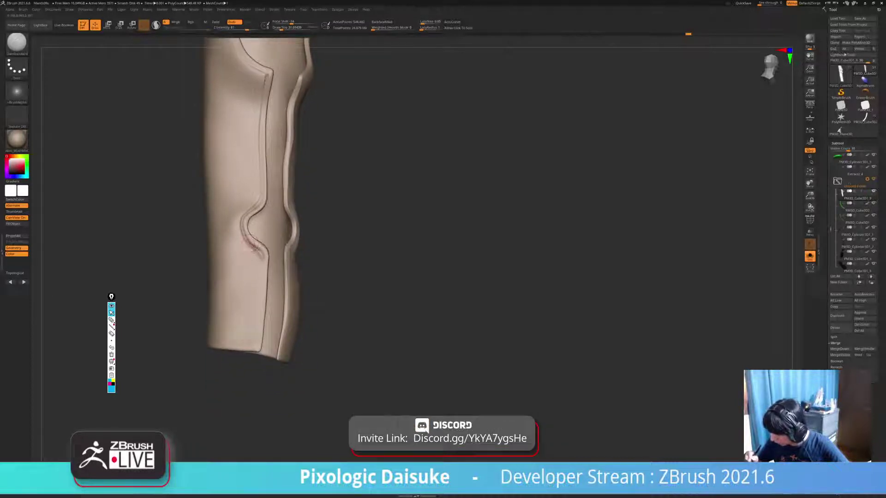
- Carve the groove from the round cutout down to the lower rim, undoing and redrawing the stroke
{"action": "left_click_drag", "start_coordinate": [261, 256], "coordinate": [258, 325]}
{"action": "mouse_move", "coordinate": [252, 306]}
{"action": "right_mouse_down", "text": "ctrl"}
{"action": "mouse_move", "coordinate": [253, 287]}
{"action": "mouse_move", "coordinate": [255, 327]}
{"action": "right_mouse_up", "text": "ctrl"}
{"action": "left_click_drag", "start_coordinate": [254, 327], "coordinate": [257, 338], "text": "shift"}
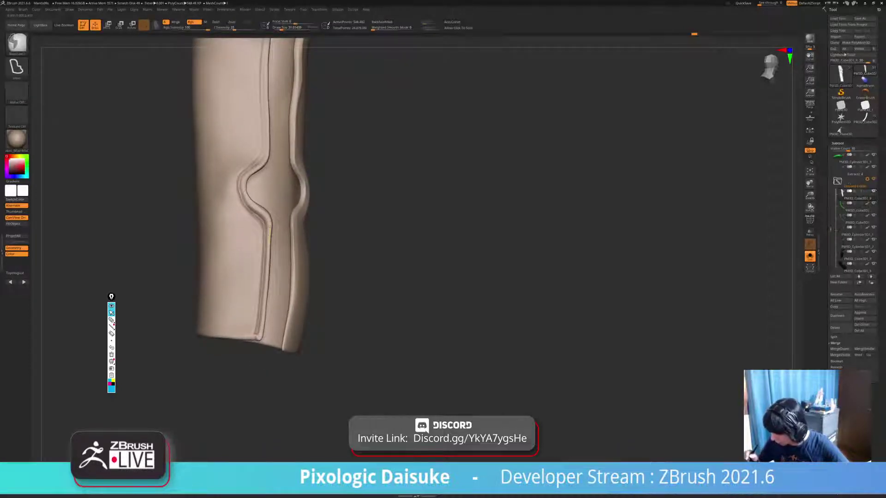
{"action": "key", "text": "ctrl+z"}
{"action": "key", "text": "ctrl+z"}
{"action": "left_click_drag", "start_coordinate": [265, 226], "coordinate": [254, 335]}
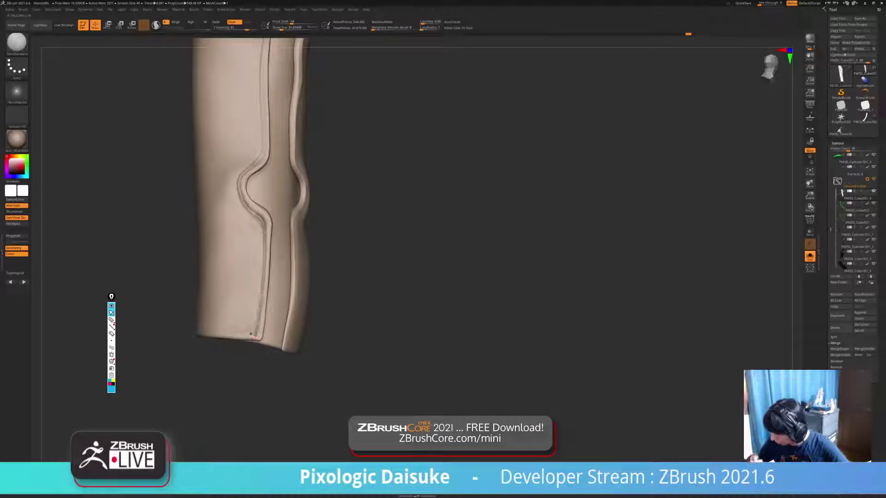
- Carve a matching groove along the opposite opening edge from the lower rim up around the round cutout
{"action": "mouse_move", "coordinate": [255, 281]}
{"action": "right_mouse_down", "text": "ctrl"}
{"action": "mouse_move", "coordinate": [258, 248]}
{"action": "mouse_move", "coordinate": [210, 247]}
{"action": "right_mouse_up", "text": "ctrl"}
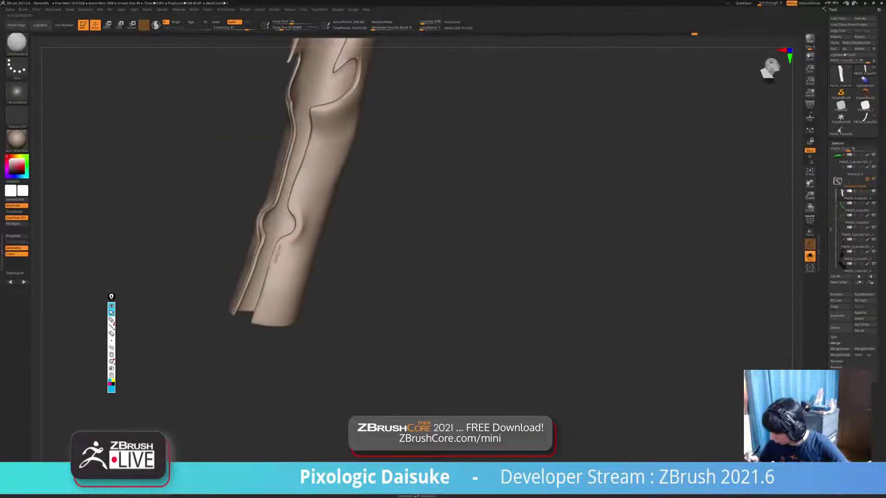
{"action": "left_click_drag", "start_coordinate": [277, 249], "coordinate": [267, 293]}
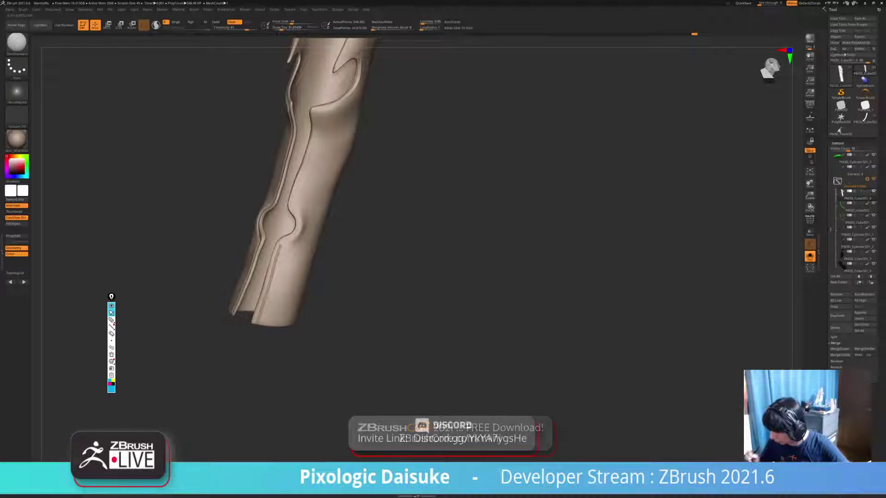
{"action": "right_click_drag", "start_coordinate": [280, 249], "coordinate": [243, 307], "text": "alt"}
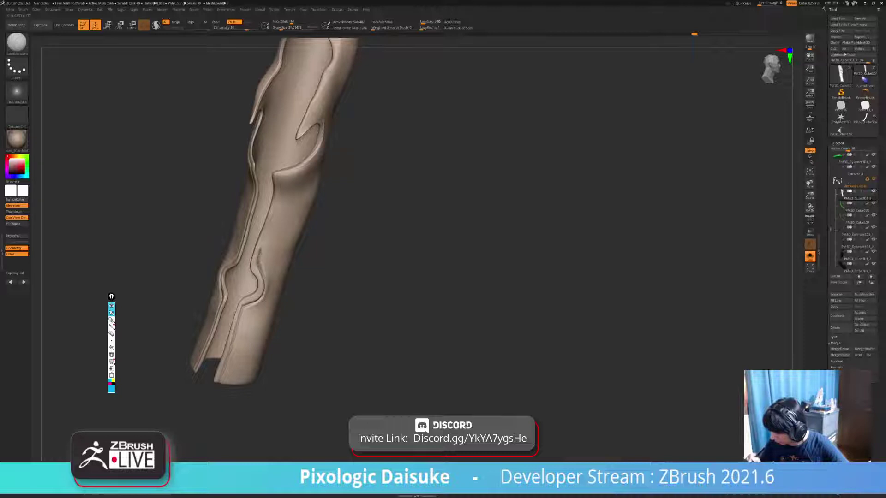
- Extend the opposite edge's groove from the round cutout up to the angular corner and smooth it
{"action": "right_click_drag", "start_coordinate": [280, 178], "coordinate": [261, 220], "text": "alt"}
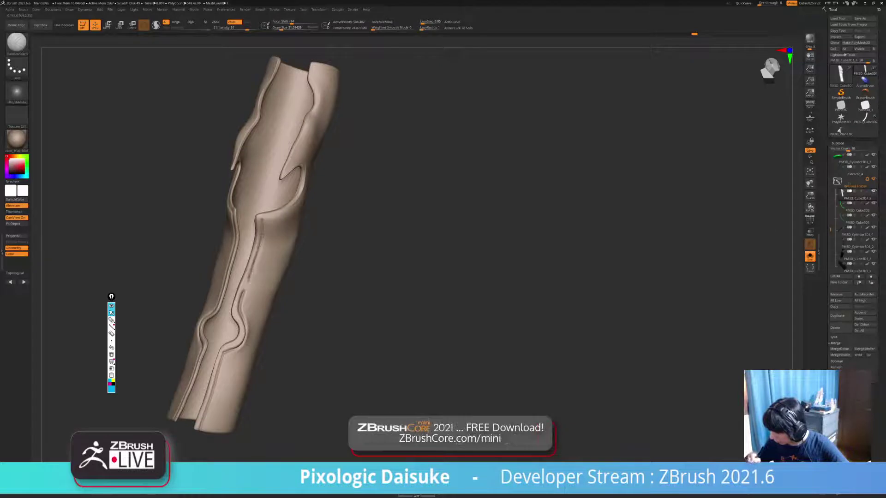
{"action": "key", "text": "shift"}
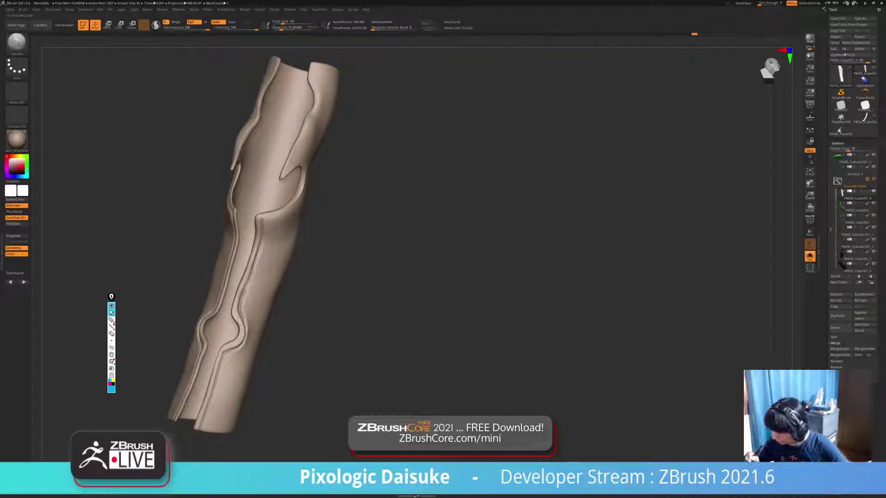
{"action": "right_click_drag", "start_coordinate": [241, 309], "coordinate": [241, 291]}
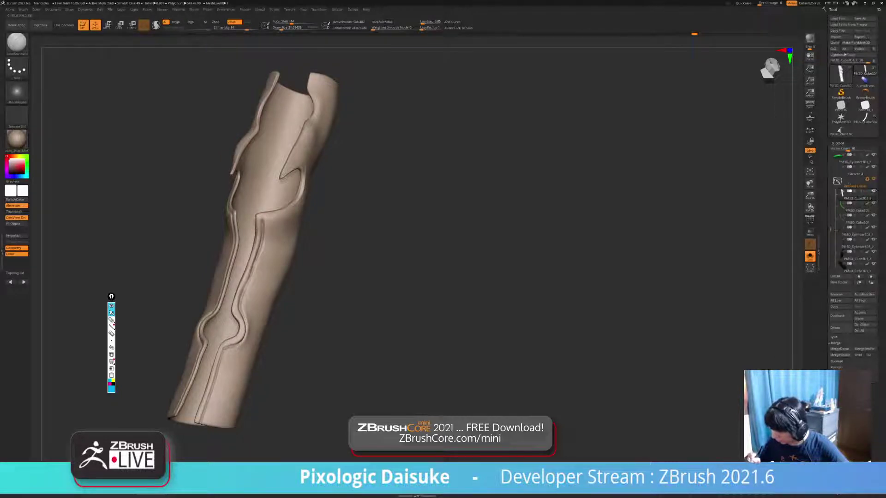
- Carve the groove around the curved recess below the pointed flap, joining it to the angular corner
{"action": "right_click_drag", "start_coordinate": [369, 258], "coordinate": [429, 235], "text": "ctrl"}
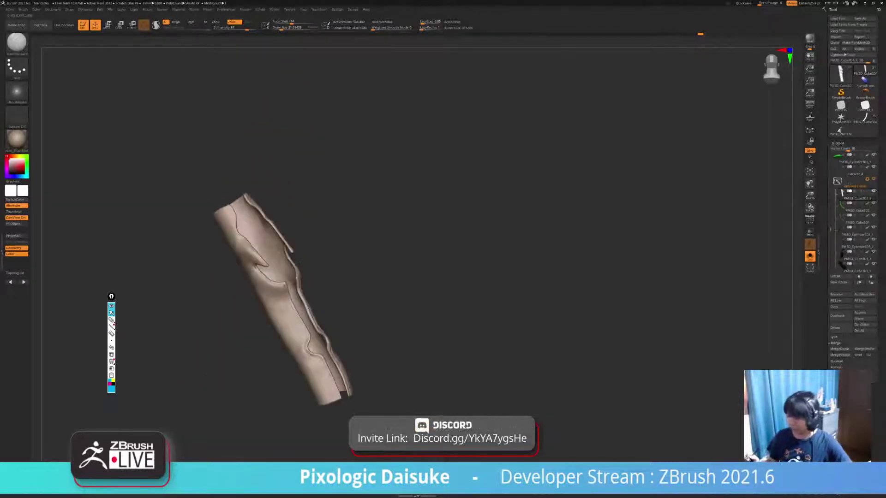
{"action": "right_click_drag", "start_coordinate": [323, 249], "coordinate": [295, 300]}
{"action": "right_click_drag", "start_coordinate": [296, 231], "coordinate": [306, 224]}
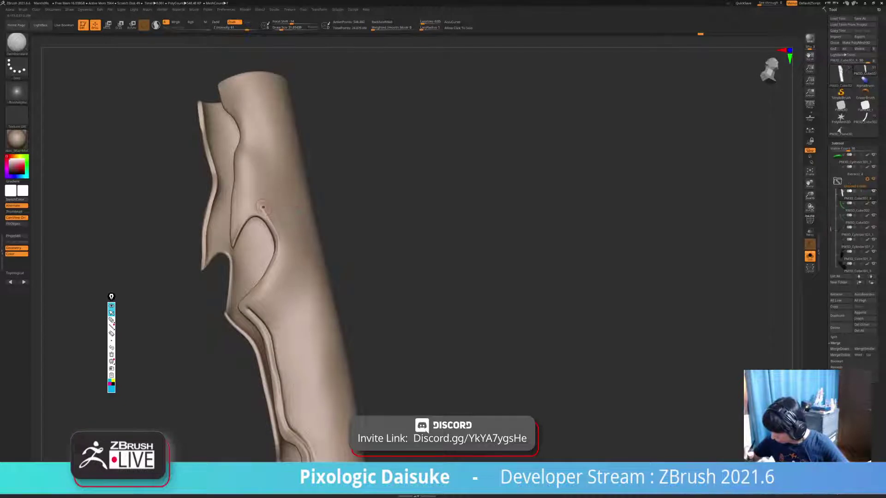
{"action": "key", "text": "ctrl+shift"}
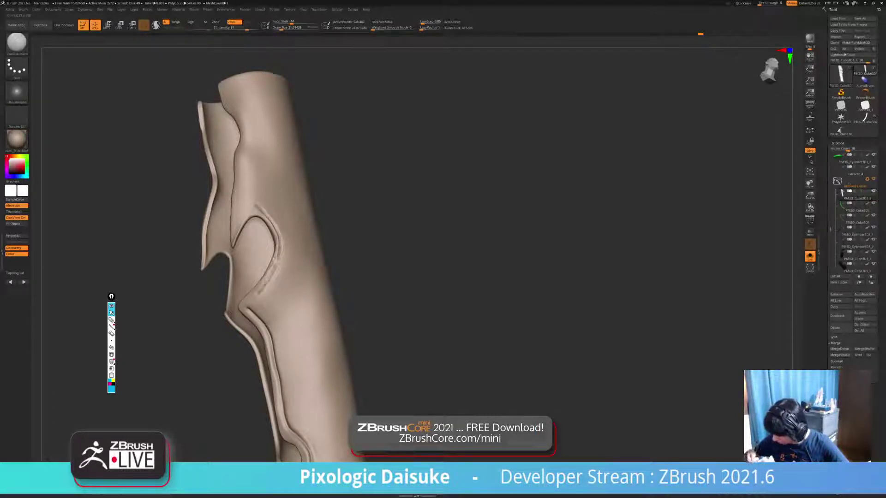
{"action": "mouse_move", "coordinate": [276, 231]}
{"action": "right_mouse_down"}
{"action": "mouse_move", "coordinate": [287, 269]}
{"action": "mouse_move", "coordinate": [276, 262]}
{"action": "right_mouse_up"}
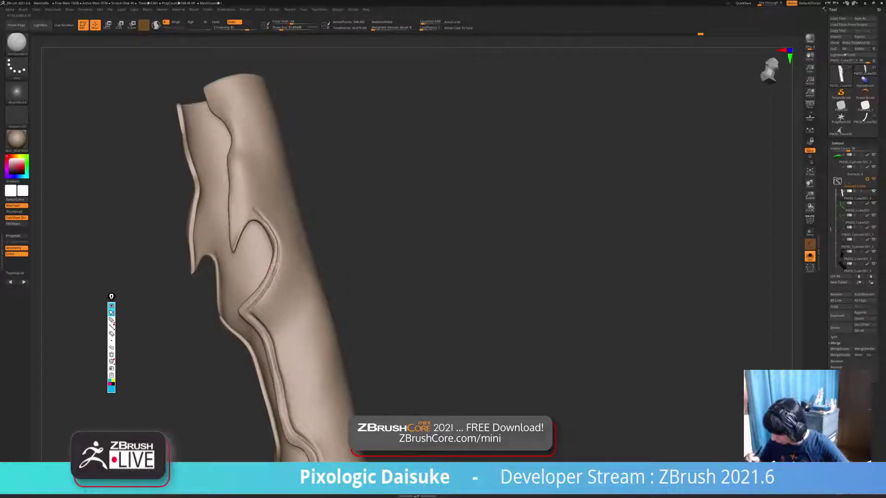
{"action": "left_click_drag", "start_coordinate": [280, 253], "coordinate": [272, 277]}
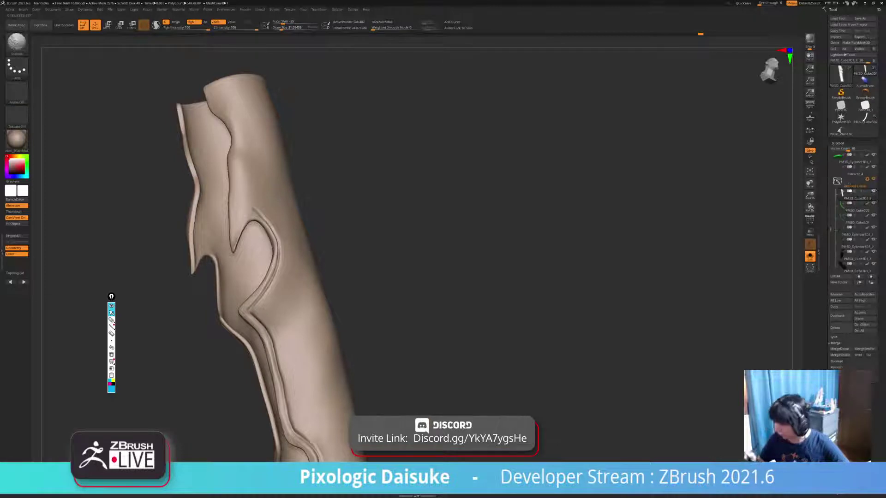
- Carve and smooth the groove around the head of the curved recess below the pointed flap
{"action": "mouse_move", "coordinate": [272, 277]}
{"action": "right_mouse_down", "text": "ctrl"}
{"action": "mouse_move", "coordinate": [272, 222]}
{"action": "mouse_move", "coordinate": [300, 217]}
{"action": "mouse_move", "coordinate": [277, 240]}
{"action": "mouse_move", "coordinate": [248, 183]}
{"action": "right_mouse_up", "text": "ctrl"}
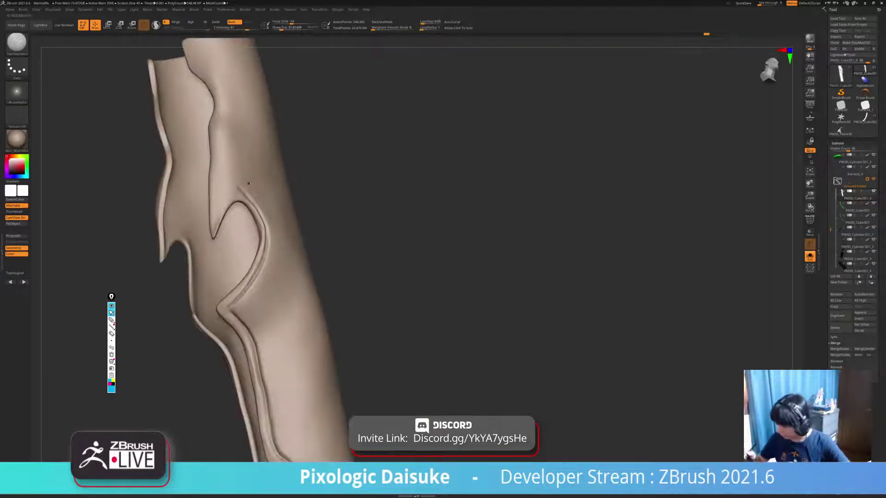
{"action": "left_click_drag", "start_coordinate": [249, 183], "coordinate": [337, 196]}
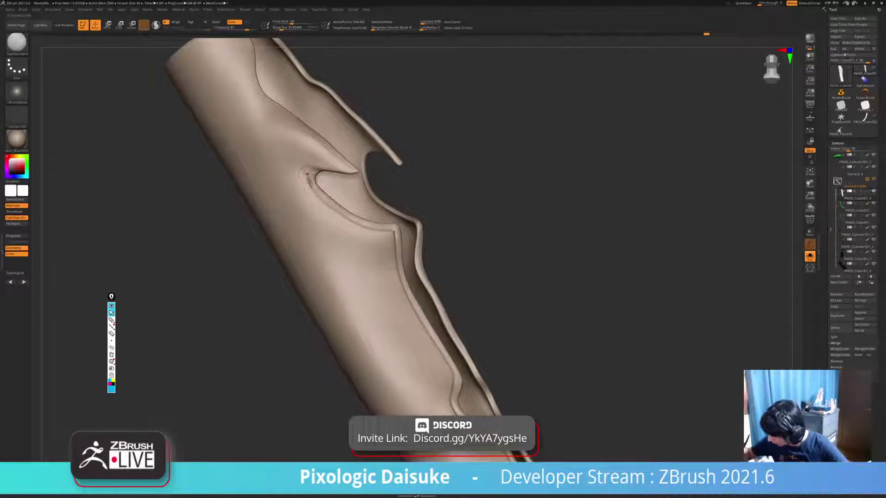
{"action": "key", "text": "shift"}
{"action": "mouse_move", "coordinate": [316, 166]}
{"action": "right_mouse_down", "text": "ctrl"}
{"action": "mouse_move", "coordinate": [316, 120]}
{"action": "mouse_move", "coordinate": [369, 138]}
{"action": "mouse_move", "coordinate": [302, 158]}
{"action": "mouse_move", "coordinate": [258, 185]}
{"action": "mouse_move", "coordinate": [296, 217]}
{"action": "mouse_move", "coordinate": [282, 194]}
{"action": "mouse_move", "coordinate": [327, 229]}
{"action": "right_mouse_up", "text": "ctrl"}
{"action": "key", "text": "ctrl"}
{"action": "right_click_drag", "start_coordinate": [272, 185], "coordinate": [277, 212], "text": "ctrl"}
{"action": "mouse_move", "coordinate": [277, 212]}
{"action": "right_mouse_down"}
{"action": "mouse_move", "coordinate": [282, 223]}
{"action": "mouse_move", "coordinate": [295, 217]}
{"action": "mouse_move", "coordinate": [294, 199]}
{"action": "right_mouse_up"}
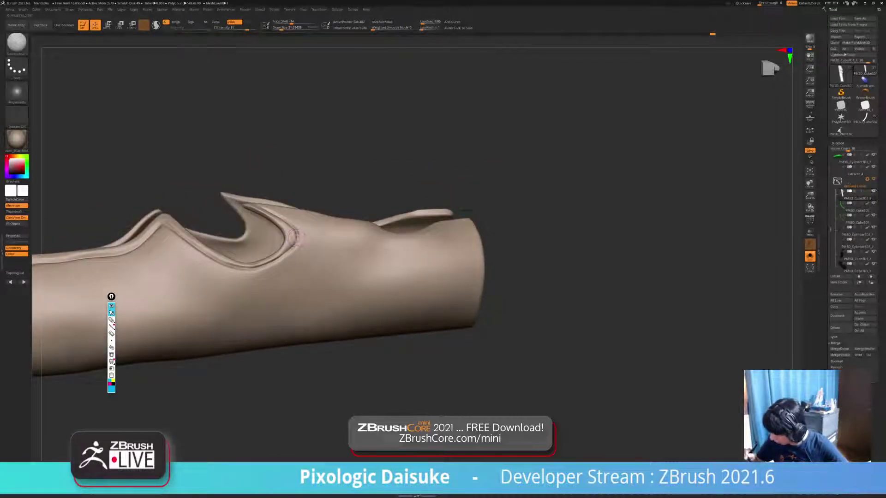
- Carve the groove from the curved recess around the pointed flap's tip and up its long edge
{"action": "right_click_drag", "start_coordinate": [295, 236], "coordinate": [281, 318]}
{"action": "left_click_drag", "start_coordinate": [312, 260], "coordinate": [323, 246]}
{"action": "key", "text": "ctrl+z"}
{"action": "left_click_drag", "start_coordinate": [272, 315], "coordinate": [287, 289]}
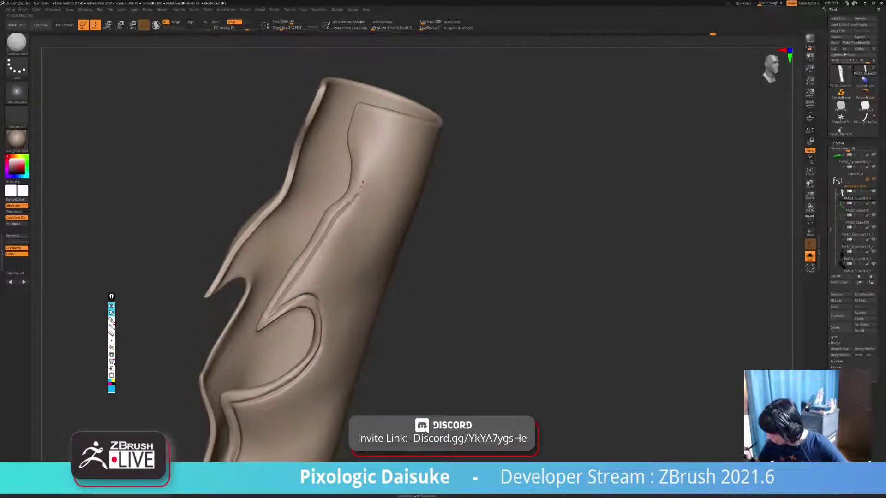
- Extend the groove along the wavy edge between the pointed flap and the upper rim, and smooth the joint
{"action": "right_click_drag", "start_coordinate": [363, 182], "coordinate": [316, 189]}
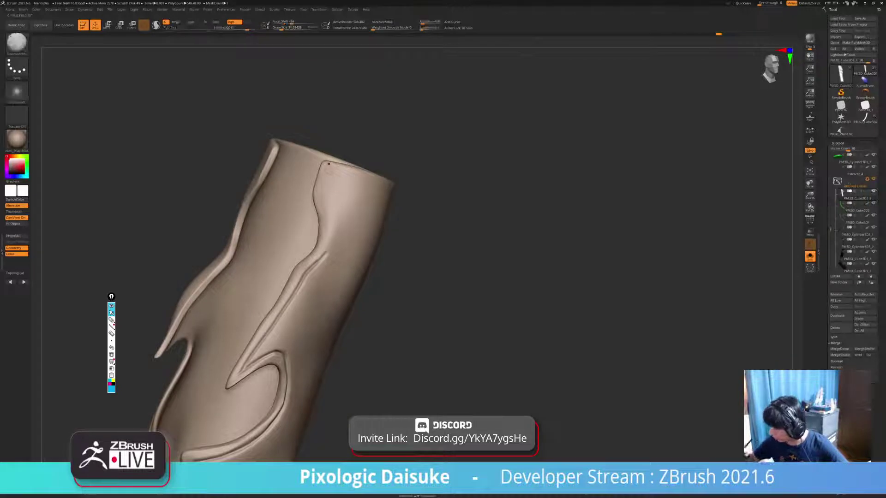
{"action": "mouse_move", "coordinate": [324, 176]}
{"action": "left_mouse_down", "text": "shift"}
{"action": "mouse_move", "coordinate": [322, 184]}
{"action": "mouse_move", "coordinate": [327, 177]}
{"action": "left_mouse_up", "text": "shift"}
{"action": "key", "text": "ctrl+z"}
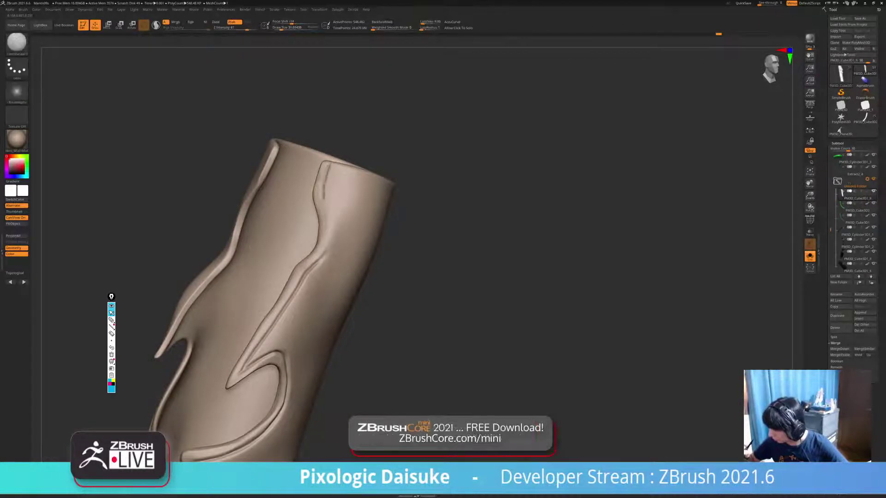
{"action": "right_click_drag", "start_coordinate": [313, 257], "coordinate": [325, 240]}
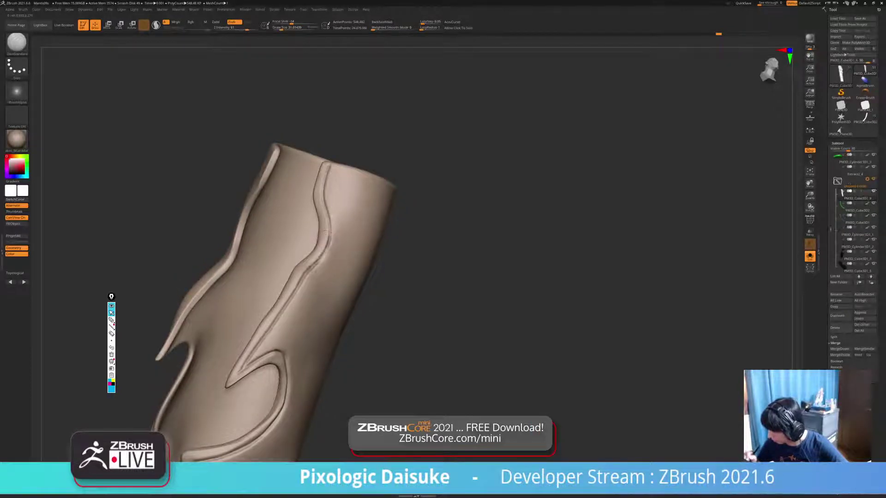
{"action": "key", "text": "ctrl+z"}
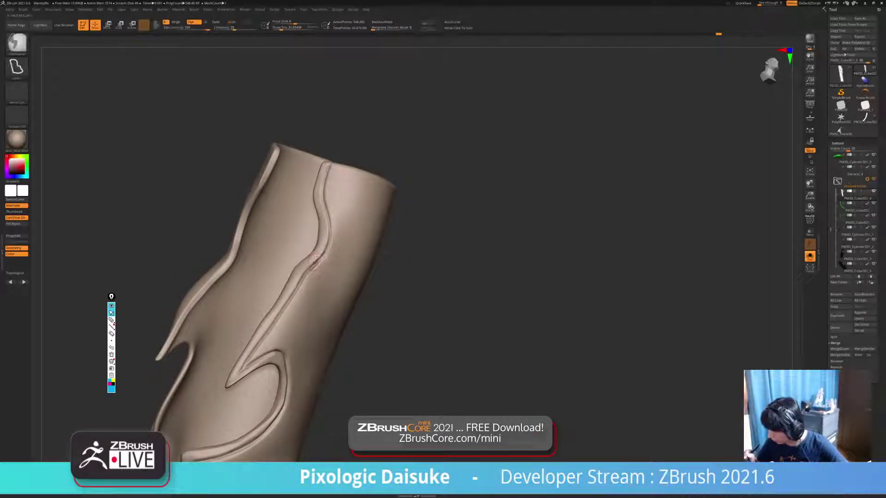
{"action": "right_click_drag", "start_coordinate": [325, 250], "coordinate": [331, 230], "text": "ctrl"}
- Carve the opposite edge's groove from the upper rim down to the bend above its pointed flap, redrawing unsatisfactory strokes
{"action": "mouse_move", "coordinate": [333, 276]}
{"action": "right_mouse_down", "text": "alt"}
{"action": "mouse_move", "coordinate": [336, 204]}
{"action": "mouse_move", "coordinate": [317, 143]}
{"action": "right_mouse_up", "text": "alt"}
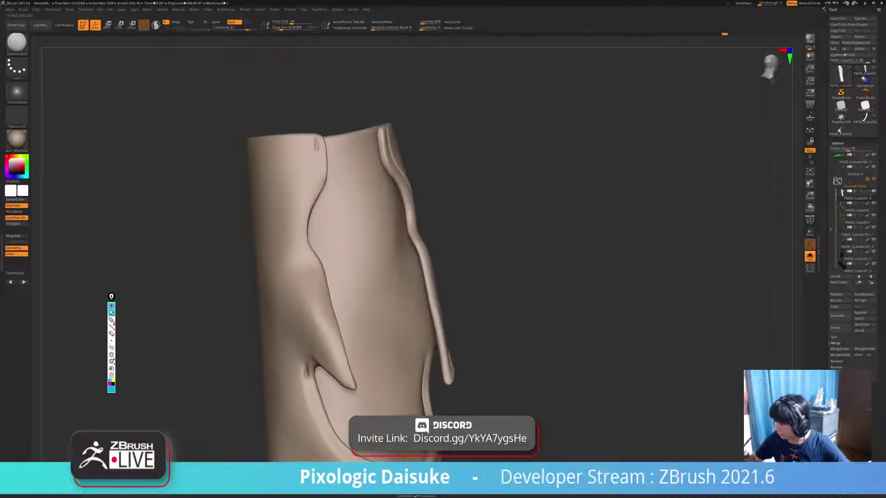
{"action": "key", "text": "ctrl+z"}
{"action": "left_click_drag", "start_coordinate": [317, 144], "coordinate": [317, 184]}
{"action": "key", "text": "ctrl+z"}
{"action": "right_click_drag", "start_coordinate": [317, 144], "coordinate": [312, 118], "text": "alt"}
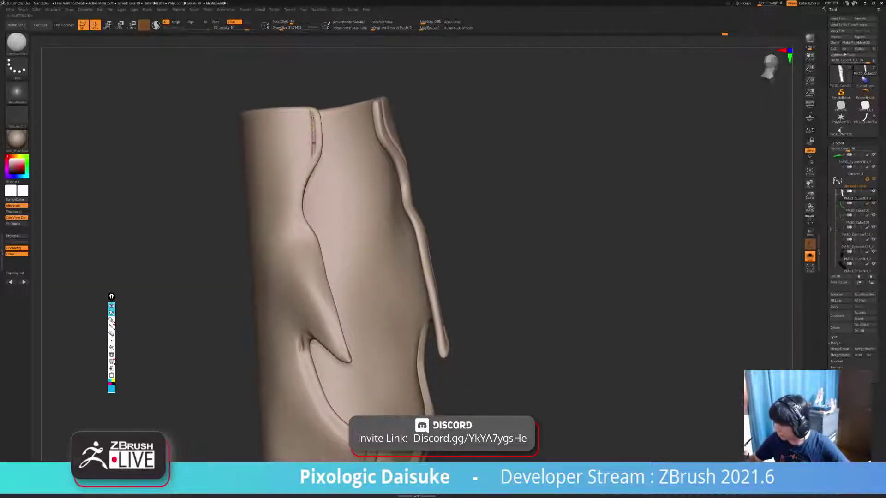
{"action": "mouse_move", "coordinate": [314, 152]}
{"action": "left_mouse_down", "text": "shift"}
{"action": "mouse_move", "coordinate": [311, 111]}
{"action": "mouse_move", "coordinate": [312, 142]}
{"action": "left_mouse_up", "text": "shift"}
{"action": "key", "text": "ctrl+z"}
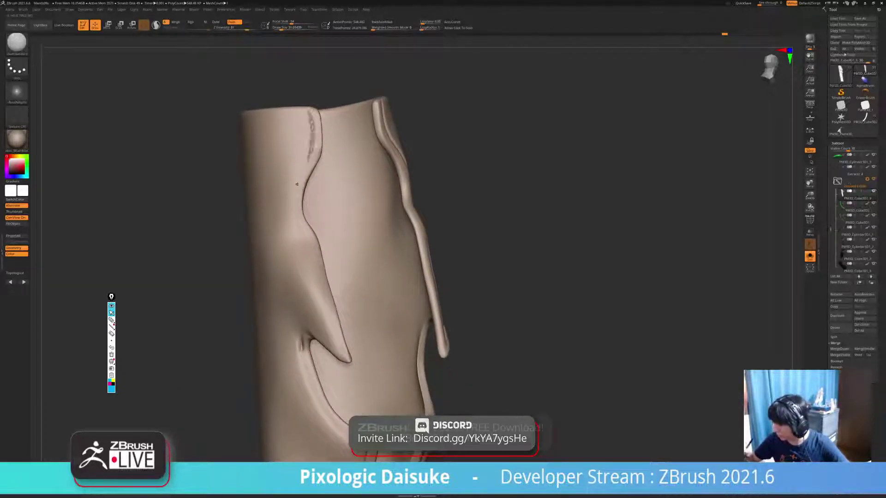
{"action": "right_click_drag", "start_coordinate": [296, 184], "coordinate": [309, 152]}
{"action": "key", "text": "ctrl+z"}
{"action": "mouse_move", "coordinate": [314, 145]}
{"action": "left_mouse_down"}
{"action": "mouse_move", "coordinate": [299, 184]}
{"action": "mouse_move", "coordinate": [308, 159]}
{"action": "left_mouse_up"}
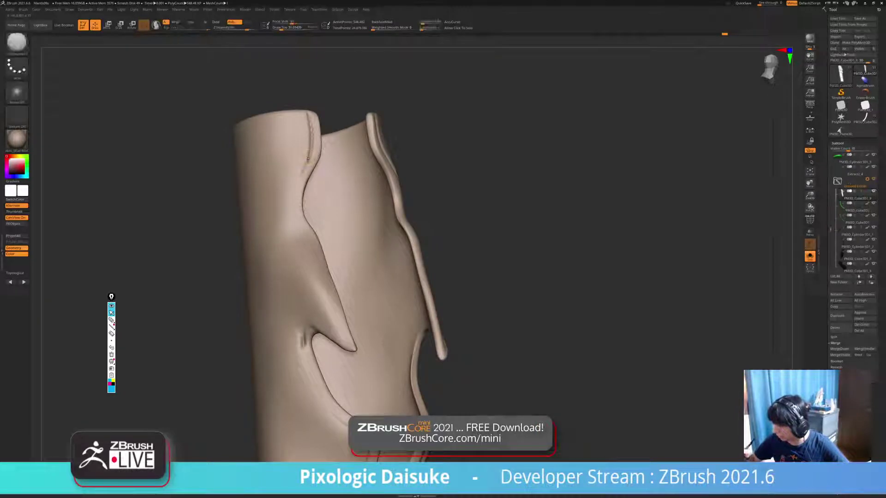
{"action": "mouse_move", "coordinate": [309, 158]}
{"action": "right_mouse_down", "text": "alt"}
{"action": "mouse_move", "coordinate": [294, 135]}
{"action": "mouse_move", "coordinate": [295, 97]}
{"action": "right_mouse_up", "text": "alt"}
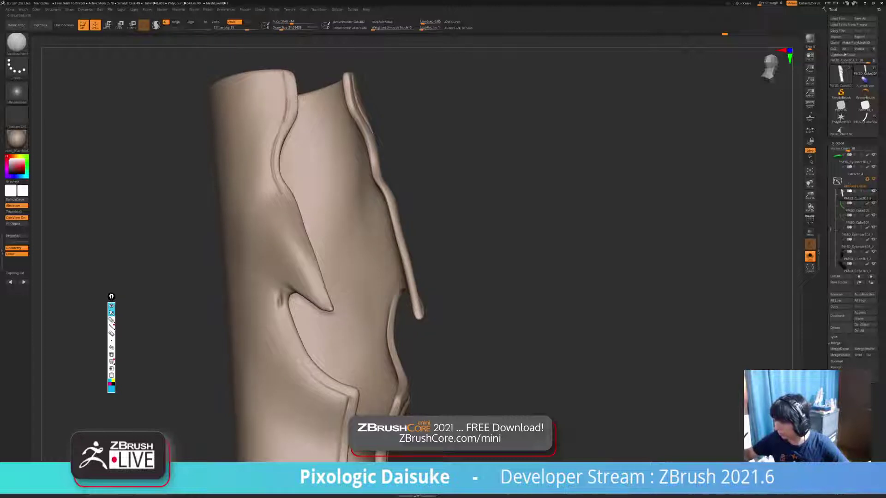
- Rework the opposite edge's groove just below the upper rim with extra strokes to even it out
{"action": "right_click_drag", "start_coordinate": [273, 169], "coordinate": [272, 143], "text": "alt"}
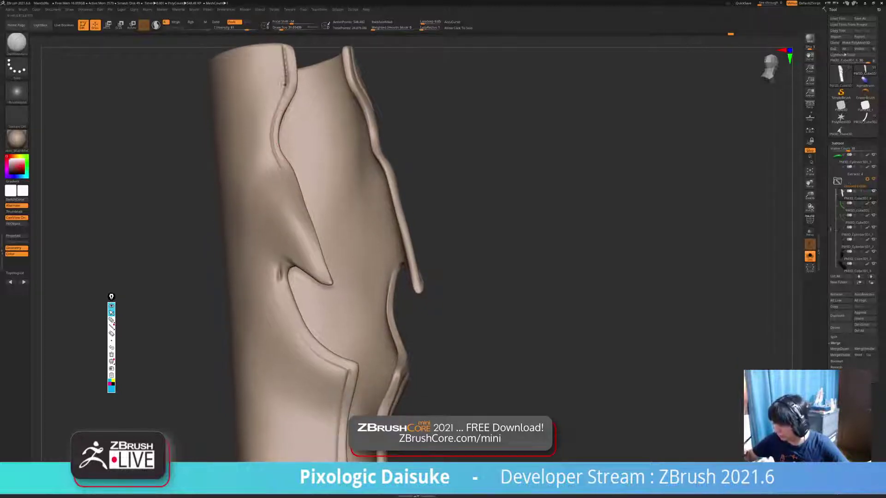
{"action": "left_click_drag", "start_coordinate": [286, 90], "coordinate": [275, 115]}
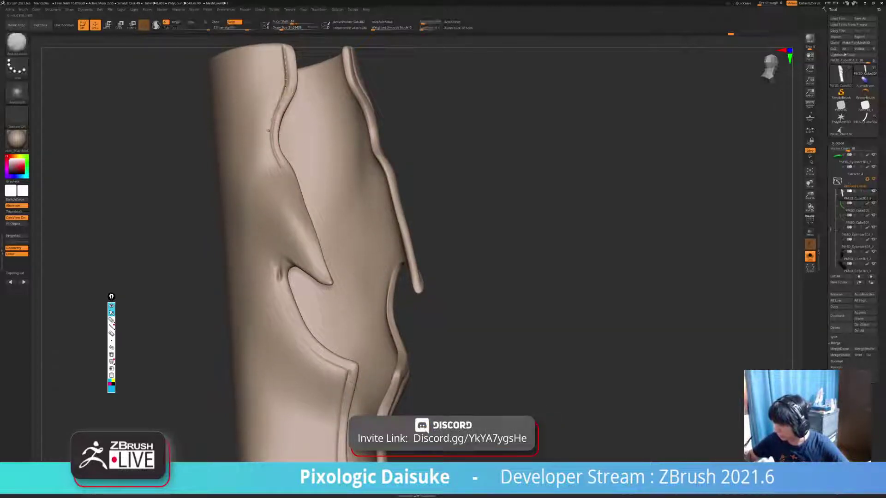
{"action": "right_click_drag", "start_coordinate": [277, 131], "coordinate": [282, 95], "text": "ctrl"}
{"action": "left_click_drag", "start_coordinate": [282, 74], "coordinate": [284, 97]}
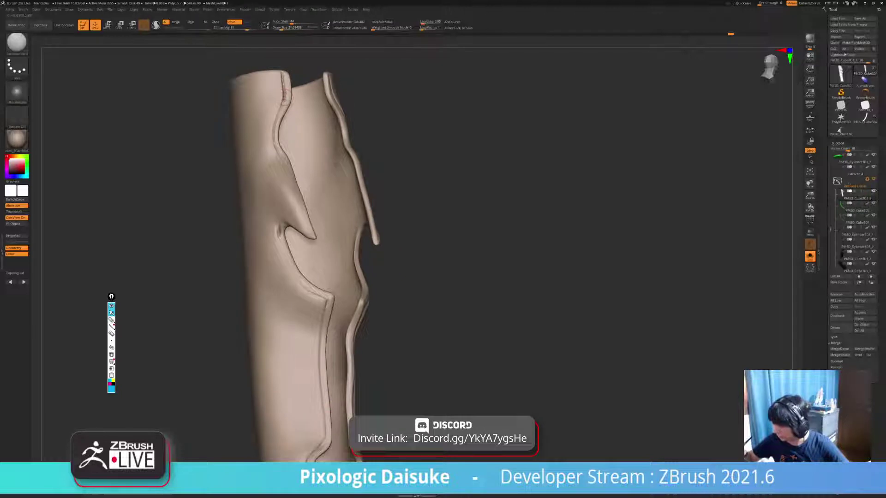
{"action": "right_click_drag", "start_coordinate": [283, 110], "coordinate": [286, 147], "text": "ctrl"}
{"action": "left_click_drag", "start_coordinate": [285, 58], "coordinate": [287, 88]}
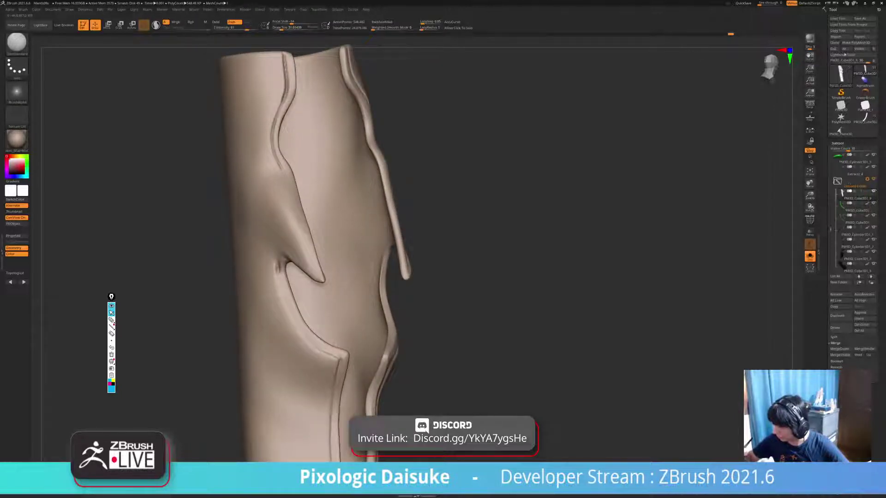
- Carve the opposite edge's groove from the bend down the pointed flap's long edge to its tip
{"action": "right_click_drag", "start_coordinate": [284, 172], "coordinate": [271, 142]}
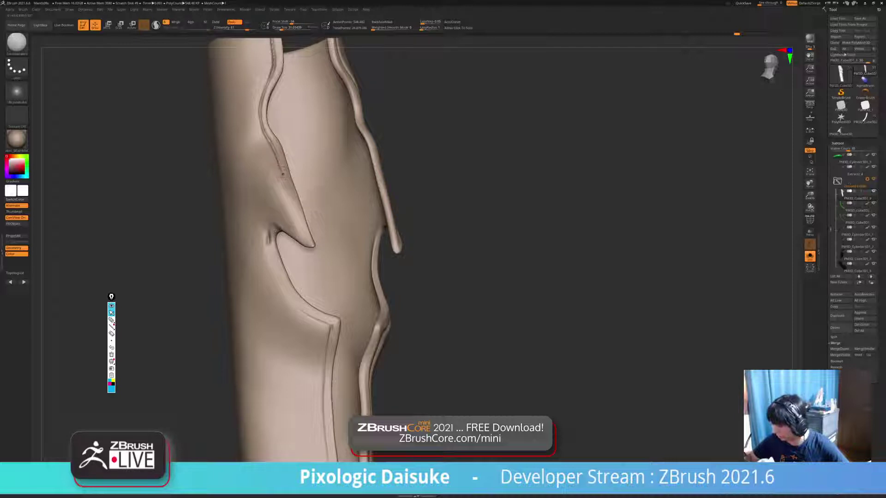
{"action": "key", "text": "ctrl+z"}
{"action": "left_click_drag", "start_coordinate": [281, 171], "coordinate": [292, 203]}
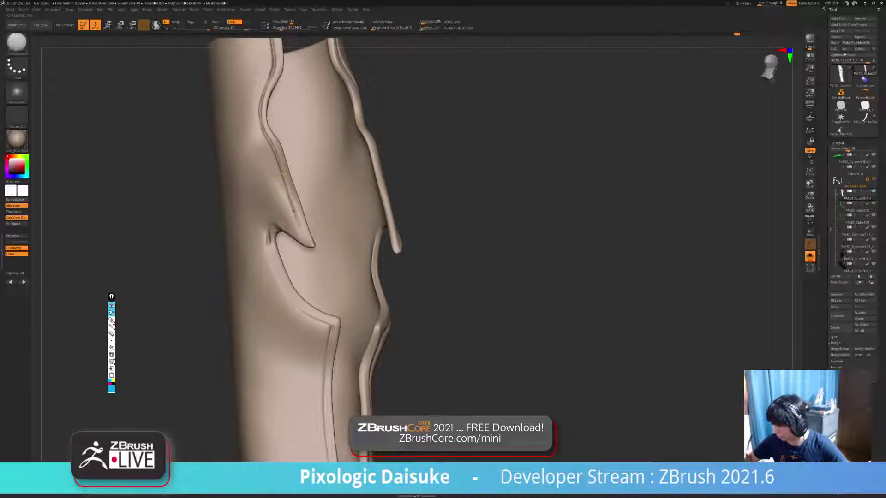
{"action": "mouse_move", "coordinate": [293, 210]}
{"action": "right_mouse_down"}
{"action": "mouse_move", "coordinate": [300, 216]}
{"action": "mouse_move", "coordinate": [281, 213]}
{"action": "right_mouse_up"}
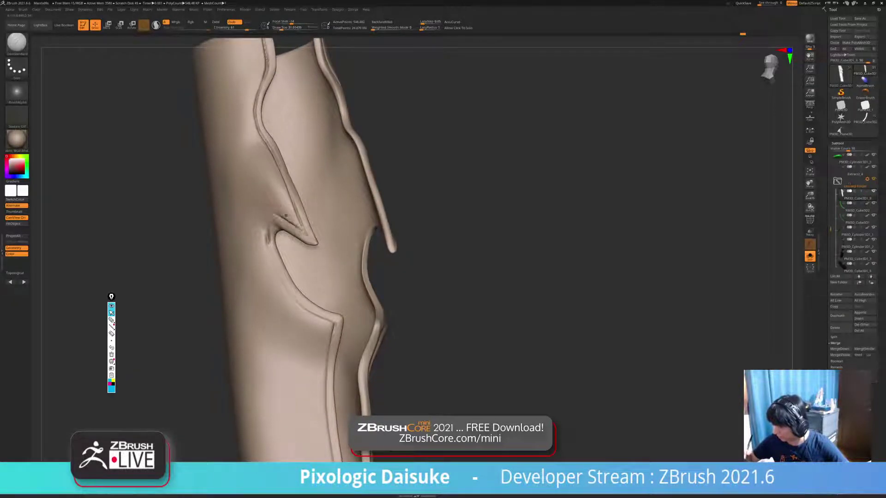
- Carve the groove along the underside of the opposite edge's pointed flap and join it to the curved recess groove
{"action": "left_click_drag", "start_coordinate": [286, 215], "coordinate": [304, 232]}
{"action": "key", "text": "shift"}
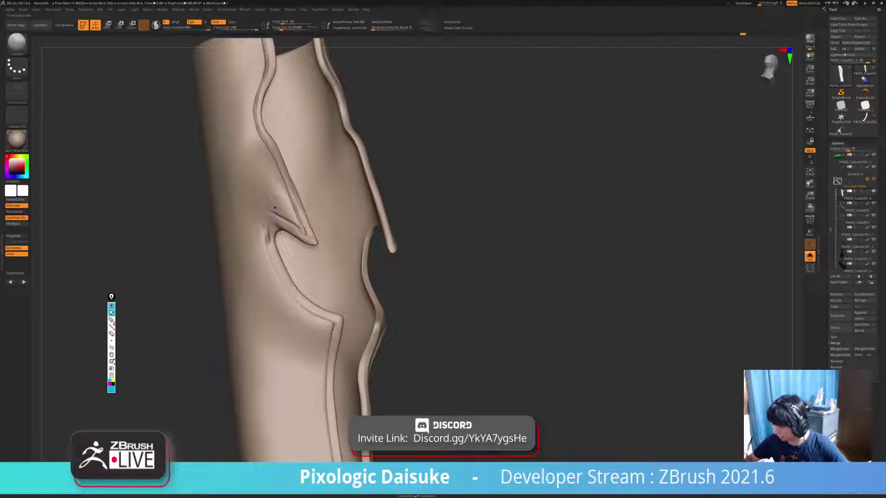
{"action": "key", "text": "ctrl"}
{"action": "key", "text": "ctrl+z"}
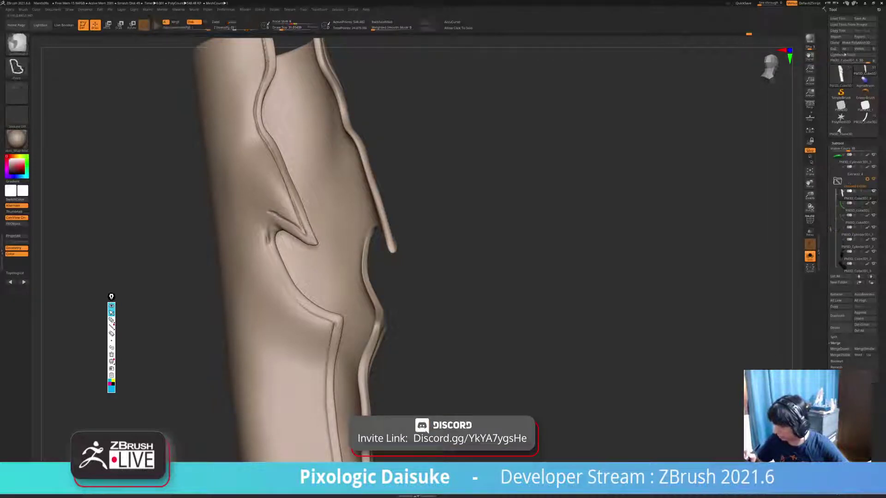
{"action": "left_click_drag", "start_coordinate": [268, 213], "coordinate": [281, 220]}
{"action": "key", "text": "ctrl"}
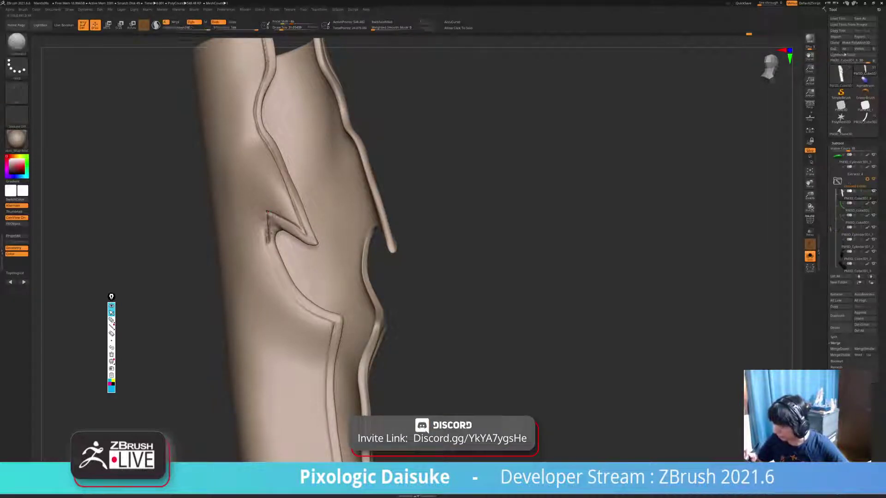
- Redraw and smooth the groove running down around the opposite edge's curved recess
{"action": "mouse_move", "coordinate": [415, 259]}
{"action": "right_mouse_down", "text": "ctrl"}
{"action": "mouse_move", "coordinate": [415, 205]}
{"action": "mouse_move", "coordinate": [296, 208]}
{"action": "mouse_move", "coordinate": [378, 210]}
{"action": "mouse_move", "coordinate": [304, 215]}
{"action": "mouse_move", "coordinate": [330, 222]}
{"action": "mouse_move", "coordinate": [323, 199]}
{"action": "mouse_move", "coordinate": [285, 224]}
{"action": "right_mouse_up", "text": "ctrl"}
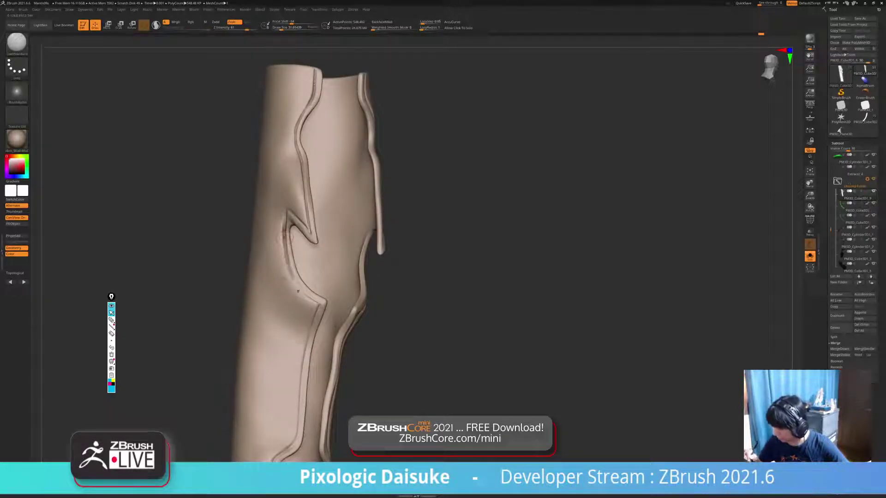
{"action": "key", "text": "ctrl+z"}
{"action": "mouse_move", "coordinate": [284, 237]}
{"action": "left_mouse_down"}
{"action": "mouse_move", "coordinate": [298, 288]}
{"action": "mouse_move", "coordinate": [293, 270]}
{"action": "left_mouse_up"}
{"action": "key", "text": "ctrl+z"}
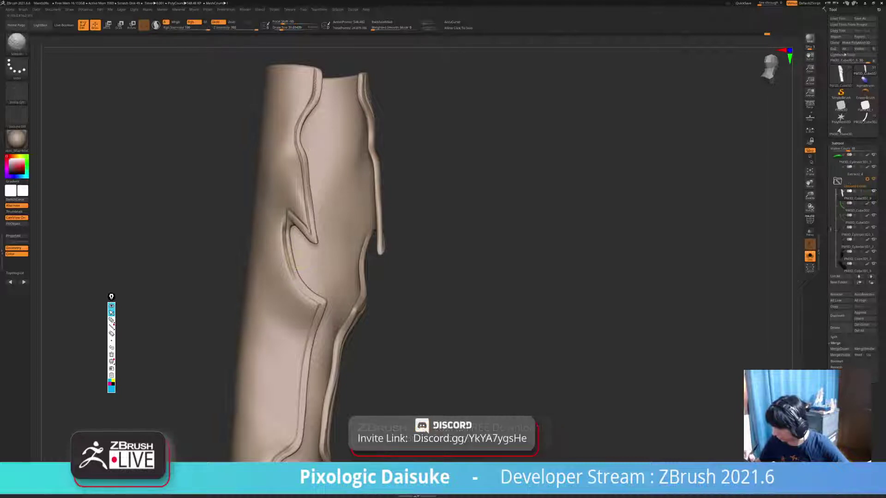
{"action": "right_click_drag", "start_coordinate": [299, 222], "coordinate": [300, 203], "text": "ctrl"}
{"action": "mouse_move", "coordinate": [300, 203]}
{"action": "right_mouse_down"}
{"action": "mouse_move", "coordinate": [318, 203]}
{"action": "mouse_move", "coordinate": [318, 228]}
{"action": "mouse_move", "coordinate": [345, 173]}
{"action": "right_mouse_up"}
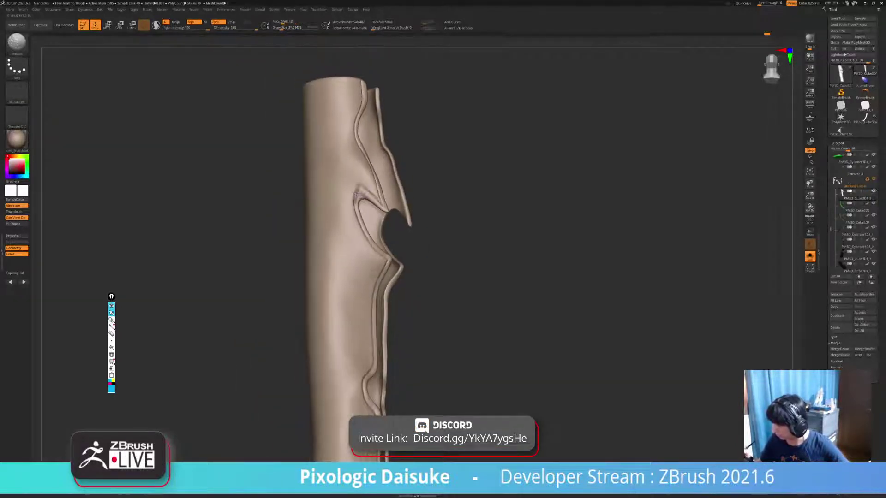
- Turn off Solo mode to show the full figure, and enable Allow Click To Solo
{"action": "right_click_drag", "start_coordinate": [406, 194], "coordinate": [343, 202], "text": "alt"}
{"action": "mouse_move", "coordinate": [434, 203]}
{"action": "right_mouse_down"}
{"action": "mouse_move", "coordinate": [367, 203]}
{"action": "mouse_move", "coordinate": [367, 177]}
{"action": "right_mouse_up"}
{"action": "mouse_move", "coordinate": [367, 178]}
{"action": "right_mouse_down"}
{"action": "mouse_move", "coordinate": [339, 178]}
{"action": "mouse_move", "coordinate": [341, 202]}
{"action": "mouse_move", "coordinate": [342, 180]}
{"action": "mouse_move", "coordinate": [281, 198]}
{"action": "mouse_move", "coordinate": [323, 199]}
{"action": "right_mouse_up"}
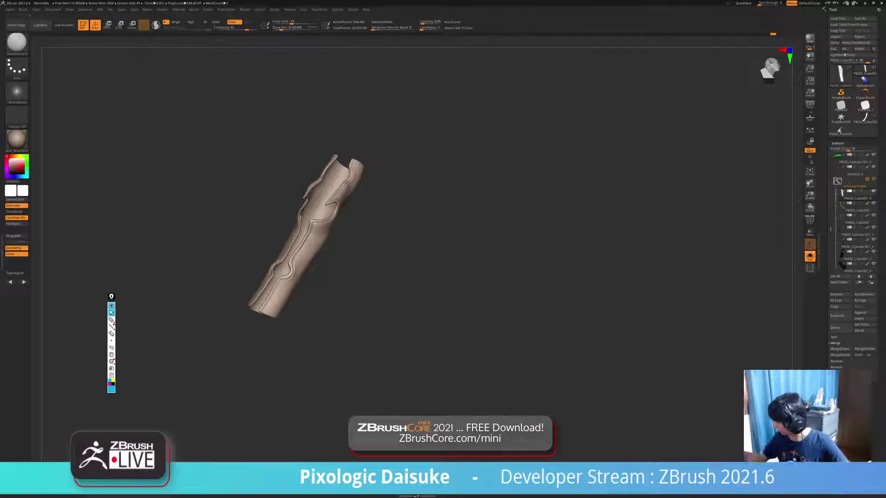
{"action": "left_click", "coordinate": [810, 256]}
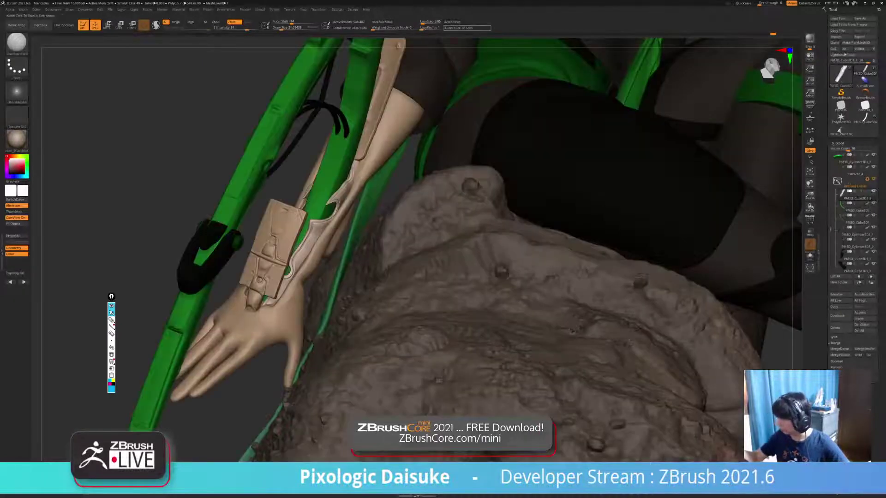
{"action": "left_click", "coordinate": [467, 28]}
{"action": "right_click_drag", "start_coordinate": [295, 249], "coordinate": [273, 240]}
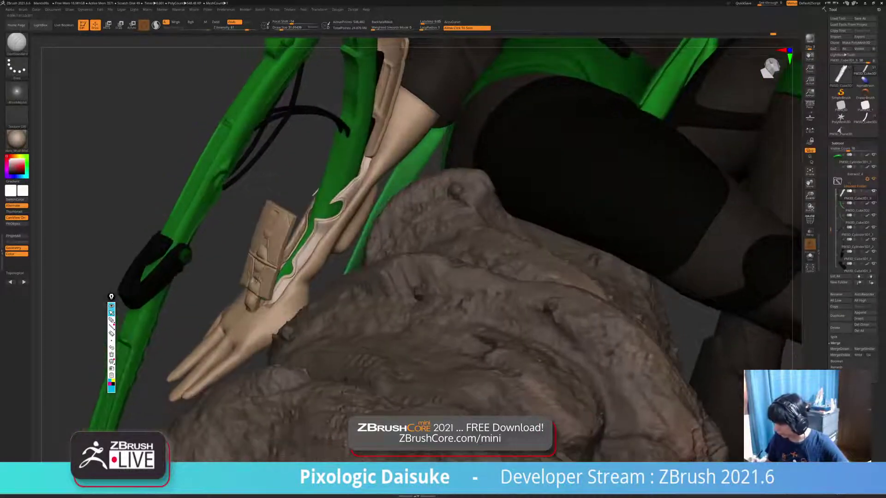
{"action": "key", "text": "shift"}
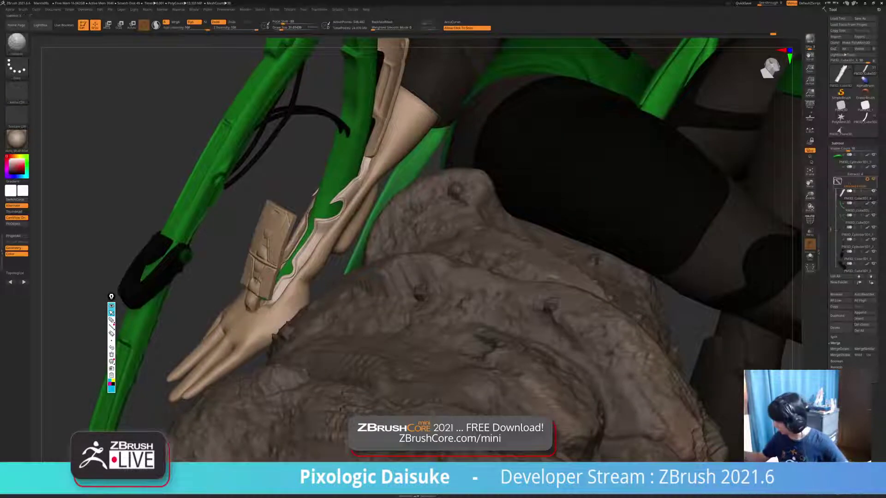
- Isolate the grooved forearm part again and turn off polypaint display for the subtools
{"action": "left_click", "coordinate": [867, 191], "text": "shift"}
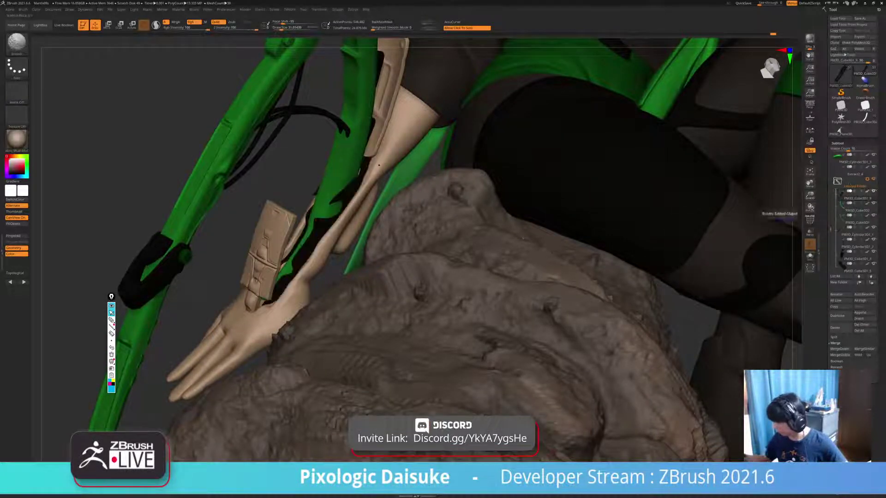
{"action": "mouse_move", "coordinate": [523, 238]}
{"action": "right_mouse_down", "text": "ctrl"}
{"action": "mouse_move", "coordinate": [521, 314]}
{"action": "mouse_move", "coordinate": [466, 309]}
{"action": "mouse_move", "coordinate": [510, 319]}
{"action": "mouse_move", "coordinate": [614, 314]}
{"action": "mouse_move", "coordinate": [632, 323]}
{"action": "mouse_move", "coordinate": [536, 318]}
{"action": "mouse_move", "coordinate": [614, 314]}
{"action": "right_mouse_up", "text": "ctrl"}
{"action": "left_click", "coordinate": [193, 184]}
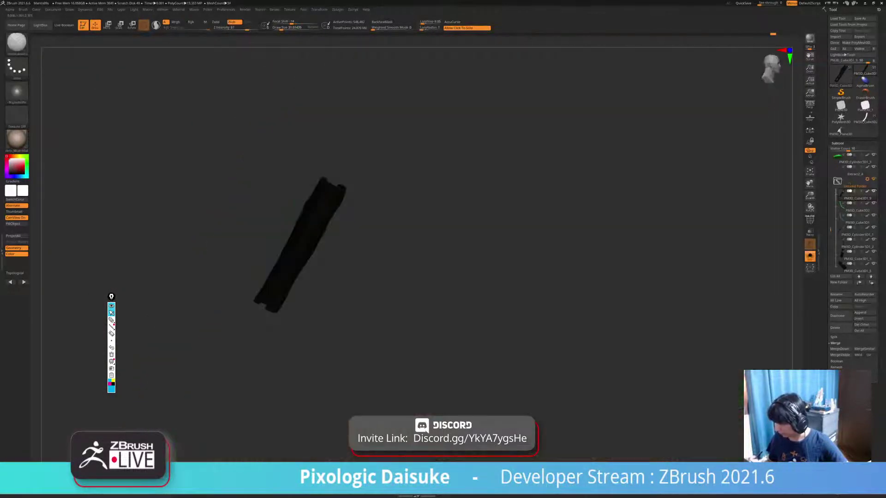
{"action": "mouse_move", "coordinate": [508, 314]}
{"action": "right_mouse_down", "text": "ctrl"}
{"action": "mouse_move", "coordinate": [508, 230]}
{"action": "mouse_move", "coordinate": [503, 327]}
{"action": "right_mouse_up", "text": "ctrl"}
{"action": "left_click", "coordinate": [867, 191], "text": "shift"}
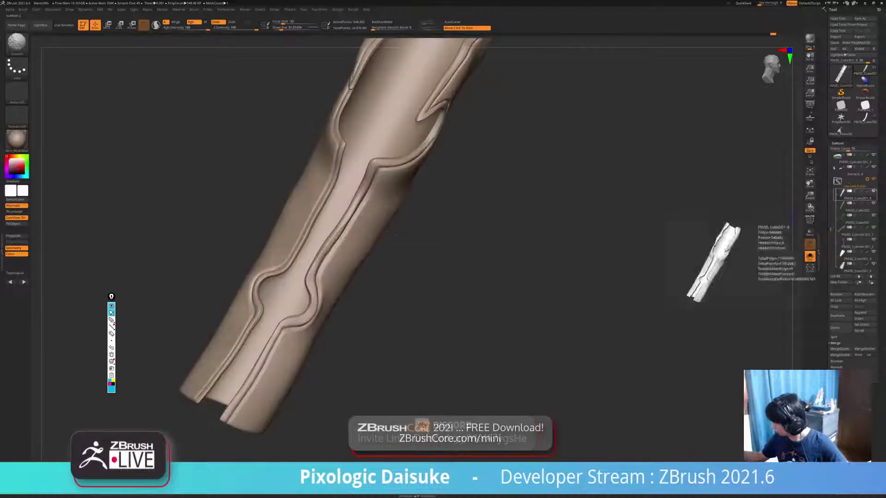
- Choose the Soft Clay sculpting brush
{"action": "key", "text": "b"}
{"action": "key", "text": "s"}
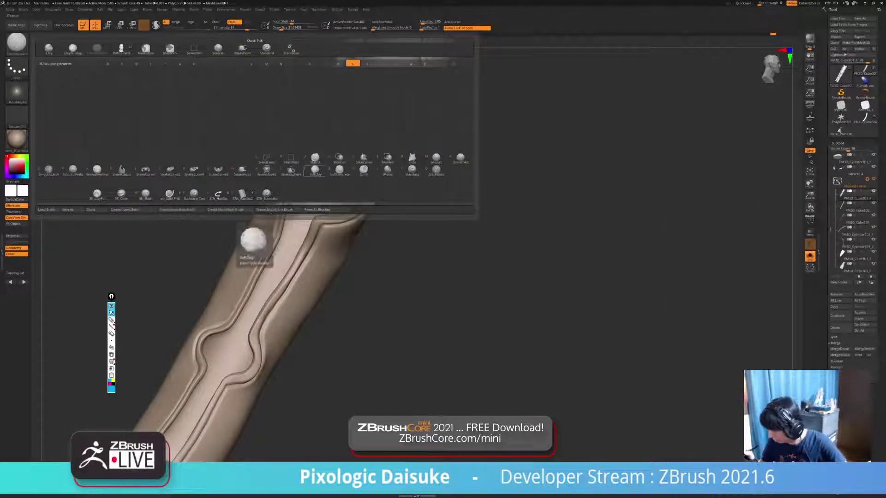
{"action": "left_click", "coordinate": [315, 170]}
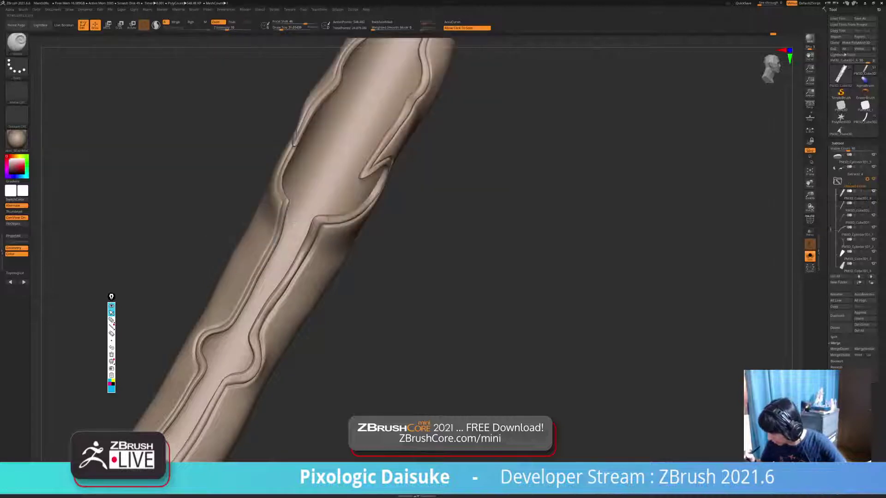
- Enlarge the brush and smooth the armour surface beside the groove around both curved recesses
{"action": "left_click_drag", "start_coordinate": [461, 230], "coordinate": [461, 258]}
{"action": "left_click", "coordinate": [282, 27]}
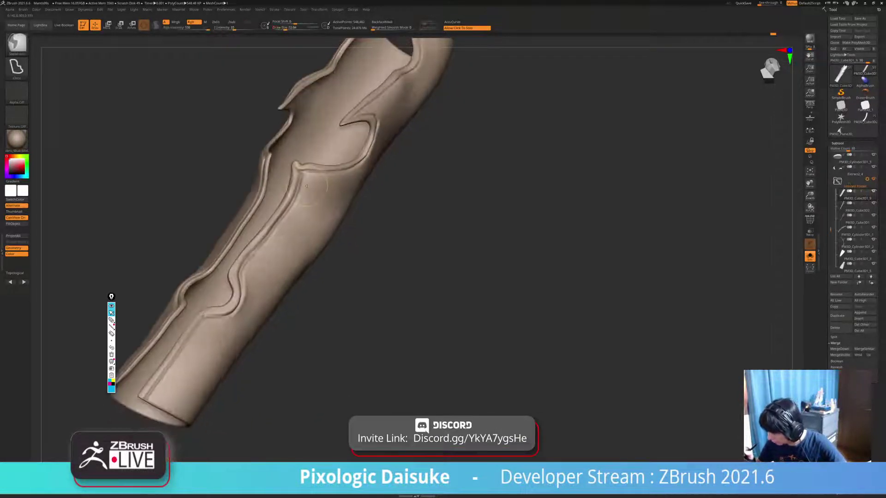
{"action": "left_click_drag", "start_coordinate": [461, 231], "coordinate": [544, 268], "text": "alt"}
{"action": "mouse_move", "coordinate": [295, 249]}
{"action": "right_mouse_down"}
{"action": "mouse_move", "coordinate": [351, 263]}
{"action": "mouse_move", "coordinate": [288, 230]}
{"action": "mouse_move", "coordinate": [314, 230]}
{"action": "mouse_move", "coordinate": [293, 255]}
{"action": "mouse_move", "coordinate": [254, 197]}
{"action": "mouse_move", "coordinate": [278, 310]}
{"action": "mouse_move", "coordinate": [314, 308]}
{"action": "right_mouse_up"}
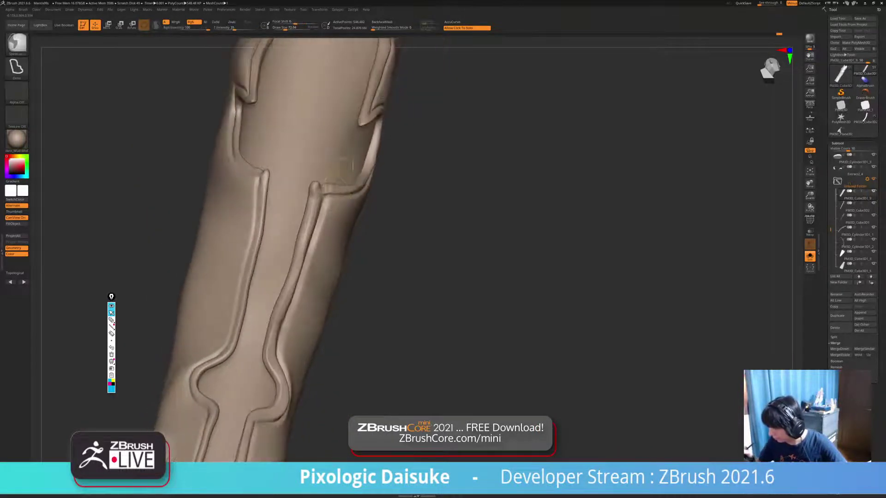
{"action": "right_click_drag", "start_coordinate": [336, 184], "coordinate": [415, 185]}
{"action": "left_click_drag", "start_coordinate": [285, 27], "coordinate": [279, 27]}
{"action": "right_click_drag", "start_coordinate": [412, 190], "coordinate": [311, 201], "text": "alt"}
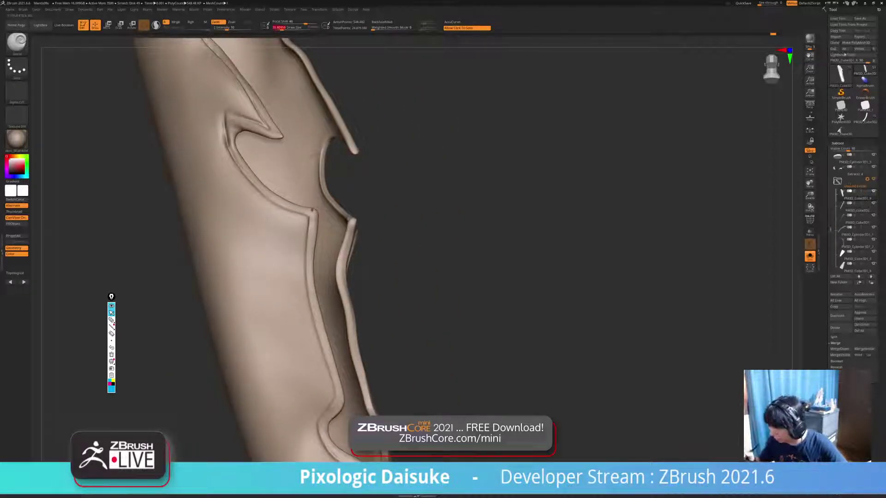
- Change the sculpting brush and swell the trim's corner tips around the curved recesses into rounded ends
{"action": "key", "text": "b"}
{"action": "key", "text": "shift"}
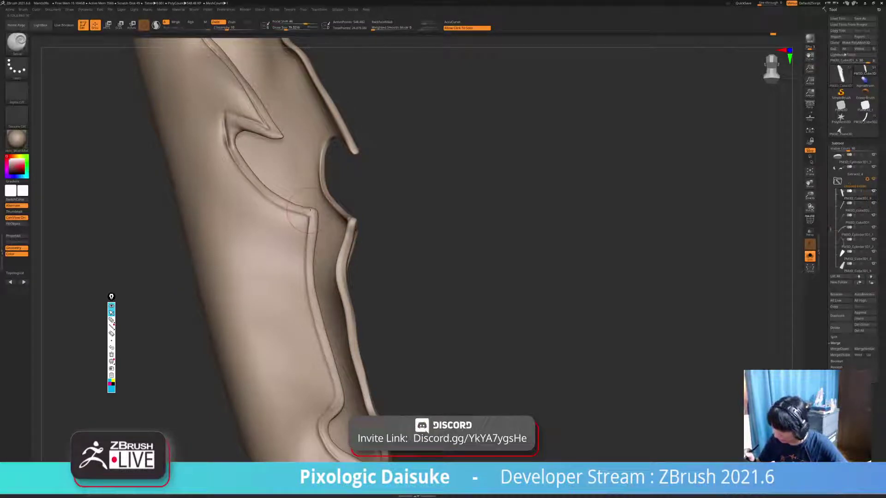
{"action": "mouse_move", "coordinate": [310, 211]}
{"action": "right_mouse_down"}
{"action": "mouse_move", "coordinate": [302, 192]}
{"action": "mouse_move", "coordinate": [313, 196]}
{"action": "mouse_move", "coordinate": [320, 178]}
{"action": "right_mouse_up"}
{"action": "key", "text": "ctrl+z"}
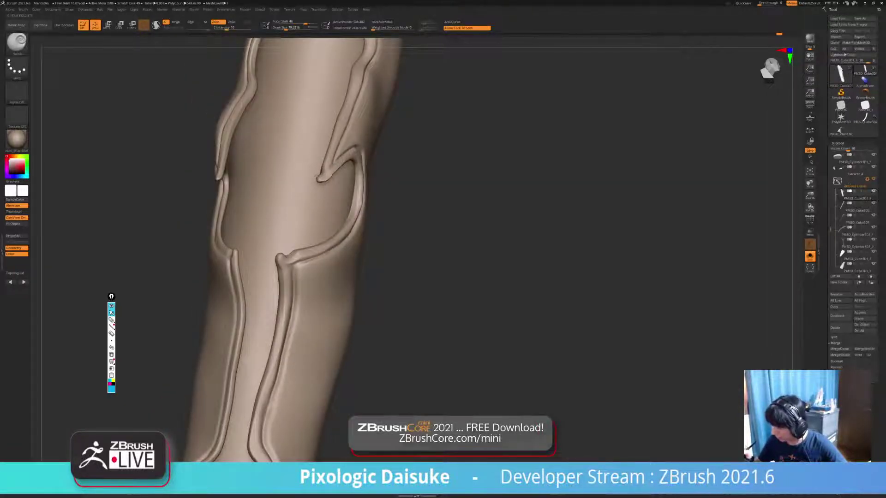
{"action": "mouse_move", "coordinate": [325, 176]}
{"action": "right_mouse_down"}
{"action": "mouse_move", "coordinate": [378, 179]}
{"action": "mouse_move", "coordinate": [307, 176]}
{"action": "mouse_move", "coordinate": [331, 188]}
{"action": "mouse_move", "coordinate": [301, 208]}
{"action": "right_mouse_up"}
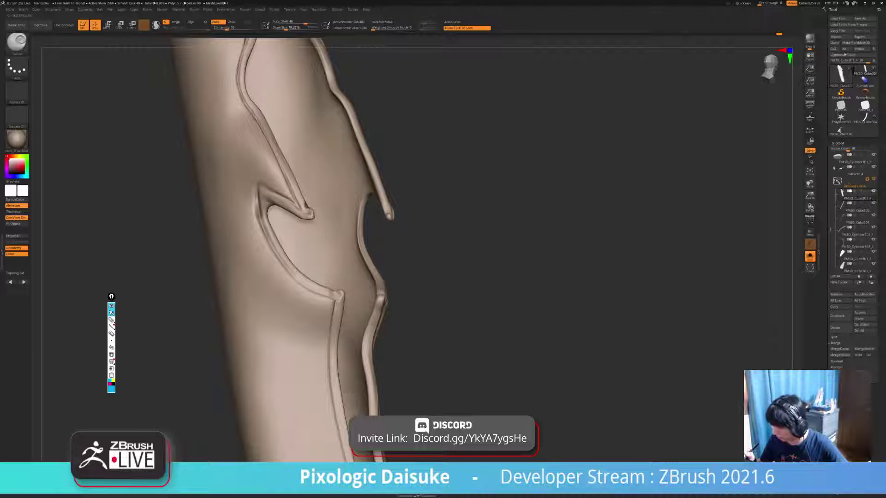
{"action": "mouse_move", "coordinate": [293, 203]}
{"action": "right_mouse_down", "text": "ctrl"}
{"action": "mouse_move", "coordinate": [318, 325]}
{"action": "mouse_move", "coordinate": [346, 247]}
{"action": "mouse_move", "coordinate": [373, 253]}
{"action": "mouse_move", "coordinate": [351, 198]}
{"action": "right_mouse_up", "text": "ctrl"}
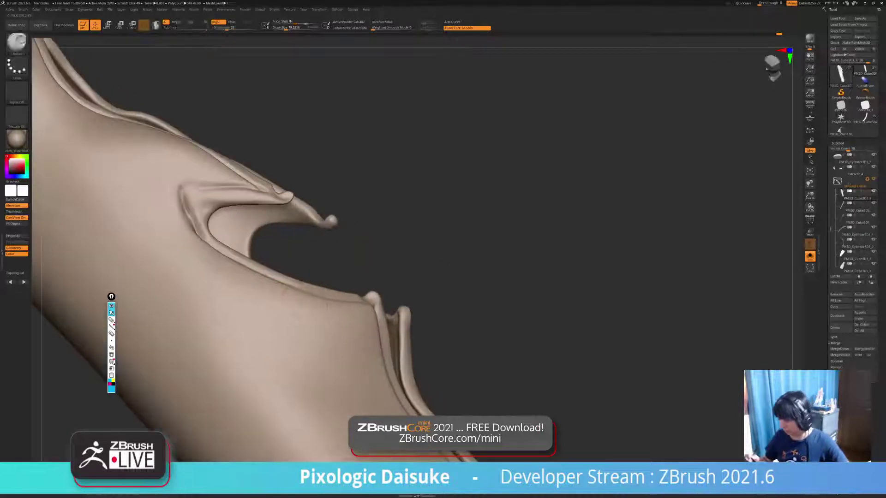
- Smooth the rounded tip of the pointed spike above the curved recess
{"action": "left_click_drag", "start_coordinate": [276, 192], "coordinate": [285, 197], "text": "shift"}
{"action": "right_click_drag", "start_coordinate": [279, 178], "coordinate": [280, 192]}
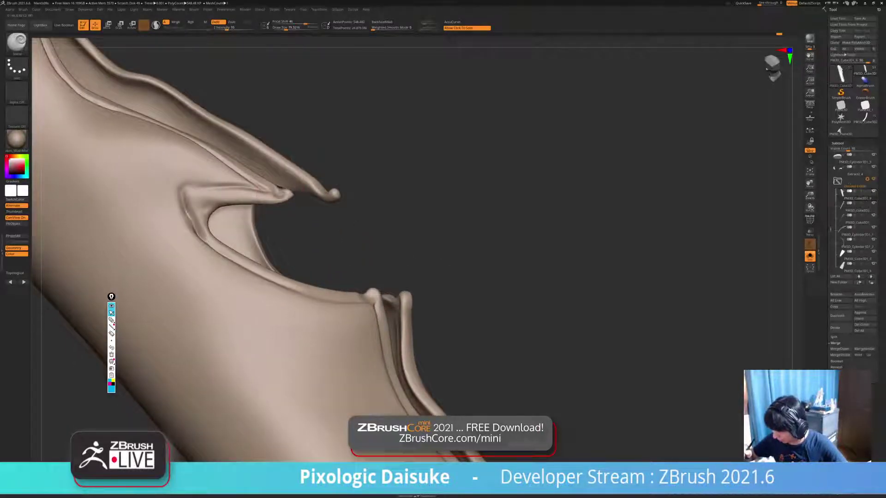
{"action": "left_click_drag", "start_coordinate": [276, 188], "coordinate": [278, 190], "text": "shift"}
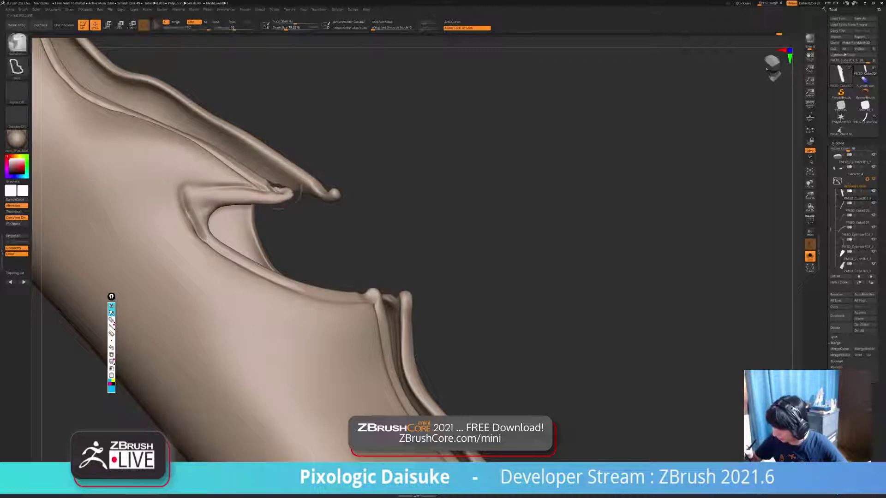
{"action": "mouse_move", "coordinate": [280, 189]}
{"action": "right_mouse_down"}
{"action": "mouse_move", "coordinate": [278, 180]}
{"action": "mouse_move", "coordinate": [324, 183]}
{"action": "mouse_move", "coordinate": [342, 171]}
{"action": "mouse_move", "coordinate": [353, 177]}
{"action": "right_mouse_up"}
{"action": "right_click_drag", "start_coordinate": [237, 199], "coordinate": [352, 179]}
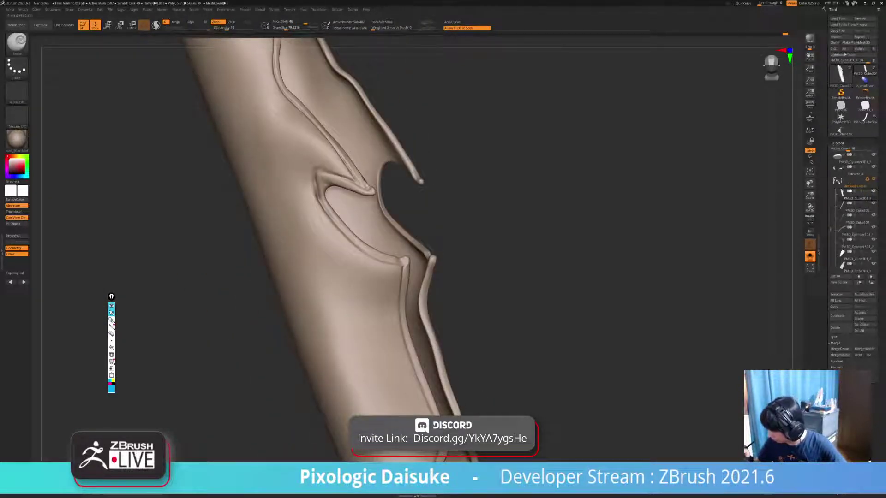
- Examine how the grooved forearm part fits with the arm and surrounding armour, alternating between the isolated part and the full figure
{"action": "right_click_drag", "start_coordinate": [288, 188], "coordinate": [221, 199], "text": "ctrl"}
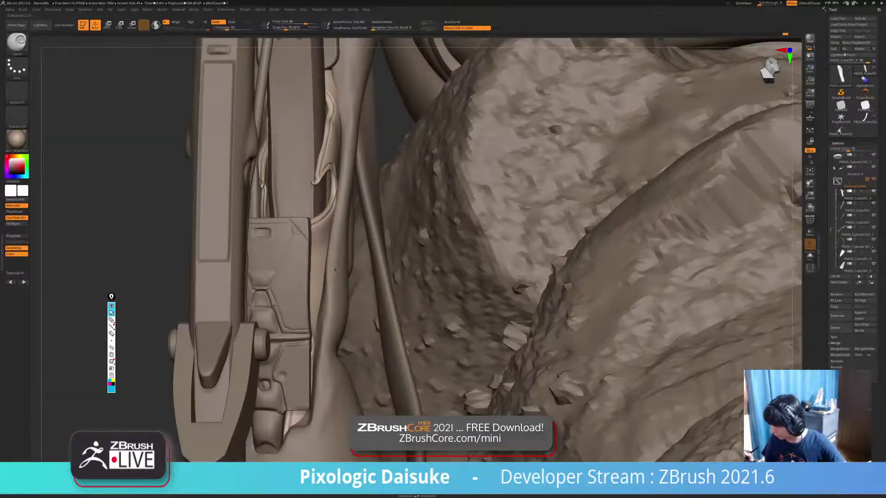
{"action": "right_click_drag", "start_coordinate": [277, 188], "coordinate": [333, 184], "text": "ctrl"}
{"action": "right_click_drag", "start_coordinate": [216, 189], "coordinate": [271, 174]}
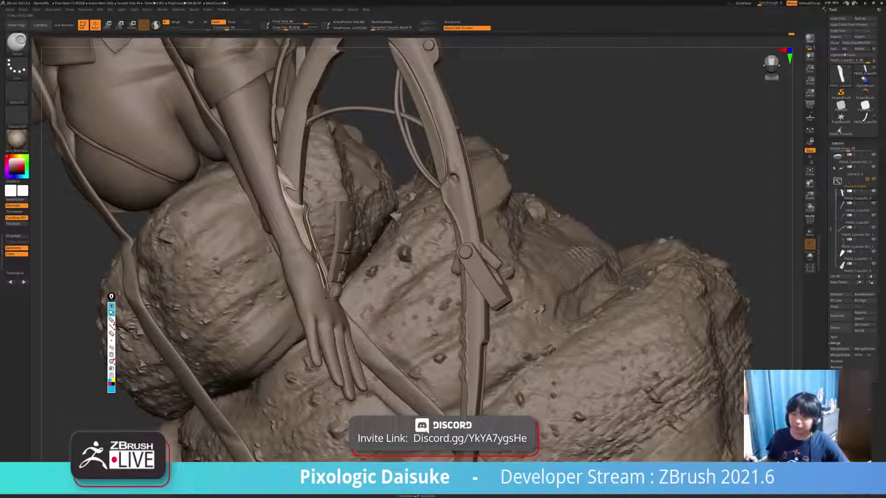
{"action": "right_click_drag", "start_coordinate": [377, 317], "coordinate": [240, 296]}
{"action": "left_click", "coordinate": [240, 185]}
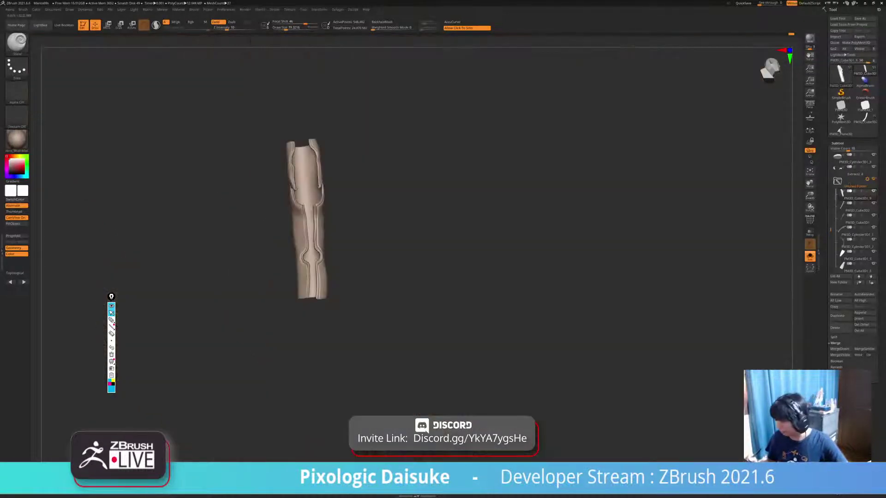
{"action": "left_click", "coordinate": [308, 124]}
{"action": "right_click_drag", "start_coordinate": [308, 124], "coordinate": [489, 240], "text": "ctrl"}
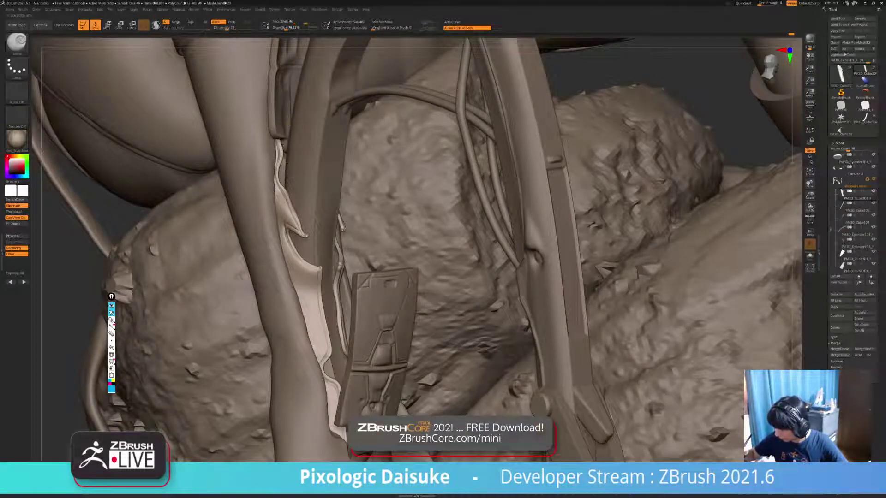
{"action": "left_click", "coordinate": [310, 139]}
{"action": "right_click_drag", "start_coordinate": [259, 143], "coordinate": [310, 138]}
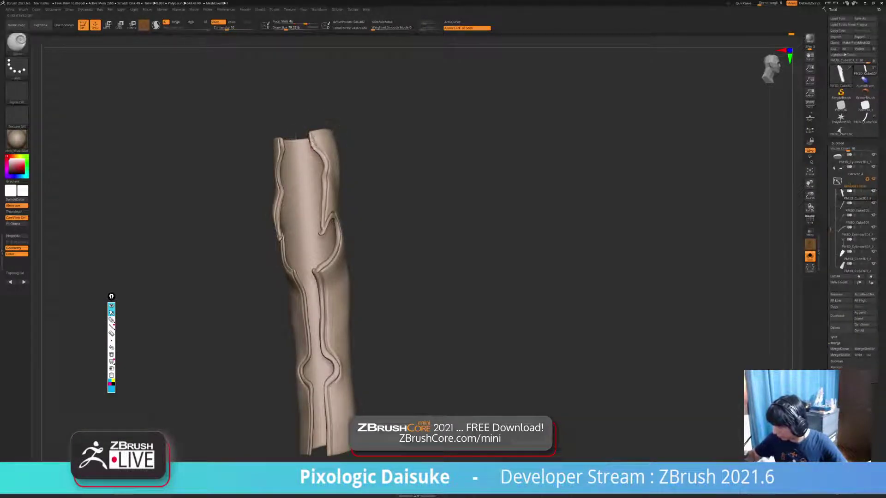
{"action": "right_click_drag", "start_coordinate": [333, 135], "coordinate": [333, 116], "text": "ctrl"}
{"action": "left_click", "coordinate": [259, 143]}
{"action": "right_click_drag", "start_coordinate": [258, 143], "coordinate": [318, 141]}
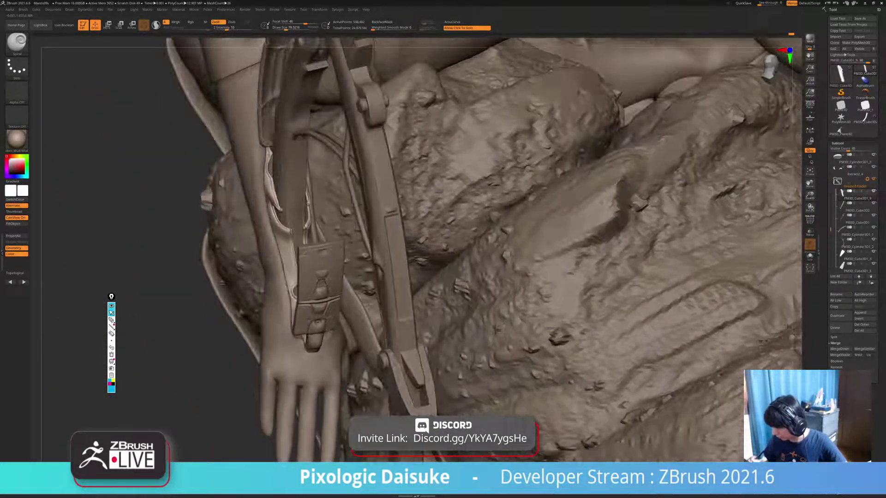
{"action": "left_click", "coordinate": [318, 141]}
{"action": "key", "text": "ctrl+shift+s"}
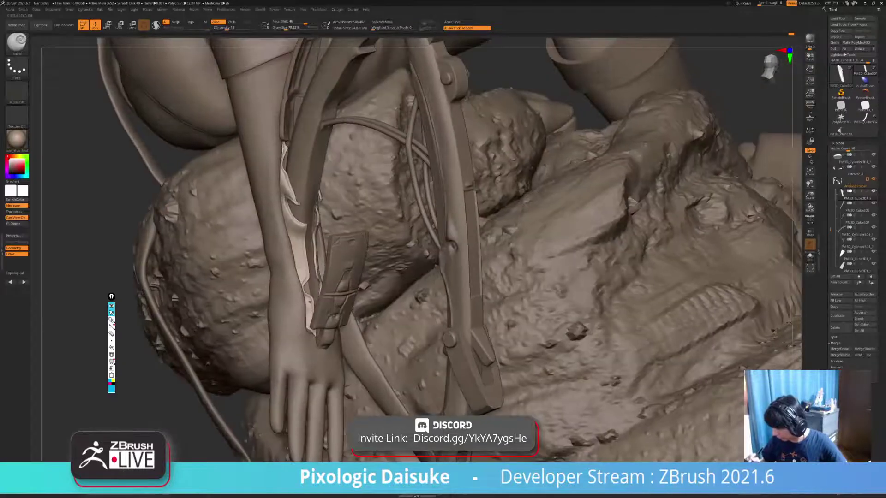
- Choose the SnakeHook brush, turn on AccuCurve and reduce the draw size
{"action": "key", "text": "b"}
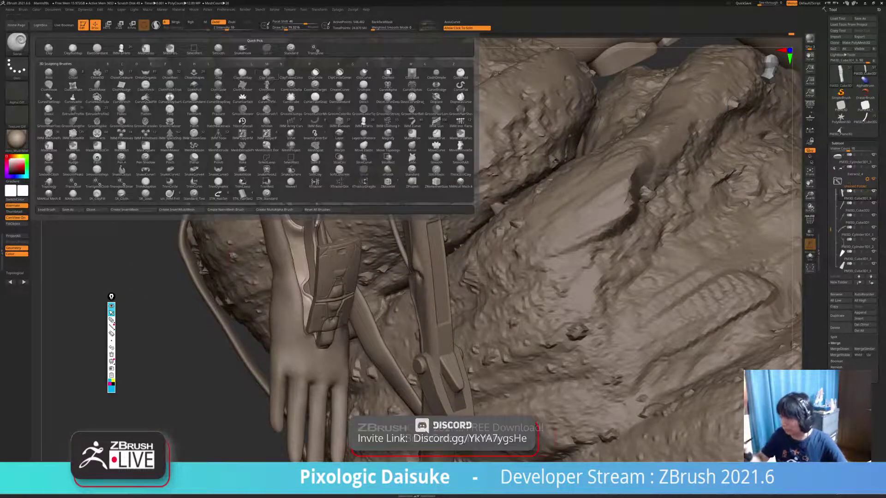
{"action": "key", "text": "s"}
{"action": "key", "text": "h"}
{"action": "right_click_drag", "start_coordinate": [300, 279], "coordinate": [305, 342], "text": "ctrl"}
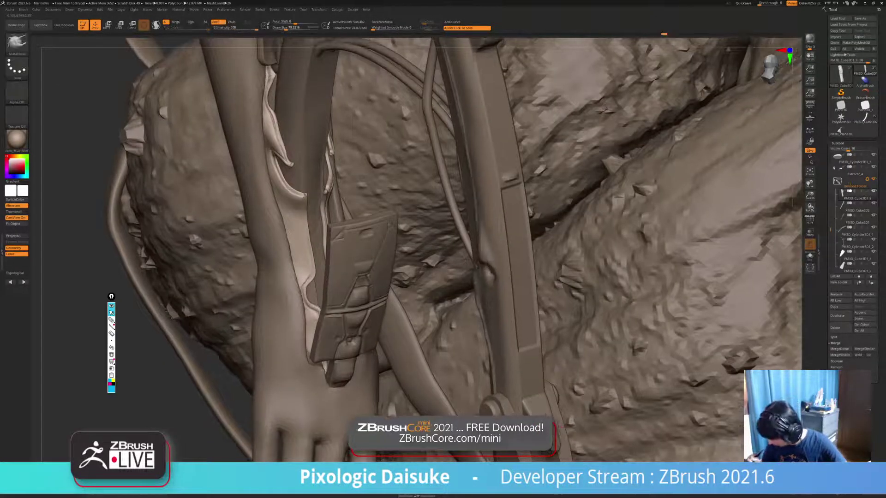
{"action": "left_click", "coordinate": [286, 27]}
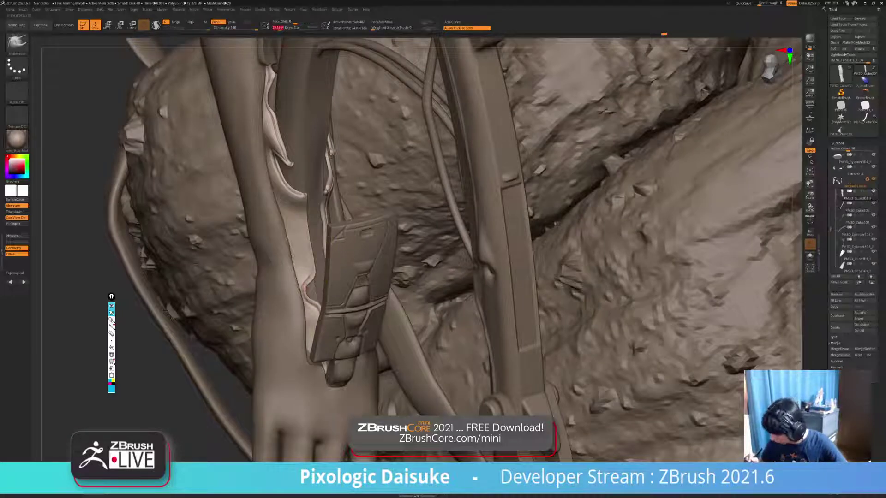
{"action": "left_click", "coordinate": [455, 22]}
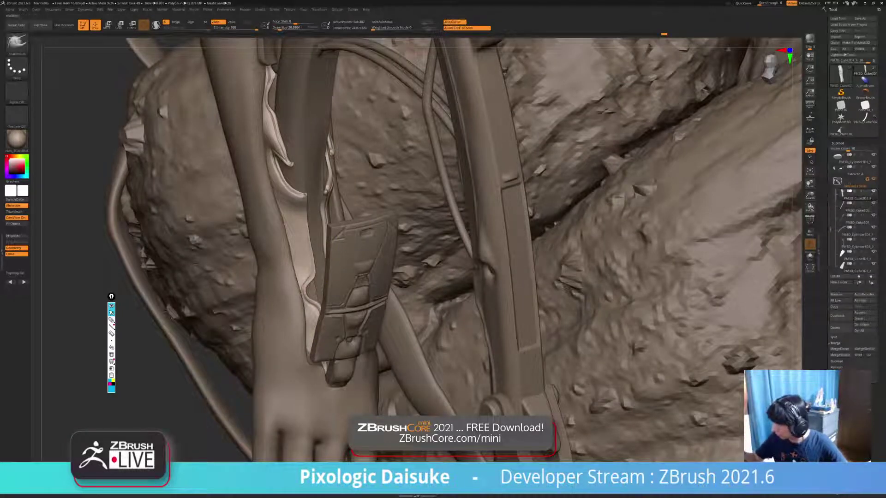
{"action": "left_click", "coordinate": [282, 28]}
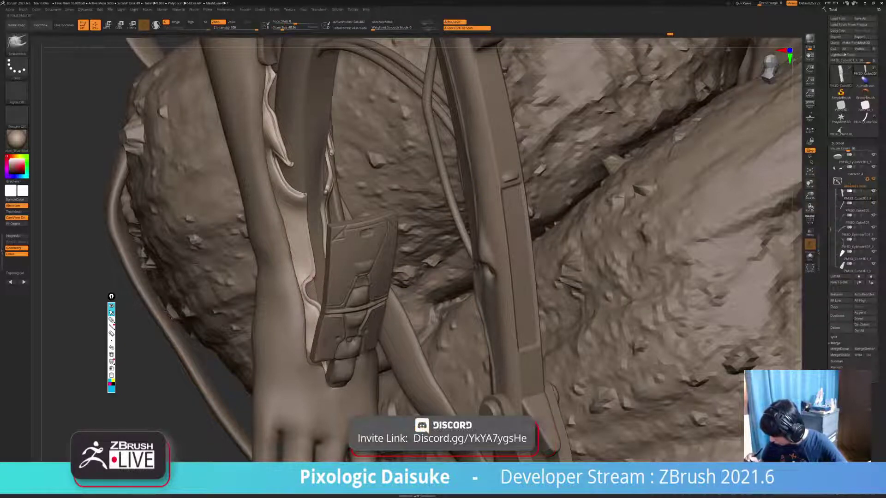
- Pull the trim's upper corner at the rounded notch near the wrist into a sharper angle
{"action": "right_click_drag", "start_coordinate": [315, 273], "coordinate": [314, 284], "text": "ctrl"}
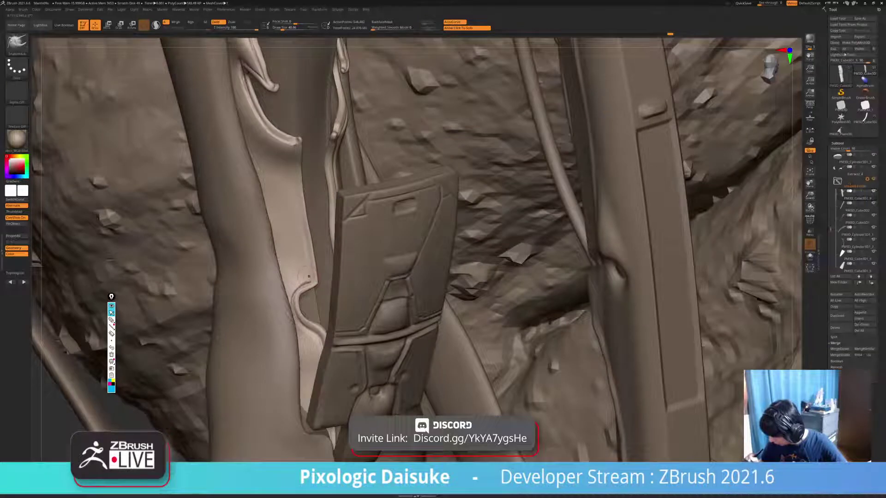
{"action": "right_click_drag", "start_coordinate": [303, 331], "coordinate": [296, 269], "text": "alt"}
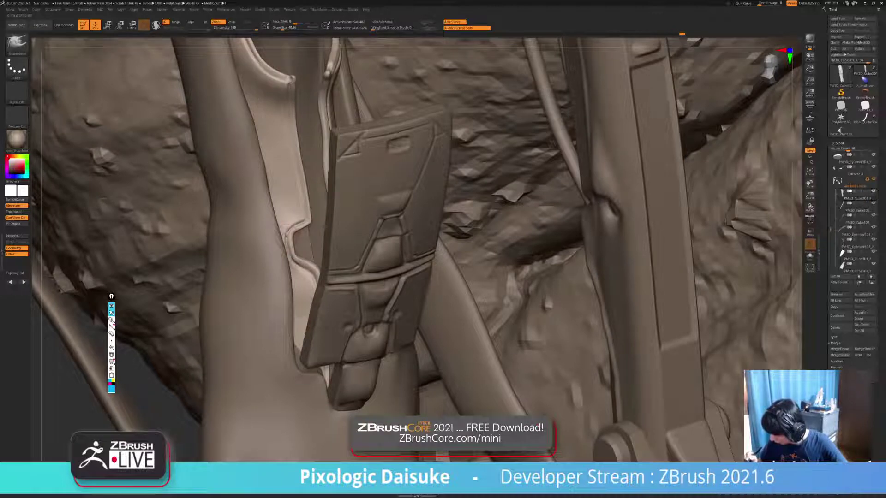
{"action": "key", "text": "shift"}
{"action": "right_click_drag", "start_coordinate": [293, 229], "coordinate": [320, 263], "text": "alt"}
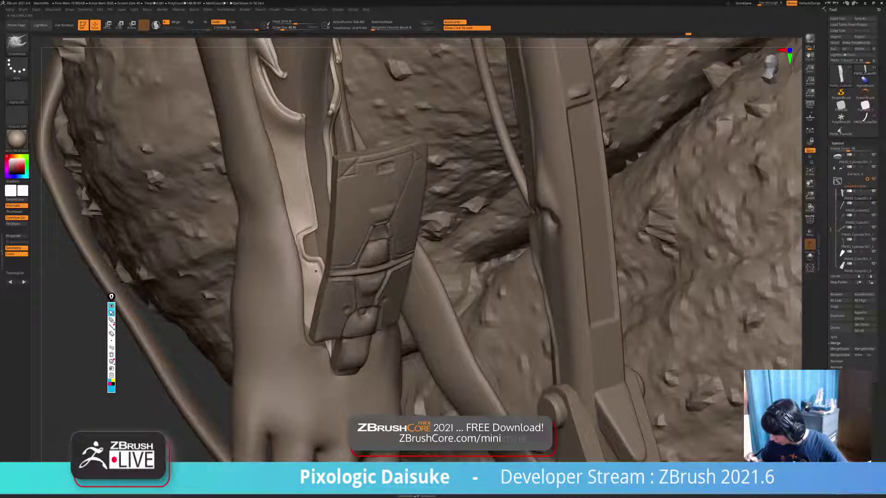
{"action": "mouse_move", "coordinate": [315, 271]}
{"action": "right_mouse_down", "text": "ctrl"}
{"action": "mouse_move", "coordinate": [326, 312]}
{"action": "mouse_move", "coordinate": [298, 253]}
{"action": "mouse_move", "coordinate": [308, 254]}
{"action": "mouse_move", "coordinate": [299, 245]}
{"action": "mouse_move", "coordinate": [304, 263]}
{"action": "mouse_move", "coordinate": [312, 242]}
{"action": "mouse_move", "coordinate": [292, 225]}
{"action": "right_mouse_up", "text": "ctrl"}
- Isolate the forearm part and reshape the rounded wrist notch into angular corners, smoothing the trim between pulls
{"action": "left_click", "coordinate": [222, 313]}
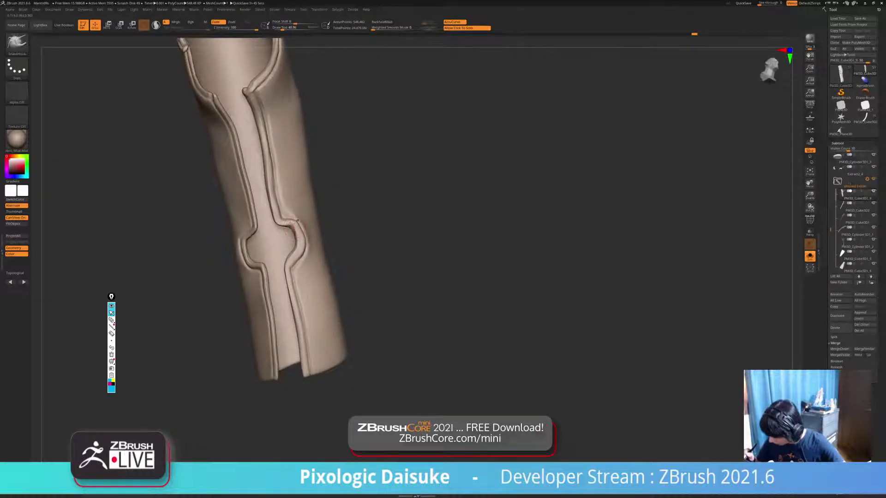
{"action": "left_click_drag", "start_coordinate": [292, 225], "coordinate": [292, 227], "text": "shift"}
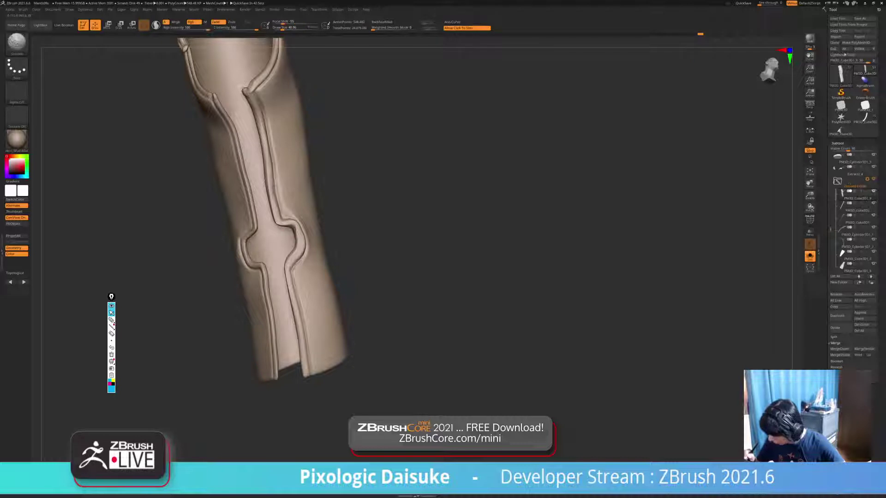
{"action": "key", "text": "shift"}
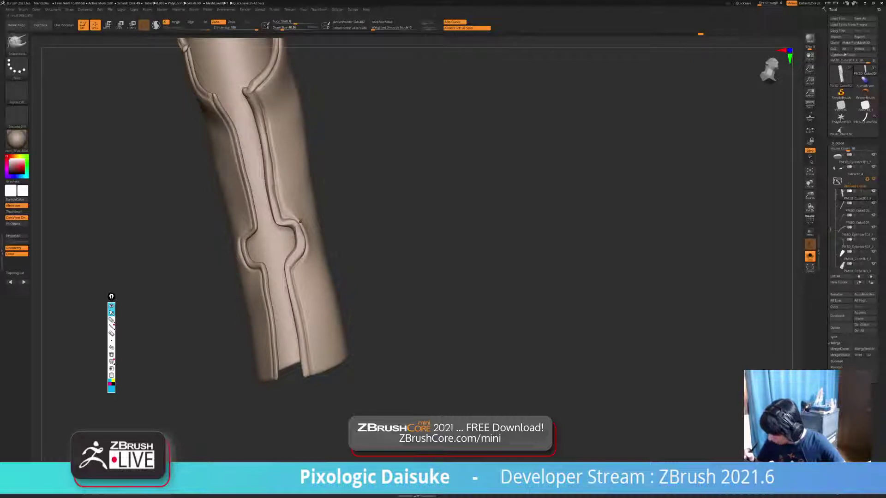
{"action": "key", "text": "shift"}
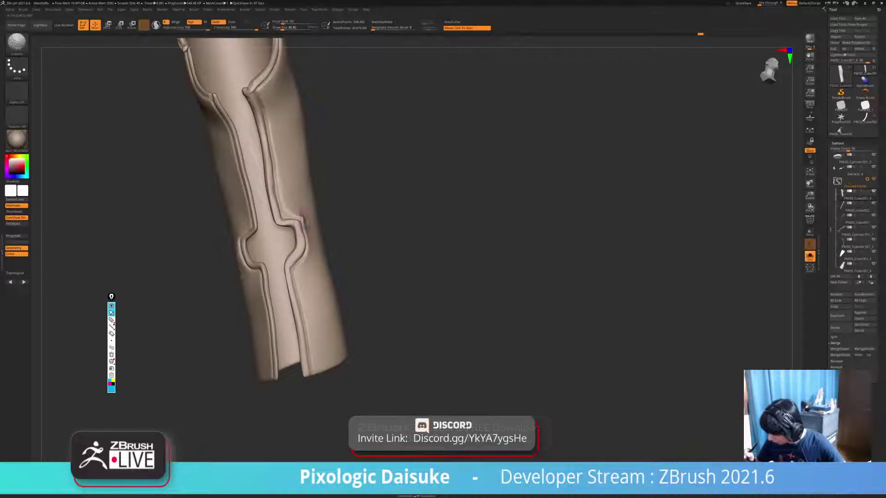
{"action": "key", "text": "shift"}
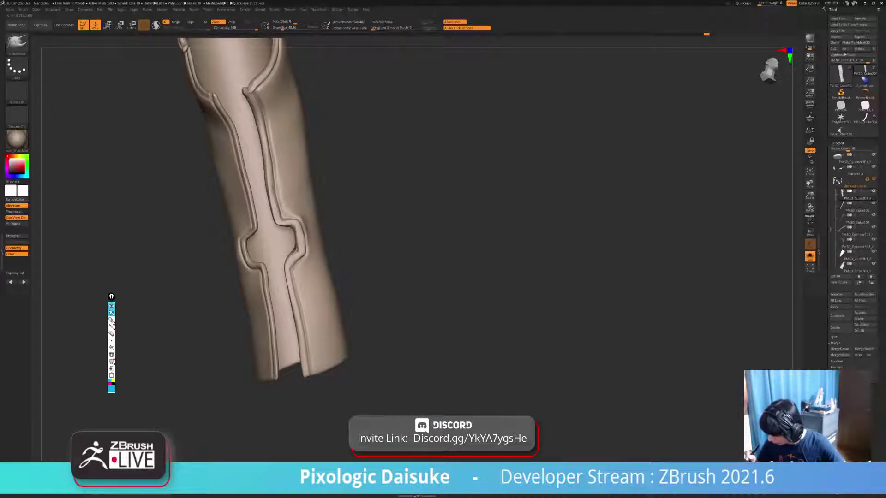
{"action": "key", "text": "shift"}
{"action": "mouse_move", "coordinate": [296, 243]}
{"action": "right_mouse_down", "text": "ctrl"}
{"action": "mouse_move", "coordinate": [297, 233]}
{"action": "mouse_move", "coordinate": [289, 270]}
{"action": "mouse_move", "coordinate": [305, 272]}
{"action": "right_mouse_up", "text": "ctrl"}
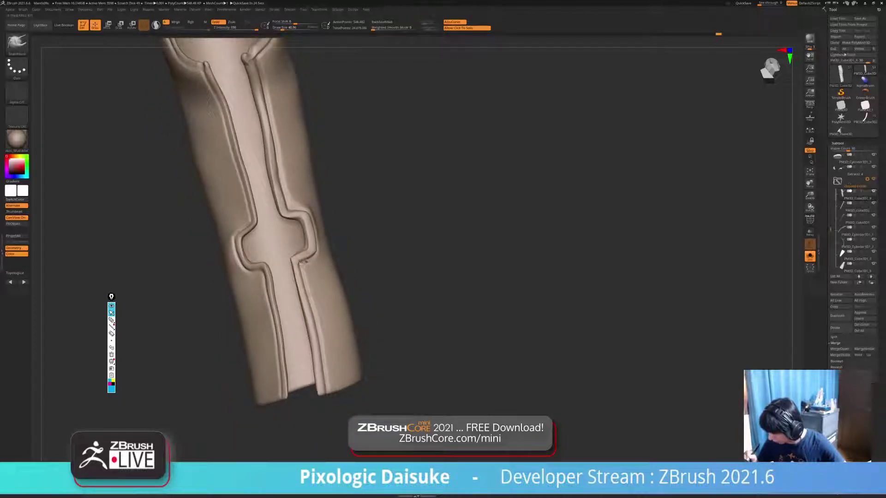
{"action": "right_click_drag", "start_coordinate": [304, 273], "coordinate": [300, 267], "text": "ctrl"}
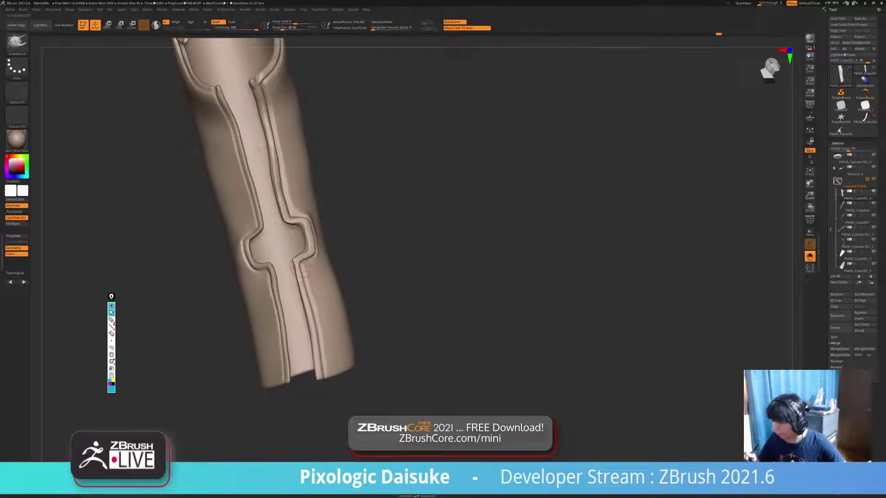
{"action": "mouse_move", "coordinate": [336, 325]}
{"action": "right_mouse_down", "text": "alt"}
{"action": "mouse_move", "coordinate": [320, 303]}
{"action": "mouse_move", "coordinate": [346, 303]}
{"action": "mouse_move", "coordinate": [318, 290]}
{"action": "mouse_move", "coordinate": [326, 287]}
{"action": "right_mouse_up", "text": "alt"}
- Smooth the groove and surface around the lower corner of the reshaped wrist notch
{"action": "left_click_drag", "start_coordinate": [319, 277], "coordinate": [319, 286], "text": "shift"}
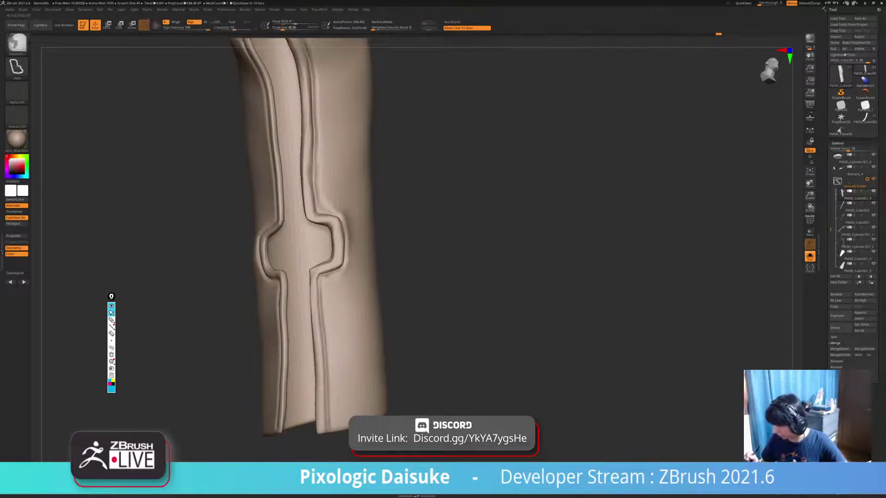
{"action": "right_click_drag", "start_coordinate": [316, 282], "coordinate": [325, 277]}
{"action": "left_click_drag", "start_coordinate": [325, 280], "coordinate": [333, 261], "text": "shift"}
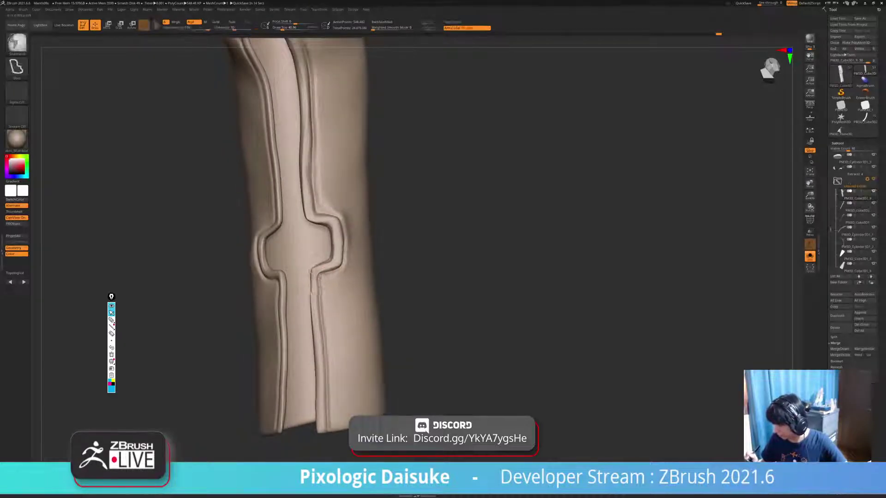
{"action": "mouse_move", "coordinate": [333, 260]}
{"action": "right_mouse_down", "text": "ctrl"}
{"action": "mouse_move", "coordinate": [342, 277]}
{"action": "mouse_move", "coordinate": [351, 273]}
{"action": "mouse_move", "coordinate": [349, 318]}
{"action": "mouse_move", "coordinate": [354, 276]}
{"action": "mouse_move", "coordinate": [351, 352]}
{"action": "mouse_move", "coordinate": [344, 305]}
{"action": "mouse_move", "coordinate": [375, 299]}
{"action": "right_mouse_up", "text": "ctrl"}
{"action": "right_click_drag", "start_coordinate": [224, 148], "coordinate": [230, 121]}
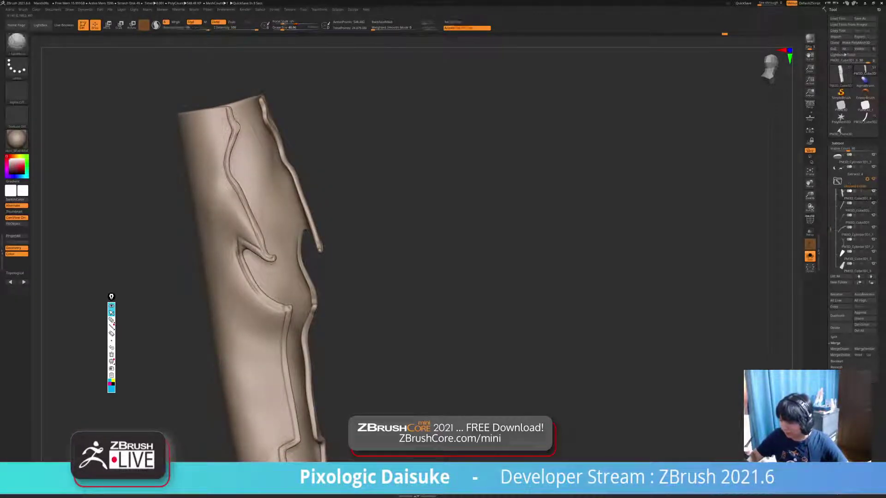
- Smooth the trim near the upper end of the forearm part and bring the full figure back into view
{"action": "left_click_drag", "start_coordinate": [229, 131], "coordinate": [230, 114], "text": "shift"}
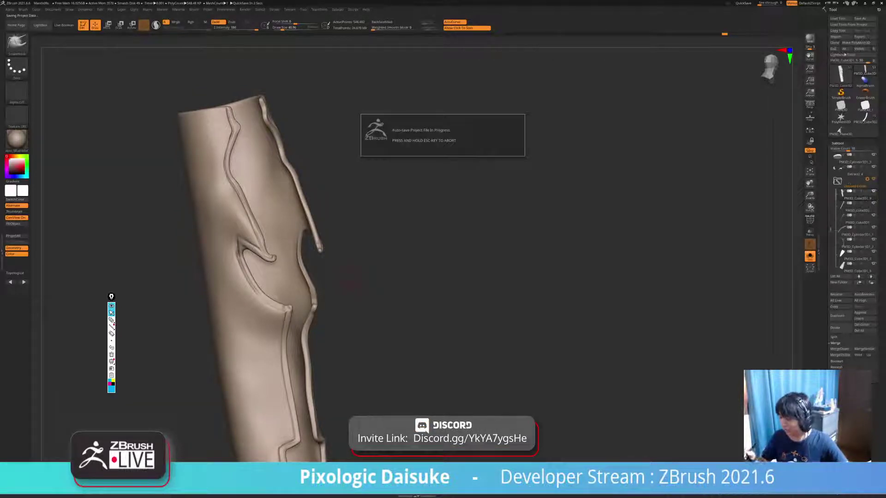
{"action": "left_click_drag", "start_coordinate": [350, 277], "coordinate": [302, 277]}
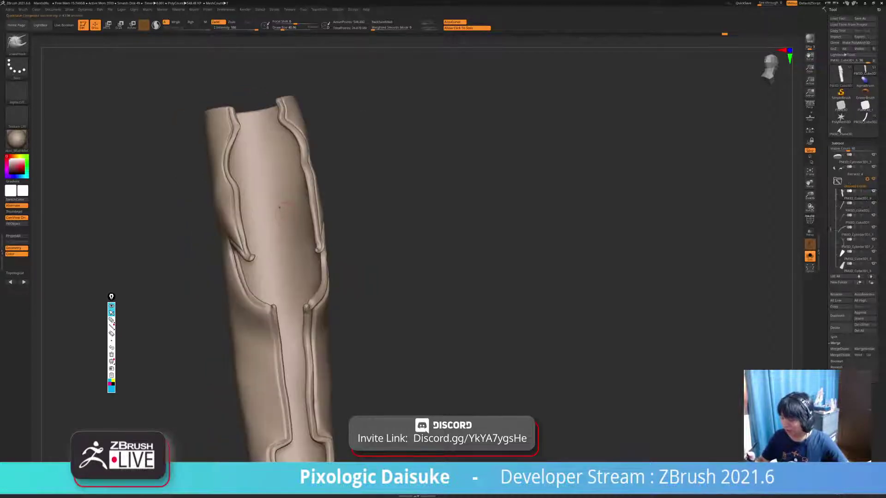
{"action": "mouse_move", "coordinate": [290, 207]}
{"action": "right_mouse_down"}
{"action": "mouse_move", "coordinate": [319, 200]}
{"action": "mouse_move", "coordinate": [290, 149]}
{"action": "mouse_move", "coordinate": [307, 137]}
{"action": "mouse_move", "coordinate": [290, 139]}
{"action": "mouse_move", "coordinate": [250, 191]}
{"action": "mouse_move", "coordinate": [217, 196]}
{"action": "right_mouse_up"}
{"action": "mouse_move", "coordinate": [323, 172]}
{"action": "right_mouse_down"}
{"action": "mouse_move", "coordinate": [275, 165]}
{"action": "mouse_move", "coordinate": [295, 185]}
{"action": "mouse_move", "coordinate": [263, 178]}
{"action": "mouse_move", "coordinate": [253, 188]}
{"action": "mouse_move", "coordinate": [244, 152]}
{"action": "mouse_move", "coordinate": [203, 164]}
{"action": "right_mouse_up"}
{"action": "mouse_move", "coordinate": [325, 291]}
{"action": "right_mouse_down"}
{"action": "mouse_move", "coordinate": [295, 277]}
{"action": "mouse_move", "coordinate": [322, 289]}
{"action": "mouse_move", "coordinate": [345, 277]}
{"action": "mouse_move", "coordinate": [314, 282]}
{"action": "mouse_move", "coordinate": [351, 300]}
{"action": "mouse_move", "coordinate": [351, 245]}
{"action": "mouse_move", "coordinate": [333, 281]}
{"action": "mouse_move", "coordinate": [314, 295]}
{"action": "mouse_move", "coordinate": [286, 295]}
{"action": "mouse_move", "coordinate": [350, 290]}
{"action": "mouse_move", "coordinate": [267, 296]}
{"action": "mouse_move", "coordinate": [268, 332]}
{"action": "mouse_move", "coordinate": [286, 356]}
{"action": "mouse_move", "coordinate": [277, 323]}
{"action": "mouse_move", "coordinate": [242, 302]}
{"action": "mouse_move", "coordinate": [250, 249]}
{"action": "mouse_move", "coordinate": [300, 321]}
{"action": "mouse_move", "coordinate": [297, 350]}
{"action": "mouse_move", "coordinate": [332, 323]}
{"action": "right_mouse_up"}
{"action": "left_click", "coordinate": [325, 291]}
{"action": "left_click", "coordinate": [325, 290]}
{"action": "left_click", "coordinate": [325, 291]}
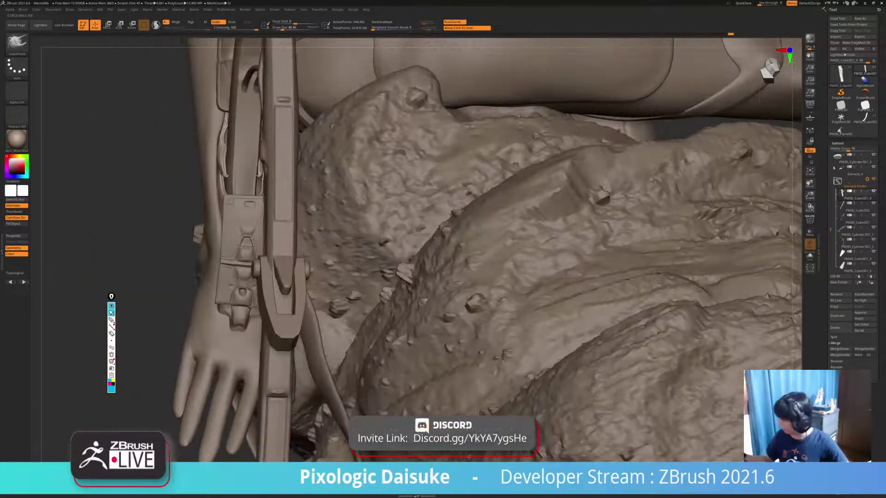
- Examine the forearm armour both isolated and within the full figure, checking its opening edges from several angles
{"action": "left_click", "coordinate": [809, 220]}
{"action": "left_click", "coordinate": [809, 256]}
{"action": "mouse_move", "coordinate": [345, 274]}
{"action": "right_mouse_down", "text": "alt"}
{"action": "mouse_move", "coordinate": [360, 312]}
{"action": "mouse_move", "coordinate": [355, 272]}
{"action": "right_mouse_up", "text": "alt"}
{"action": "right_click_drag", "start_coordinate": [355, 272], "coordinate": [323, 281]}
{"action": "right_click_drag", "start_coordinate": [507, 184], "coordinate": [484, 207]}
{"action": "key", "text": "shift+f"}
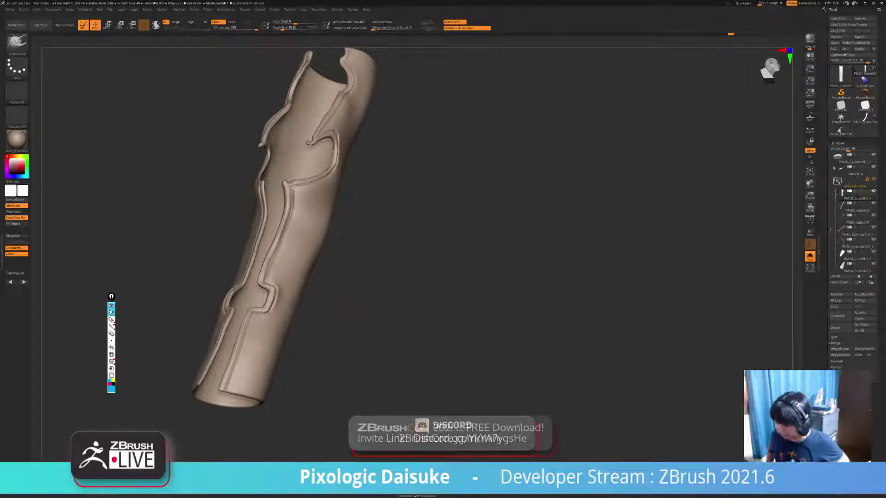
{"action": "right_click_drag", "start_coordinate": [484, 208], "coordinate": [531, 185]}
{"action": "left_click", "coordinate": [810, 256]}
{"action": "left_click", "coordinate": [809, 219]}
{"action": "left_click", "coordinate": [810, 219]}
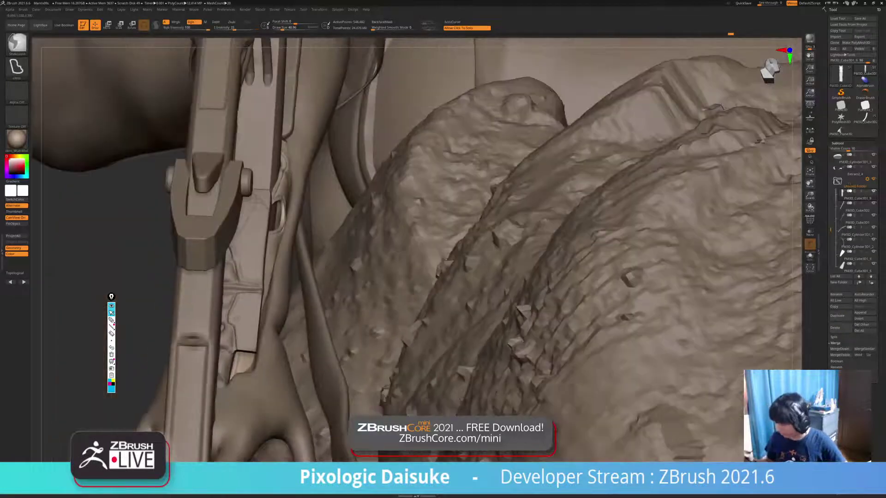
{"action": "key", "text": "ctrl+shift+s"}
{"action": "left_click_drag", "start_coordinate": [393, 345], "coordinate": [381, 406], "text": "alt"}
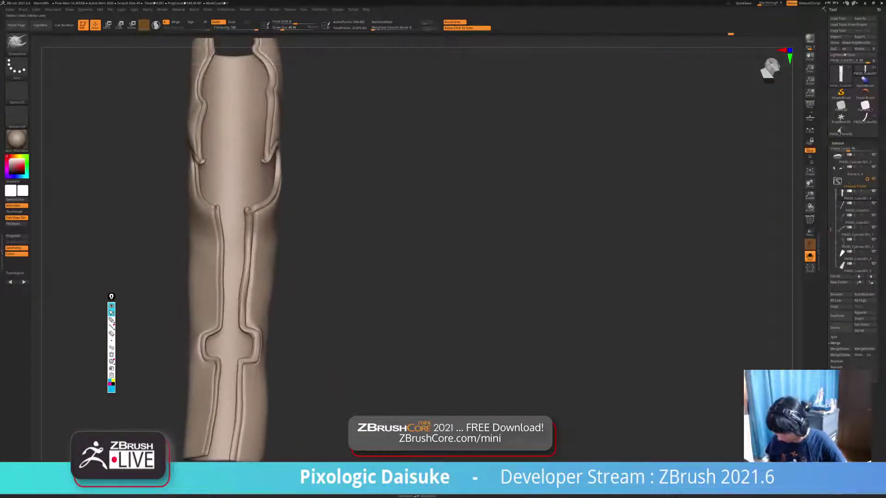
- Try PolyGroupIt on the isolated forearm part, placing a polygroup seed on its outer surface
{"action": "right_click_drag", "start_coordinate": [382, 332], "coordinate": [395, 234], "text": "ctrl"}
{"action": "left_click", "coordinate": [337, 9]}
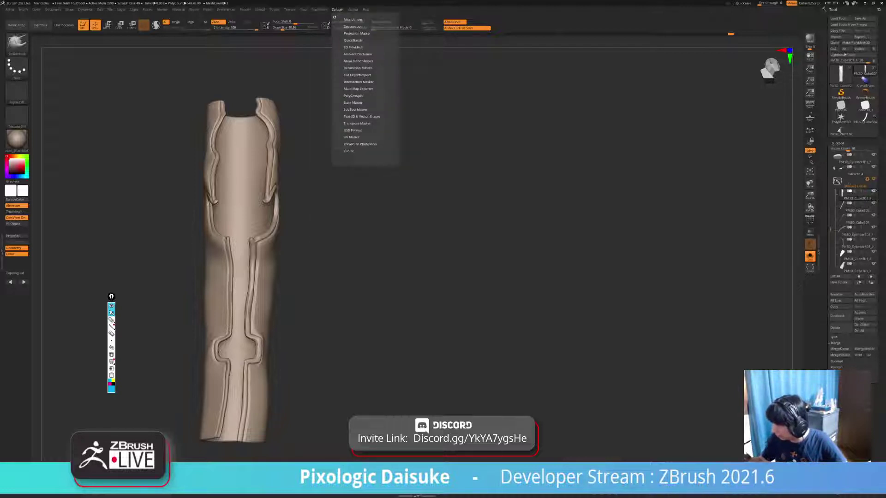
{"action": "left_click", "coordinate": [353, 95]}
{"action": "left_click", "coordinate": [360, 106]}
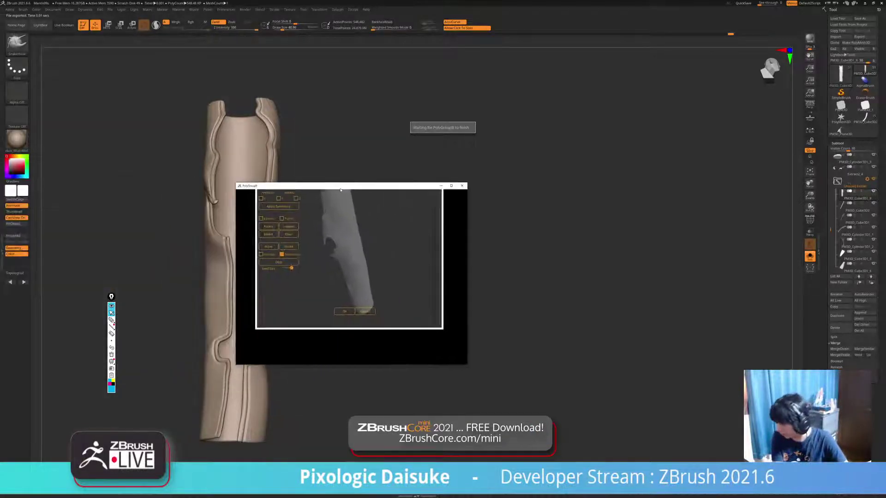
{"action": "left_click_drag", "start_coordinate": [434, 288], "coordinate": [392, 286]}
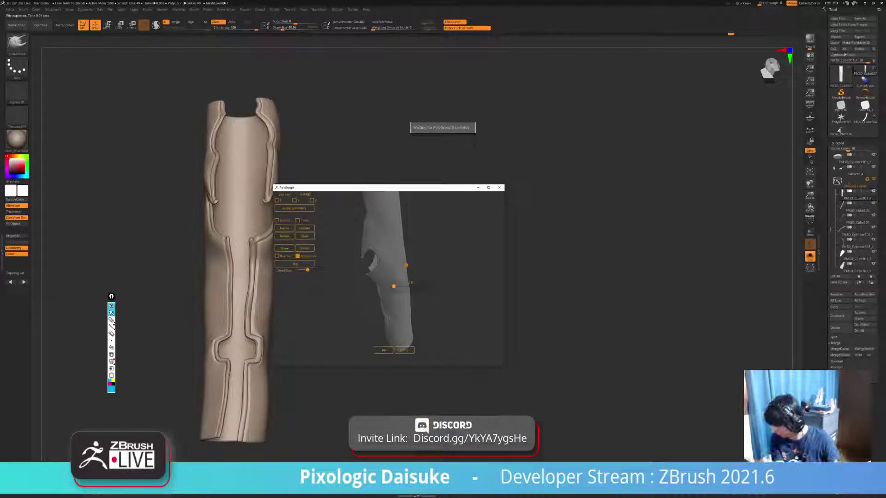
{"action": "left_click_drag", "start_coordinate": [378, 187], "coordinate": [347, 173]}
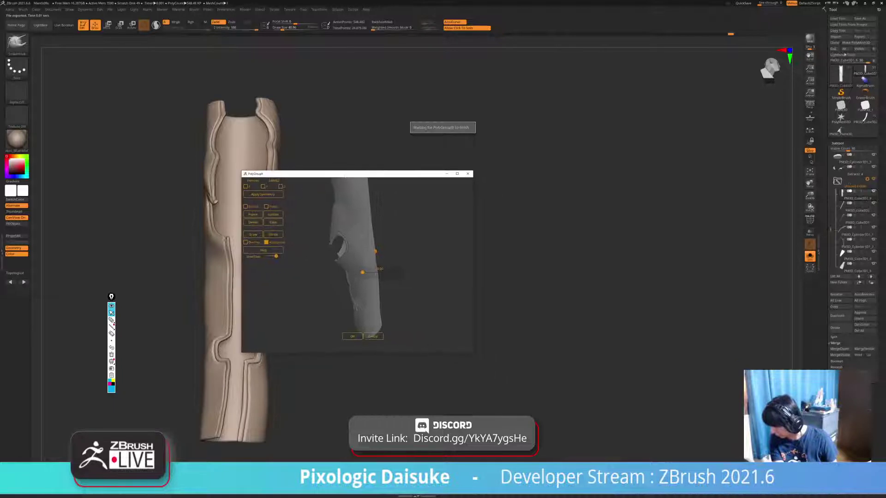
{"action": "left_click", "coordinate": [372, 289]}
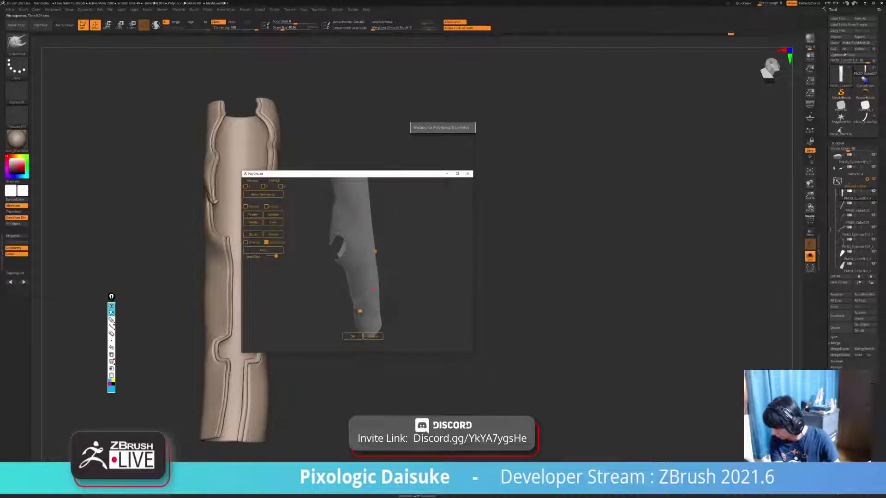
{"action": "left_click", "coordinate": [366, 311]}
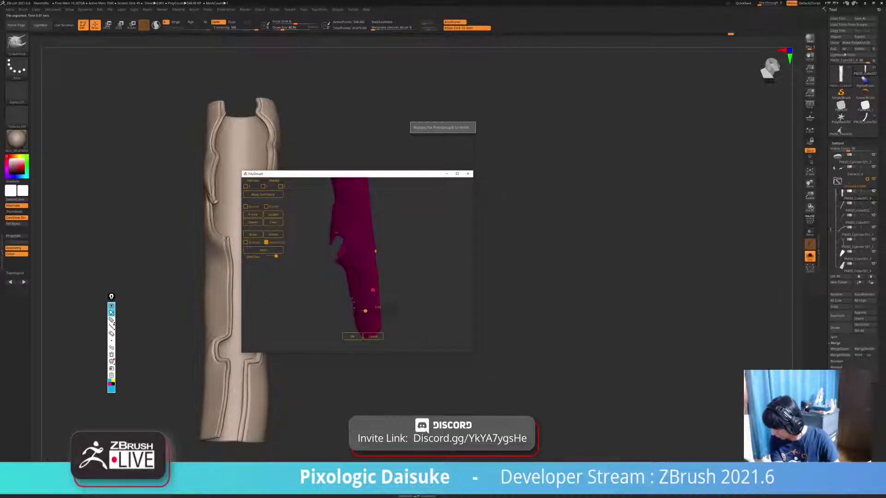
- Place a second PolyGroupIt seed on the inner surface, try different spreads and seed positions, and cancel the grouping
{"action": "left_click_drag", "start_coordinate": [364, 311], "coordinate": [376, 281]}
{"action": "left_click", "coordinate": [365, 249]}
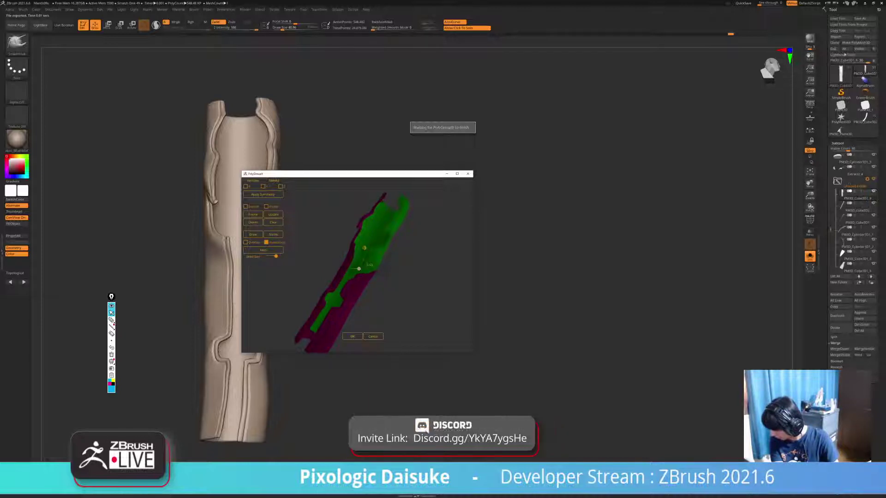
{"action": "left_click_drag", "start_coordinate": [383, 268], "coordinate": [357, 269]}
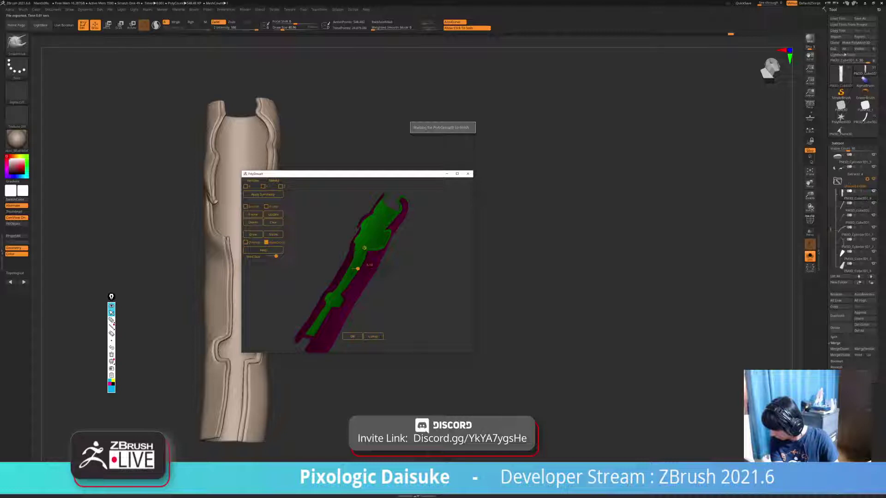
{"action": "left_click_drag", "start_coordinate": [424, 258], "coordinate": [413, 279]}
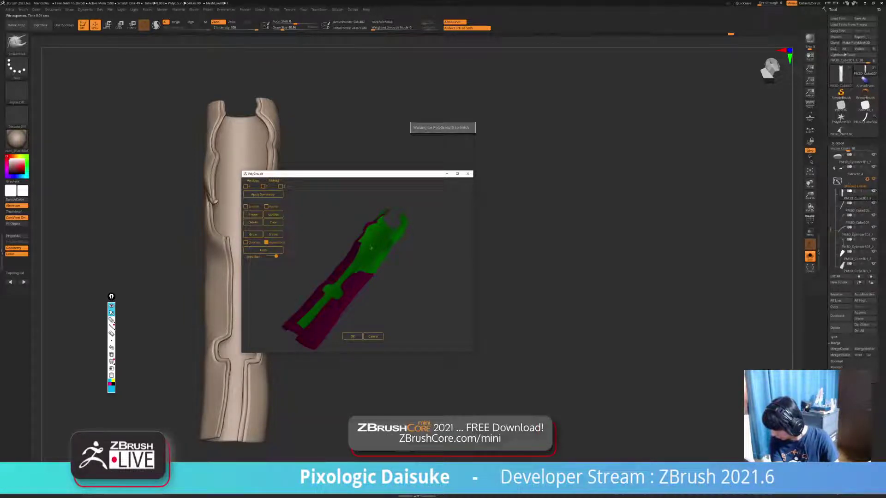
{"action": "left_click_drag", "start_coordinate": [371, 247], "coordinate": [347, 276]}
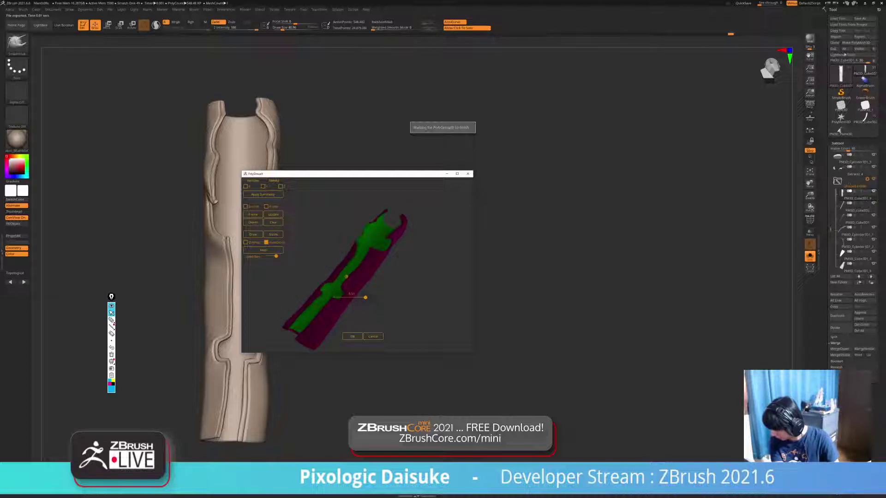
{"action": "right_click_drag", "start_coordinate": [346, 276], "coordinate": [372, 259]}
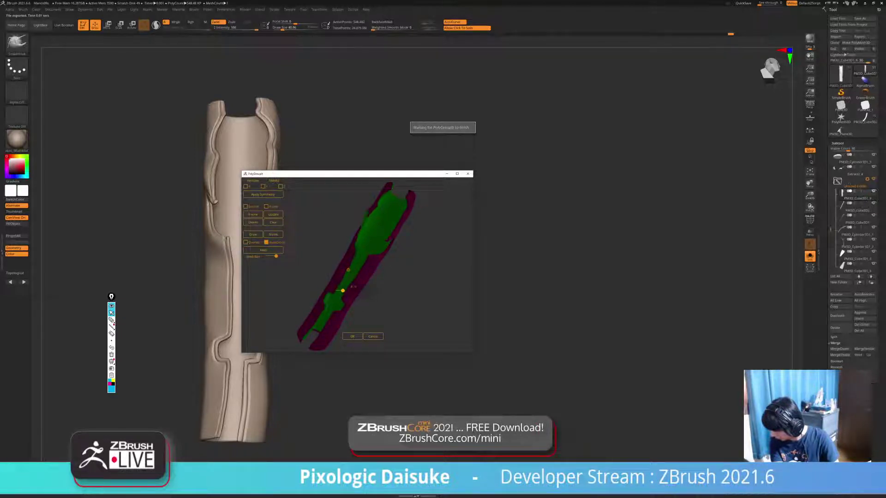
{"action": "mouse_move", "coordinate": [415, 277]}
{"action": "left_mouse_down"}
{"action": "mouse_move", "coordinate": [454, 276]}
{"action": "mouse_move", "coordinate": [411, 277]}
{"action": "mouse_move", "coordinate": [455, 277]}
{"action": "mouse_move", "coordinate": [422, 276]}
{"action": "mouse_move", "coordinate": [308, 228]}
{"action": "mouse_move", "coordinate": [364, 233]}
{"action": "mouse_move", "coordinate": [351, 232]}
{"action": "mouse_move", "coordinate": [424, 202]}
{"action": "left_mouse_up"}
{"action": "left_click", "coordinate": [373, 337]}
- Mask the outer surface of the forearm part in gizmo mode, inspect the mask's boundary along the trim, and clear it
{"action": "key", "text": "shift+f"}
{"action": "key", "text": "shift+f"}
{"action": "left_click", "coordinate": [17, 43]}
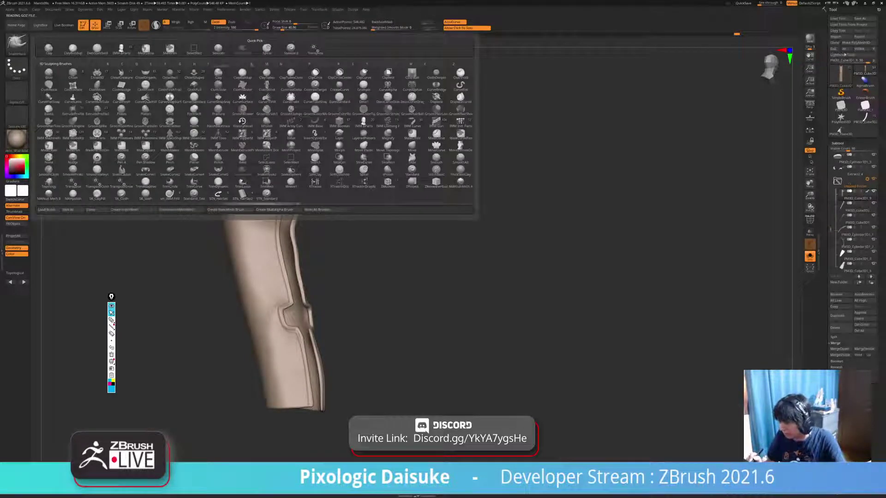
{"action": "key", "text": "w"}
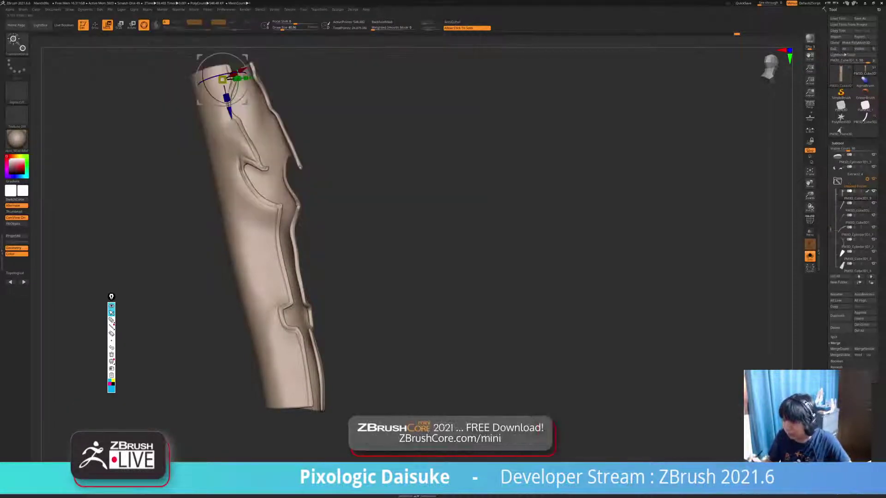
{"action": "left_click_drag", "start_coordinate": [207, 224], "coordinate": [248, 224]}
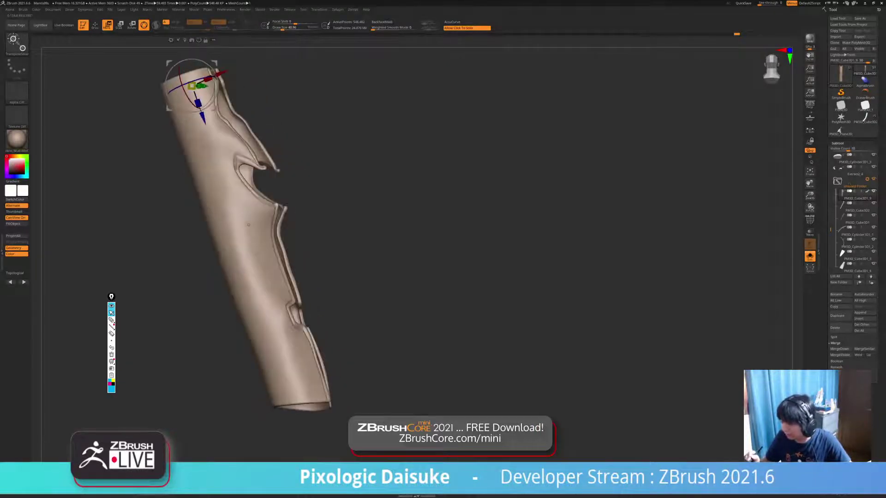
{"action": "left_click", "coordinate": [248, 225]}
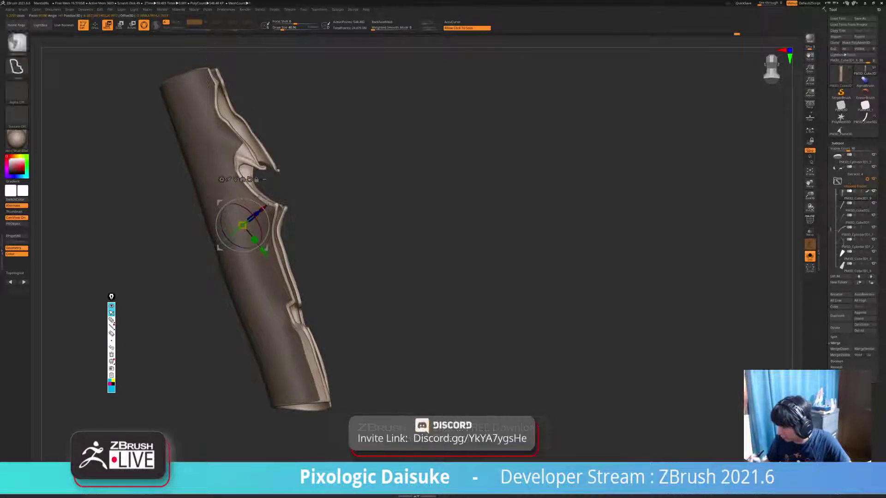
{"action": "left_click_drag", "start_coordinate": [378, 231], "coordinate": [309, 221]}
{"action": "left_click_drag", "start_coordinate": [471, 217], "coordinate": [501, 217]}
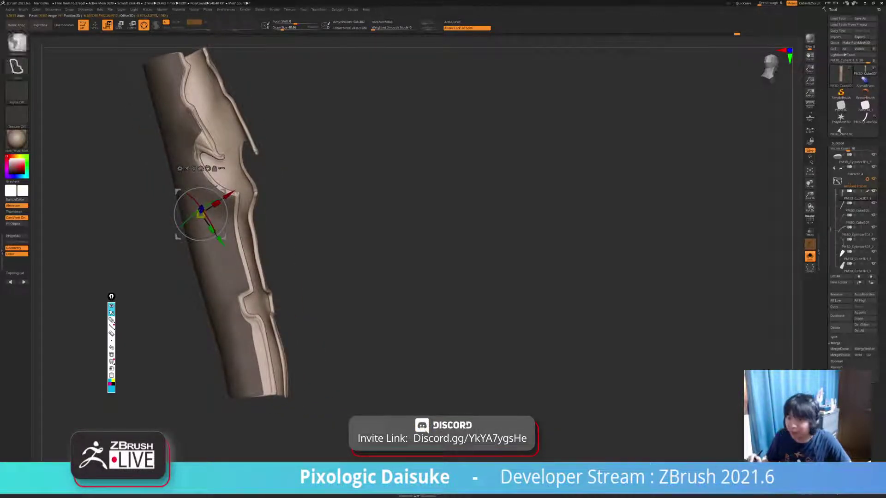
{"action": "mouse_move", "coordinate": [415, 230]}
{"action": "left_mouse_down", "text": "ctrl"}
{"action": "mouse_move", "coordinate": [438, 254]}
{"action": "mouse_move", "coordinate": [442, 231]}
{"action": "mouse_move", "coordinate": [427, 229]}
{"action": "left_mouse_up", "text": "ctrl"}
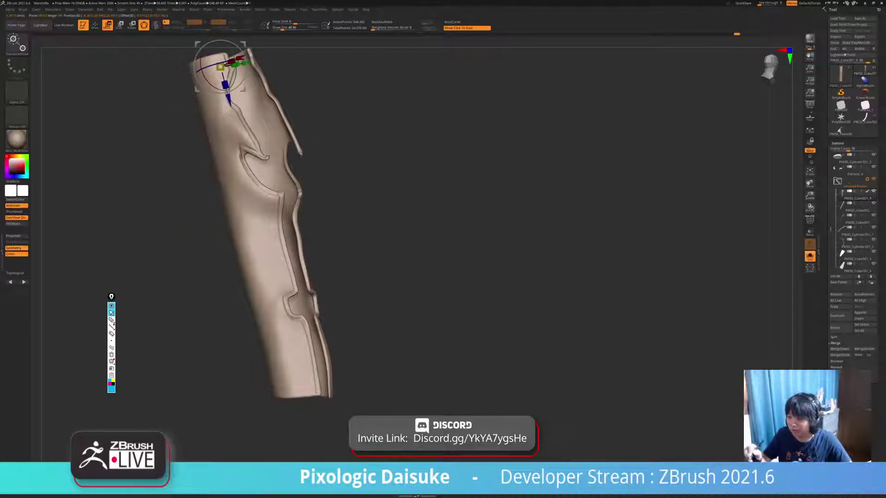
- Reselect a Transpose brush variant, mask the outer shell down to the part's lower end, check it, and clear the mask
{"action": "key", "text": "b"}
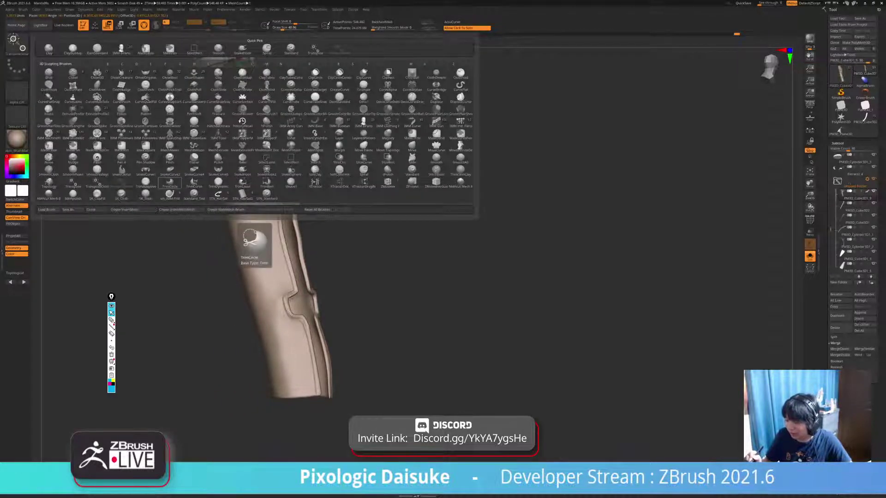
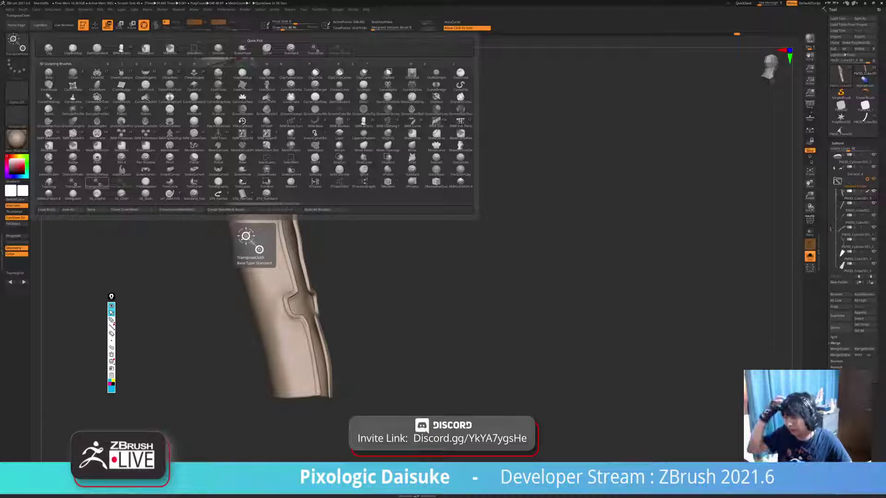
{"action": "left_click", "coordinate": [97, 185]}
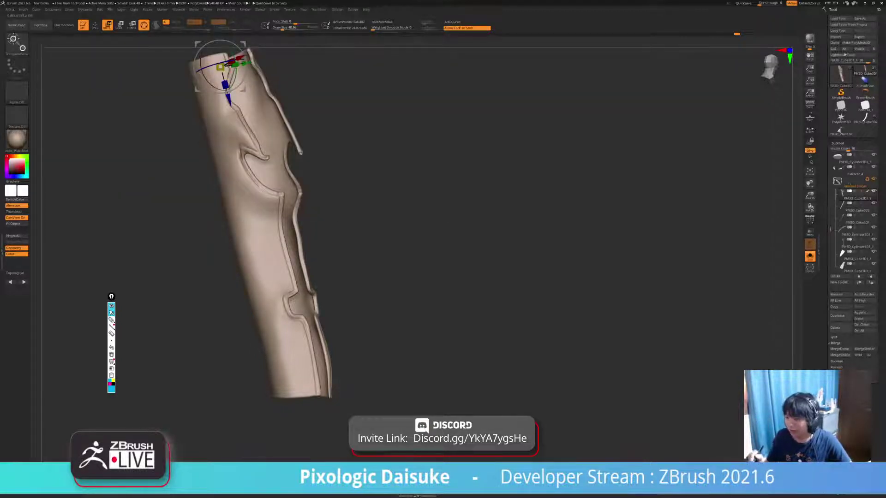
{"action": "left_click_drag", "start_coordinate": [392, 208], "coordinate": [480, 217]}
{"action": "left_click", "coordinate": [204, 233], "text": "alt"}
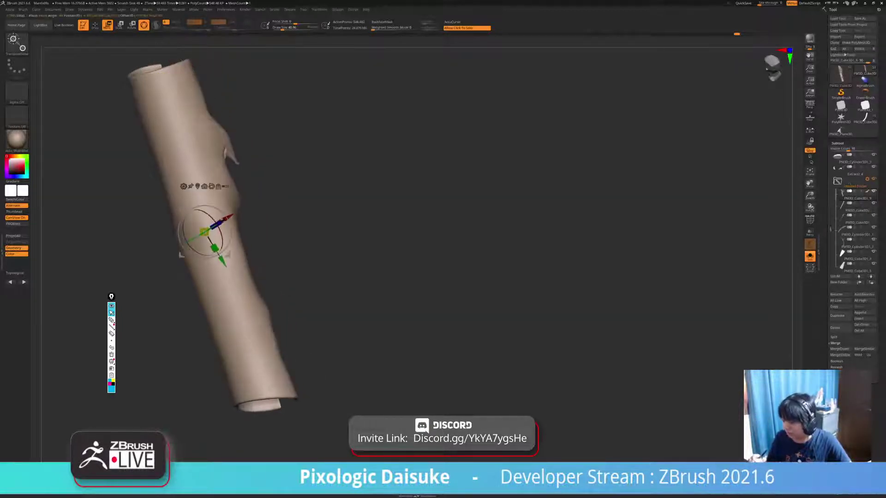
{"action": "left_click_drag", "start_coordinate": [203, 232], "coordinate": [261, 375], "text": "ctrl"}
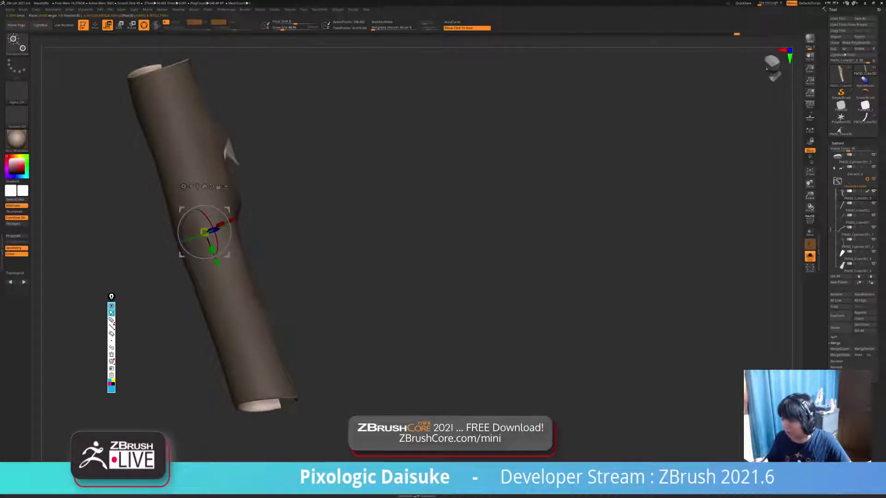
{"action": "left_click_drag", "start_coordinate": [393, 208], "coordinate": [457, 208]}
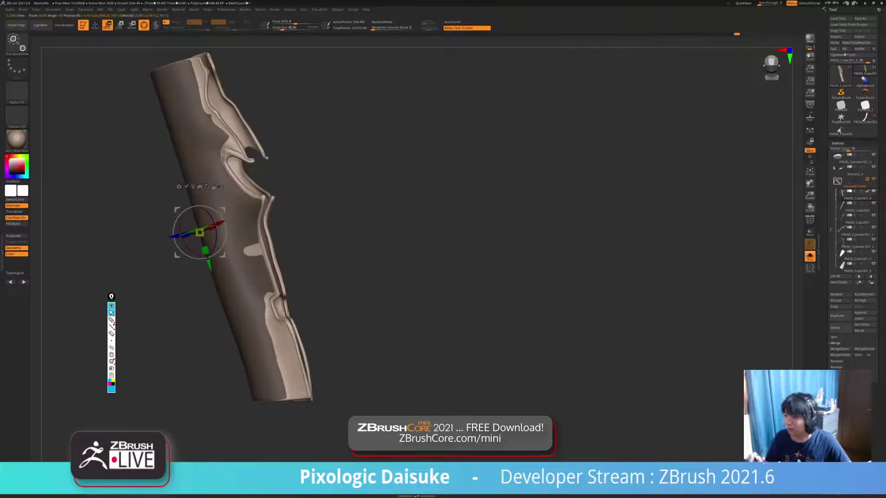
{"action": "left_click_drag", "start_coordinate": [183, 72], "coordinate": [190, 94], "text": "ctrl"}
- Mask the upper half of the forearm part with the Transpose brush and draw an annotation arrow along the masking direction
{"action": "key", "text": "b"}
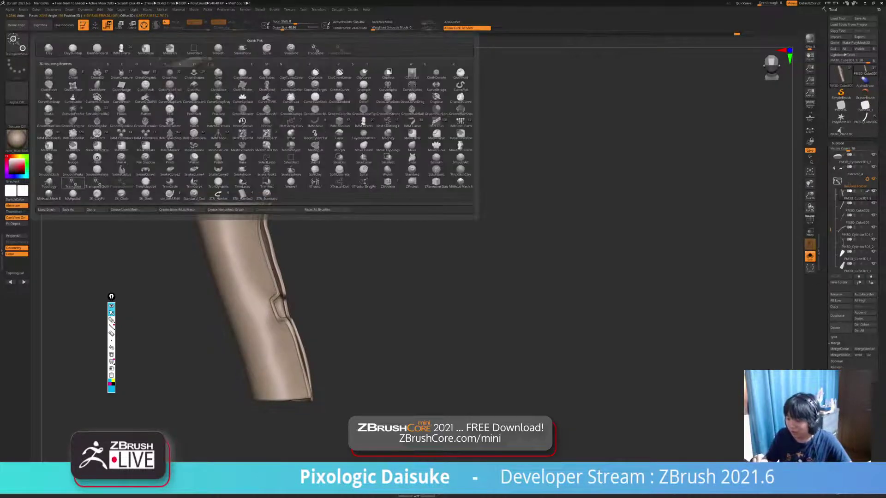
{"action": "left_click", "coordinate": [72, 183]}
{"action": "left_click_drag", "start_coordinate": [392, 207], "coordinate": [443, 222]}
{"action": "left_click_drag", "start_coordinate": [174, 69], "coordinate": [215, 256], "text": "ctrl"}
{"action": "left_click_drag", "start_coordinate": [129, 286], "coordinate": [160, 306], "text": "alt"}
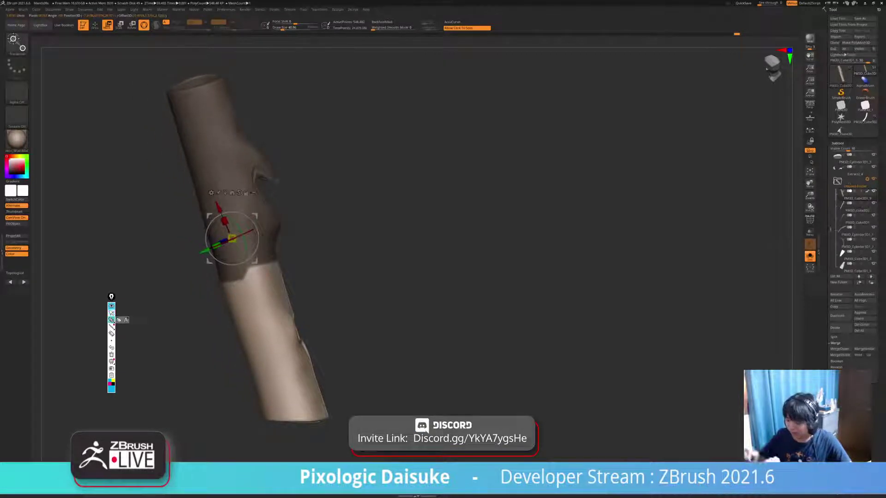
{"action": "left_click_drag", "start_coordinate": [140, 100], "coordinate": [186, 274]}
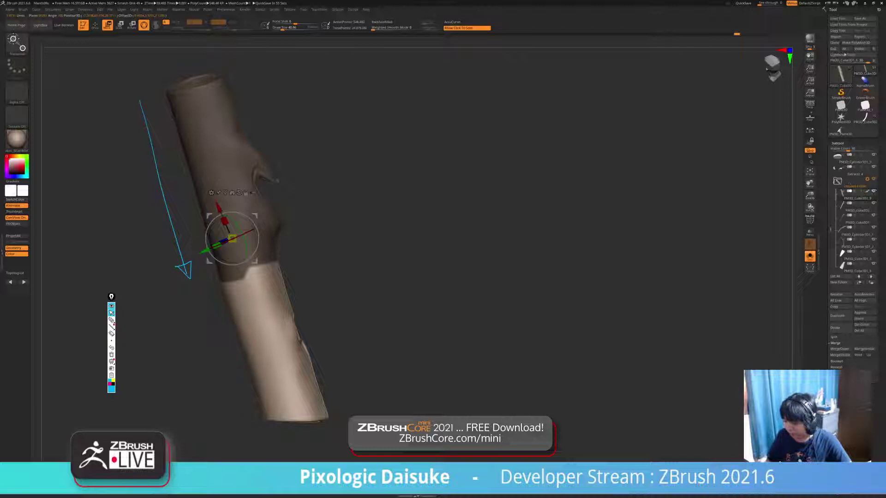
- Switch to another Transpose brush variant and undo the mask on the forearm part's upper half
{"action": "key", "text": "b"}
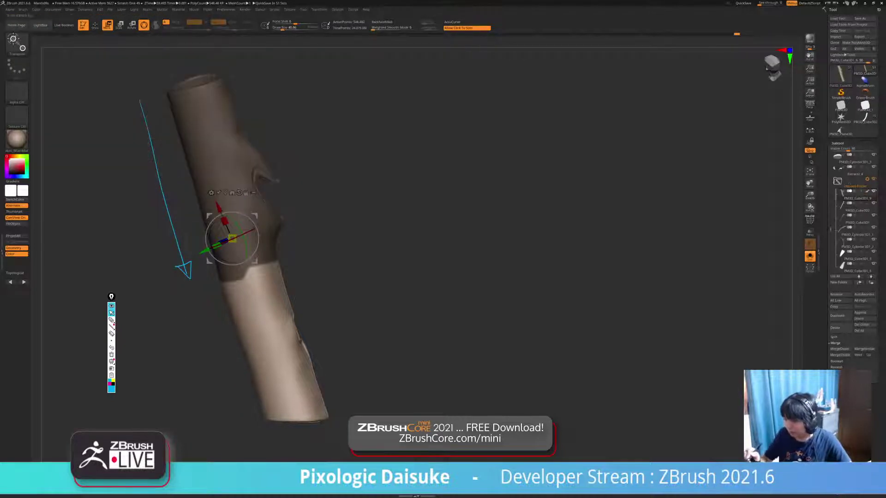
{"action": "key", "text": "b"}
{"action": "left_click", "coordinate": [122, 183]}
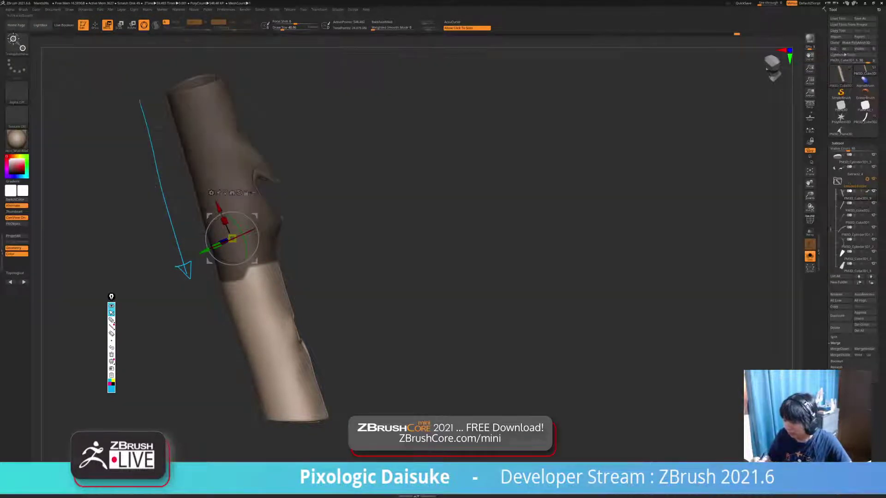
{"action": "left_click_drag", "start_coordinate": [78, 323], "coordinate": [116, 325]}
{"action": "key", "text": "ctrl+z"}
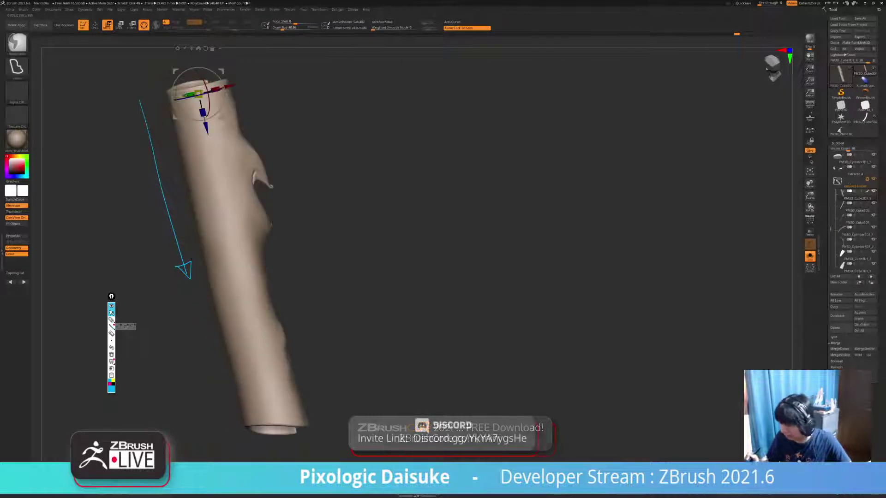
- Mask the forearm part's outer surface with the Transpose brush and extend the mask over the patch at its lower end
{"action": "mouse_move", "coordinate": [214, 177]}
{"action": "left_mouse_down"}
{"action": "mouse_move", "coordinate": [236, 276]}
{"action": "mouse_move", "coordinate": [250, 231]}
{"action": "mouse_move", "coordinate": [241, 144]}
{"action": "left_mouse_up"}
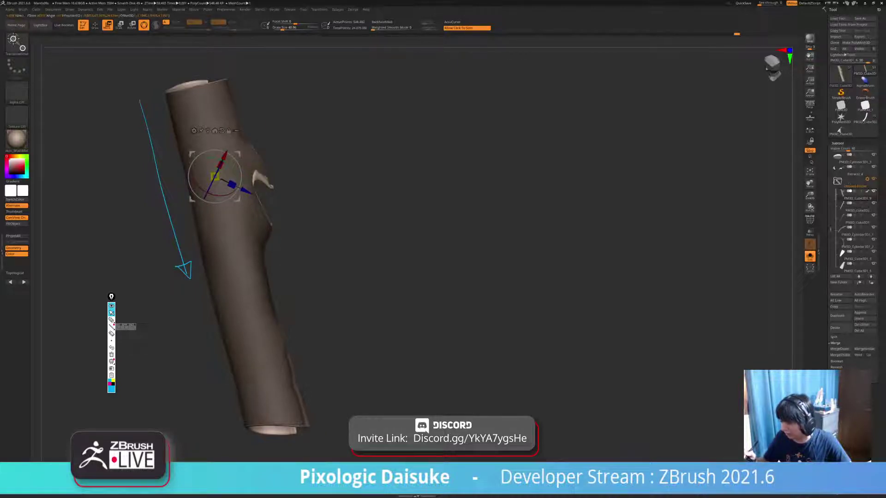
{"action": "left_click_drag", "start_coordinate": [351, 207], "coordinate": [387, 210]}
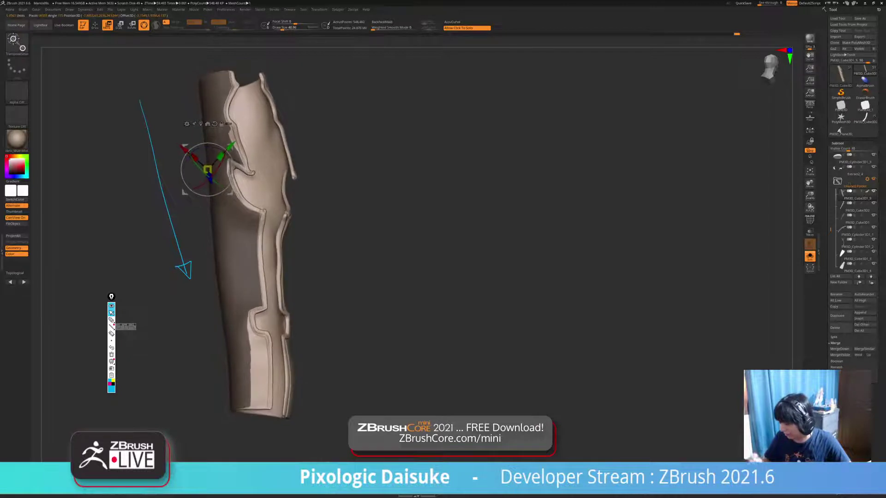
{"action": "left_click_drag", "start_coordinate": [258, 359], "coordinate": [249, 403]}
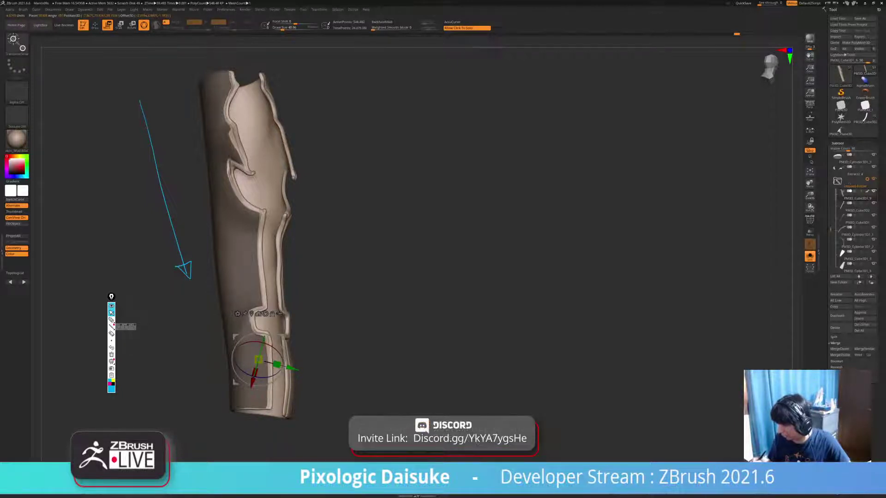
- Extend the mask over the bare strip beside the upper trim and around the tip of the trim's hook
{"action": "right_click_drag", "start_coordinate": [230, 136], "coordinate": [230, 185], "text": "ctrl"}
{"action": "scroll", "coordinate": [246, 153], "scroll_direction": "up", "scroll_amount": 2}
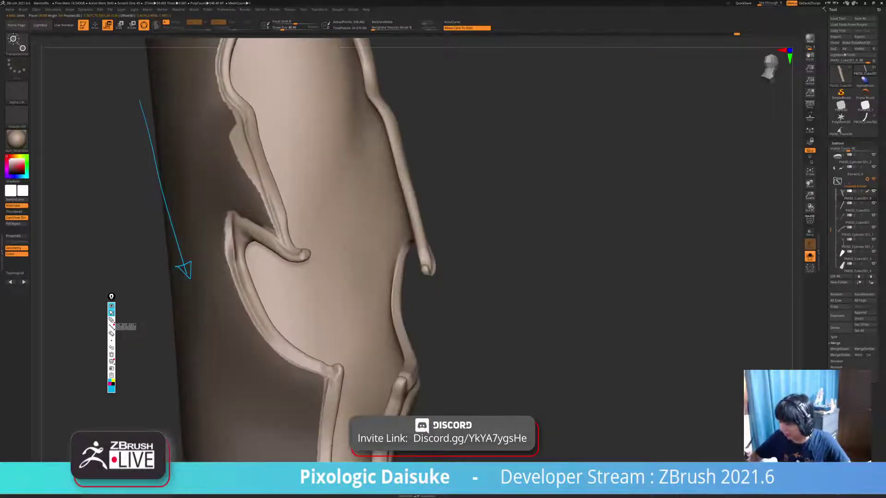
{"action": "left_click_drag", "start_coordinate": [245, 154], "coordinate": [251, 180], "text": "ctrl"}
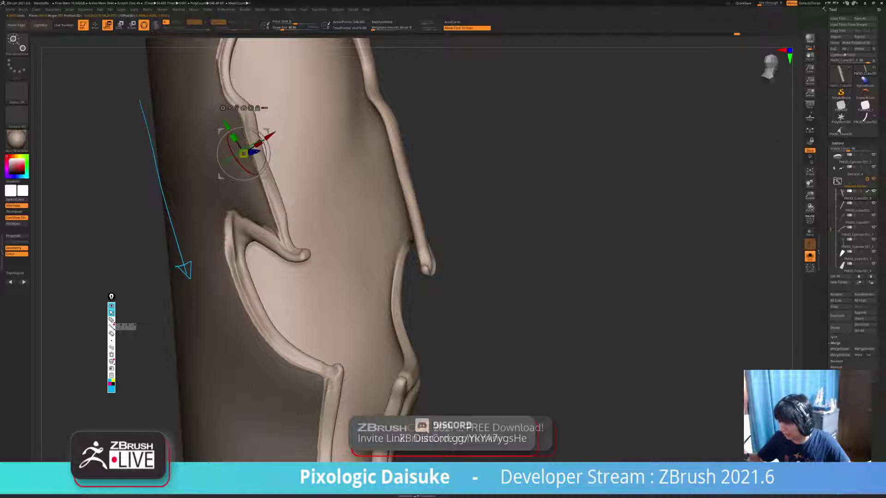
{"action": "right_click_drag", "start_coordinate": [245, 276], "coordinate": [242, 249]}
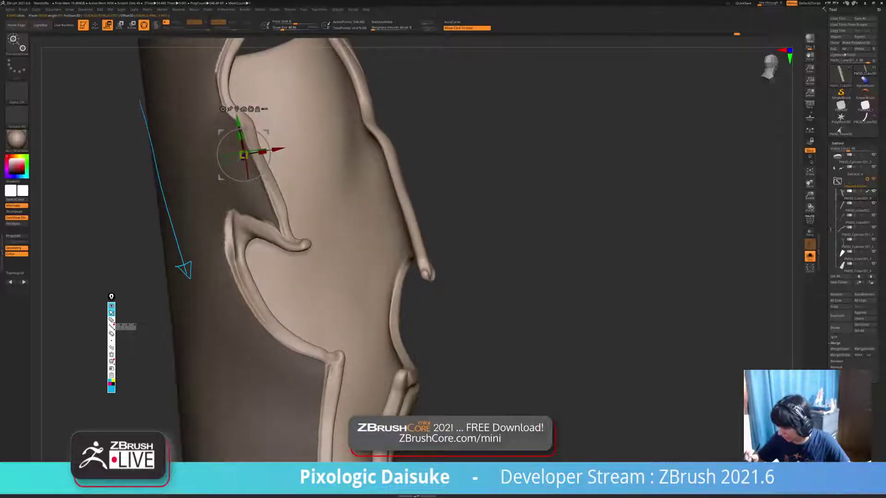
{"action": "left_click", "coordinate": [230, 247], "text": "alt"}
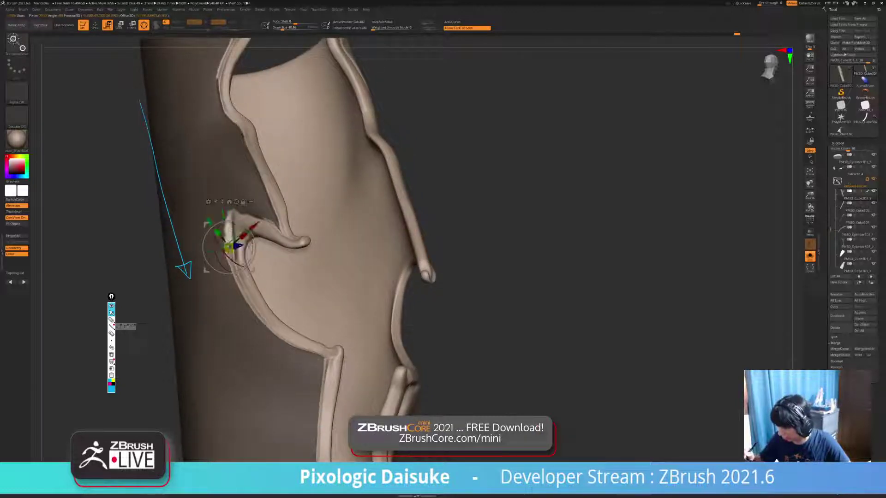
{"action": "mouse_move", "coordinate": [233, 250]}
{"action": "left_mouse_down", "text": "ctrl"}
{"action": "mouse_move", "coordinate": [223, 254]}
{"action": "mouse_move", "coordinate": [229, 245]}
{"action": "left_mouse_up", "text": "ctrl"}
- Extend the mask on the part's opposite side across the outer surface beside the diagonal trim and below the rounded cutout
{"action": "right_click_drag", "start_coordinate": [397, 203], "coordinate": [311, 205]}
{"action": "key", "text": "ctrl+z"}
{"action": "key", "text": "ctrl+z"}
{"action": "key", "text": "ctrl+z"}
{"action": "key", "text": "ctrl+z"}
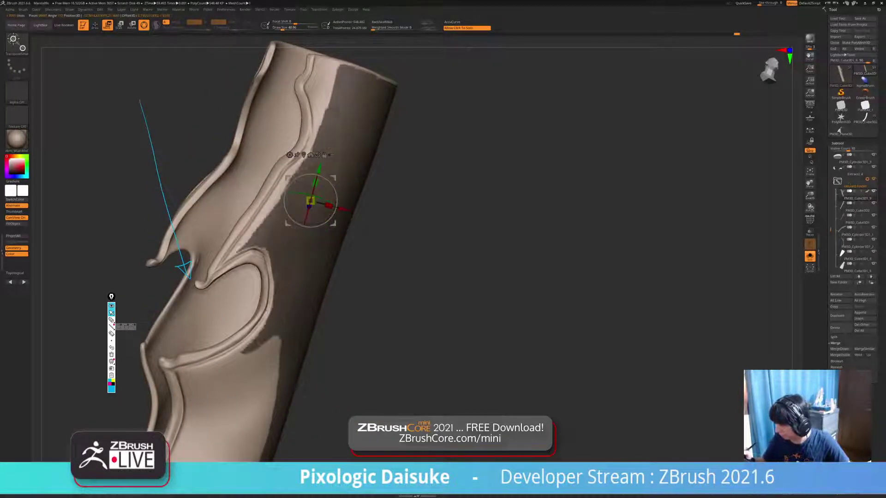
{"action": "key", "text": "ctrl+z"}
{"action": "key", "text": "ctrl+z"}
{"action": "key", "text": "ctrl+z"}
{"action": "key", "text": "ctrl+z"}
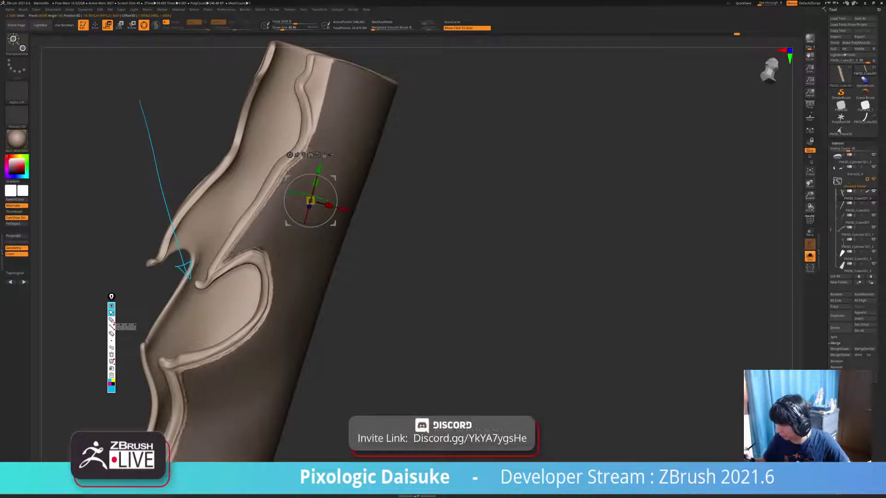
{"action": "key", "text": "ctrl+z"}
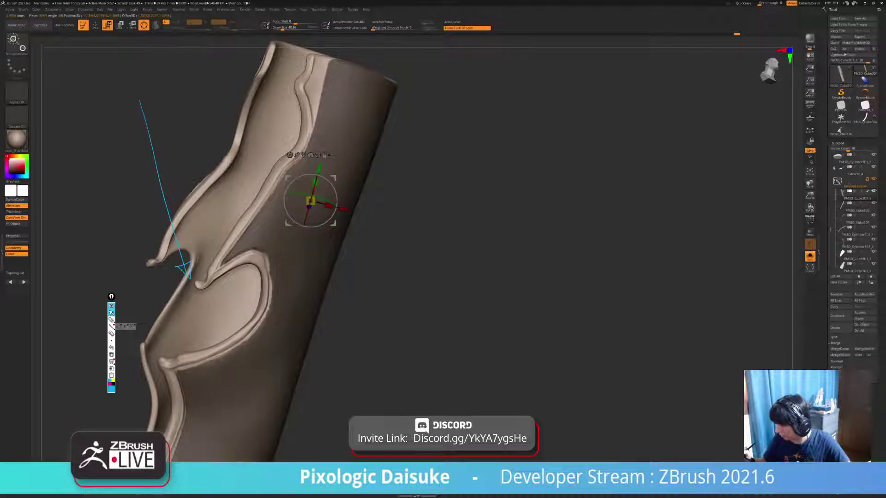
- Mask the bare strip between the wavy trim and the outer surface at the part's upper end
{"action": "right_click_drag", "start_coordinate": [300, 155], "coordinate": [281, 217], "text": "alt"}
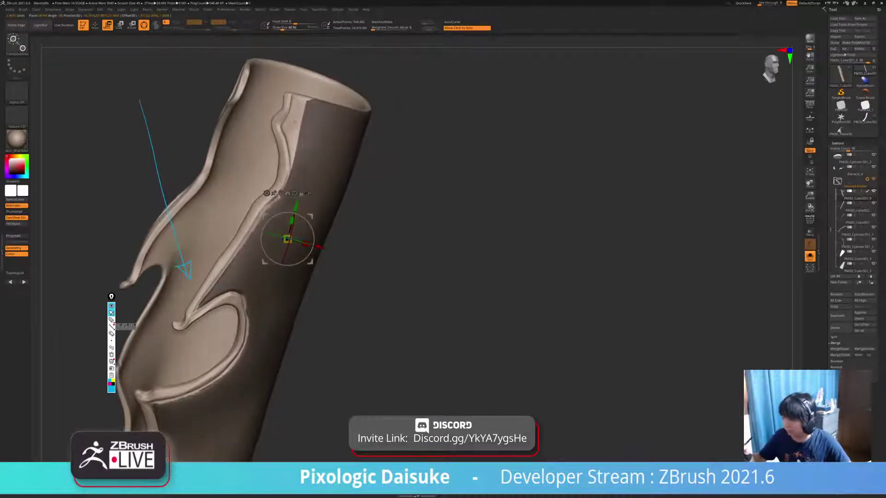
{"action": "left_click", "coordinate": [293, 121], "text": "alt"}
{"action": "key", "text": "ctrl+z"}
{"action": "key", "text": "ctrl+z"}
{"action": "key", "text": "ctrl+z"}
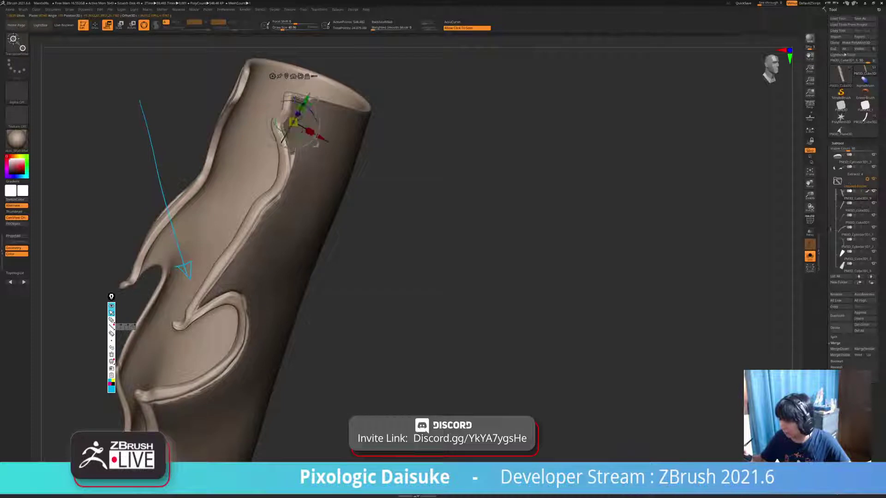
{"action": "key", "text": "ctrl+z"}
{"action": "key", "text": "ctrl+z"}
{"action": "key", "text": "ctrl+z"}
{"action": "key", "text": "ctrl+z"}
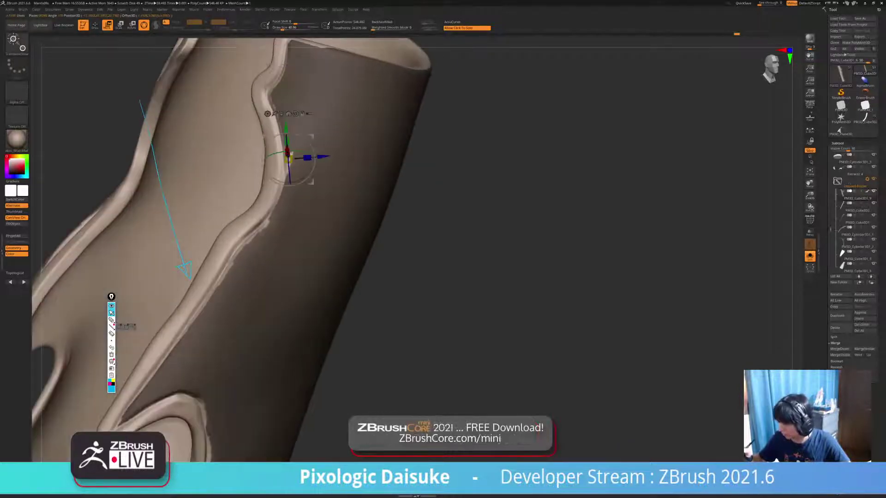
- Touch up the mask's boundary along the bends of the upper trim
{"action": "key", "text": "ctrl+z"}
{"action": "key", "text": "ctrl+z"}
{"action": "key", "text": "ctrl+z"}
{"action": "key", "text": "ctrl+z"}
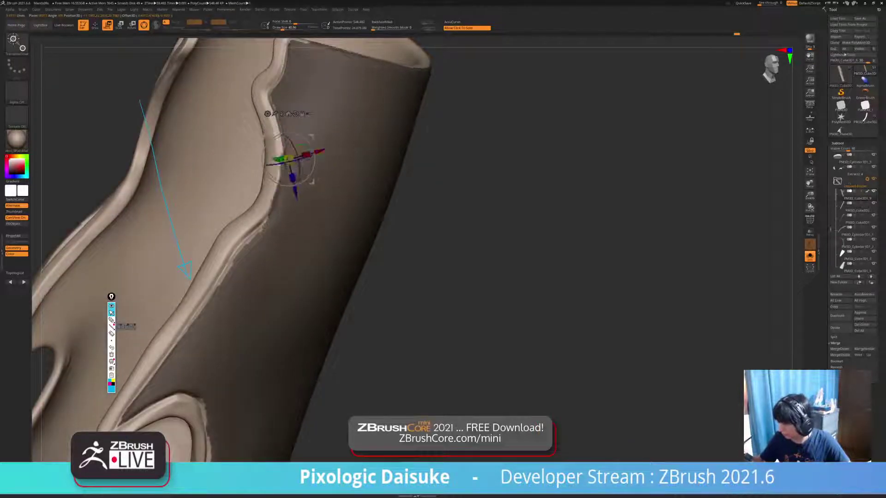
{"action": "key", "text": "ctrl+z"}
{"action": "key", "text": "ctrl+z"}
{"action": "key", "text": "ctrl+z"}
{"action": "key", "text": "ctrl+z"}
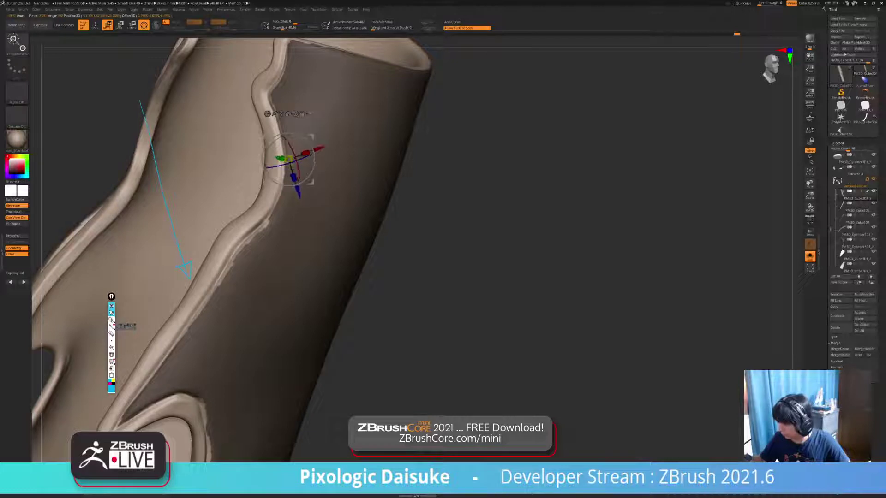
{"action": "key", "text": "ctrl+z"}
{"action": "key", "text": "ctrl+z"}
{"action": "key", "text": "ctrl+z"}
{"action": "key", "text": "ctrl+z"}
{"action": "key", "text": "ctrl+z"}
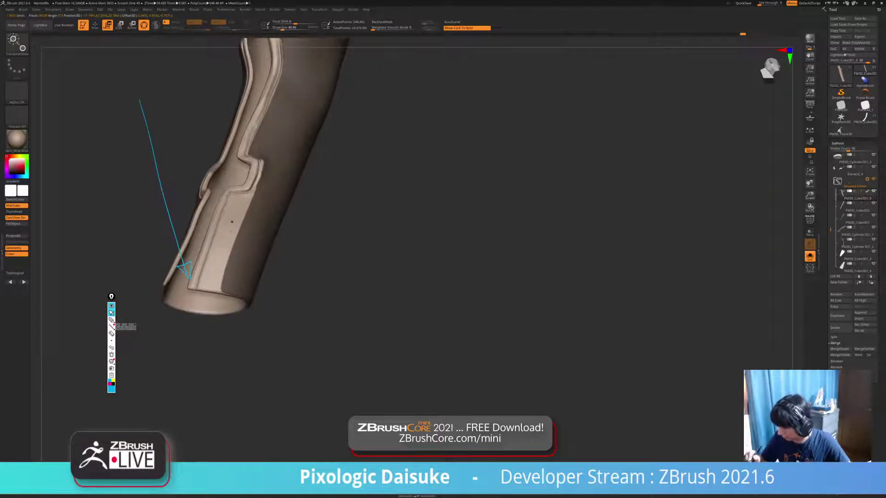
- Mask the bare patch beside the trim at the part's lower end and the outer surface next to the square notch
{"action": "key", "text": "ctrl+z"}
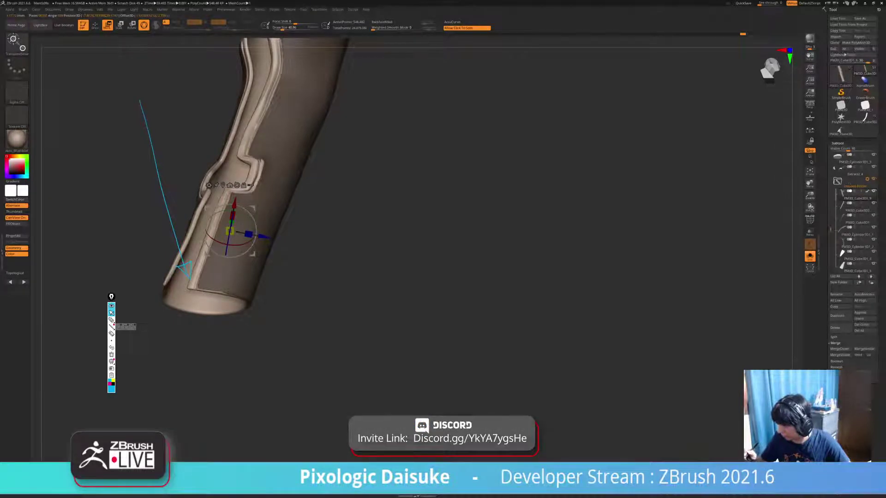
{"action": "right_click_drag", "start_coordinate": [255, 161], "coordinate": [255, 203], "text": "ctrl"}
{"action": "left_click", "coordinate": [268, 179], "text": "alt"}
{"action": "left_click", "coordinate": [265, 176], "text": "alt"}
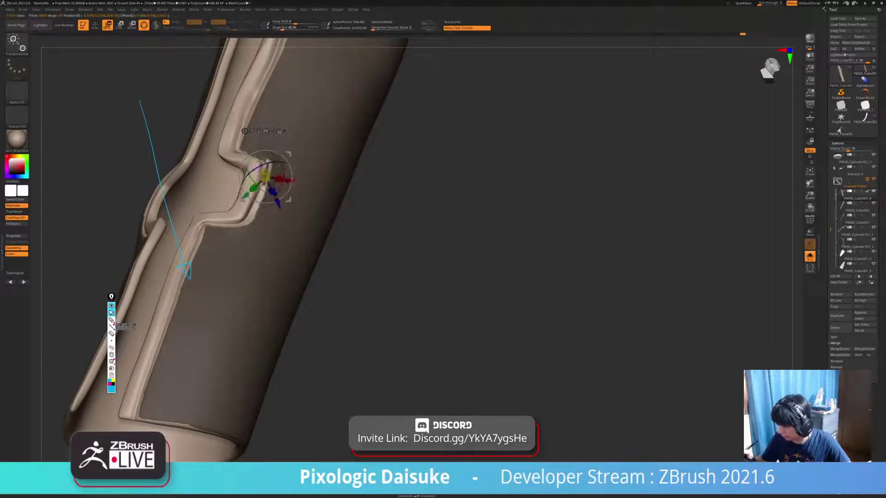
{"action": "key", "text": "ctrl+z"}
{"action": "key", "text": "ctrl+z"}
{"action": "key", "text": "ctrl+z"}
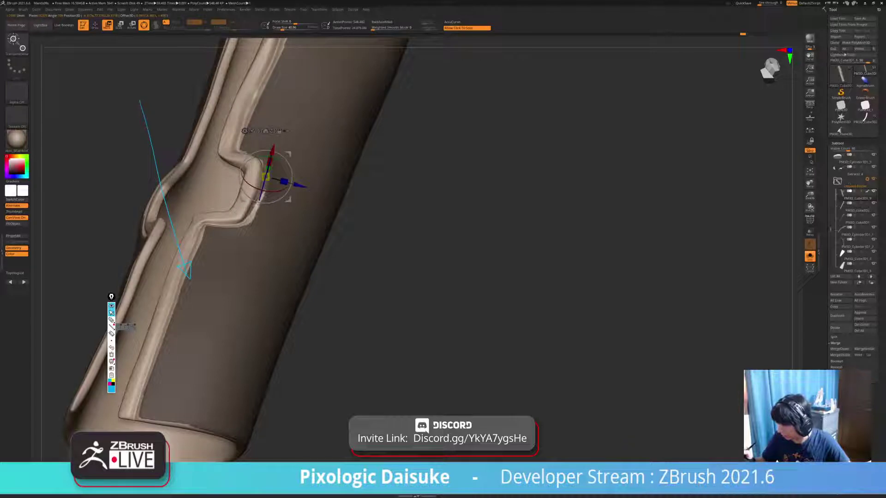
- Refine the mask around the square notch's lower corner and check it on both sides of the opening
{"action": "right_click_drag", "start_coordinate": [272, 194], "coordinate": [313, 193]}
{"action": "left_click", "coordinate": [249, 221], "text": "alt"}
{"action": "left_click", "coordinate": [255, 220], "text": "alt"}
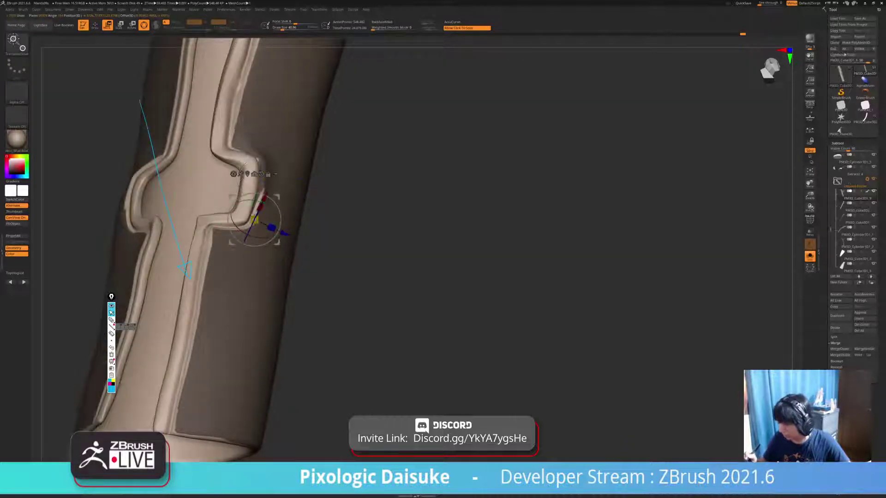
{"action": "mouse_move", "coordinate": [255, 219]}
{"action": "left_mouse_down"}
{"action": "mouse_move", "coordinate": [249, 230]}
{"action": "mouse_move", "coordinate": [255, 220]}
{"action": "left_mouse_up"}
{"action": "right_click_drag", "start_coordinate": [323, 222], "coordinate": [309, 194], "text": "ctrl"}
{"action": "key", "text": "ctrl+z"}
{"action": "key", "text": "ctrl+z"}
{"action": "key", "text": "ctrl+z"}
{"action": "key", "text": "ctrl+z"}
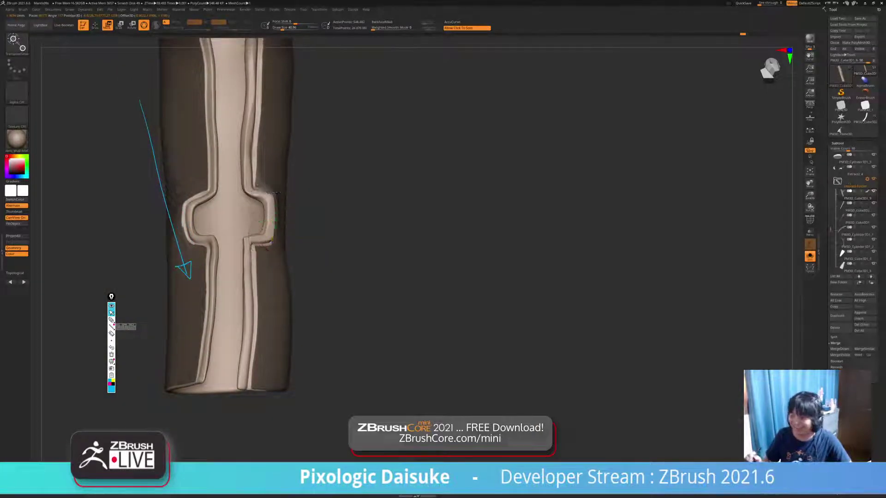
{"action": "key", "text": "ctrl+z"}
{"action": "key", "text": "ctrl+z"}
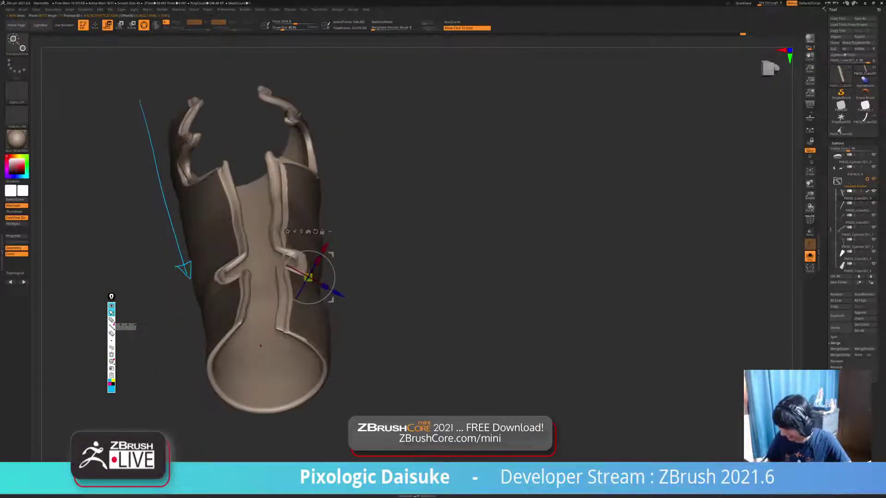
{"action": "key", "text": "q"}
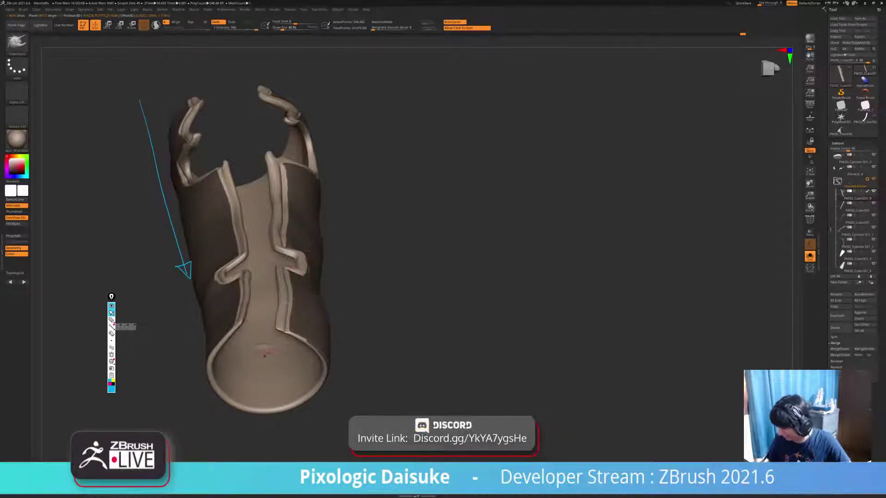
{"action": "key", "text": "ctrl+shift"}
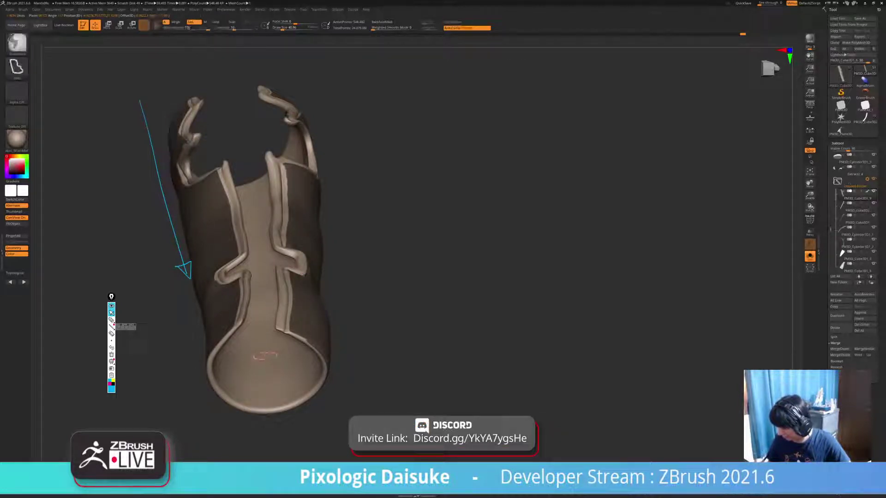
{"action": "key", "text": "ctrl"}
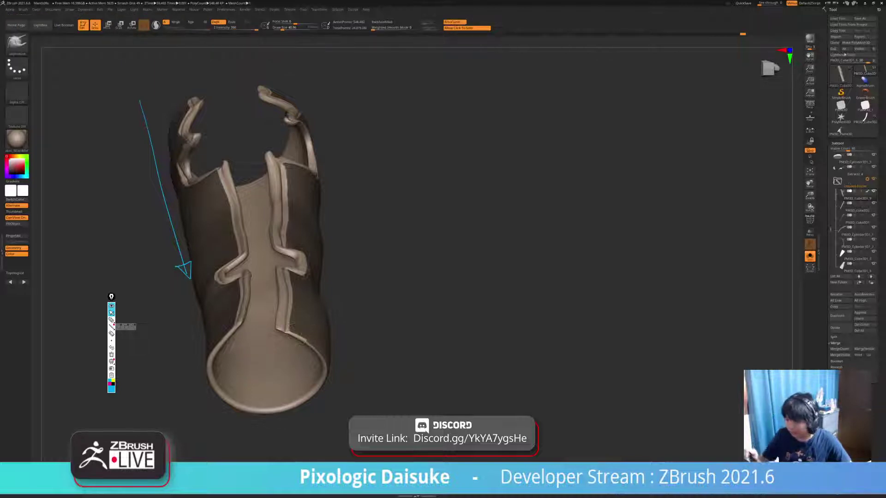
{"action": "mouse_move", "coordinate": [415, 299]}
{"action": "left_mouse_down"}
{"action": "mouse_move", "coordinate": [433, 198]}
{"action": "mouse_move", "coordinate": [402, 277]}
{"action": "left_mouse_up"}
{"action": "key", "text": "w"}
{"action": "left_click", "coordinate": [226, 363], "text": "alt"}
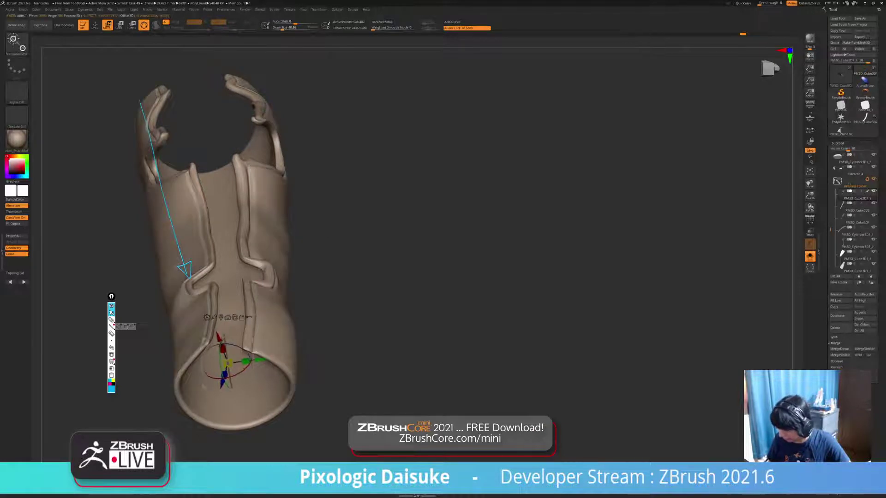
{"action": "left_click_drag", "start_coordinate": [226, 362], "coordinate": [276, 289], "text": "ctrl"}
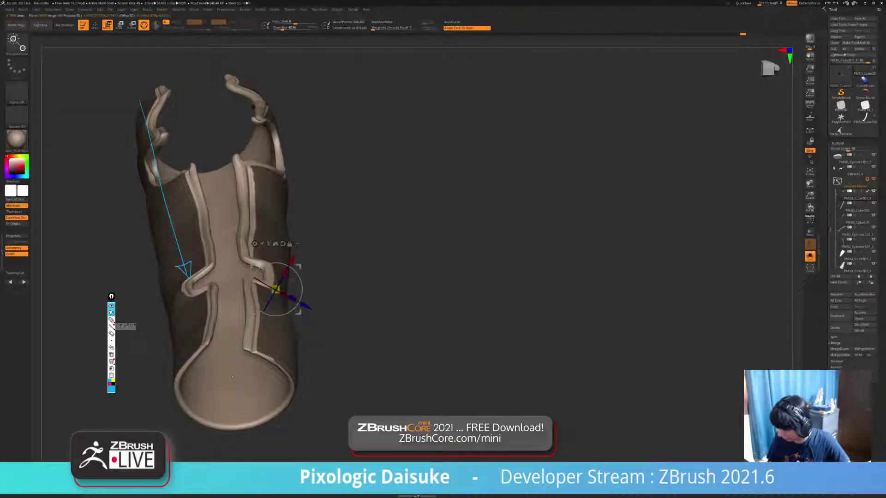
- Add the forearm part's inner surface to the mask, including the leftover patch inside the open end, leaving only the trim unmasked
{"action": "left_click_drag", "start_coordinate": [232, 376], "coordinate": [214, 214], "text": "ctrl"}
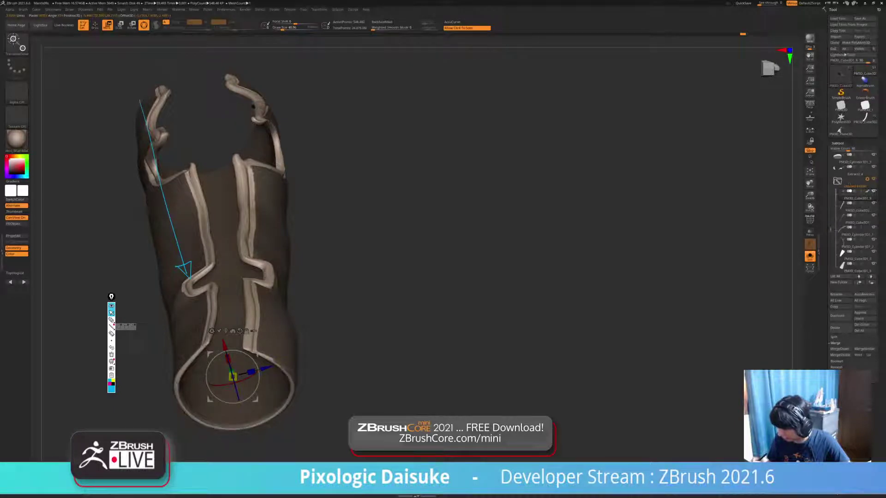
{"action": "left_click_drag", "start_coordinate": [508, 231], "coordinate": [496, 194]}
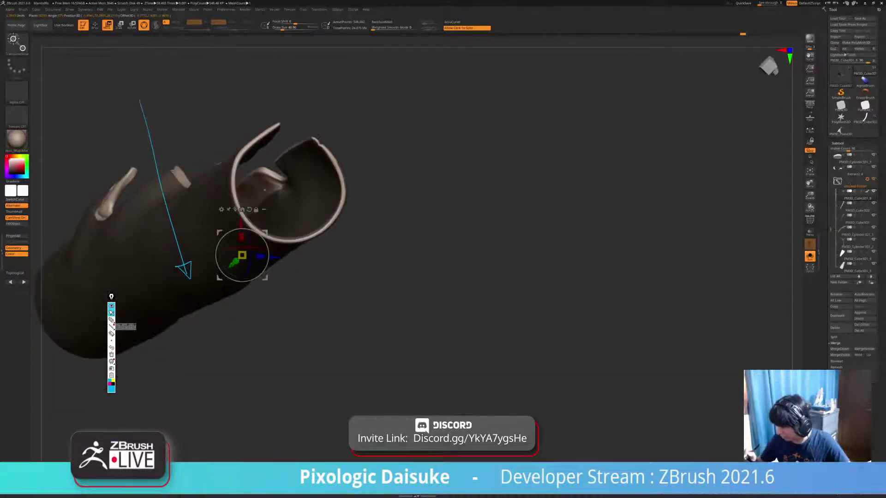
{"action": "left_click", "coordinate": [261, 193], "text": "alt"}
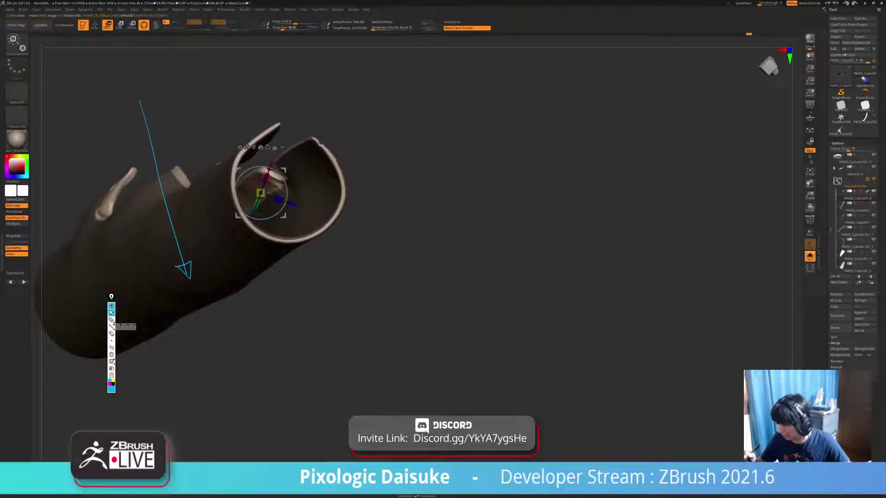
{"action": "left_click", "coordinate": [270, 190], "text": "alt"}
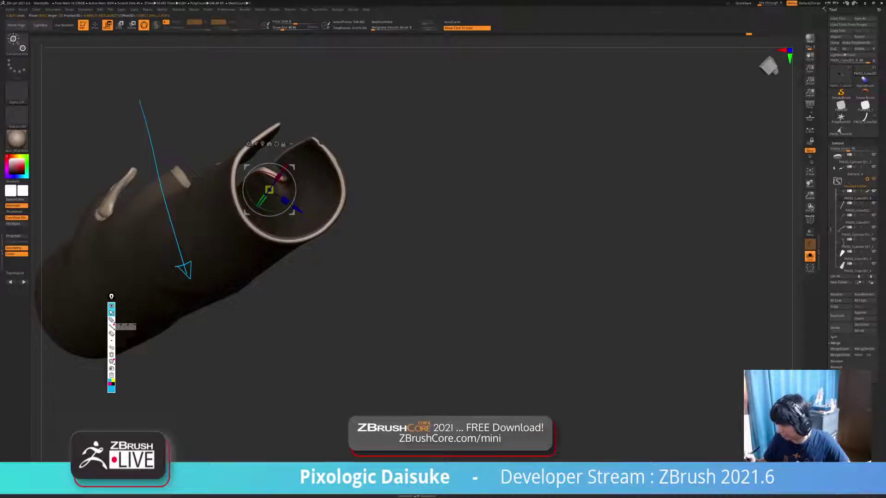
{"action": "mouse_move", "coordinate": [174, 268]}
{"action": "left_mouse_down"}
{"action": "mouse_move", "coordinate": [203, 295]}
{"action": "mouse_move", "coordinate": [198, 323]}
{"action": "mouse_move", "coordinate": [162, 190]}
{"action": "mouse_move", "coordinate": [164, 157]}
{"action": "mouse_move", "coordinate": [222, 175]}
{"action": "mouse_move", "coordinate": [156, 236]}
{"action": "mouse_move", "coordinate": [118, 194]}
{"action": "mouse_move", "coordinate": [153, 240]}
{"action": "mouse_move", "coordinate": [194, 236]}
{"action": "mouse_move", "coordinate": [221, 217]}
{"action": "mouse_move", "coordinate": [203, 184]}
{"action": "mouse_move", "coordinate": [159, 147]}
{"action": "mouse_move", "coordinate": [164, 221]}
{"action": "left_mouse_up"}
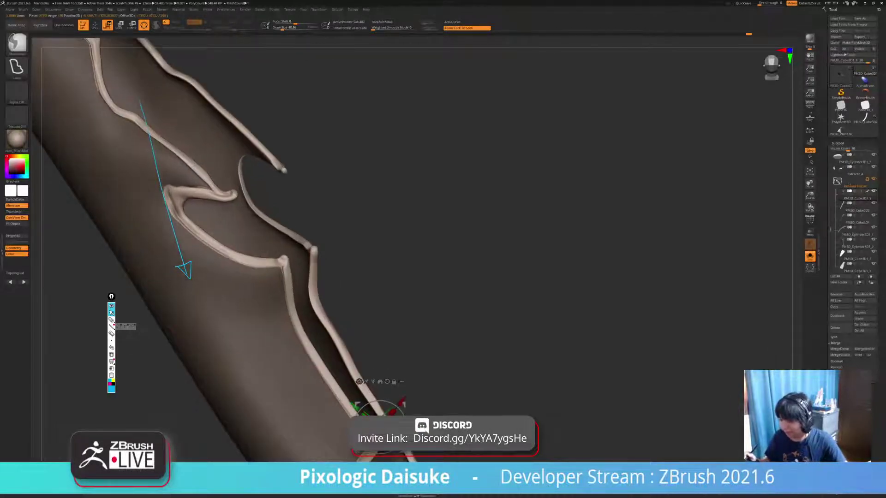
- Return to Draw mode and examine the mask boundary along both trims from the open end down to the square notch
{"action": "mouse_move", "coordinate": [164, 222]}
{"action": "right_mouse_down", "text": "ctrl"}
{"action": "mouse_move", "coordinate": [176, 161]}
{"action": "mouse_move", "coordinate": [157, 147]}
{"action": "right_mouse_up", "text": "ctrl"}
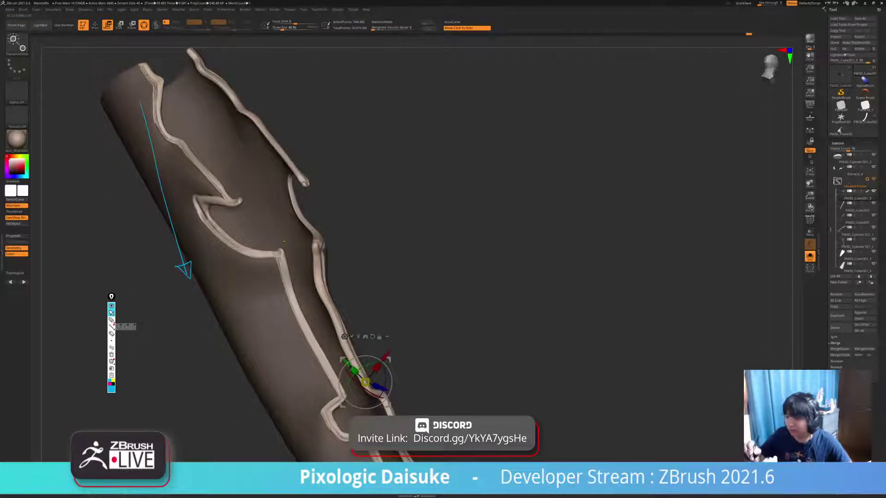
{"action": "left_click", "coordinate": [16, 42], "text": "ctrl"}
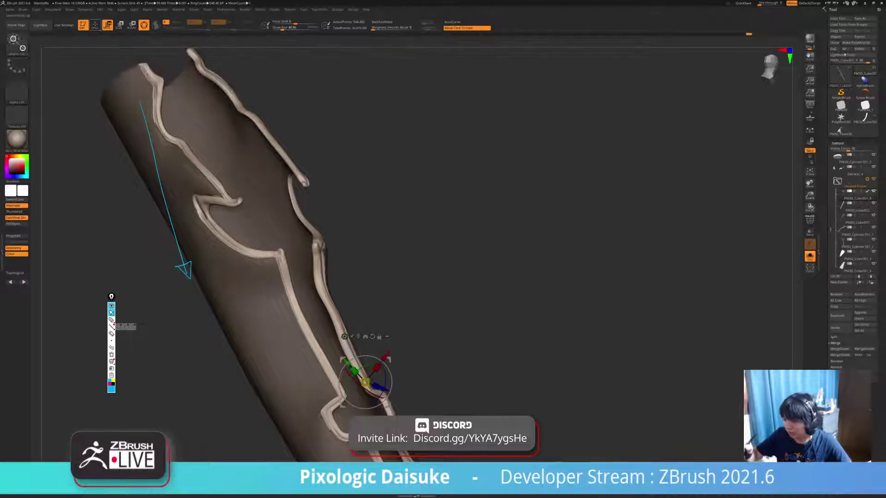
{"action": "left_click", "coordinate": [95, 25]}
{"action": "right_click_drag", "start_coordinate": [197, 183], "coordinate": [197, 214], "text": "ctrl"}
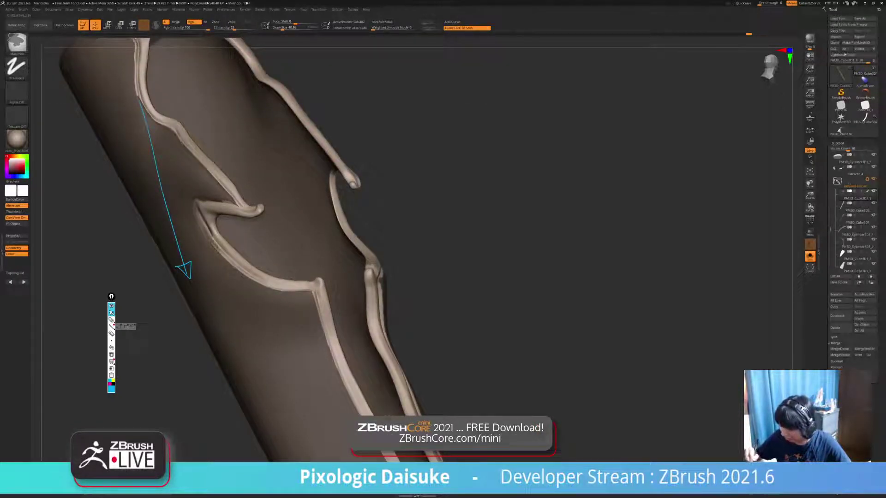
{"action": "key", "text": "b"}
{"action": "left_click_drag", "start_coordinate": [508, 185], "coordinate": [583, 279], "text": "alt"}
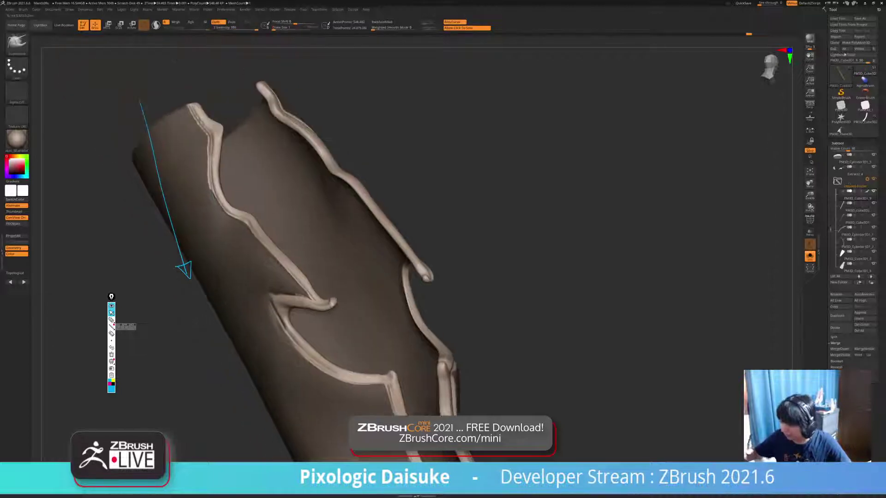
{"action": "right_click_drag", "start_coordinate": [554, 230], "coordinate": [554, 184], "text": "ctrl"}
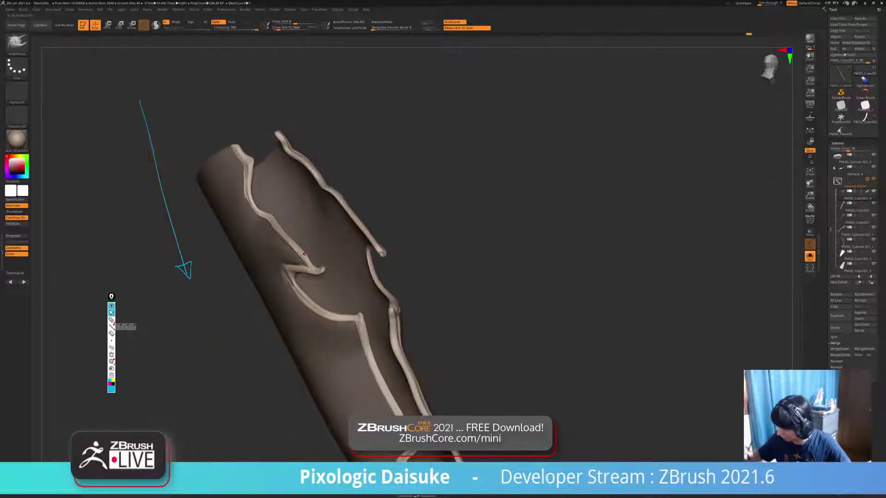
{"action": "left_click_drag", "start_coordinate": [553, 230], "coordinate": [674, 249], "text": "alt"}
{"action": "left_click_drag", "start_coordinate": [599, 277], "coordinate": [582, 260], "text": "alt"}
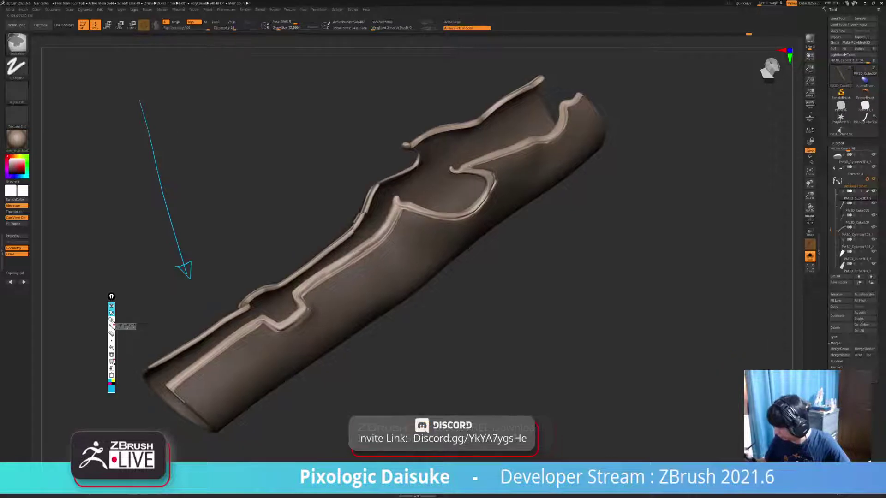
{"action": "right_click_drag", "start_coordinate": [599, 276], "coordinate": [600, 314], "text": "ctrl"}
{"action": "left_click_drag", "start_coordinate": [600, 276], "coordinate": [623, 295]}
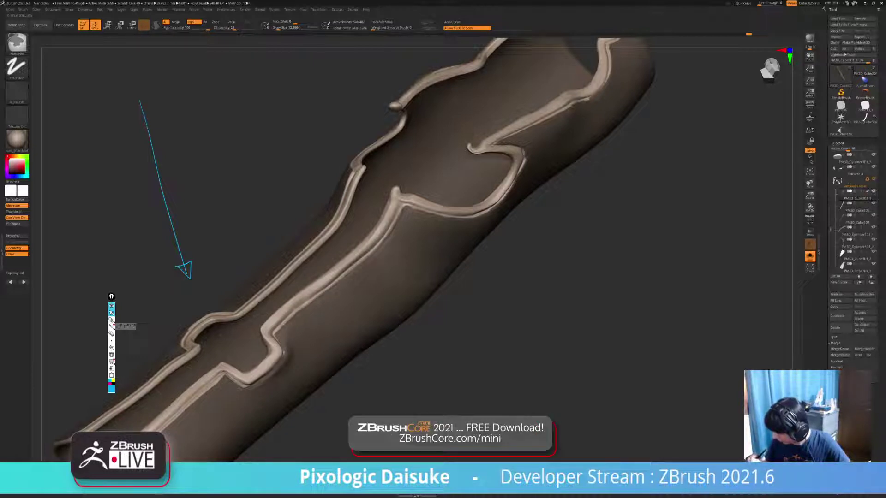
{"action": "mouse_move", "coordinate": [554, 351]}
{"action": "left_mouse_down", "text": "alt"}
{"action": "mouse_move", "coordinate": [545, 307]}
{"action": "mouse_move", "coordinate": [585, 236]}
{"action": "mouse_move", "coordinate": [638, 229]}
{"action": "mouse_move", "coordinate": [634, 248]}
{"action": "mouse_move", "coordinate": [650, 272]}
{"action": "mouse_move", "coordinate": [639, 263]}
{"action": "left_mouse_up", "text": "alt"}
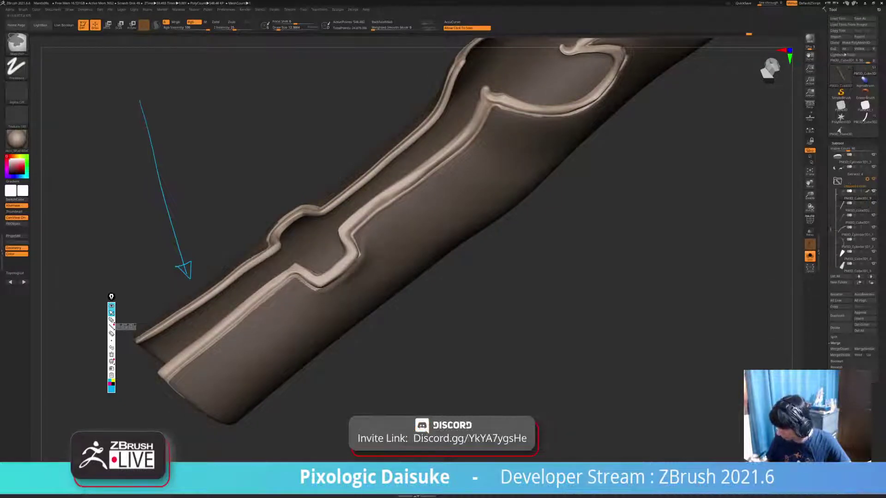
{"action": "right_click_drag", "start_coordinate": [338, 294], "coordinate": [320, 293], "text": "ctrl"}
{"action": "mouse_move", "coordinate": [374, 335]}
{"action": "right_mouse_down", "text": "alt"}
{"action": "mouse_move", "coordinate": [337, 336]}
{"action": "mouse_move", "coordinate": [387, 330]}
{"action": "right_mouse_up", "text": "alt"}
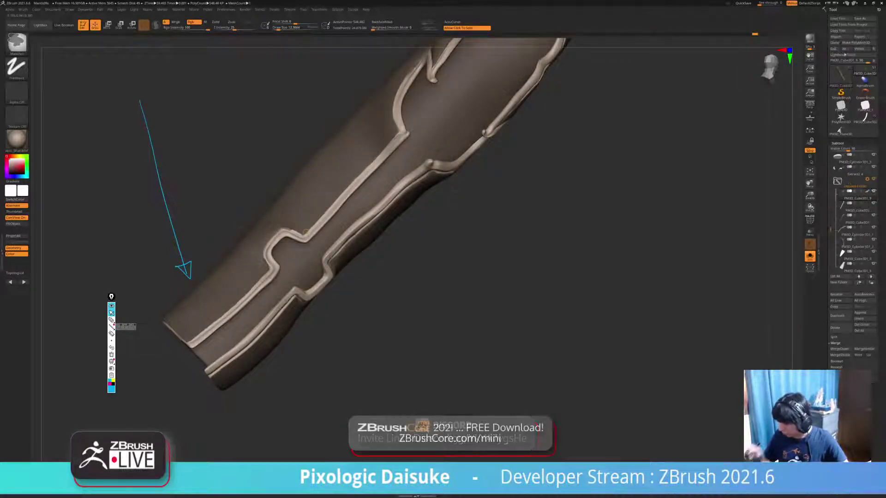
{"action": "right_click_drag", "start_coordinate": [387, 330], "coordinate": [392, 276]}
{"action": "mouse_move", "coordinate": [462, 295]}
{"action": "right_mouse_down"}
{"action": "mouse_move", "coordinate": [378, 277]}
{"action": "mouse_move", "coordinate": [371, 343]}
{"action": "right_mouse_up"}
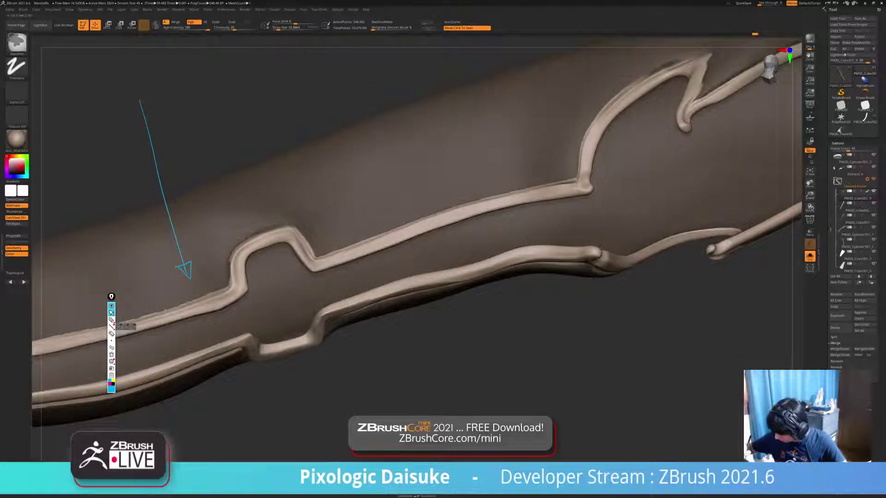
{"action": "mouse_move", "coordinate": [372, 344]}
{"action": "right_mouse_down", "text": "ctrl"}
{"action": "mouse_move", "coordinate": [441, 263]}
{"action": "mouse_move", "coordinate": [438, 222]}
{"action": "mouse_move", "coordinate": [440, 272]}
{"action": "mouse_move", "coordinate": [530, 291]}
{"action": "mouse_move", "coordinate": [457, 314]}
{"action": "right_mouse_up", "text": "ctrl"}
- Undo the last three edits and hide the trim's polygroup, showing only the forearm part's inner and outer surfaces with PolyFrame on
{"action": "key", "text": "ctrl+z"}
{"action": "key", "text": "ctrl+z"}
{"action": "key", "text": "ctrl+z"}
{"action": "left_click_drag", "start_coordinate": [456, 329], "coordinate": [463, 337], "text": "ctrl+shift"}
{"action": "mouse_move", "coordinate": [463, 337]}
{"action": "right_mouse_down"}
{"action": "mouse_move", "coordinate": [540, 330]}
{"action": "mouse_move", "coordinate": [470, 332]}
{"action": "mouse_move", "coordinate": [463, 305]}
{"action": "mouse_move", "coordinate": [445, 323]}
{"action": "mouse_move", "coordinate": [454, 327]}
{"action": "mouse_move", "coordinate": [450, 295]}
{"action": "mouse_move", "coordinate": [415, 300]}
{"action": "mouse_move", "coordinate": [406, 333]}
{"action": "mouse_move", "coordinate": [454, 260]}
{"action": "mouse_move", "coordinate": [455, 280]}
{"action": "mouse_move", "coordinate": [452, 224]}
{"action": "mouse_move", "coordinate": [411, 271]}
{"action": "right_mouse_up"}
{"action": "key", "text": "shift+f"}
{"action": "left_click", "coordinate": [443, 324], "text": "ctrl+shift"}
{"action": "key", "text": "shift+f"}
{"action": "left_click", "coordinate": [450, 259], "text": "ctrl+shift"}
{"action": "right_click_drag", "start_coordinate": [411, 271], "coordinate": [379, 185], "text": "ctrl"}
{"action": "key", "text": "shift+f"}
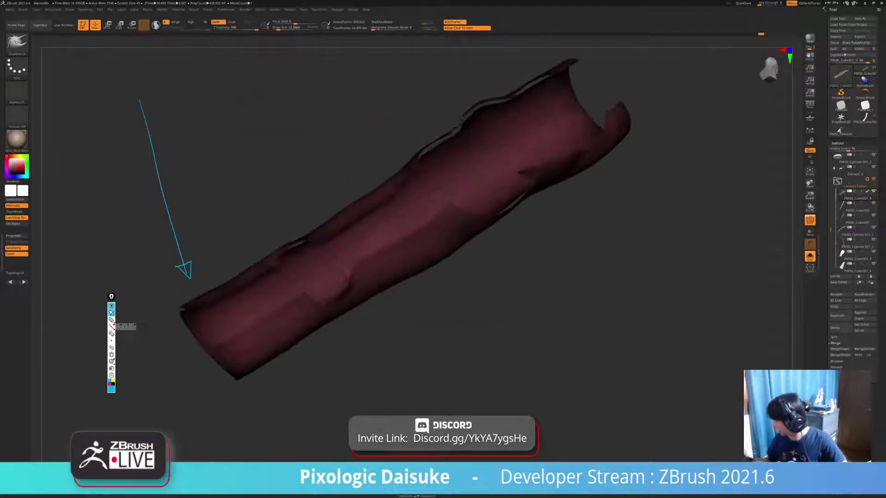
- Split the visible surfaces into separate polygroups with Auto Groups and isolate the inner surface
{"action": "left_click", "coordinate": [837, 143]}
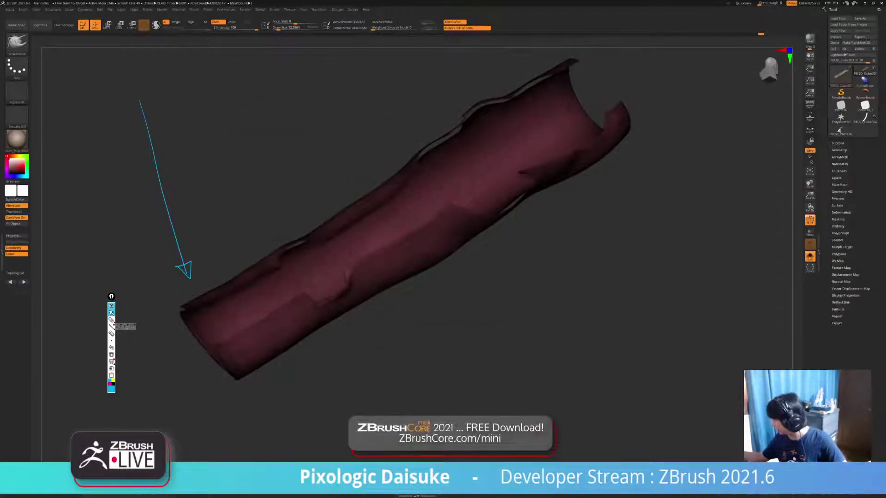
{"action": "left_click", "coordinate": [840, 233]}
{"action": "left_click", "coordinate": [841, 239]}
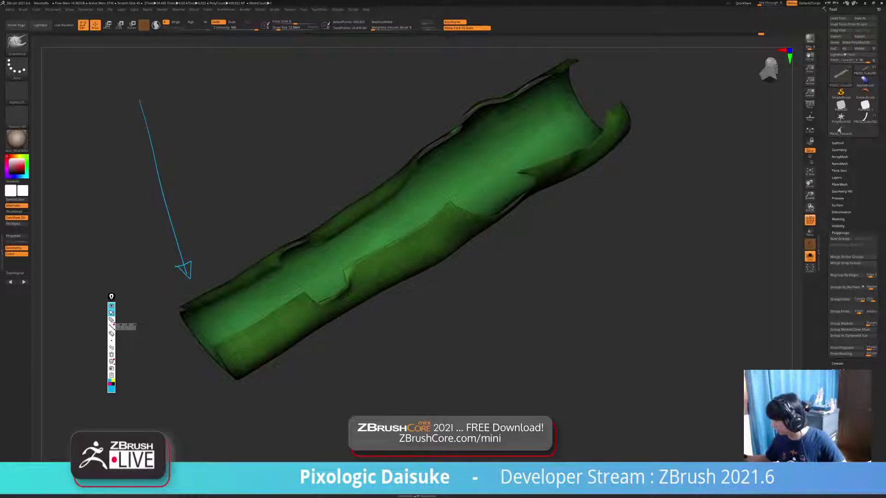
{"action": "right_click_drag", "start_coordinate": [415, 194], "coordinate": [395, 286]}
{"action": "left_click", "coordinate": [395, 293], "text": "ctrl+shift"}
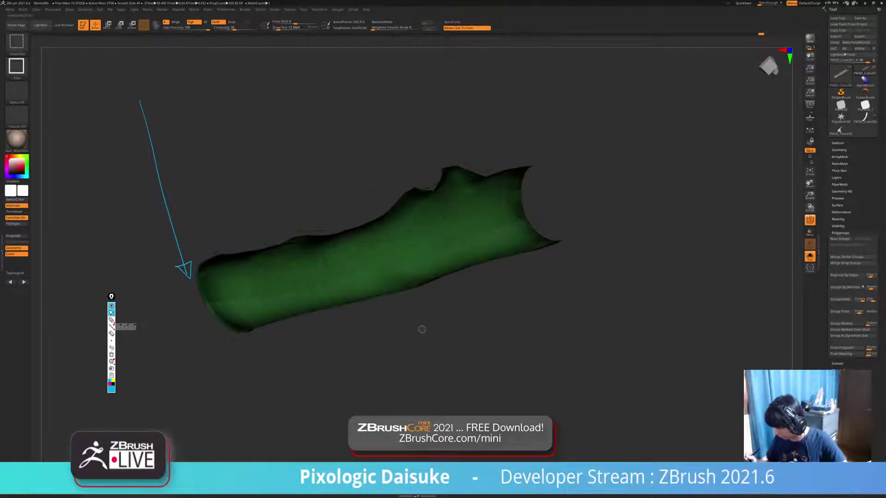
- Invert the visibility to check the trim and outer surface groups, and isolate the outer surface
{"action": "right_click_drag", "start_coordinate": [422, 330], "coordinate": [468, 332]}
{"action": "left_click_drag", "start_coordinate": [492, 307], "coordinate": [505, 323], "text": "ctrl+shift"}
{"action": "mouse_move", "coordinate": [493, 307]}
{"action": "right_mouse_down"}
{"action": "mouse_move", "coordinate": [467, 305]}
{"action": "mouse_move", "coordinate": [480, 310]}
{"action": "right_mouse_up"}
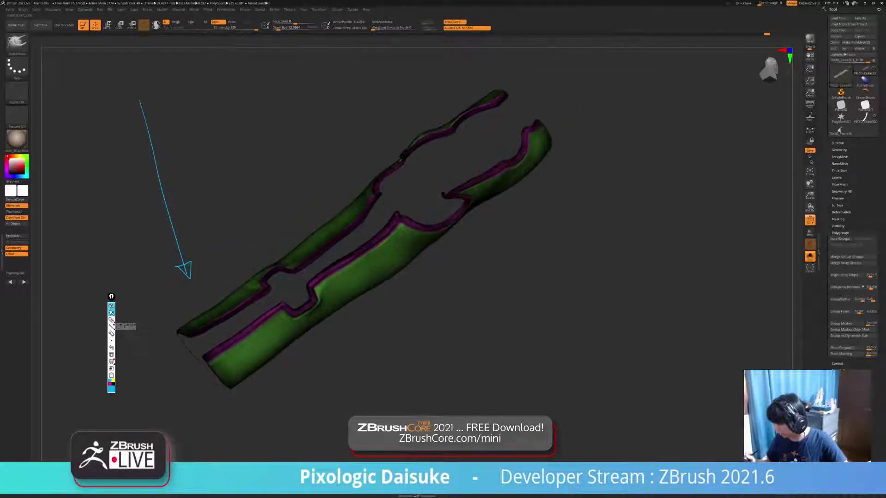
{"action": "left_click", "coordinate": [385, 270], "text": "ctrl+shift"}
{"action": "left_click_drag", "start_coordinate": [429, 319], "coordinate": [443, 334], "text": "ctrl+shift"}
{"action": "right_click_drag", "start_coordinate": [429, 332], "coordinate": [368, 345]}
{"action": "left_click", "coordinate": [385, 276], "text": "ctrl+shift"}
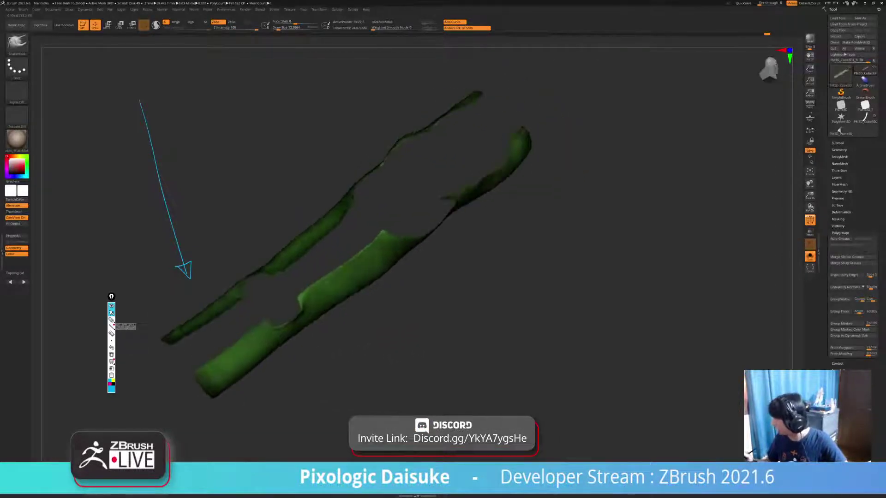
- Turn off PolyFrame and unhide the whole forearm part
{"action": "left_click", "coordinate": [810, 221]}
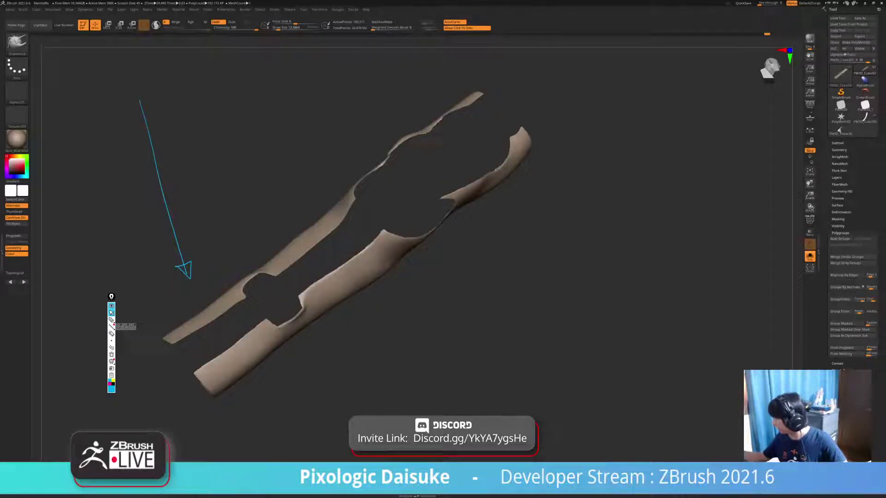
{"action": "right_click_drag", "start_coordinate": [579, 326], "coordinate": [579, 349], "text": "ctrl"}
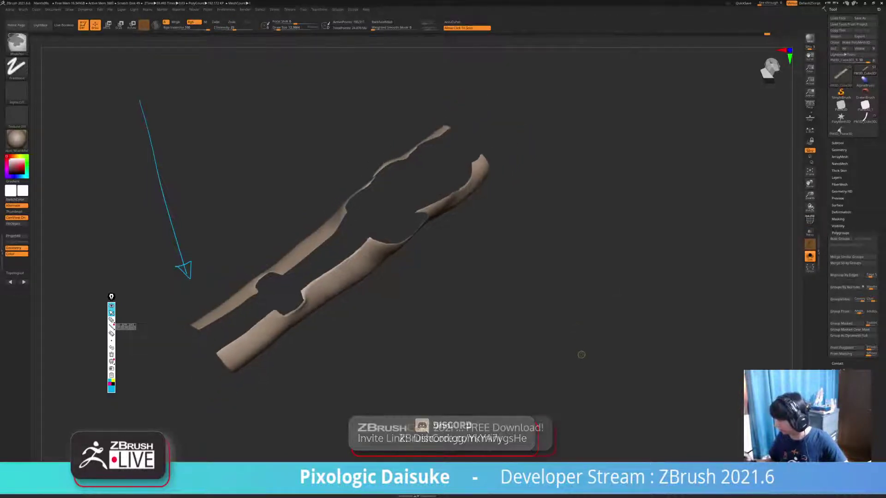
{"action": "left_click", "coordinate": [582, 354], "text": "ctrl+shift"}
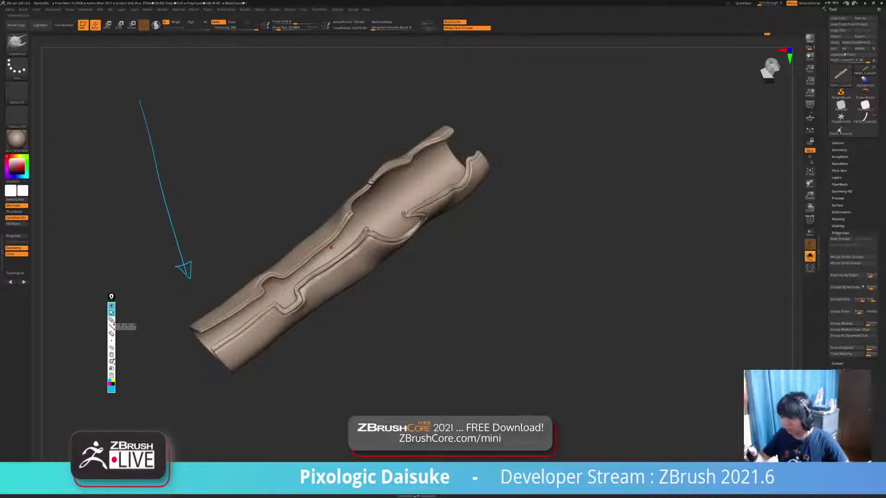
- Mask everything except the outer surface's polygroup using the Transpose brush
{"action": "key", "text": "w"}
{"action": "key", "text": "w"}
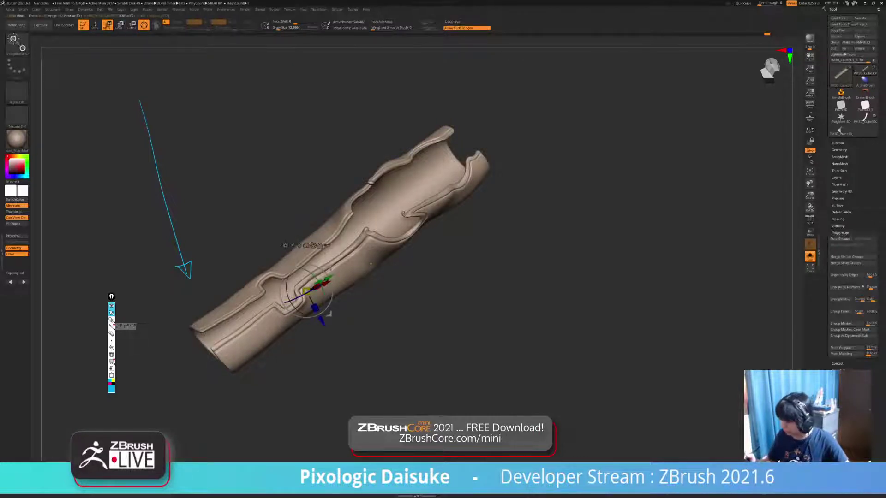
{"action": "left_click", "coordinate": [371, 264], "text": "alt"}
{"action": "left_click", "coordinate": [306, 291], "text": "alt"}
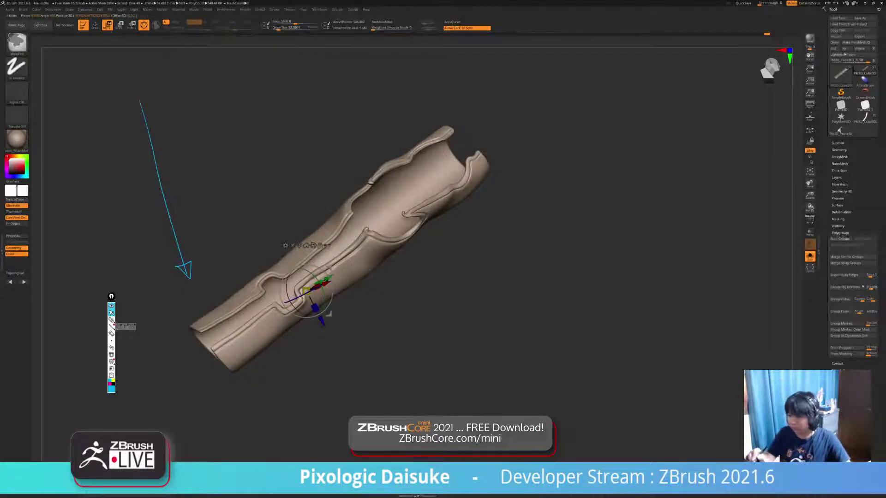
{"action": "left_click", "coordinate": [17, 44]}
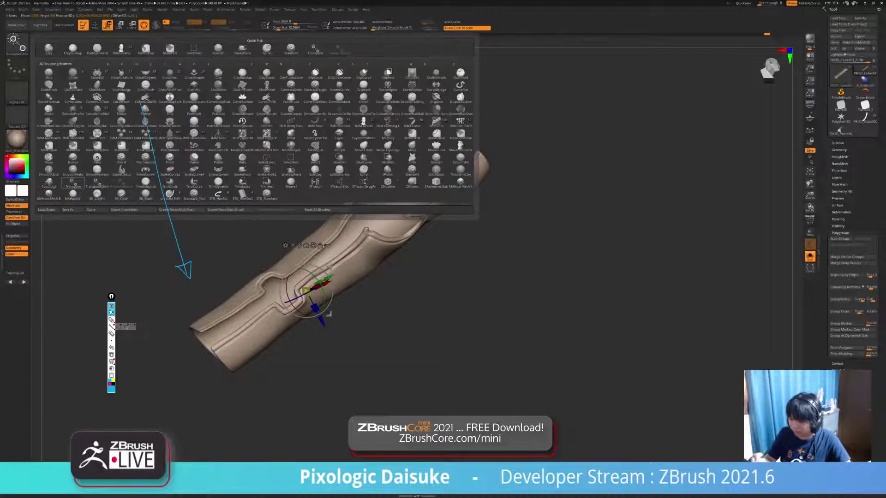
{"action": "left_click", "coordinate": [73, 184]}
{"action": "left_click", "coordinate": [367, 260], "text": "ctrl"}
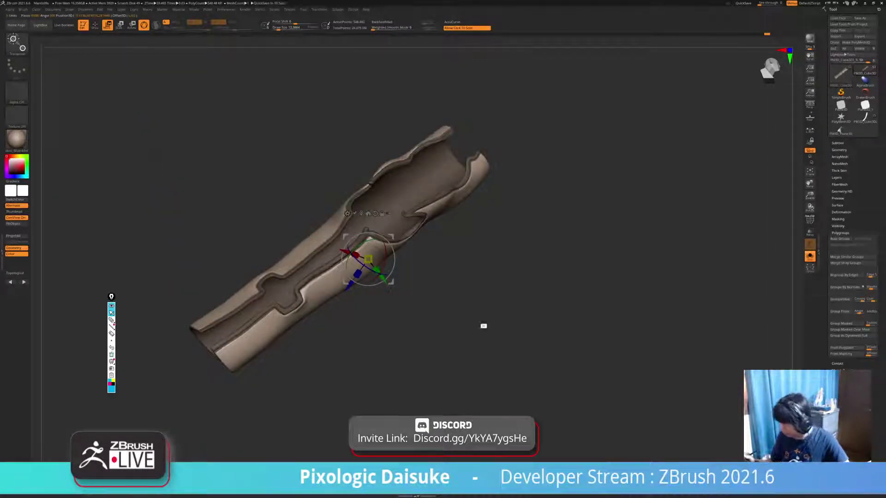
- Open NoiseMaker for the forearm part's surface, adjust the basic noise scale and frame the part in the preview
{"action": "left_click_drag", "start_coordinate": [481, 324], "coordinate": [484, 296]}
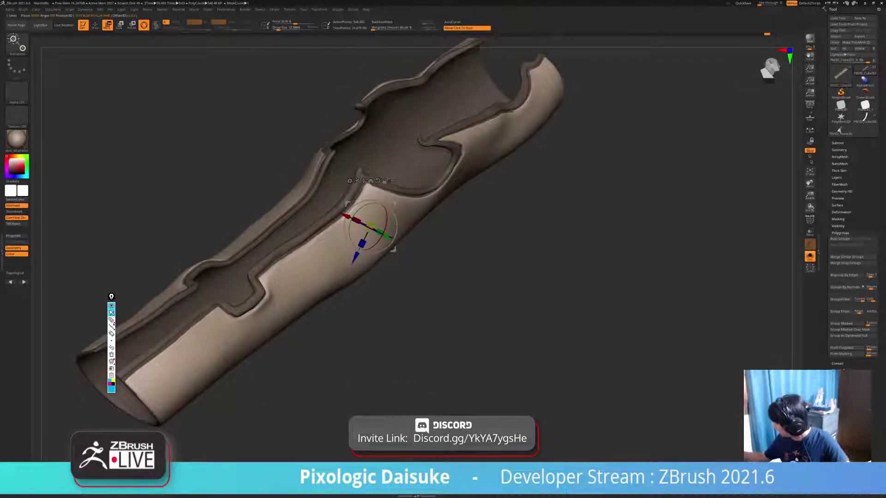
{"action": "left_click", "coordinate": [837, 206]}
{"action": "left_click", "coordinate": [836, 211]}
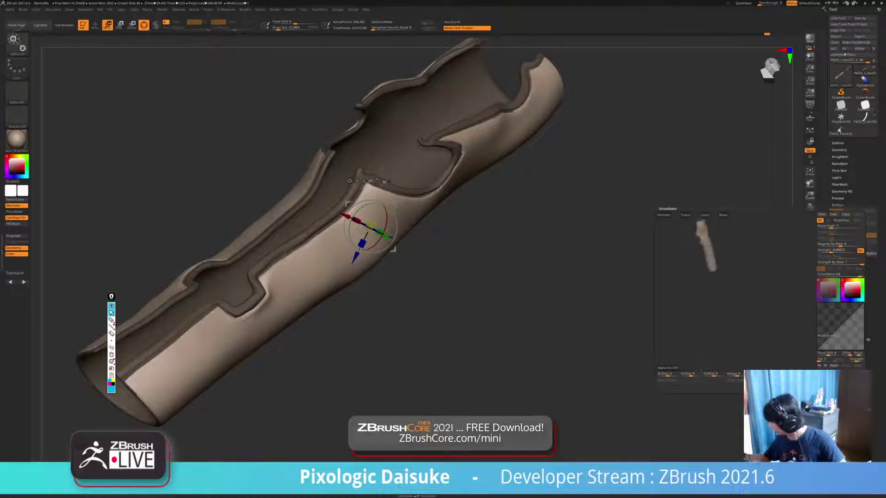
{"action": "left_click", "coordinate": [663, 216]}
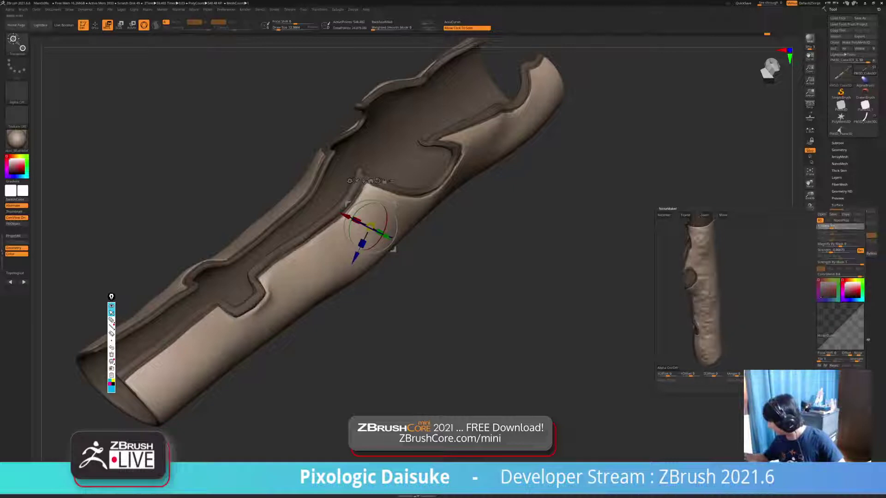
{"action": "left_click_drag", "start_coordinate": [831, 227], "coordinate": [832, 227]}
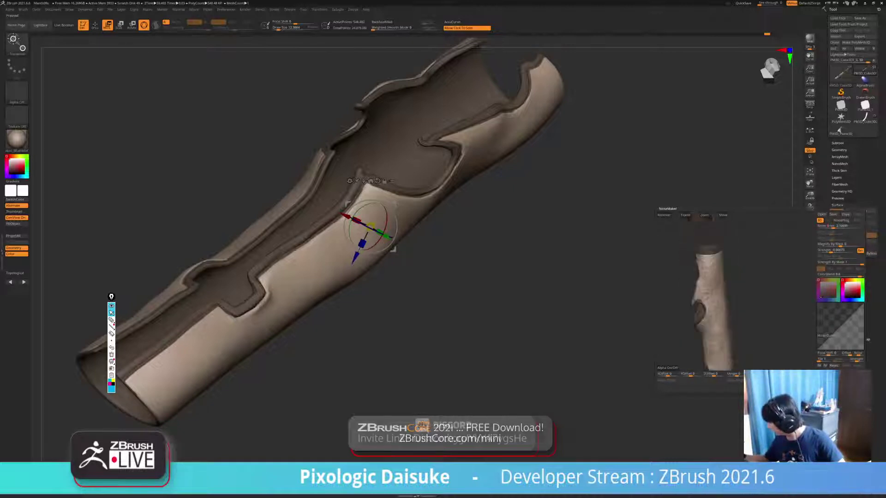
{"action": "left_click_drag", "start_coordinate": [706, 291], "coordinate": [733, 289]}
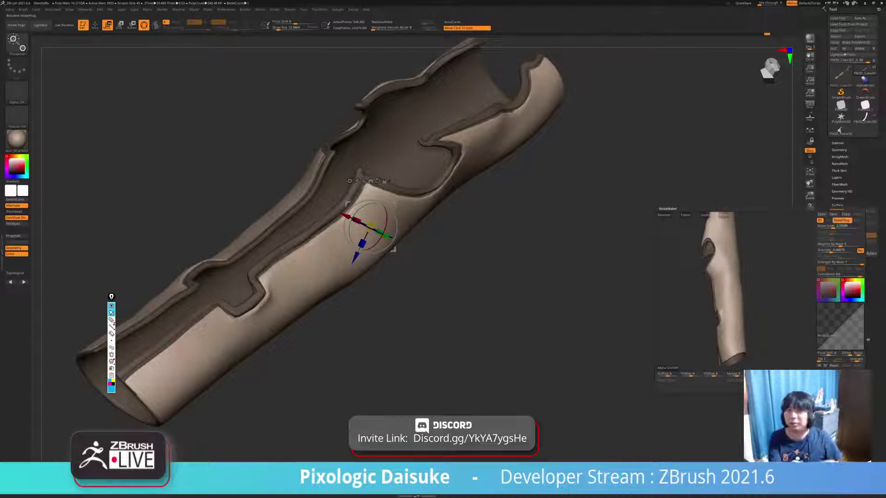
- Apply the Weave pattern with its default settings through NoisePlug
{"action": "left_click", "coordinate": [841, 221]}
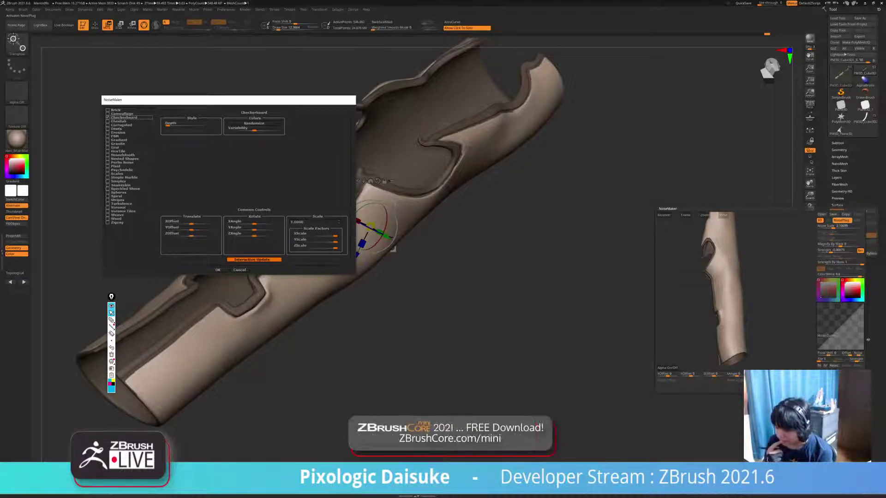
{"action": "left_click", "coordinate": [118, 215]}
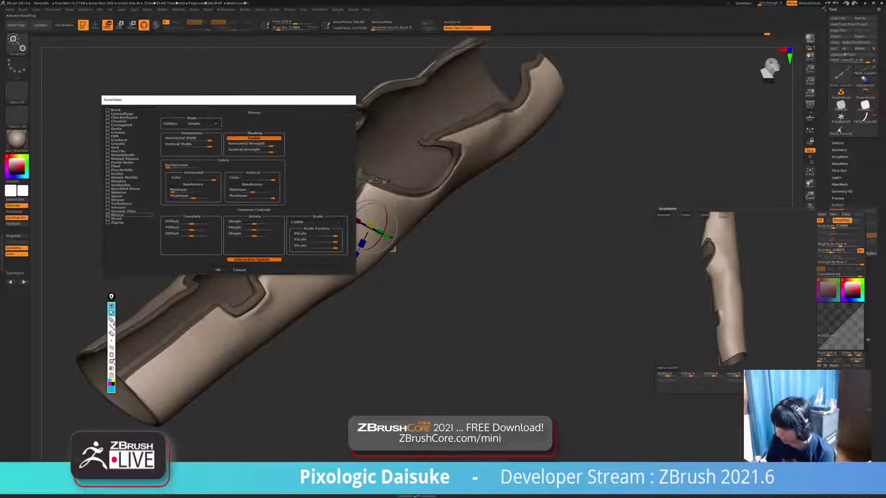
{"action": "left_click", "coordinate": [217, 270]}
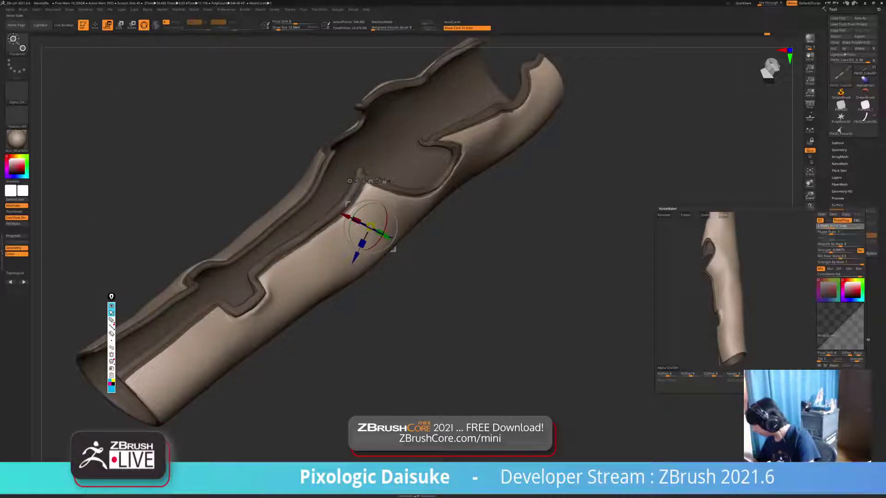
- Adjust the Weave noise's plugin scale, strength and basic noise mix while checking the pattern on the forearm preview
{"action": "mouse_move", "coordinate": [831, 226]}
{"action": "left_mouse_down"}
{"action": "mouse_move", "coordinate": [818, 226]}
{"action": "mouse_move", "coordinate": [834, 232]}
{"action": "left_mouse_up"}
{"action": "left_click_drag", "start_coordinate": [775, 291], "coordinate": [736, 309], "text": "alt"}
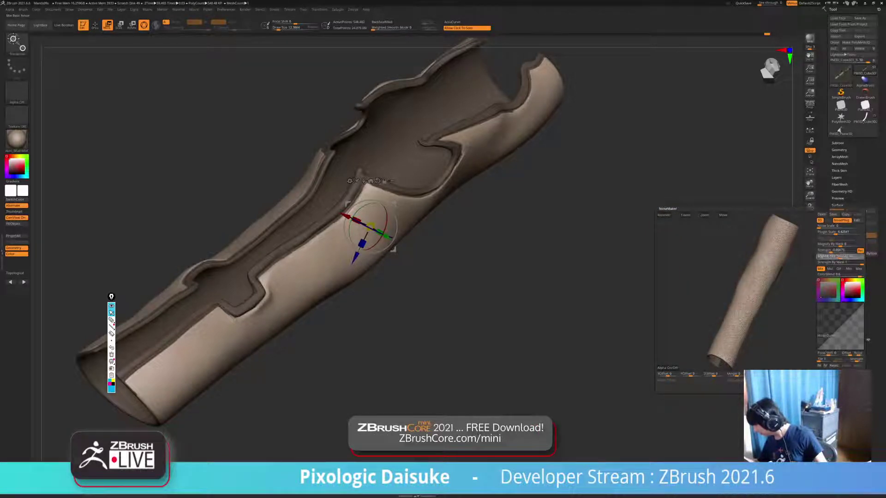
{"action": "left_click_drag", "start_coordinate": [840, 257], "coordinate": [824, 257]}
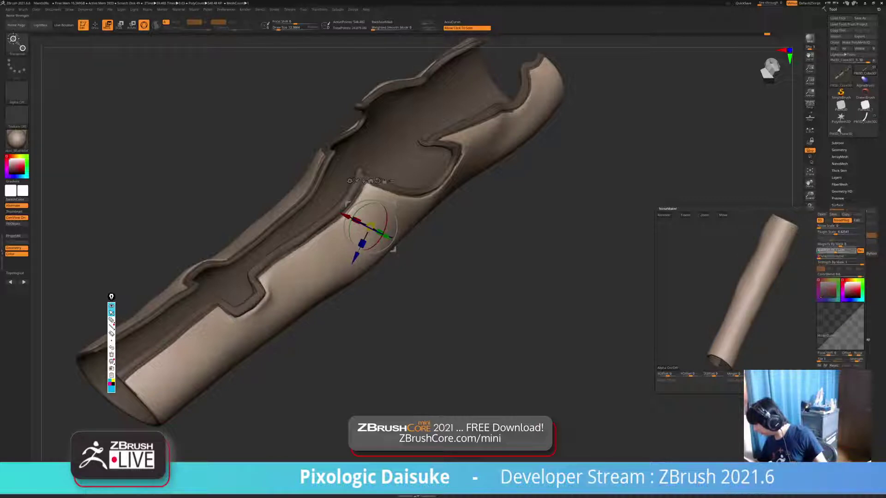
{"action": "mouse_move", "coordinate": [840, 250]}
{"action": "left_mouse_down"}
{"action": "mouse_move", "coordinate": [849, 251]}
{"action": "mouse_move", "coordinate": [834, 251]}
{"action": "left_mouse_up"}
{"action": "left_click", "coordinate": [835, 232]}
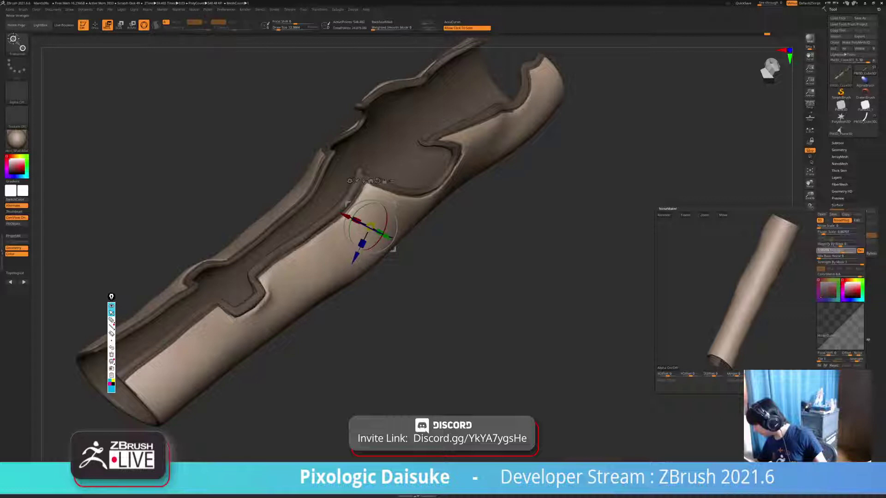
{"action": "left_click_drag", "start_coordinate": [842, 250], "coordinate": [848, 250]}
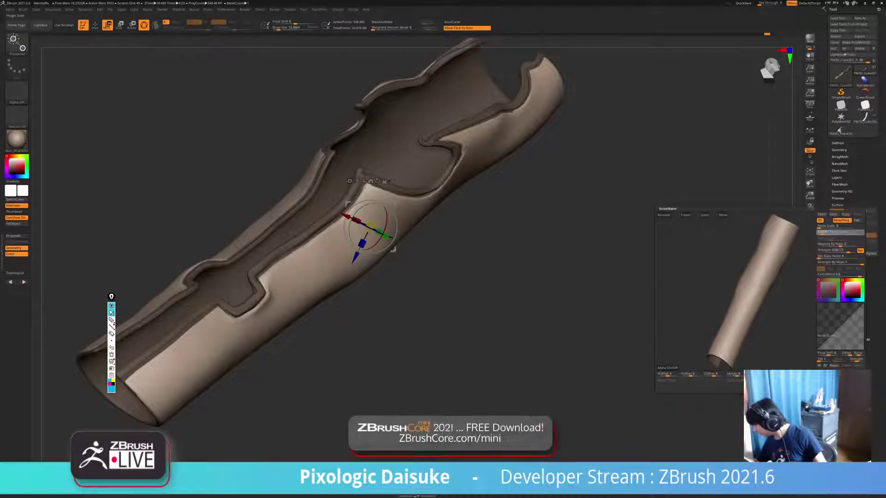
{"action": "left_click_drag", "start_coordinate": [757, 259], "coordinate": [742, 218]}
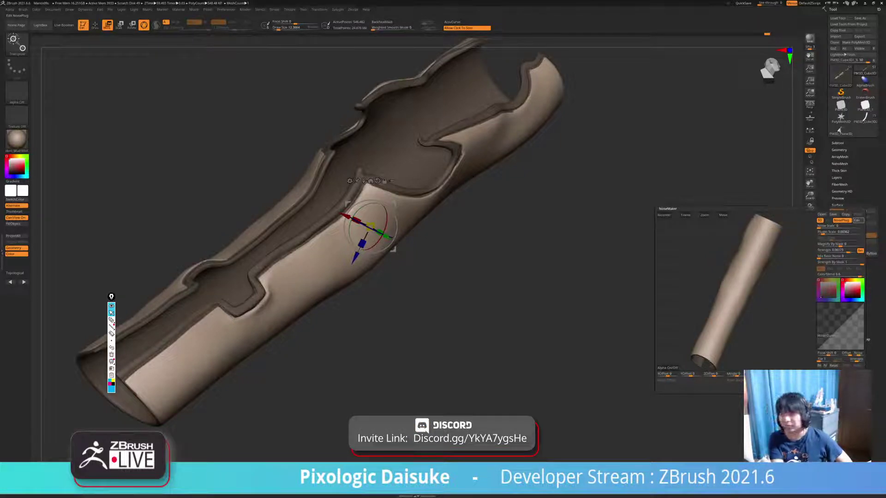
- Preview NoisePlug patterns including Wood, Zigzag, Voronoi Tiles, Turbulence and Snakeskin, and replace the Weave pattern with Hex Tile
{"action": "left_click_drag", "start_coordinate": [177, 137], "coordinate": [409, 149]}
{"action": "left_click", "coordinate": [300, 265]}
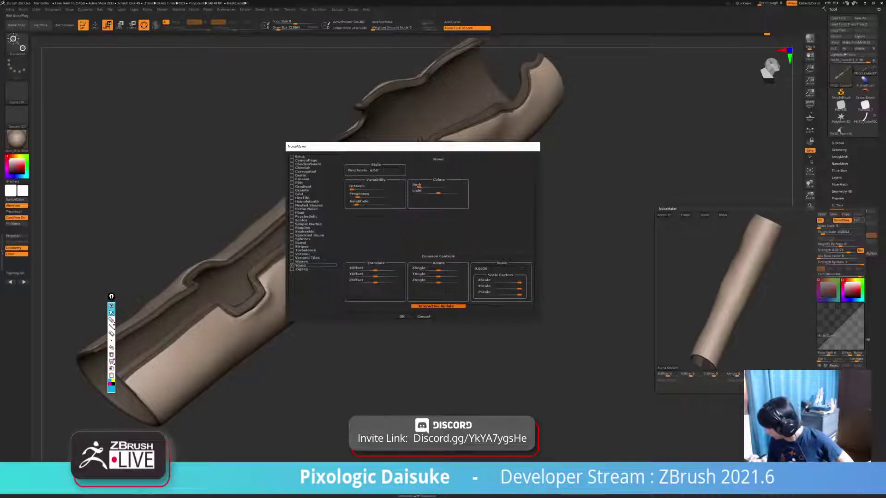
{"action": "left_click", "coordinate": [300, 269]}
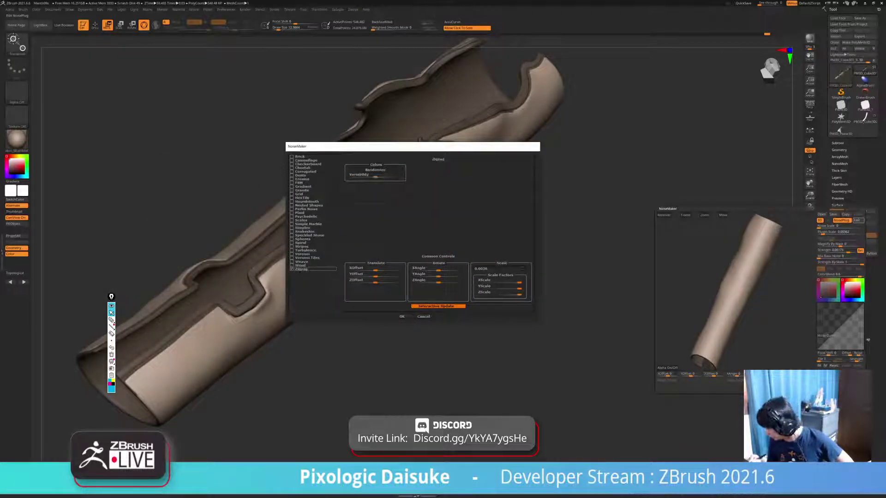
{"action": "left_click", "coordinate": [307, 258]}
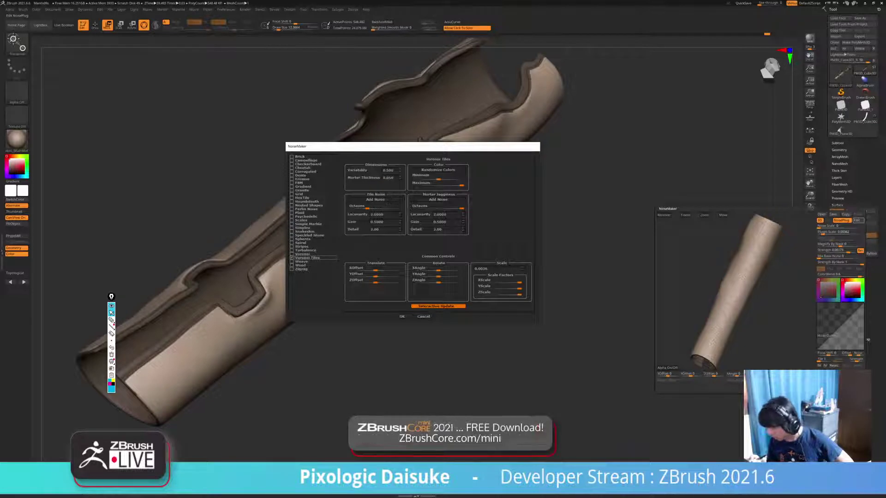
{"action": "left_click", "coordinate": [303, 254]}
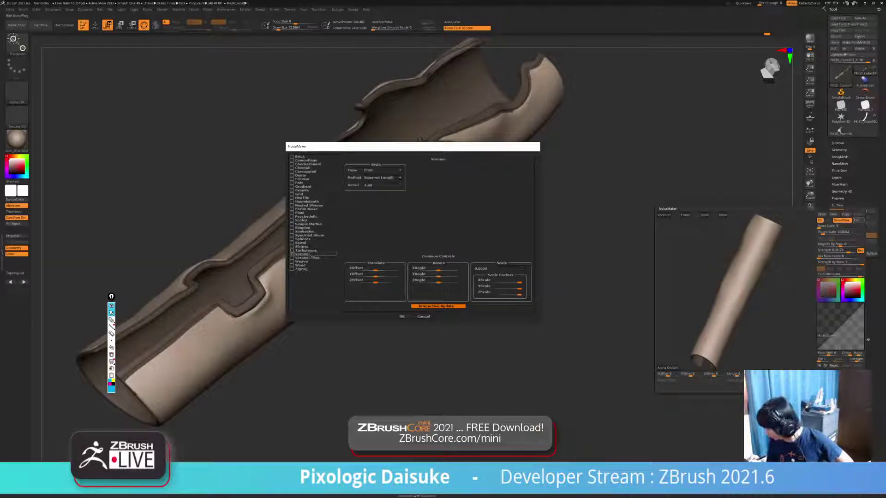
{"action": "left_click", "coordinate": [305, 251]}
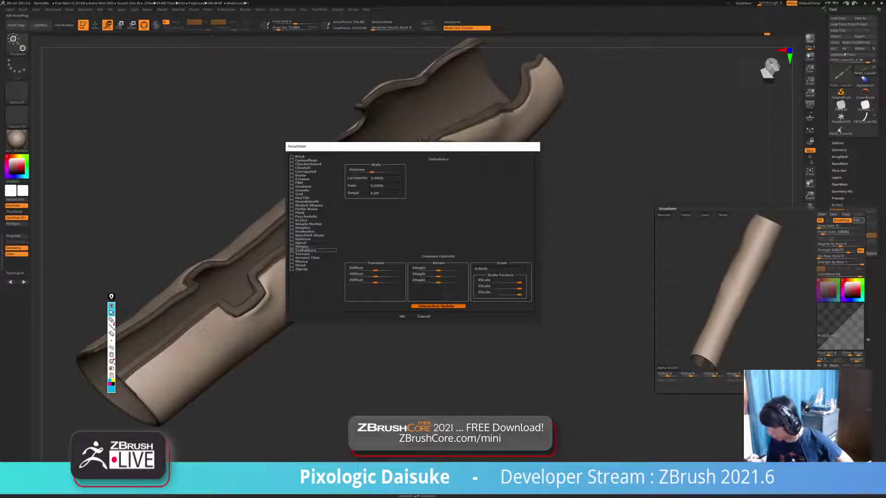
{"action": "left_click", "coordinate": [305, 232]}
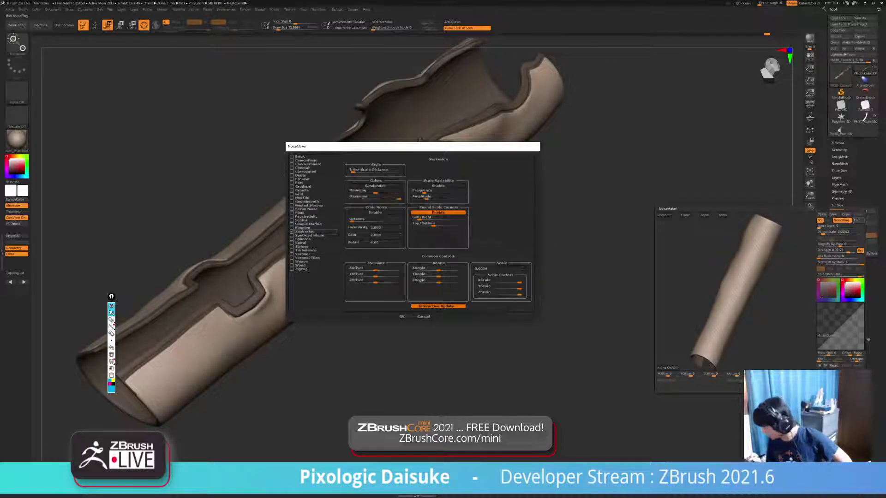
{"action": "left_click", "coordinate": [302, 228]}
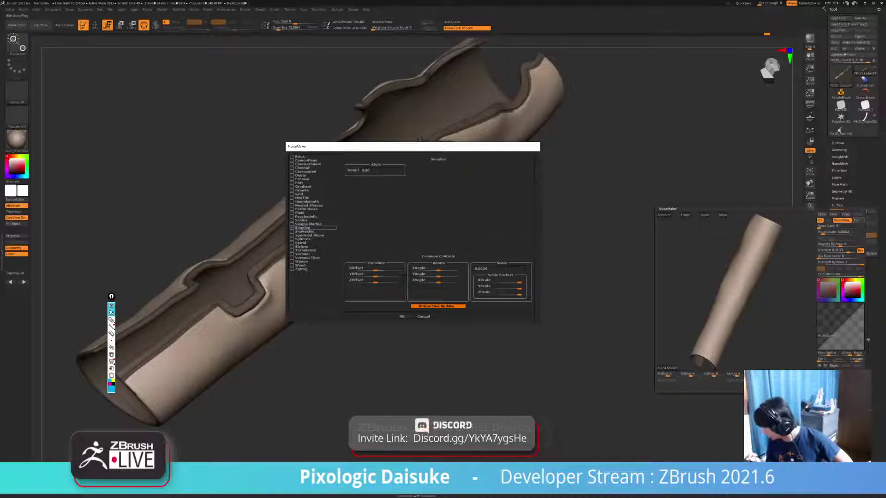
{"action": "left_click", "coordinate": [303, 197]}
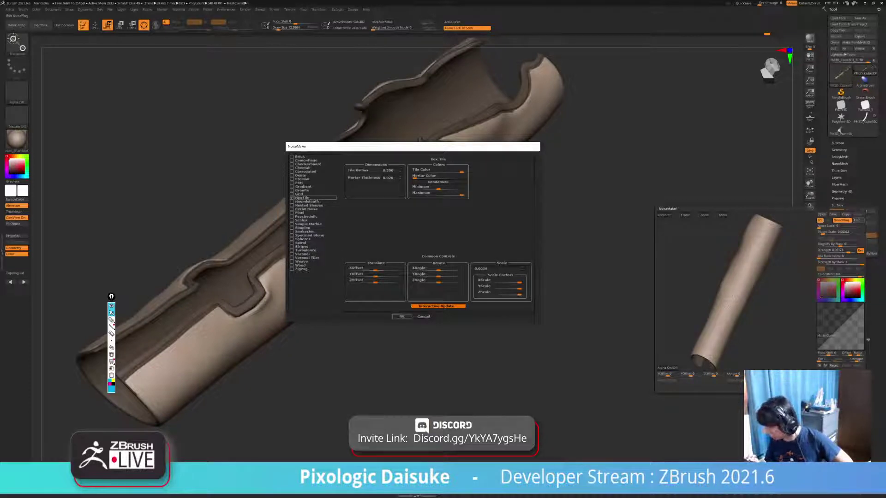
{"action": "left_click", "coordinate": [402, 316]}
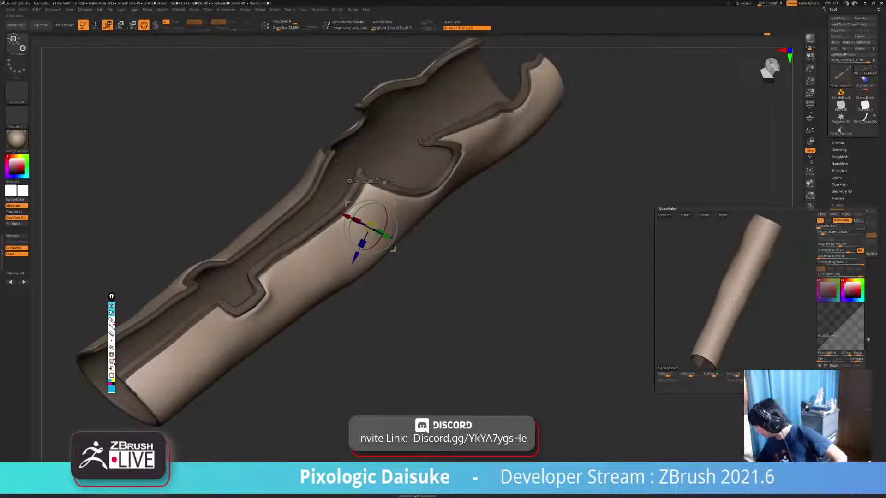
- Adjust the Hex Tile noise's plugin scale until large hexagons cover the forearm in the NoiseMaker preview
{"action": "left_click", "coordinate": [839, 232]}
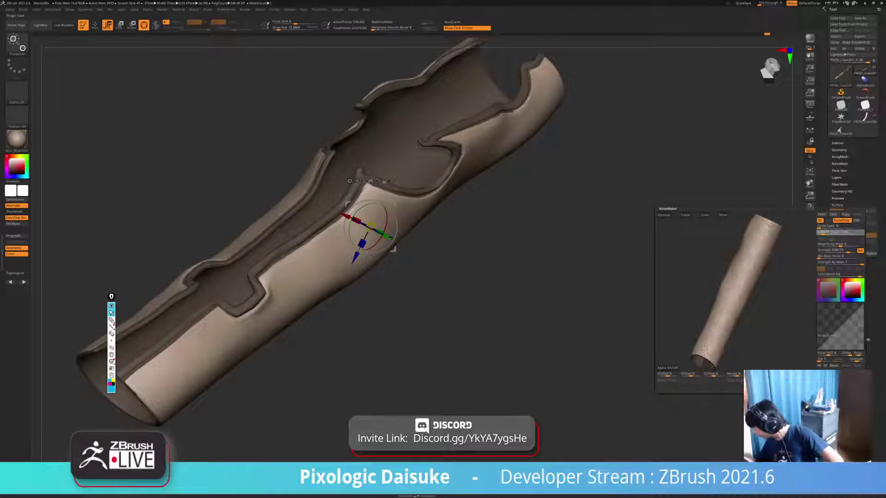
{"action": "left_click_drag", "start_coordinate": [775, 291], "coordinate": [659, 277], "text": "alt"}
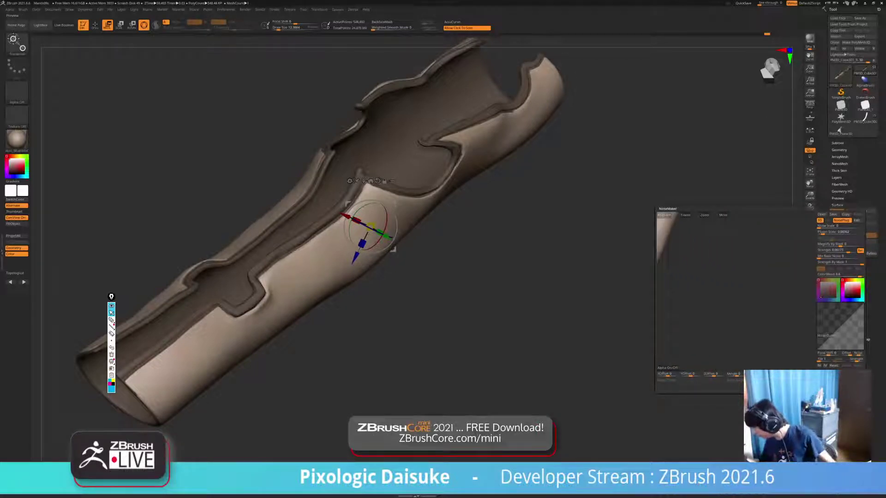
{"action": "left_click", "coordinate": [664, 215]}
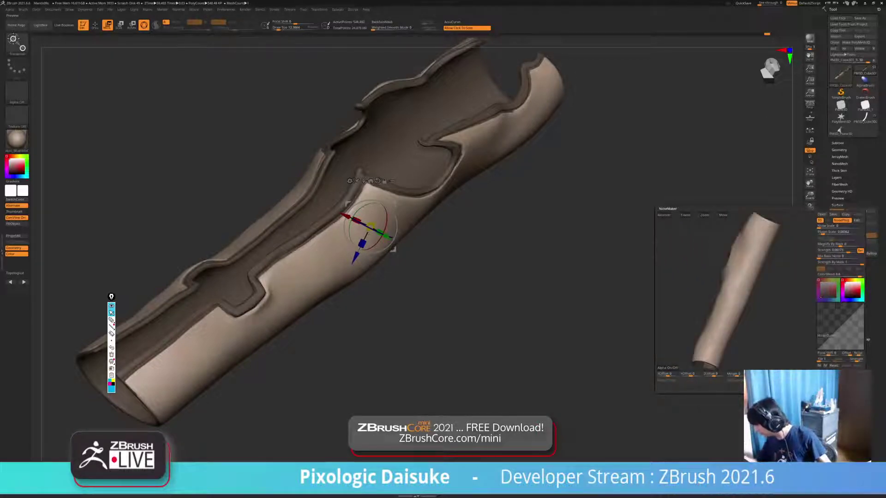
{"action": "mouse_move", "coordinate": [738, 289]}
{"action": "left_mouse_down", "text": "alt"}
{"action": "mouse_move", "coordinate": [679, 180]}
{"action": "mouse_move", "coordinate": [795, 248]}
{"action": "mouse_move", "coordinate": [844, 235]}
{"action": "left_mouse_up", "text": "alt"}
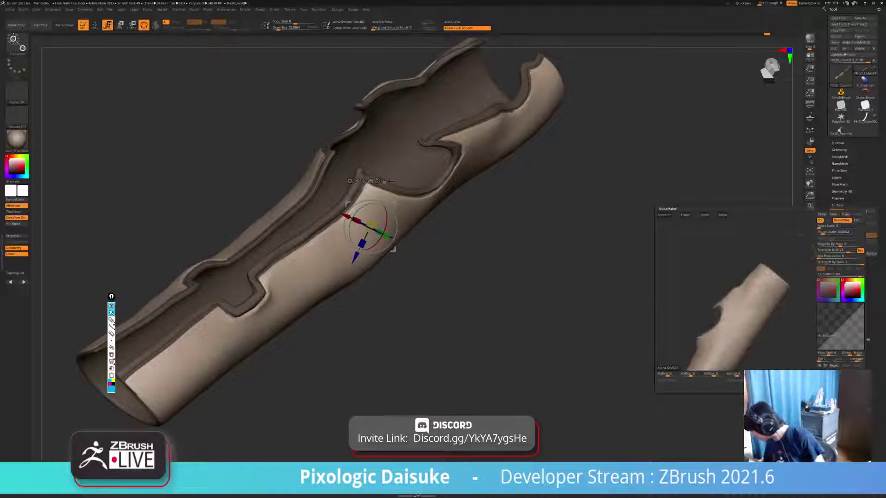
{"action": "left_click_drag", "start_coordinate": [727, 337], "coordinate": [738, 235], "text": "alt"}
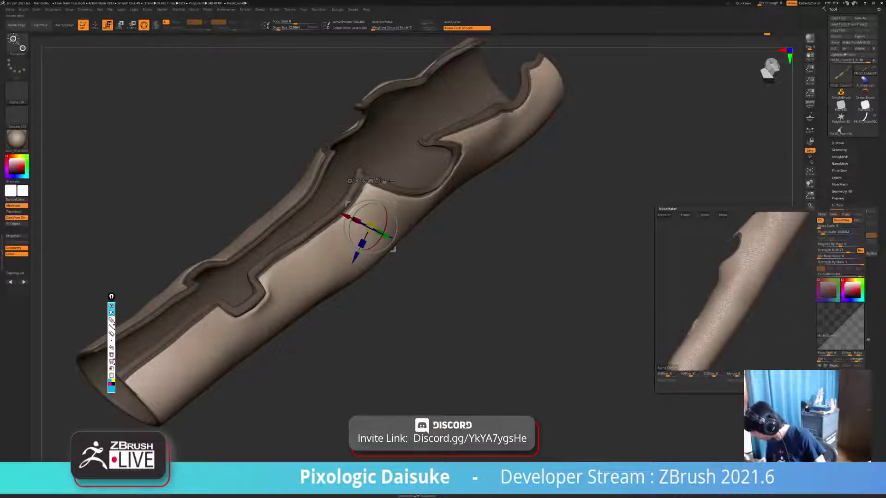
{"action": "left_click", "coordinate": [733, 374]}
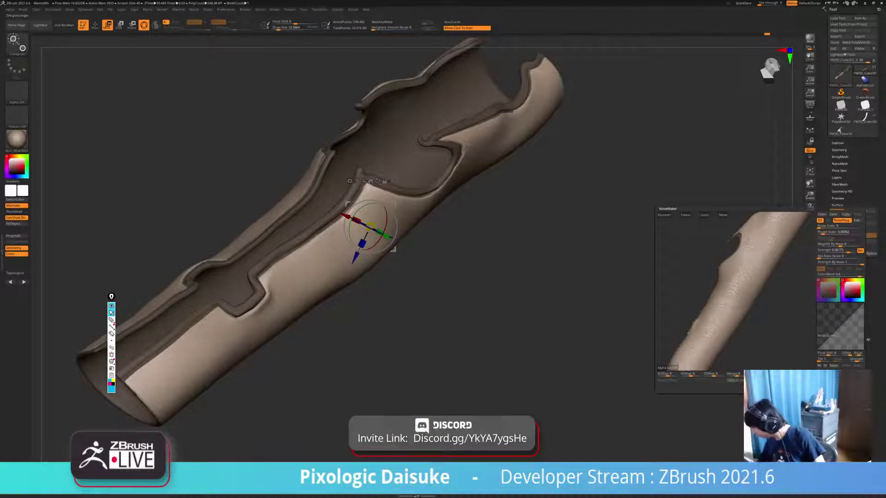
{"action": "left_click", "coordinate": [824, 233]}
{"action": "left_click_drag", "start_coordinate": [822, 234], "coordinate": [824, 232]}
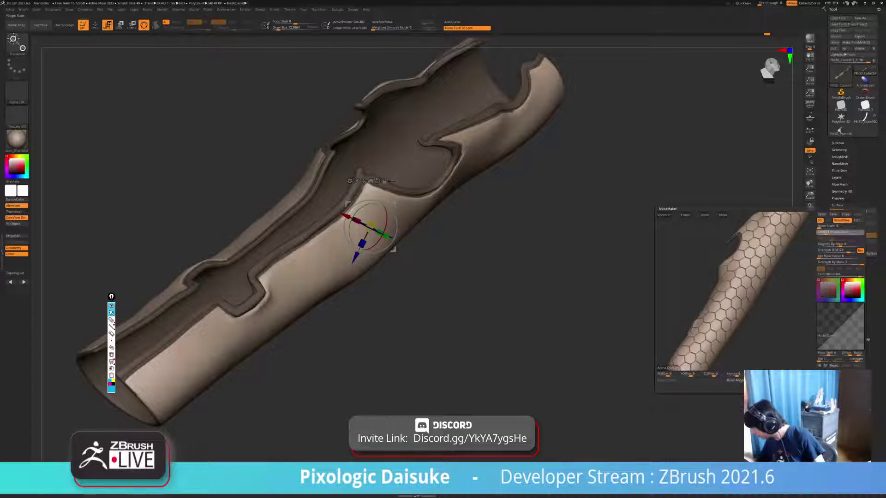
{"action": "left_click_drag", "start_coordinate": [747, 300], "coordinate": [766, 319]}
{"action": "left_click_drag", "start_coordinate": [697, 221], "coordinate": [765, 282]}
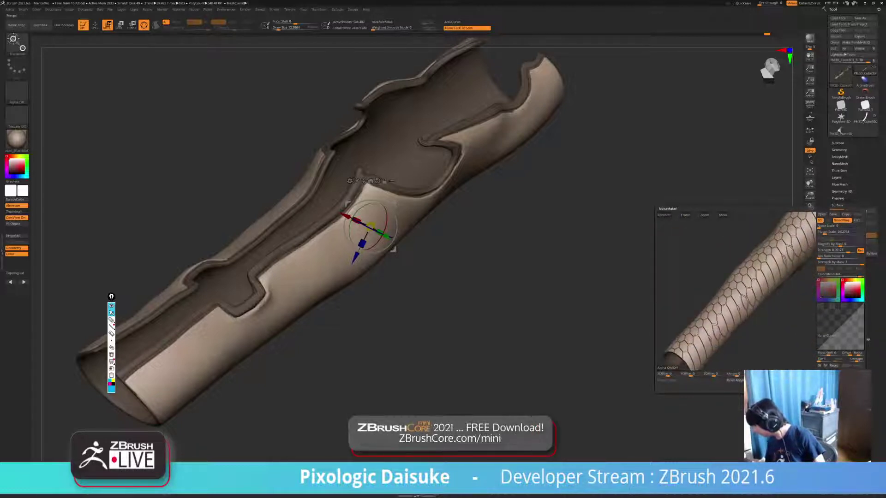
- Try stretching the hexagon pattern on the forearm, and close NoiseMaker without applying the noise
{"action": "left_click_drag", "start_coordinate": [737, 375], "coordinate": [790, 375]}
{"action": "left_click", "coordinate": [737, 374]}
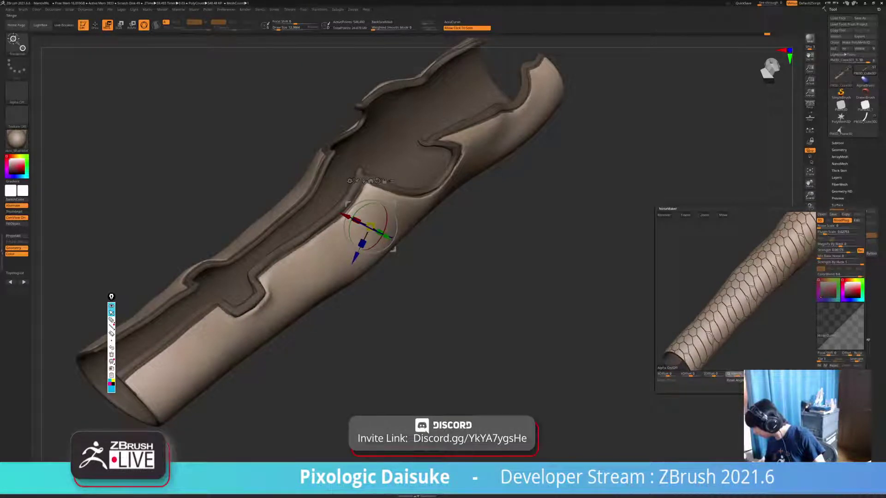
{"action": "left_click_drag", "start_coordinate": [736, 374], "coordinate": [768, 375]}
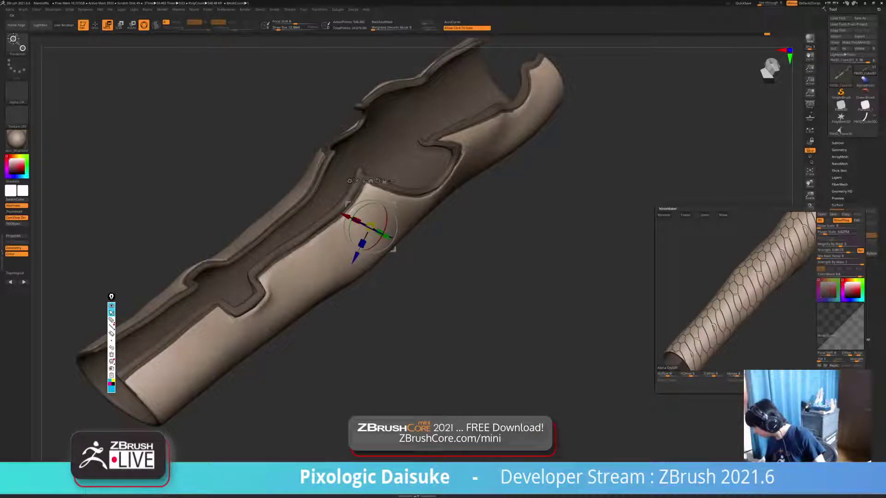
{"action": "left_click", "coordinate": [830, 385]}
{"action": "left_click_drag", "start_coordinate": [600, 277], "coordinate": [692, 245], "text": "alt"}
{"action": "left_click_drag", "start_coordinate": [544, 259], "coordinate": [493, 265]}
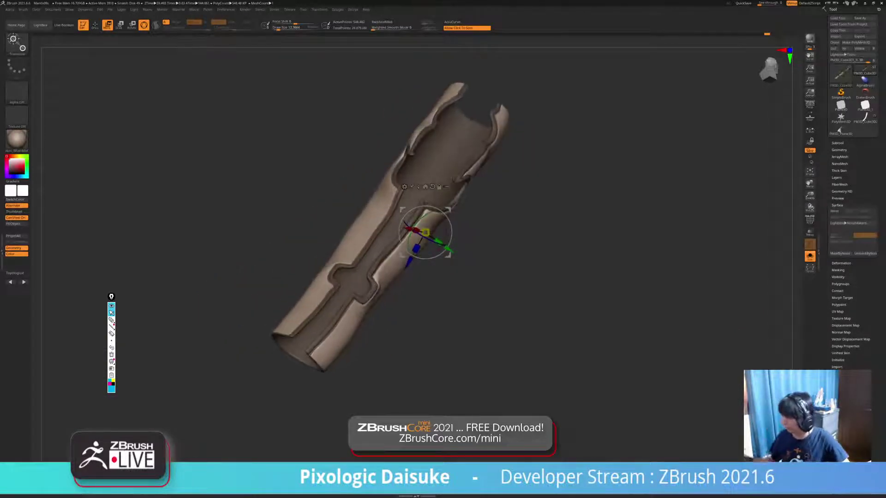
- Turn on PolyFrame, switch to Draw mode and remesh the forearm part into even quads that follow the trim's polygroup
{"action": "left_click", "coordinate": [810, 220]}
{"action": "right_click_drag", "start_coordinate": [572, 240], "coordinate": [507, 286], "text": "ctrl"}
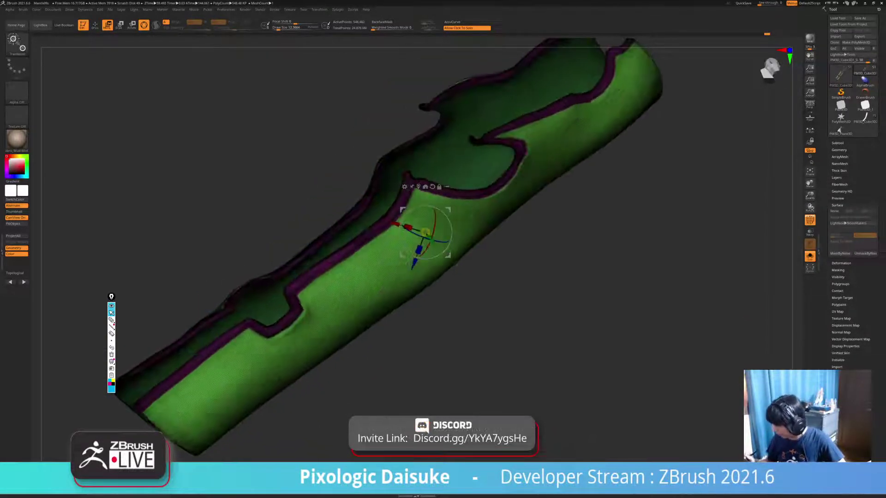
{"action": "right_click_drag", "start_coordinate": [381, 291], "coordinate": [397, 222], "text": "ctrl"}
{"action": "key", "text": "q"}
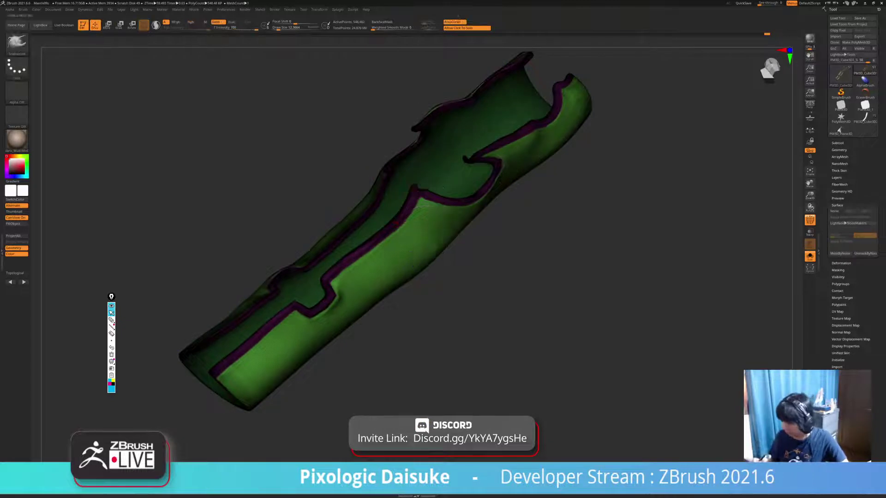
{"action": "mouse_move", "coordinate": [525, 282]}
{"action": "left_mouse_down"}
{"action": "mouse_move", "coordinate": [455, 298]}
{"action": "mouse_move", "coordinate": [437, 282]}
{"action": "left_mouse_up"}
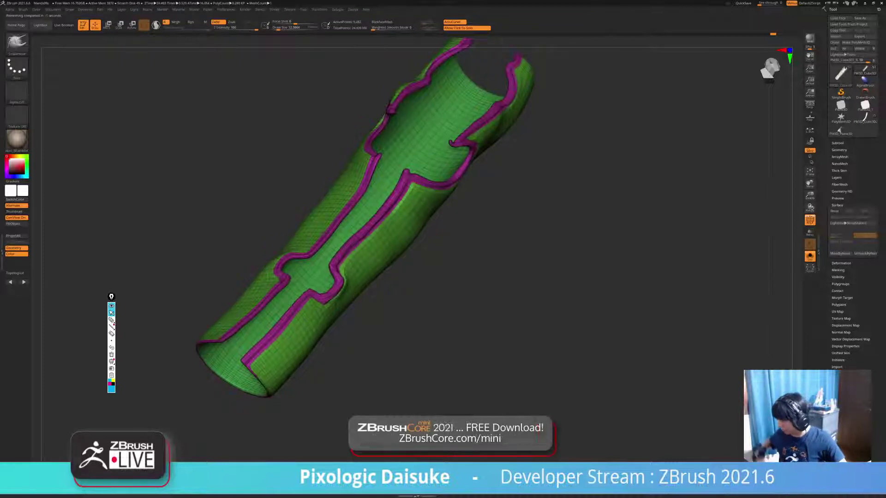
{"action": "mouse_move", "coordinate": [577, 277]}
{"action": "left_mouse_down"}
{"action": "mouse_move", "coordinate": [517, 281]}
{"action": "mouse_move", "coordinate": [660, 277]}
{"action": "mouse_move", "coordinate": [585, 279]}
{"action": "left_mouse_up"}
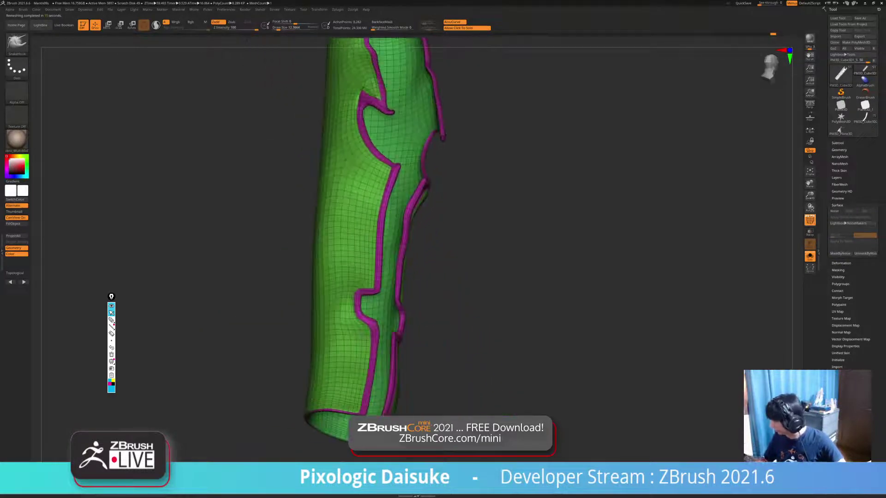
- Turn off PolyFrame, isolate the outer surface's polygroup to check it, and show the whole forearm part again
{"action": "left_click", "coordinate": [810, 220]}
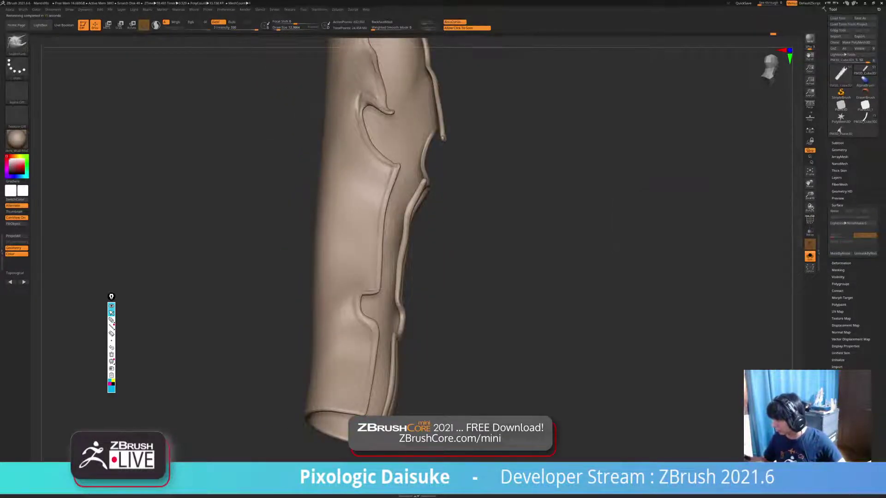
{"action": "left_click_drag", "start_coordinate": [576, 272], "coordinate": [453, 270]}
{"action": "left_click", "coordinate": [409, 263], "text": "ctrl+shift"}
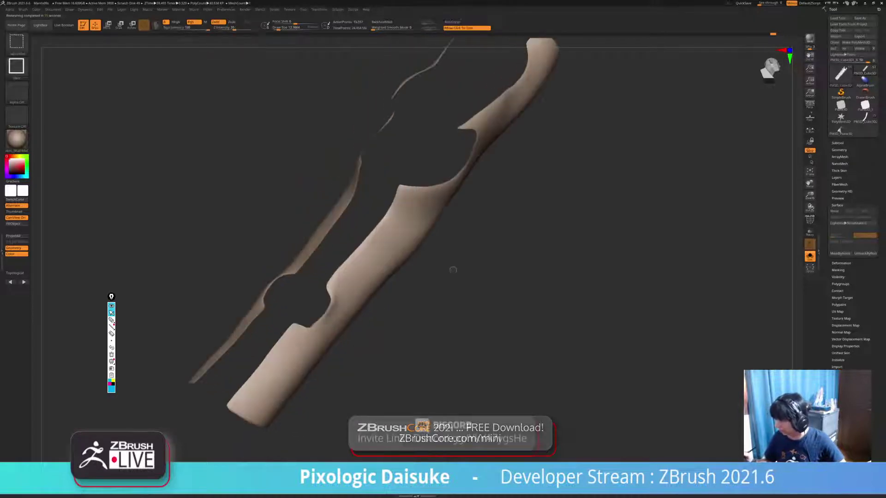
{"action": "left_click", "coordinate": [453, 270], "text": "ctrl+shift"}
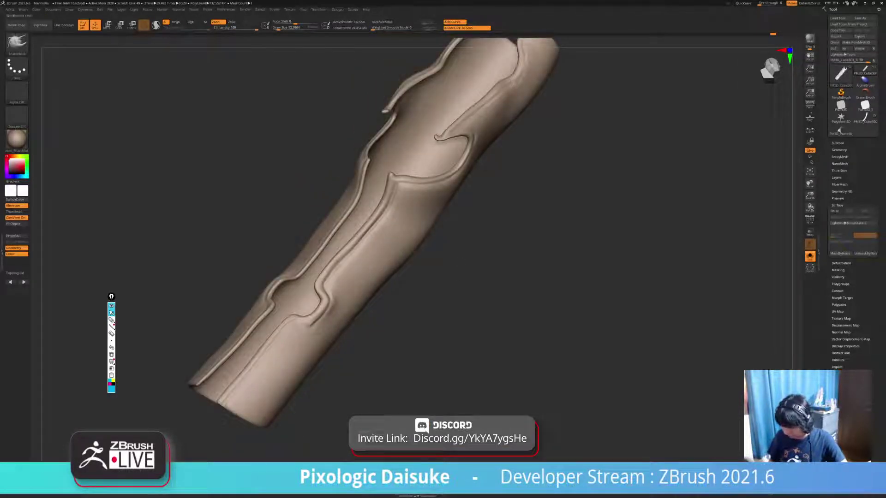
- Unwrap the forearm part's UVs with UV Master, with the Polygroups option enabled
{"action": "left_click", "coordinate": [353, 10]}
{"action": "mouse_move", "coordinate": [337, 9]}
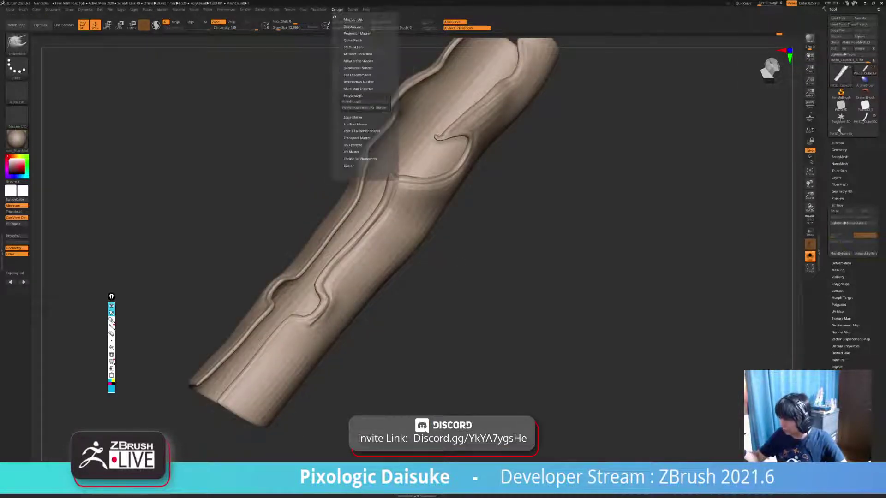
{"action": "left_click", "coordinate": [351, 152]}
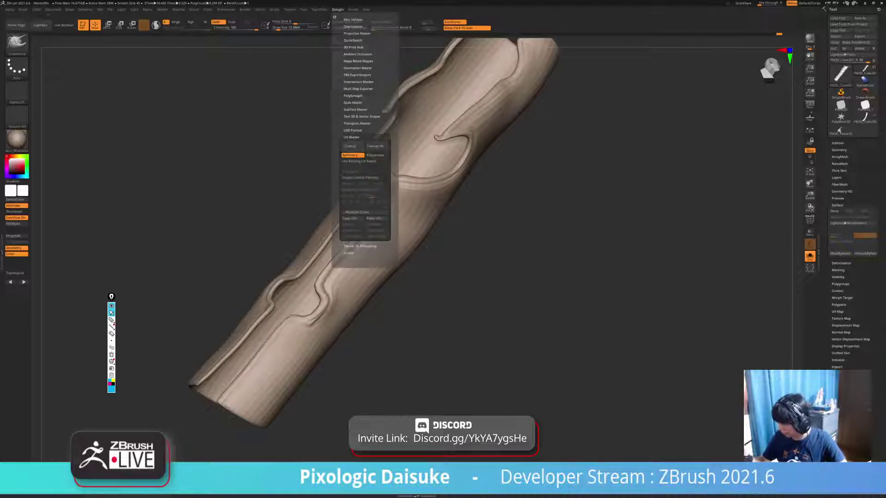
{"action": "left_click", "coordinate": [375, 155]}
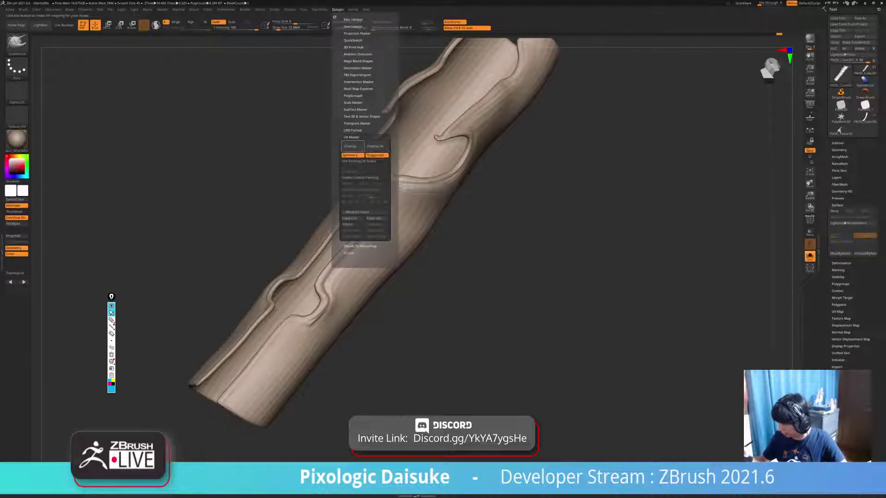
{"action": "left_click", "coordinate": [352, 146]}
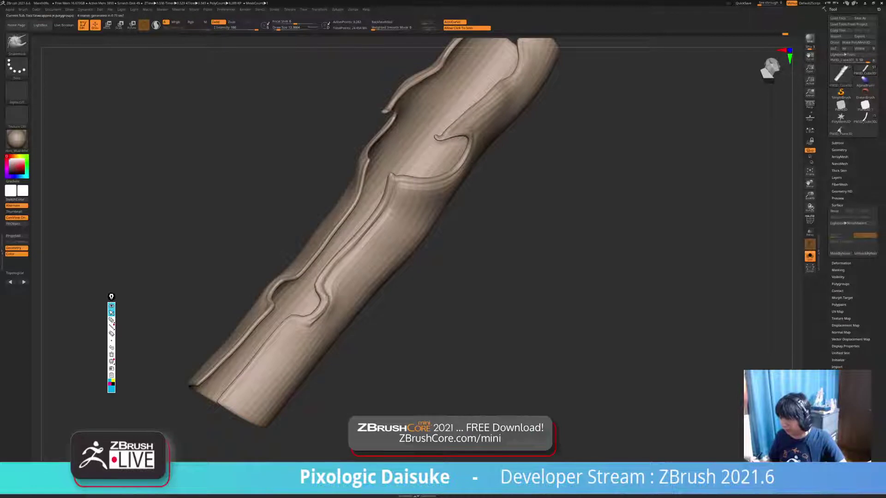
- Try to flatten the forearm's unwrapped UVs with UV Master
{"action": "left_click", "coordinate": [337, 9]}
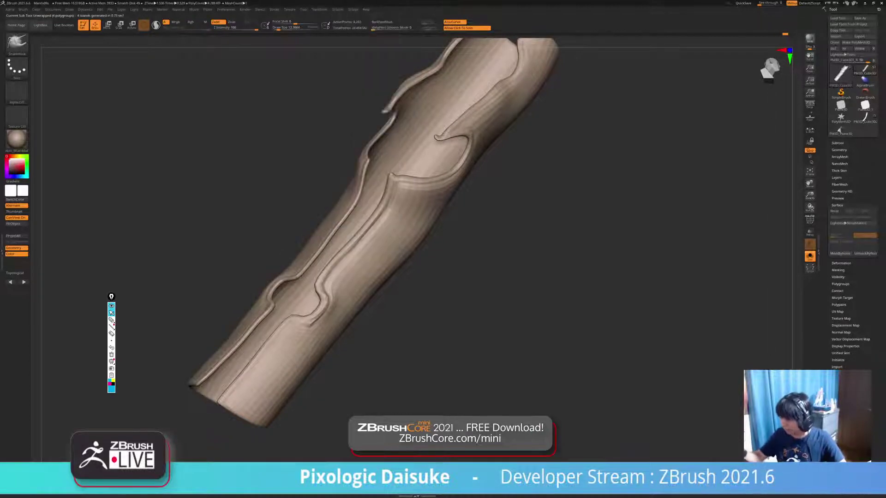
{"action": "left_click", "coordinate": [337, 9]}
{"action": "left_click", "coordinate": [347, 225]}
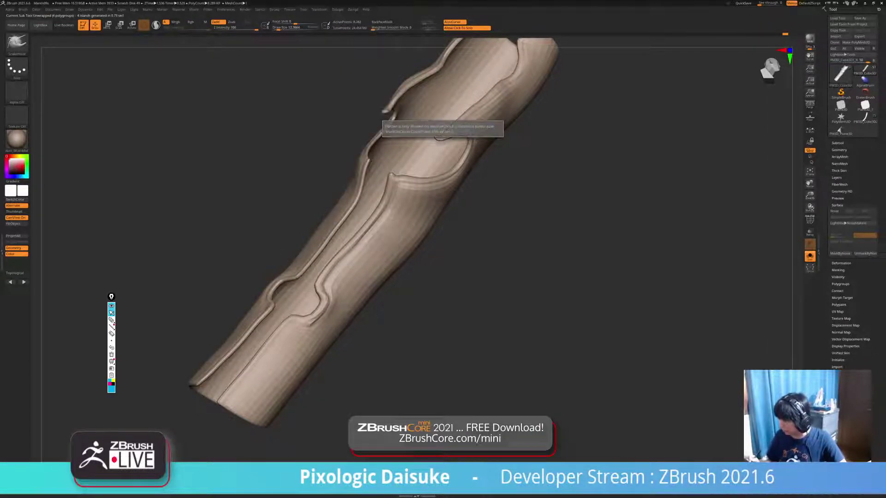
{"action": "left_click", "coordinate": [338, 9]}
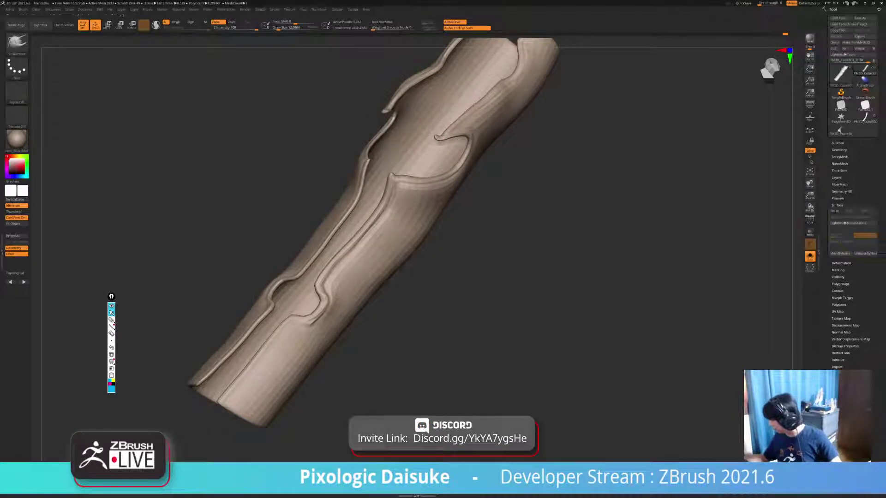
- Morph the forearm into its flat UV layout with Morph UV to examine the islands, and return it to its 3D shape
{"action": "left_click", "coordinate": [841, 297]}
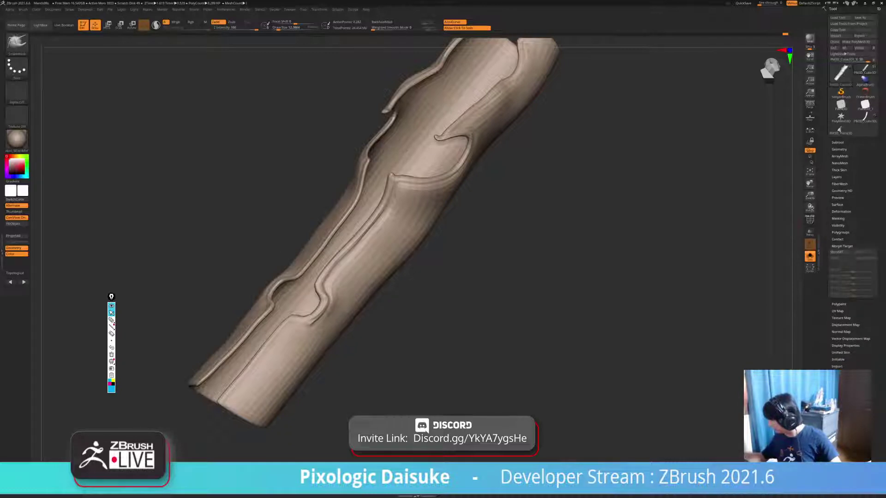
{"action": "left_click", "coordinate": [842, 246]}
{"action": "left_click", "coordinate": [838, 260]}
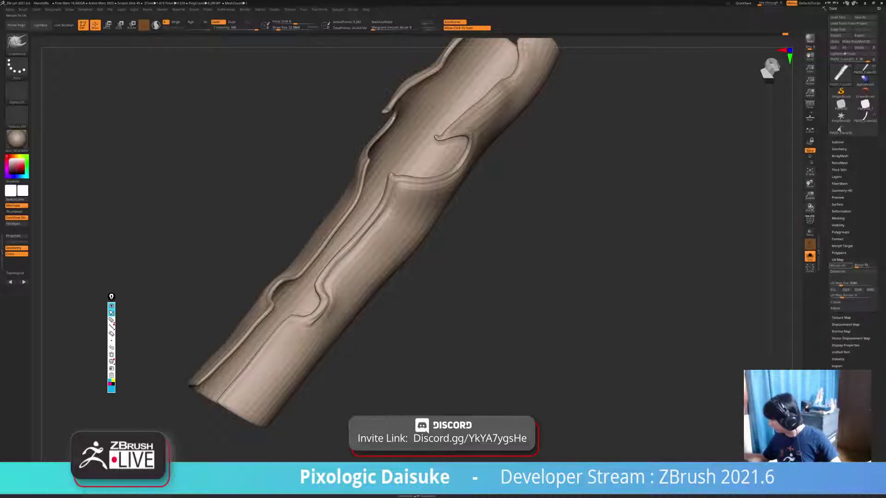
{"action": "left_click", "coordinate": [838, 266]}
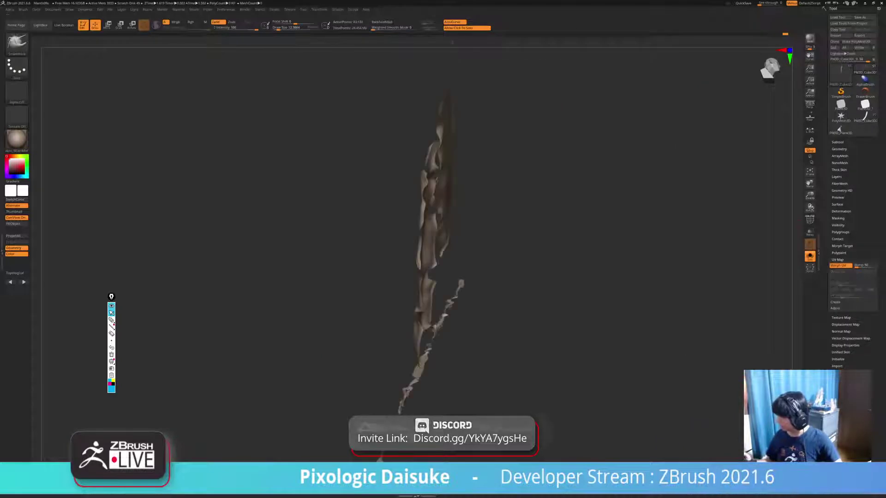
{"action": "left_click_drag", "start_coordinate": [601, 350], "coordinate": [595, 331]}
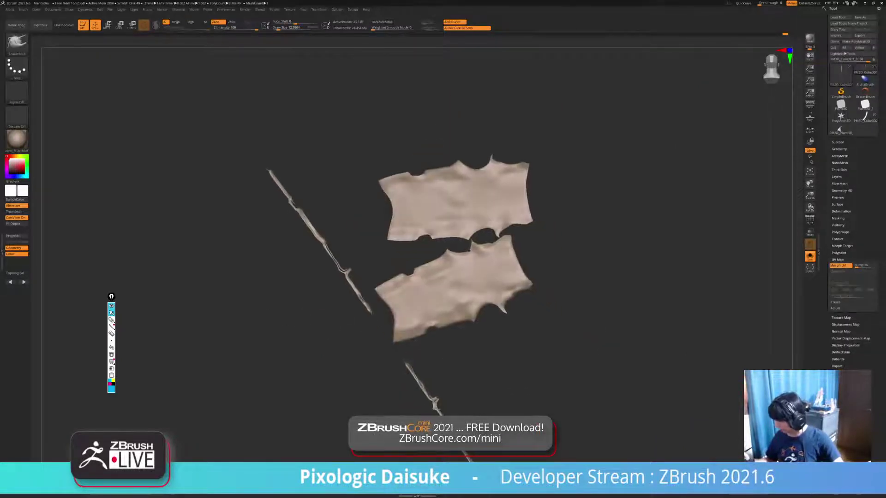
{"action": "left_click", "coordinate": [838, 265]}
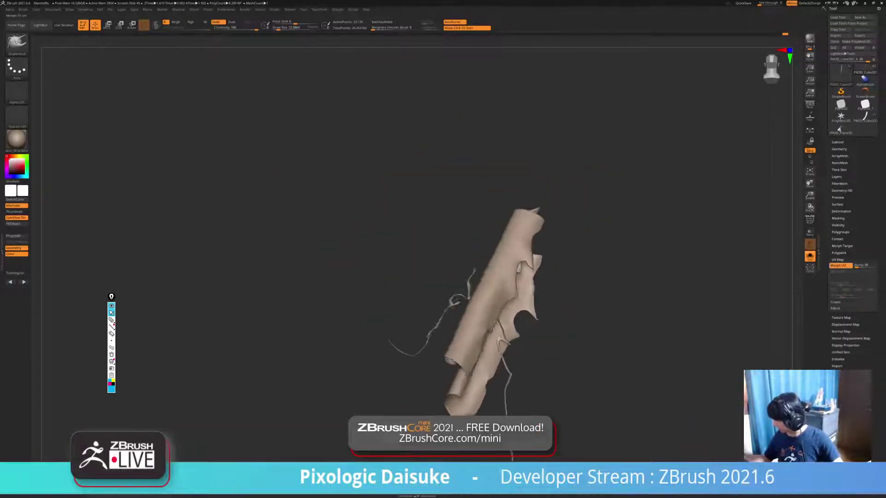
{"action": "left_click", "coordinate": [838, 265]}
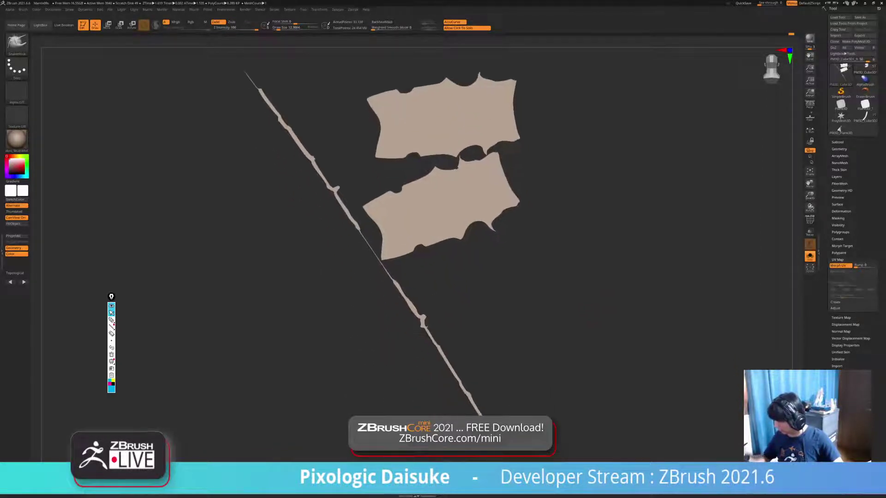
{"action": "left_click", "coordinate": [838, 265]}
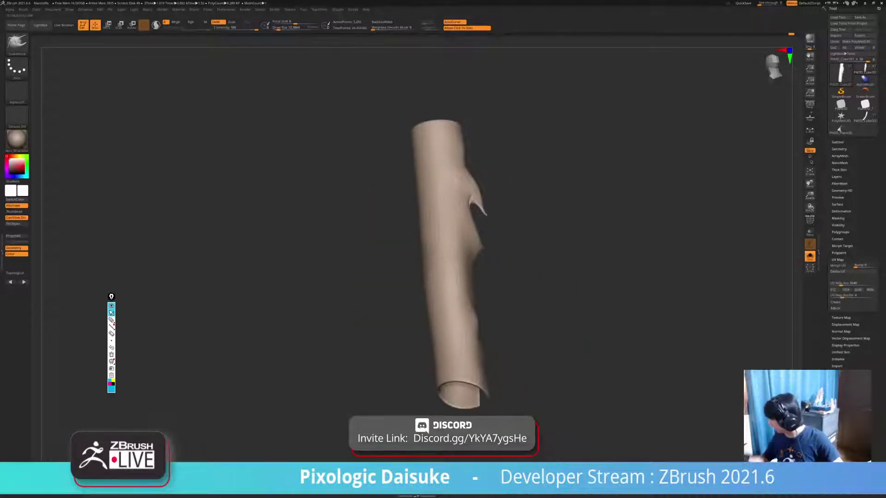
- Turn on PolyFrame and bring the forearm part back to its higher subdivision level
{"action": "left_click", "coordinate": [837, 204]}
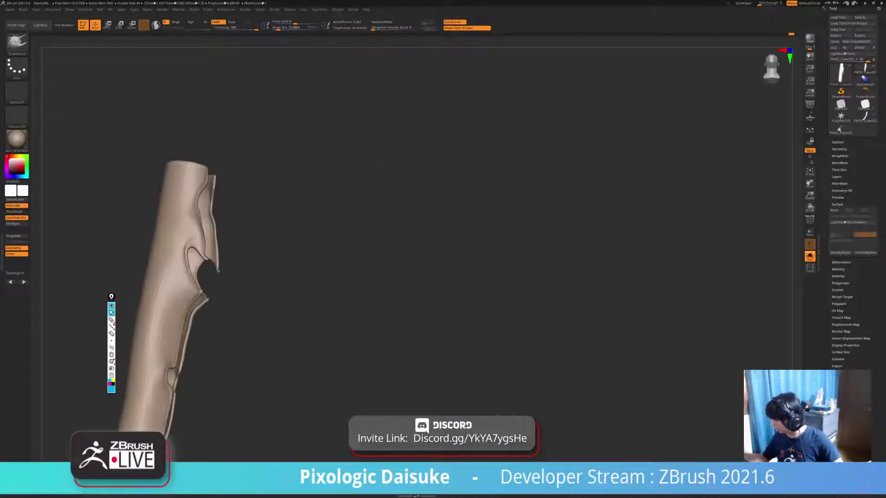
{"action": "left_click", "coordinate": [809, 220]}
{"action": "mouse_move", "coordinate": [415, 276]}
{"action": "left_mouse_down", "text": "alt"}
{"action": "mouse_move", "coordinate": [491, 224]}
{"action": "mouse_move", "coordinate": [559, 200]}
{"action": "mouse_move", "coordinate": [466, 207]}
{"action": "mouse_move", "coordinate": [579, 181]}
{"action": "left_mouse_up", "text": "alt"}
{"action": "key", "text": "d"}
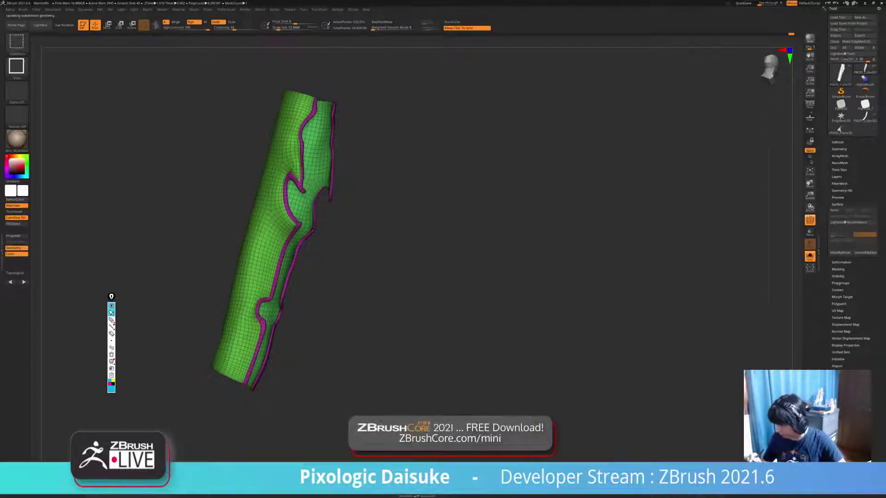
- Isolate the forearm's outer surface polygroup at the higher subdivision level, and unhide the rest of the part
{"action": "left_click", "coordinate": [269, 250], "text": "ctrl+shift"}
{"action": "mouse_move", "coordinate": [269, 250]}
{"action": "right_mouse_down", "text": "ctrl"}
{"action": "mouse_move", "coordinate": [262, 266]}
{"action": "mouse_move", "coordinate": [302, 249]}
{"action": "mouse_move", "coordinate": [254, 252]}
{"action": "right_mouse_up", "text": "ctrl"}
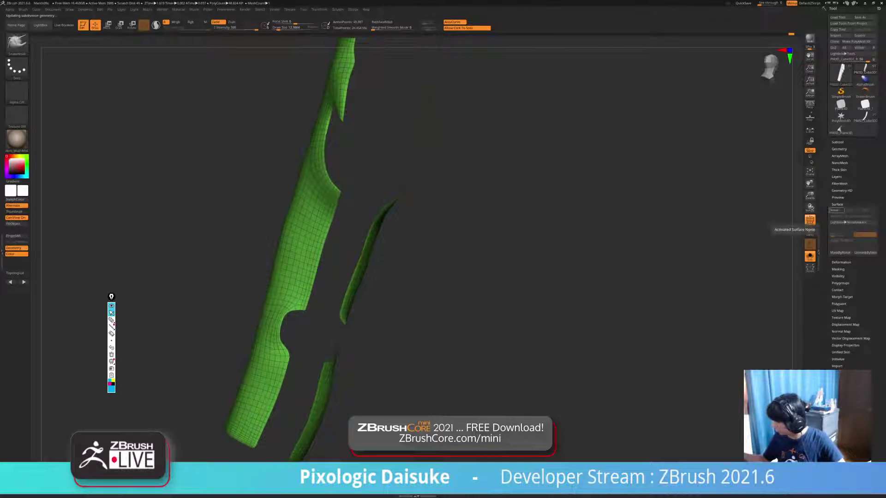
{"action": "left_click", "coordinate": [535, 296], "text": "ctrl+shift"}
{"action": "right_click_drag", "start_coordinate": [535, 295], "coordinate": [497, 284], "text": "ctrl"}
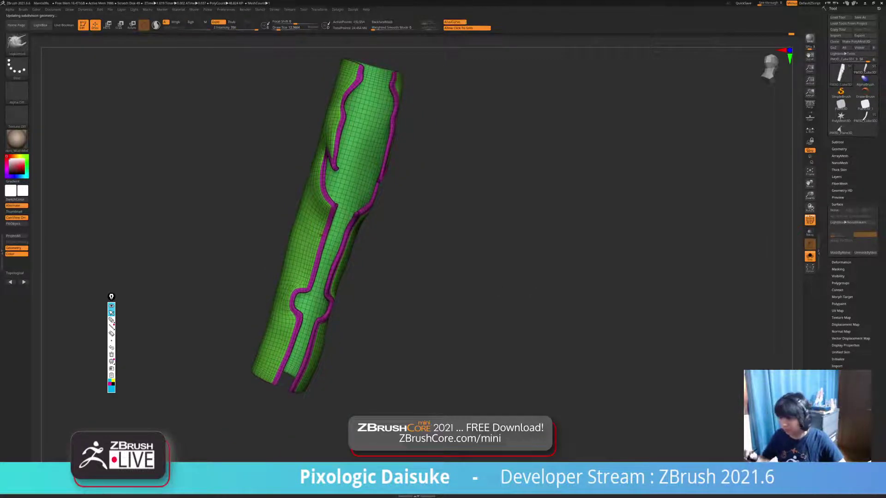
- Mask everything on the forearm except the outer surface's polygroup
{"action": "key", "text": "w"}
{"action": "left_click", "coordinate": [314, 230], "text": "ctrl"}
{"action": "right_click_drag", "start_coordinate": [322, 240], "coordinate": [323, 259], "text": "ctrl"}
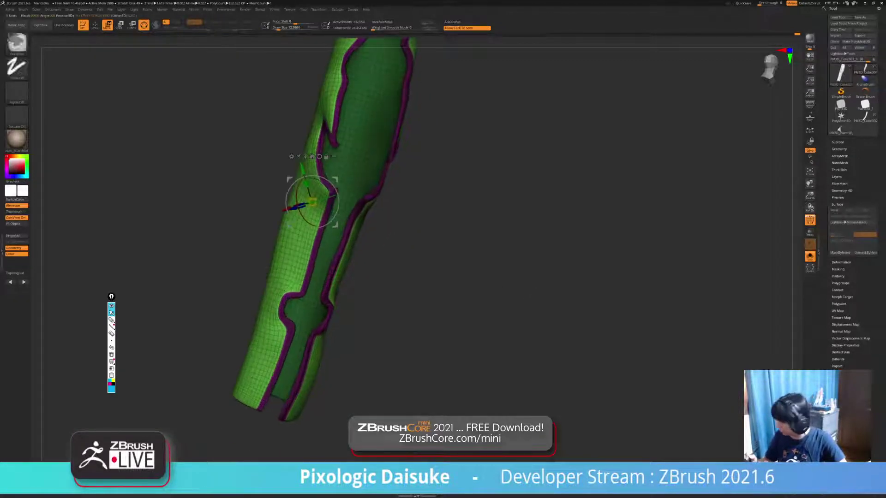
- Open NoiseMaker for the masked forearm, enable the NoisePlug pattern without basic noise mixed in, and switch its mapping to UV
{"action": "left_click", "coordinate": [835, 209]}
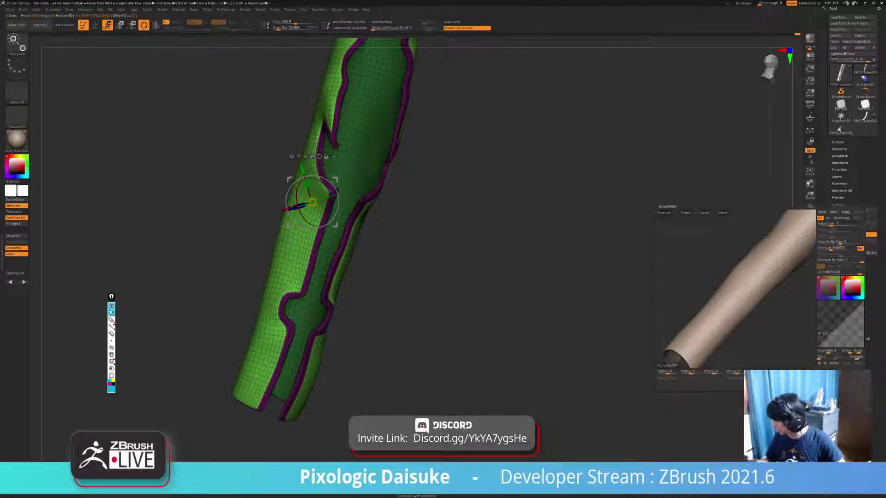
{"action": "left_click_drag", "start_coordinate": [692, 281], "coordinate": [798, 282]}
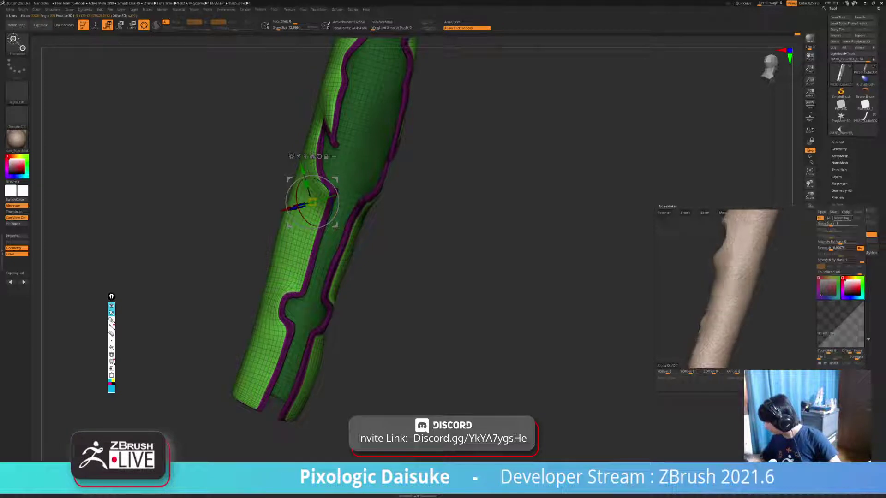
{"action": "left_click", "coordinate": [841, 218]}
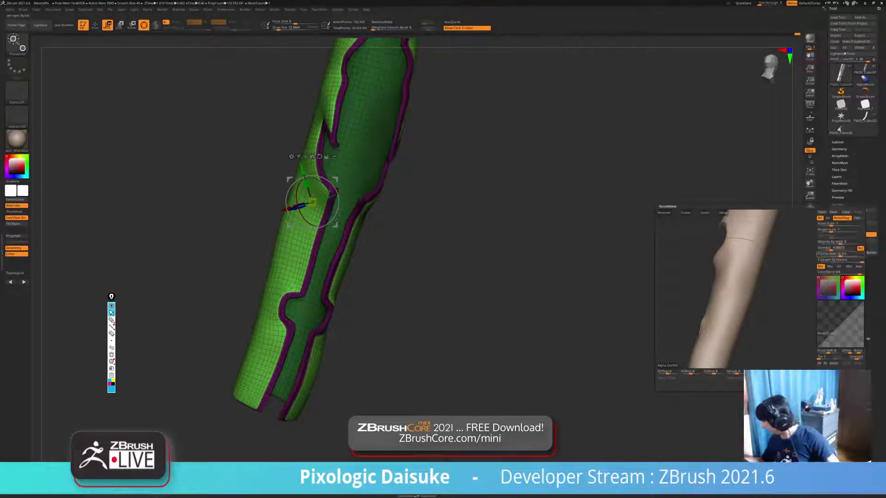
{"action": "left_click_drag", "start_coordinate": [840, 254], "coordinate": [836, 224]}
{"action": "left_click", "coordinate": [828, 218]}
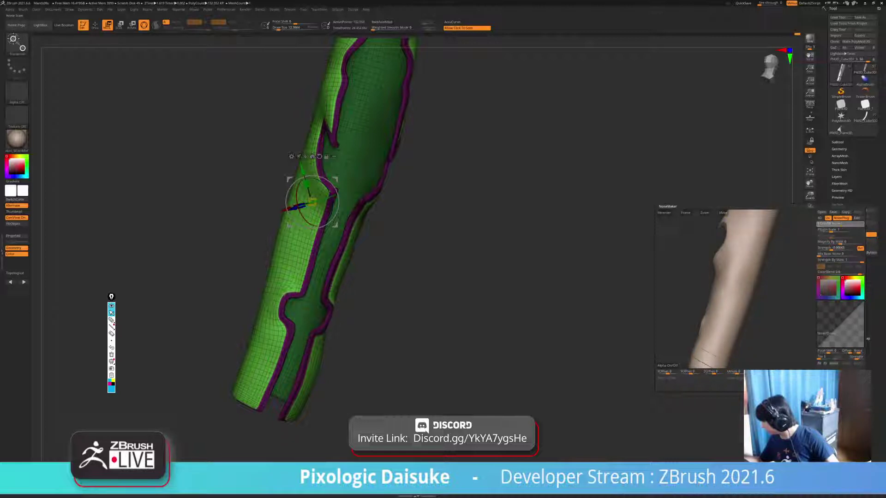
- Try several plugin scale and strength values for the UV-mapped noise in the NoiseMaker preview
{"action": "left_click_drag", "start_coordinate": [830, 230], "coordinate": [830, 248]}
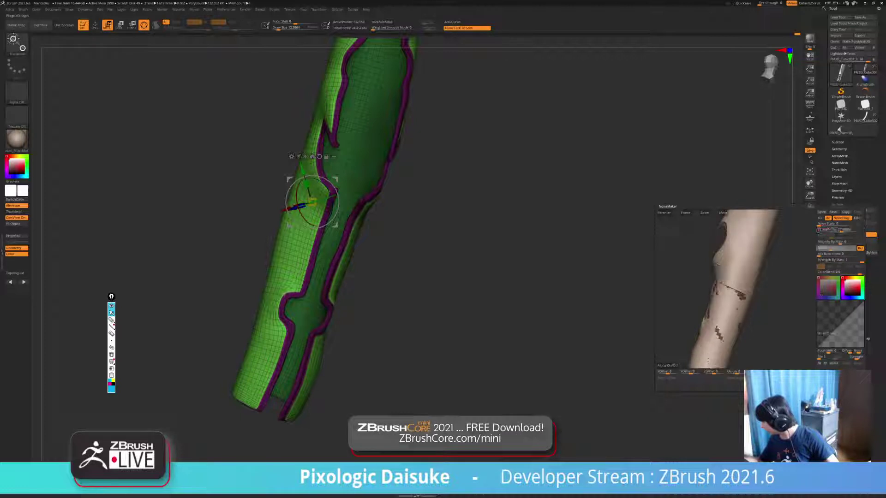
{"action": "key", "text": "Tab"}
{"action": "left_click_drag", "start_coordinate": [832, 248], "coordinate": [832, 247]}
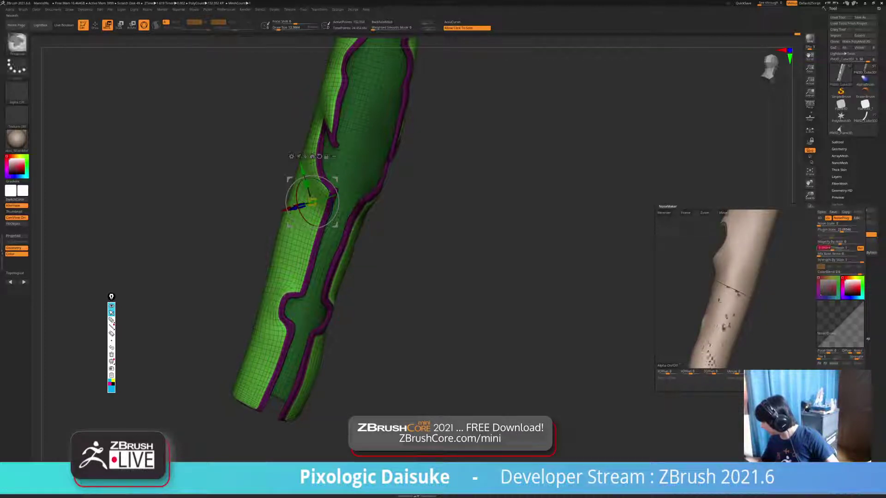
{"action": "mouse_move", "coordinate": [735, 289]}
{"action": "left_mouse_down", "text": "alt"}
{"action": "mouse_move", "coordinate": [735, 263]}
{"action": "mouse_move", "coordinate": [757, 276]}
{"action": "mouse_move", "coordinate": [706, 323]}
{"action": "mouse_move", "coordinate": [735, 288]}
{"action": "left_mouse_up", "text": "alt"}
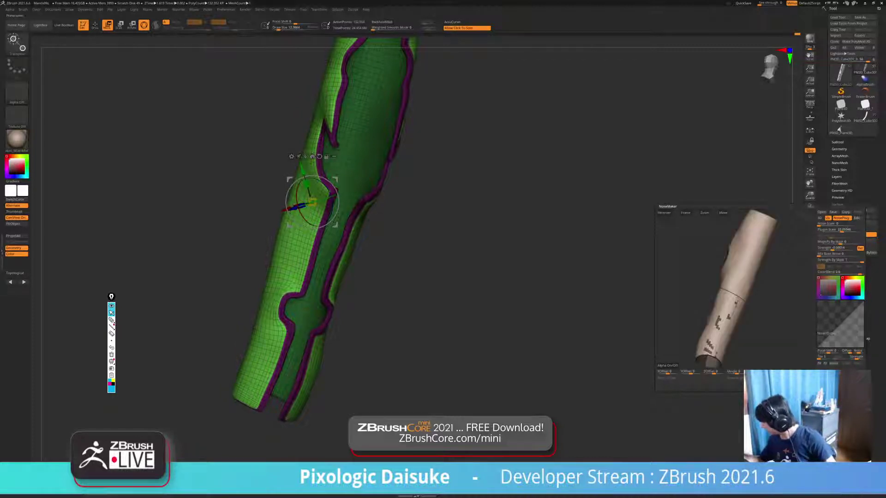
{"action": "left_click_drag", "start_coordinate": [841, 230], "coordinate": [822, 229]}
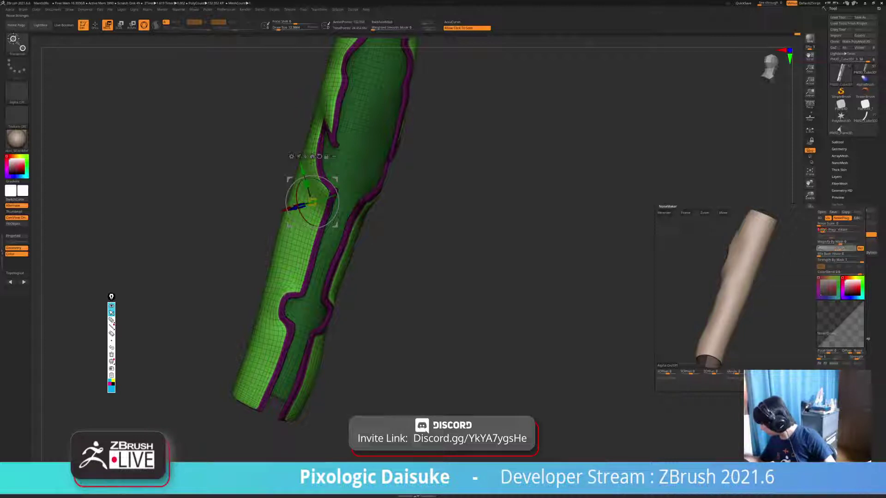
{"action": "mouse_move", "coordinate": [840, 248]}
{"action": "left_mouse_down"}
{"action": "mouse_move", "coordinate": [825, 224]}
{"action": "mouse_move", "coordinate": [837, 224]}
{"action": "mouse_move", "coordinate": [818, 224]}
{"action": "left_mouse_up"}
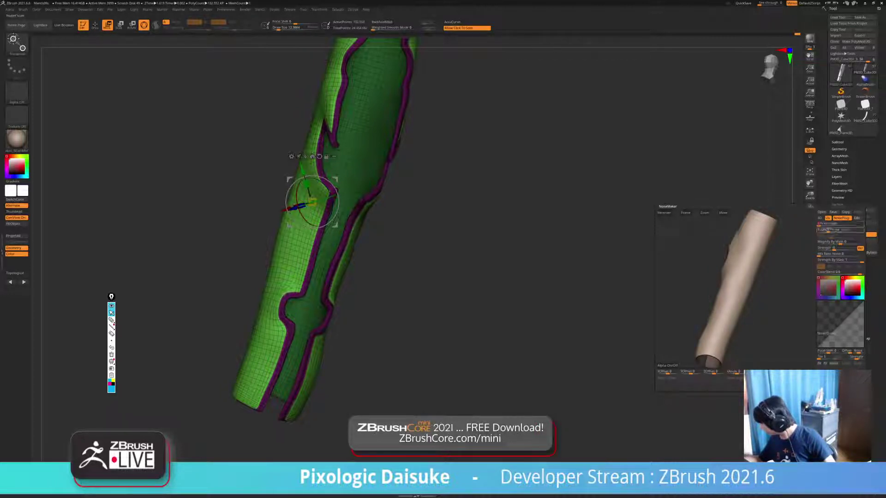
{"action": "left_click", "coordinate": [840, 229]}
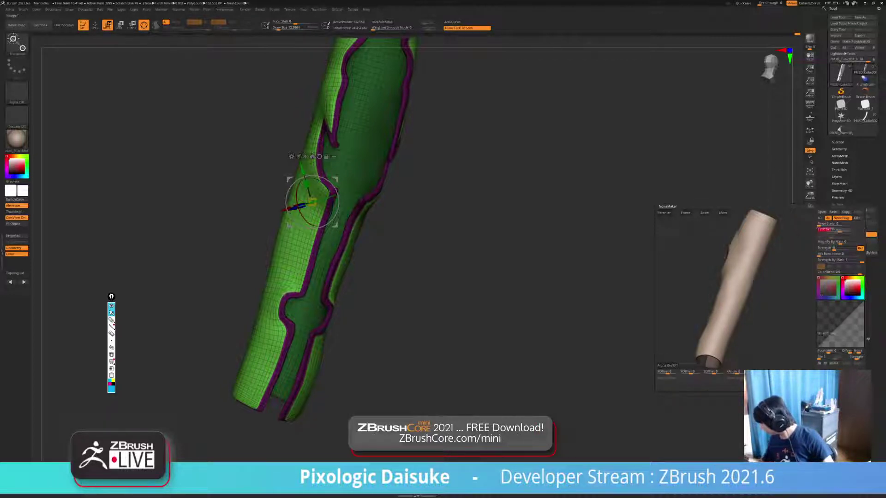
{"action": "mouse_move", "coordinate": [734, 286]}
{"action": "left_mouse_down", "text": "alt"}
{"action": "mouse_move", "coordinate": [814, 286]}
{"action": "mouse_move", "coordinate": [651, 277]}
{"action": "mouse_move", "coordinate": [746, 288]}
{"action": "left_mouse_up", "text": "alt"}
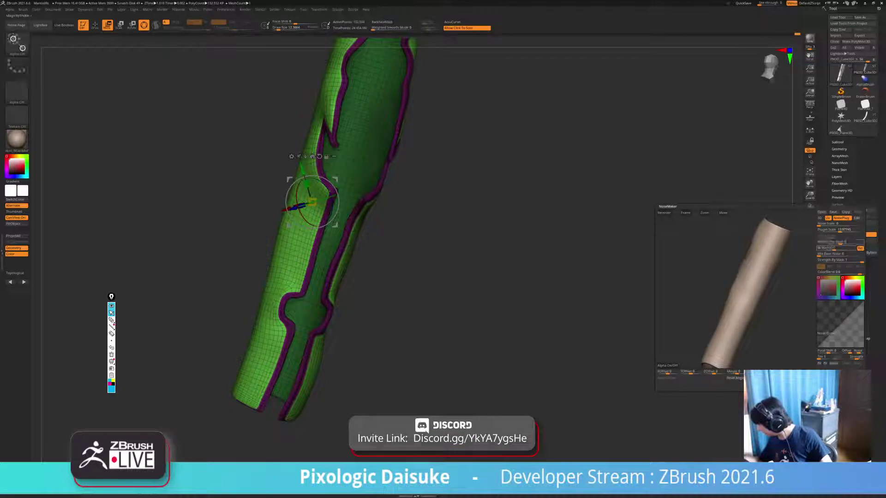
{"action": "left_click_drag", "start_coordinate": [834, 248], "coordinate": [841, 249]}
- Readjust the UV-mapped noise's plugin scale and strength in NoiseMaker to get larger hexagons, checking the preview from several sides
{"action": "left_click_drag", "start_coordinate": [757, 286], "coordinate": [715, 291]}
{"action": "left_click", "coordinate": [839, 229]}
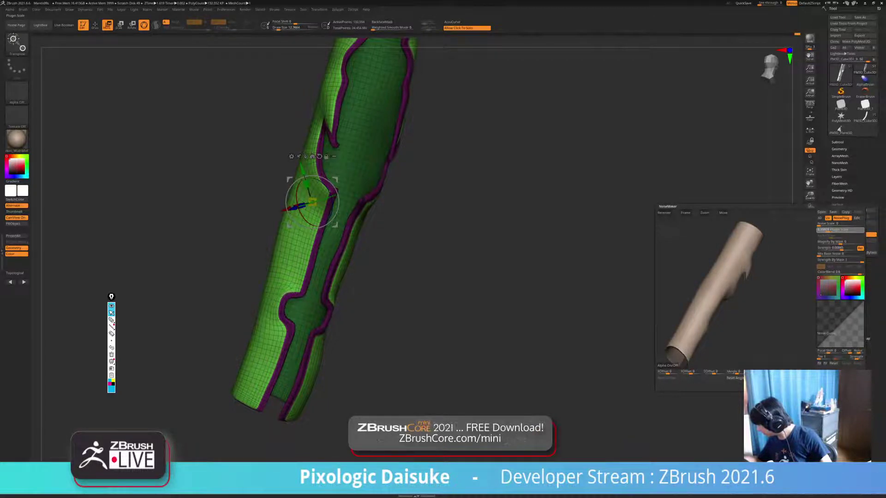
{"action": "left_click_drag", "start_coordinate": [828, 230], "coordinate": [842, 249]}
{"action": "left_click_drag", "start_coordinate": [720, 263], "coordinate": [747, 302]}
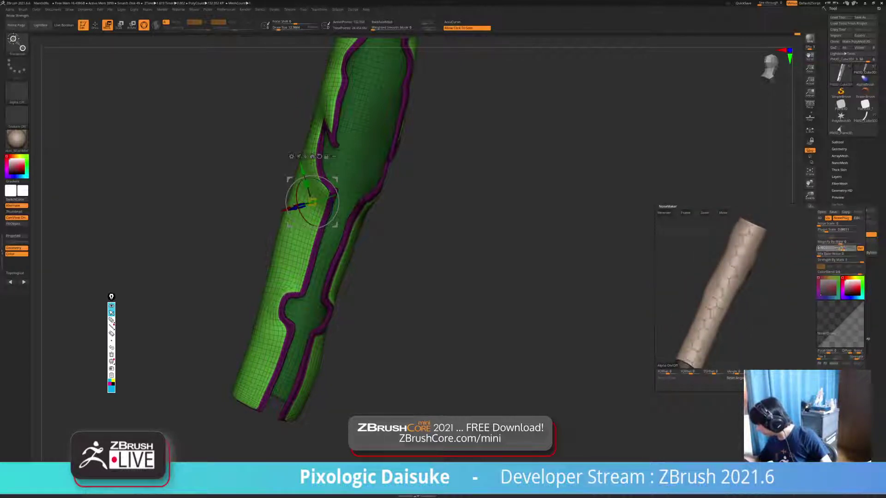
{"action": "key", "text": "Return"}
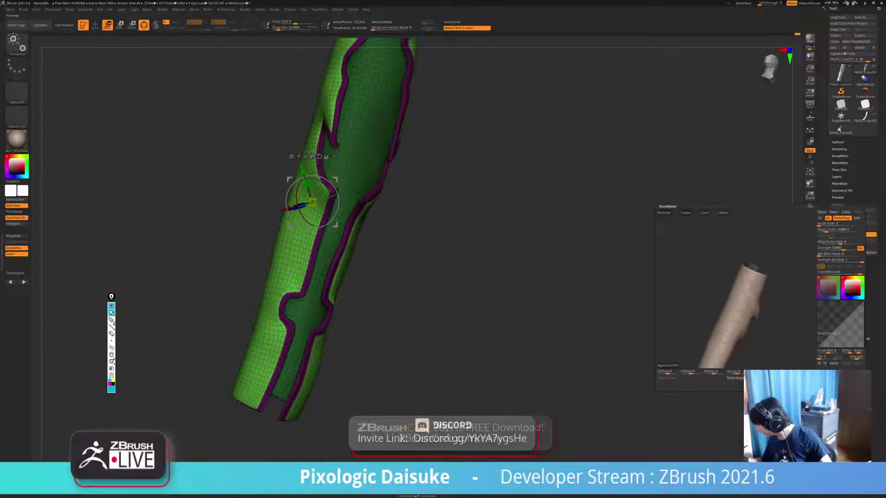
{"action": "left_click_drag", "start_coordinate": [758, 314], "coordinate": [714, 297]}
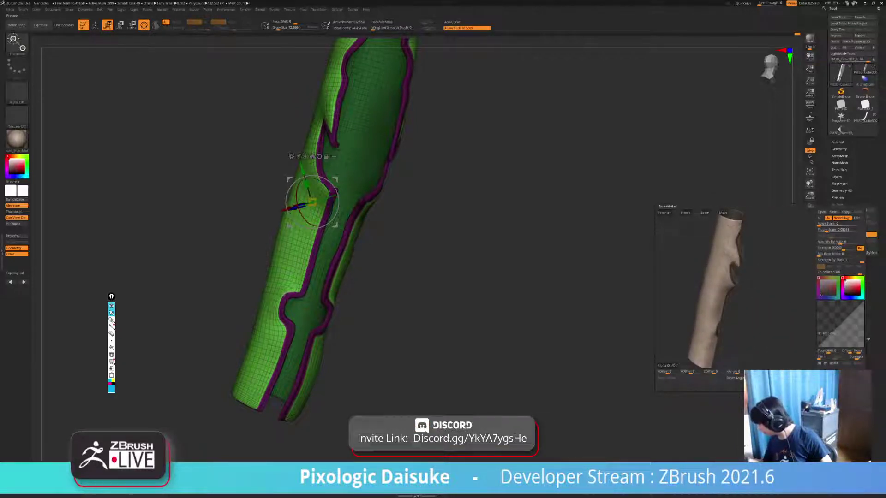
- Fine-tune the noise's plugin scale, raise its strength and accept the hexagon surface noise on the forearm
{"action": "left_click", "coordinate": [839, 230]}
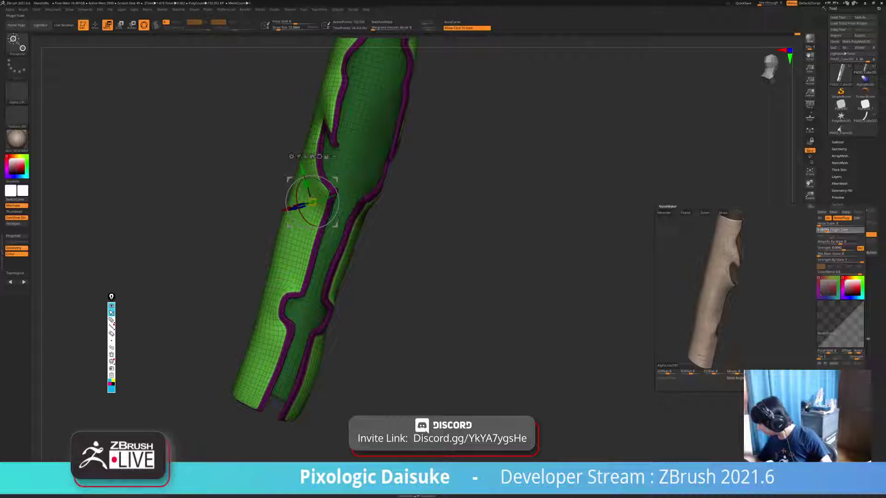
{"action": "left_click_drag", "start_coordinate": [827, 230], "coordinate": [830, 230]}
{"action": "left_click", "coordinate": [834, 248]}
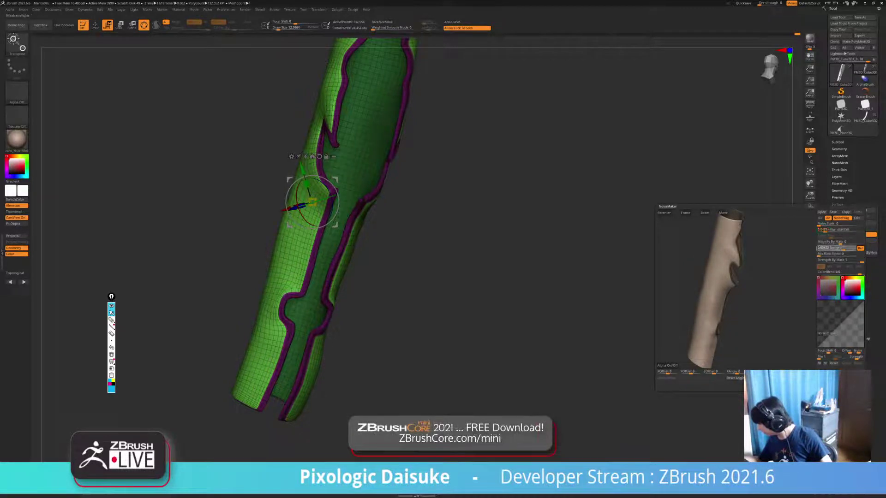
{"action": "left_click_drag", "start_coordinate": [836, 248], "coordinate": [842, 249]}
{"action": "left_click", "coordinate": [844, 248]}
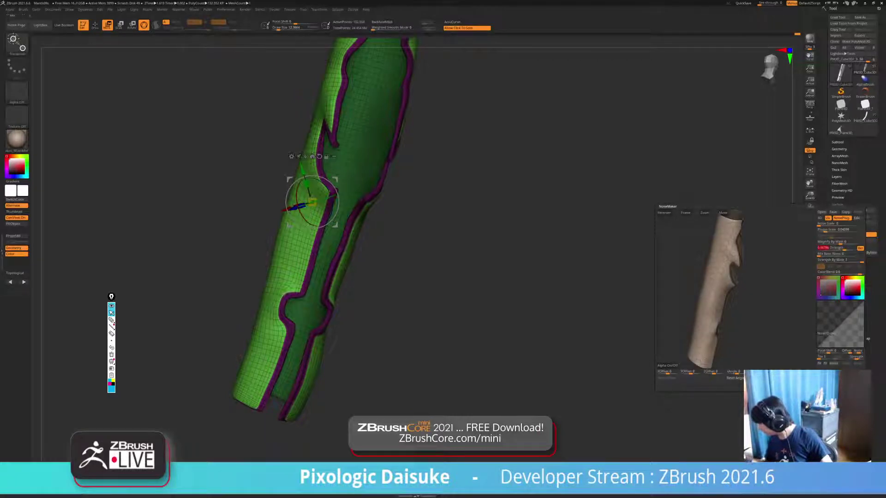
{"action": "key", "text": "Return"}
{"action": "left_click_drag", "start_coordinate": [462, 230], "coordinate": [517, 230]}
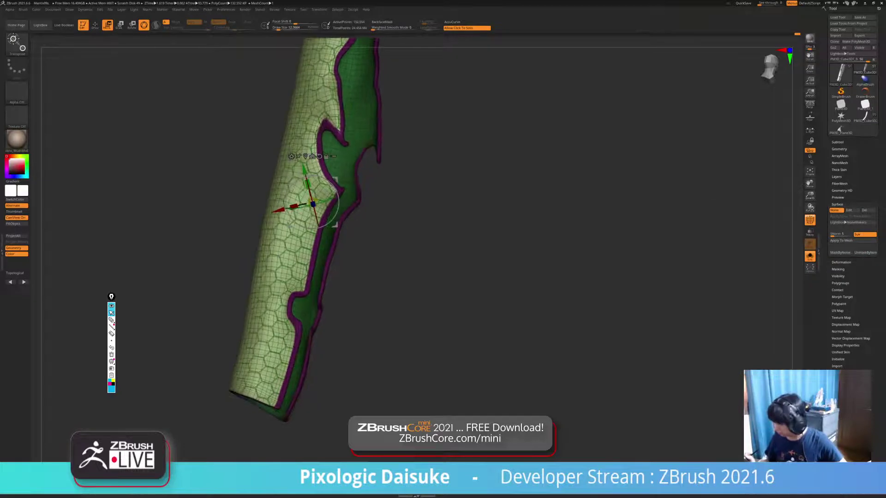
- Try applying the hexagon noise to the forearm mesh, turn off the polygroup wireframe, and undo the application
{"action": "left_click", "coordinate": [840, 241]}
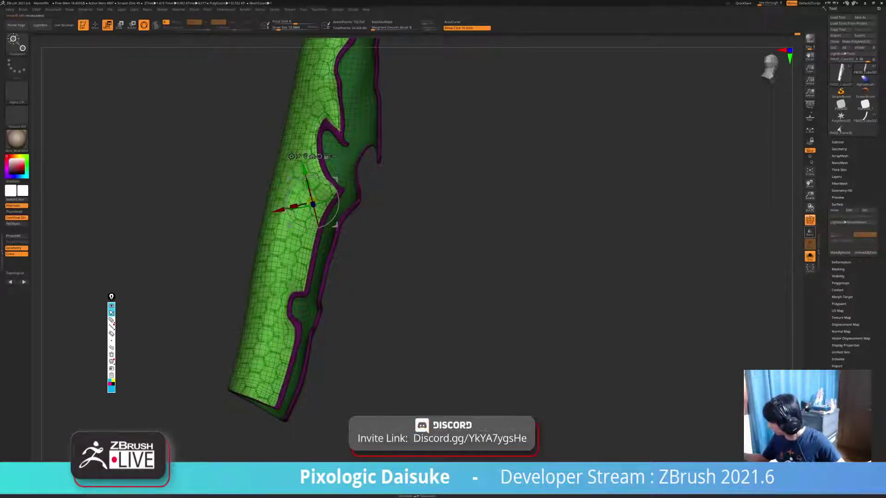
{"action": "left_click", "coordinate": [810, 220]}
{"action": "right_click_drag", "start_coordinate": [461, 231], "coordinate": [483, 217], "text": "alt"}
{"action": "right_click_drag", "start_coordinate": [483, 217], "coordinate": [508, 240]}
{"action": "key", "text": "ctrl+z"}
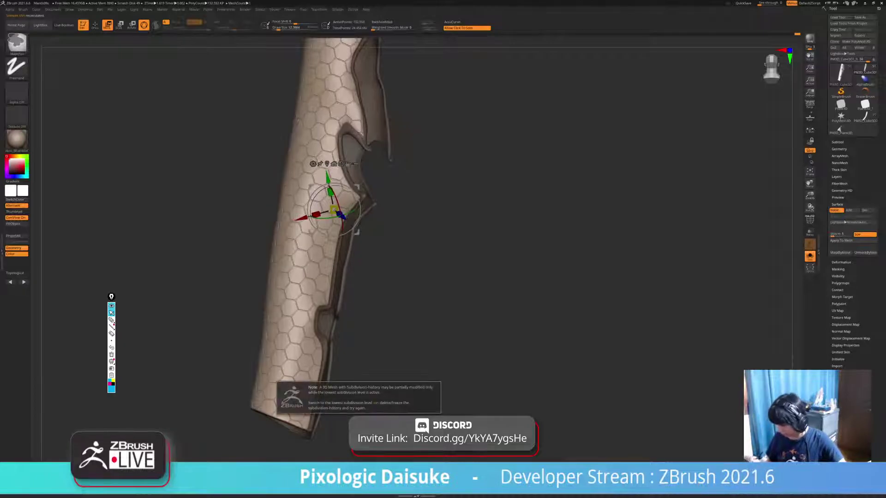
- Undo the mask clearing and the surface noise, and re-enable the hexagon noise on the masked forearm
{"action": "key", "text": "ctrl+shift+a"}
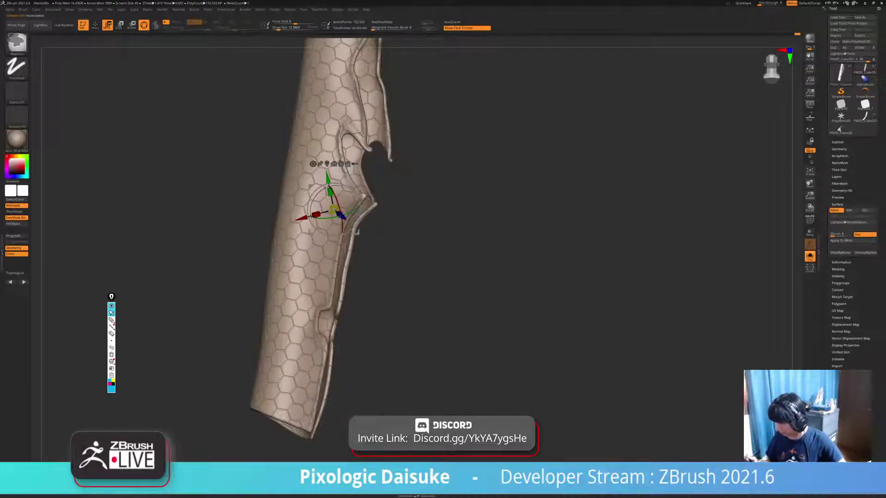
{"action": "key", "text": "ctrl+z"}
{"action": "right_click_drag", "start_coordinate": [508, 240], "coordinate": [507, 221], "text": "ctrl"}
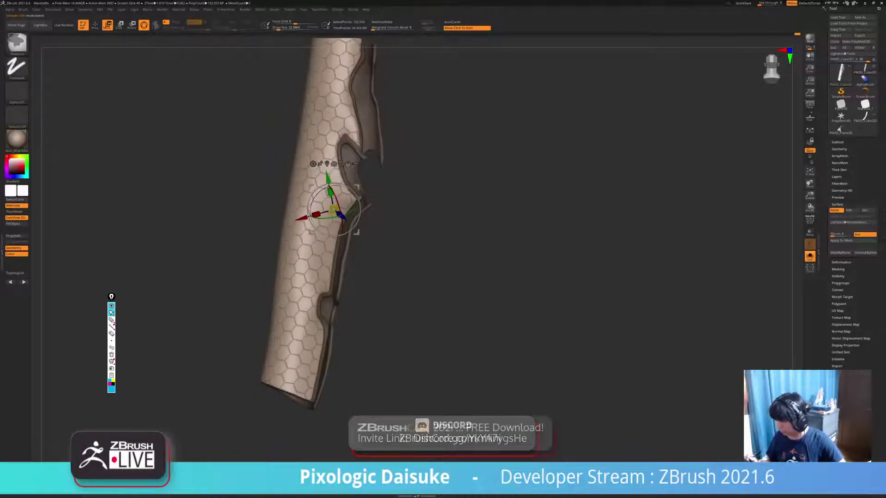
{"action": "key", "text": "ctrl+z"}
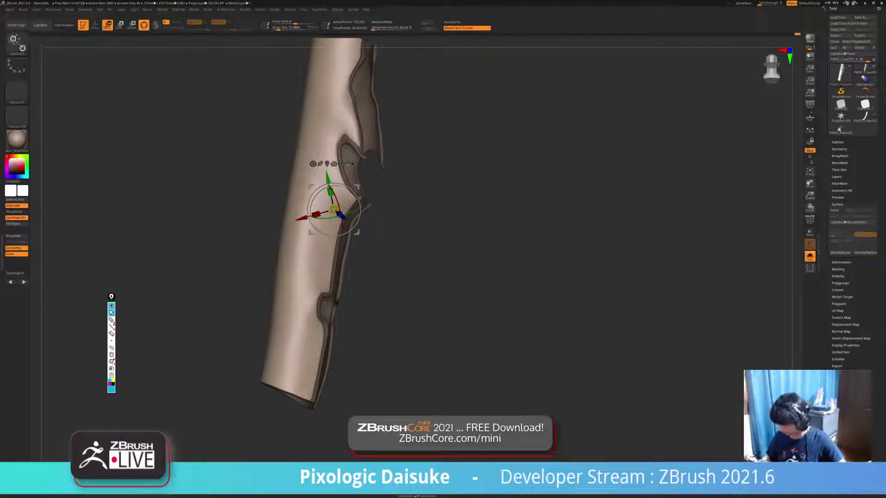
{"action": "left_click", "coordinate": [835, 210]}
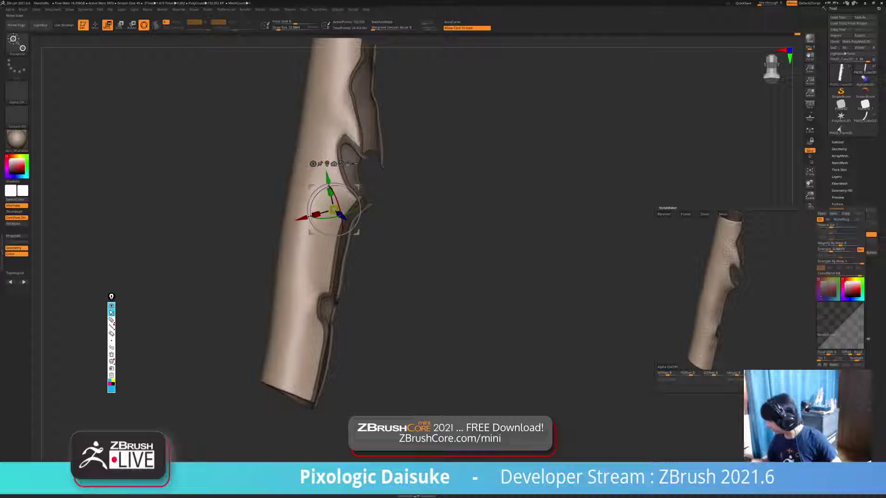
{"action": "key", "text": "Escape"}
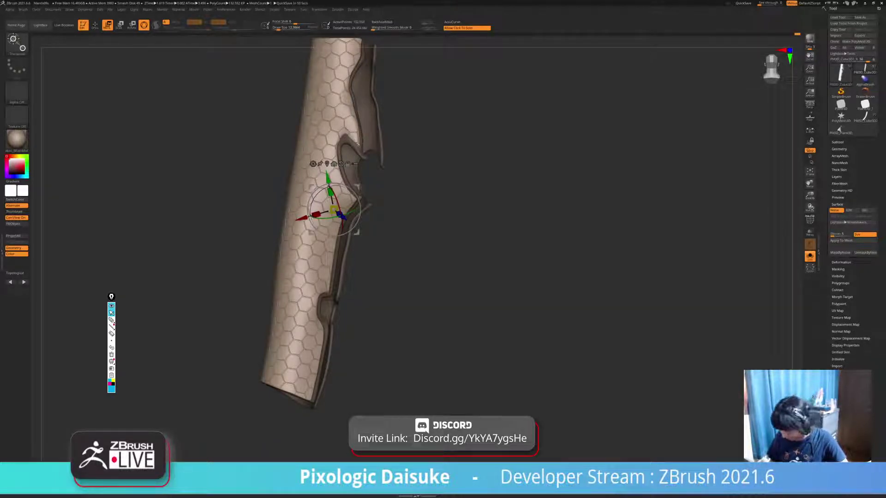
- Clear the forearm's mask, subdivide the mesh twice and mask everything except the outer surface's polygroup again
{"action": "left_click_drag", "start_coordinate": [394, 353], "coordinate": [400, 372], "text": "ctrl"}
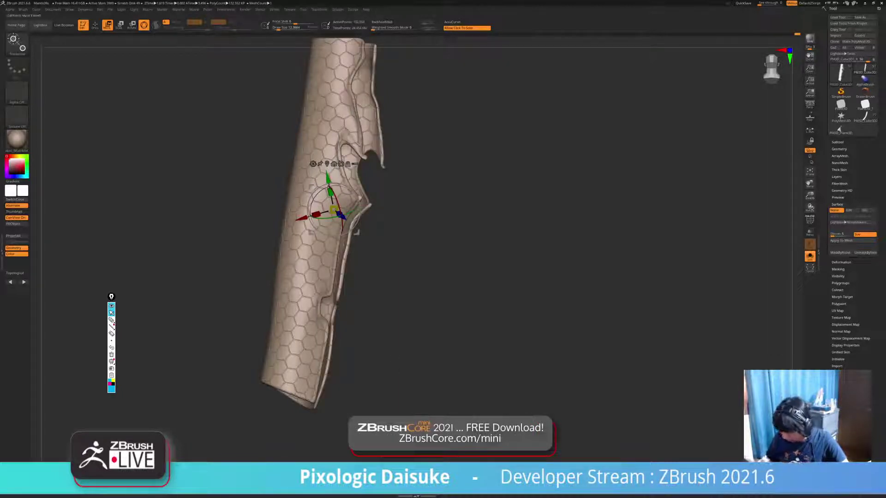
{"action": "key", "text": "ctrl+d"}
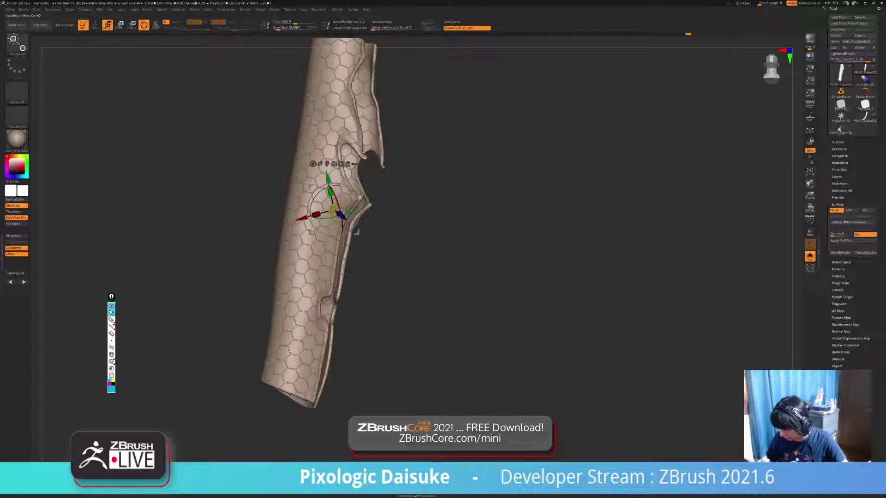
{"action": "key", "text": "ctrl+d"}
{"action": "left_click", "coordinate": [309, 302], "text": "ctrl"}
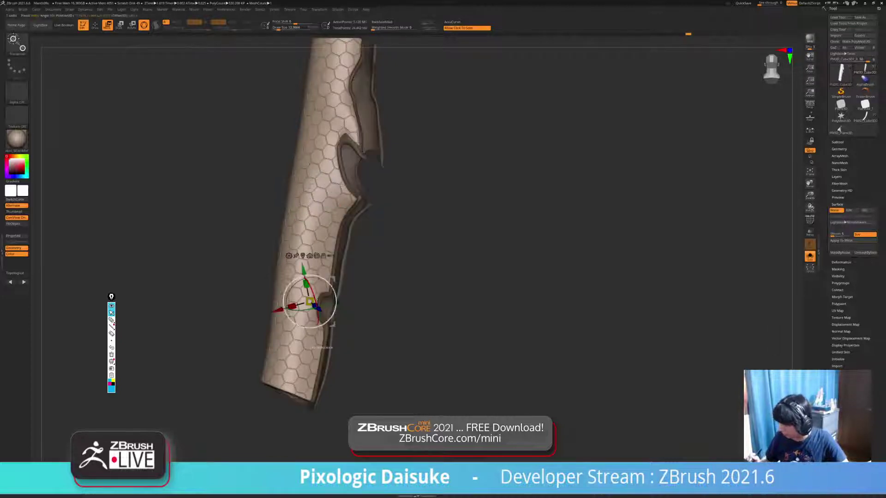
{"action": "key", "text": "q"}
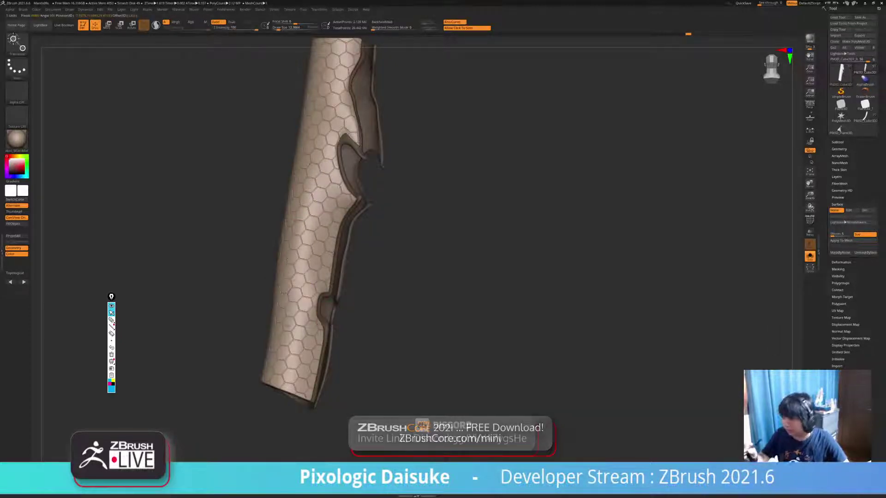
- Apply the hexagon noise to the forearm mesh, clear the mask and bring the rest of the model back into view
{"action": "left_click_drag", "start_coordinate": [443, 250], "coordinate": [444, 262], "text": "alt"}
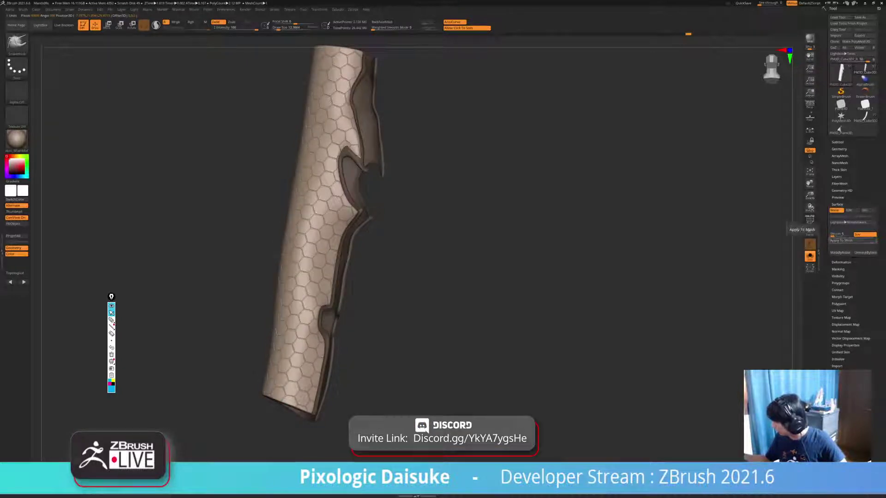
{"action": "left_click", "coordinate": [841, 240]}
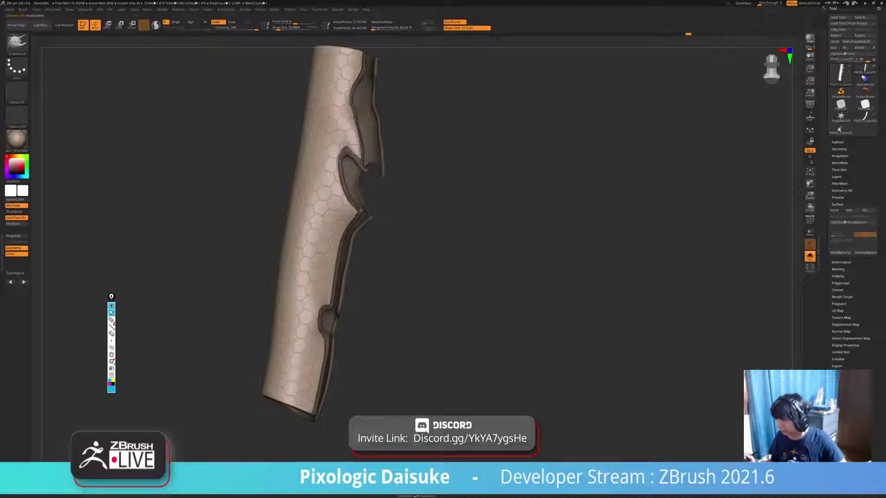
{"action": "left_click_drag", "start_coordinate": [508, 258], "coordinate": [466, 260]}
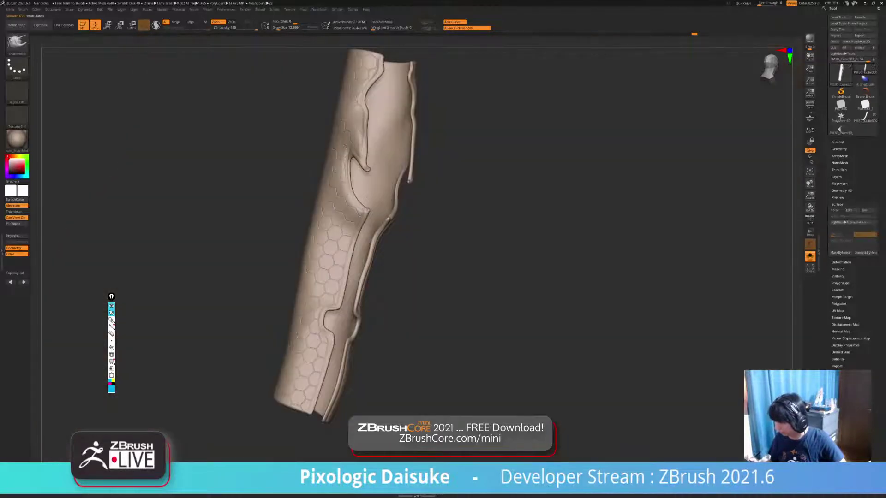
{"action": "left_click", "coordinate": [473, 294]}
{"action": "mouse_move", "coordinate": [472, 294]}
{"action": "left_mouse_down"}
{"action": "mouse_move", "coordinate": [434, 302]}
{"action": "mouse_move", "coordinate": [511, 306]}
{"action": "left_mouse_up"}
{"action": "right_click_drag", "start_coordinate": [511, 305], "coordinate": [524, 350], "text": "ctrl"}
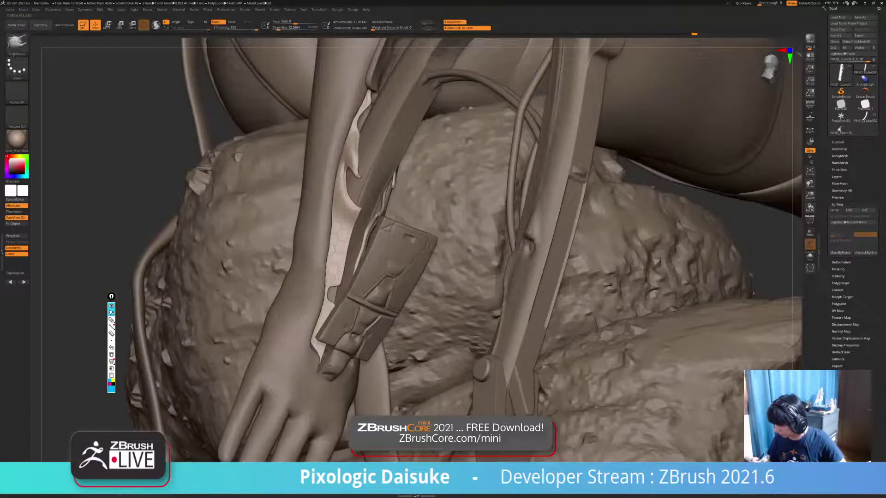
- Turn on the polypaint colours for all subtools
{"action": "left_click", "coordinate": [17, 140]}
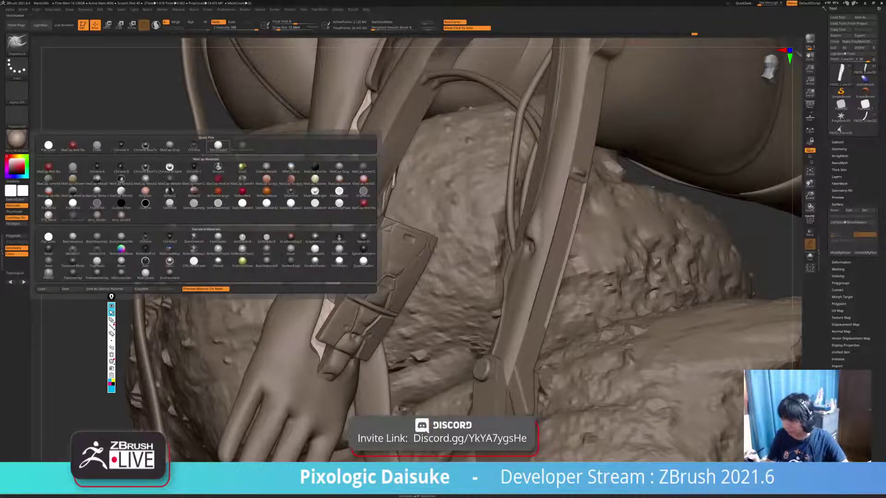
{"action": "left_click", "coordinate": [838, 142]}
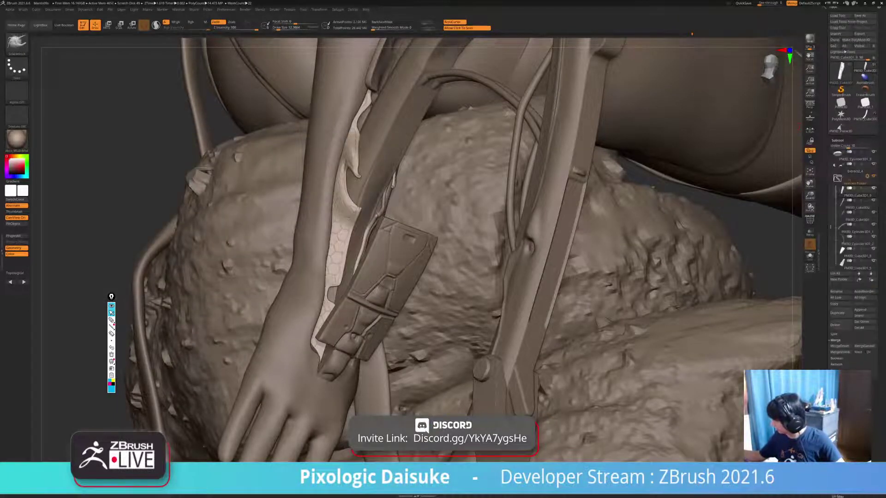
{"action": "left_click", "coordinate": [866, 152], "text": "shift"}
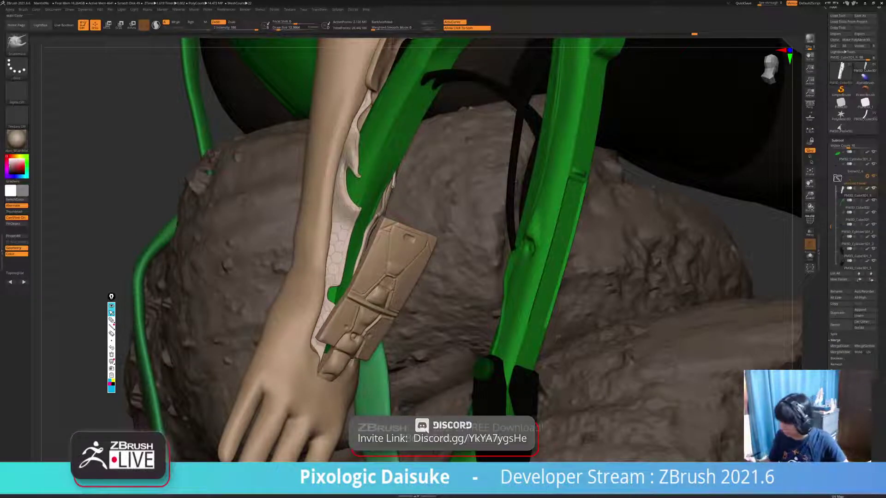
- Fill the selected forearm armour part with dark grey (RGB 52, 52, 52)
{"action": "key", "text": "c"}
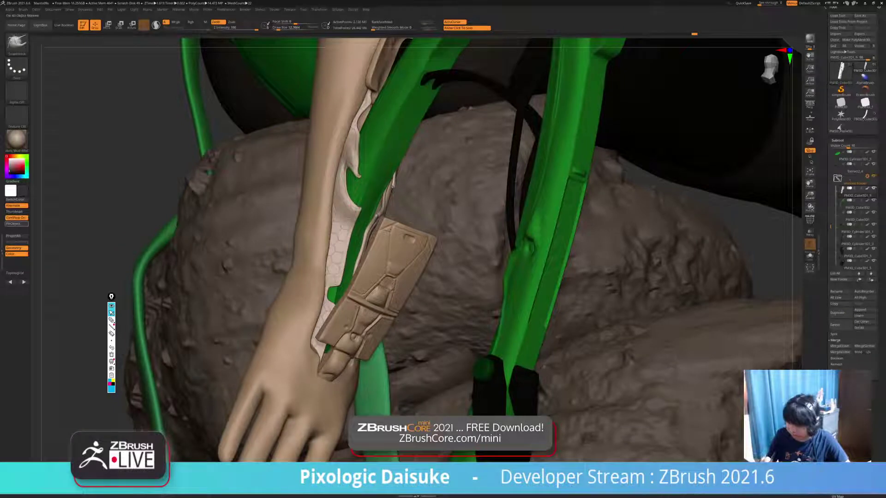
{"action": "left_click", "coordinate": [17, 223]}
{"action": "left_click_drag", "start_coordinate": [60, 291], "coordinate": [102, 309]}
{"action": "left_click", "coordinate": [328, 222], "text": "ctrl+shift"}
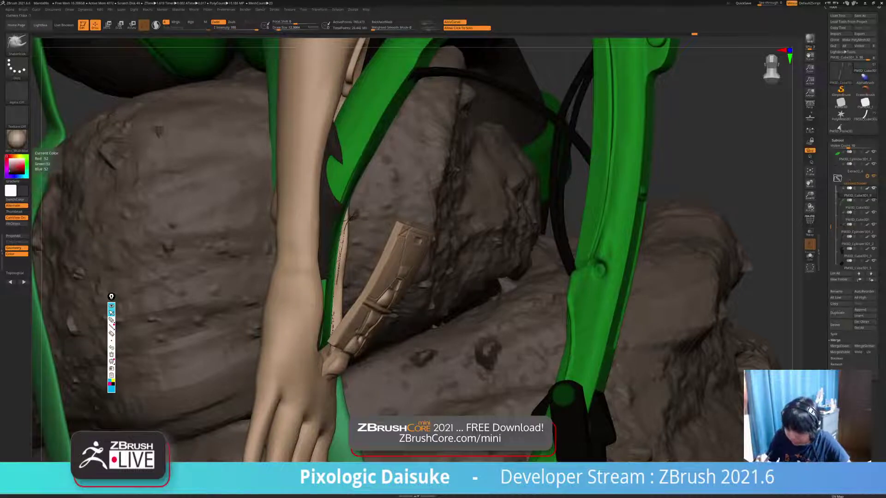
- Switch to a brighter material and fill the selected forearm part with the green sampled from the neighbouring armour
{"action": "left_click", "coordinate": [16, 140]}
{"action": "left_click", "coordinate": [314, 250]}
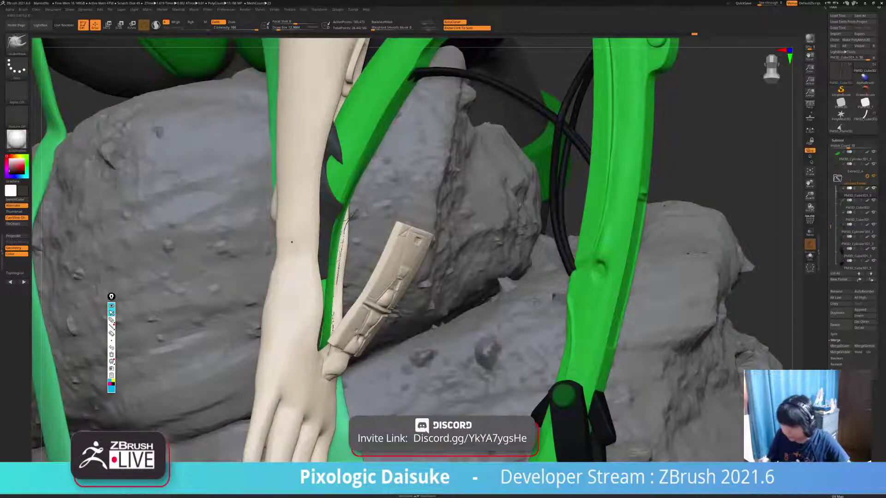
{"action": "left_click_drag", "start_coordinate": [22, 190], "coordinate": [351, 180]}
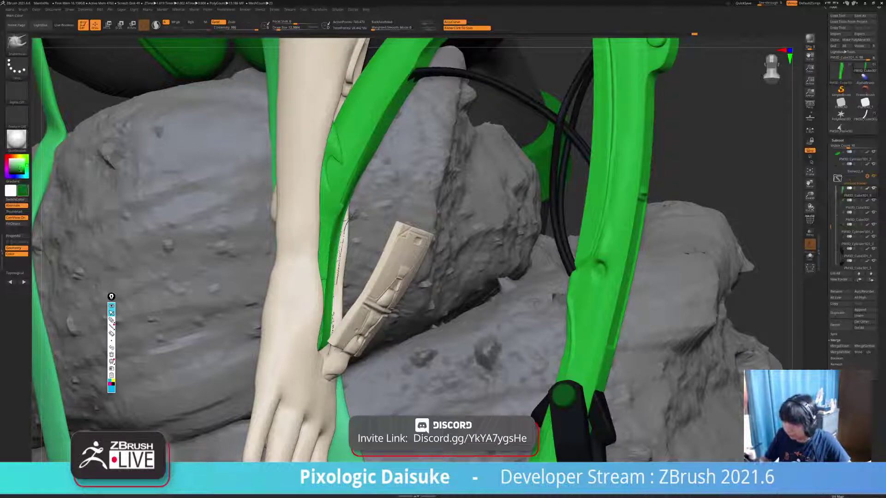
{"action": "left_click", "coordinate": [13, 223]}
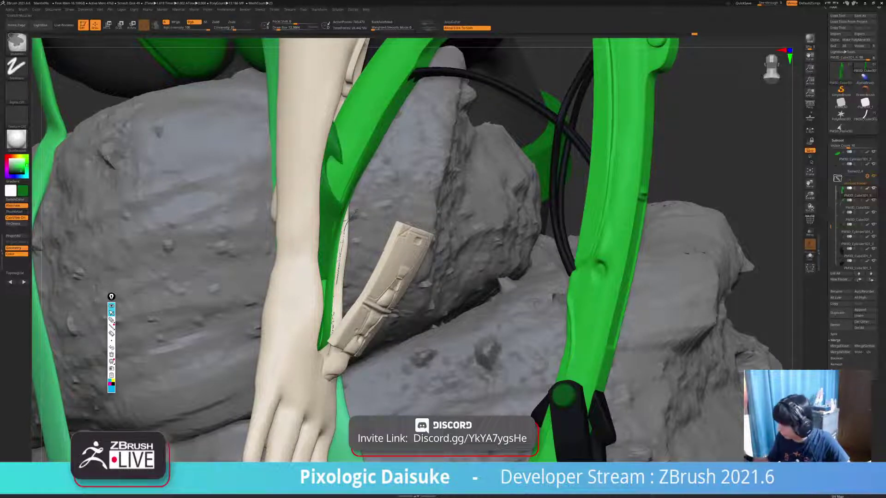
- Add the UV-mapped hexagon surface noise to the green-filled forearm part
{"action": "left_click", "coordinate": [738, 162], "text": "ctrl+shift"}
{"action": "mouse_move", "coordinate": [779, 162]}
{"action": "left_mouse_down"}
{"action": "mouse_move", "coordinate": [692, 184]}
{"action": "mouse_move", "coordinate": [646, 217]}
{"action": "mouse_move", "coordinate": [769, 292]}
{"action": "left_mouse_up"}
{"action": "key", "text": "ctrl+shift"}
{"action": "left_click", "coordinate": [318, 194], "text": "ctrl+shift"}
{"action": "mouse_move", "coordinate": [152, 194]}
{"action": "left_mouse_down", "text": "alt"}
{"action": "mouse_move", "coordinate": [152, 259]}
{"action": "mouse_move", "coordinate": [180, 254]}
{"action": "left_mouse_up", "text": "alt"}
{"action": "right_click_drag", "start_coordinate": [305, 303], "coordinate": [335, 310]}
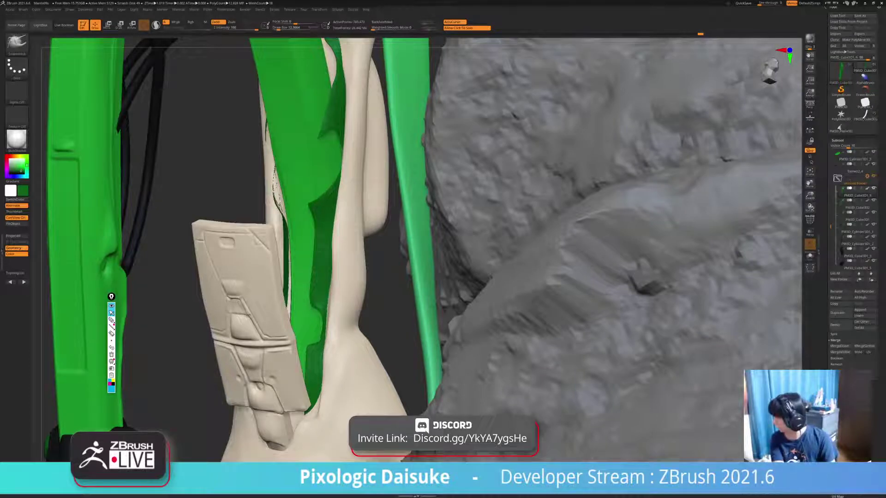
{"action": "left_click", "coordinate": [837, 140]}
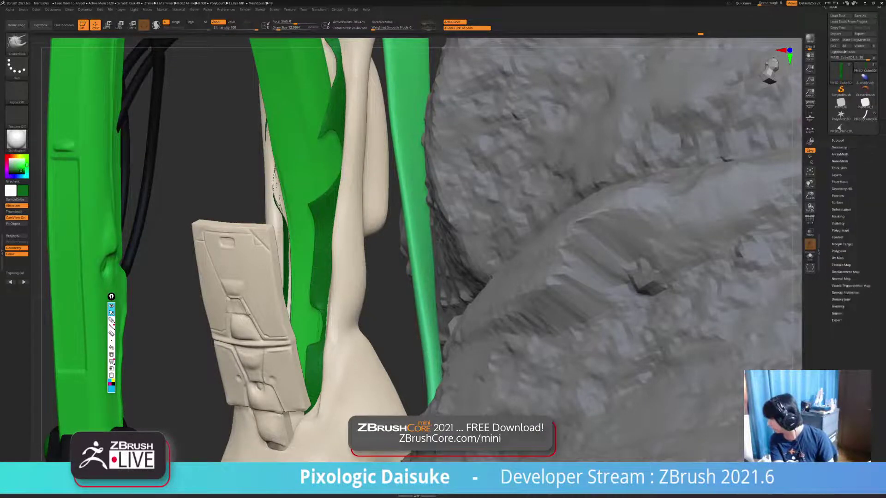
{"action": "left_click", "coordinate": [837, 203]}
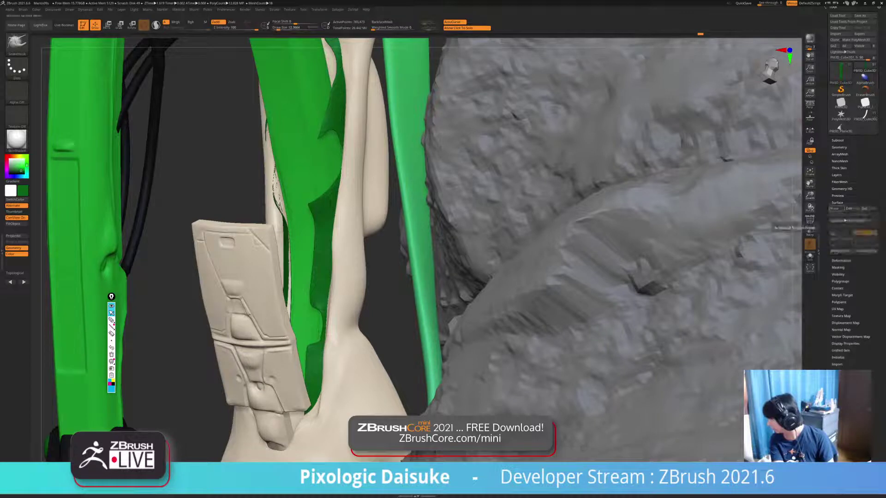
{"action": "left_click", "coordinate": [836, 209]}
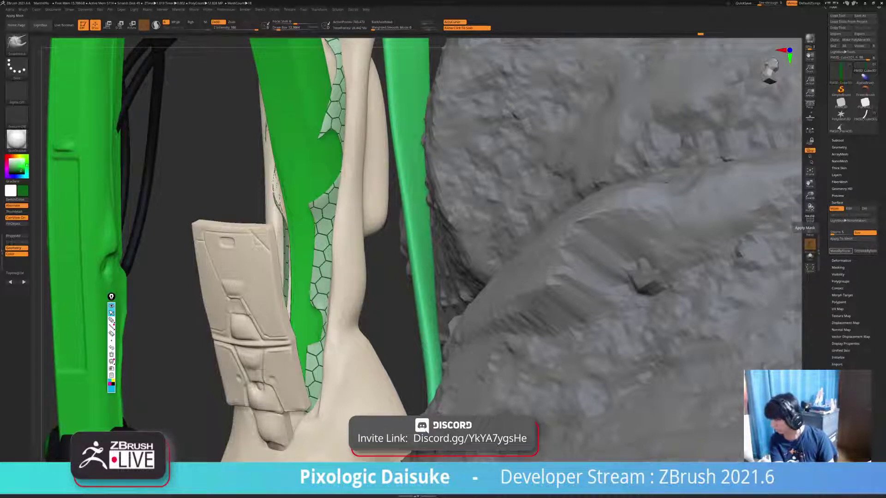
- Apply the hexagon surface noise to the forearm part's mesh and invert the mask on its pattern back and forth
{"action": "left_click", "coordinate": [810, 234]}
{"action": "key", "text": "shift+f"}
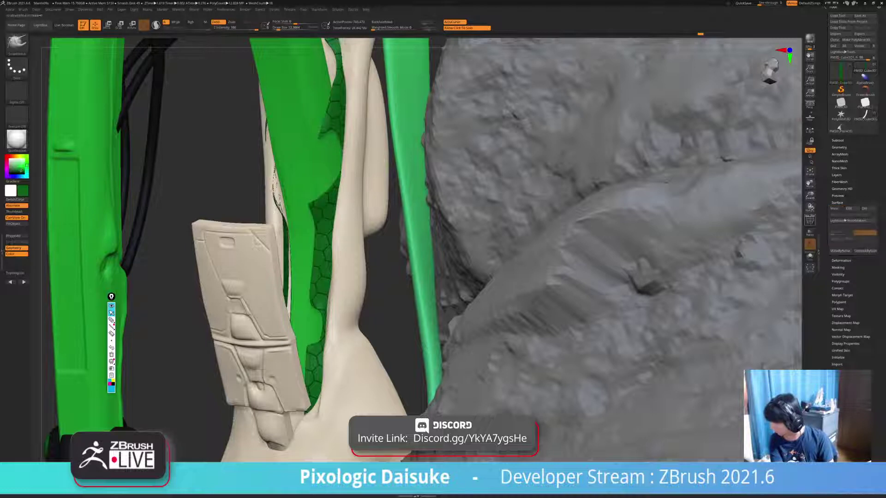
{"action": "left_click", "coordinate": [385, 253], "text": "ctrl"}
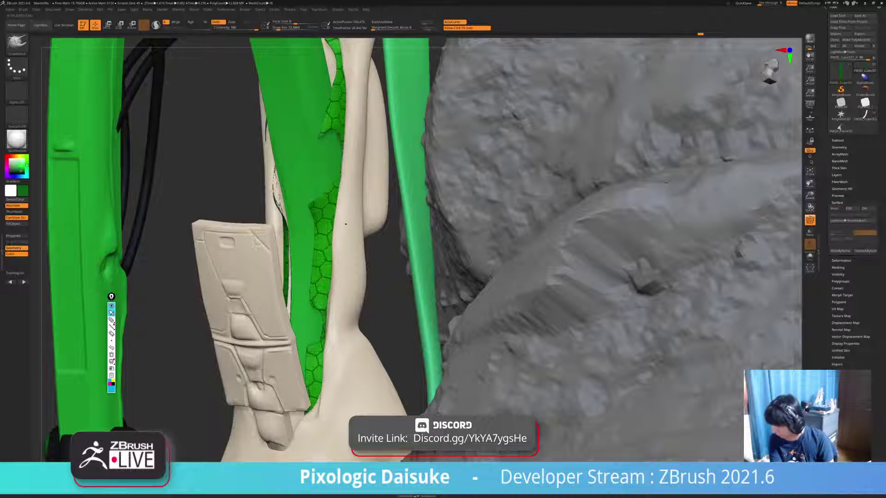
{"action": "left_click", "coordinate": [378, 259], "text": "ctrl"}
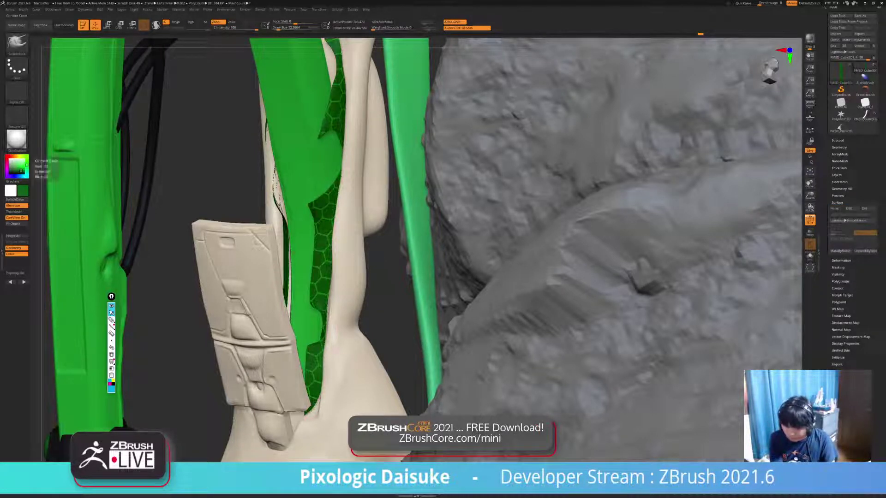
- Fill the unmasked grooves of the hexagon pattern with black and bring back the part's hidden geometry
{"action": "left_click_drag", "start_coordinate": [20, 170], "coordinate": [17, 176]}
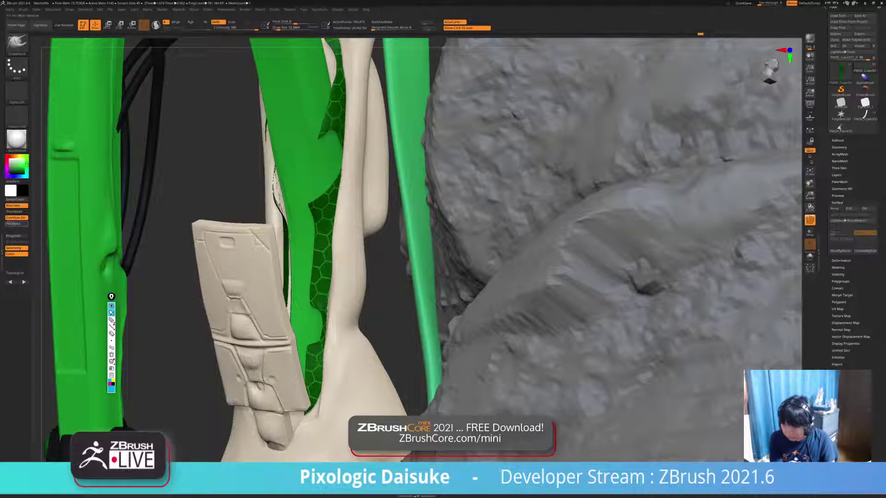
{"action": "left_click_drag", "start_coordinate": [217, 201], "coordinate": [221, 190], "text": "ctrl"}
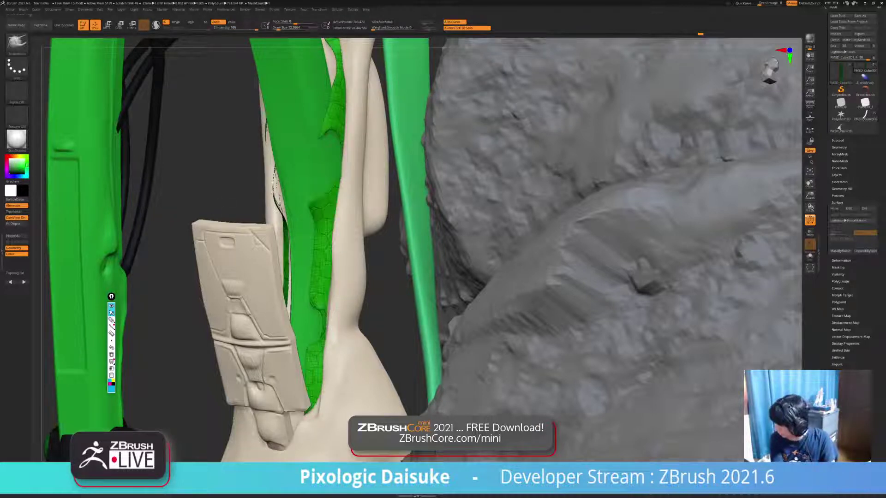
{"action": "key", "text": "shift+f"}
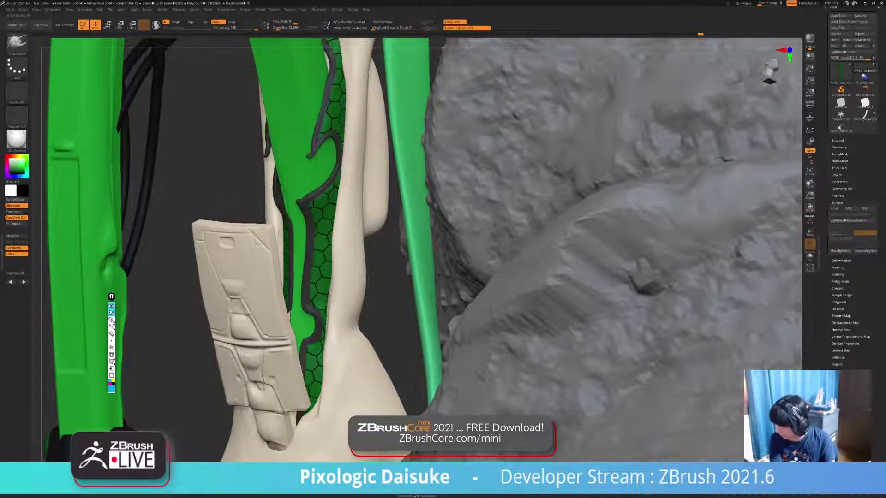
{"action": "right_click_drag", "start_coordinate": [184, 250], "coordinate": [245, 250]}
{"action": "mouse_move", "coordinate": [335, 282]}
{"action": "right_mouse_down", "text": "ctrl"}
{"action": "mouse_move", "coordinate": [335, 244]}
{"action": "mouse_move", "coordinate": [381, 240]}
{"action": "right_mouse_up", "text": "ctrl"}
{"action": "mouse_move", "coordinate": [460, 309]}
{"action": "right_mouse_down", "text": "alt"}
{"action": "mouse_move", "coordinate": [337, 244]}
{"action": "mouse_move", "coordinate": [351, 265]}
{"action": "mouse_move", "coordinate": [351, 194]}
{"action": "mouse_move", "coordinate": [397, 194]}
{"action": "mouse_move", "coordinate": [330, 168]}
{"action": "mouse_move", "coordinate": [332, 219]}
{"action": "mouse_move", "coordinate": [443, 219]}
{"action": "right_mouse_up", "text": "alt"}
{"action": "mouse_move", "coordinate": [240, 244]}
{"action": "right_mouse_down", "text": "ctrl"}
{"action": "mouse_move", "coordinate": [240, 295]}
{"action": "mouse_move", "coordinate": [248, 259]}
{"action": "right_mouse_up", "text": "ctrl"}
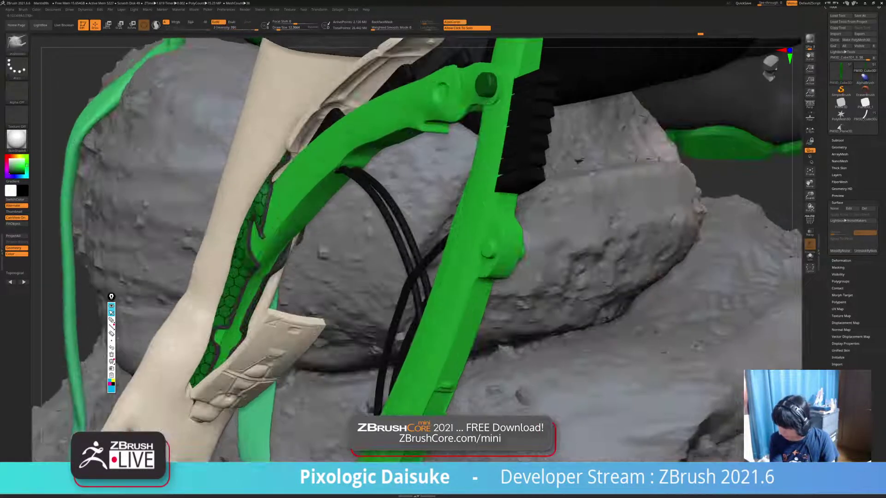
- Isolate the hexagon-patterned surface, adjust its mask to leave the cells unmasked, and fill them with grey
{"action": "left_click", "coordinate": [250, 254], "text": "ctrl+shift"}
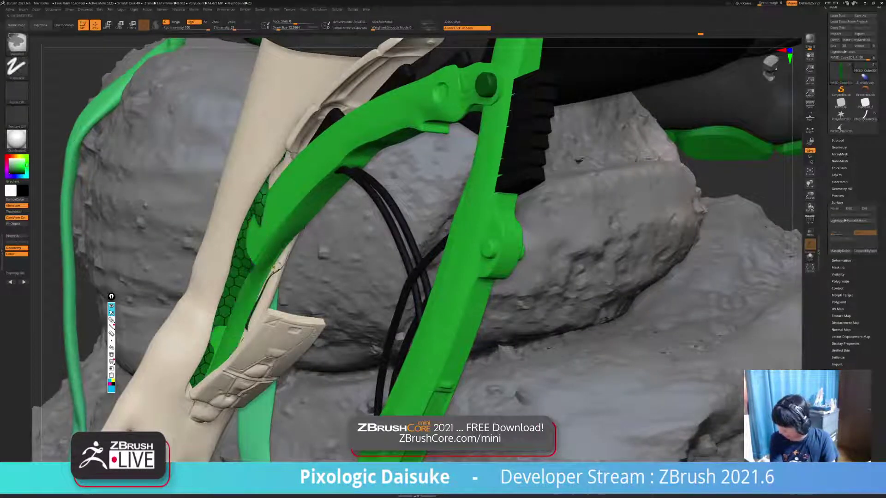
{"action": "left_click", "coordinate": [273, 268], "text": "ctrl"}
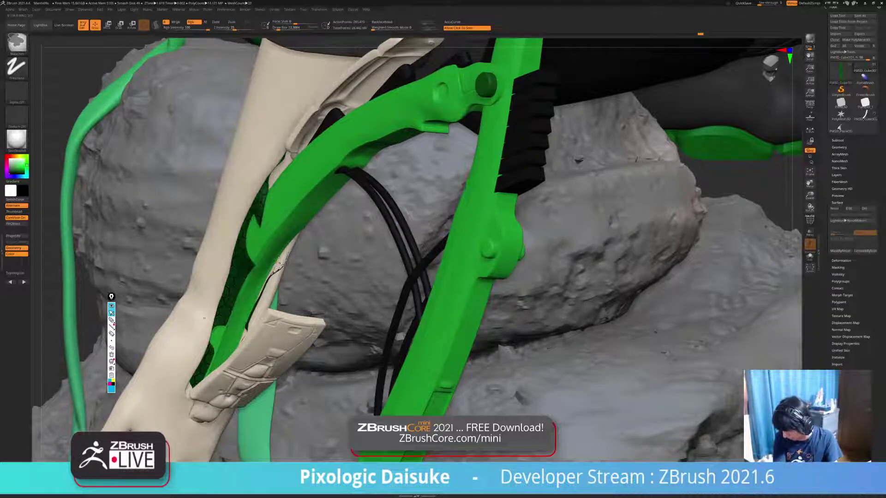
{"action": "left_click", "coordinate": [274, 268], "text": "ctrl"}
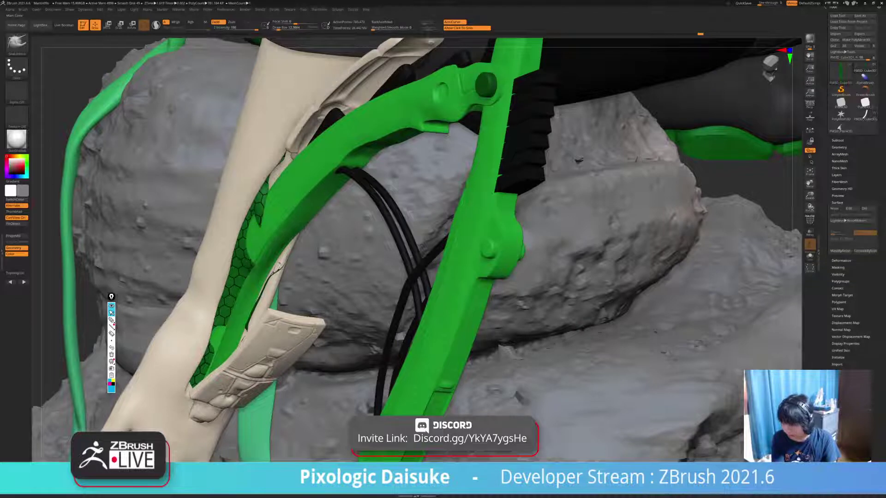
{"action": "key", "text": "c"}
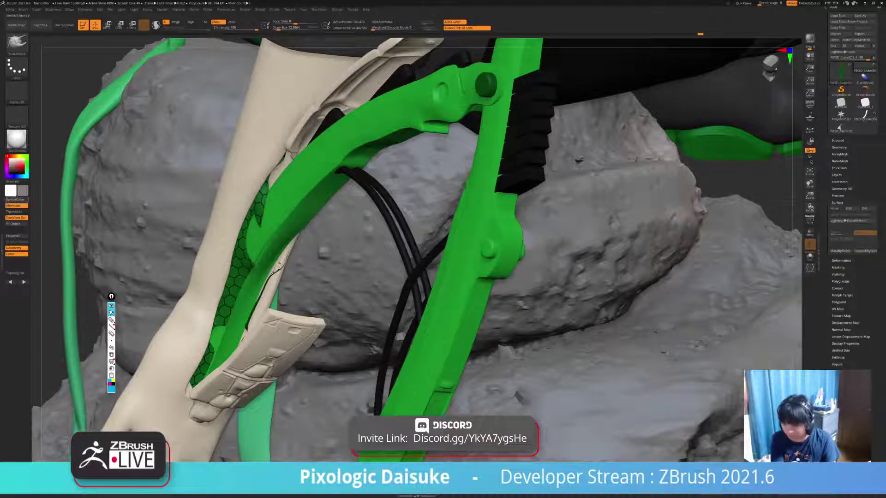
{"action": "left_click", "coordinate": [16, 223]}
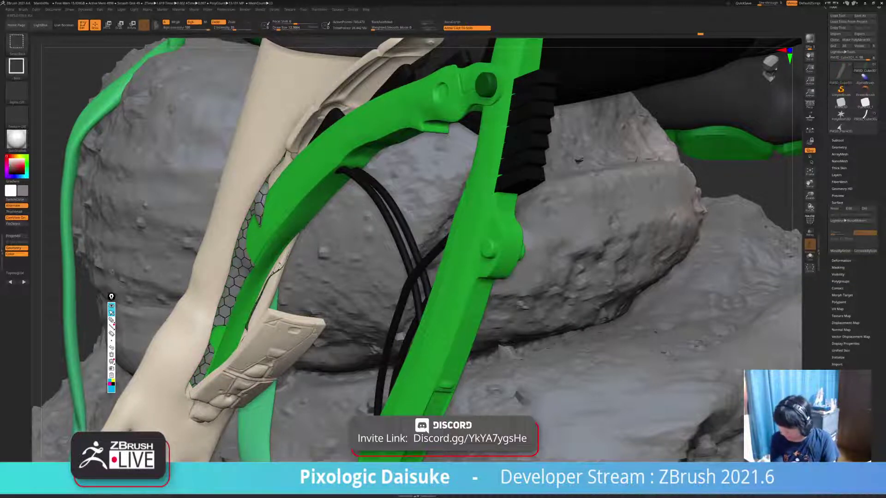
- Refill the hexagon cells with a darker grey and show the whole forearm part again
{"action": "left_click", "coordinate": [83, 293], "text": "ctrl+shift"}
{"action": "left_click_drag", "start_coordinate": [84, 292], "coordinate": [69, 238]}
{"action": "right_click_drag", "start_coordinate": [69, 237], "coordinate": [81, 178], "text": "ctrl"}
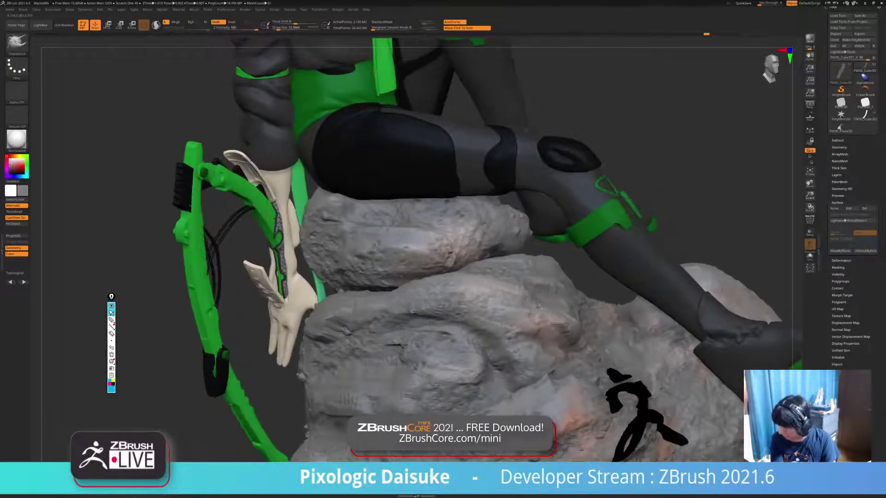
{"action": "right_click_drag", "start_coordinate": [276, 219], "coordinate": [343, 226], "text": "ctrl"}
{"action": "key", "text": "ctrl+z"}
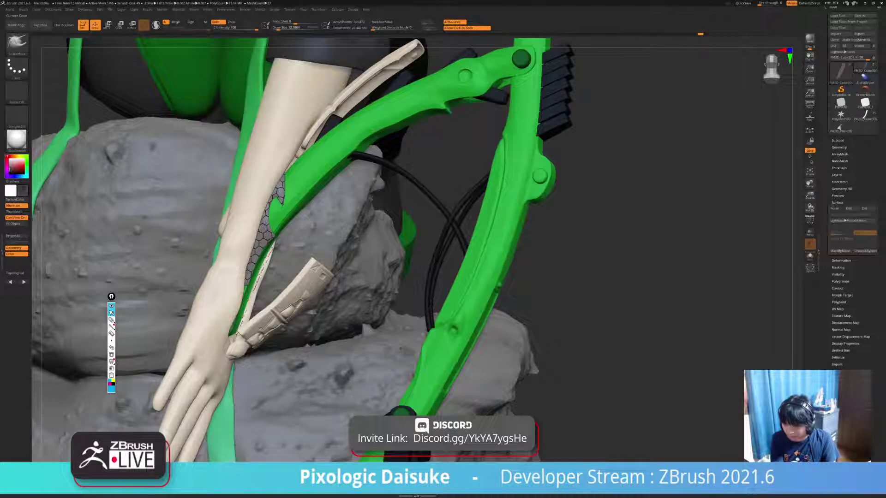
{"action": "left_click", "coordinate": [16, 223]}
{"action": "key", "text": "ctrl+shift"}
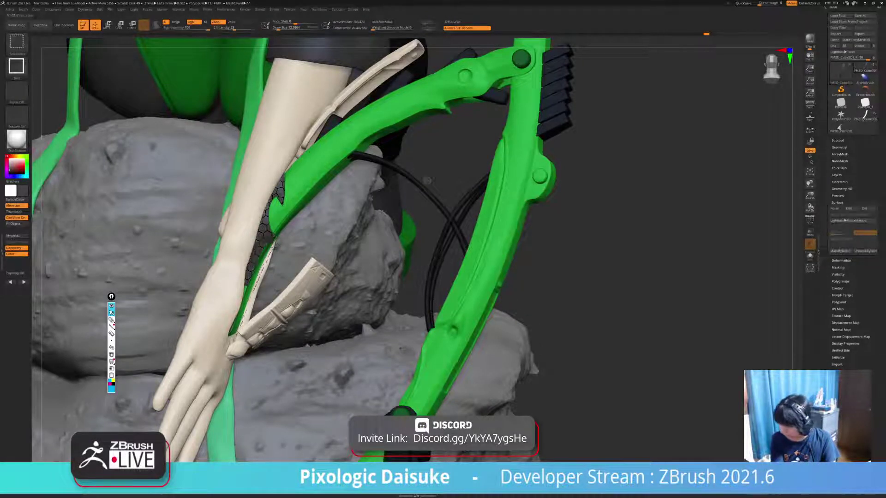
{"action": "left_click", "coordinate": [428, 182], "text": "ctrl+shift"}
{"action": "left_click", "coordinate": [440, 170]}
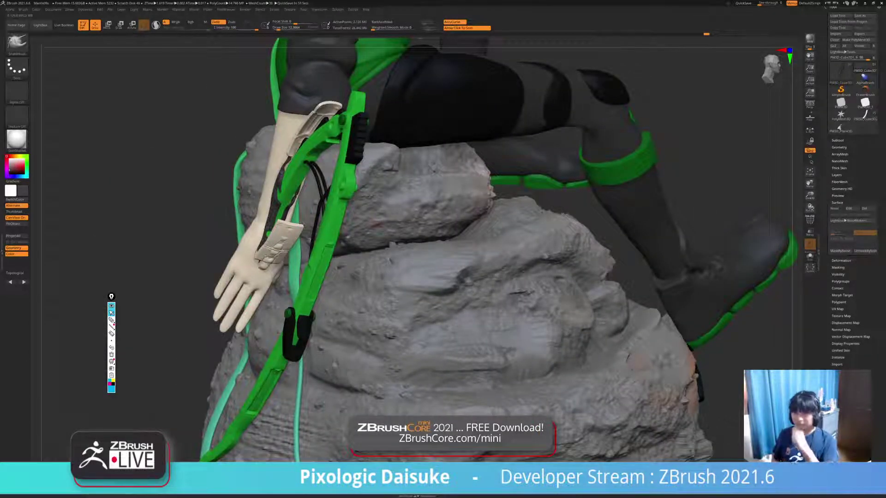
- Select the green armour strut along the forearm and isolate it to inspect its shape
{"action": "right_click_drag", "start_coordinate": [471, 243], "coordinate": [373, 243]}
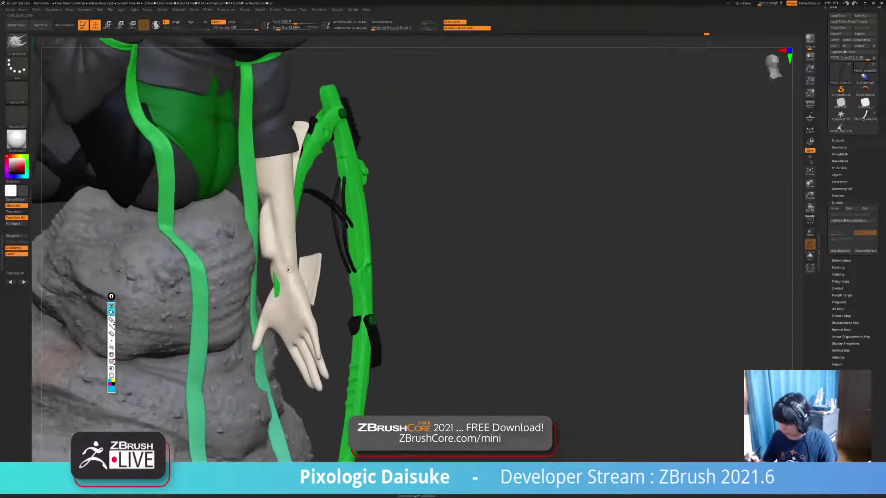
{"action": "right_click_drag", "start_coordinate": [406, 243], "coordinate": [369, 243]}
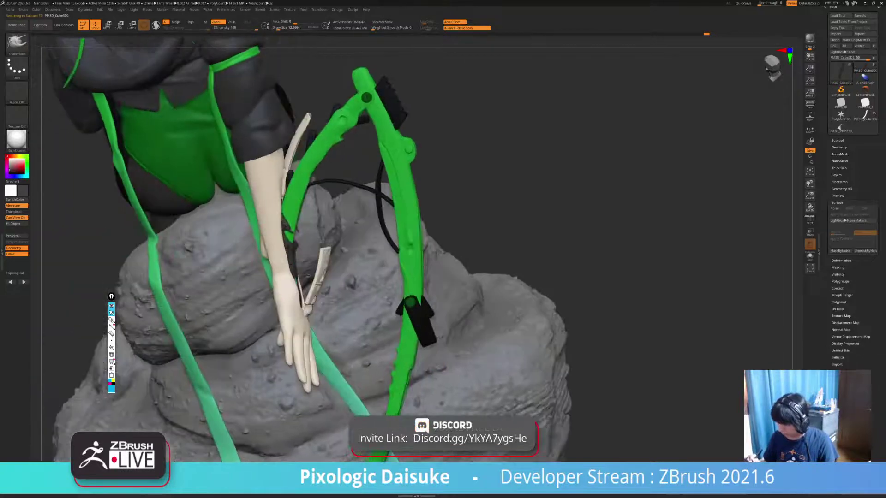
{"action": "left_click", "coordinate": [297, 226], "text": "alt"}
{"action": "left_click", "coordinate": [306, 232]}
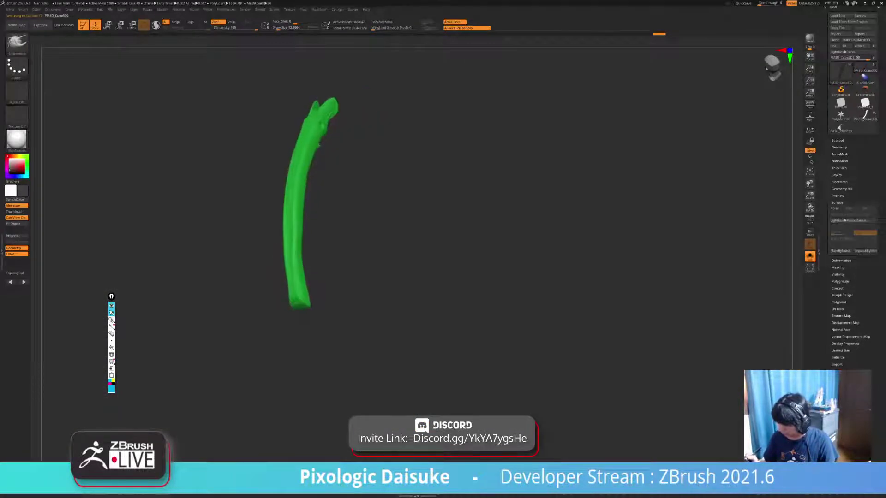
{"action": "right_click_drag", "start_coordinate": [272, 248], "coordinate": [289, 247]}
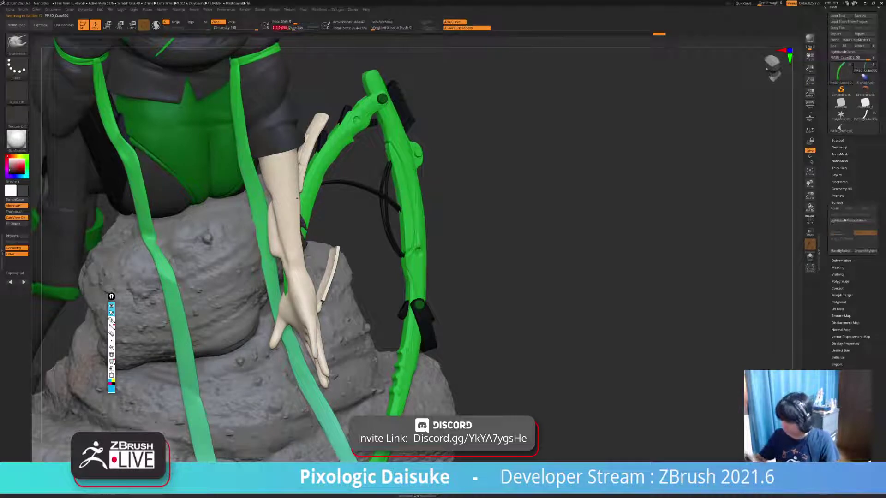
- Lower the strut's subdivision level and smooth its end where it pokes through the wrist
{"action": "key", "text": "ctrl+shift+z"}
{"action": "mouse_move", "coordinate": [286, 292]}
{"action": "right_mouse_down"}
{"action": "mouse_move", "coordinate": [231, 286]}
{"action": "mouse_move", "coordinate": [305, 287]}
{"action": "mouse_move", "coordinate": [307, 297]}
{"action": "mouse_move", "coordinate": [285, 304]}
{"action": "right_mouse_up"}
{"action": "key", "text": "ctrl+z"}
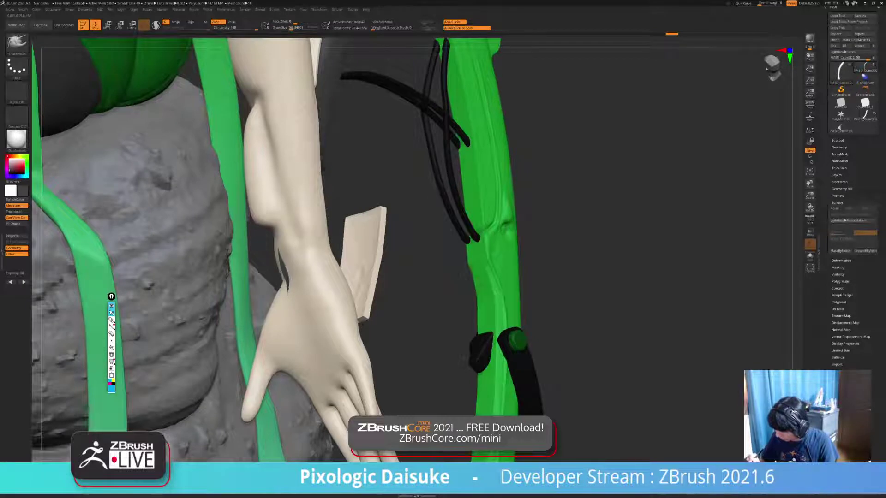
{"action": "left_click_drag", "start_coordinate": [282, 268], "coordinate": [287, 281], "text": "shift"}
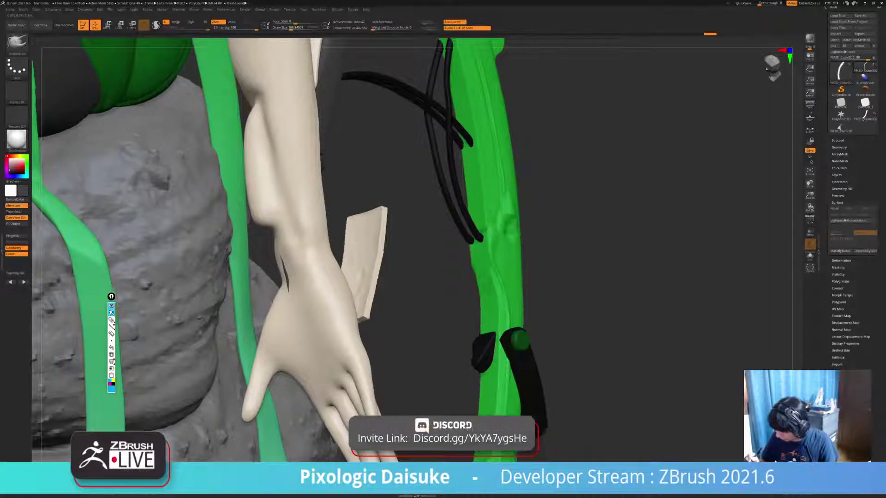
{"action": "key", "text": "ctrl+z"}
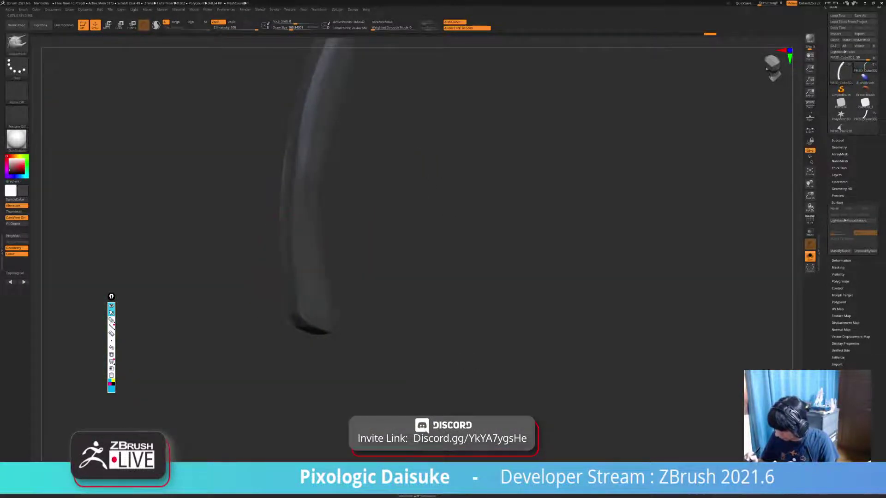
{"action": "left_click_drag", "start_coordinate": [287, 222], "coordinate": [286, 235], "text": "shift"}
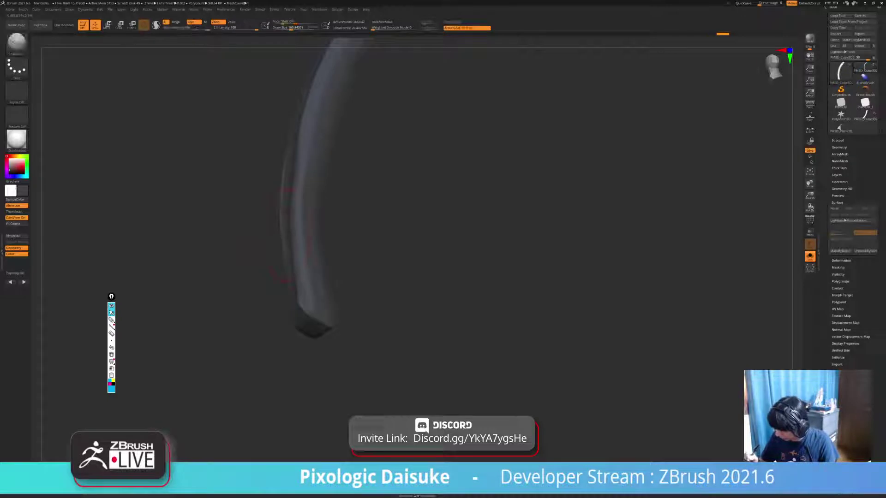
{"action": "mouse_move", "coordinate": [369, 277]}
{"action": "left_mouse_down"}
{"action": "mouse_move", "coordinate": [379, 315]}
{"action": "mouse_move", "coordinate": [402, 318]}
{"action": "mouse_move", "coordinate": [401, 337]}
{"action": "left_mouse_up"}
{"action": "left_click", "coordinate": [379, 315]}
{"action": "key", "text": "ctrl+shift+z"}
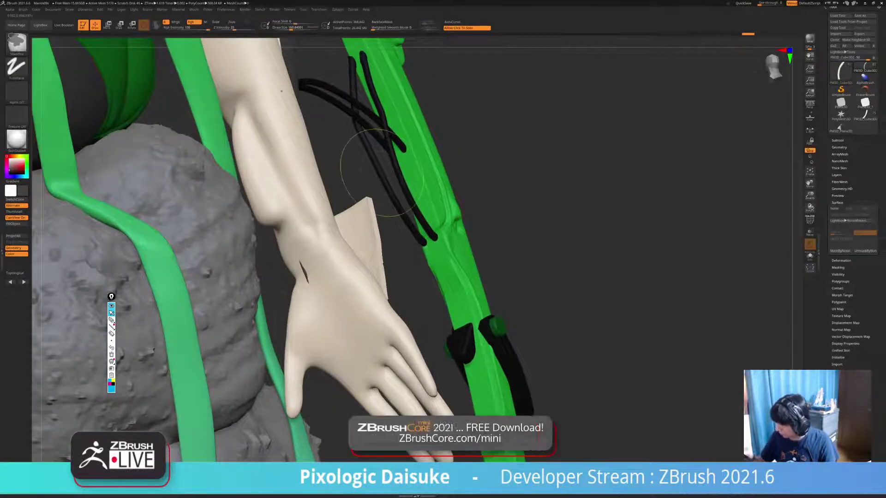
- Reshape the strut's end at the wrist and return the strut to its higher, coloured subdivision level
{"action": "left_click_drag", "start_coordinate": [382, 172], "coordinate": [305, 279]}
{"action": "right_click_drag", "start_coordinate": [307, 281], "coordinate": [156, 258]}
{"action": "mouse_move", "coordinate": [329, 351]}
{"action": "right_mouse_down"}
{"action": "mouse_move", "coordinate": [323, 313]}
{"action": "mouse_move", "coordinate": [291, 323]}
{"action": "mouse_move", "coordinate": [336, 333]}
{"action": "mouse_move", "coordinate": [321, 366]}
{"action": "right_mouse_up"}
{"action": "key", "text": "2"}
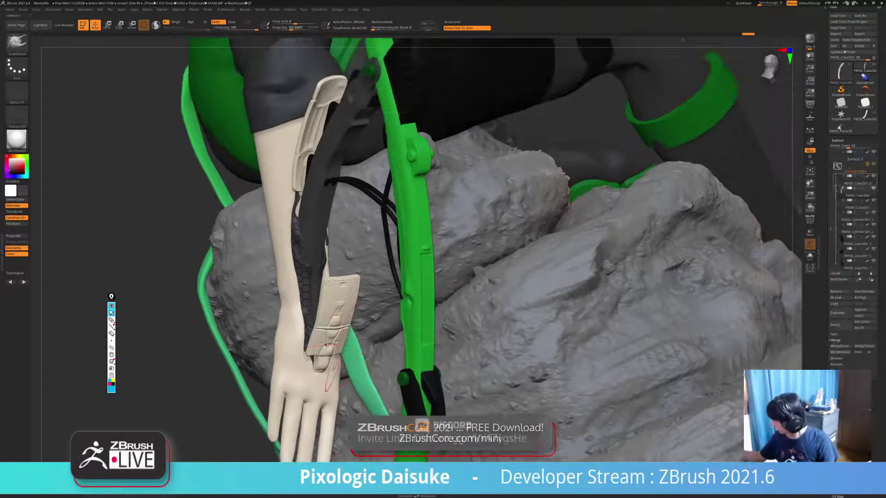
{"action": "key", "text": "ctrl+z"}
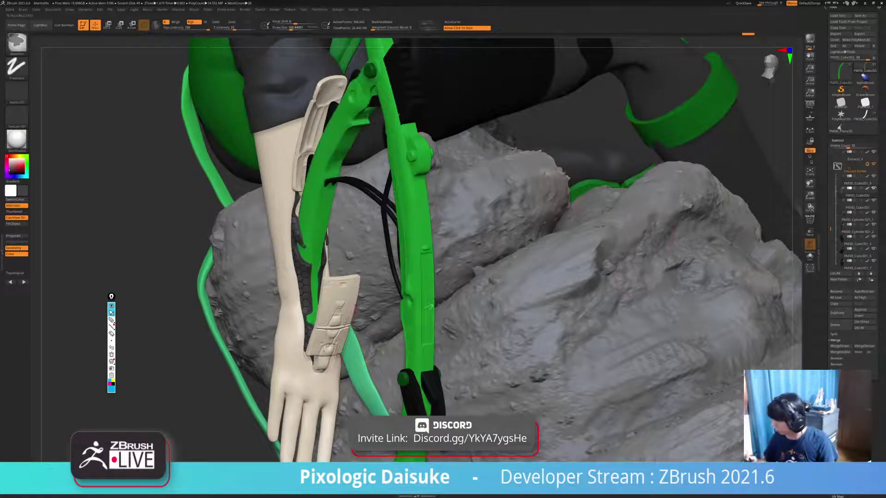
- Select the body mesh that includes the bare arm and hand, and display it on its own
{"action": "right_click_drag", "start_coordinate": [383, 325], "coordinate": [461, 286], "text": "ctrl"}
{"action": "left_click_drag", "start_coordinate": [406, 304], "coordinate": [469, 295]}
{"action": "left_click", "coordinate": [287, 319], "text": "alt"}
{"action": "right_click_drag", "start_coordinate": [287, 317], "coordinate": [268, 278], "text": "alt"}
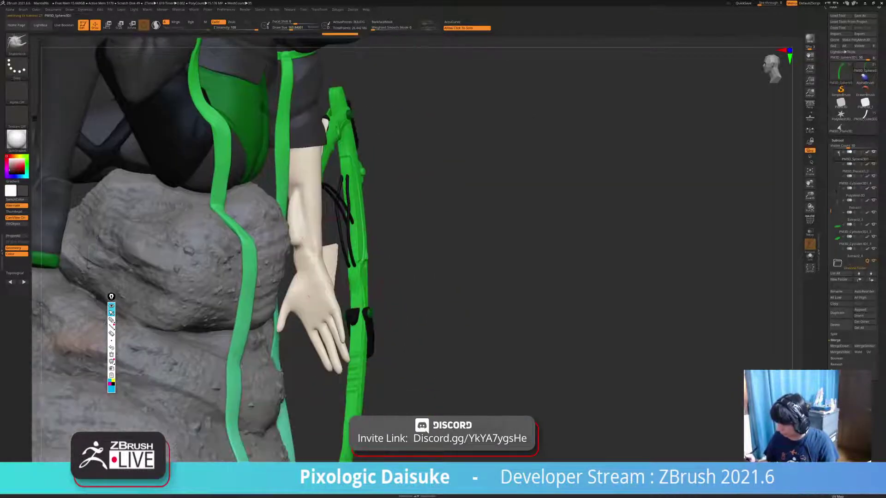
{"action": "left_click", "coordinate": [415, 286]}
{"action": "mouse_move", "coordinate": [416, 286]}
{"action": "left_mouse_down"}
{"action": "mouse_move", "coordinate": [457, 286]}
{"action": "mouse_move", "coordinate": [416, 286]}
{"action": "left_mouse_up"}
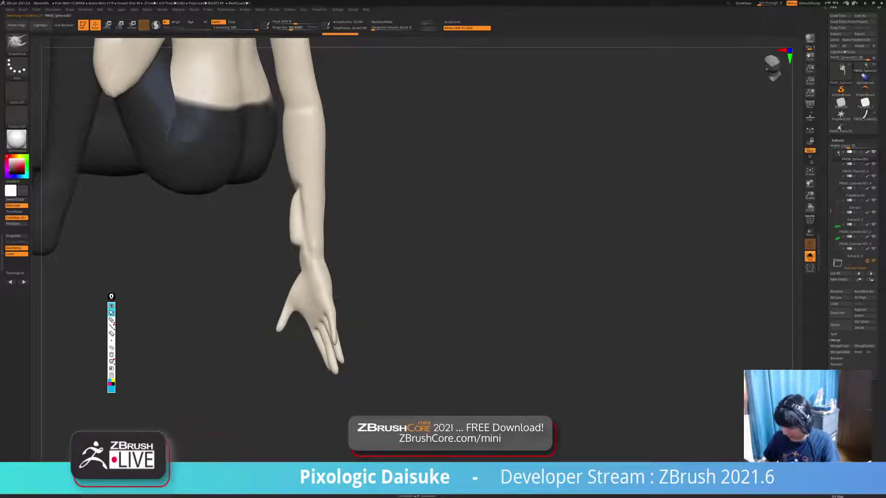
- Smooth the bump on the thumb side of the forearm at a low subdivision level of the body
{"action": "mouse_move", "coordinate": [309, 208]}
{"action": "right_mouse_down", "text": "ctrl"}
{"action": "mouse_move", "coordinate": [307, 242]}
{"action": "mouse_move", "coordinate": [285, 155]}
{"action": "right_mouse_up", "text": "ctrl"}
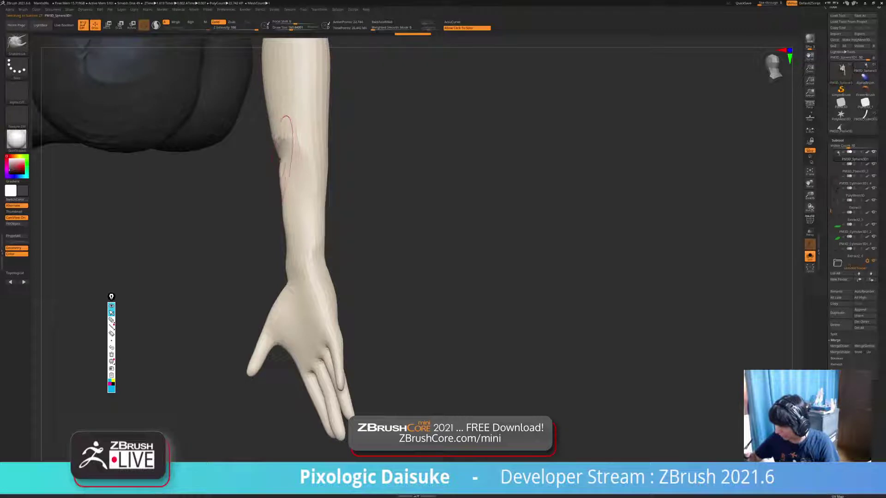
{"action": "left_click_drag", "start_coordinate": [284, 152], "coordinate": [281, 145], "text": "shift"}
{"action": "right_click_drag", "start_coordinate": [296, 176], "coordinate": [281, 174]}
{"action": "left_click_drag", "start_coordinate": [280, 134], "coordinate": [282, 155], "text": "shift"}
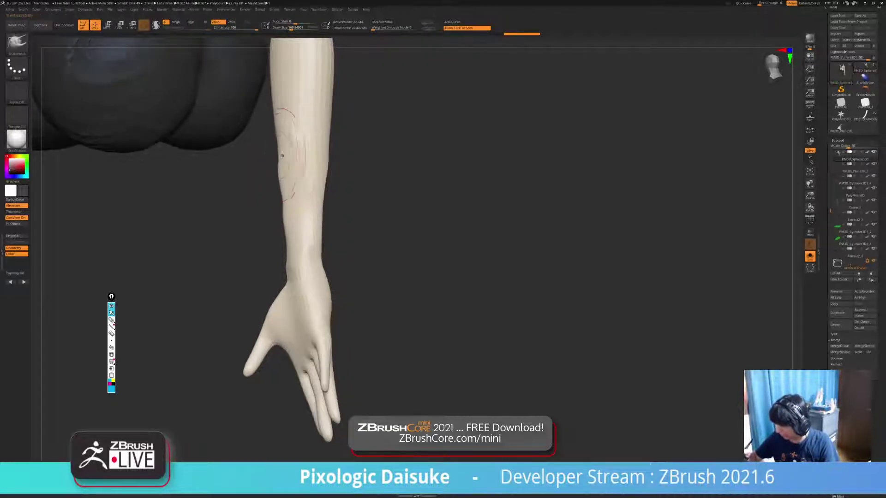
{"action": "mouse_move", "coordinate": [282, 156]}
{"action": "right_mouse_down", "text": "shift"}
{"action": "mouse_move", "coordinate": [290, 212]}
{"action": "mouse_move", "coordinate": [249, 187]}
{"action": "mouse_move", "coordinate": [249, 161]}
{"action": "mouse_move", "coordinate": [152, 175]}
{"action": "mouse_move", "coordinate": [332, 189]}
{"action": "mouse_move", "coordinate": [266, 215]}
{"action": "right_mouse_up", "text": "shift"}
- Raise the body's subdivision level, inspect the recessed forearm, and show all the other parts again
{"action": "left_click", "coordinate": [152, 175]}
{"action": "left_click", "coordinate": [152, 175]}
{"action": "key", "text": "d"}
{"action": "key", "text": "d"}
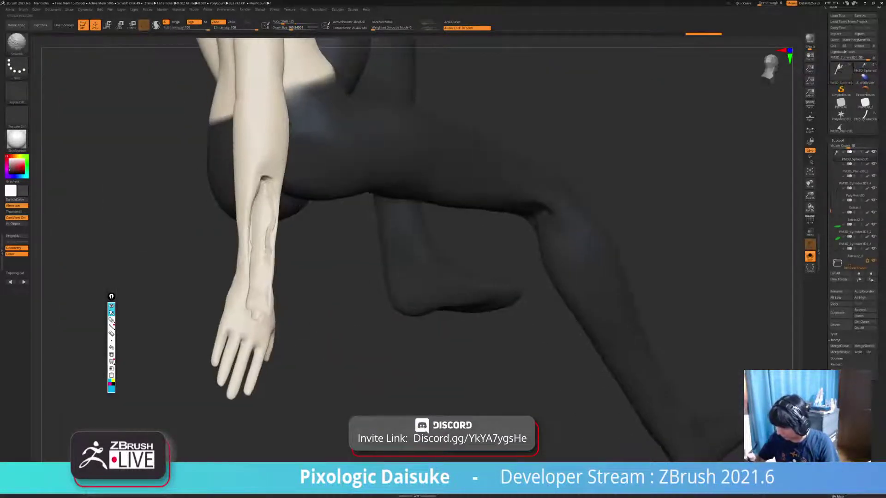
{"action": "mouse_move", "coordinate": [272, 249]}
{"action": "right_mouse_down"}
{"action": "mouse_move", "coordinate": [244, 251]}
{"action": "mouse_move", "coordinate": [323, 231]}
{"action": "mouse_move", "coordinate": [306, 277]}
{"action": "mouse_move", "coordinate": [281, 294]}
{"action": "mouse_move", "coordinate": [239, 214]}
{"action": "mouse_move", "coordinate": [251, 208]}
{"action": "right_mouse_up"}
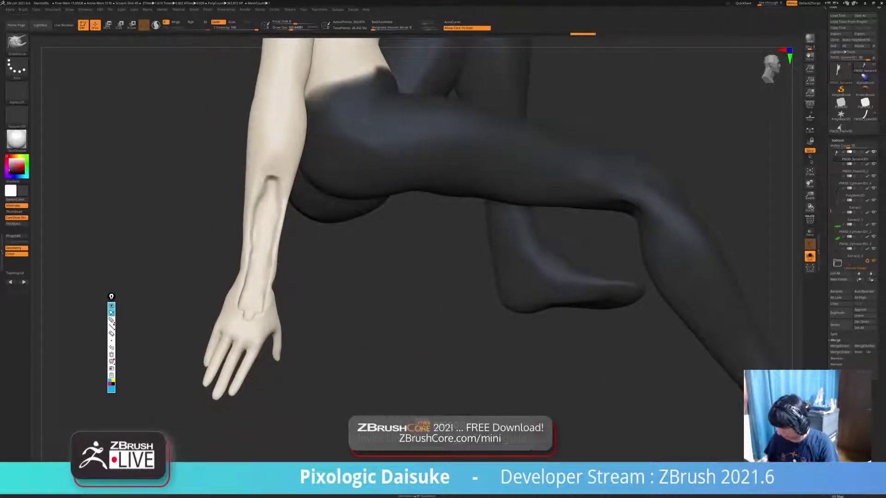
{"action": "left_click", "coordinate": [332, 259]}
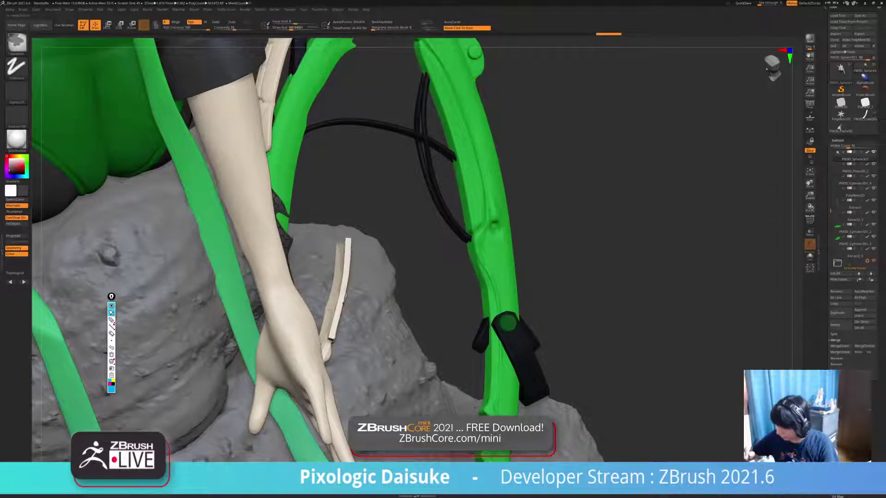
- Reshape and smooth the thumb-side outline of the bare forearm between the sleeve and the wrist
{"action": "right_click_drag", "start_coordinate": [221, 157], "coordinate": [218, 179], "text": "ctrl"}
{"action": "left_click_drag", "start_coordinate": [247, 182], "coordinate": [246, 180]}
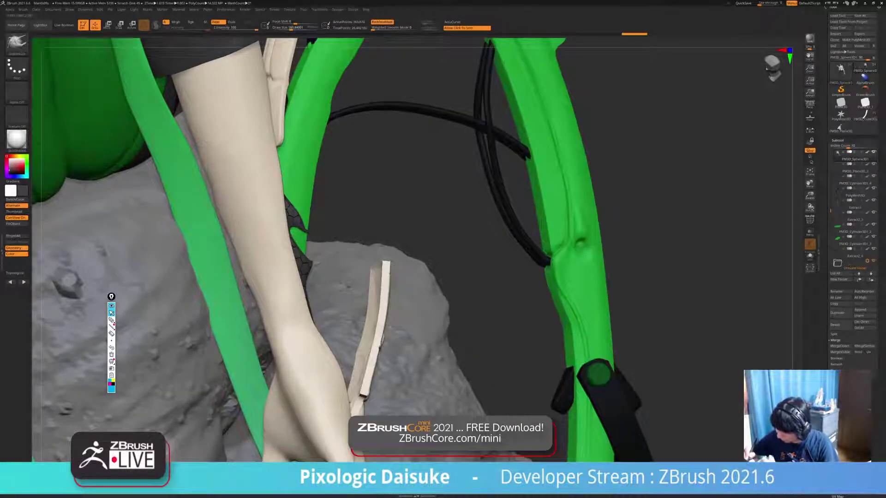
{"action": "left_click_drag", "start_coordinate": [262, 277], "coordinate": [254, 254]}
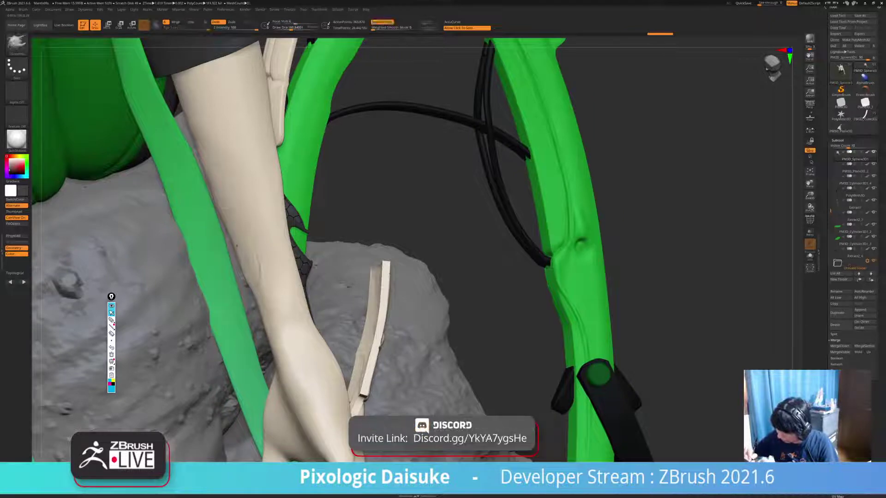
{"action": "mouse_move", "coordinate": [232, 234]}
{"action": "right_mouse_down", "text": "ctrl"}
{"action": "mouse_move", "coordinate": [228, 203]}
{"action": "mouse_move", "coordinate": [196, 272]}
{"action": "mouse_move", "coordinate": [213, 295]}
{"action": "mouse_move", "coordinate": [243, 273]}
{"action": "right_mouse_up", "text": "ctrl"}
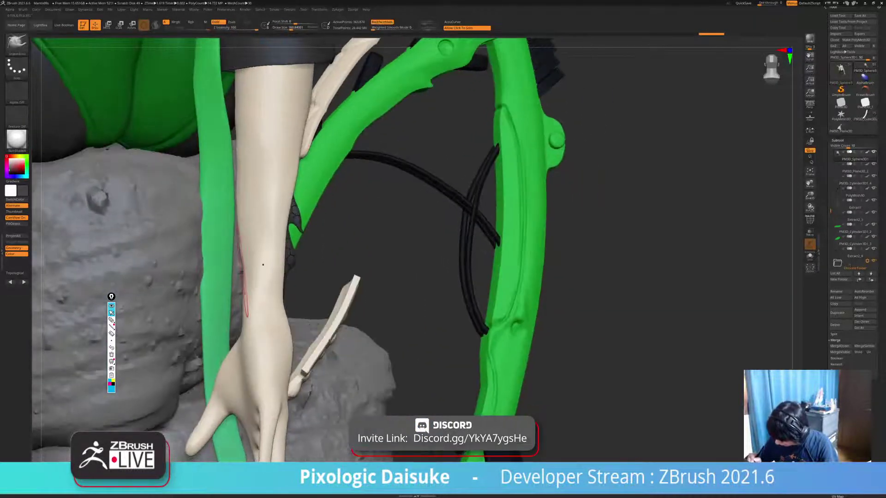
{"action": "left_click_drag", "start_coordinate": [244, 270], "coordinate": [242, 257]}
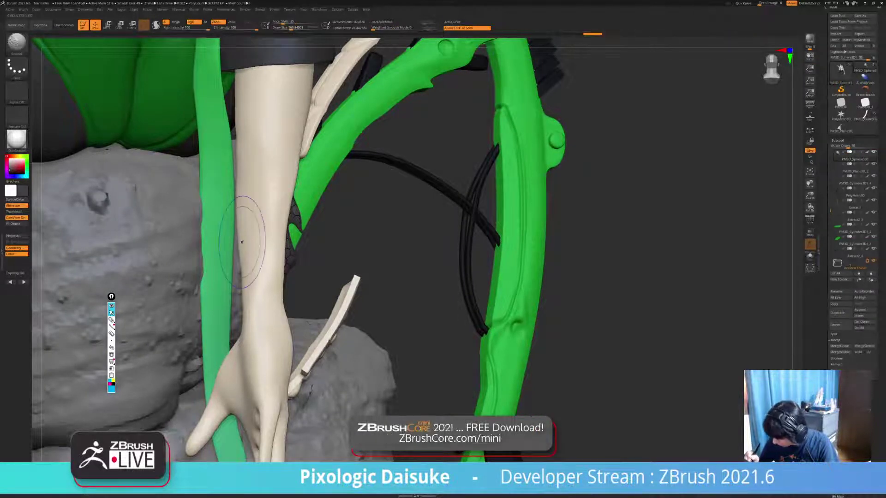
{"action": "left_click_drag", "start_coordinate": [251, 237], "coordinate": [252, 316], "text": "shift"}
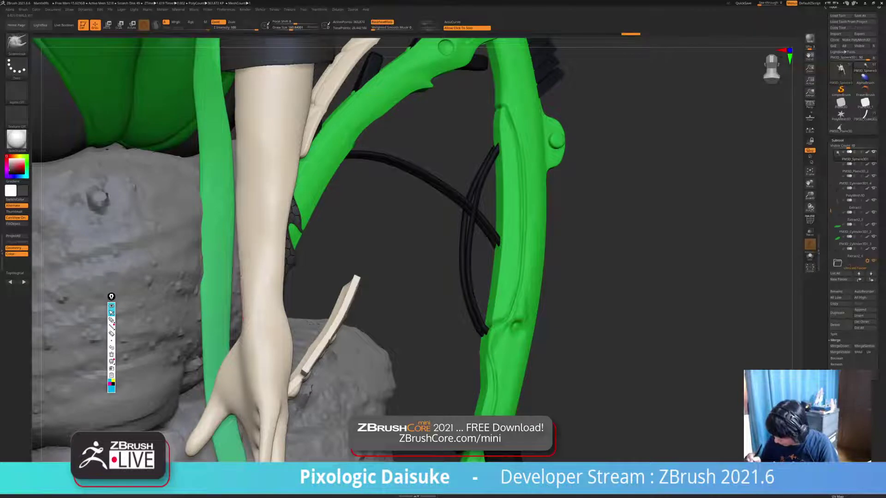
- Refine and smooth the palm-side contour of the forearm from below the sleeve down to the wrist
{"action": "left_click_drag", "start_coordinate": [406, 259], "coordinate": [383, 276]}
{"action": "left_click_drag", "start_coordinate": [254, 203], "coordinate": [242, 227], "text": "shift"}
{"action": "mouse_move", "coordinate": [242, 228]}
{"action": "right_mouse_down", "text": "ctrl"}
{"action": "mouse_move", "coordinate": [249, 295]}
{"action": "mouse_move", "coordinate": [337, 262]}
{"action": "mouse_move", "coordinate": [339, 222]}
{"action": "right_mouse_up", "text": "ctrl"}
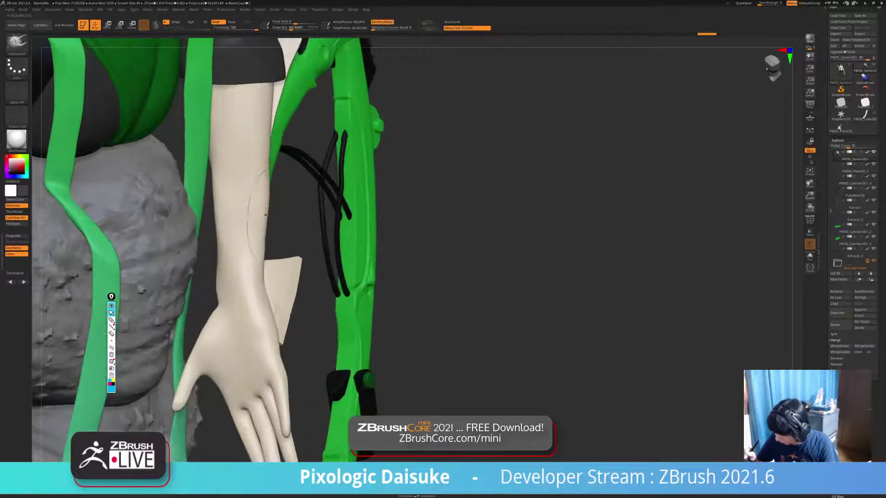
{"action": "left_click_drag", "start_coordinate": [233, 231], "coordinate": [223, 234]}
{"action": "right_click_drag", "start_coordinate": [224, 233], "coordinate": [221, 237]}
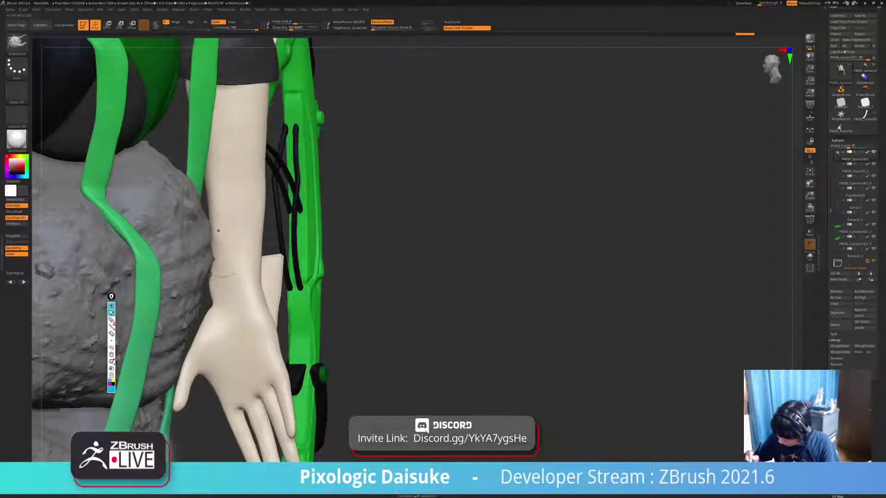
{"action": "mouse_move", "coordinate": [208, 187]}
{"action": "left_mouse_down", "text": "shift"}
{"action": "mouse_move", "coordinate": [209, 245]}
{"action": "mouse_move", "coordinate": [204, 155]}
{"action": "left_mouse_up", "text": "shift"}
- Display the body mesh on its own and even out the forearm's silhouette with an adjusted brush size
{"action": "mouse_move", "coordinate": [341, 230]}
{"action": "right_mouse_down", "text": "ctrl"}
{"action": "mouse_move", "coordinate": [341, 258]}
{"action": "mouse_move", "coordinate": [342, 242]}
{"action": "right_mouse_up", "text": "ctrl"}
{"action": "left_click", "coordinate": [341, 259]}
{"action": "right_click_drag", "start_coordinate": [184, 214], "coordinate": [199, 198]}
{"action": "left_click_drag", "start_coordinate": [208, 203], "coordinate": [201, 203]}
{"action": "right_click_drag", "start_coordinate": [201, 203], "coordinate": [193, 211]}
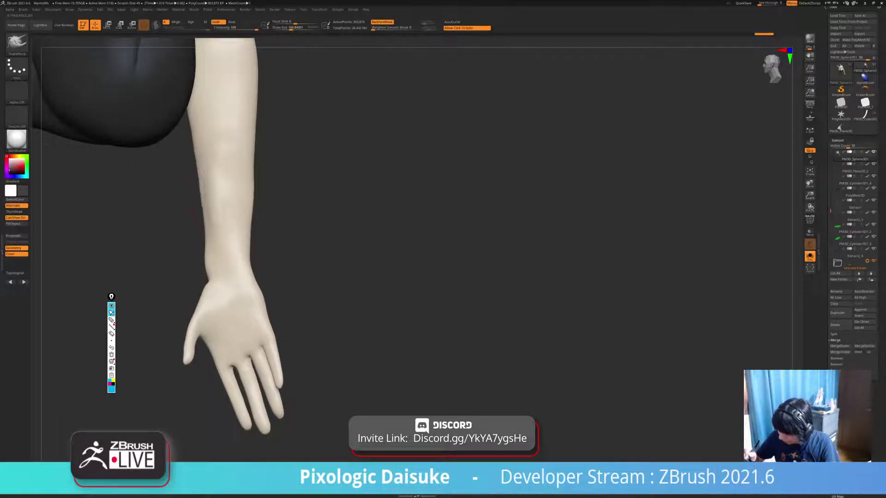
{"action": "key", "text": "shift"}
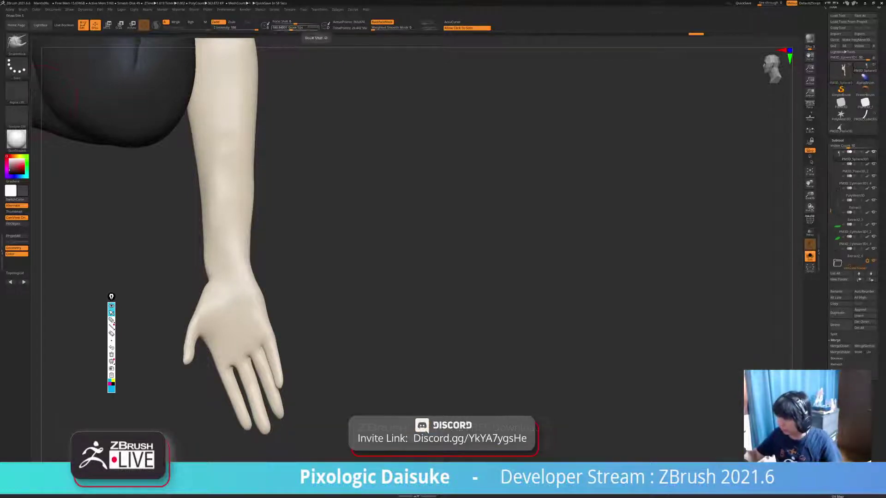
{"action": "right_click_drag", "start_coordinate": [226, 181], "coordinate": [199, 181]}
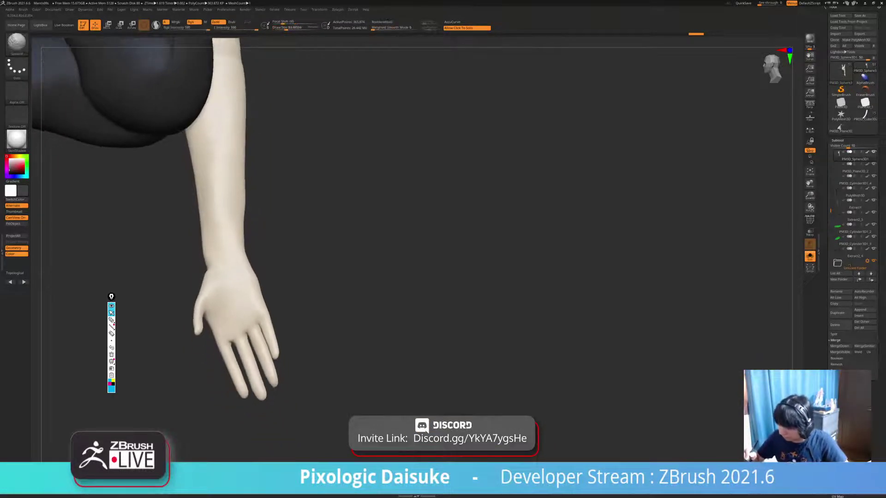
{"action": "left_click_drag", "start_coordinate": [286, 28], "coordinate": [289, 28]}
{"action": "right_click_drag", "start_coordinate": [277, 138], "coordinate": [251, 139]}
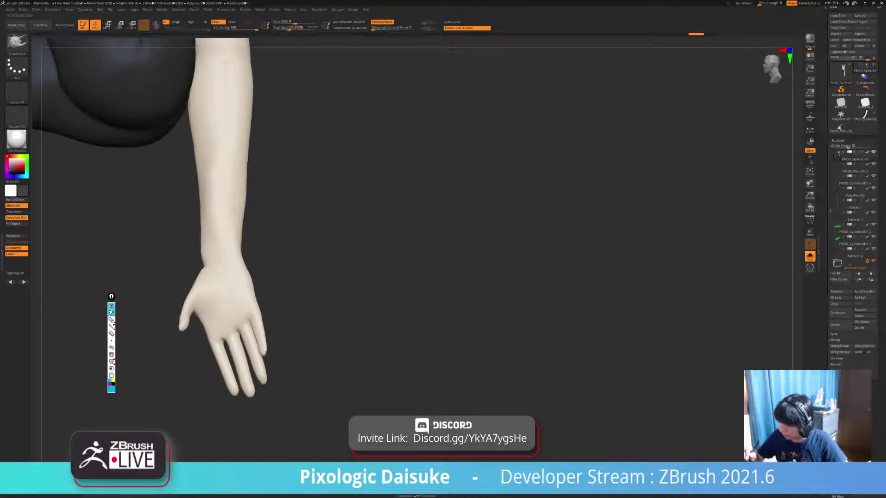
{"action": "mouse_move", "coordinate": [202, 203]}
{"action": "right_mouse_down"}
{"action": "mouse_move", "coordinate": [211, 188]}
{"action": "mouse_move", "coordinate": [201, 177]}
{"action": "mouse_move", "coordinate": [203, 133]}
{"action": "mouse_move", "coordinate": [200, 165]}
{"action": "mouse_move", "coordinate": [168, 146]}
{"action": "mouse_move", "coordinate": [230, 199]}
{"action": "mouse_move", "coordinate": [221, 170]}
{"action": "right_mouse_up"}
{"action": "key", "text": "shift"}
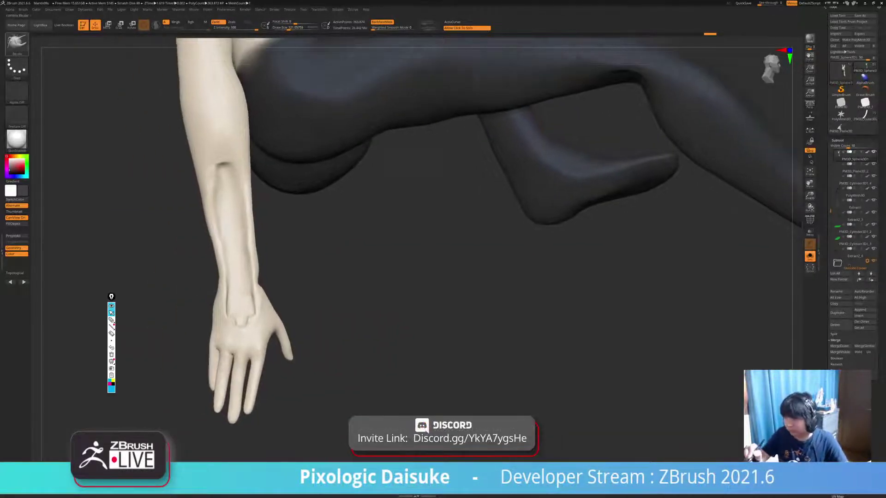
- Try to smooth the upper end and floor of the forearm's recess with a smaller brush
{"action": "left_click", "coordinate": [290, 27]}
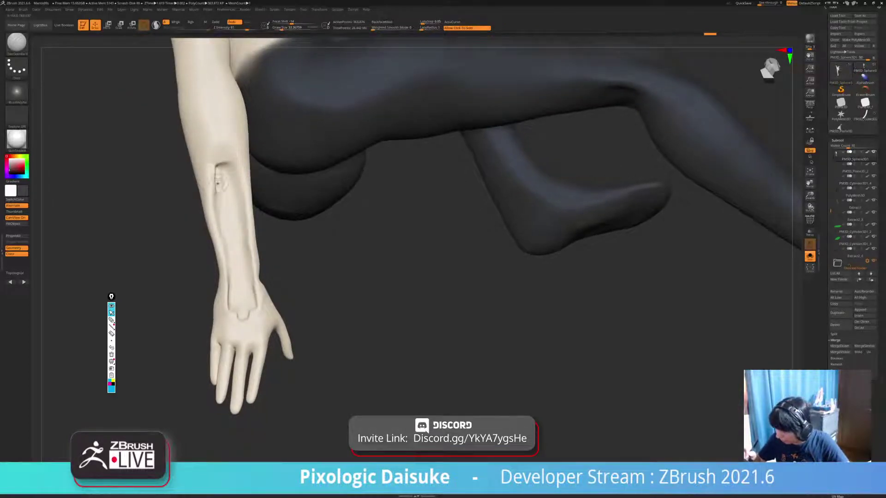
{"action": "left_click_drag", "start_coordinate": [218, 183], "coordinate": [225, 165], "text": "shift"}
{"action": "mouse_move", "coordinate": [225, 165]}
{"action": "right_mouse_down", "text": "ctrl"}
{"action": "mouse_move", "coordinate": [225, 143]}
{"action": "mouse_move", "coordinate": [225, 179]}
{"action": "right_mouse_up", "text": "ctrl"}
{"action": "left_click", "coordinate": [534, 234]}
{"action": "left_click", "coordinate": [533, 234]}
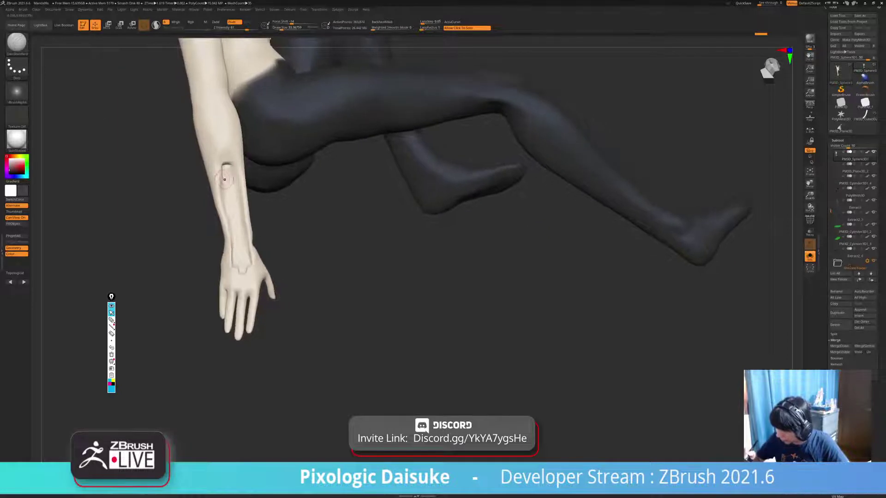
{"action": "left_click_drag", "start_coordinate": [224, 200], "coordinate": [225, 167], "text": "shift"}
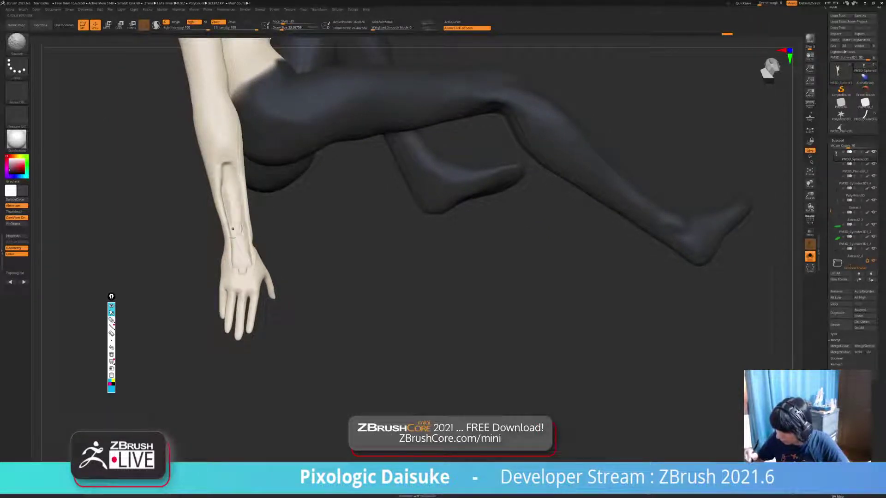
{"action": "key", "text": "ctrl+z"}
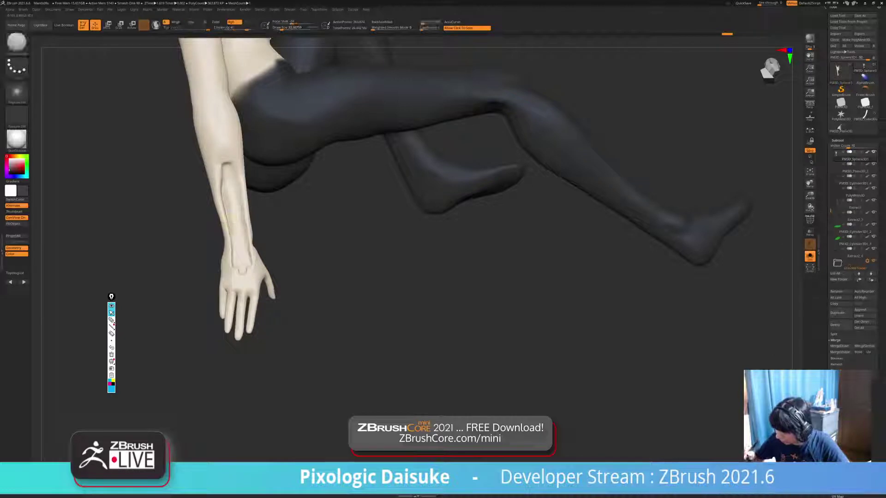
{"action": "right_click_drag", "start_coordinate": [230, 168], "coordinate": [224, 149]}
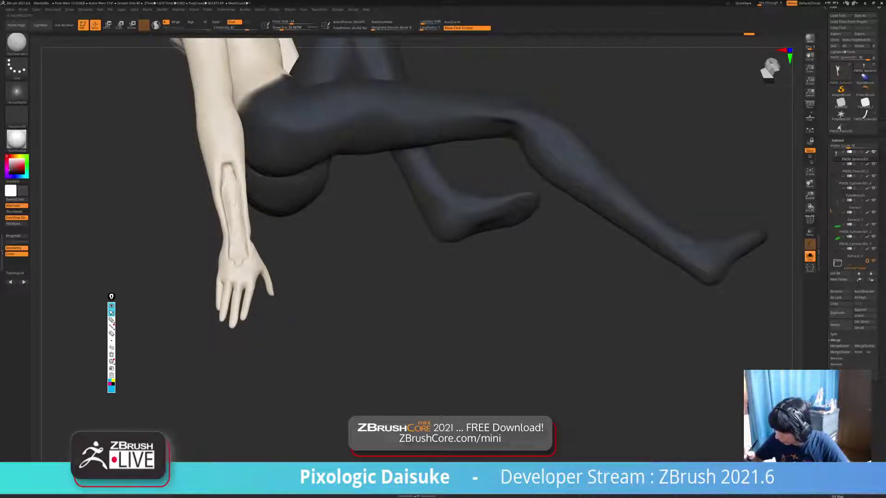
{"action": "left_click_drag", "start_coordinate": [237, 190], "coordinate": [237, 200], "text": "shift"}
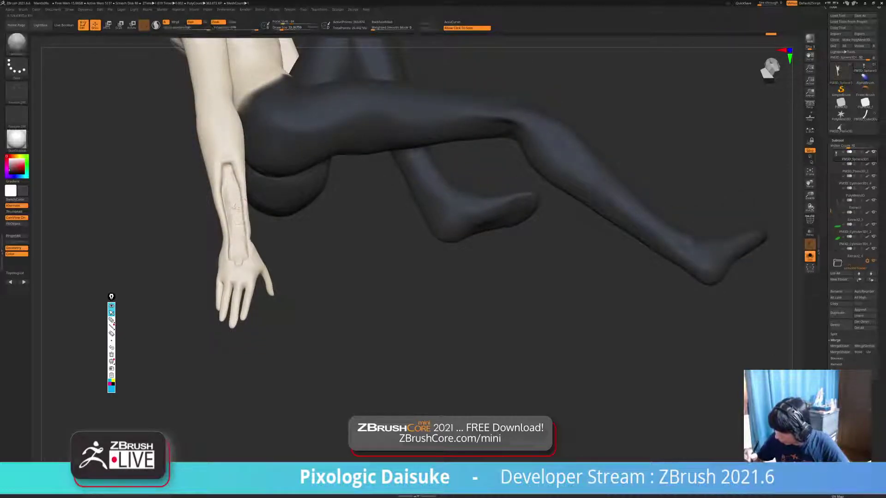
- Undo the recent smoothing strokes inside the forearm's recess
{"action": "key", "text": "ctrl+z"}
{"action": "key", "text": "ctrl+z"}
{"action": "key", "text": "ctrl+z"}
{"action": "key", "text": "ctrl+z"}
{"action": "key", "text": "ctrl+z"}
{"action": "key", "text": "ctrl+z"}
{"action": "key", "text": "ctrl+z"}
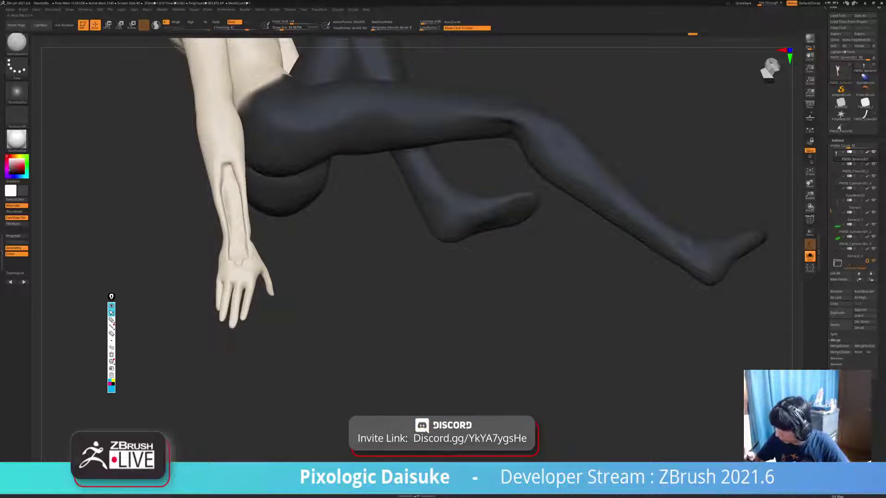
{"action": "mouse_move", "coordinate": [304, 258]}
{"action": "right_mouse_down", "text": "ctrl"}
{"action": "mouse_move", "coordinate": [297, 207]}
{"action": "mouse_move", "coordinate": [318, 208]}
{"action": "mouse_move", "coordinate": [325, 196]}
{"action": "mouse_move", "coordinate": [323, 207]}
{"action": "mouse_move", "coordinate": [222, 212]}
{"action": "mouse_move", "coordinate": [323, 217]}
{"action": "mouse_move", "coordinate": [439, 203]}
{"action": "mouse_move", "coordinate": [355, 233]}
{"action": "mouse_move", "coordinate": [284, 281]}
{"action": "right_mouse_up", "text": "ctrl"}
{"action": "key", "text": "ctrl+shift+z"}
- Check the arm against the complete figure, then isolate the body again with the Standard brush active
{"action": "left_click", "coordinate": [300, 230]}
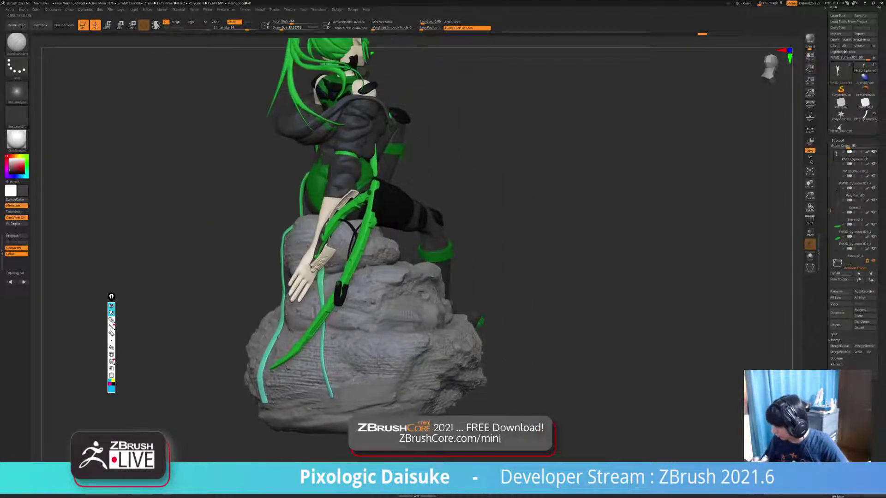
{"action": "right_click_drag", "start_coordinate": [443, 355], "coordinate": [560, 286]}
{"action": "left_click", "coordinate": [560, 286]}
{"action": "mouse_move", "coordinate": [322, 212]}
{"action": "right_mouse_down", "text": "ctrl"}
{"action": "mouse_move", "coordinate": [340, 256]}
{"action": "mouse_move", "coordinate": [307, 230]}
{"action": "right_mouse_up", "text": "ctrl"}
{"action": "key", "text": "b"}
{"action": "key", "text": "s"}
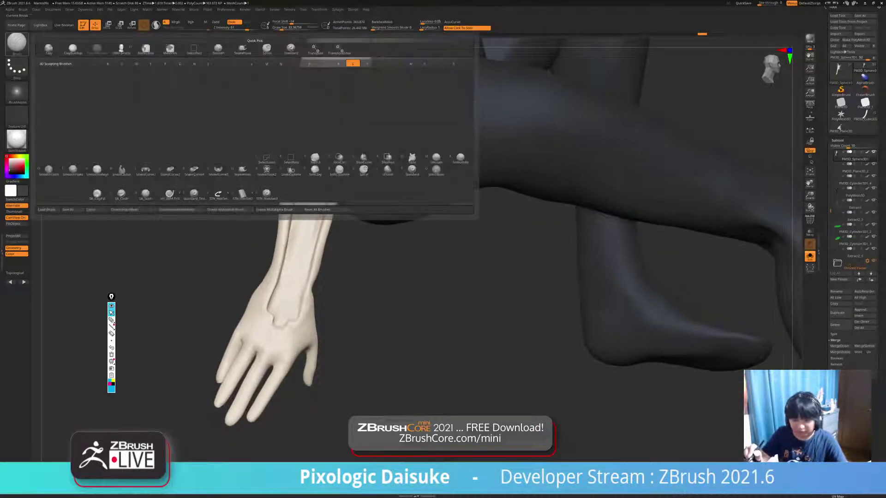
{"action": "key", "text": "t"}
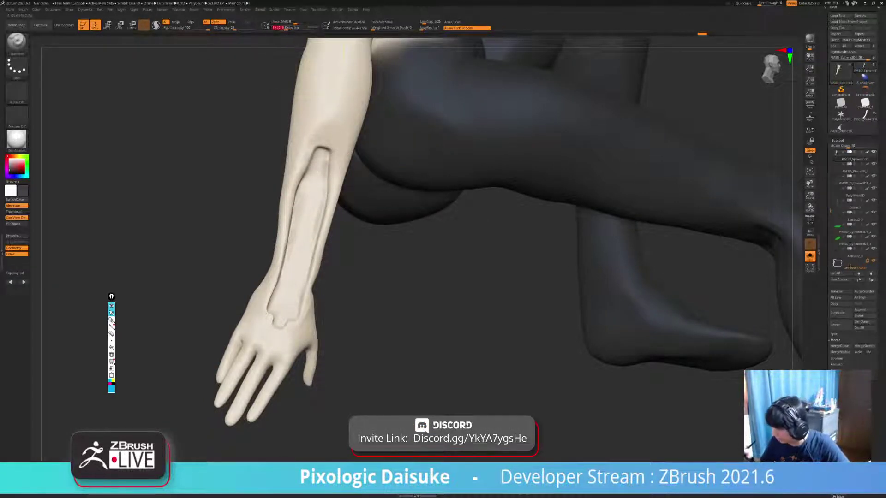
- Deepen the floor of the forearm's recess with the Standard brush, checking its clearance from the armour and strut
{"action": "left_click", "coordinate": [688, 427]}
{"action": "mouse_move", "coordinate": [688, 428]}
{"action": "right_mouse_down"}
{"action": "mouse_move", "coordinate": [665, 415]}
{"action": "mouse_move", "coordinate": [689, 427]}
{"action": "right_mouse_up"}
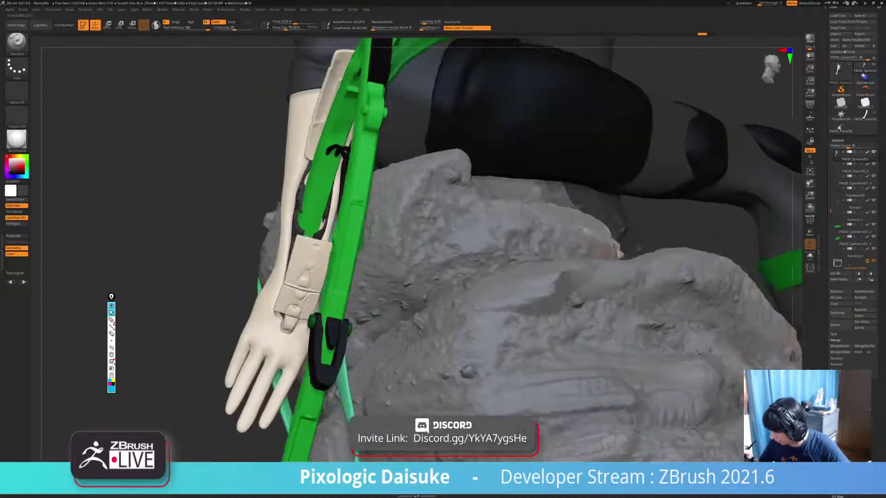
{"action": "key", "text": "shift+ctrl+s"}
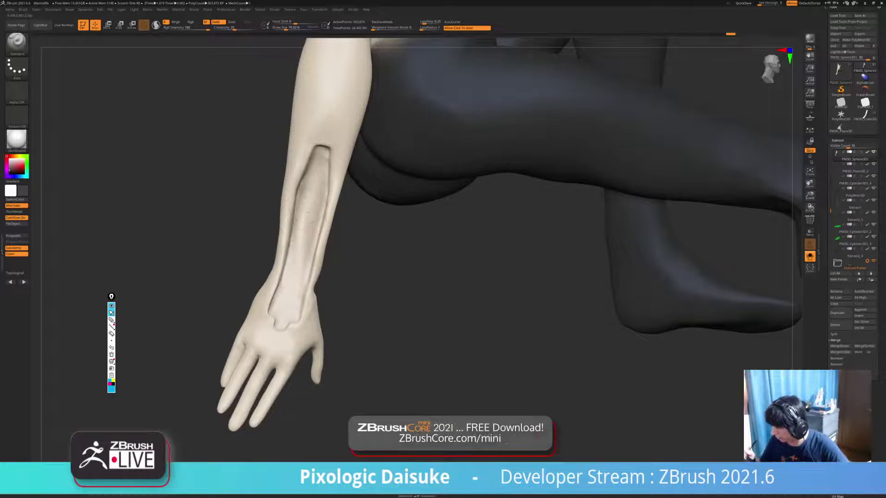
{"action": "right_click_drag", "start_coordinate": [309, 212], "coordinate": [322, 148]}
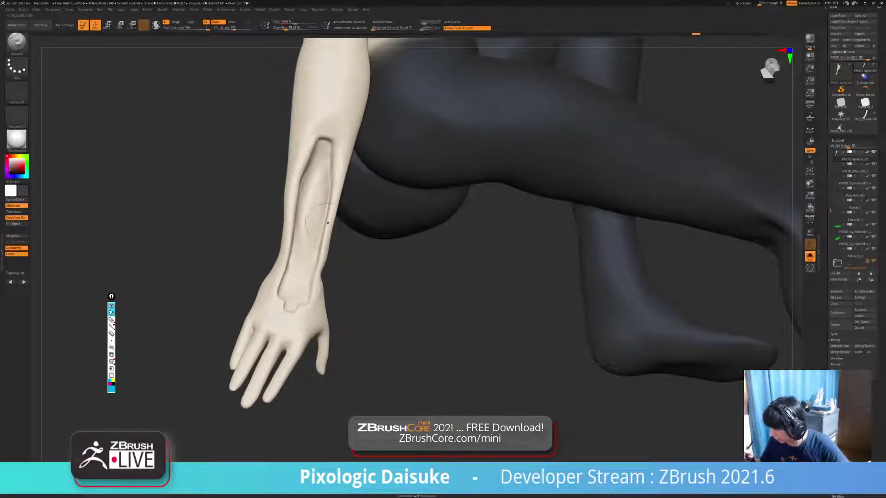
{"action": "left_click", "coordinate": [521, 300]}
{"action": "mouse_move", "coordinate": [522, 299]}
{"action": "left_mouse_down"}
{"action": "mouse_move", "coordinate": [693, 309]}
{"action": "mouse_move", "coordinate": [586, 306]}
{"action": "mouse_move", "coordinate": [604, 308]}
{"action": "left_mouse_up"}
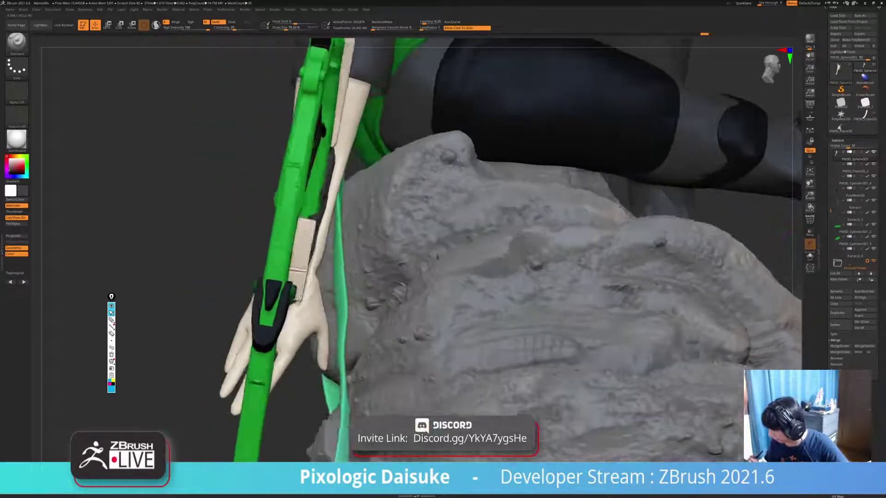
{"action": "left_click_drag", "start_coordinate": [784, 235], "coordinate": [803, 234]}
{"action": "left_click", "coordinate": [784, 236]}
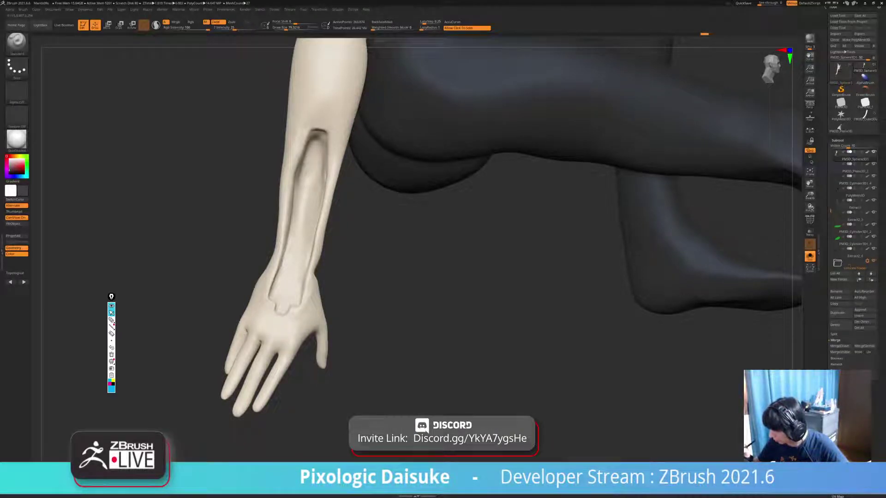
- Recheck the recess against the surrounding parts, rework its floor on the isolated body, and undo the last stroke
{"action": "left_click", "coordinate": [784, 236]}
{"action": "left_click_drag", "start_coordinate": [757, 236], "coordinate": [780, 234]}
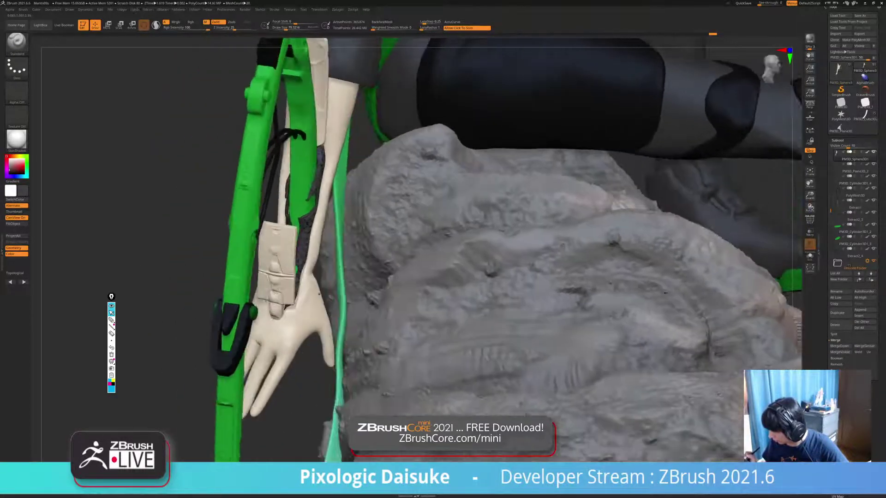
{"action": "left_click", "coordinate": [184, 184]}
{"action": "left_click_drag", "start_coordinate": [207, 167], "coordinate": [319, 163]}
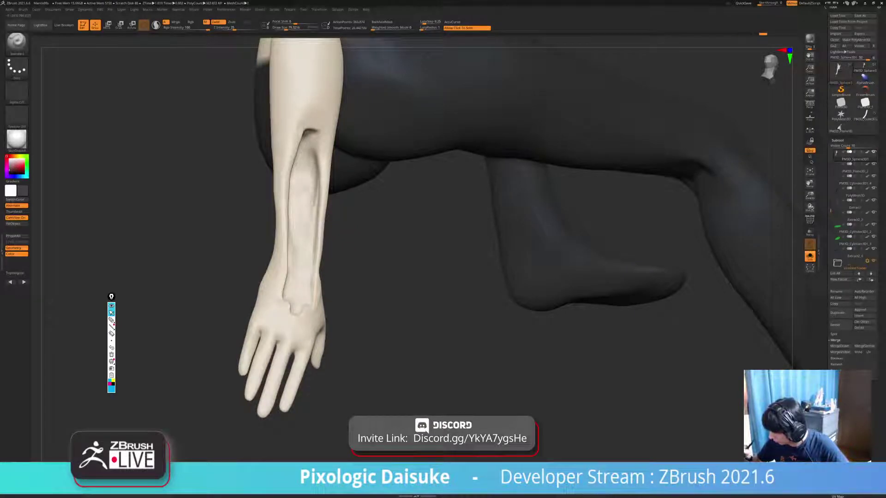
{"action": "left_click_drag", "start_coordinate": [392, 258], "coordinate": [365, 233]}
{"action": "key", "text": "ctrl+z"}
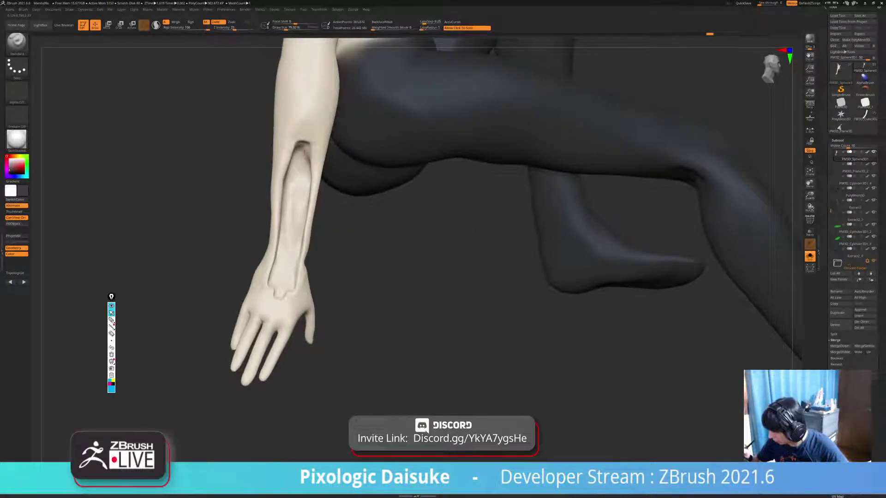
{"action": "right_click_drag", "start_coordinate": [392, 276], "coordinate": [392, 240], "text": "ctrl"}
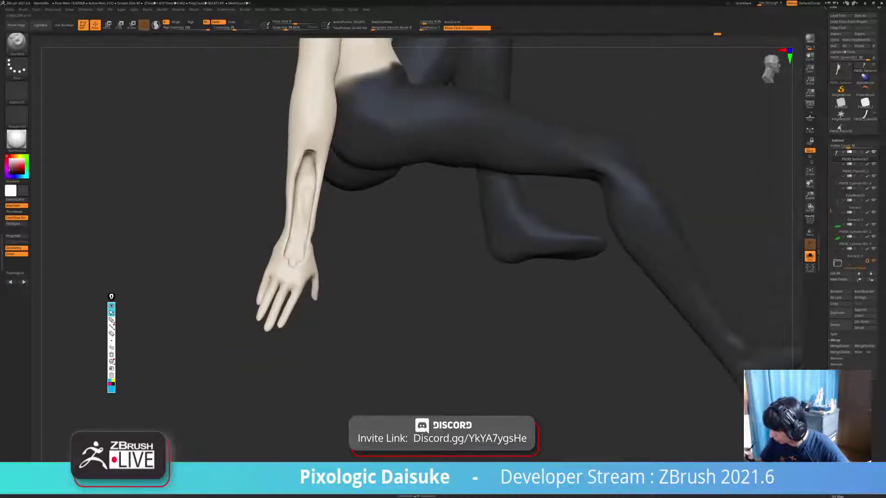
- Show all parts again and examine the forearm and the complete figure from the back, front and side
{"action": "left_click", "coordinate": [392, 258]}
{"action": "left_click_drag", "start_coordinate": [350, 286], "coordinate": [302, 288]}
{"action": "mouse_move", "coordinate": [302, 289]}
{"action": "right_mouse_down"}
{"action": "mouse_move", "coordinate": [363, 288]}
{"action": "mouse_move", "coordinate": [277, 289]}
{"action": "right_mouse_up"}
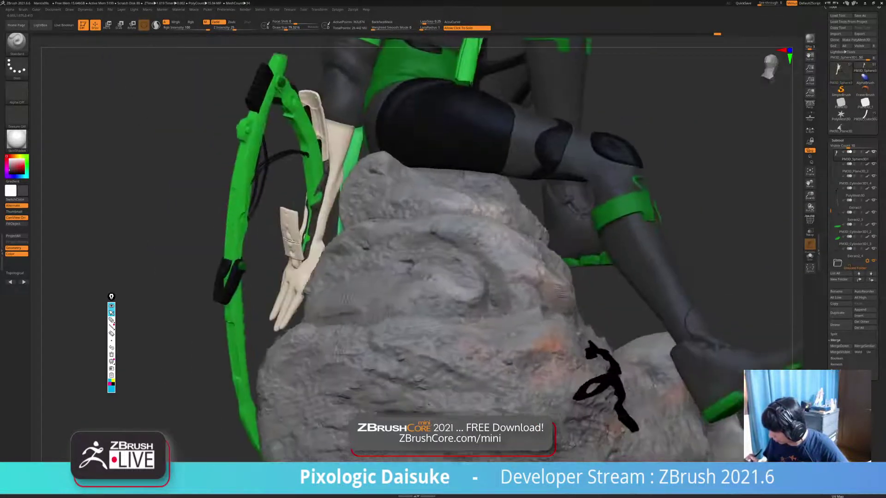
{"action": "mouse_move", "coordinate": [547, 259]}
{"action": "right_mouse_down", "text": "ctrl"}
{"action": "mouse_move", "coordinate": [547, 222]}
{"action": "mouse_move", "coordinate": [339, 291]}
{"action": "mouse_move", "coordinate": [339, 259]}
{"action": "mouse_move", "coordinate": [258, 265]}
{"action": "right_mouse_up", "text": "ctrl"}
{"action": "right_click_drag", "start_coordinate": [461, 244], "coordinate": [386, 290], "text": "alt"}
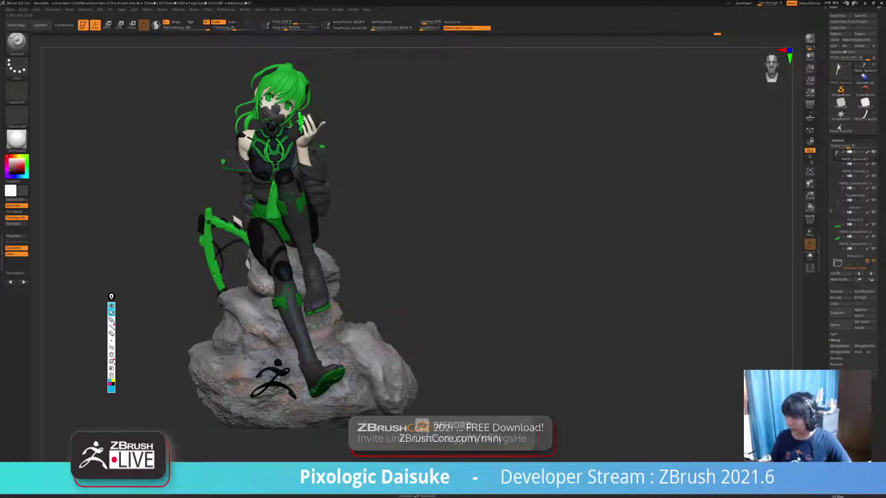
{"action": "right_click_drag", "start_coordinate": [317, 348], "coordinate": [519, 364]}
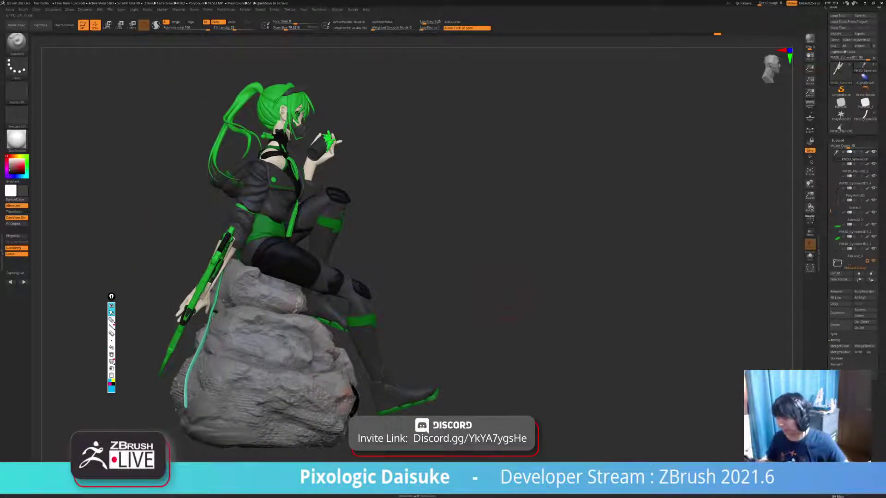
{"action": "right_click_drag", "start_coordinate": [513, 318], "coordinate": [556, 291]}
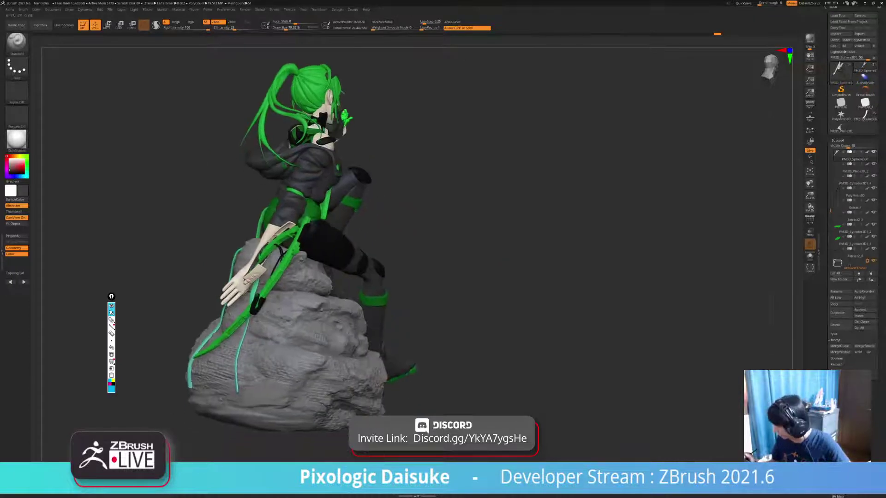
- Insert a Cube3D as a new subtool in the full figure
{"action": "left_click_drag", "start_coordinate": [244, 242], "coordinate": [228, 243]}
{"action": "left_click", "coordinate": [865, 316]}
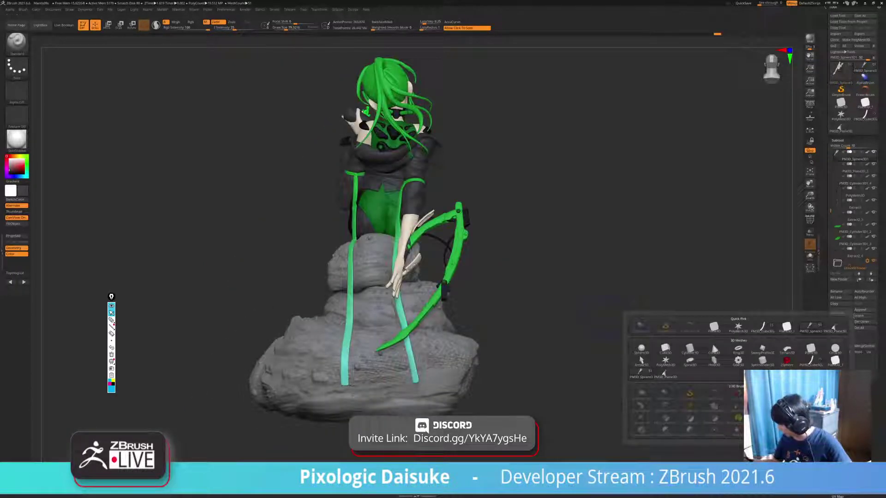
{"action": "left_click", "coordinate": [665, 349]}
{"action": "right_click_drag", "start_coordinate": [577, 300], "coordinate": [458, 350], "text": "alt"}
- Scale the inserted cube down to a small block and position it at the base of the ponytail, angled along the hair
{"action": "key", "text": "w"}
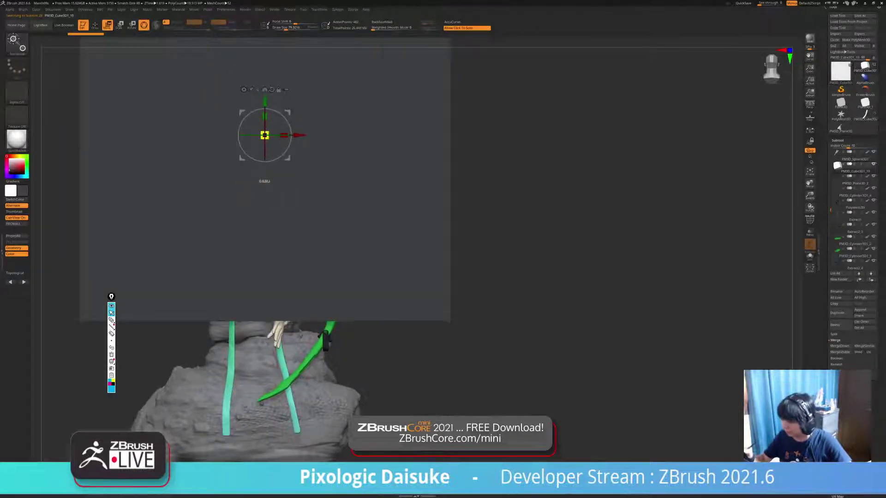
{"action": "left_click_drag", "start_coordinate": [264, 135], "coordinate": [240, 135]}
{"action": "left_click_drag", "start_coordinate": [415, 221], "coordinate": [521, 208]}
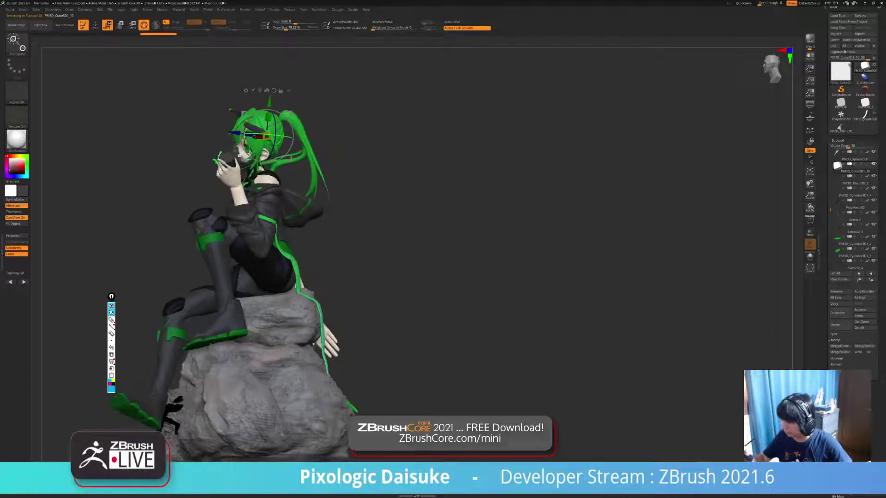
{"action": "left_click_drag", "start_coordinate": [272, 101], "coordinate": [276, 86]}
{"action": "right_click_drag", "start_coordinate": [522, 207], "coordinate": [521, 286], "text": "ctrl"}
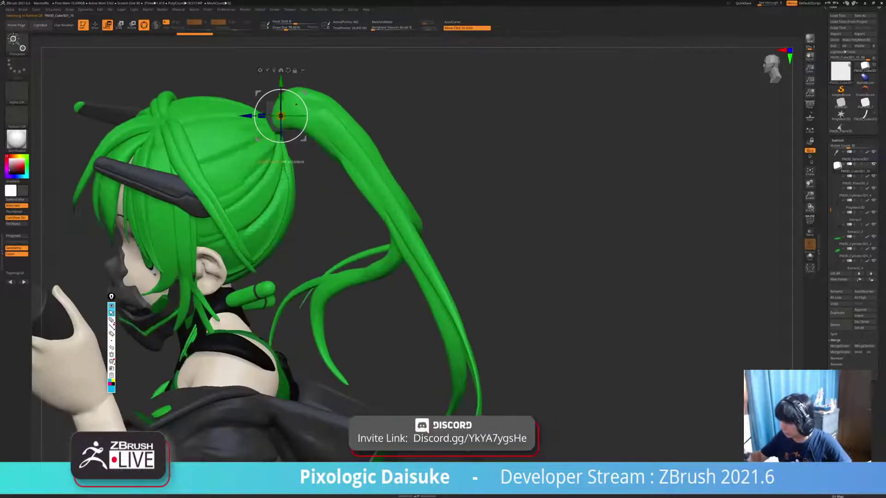
{"action": "left_click_drag", "start_coordinate": [507, 221], "coordinate": [479, 454]}
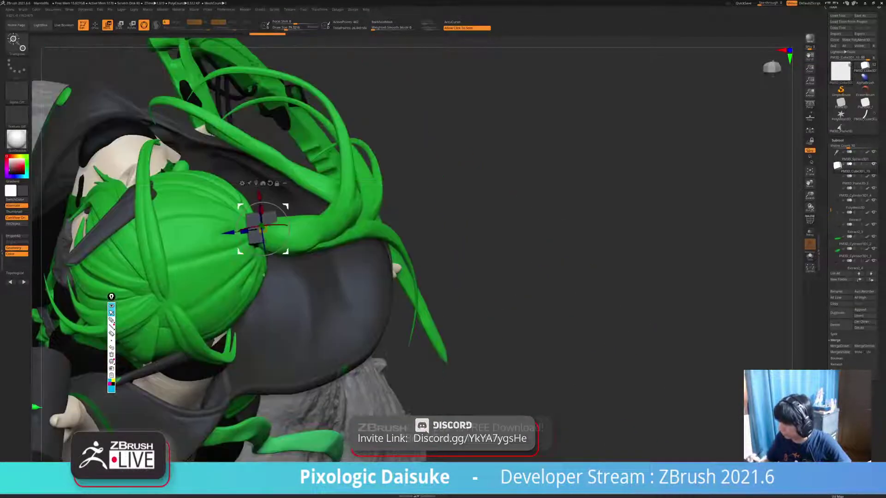
{"action": "left_click_drag", "start_coordinate": [507, 277], "coordinate": [475, 369]}
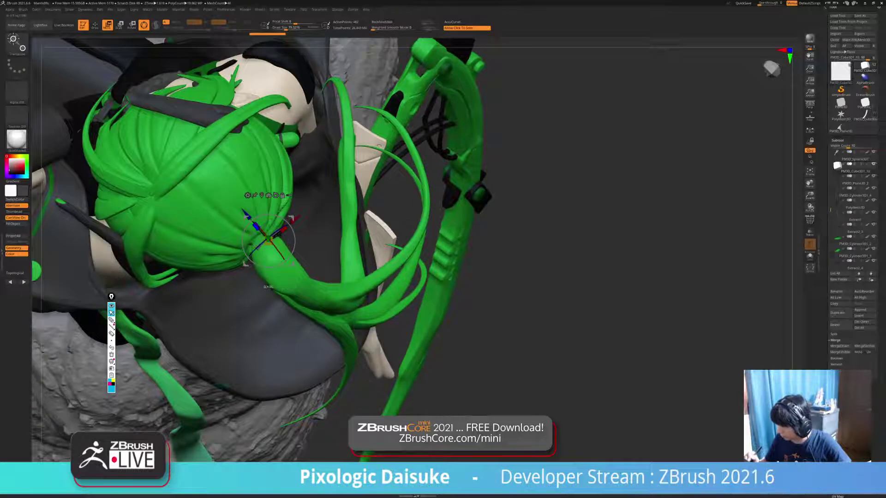
- Smooth the flat cube beside the base of the ponytail into a rounded form
{"action": "mouse_move", "coordinate": [475, 369]}
{"action": "left_mouse_down"}
{"action": "mouse_move", "coordinate": [479, 286]}
{"action": "mouse_move", "coordinate": [508, 282]}
{"action": "mouse_move", "coordinate": [480, 258]}
{"action": "mouse_move", "coordinate": [475, 250]}
{"action": "mouse_move", "coordinate": [484, 245]}
{"action": "left_mouse_up"}
{"action": "left_click", "coordinate": [17, 42]}
{"action": "left_click", "coordinate": [291, 48]}
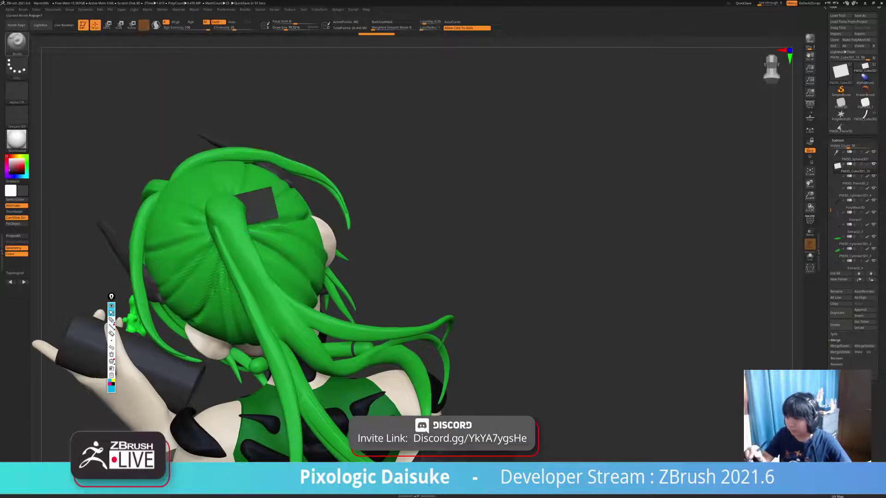
{"action": "left_click", "coordinate": [17, 42]}
{"action": "left_click", "coordinate": [242, 49]}
{"action": "left_click_drag", "start_coordinate": [286, 27], "coordinate": [291, 28]}
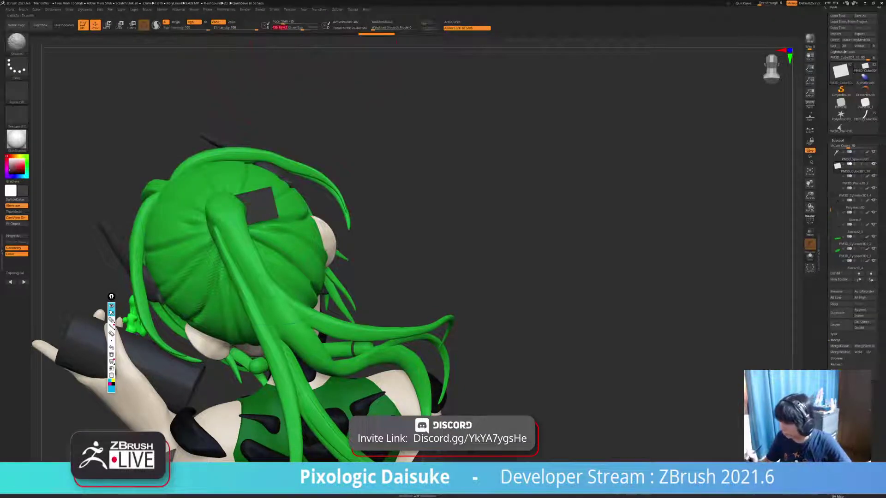
{"action": "mouse_move", "coordinate": [259, 208]}
{"action": "left_mouse_down", "text": "shift"}
{"action": "mouse_move", "coordinate": [240, 230]}
{"action": "mouse_move", "coordinate": [249, 213]}
{"action": "left_mouse_up", "text": "shift"}
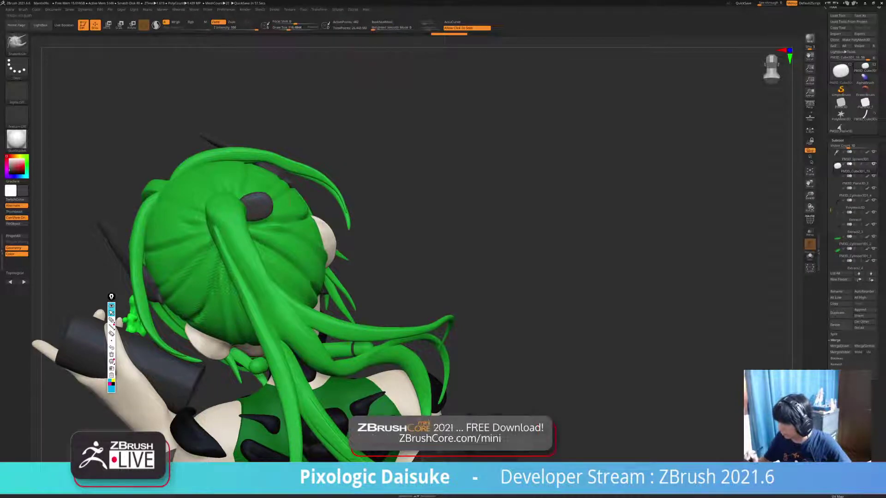
- Stretch the rounded piece outward from the ponytail base into a bow loop with the SnakeHook brush
{"action": "left_click_drag", "start_coordinate": [507, 240], "coordinate": [485, 263]}
{"action": "right_click_drag", "start_coordinate": [243, 212], "coordinate": [286, 203]}
{"action": "left_click_drag", "start_coordinate": [263, 203], "coordinate": [285, 201]}
{"action": "mouse_move", "coordinate": [285, 201]}
{"action": "right_mouse_down"}
{"action": "mouse_move", "coordinate": [312, 203]}
{"action": "mouse_move", "coordinate": [270, 185]}
{"action": "right_mouse_up"}
{"action": "left_click_drag", "start_coordinate": [290, 203], "coordinate": [303, 202]}
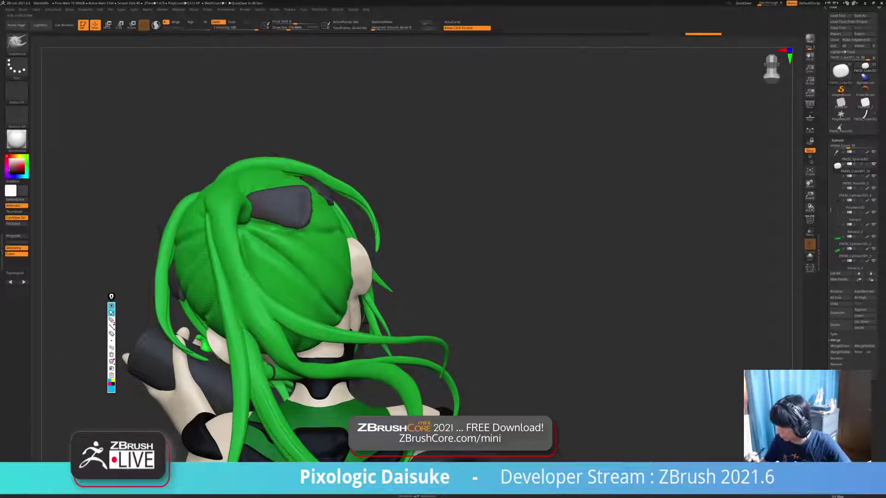
- Taper the bow loop toward the ponytail and adjust its curve from behind and above
{"action": "mouse_move", "coordinate": [277, 193]}
{"action": "right_mouse_down"}
{"action": "mouse_move", "coordinate": [306, 229]}
{"action": "mouse_move", "coordinate": [270, 184]}
{"action": "mouse_move", "coordinate": [272, 203]}
{"action": "mouse_move", "coordinate": [272, 175]}
{"action": "mouse_move", "coordinate": [323, 184]}
{"action": "mouse_move", "coordinate": [344, 212]}
{"action": "mouse_move", "coordinate": [348, 295]}
{"action": "mouse_move", "coordinate": [321, 217]}
{"action": "mouse_move", "coordinate": [221, 208]}
{"action": "mouse_move", "coordinate": [322, 227]}
{"action": "mouse_move", "coordinate": [318, 143]}
{"action": "mouse_move", "coordinate": [263, 143]}
{"action": "mouse_move", "coordinate": [323, 152]}
{"action": "mouse_move", "coordinate": [325, 193]}
{"action": "right_mouse_up"}
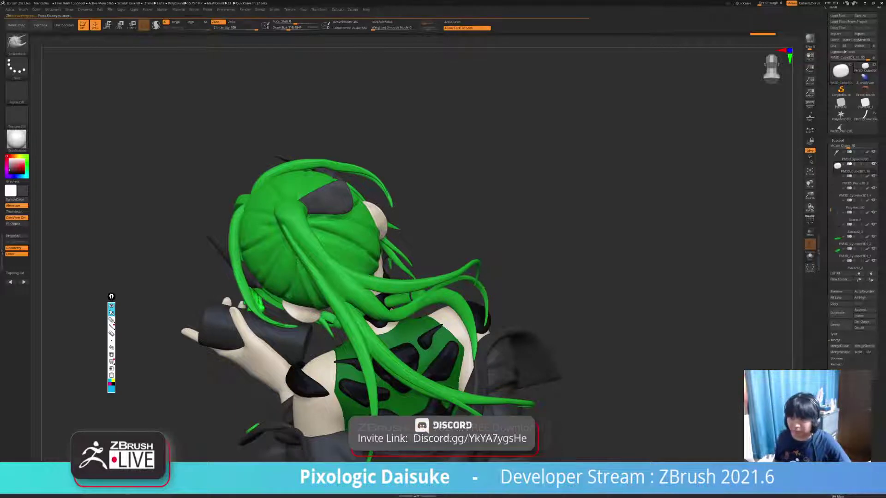
{"action": "right_click_drag", "start_coordinate": [326, 193], "coordinate": [346, 226]}
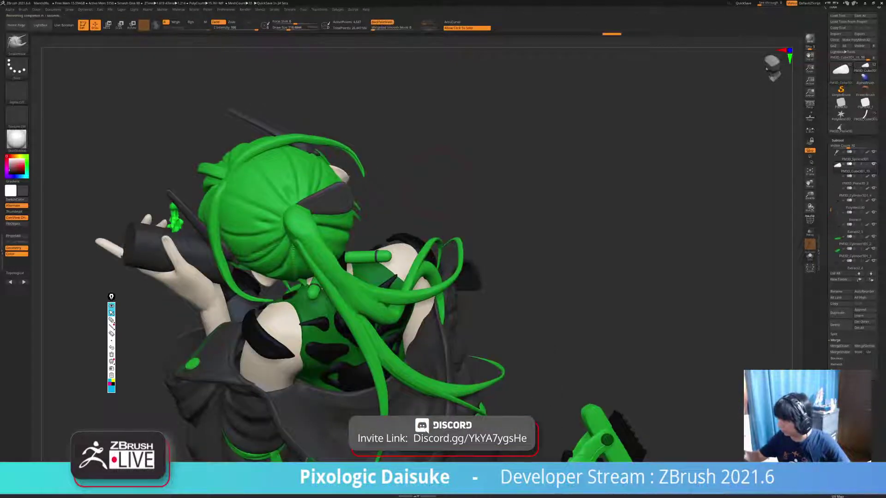
{"action": "right_click_drag", "start_coordinate": [440, 152], "coordinate": [388, 237]}
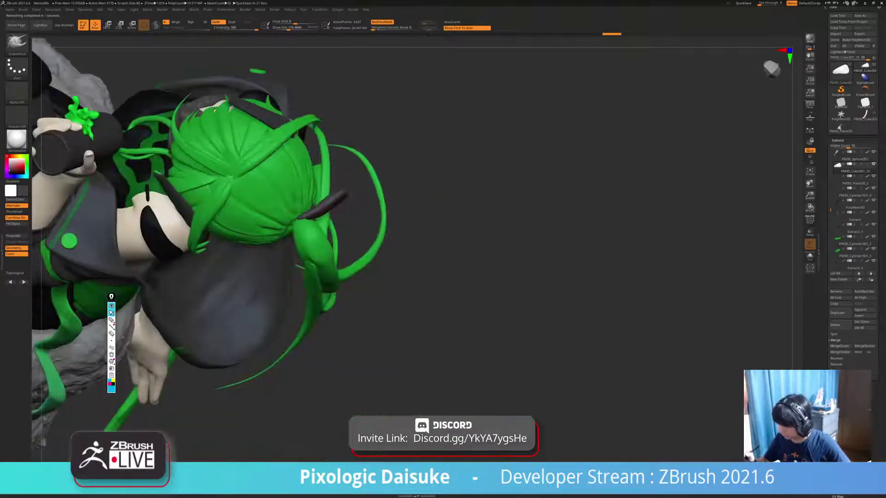
{"action": "right_click_drag", "start_coordinate": [367, 182], "coordinate": [505, 157]}
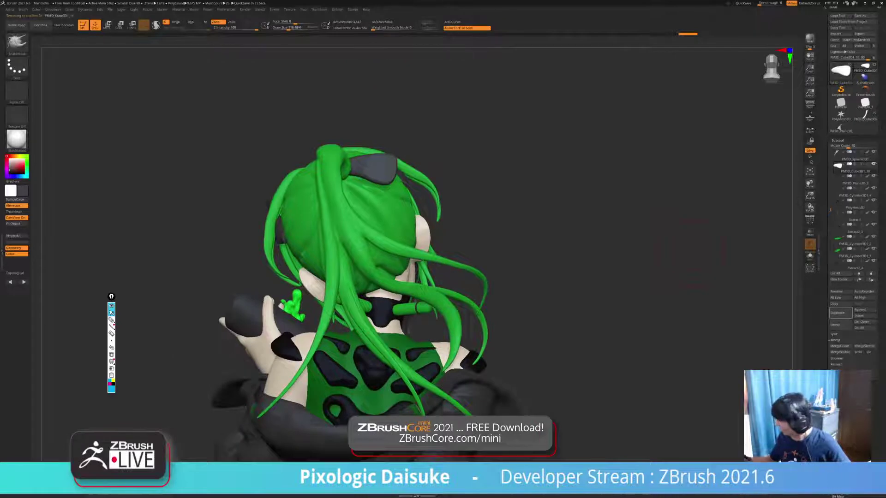
- Duplicate the bow loop and place a mirrored, slightly rotated copy on the other side of the ponytail
{"action": "right_click_drag", "start_coordinate": [690, 254], "coordinate": [706, 279], "text": "alt"}
{"action": "key", "text": "w"}
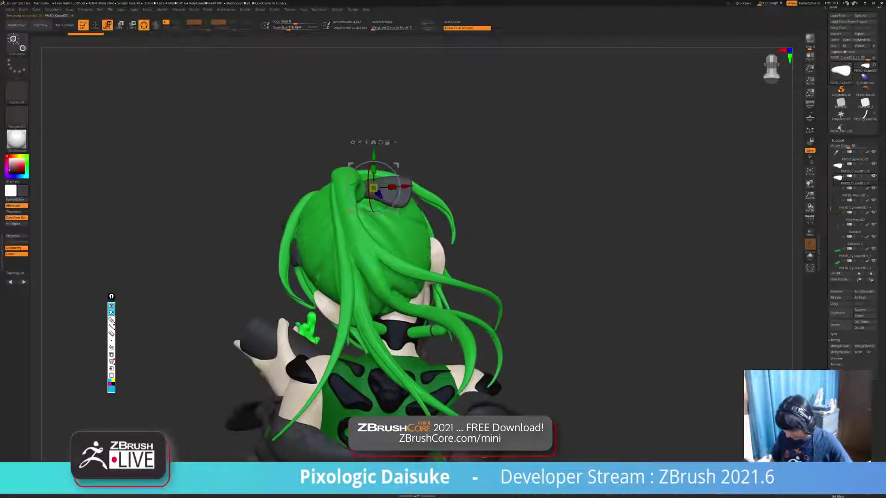
{"action": "left_click_drag", "start_coordinate": [295, 152], "coordinate": [264, 130], "text": "alt"}
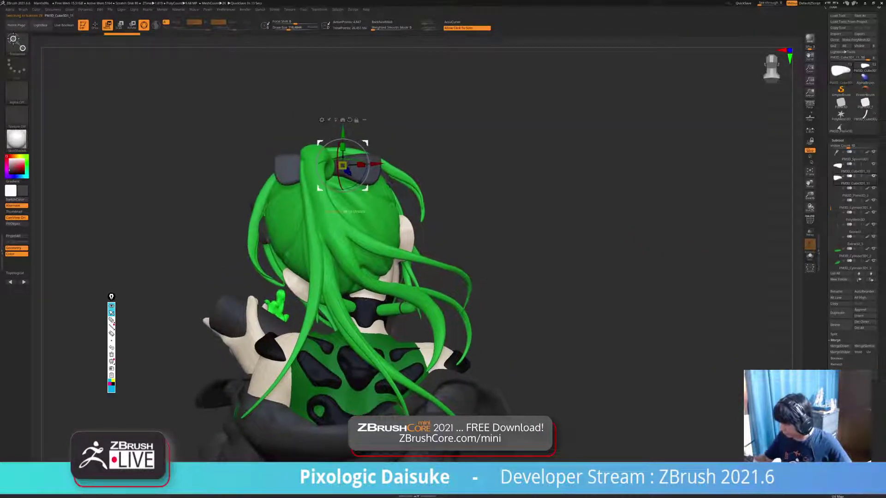
{"action": "mouse_move", "coordinate": [320, 188]}
{"action": "left_mouse_down"}
{"action": "mouse_move", "coordinate": [302, 195]}
{"action": "mouse_move", "coordinate": [310, 196]}
{"action": "left_mouse_up"}
{"action": "key", "text": "q"}
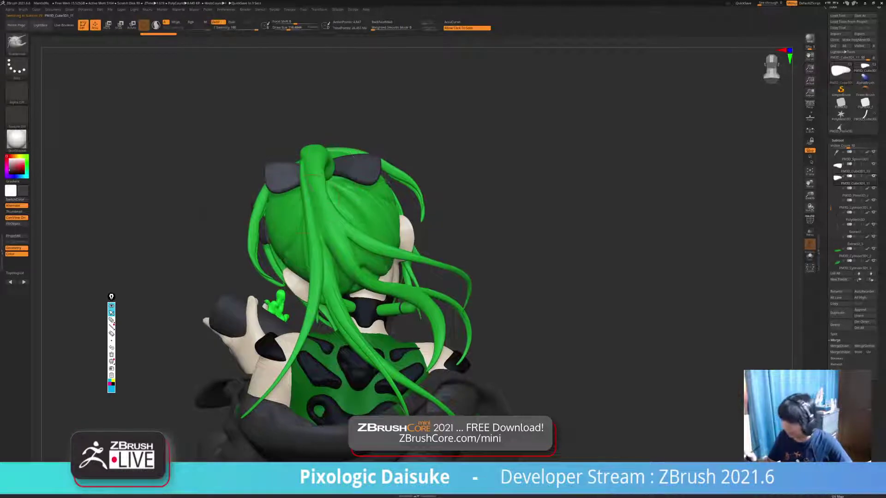
- Reshape the left bow loop with the SnakeHook brush so it flares out from the ponytail base
{"action": "mouse_move", "coordinate": [517, 203]}
{"action": "left_mouse_down"}
{"action": "mouse_move", "coordinate": [567, 198]}
{"action": "mouse_move", "coordinate": [558, 212]}
{"action": "left_mouse_up"}
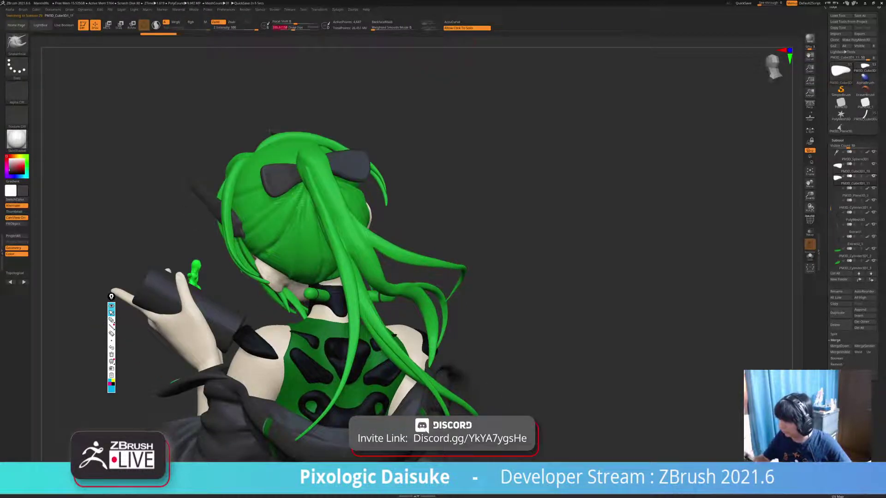
{"action": "left_click_drag", "start_coordinate": [288, 174], "coordinate": [280, 172]}
{"action": "mouse_move", "coordinate": [279, 172]}
{"action": "right_mouse_down"}
{"action": "mouse_move", "coordinate": [300, 178]}
{"action": "mouse_move", "coordinate": [272, 173]}
{"action": "right_mouse_up"}
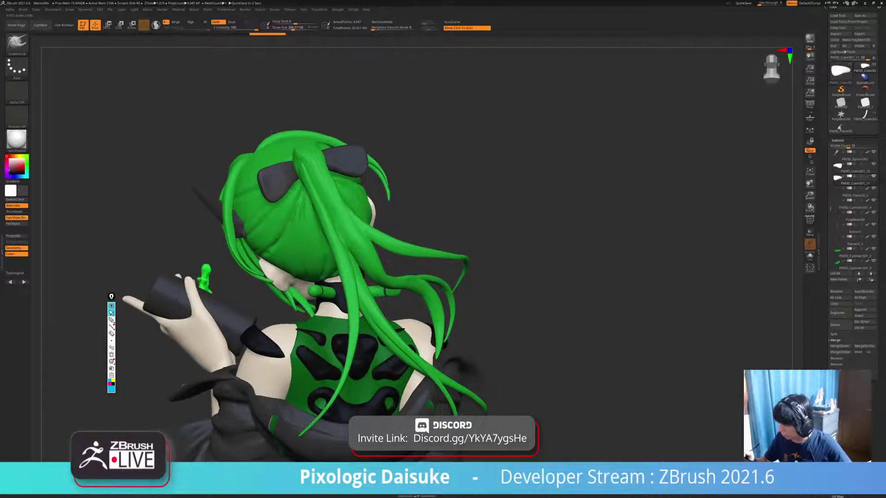
{"action": "left_click", "coordinate": [290, 249], "text": "alt"}
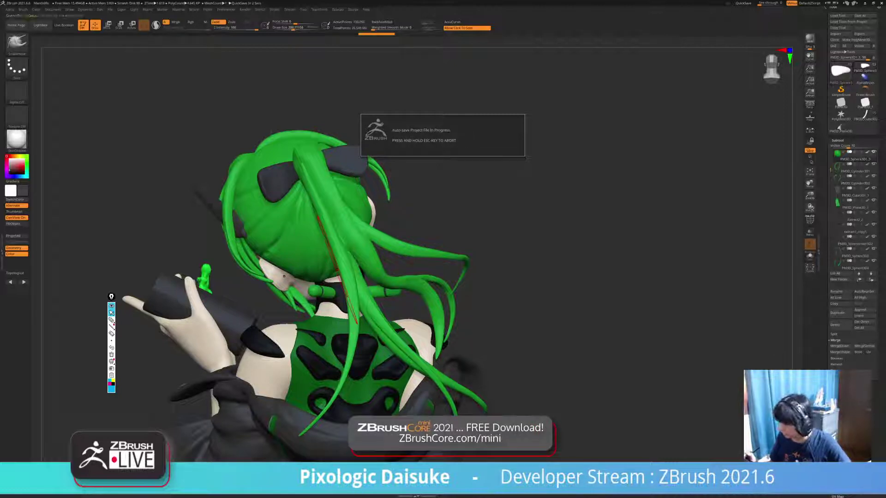
{"action": "left_click", "coordinate": [398, 261]}
{"action": "left_click", "coordinate": [397, 261]}
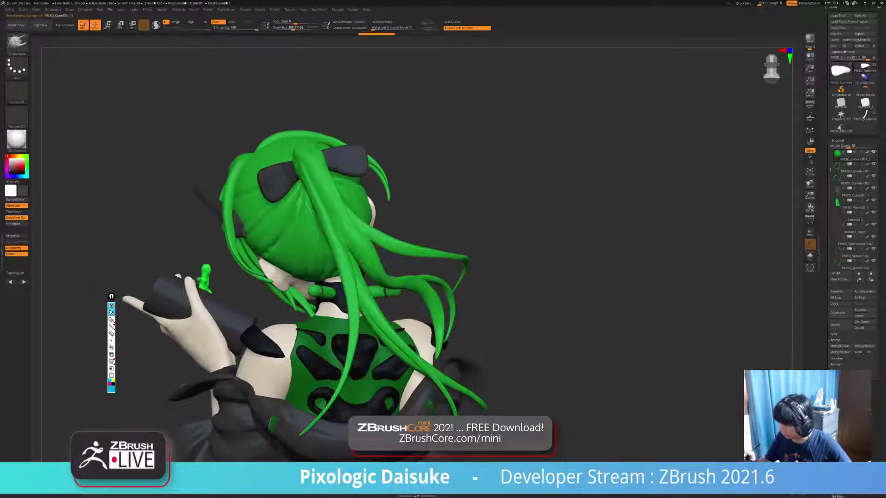
{"action": "mouse_move", "coordinate": [489, 184]}
{"action": "left_mouse_down"}
{"action": "mouse_move", "coordinate": [566, 190]}
{"action": "mouse_move", "coordinate": [496, 194]}
{"action": "left_mouse_up"}
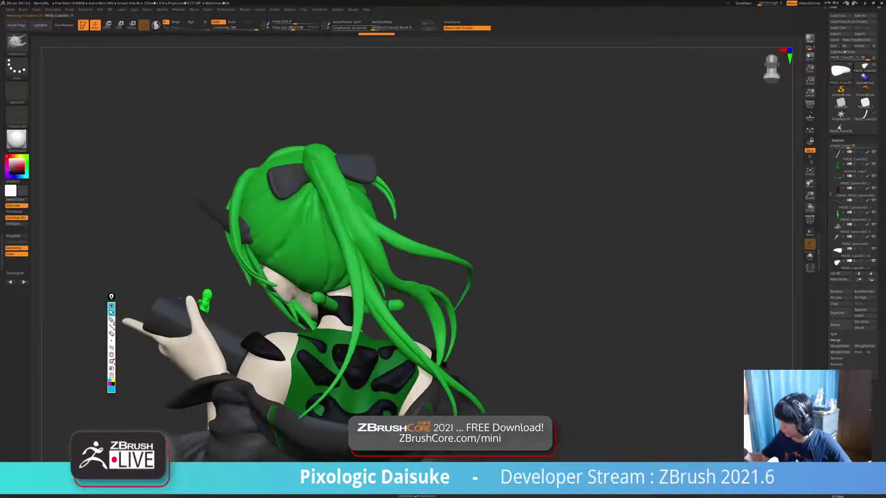
{"action": "left_click_drag", "start_coordinate": [180, 299], "coordinate": [186, 368]}
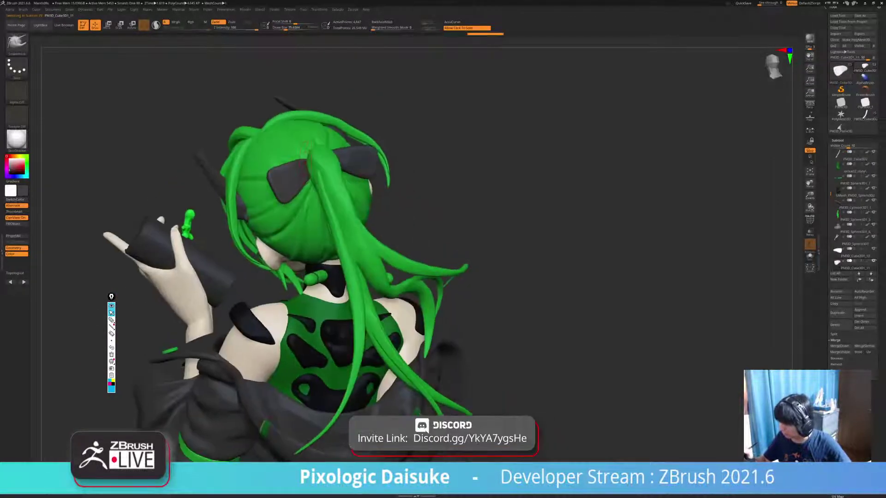
- Subdivide the right bow loop once and refine its outline and surface from behind and above
{"action": "left_click_drag", "start_coordinate": [185, 152], "coordinate": [258, 154]}
{"action": "left_click", "coordinate": [368, 148], "text": "alt"}
{"action": "key", "text": "ctrl+d"}
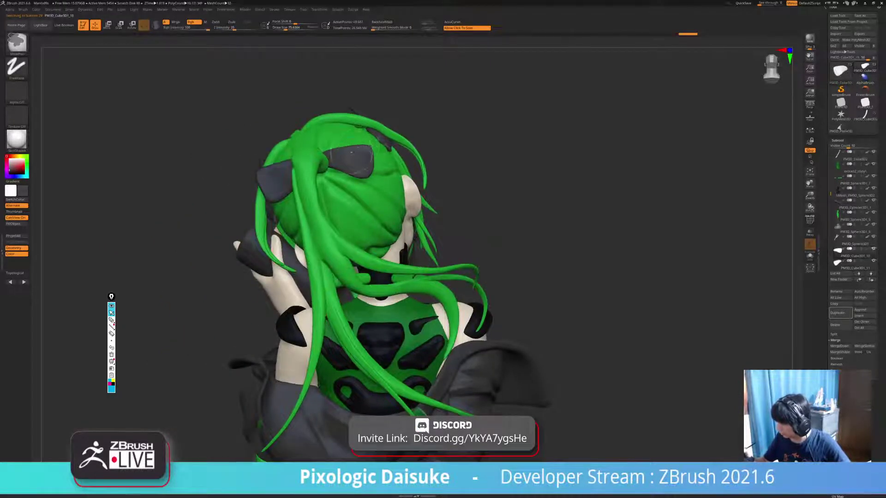
{"action": "right_click_drag", "start_coordinate": [359, 151], "coordinate": [340, 151]}
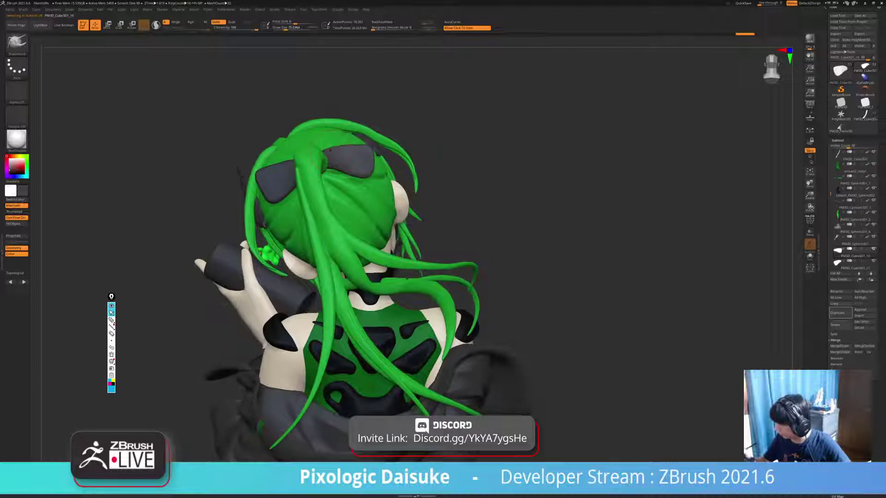
{"action": "left_click_drag", "start_coordinate": [595, 199], "coordinate": [618, 420]}
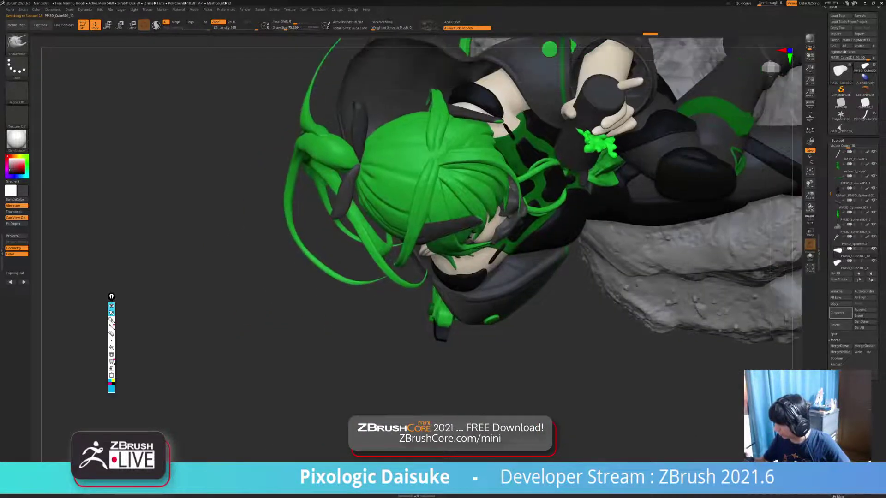
{"action": "mouse_move", "coordinate": [618, 369]}
{"action": "left_mouse_down"}
{"action": "mouse_move", "coordinate": [685, 379]}
{"action": "mouse_move", "coordinate": [696, 360]}
{"action": "mouse_move", "coordinate": [646, 295]}
{"action": "left_mouse_up"}
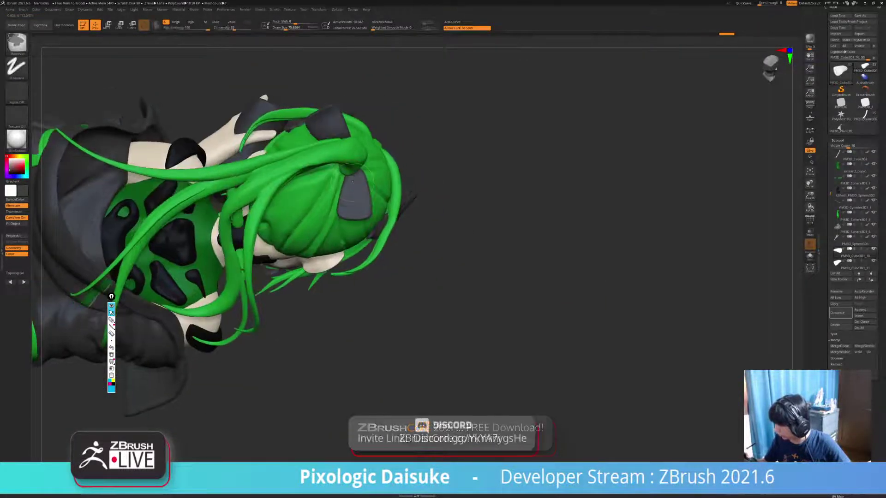
{"action": "mouse_move", "coordinate": [352, 182]}
{"action": "right_mouse_down", "text": "ctrl"}
{"action": "mouse_move", "coordinate": [352, 157]}
{"action": "mouse_move", "coordinate": [397, 184]}
{"action": "mouse_move", "coordinate": [438, 194]}
{"action": "mouse_move", "coordinate": [567, 198]}
{"action": "mouse_move", "coordinate": [572, 221]}
{"action": "mouse_move", "coordinate": [535, 309]}
{"action": "mouse_move", "coordinate": [535, 282]}
{"action": "right_mouse_up", "text": "ctrl"}
- Turn on backface masking and bend both bow loops into softer curves around the back of the head
{"action": "left_click", "coordinate": [382, 21]}
{"action": "left_click", "coordinate": [318, 199], "text": "alt"}
{"action": "right_click_drag", "start_coordinate": [461, 208], "coordinate": [461, 249], "text": "ctrl"}
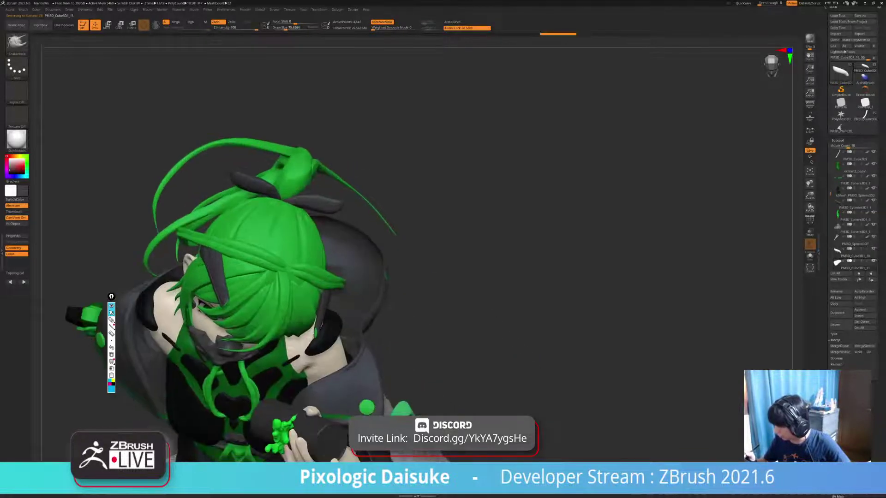
{"action": "key", "text": "shift"}
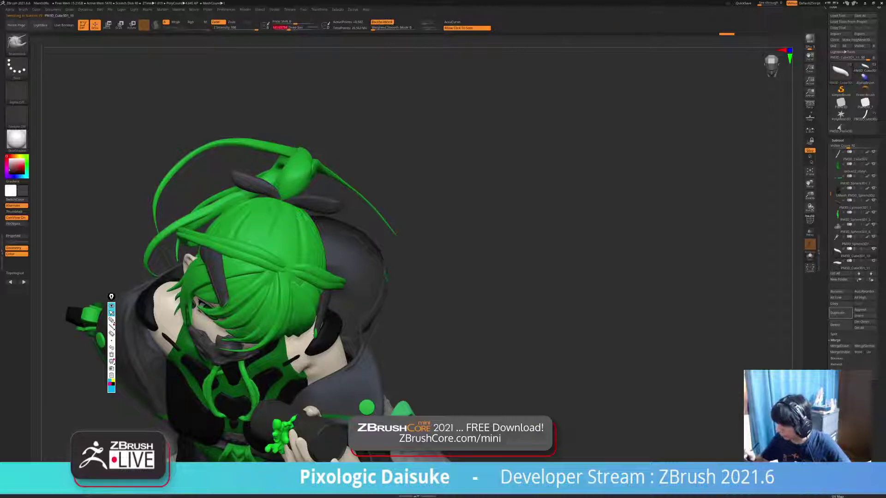
{"action": "mouse_move", "coordinate": [553, 222]}
{"action": "left_mouse_down"}
{"action": "mouse_move", "coordinate": [599, 221]}
{"action": "mouse_move", "coordinate": [531, 217]}
{"action": "mouse_move", "coordinate": [724, 226]}
{"action": "mouse_move", "coordinate": [695, 219]}
{"action": "mouse_move", "coordinate": [757, 217]}
{"action": "left_mouse_up"}
{"action": "mouse_move", "coordinate": [600, 222]}
{"action": "left_mouse_down"}
{"action": "mouse_move", "coordinate": [713, 219]}
{"action": "mouse_move", "coordinate": [613, 295]}
{"action": "mouse_move", "coordinate": [648, 314]}
{"action": "mouse_move", "coordinate": [609, 249]}
{"action": "mouse_move", "coordinate": [667, 300]}
{"action": "left_mouse_up"}
{"action": "key", "text": "Down"}
{"action": "key", "text": "b"}
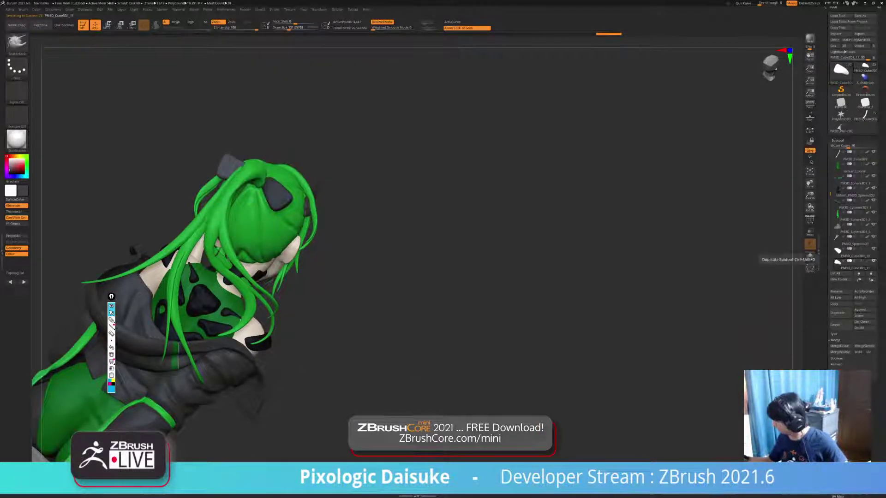
{"action": "right_click_drag", "start_coordinate": [241, 320], "coordinate": [242, 279]}
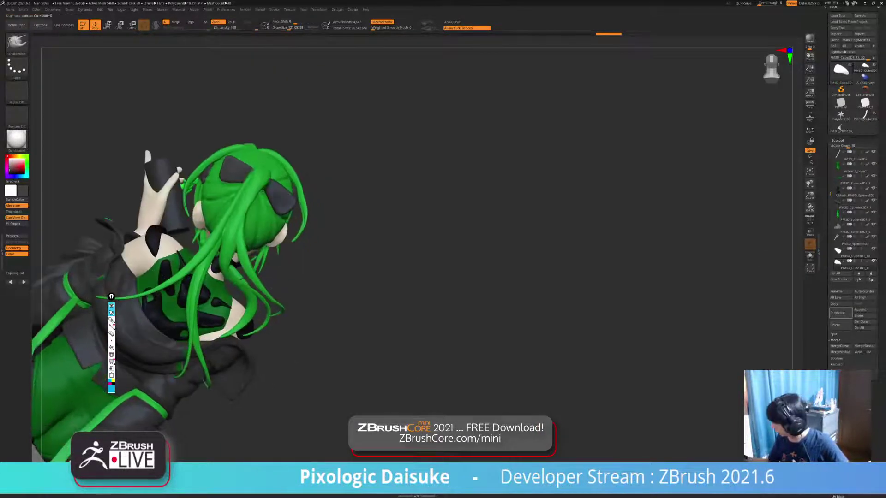
- Duplicate the bow loop and position the copy below the left loop as the start of a ribbon tail
{"action": "left_click", "coordinate": [840, 313]}
{"action": "key", "text": "w"}
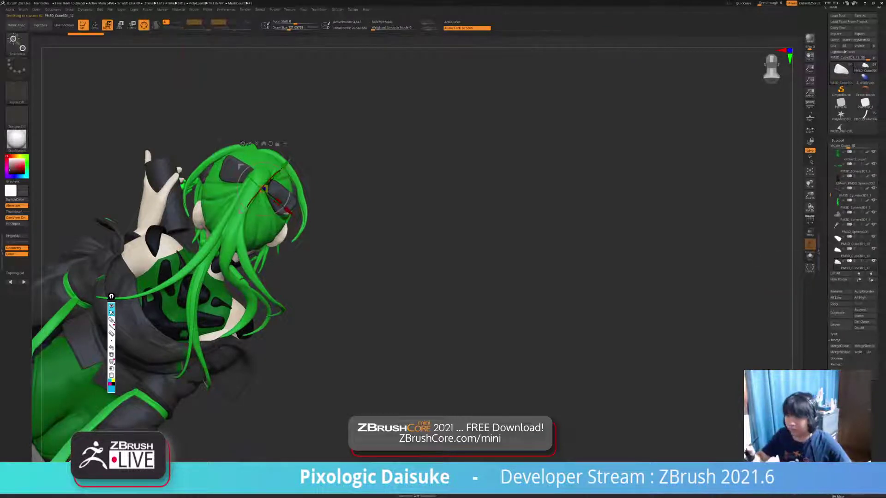
{"action": "left_click_drag", "start_coordinate": [507, 240], "coordinate": [534, 228], "text": "alt"}
{"action": "left_click_drag", "start_coordinate": [316, 185], "coordinate": [313, 163]}
{"action": "key", "text": "q"}
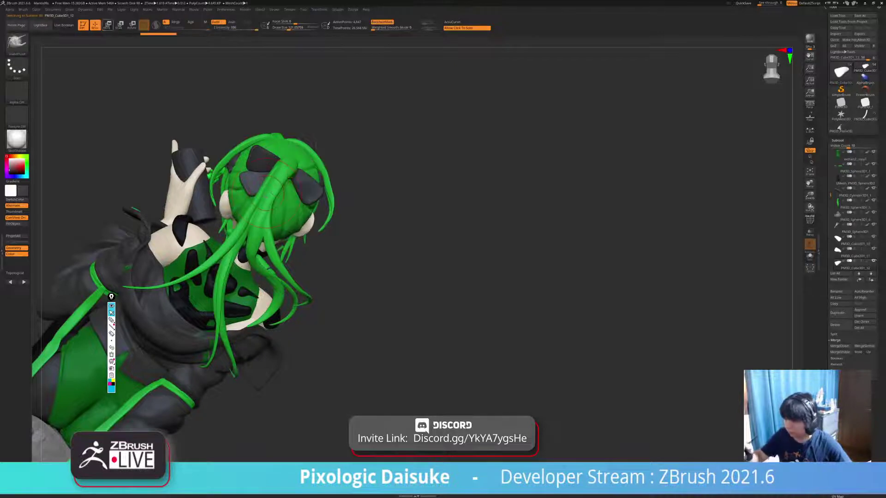
- Turn off backface masking and pull the copied piece into a long ribbon tail hanging beside the ponytail
{"action": "mouse_move", "coordinate": [193, 194]}
{"action": "right_mouse_down"}
{"action": "mouse_move", "coordinate": [249, 194]}
{"action": "mouse_move", "coordinate": [238, 174]}
{"action": "mouse_move", "coordinate": [222, 174]}
{"action": "mouse_move", "coordinate": [272, 164]}
{"action": "right_mouse_up"}
{"action": "left_click", "coordinate": [382, 22]}
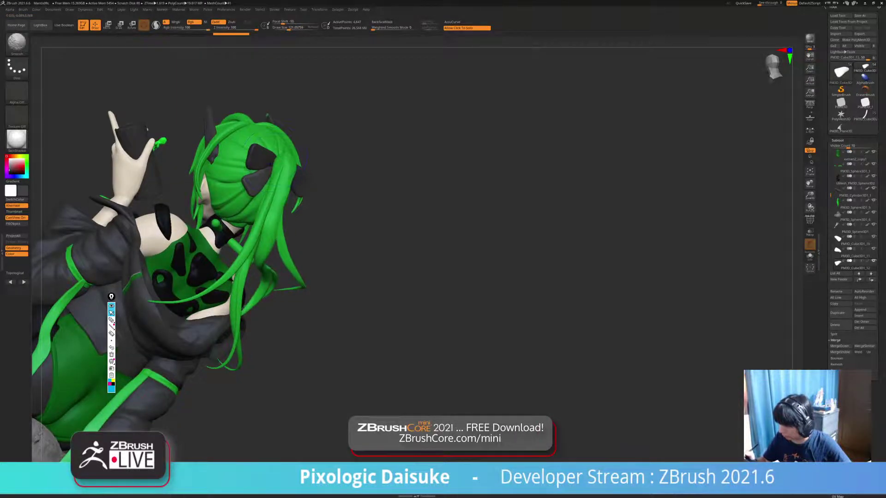
{"action": "left_click_drag", "start_coordinate": [572, 206], "coordinate": [600, 201]}
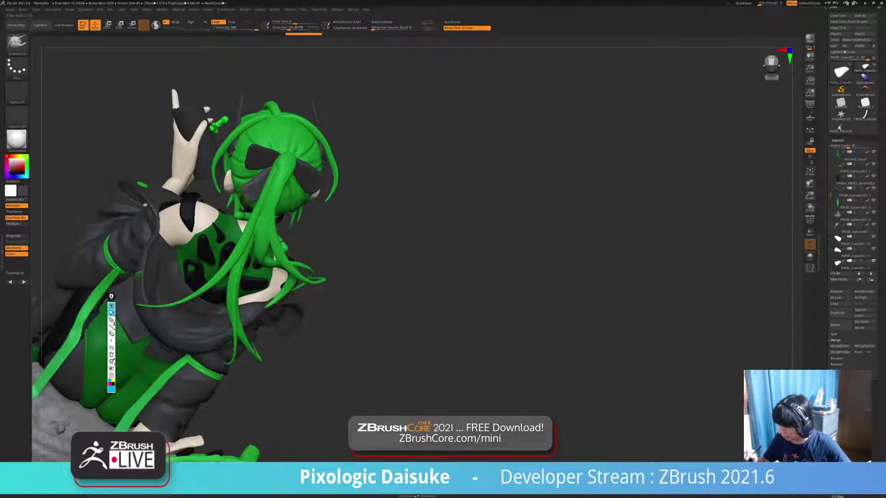
{"action": "mouse_move", "coordinate": [240, 203]}
{"action": "right_mouse_down"}
{"action": "mouse_move", "coordinate": [258, 190]}
{"action": "mouse_move", "coordinate": [277, 203]}
{"action": "mouse_move", "coordinate": [294, 171]}
{"action": "mouse_move", "coordinate": [290, 162]}
{"action": "right_mouse_up"}
{"action": "mouse_move", "coordinate": [103, 128]}
{"action": "right_mouse_down"}
{"action": "mouse_move", "coordinate": [186, 119]}
{"action": "mouse_move", "coordinate": [126, 228]}
{"action": "mouse_move", "coordinate": [234, 194]}
{"action": "mouse_move", "coordinate": [300, 240]}
{"action": "mouse_move", "coordinate": [276, 286]}
{"action": "mouse_move", "coordinate": [157, 273]}
{"action": "mouse_move", "coordinate": [189, 286]}
{"action": "right_mouse_up"}
- Duplicate the ribbon tail and shape a mirrored second tail hanging on the right side of the ponytail
{"action": "left_click", "coordinate": [837, 313]}
{"action": "key", "text": "Down"}
{"action": "left_click", "coordinate": [286, 185], "text": "ctrl+alt+shift"}
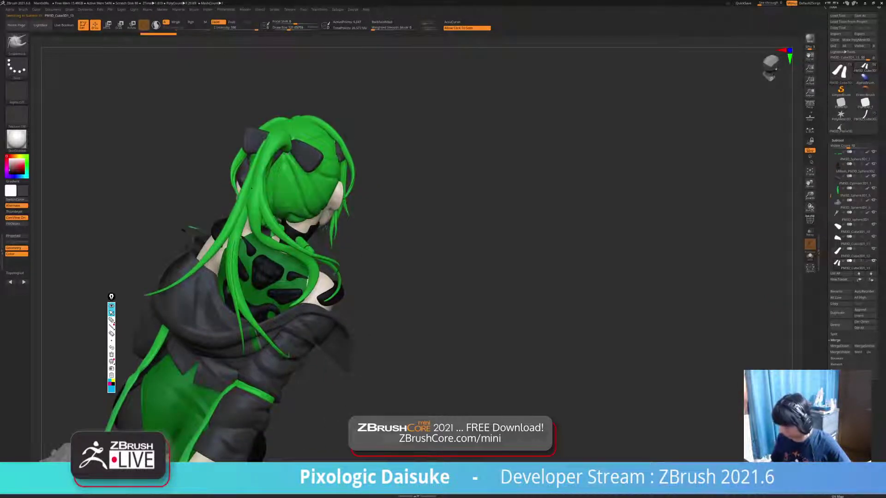
{"action": "key", "text": "ctrl+shift+i"}
{"action": "right_click_drag", "start_coordinate": [189, 277], "coordinate": [208, 284]}
{"action": "mouse_move", "coordinate": [614, 168]}
{"action": "right_mouse_down"}
{"action": "mouse_move", "coordinate": [586, 159]}
{"action": "mouse_move", "coordinate": [586, 184]}
{"action": "mouse_move", "coordinate": [489, 182]}
{"action": "mouse_move", "coordinate": [516, 183]}
{"action": "right_mouse_up"}
{"action": "left_click", "coordinate": [489, 182]}
- Flatten the right ribbon tail with the TrimDynamic brush and smooth its surface
{"action": "left_click", "coordinate": [16, 42]}
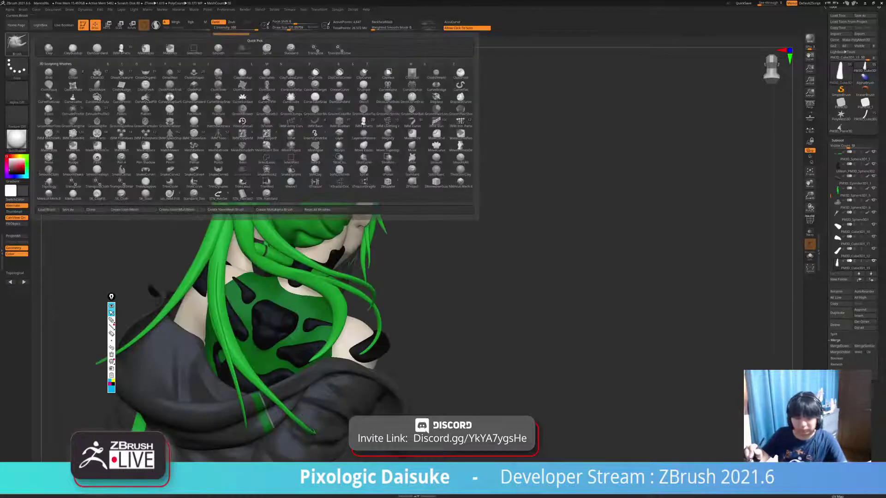
{"action": "key", "text": "t"}
{"action": "key", "text": "d"}
{"action": "right_click_drag", "start_coordinate": [304, 49], "coordinate": [339, 58]}
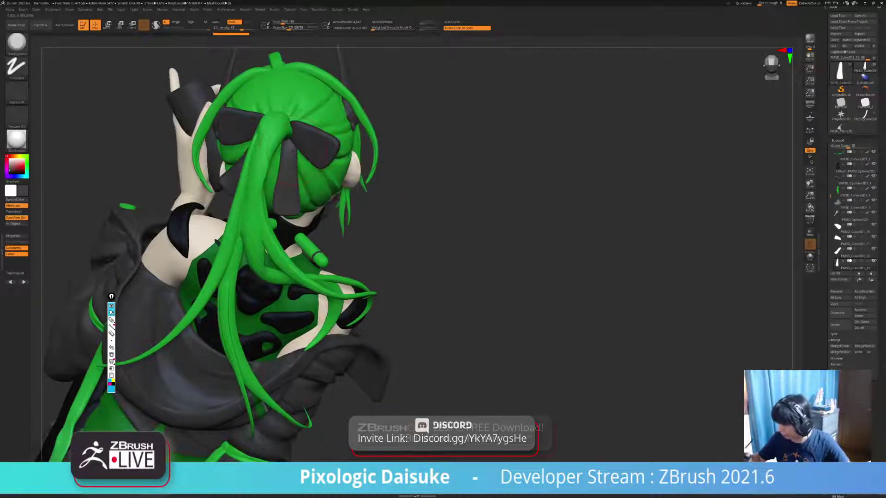
{"action": "right_click_drag", "start_coordinate": [233, 79], "coordinate": [233, 48]}
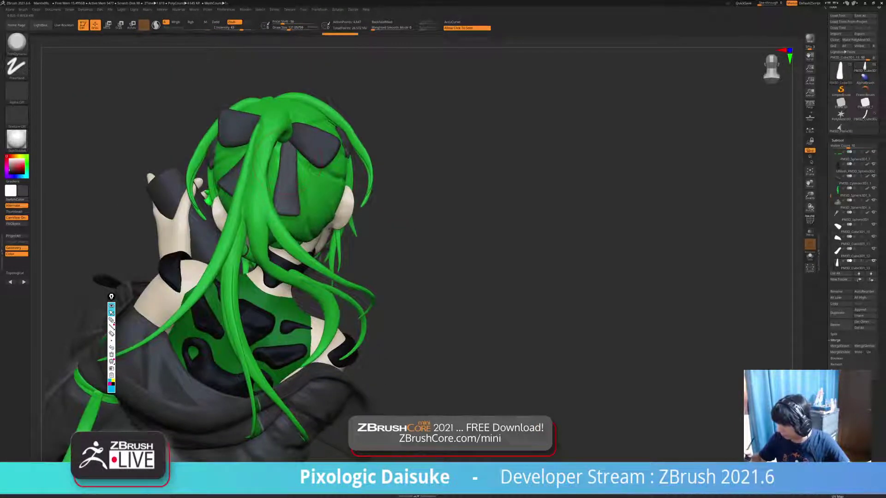
{"action": "right_click_drag", "start_coordinate": [288, 154], "coordinate": [289, 171]}
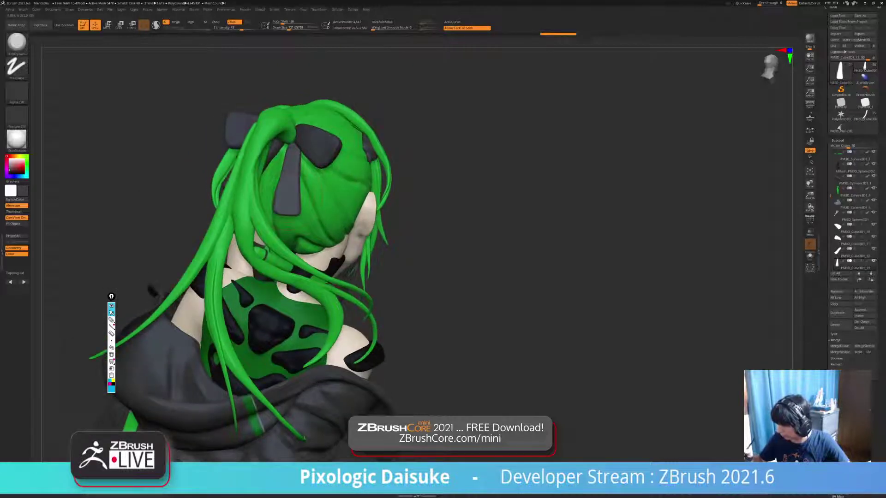
{"action": "key", "text": "shift"}
{"action": "right_click_drag", "start_coordinate": [280, 205], "coordinate": [280, 231]}
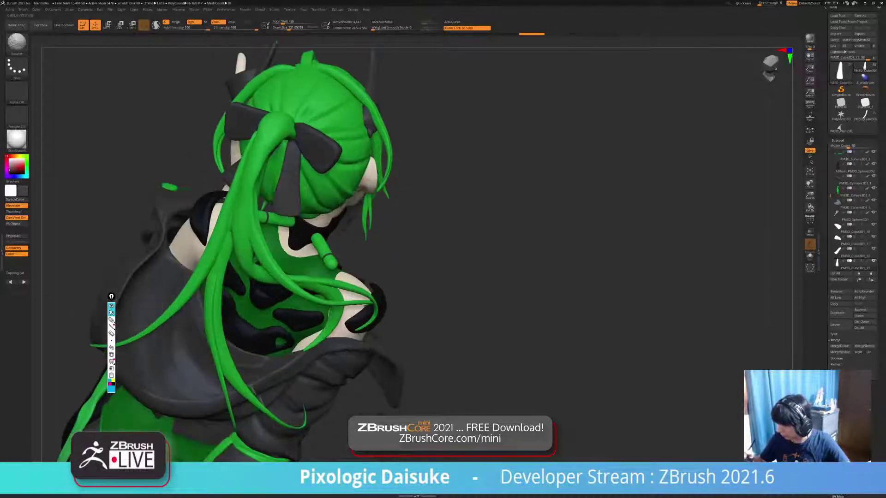
- Reshape the right ribbon tail beside the ponytail with the SnakeHook brush
{"action": "left_click", "coordinate": [17, 44]}
{"action": "left_click", "coordinate": [242, 49]}
{"action": "right_click_drag", "start_coordinate": [286, 185], "coordinate": [286, 240], "text": "ctrl"}
{"action": "right_click_drag", "start_coordinate": [277, 191], "coordinate": [300, 193]}
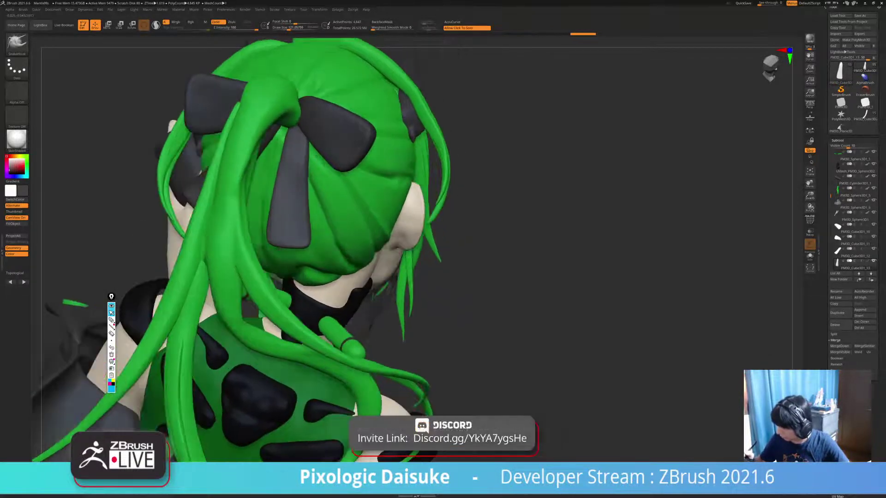
{"action": "mouse_move", "coordinate": [295, 139]}
{"action": "right_mouse_down"}
{"action": "mouse_move", "coordinate": [309, 166]}
{"action": "mouse_move", "coordinate": [330, 134]}
{"action": "mouse_move", "coordinate": [228, 133]}
{"action": "mouse_move", "coordinate": [247, 125]}
{"action": "mouse_move", "coordinate": [332, 139]}
{"action": "mouse_move", "coordinate": [291, 127]}
{"action": "right_mouse_up"}
{"action": "right_click_drag", "start_coordinate": [291, 167], "coordinate": [368, 184]}
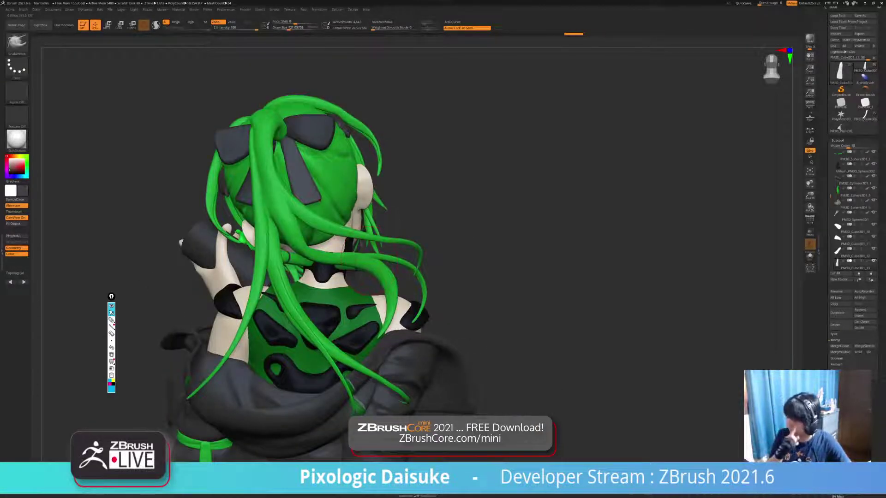
{"action": "right_click_drag", "start_coordinate": [368, 260], "coordinate": [415, 259]}
- Select the left ribbon tail and adjust its shape with the SnakeHook brush
{"action": "left_click", "coordinate": [249, 178], "text": "alt"}
{"action": "mouse_move", "coordinate": [231, 173]}
{"action": "right_mouse_down"}
{"action": "mouse_move", "coordinate": [251, 158]}
{"action": "mouse_move", "coordinate": [246, 110]}
{"action": "mouse_move", "coordinate": [245, 179]}
{"action": "right_mouse_up"}
{"action": "left_click", "coordinate": [246, 110]}
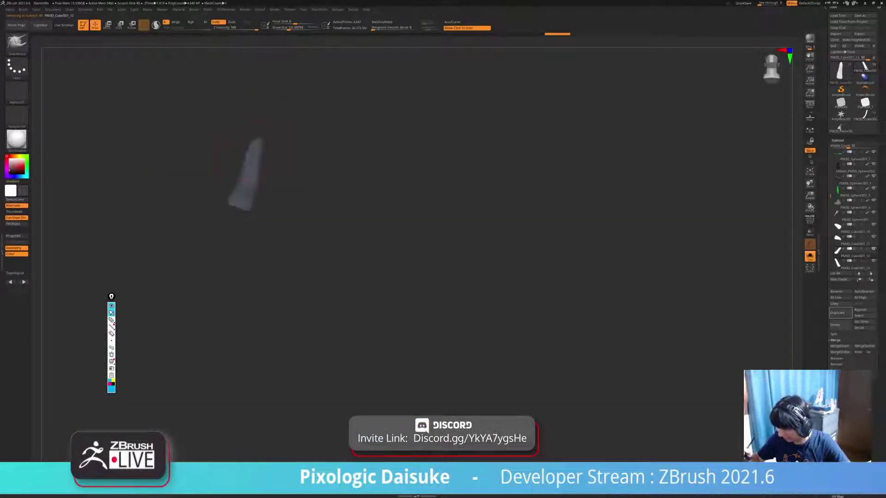
{"action": "key", "text": "ctrl+shift+s"}
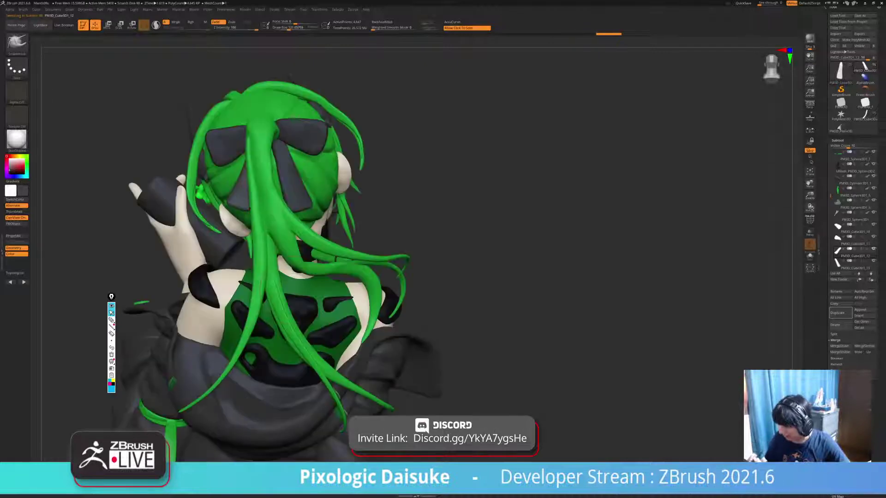
{"action": "mouse_move", "coordinate": [293, 286]}
{"action": "right_mouse_down"}
{"action": "mouse_move", "coordinate": [231, 203]}
{"action": "mouse_move", "coordinate": [265, 240]}
{"action": "right_mouse_up"}
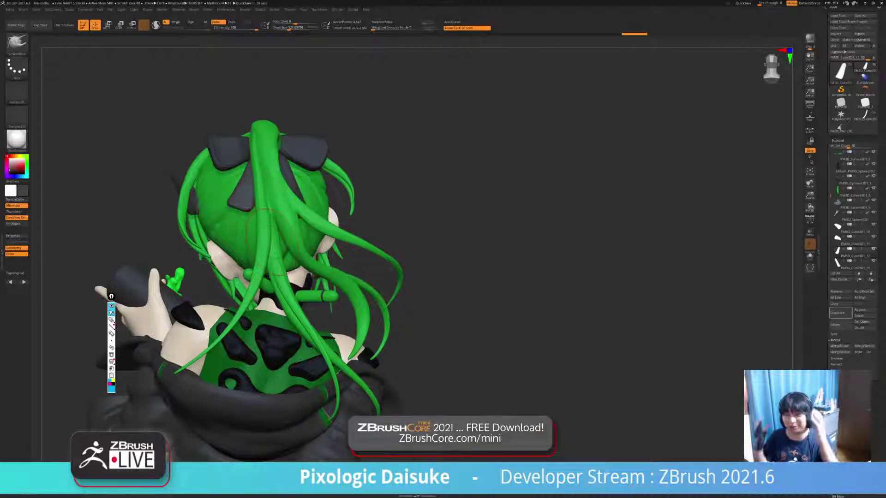
- Select the left bow loop and check the finished bow against the whole seated figure
{"action": "right_click_drag", "start_coordinate": [272, 243], "coordinate": [346, 235]}
{"action": "left_click", "coordinate": [224, 147], "text": "alt"}
{"action": "right_click_drag", "start_coordinate": [346, 194], "coordinate": [201, 208]}
{"action": "right_click_drag", "start_coordinate": [127, 232], "coordinate": [100, 173]}
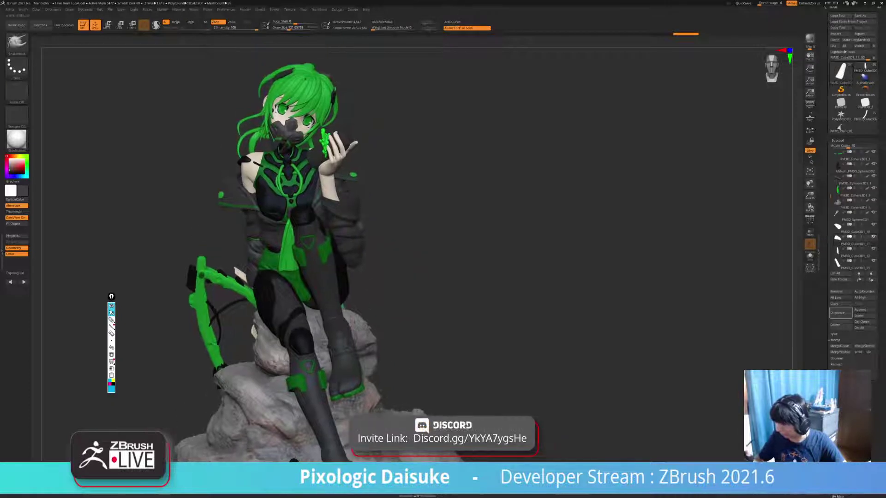
- Select the gas mask on the character's face and hide it
{"action": "left_click", "coordinate": [344, 351], "text": "alt"}
{"action": "left_click", "coordinate": [461, 259]}
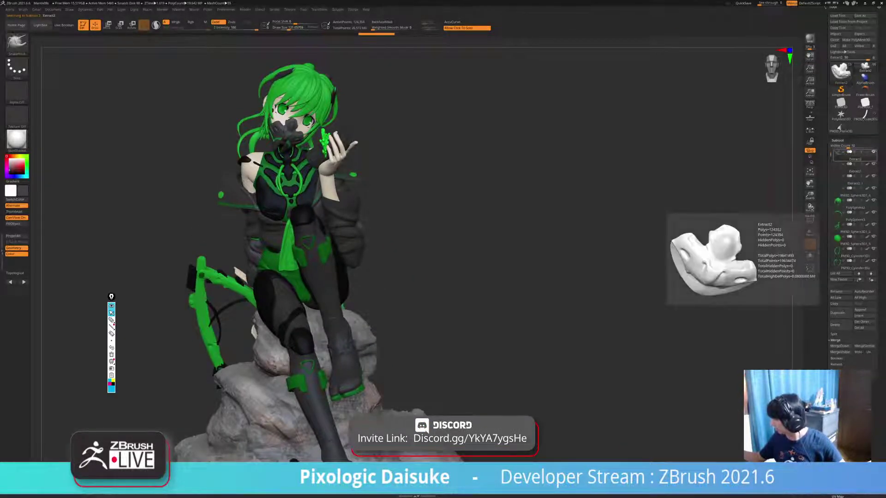
{"action": "left_click", "coordinate": [866, 151]}
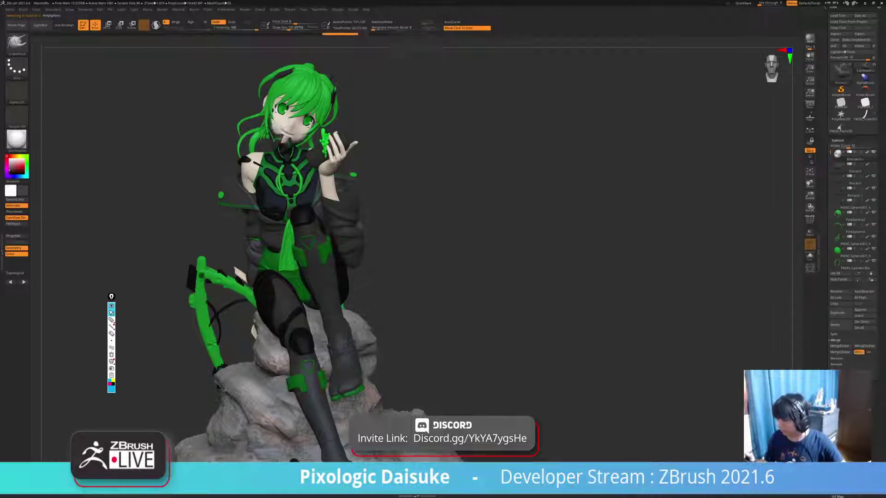
{"action": "left_click_drag", "start_coordinate": [461, 258], "coordinate": [415, 258]}
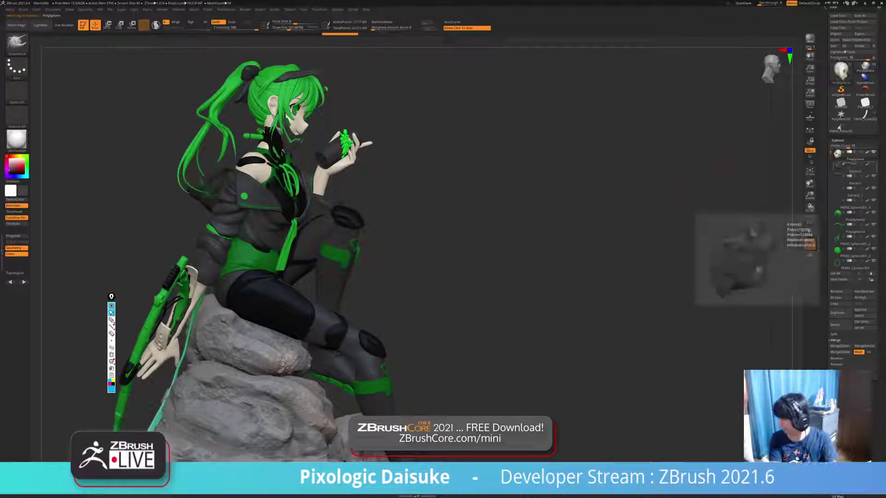
- Compare the face with and without the gas mask by alternately selecting the mask and the head
{"action": "left_click", "coordinate": [854, 167]}
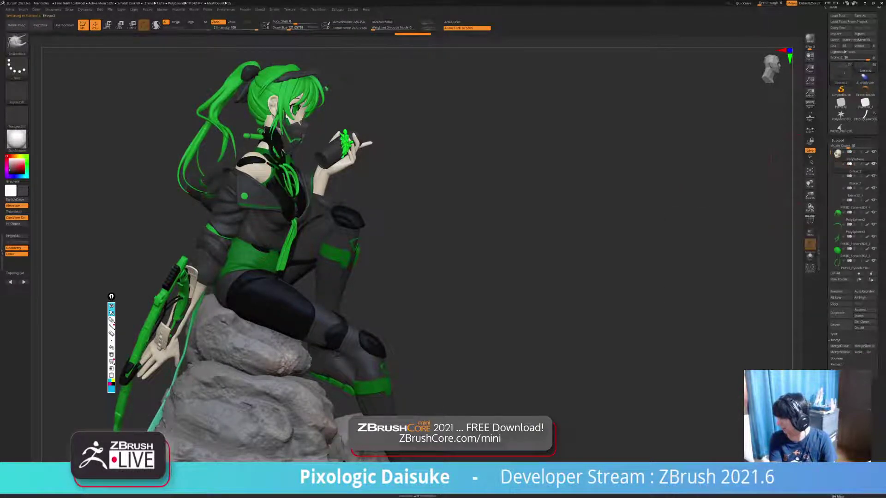
{"action": "left_click_drag", "start_coordinate": [530, 231], "coordinate": [422, 230]}
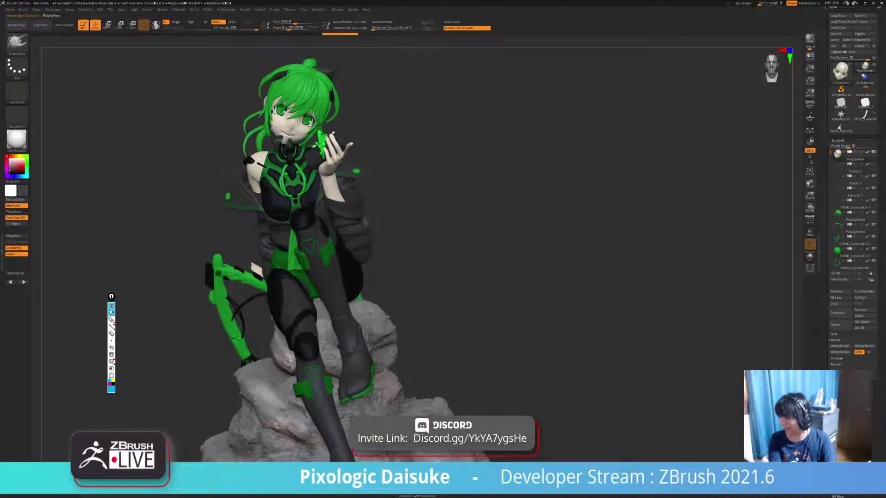
{"action": "left_click_drag", "start_coordinate": [521, 171], "coordinate": [489, 171]}
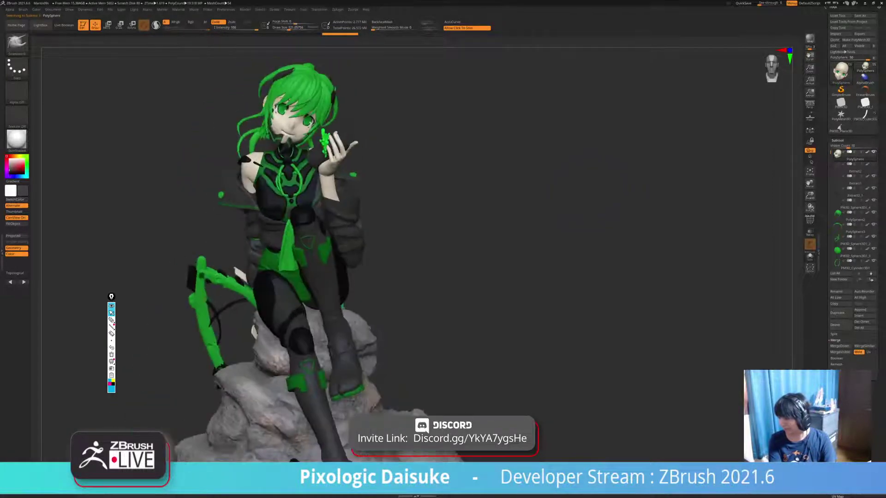
{"action": "left_click", "coordinate": [541, 194]}
{"action": "left_click", "coordinate": [541, 194]}
{"action": "left_click_drag", "start_coordinate": [541, 194], "coordinate": [503, 194]}
{"action": "right_click_drag", "start_coordinate": [503, 193], "coordinate": [503, 167], "text": "ctrl"}
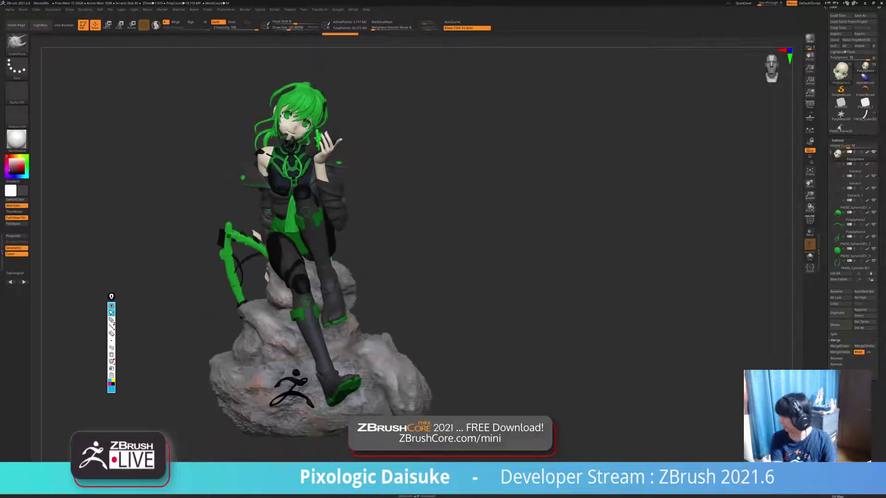
- Select the gas mask and put it in a new folder at the end of the subtool list
{"action": "left_click", "coordinate": [854, 168]}
{"action": "left_click_drag", "start_coordinate": [503, 194], "coordinate": [553, 194]}
{"action": "left_click", "coordinate": [553, 194]}
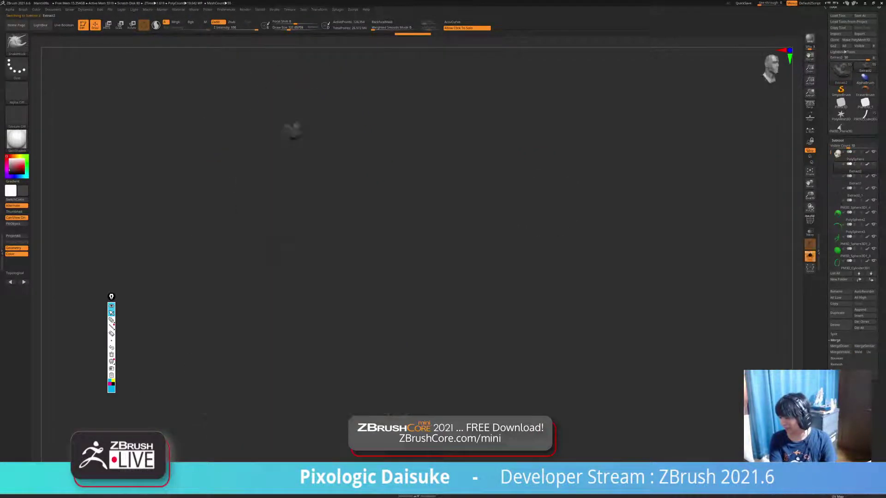
{"action": "left_click", "coordinate": [554, 193]}
{"action": "mouse_move", "coordinate": [854, 168]}
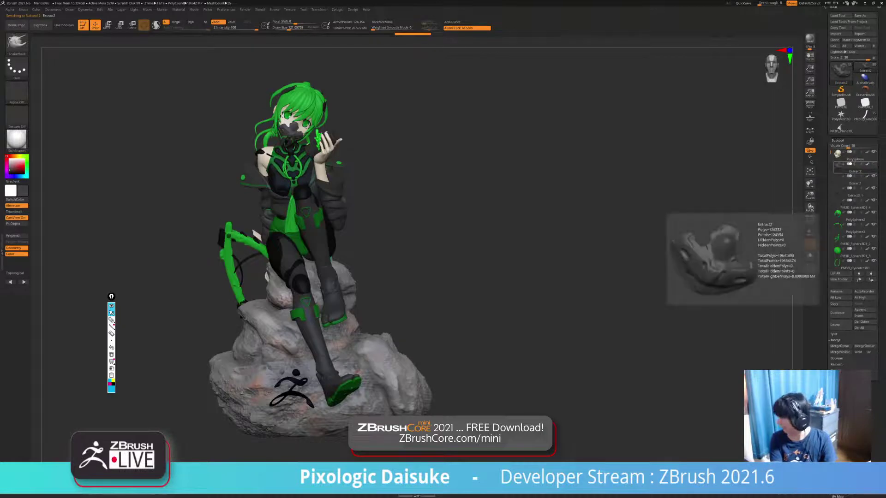
{"action": "mouse_move", "coordinate": [831, 152]}
{"action": "left_mouse_down"}
{"action": "mouse_move", "coordinate": [831, 266]}
{"action": "mouse_move", "coordinate": [831, 169]}
{"action": "mouse_move", "coordinate": [831, 228]}
{"action": "left_mouse_up"}
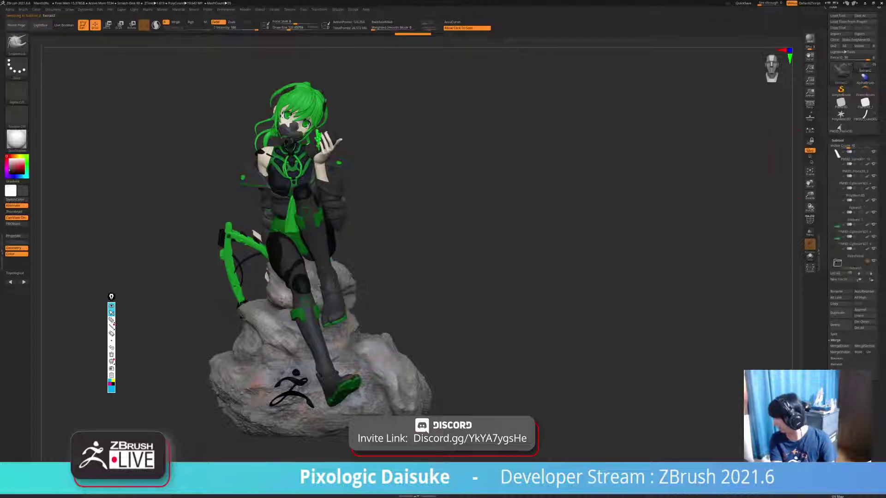
{"action": "scroll", "coordinate": [853, 208], "scroll_direction": "down", "scroll_amount": 3}
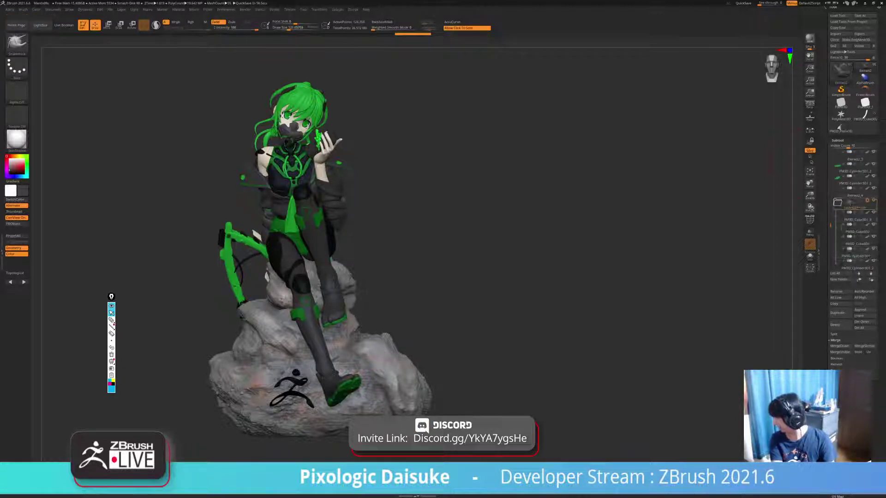
{"action": "scroll", "coordinate": [853, 207], "scroll_direction": "down", "scroll_amount": 5}
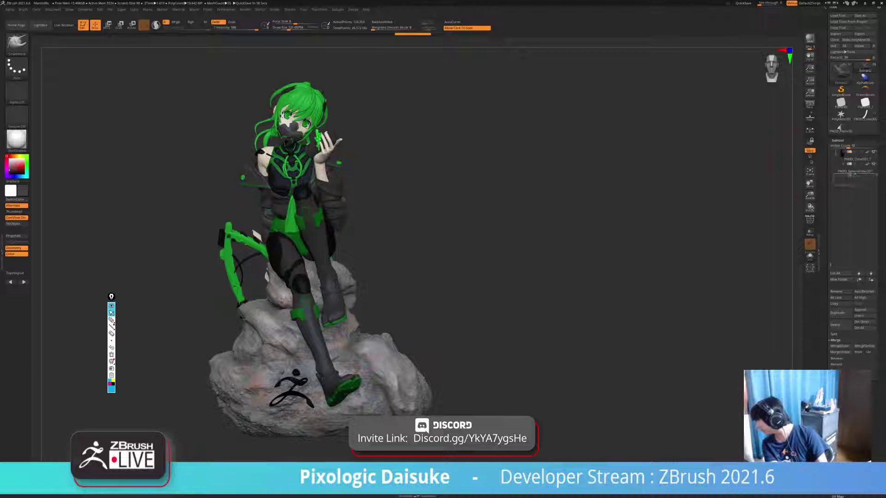
{"action": "left_click", "coordinate": [839, 280]}
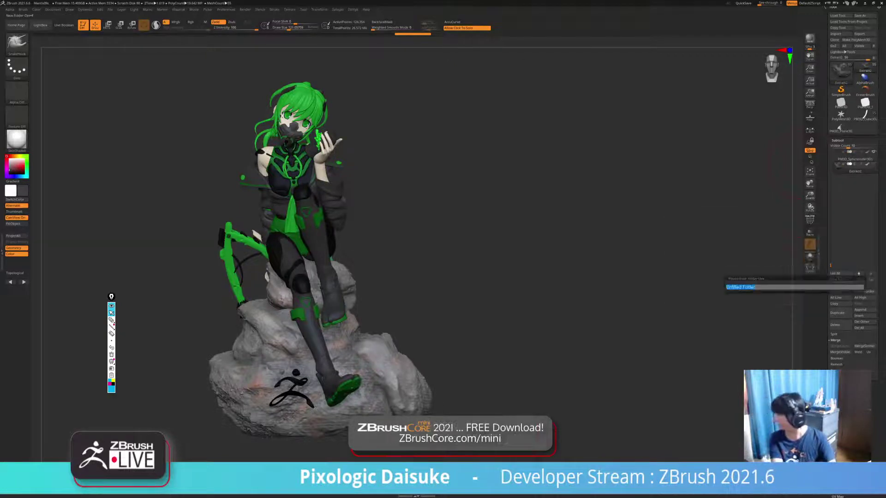
{"action": "key", "text": "Return"}
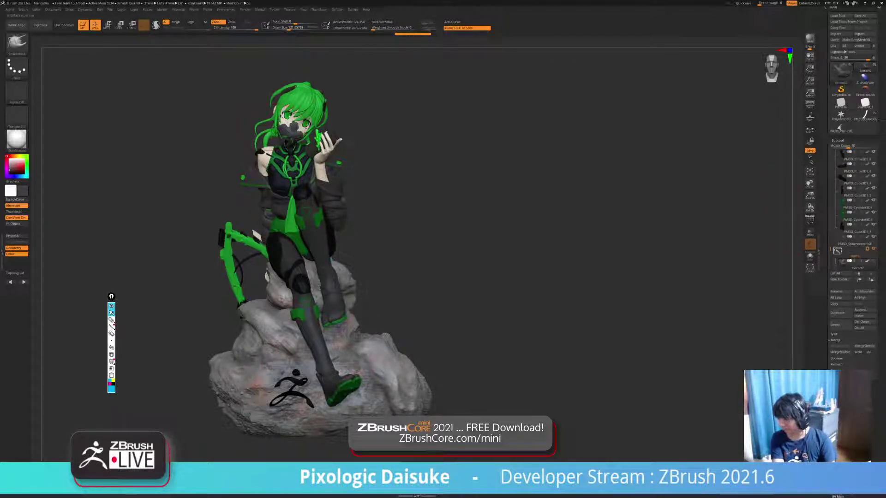
- Select the black piece near the shoulder instead of the gas mask and examine the unmasked figure
{"action": "left_click", "coordinate": [272, 150], "text": "alt"}
{"action": "left_click_drag", "start_coordinate": [508, 231], "coordinate": [530, 231]}
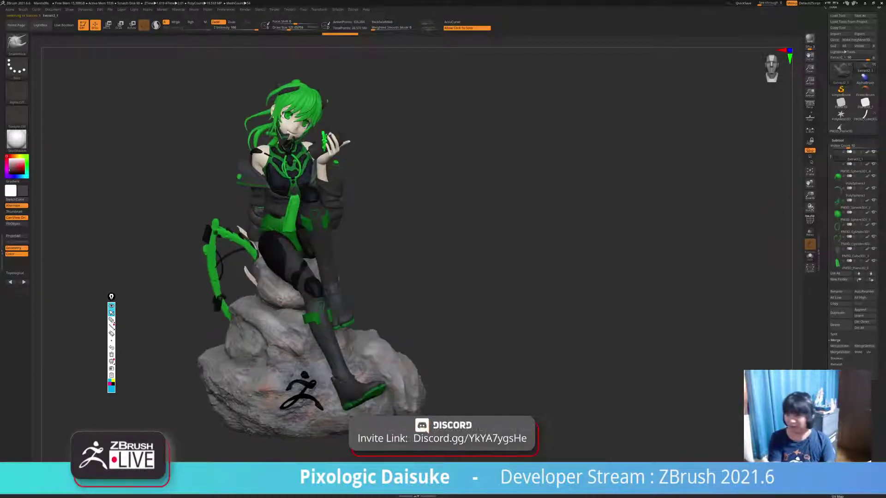
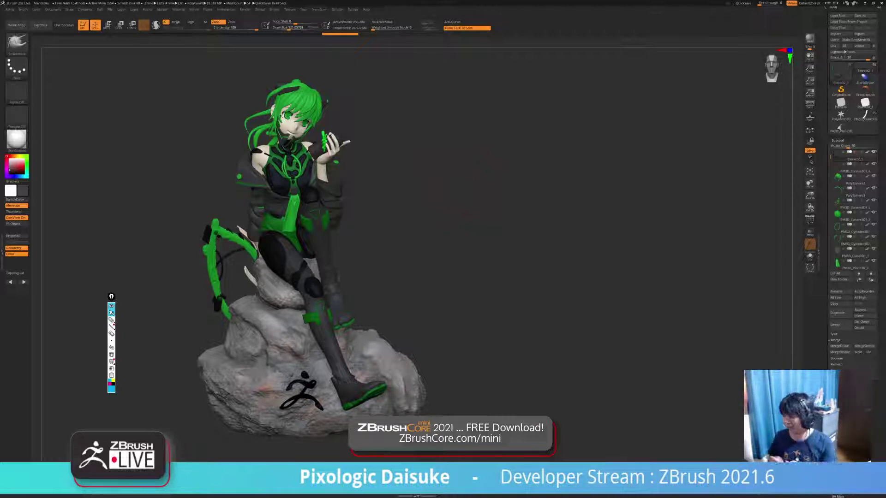
{"action": "mouse_move", "coordinate": [419, 182]}
{"action": "left_mouse_down"}
{"action": "mouse_move", "coordinate": [595, 183]}
{"action": "mouse_move", "coordinate": [420, 182]}
{"action": "left_mouse_up"}
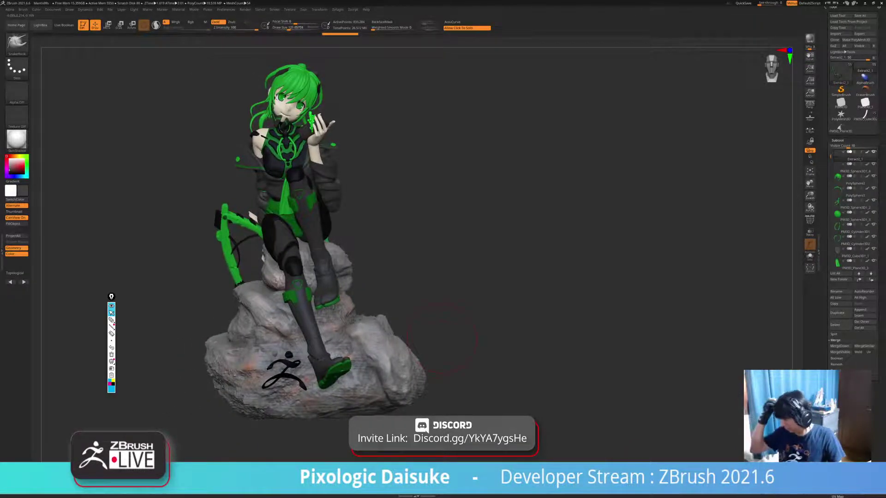
- Choose the DamStandard brush for the dark chest armour and subdivide its mesh once
{"action": "right_click_drag", "start_coordinate": [442, 339], "coordinate": [441, 400], "text": "ctrl"}
{"action": "key", "text": "b"}
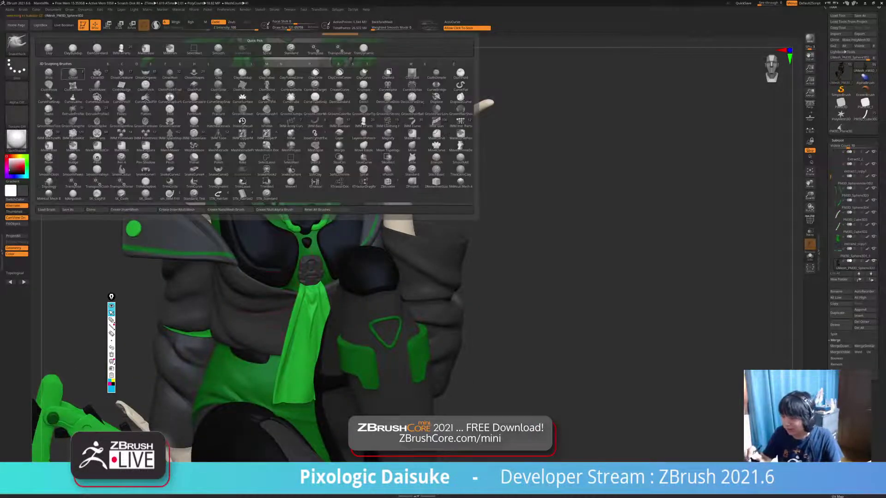
{"action": "key", "text": "d"}
{"action": "key", "text": "s"}
{"action": "left_click_drag", "start_coordinate": [553, 240], "coordinate": [537, 260]}
{"action": "left_click", "coordinate": [544, 258]}
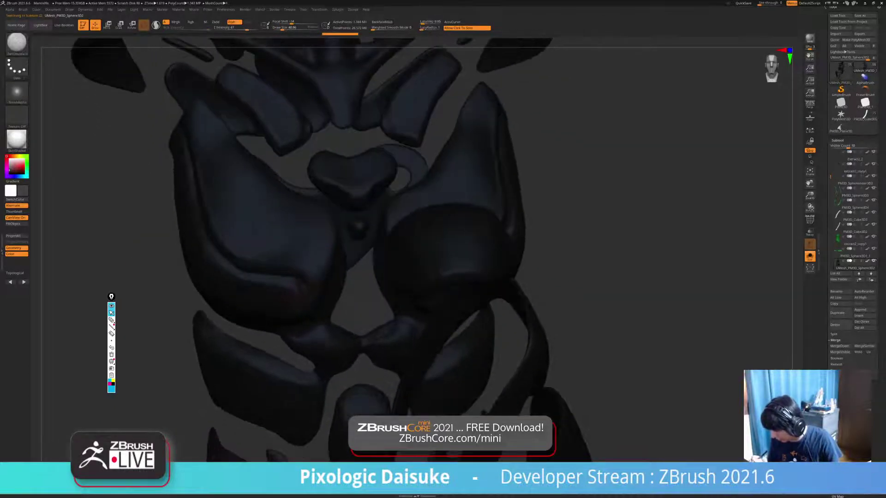
{"action": "left_click", "coordinate": [235, 440]}
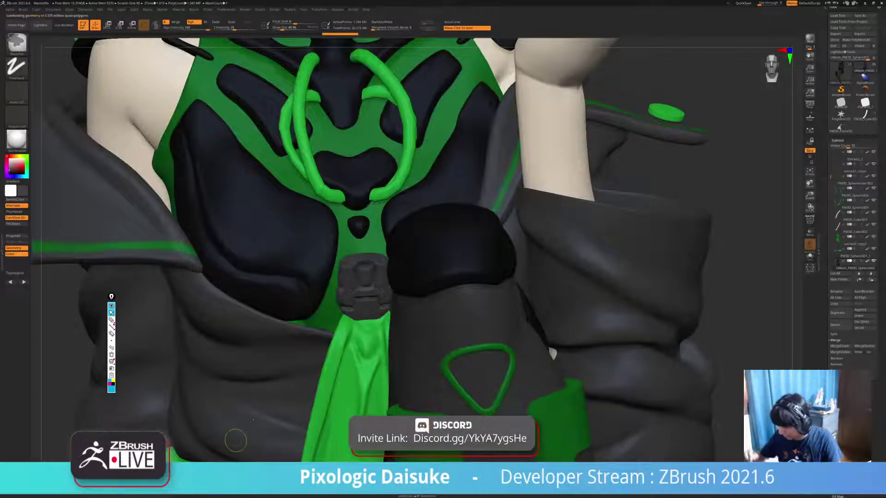
{"action": "key", "text": "ctrl+d"}
{"action": "key", "text": "shift"}
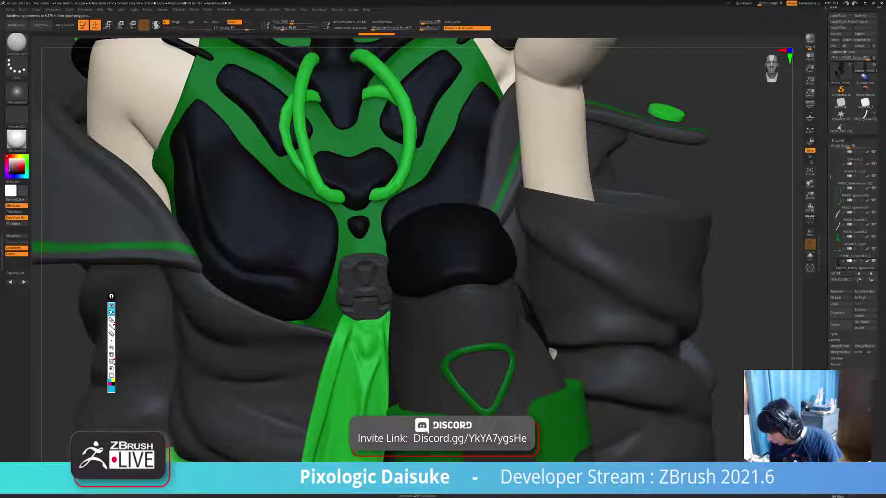
- Sculpt small surface details on both dark chest panels and smooth them
{"action": "left_click_drag", "start_coordinate": [311, 263], "coordinate": [281, 269], "text": "shift"}
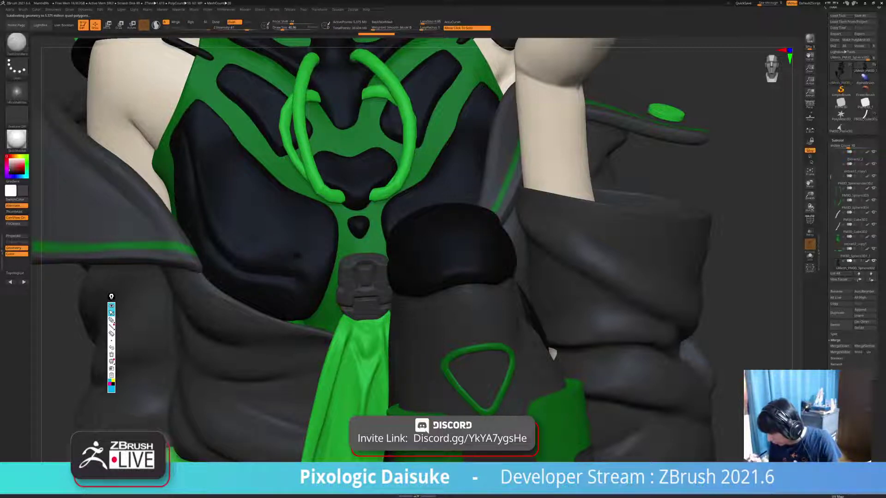
{"action": "left_click", "coordinate": [552, 353]}
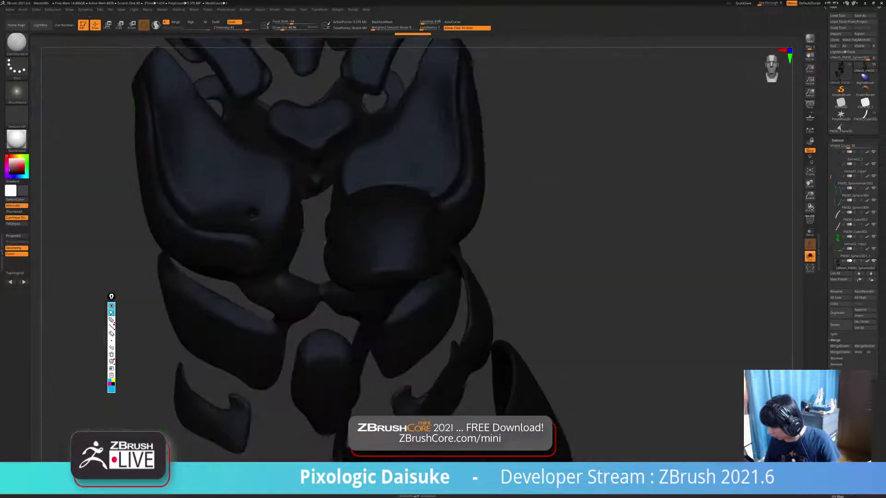
{"action": "mouse_move", "coordinate": [553, 353]}
{"action": "left_mouse_down"}
{"action": "mouse_move", "coordinate": [560, 348]}
{"action": "mouse_move", "coordinate": [562, 383]}
{"action": "mouse_move", "coordinate": [556, 367]}
{"action": "left_mouse_up"}
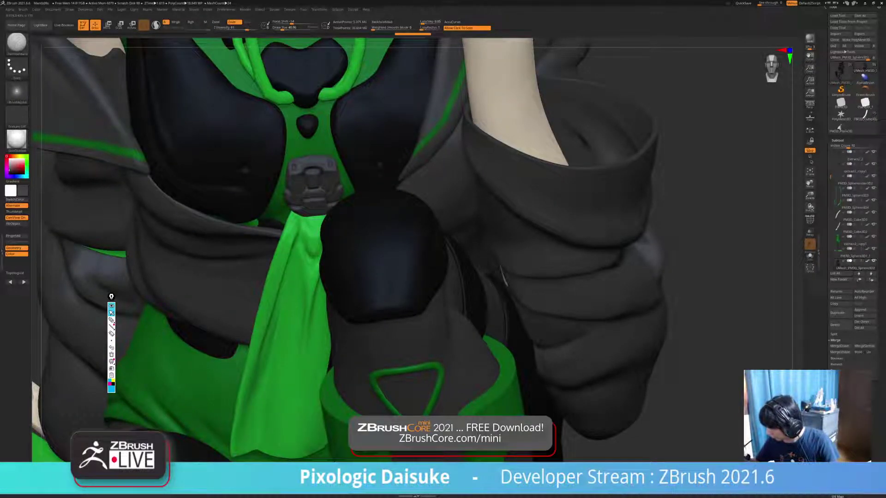
{"action": "mouse_move", "coordinate": [556, 366]}
{"action": "left_mouse_down", "text": "alt"}
{"action": "mouse_move", "coordinate": [553, 270]}
{"action": "mouse_move", "coordinate": [424, 265]}
{"action": "mouse_move", "coordinate": [428, 231]}
{"action": "mouse_move", "coordinate": [514, 238]}
{"action": "mouse_move", "coordinate": [500, 152]}
{"action": "mouse_move", "coordinate": [514, 124]}
{"action": "mouse_move", "coordinate": [537, 110]}
{"action": "mouse_move", "coordinate": [507, 194]}
{"action": "left_mouse_up", "text": "alt"}
{"action": "left_click", "coordinate": [428, 231]}
{"action": "left_click", "coordinate": [428, 231]}
{"action": "left_click", "coordinate": [511, 201]}
{"action": "left_click_drag", "start_coordinate": [201, 261], "coordinate": [202, 285], "text": "shift"}
- Choose the DamStandard brush and refine creases on the dark bodysuit, checking it both isolated and with the whole figure
{"action": "key", "text": "b"}
{"action": "key", "text": "d"}
{"action": "key", "text": "s"}
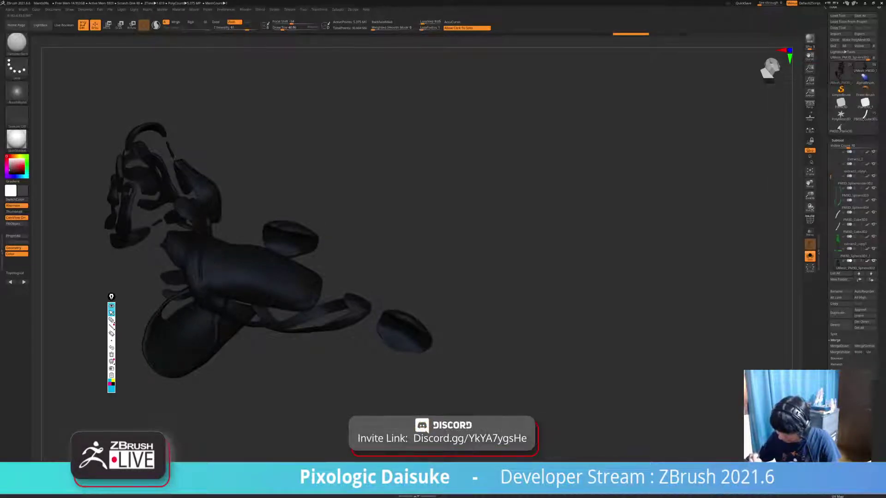
{"action": "right_click_drag", "start_coordinate": [508, 258], "coordinate": [406, 213], "text": "ctrl"}
{"action": "left_click", "coordinate": [461, 217]}
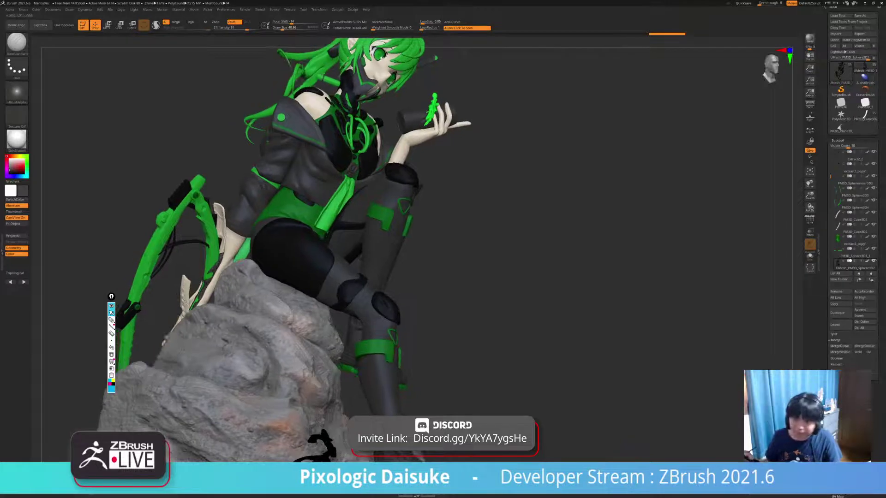
{"action": "mouse_move", "coordinate": [692, 272]}
{"action": "right_mouse_down"}
{"action": "mouse_move", "coordinate": [632, 272]}
{"action": "mouse_move", "coordinate": [639, 267]}
{"action": "mouse_move", "coordinate": [525, 287]}
{"action": "mouse_move", "coordinate": [625, 240]}
{"action": "right_mouse_up"}
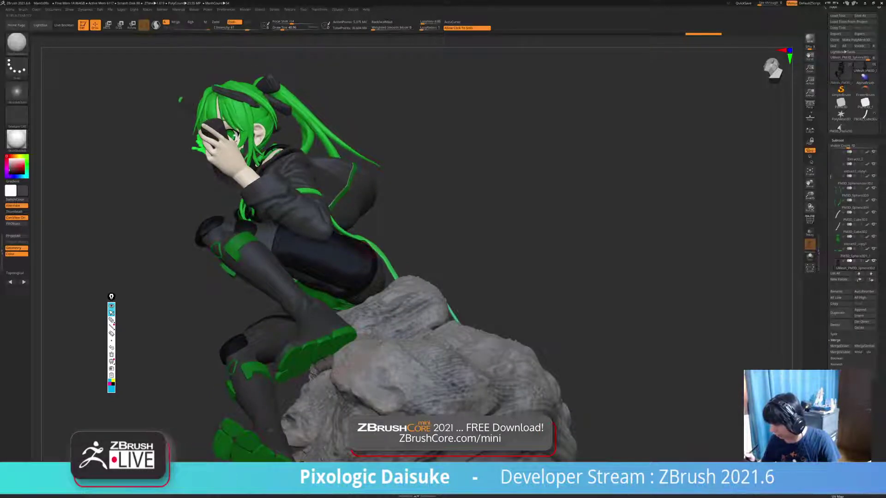
{"action": "mouse_move", "coordinate": [625, 240]}
{"action": "right_mouse_down"}
{"action": "mouse_move", "coordinate": [625, 196]}
{"action": "mouse_move", "coordinate": [625, 212]}
{"action": "mouse_move", "coordinate": [553, 332]}
{"action": "mouse_move", "coordinate": [487, 406]}
{"action": "right_mouse_up"}
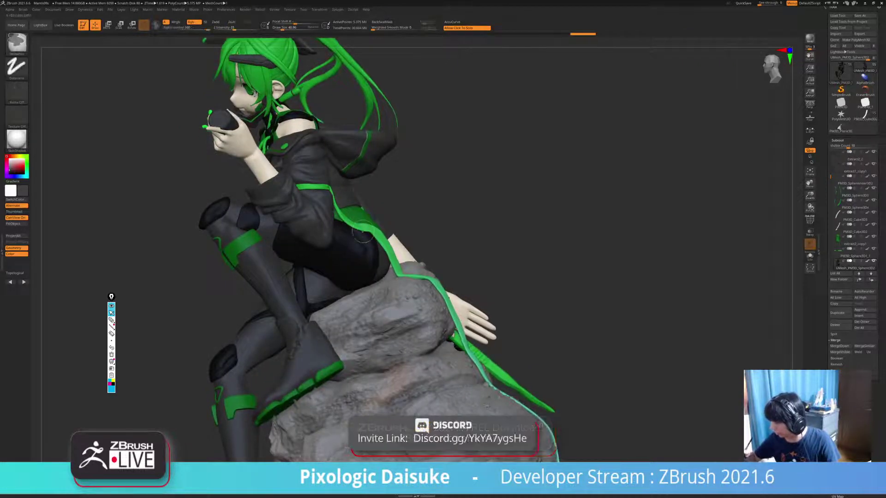
{"action": "key", "text": "ctrl"}
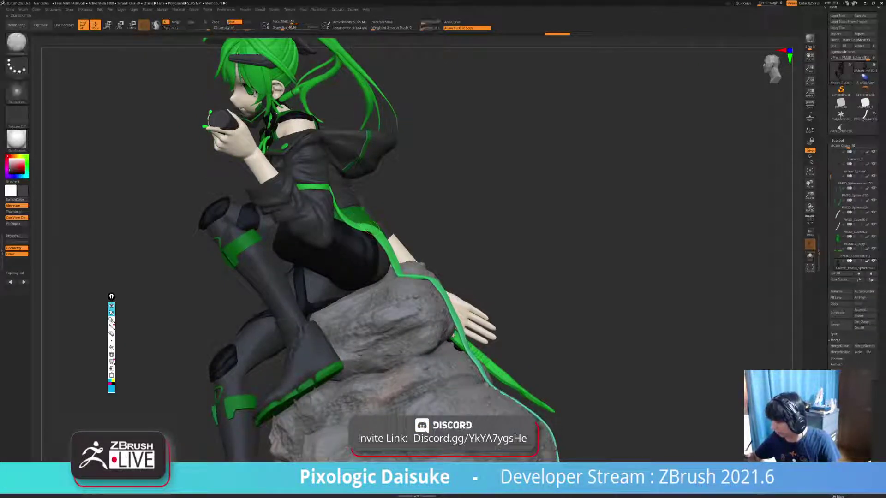
{"action": "key", "text": "shift"}
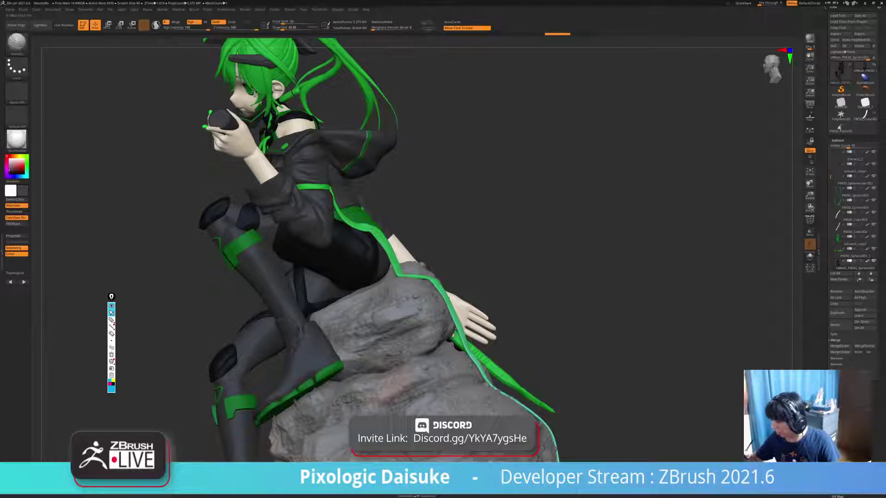
- Select the green front hair, isolate it and subdivide its mesh once
{"action": "right_click_drag", "start_coordinate": [554, 332], "coordinate": [616, 227], "text": "ctrl"}
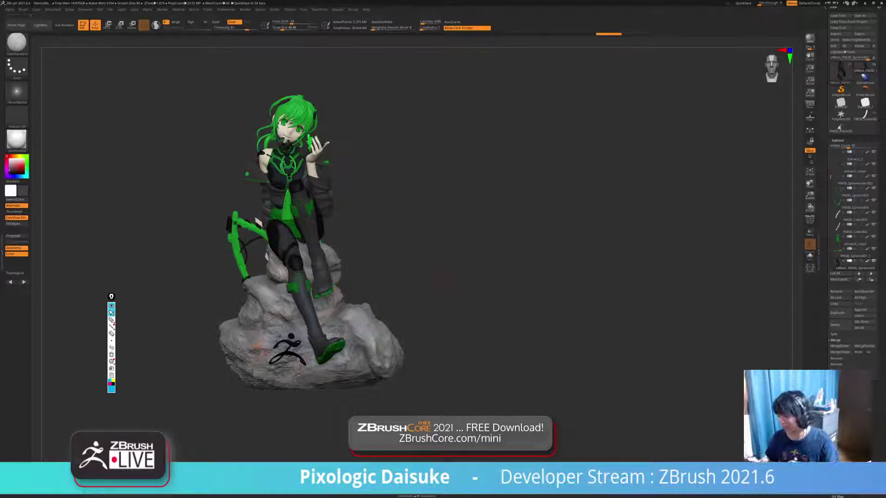
{"action": "mouse_move", "coordinate": [287, 347]}
{"action": "right_mouse_down"}
{"action": "mouse_move", "coordinate": [350, 348]}
{"action": "mouse_move", "coordinate": [288, 346]}
{"action": "right_mouse_up"}
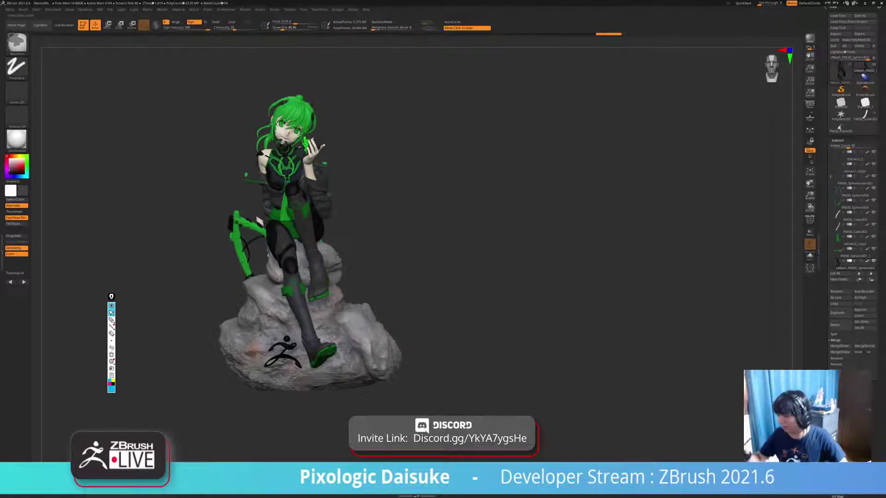
{"action": "right_click_drag", "start_coordinate": [291, 134], "coordinate": [298, 228], "text": "ctrl"}
{"action": "left_click", "coordinate": [348, 100], "text": "alt"}
{"action": "mouse_move", "coordinate": [349, 101]}
{"action": "right_mouse_down", "text": "alt"}
{"action": "mouse_move", "coordinate": [359, 238]}
{"action": "mouse_move", "coordinate": [360, 226]}
{"action": "mouse_move", "coordinate": [342, 233]}
{"action": "right_mouse_up", "text": "alt"}
{"action": "left_click", "coordinate": [356, 204], "text": "alt"}
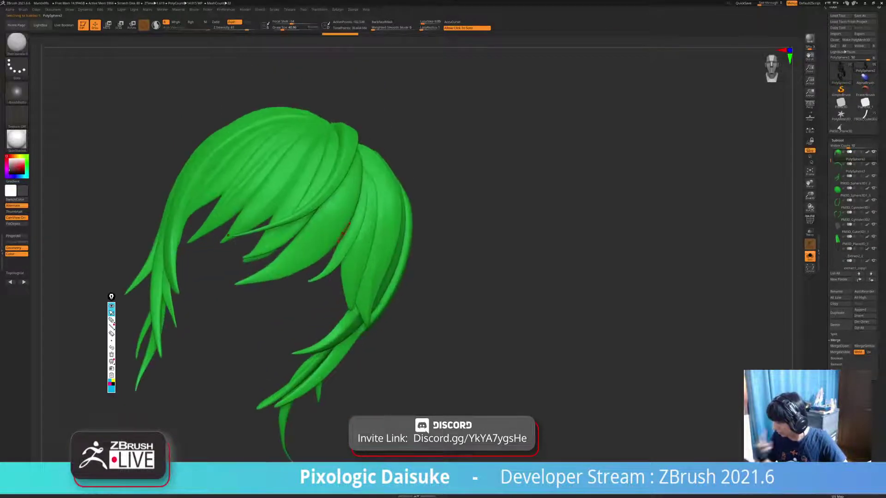
{"action": "right_click_drag", "start_coordinate": [348, 169], "coordinate": [330, 161]}
- Carve and smooth fine strand grooves beside the parting near the crown of the green hair
{"action": "left_click_drag", "start_coordinate": [366, 152], "coordinate": [363, 157], "text": "shift"}
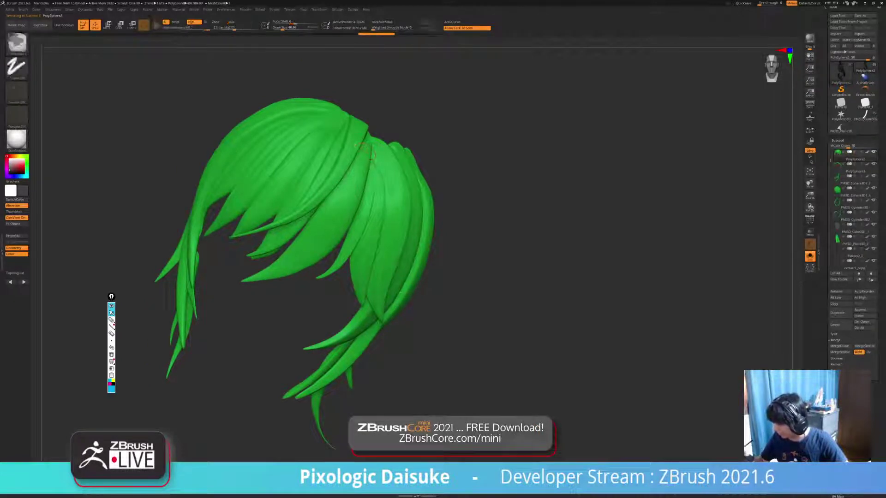
{"action": "key", "text": "shift"}
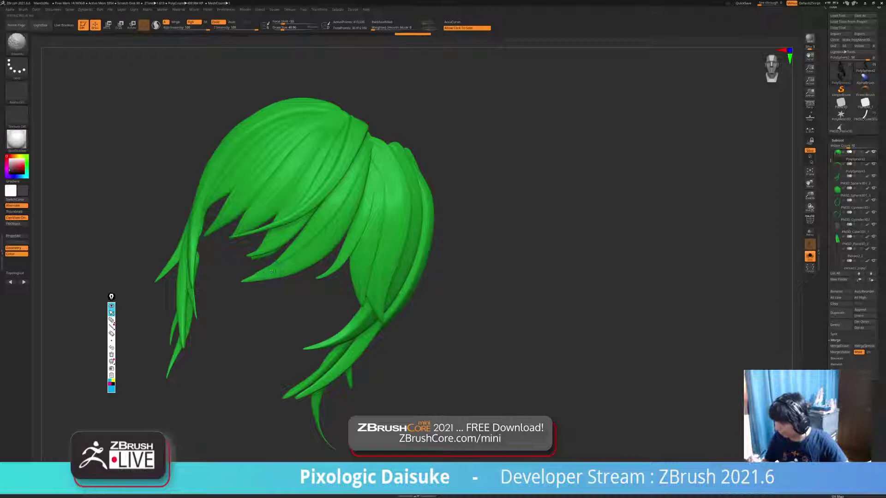
{"action": "mouse_move", "coordinate": [271, 272]}
{"action": "right_mouse_down"}
{"action": "mouse_move", "coordinate": [316, 184]}
{"action": "mouse_move", "coordinate": [315, 207]}
{"action": "right_mouse_up"}
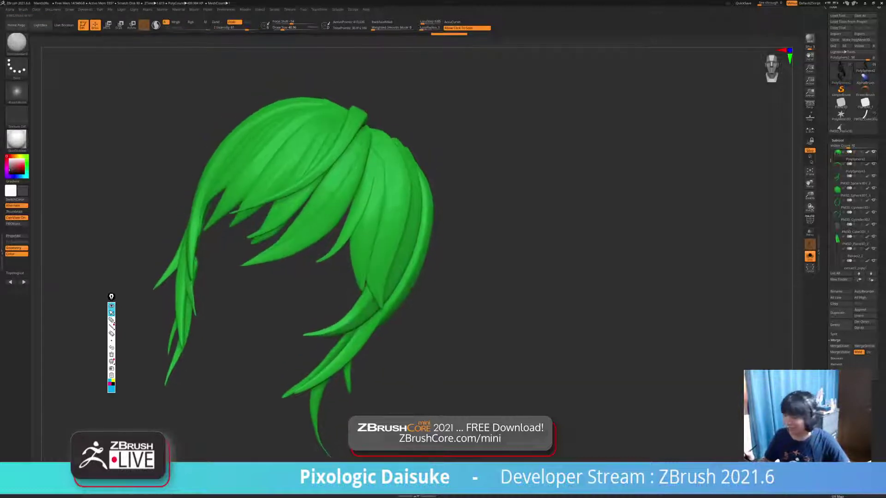
{"action": "right_click_drag", "start_coordinate": [364, 146], "coordinate": [371, 133]}
{"action": "key", "text": "shift"}
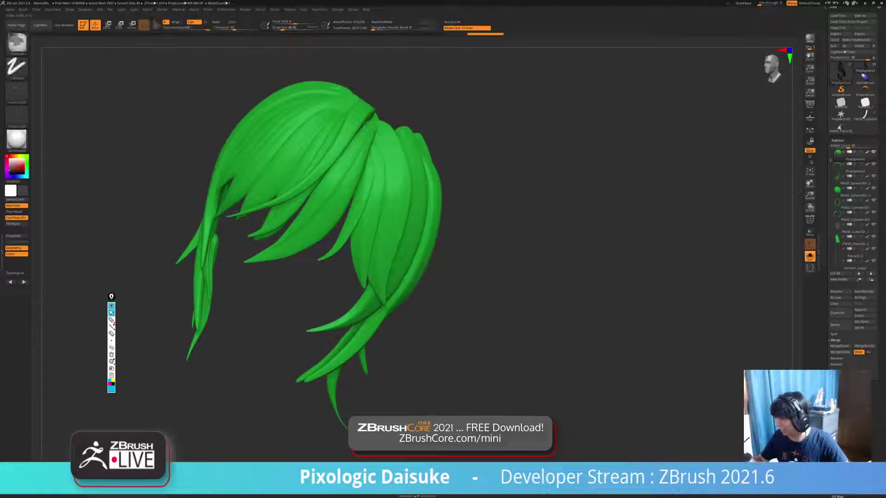
{"action": "key", "text": "ctrl"}
{"action": "key", "text": "ctrl"}
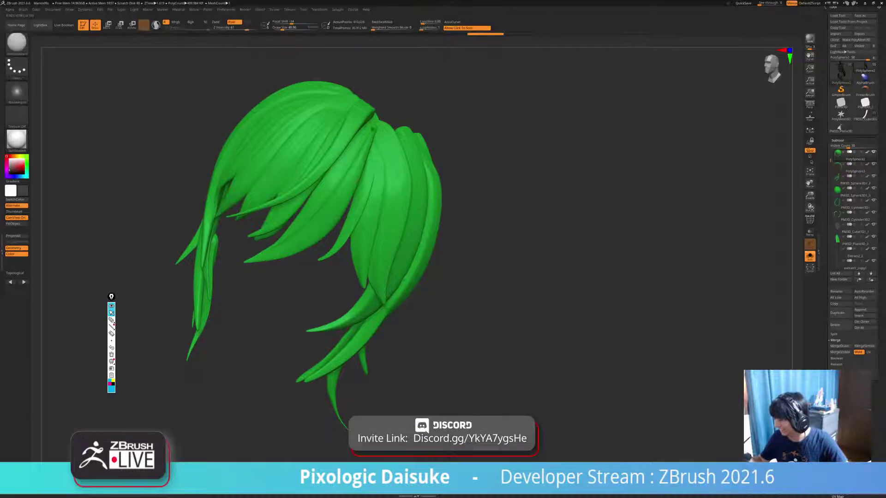
- Deepen the strand grooves where the swept fringe meets the side hair, undoing unsatisfactory strokes
{"action": "key", "text": "ctrl+z"}
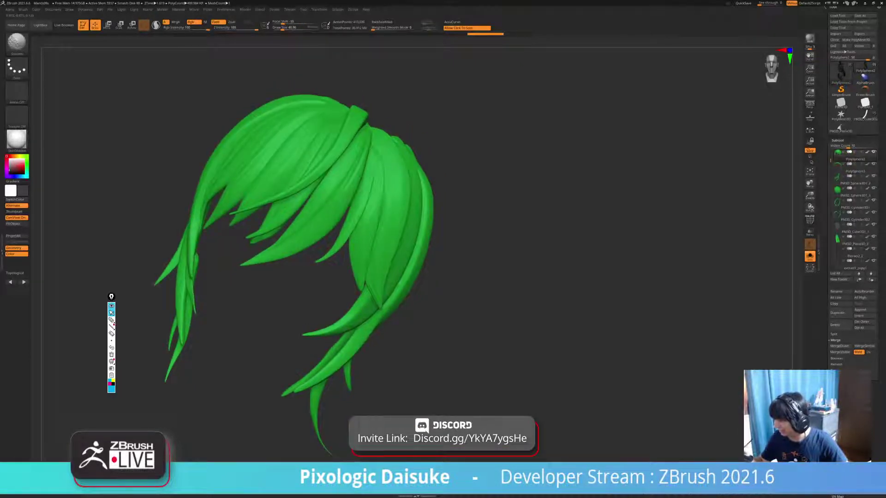
{"action": "key", "text": "ctrl+z"}
{"action": "key", "text": "ctrl+z"}
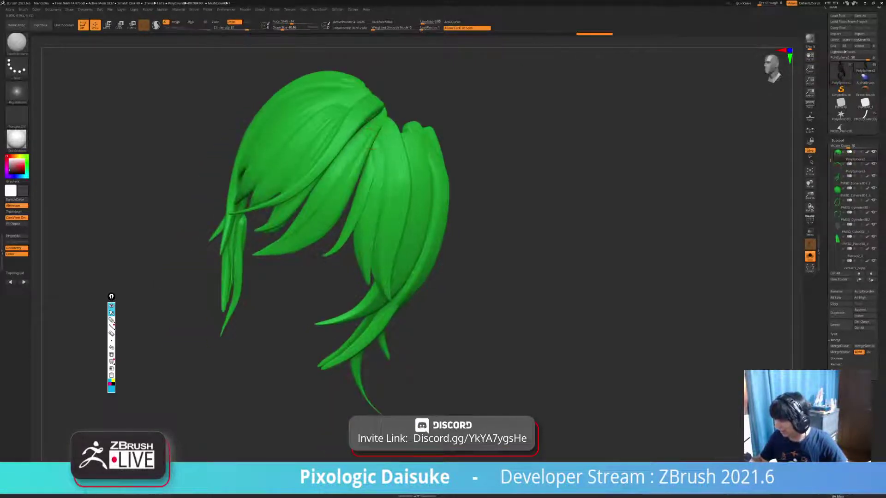
{"action": "key", "text": "ctrl+z"}
{"action": "key", "text": "ctrl+z"}
{"action": "key", "text": "ctrl+z"}
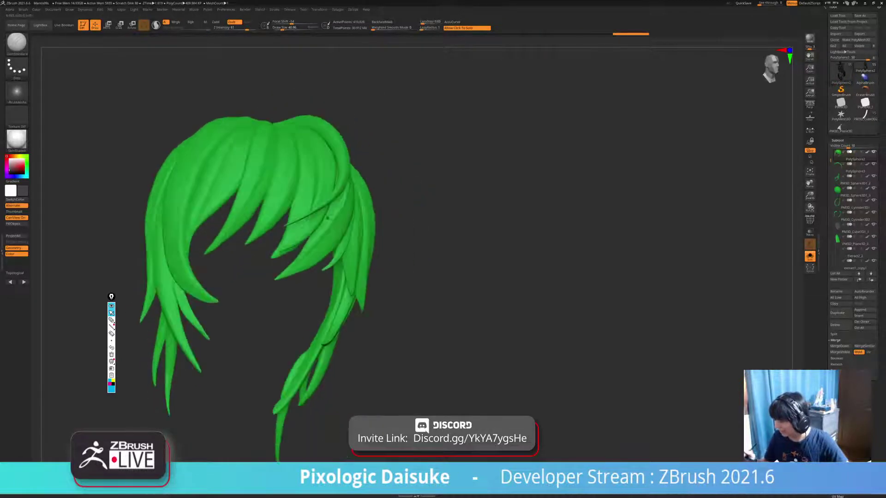
{"action": "key", "text": "ctrl+z"}
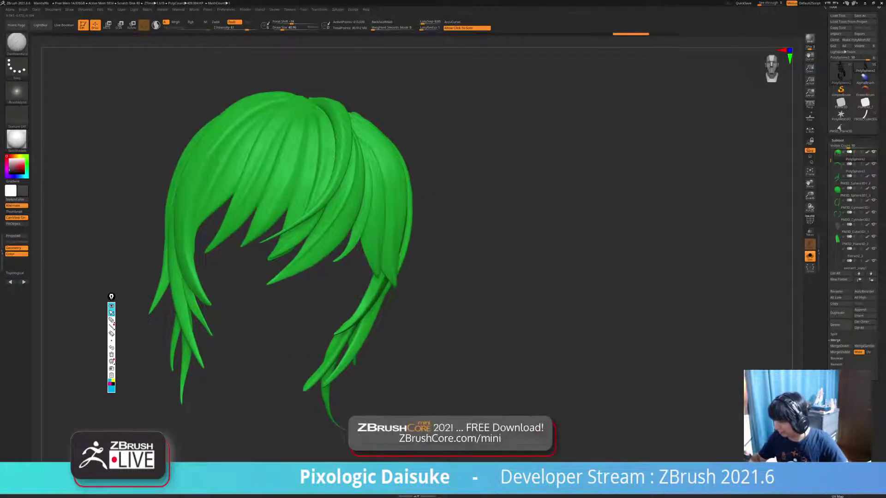
{"action": "key", "text": "ctrl+z"}
{"action": "key", "text": "ctrl+z"}
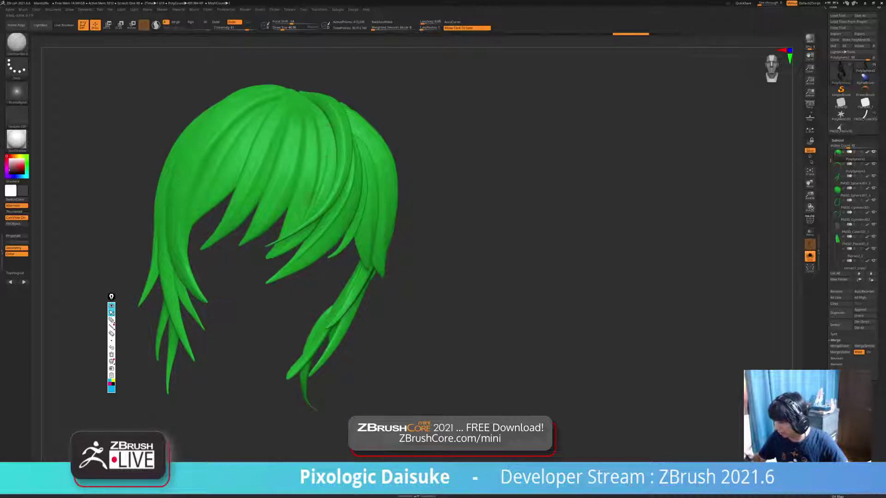
{"action": "key", "text": "shift"}
{"action": "key", "text": "ctrl+z"}
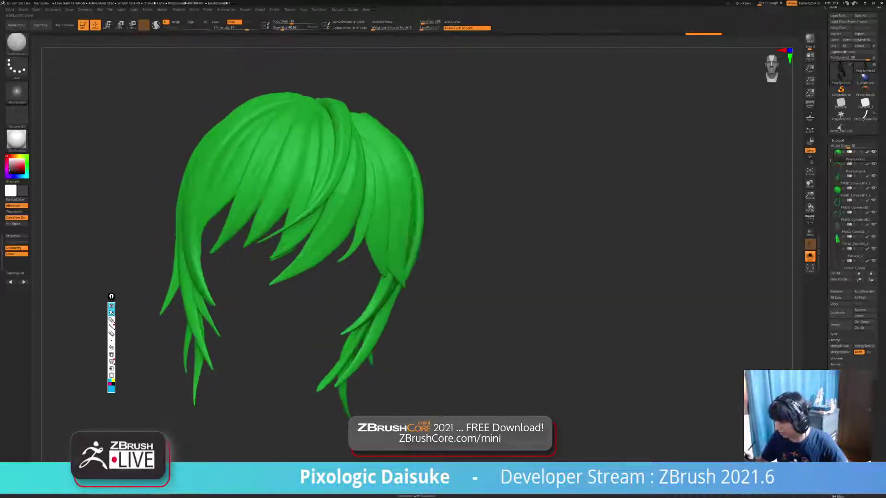
- Refine the grooves between the central fringe strands, undoing and redoing individual strokes
{"action": "key", "text": "ctrl+shift+z"}
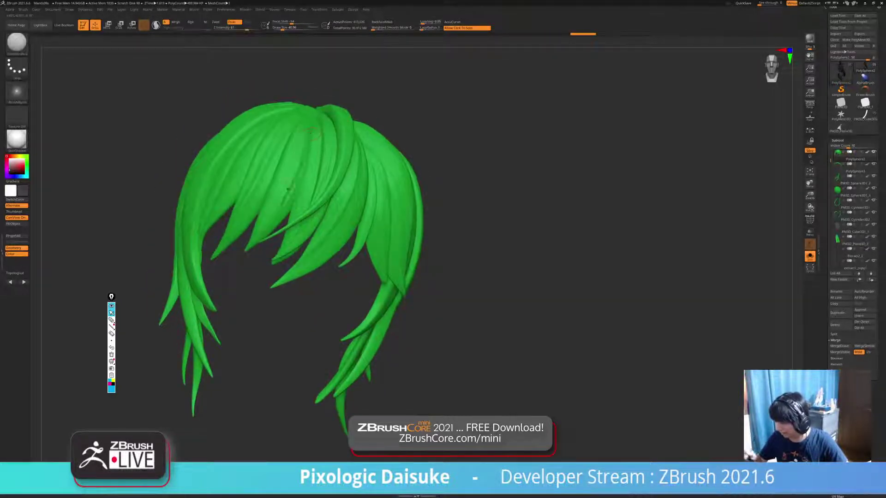
{"action": "key", "text": "ctrl+z"}
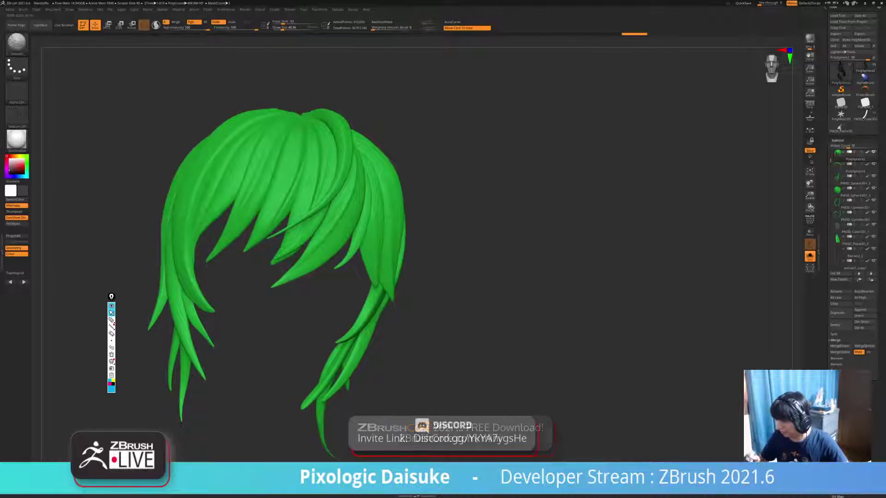
{"action": "key", "text": "ctrl+z"}
{"action": "key", "text": "ctrl+shift+z"}
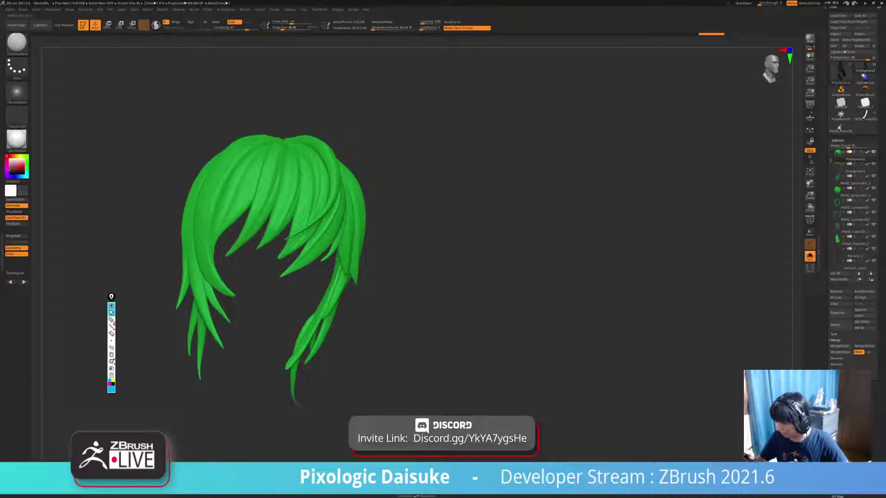
{"action": "key", "text": "ctrl+z"}
{"action": "key", "text": "ctrl+z"}
{"action": "key", "text": "ctrl+z"}
{"action": "key", "text": "ctrl+z"}
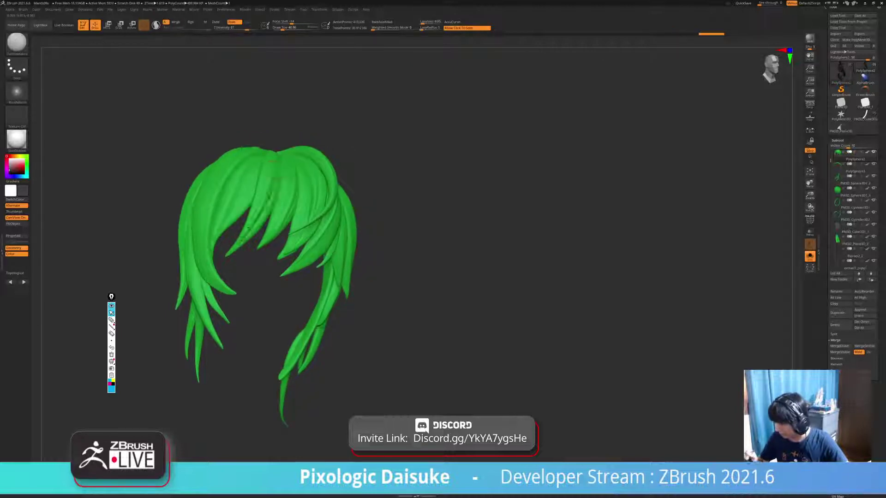
- Sculpt strand lines along the fringe and long locks on the character's right side, undoing strokes to retry them
{"action": "key", "text": "ctrl+z"}
{"action": "key", "text": "ctrl+z"}
{"action": "key", "text": "ctrl+z"}
{"action": "key", "text": "ctrl+z"}
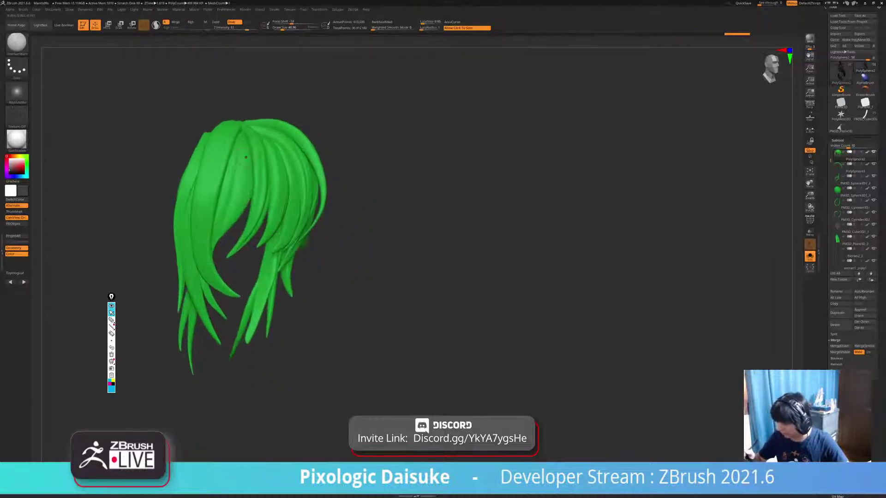
{"action": "key", "text": "ctrl+z"}
{"action": "key", "text": "ctrl+z"}
{"action": "key", "text": "ctrl+z"}
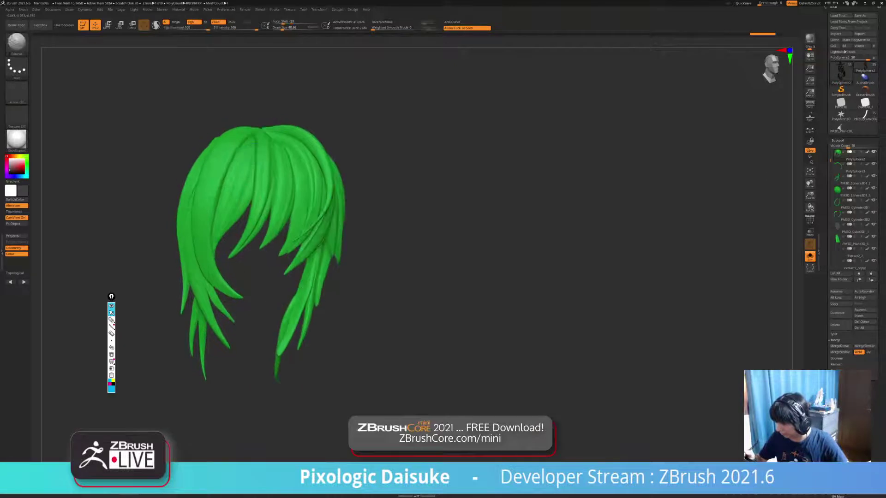
{"action": "key", "text": "ctrl+z"}
{"action": "key", "text": "ctrl+z"}
{"action": "key", "text": "ctrl+z"}
{"action": "key", "text": "ctrl+z"}
{"action": "key", "text": "ctrl+z"}
{"action": "key", "text": "ctrl+z"}
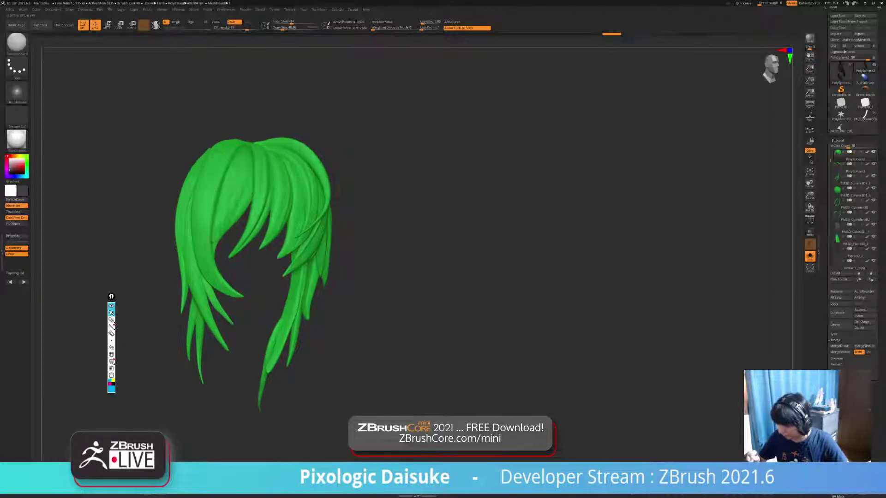
{"action": "key", "text": "ctrl+z"}
{"action": "key", "text": "ctrl+z"}
{"action": "key", "text": "ctrl+z"}
{"action": "key", "text": "ctrl+z"}
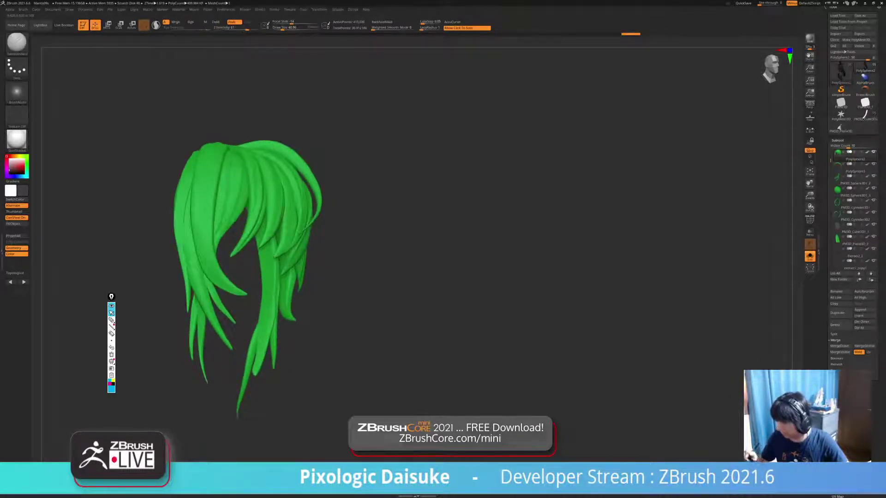
{"action": "key", "text": "ctrl+z"}
{"action": "key", "text": "ctrl+z"}
{"action": "key", "text": "ctrl+z"}
{"action": "key", "text": "ctrl+z"}
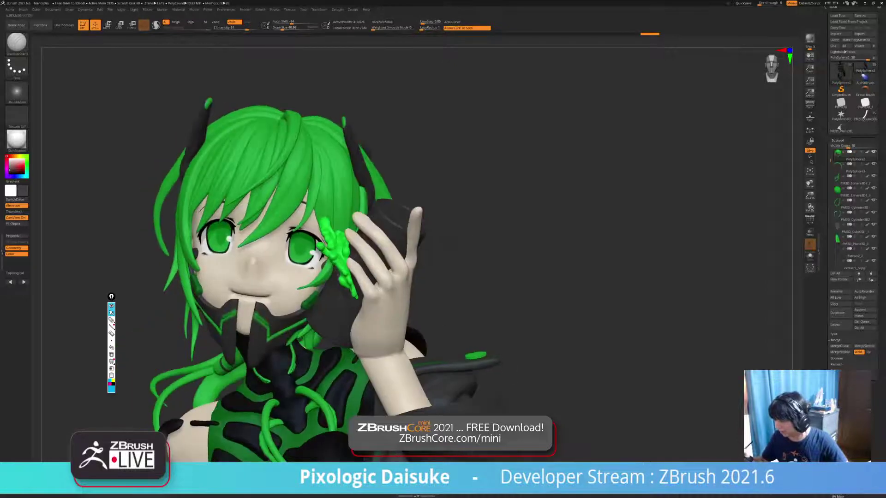
- Isolate the front hair and carve strand grooves in the fringe just beside the parting on the character's left, retrying unsatisfactory strokes
{"action": "key", "text": "ctrl+z"}
{"action": "key", "text": "ctrl+z"}
{"action": "key", "text": "ctrl+z"}
{"action": "key", "text": "ctrl+z"}
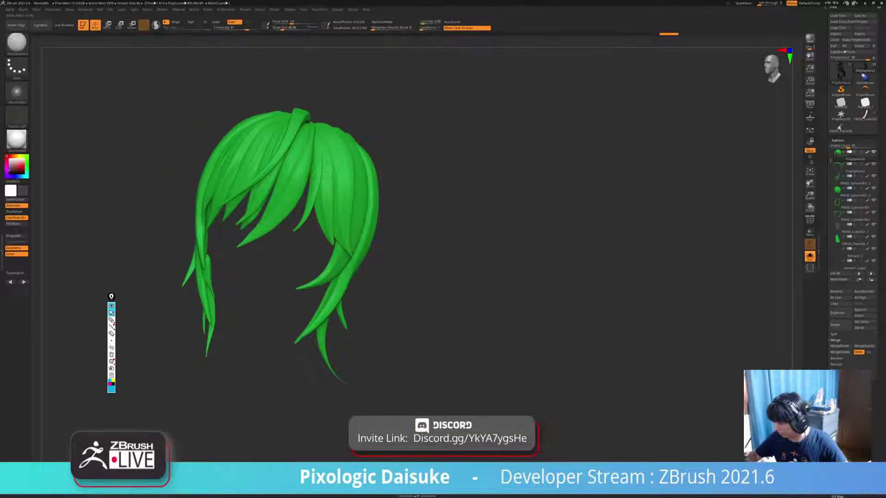
{"action": "key", "text": "ctrl+z"}
{"action": "key", "text": "ctrl+z"}
{"action": "key", "text": "ctrl+z"}
{"action": "key", "text": "ctrl+z"}
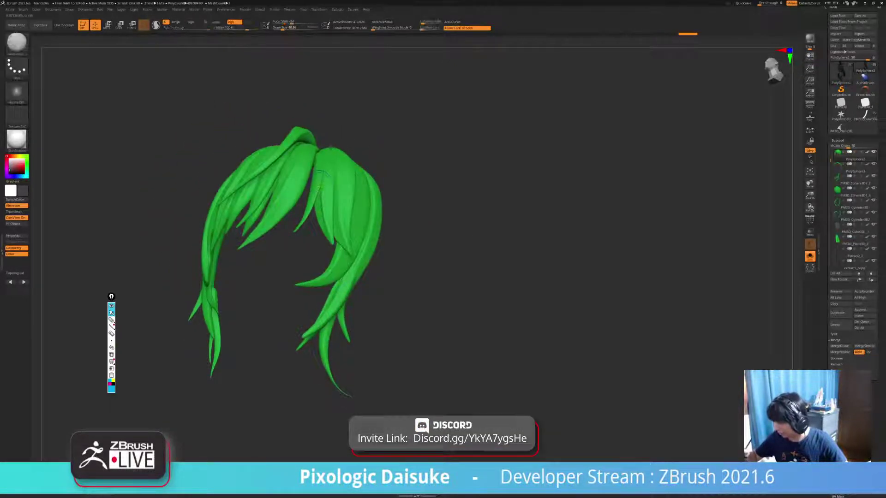
{"action": "key", "text": "ctrl+z"}
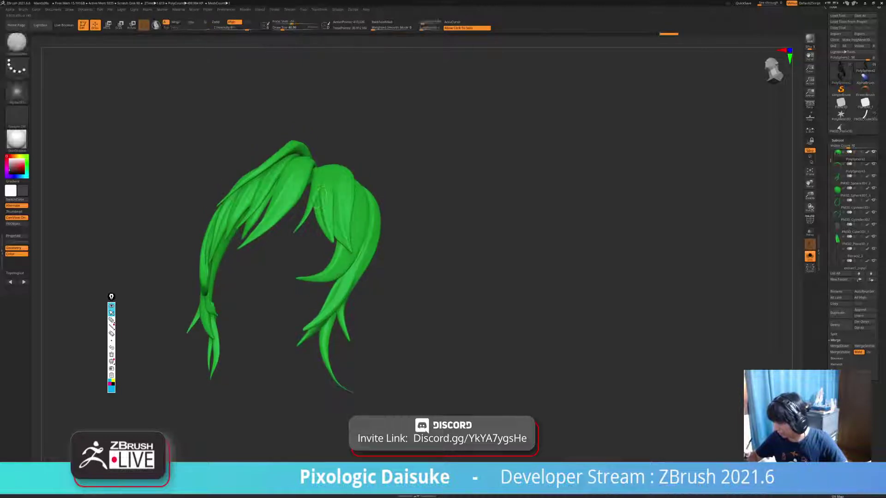
- Sculpt strand lines down the broad fringe lock on the character's left side, undoing strokes to retry them
{"action": "key", "text": "ctrl+z"}
{"action": "key", "text": "ctrl+z"}
{"action": "key", "text": "ctrl+z"}
{"action": "key", "text": "ctrl+z"}
{"action": "key", "text": "ctrl+z"}
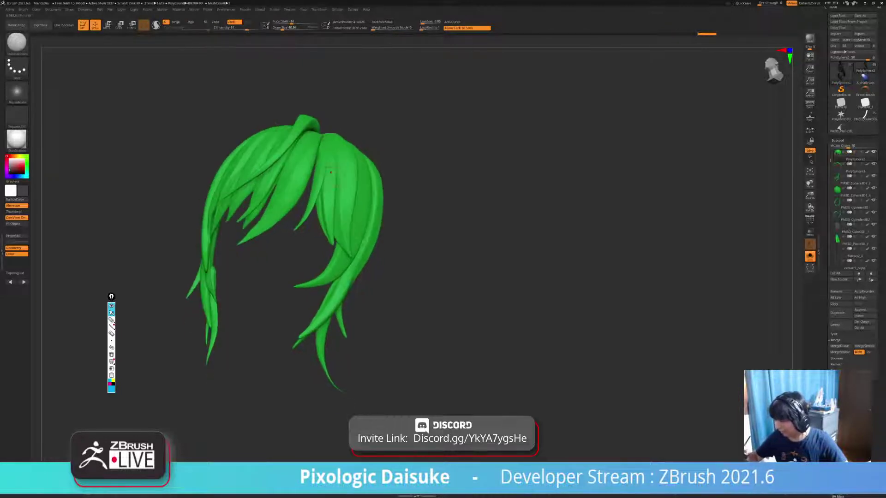
{"action": "key", "text": "ctrl+z"}
{"action": "key", "text": "ctrl+z"}
{"action": "key", "text": "ctrl+z"}
{"action": "key", "text": "ctrl+z"}
{"action": "key", "text": "ctrl+z"}
{"action": "key", "text": "ctrl+z"}
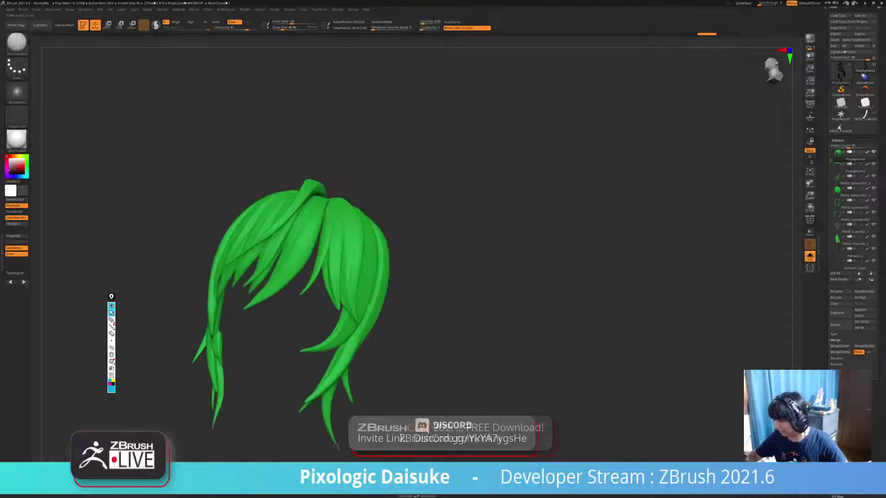
- Refine and smooth the root grooves of the left side fringe near the crown, undoing unsatisfactory strokes
{"action": "key", "text": "ctrl+z"}
{"action": "key", "text": "ctrl+z"}
{"action": "key", "text": "ctrl+z"}
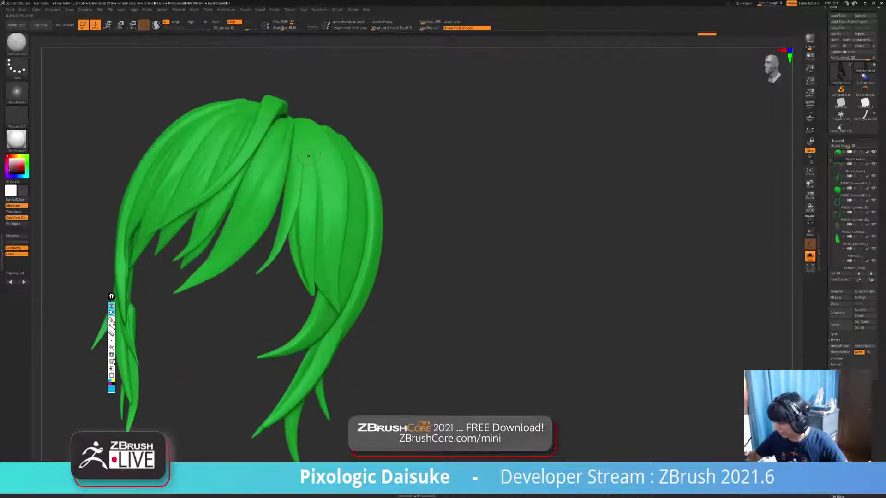
{"action": "key", "text": "ctrl+z"}
{"action": "key", "text": "ctrl+z"}
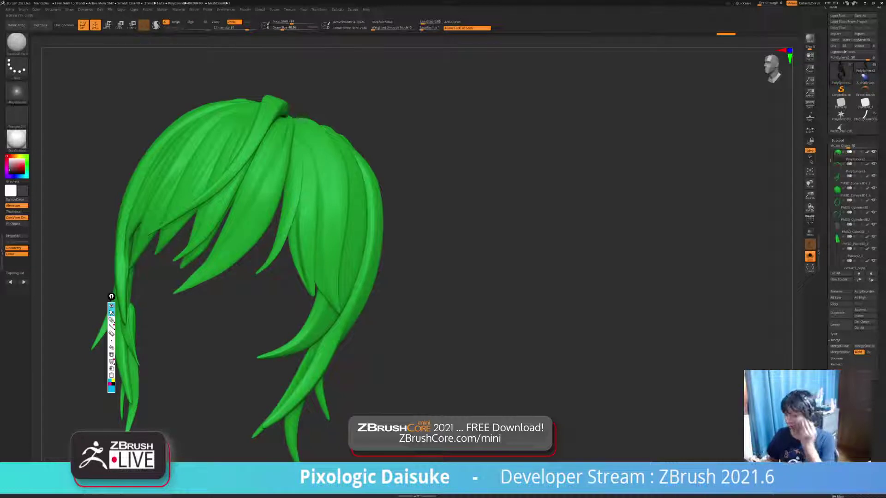
{"action": "key", "text": "ctrl+z"}
{"action": "key", "text": "ctrl+z"}
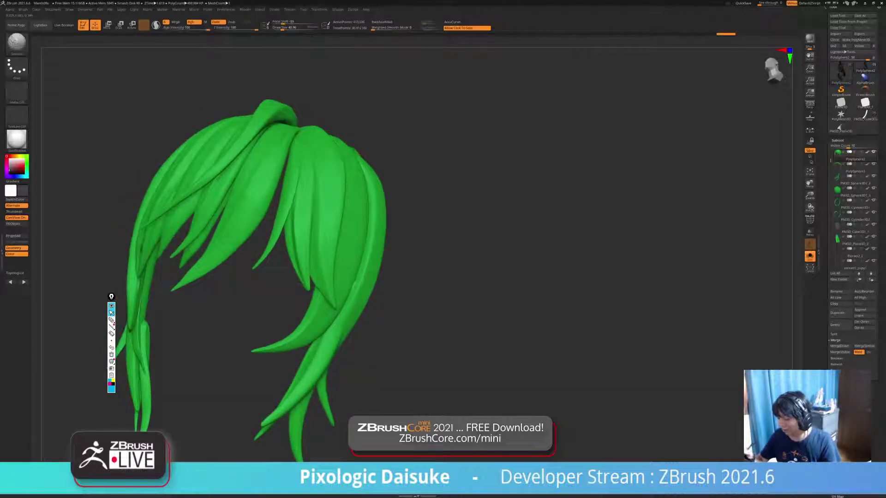
- Carve and smooth the grooves toward the left fringe tips where they overlap the outer side lock, undoing strokes to retry them
{"action": "key", "text": "ctrl+z"}
{"action": "key", "text": "ctrl+z"}
{"action": "key", "text": "ctrl+z"}
{"action": "key", "text": "ctrl+z"}
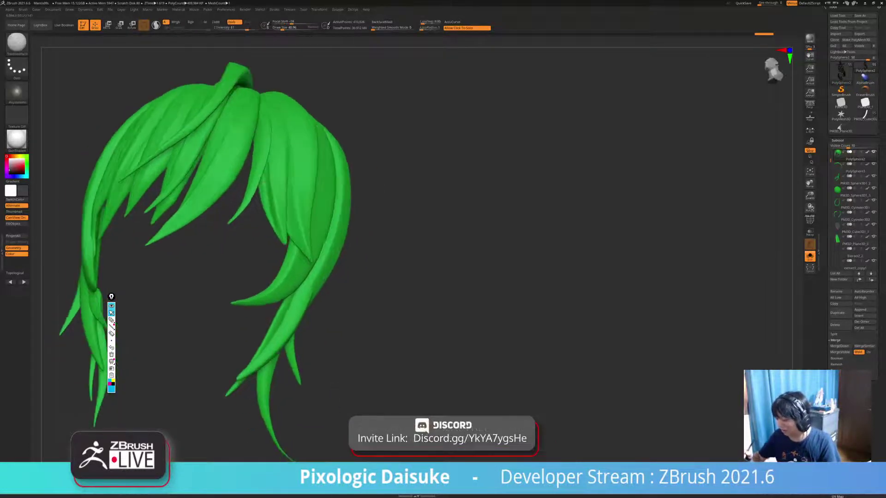
{"action": "key", "text": "ctrl+z"}
{"action": "key", "text": "ctrl+z"}
{"action": "key", "text": "ctrl+z"}
{"action": "key", "text": "ctrl+z"}
{"action": "key", "text": "ctrl+z"}
{"action": "key", "text": "ctrl+z"}
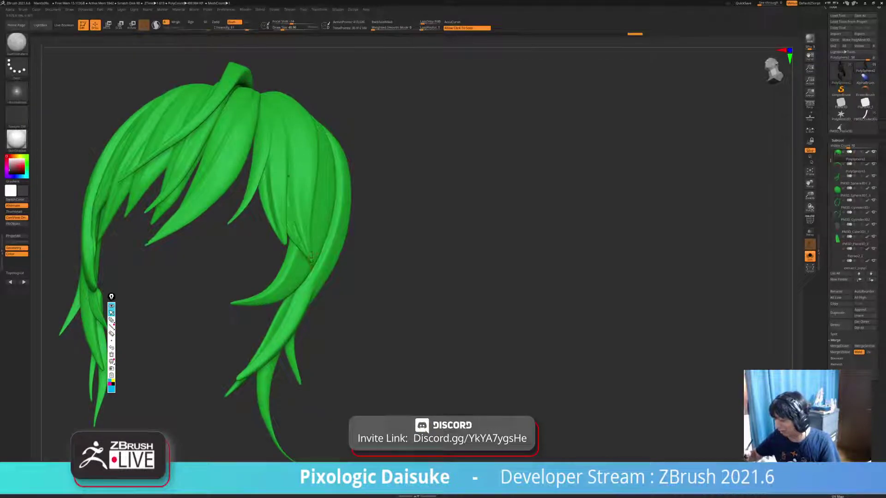
{"action": "key", "text": "ctrl+z"}
{"action": "key", "text": "ctrl+z"}
{"action": "key", "text": "ctrl+z"}
{"action": "key", "text": "ctrl+z"}
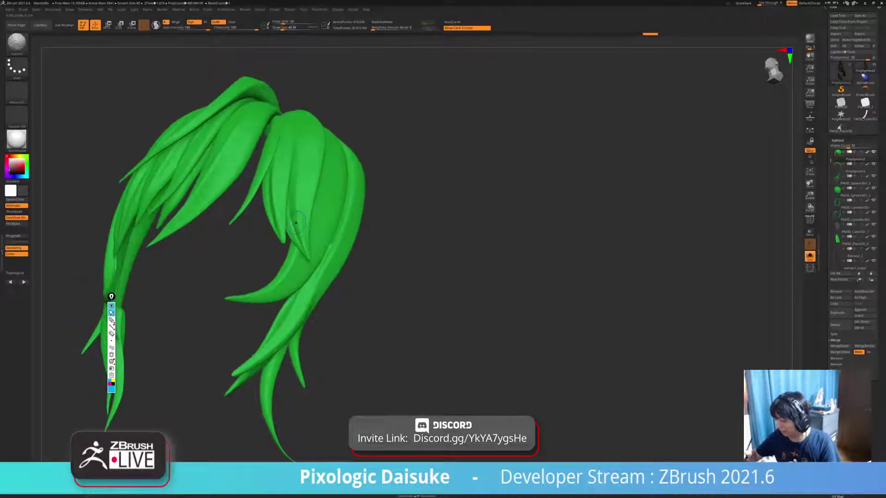
- Add strand lines along the outer side lock on the character's left, redoing individual strokes
{"action": "key", "text": "ctrl+shift+z"}
{"action": "key", "text": "ctrl+shift+z"}
{"action": "key", "text": "ctrl+shift+z"}
{"action": "key", "text": "ctrl+shift+z"}
{"action": "key", "text": "ctrl+shift+z"}
{"action": "key", "text": "ctrl+shift+z"}
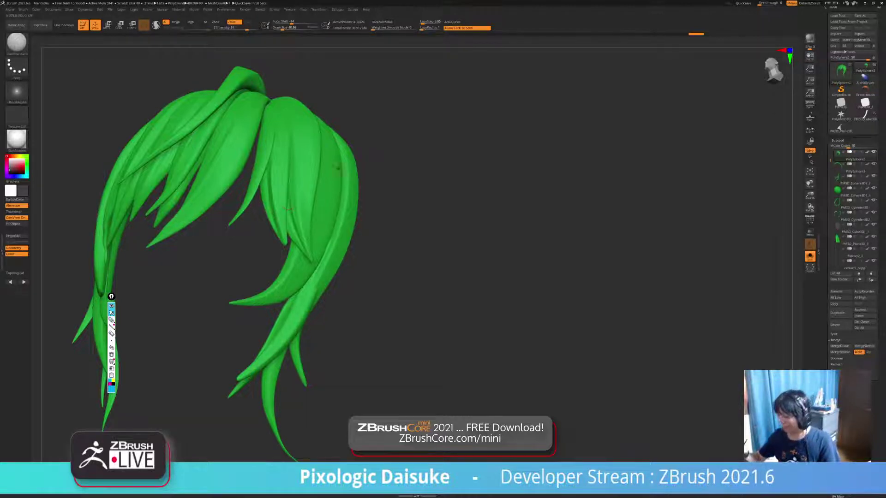
{"action": "mouse_move", "coordinate": [338, 168]}
{"action": "right_mouse_down", "text": "alt"}
{"action": "mouse_move", "coordinate": [358, 178]}
{"action": "mouse_move", "coordinate": [322, 144]}
{"action": "right_mouse_up", "text": "alt"}
{"action": "key", "text": "ctrl+shift+z"}
{"action": "key", "text": "ctrl+shift+z"}
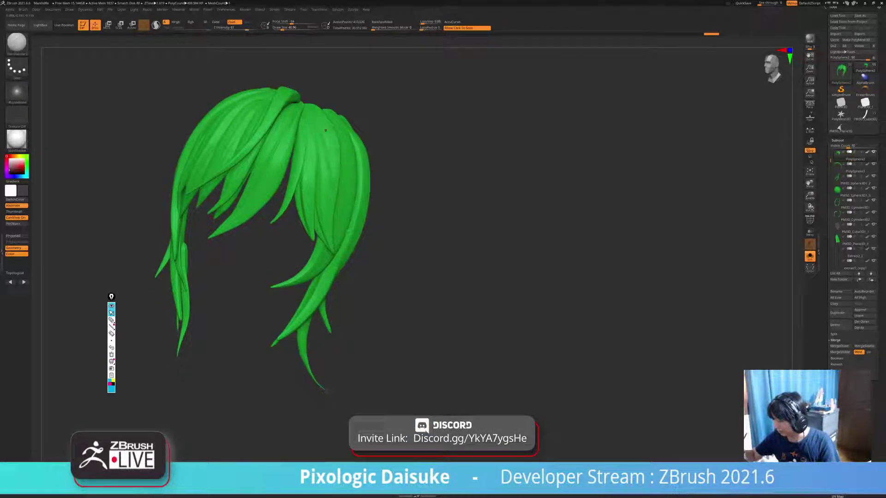
- Refine the upper strand grooves between the left fringe and the outer side lock, redoing strokes where needed
{"action": "key", "text": "shift"}
{"action": "key", "text": "ctrl+shift+z"}
{"action": "key", "text": "ctrl+shift+z"}
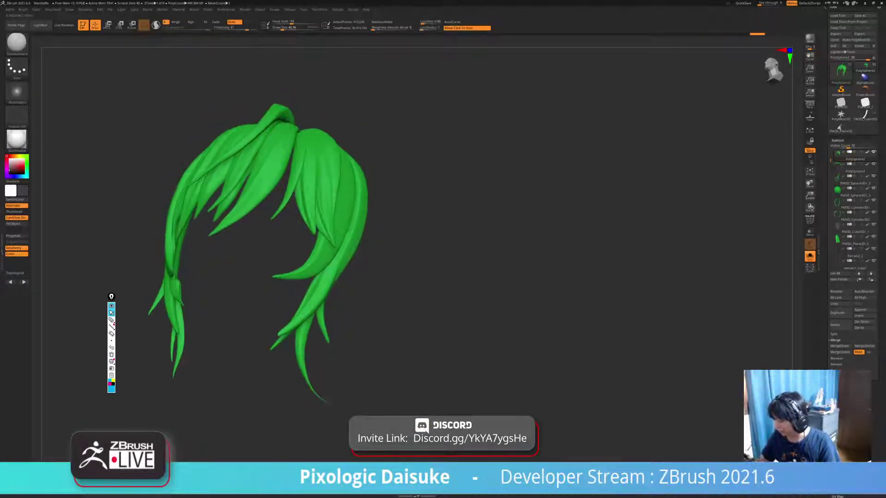
{"action": "key", "text": "ctrl+shift+z"}
{"action": "key", "text": "ctrl+shift+z"}
{"action": "key", "text": "ctrl+shift+z"}
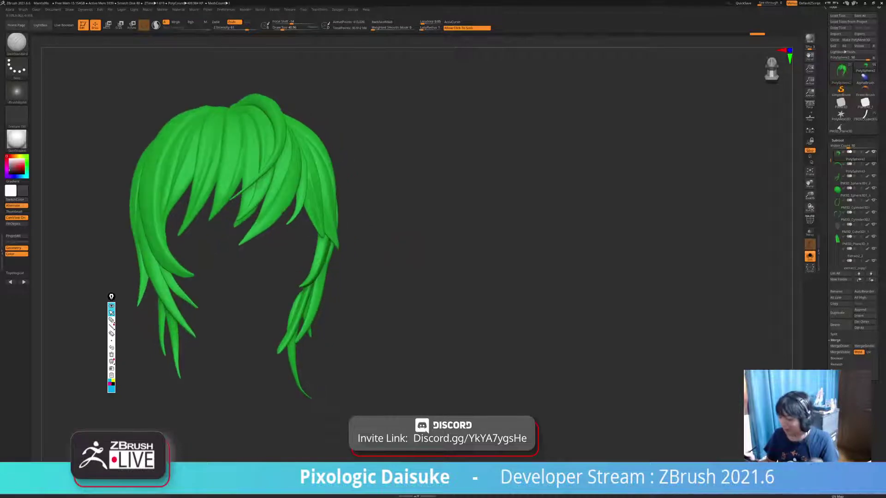
- Carve a long strand groove down the outer side hair on the character's right, redoing strokes as needed
{"action": "key", "text": "ctrl+shift+z"}
{"action": "key", "text": "ctrl+shift+z"}
{"action": "key", "text": "ctrl+shift+z"}
{"action": "key", "text": "ctrl+shift+z"}
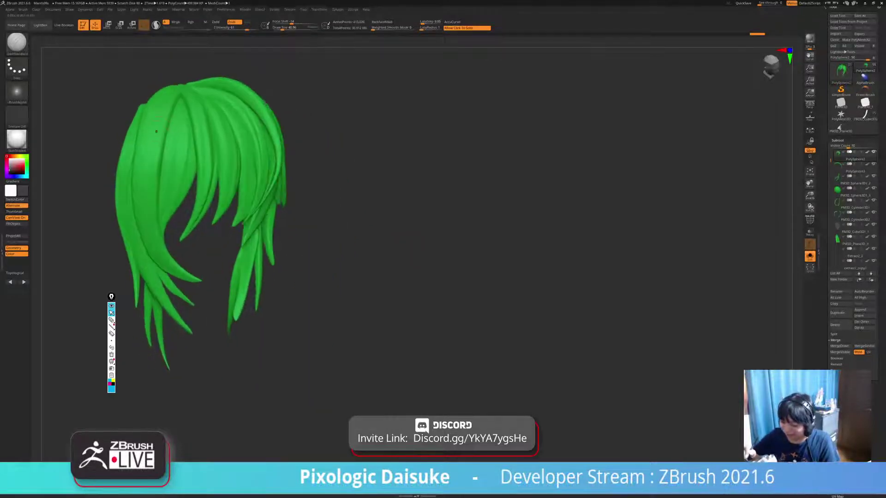
{"action": "left_click_drag", "start_coordinate": [137, 156], "coordinate": [143, 220]}
{"action": "key", "text": "ctrl+shift+z"}
{"action": "key", "text": "ctrl+shift+z"}
{"action": "key", "text": "ctrl+shift+z"}
{"action": "key", "text": "ctrl+shift+z"}
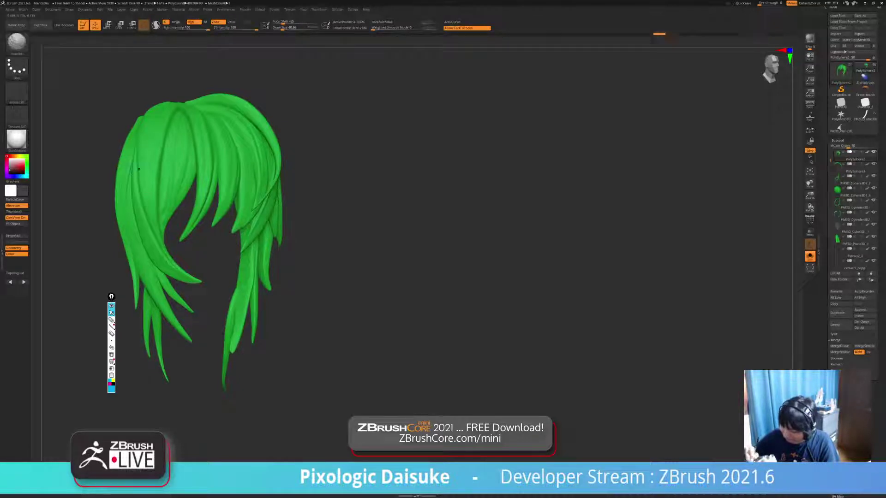
- Smooth and deepen the grooves between the outer locks and fringe on the character's right side
{"action": "key", "text": "ctrl+shift+z"}
{"action": "key", "text": "ctrl+shift+z"}
{"action": "key", "text": "ctrl+shift+z"}
{"action": "key", "text": "ctrl+shift+z"}
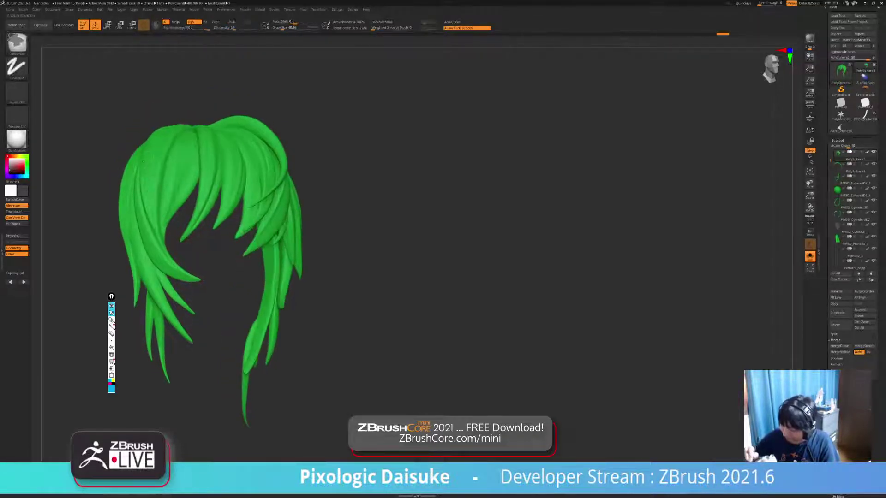
{"action": "key", "text": "ctrl+shift+z"}
{"action": "key", "text": "ctrl+shift+z"}
{"action": "key", "text": "ctrl+shift+z"}
{"action": "key", "text": "ctrl+shift+z"}
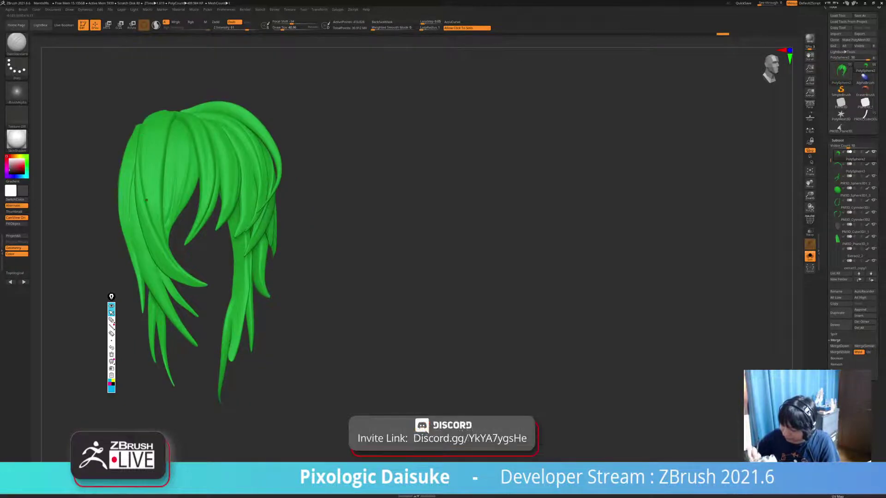
- Show the whole character and examine the carved hair from both sides of the head
{"action": "right_click_drag", "start_coordinate": [229, 239], "coordinate": [236, 221]}
{"action": "right_click_drag", "start_coordinate": [222, 147], "coordinate": [295, 148]}
{"action": "left_click", "coordinate": [296, 157]}
{"action": "mouse_move", "coordinate": [196, 174]}
{"action": "right_mouse_down"}
{"action": "mouse_move", "coordinate": [288, 203]}
{"action": "mouse_move", "coordinate": [387, 196]}
{"action": "right_mouse_up"}
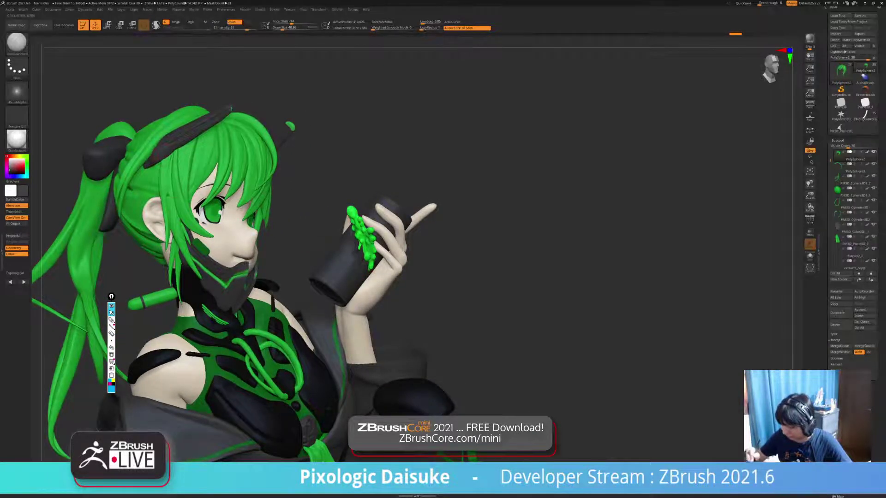
{"action": "key", "text": "ctrl+shift+z"}
{"action": "key", "text": "ctrl+shift+z"}
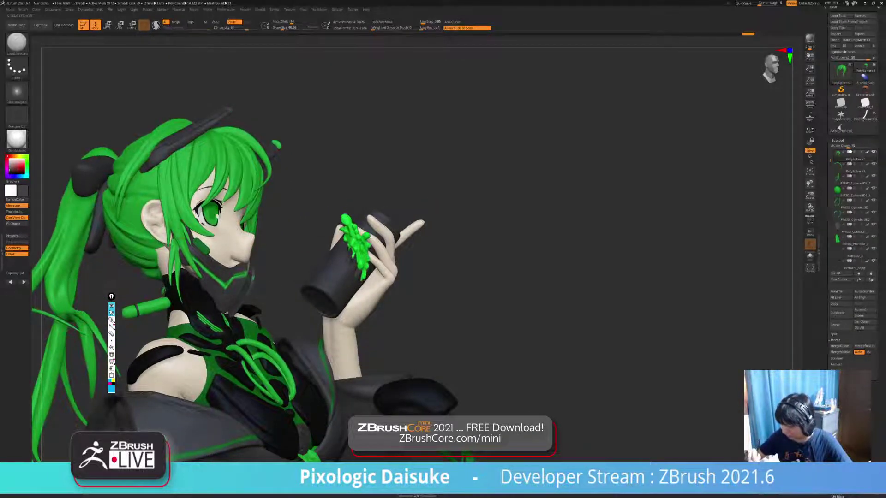
{"action": "right_click_drag", "start_coordinate": [387, 196], "coordinate": [263, 180]}
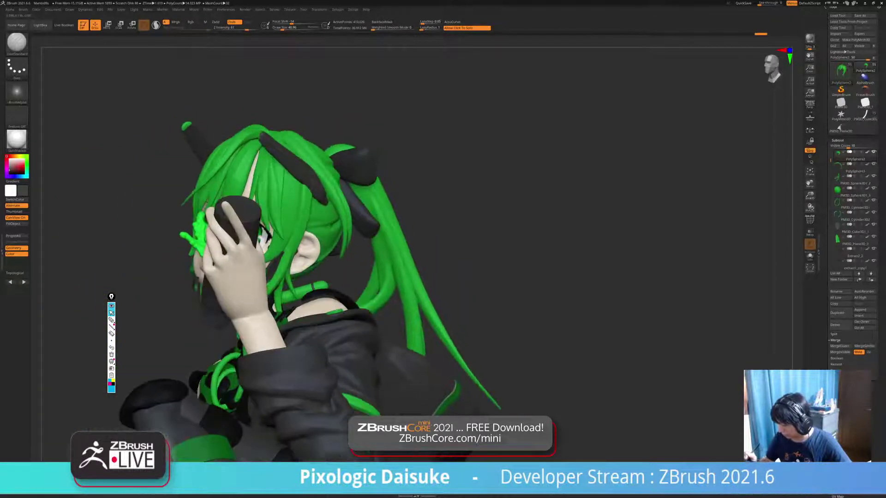
{"action": "key", "text": "ctrl+shift+z"}
{"action": "key", "text": "ctrl+shift+z"}
{"action": "key", "text": "ctrl+shift+z"}
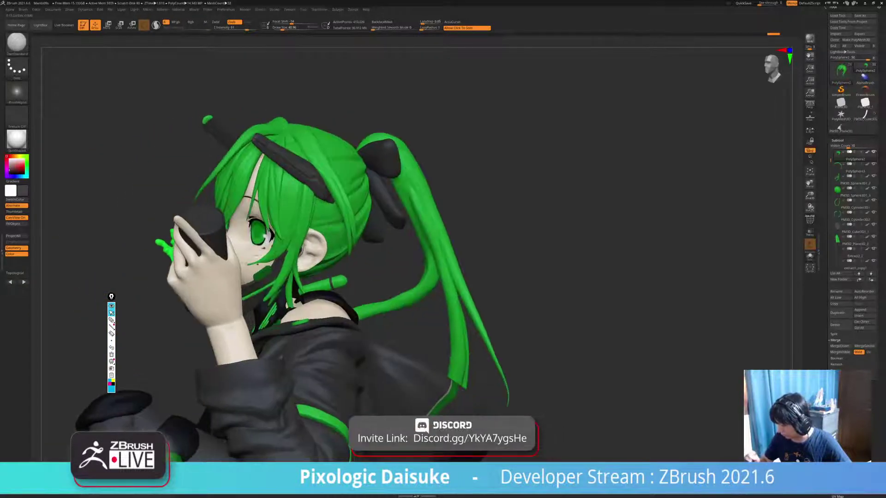
{"action": "key", "text": "ctrl+shift+z"}
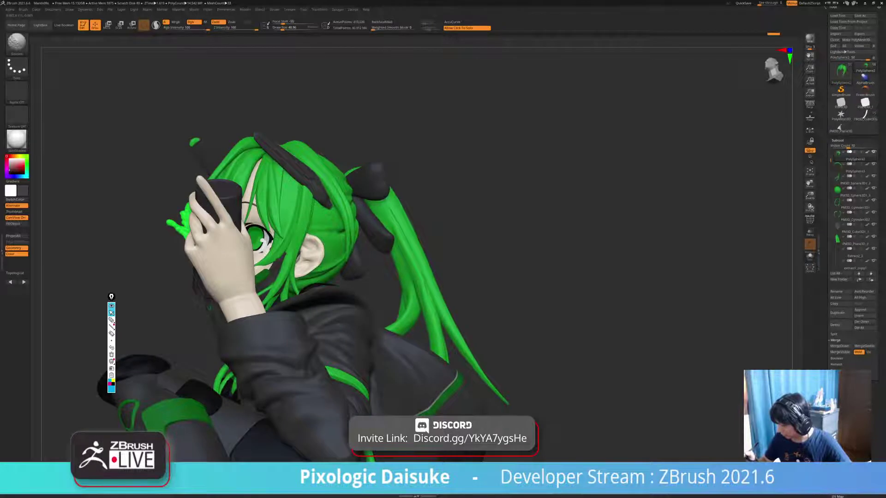
- Isolate the front hair, carve and smooth strand grooves on the left outer side lock, and show the whole character again
{"action": "left_click", "coordinate": [431, 222]}
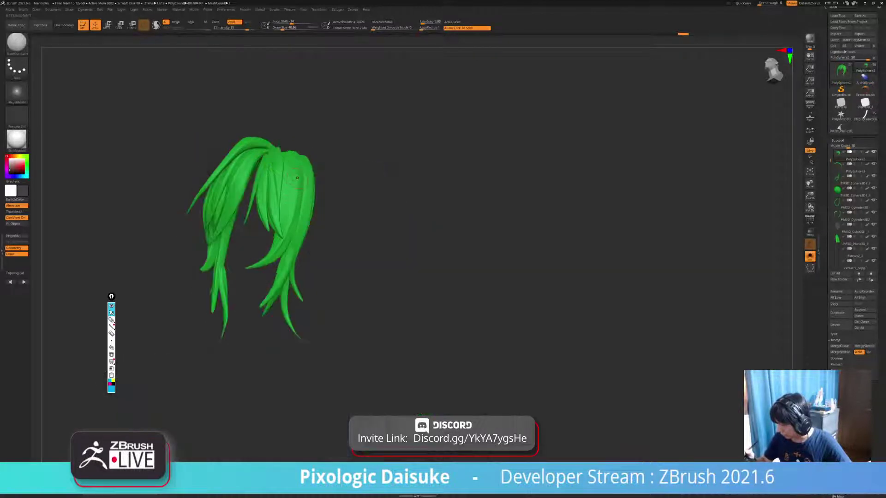
{"action": "left_click_drag", "start_coordinate": [431, 222], "coordinate": [433, 226]}
{"action": "mouse_move", "coordinate": [291, 179]}
{"action": "right_mouse_down"}
{"action": "mouse_move", "coordinate": [274, 219]}
{"action": "mouse_move", "coordinate": [308, 194]}
{"action": "mouse_move", "coordinate": [302, 203]}
{"action": "right_mouse_up"}
{"action": "key", "text": "b"}
{"action": "key", "text": "c"}
{"action": "key", "text": "b"}
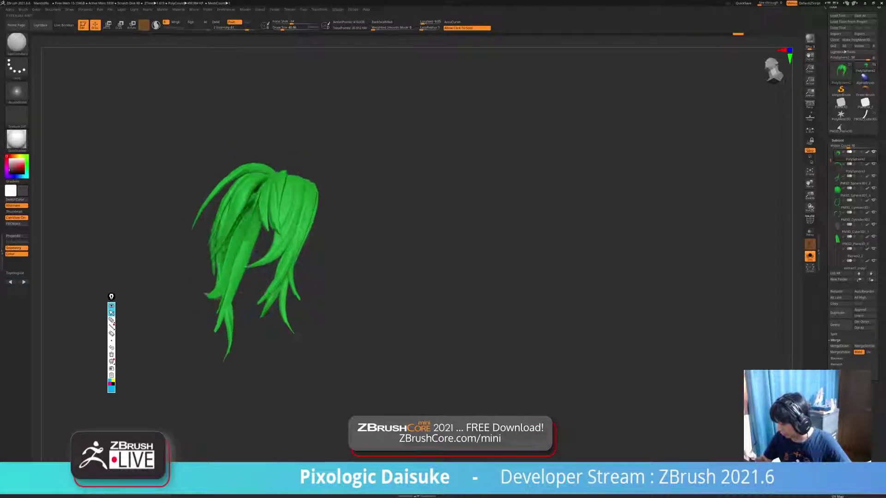
{"action": "right_click_drag", "start_coordinate": [266, 237], "coordinate": [265, 254]}
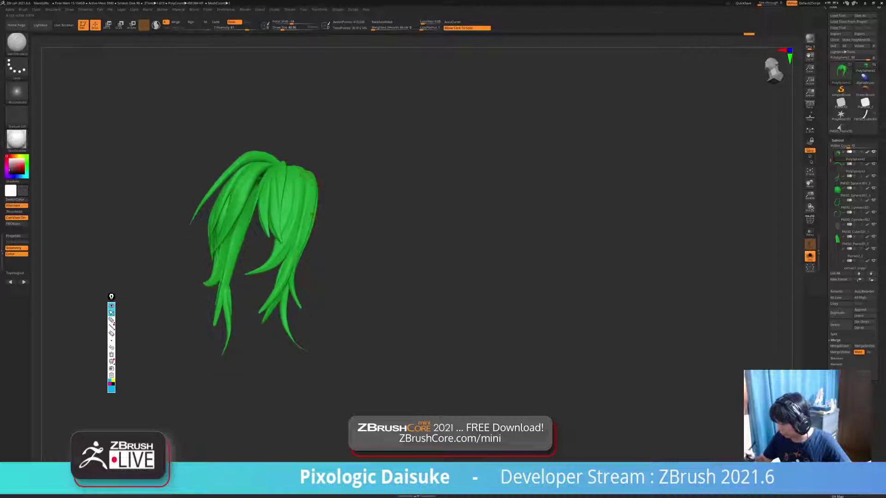
{"action": "right_click_drag", "start_coordinate": [300, 189], "coordinate": [306, 181]}
{"action": "left_click_drag", "start_coordinate": [303, 183], "coordinate": [307, 174], "text": "shift"}
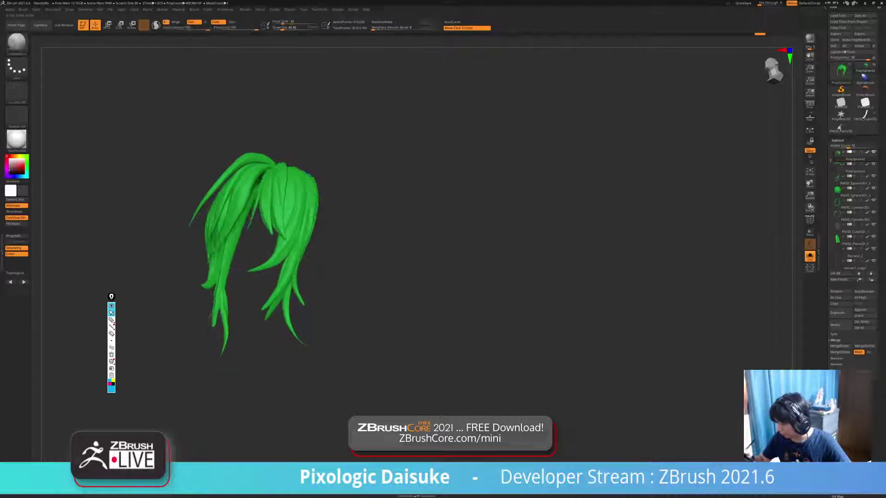
{"action": "left_click", "coordinate": [337, 192]}
{"action": "right_click_drag", "start_coordinate": [336, 192], "coordinate": [369, 194]}
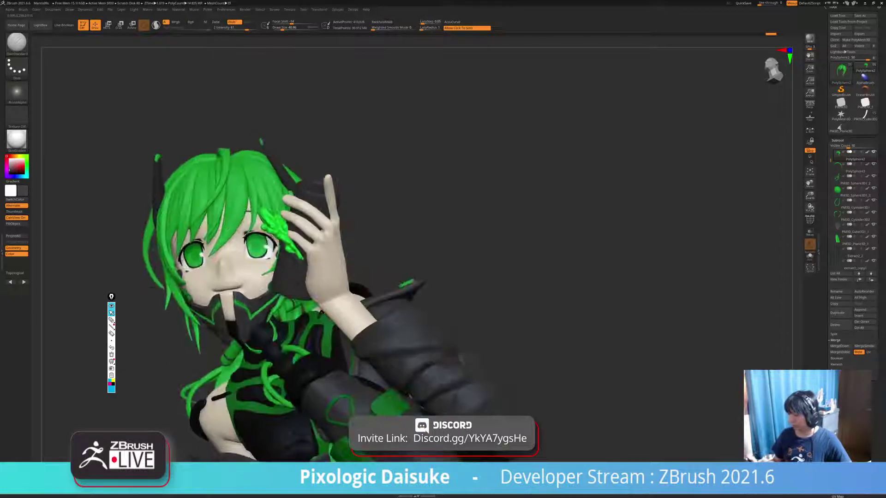
- Select and isolate the head, adjust the brush size, and sculpt and smooth the area around the lower lip
{"action": "mouse_move", "coordinate": [322, 311]}
{"action": "right_mouse_down", "text": "ctrl"}
{"action": "mouse_move", "coordinate": [293, 261]}
{"action": "mouse_move", "coordinate": [300, 233]}
{"action": "mouse_move", "coordinate": [270, 229]}
{"action": "mouse_move", "coordinate": [303, 242]}
{"action": "mouse_move", "coordinate": [296, 268]}
{"action": "right_mouse_up", "text": "ctrl"}
{"action": "left_click", "coordinate": [265, 228], "text": "alt"}
{"action": "left_click", "coordinate": [303, 241]}
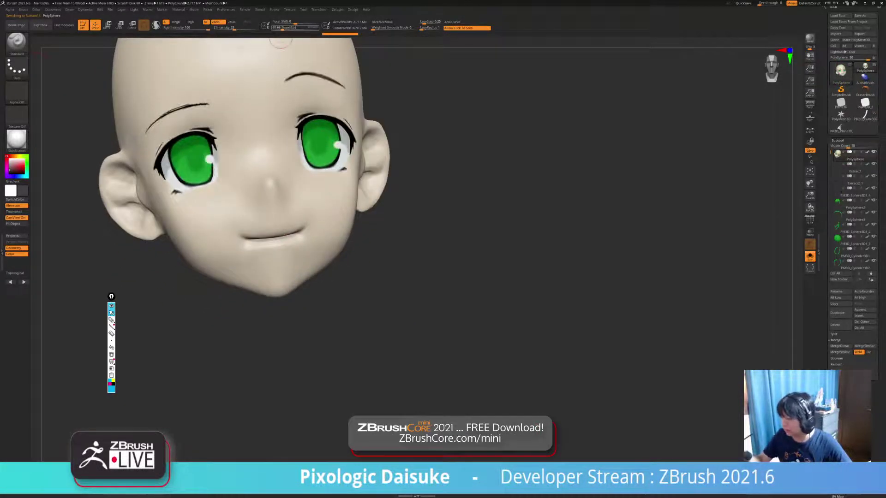
{"action": "left_click", "coordinate": [283, 27]}
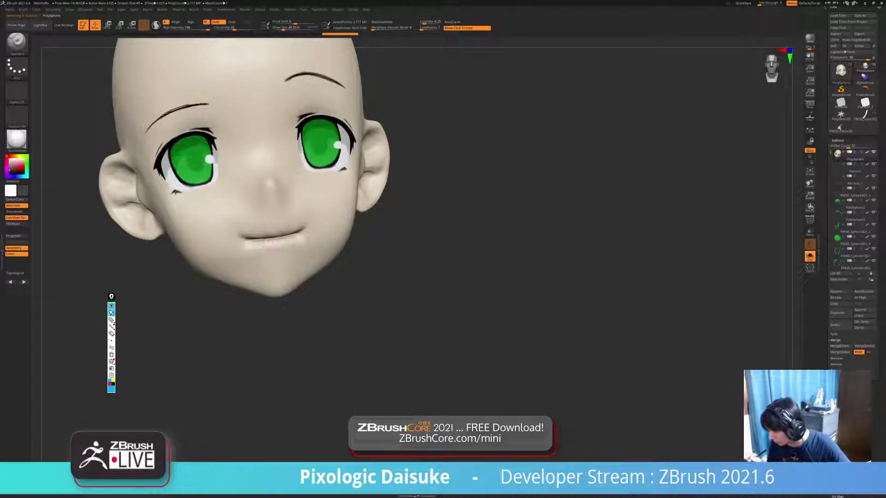
{"action": "left_click_drag", "start_coordinate": [270, 240], "coordinate": [274, 250]}
{"action": "right_click_drag", "start_coordinate": [275, 250], "coordinate": [276, 241]}
{"action": "left_click_drag", "start_coordinate": [277, 241], "coordinate": [279, 242], "text": "shift"}
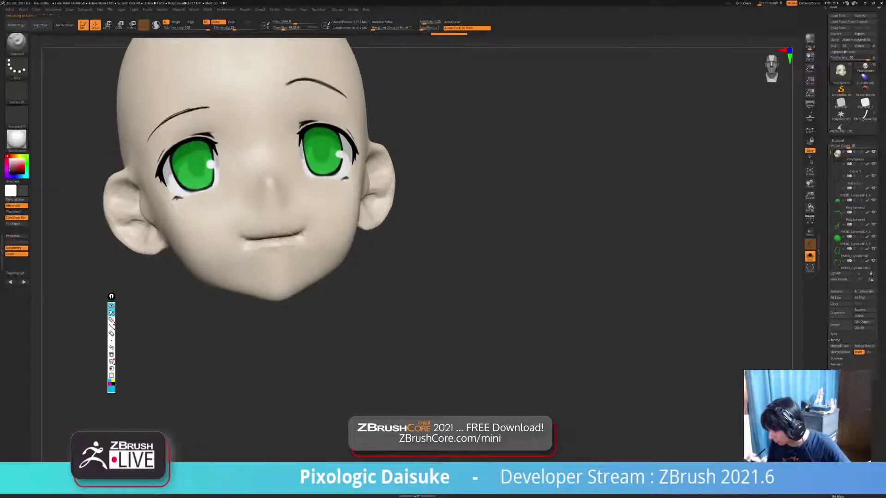
- Smooth the surface below the mouth and around its left corner to soften the lip transition
{"action": "mouse_move", "coordinate": [280, 244]}
{"action": "right_mouse_down"}
{"action": "mouse_move", "coordinate": [264, 256]}
{"action": "mouse_move", "coordinate": [279, 245]}
{"action": "right_mouse_up"}
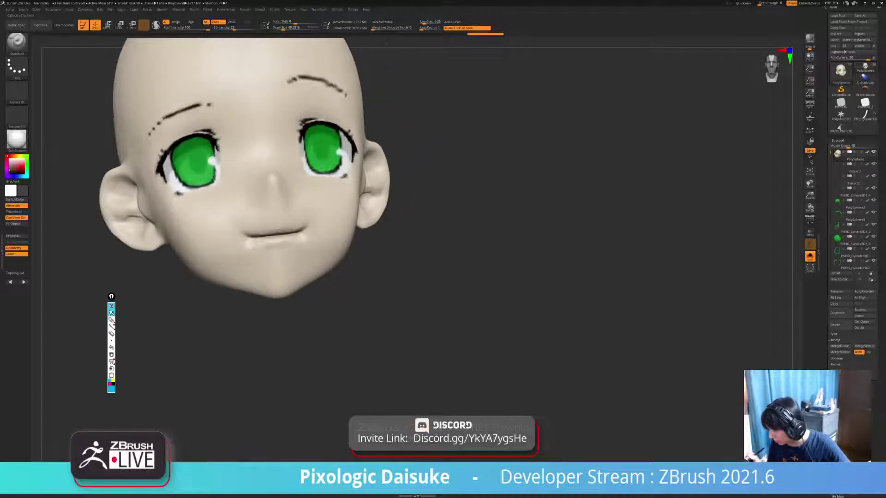
{"action": "left_click_drag", "start_coordinate": [271, 248], "coordinate": [285, 247], "text": "shift"}
{"action": "right_click_drag", "start_coordinate": [302, 235], "coordinate": [288, 247]}
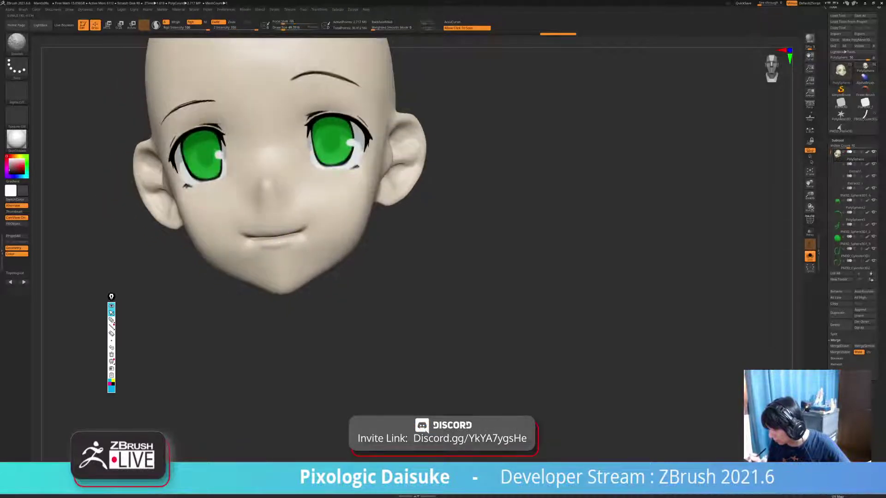
{"action": "left_click_drag", "start_coordinate": [310, 239], "coordinate": [308, 249], "text": "shift"}
{"action": "mouse_move", "coordinate": [308, 249]}
{"action": "right_mouse_down", "text": "alt"}
{"action": "mouse_move", "coordinate": [299, 270]}
{"action": "mouse_move", "coordinate": [303, 248]}
{"action": "right_mouse_up", "text": "alt"}
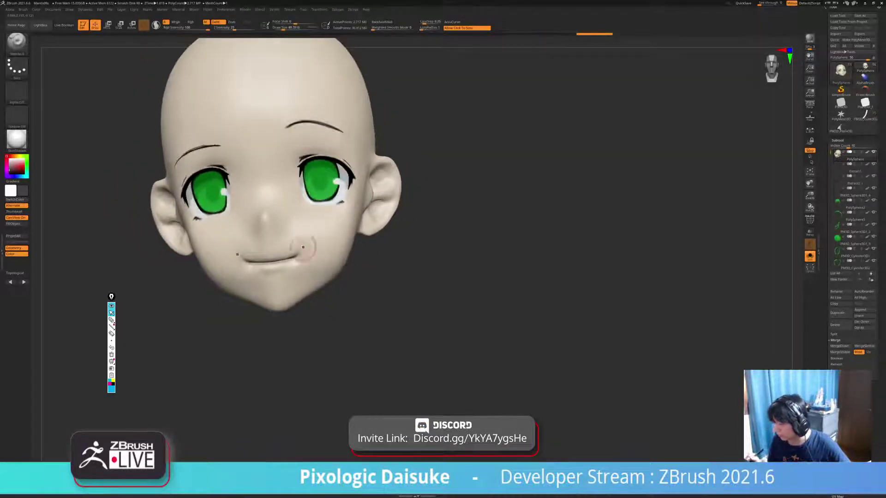
- Select the Paint brush, choose a dull pink based on the skin tone, and paint a tint on the lower lip
{"action": "left_click", "coordinate": [17, 43]}
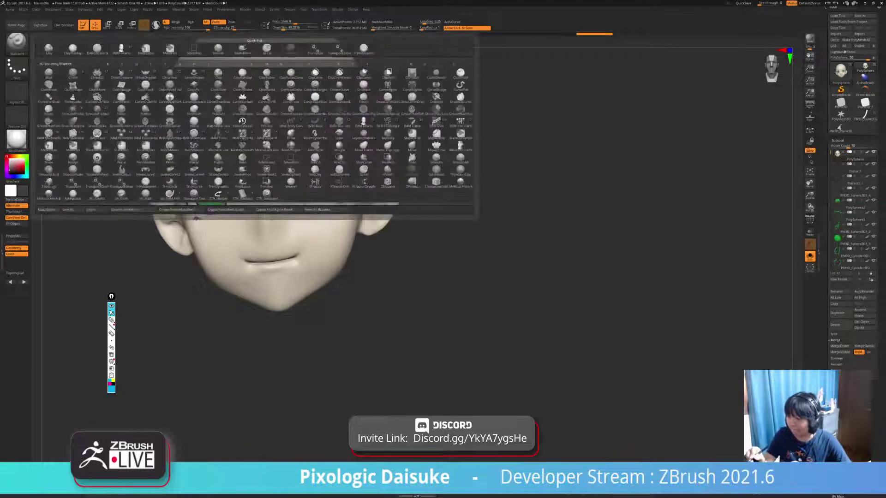
{"action": "key", "text": "p"}
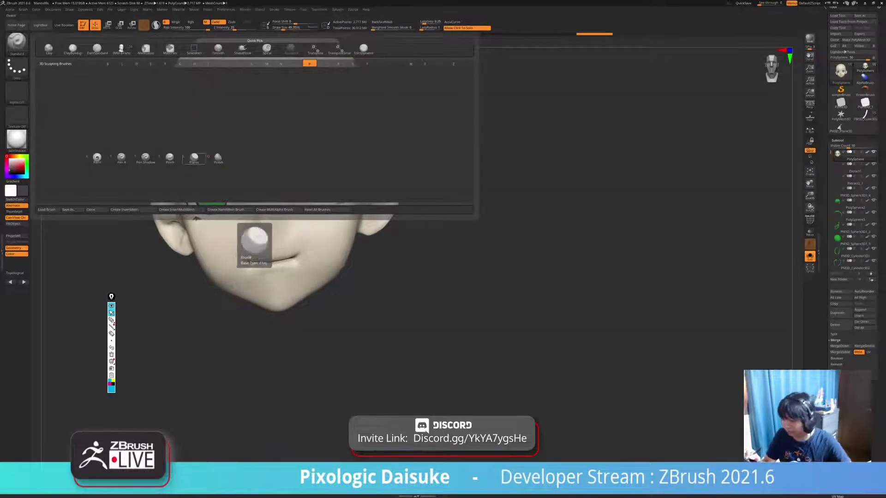
{"action": "left_click", "coordinate": [97, 158]}
{"action": "right_click_drag", "start_coordinate": [277, 259], "coordinate": [281, 231], "text": "alt"}
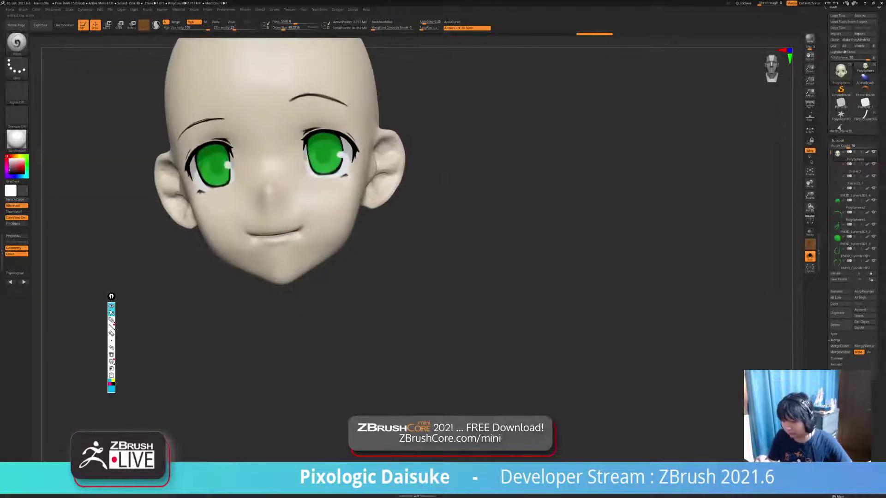
{"action": "key", "text": "c"}
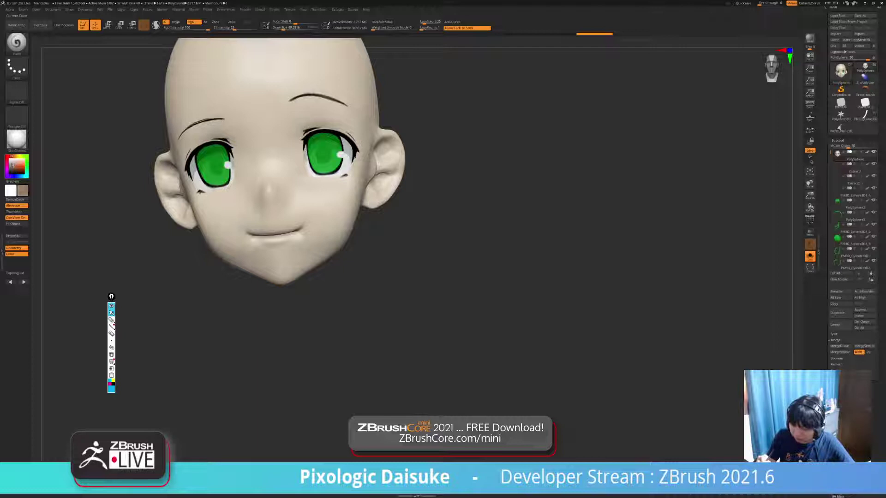
{"action": "left_click", "coordinate": [11, 156]}
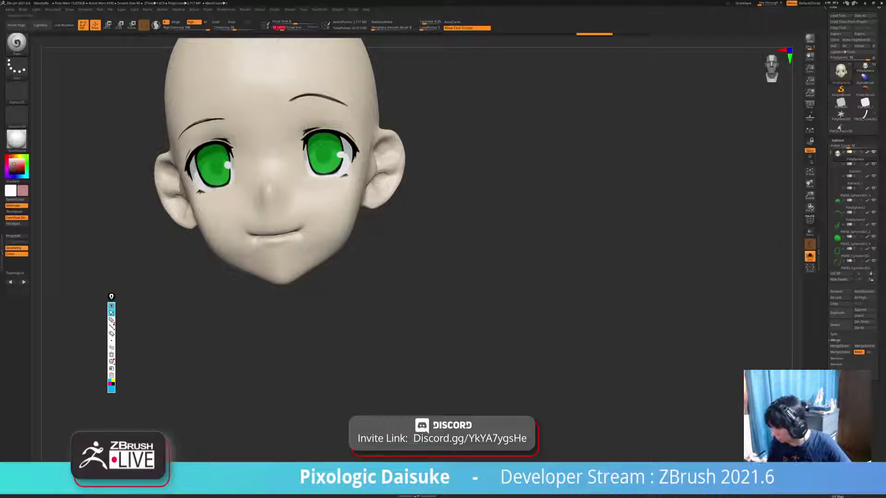
{"action": "left_click_drag", "start_coordinate": [303, 228], "coordinate": [288, 233]}
{"action": "mouse_move", "coordinate": [289, 233]}
{"action": "right_mouse_down"}
{"action": "mouse_move", "coordinate": [318, 221]}
{"action": "mouse_move", "coordinate": [279, 231]}
{"action": "right_mouse_up"}
{"action": "key", "text": "ctrl+z"}
{"action": "left_click_drag", "start_coordinate": [279, 236], "coordinate": [294, 234]}
{"action": "mouse_move", "coordinate": [293, 233]}
{"action": "right_mouse_down"}
{"action": "mouse_move", "coordinate": [296, 221]}
{"action": "mouse_move", "coordinate": [239, 226]}
{"action": "mouse_move", "coordinate": [286, 231]}
{"action": "right_mouse_up"}
- Show the whole character again, select the hair ribbon at the ponytail's base, and fill it with a sampled dark colour
{"action": "left_click", "coordinate": [375, 256]}
{"action": "right_click_drag", "start_coordinate": [375, 256], "coordinate": [479, 250], "text": "ctrl"}
{"action": "left_click", "coordinate": [225, 124], "text": "alt"}
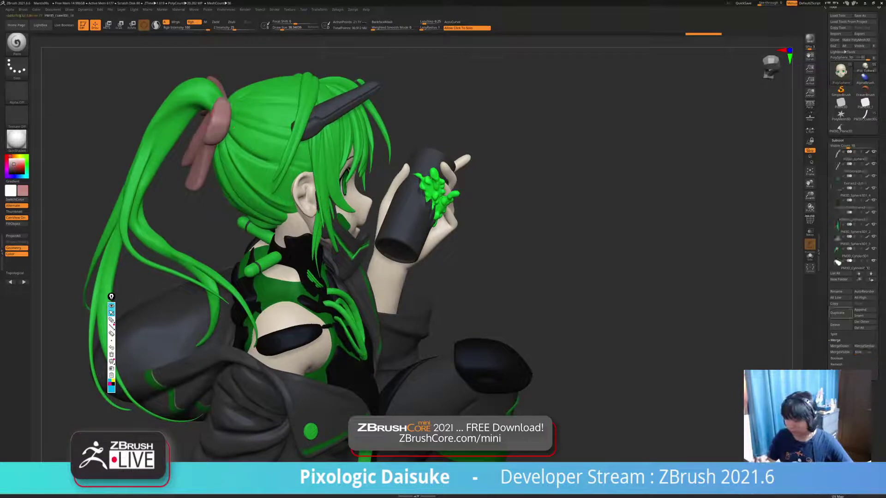
{"action": "key", "text": "c"}
{"action": "left_click", "coordinate": [16, 223]}
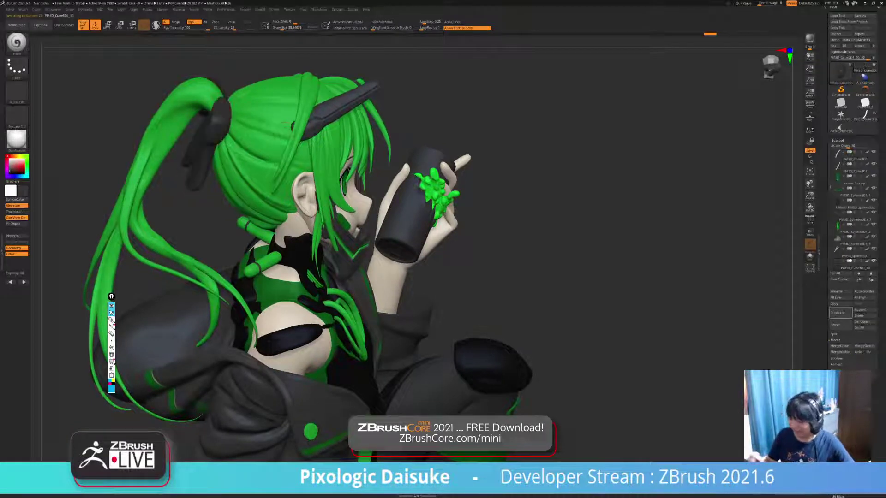
- Select the remaining ribbon pieces behind the ponytail and fill them with the same dark colour
{"action": "right_click_drag", "start_coordinate": [461, 240], "coordinate": [507, 249]}
{"action": "left_click", "coordinate": [189, 160], "text": "alt"}
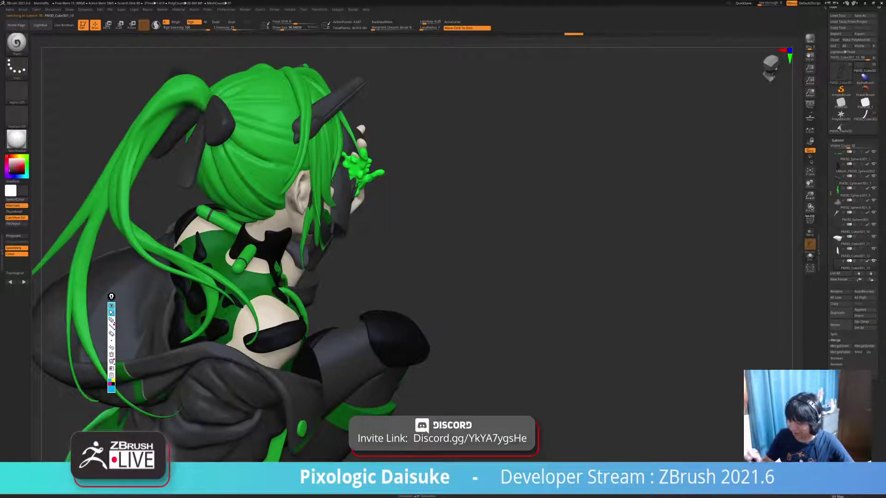
{"action": "key", "text": "alt+s"}
{"action": "left_click", "coordinate": [118, 147]}
{"action": "left_click", "coordinate": [178, 131], "text": "alt"}
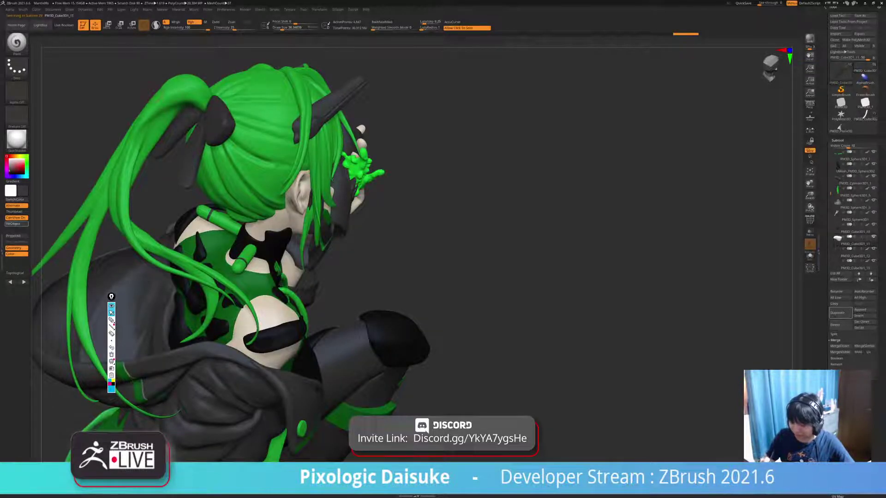
{"action": "right_click_drag", "start_coordinate": [158, 98], "coordinate": [199, 28], "text": "ctrl"}
{"action": "key", "text": "alt+s"}
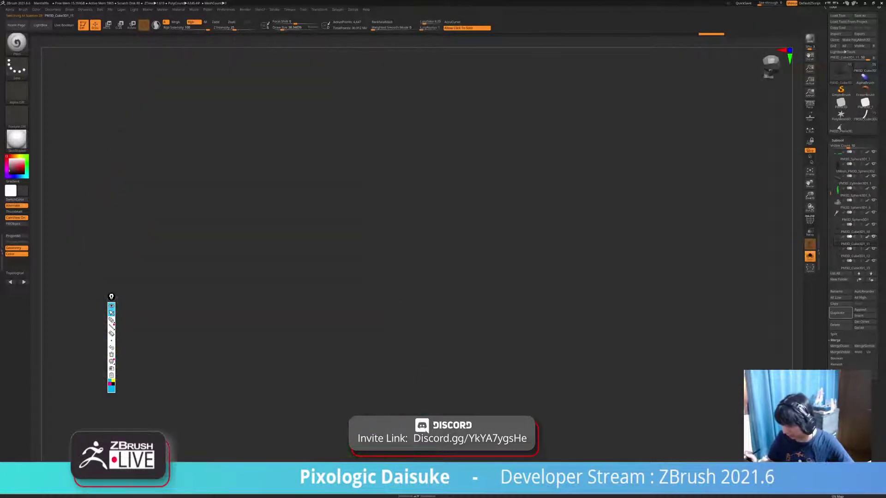
{"action": "key", "text": "ctrl+shift+s"}
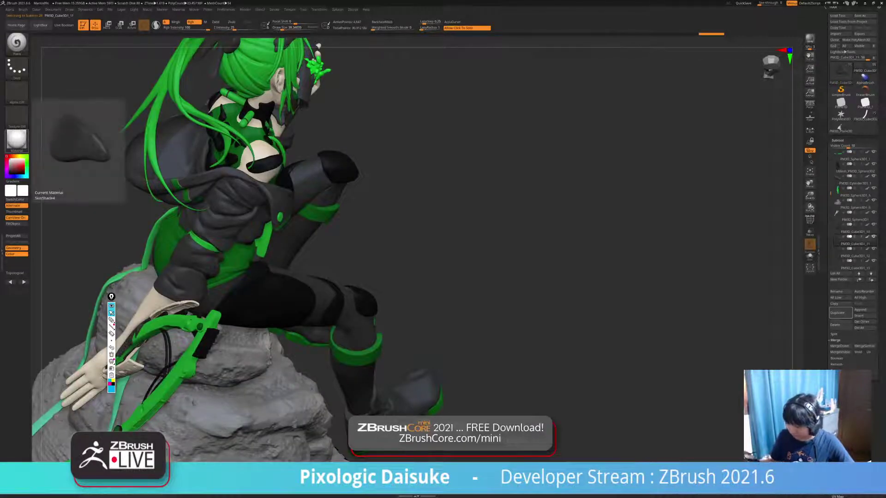
- Select the dark head ornaments on both sides of the hair, isolate them, and display their polygroups
{"action": "right_click_drag", "start_coordinate": [461, 207], "coordinate": [525, 258]}
{"action": "left_click_drag", "start_coordinate": [360, 91], "coordinate": [396, 127]}
{"action": "left_click_drag", "start_coordinate": [508, 185], "coordinate": [392, 215]}
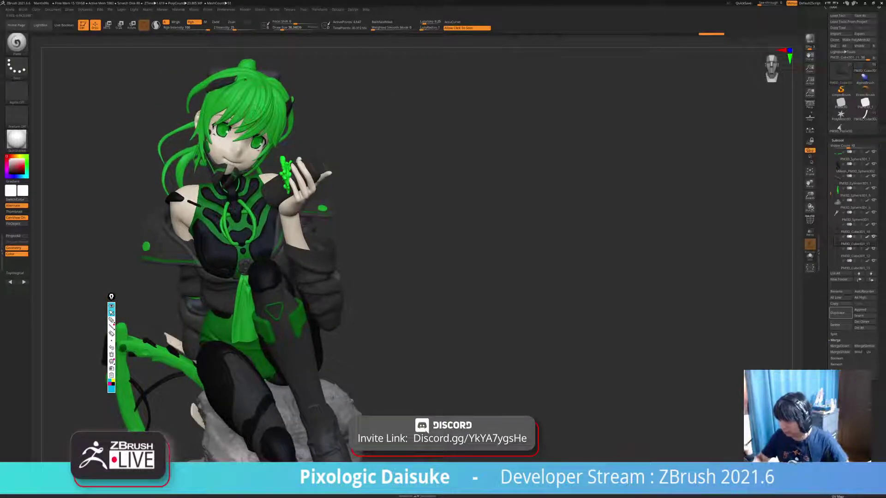
{"action": "left_click", "coordinate": [253, 111], "text": "alt"}
{"action": "right_click_drag", "start_coordinate": [253, 111], "coordinate": [318, 104]}
{"action": "left_click", "coordinate": [318, 103]}
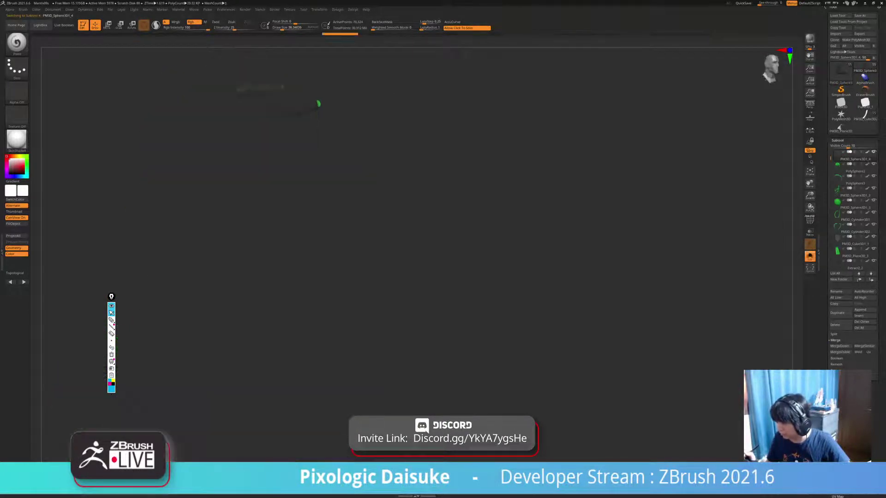
{"action": "left_click_drag", "start_coordinate": [318, 105], "coordinate": [376, 202], "text": "shift"}
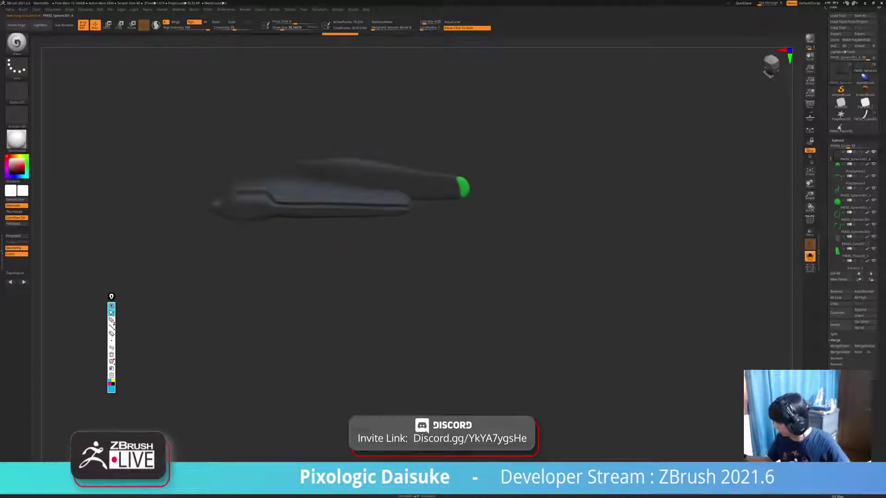
{"action": "key", "text": "shift+f"}
{"action": "right_click_drag", "start_coordinate": [376, 202], "coordinate": [397, 261], "text": "ctrl"}
{"action": "left_click", "coordinate": [530, 276]}
{"action": "left_click", "coordinate": [531, 277]}
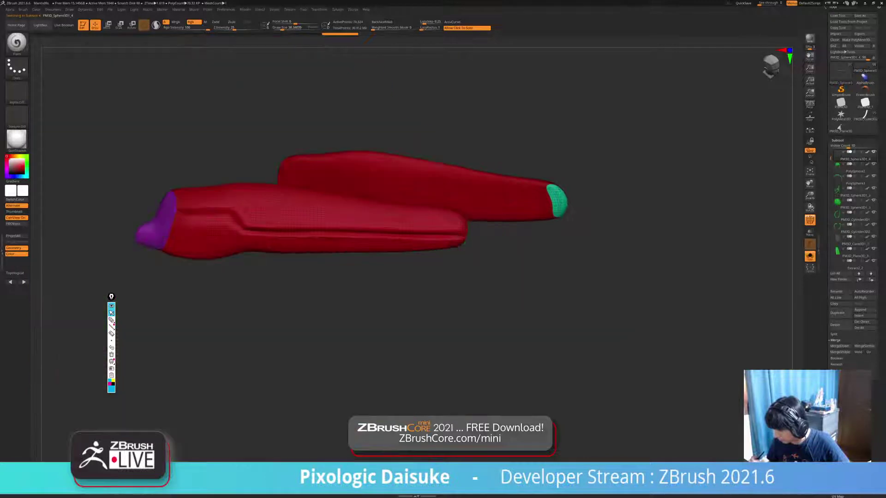
{"action": "right_click_drag", "start_coordinate": [531, 277], "coordinate": [523, 323]}
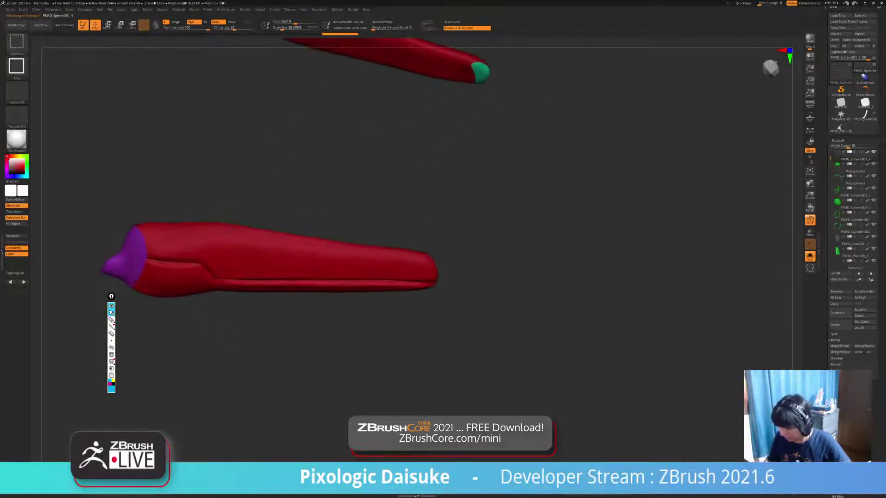
{"action": "left_click", "coordinate": [134, 263], "text": "ctrl+shift"}
{"action": "left_click_drag", "start_coordinate": [225, 310], "coordinate": [286, 323], "text": "ctrl+shift"}
{"action": "right_click_drag", "start_coordinate": [286, 323], "coordinate": [277, 302]}
{"action": "left_click", "coordinate": [286, 323]}
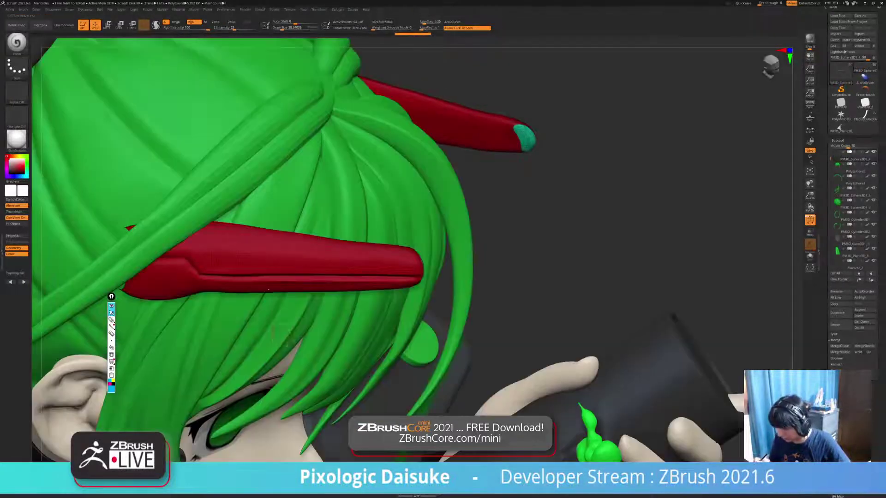
{"action": "left_click", "coordinate": [512, 313], "text": "ctrl+shift"}
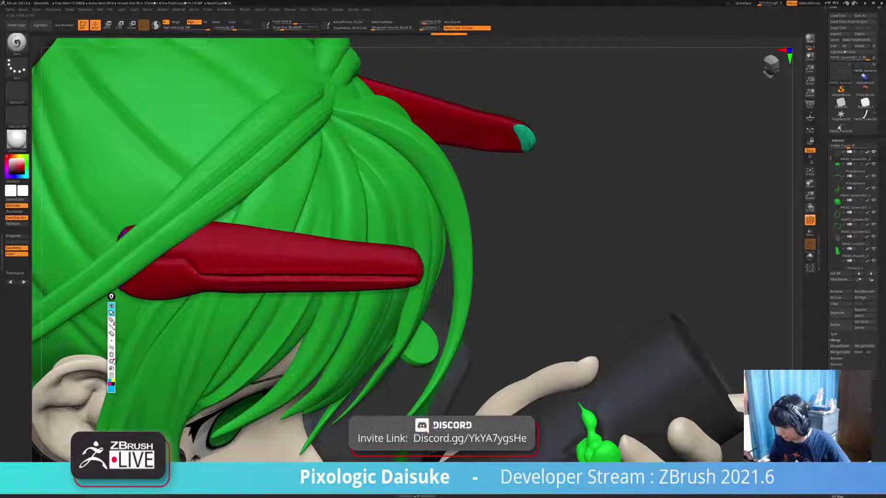
{"action": "right_click_drag", "start_coordinate": [512, 313], "coordinate": [521, 314]}
{"action": "left_click", "coordinate": [545, 258]}
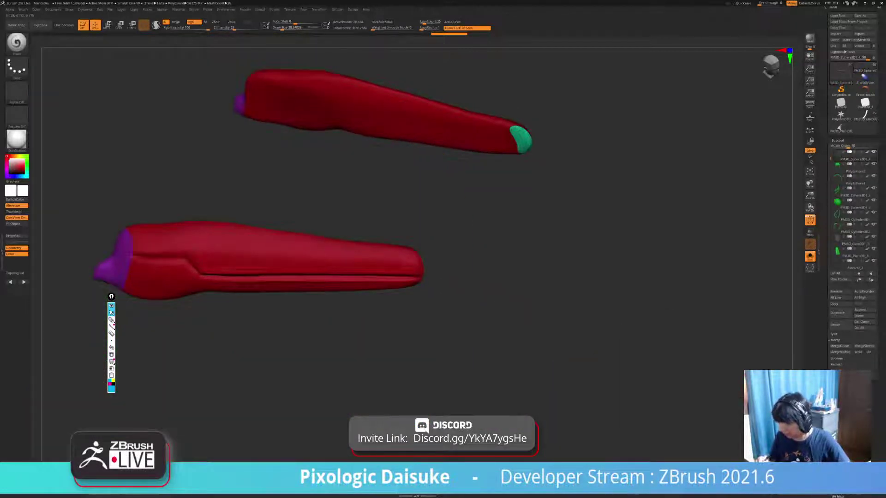
- Hide the purple end polygroup of the head ornaments and mask along the panel groove on the outer side
{"action": "left_click", "coordinate": [130, 256], "text": "ctrl+shift"}
{"action": "left_click", "coordinate": [228, 311], "text": "ctrl+shift"}
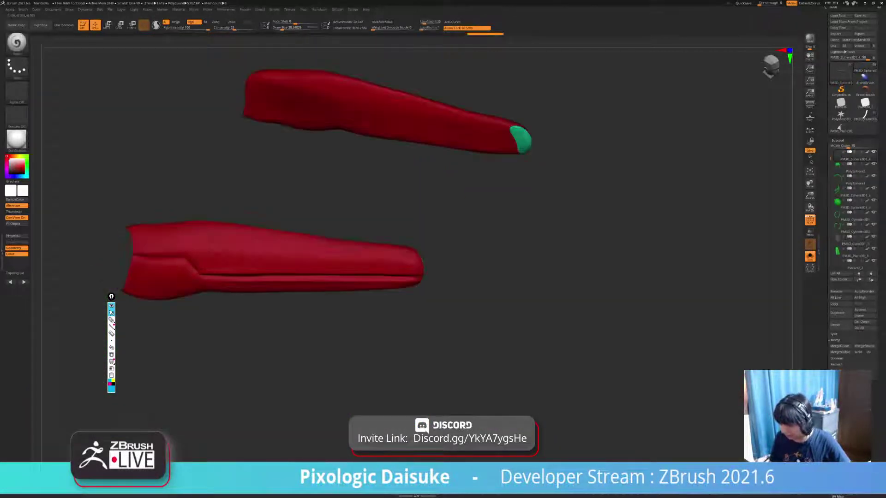
{"action": "key", "text": "ctrl"}
{"action": "right_click_drag", "start_coordinate": [170, 255], "coordinate": [144, 289], "text": "alt"}
{"action": "left_click_drag", "start_coordinate": [205, 289], "coordinate": [214, 296], "text": "ctrl"}
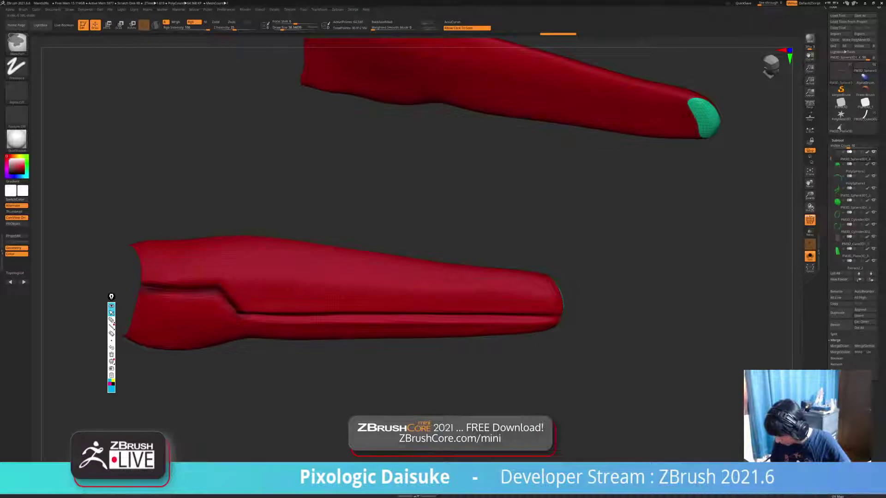
{"action": "right_click_drag", "start_coordinate": [229, 296], "coordinate": [201, 253]}
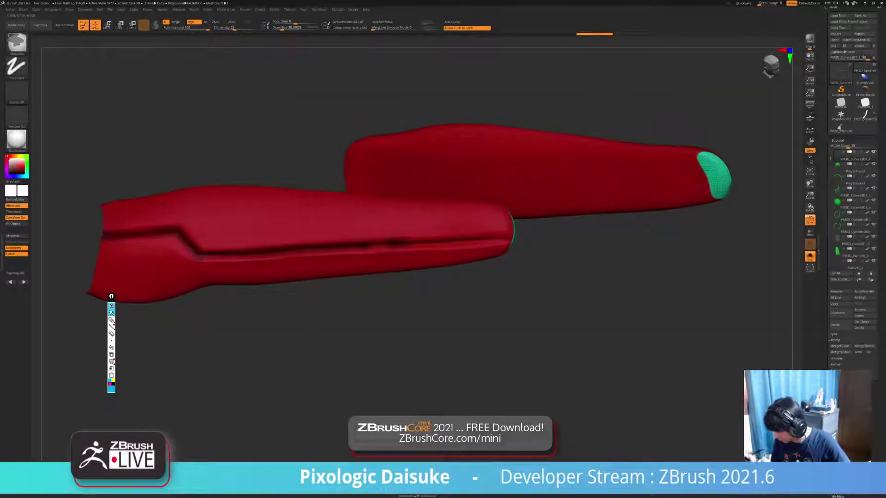
{"action": "left_click_drag", "start_coordinate": [498, 239], "coordinate": [509, 239], "text": "ctrl"}
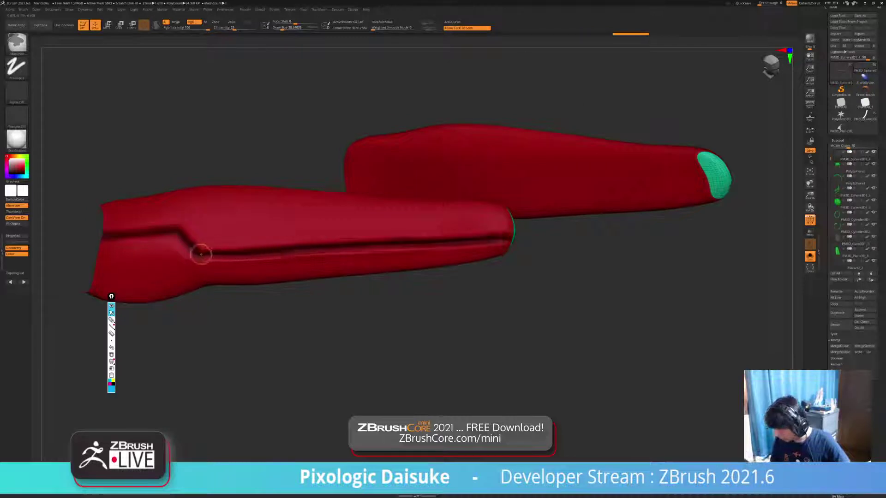
{"action": "left_click_drag", "start_coordinate": [201, 254], "coordinate": [259, 251], "text": "ctrl"}
- Continue the groove mask on the opposite head ornament, following its stepped corner and long straight section
{"action": "right_click_drag", "start_coordinate": [346, 256], "coordinate": [360, 223], "text": "ctrl"}
{"action": "mouse_move", "coordinate": [350, 295]}
{"action": "right_mouse_down"}
{"action": "mouse_move", "coordinate": [544, 289]}
{"action": "mouse_move", "coordinate": [507, 295]}
{"action": "mouse_move", "coordinate": [289, 245]}
{"action": "mouse_move", "coordinate": [321, 269]}
{"action": "mouse_move", "coordinate": [376, 276]}
{"action": "mouse_move", "coordinate": [194, 279]}
{"action": "mouse_move", "coordinate": [318, 272]}
{"action": "mouse_move", "coordinate": [237, 276]}
{"action": "right_mouse_up"}
{"action": "key", "text": "ctrl+w"}
{"action": "mouse_move", "coordinate": [617, 148]}
{"action": "right_mouse_down", "text": "alt"}
{"action": "mouse_move", "coordinate": [467, 186]}
{"action": "mouse_move", "coordinate": [468, 203]}
{"action": "right_mouse_up", "text": "alt"}
{"action": "right_click_drag", "start_coordinate": [467, 203], "coordinate": [461, 196]}
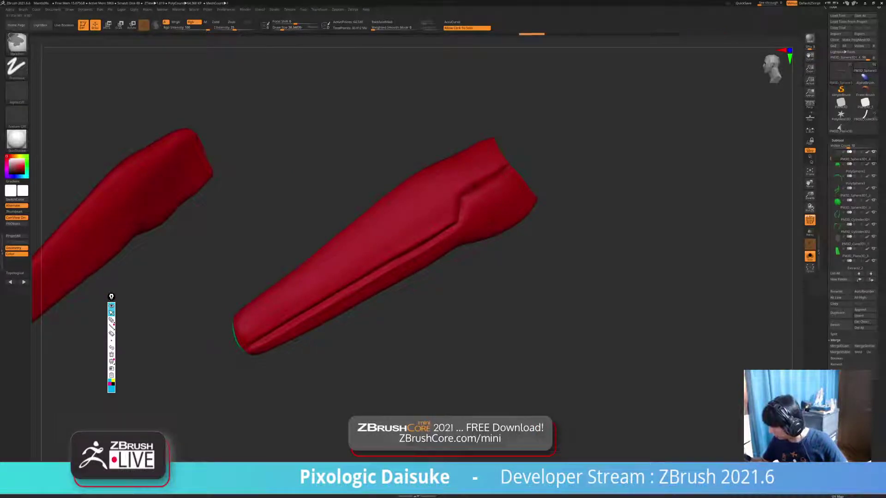
{"action": "right_click_drag", "start_coordinate": [459, 181], "coordinate": [479, 154]}
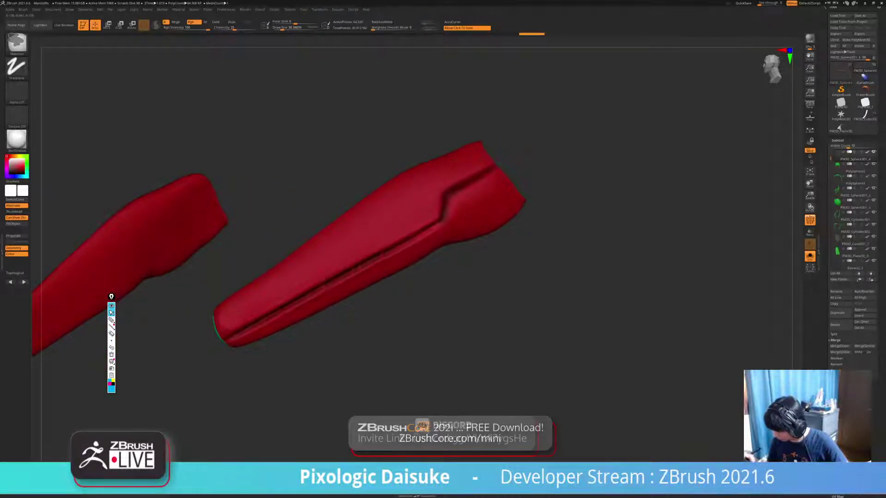
- Try converting the masked groove into its own polygroup, and undo the grouping back to the mask
{"action": "key", "text": "ctrl+w"}
{"action": "mouse_move", "coordinate": [454, 231]}
{"action": "right_mouse_down", "text": "ctrl"}
{"action": "mouse_move", "coordinate": [439, 218]}
{"action": "mouse_move", "coordinate": [467, 198]}
{"action": "right_mouse_up", "text": "ctrl"}
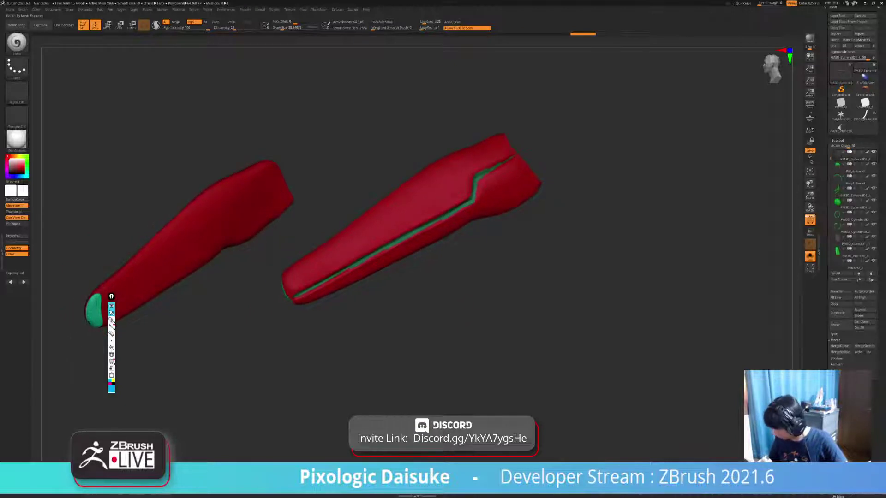
{"action": "key", "text": "ctrl+shift+z"}
{"action": "key", "text": "ctrl+shift+z"}
{"action": "right_click_drag", "start_coordinate": [392, 376], "coordinate": [455, 345], "text": "ctrl"}
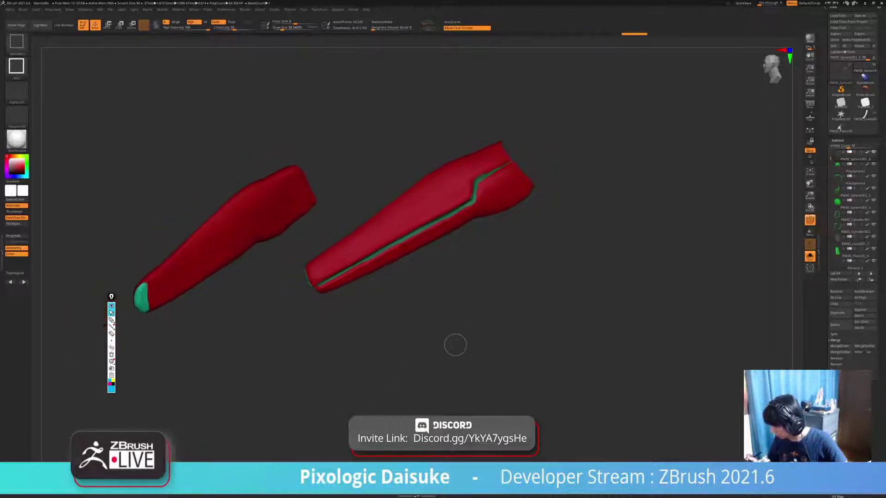
{"action": "left_click", "coordinate": [455, 344], "text": "ctrl+shift"}
{"action": "key", "text": "ctrl+z"}
{"action": "right_click_drag", "start_coordinate": [504, 274], "coordinate": [399, 319], "text": "alt"}
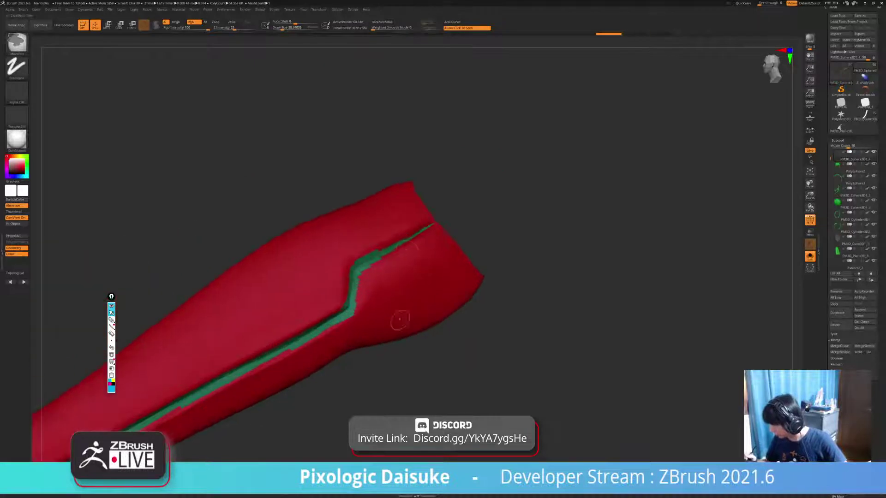
{"action": "key", "text": "ctrl+z"}
{"action": "key", "text": "ctrl+z"}
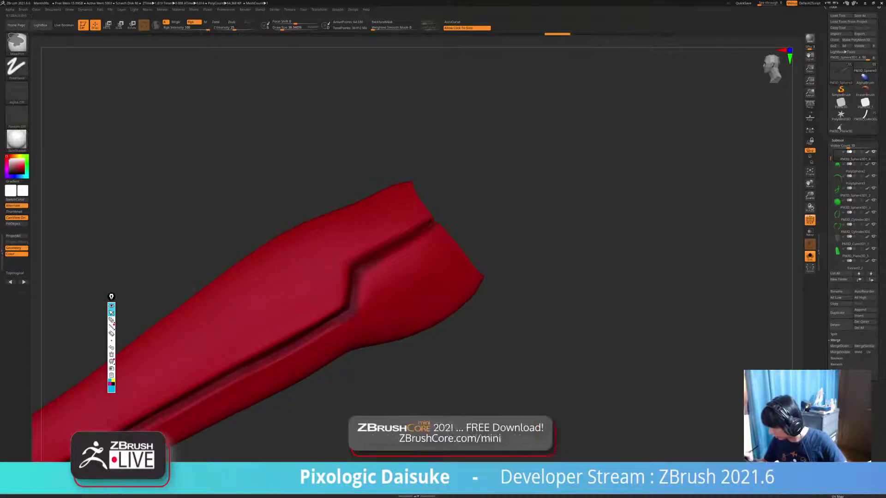
- Assign the masked groove on the head ornaments its own polygroup and unhide the end polygroup
{"action": "right_click_drag", "start_coordinate": [399, 241], "coordinate": [371, 388], "text": "ctrl"}
{"action": "mouse_move", "coordinate": [371, 389]}
{"action": "right_mouse_down", "text": "alt"}
{"action": "mouse_move", "coordinate": [402, 340]}
{"action": "mouse_move", "coordinate": [433, 322]}
{"action": "right_mouse_up", "text": "alt"}
{"action": "key", "text": "ctrl+w"}
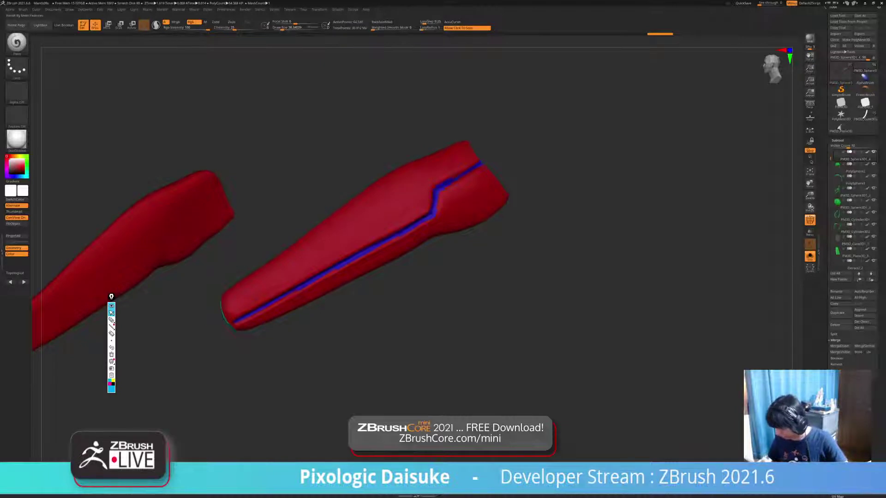
{"action": "key", "text": "ctrl+shift+z"}
{"action": "right_click_drag", "start_coordinate": [434, 322], "coordinate": [595, 268]}
{"action": "right_click_drag", "start_coordinate": [388, 368], "coordinate": [308, 369], "text": "alt"}
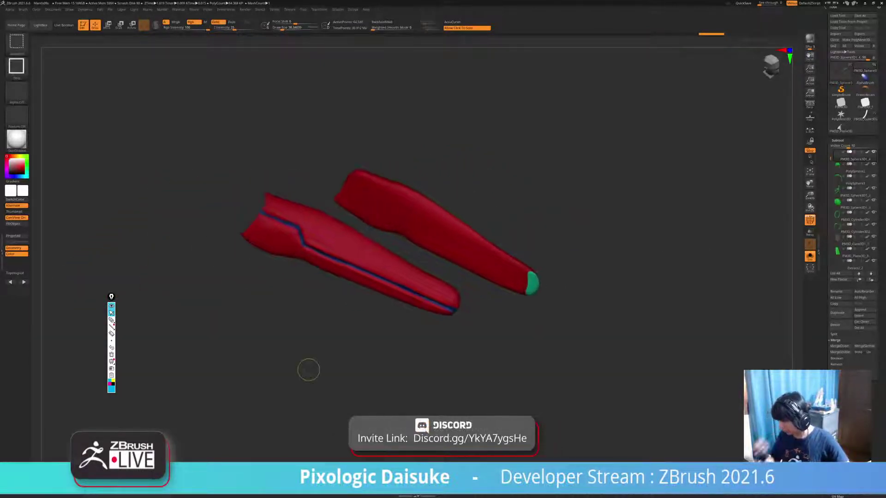
{"action": "key", "text": "ctrl+shift+z"}
{"action": "right_click_drag", "start_coordinate": [392, 352], "coordinate": [323, 359]}
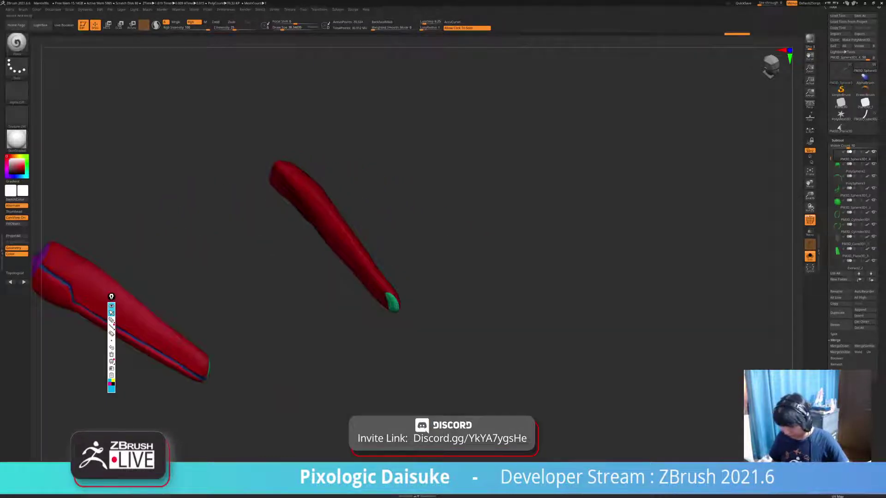
- Remesh the isolated head ornaments and turn off the polygroup display to check the resulting surface
{"action": "right_click_drag", "start_coordinate": [312, 294], "coordinate": [399, 269], "text": "alt"}
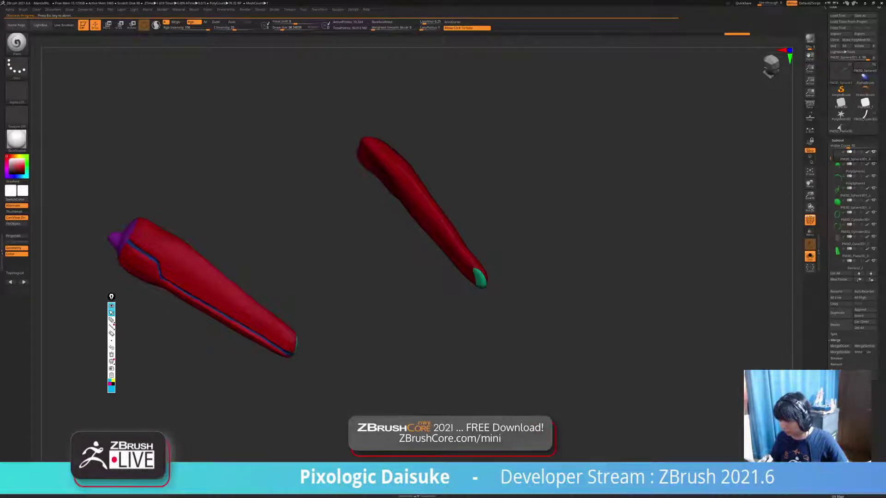
{"action": "key", "text": "shift+f"}
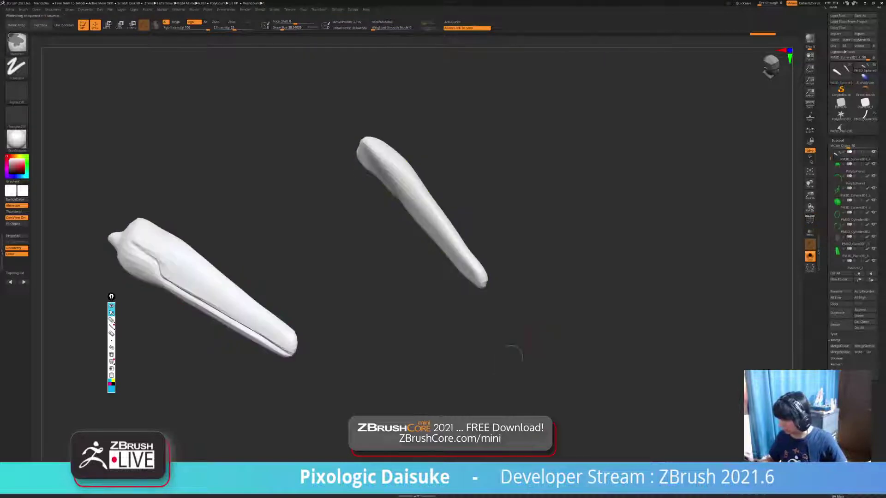
{"action": "mouse_move", "coordinate": [531, 350]}
{"action": "left_mouse_down"}
{"action": "mouse_move", "coordinate": [600, 327]}
{"action": "mouse_move", "coordinate": [559, 340]}
{"action": "left_mouse_up"}
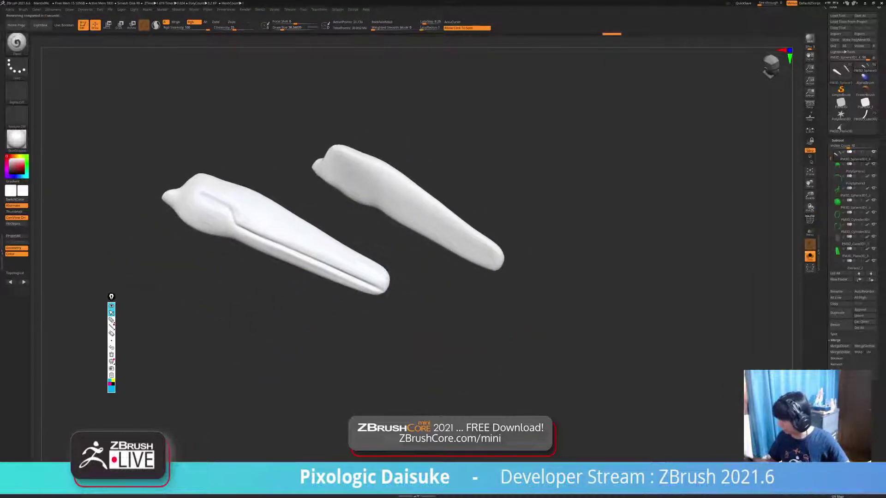
- Examine the smooth surface of the remeshed head ornaments, first isolated and afterwards in place on the head
{"action": "left_click", "coordinate": [809, 220]}
{"action": "left_click", "coordinate": [809, 220]}
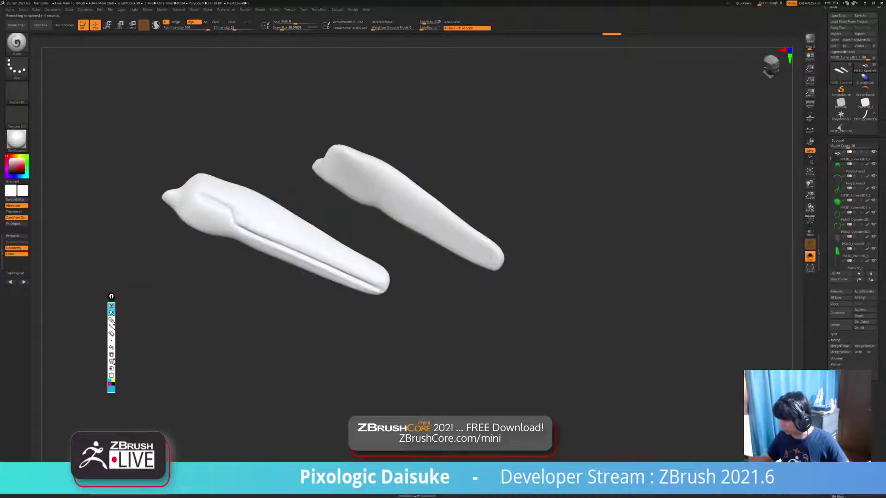
{"action": "left_click_drag", "start_coordinate": [599, 318], "coordinate": [542, 350], "text": "alt"}
{"action": "left_click_drag", "start_coordinate": [542, 351], "coordinate": [577, 340], "text": "alt"}
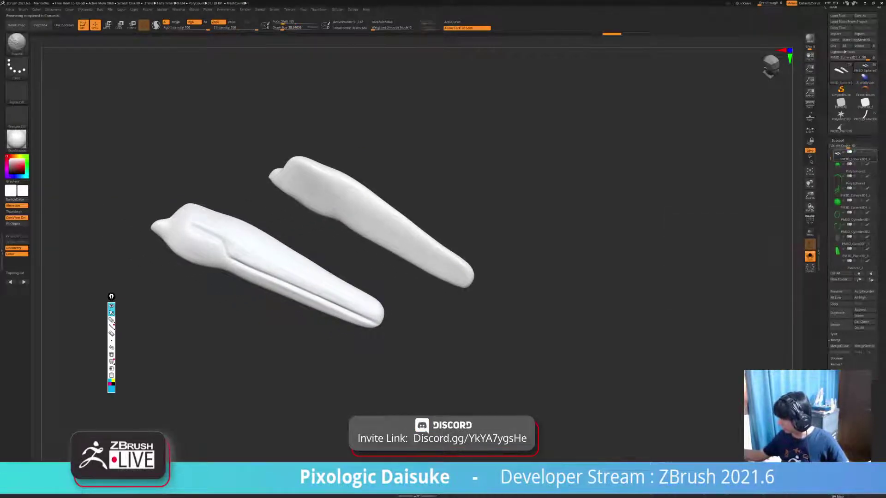
{"action": "left_click", "coordinate": [810, 256]}
{"action": "right_click_drag", "start_coordinate": [618, 352], "coordinate": [613, 330], "text": "ctrl"}
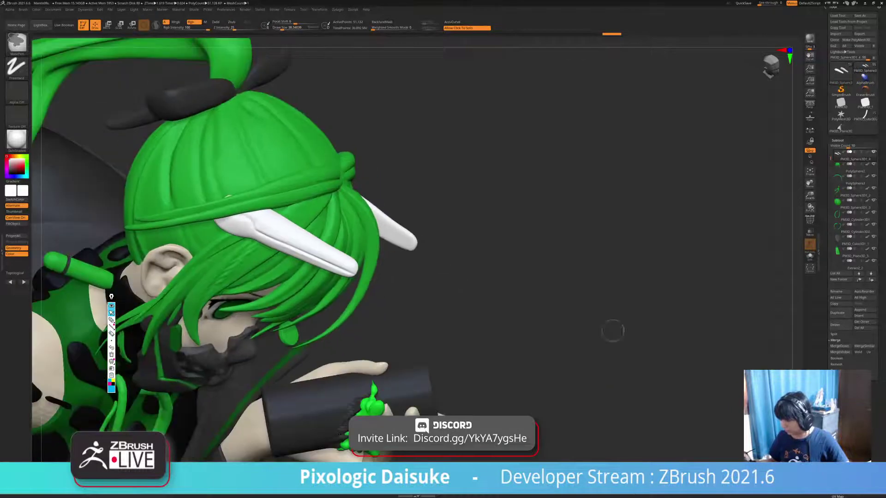
{"action": "left_click_drag", "start_coordinate": [613, 330], "coordinate": [668, 331]}
{"action": "left_click_drag", "start_coordinate": [576, 277], "coordinate": [581, 295]}
- Isolate the head ornaments to check their polygroups and wireframe, and bring the rest of the figure back into view
{"action": "left_click", "coordinate": [581, 295]}
{"action": "mouse_move", "coordinate": [351, 299]}
{"action": "left_mouse_down"}
{"action": "mouse_move", "coordinate": [291, 272]}
{"action": "mouse_move", "coordinate": [300, 254]}
{"action": "mouse_move", "coordinate": [320, 277]}
{"action": "left_mouse_up"}
{"action": "right_click_drag", "start_coordinate": [320, 277], "coordinate": [284, 262], "text": "ctrl"}
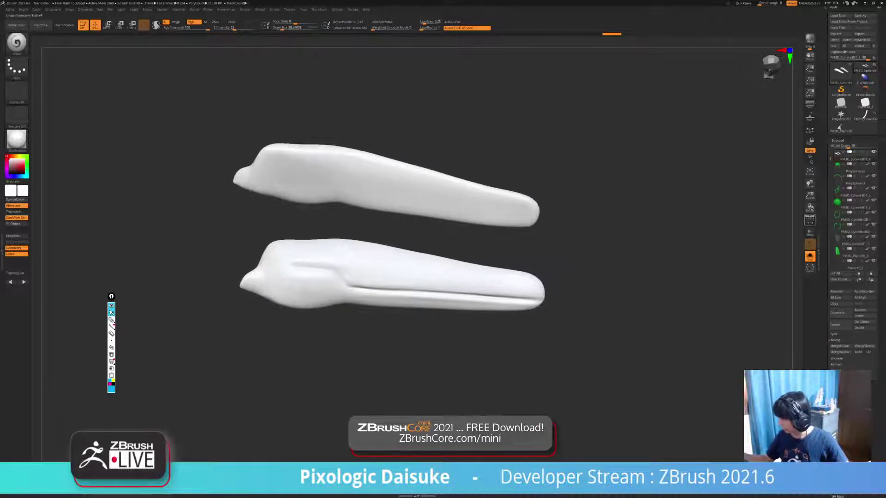
{"action": "key", "text": "shift+f"}
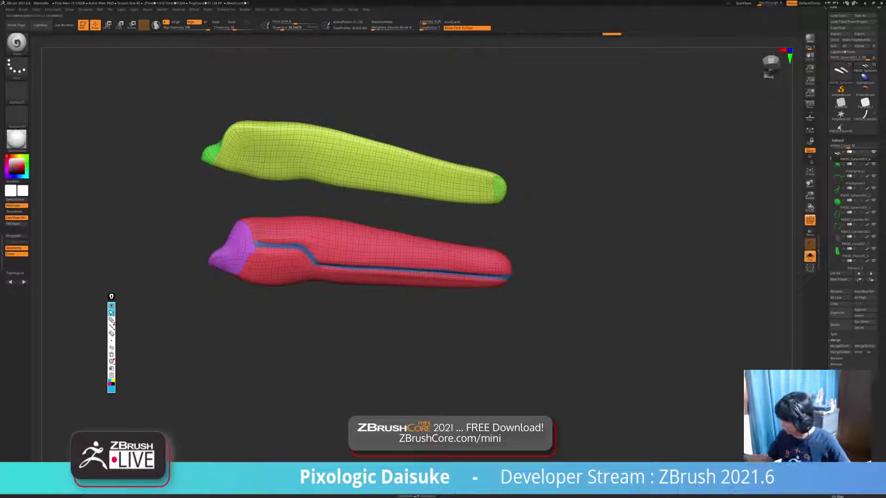
{"action": "left_click", "coordinate": [810, 257]}
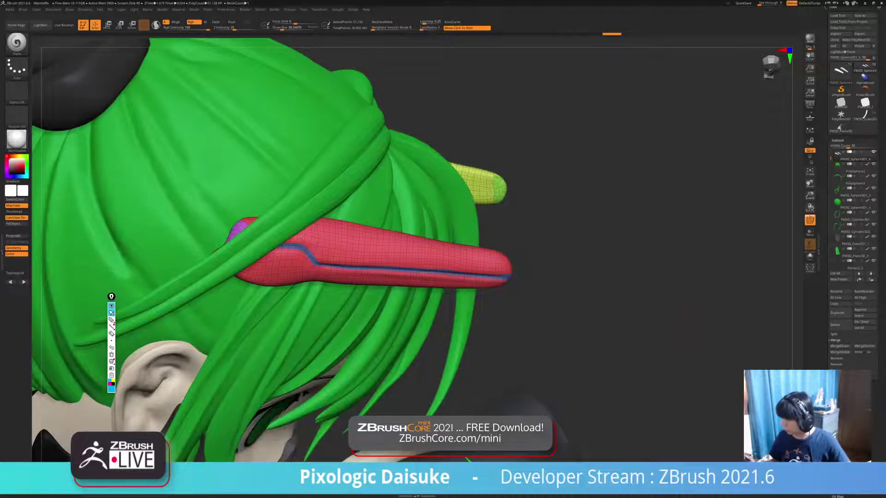
{"action": "mouse_move", "coordinate": [613, 295]}
{"action": "left_mouse_down"}
{"action": "mouse_move", "coordinate": [536, 304]}
{"action": "mouse_move", "coordinate": [530, 295]}
{"action": "left_mouse_up"}
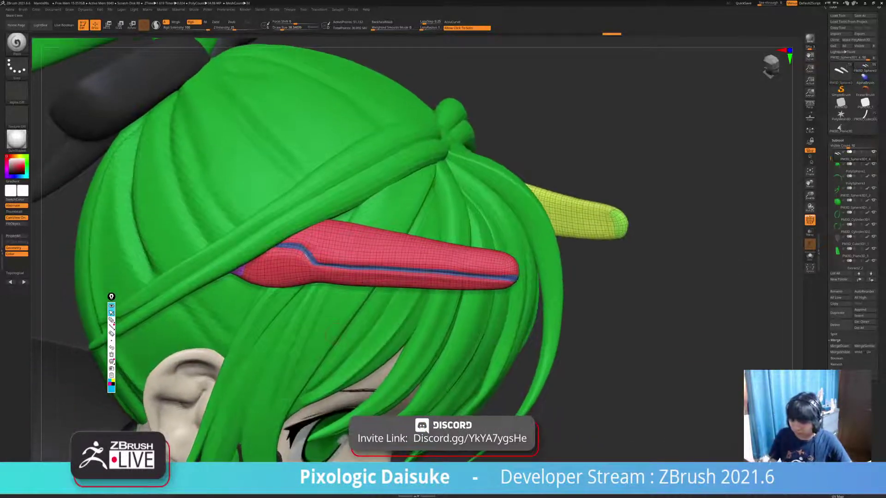
- Fill the head ornaments with a near-black colour sampled from the figure, turn off the polygroup display and subdivide the mesh once
{"action": "key", "text": "c"}
{"action": "key", "text": "c"}
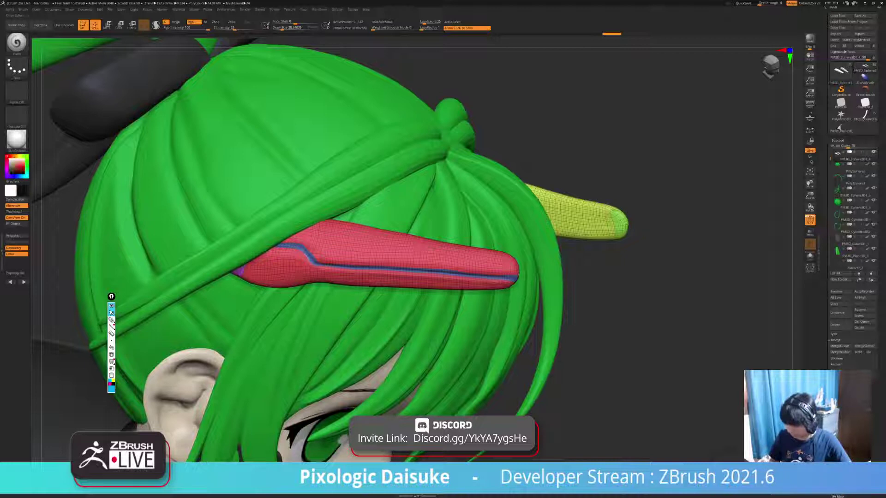
{"action": "left_click", "coordinate": [16, 224]}
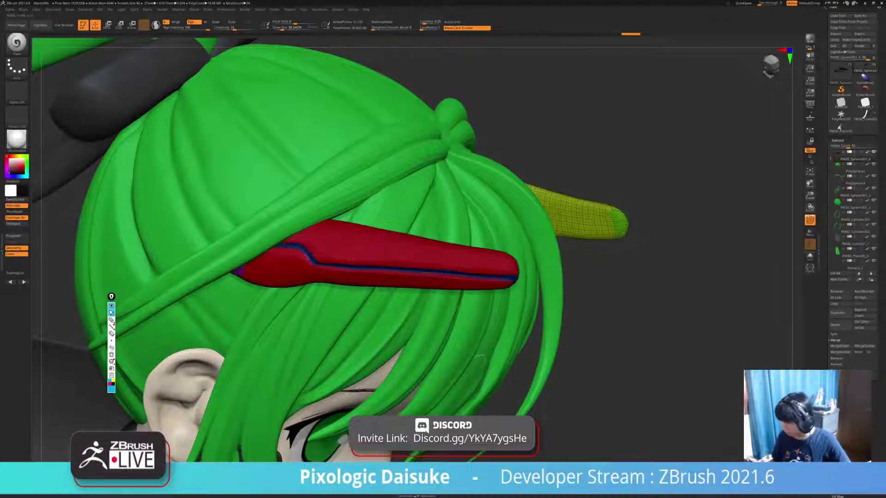
{"action": "key", "text": "shift+f"}
{"action": "key", "text": "ctrl+d"}
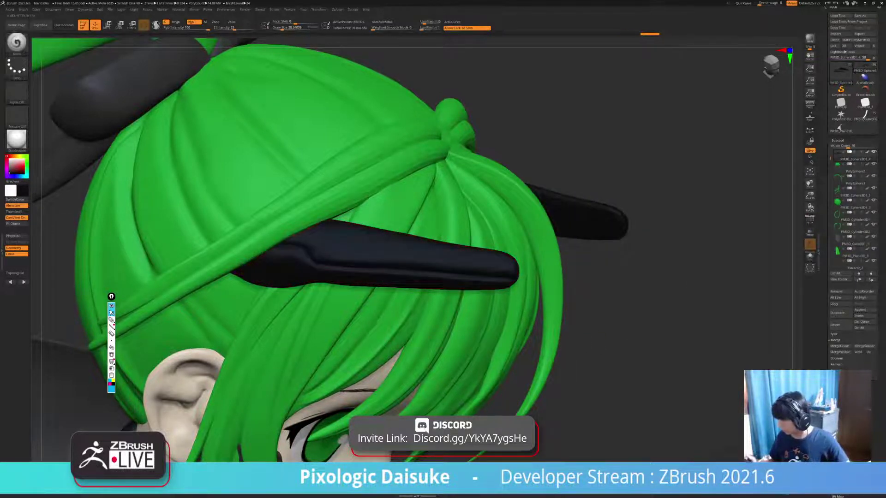
{"action": "right_click_drag", "start_coordinate": [369, 304], "coordinate": [347, 325]}
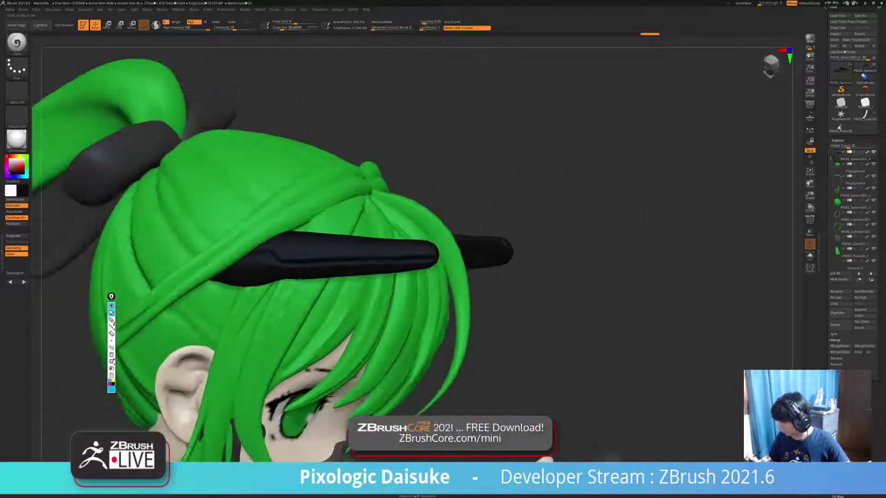
- Select the SnakeHook brush, enlarge its draw size and enable BackfaceMask for reshaping the head ornaments
{"action": "key", "text": "b"}
{"action": "key", "text": "h"}
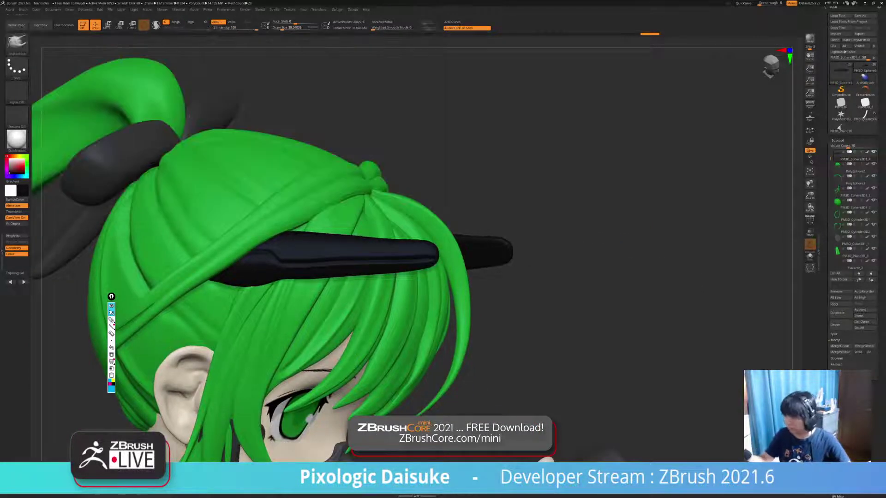
{"action": "left_click_drag", "start_coordinate": [284, 28], "coordinate": [292, 27]}
{"action": "left_click_drag", "start_coordinate": [553, 194], "coordinate": [488, 194], "text": "alt"}
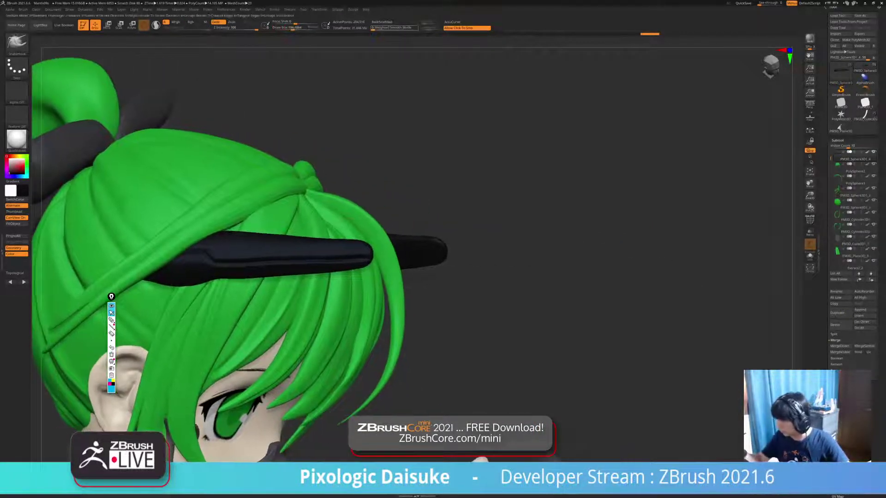
{"action": "left_click", "coordinate": [382, 22]}
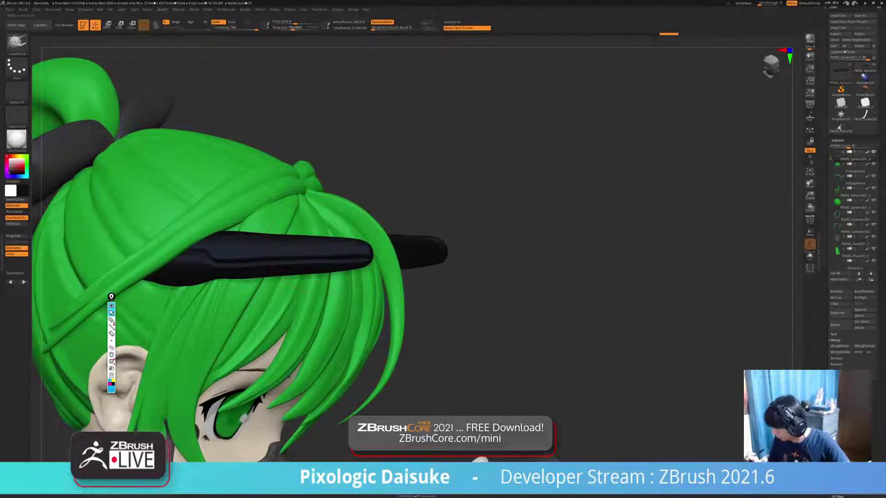
{"action": "left_click_drag", "start_coordinate": [599, 231], "coordinate": [379, 217]}
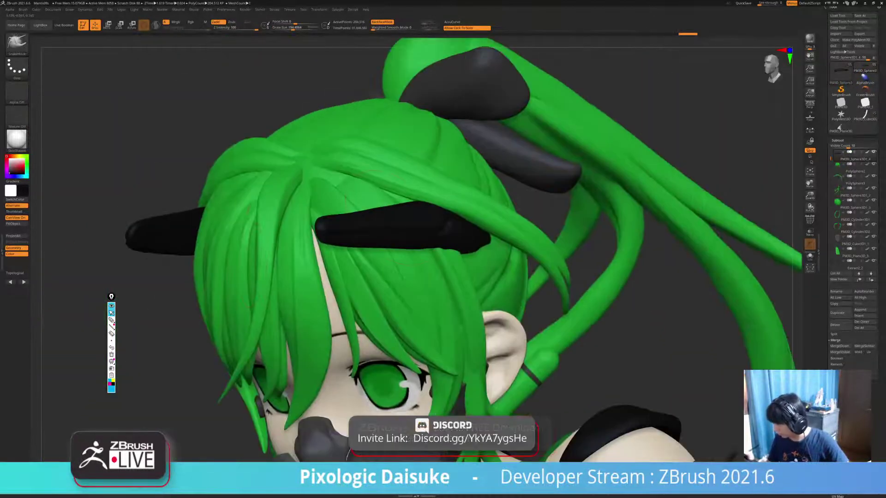
{"action": "right_click_drag", "start_coordinate": [379, 217], "coordinate": [323, 215]}
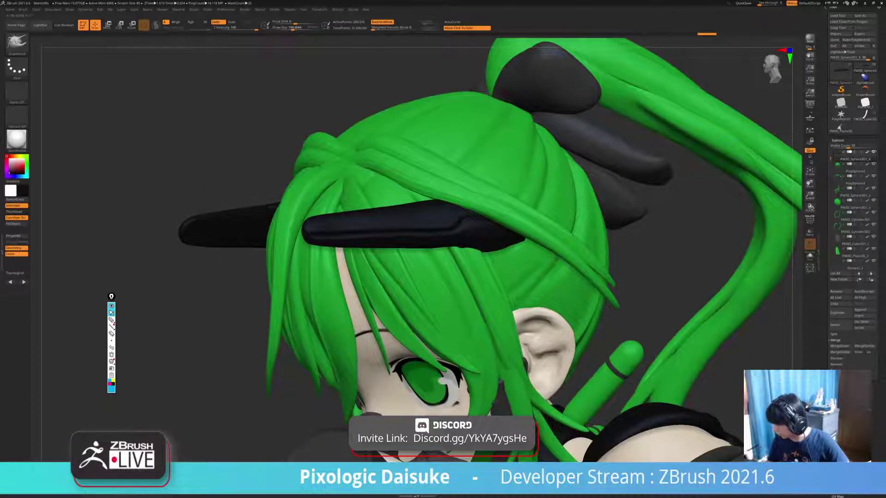
- Try isolating the groove polygroup on the black head ornaments, and restore the hidden parts
{"action": "mouse_move", "coordinate": [377, 245]}
{"action": "right_mouse_down", "text": "ctrl"}
{"action": "mouse_move", "coordinate": [304, 233]}
{"action": "mouse_move", "coordinate": [333, 229]}
{"action": "mouse_move", "coordinate": [282, 230]}
{"action": "right_mouse_up", "text": "ctrl"}
{"action": "key", "text": "ctrl+shift+z"}
{"action": "key", "text": "ctrl+z"}
{"action": "left_click", "coordinate": [333, 230], "text": "ctrl+shift"}
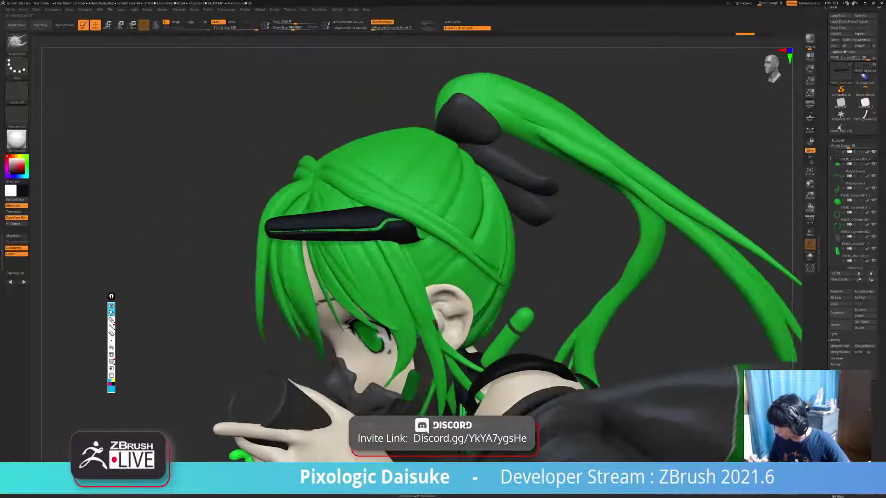
{"action": "left_click", "coordinate": [567, 278], "text": "ctrl+shift"}
{"action": "right_click_drag", "start_coordinate": [566, 279], "coordinate": [585, 274]}
- Solo the head ornaments and hide everything except the groove polygroup on both sides
{"action": "left_click", "coordinate": [450, 287], "text": "ctrl+shift"}
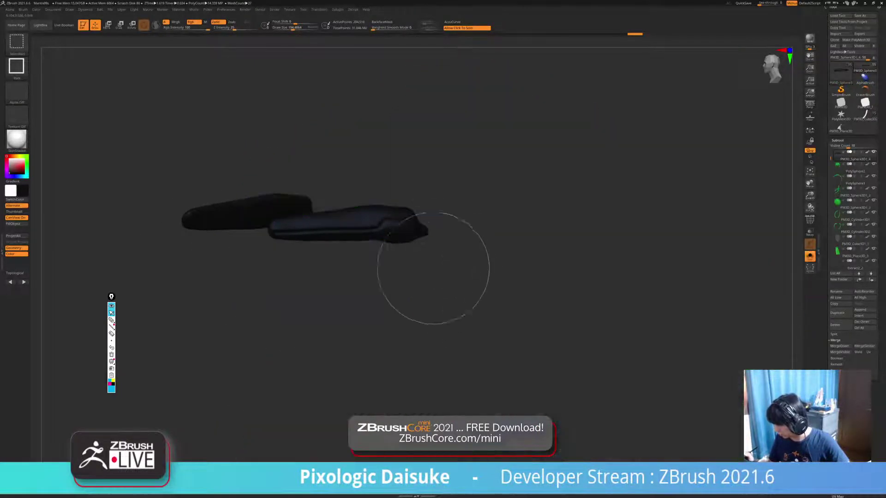
{"action": "left_click", "coordinate": [390, 218], "text": "ctrl+shift"}
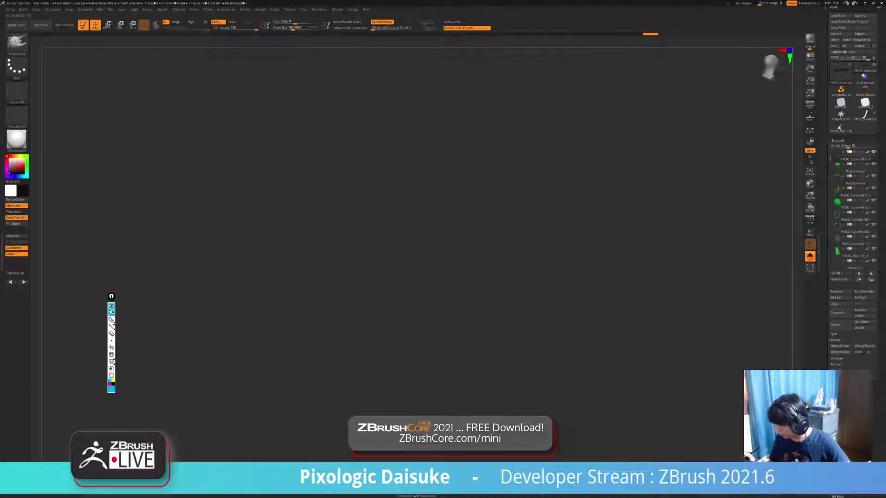
{"action": "left_click", "coordinate": [516, 297], "text": "ctrl+shift"}
{"action": "mouse_move", "coordinate": [516, 297]}
{"action": "right_mouse_down"}
{"action": "mouse_move", "coordinate": [417, 247]}
{"action": "mouse_move", "coordinate": [302, 254]}
{"action": "mouse_move", "coordinate": [371, 294]}
{"action": "right_mouse_up"}
{"action": "left_click", "coordinate": [390, 235], "text": "ctrl+shift"}
{"action": "right_click_drag", "start_coordinate": [390, 249], "coordinate": [341, 249]}
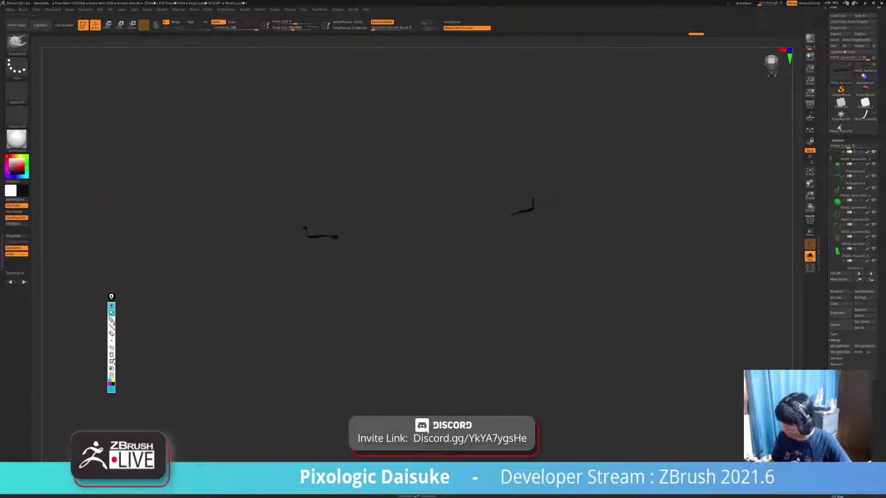
- Fill the isolated grooves with the green sampled from the figure and unhide the remaining parts of the ornaments
{"action": "left_click", "coordinate": [471, 300]}
{"action": "right_click_drag", "start_coordinate": [470, 300], "coordinate": [563, 281]}
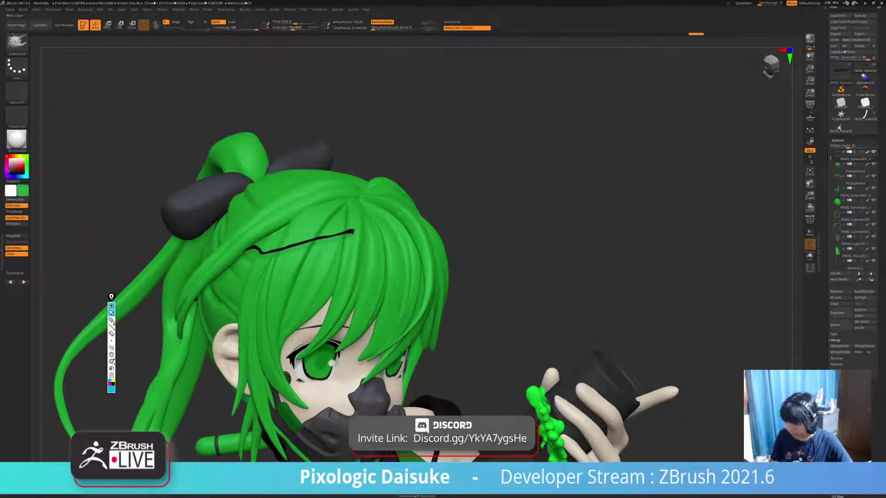
{"action": "left_click", "coordinate": [16, 224]}
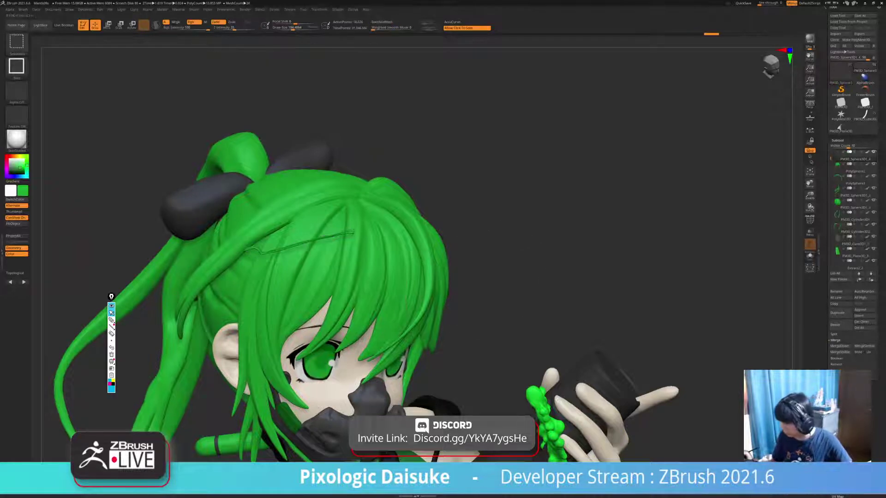
{"action": "left_click", "coordinate": [489, 276], "text": "ctrl+shift"}
{"action": "right_click_drag", "start_coordinate": [489, 277], "coordinate": [581, 289]}
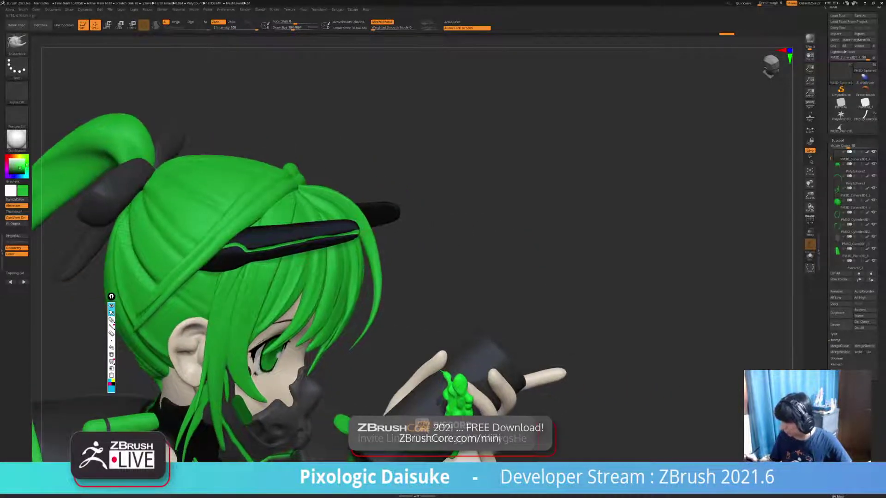
- Review the black ornaments with their green grooves from both sides of the head and on the whole figure
{"action": "key", "text": "shift"}
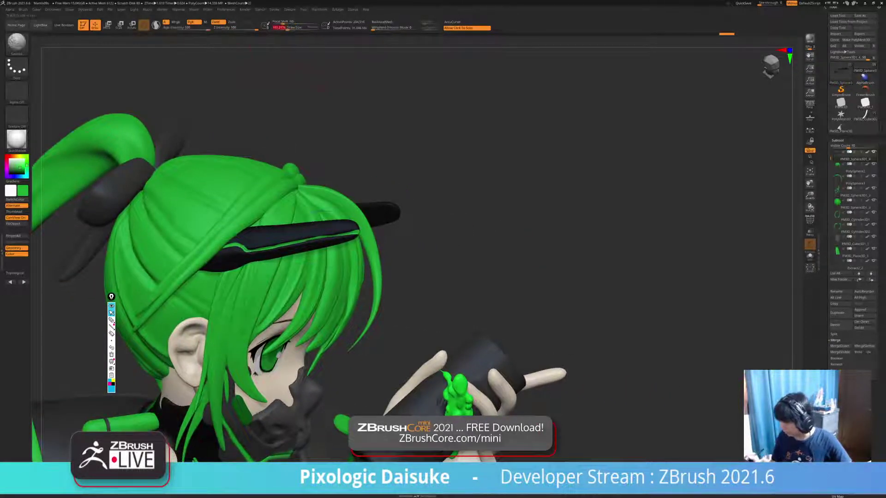
{"action": "key", "text": "shift"}
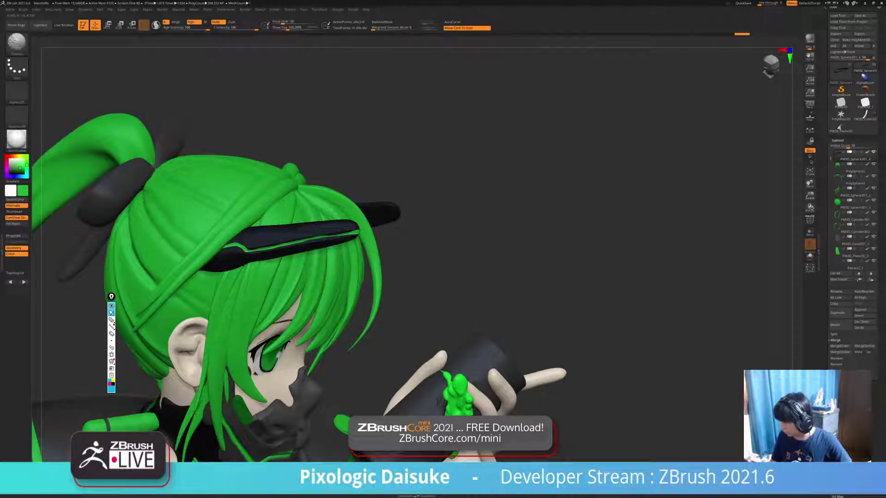
{"action": "right_click_drag", "start_coordinate": [600, 276], "coordinate": [397, 277]}
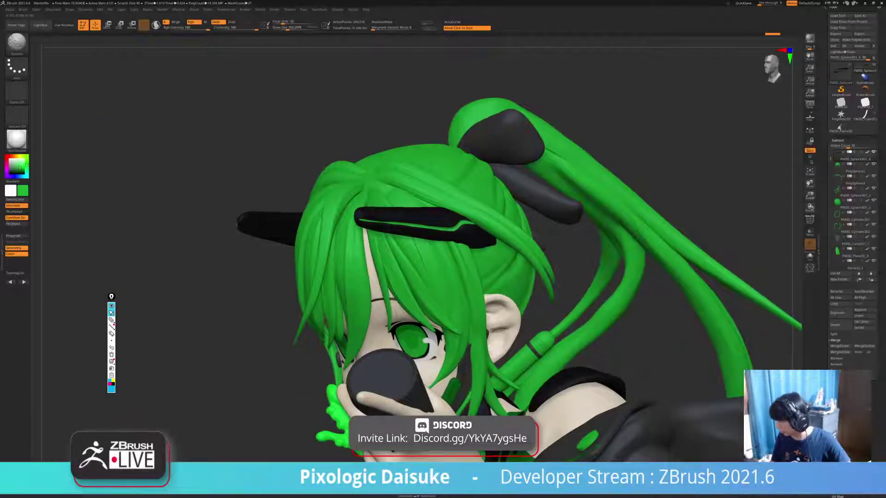
{"action": "mouse_move", "coordinate": [544, 249]}
{"action": "right_mouse_down", "text": "ctrl"}
{"action": "mouse_move", "coordinate": [544, 207]}
{"action": "mouse_move", "coordinate": [485, 166]}
{"action": "mouse_move", "coordinate": [641, 175]}
{"action": "right_mouse_up", "text": "ctrl"}
{"action": "mouse_move", "coordinate": [600, 208]}
{"action": "right_mouse_down", "text": "ctrl"}
{"action": "mouse_move", "coordinate": [600, 171]}
{"action": "mouse_move", "coordinate": [461, 175]}
{"action": "mouse_move", "coordinate": [586, 177]}
{"action": "mouse_move", "coordinate": [461, 178]}
{"action": "mouse_move", "coordinate": [577, 179]}
{"action": "right_mouse_up", "text": "ctrl"}
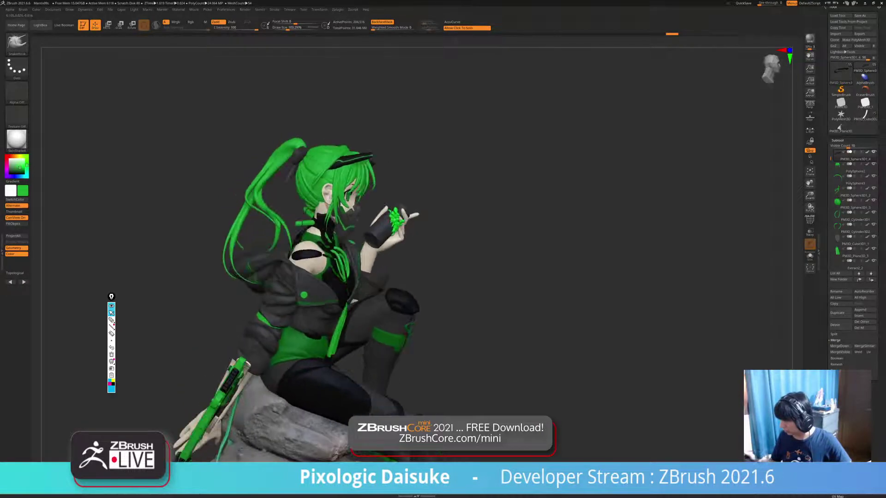
- Reduce the brush draw size, try reshaping the ornament's tip at the end of the green groove, and undo the stroke
{"action": "mouse_move", "coordinate": [360, 159]}
{"action": "right_mouse_down", "text": "ctrl"}
{"action": "mouse_move", "coordinate": [417, 186]}
{"action": "mouse_move", "coordinate": [407, 293]}
{"action": "right_mouse_up", "text": "ctrl"}
{"action": "left_click_drag", "start_coordinate": [288, 28], "coordinate": [285, 27]}
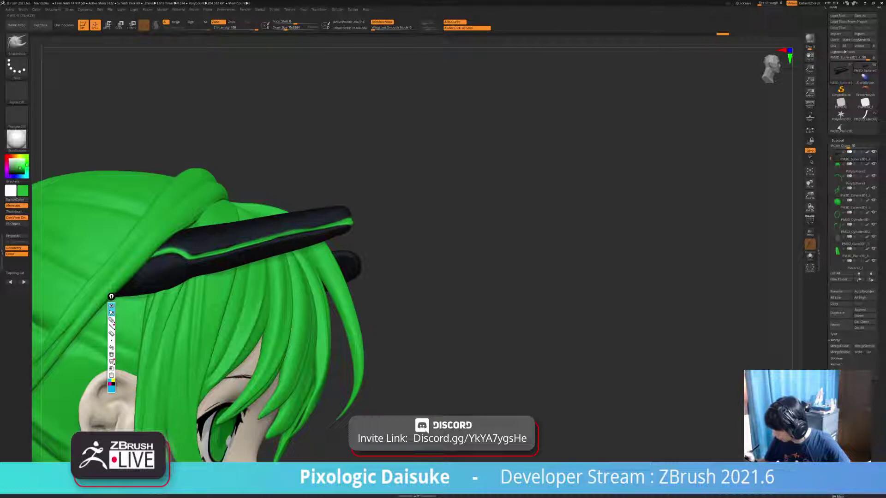
{"action": "key", "text": "shift"}
{"action": "left_click_drag", "start_coordinate": [350, 223], "coordinate": [362, 216], "text": "shift"}
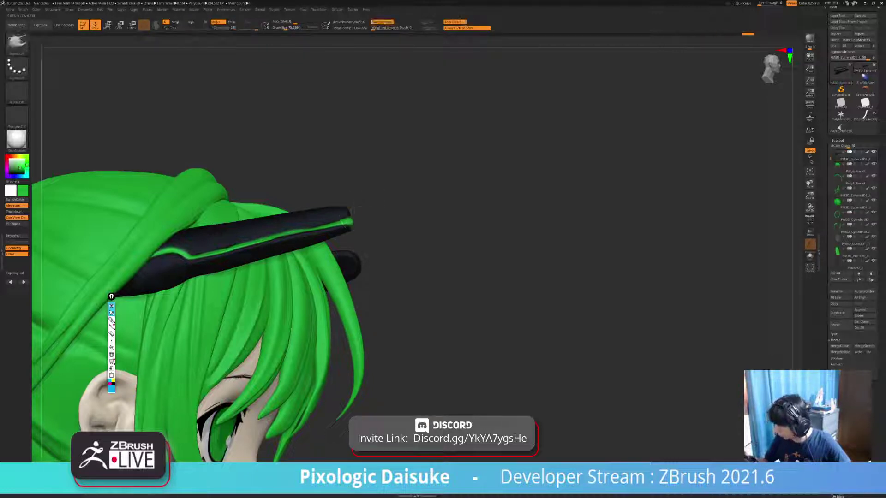
{"action": "key", "text": "ctrl+z"}
- Try the Standard brush at the ornament's tip, and return to the SnakeHook brush
{"action": "key", "text": "b"}
{"action": "key", "text": "s"}
{"action": "key", "text": "t"}
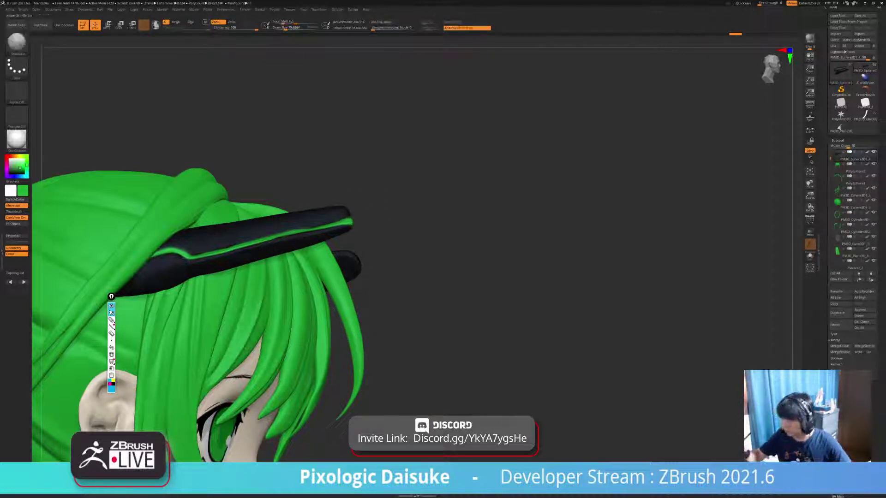
{"action": "right_click_drag", "start_coordinate": [348, 221], "coordinate": [354, 225], "text": "ctrl"}
{"action": "key", "text": "b"}
{"action": "key", "text": "s"}
{"action": "key", "text": "h"}
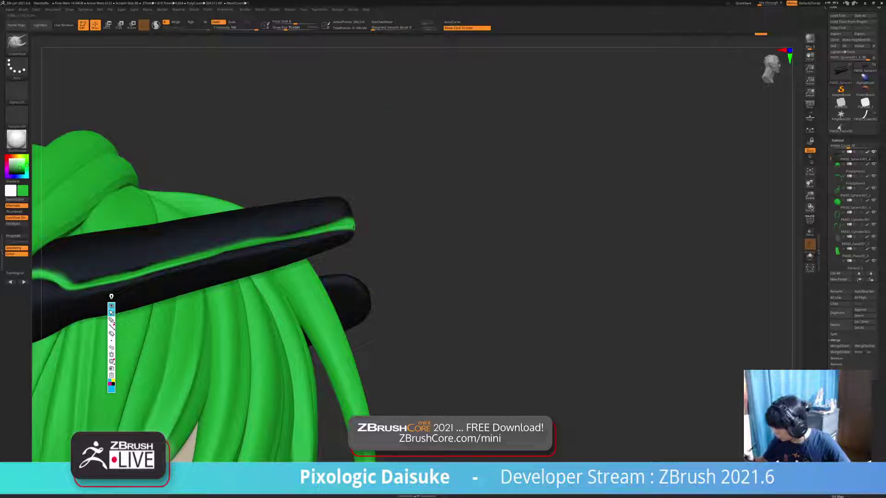
- Pull the near head ornament's tip into a sharper, squarer end around the green groove with SnakeHook, and smooth it
{"action": "right_click_drag", "start_coordinate": [350, 224], "coordinate": [120, 159], "text": "ctrl"}
{"action": "mouse_move", "coordinate": [512, 286]}
{"action": "right_mouse_down"}
{"action": "mouse_move", "coordinate": [415, 259]}
{"action": "mouse_move", "coordinate": [388, 240]}
{"action": "right_mouse_up"}
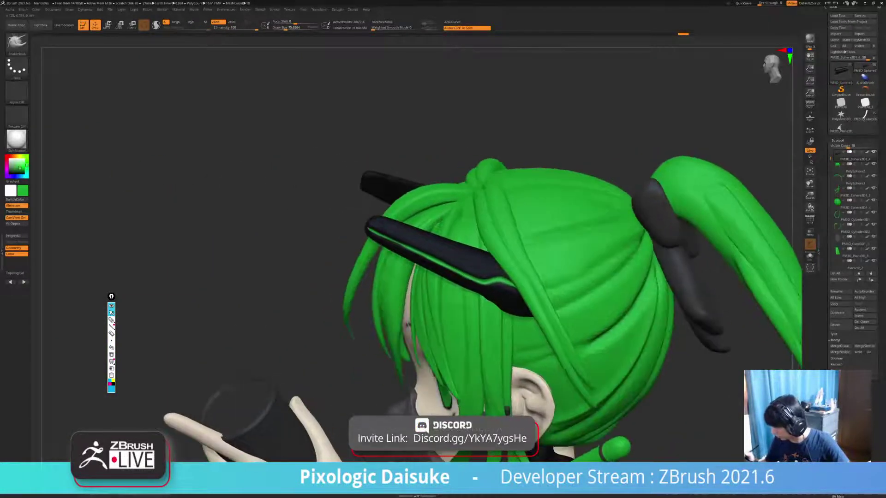
{"action": "right_click_drag", "start_coordinate": [383, 198], "coordinate": [376, 222], "text": "ctrl"}
{"action": "key", "text": "ctrl+z"}
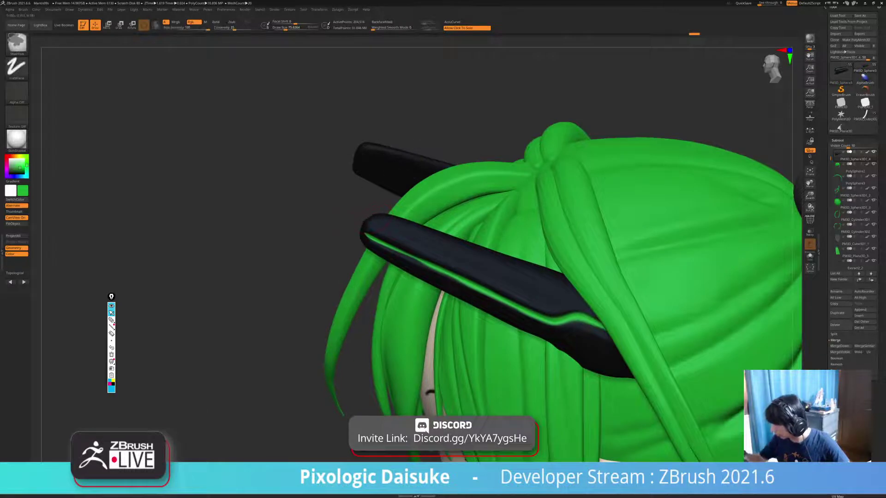
{"action": "left_click", "coordinate": [454, 21]}
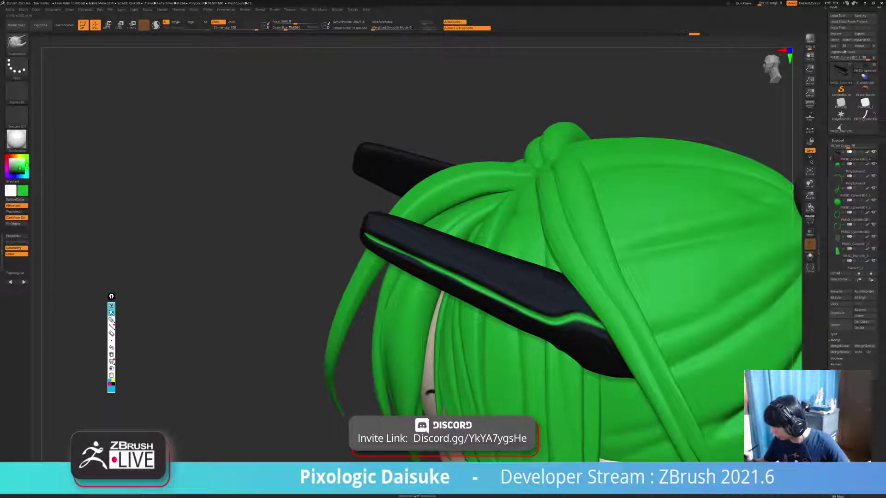
{"action": "key", "text": "shift"}
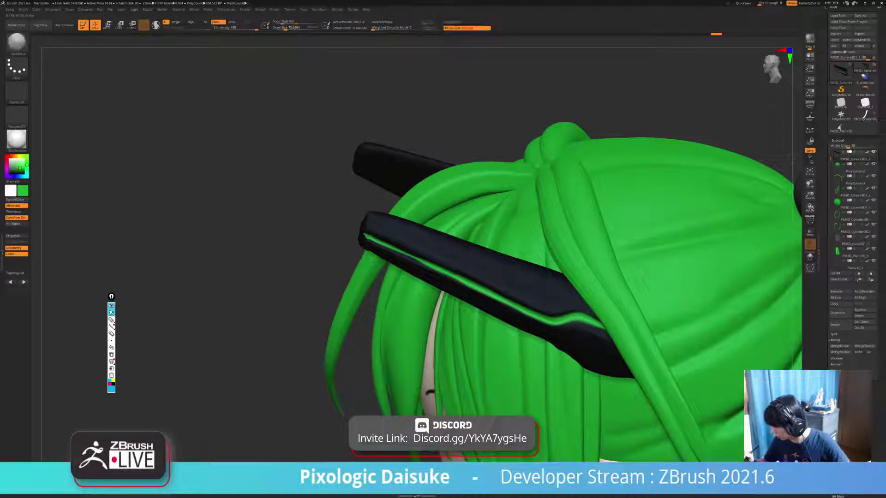
{"action": "right_click_drag", "start_coordinate": [460, 269], "coordinate": [305, 166], "text": "ctrl"}
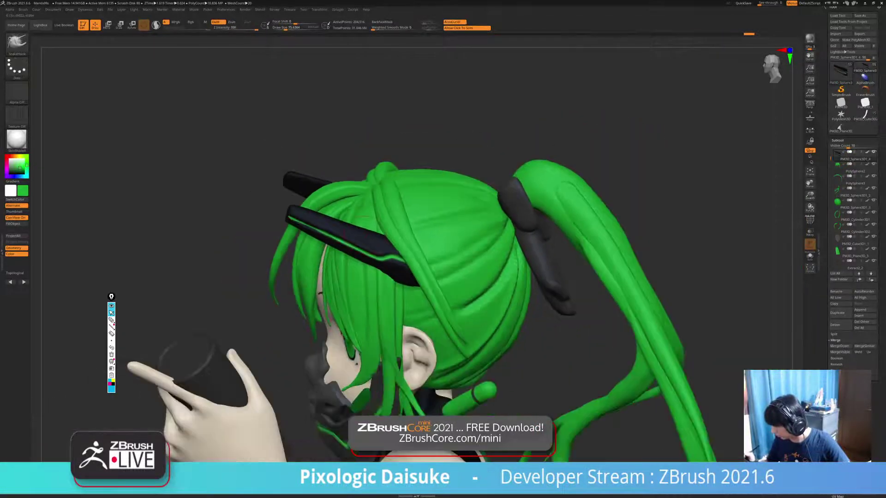
- Reshape the far head ornament's tip into a matching squared end, smoothing its corners
{"action": "right_click_drag", "start_coordinate": [376, 240], "coordinate": [558, 210], "text": "ctrl"}
{"action": "mouse_move", "coordinate": [559, 414]}
{"action": "right_mouse_down", "text": "alt"}
{"action": "mouse_move", "coordinate": [512, 337]}
{"action": "mouse_move", "coordinate": [565, 338]}
{"action": "mouse_move", "coordinate": [521, 337]}
{"action": "right_mouse_up", "text": "alt"}
{"action": "mouse_move", "coordinate": [415, 193]}
{"action": "right_mouse_down", "text": "ctrl"}
{"action": "mouse_move", "coordinate": [416, 226]}
{"action": "mouse_move", "coordinate": [438, 221]}
{"action": "mouse_move", "coordinate": [438, 295]}
{"action": "mouse_move", "coordinate": [438, 261]}
{"action": "right_mouse_up", "text": "ctrl"}
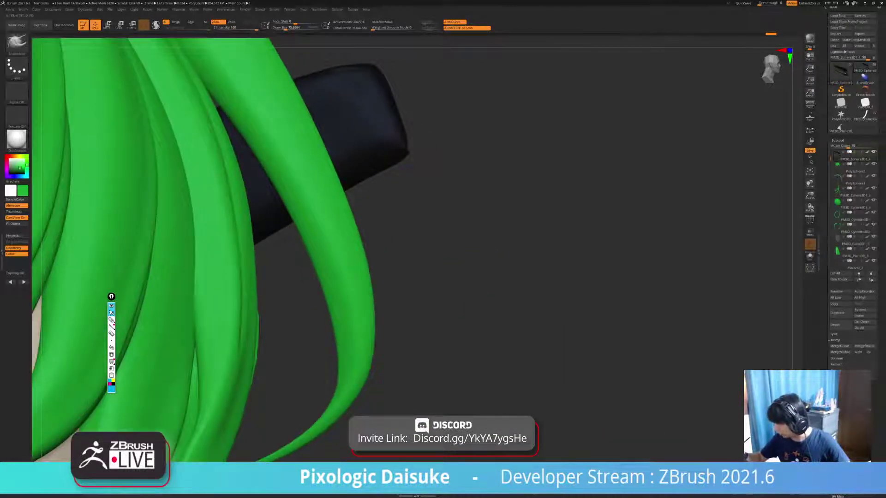
{"action": "key", "text": "shift"}
{"action": "right_click_drag", "start_coordinate": [402, 143], "coordinate": [410, 78], "text": "ctrl"}
{"action": "key", "text": "shift"}
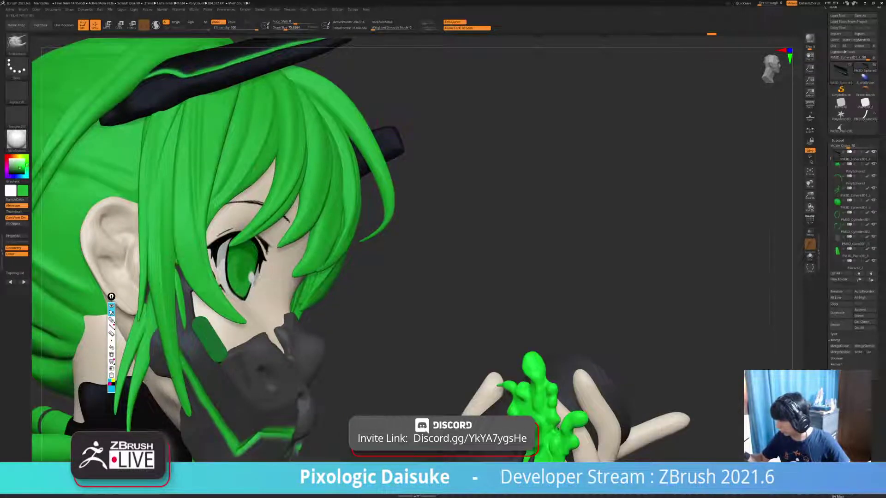
- Review the reshaped ornaments on the whole figure from the side and the back
{"action": "mouse_move", "coordinate": [415, 240]}
{"action": "right_mouse_down"}
{"action": "mouse_move", "coordinate": [416, 74]}
{"action": "mouse_move", "coordinate": [355, 83]}
{"action": "mouse_move", "coordinate": [314, 120]}
{"action": "mouse_move", "coordinate": [189, 124]}
{"action": "mouse_move", "coordinate": [388, 125]}
{"action": "right_mouse_up"}
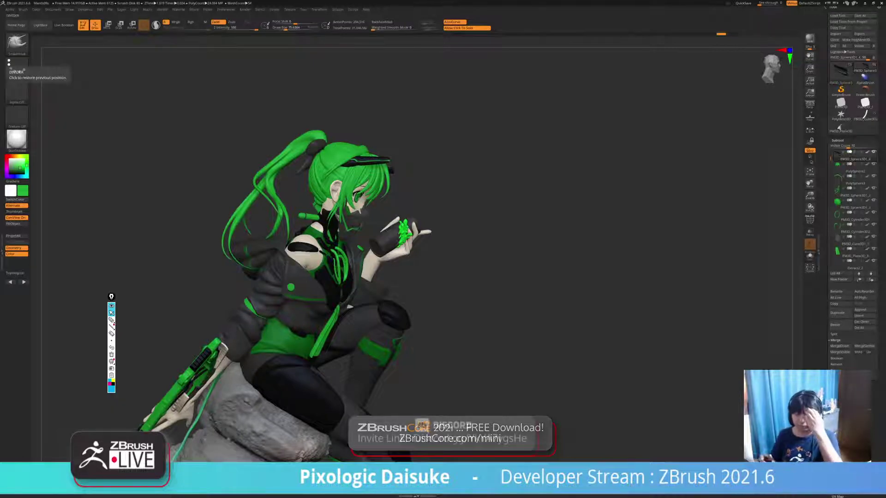
{"action": "right_click_drag", "start_coordinate": [553, 221], "coordinate": [515, 115]}
{"action": "left_click_drag", "start_coordinate": [554, 221], "coordinate": [413, 222]}
{"action": "right_click_drag", "start_coordinate": [413, 221], "coordinate": [639, 233], "text": "ctrl"}
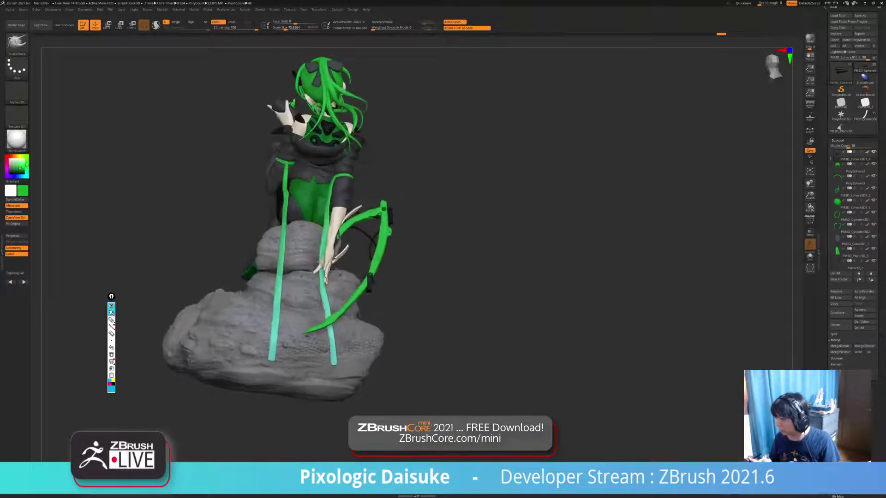
- Select a piece of the grey hair bow behind the head and try merging it down with the piece below
{"action": "left_click", "coordinate": [335, 67], "text": "alt"}
{"action": "right_click_drag", "start_coordinate": [392, 116], "coordinate": [396, 177], "text": "ctrl"}
{"action": "right_click_drag", "start_coordinate": [395, 178], "coordinate": [401, 280], "text": "alt"}
{"action": "right_click_drag", "start_coordinate": [398, 249], "coordinate": [410, 275]}
{"action": "scroll", "coordinate": [852, 208], "scroll_direction": "down", "scroll_amount": 4}
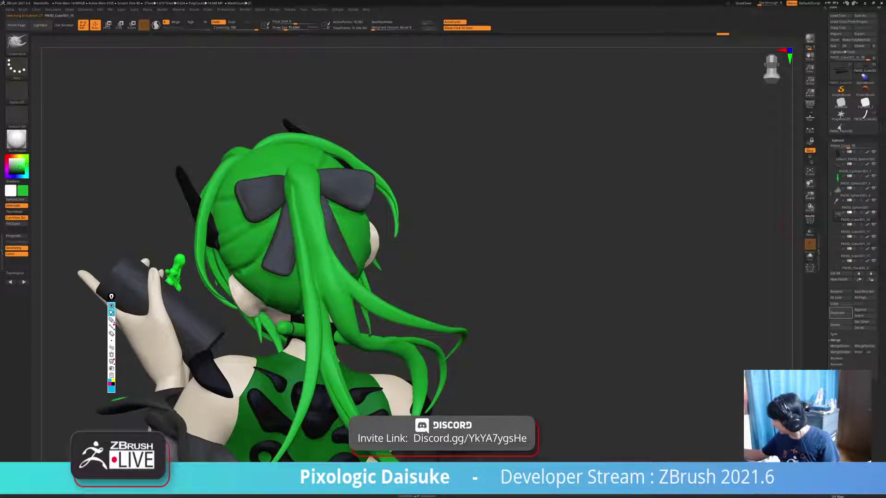
{"action": "left_click", "coordinate": [839, 346]}
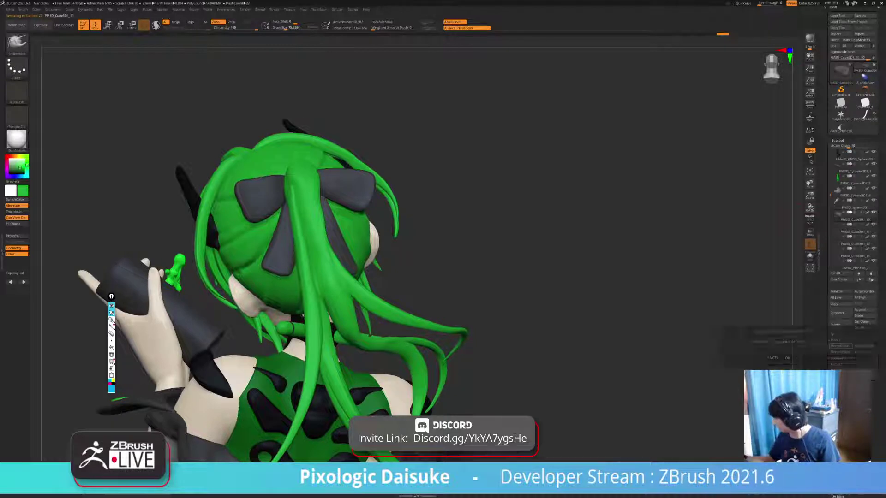
{"action": "key", "text": "Return"}
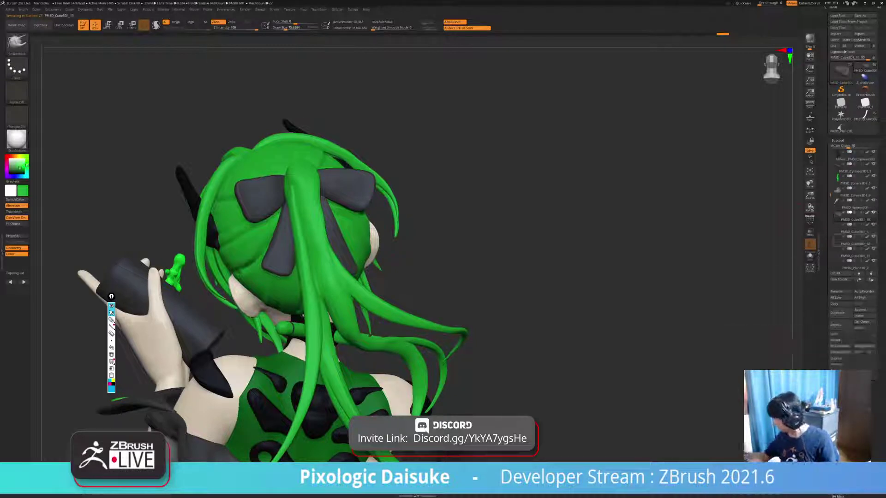
- Subdivide the bow's separate loop and ribbon tail subtools one after another
{"action": "left_click", "coordinate": [854, 229]}
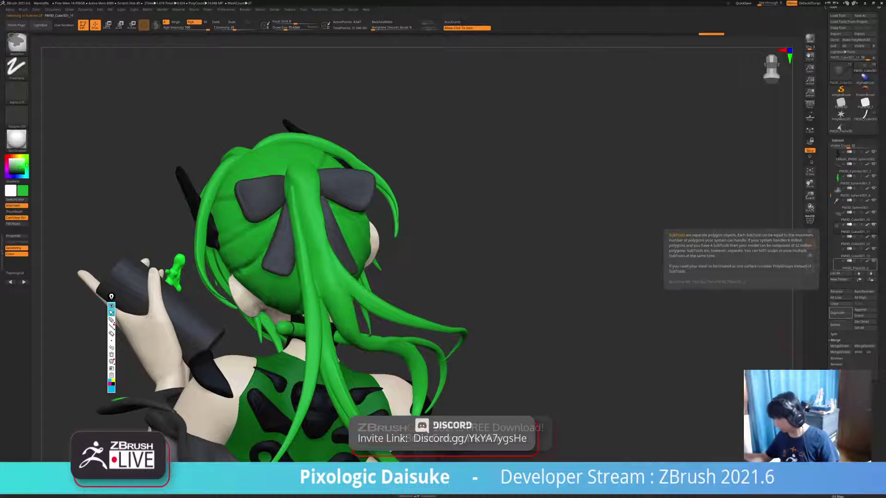
{"action": "left_click", "coordinate": [698, 343]}
{"action": "left_click", "coordinate": [698, 343]}
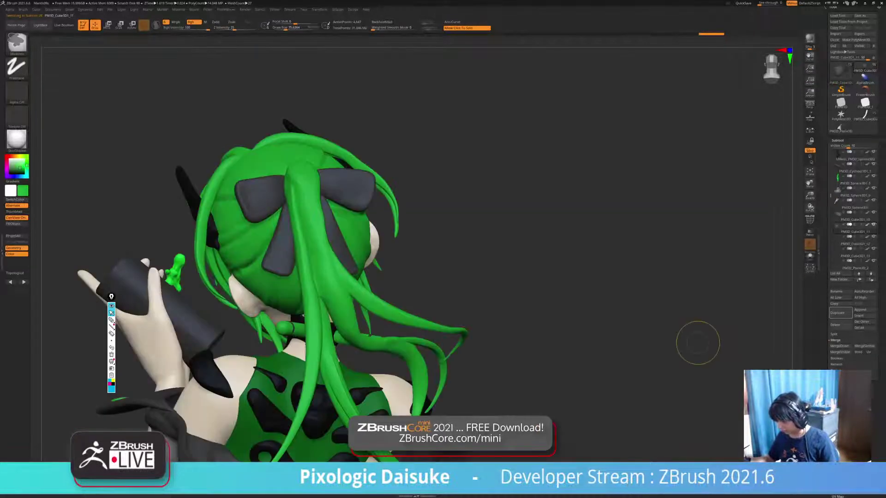
{"action": "key", "text": "ctrl+d"}
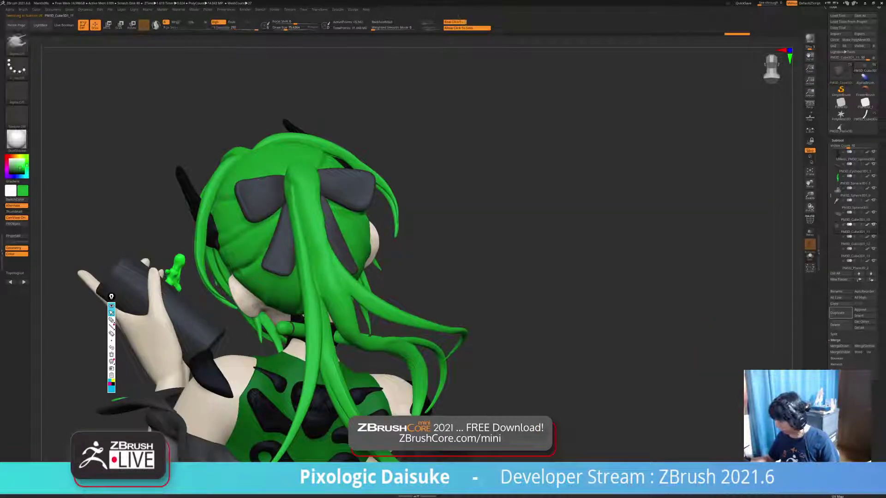
{"action": "left_click", "coordinate": [854, 241]}
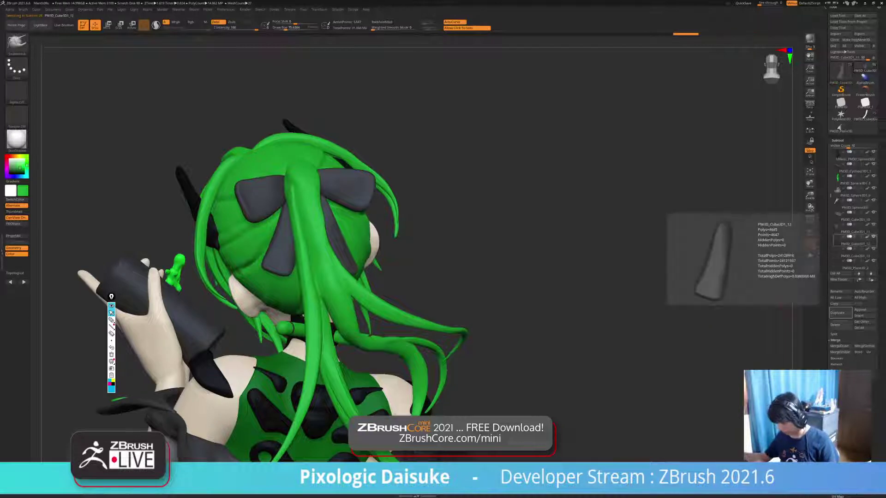
{"action": "key", "text": "ctrl+d"}
{"action": "left_click", "coordinate": [854, 256]}
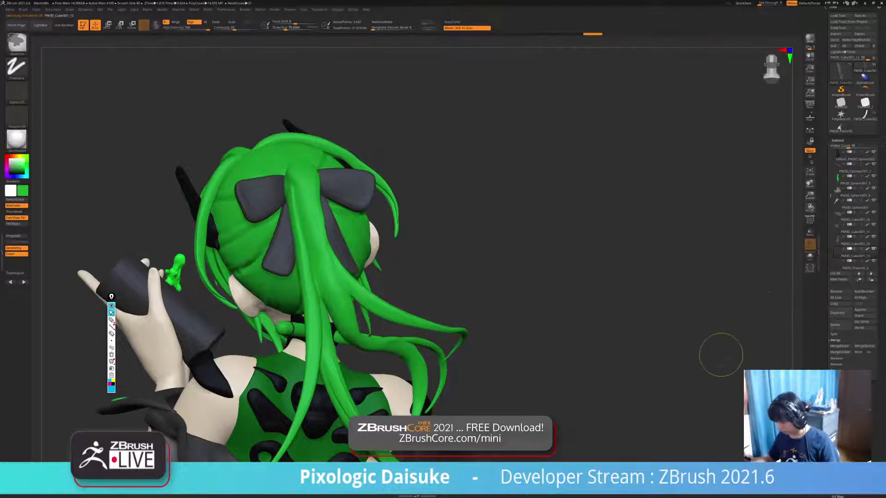
{"action": "key", "text": "ctrl+d"}
- Merge the bow's loops and ribbon tails down into a single subtool
{"action": "left_click", "coordinate": [854, 217]}
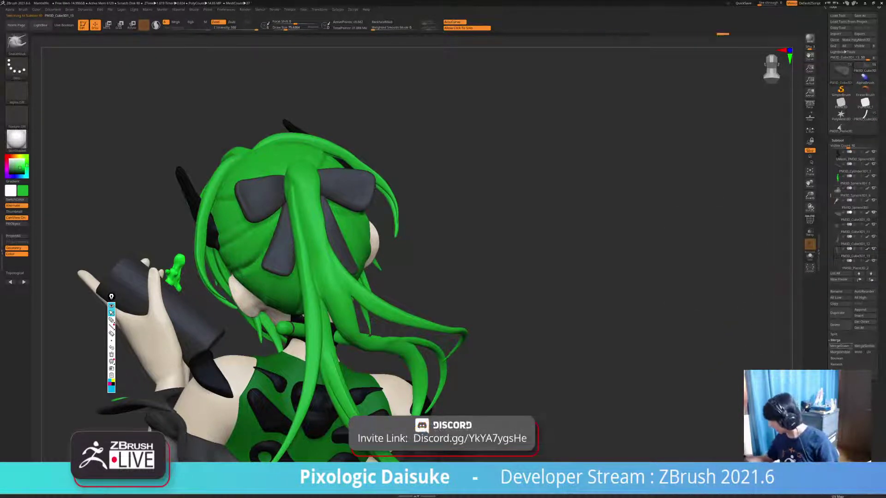
{"action": "left_click", "coordinate": [839, 345]}
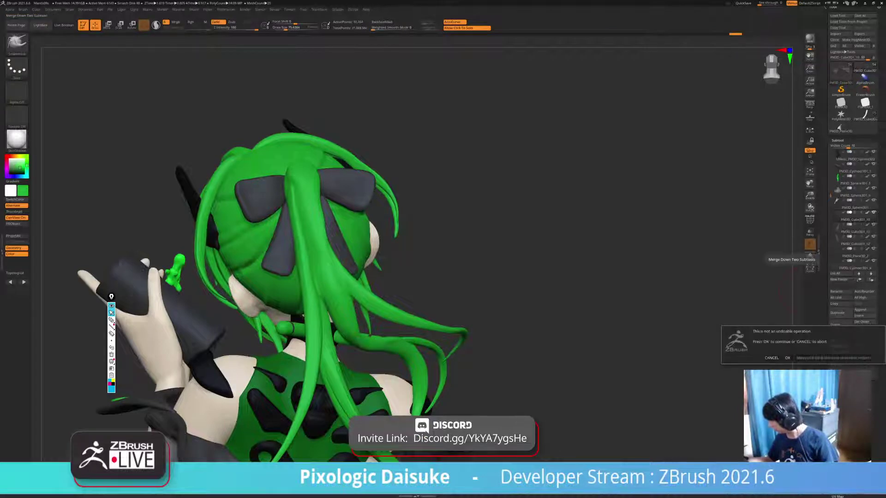
{"action": "key", "text": "Return"}
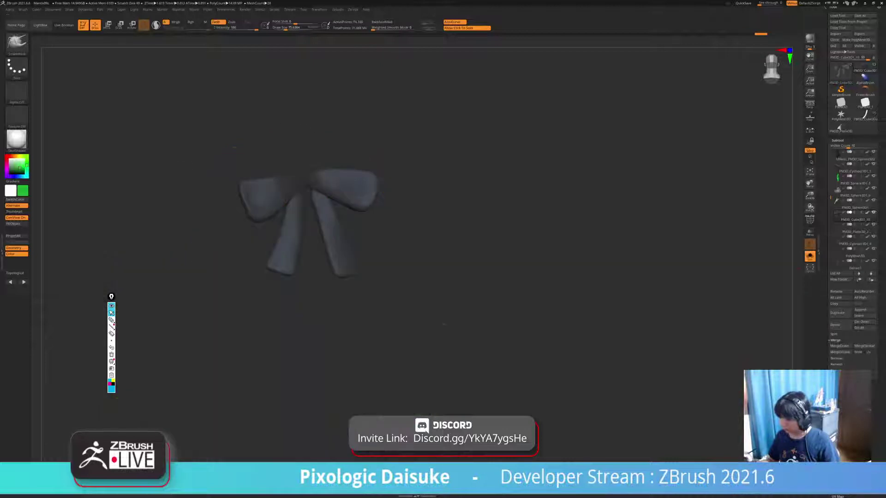
- Carve a fold into the bow's left loop near the knot with the DamStandard brush, smooth it and undo the last smoothing stroke
{"action": "left_click", "coordinate": [17, 43]}
{"action": "left_click", "coordinate": [266, 192]}
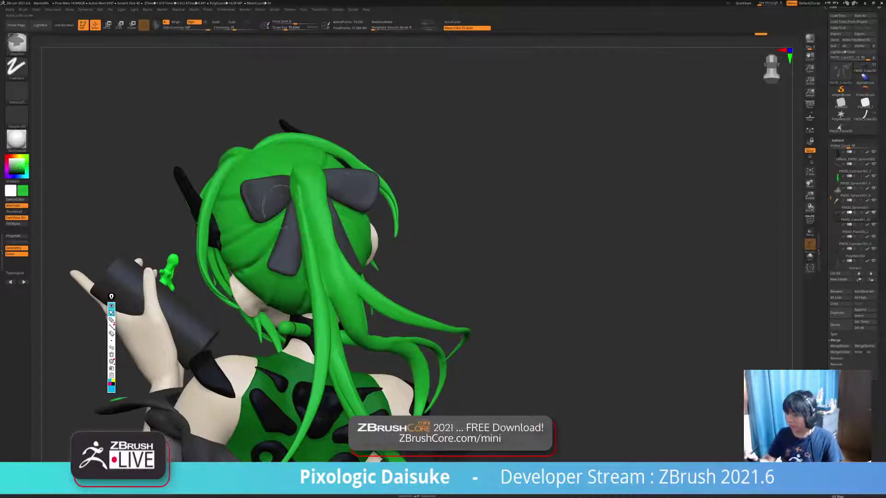
{"action": "mouse_move", "coordinate": [282, 207]}
{"action": "right_mouse_down", "text": "ctrl"}
{"action": "mouse_move", "coordinate": [434, 268]}
{"action": "mouse_move", "coordinate": [406, 295]}
{"action": "right_mouse_up", "text": "ctrl"}
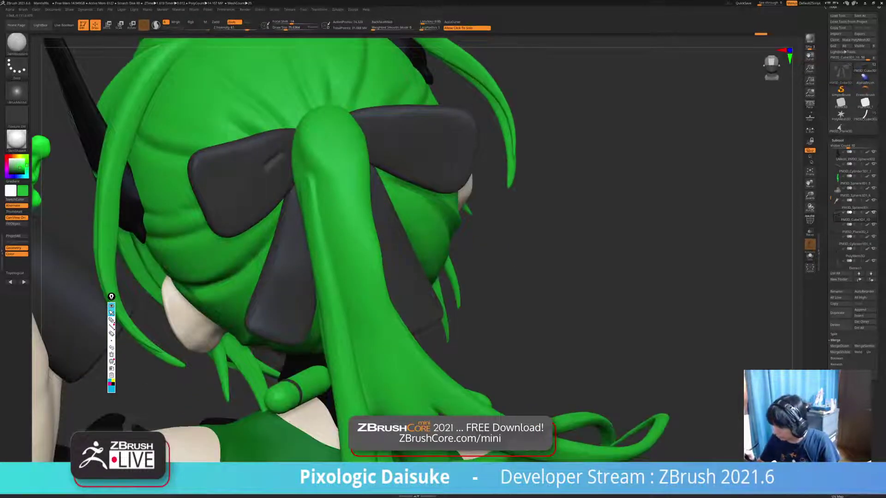
{"action": "right_click_drag", "start_coordinate": [286, 146], "coordinate": [296, 150]}
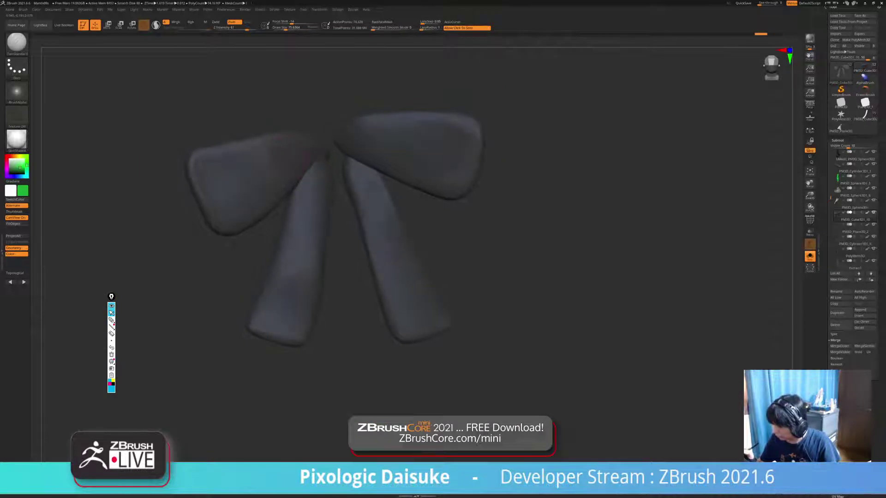
{"action": "mouse_move", "coordinate": [260, 169]}
{"action": "left_mouse_down", "text": "shift"}
{"action": "mouse_move", "coordinate": [291, 147]}
{"action": "mouse_move", "coordinate": [307, 168]}
{"action": "left_mouse_up", "text": "shift"}
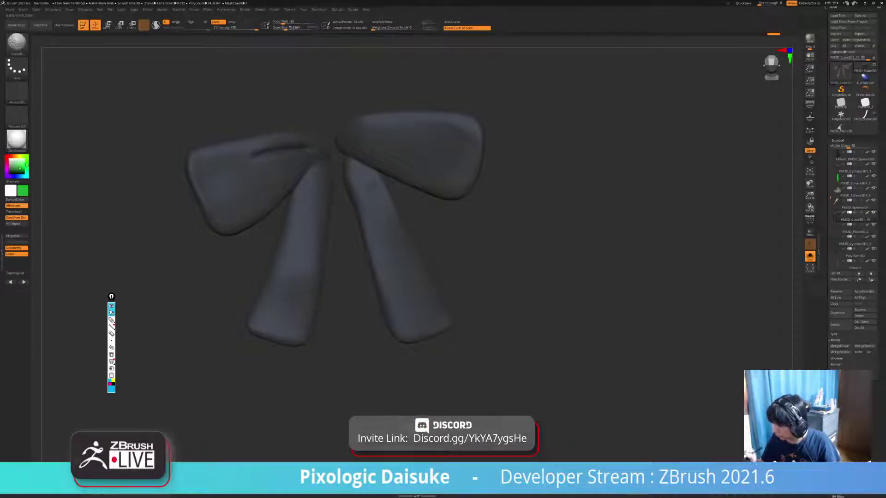
{"action": "left_click_drag", "start_coordinate": [304, 147], "coordinate": [259, 153], "text": "shift"}
{"action": "key", "text": "ctrl+z"}
- Carve a fold along the upper end of the bow's left ribbon tail and soften it near the knot
{"action": "left_click_drag", "start_coordinate": [310, 162], "coordinate": [284, 190]}
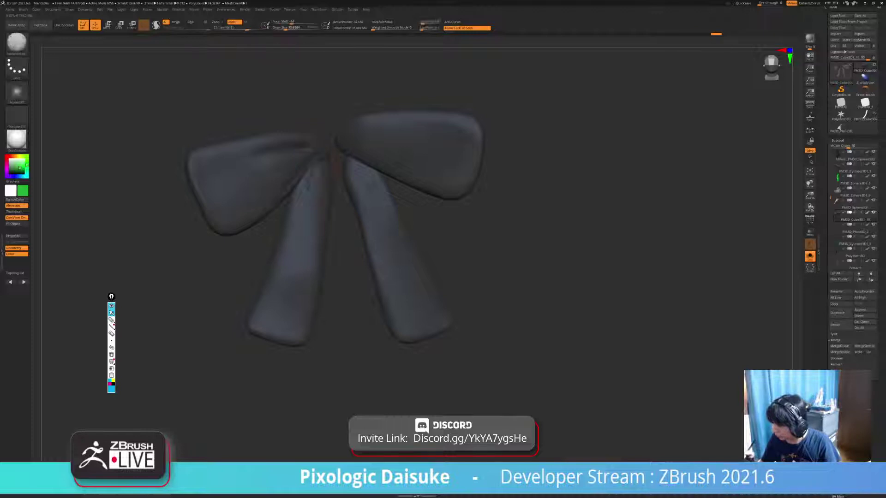
{"action": "right_click_drag", "start_coordinate": [305, 157], "coordinate": [326, 184], "text": "ctrl"}
{"action": "left_click_drag", "start_coordinate": [313, 171], "coordinate": [315, 203]}
{"action": "right_click_drag", "start_coordinate": [315, 203], "coordinate": [323, 199]}
{"action": "left_click_drag", "start_coordinate": [516, 258], "coordinate": [494, 256]}
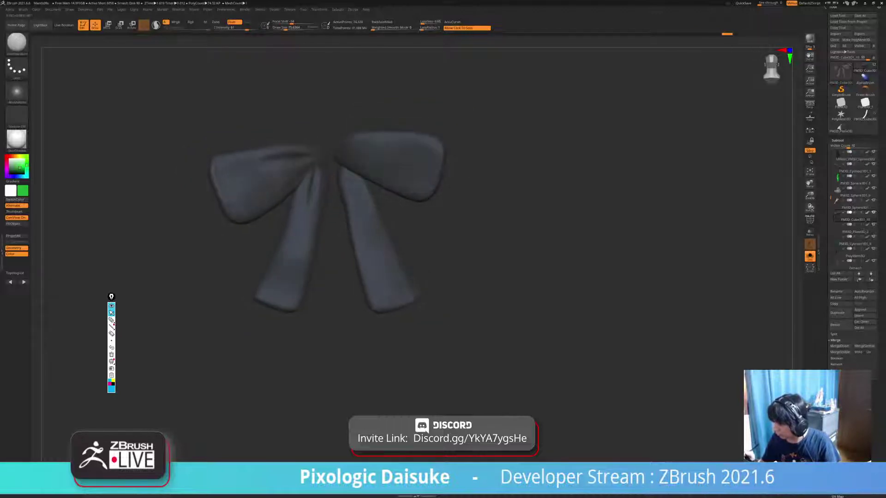
{"action": "left_click_drag", "start_coordinate": [309, 154], "coordinate": [313, 180], "text": "shift"}
- Carve a fold along the upper edge of the bow's right loop near the knot, and smooth it
{"action": "mouse_move", "coordinate": [507, 258]}
{"action": "left_mouse_down"}
{"action": "mouse_move", "coordinate": [503, 249]}
{"action": "mouse_move", "coordinate": [558, 258]}
{"action": "left_mouse_up"}
{"action": "left_click", "coordinate": [530, 258]}
{"action": "left_click_drag", "start_coordinate": [356, 138], "coordinate": [371, 136]}
{"action": "key", "text": "shift"}
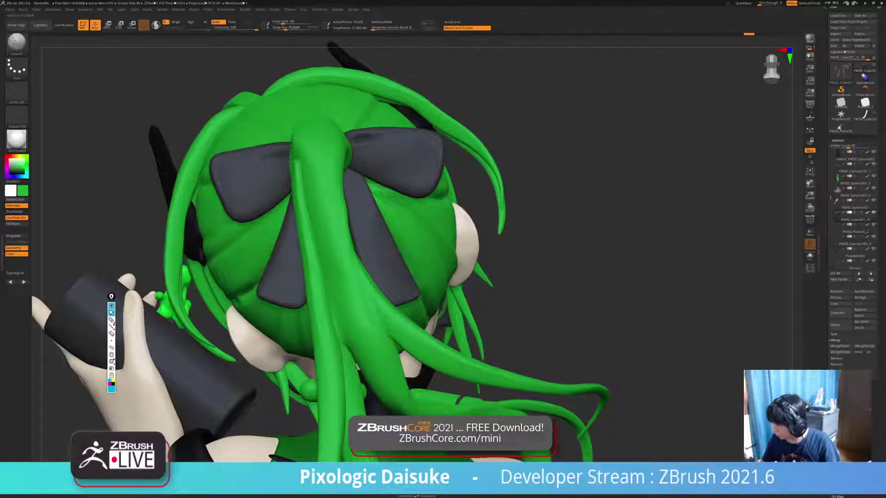
{"action": "key", "text": "shift"}
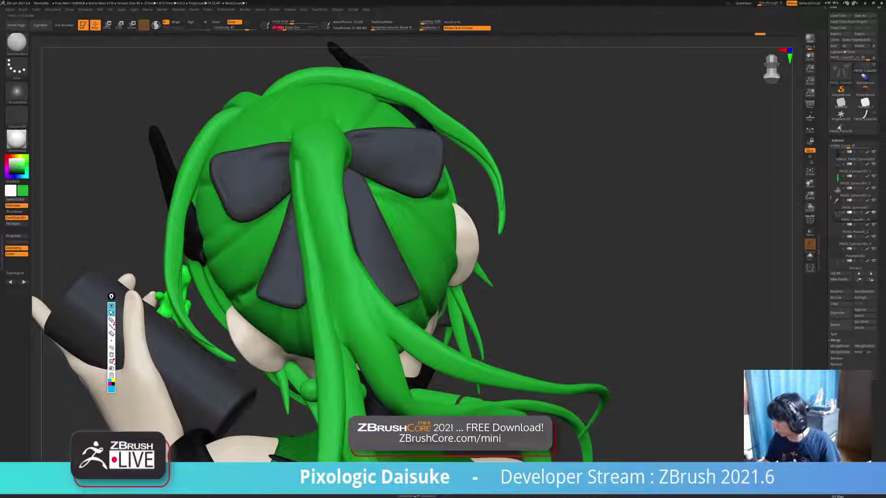
- Refine the right loop's folds near the knot at changed brush sizes, smoothing between strokes and undoing the last one
{"action": "key", "text": "shift"}
{"action": "left_click_drag", "start_coordinate": [357, 160], "coordinate": [376, 168]}
{"action": "mouse_move", "coordinate": [576, 258]}
{"action": "left_mouse_down"}
{"action": "mouse_move", "coordinate": [548, 229]}
{"action": "mouse_move", "coordinate": [616, 274]}
{"action": "left_mouse_up"}
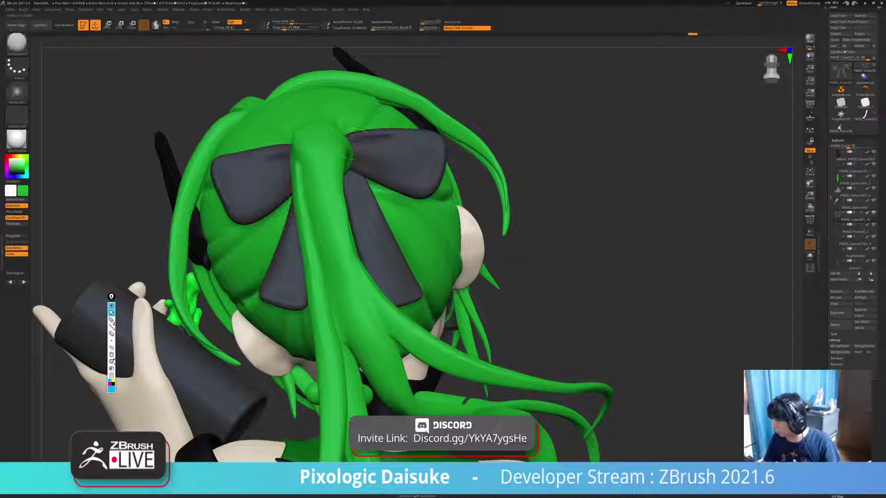
{"action": "key", "text": "ctrl"}
{"action": "left_click_drag", "start_coordinate": [382, 138], "coordinate": [353, 138]}
{"action": "key", "text": "shift"}
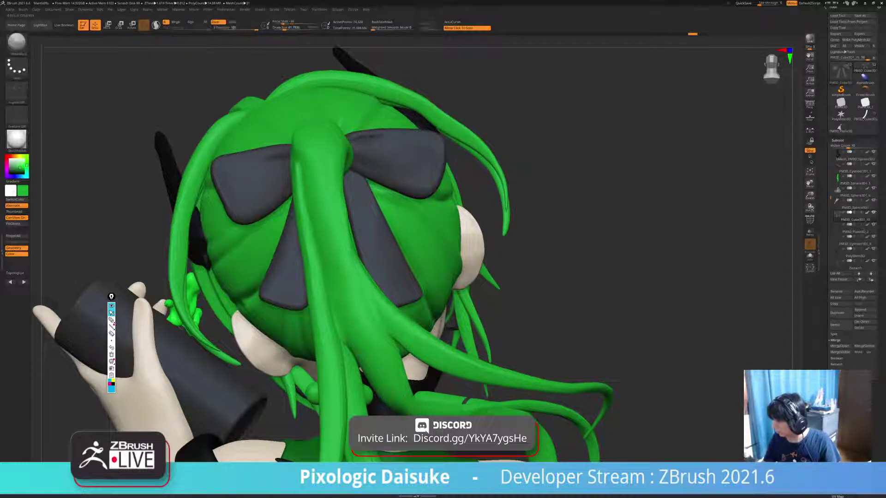
{"action": "key", "text": "shift"}
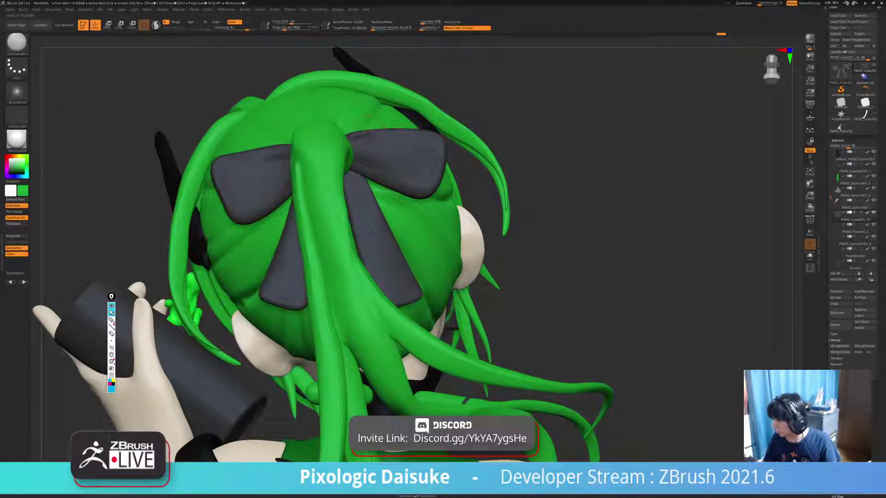
{"action": "key", "text": "shift"}
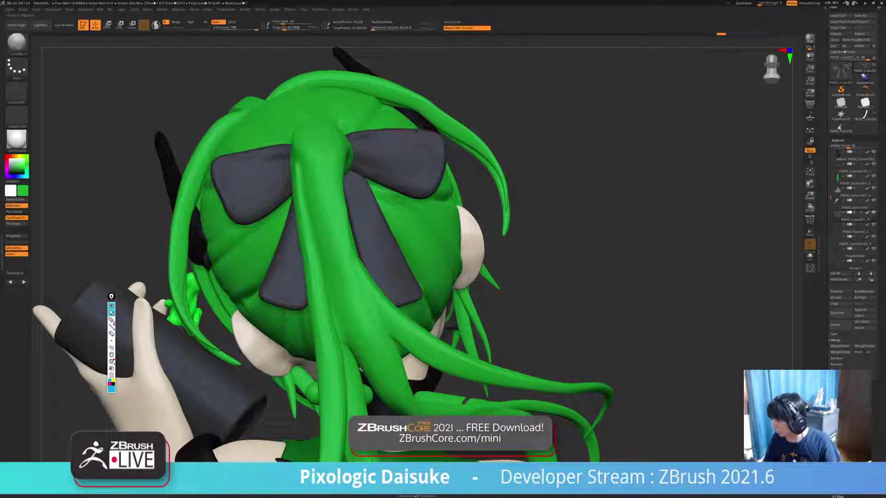
{"action": "key", "text": "shift"}
{"action": "key", "text": "ctrl+z"}
- Redo the groove along the bow's right ribbon tail below the knot, and smooth its lower end
{"action": "left_click_drag", "start_coordinate": [353, 181], "coordinate": [370, 220]}
{"action": "key", "text": "ctrl+z"}
{"action": "right_click_drag", "start_coordinate": [342, 196], "coordinate": [351, 179]}
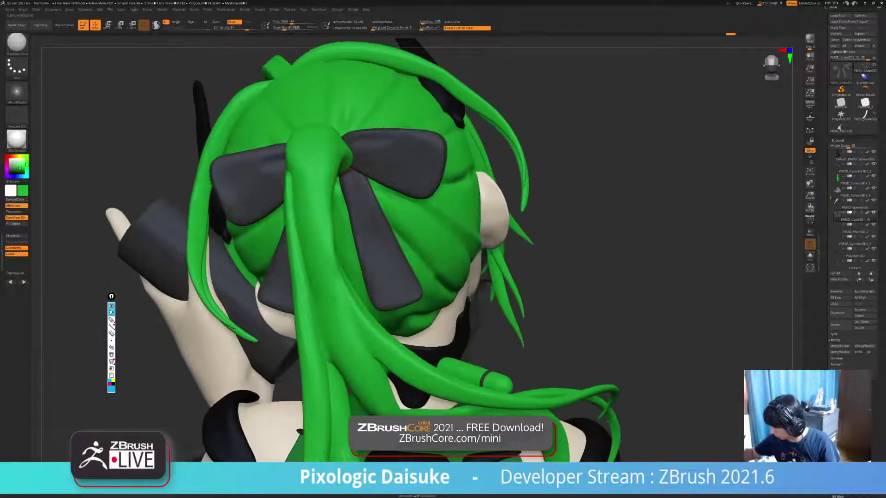
{"action": "key", "text": "shift"}
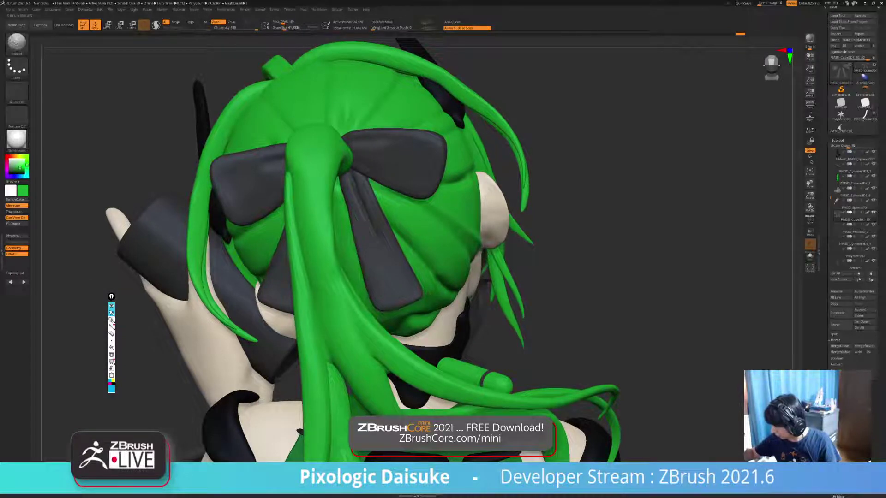
{"action": "left_click_drag", "start_coordinate": [358, 189], "coordinate": [369, 217], "text": "shift"}
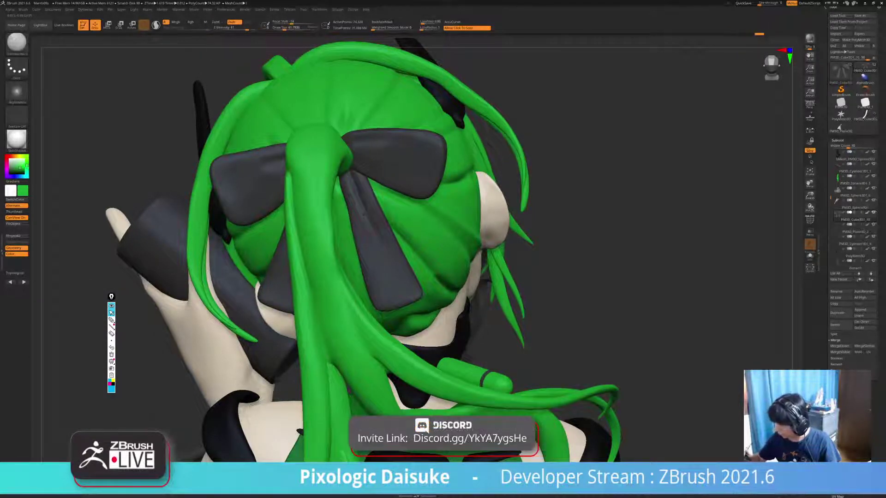
- Isolate the hair bow and refine the lengthwise fold on its left ribbon tail, smoothing it near the knot
{"action": "right_click_drag", "start_coordinate": [364, 215], "coordinate": [301, 202]}
{"action": "right_click_drag", "start_coordinate": [304, 202], "coordinate": [306, 228]}
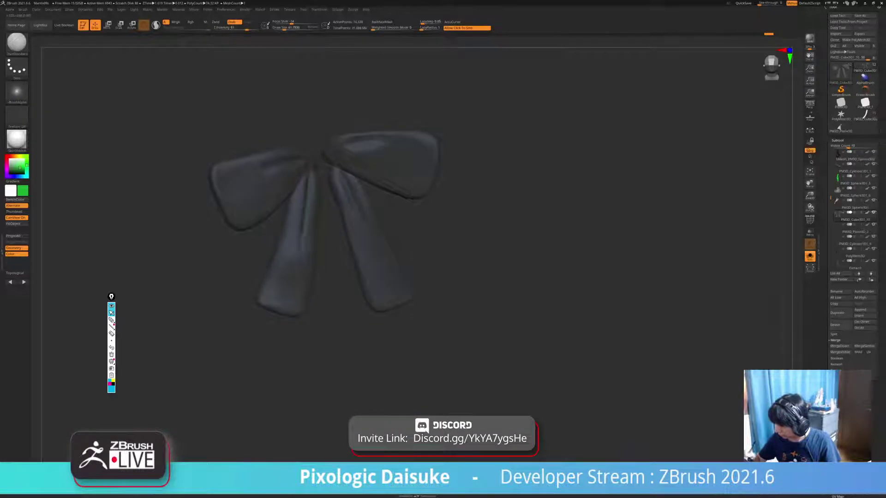
{"action": "key", "text": "shift"}
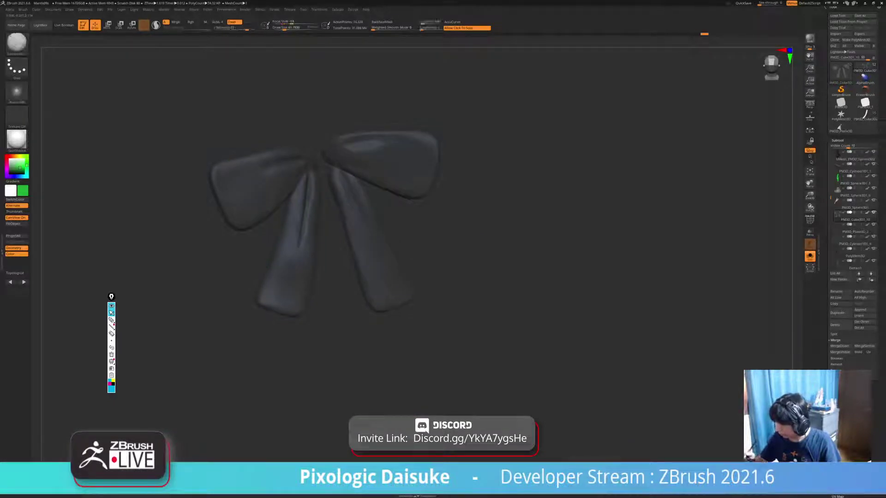
{"action": "left_click", "coordinate": [507, 231]}
- Show the whole figure again and make the black collar and suit panels the active subtool
{"action": "mouse_move", "coordinate": [508, 231]}
{"action": "right_mouse_down", "text": "ctrl"}
{"action": "mouse_move", "coordinate": [508, 198]}
{"action": "mouse_move", "coordinate": [577, 208]}
{"action": "right_mouse_up", "text": "ctrl"}
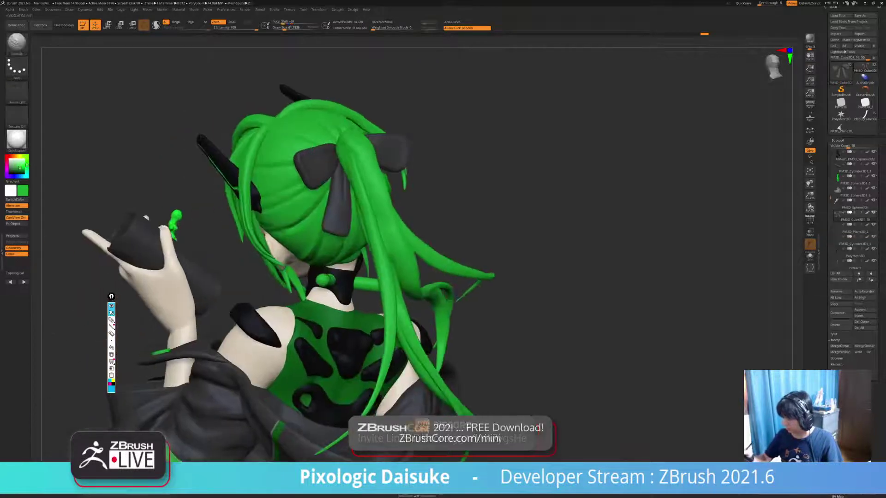
{"action": "key", "text": "ctrl"}
{"action": "right_click_drag", "start_coordinate": [577, 240], "coordinate": [544, 222]}
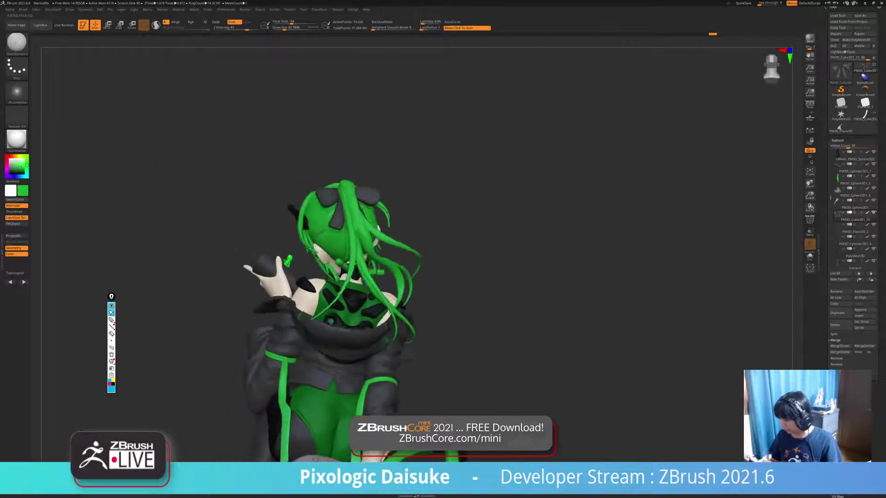
{"action": "mouse_move", "coordinate": [406, 270]}
{"action": "right_mouse_down"}
{"action": "mouse_move", "coordinate": [521, 272]}
{"action": "mouse_move", "coordinate": [567, 263]}
{"action": "mouse_move", "coordinate": [422, 277]}
{"action": "mouse_move", "coordinate": [402, 245]}
{"action": "mouse_move", "coordinate": [346, 244]}
{"action": "mouse_move", "coordinate": [362, 242]}
{"action": "mouse_move", "coordinate": [362, 296]}
{"action": "mouse_move", "coordinate": [336, 248]}
{"action": "mouse_move", "coordinate": [333, 217]}
{"action": "mouse_move", "coordinate": [296, 235]}
{"action": "right_mouse_up"}
{"action": "key", "text": "ctrl"}
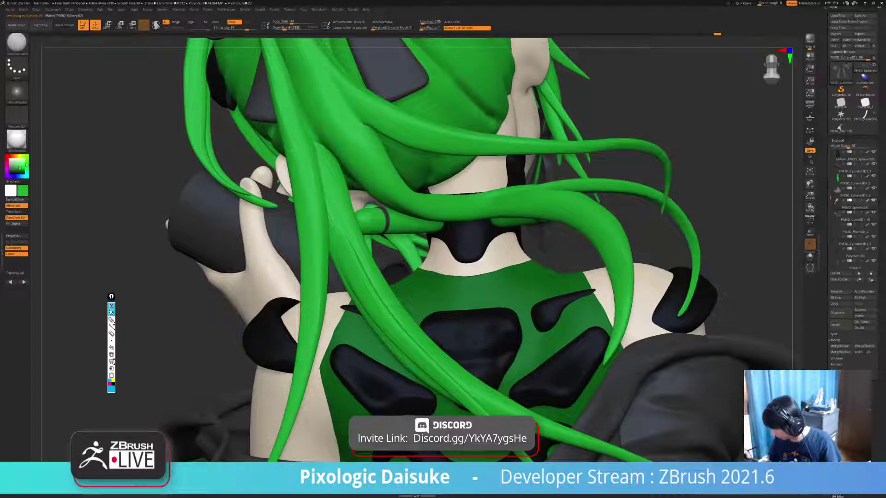
{"action": "mouse_move", "coordinate": [508, 240]}
{"action": "right_mouse_down", "text": "alt"}
{"action": "mouse_move", "coordinate": [287, 248]}
{"action": "mouse_move", "coordinate": [275, 263]}
{"action": "mouse_move", "coordinate": [288, 295]}
{"action": "mouse_move", "coordinate": [310, 287]}
{"action": "mouse_move", "coordinate": [298, 282]}
{"action": "mouse_move", "coordinate": [290, 310]}
{"action": "mouse_move", "coordinate": [240, 350]}
{"action": "mouse_move", "coordinate": [238, 339]}
{"action": "mouse_move", "coordinate": [258, 338]}
{"action": "mouse_move", "coordinate": [203, 334]}
{"action": "right_mouse_up", "text": "alt"}
{"action": "key", "text": "shift+s"}
{"action": "key", "text": "shift+s"}
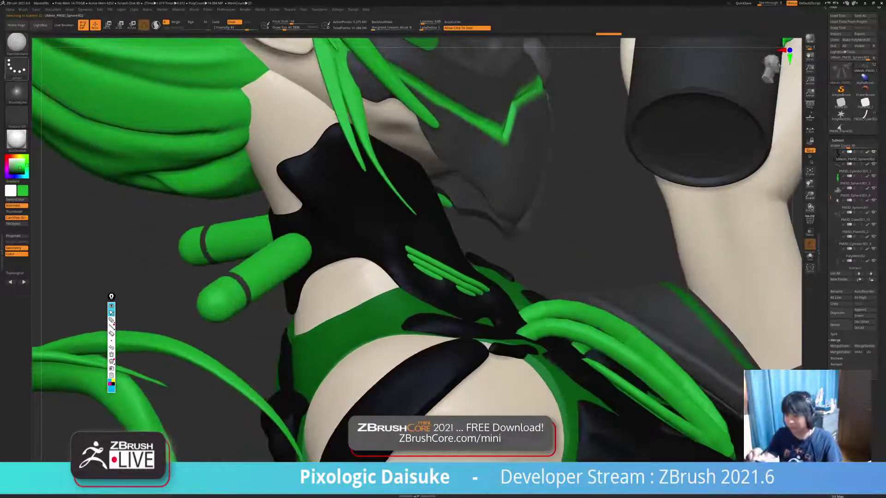
- Adjust the black collar's shape with an enlarged Snake Hook brush, with backface masking enabled
{"action": "left_click", "coordinate": [17, 44]}
{"action": "left_click", "coordinate": [267, 48]}
{"action": "left_click", "coordinate": [287, 27]}
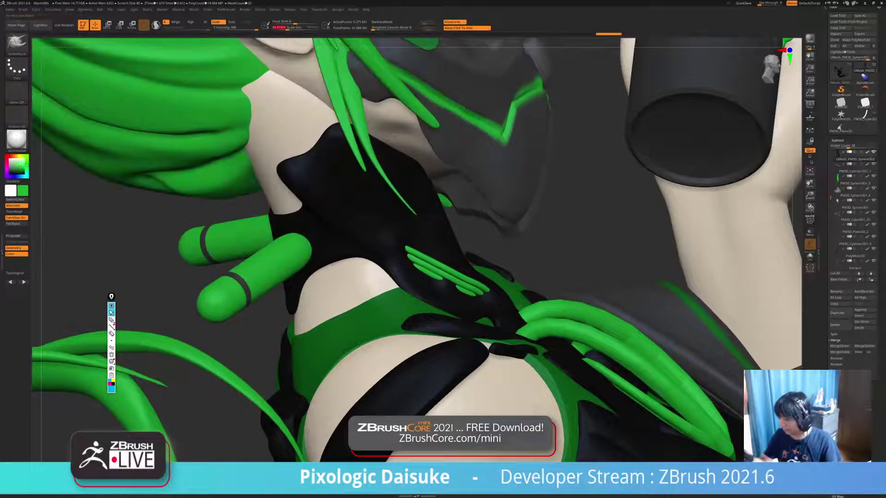
{"action": "right_click_drag", "start_coordinate": [279, 251], "coordinate": [329, 269]}
{"action": "right_click_drag", "start_coordinate": [350, 221], "coordinate": [268, 227]}
{"action": "left_click", "coordinate": [382, 21]}
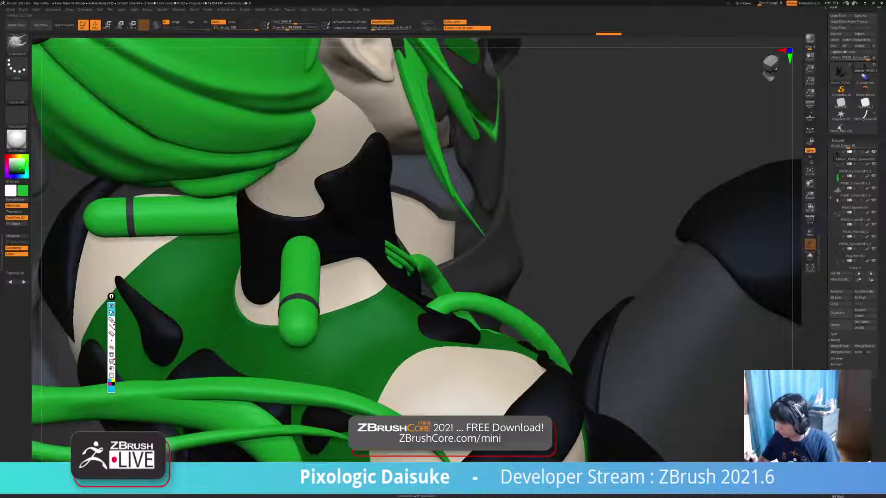
{"action": "left_click_drag", "start_coordinate": [287, 27], "coordinate": [289, 28]}
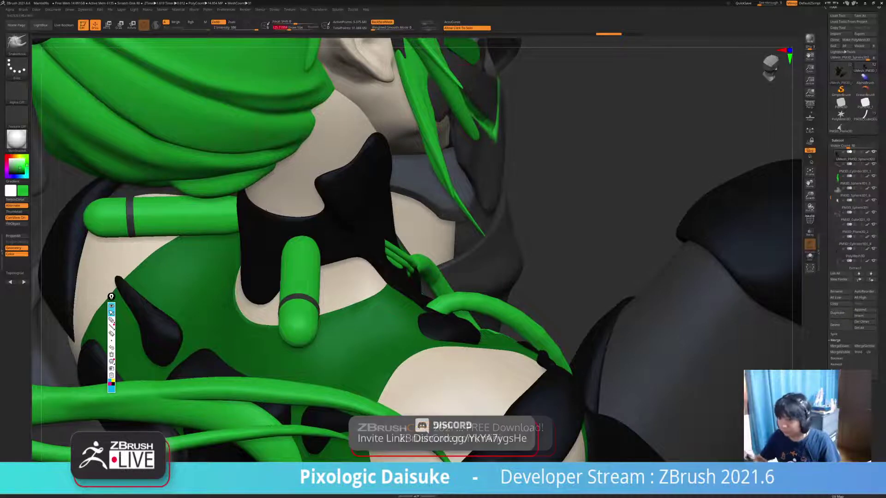
{"action": "right_click_drag", "start_coordinate": [329, 226], "coordinate": [259, 227]}
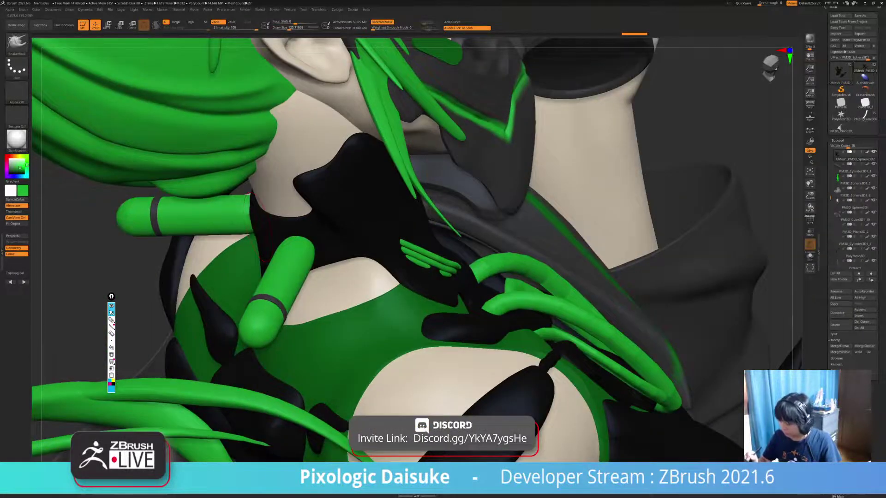
{"action": "right_click_drag", "start_coordinate": [323, 226], "coordinate": [392, 199]}
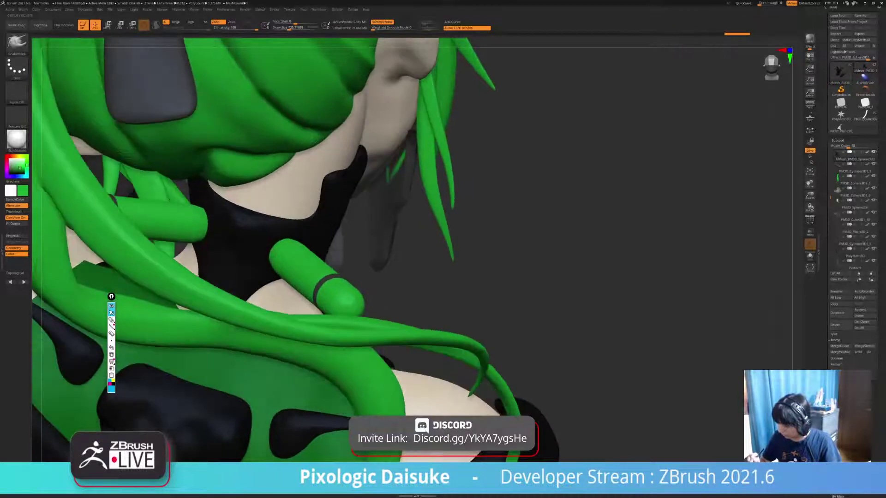
- Display all subtools in a neutral clay material without their paint colors, and set the main color to white
{"action": "left_click", "coordinate": [16, 139]}
{"action": "left_click", "coordinate": [242, 147]}
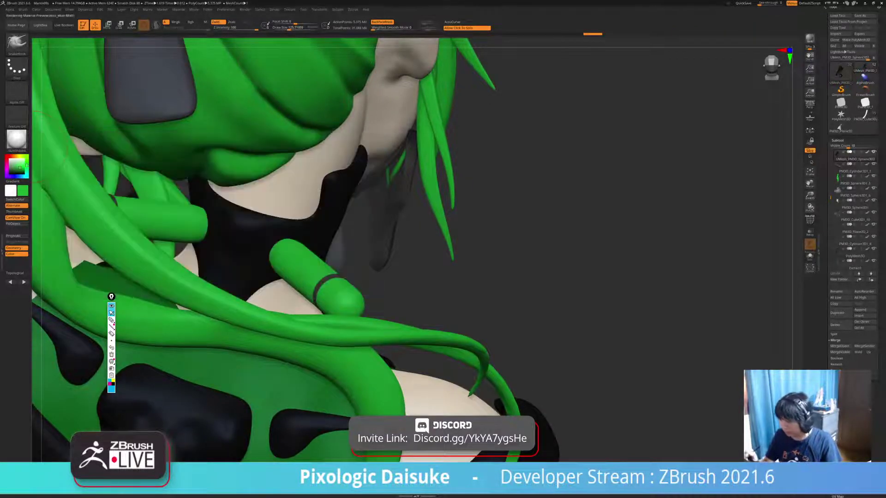
{"action": "left_click", "coordinate": [866, 152], "text": "shift"}
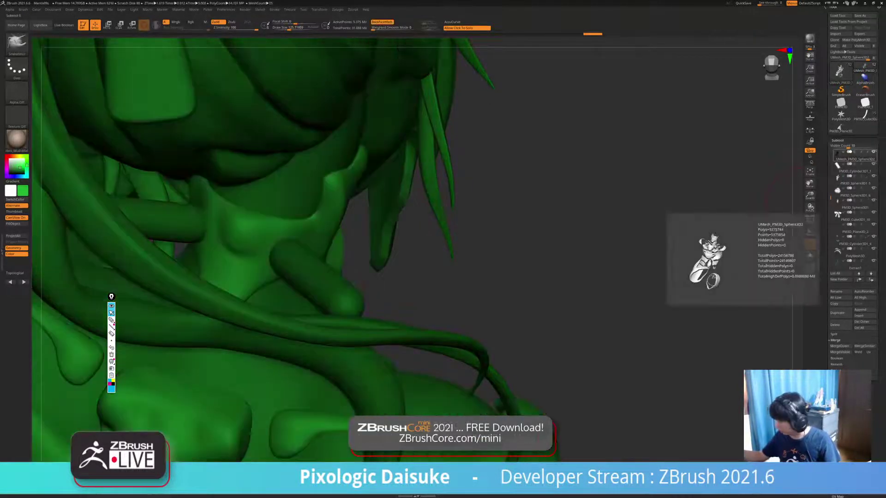
{"action": "left_click", "coordinate": [10, 159]}
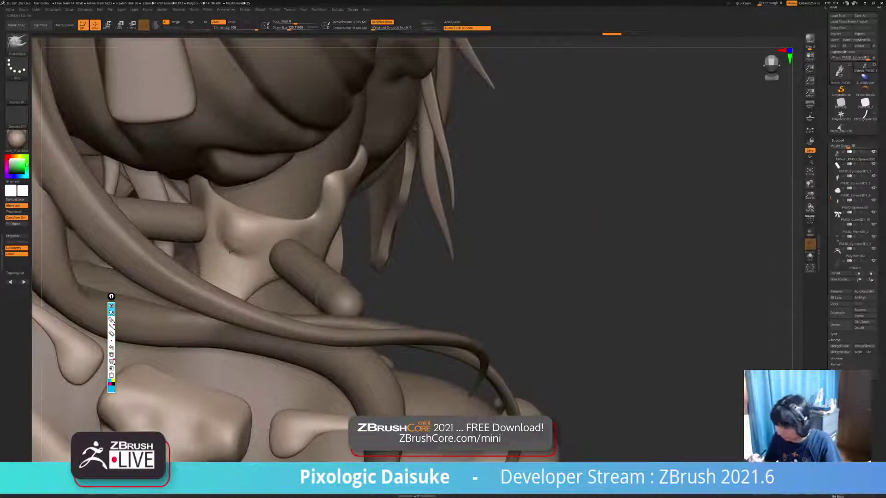
- Carve a short groove with the DamStandard brush down the left side of the collar's raised back plate, and smooth it
{"action": "key", "text": "shift"}
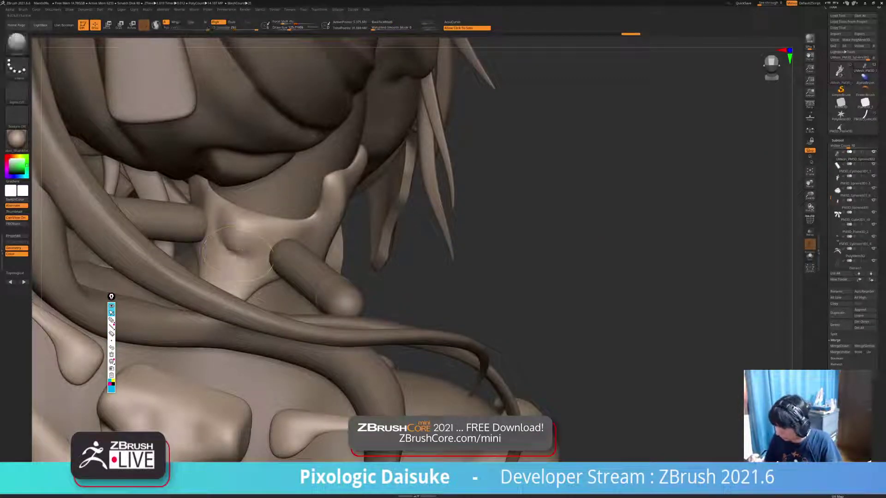
{"action": "key", "text": "b"}
{"action": "key", "text": "d"}
{"action": "key", "text": "s"}
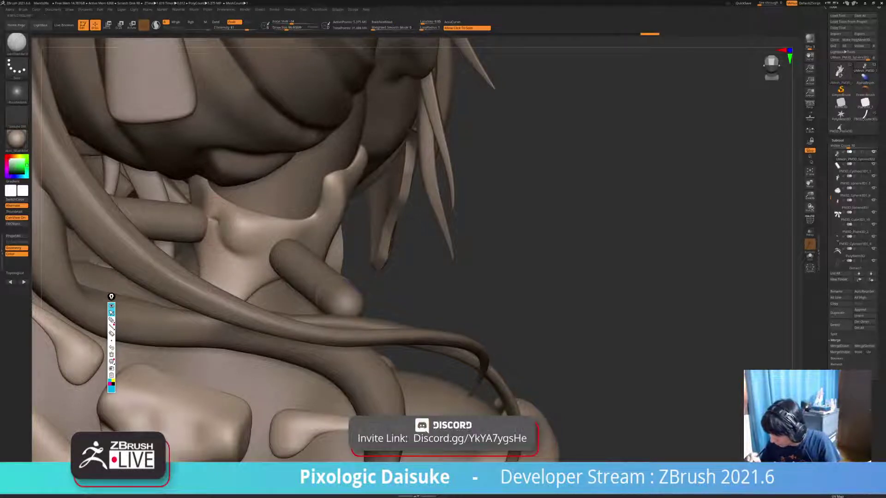
{"action": "left_click_drag", "start_coordinate": [215, 225], "coordinate": [216, 241], "text": "shift"}
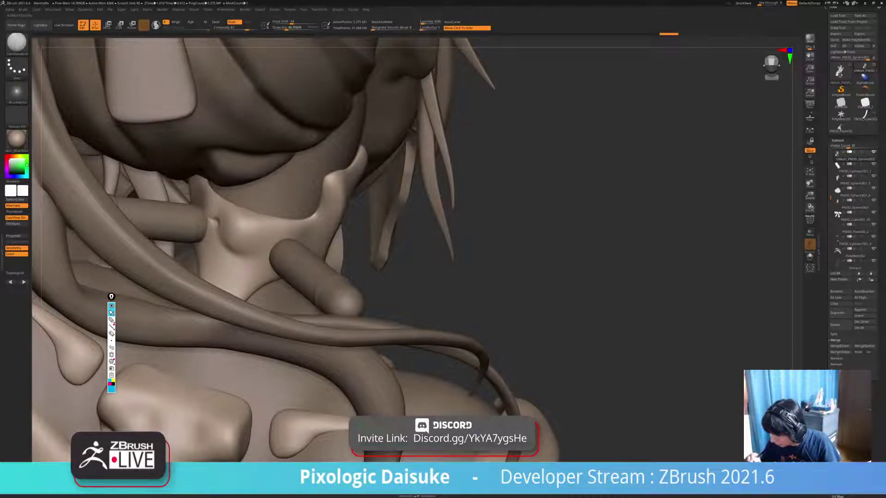
{"action": "mouse_move", "coordinate": [200, 216]}
{"action": "right_mouse_down"}
{"action": "mouse_move", "coordinate": [224, 202]}
{"action": "mouse_move", "coordinate": [217, 225]}
{"action": "right_mouse_up"}
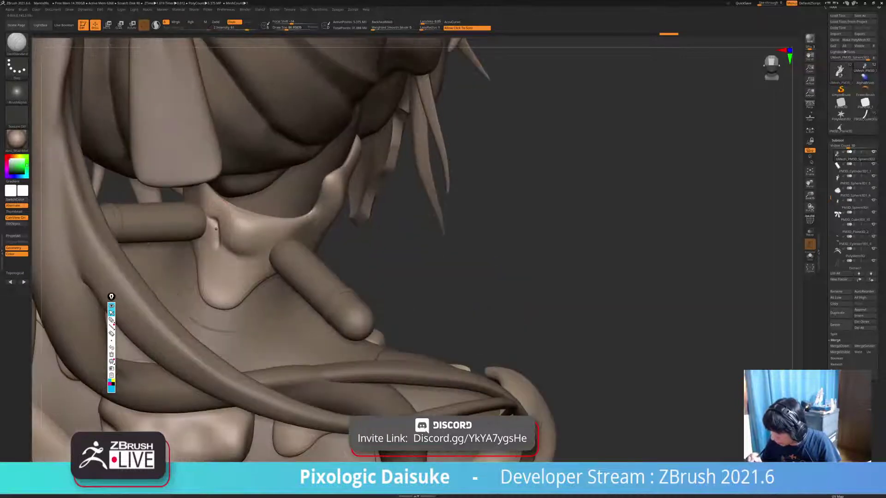
{"action": "left_click_drag", "start_coordinate": [216, 229], "coordinate": [217, 238]}
- Continue the groove along the lower edge of the collar's back plate, undo the last stroke, and smooth the line
{"action": "right_click_drag", "start_coordinate": [217, 237], "coordinate": [210, 220]}
{"action": "left_click_drag", "start_coordinate": [211, 222], "coordinate": [249, 254]}
{"action": "key", "text": "ctrl+z"}
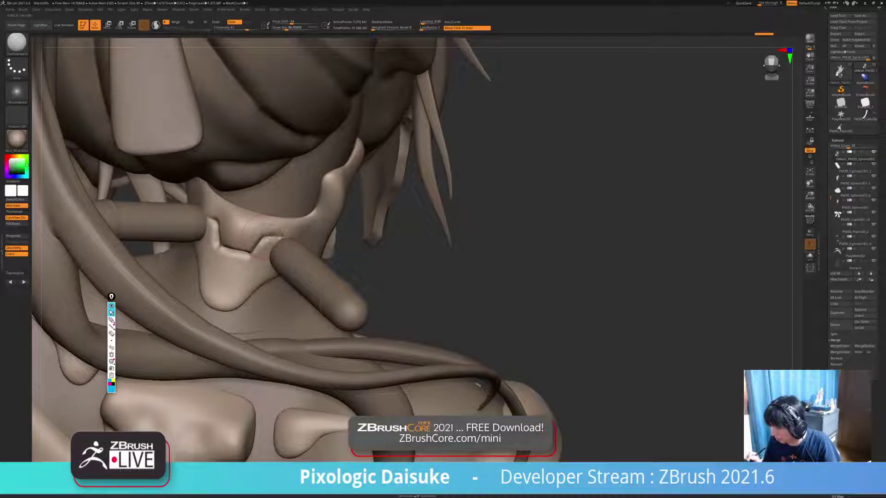
{"action": "key", "text": "shift"}
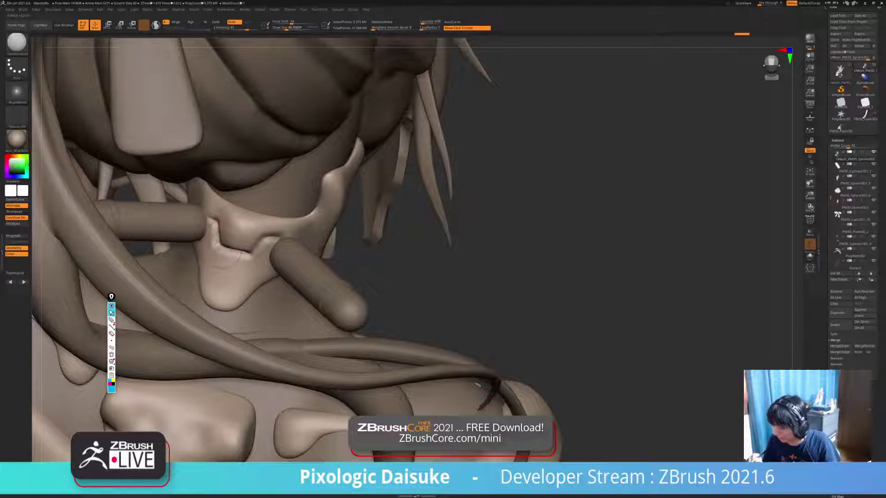
{"action": "key", "text": "shift"}
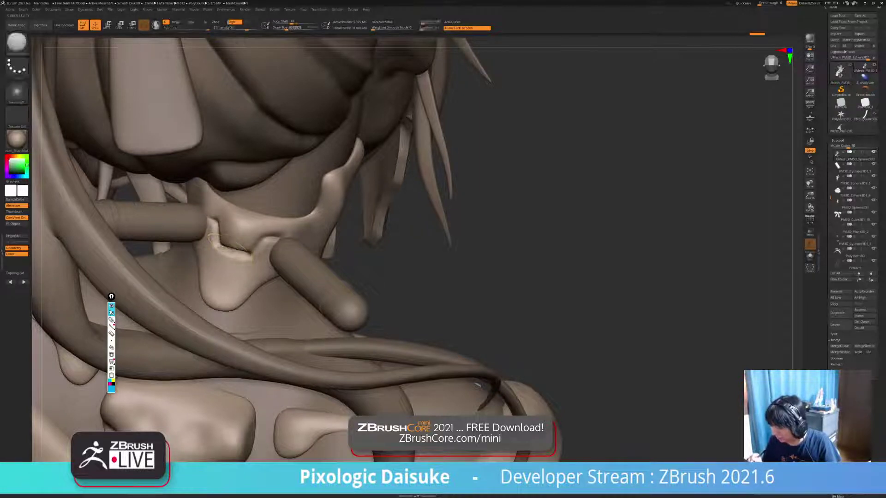
- Deepen the groove at the plate's lower right corner up toward the green cylinder, smoothing between strokes
{"action": "left_click_drag", "start_coordinate": [245, 252], "coordinate": [262, 240]}
{"action": "right_click_drag", "start_coordinate": [293, 233], "coordinate": [294, 199], "text": "ctrl"}
{"action": "key", "text": "shift"}
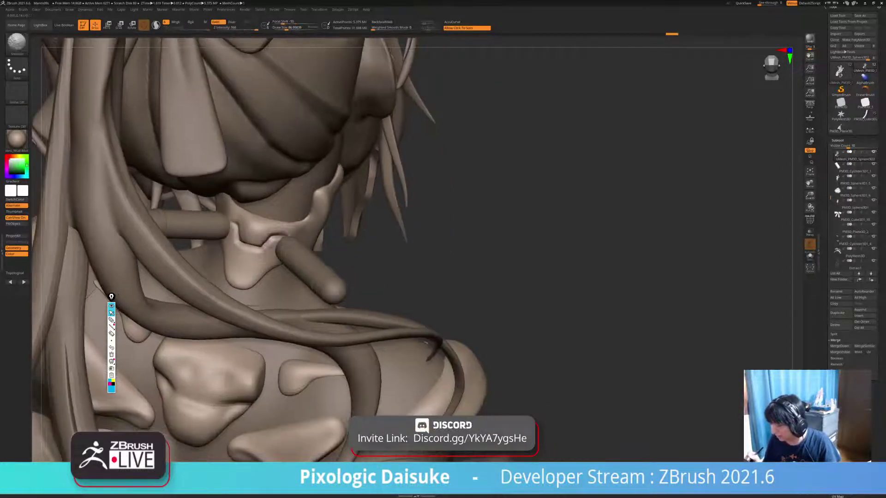
{"action": "mouse_move", "coordinate": [269, 241]}
{"action": "right_mouse_down"}
{"action": "mouse_move", "coordinate": [231, 235]}
{"action": "mouse_move", "coordinate": [275, 239]}
{"action": "right_mouse_up"}
{"action": "key", "text": "shift"}
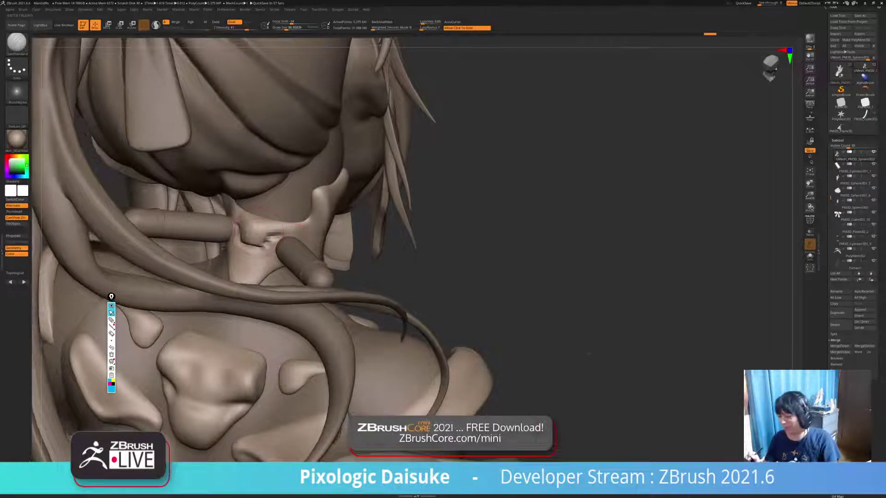
- Rework the groove's right end beside the cylinder, switching between the Snake Hook, DamStandard and Standard brushes
{"action": "right_click_drag", "start_coordinate": [258, 231], "coordinate": [282, 238]}
{"action": "key", "text": "b"}
{"action": "key", "text": "s"}
{"action": "key", "text": "k"}
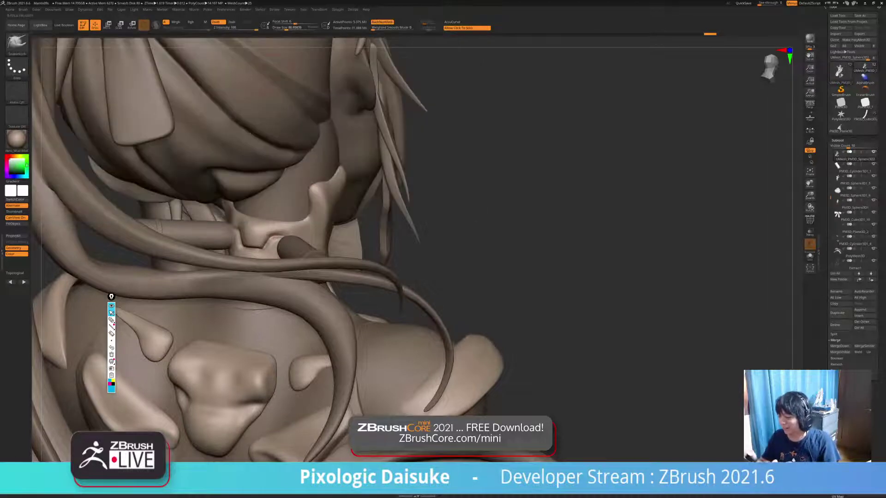
{"action": "mouse_move", "coordinate": [261, 244]}
{"action": "right_mouse_down"}
{"action": "mouse_move", "coordinate": [248, 224]}
{"action": "mouse_move", "coordinate": [279, 235]}
{"action": "mouse_move", "coordinate": [253, 231]}
{"action": "mouse_move", "coordinate": [341, 233]}
{"action": "right_mouse_up"}
{"action": "key", "text": "b"}
{"action": "key", "text": "d"}
{"action": "key", "text": "s"}
{"action": "right_click", "coordinate": [286, 226]}
{"action": "key", "text": "b"}
{"action": "key", "text": "s"}
{"action": "key", "text": "t"}
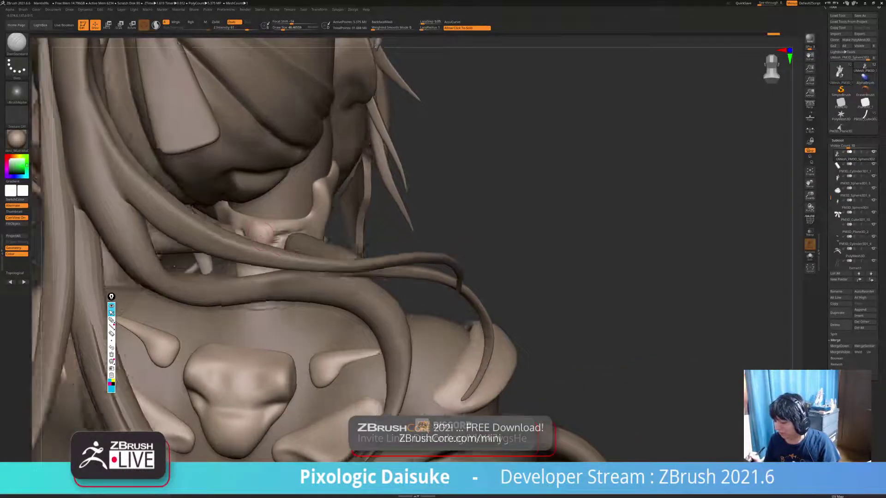
- Isolate the collar and suit panels, clean up the groove's left end, and smooth the back plate
{"action": "right_click_drag", "start_coordinate": [305, 231], "coordinate": [323, 231]}
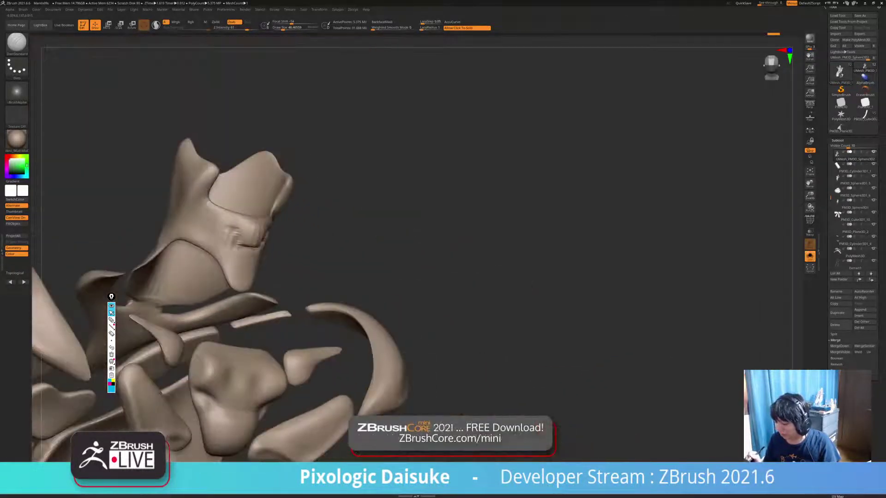
{"action": "mouse_move", "coordinate": [228, 229]}
{"action": "left_mouse_down", "text": "shift"}
{"action": "mouse_move", "coordinate": [238, 230]}
{"action": "mouse_move", "coordinate": [217, 224]}
{"action": "mouse_move", "coordinate": [236, 228]}
{"action": "left_mouse_up", "text": "shift"}
{"action": "key", "text": "shift"}
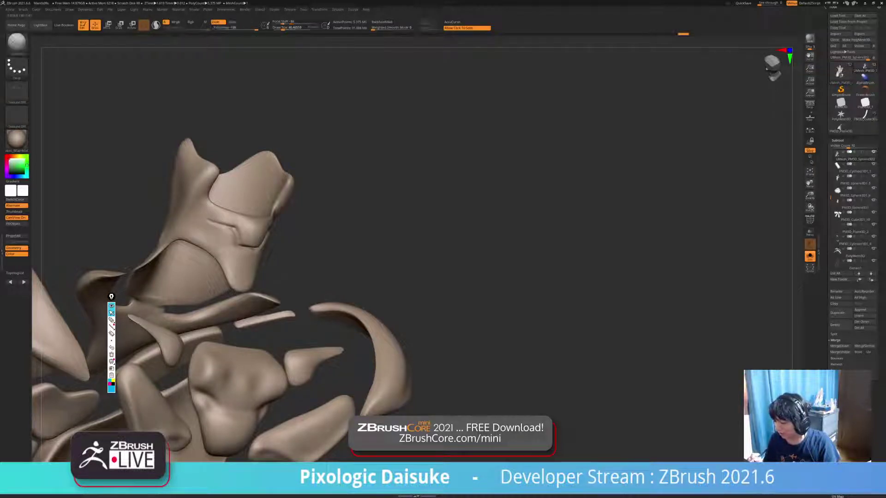
{"action": "mouse_move", "coordinate": [461, 231]}
{"action": "left_mouse_down"}
{"action": "mouse_move", "coordinate": [332, 240]}
{"action": "mouse_move", "coordinate": [402, 222]}
{"action": "left_mouse_up"}
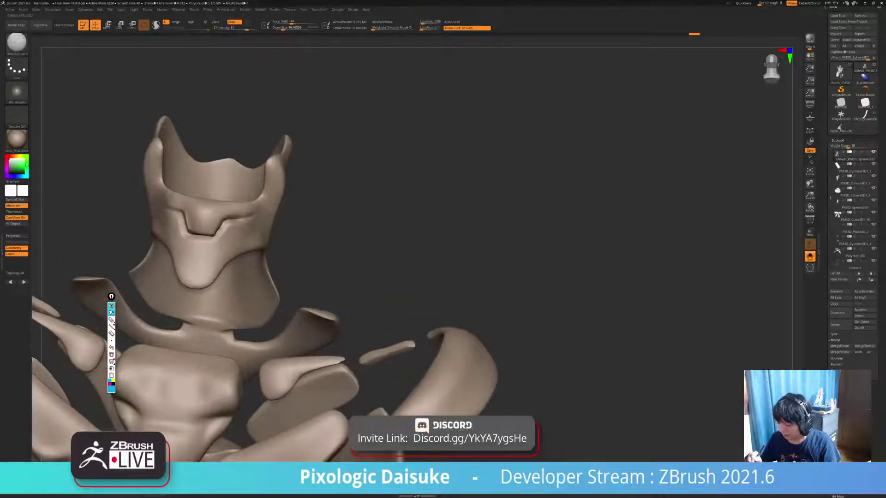
{"action": "key", "text": "shift"}
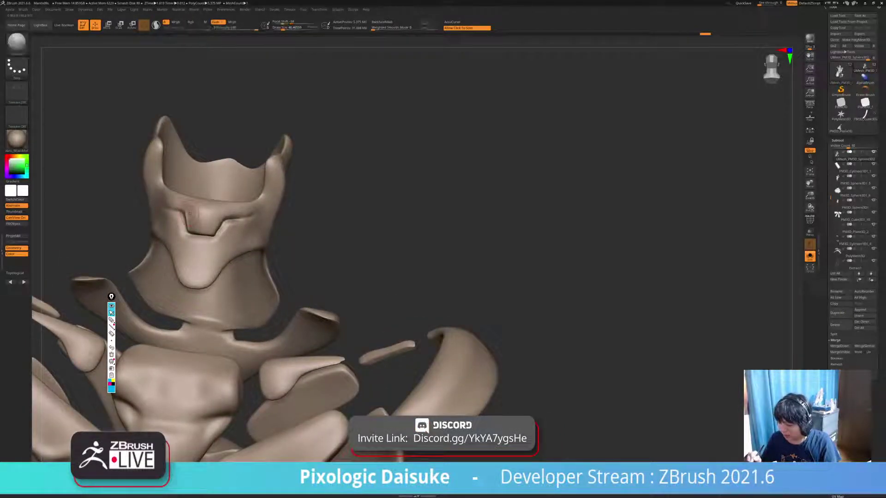
- Clean up the rough right end of the collar groove from the side, smoothing between strokes
{"action": "mouse_move", "coordinate": [323, 208]}
{"action": "left_mouse_down", "text": "alt"}
{"action": "mouse_move", "coordinate": [322, 185]}
{"action": "mouse_move", "coordinate": [323, 208]}
{"action": "mouse_move", "coordinate": [332, 190]}
{"action": "mouse_move", "coordinate": [328, 198]}
{"action": "left_mouse_up", "text": "alt"}
{"action": "left_click", "coordinate": [435, 213]}
{"action": "mouse_move", "coordinate": [468, 214]}
{"action": "left_mouse_down"}
{"action": "mouse_move", "coordinate": [415, 207]}
{"action": "mouse_move", "coordinate": [369, 217]}
{"action": "left_mouse_up"}
{"action": "key", "text": "shift"}
{"action": "left_click", "coordinate": [392, 213]}
{"action": "key", "text": "shift"}
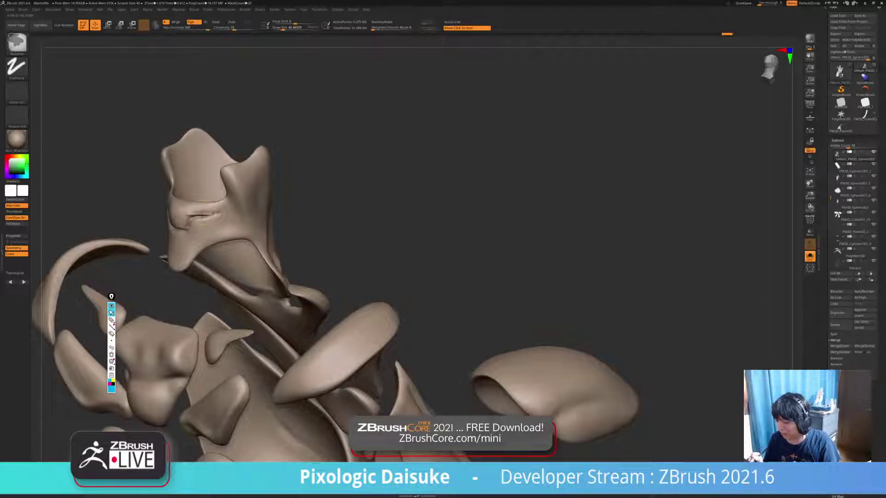
{"action": "key", "text": "shift"}
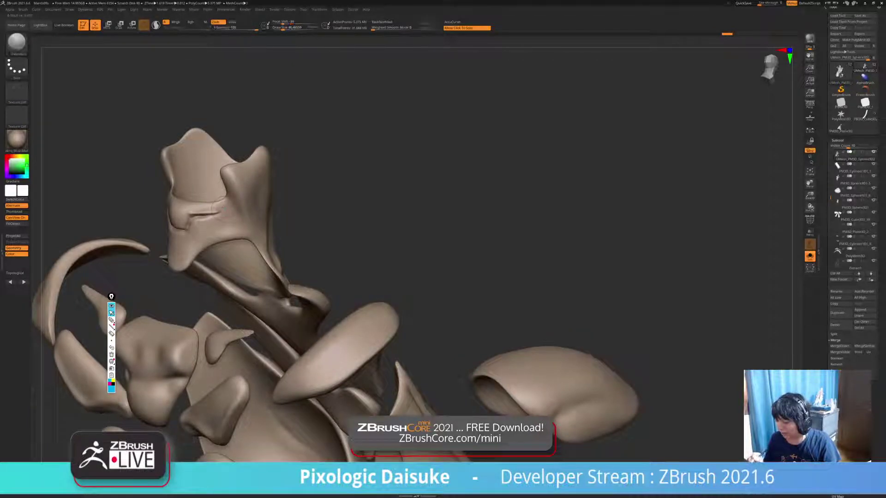
{"action": "key", "text": "shift"}
- Refine the groove around the collar's back plate up close, smooth it, and show the other parts again
{"action": "left_click_drag", "start_coordinate": [351, 231], "coordinate": [406, 247]}
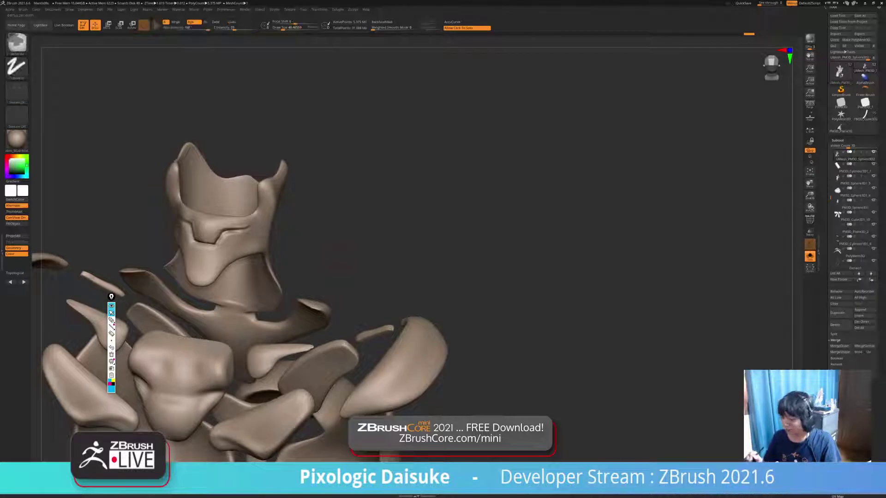
{"action": "right_click_drag", "start_coordinate": [319, 246], "coordinate": [325, 281], "text": "ctrl"}
{"action": "left_click_drag", "start_coordinate": [360, 286], "coordinate": [417, 312]}
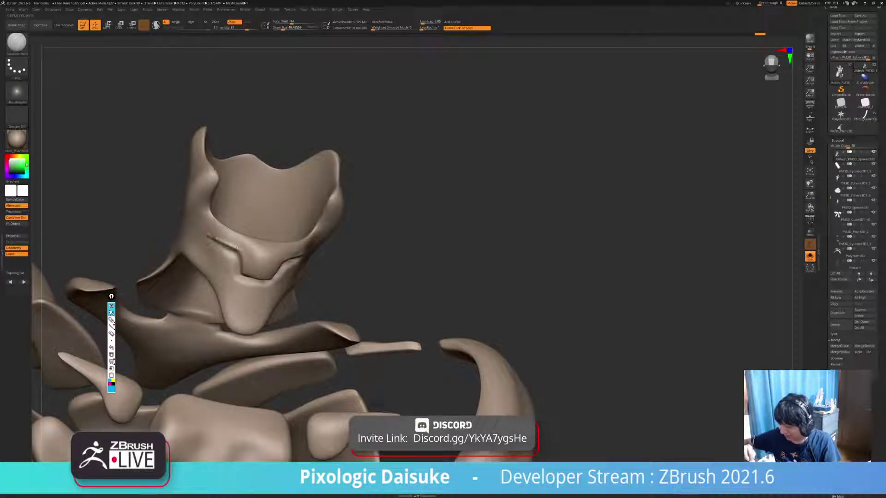
{"action": "key", "text": "shift"}
{"action": "key", "text": "shift"}
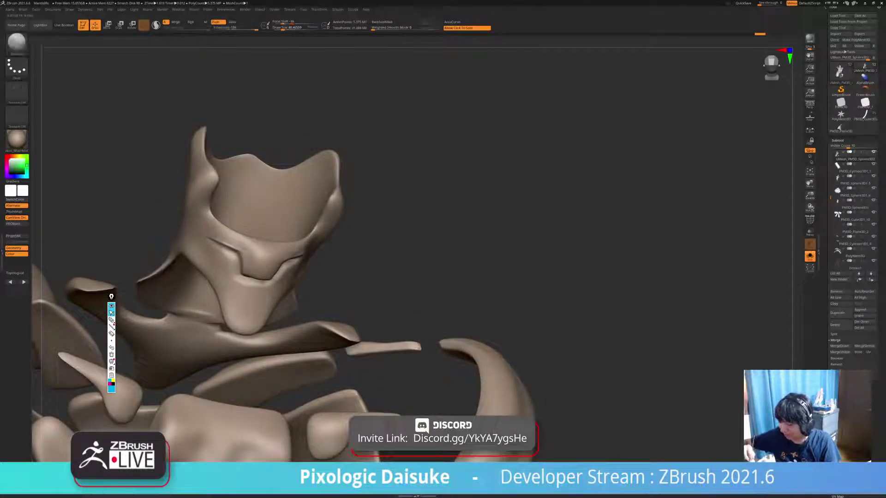
{"action": "key", "text": "shift"}
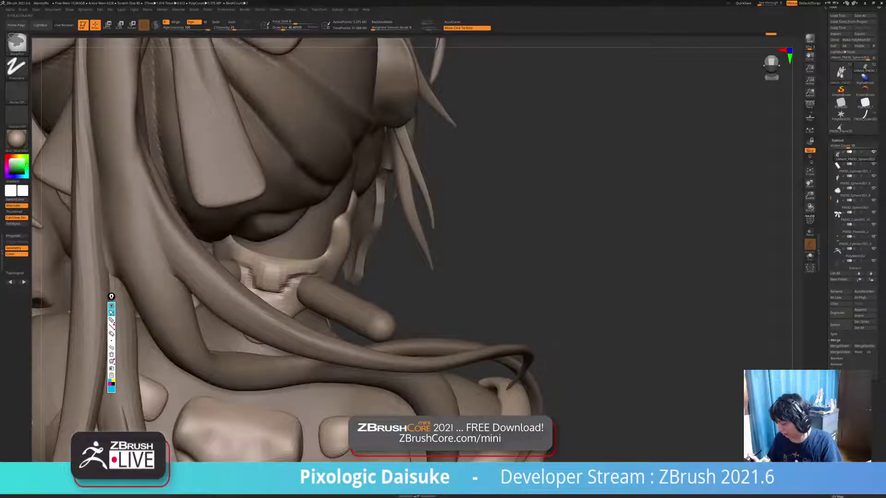
- Refine the collar groove's end beside the cylinder from behind and from the side, smoothing between strokes
{"action": "mouse_move", "coordinate": [360, 295]}
{"action": "right_mouse_down", "text": "ctrl"}
{"action": "mouse_move", "coordinate": [360, 323]}
{"action": "mouse_move", "coordinate": [324, 288]}
{"action": "mouse_move", "coordinate": [286, 270]}
{"action": "right_mouse_up", "text": "ctrl"}
{"action": "key", "text": "shift"}
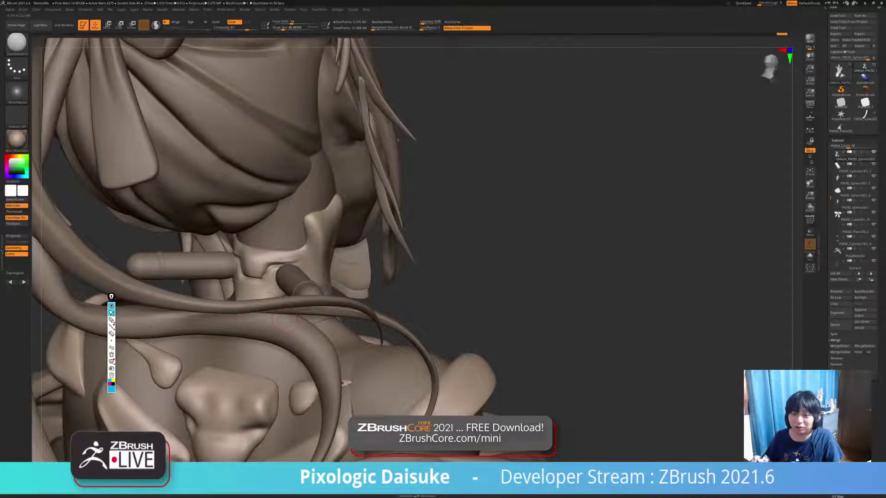
{"action": "right_click_drag", "start_coordinate": [284, 321], "coordinate": [270, 266]}
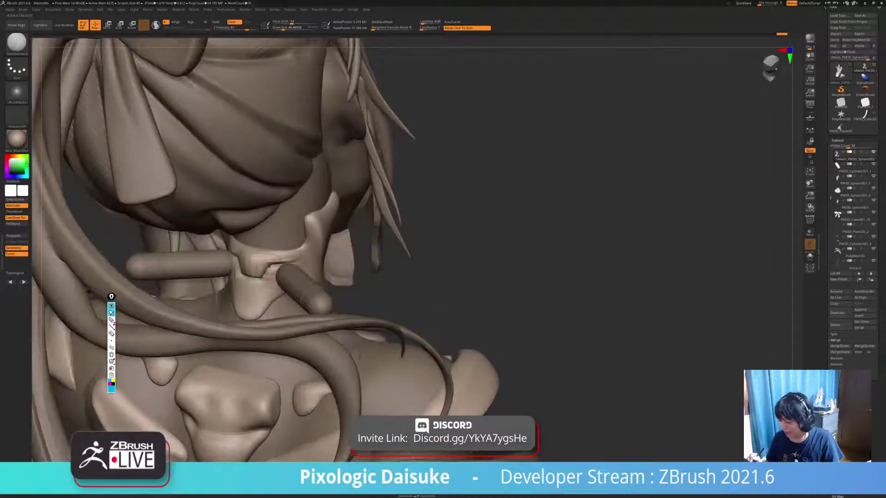
{"action": "key", "text": "shift"}
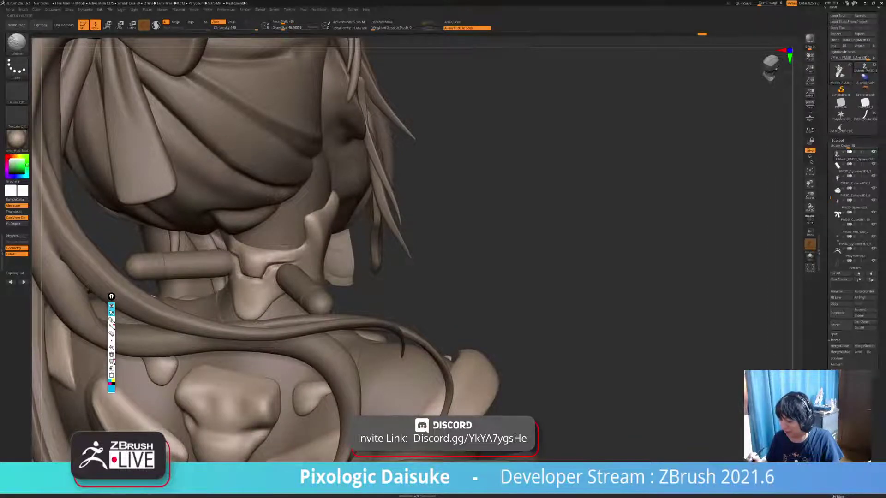
{"action": "mouse_move", "coordinate": [369, 277]}
{"action": "right_mouse_down", "text": "ctrl"}
{"action": "mouse_move", "coordinate": [369, 252]}
{"action": "mouse_move", "coordinate": [235, 262]}
{"action": "mouse_move", "coordinate": [235, 250]}
{"action": "right_mouse_up", "text": "ctrl"}
{"action": "key", "text": "shift"}
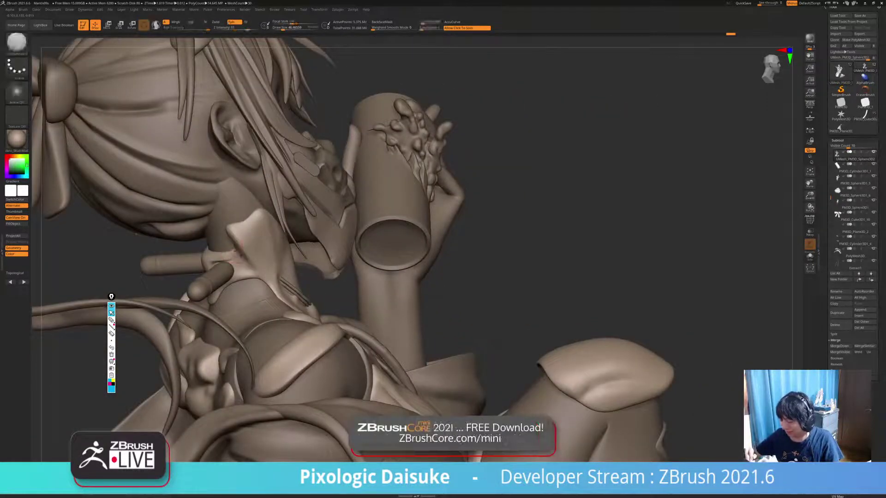
{"action": "mouse_move", "coordinate": [236, 251]}
{"action": "left_mouse_down"}
{"action": "mouse_move", "coordinate": [247, 267]}
{"action": "mouse_move", "coordinate": [242, 257]}
{"action": "left_mouse_up"}
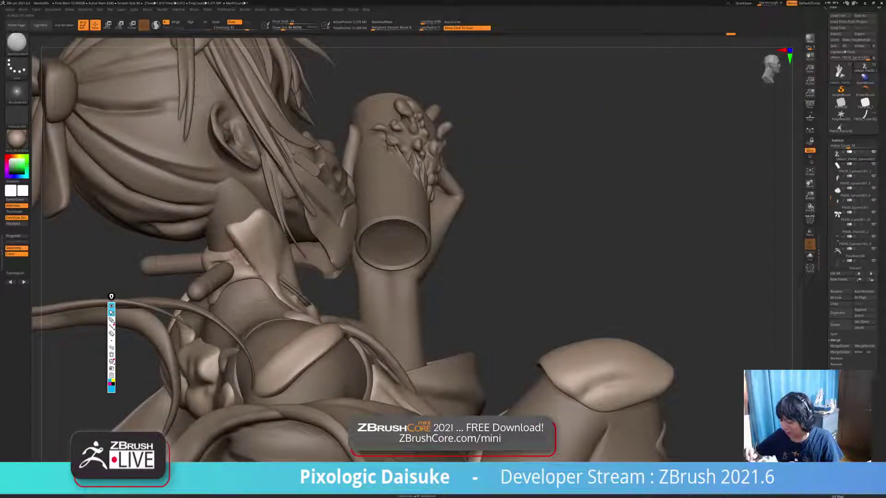
{"action": "key", "text": "shift"}
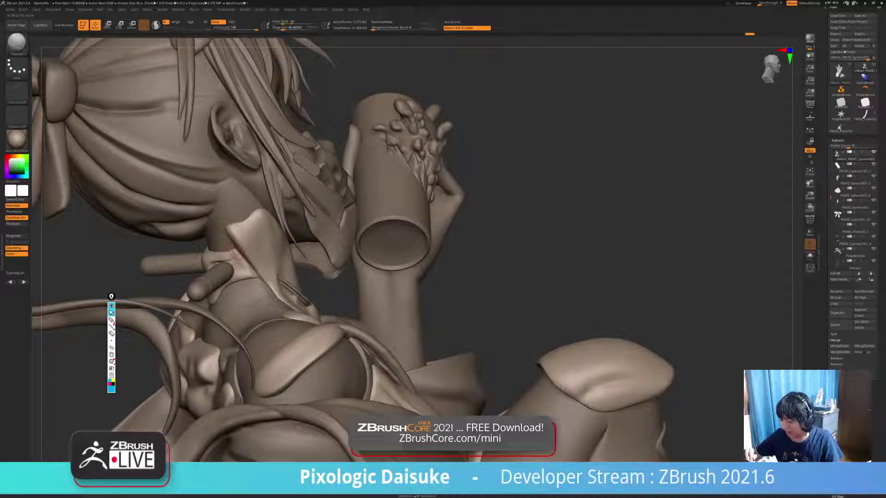
- Touch up and smooth the collar groove around the cylinder on the opposite side of the neck
{"action": "right_click_drag", "start_coordinate": [284, 313], "coordinate": [531, 312]}
{"action": "left_click_drag", "start_coordinate": [701, 189], "coordinate": [710, 188]}
{"action": "left_click_drag", "start_coordinate": [301, 236], "coordinate": [284, 262]}
{"action": "key", "text": "shift"}
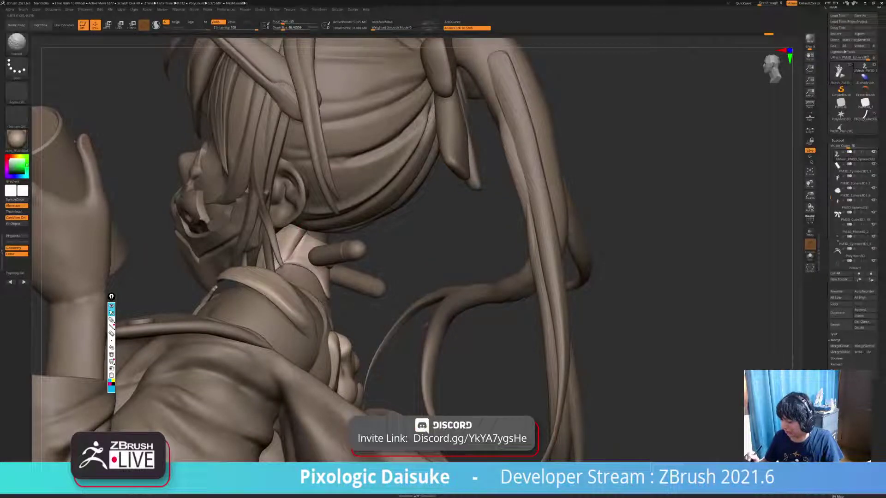
{"action": "mouse_move", "coordinate": [416, 277]}
{"action": "right_mouse_down", "text": "ctrl"}
{"action": "mouse_move", "coordinate": [415, 231]}
{"action": "mouse_move", "coordinate": [480, 258]}
{"action": "right_mouse_up", "text": "ctrl"}
{"action": "right_click_drag", "start_coordinate": [404, 318], "coordinate": [365, 276], "text": "alt"}
{"action": "mouse_move", "coordinate": [258, 240]}
{"action": "right_mouse_down"}
{"action": "mouse_move", "coordinate": [329, 248]}
{"action": "mouse_move", "coordinate": [316, 245]}
{"action": "mouse_move", "coordinate": [329, 258]}
{"action": "mouse_move", "coordinate": [295, 262]}
{"action": "right_mouse_up"}
{"action": "left_click_drag", "start_coordinate": [786, 191], "coordinate": [789, 190]}
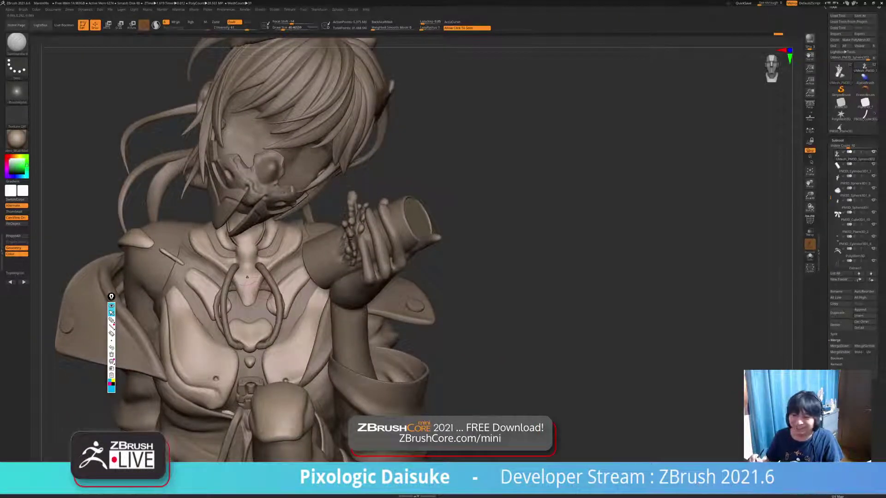
- Isolate the suit panels and carve a groove down the upper outer edge of the chest plate
{"action": "right_click_drag", "start_coordinate": [289, 292], "coordinate": [295, 156], "text": "ctrl"}
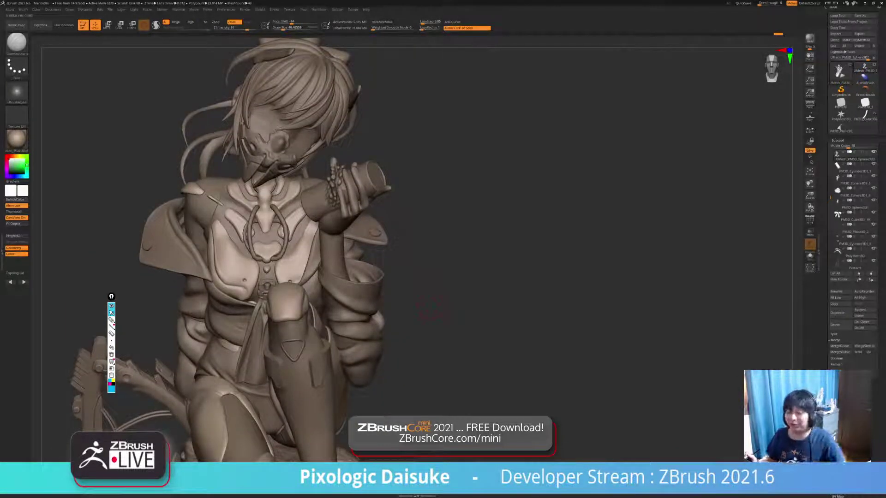
{"action": "right_click_drag", "start_coordinate": [425, 305], "coordinate": [489, 318]}
{"action": "left_click", "coordinate": [427, 198]}
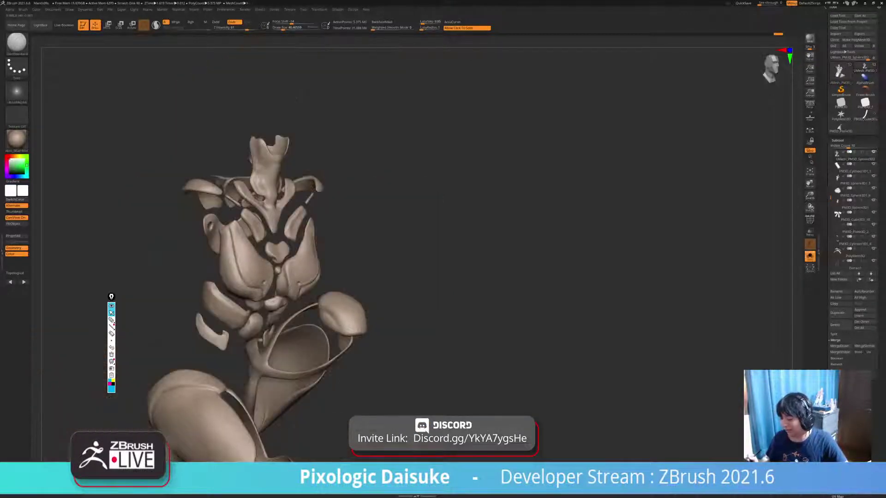
{"action": "right_click_drag", "start_coordinate": [427, 197], "coordinate": [382, 258]}
{"action": "key", "text": "ctrl+z"}
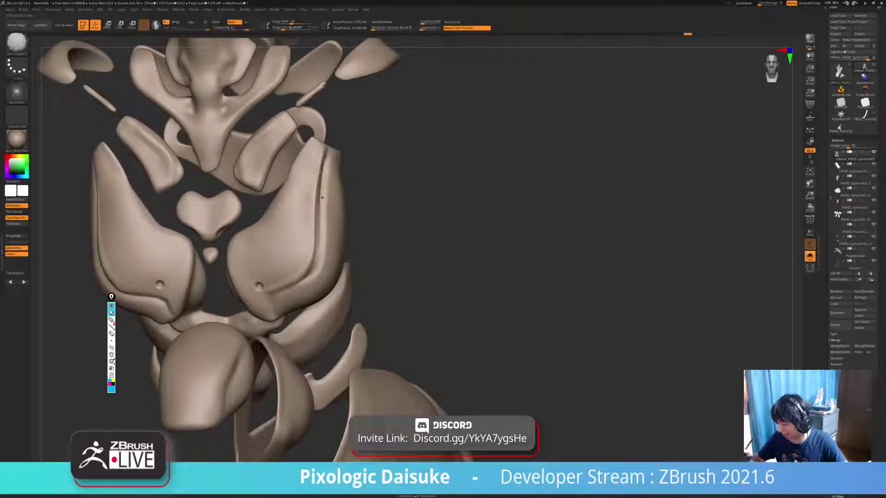
{"action": "left_click_drag", "start_coordinate": [322, 197], "coordinate": [325, 159], "text": "shift"}
- Continue the groove along the chest plate's lower edge and sharpen its corner down to the plate's tip
{"action": "right_click_drag", "start_coordinate": [351, 178], "coordinate": [328, 155]}
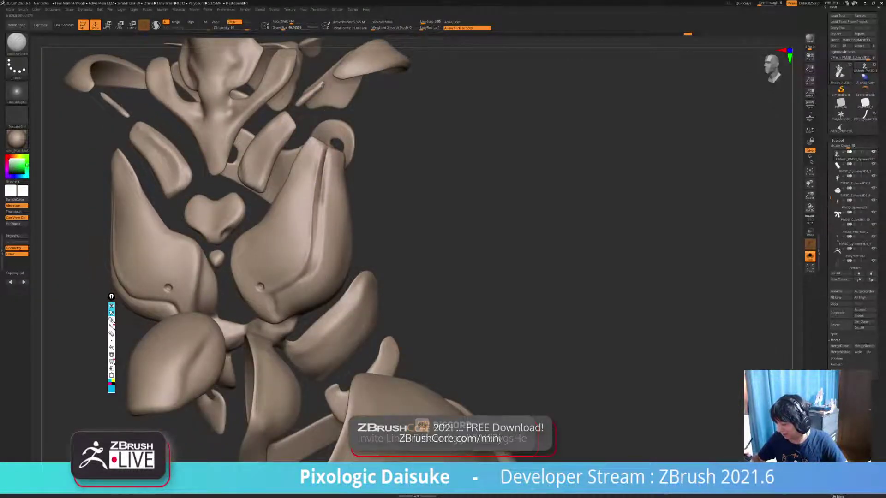
{"action": "right_click_drag", "start_coordinate": [303, 270], "coordinate": [313, 264]}
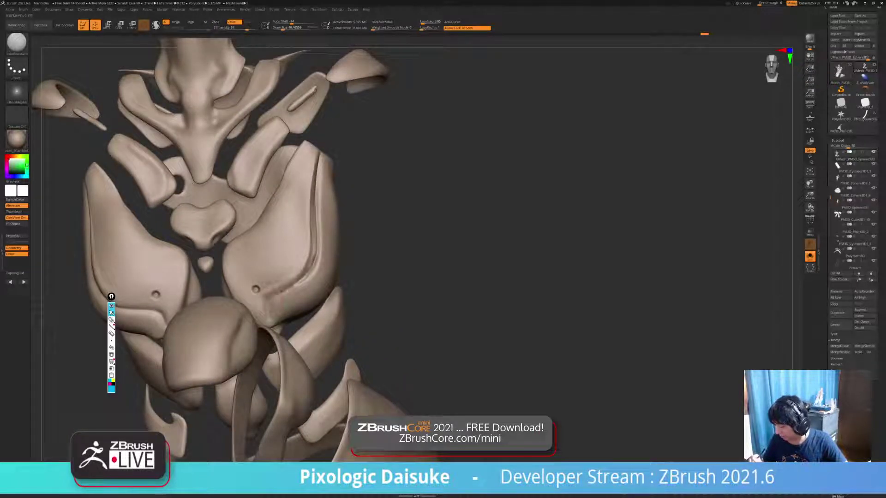
{"action": "mouse_move", "coordinate": [299, 282]}
{"action": "left_mouse_down"}
{"action": "mouse_move", "coordinate": [269, 295]}
{"action": "mouse_move", "coordinate": [310, 270]}
{"action": "mouse_move", "coordinate": [314, 254]}
{"action": "left_mouse_up"}
{"action": "right_click_drag", "start_coordinate": [314, 255], "coordinate": [335, 169]}
{"action": "right_click_drag", "start_coordinate": [291, 264], "coordinate": [286, 259]}
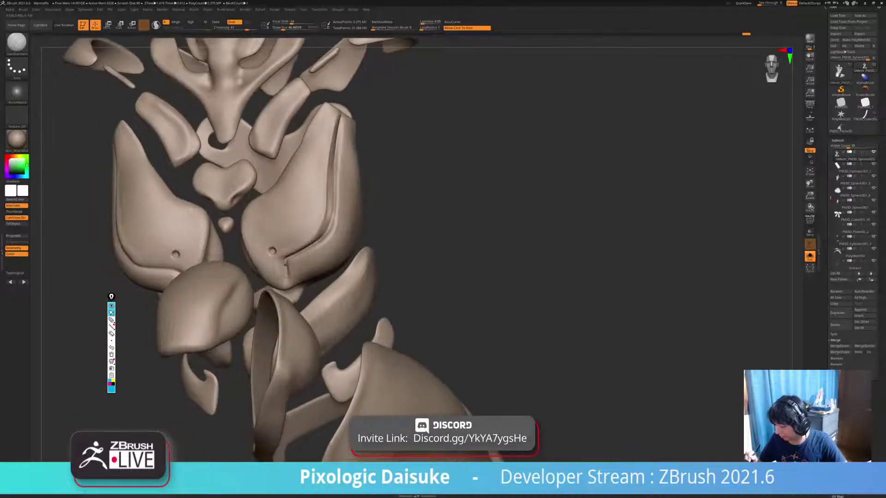
{"action": "left_click_drag", "start_coordinate": [288, 279], "coordinate": [284, 260]}
{"action": "right_click_drag", "start_coordinate": [284, 259], "coordinate": [223, 272]}
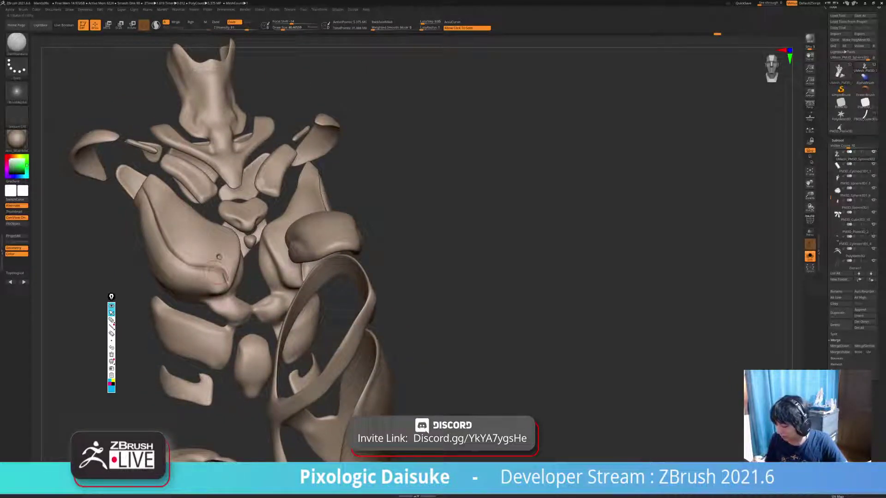
{"action": "mouse_move", "coordinate": [216, 276]}
{"action": "right_mouse_down"}
{"action": "mouse_move", "coordinate": [189, 291]}
{"action": "mouse_move", "coordinate": [179, 260]}
{"action": "right_mouse_up"}
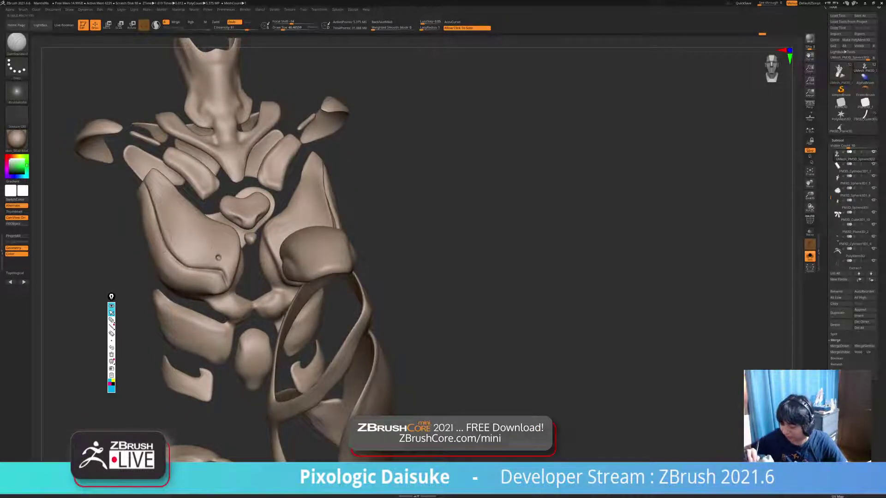
- Show all the other parts again and check the chest plates on the full figure
{"action": "mouse_move", "coordinate": [218, 258]}
{"action": "right_mouse_down", "text": "ctrl"}
{"action": "mouse_move", "coordinate": [221, 217]}
{"action": "mouse_move", "coordinate": [323, 357]}
{"action": "mouse_move", "coordinate": [339, 344]}
{"action": "right_mouse_up", "text": "ctrl"}
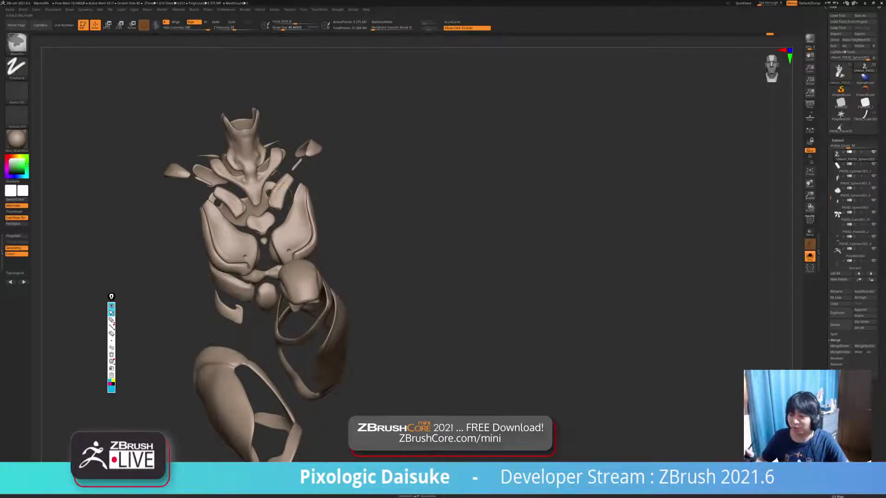
{"action": "right_click_drag", "start_coordinate": [280, 198], "coordinate": [269, 228], "text": "ctrl"}
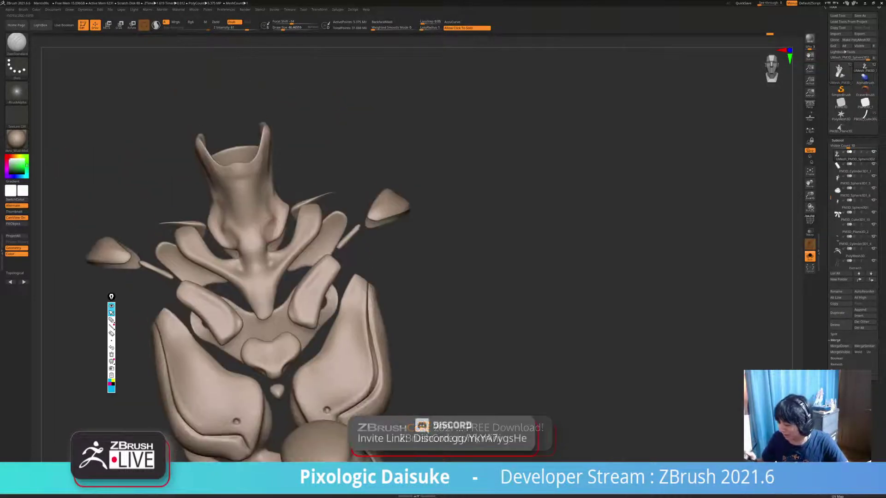
{"action": "left_click", "coordinate": [388, 346]}
{"action": "right_click_drag", "start_coordinate": [387, 345], "coordinate": [401, 288], "text": "alt"}
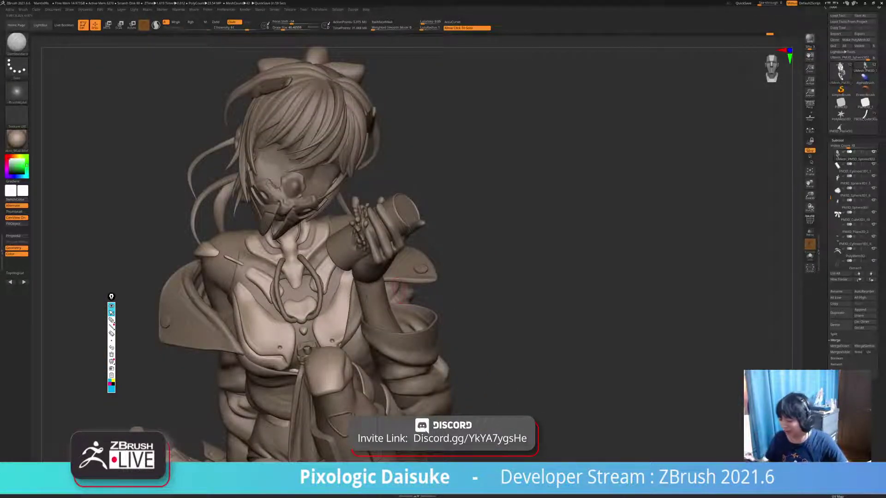
{"action": "right_click_drag", "start_coordinate": [399, 292], "coordinate": [367, 208], "text": "alt"}
{"action": "right_click_drag", "start_coordinate": [309, 247], "coordinate": [333, 250]}
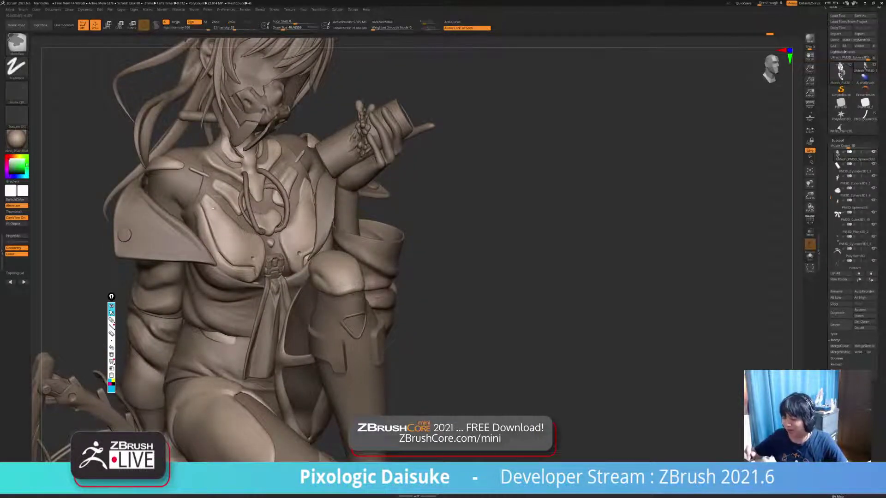
- Carve a slanted groove into the front side of the collar below the mask, smoothing between strokes
{"action": "right_click_drag", "start_coordinate": [213, 185], "coordinate": [199, 201], "text": "ctrl"}
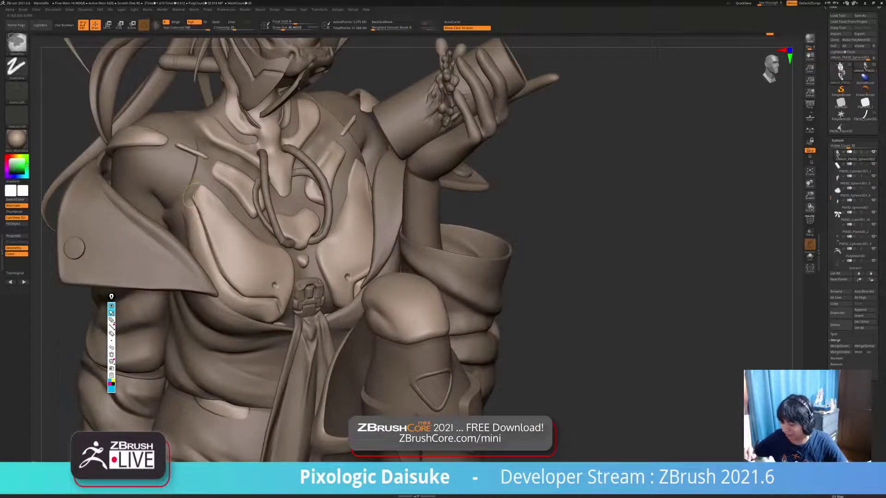
{"action": "right_click_drag", "start_coordinate": [195, 193], "coordinate": [185, 176], "text": "ctrl"}
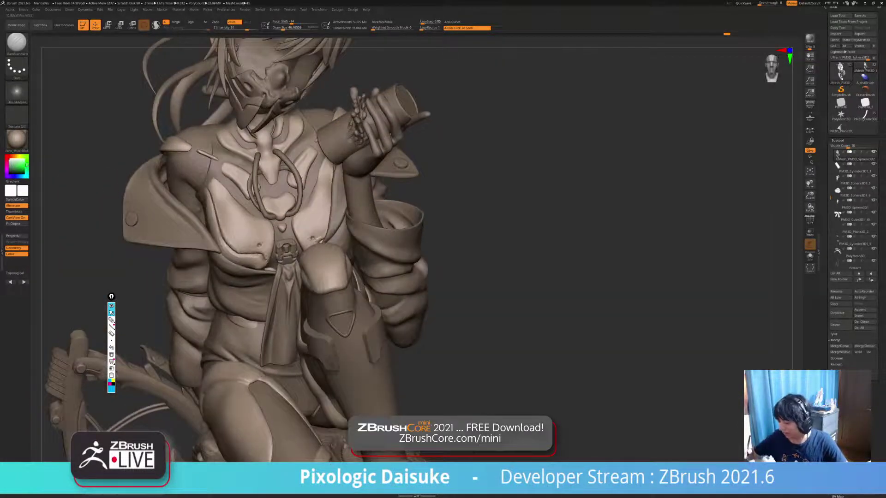
{"action": "key", "text": "shift"}
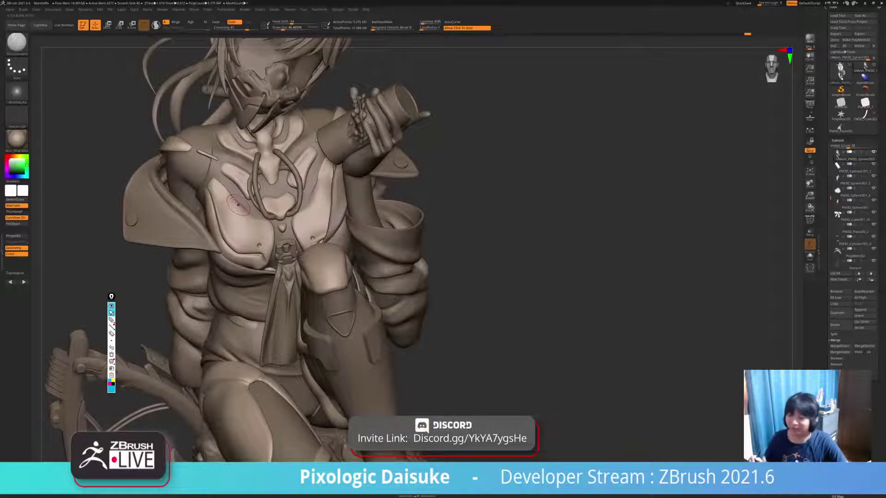
{"action": "mouse_move", "coordinate": [238, 205]}
{"action": "right_mouse_down"}
{"action": "mouse_move", "coordinate": [282, 203]}
{"action": "mouse_move", "coordinate": [262, 201]}
{"action": "mouse_move", "coordinate": [217, 234]}
{"action": "right_mouse_up"}
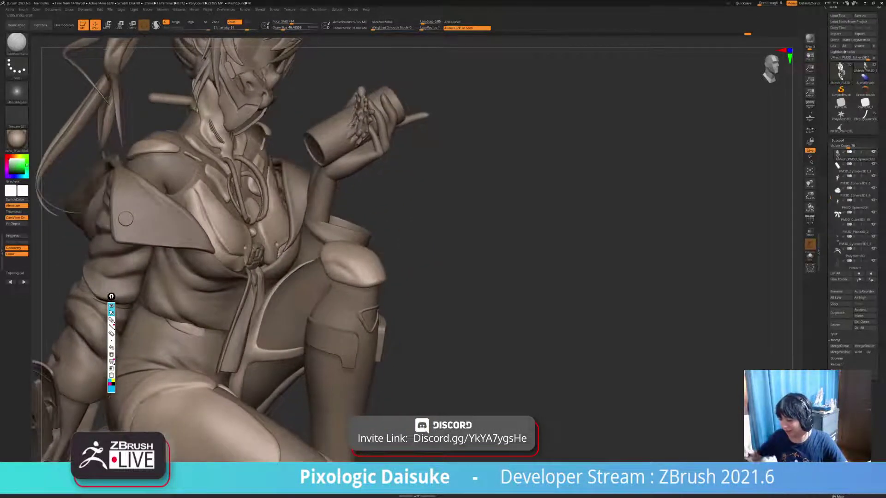
{"action": "right_click_drag", "start_coordinate": [212, 120], "coordinate": [224, 149], "text": "ctrl"}
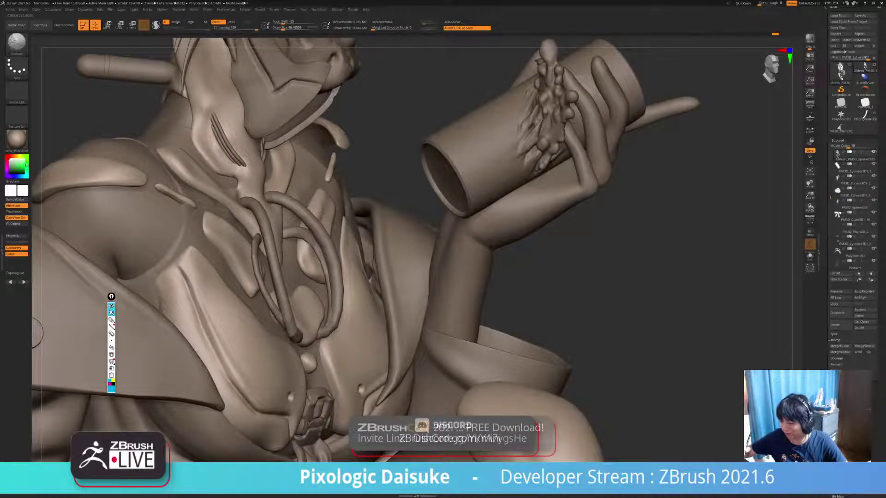
{"action": "right_click_drag", "start_coordinate": [35, 334], "coordinate": [92, 277], "text": "ctrl"}
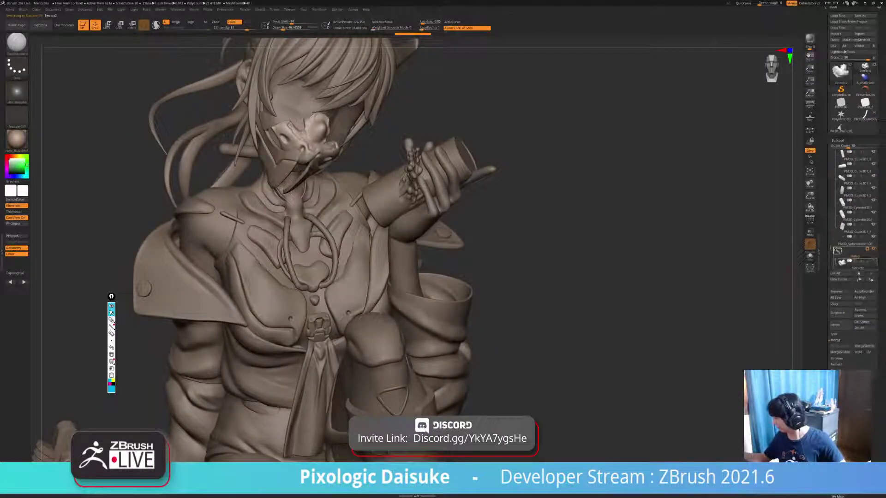
- Display the painted colours on all subtools and switch the material to Flat Color
{"action": "right_click_drag", "start_coordinate": [92, 277], "coordinate": [92, 240], "text": "ctrl"}
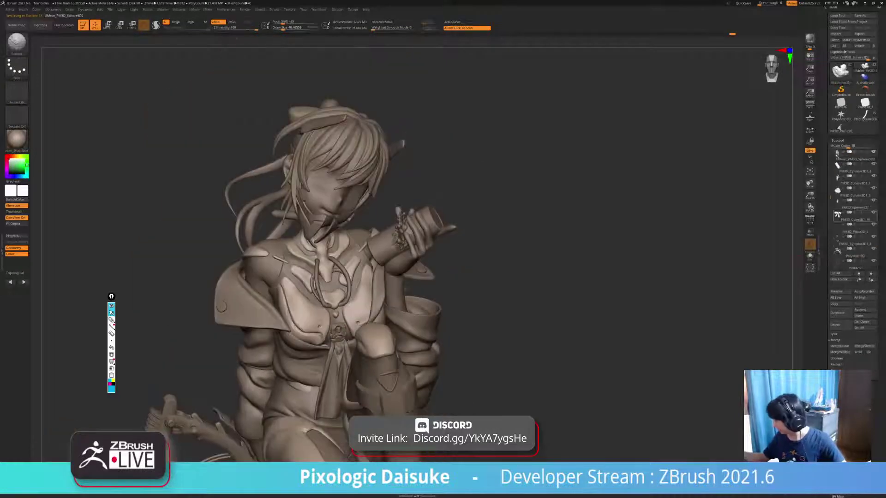
{"action": "left_click", "coordinate": [867, 213], "text": "shift"}
{"action": "mouse_move", "coordinate": [466, 295]}
{"action": "right_mouse_down", "text": "alt"}
{"action": "mouse_move", "coordinate": [458, 239]}
{"action": "mouse_move", "coordinate": [428, 240]}
{"action": "right_mouse_up", "text": "alt"}
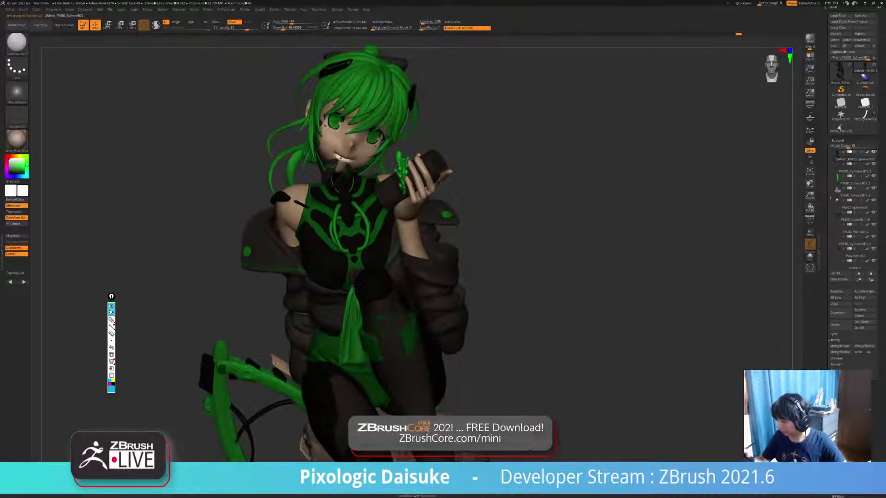
{"action": "left_click", "coordinate": [17, 138]}
{"action": "left_click", "coordinate": [48, 146]}
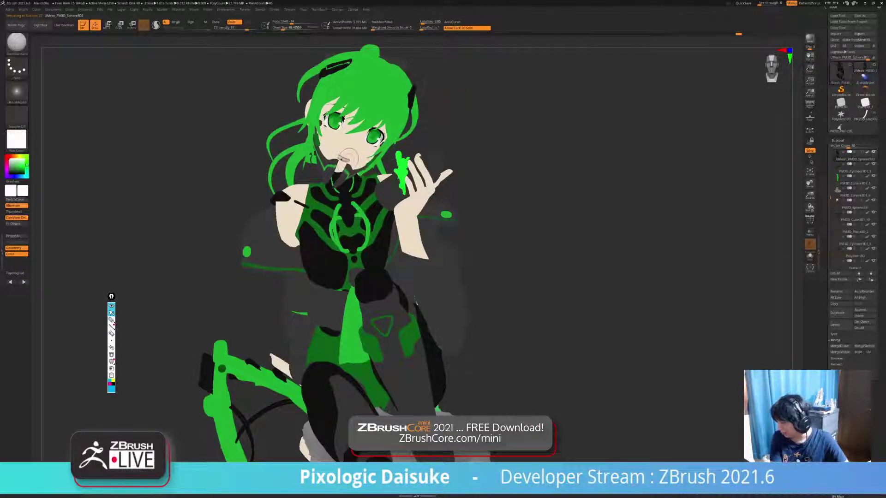
- Select the face and fill the whole object with the Flat Color material, leaving its painted colour untouched
{"action": "left_click", "coordinate": [378, 148], "text": "alt"}
{"action": "mouse_move", "coordinate": [393, 138]}
{"action": "right_mouse_down", "text": "ctrl"}
{"action": "mouse_move", "coordinate": [400, 212]}
{"action": "mouse_move", "coordinate": [588, 195]}
{"action": "mouse_move", "coordinate": [538, 209]}
{"action": "right_mouse_up", "text": "ctrl"}
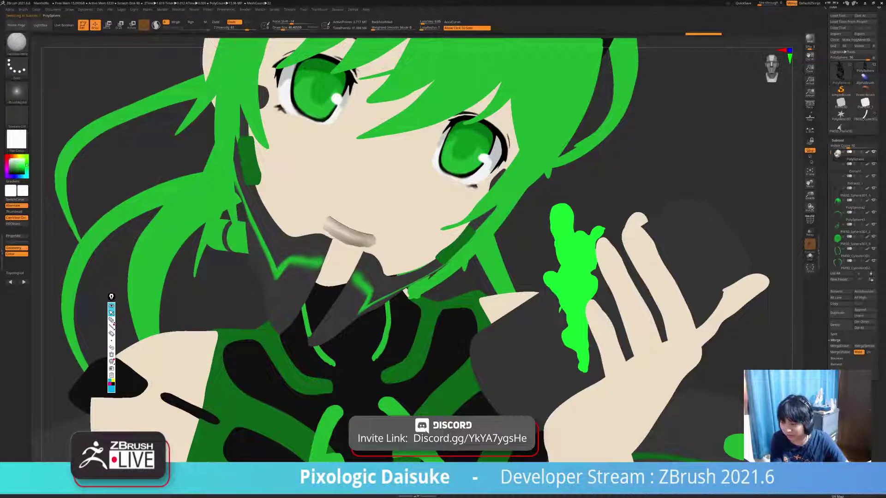
{"action": "left_click", "coordinate": [36, 9]}
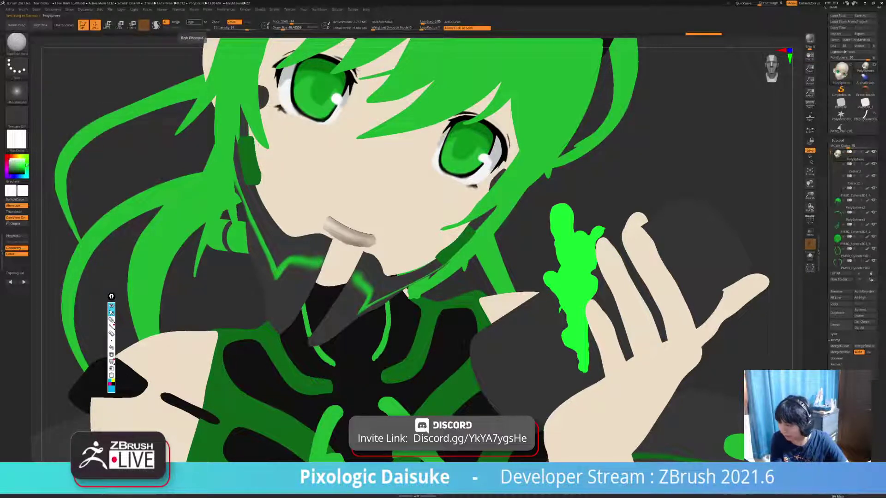
{"action": "left_click", "coordinate": [204, 21]}
{"action": "left_click", "coordinate": [37, 9]}
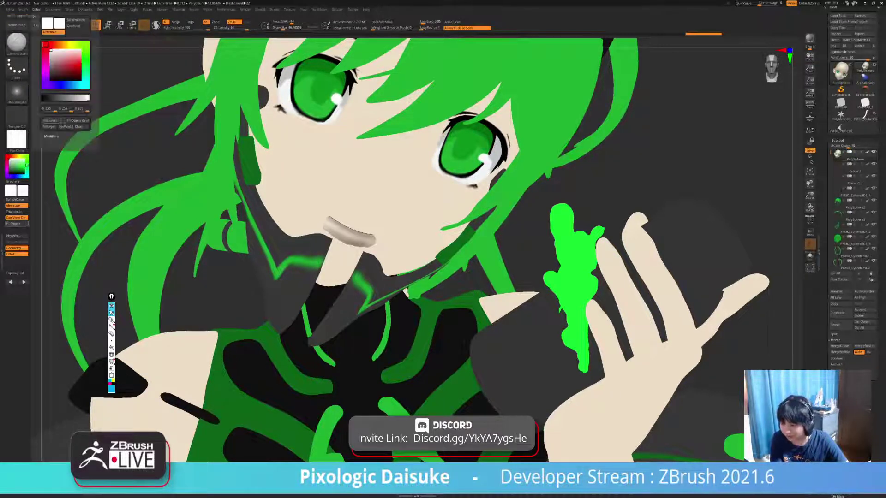
{"action": "left_click", "coordinate": [53, 123]}
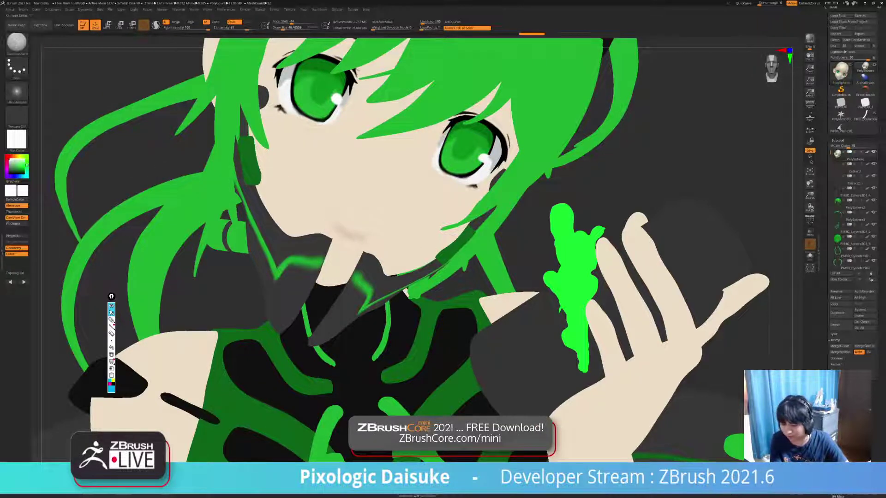
- Switch to the white shaded skin material and review the painted face and full figure
{"action": "left_click", "coordinate": [16, 139]}
{"action": "left_click", "coordinate": [218, 146]}
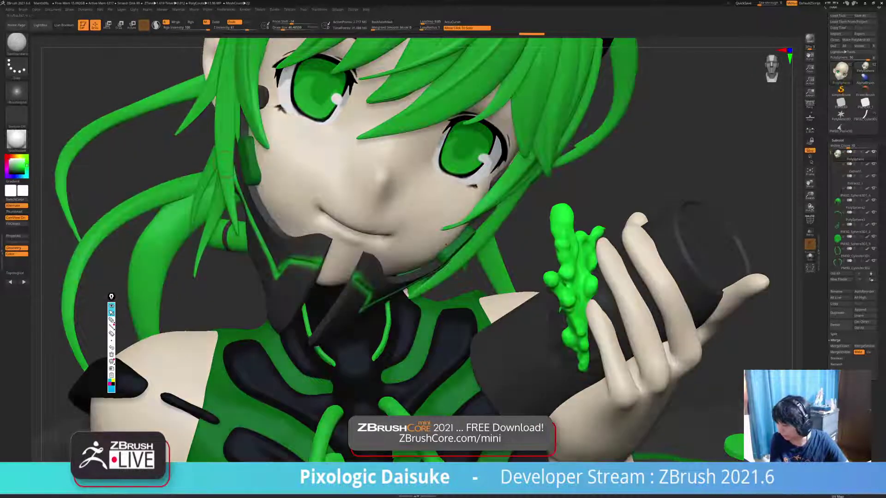
{"action": "right_click_drag", "start_coordinate": [294, 187], "coordinate": [293, 74], "text": "ctrl"}
{"action": "mouse_move", "coordinate": [294, 74]}
{"action": "right_mouse_down"}
{"action": "mouse_move", "coordinate": [508, 74]}
{"action": "mouse_move", "coordinate": [433, 73]}
{"action": "right_mouse_up"}
{"action": "mouse_move", "coordinate": [310, 107]}
{"action": "left_mouse_down", "text": "alt"}
{"action": "mouse_move", "coordinate": [362, 194]}
{"action": "mouse_move", "coordinate": [364, 245]}
{"action": "left_mouse_up", "text": "alt"}
{"action": "left_click_drag", "start_coordinate": [466, 231], "coordinate": [258, 230]}
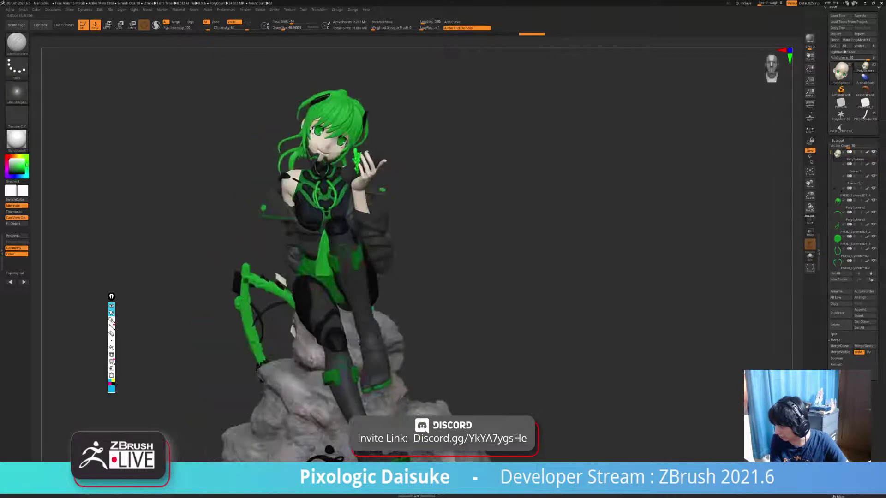
- Frame the whole seated figure and its rock base in the view, and save the project as a file
{"action": "left_click_drag", "start_coordinate": [323, 231], "coordinate": [295, 207], "text": "alt"}
{"action": "left_click_drag", "start_coordinate": [462, 230], "coordinate": [346, 189], "text": "shift"}
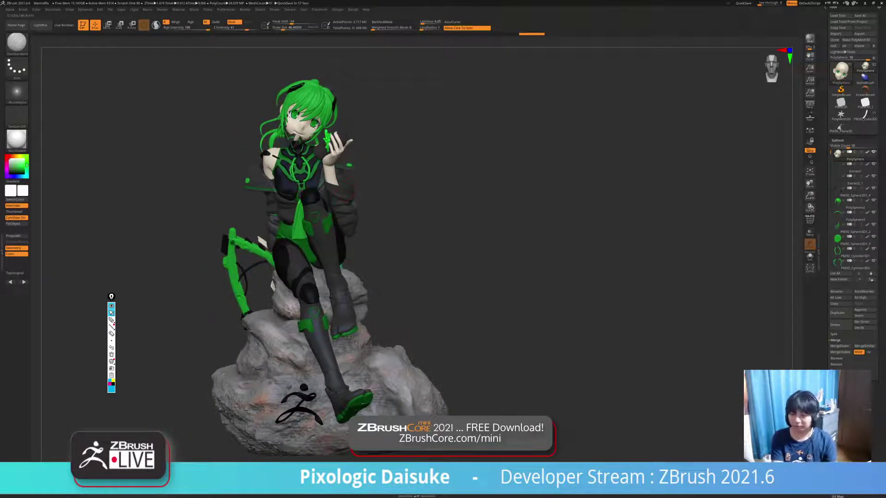
{"action": "mouse_move", "coordinate": [305, 208]}
{"action": "right_mouse_down", "text": "alt"}
{"action": "mouse_move", "coordinate": [279, 206]}
{"action": "mouse_move", "coordinate": [307, 206]}
{"action": "right_mouse_up", "text": "alt"}
{"action": "left_click", "coordinate": [52, 9]}
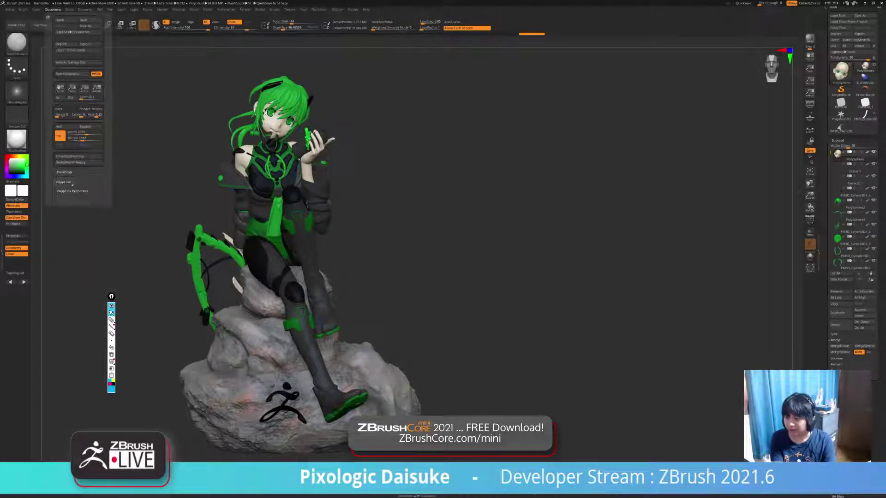
{"action": "left_click_drag", "start_coordinate": [157, 138], "coordinate": [141, 138]}
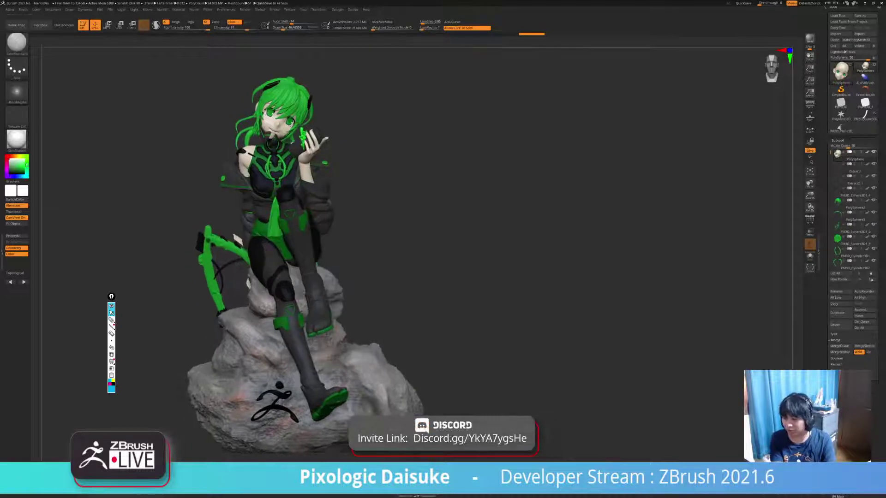
{"action": "mouse_move", "coordinate": [53, 9]}
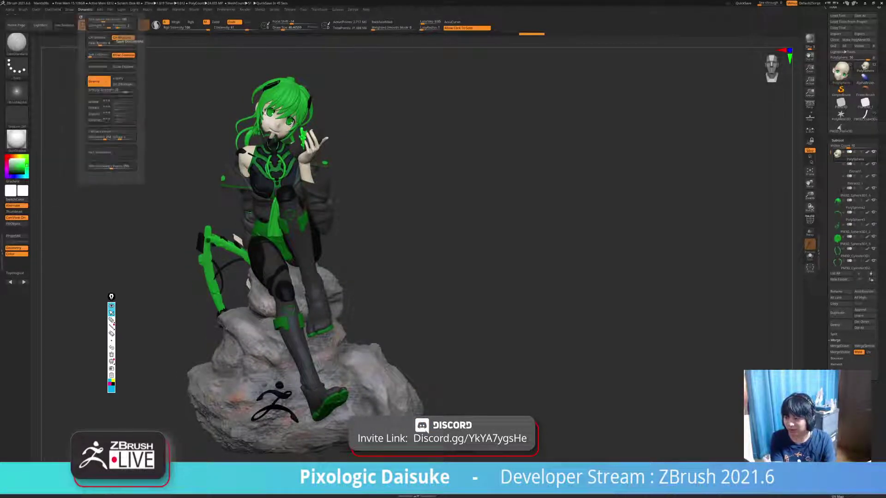
{"action": "mouse_move", "coordinate": [110, 9]}
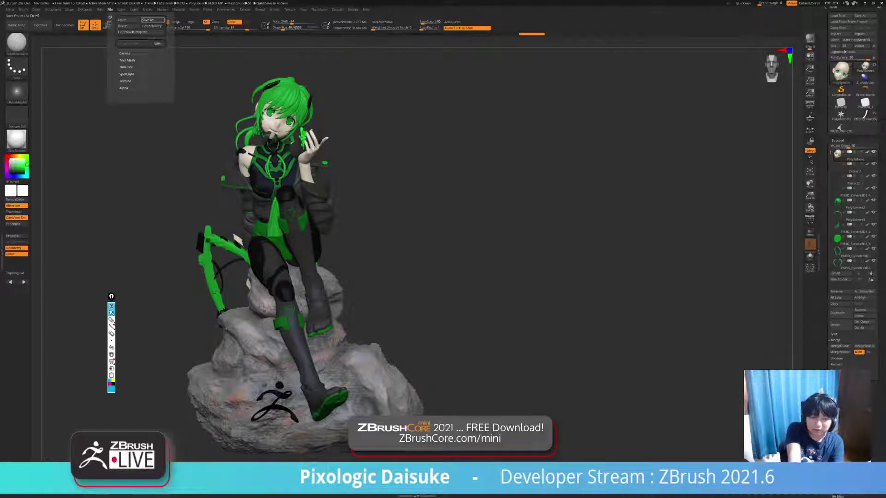
{"action": "left_click", "coordinate": [148, 20]}
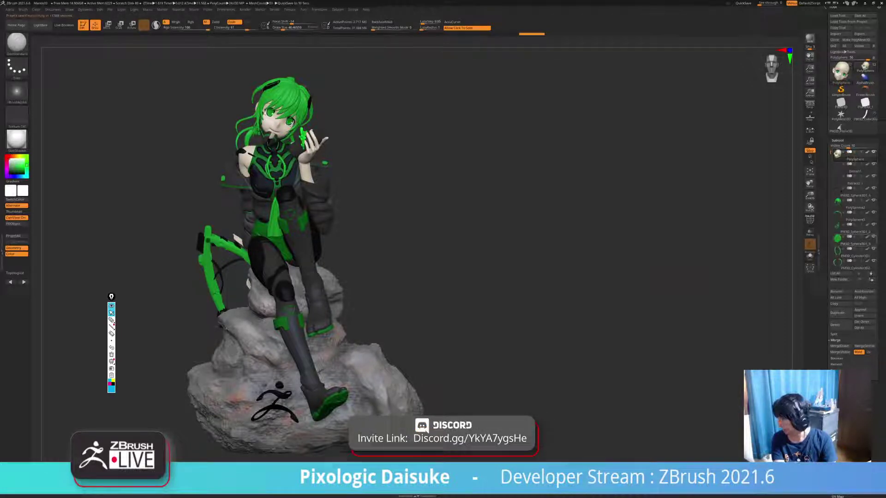
- Delete the folder near the end of the subtool list together with all the subtools inside it
{"action": "left_click_drag", "start_coordinate": [830, 152], "coordinate": [831, 253]}
{"action": "left_click", "coordinate": [866, 212]}
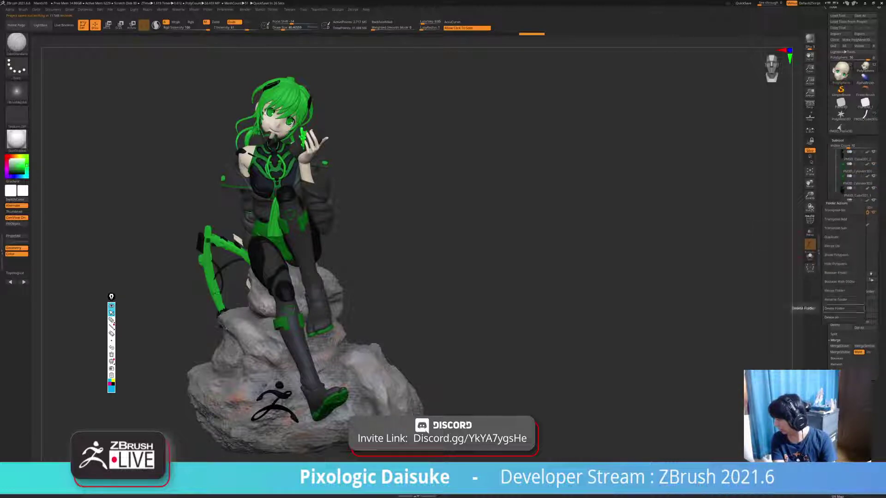
{"action": "left_click", "coordinate": [835, 308]}
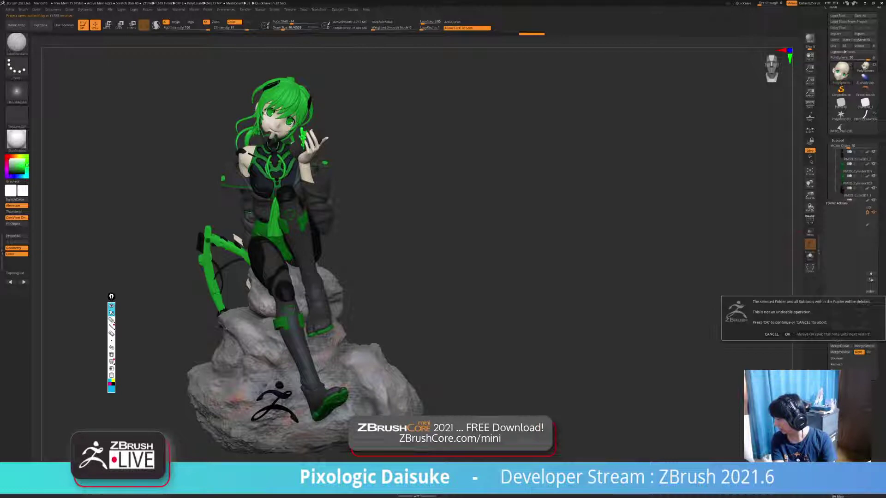
{"action": "left_click", "coordinate": [787, 334]}
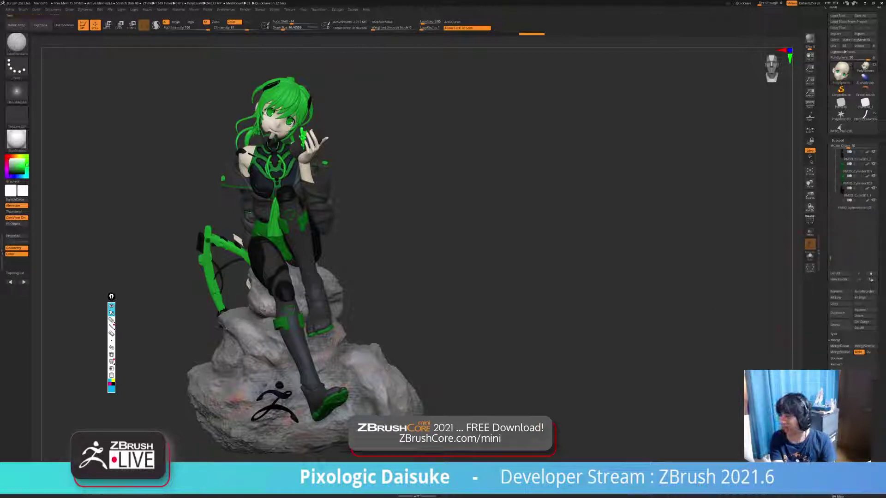
- Send the coloured figure to KeyShot as the external renderer and cancel the import there
{"action": "left_click", "coordinate": [303, 9]}
{"action": "mouse_move", "coordinate": [337, 9]}
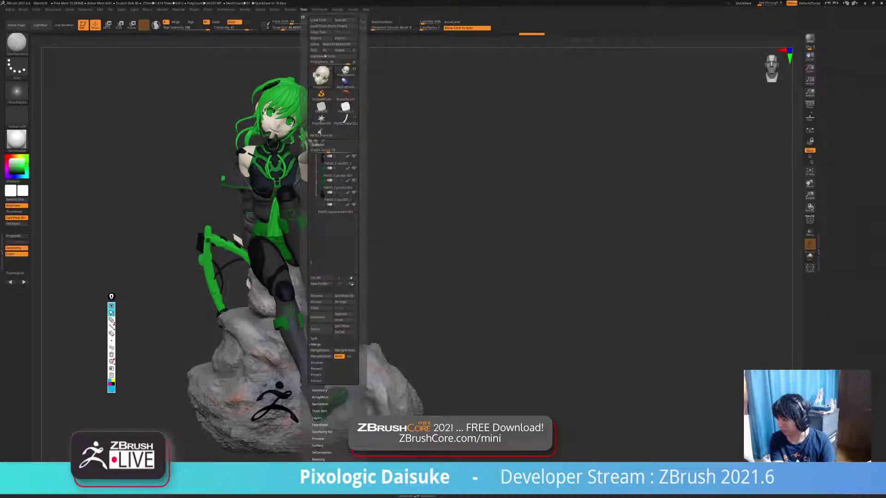
{"action": "mouse_move", "coordinate": [245, 10]}
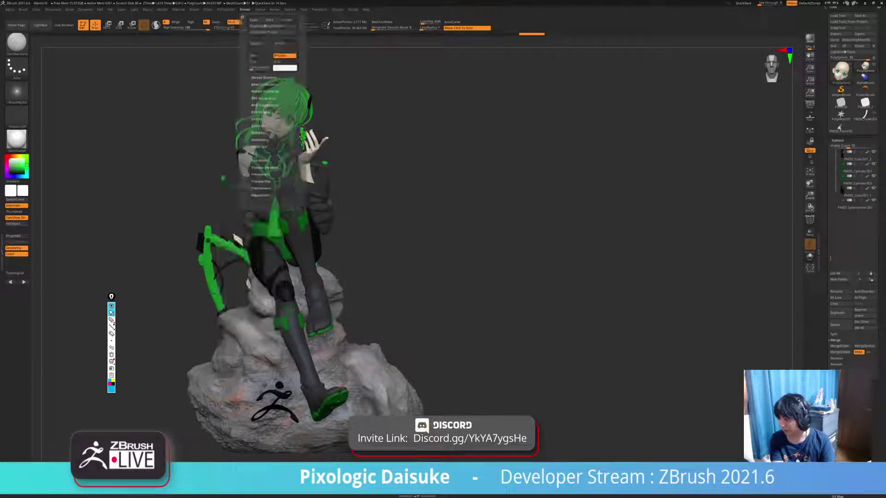
{"action": "left_click", "coordinate": [265, 85]}
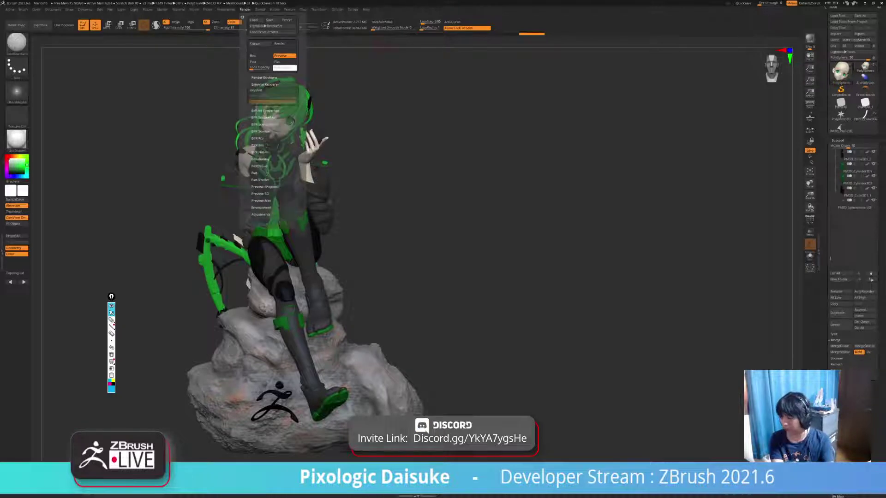
{"action": "left_click", "coordinate": [272, 90]}
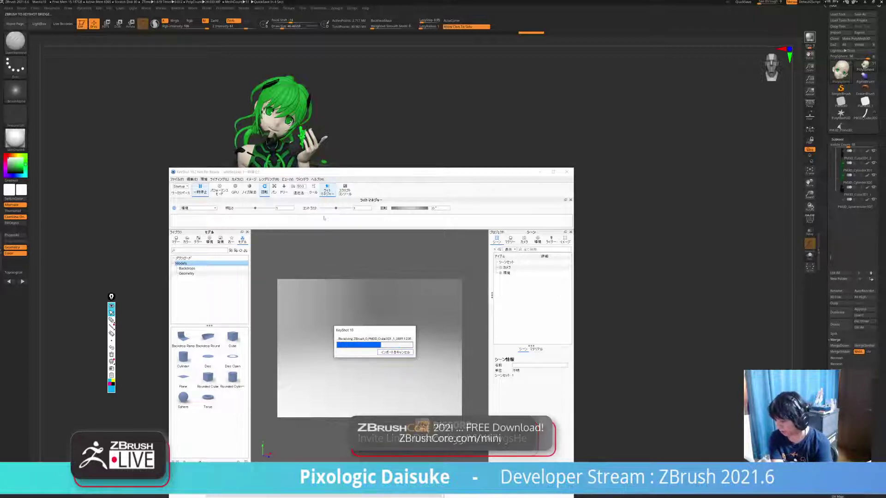
{"action": "left_click", "coordinate": [395, 352]}
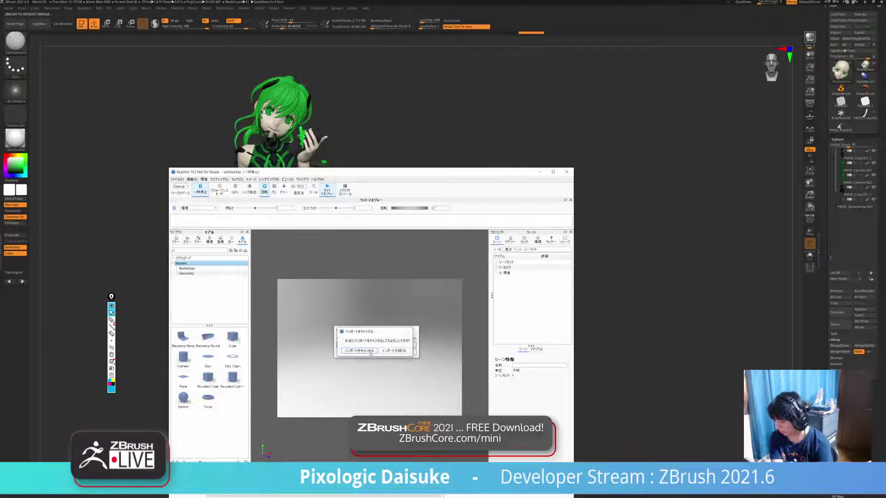
{"action": "left_click", "coordinate": [359, 350]}
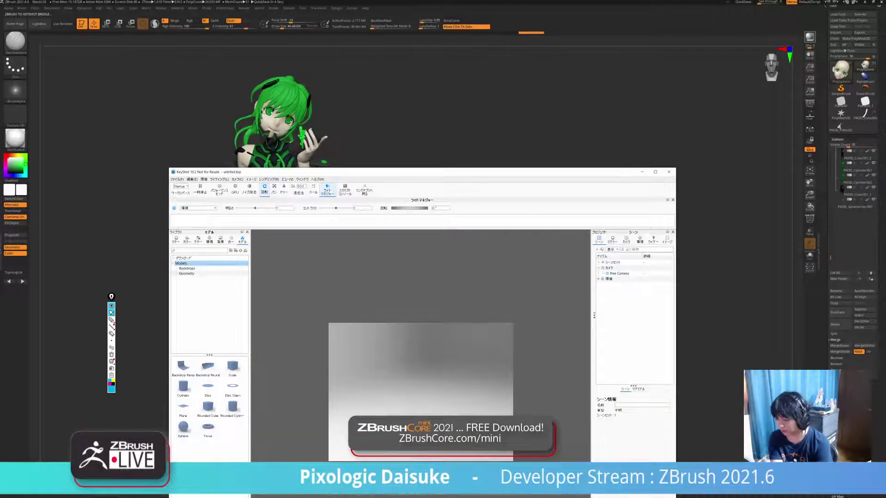
- Maximize KeyShot, set its interface language to English in the preferences, and close the program
{"action": "left_click", "coordinate": [651, 133]}
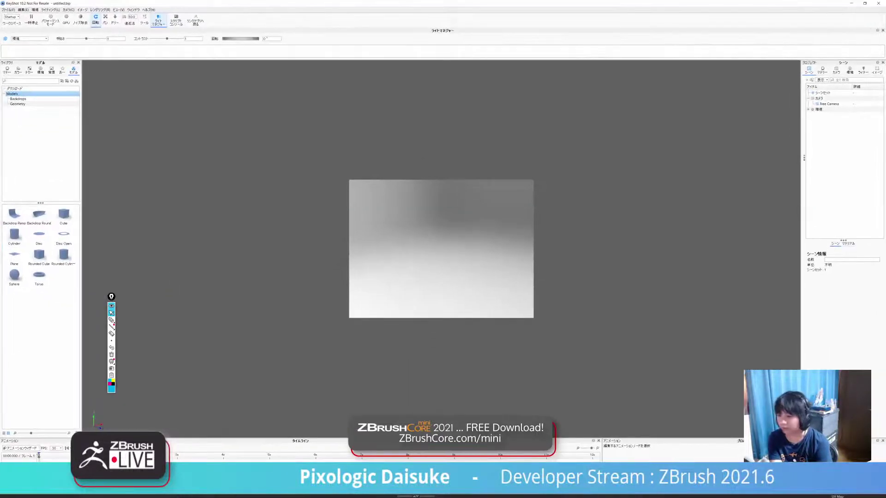
{"action": "left_click", "coordinate": [8, 10]}
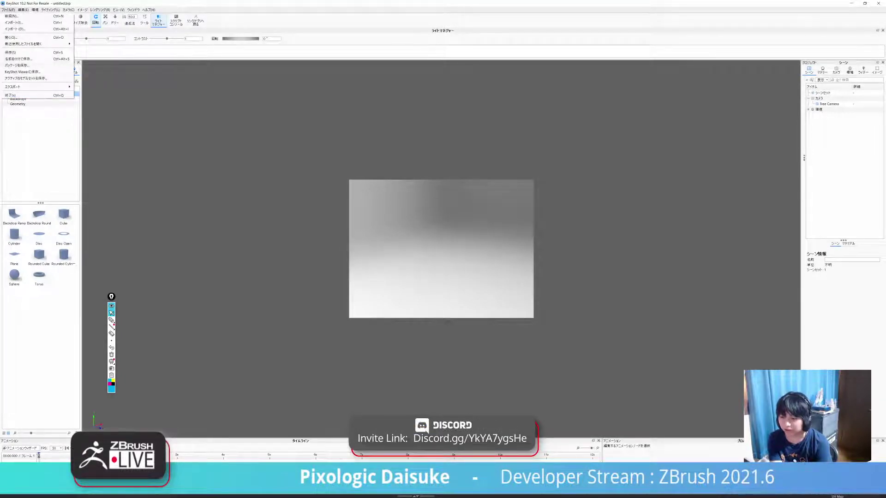
{"action": "mouse_move", "coordinate": [50, 10]}
{"action": "key", "text": "Left"}
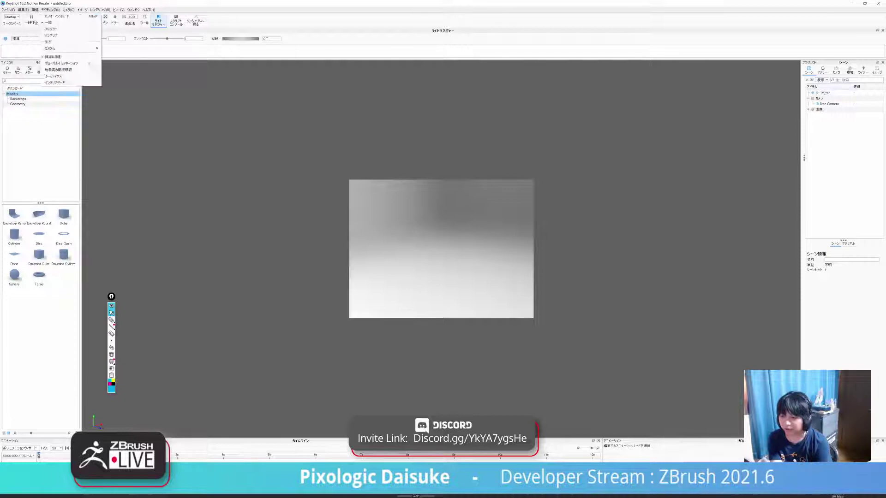
{"action": "mouse_move", "coordinate": [23, 10]}
{"action": "left_click", "coordinate": [42, 63]}
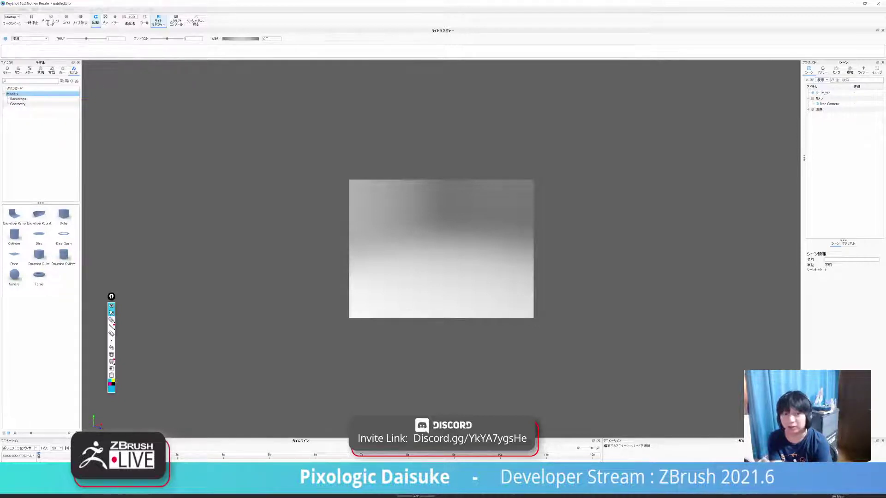
{"action": "left_click_drag", "start_coordinate": [0, 109], "coordinate": [219, 140]}
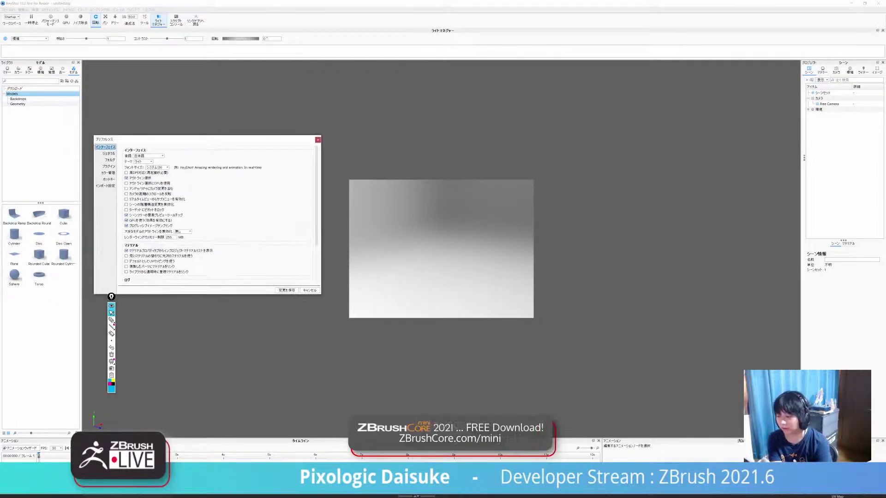
{"action": "left_click", "coordinate": [148, 156]}
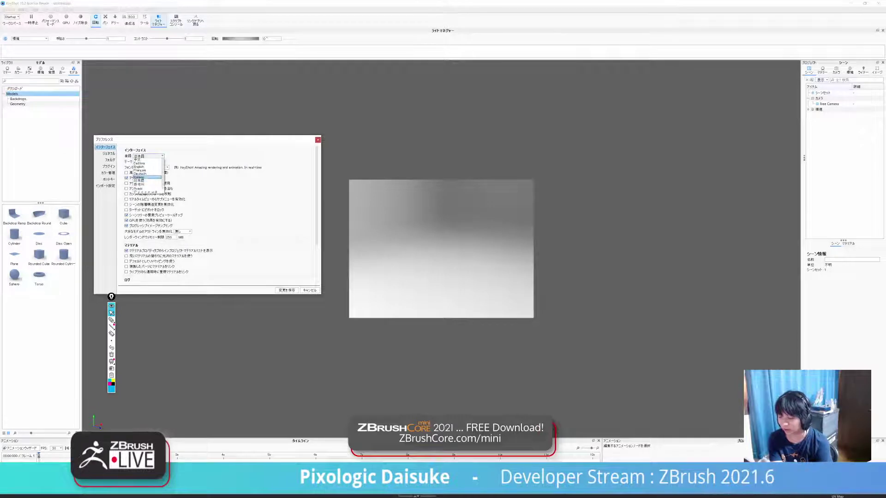
{"action": "scroll", "coordinate": [147, 173], "scroll_direction": "down", "scroll_amount": 1}
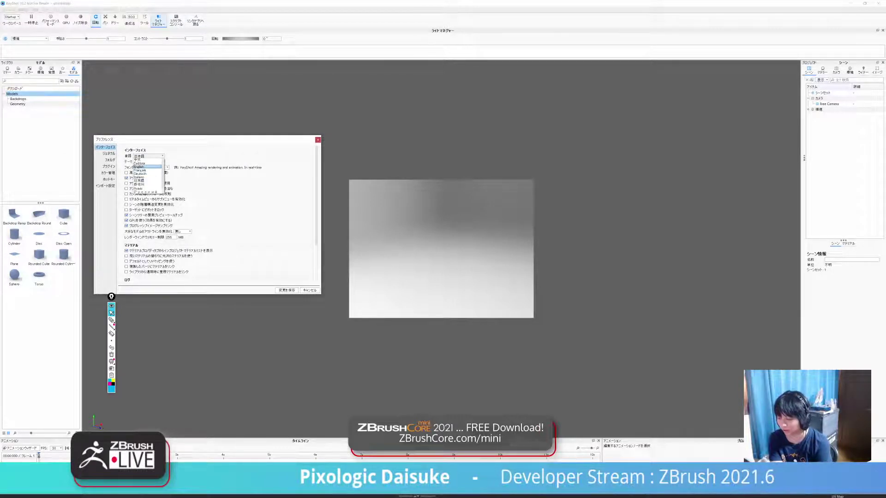
{"action": "left_click", "coordinate": [139, 160]}
{"action": "key", "text": "Return"}
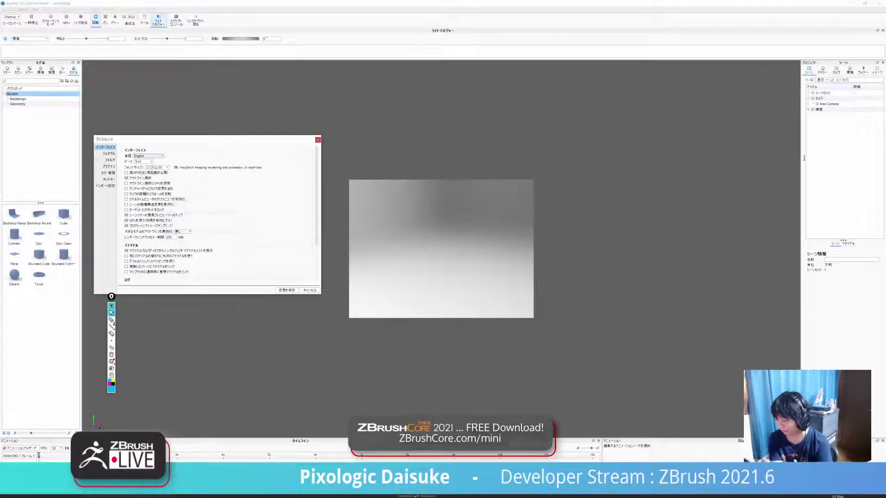
{"action": "key", "text": "Return"}
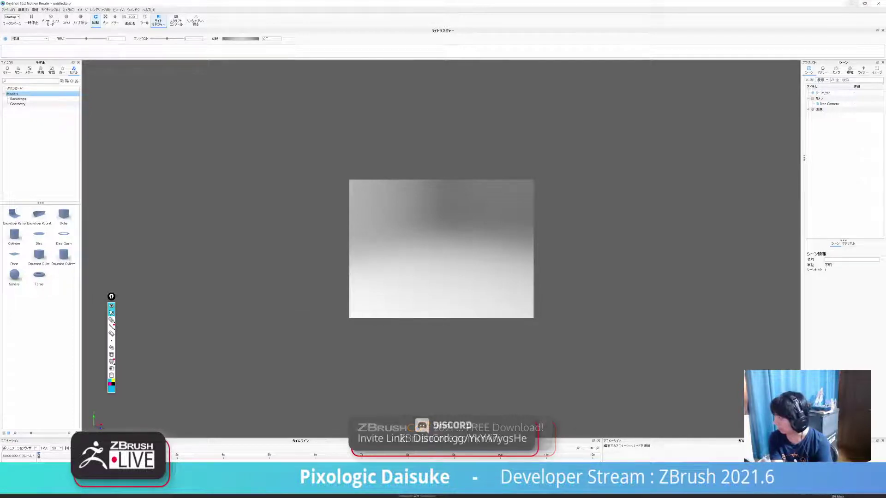
{"action": "left_click", "coordinate": [878, 3]}
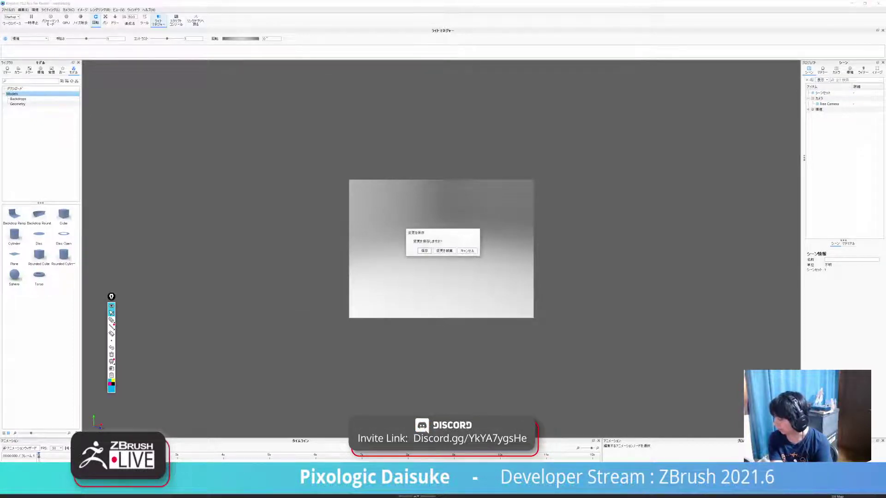
{"action": "key", "text": "Return"}
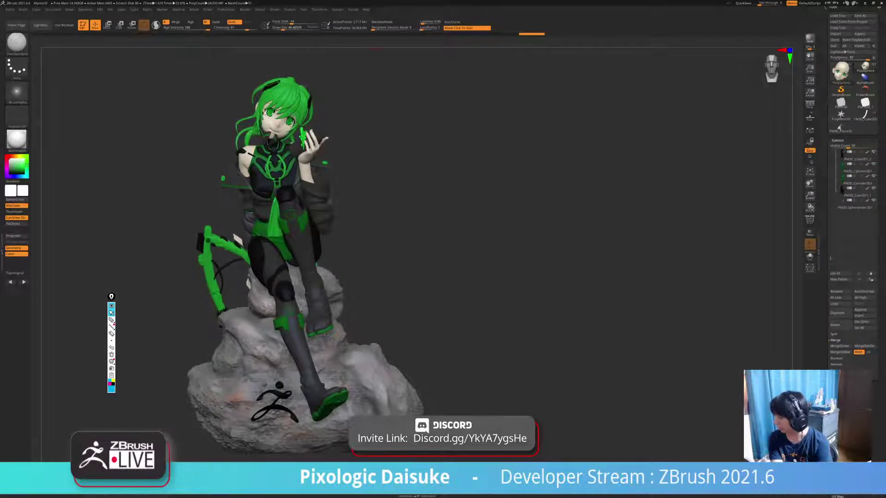
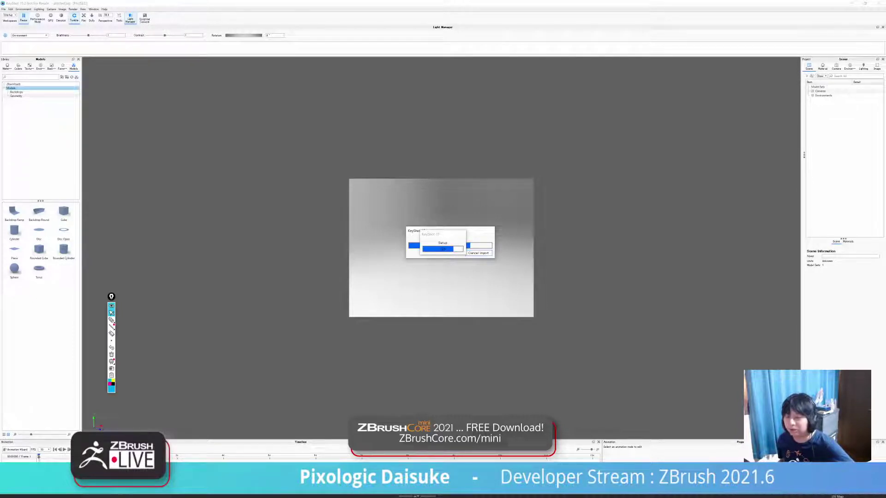
- Switch to KeyShot with the imported figure and set the image resolution to the 1920 x 1080 landscape preset
{"action": "key", "text": "alt+Tab"}
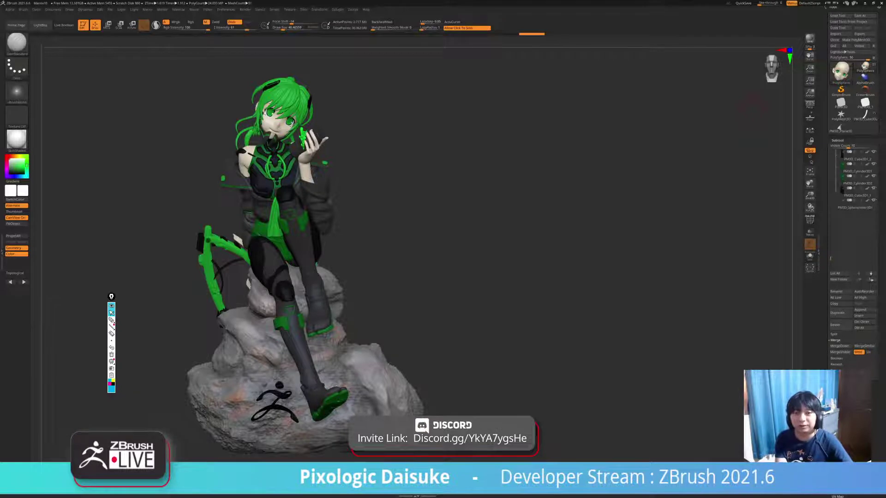
{"action": "key", "text": "alt+Tab"}
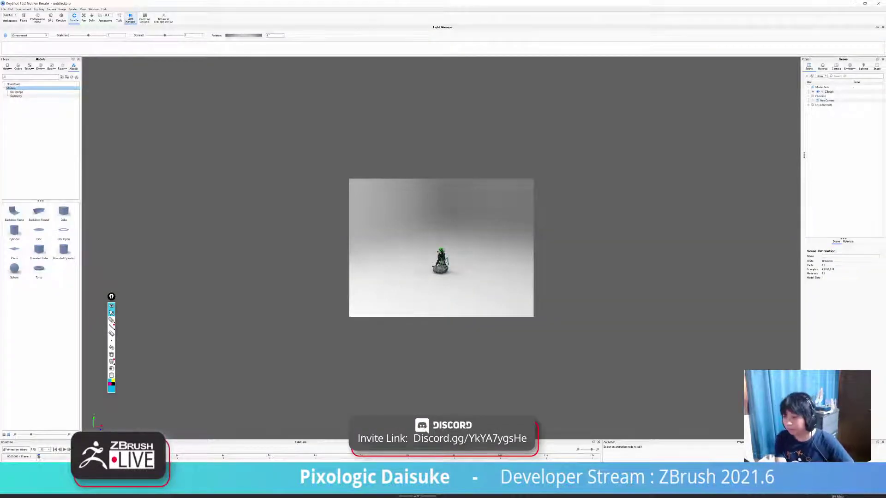
{"action": "left_click", "coordinate": [62, 9]}
{"action": "mouse_move", "coordinate": [76, 15]}
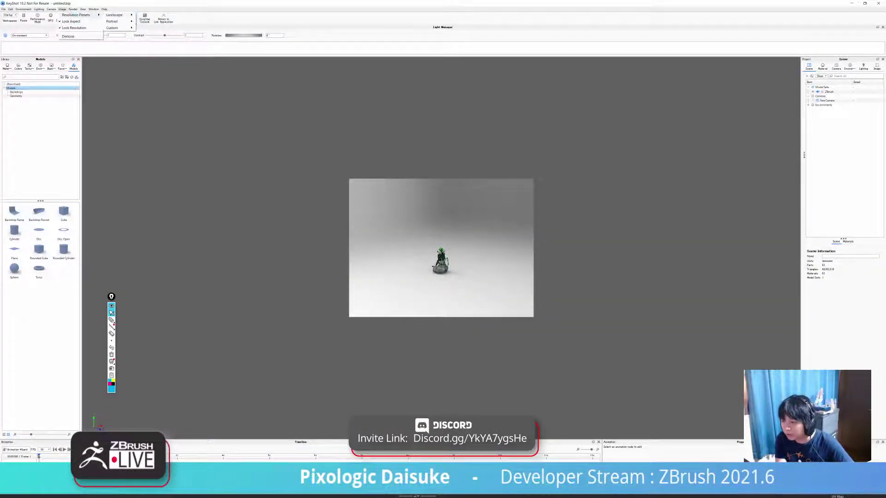
{"action": "mouse_move", "coordinate": [114, 14]}
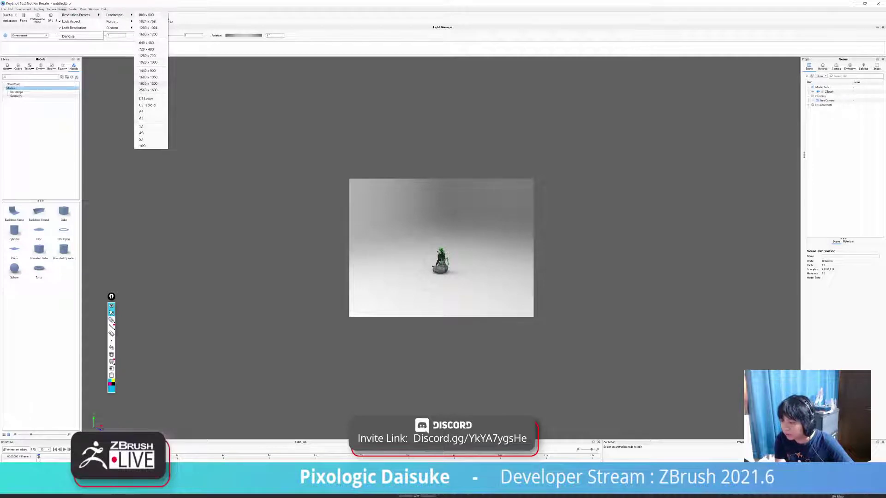
{"action": "left_click", "coordinate": [148, 61]}
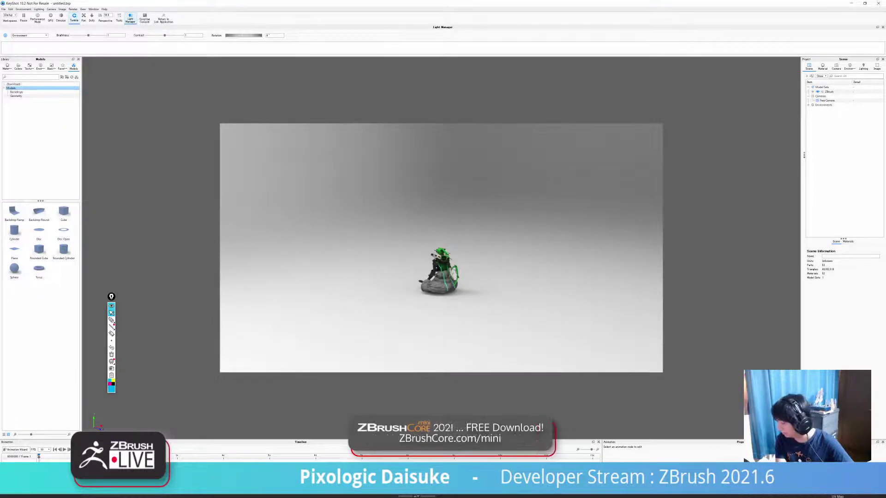
- Frame the seated figure from the front so that it nearly fills the height of the render area
{"action": "scroll", "coordinate": [440, 279], "scroll_direction": "up", "scroll_amount": 3}
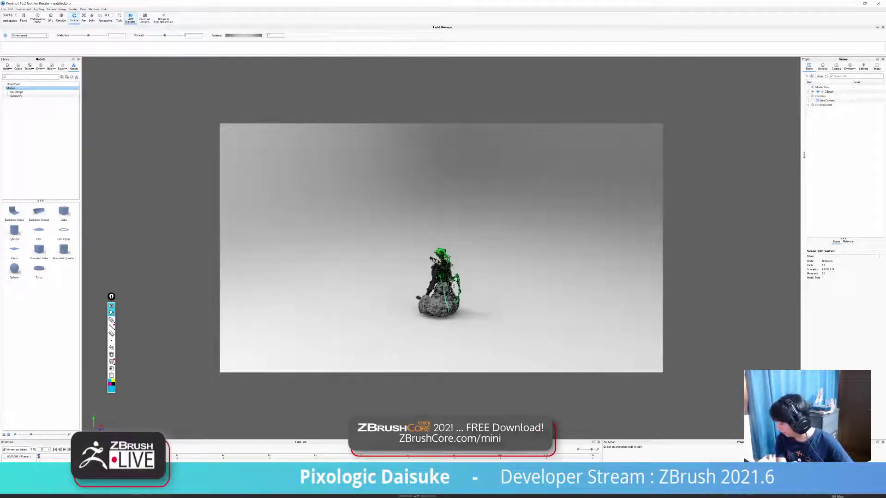
{"action": "scroll", "coordinate": [441, 277], "scroll_direction": "up", "scroll_amount": 5}
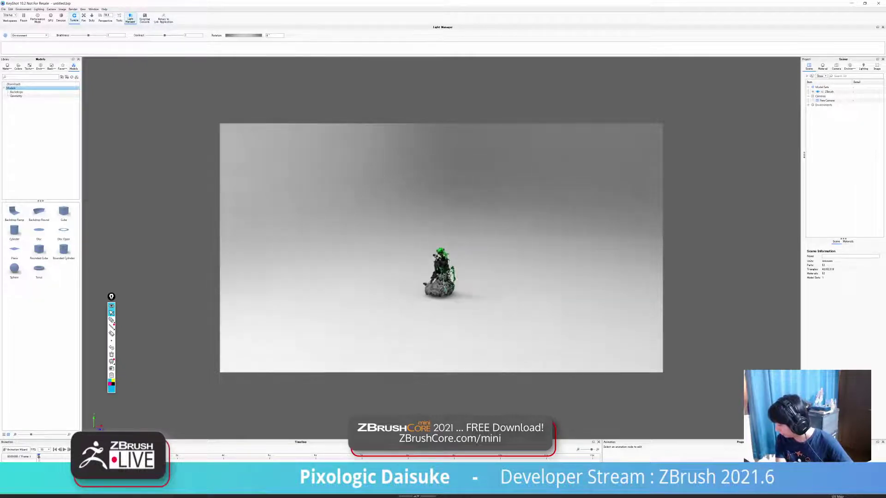
{"action": "middle_click_drag", "start_coordinate": [440, 286], "coordinate": [441, 252]}
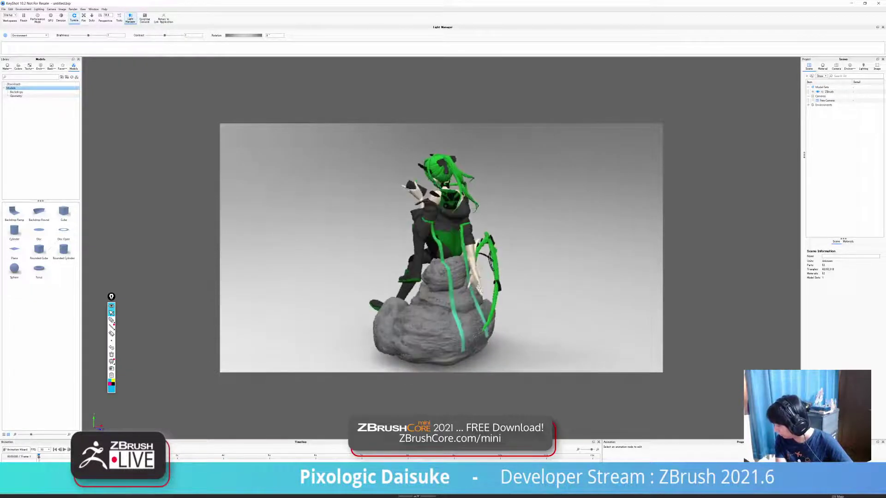
{"action": "left_click_drag", "start_coordinate": [397, 276], "coordinate": [600, 276]}
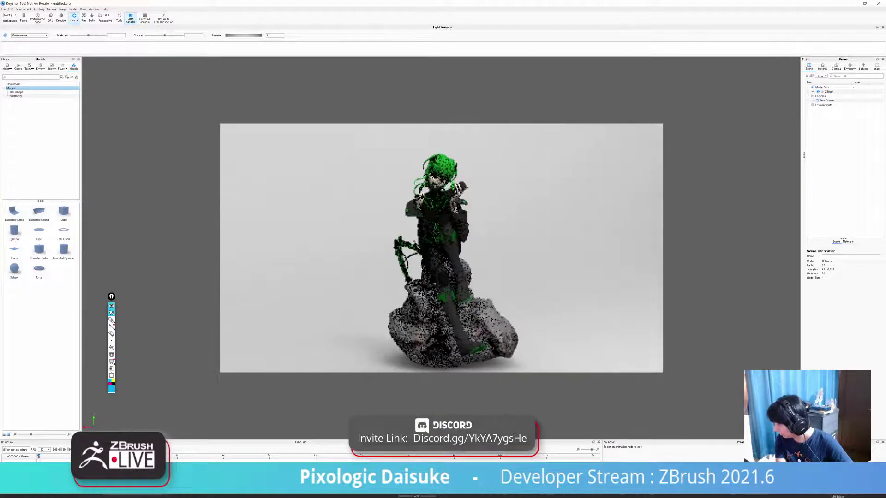
{"action": "middle_click_drag", "start_coordinate": [440, 277], "coordinate": [441, 264]}
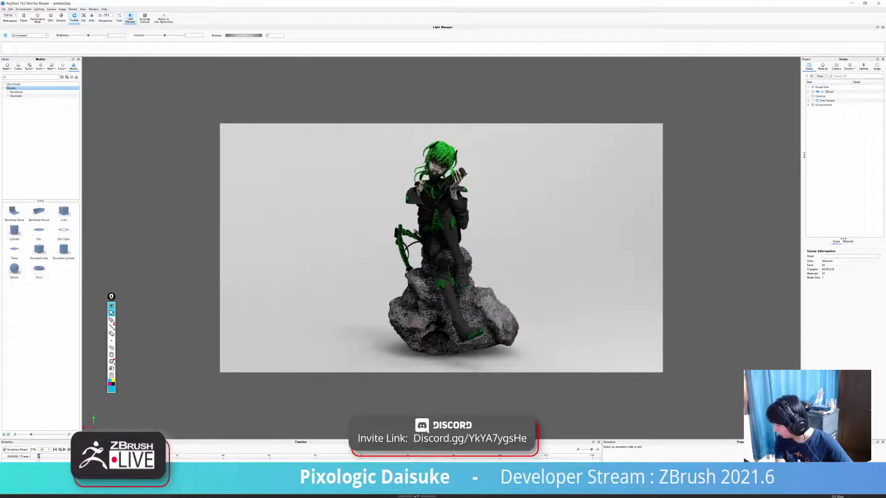
{"action": "scroll", "coordinate": [441, 248], "scroll_direction": "up", "scroll_amount": 2}
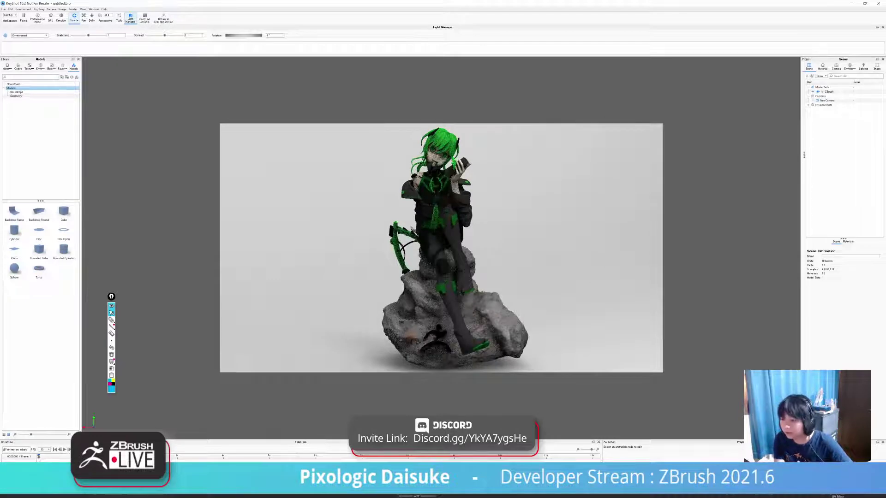
- Turn on GPU rendering and denoising for the real-time view
{"action": "left_click", "coordinate": [62, 9]}
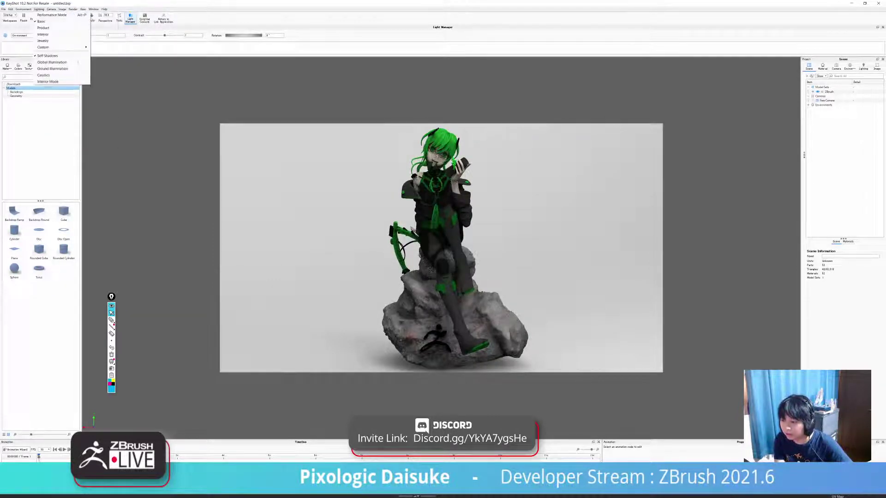
{"action": "left_click", "coordinate": [61, 8]}
{"action": "left_click", "coordinate": [51, 17]}
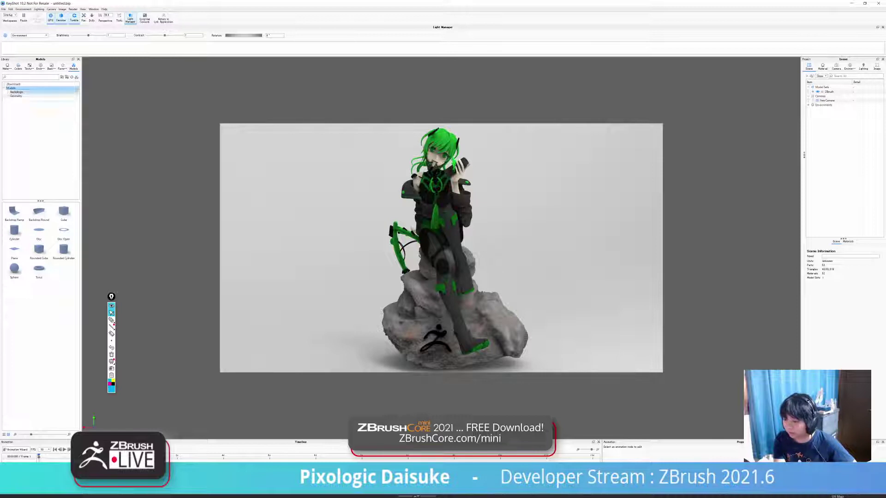
- Light the scene with the 3 Panels Straight 4K environment from the library and dismiss the error log window
{"action": "left_click", "coordinate": [6, 66]}
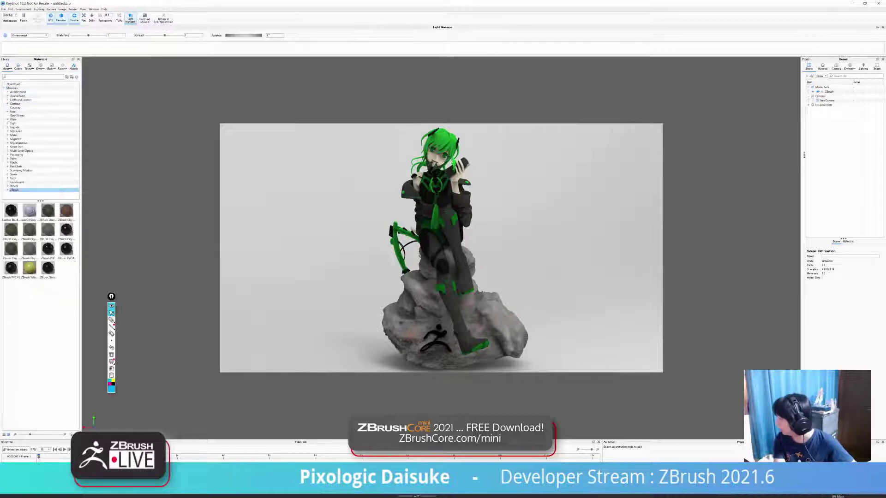
{"action": "left_click", "coordinate": [822, 66]}
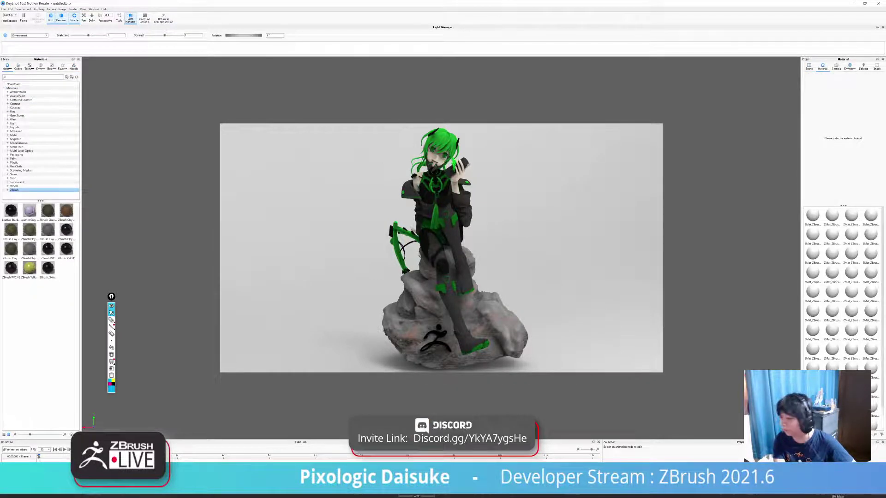
{"action": "left_click", "coordinate": [40, 66]}
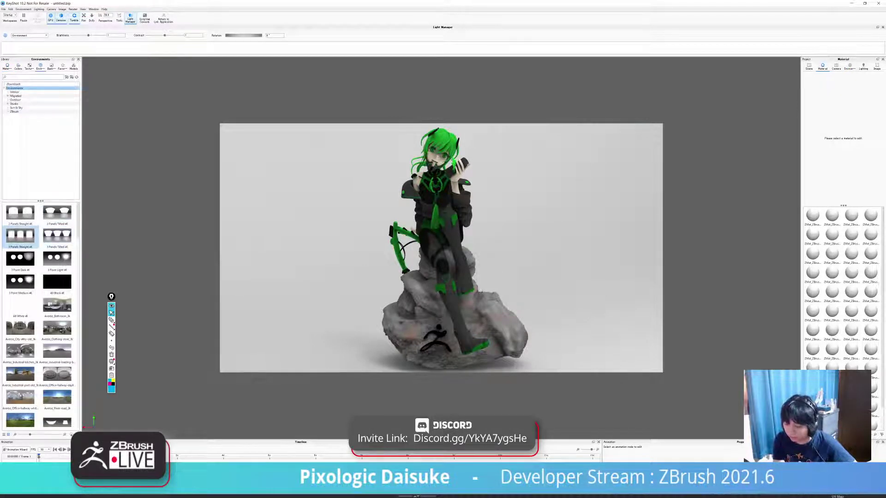
{"action": "left_click_drag", "start_coordinate": [20, 238], "coordinate": [185, 237]}
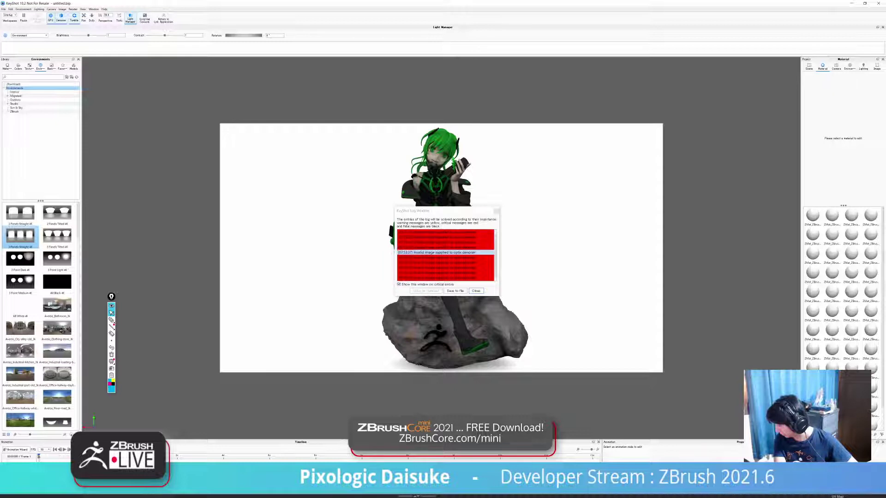
{"action": "left_click", "coordinate": [496, 211]}
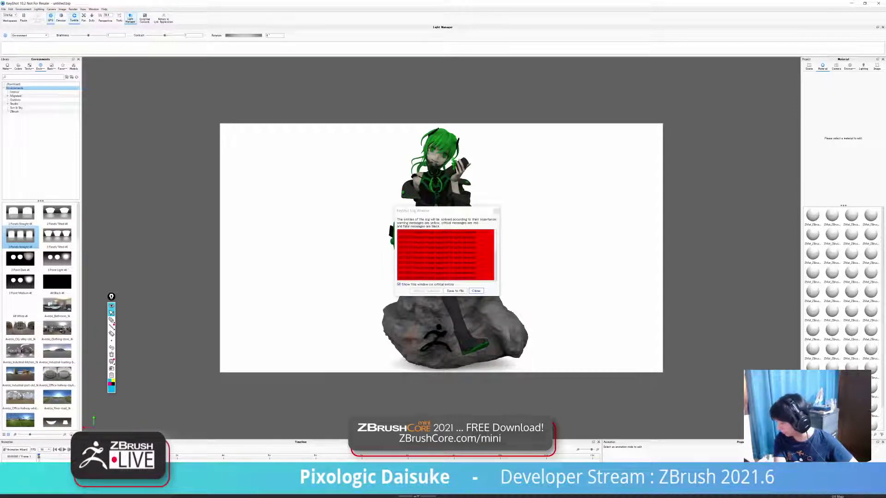
{"action": "key", "text": "Escape"}
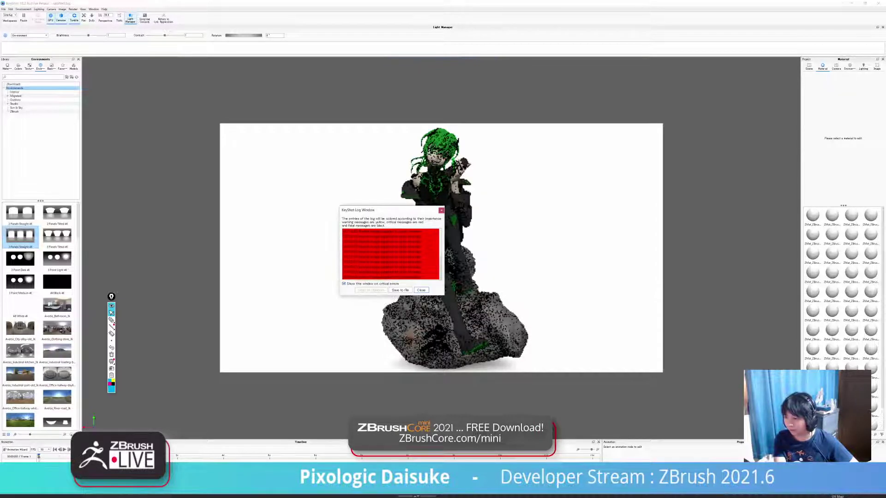
{"action": "left_click", "coordinate": [440, 211]}
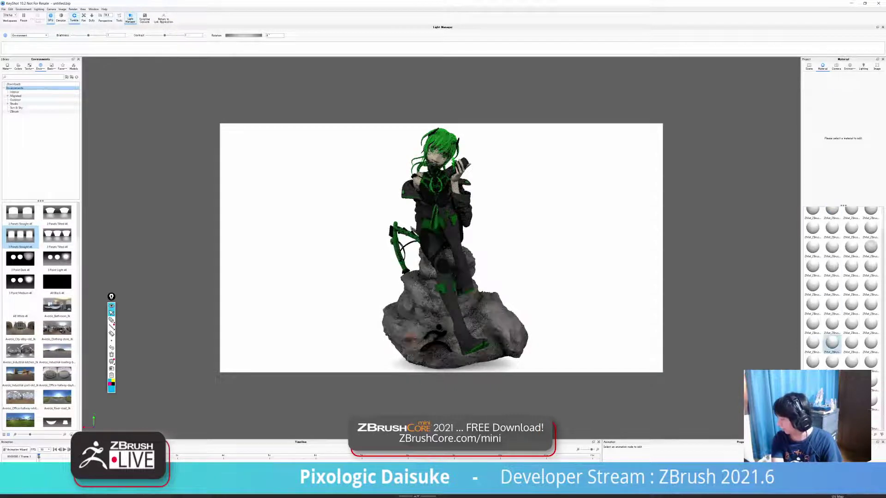
- Select all the ZBrush materials in the project and reduce them to a single material shared by the whole figure
{"action": "left_click", "coordinate": [872, 420]}
{"action": "key", "text": "ctrl+a"}
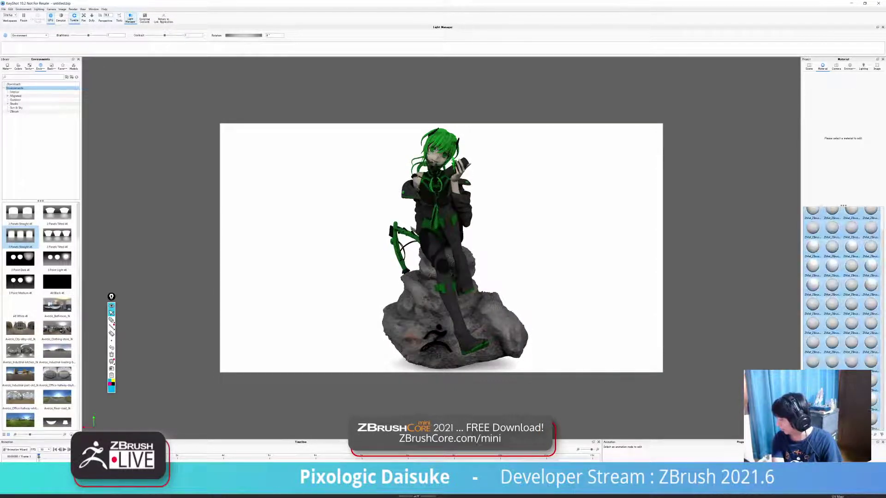
{"action": "right_click", "coordinate": [872, 422]}
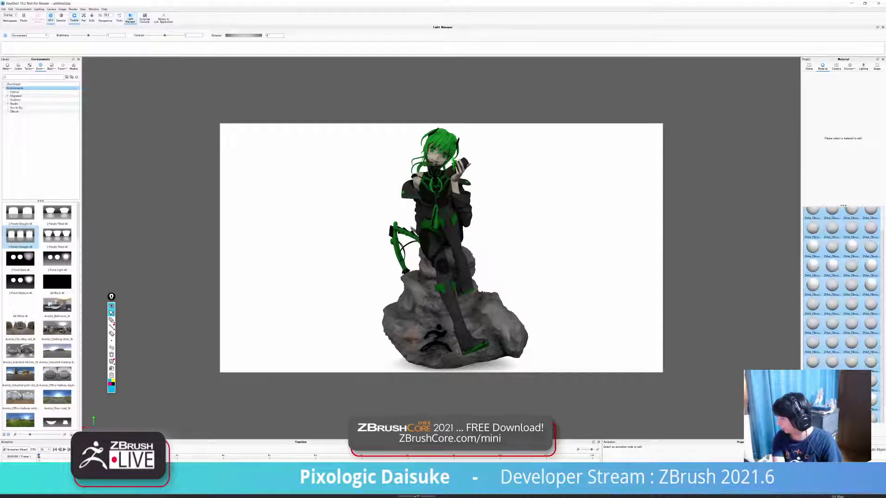
{"action": "key", "text": "Delete"}
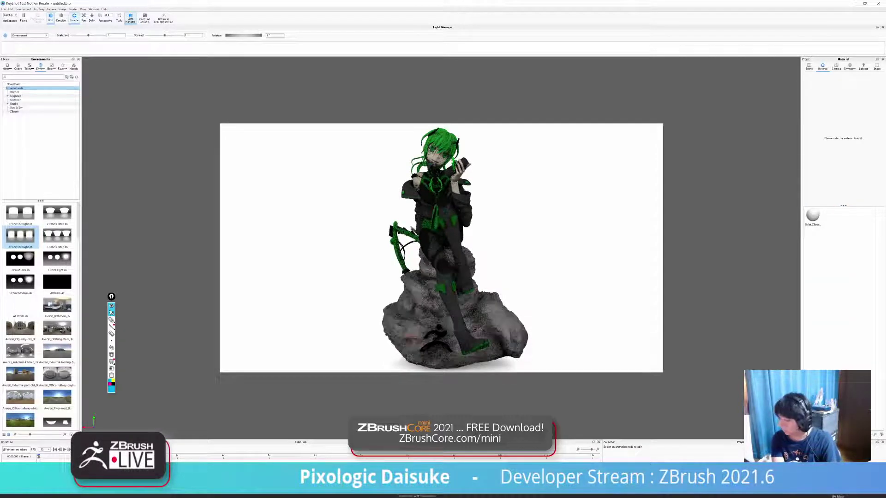
- Apply the ZBrush PVC #1 library material to the figure
{"action": "left_click", "coordinate": [7, 67]}
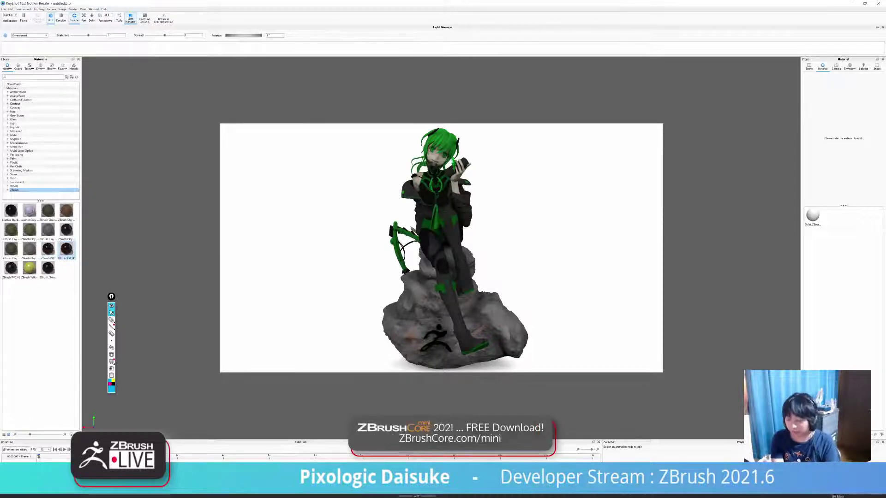
{"action": "mouse_move", "coordinate": [47, 249]}
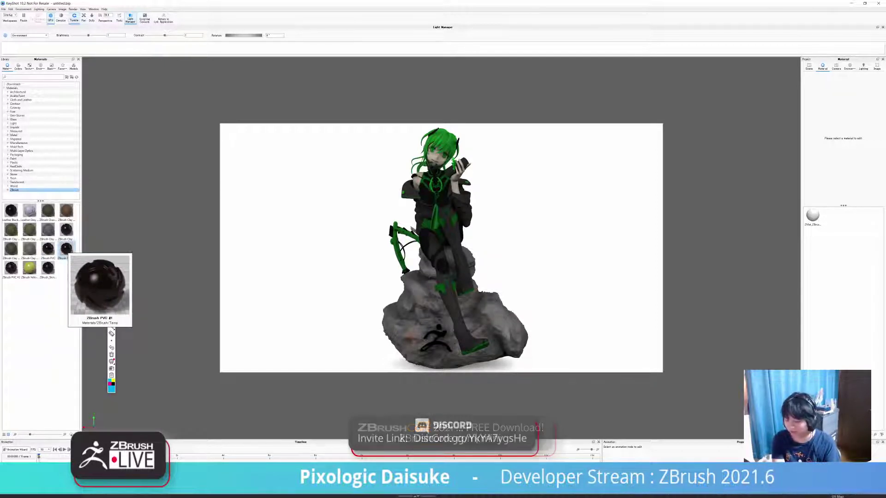
{"action": "left_click_drag", "start_coordinate": [66, 249], "coordinate": [439, 240]}
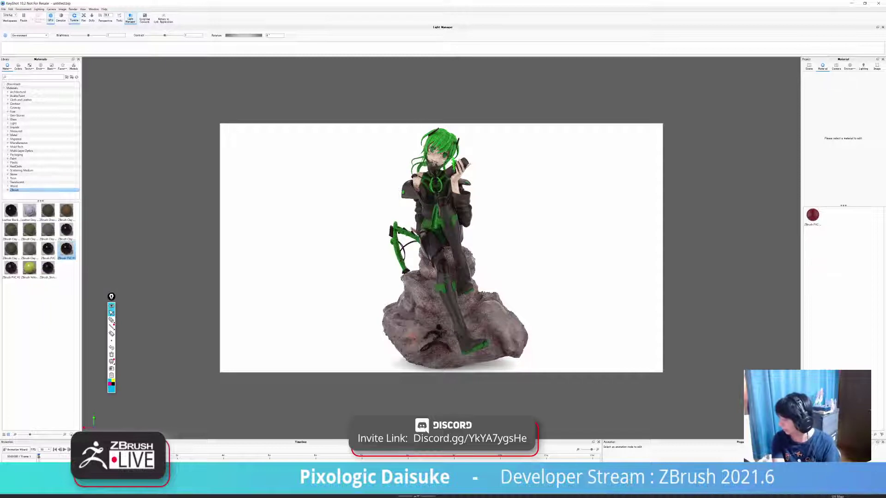
- Open the figure's PVC material in the Material Graph and place the graph beside the figure
{"action": "double_click", "coordinate": [812, 215]}
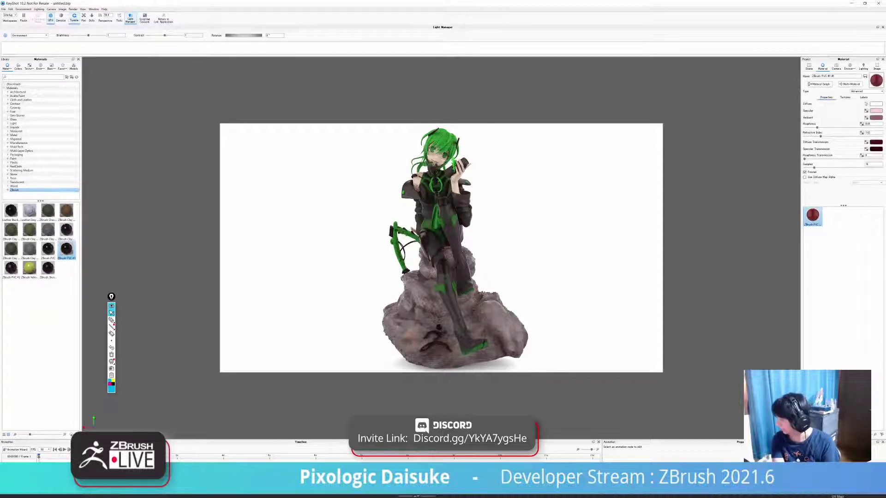
{"action": "left_click", "coordinate": [820, 84]}
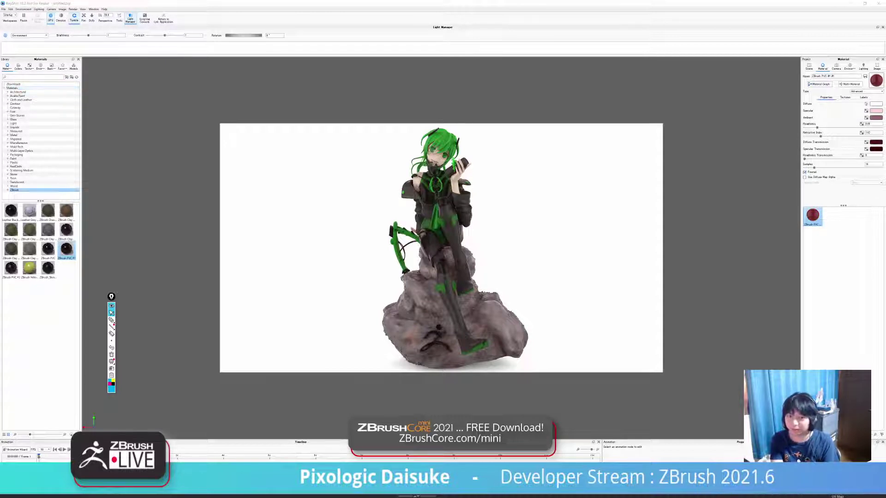
{"action": "left_click_drag", "start_coordinate": [142, 153], "coordinate": [253, 118]}
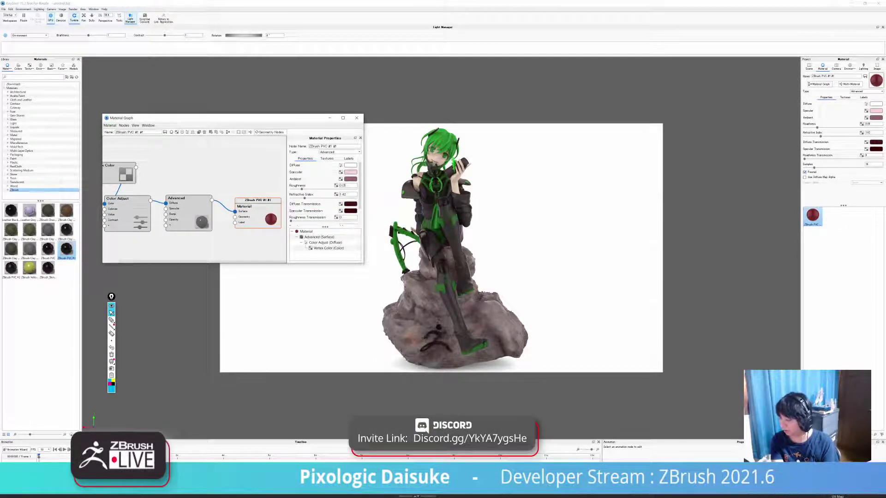
{"action": "left_click", "coordinate": [351, 172]}
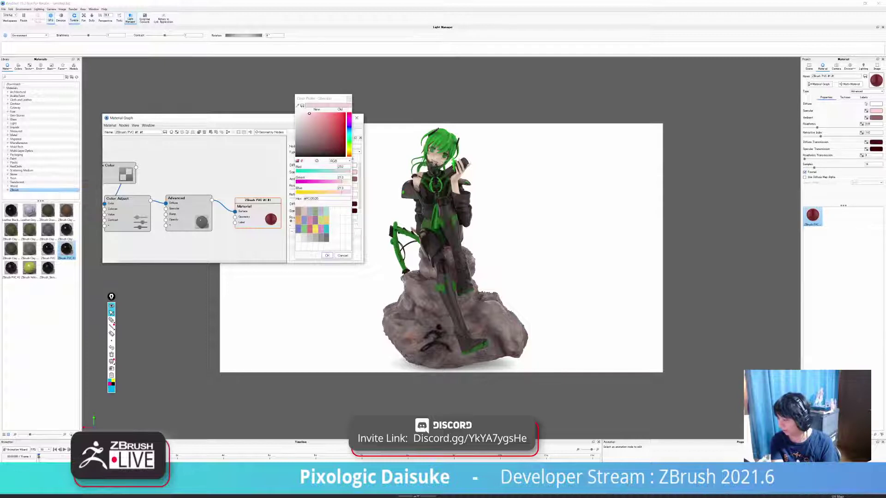
{"action": "key", "text": "Escape"}
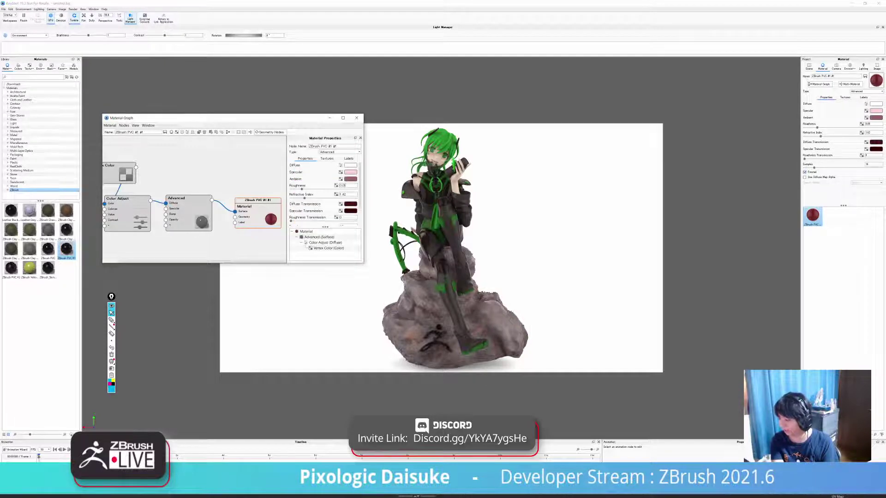
- Lighten the PVC material's Ambient colour to a pale pink
{"action": "left_click", "coordinate": [350, 179]}
{"action": "left_click", "coordinate": [309, 144]}
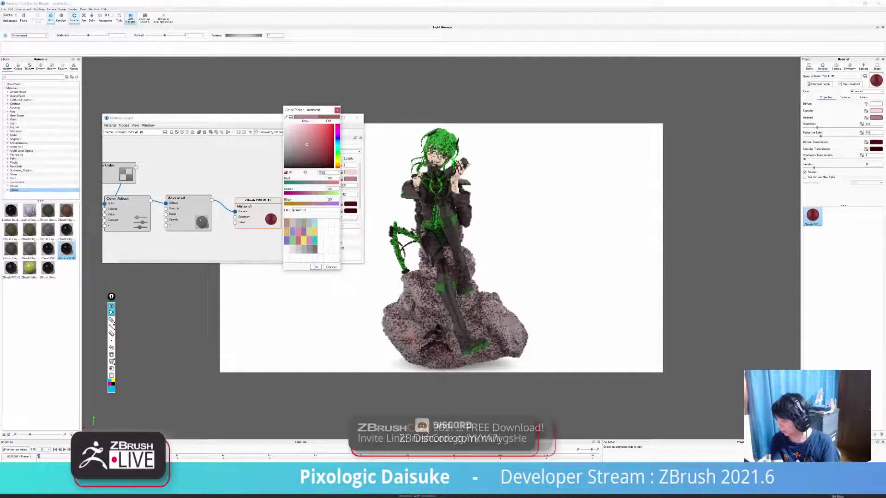
{"action": "left_click_drag", "start_coordinate": [309, 143], "coordinate": [289, 129]}
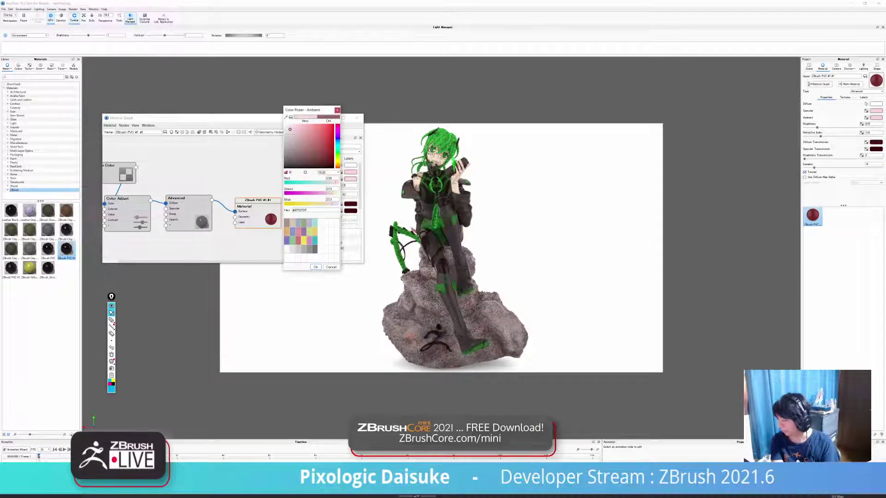
{"action": "key", "text": "Return"}
- Set the PVC material's Specular and Ambient colours to pale blue tints and close the Material Graph
{"action": "left_click", "coordinate": [350, 172]}
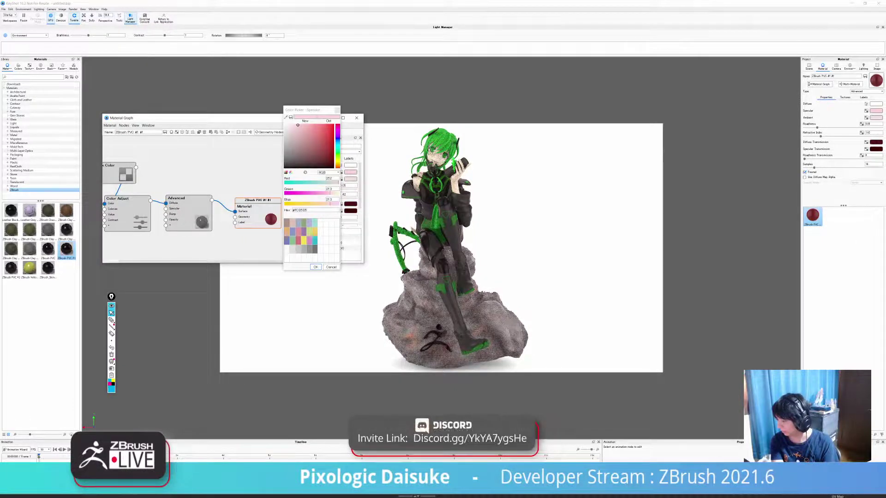
{"action": "left_click_drag", "start_coordinate": [337, 138], "coordinate": [300, 125]}
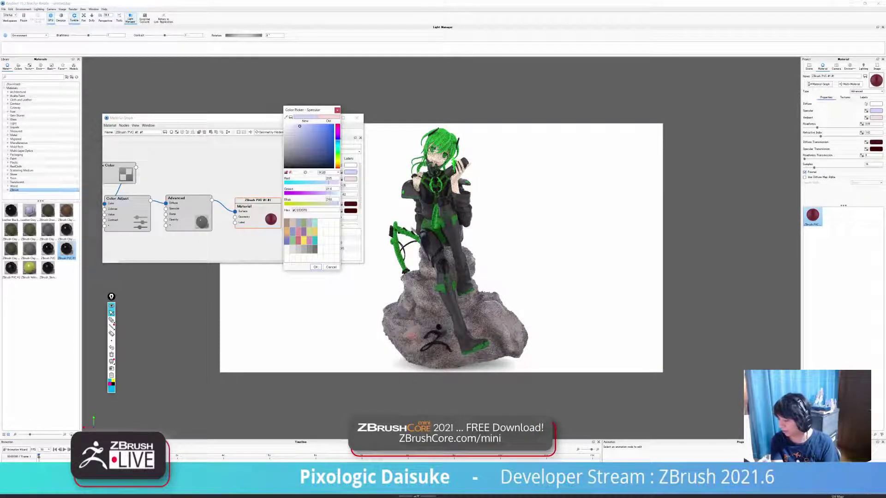
{"action": "key", "text": "Return"}
{"action": "left_click", "coordinate": [351, 179]}
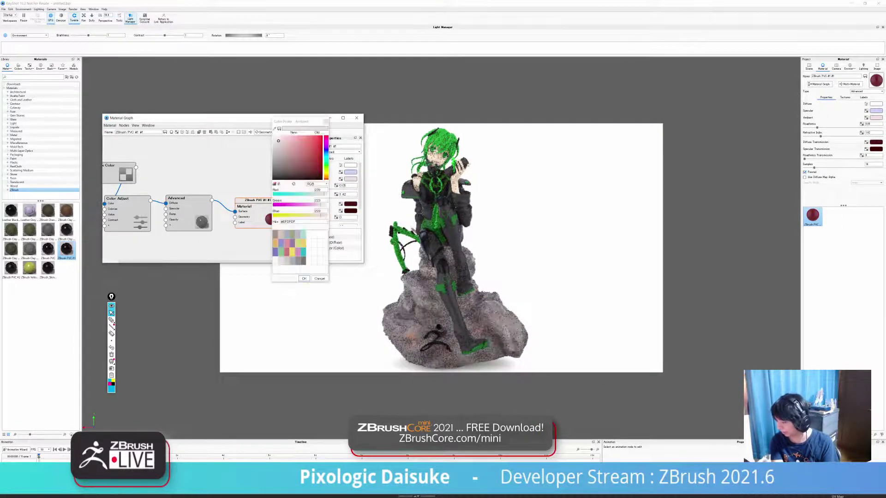
{"action": "left_click_drag", "start_coordinate": [326, 158], "coordinate": [325, 153]}
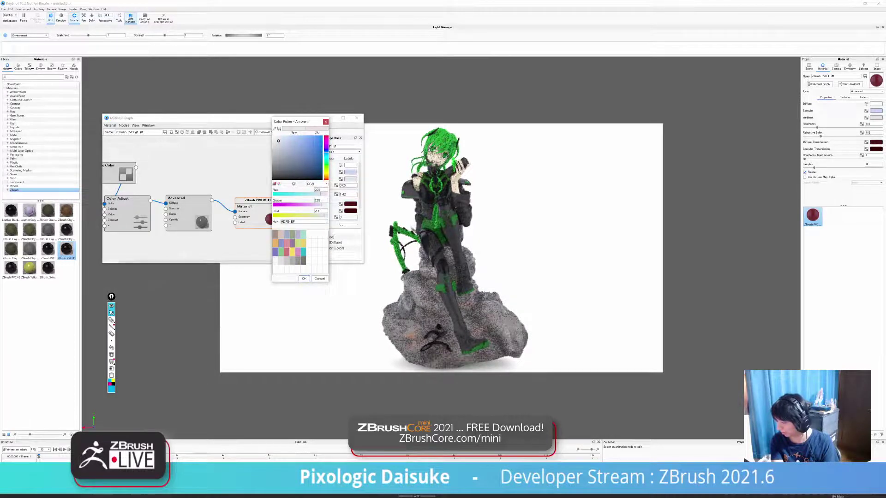
{"action": "left_click", "coordinate": [283, 141]}
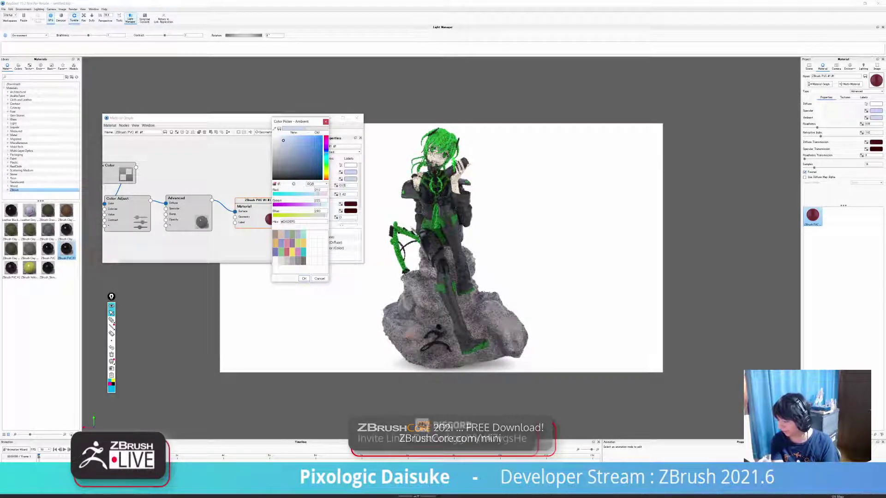
{"action": "key", "text": "Return"}
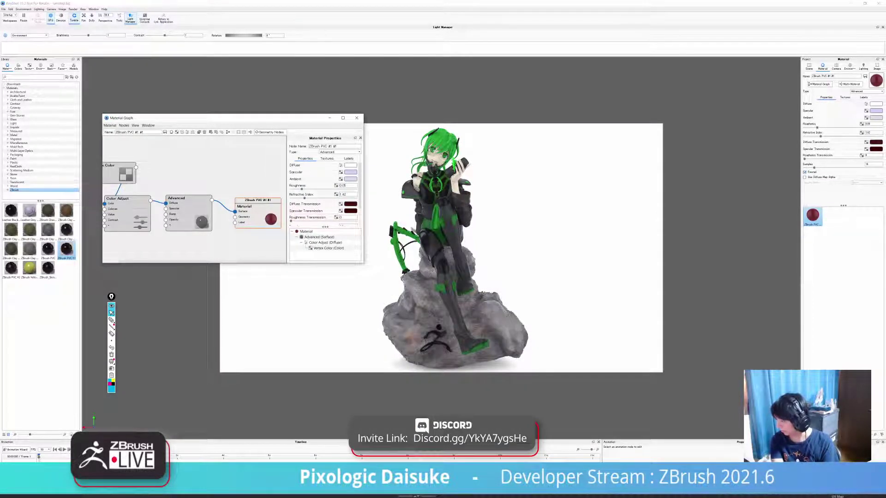
{"action": "left_click", "coordinate": [356, 118]}
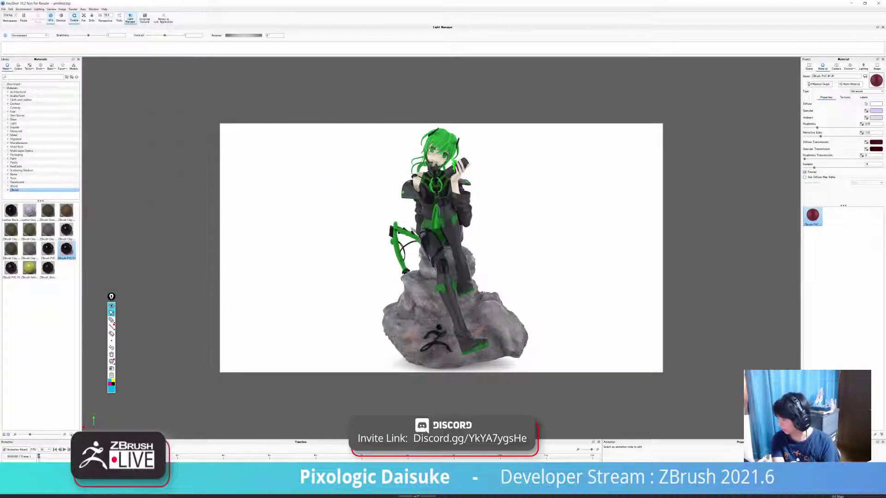
- Switch the environment's background to a solid colour and set it to black (#000000)
{"action": "left_click", "coordinate": [849, 67]}
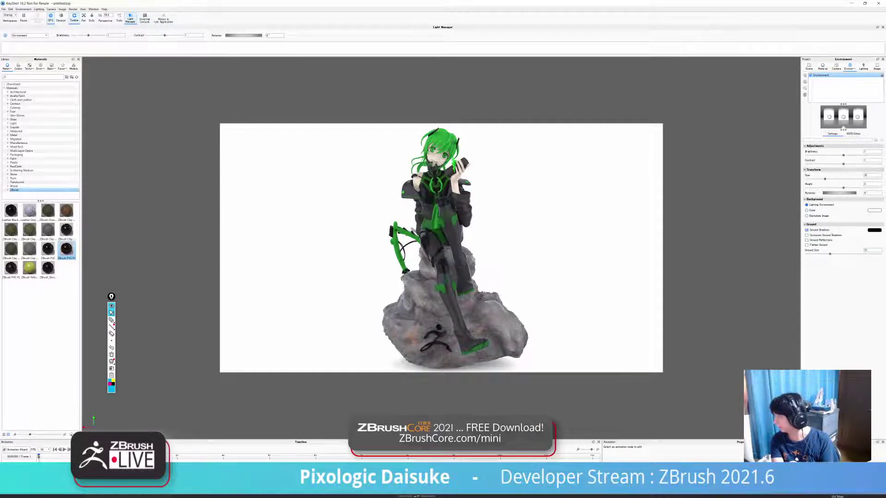
{"action": "left_click", "coordinate": [865, 175]}
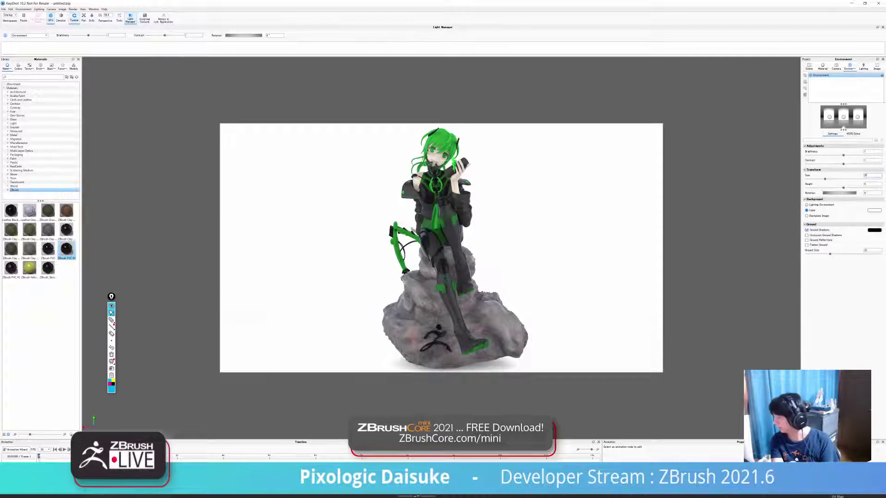
{"action": "left_click", "coordinate": [874, 211]}
{"action": "left_click", "coordinate": [273, 179]}
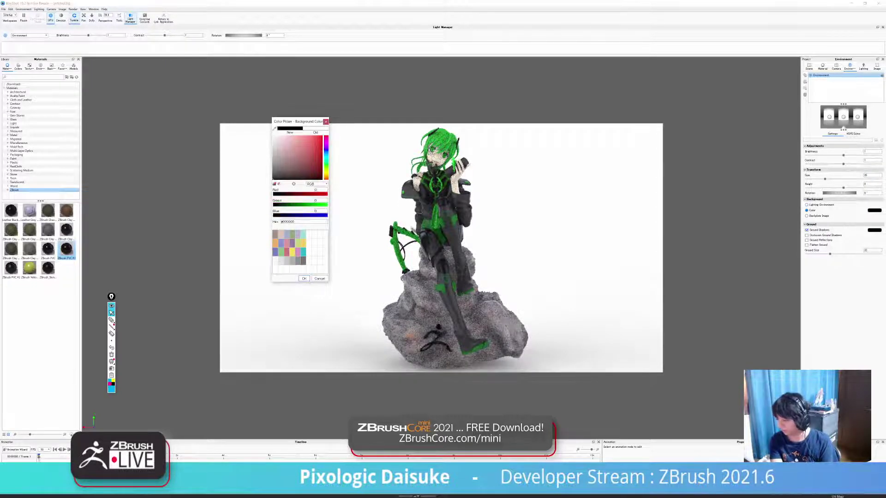
{"action": "key", "text": "Return"}
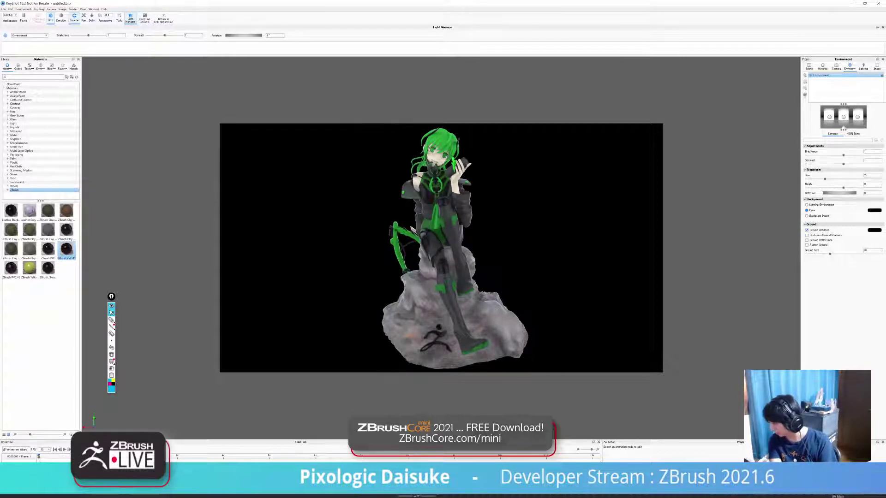
- Select both parts of the green bow-shaped weapon beside the figure in the scene
{"action": "scroll", "coordinate": [441, 247], "scroll_direction": "up", "scroll_amount": 1}
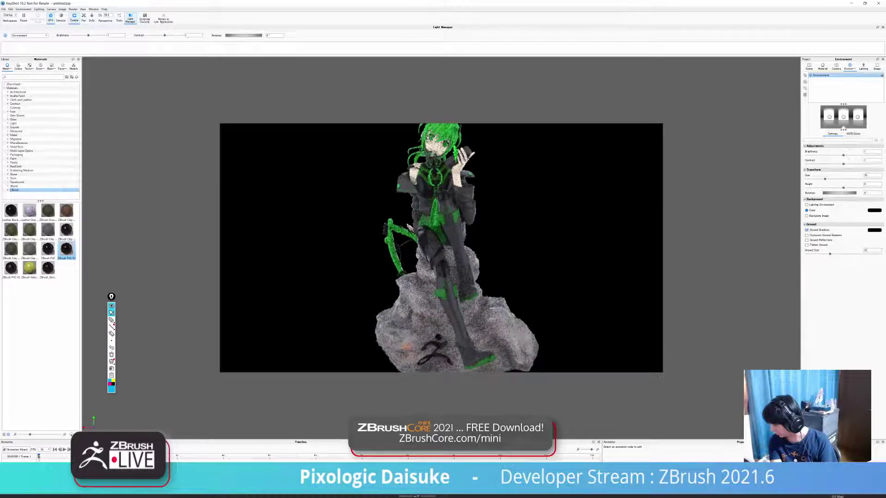
{"action": "scroll", "coordinate": [441, 248], "scroll_direction": "down", "scroll_amount": 2}
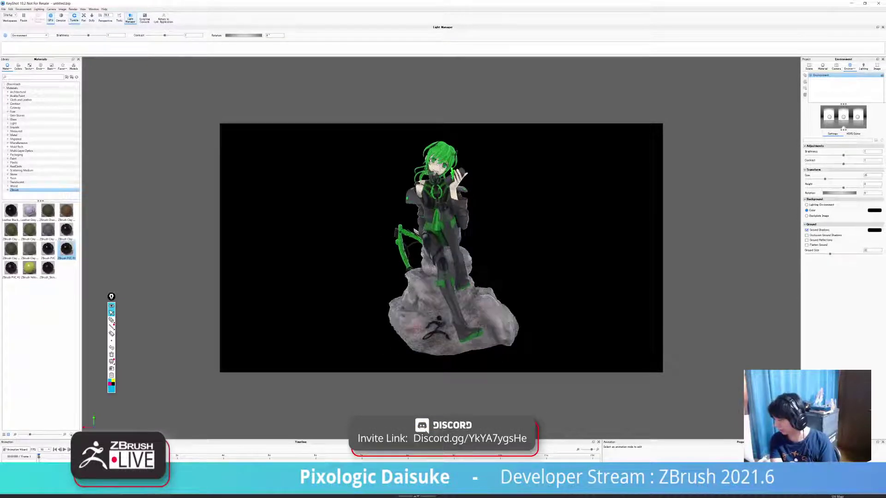
{"action": "left_click", "coordinate": [808, 66]}
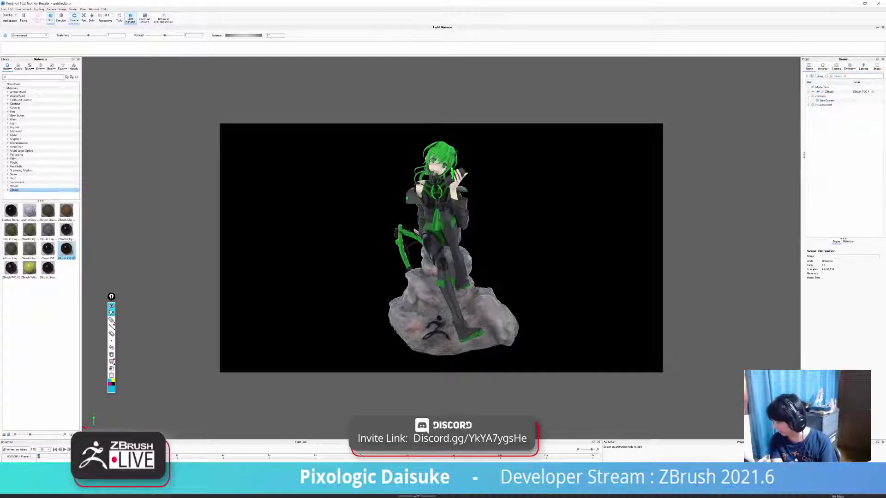
{"action": "left_click", "coordinate": [411, 234]}
{"action": "left_click", "coordinate": [419, 239]}
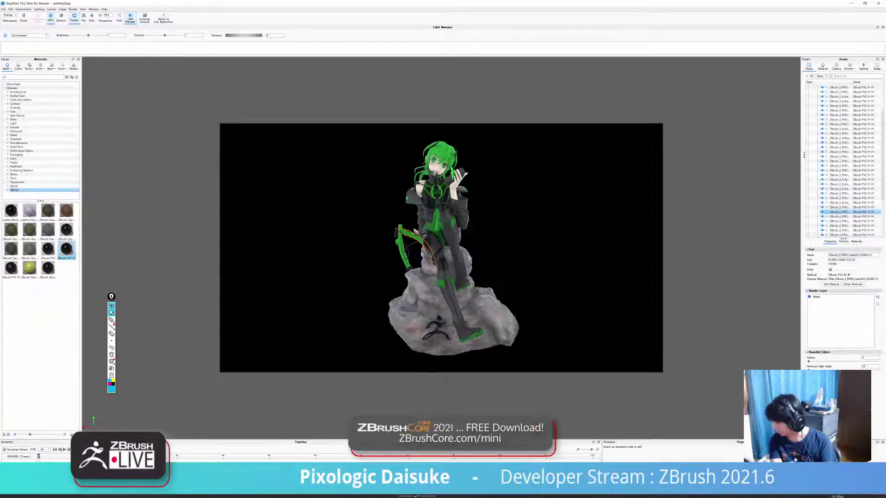
{"action": "left_click", "coordinate": [847, 216], "text": "ctrl"}
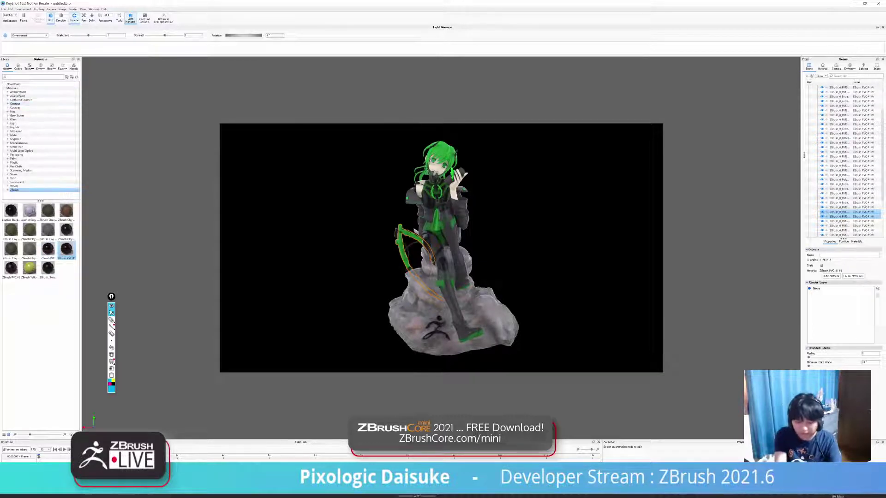
- Search the material library for "metal" and apply the grey brushed metal material to the selected weapon parts
{"action": "type", "text": "metal"}
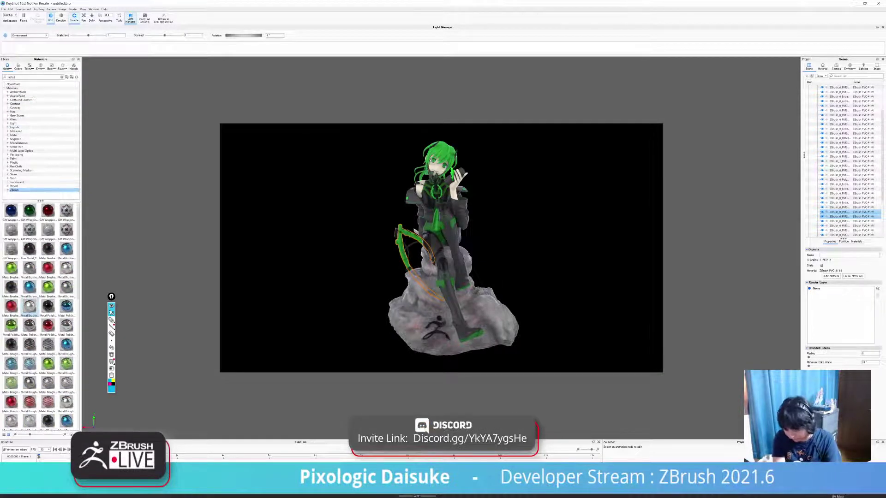
{"action": "scroll", "coordinate": [29, 306], "scroll_direction": "down", "scroll_amount": 3}
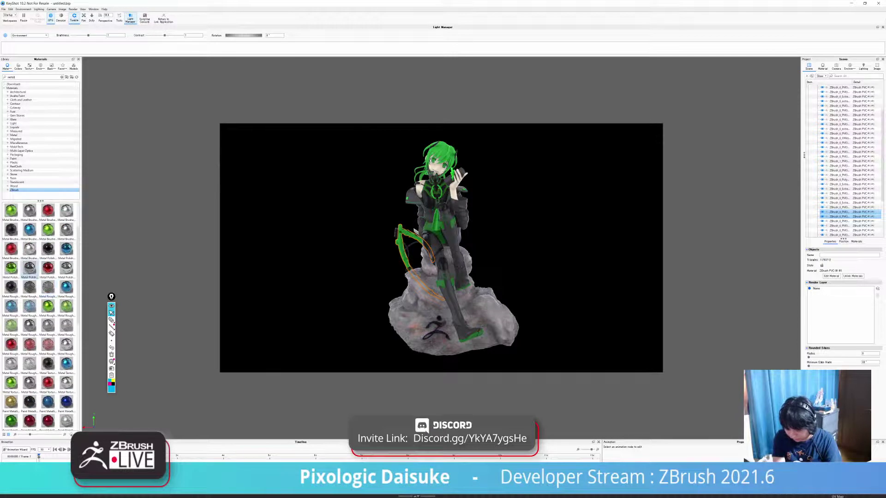
{"action": "mouse_move", "coordinate": [29, 268]}
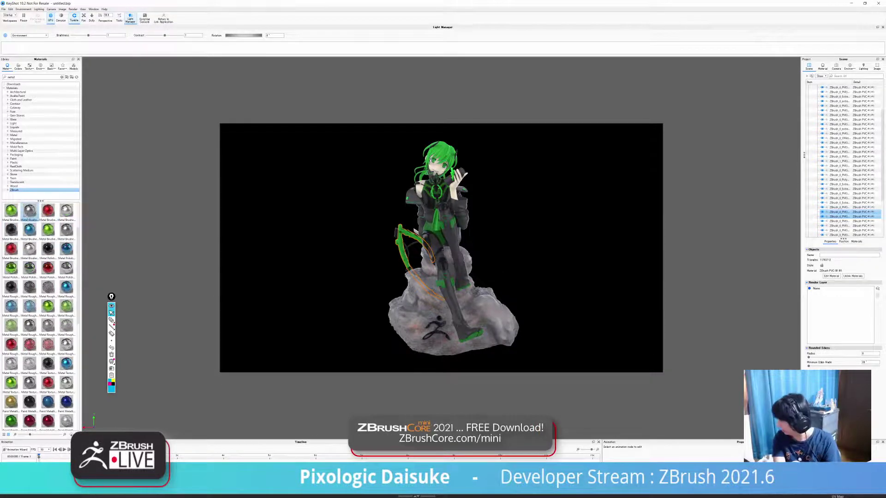
{"action": "left_click_drag", "start_coordinate": [29, 210], "coordinate": [414, 231]}
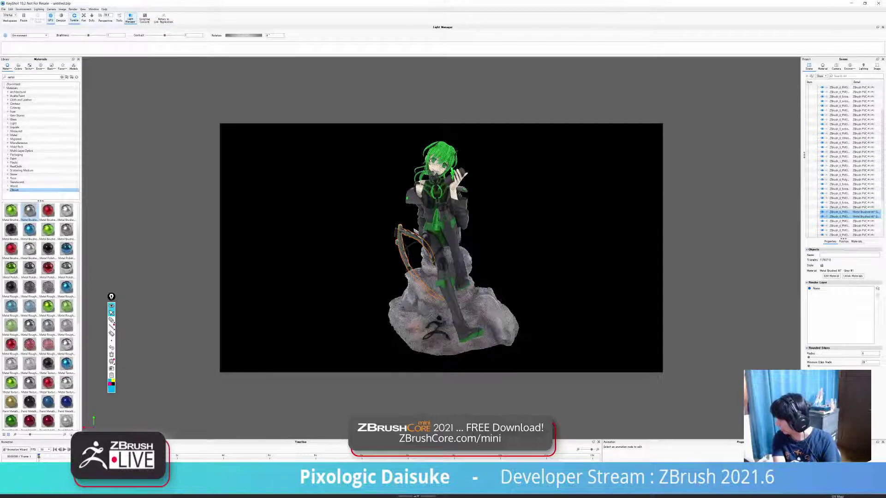
- Open the weapon's brushed metal material in the Material Graph and spread out its Color To Number and Metal nodes
{"action": "double_click", "coordinate": [414, 229]}
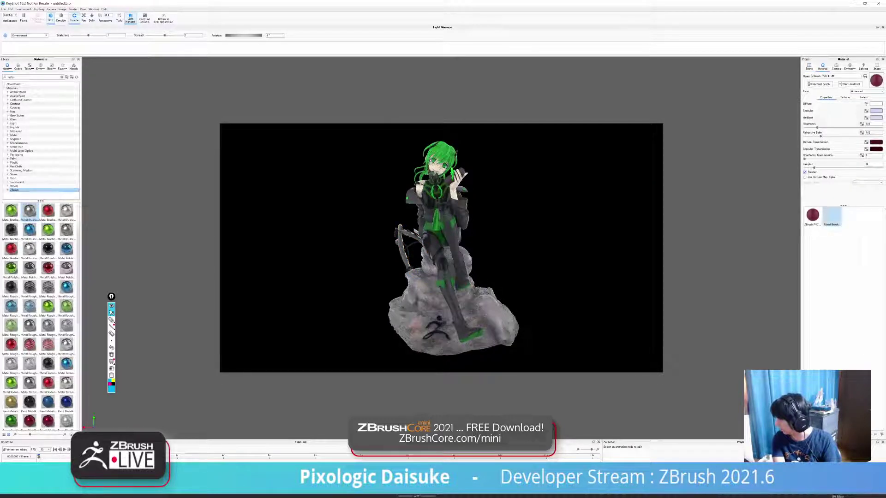
{"action": "double_click", "coordinate": [832, 216]}
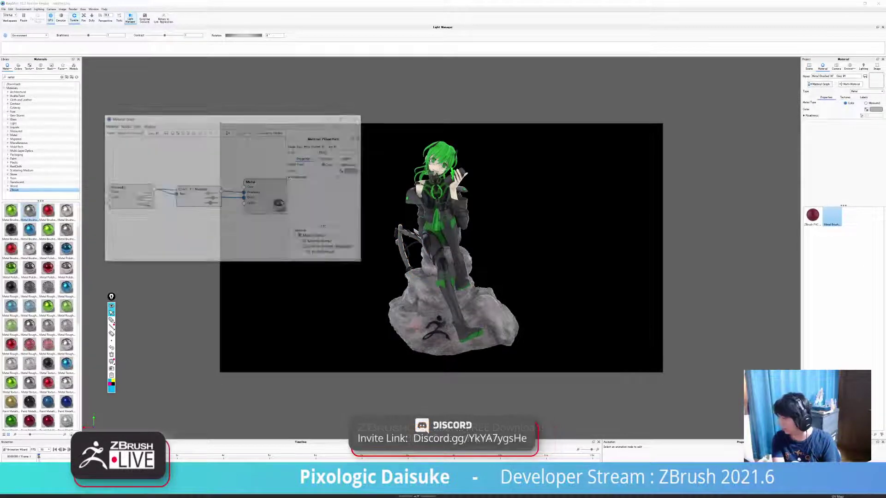
{"action": "left_click_drag", "start_coordinate": [199, 197], "coordinate": [198, 157]}
{"action": "left_click_drag", "start_coordinate": [259, 182], "coordinate": [245, 186]}
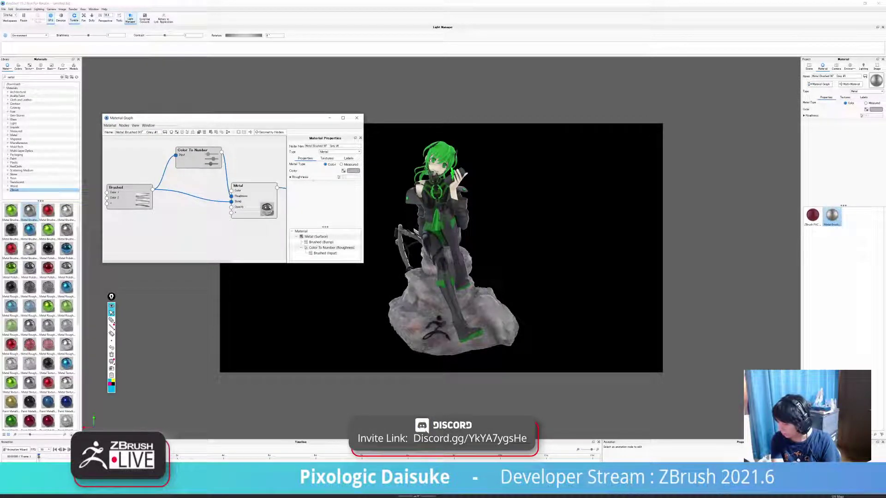
- Try Metallic Paint as the material type, look through its clear-coat settings, and undo the change
{"action": "left_click", "coordinate": [339, 152]}
{"action": "left_click", "coordinate": [340, 151]}
{"action": "left_click", "coordinate": [339, 151]}
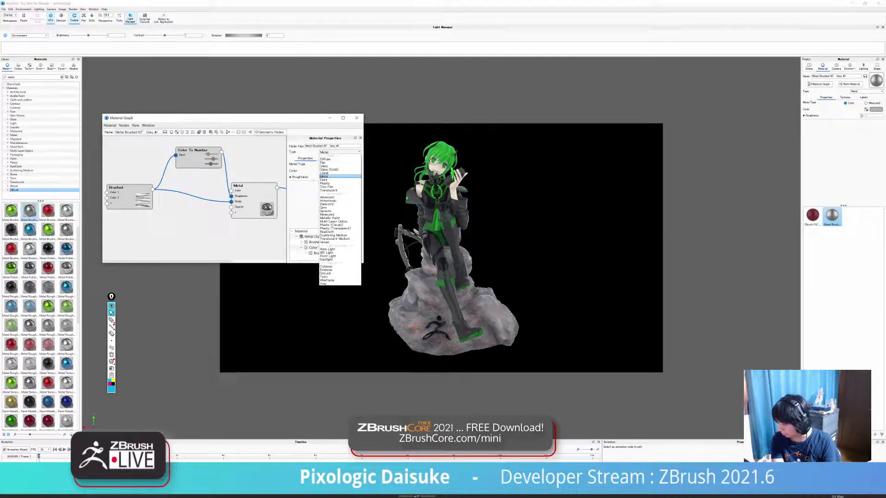
{"action": "left_click", "coordinate": [330, 218]}
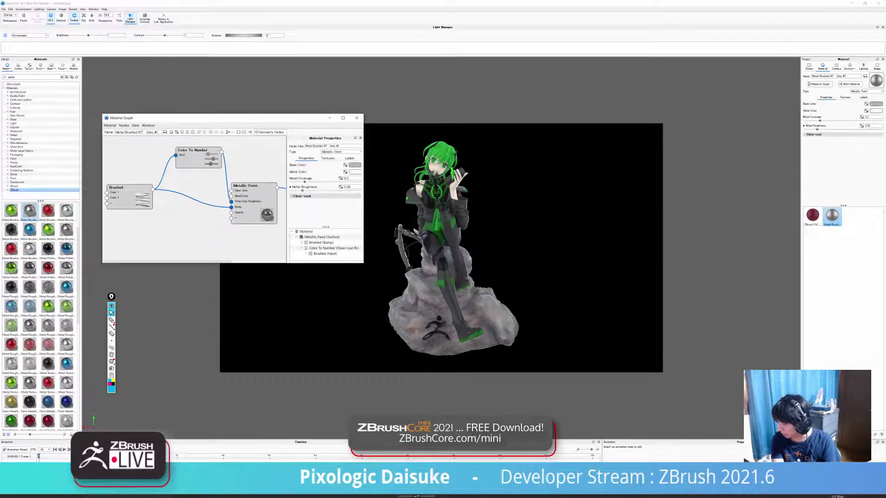
{"action": "left_click", "coordinate": [302, 196]}
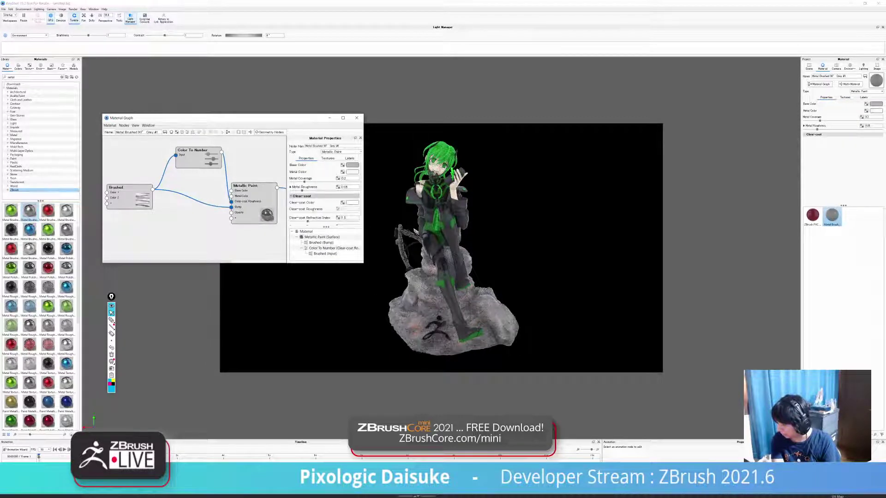
{"action": "scroll", "coordinate": [325, 195], "scroll_direction": "down", "scroll_amount": 1}
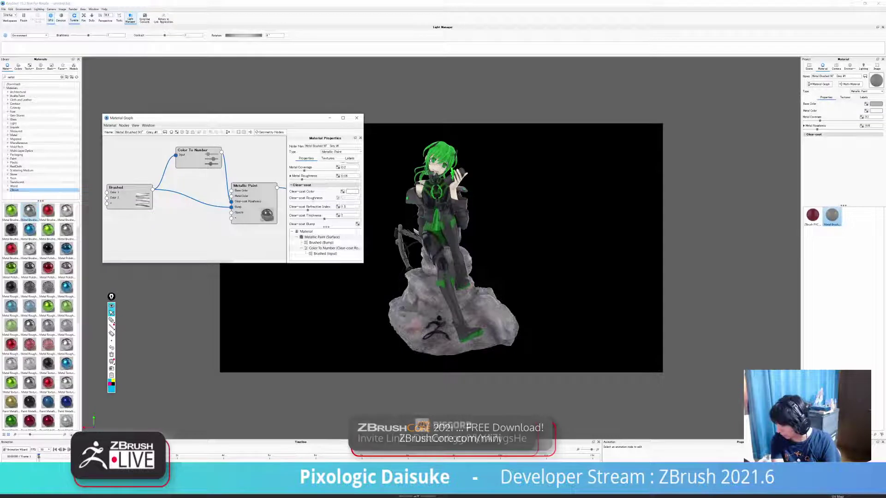
{"action": "key", "text": "ctrl+z"}
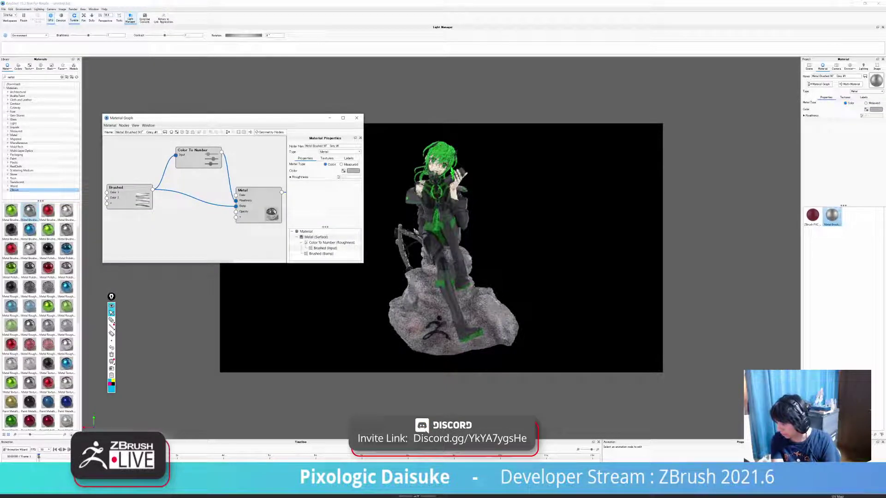
- Try the Measured metal type with the Anodized option on and off, and return the metal type to Color
{"action": "left_click", "coordinate": [327, 159]}
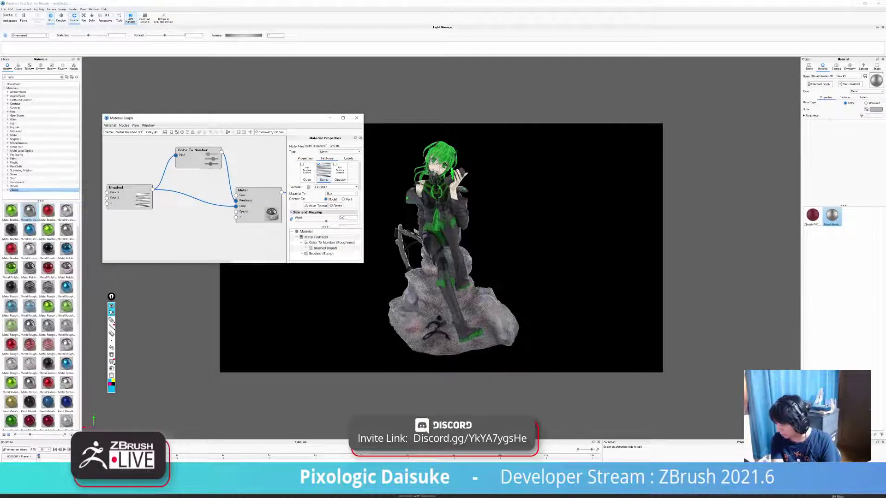
{"action": "scroll", "coordinate": [326, 194], "scroll_direction": "down", "scroll_amount": 5}
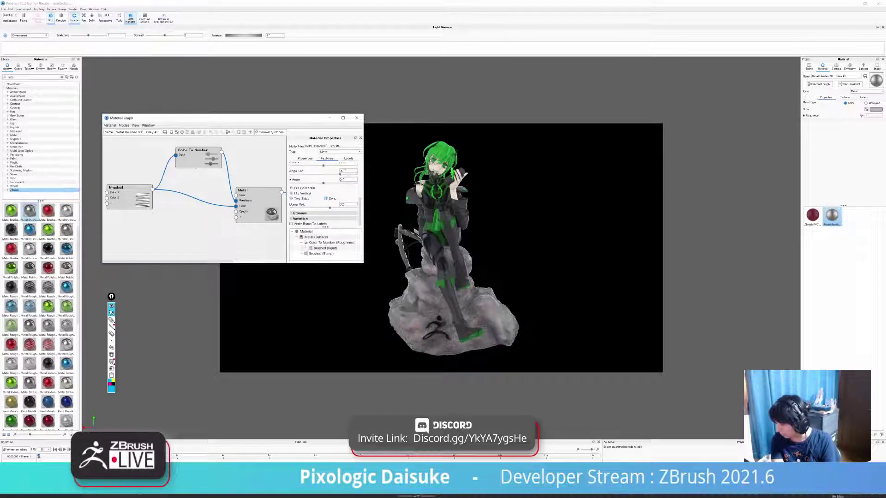
{"action": "left_click", "coordinate": [305, 158]}
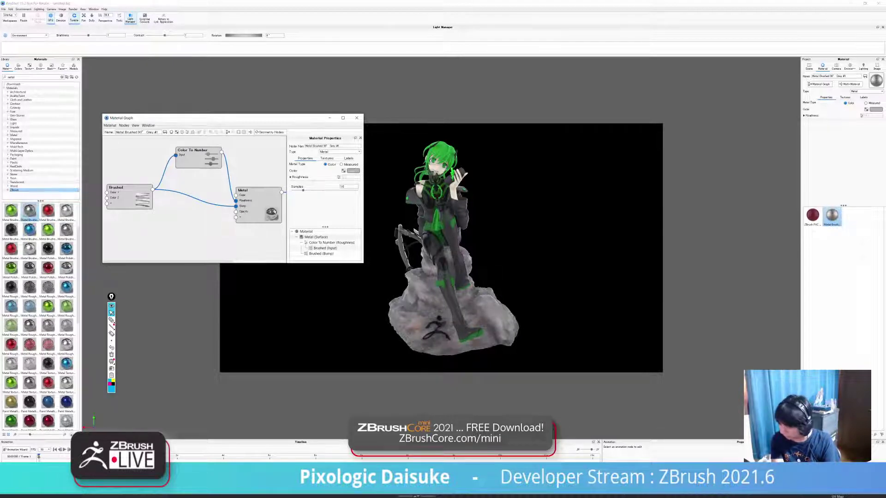
{"action": "left_click", "coordinate": [339, 151]}
{"action": "key", "text": "Escape"}
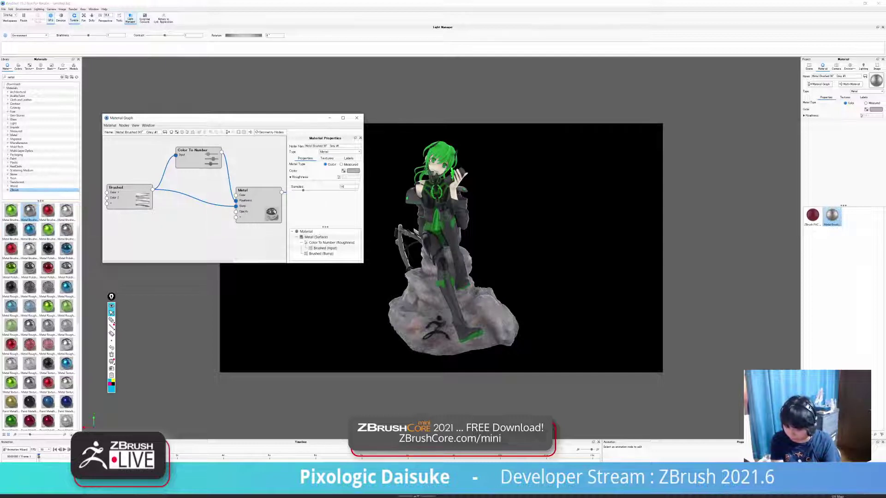
{"action": "left_click", "coordinate": [341, 164]}
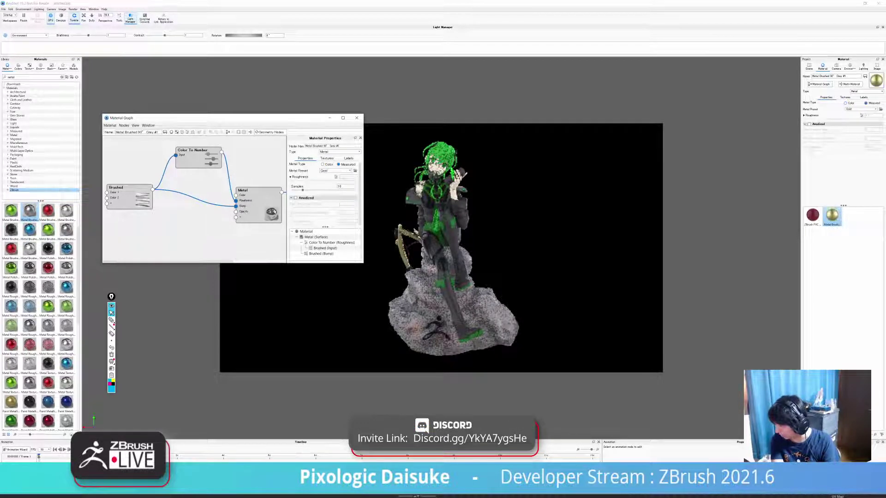
{"action": "left_click", "coordinate": [336, 171]}
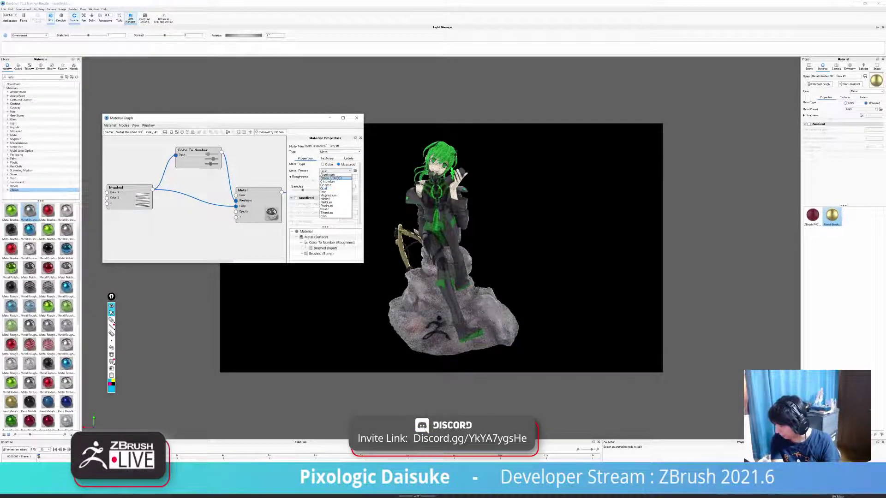
{"action": "left_click", "coordinate": [336, 175]}
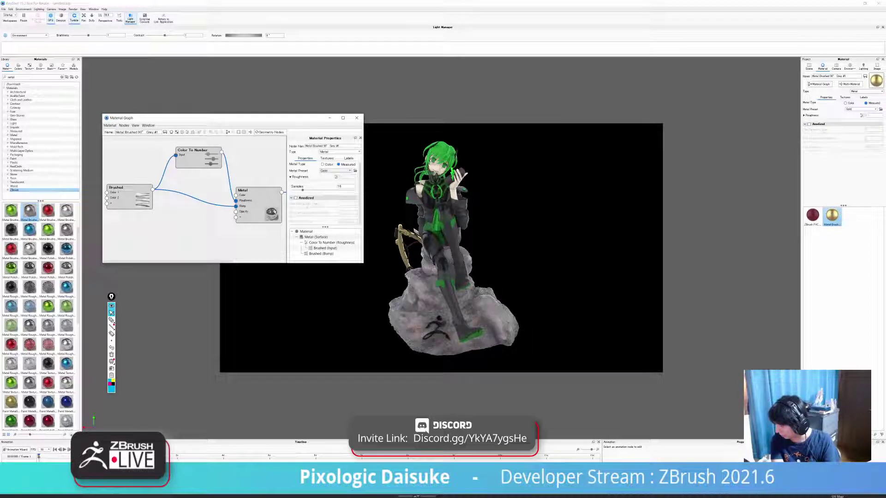
{"action": "left_click", "coordinate": [296, 198]}
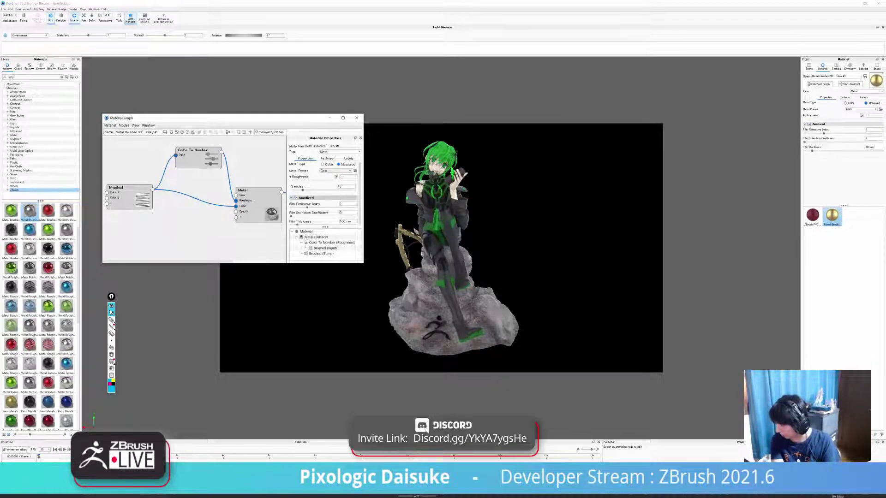
{"action": "left_click", "coordinate": [295, 197]}
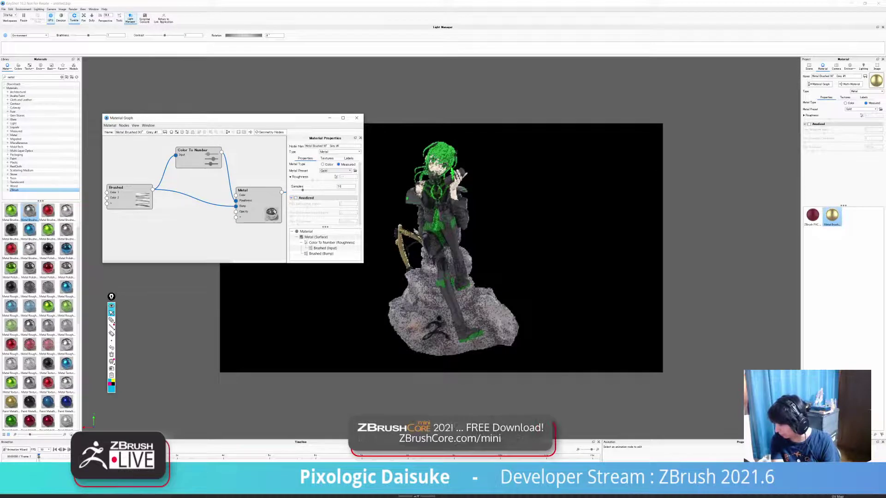
{"action": "left_click", "coordinate": [336, 171]}
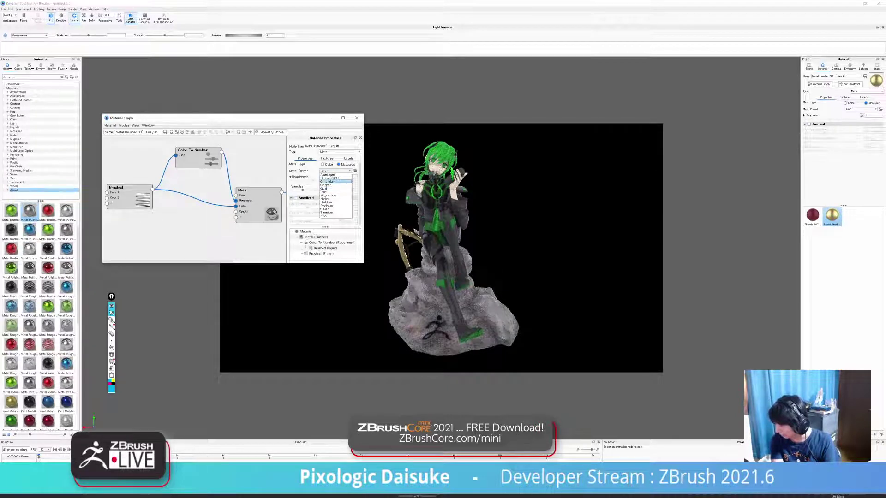
{"action": "left_click", "coordinate": [324, 165]}
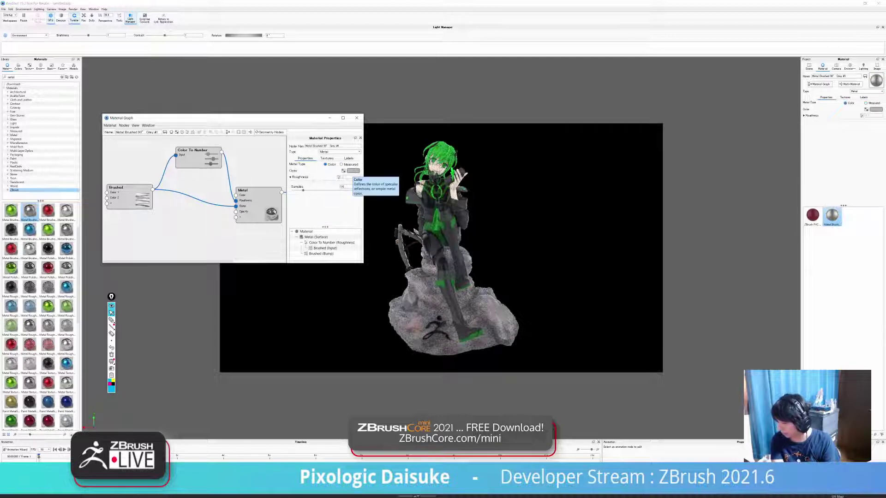
- Add a Vertex Color texture node, connect it to the Metal node's Color input, and arrange it below the Brushed node
{"action": "mouse_move", "coordinate": [117, 187]}
{"action": "left_mouse_down"}
{"action": "mouse_move", "coordinate": [123, 180]}
{"action": "mouse_move", "coordinate": [129, 193]}
{"action": "mouse_move", "coordinate": [135, 159]}
{"action": "mouse_move", "coordinate": [146, 192]}
{"action": "mouse_move", "coordinate": [177, 206]}
{"action": "mouse_move", "coordinate": [175, 184]}
{"action": "left_mouse_up"}
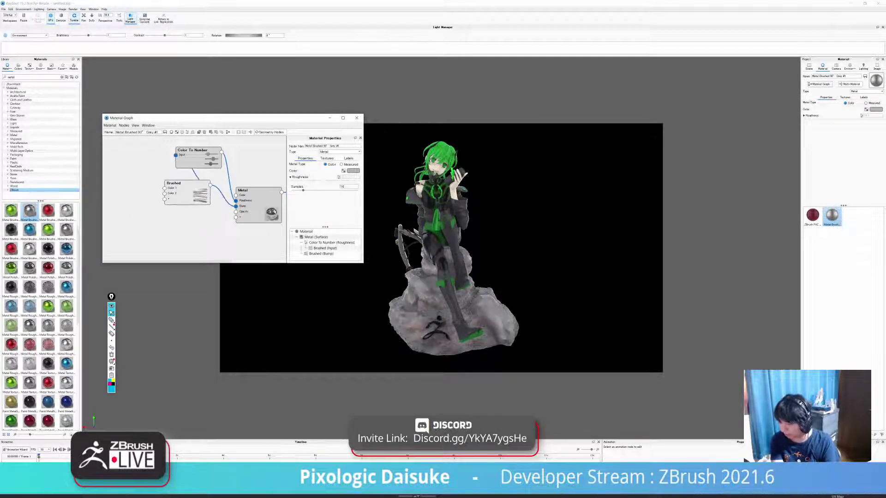
{"action": "right_click", "coordinate": [119, 196]}
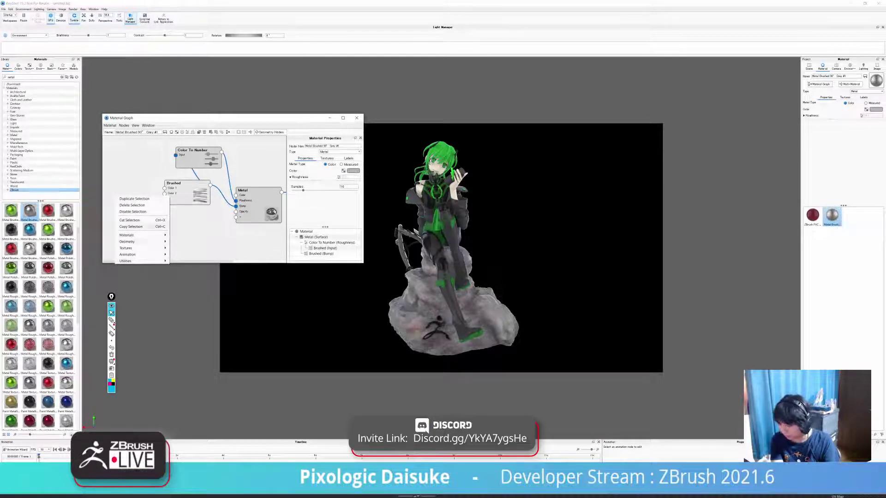
{"action": "mouse_move", "coordinate": [134, 262]}
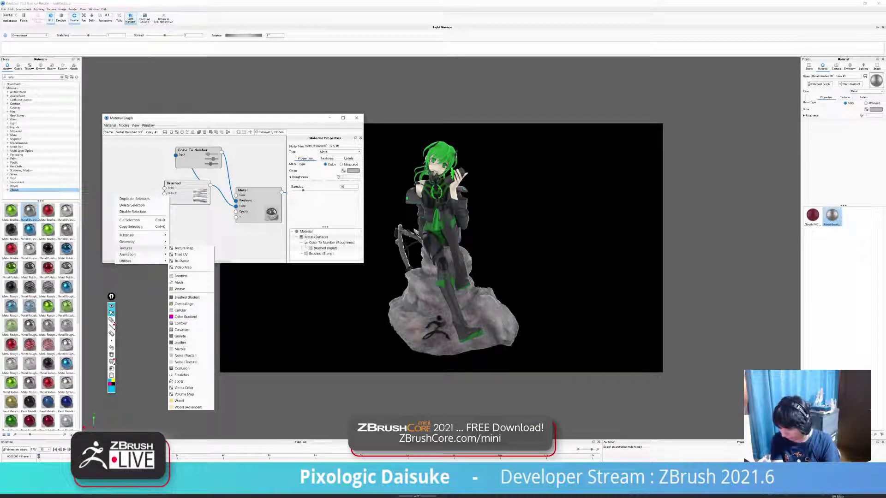
{"action": "left_click", "coordinate": [183, 387]}
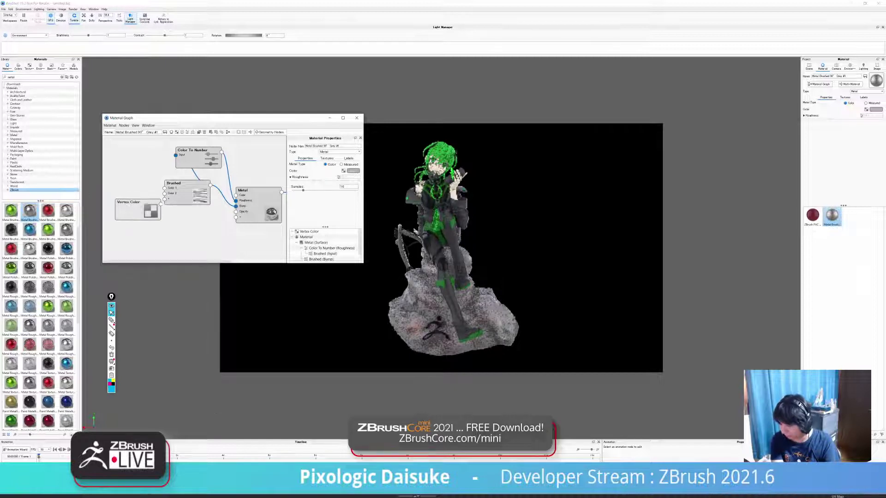
{"action": "left_click_drag", "start_coordinate": [138, 209], "coordinate": [235, 195]}
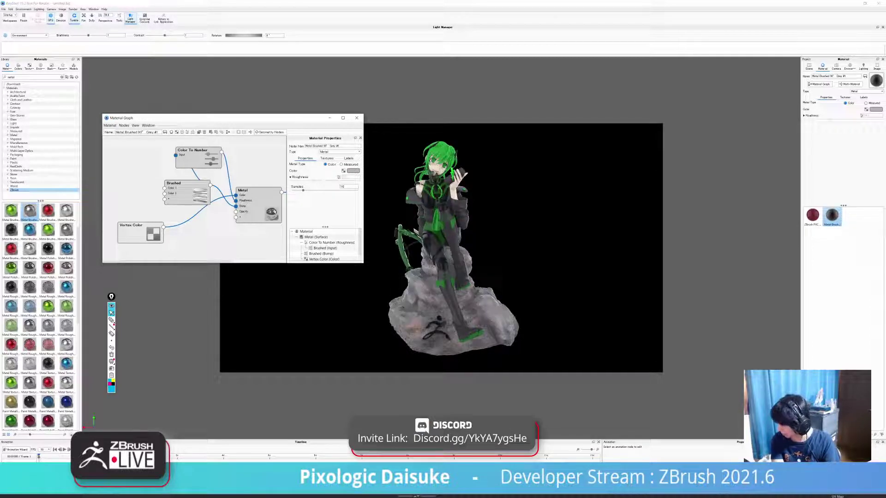
{"action": "left_click_drag", "start_coordinate": [131, 225], "coordinate": [127, 232]}
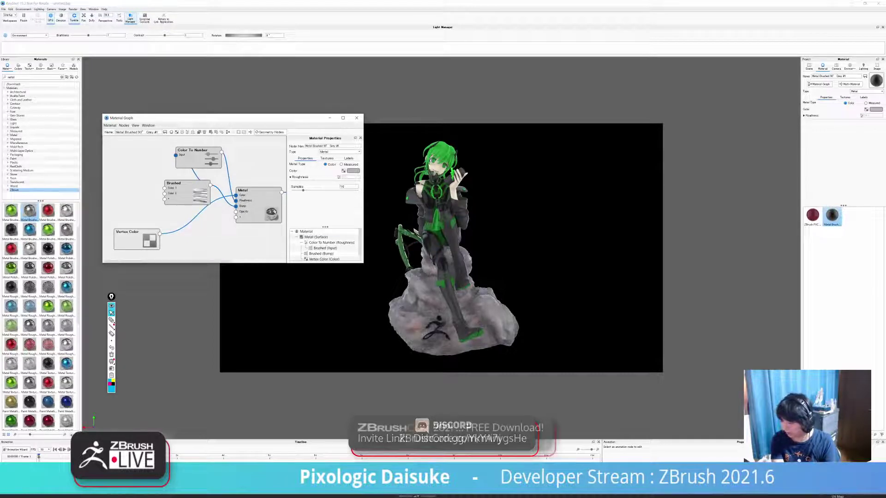
- Insert a Color Adjust node between Vertex Color and the Metal node's Color input, arrange both nodes, and set the contrast to 2
{"action": "right_click", "coordinate": [198, 218]}
{"action": "mouse_move", "coordinate": [210, 235]}
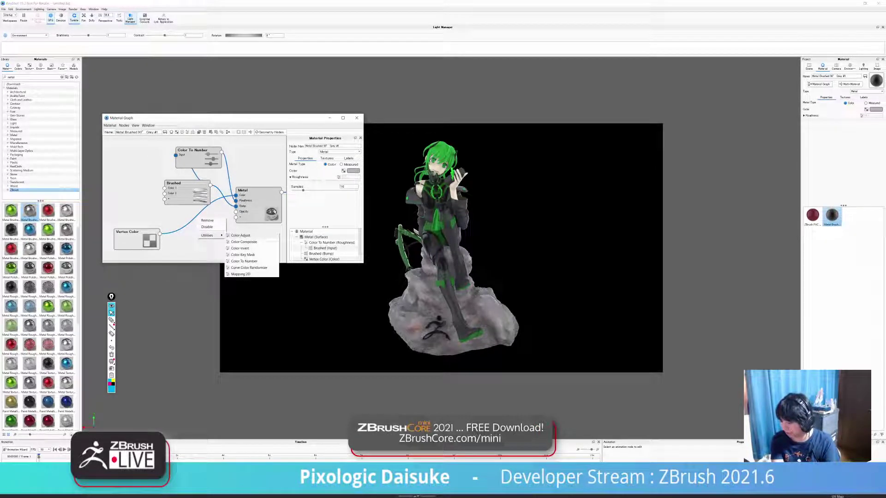
{"action": "left_click", "coordinate": [241, 235]}
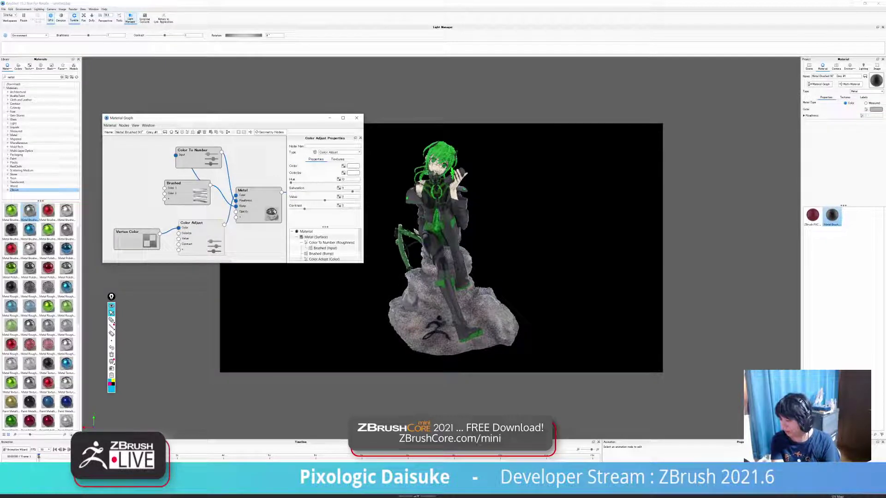
{"action": "left_click_drag", "start_coordinate": [201, 235], "coordinate": [200, 237]}
{"action": "left_click_drag", "start_coordinate": [137, 238], "coordinate": [132, 226]}
{"action": "left_click_drag", "start_coordinate": [200, 237], "coordinate": [194, 233]}
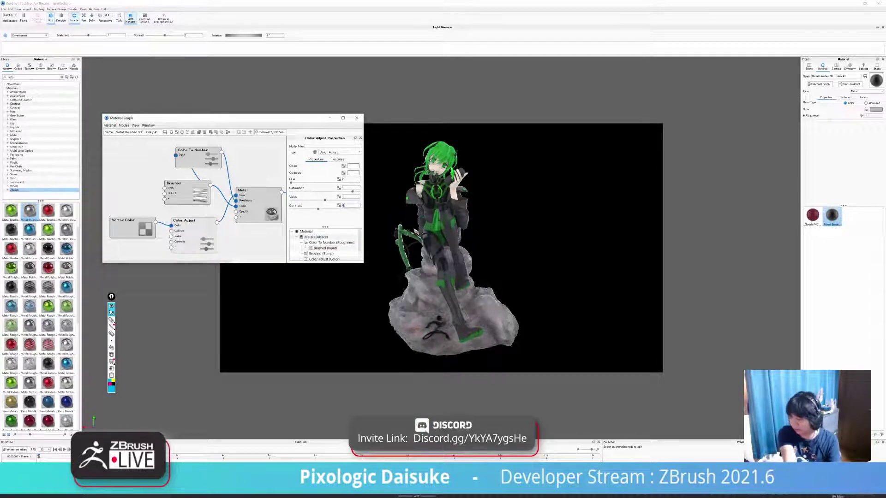
{"action": "type", "text": "2"}
{"action": "left_click", "coordinate": [234, 225]}
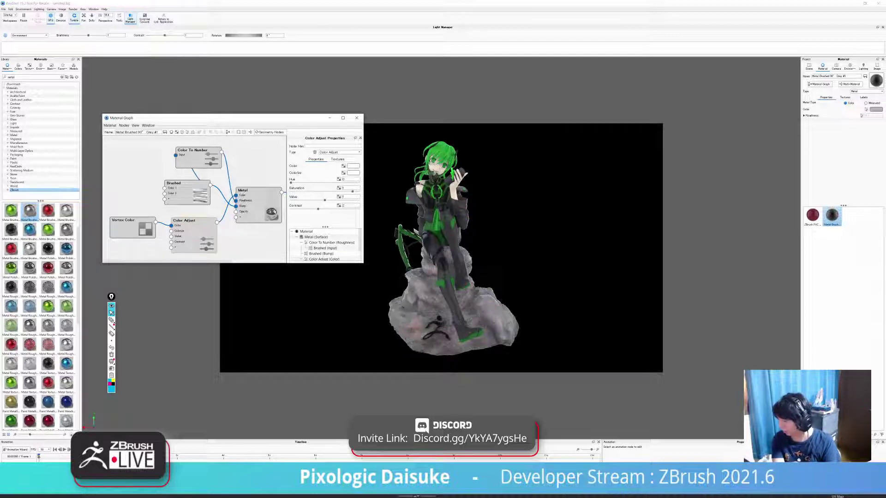
- Move the Brushed node farther from the Metal node, select the material's root node, and close the Material Graph
{"action": "scroll", "coordinate": [195, 200], "scroll_direction": "down", "scroll_amount": 3}
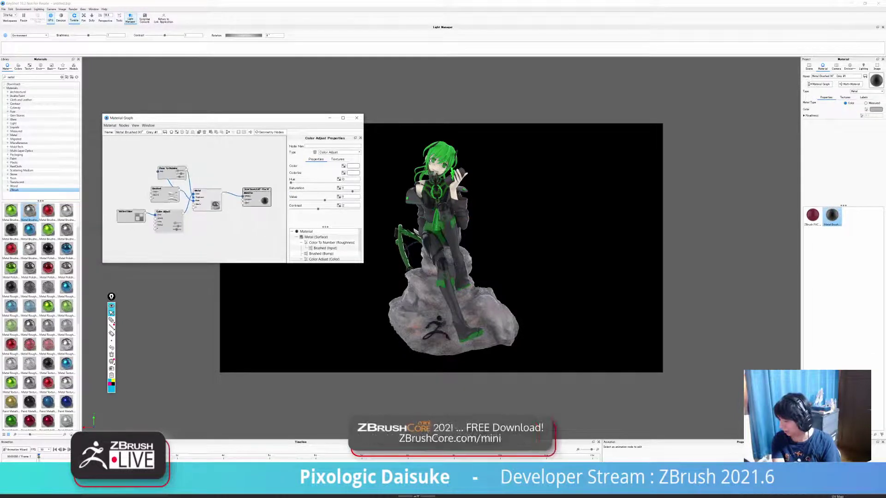
{"action": "scroll", "coordinate": [196, 210], "scroll_direction": "up", "scroll_amount": 1}
{"action": "mouse_move", "coordinate": [210, 193]}
{"action": "left_mouse_down"}
{"action": "mouse_move", "coordinate": [218, 190]}
{"action": "mouse_move", "coordinate": [130, 181]}
{"action": "left_mouse_up"}
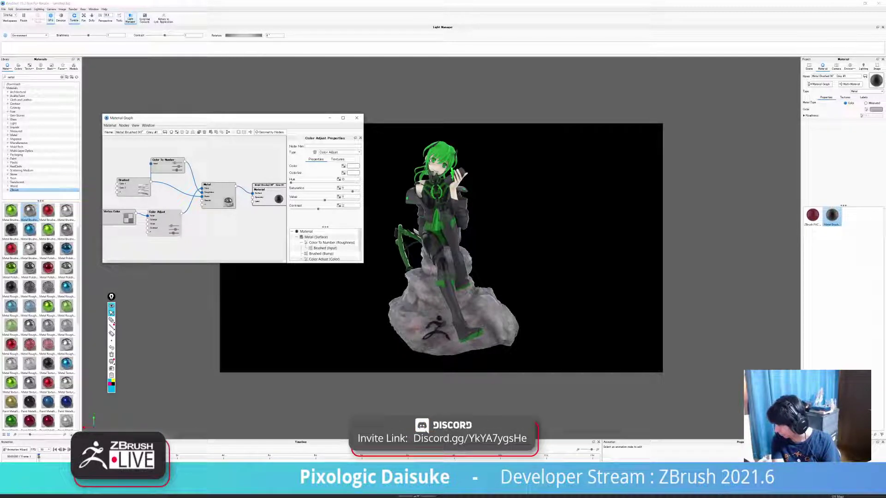
{"action": "left_click", "coordinate": [269, 195]}
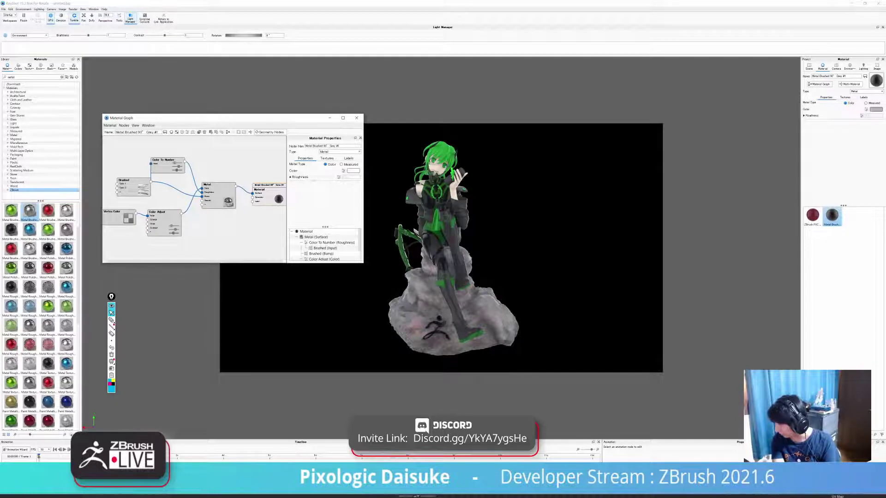
{"action": "left_click", "coordinate": [356, 117]}
{"action": "scroll", "coordinate": [441, 247], "scroll_direction": "up", "scroll_amount": 1}
{"action": "scroll", "coordinate": [441, 248], "scroll_direction": "down", "scroll_amount": 1}
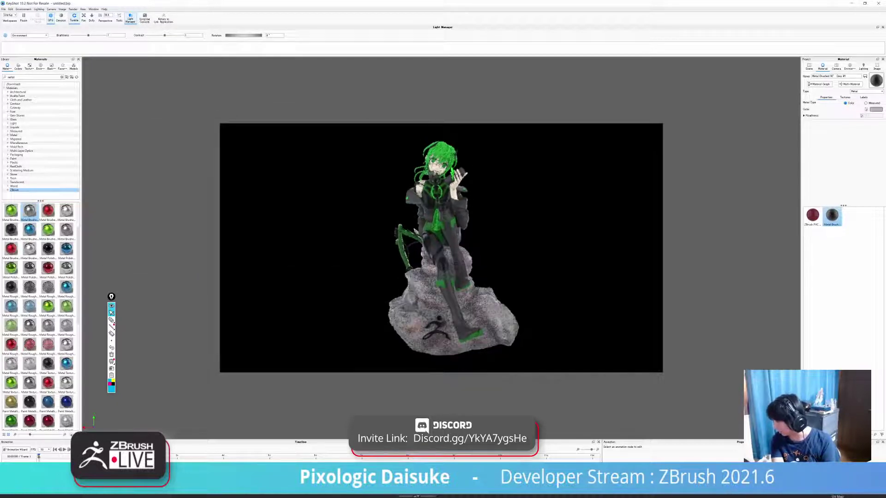
{"action": "scroll", "coordinate": [441, 248], "scroll_direction": "up", "scroll_amount": 1}
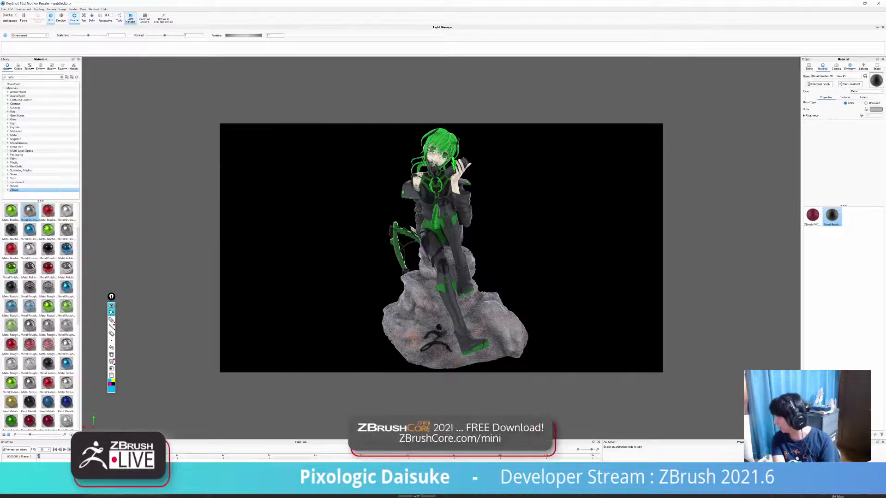
- Set the environment rotation to 180 degrees and check it against the lighting environment background before switching back to the Color background
{"action": "left_click", "coordinate": [849, 66]}
{"action": "left_click", "coordinate": [867, 193]}
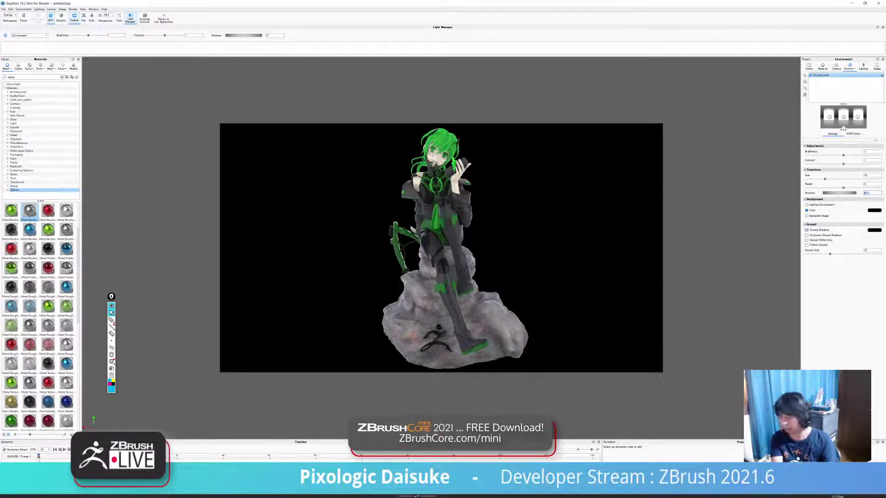
{"action": "key", "text": "Return"}
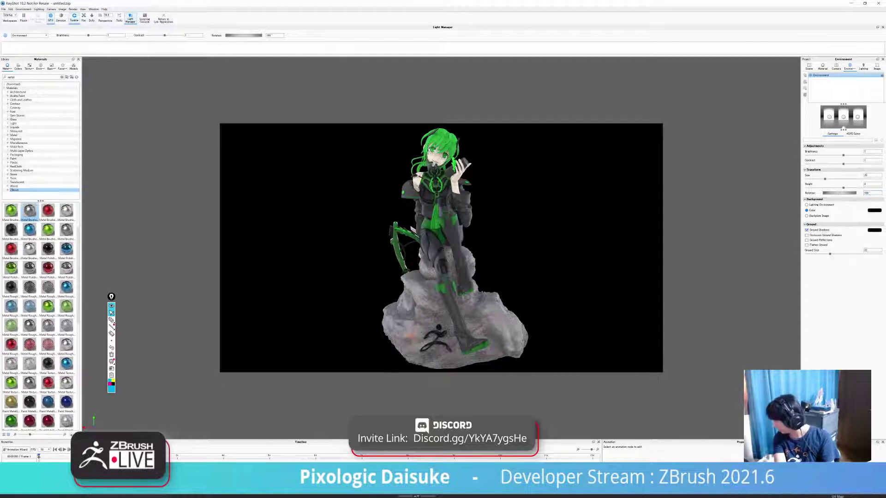
{"action": "left_click", "coordinate": [806, 205]}
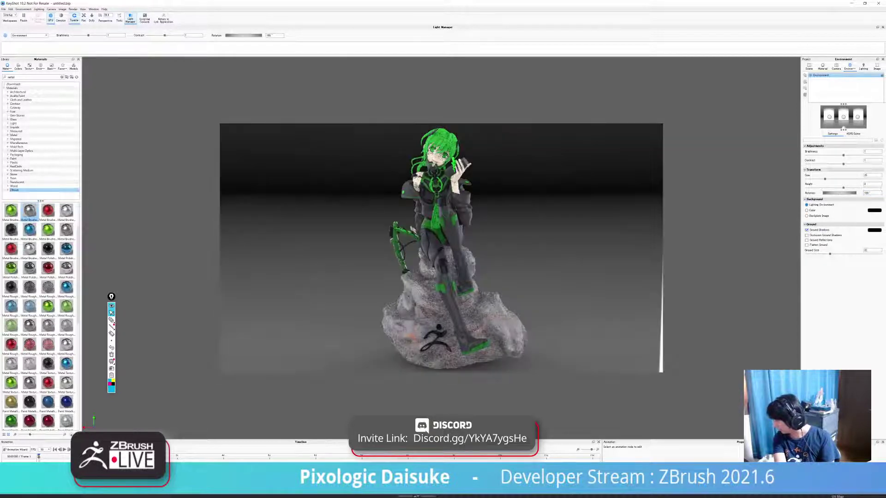
{"action": "left_click", "coordinate": [806, 211]}
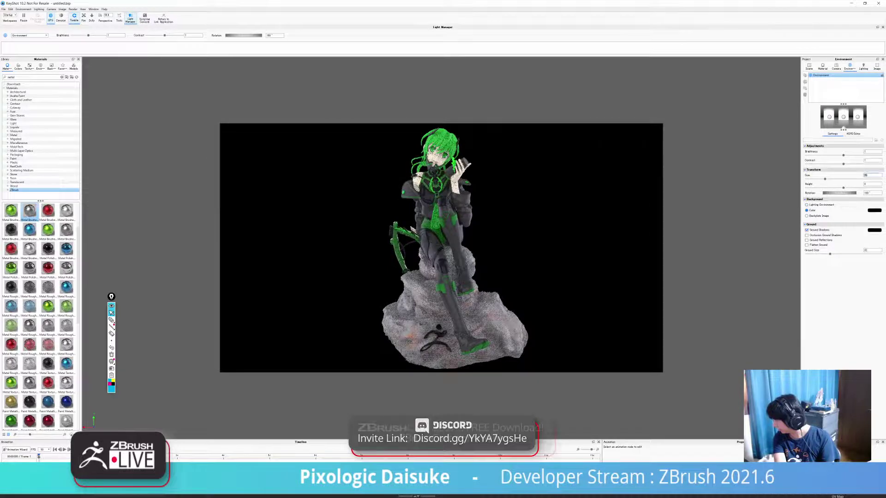
- Reduce the environment size to 5 while viewing the lighting environment, and return the background to Color
{"action": "key", "text": "e"}
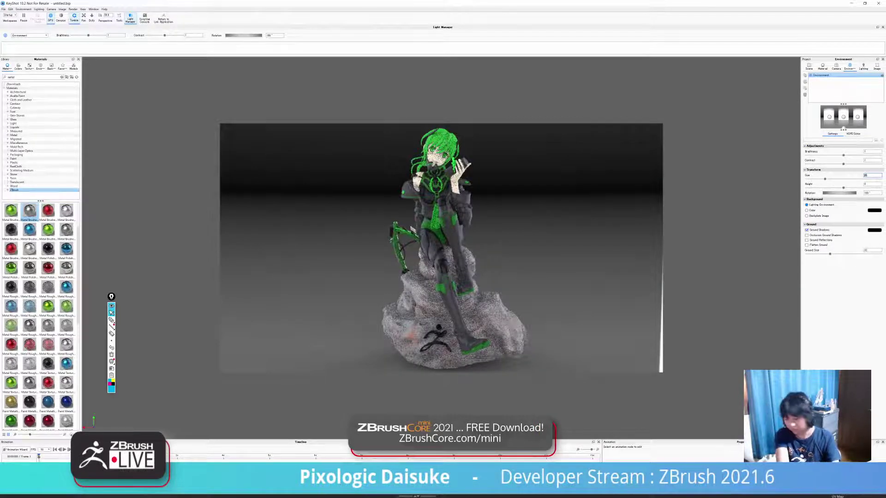
{"action": "type", "text": "10"}
{"action": "key", "text": "Return"}
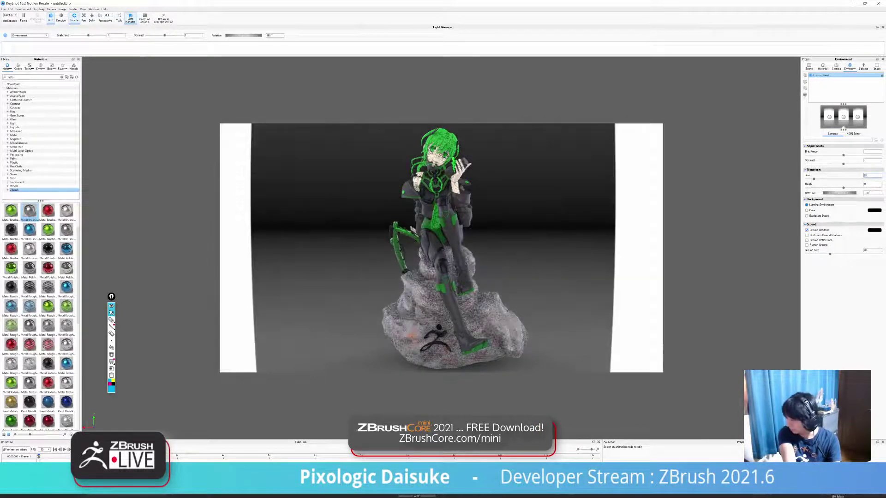
{"action": "type", "text": "5"}
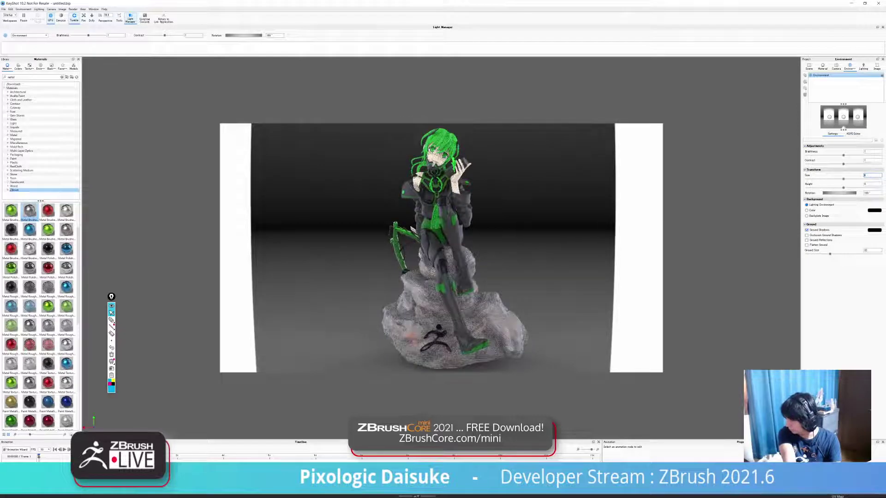
{"action": "key", "text": "Return"}
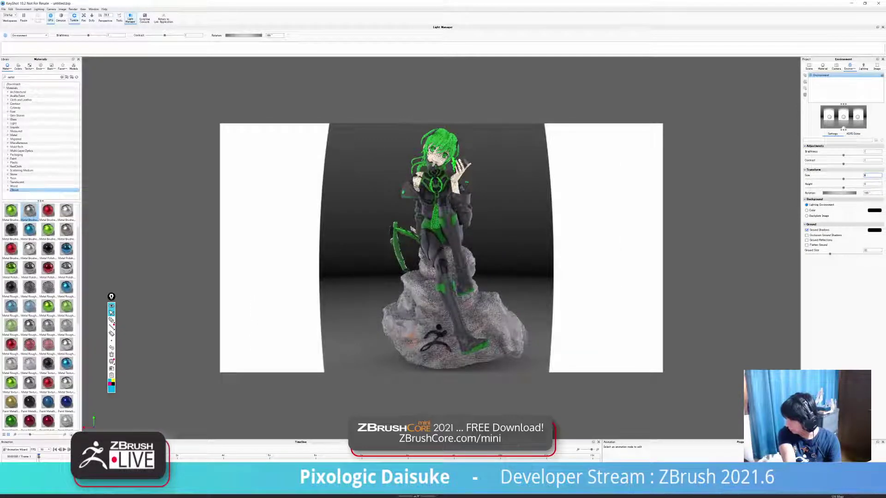
{"action": "type", "text": "5"}
{"action": "key", "text": "Return"}
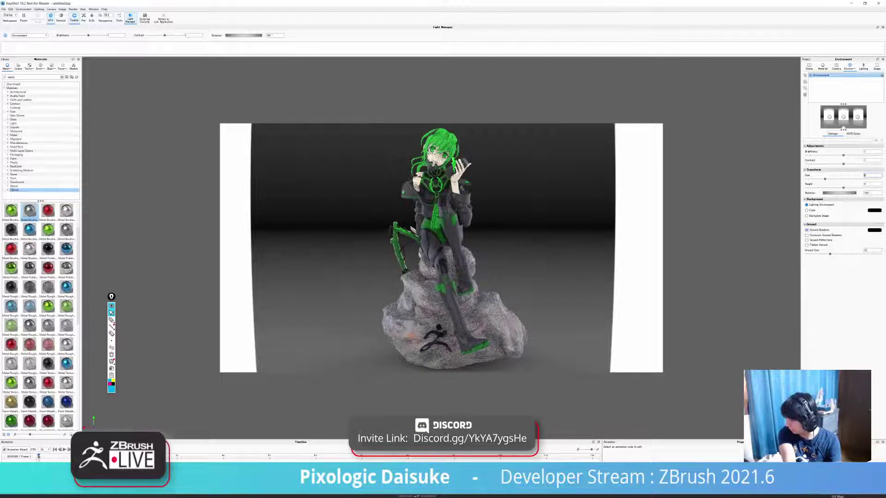
{"action": "key", "text": "Return"}
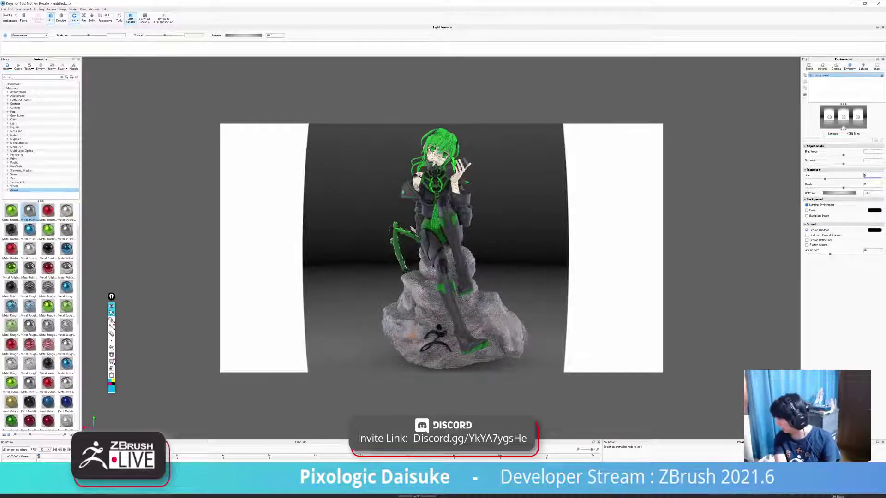
{"action": "left_click", "coordinate": [806, 210]}
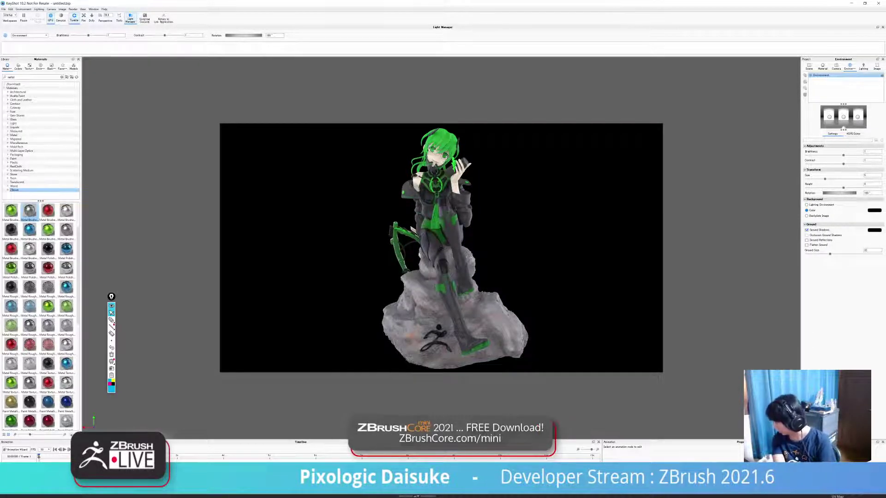
- Try occlusion ground shadows, turn them off again, and enable ground reflections
{"action": "left_click", "coordinate": [807, 235]}
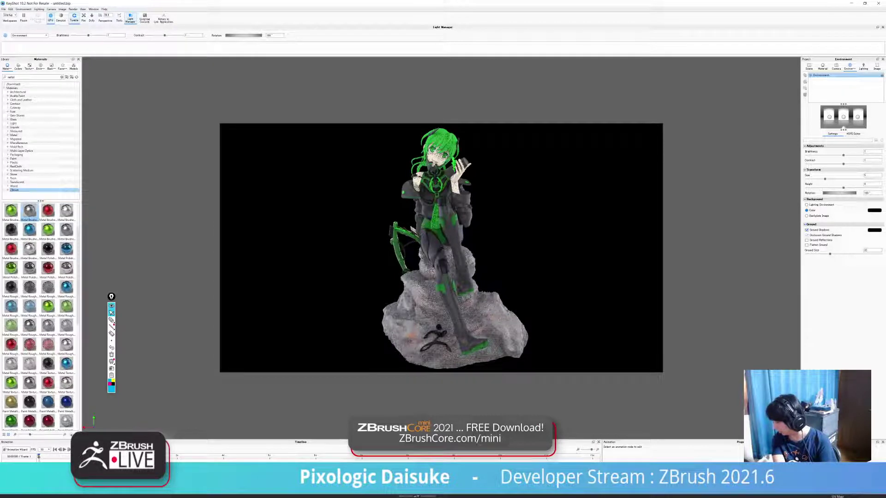
{"action": "left_click", "coordinate": [806, 235]}
{"action": "left_click", "coordinate": [806, 240]}
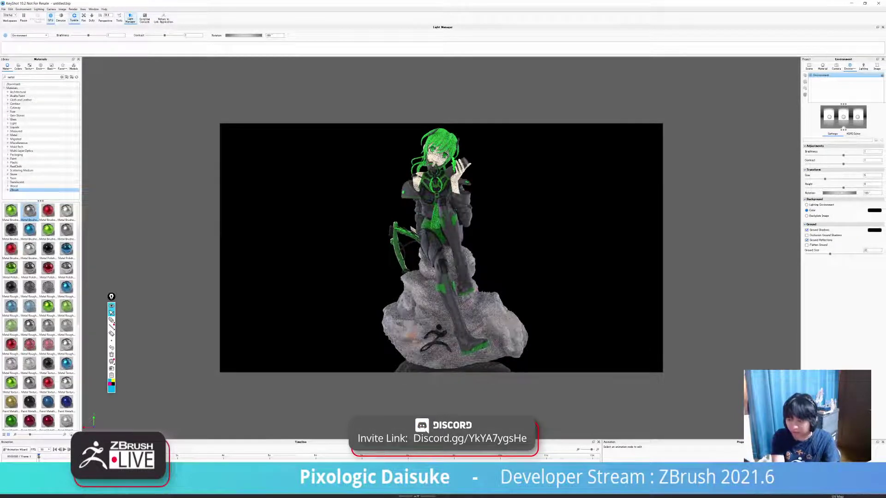
- Search the material library for rock, apply the Rock Face Displace material to the rock base, and clear the selection
{"action": "double_click", "coordinate": [11, 77]}
{"action": "type", "text": "oprock"}
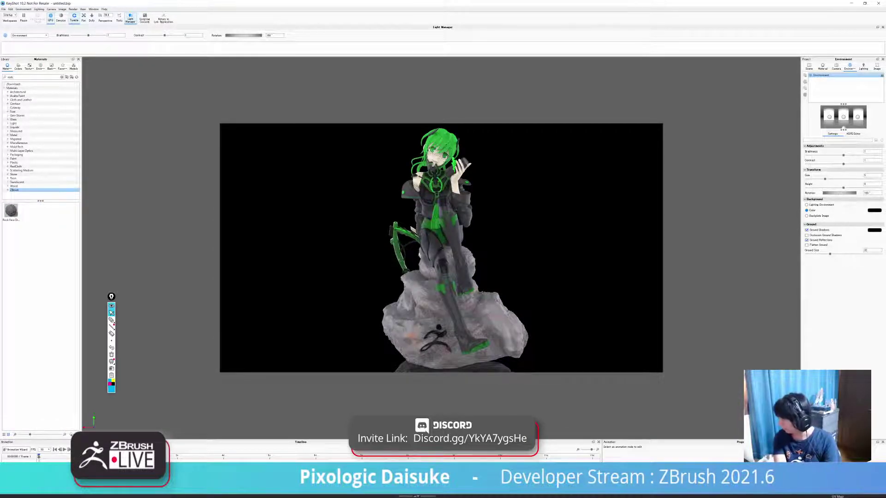
{"action": "left_click", "coordinate": [808, 67]}
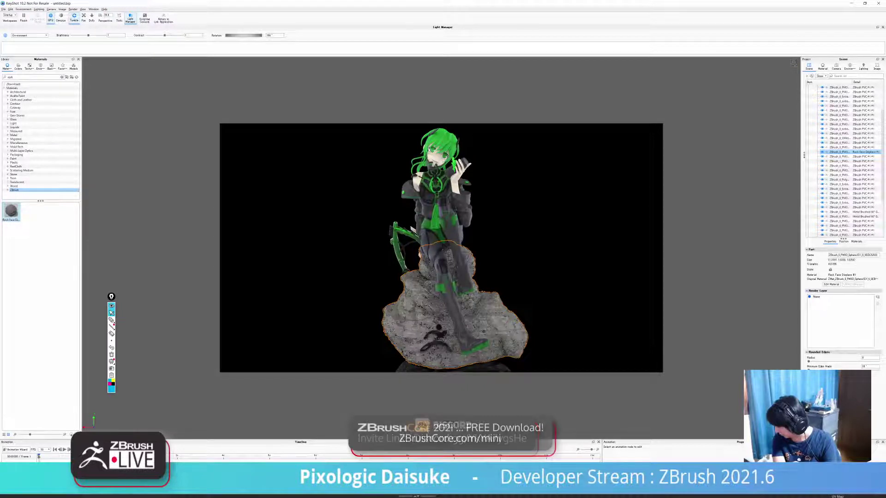
{"action": "key", "text": "Escape"}
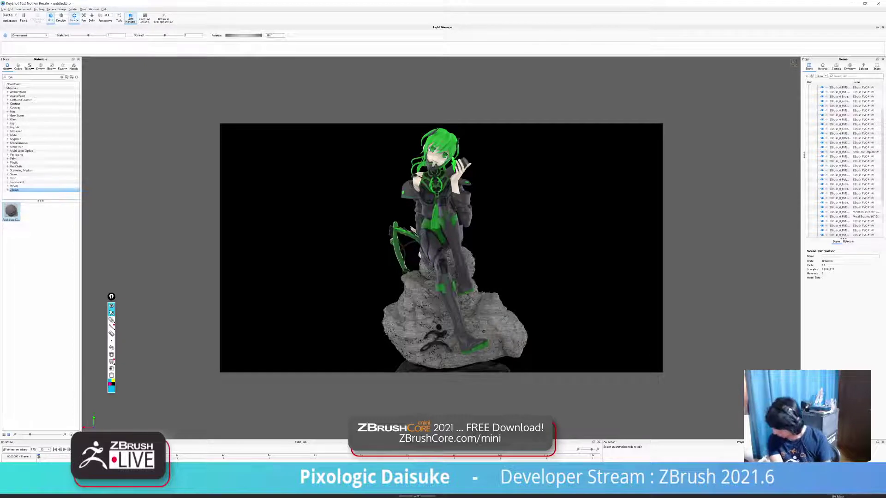
- Select the rock base part and open its Rock Face Displace material in the Material Graph
{"action": "left_click", "coordinate": [838, 151]}
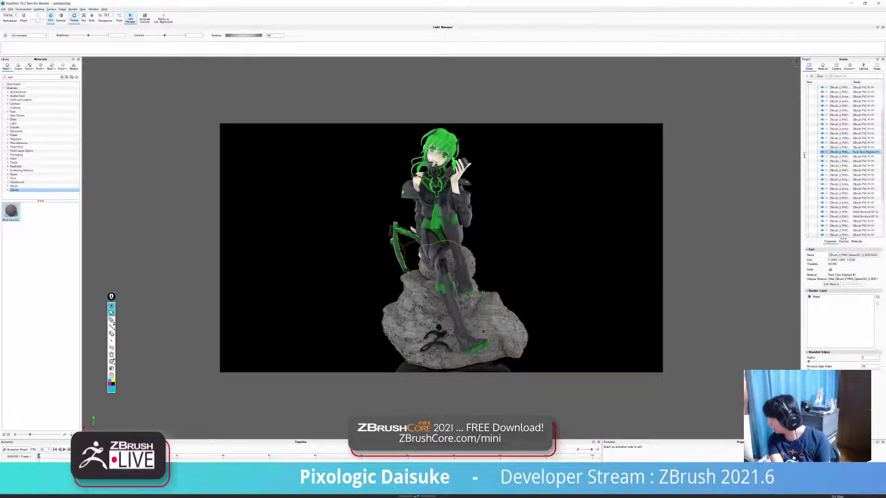
{"action": "left_click", "coordinate": [823, 66]}
{"action": "left_click", "coordinate": [831, 215]}
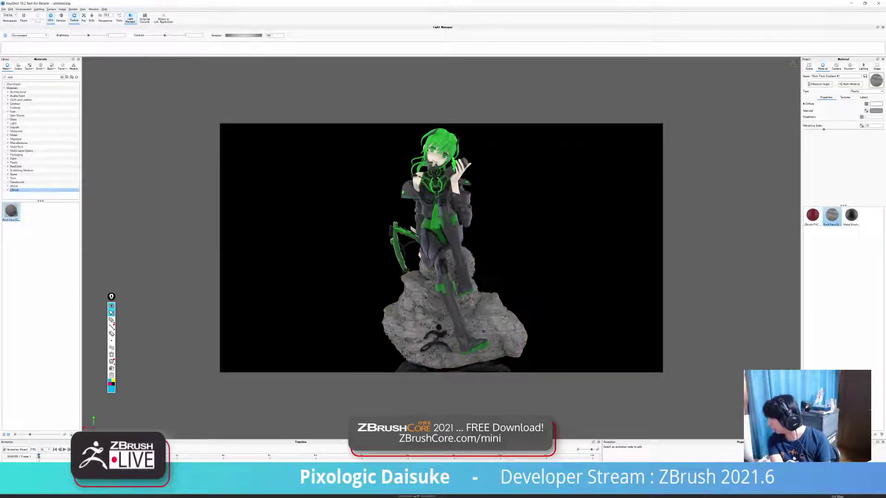
{"action": "left_click", "coordinate": [819, 84]}
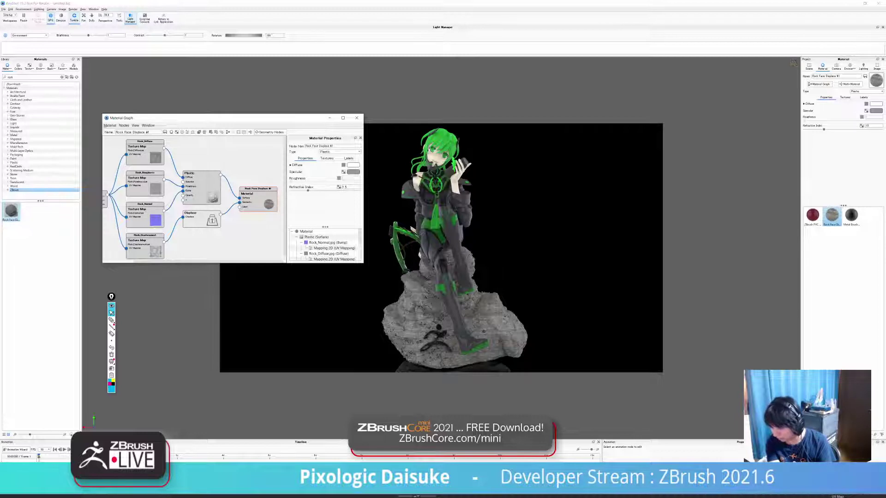
- Change the displacement height of the rock material's Displace node
{"action": "left_click", "coordinate": [201, 219]}
{"action": "double_click", "coordinate": [345, 165]}
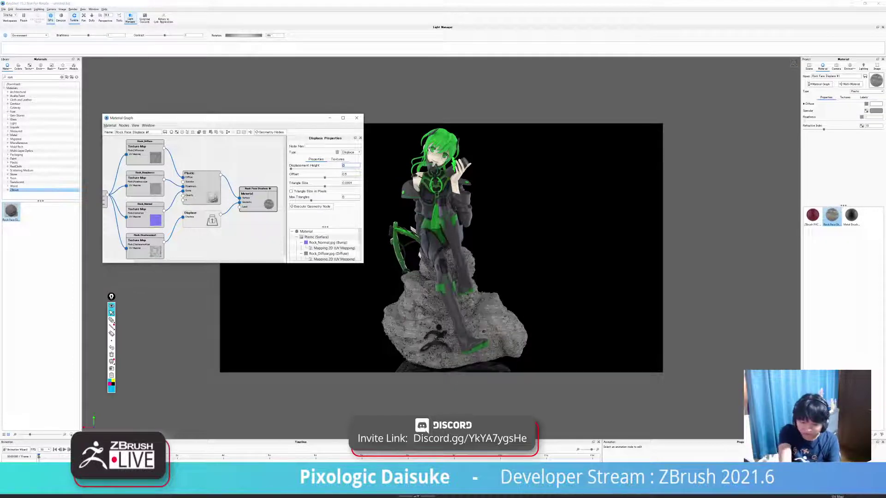
{"action": "key", "text": "Return"}
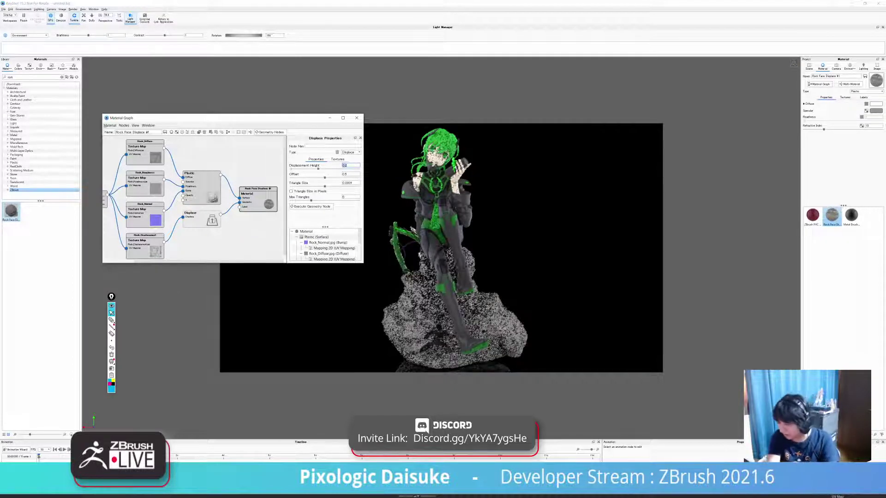
- Look through the Rock_Diffuse texture map settings, and turn on Blend with Color for the Plastic node's Diffuse texture
{"action": "double_click", "coordinate": [145, 152]}
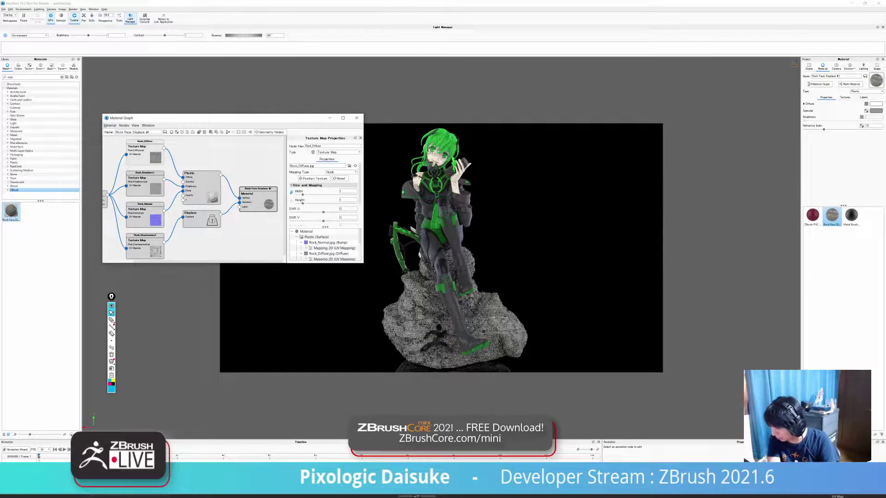
{"action": "scroll", "coordinate": [325, 194], "scroll_direction": "down", "scroll_amount": 2}
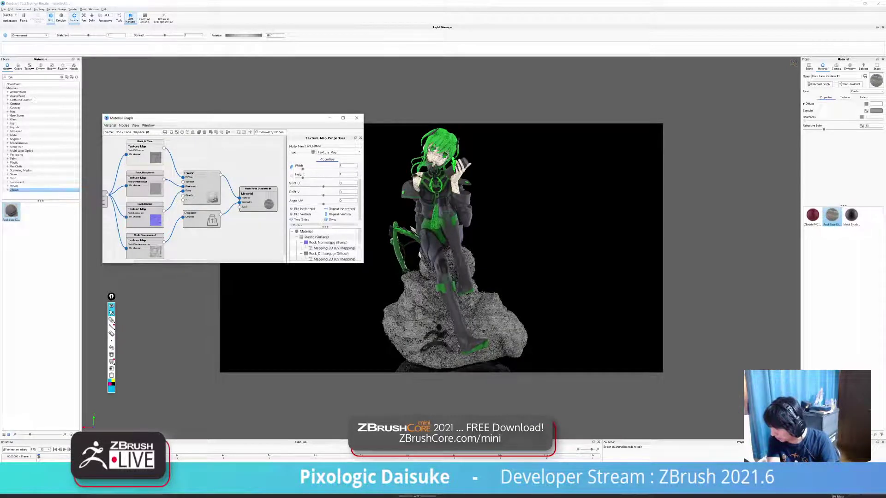
{"action": "scroll", "coordinate": [325, 193], "scroll_direction": "down", "scroll_amount": 2}
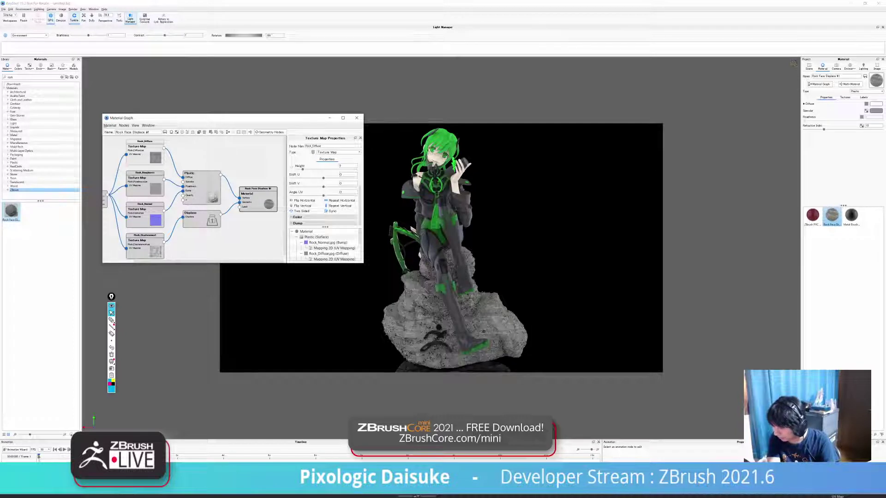
{"action": "left_click", "coordinate": [201, 187]}
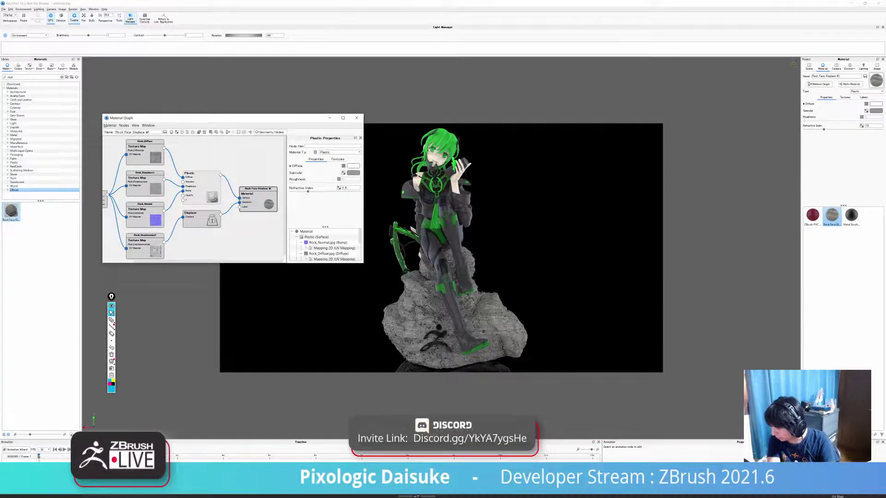
{"action": "left_click", "coordinate": [290, 166]}
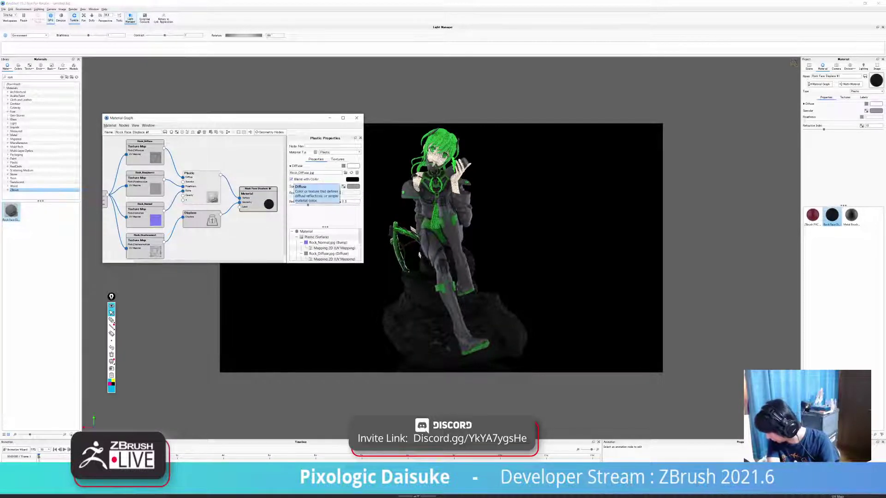
- Try a gray blend color for the Plastic node's Diffuse texture, turn Blend with Color back off, and close the Material Graph
{"action": "left_click", "coordinate": [352, 179]}
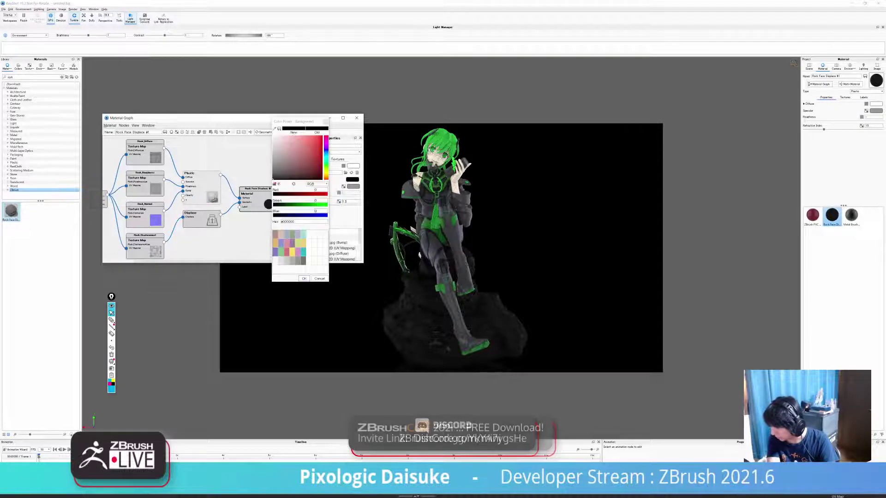
{"action": "left_click", "coordinate": [273, 152]}
{"action": "left_click", "coordinate": [274, 150]}
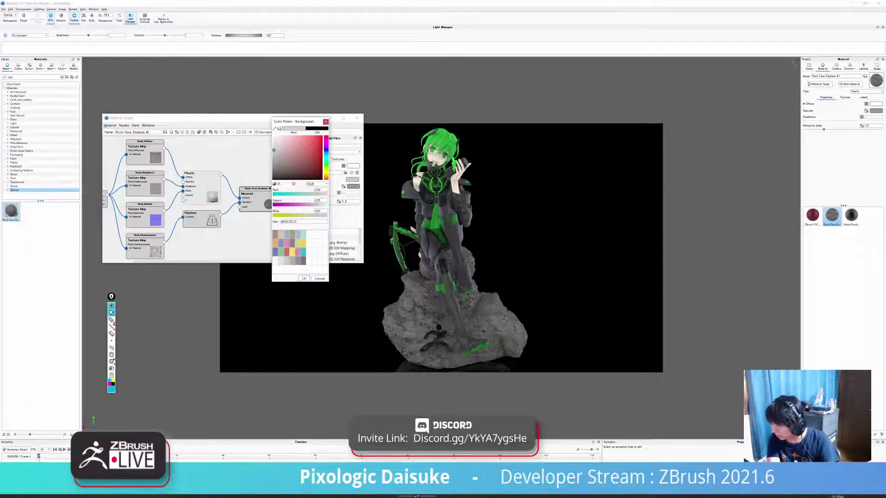
{"action": "key", "text": "Escape"}
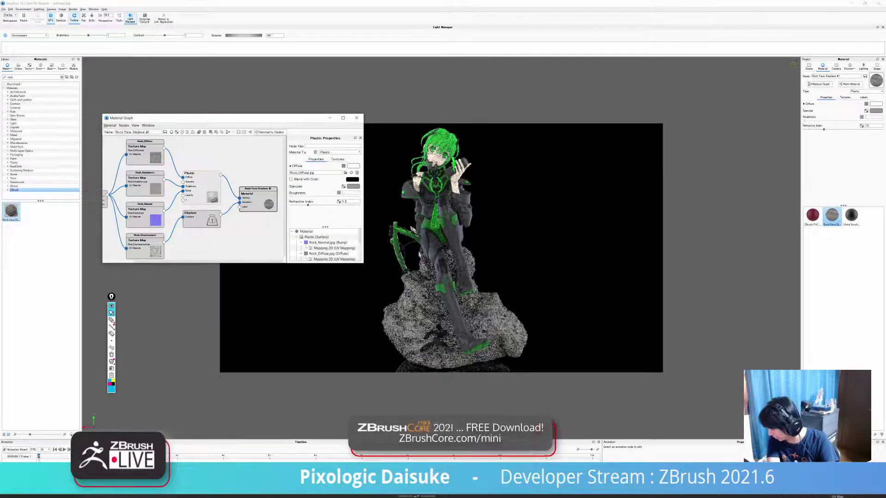
{"action": "left_click", "coordinate": [356, 118]}
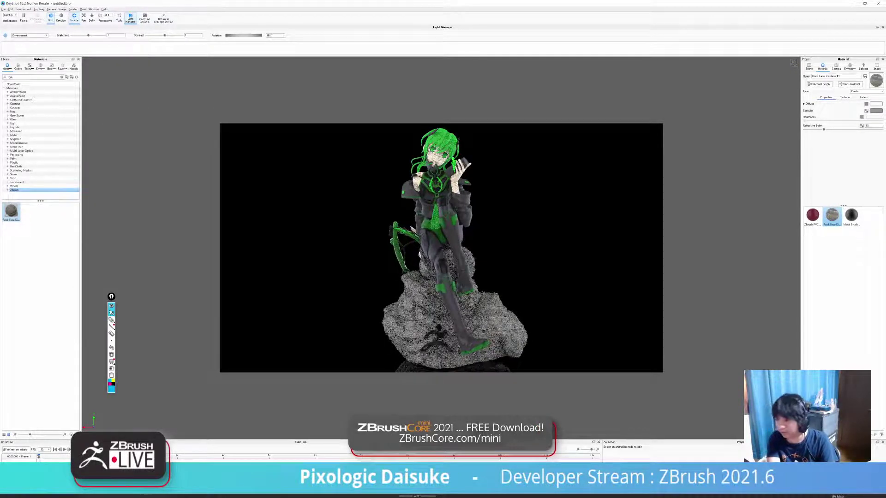
- Open the still image render settings and choose a folder on the Desktop as the output location
{"action": "key", "text": "ctrl+p"}
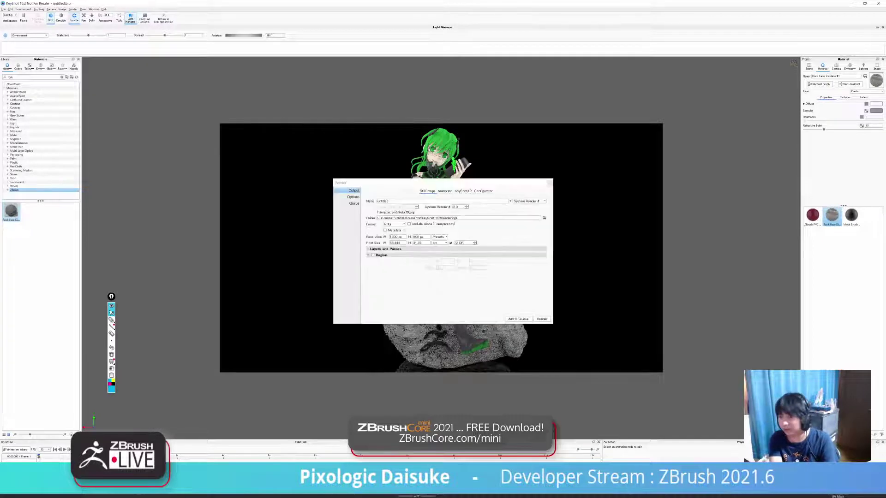
{"action": "left_click_drag", "start_coordinate": [390, 183], "coordinate": [158, 80]}
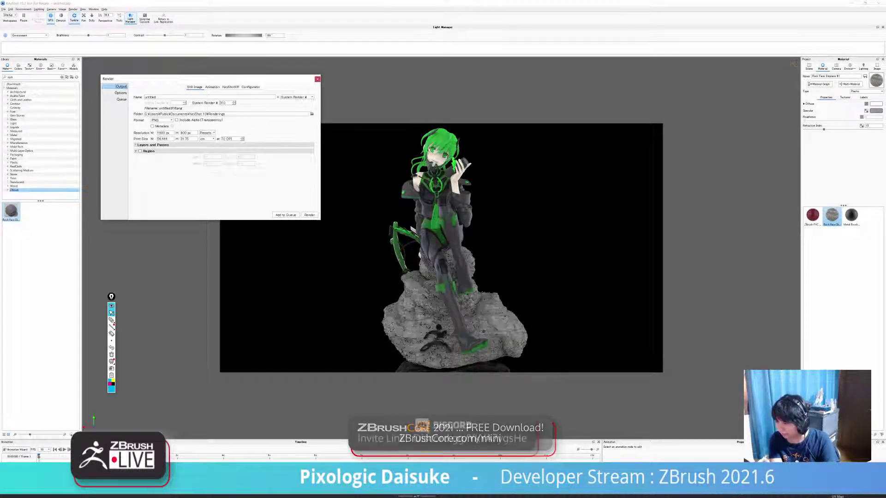
{"action": "left_click", "coordinate": [311, 114]}
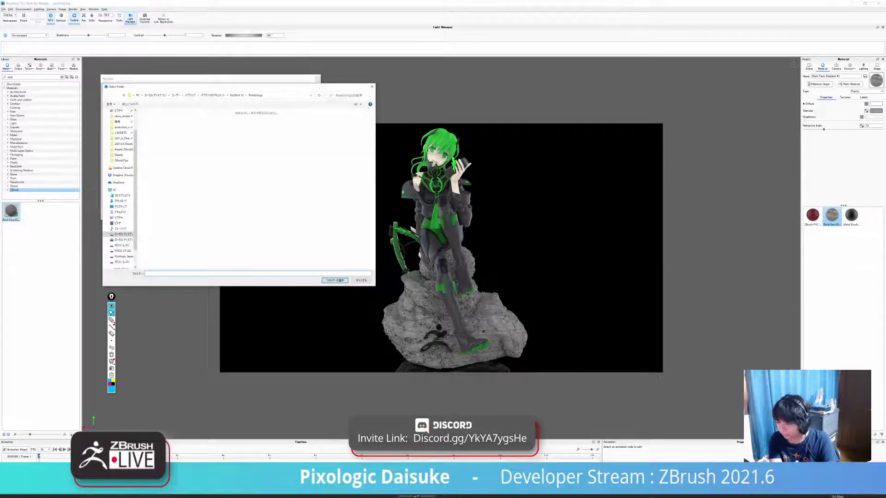
{"action": "left_click_drag", "start_coordinate": [135, 182], "coordinate": [135, 162]}
{"action": "left_click", "coordinate": [119, 180]}
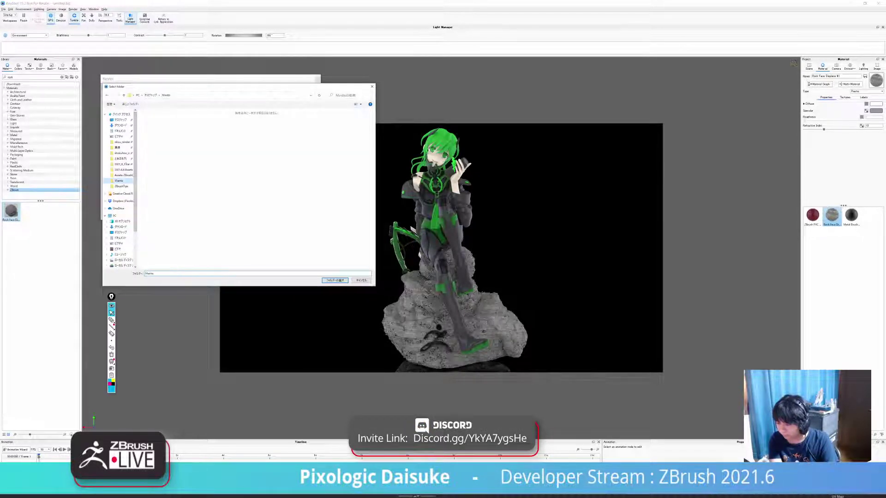
{"action": "key", "text": "Return"}
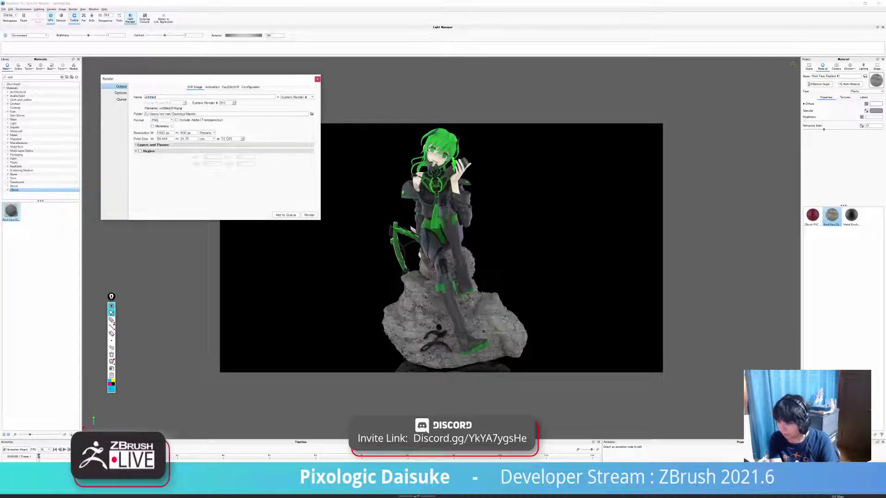
- Set the render output resolution to 1920 x 1080 and review the render mode and quality options
{"action": "left_click", "coordinate": [207, 133]}
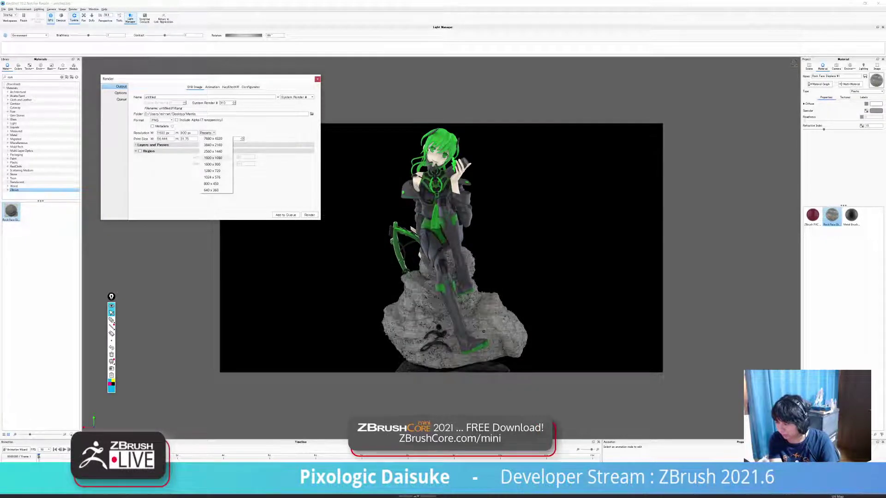
{"action": "left_click", "coordinate": [213, 157]}
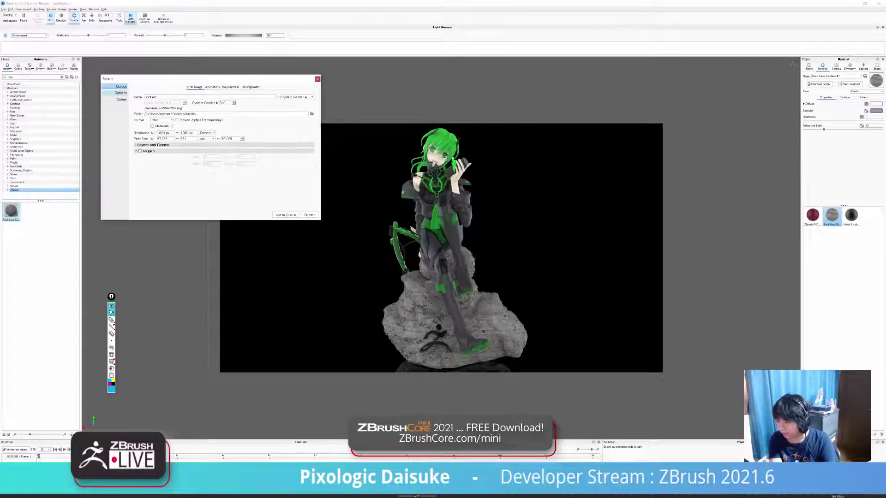
{"action": "left_click", "coordinate": [120, 93]}
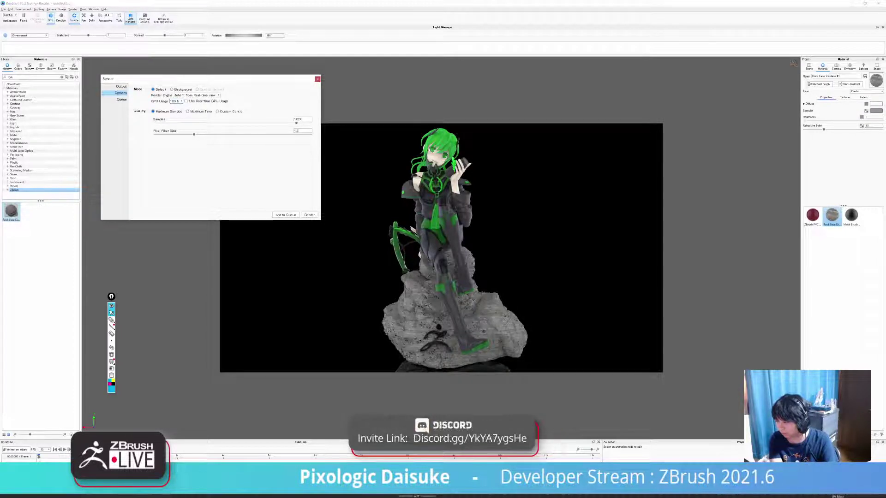
{"action": "left_click", "coordinate": [120, 86]}
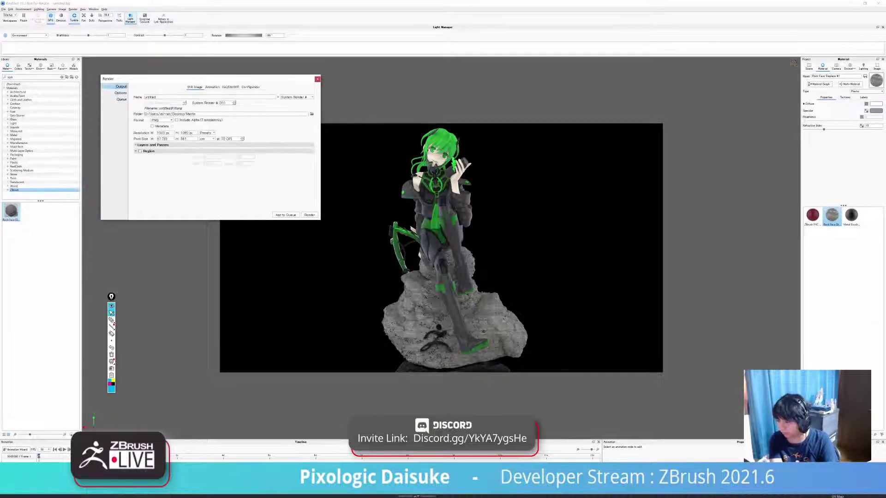
{"action": "left_click", "coordinate": [121, 93]}
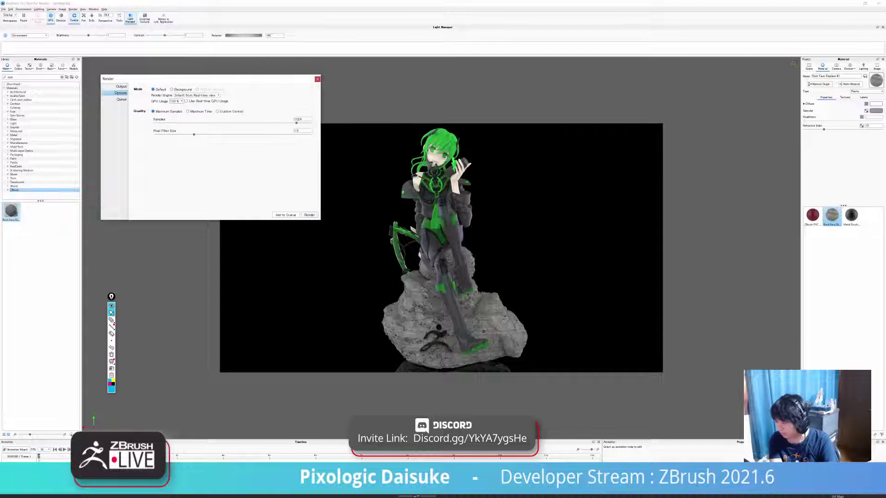
- Run a test render, enlarge the render window to check the rock base, stop the render, and resume the real-time view
{"action": "left_click", "coordinate": [309, 215]}
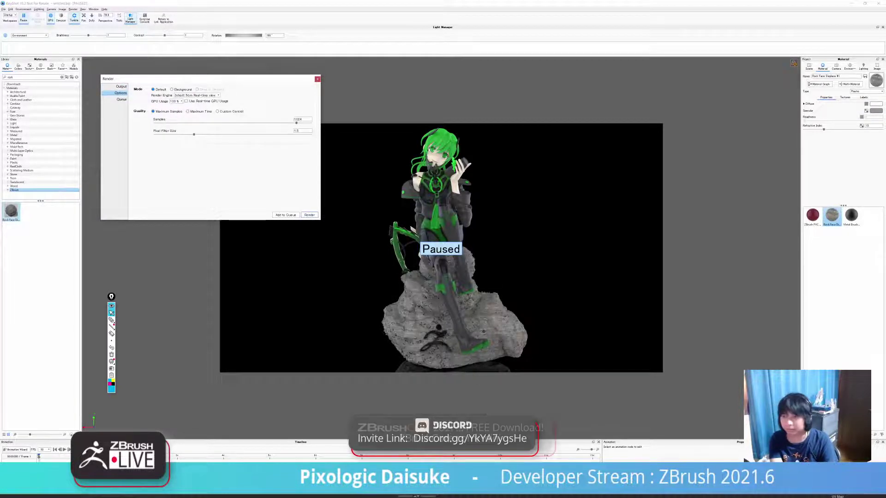
{"action": "key", "text": "Return"}
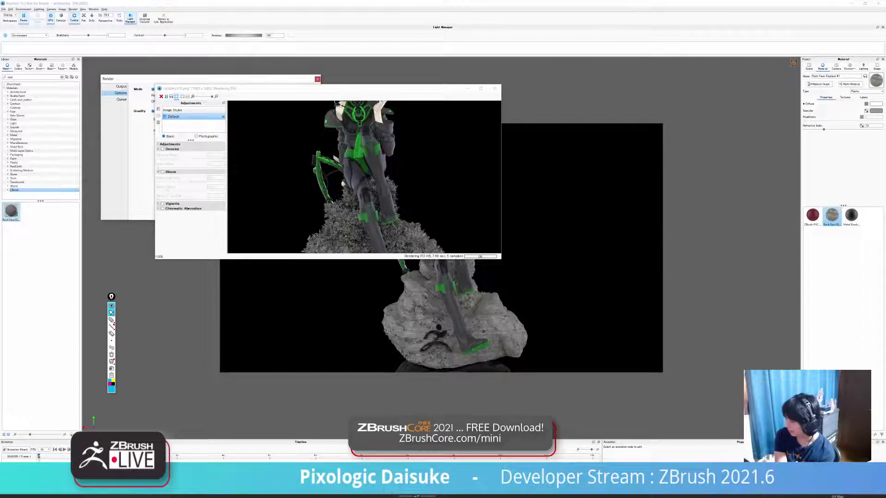
{"action": "left_click_drag", "start_coordinate": [500, 259], "coordinate": [557, 390]}
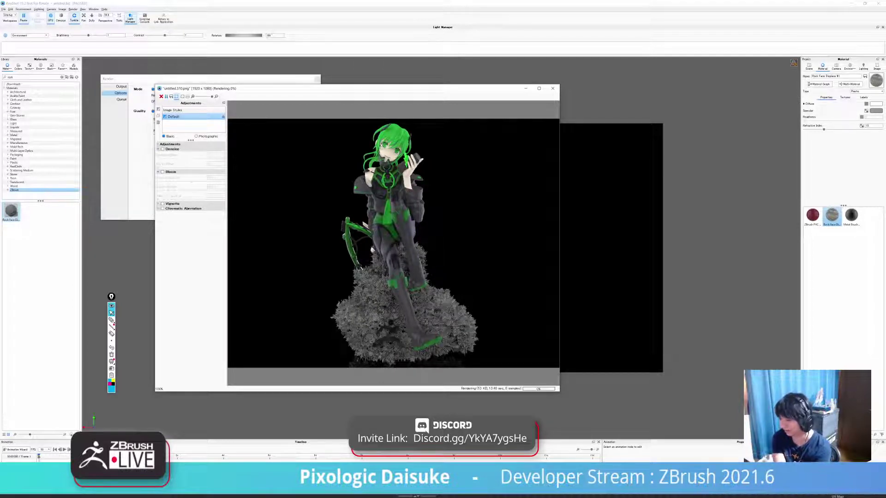
{"action": "left_click", "coordinate": [552, 88]}
{"action": "left_click", "coordinate": [449, 251]}
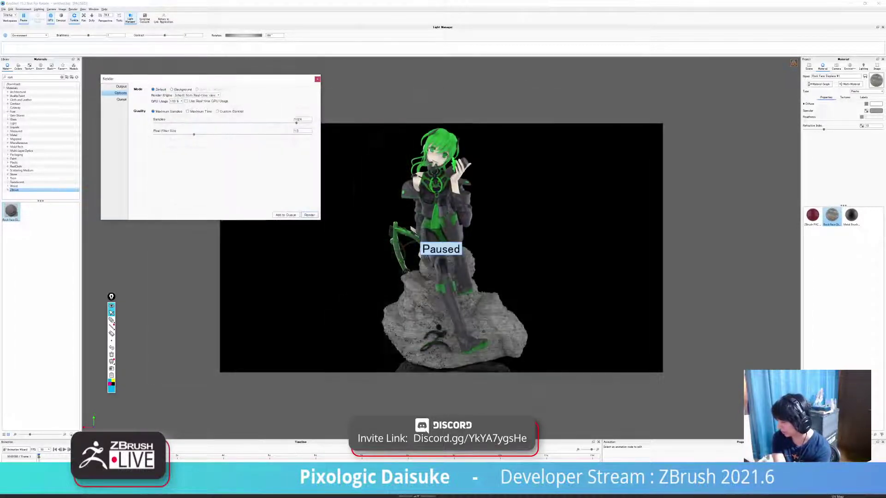
{"action": "key", "text": "shift+p"}
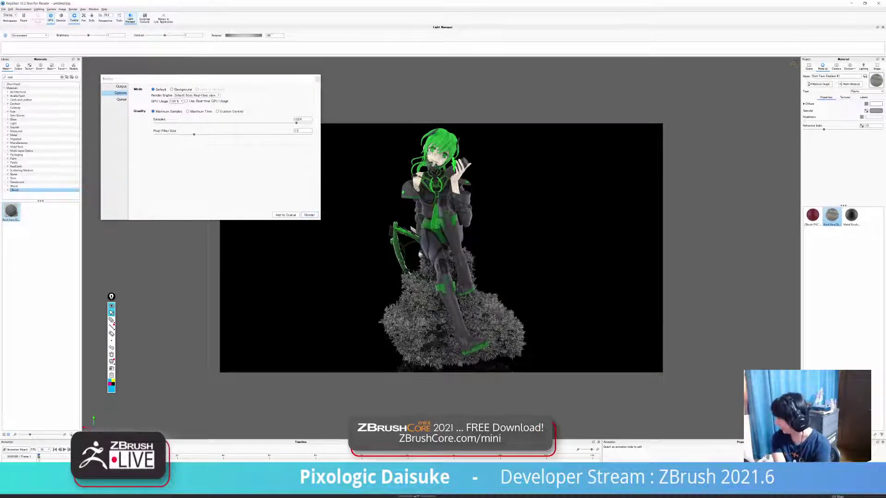
- Set the Displacement Height of the rock material's Displace node to 0 and close the Material Graph
{"action": "left_click", "coordinate": [820, 84]}
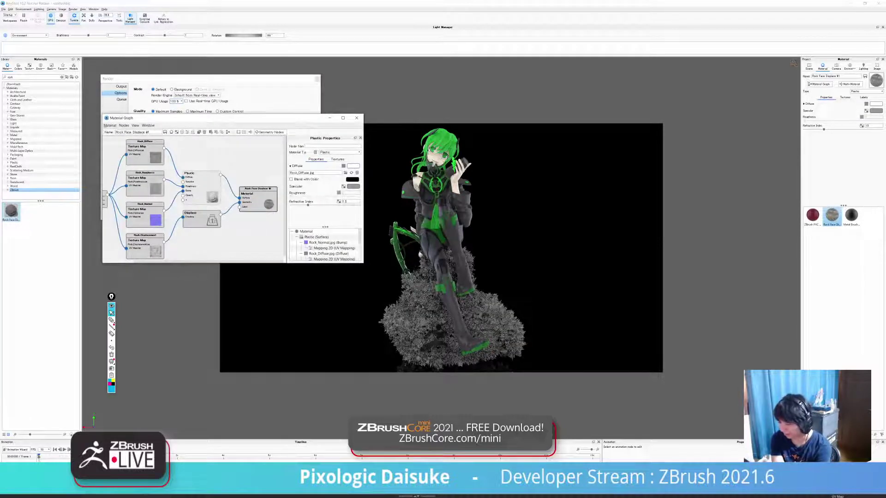
{"action": "left_click", "coordinate": [201, 219]}
{"action": "left_click", "coordinate": [350, 165]}
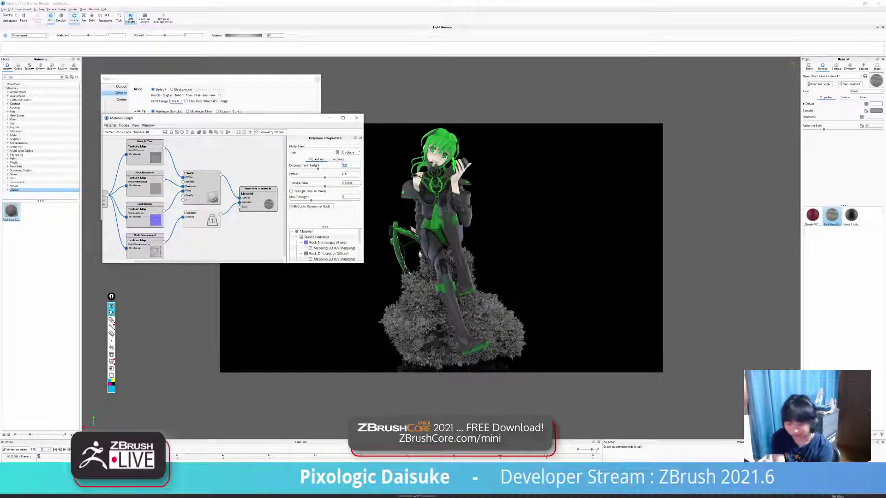
{"action": "type", "text": "0"}
{"action": "key", "text": "Return"}
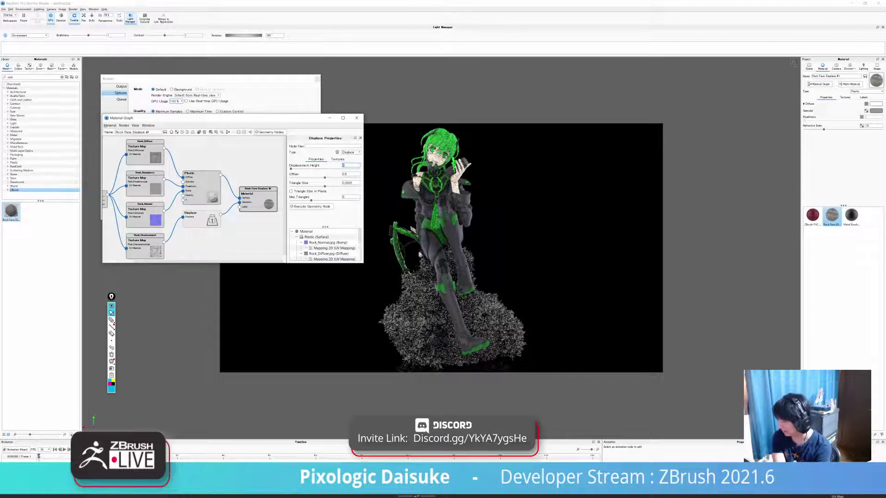
{"action": "left_click", "coordinate": [356, 118]}
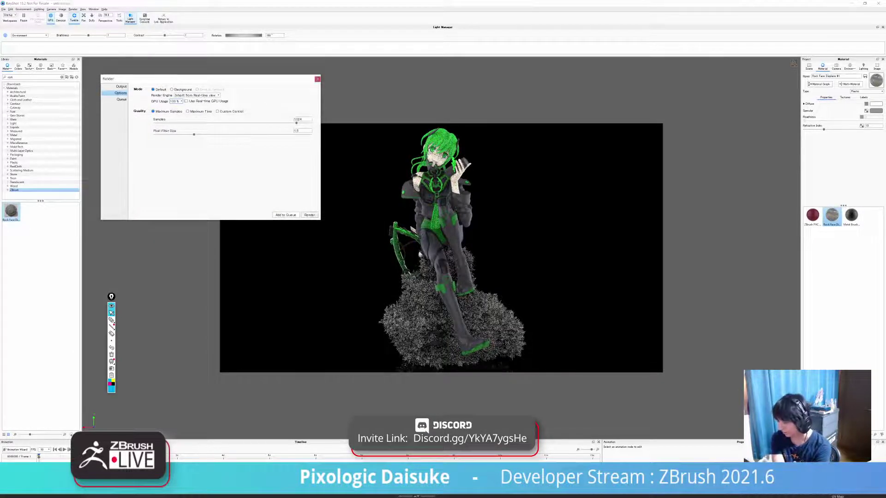
- Render the figure again, inspect the rock base and framing in an enlarged render window, and stop the render
{"action": "key", "text": "shift+p"}
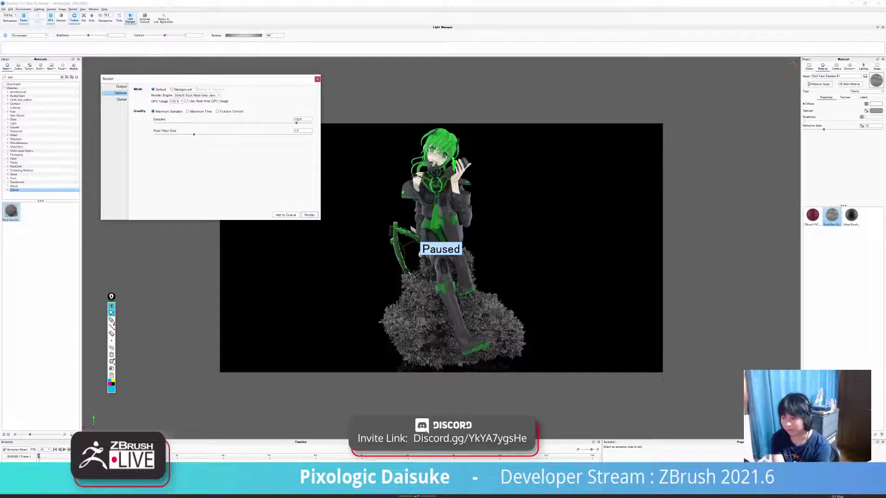
{"action": "key", "text": "Return"}
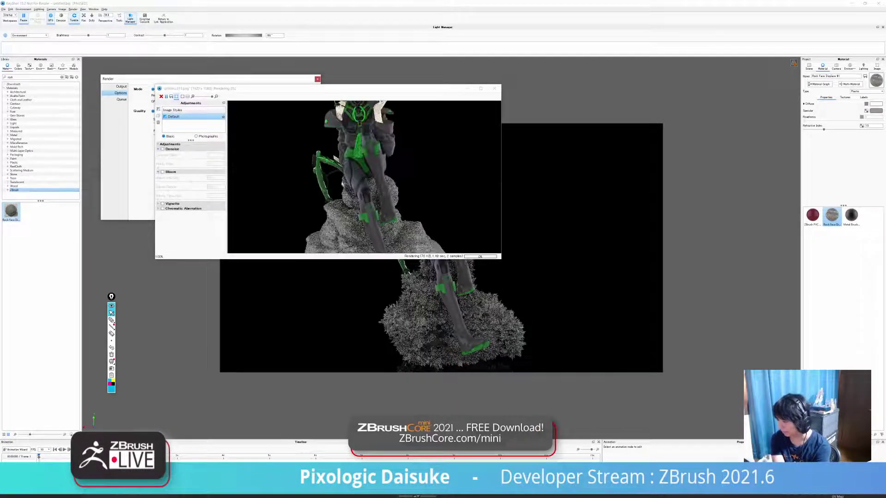
{"action": "left_click_drag", "start_coordinate": [500, 258], "coordinate": [588, 382]}
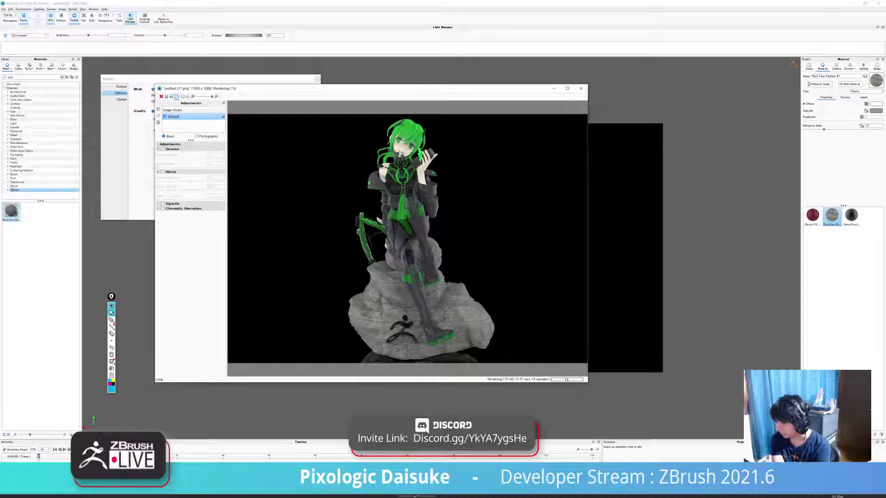
{"action": "mouse_move", "coordinate": [447, 318]}
{"action": "left_mouse_down"}
{"action": "mouse_move", "coordinate": [432, 303]}
{"action": "mouse_move", "coordinate": [444, 335]}
{"action": "mouse_move", "coordinate": [438, 319]}
{"action": "left_mouse_up"}
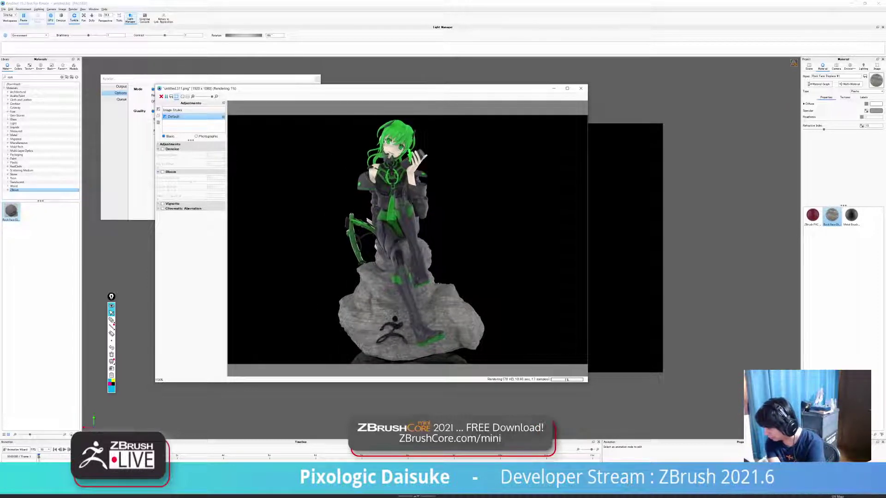
{"action": "left_click", "coordinate": [580, 89]}
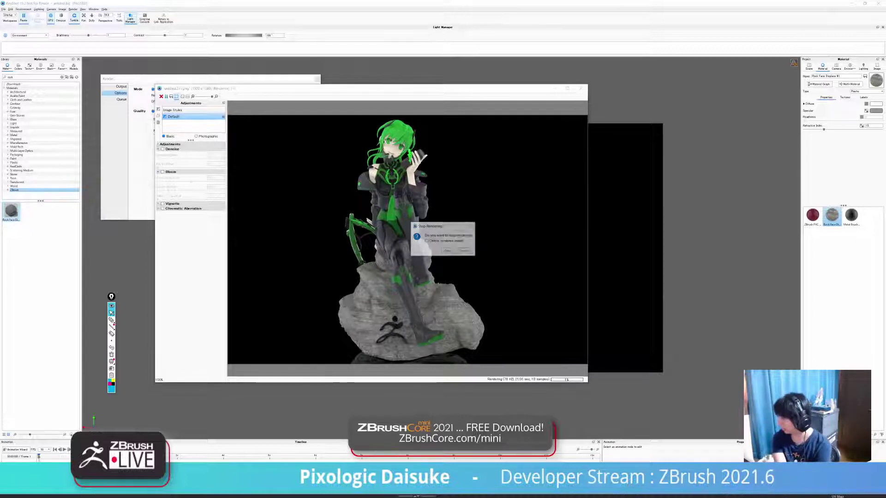
{"action": "key", "text": "Return"}
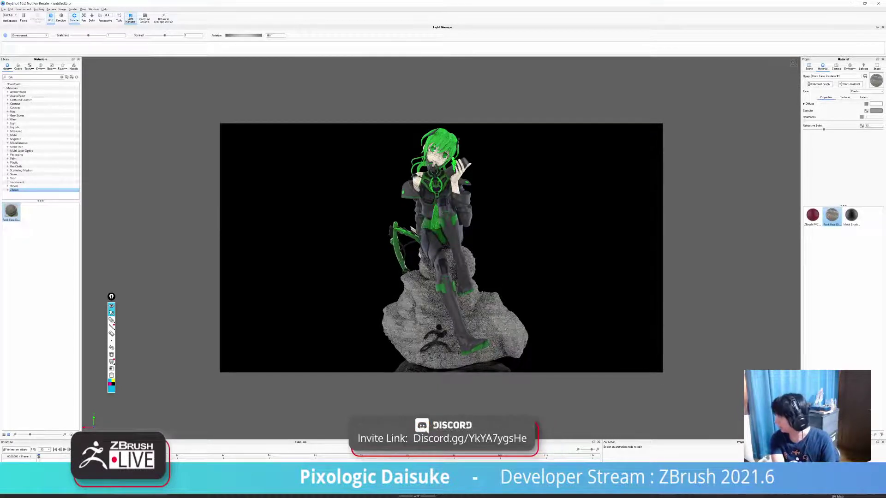
- Select the PM3D_Cylinder3D1_1 part in the scene list and search the material library for steel
{"action": "left_click", "coordinate": [808, 66]}
{"action": "left_click", "coordinate": [838, 143]}
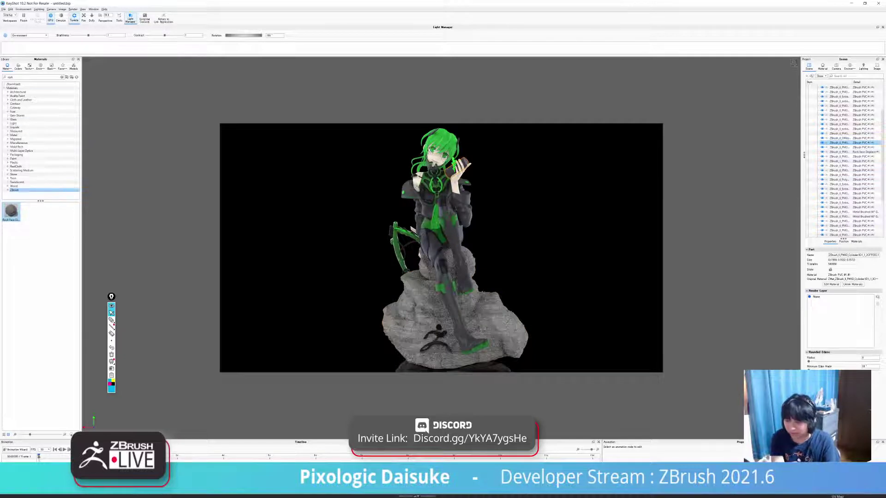
{"action": "type", "text": "steel"}
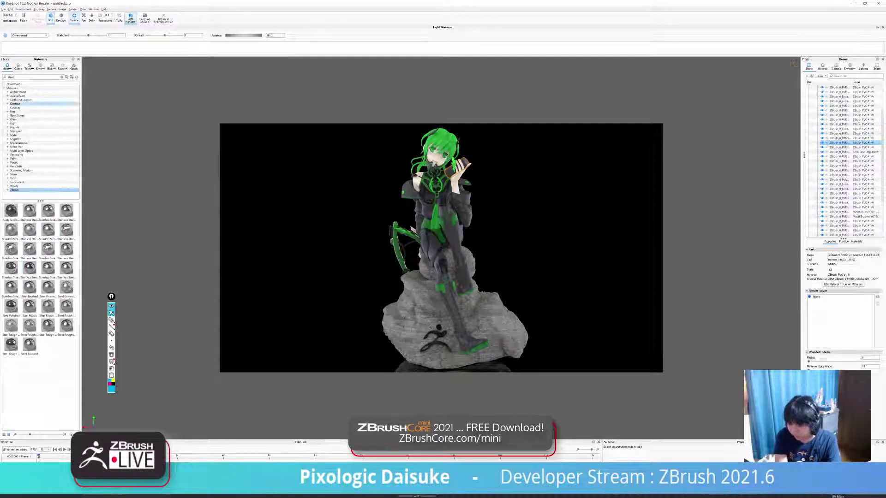
- Search the material library for "alumi" and assign the Aluminum Polished material to the selected part
{"action": "key", "text": "BackSpace"}
{"action": "key", "text": "BackSpace"}
{"action": "key", "text": "BackSpace"}
{"action": "key", "text": "BackSpace"}
{"action": "key", "text": "BackSpace"}
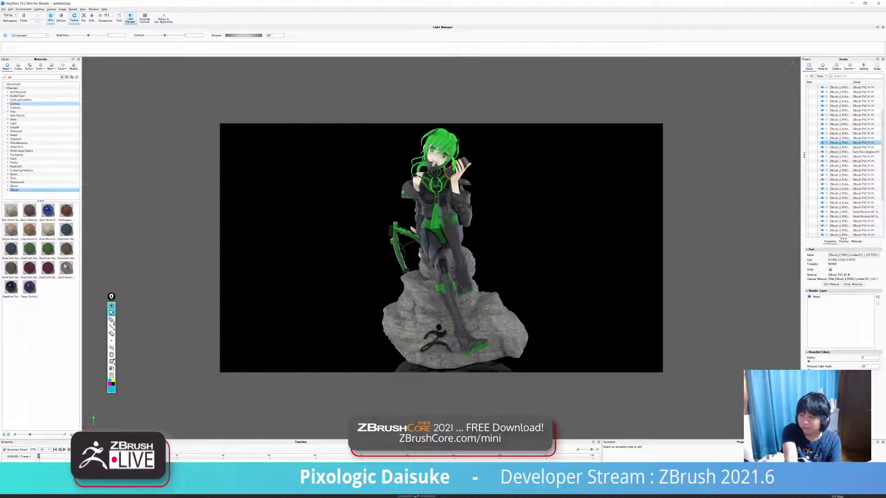
{"action": "type", "text": "alumi"}
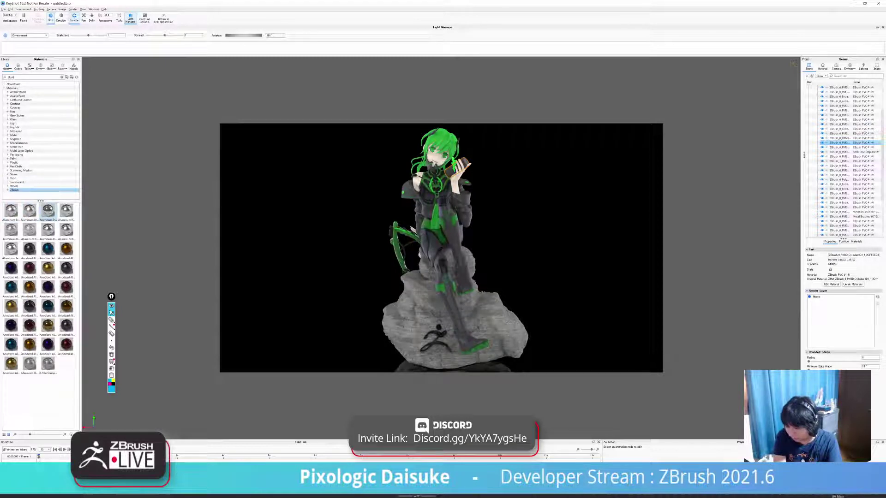
{"action": "mouse_move", "coordinate": [48, 211]}
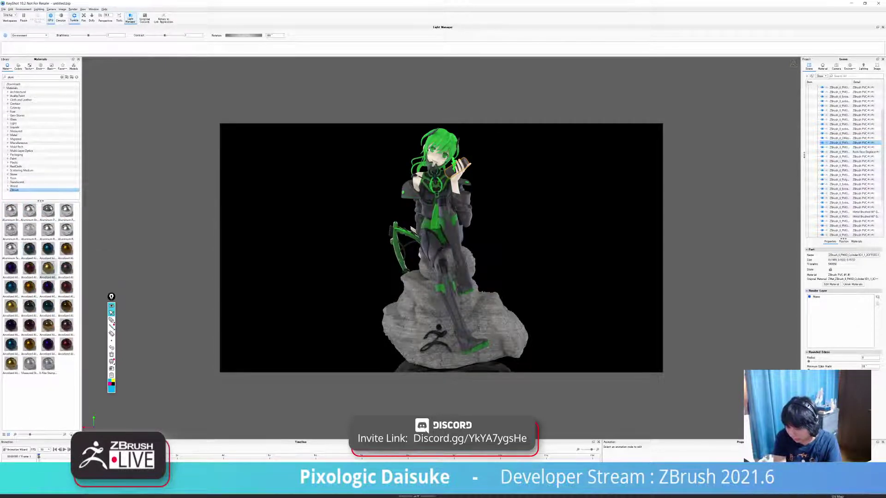
{"action": "mouse_move", "coordinate": [48, 344]}
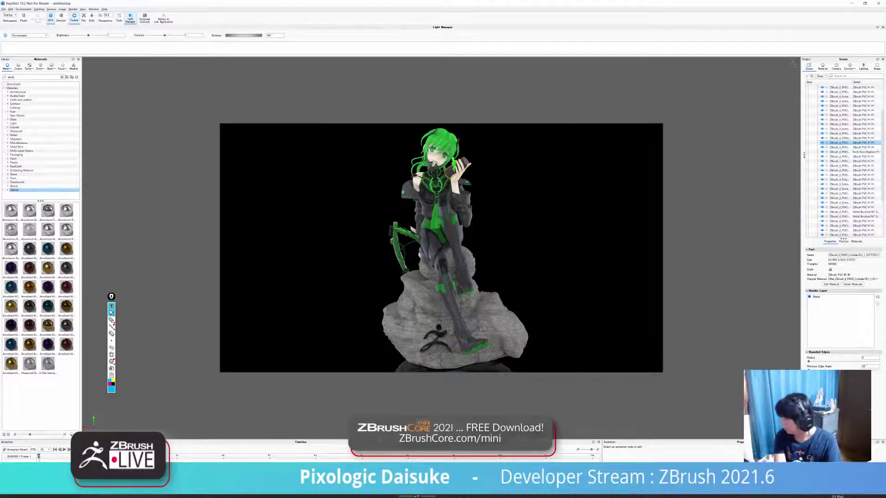
{"action": "mouse_move", "coordinate": [48, 230]}
{"action": "left_click_drag", "start_coordinate": [48, 211], "coordinate": [456, 169]}
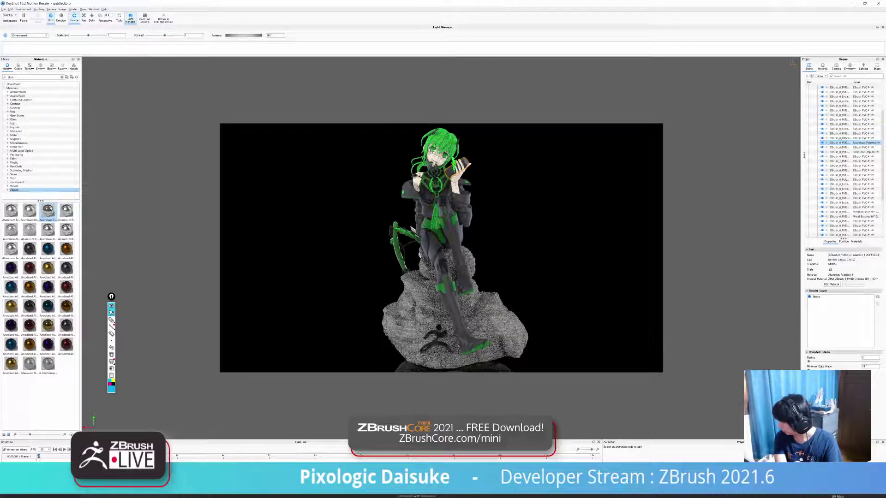
- Open the Aluminum Polished material in the Material Graph and set its Metal Type to Color
{"action": "left_click", "coordinate": [822, 66]}
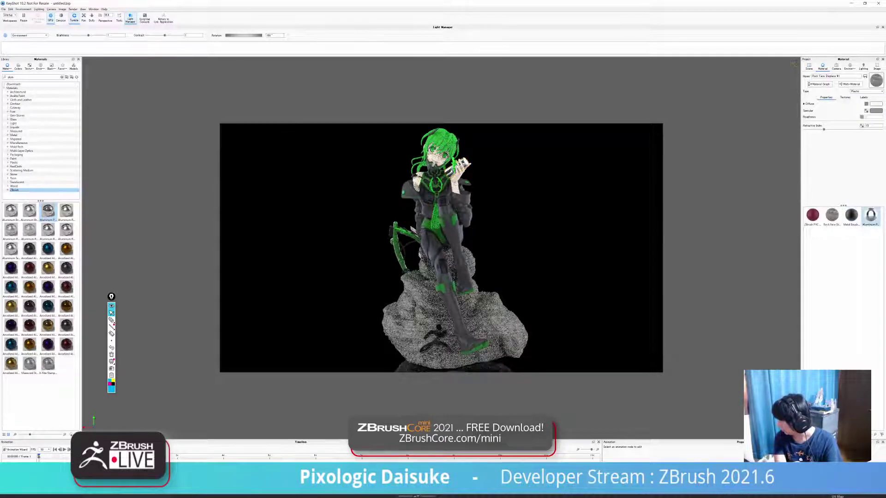
{"action": "left_click", "coordinate": [870, 215]}
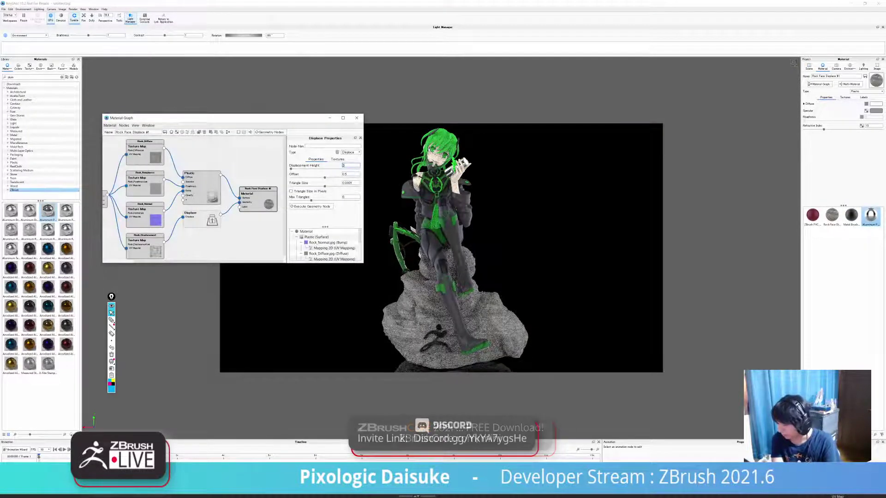
{"action": "left_click", "coordinate": [356, 118]}
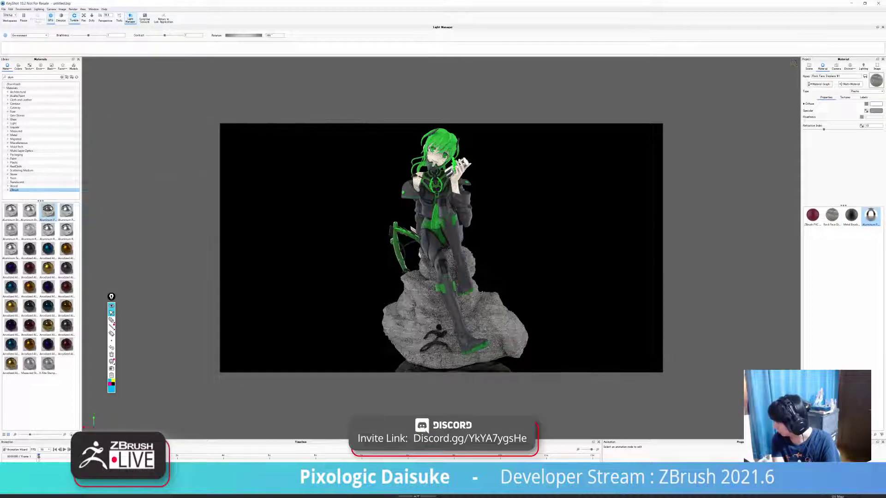
{"action": "double_click", "coordinate": [870, 215]}
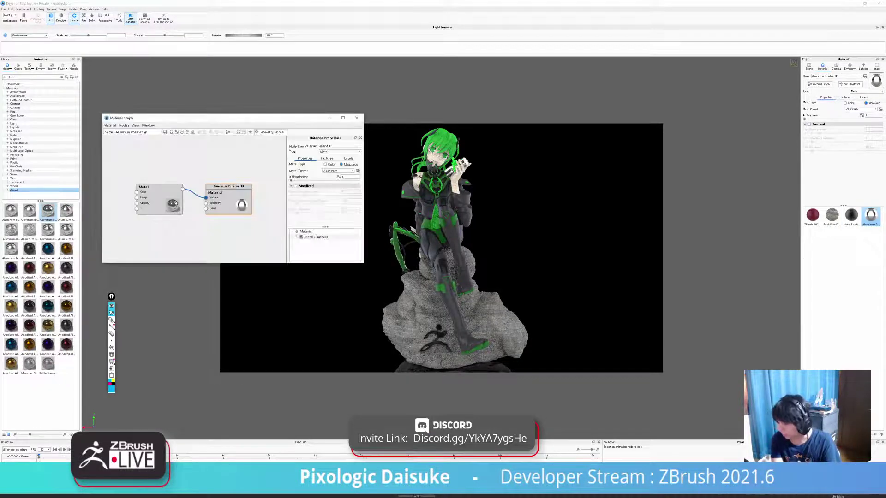
{"action": "left_click", "coordinate": [338, 171]}
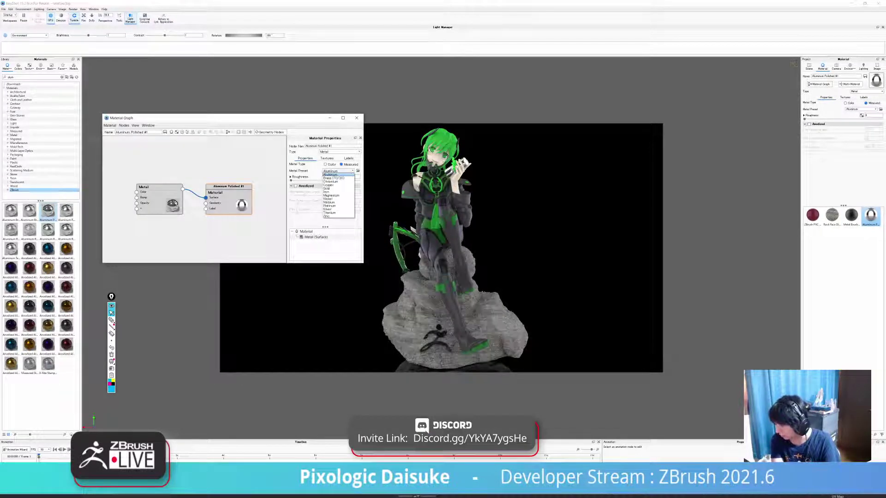
{"action": "key", "text": "Escape"}
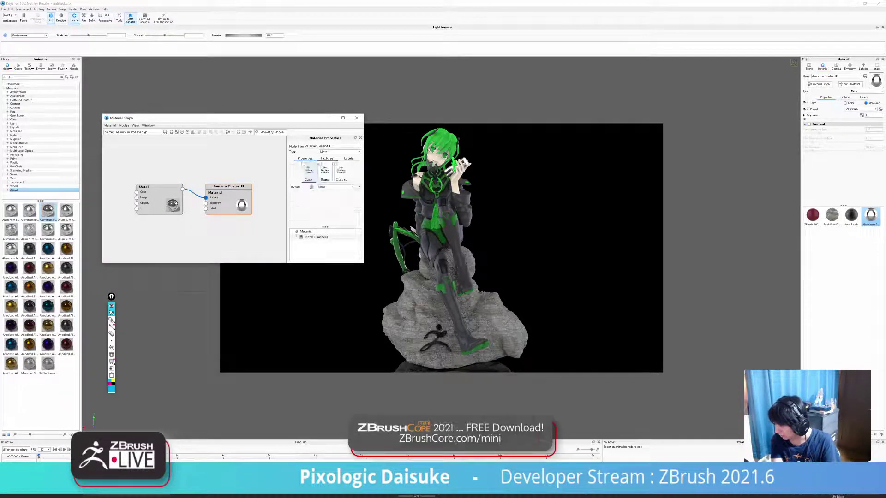
{"action": "left_click", "coordinate": [325, 164]}
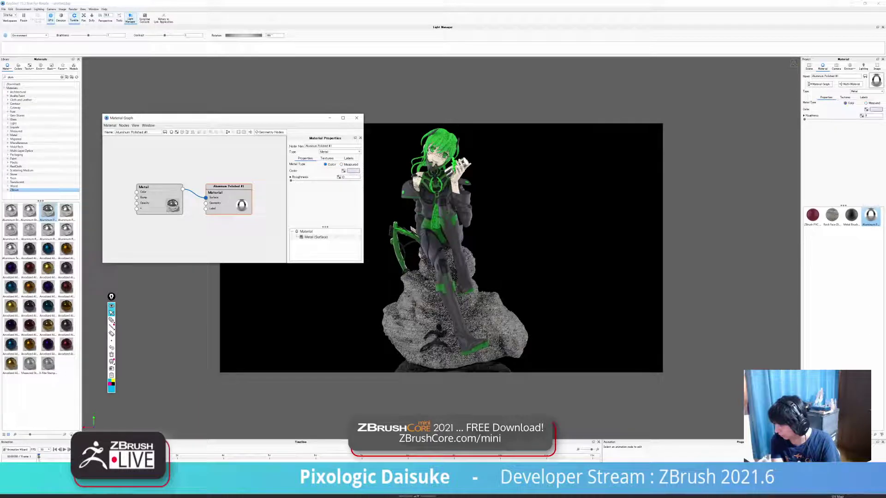
- Add a Vertex Color texture node and connect it to the Metal node's Color input
{"action": "left_click_drag", "start_coordinate": [157, 187], "coordinate": [167, 173]}
{"action": "right_click", "coordinate": [184, 171]}
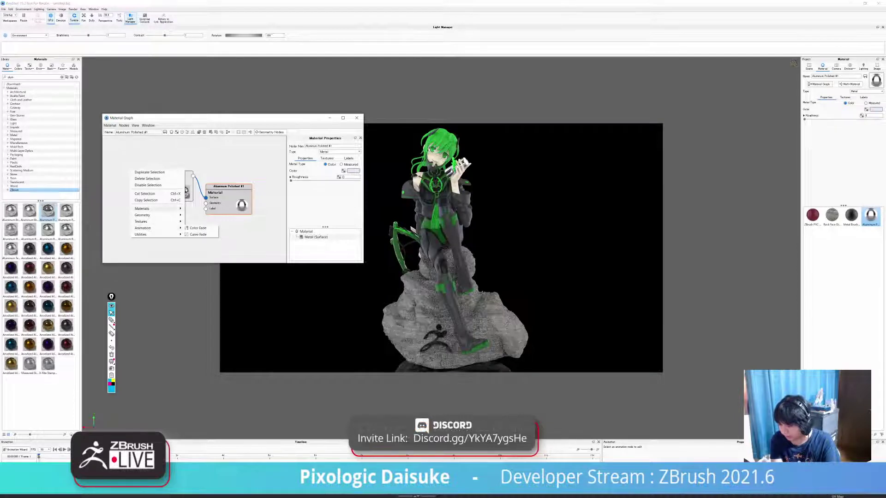
{"action": "mouse_move", "coordinate": [142, 221]}
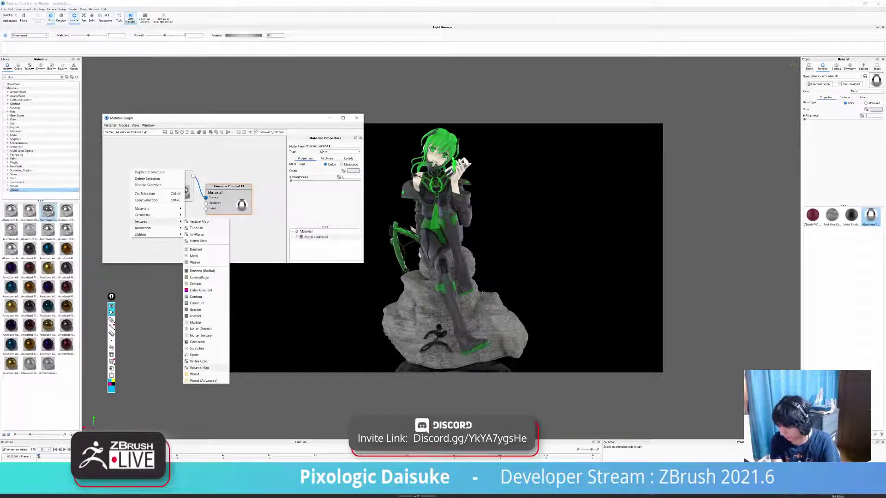
{"action": "left_click", "coordinate": [199, 361]}
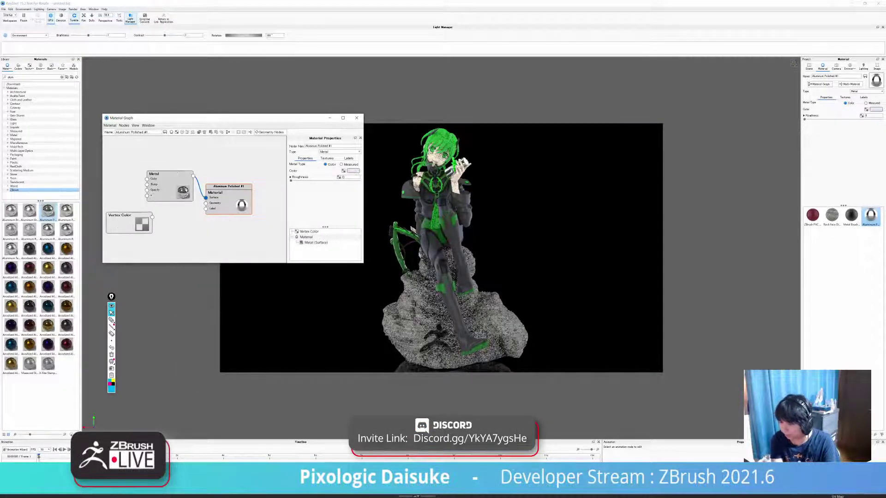
{"action": "left_click_drag", "start_coordinate": [152, 229], "coordinate": [146, 178]}
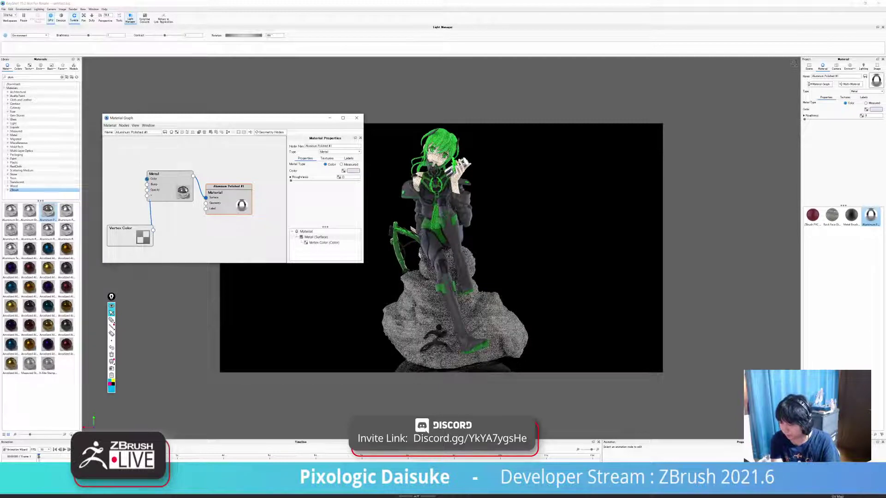
{"action": "left_click_drag", "start_coordinate": [130, 235], "coordinate": [111, 144]}
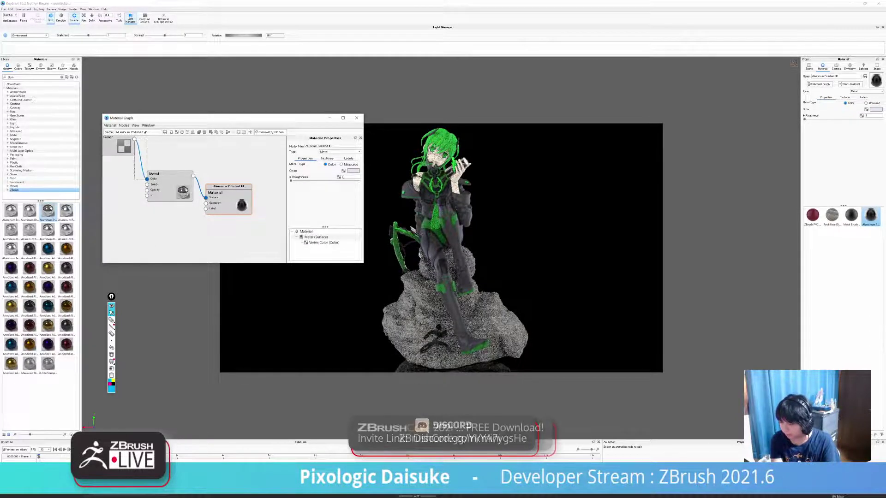
- Insert a Color Adjust node between the Vertex Color and Metal nodes and set its Contrast to 2
{"action": "right_click", "coordinate": [141, 157]}
{"action": "mouse_move", "coordinate": [152, 174]}
{"action": "left_click", "coordinate": [185, 181]}
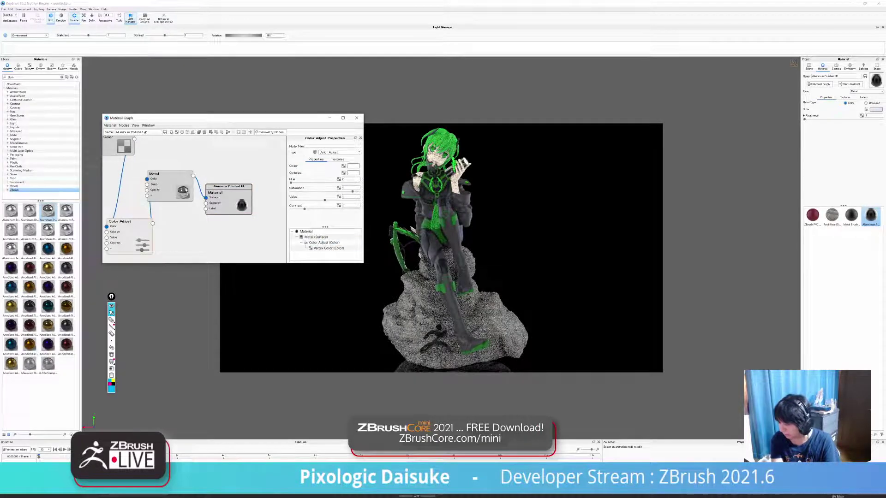
{"action": "type", "text": "2"}
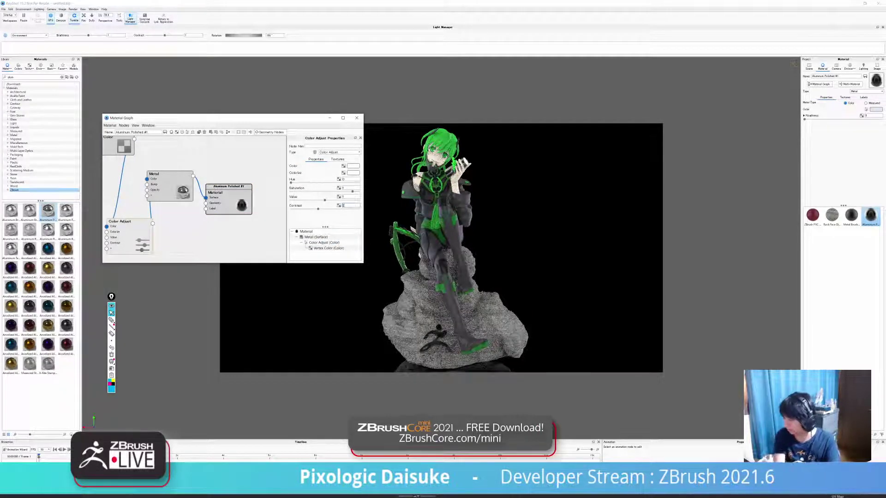
{"action": "key", "text": "Return"}
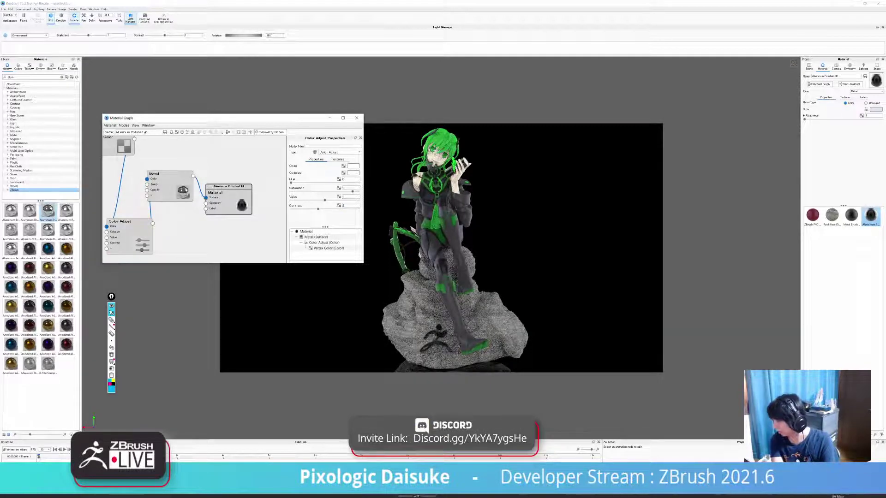
- Space out the Metal and Material nodes, set the aluminum's Roughness to 0.05, and close the Material Graph
{"action": "left_click_drag", "start_coordinate": [229, 193], "coordinate": [249, 196]}
{"action": "left_click_drag", "start_coordinate": [170, 183], "coordinate": [187, 187]}
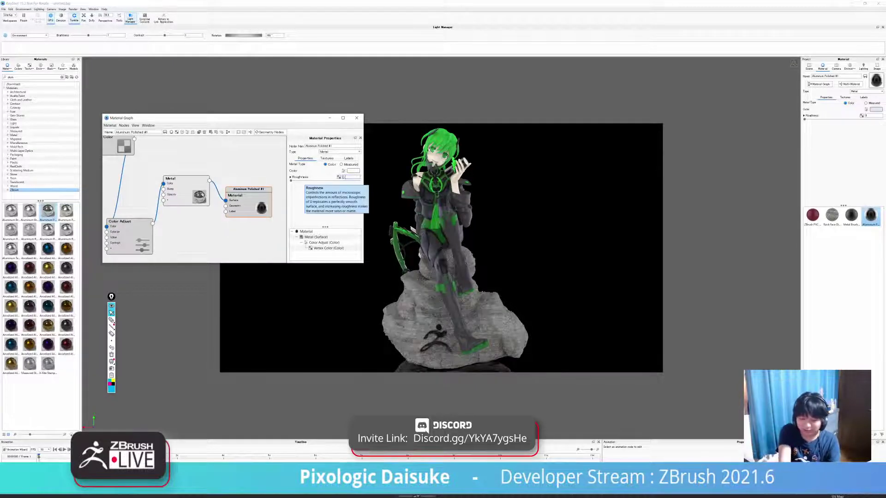
{"action": "type", "text": "0.02"}
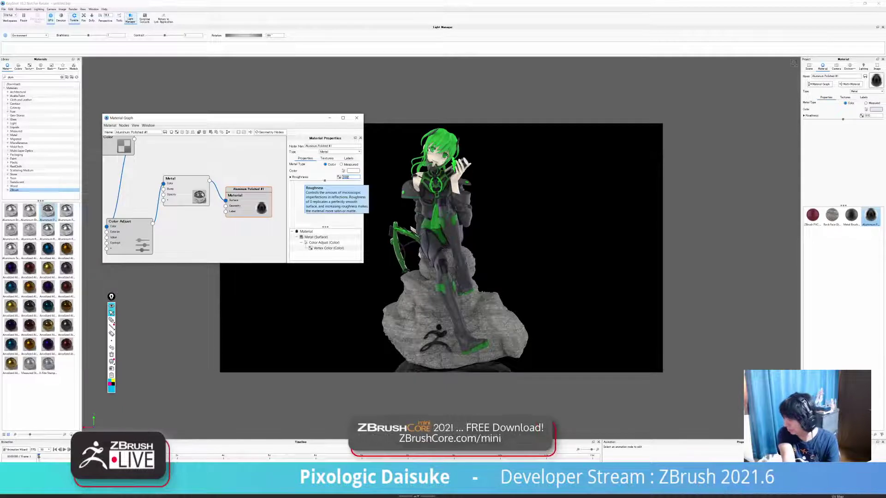
{"action": "key", "text": "Return"}
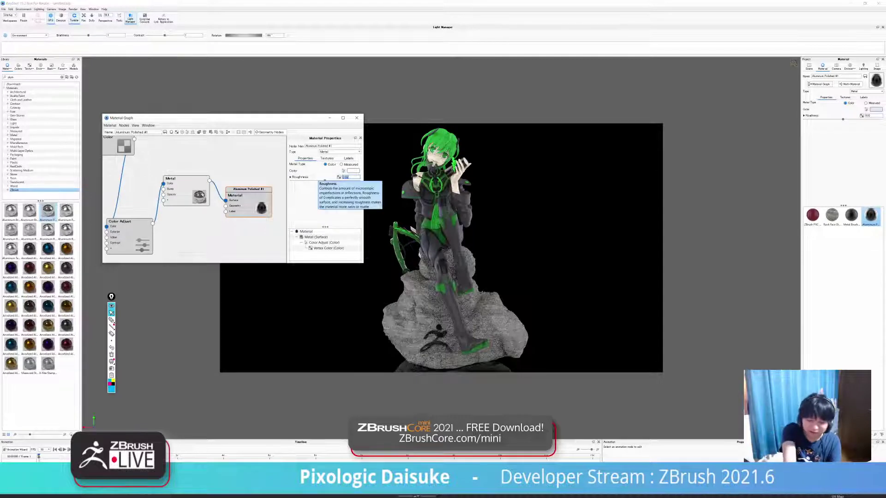
{"action": "type", "text": "0"}
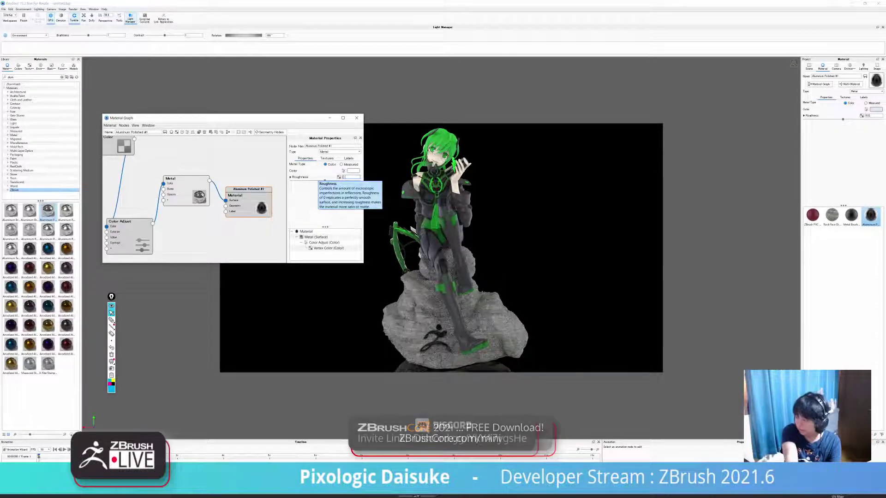
{"action": "type", "text": ".05"}
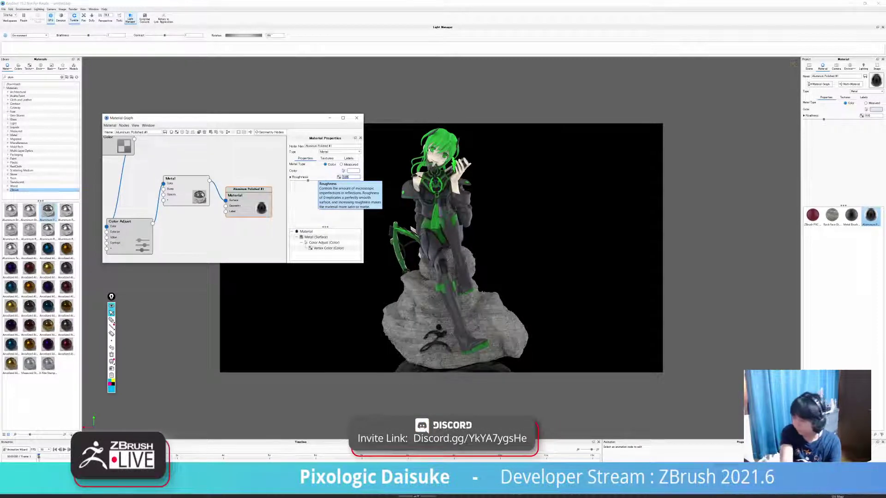
{"action": "key", "text": "Return"}
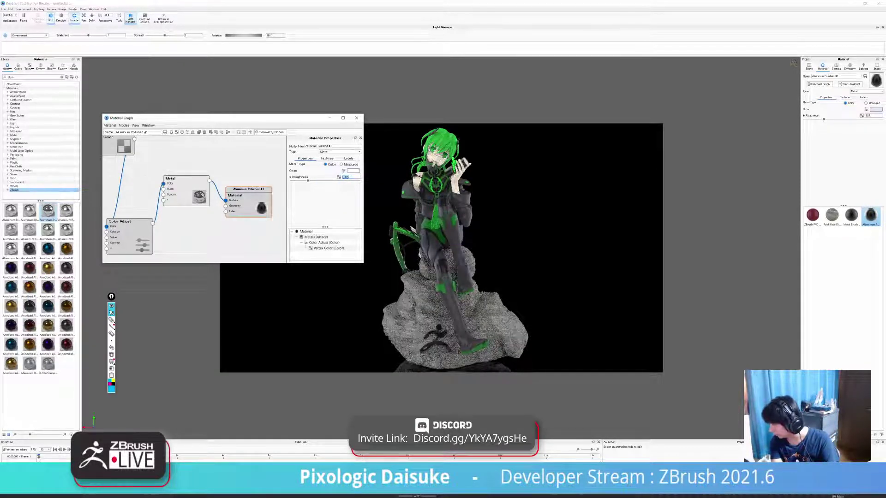
{"action": "left_click", "coordinate": [357, 117]}
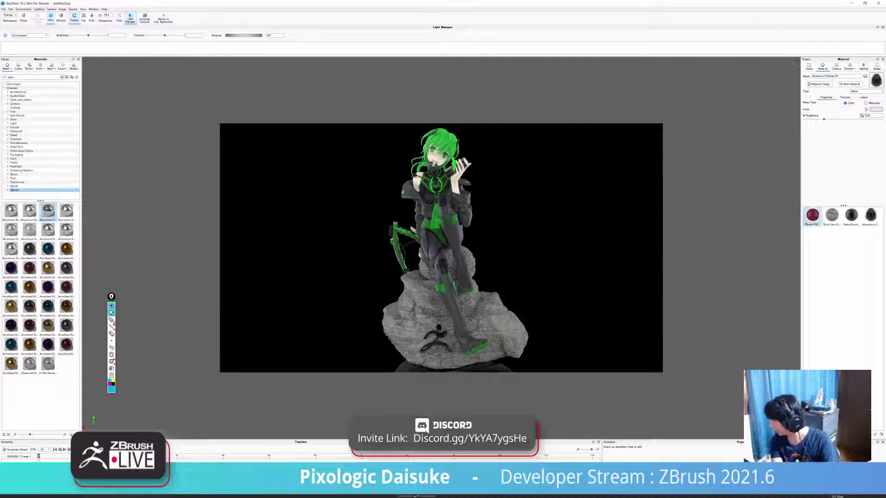
- Select the PolySphere part and the body part together in the scene list and assign them the ZBrush skin material, found by searching "skin"
{"action": "left_click", "coordinate": [809, 67]}
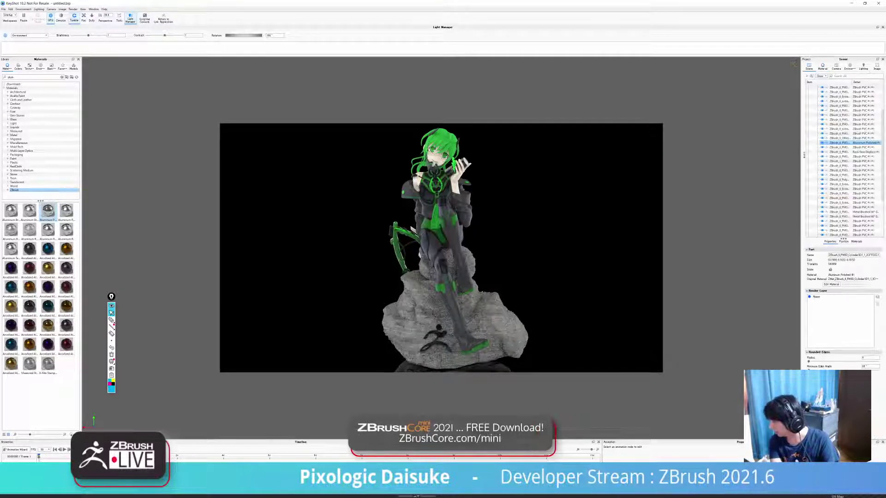
{"action": "left_click", "coordinate": [840, 235]}
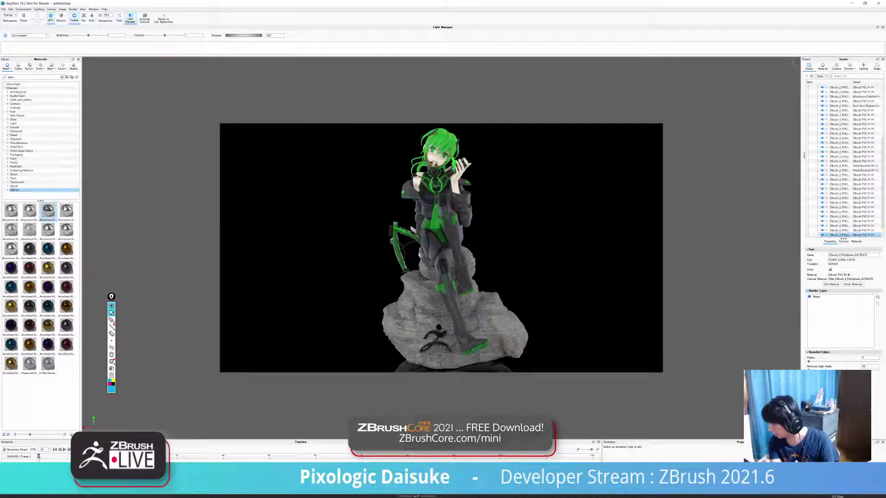
{"action": "left_click", "coordinate": [838, 110], "text": "ctrl"}
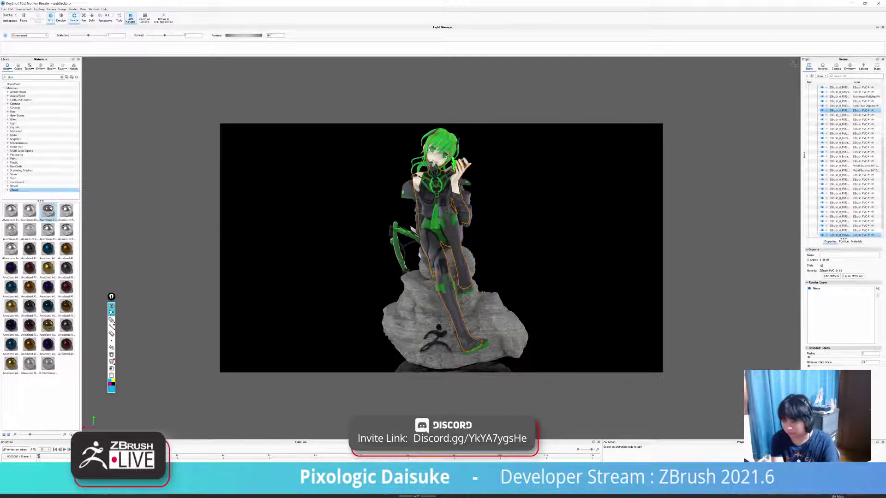
{"action": "double_click", "coordinate": [10, 77]}
{"action": "type", "text": "skin"}
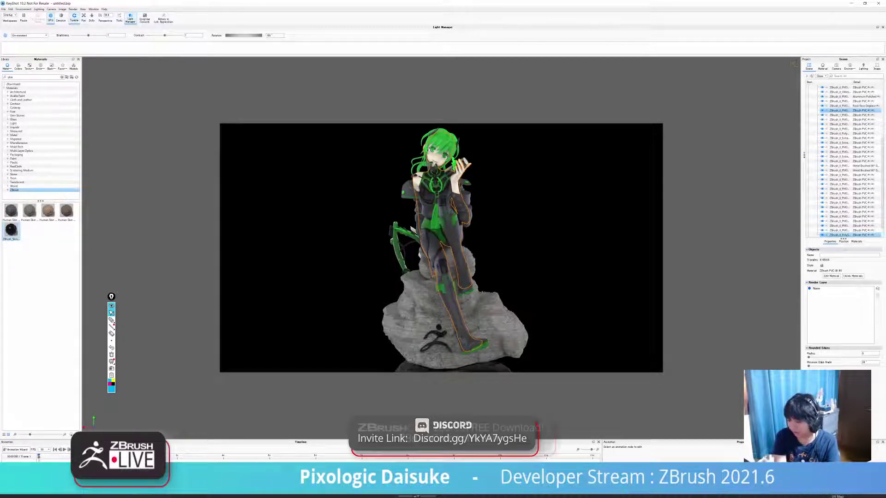
{"action": "mouse_move", "coordinate": [11, 230]}
{"action": "left_click_drag", "start_coordinate": [11, 230], "coordinate": [840, 112]}
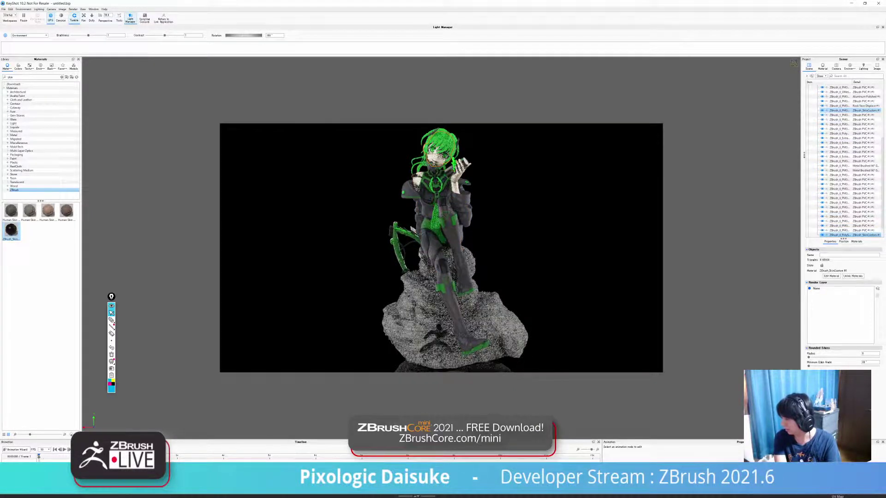
- Open the Material Graph of the ZBrush skin material, then reposition and enlarge its window so all nodes fit
{"action": "left_click", "coordinate": [822, 66]}
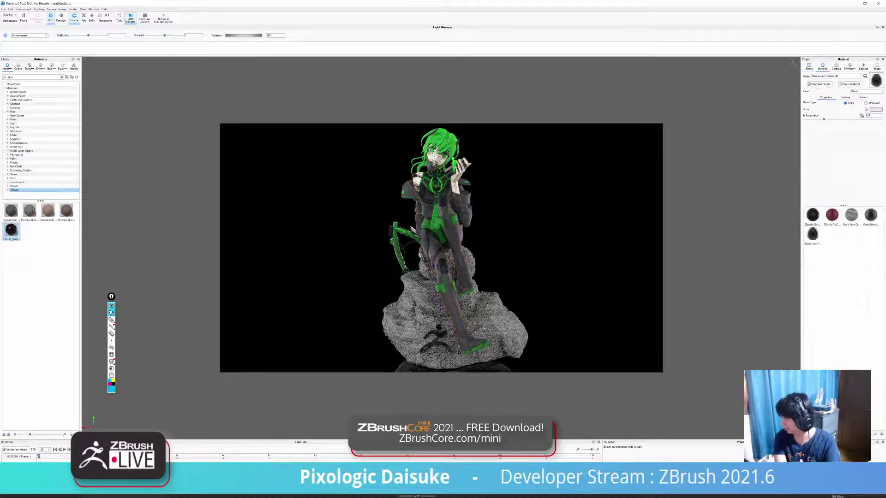
{"action": "left_click", "coordinate": [819, 84]}
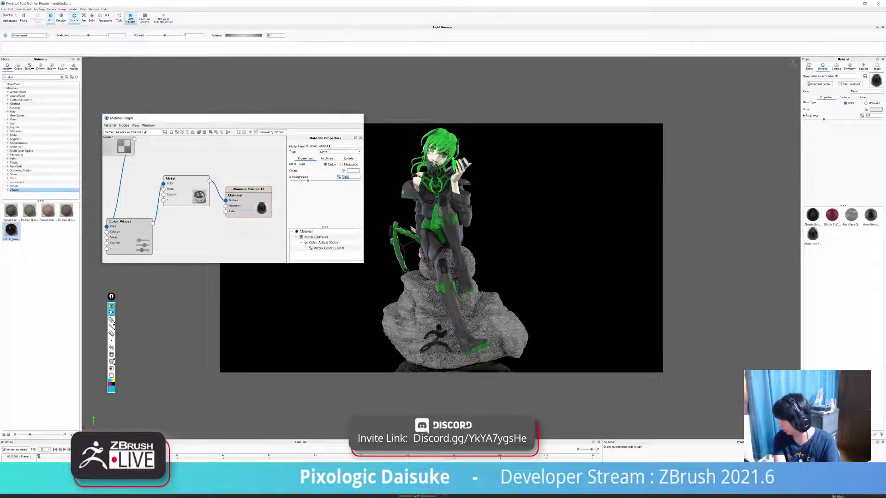
{"action": "left_click", "coordinate": [357, 118]}
{"action": "left_click", "coordinate": [812, 215]}
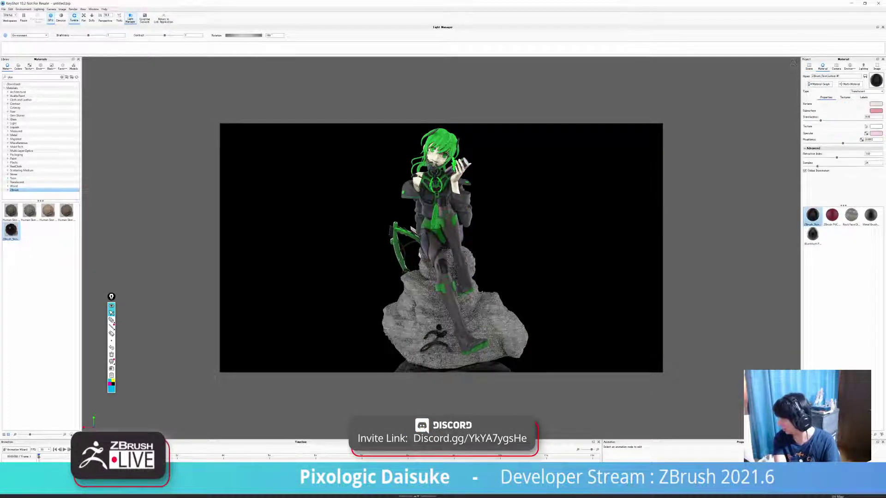
{"action": "left_click", "coordinate": [819, 84]}
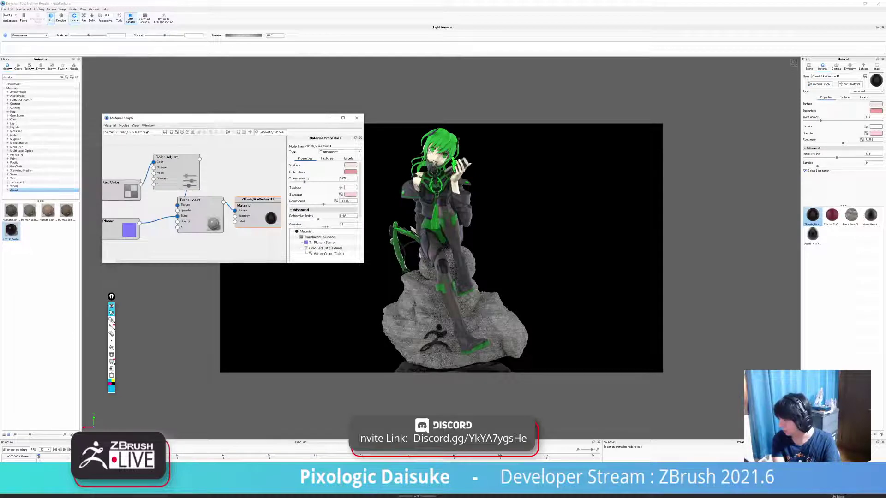
{"action": "left_click_drag", "start_coordinate": [271, 118], "coordinate": [253, 113]}
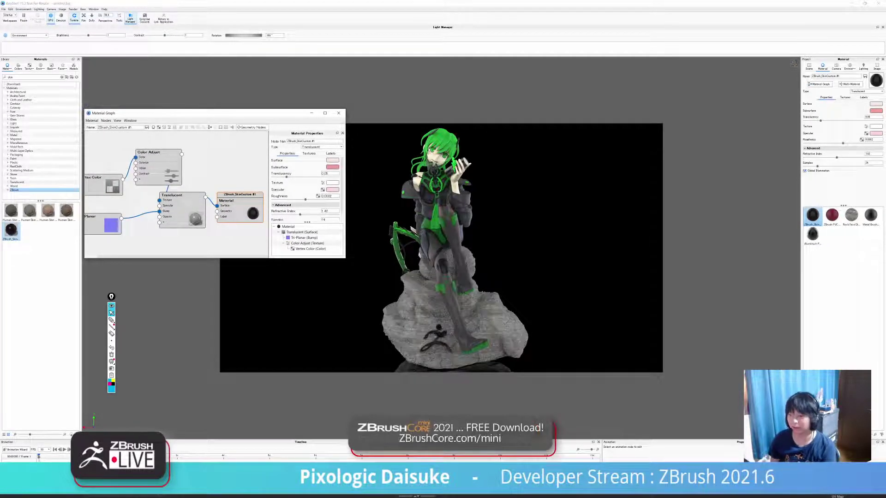
{"action": "left_click", "coordinate": [240, 207]}
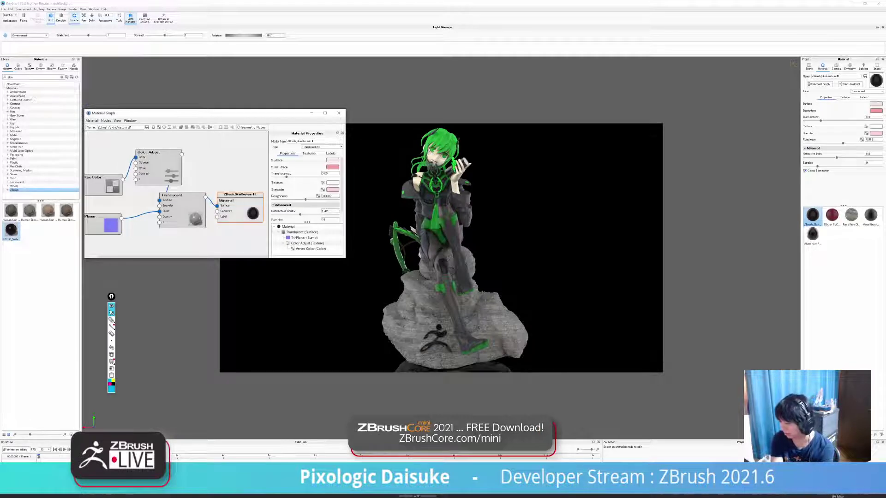
{"action": "left_click_drag", "start_coordinate": [215, 109], "coordinate": [215, 79]}
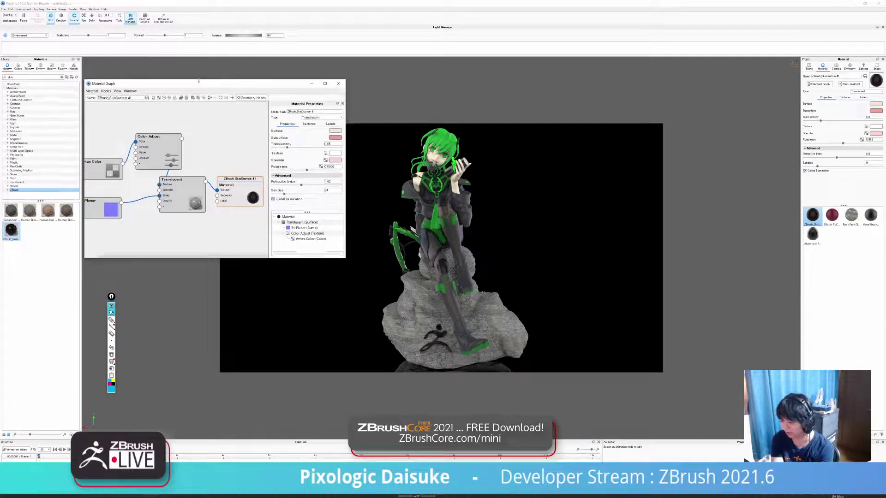
{"action": "left_click_drag", "start_coordinate": [85, 134], "coordinate": [40, 134]}
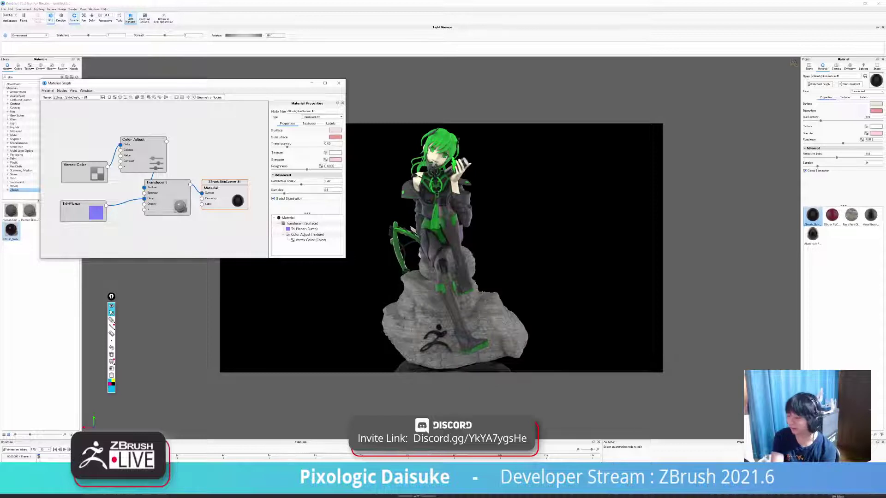
- Move the Vertex Color and Color Adjust nodes up, clear of the Translucent and Tri-Planar nodes, and check the available texture node types
{"action": "mouse_move", "coordinate": [143, 140]}
{"action": "left_mouse_down"}
{"action": "mouse_move", "coordinate": [147, 125]}
{"action": "mouse_move", "coordinate": [146, 134]}
{"action": "left_mouse_up"}
{"action": "left_click_drag", "start_coordinate": [84, 171], "coordinate": [83, 134]}
{"action": "left_click_drag", "start_coordinate": [146, 134], "coordinate": [143, 131]}
{"action": "left_click_drag", "start_coordinate": [82, 134], "coordinate": [81, 129]}
{"action": "right_click", "coordinate": [86, 158]}
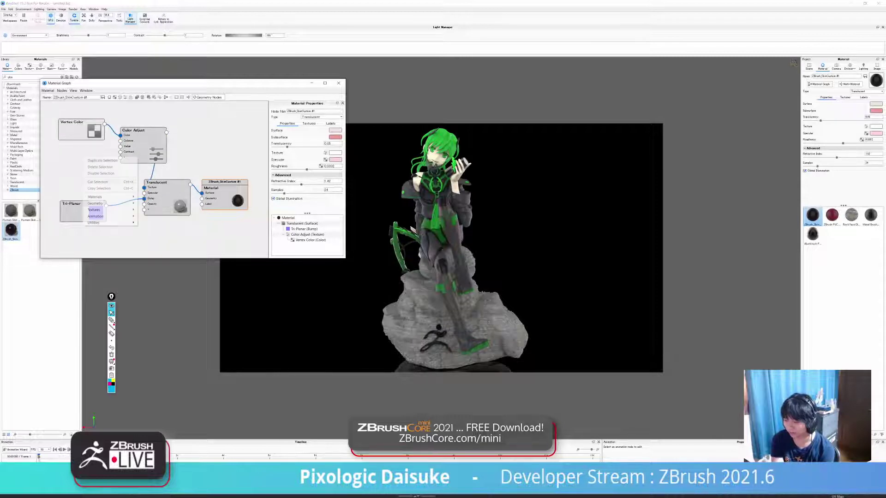
{"action": "mouse_move", "coordinate": [102, 197]}
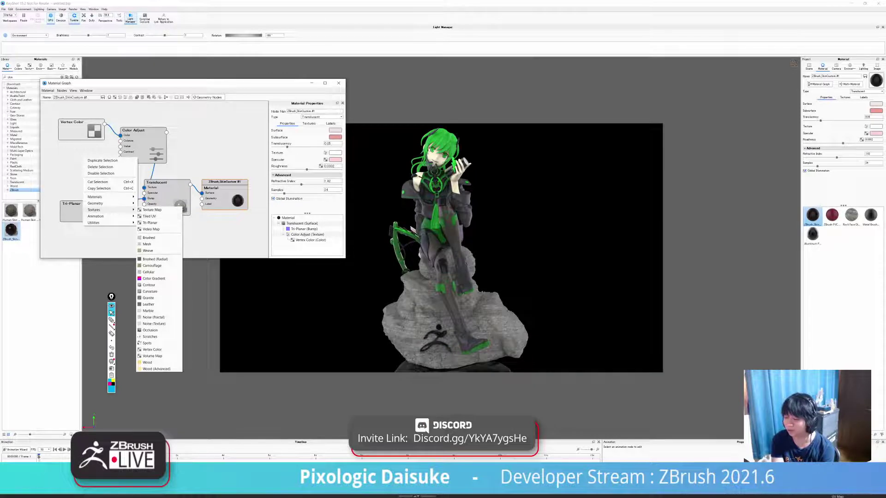
{"action": "left_click", "coordinate": [81, 130]}
{"action": "left_click_drag", "start_coordinate": [81, 130], "coordinate": [83, 129]}
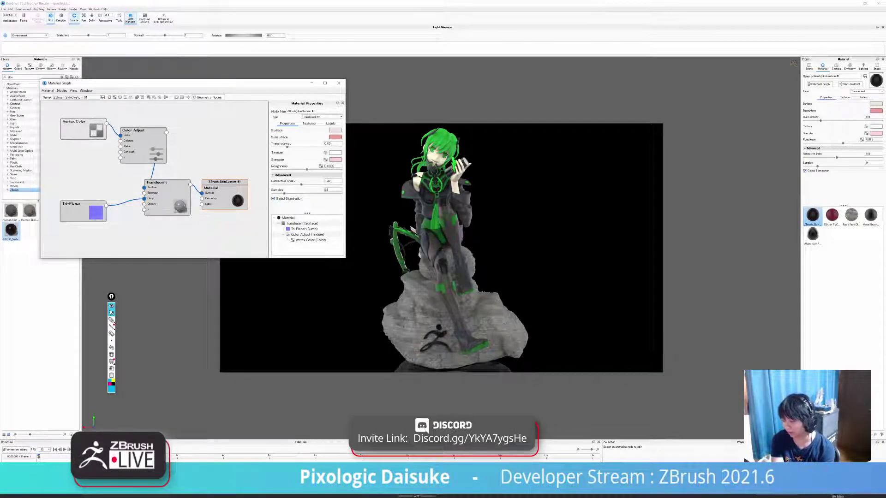
{"action": "mouse_move", "coordinate": [140, 136]}
{"action": "left_mouse_down"}
{"action": "mouse_move", "coordinate": [146, 128]}
{"action": "mouse_move", "coordinate": [132, 127]}
{"action": "left_mouse_up"}
{"action": "left_click", "coordinate": [83, 129]}
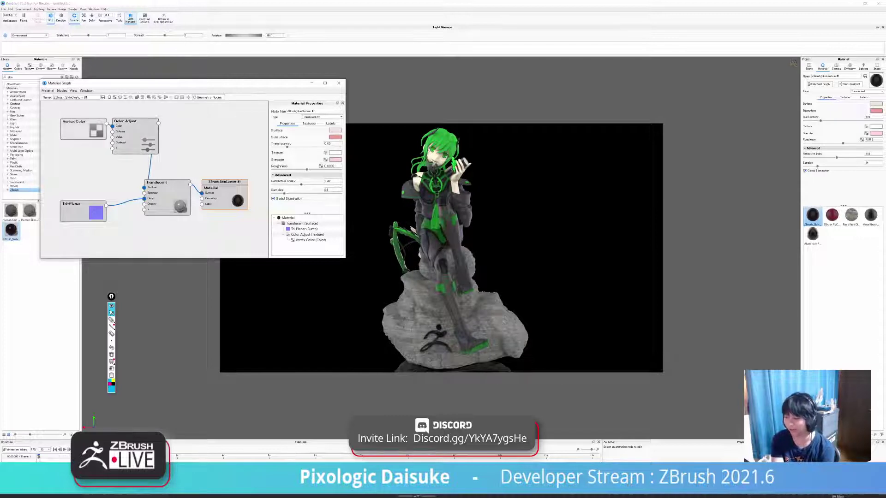
{"action": "left_click", "coordinate": [133, 128]}
{"action": "left_click", "coordinate": [133, 167]}
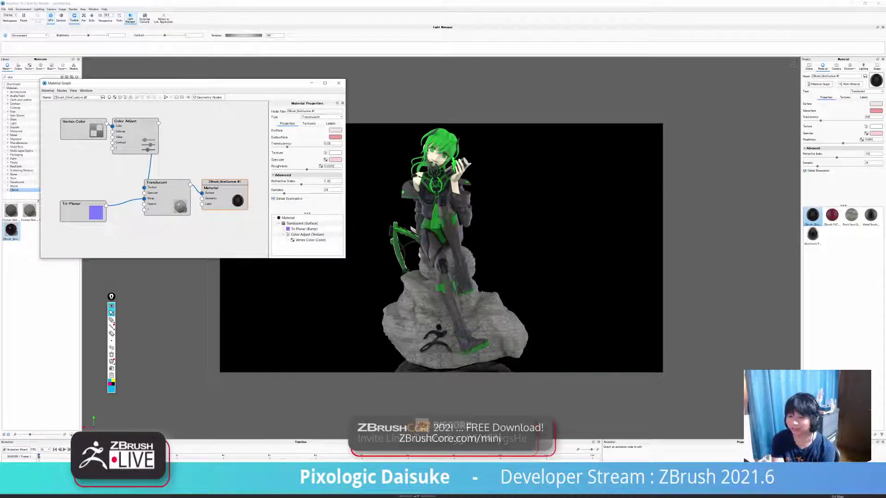
{"action": "left_click", "coordinate": [167, 197]}
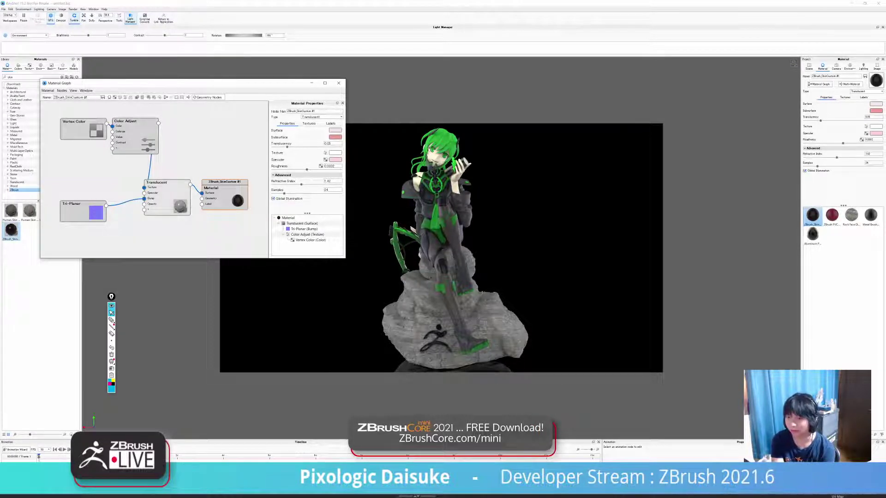
{"action": "left_click", "coordinate": [167, 231]}
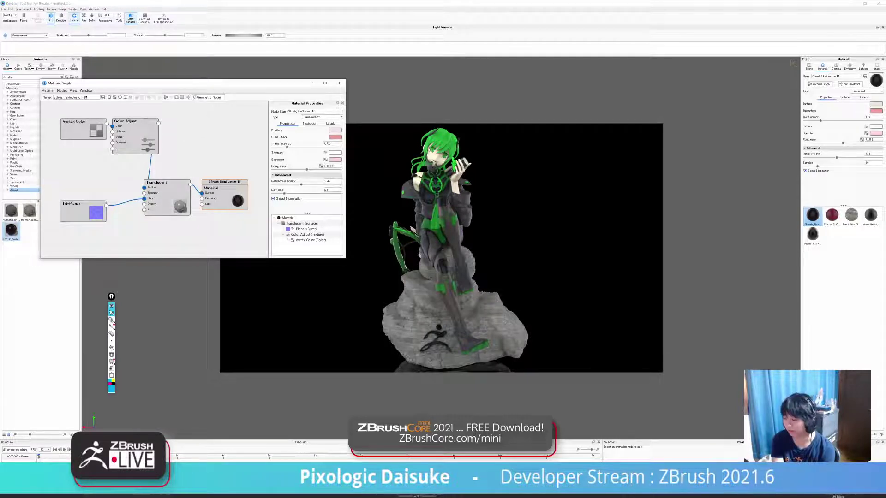
{"action": "left_click", "coordinate": [167, 198]}
{"action": "left_click", "coordinate": [167, 231]}
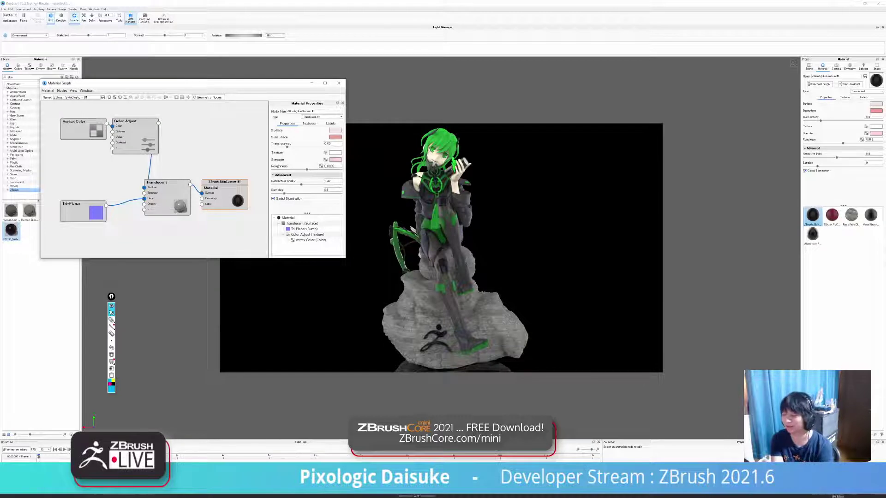
- Place the Vertex Color and Color Adjust nodes side by side just above the Translucent node, and close the Material Graph
{"action": "left_click_drag", "start_coordinate": [131, 133], "coordinate": [139, 135]}
{"action": "left_click_drag", "start_coordinate": [78, 130], "coordinate": [77, 128]}
{"action": "left_click_drag", "start_coordinate": [140, 134], "coordinate": [131, 132]}
{"action": "left_click_drag", "start_coordinate": [79, 211], "coordinate": [78, 209]}
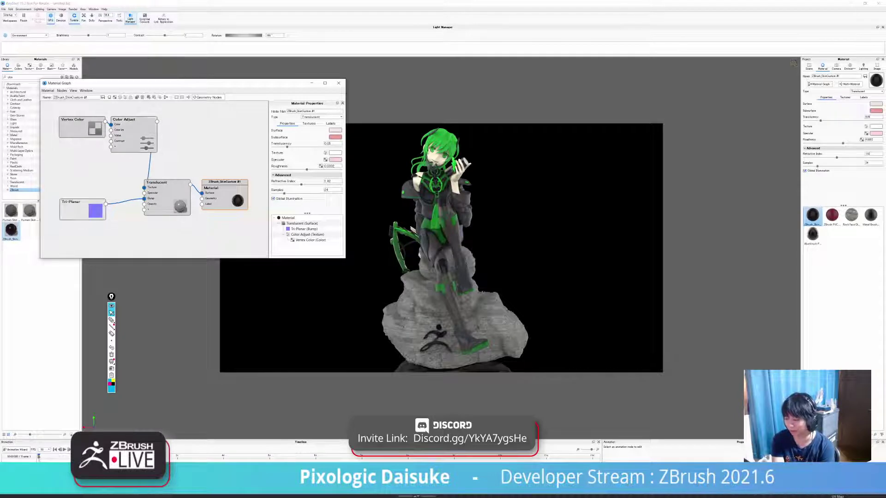
{"action": "left_click_drag", "start_coordinate": [132, 133], "coordinate": [132, 153]}
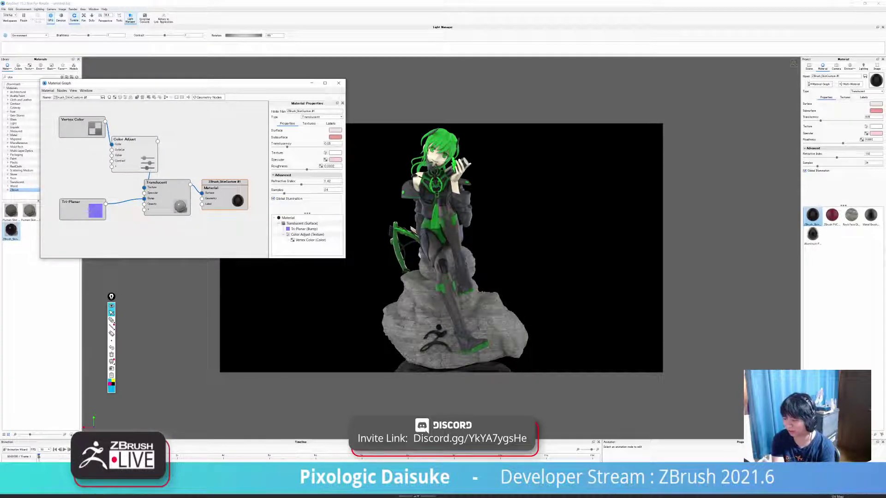
{"action": "left_click_drag", "start_coordinate": [80, 127], "coordinate": [81, 147]}
{"action": "key", "text": "Escape"}
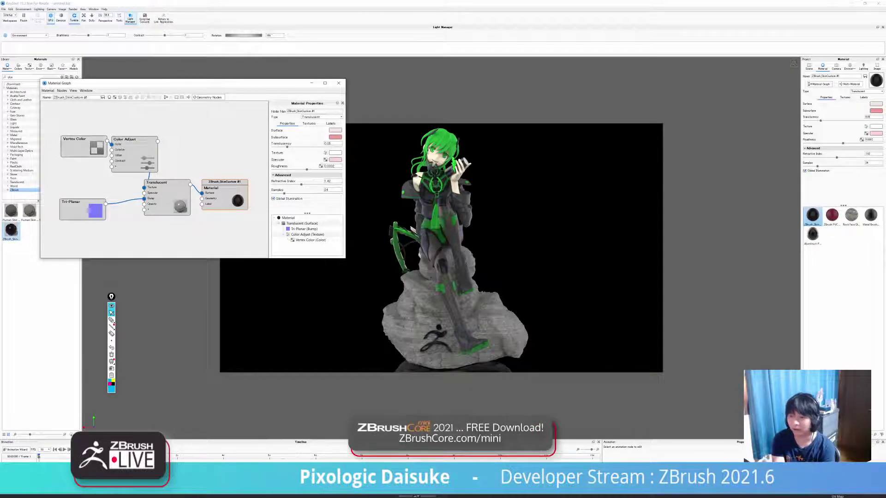
{"action": "left_click", "coordinate": [338, 83]}
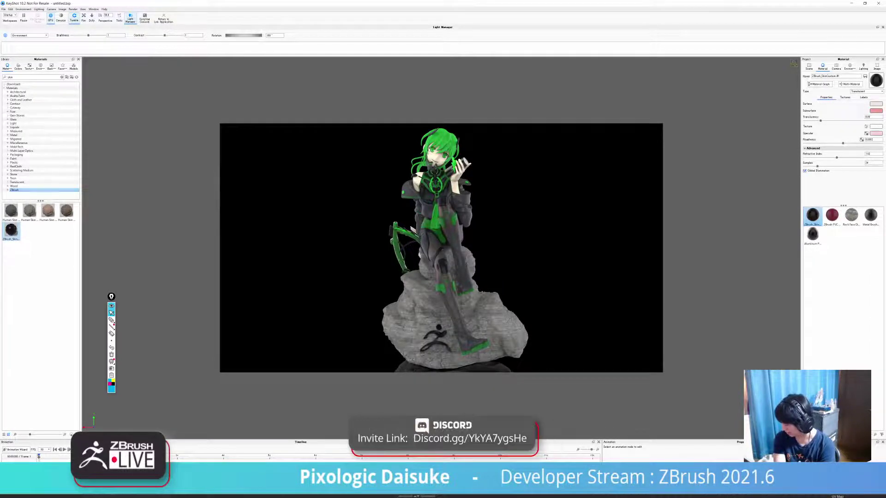
- Render the still image with the real-time view paused, and enlarge the output window to fit the whole picture
{"action": "key", "text": "ctrl+p"}
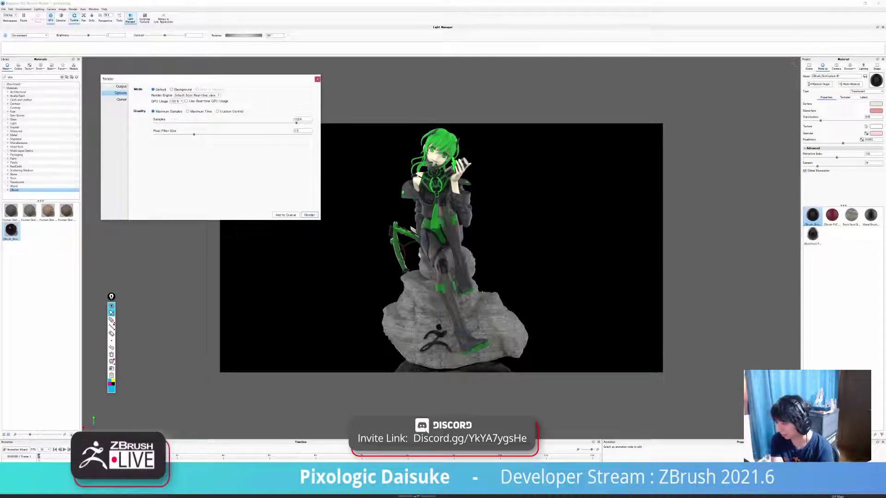
{"action": "key", "text": "shift+p"}
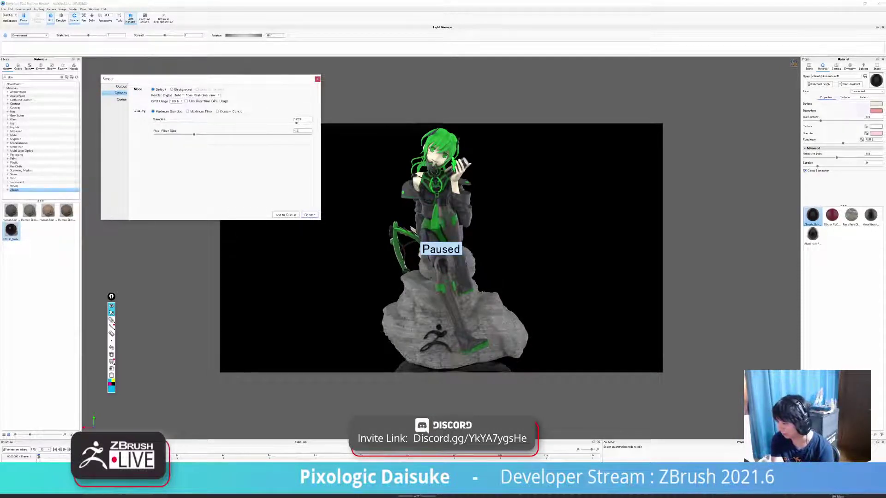
{"action": "left_click", "coordinate": [309, 215]}
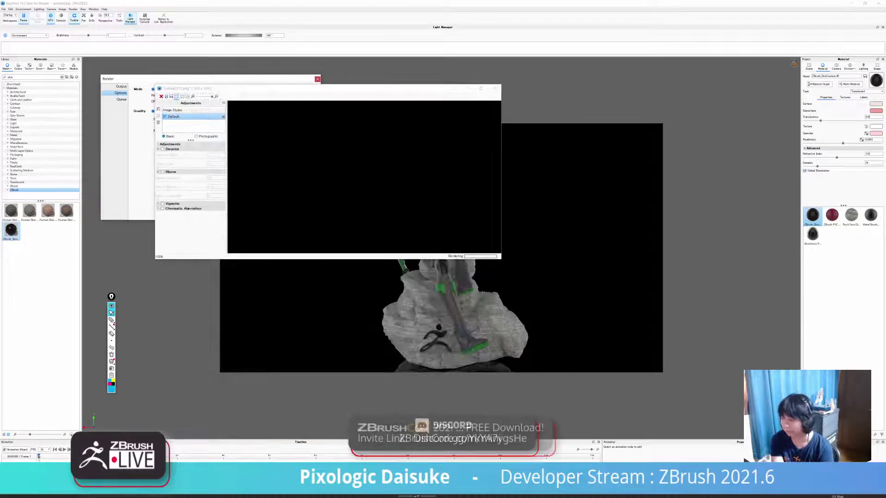
{"action": "left_click_drag", "start_coordinate": [211, 67], "coordinate": [204, 51]}
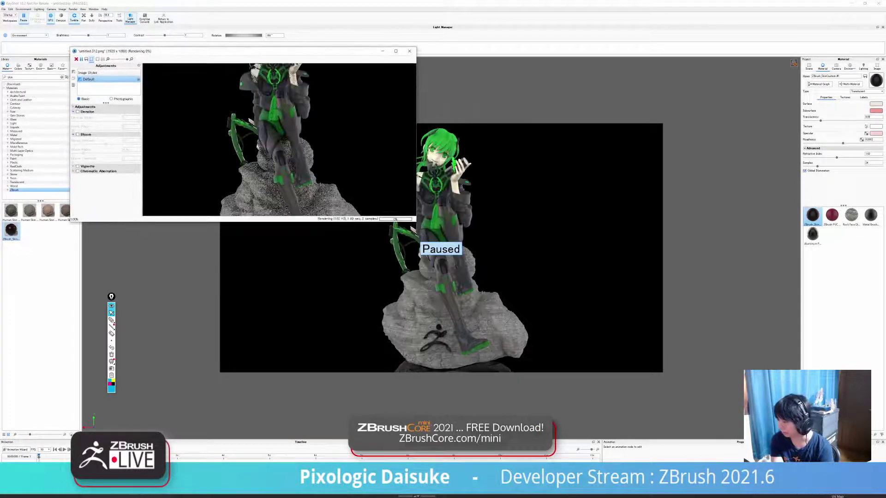
{"action": "left_click_drag", "start_coordinate": [416, 218], "coordinate": [584, 358]}
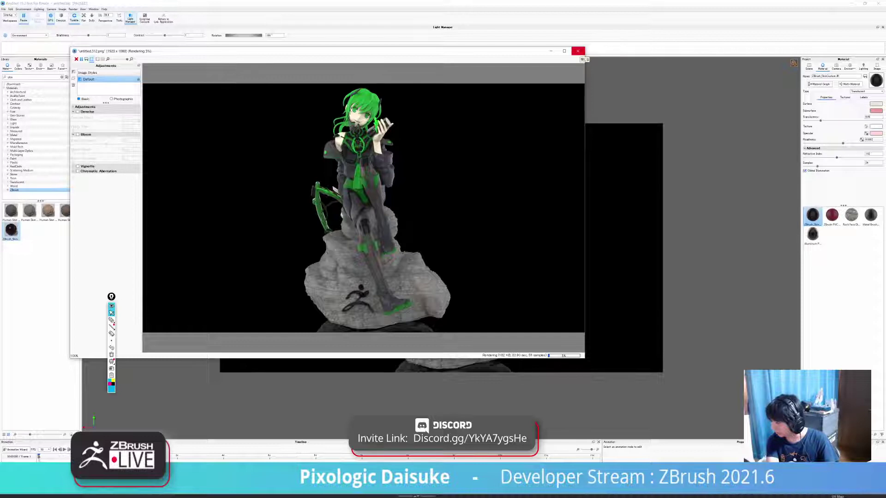
- Stop the running render without deleting the rendered images, and move the Render dialog aside
{"action": "left_click", "coordinate": [578, 51]}
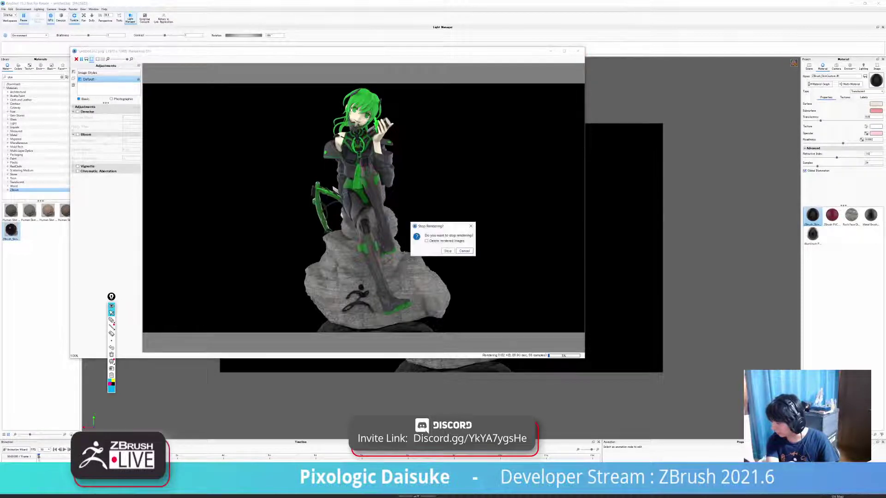
{"action": "left_click", "coordinate": [446, 250]}
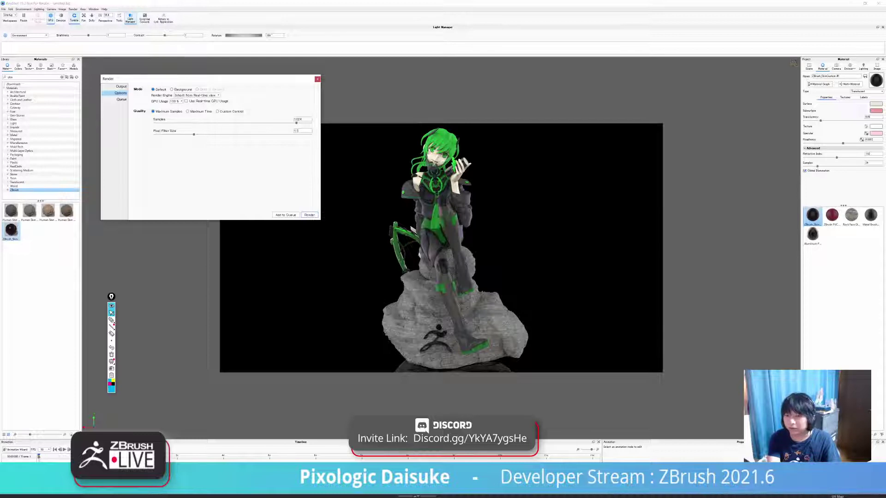
{"action": "left_click_drag", "start_coordinate": [206, 81], "coordinate": [186, 91]}
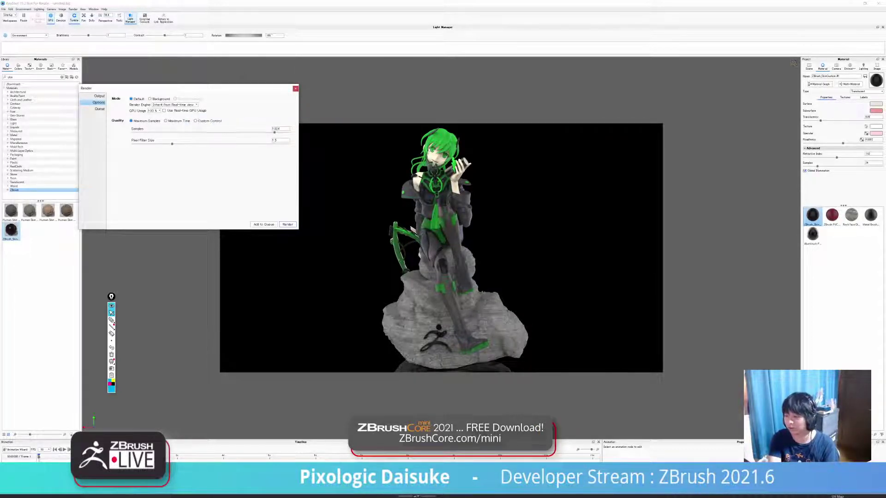
- Examine the Output, Options and Queue settings for the still image in the Render dialog
{"action": "left_click", "coordinate": [99, 109]}
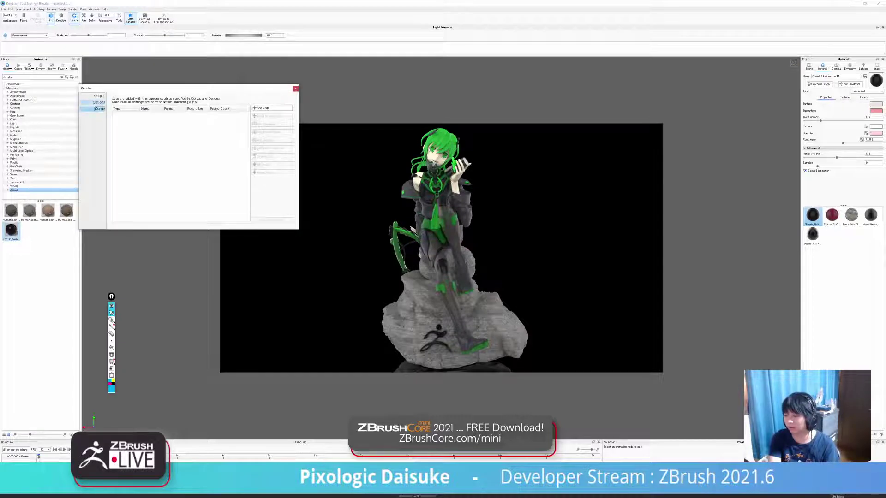
{"action": "left_click", "coordinate": [98, 102]}
{"action": "left_click", "coordinate": [99, 96]}
{"action": "left_click", "coordinate": [98, 103]}
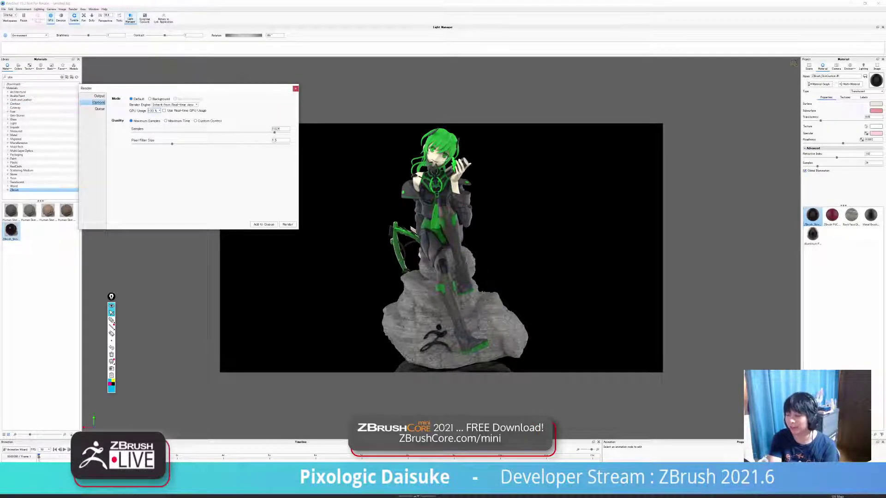
{"action": "left_click", "coordinate": [98, 96]}
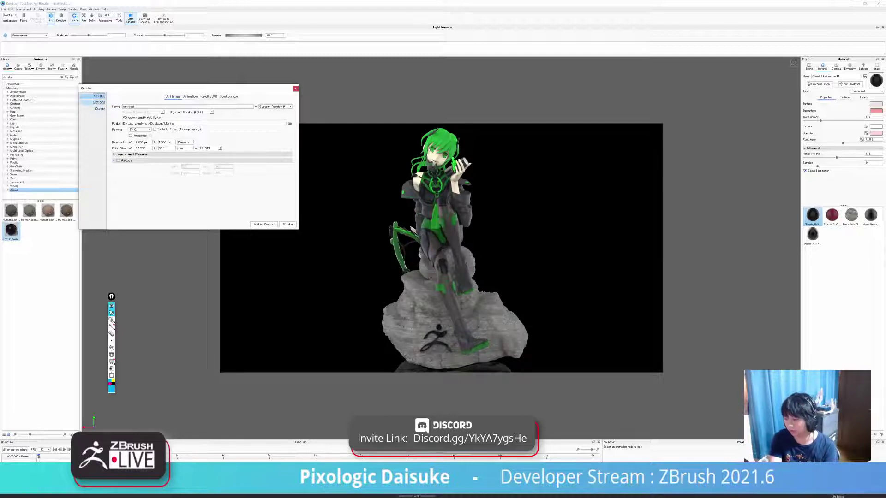
{"action": "left_click", "coordinate": [98, 102]}
{"action": "left_click", "coordinate": [99, 109]}
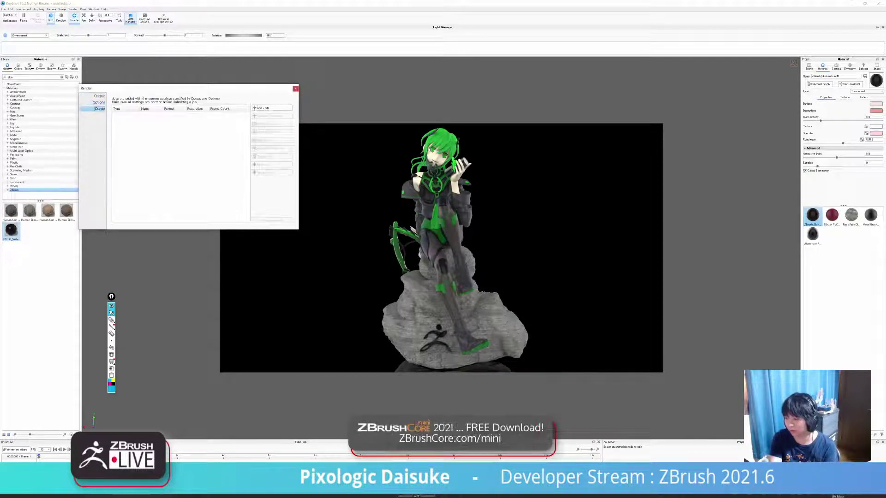
{"action": "left_click", "coordinate": [99, 102]}
{"action": "left_click", "coordinate": [99, 96]}
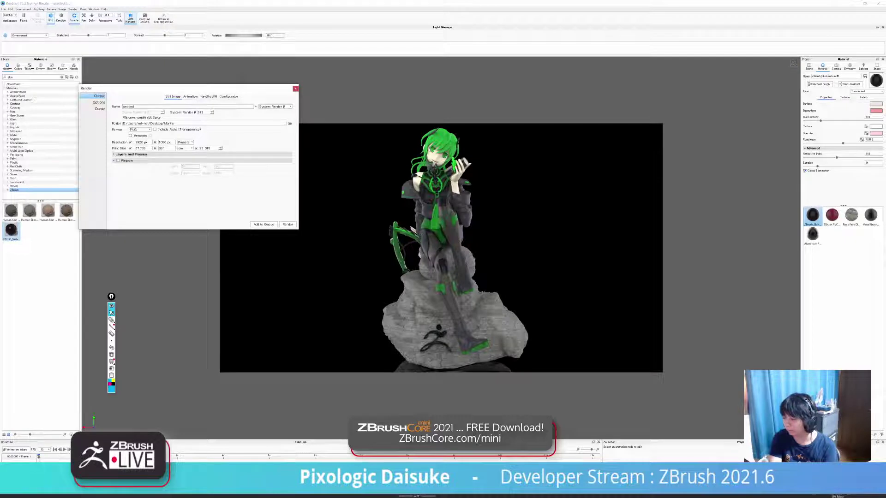
{"action": "left_click", "coordinate": [99, 103]}
{"action": "left_click", "coordinate": [99, 109]}
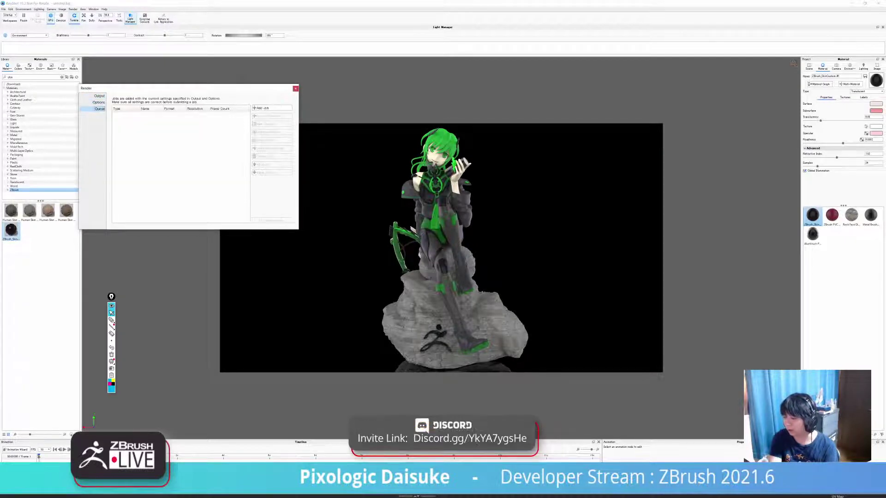
{"action": "left_click", "coordinate": [99, 103]}
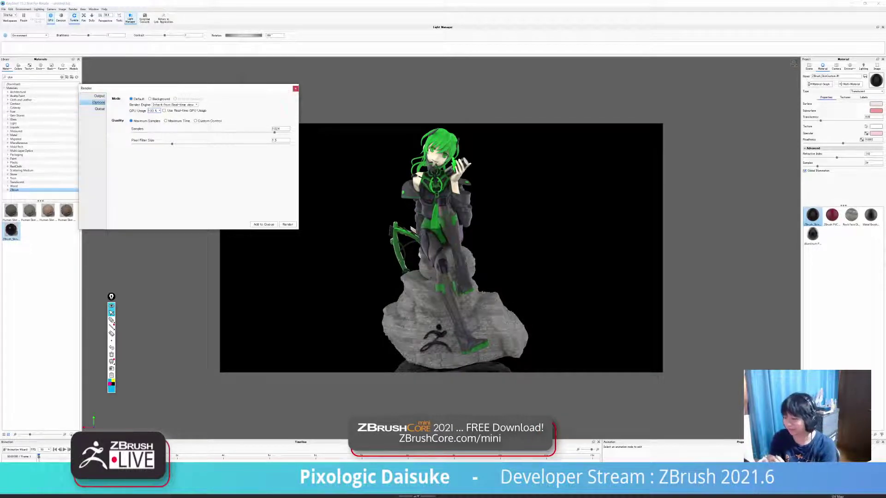
- Close the Render dialog and arrange the Color Adjust, Translucent and Material nodes in one row in the skin material's graph
{"action": "left_click", "coordinate": [99, 96]}
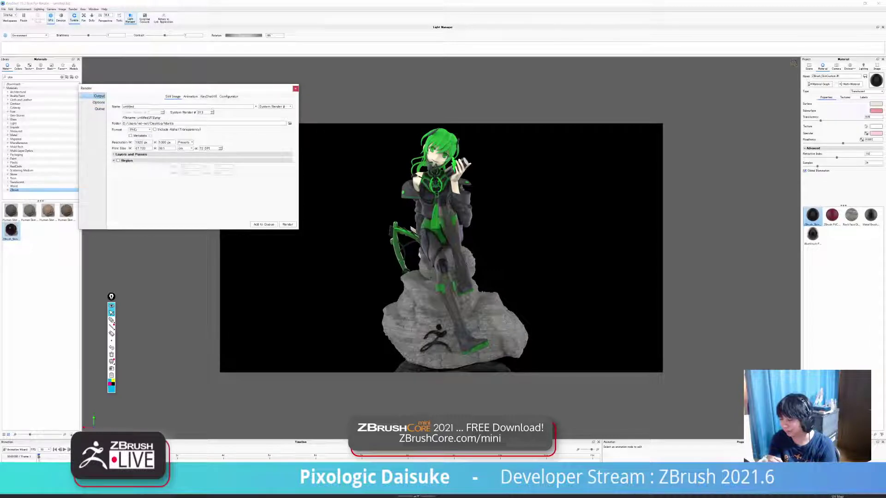
{"action": "left_click", "coordinate": [296, 89]}
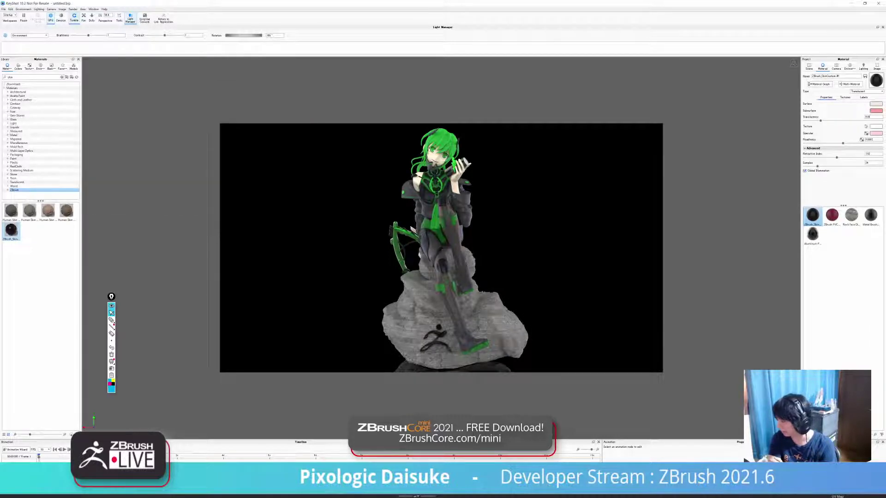
{"action": "left_click", "coordinate": [820, 84]}
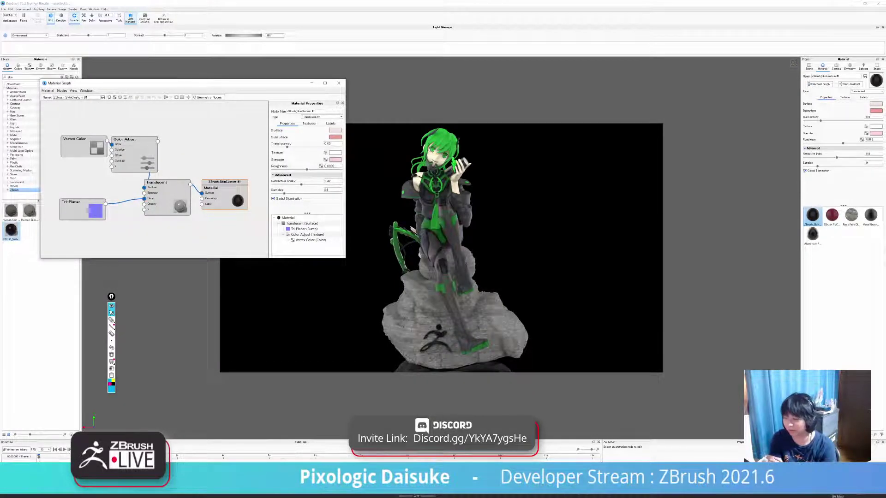
{"action": "left_click_drag", "start_coordinate": [189, 83], "coordinate": [210, 90]}
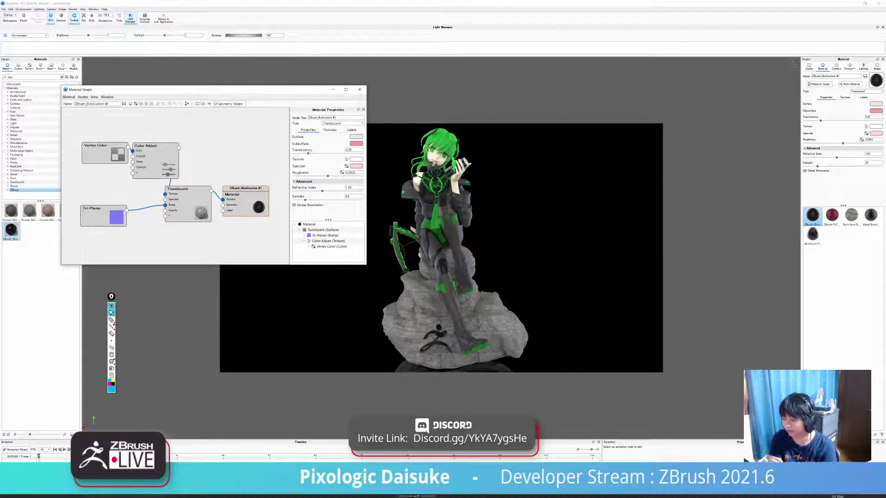
{"action": "left_click_drag", "start_coordinate": [156, 147], "coordinate": [136, 145]}
{"action": "left_click_drag", "start_coordinate": [189, 189], "coordinate": [194, 161]}
{"action": "left_click_drag", "start_coordinate": [246, 194], "coordinate": [245, 165]}
{"action": "left_click", "coordinate": [359, 89]}
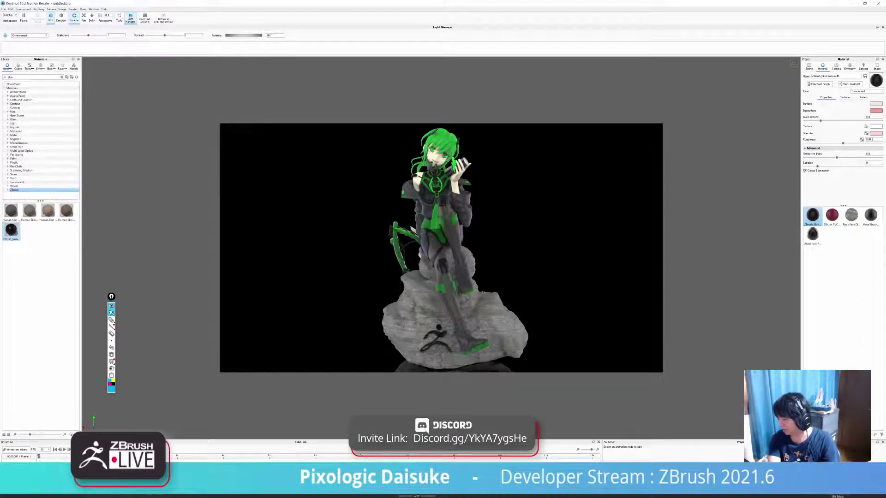
- Reopen the skin material's graph, try a higher translucency on its Material node and set it to 0.05
{"action": "left_click", "coordinate": [819, 84]}
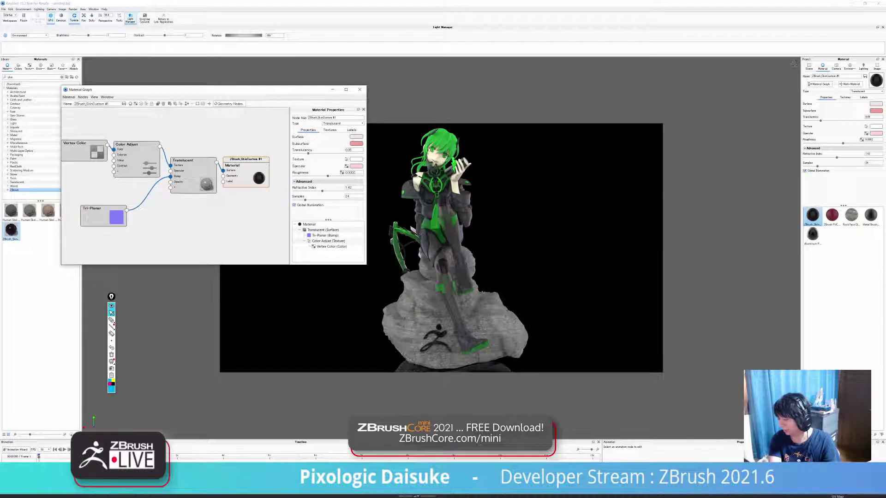
{"action": "left_click", "coordinate": [194, 175]}
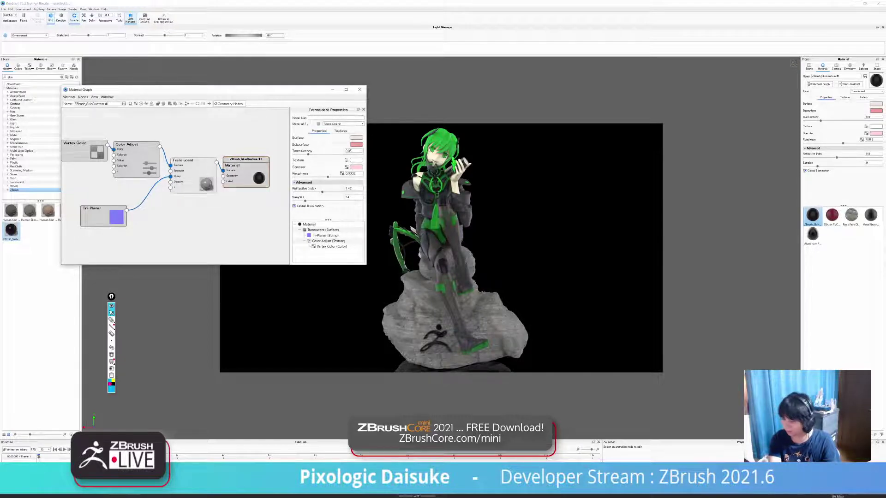
{"action": "left_click", "coordinate": [245, 173]}
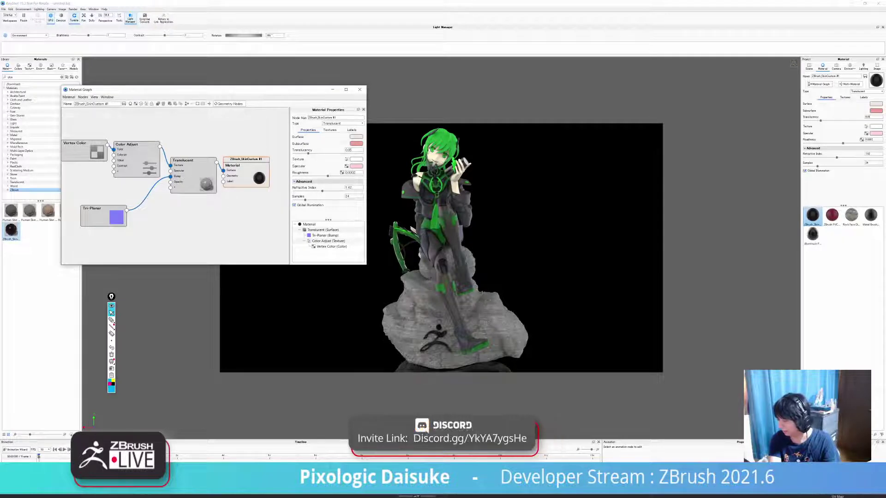
{"action": "left_click_drag", "start_coordinate": [308, 153], "coordinate": [299, 153]}
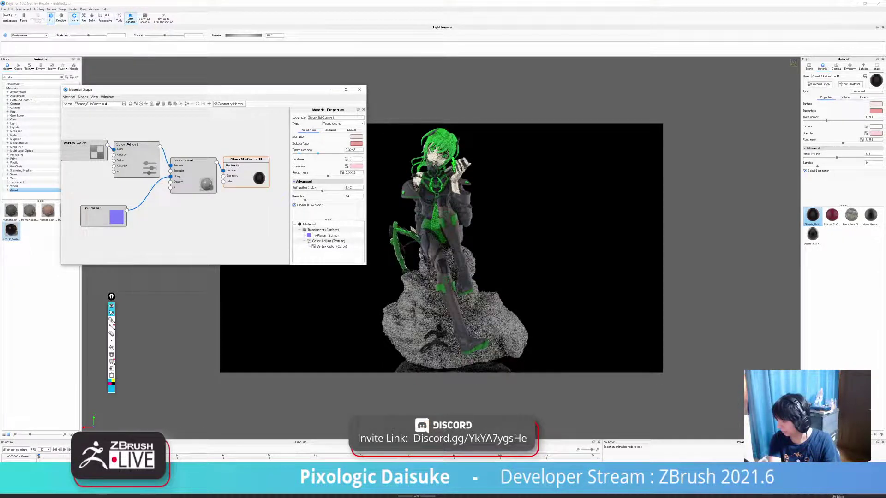
{"action": "double_click", "coordinate": [353, 150]}
{"action": "type", "text": "0.0"}
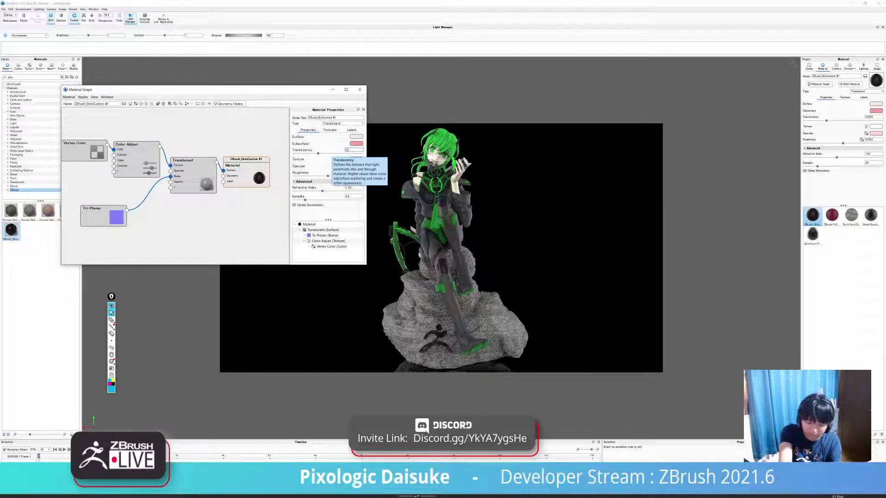
{"action": "type", "text": "5"}
{"action": "key", "text": "Return"}
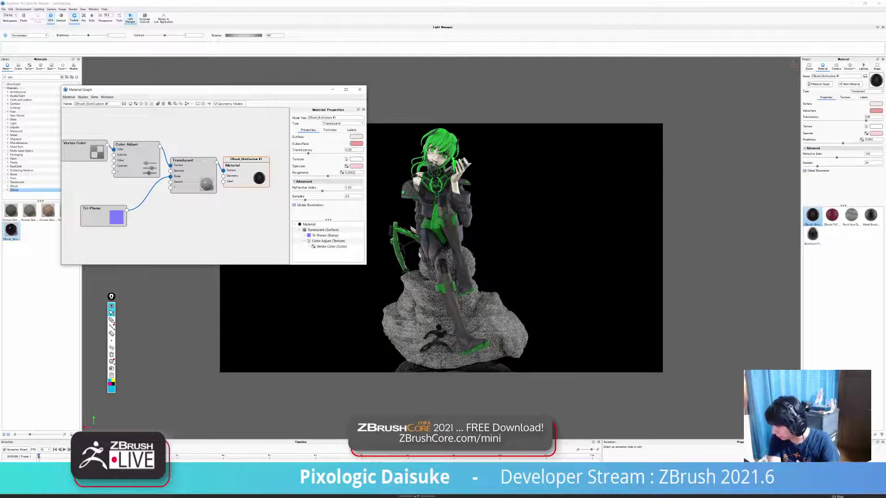
- Check the skin material's textures and labels, and lower its translucency to 0.01
{"action": "left_click", "coordinate": [329, 130]}
{"action": "left_click", "coordinate": [351, 129]}
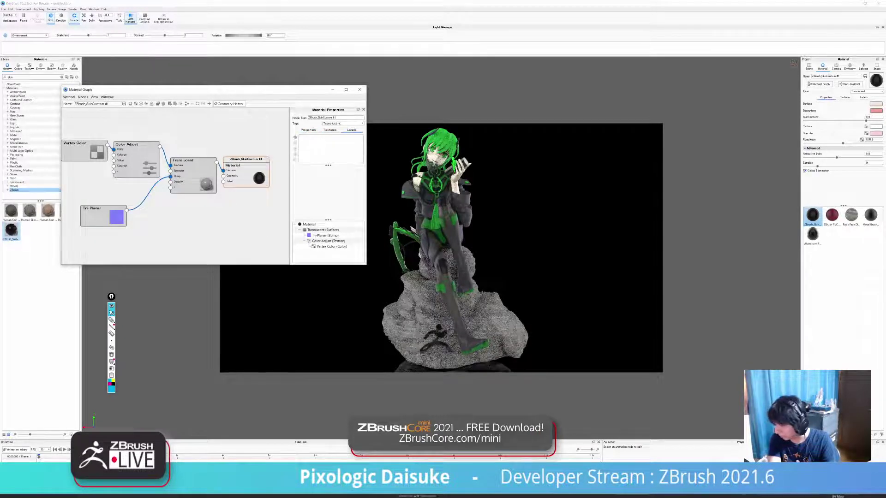
{"action": "left_click", "coordinate": [307, 130]}
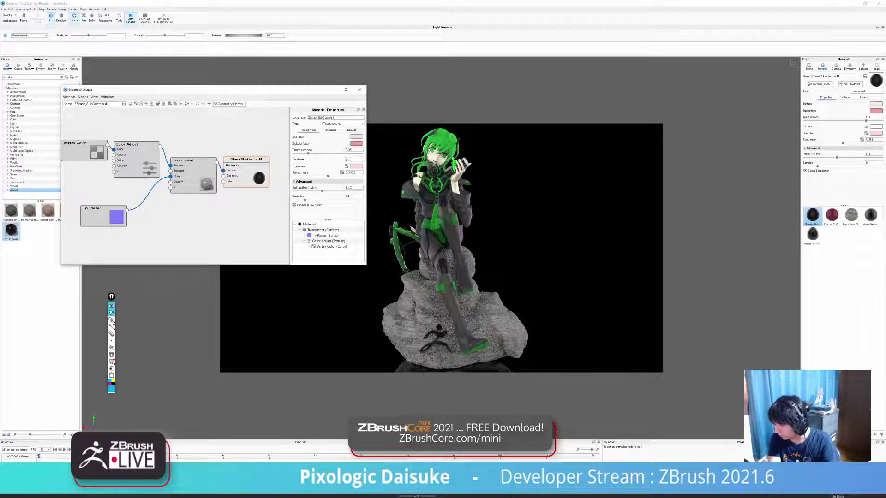
{"action": "left_click_drag", "start_coordinate": [308, 153], "coordinate": [294, 153]}
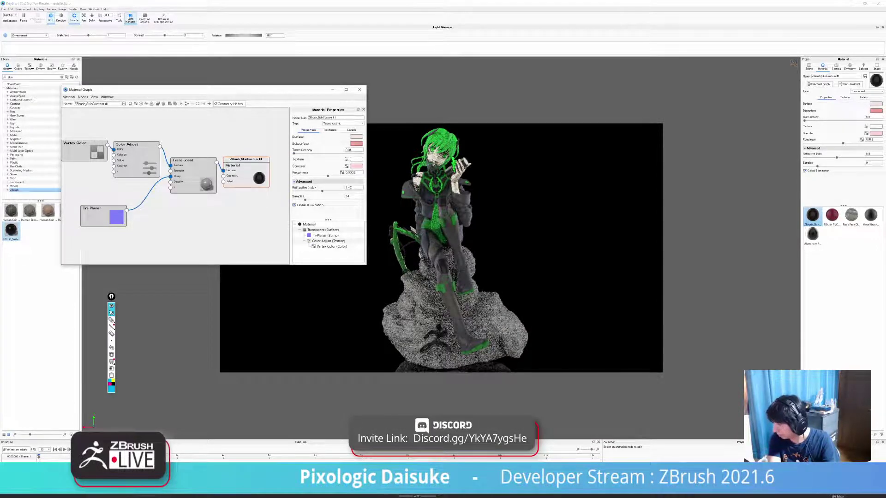
- Start a test render of the still image, stop it without deleting the rendered images, and close the Render dialog
{"action": "key", "text": "ctrl+p"}
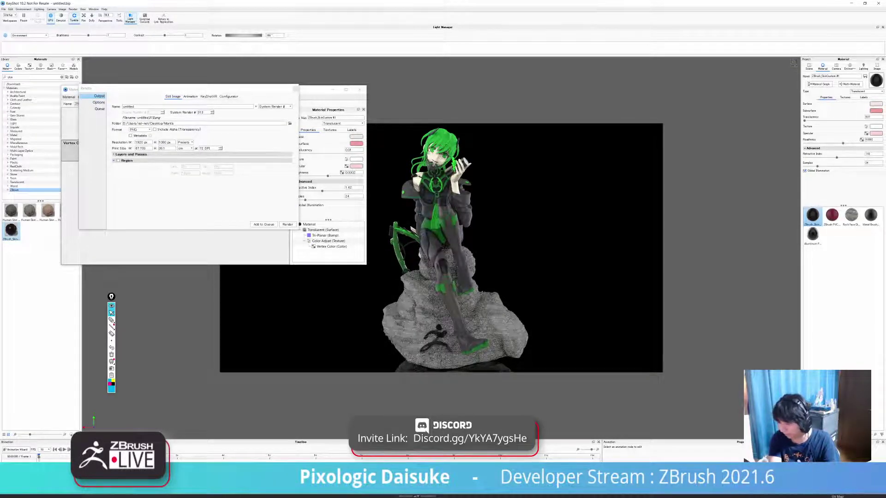
{"action": "left_click", "coordinate": [287, 224]}
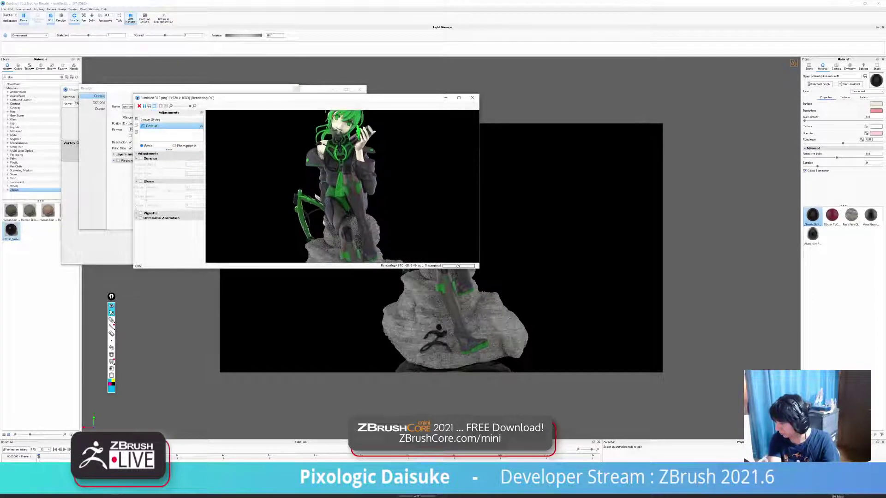
{"action": "left_click", "coordinate": [472, 98]}
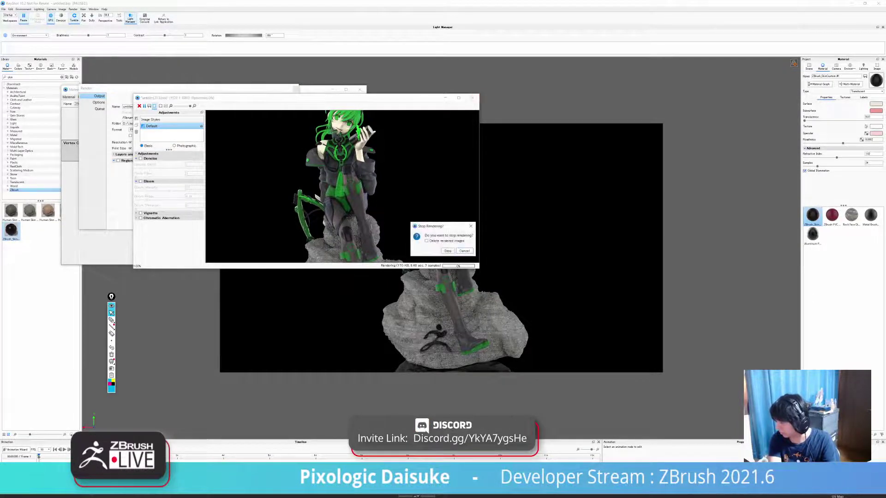
{"action": "left_click", "coordinate": [448, 251]}
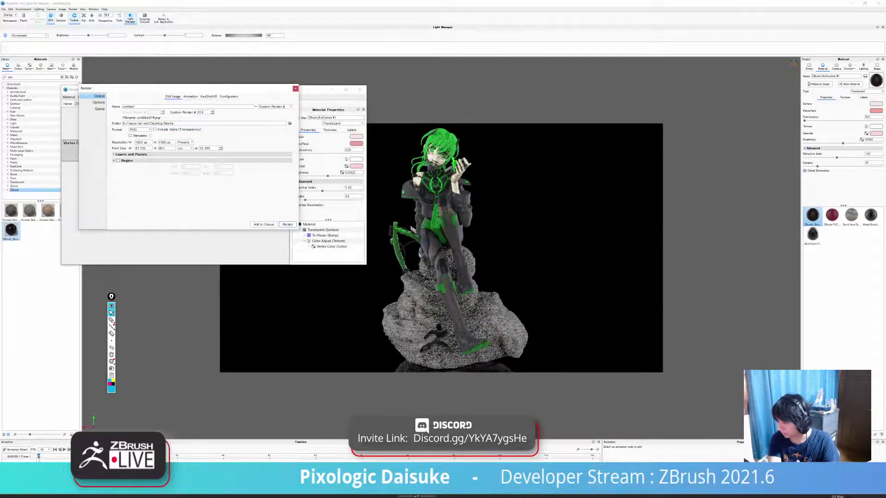
{"action": "key", "text": "Escape"}
- Set the skin material's translucency to 0.05
{"action": "double_click", "coordinate": [349, 150]}
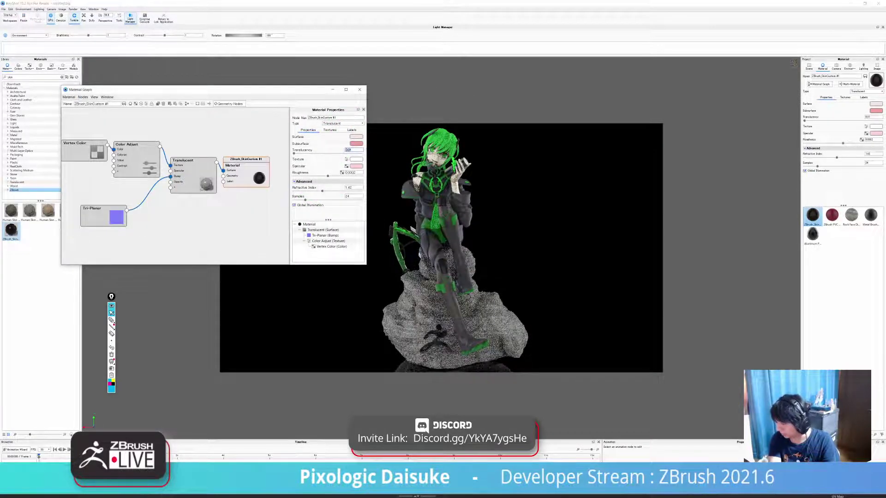
{"action": "type", "text": "0.05"}
{"action": "key", "text": "Return"}
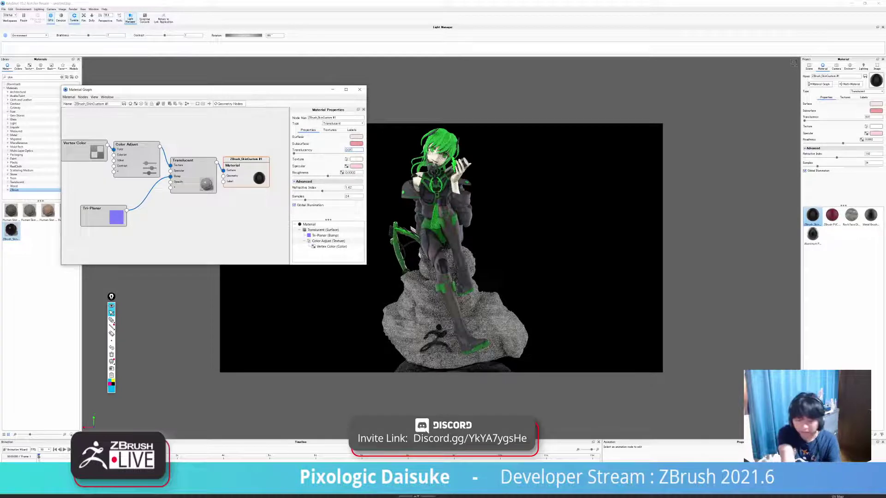
- Try a refractive index of 1.52 and a much lower one on the skin material, and set it to 1.4
{"action": "left_click", "coordinate": [350, 187]}
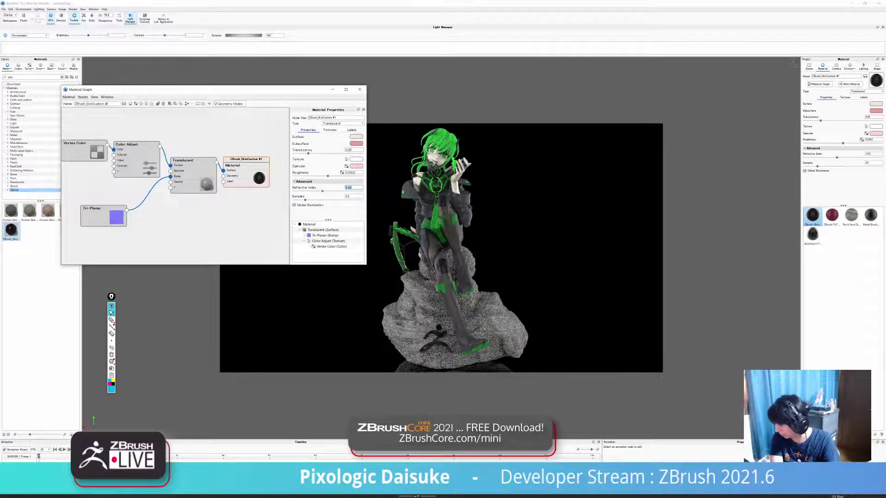
{"action": "type", "text": "1.52"}
{"action": "key", "text": "Return"}
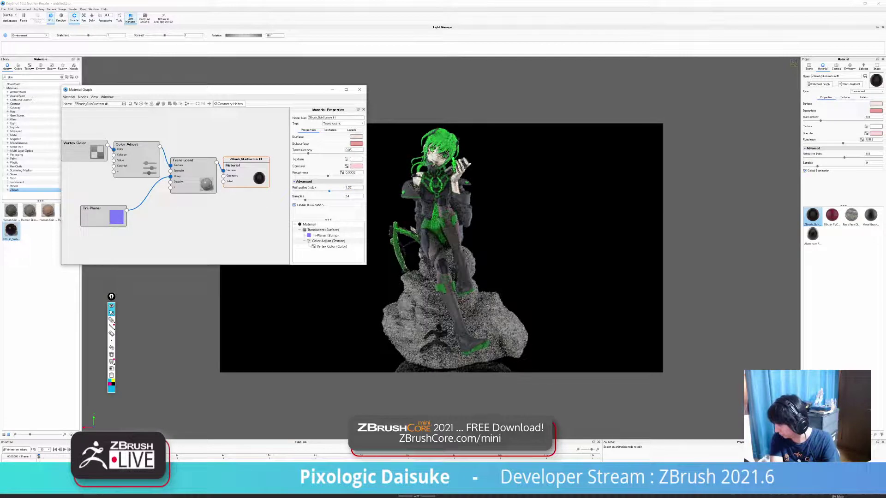
{"action": "left_click_drag", "start_coordinate": [335, 190], "coordinate": [305, 190]}
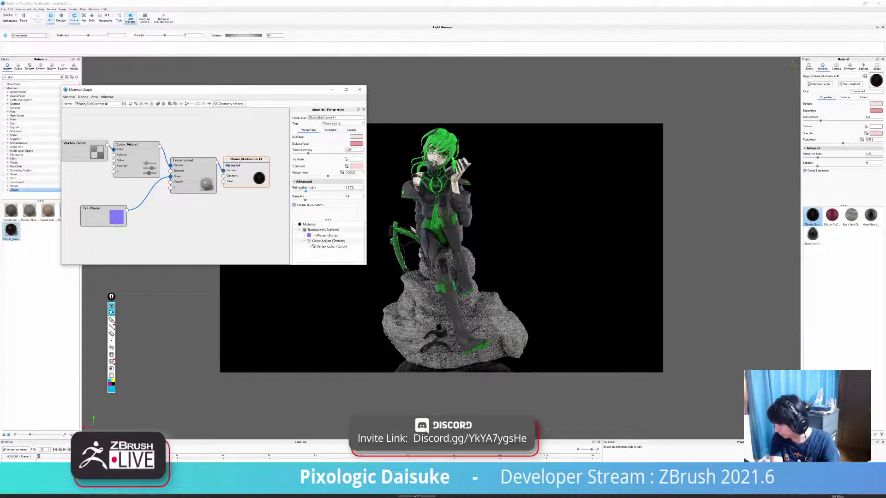
{"action": "left_click_drag", "start_coordinate": [305, 191], "coordinate": [322, 191]}
{"action": "double_click", "coordinate": [354, 187]}
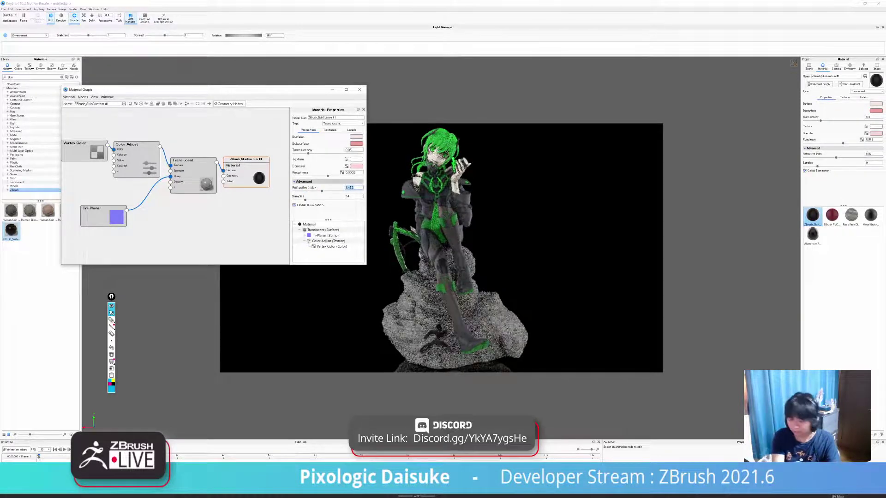
{"action": "type", "text": "1.4"}
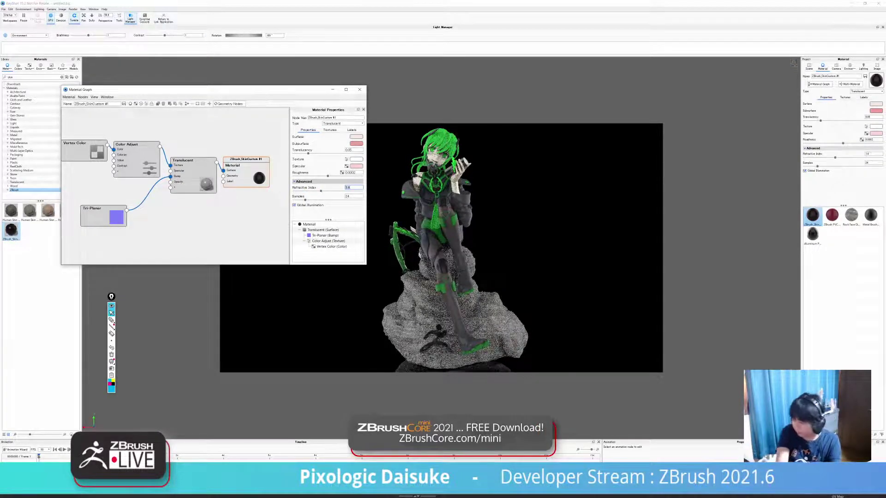
{"action": "key", "text": "Return"}
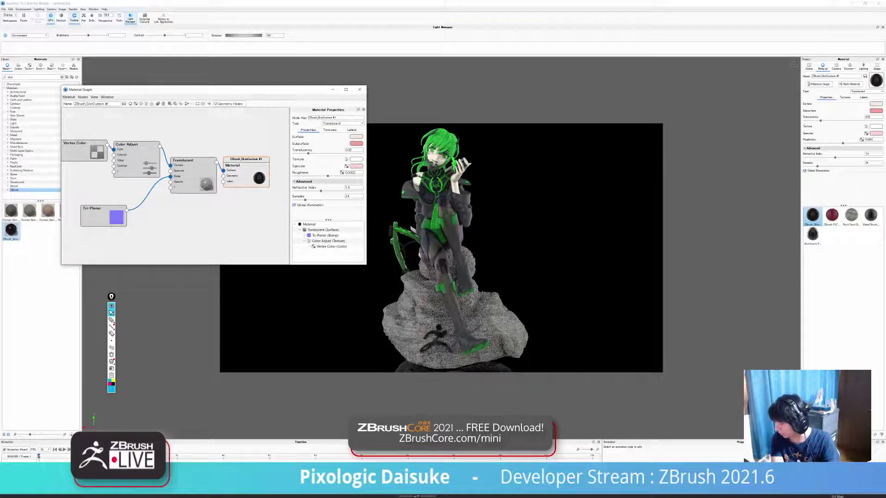
- Change the skin material's specular color to a very pale, almost white pink
{"action": "left_click", "coordinate": [356, 166]}
{"action": "left_click", "coordinate": [286, 143]}
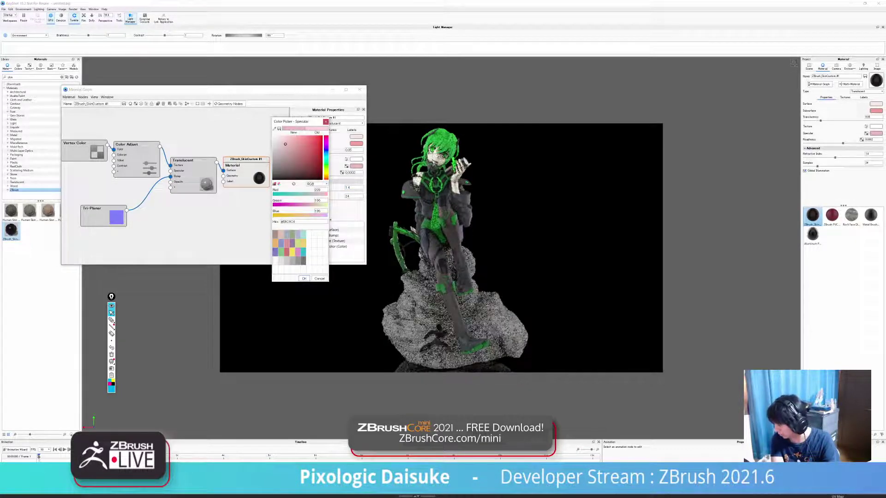
{"action": "left_click", "coordinate": [275, 143]}
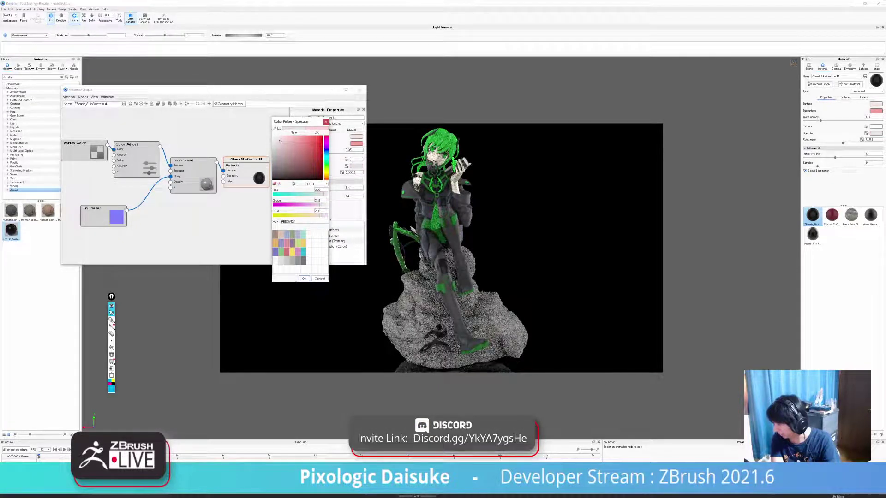
{"action": "left_click", "coordinate": [276, 140]}
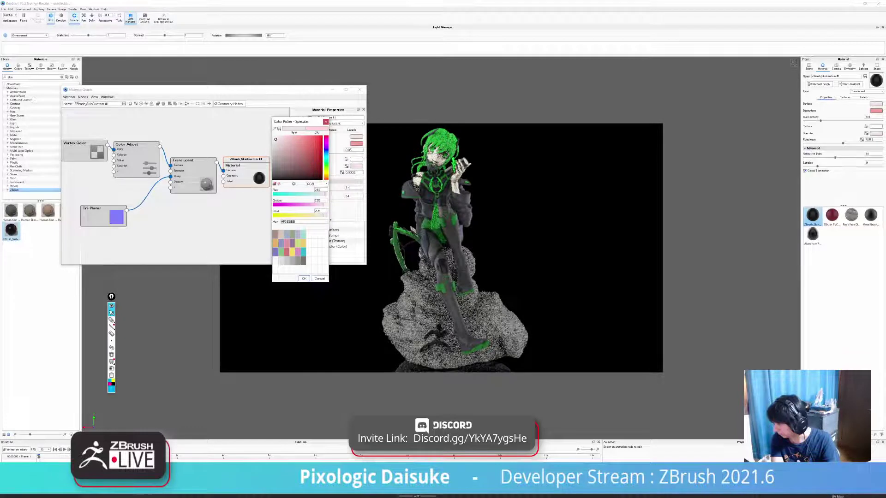
{"action": "key", "text": "Return"}
- Lighten the skin material's subsurface color to a pale, less saturated pink
{"action": "left_click", "coordinate": [356, 143]}
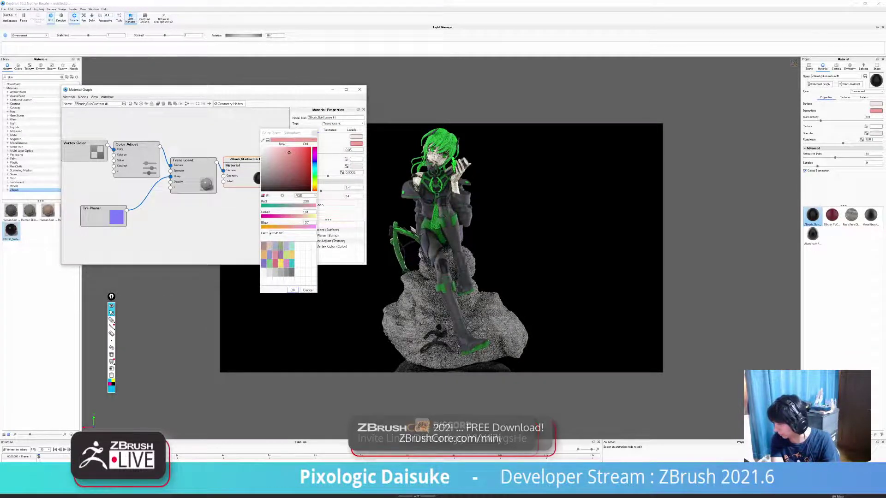
{"action": "mouse_move", "coordinate": [289, 153]}
{"action": "left_mouse_down"}
{"action": "mouse_move", "coordinate": [273, 155]}
{"action": "mouse_move", "coordinate": [282, 159]}
{"action": "mouse_move", "coordinate": [276, 151]}
{"action": "left_mouse_up"}
{"action": "key", "text": "Return"}
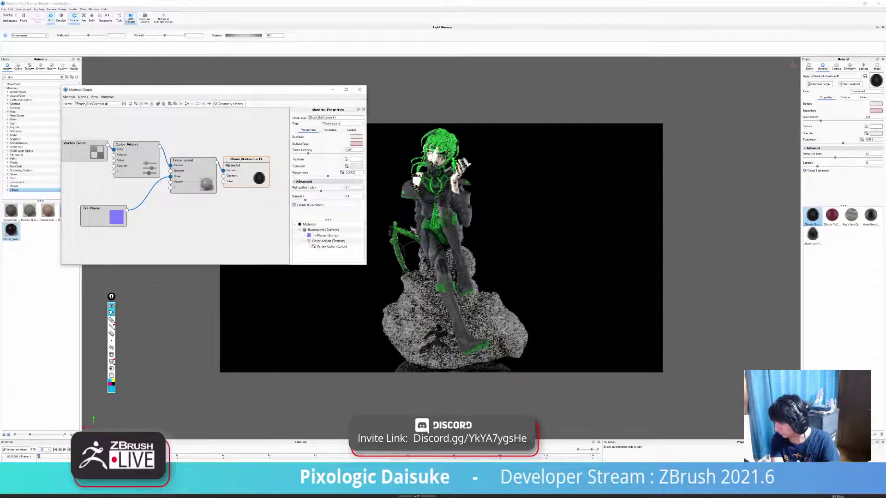
- Change the skin material's surface color to a slightly more saturated, light pinkish peach
{"action": "left_click", "coordinate": [355, 136]}
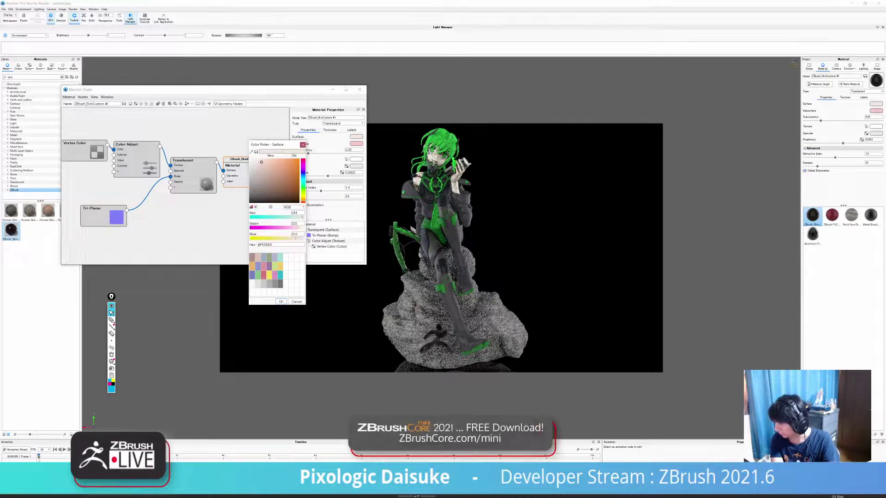
{"action": "left_click", "coordinate": [263, 163]}
{"action": "left_click_drag", "start_coordinate": [266, 163], "coordinate": [267, 162]}
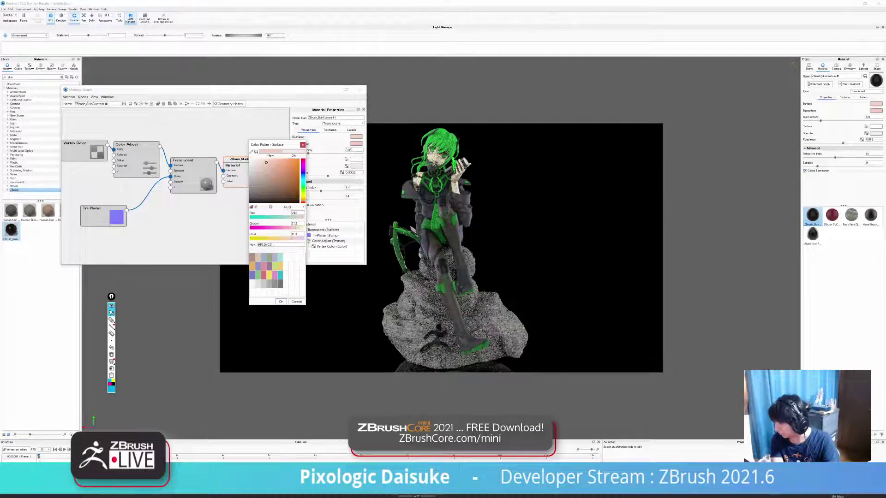
{"action": "left_click", "coordinate": [303, 199]}
{"action": "left_click_drag", "start_coordinate": [266, 162], "coordinate": [266, 163]}
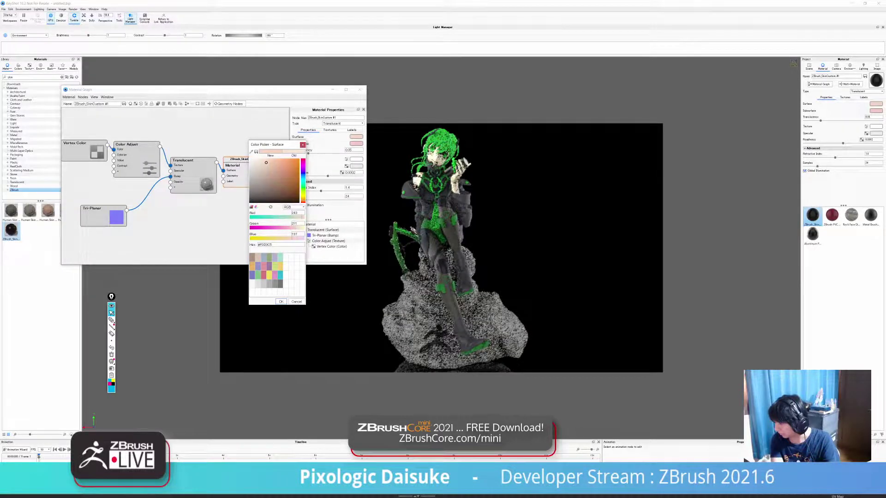
{"action": "key", "text": "Return"}
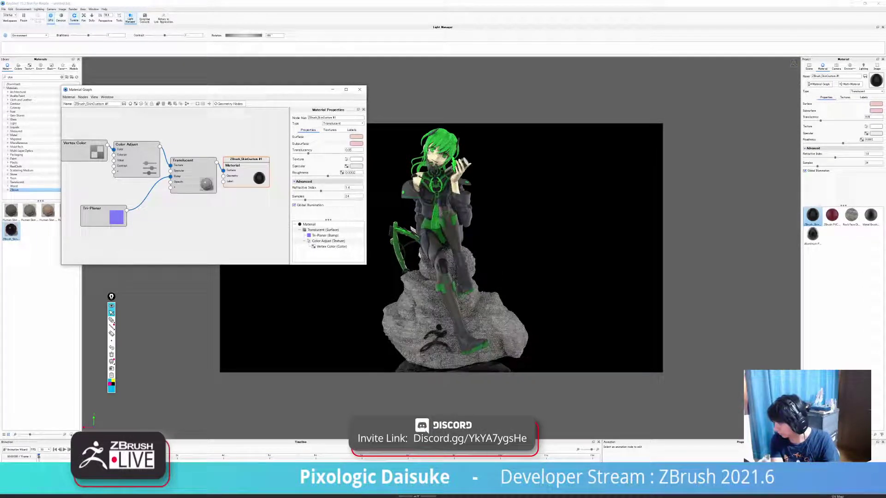
- Change the skin material's surface color to a much less saturated, pale beige-pink close to white
{"action": "left_click", "coordinate": [357, 137]}
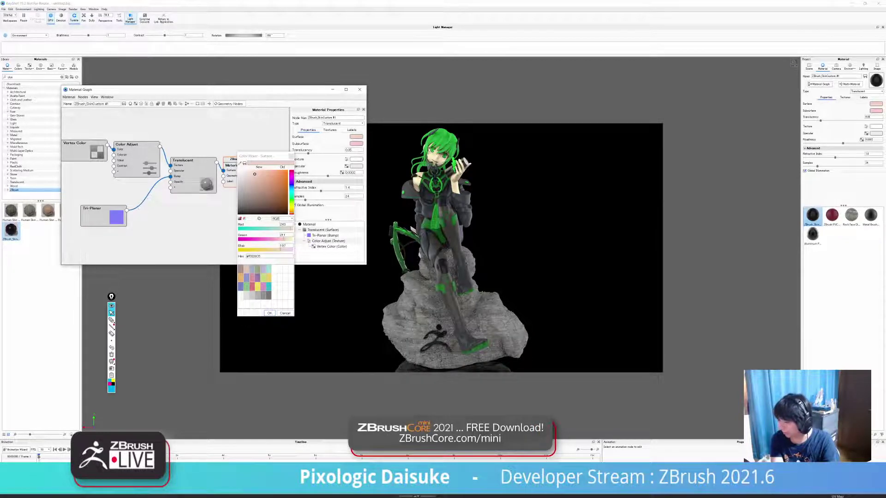
{"action": "left_click", "coordinate": [251, 173]}
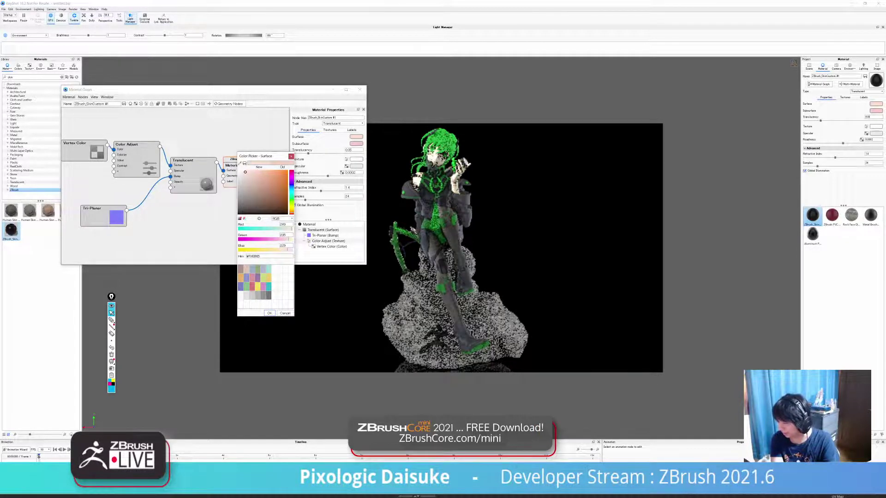
{"action": "left_click", "coordinate": [245, 172]}
{"action": "left_click_drag", "start_coordinate": [265, 156], "coordinate": [263, 160]}
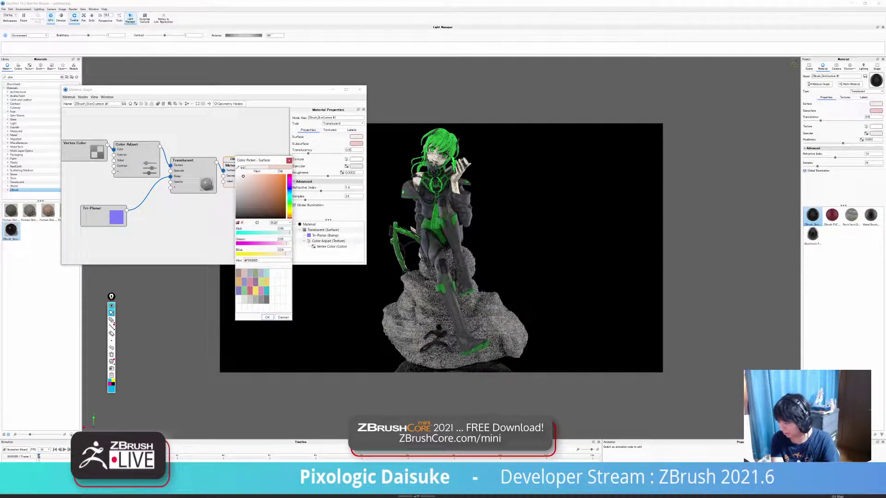
{"action": "left_click", "coordinate": [244, 178]}
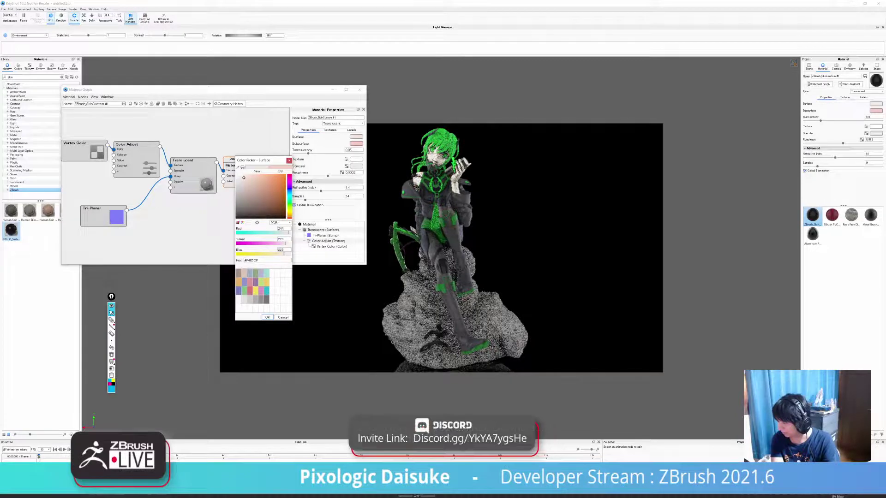
{"action": "left_click", "coordinate": [245, 178]}
{"action": "left_click", "coordinate": [247, 179]}
{"action": "left_click", "coordinate": [245, 179]}
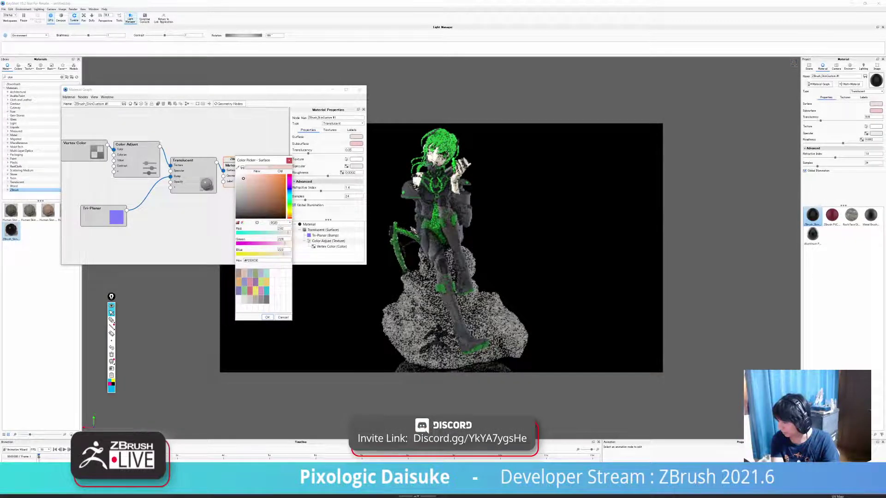
{"action": "key", "text": "Return"}
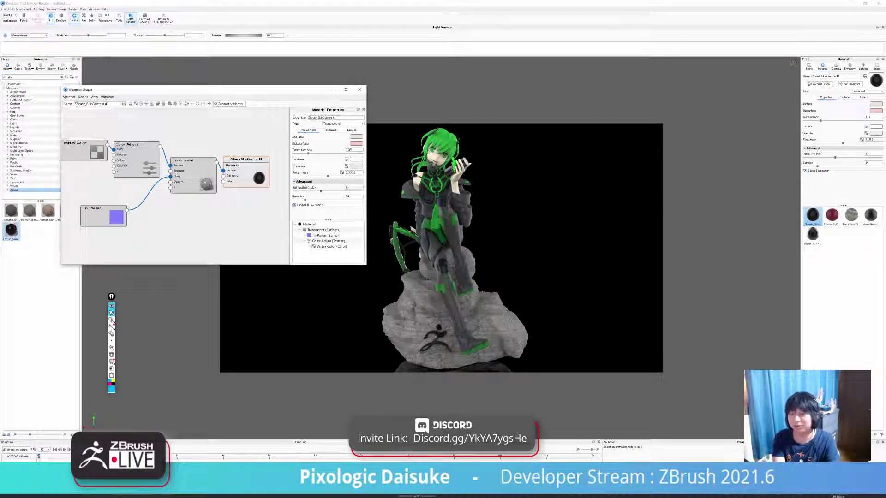
- Tint the skin material's specular color slightly pinker and close its material graph
{"action": "left_click_drag", "start_coordinate": [307, 92], "coordinate": [321, 91]}
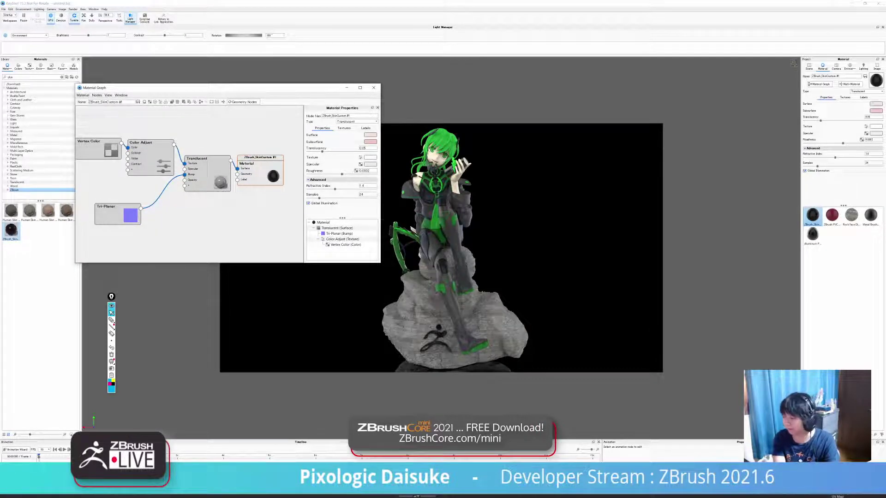
{"action": "mouse_move", "coordinate": [321, 91]}
{"action": "left_mouse_down"}
{"action": "mouse_move", "coordinate": [312, 90]}
{"action": "mouse_move", "coordinate": [319, 93]}
{"action": "left_mouse_up"}
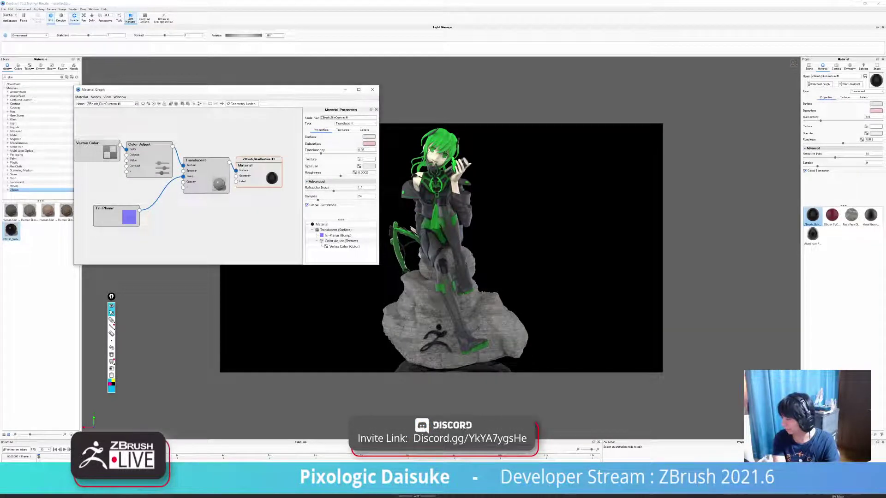
{"action": "left_click", "coordinate": [368, 166]}
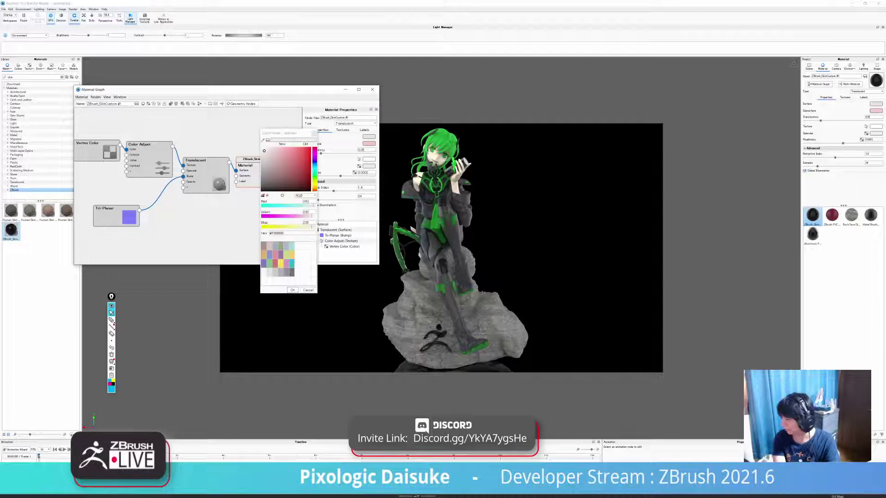
{"action": "left_click", "coordinate": [266, 151]}
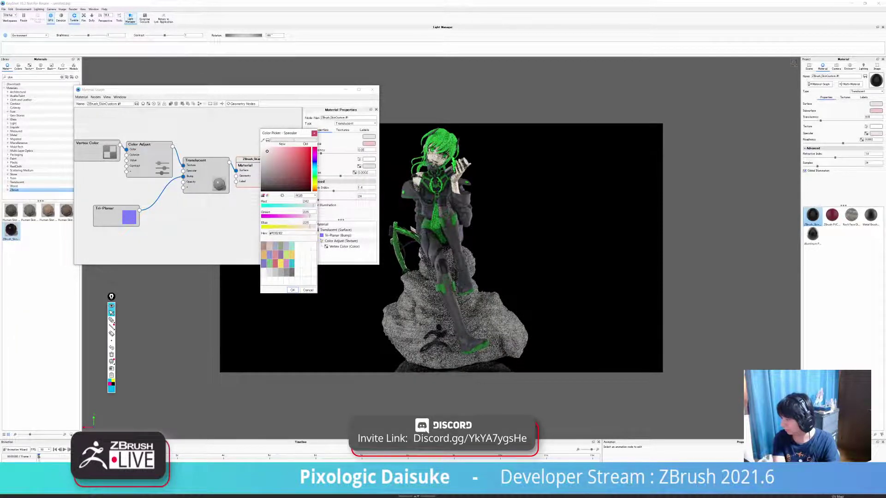
{"action": "left_click", "coordinate": [292, 290]}
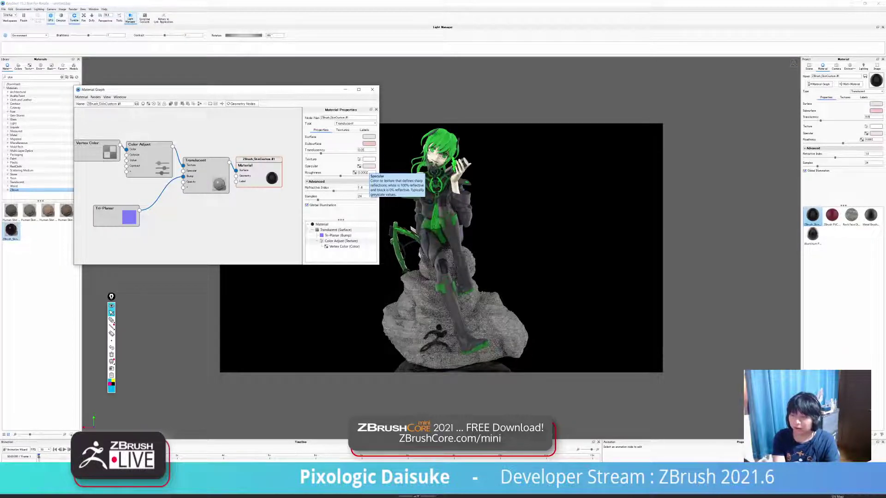
{"action": "left_click_drag", "start_coordinate": [249, 90], "coordinate": [229, 100]}
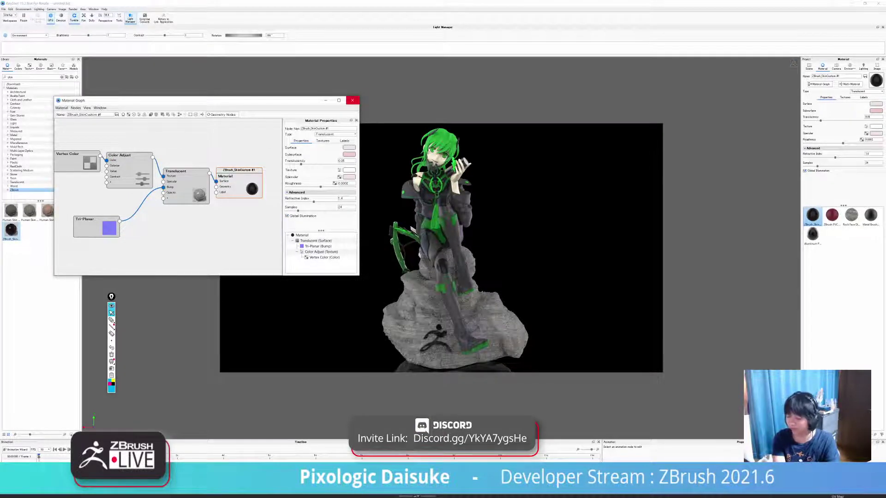
{"action": "left_click", "coordinate": [353, 101]}
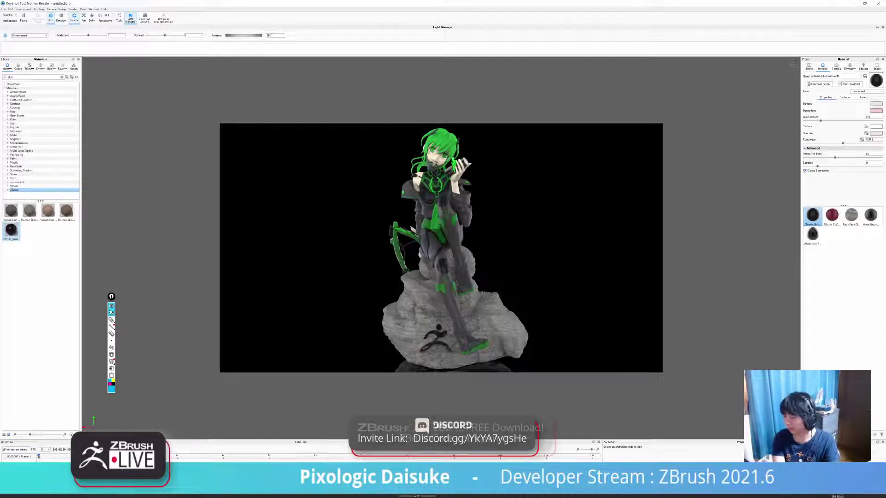
- Search the material library for liquids and apply Liquid Water to the splash part beside the figure's raised hand
{"action": "left_click", "coordinate": [809, 67]}
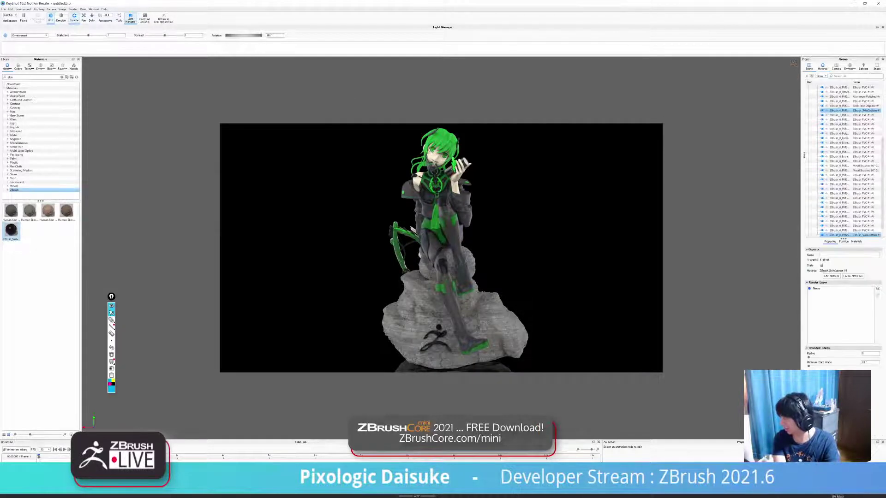
{"action": "left_click", "coordinate": [839, 101]}
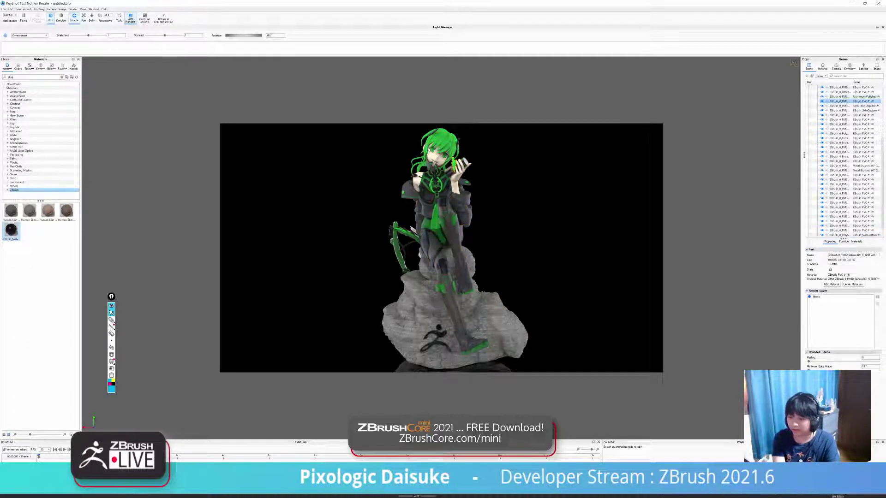
{"action": "type", "text": "kj"}
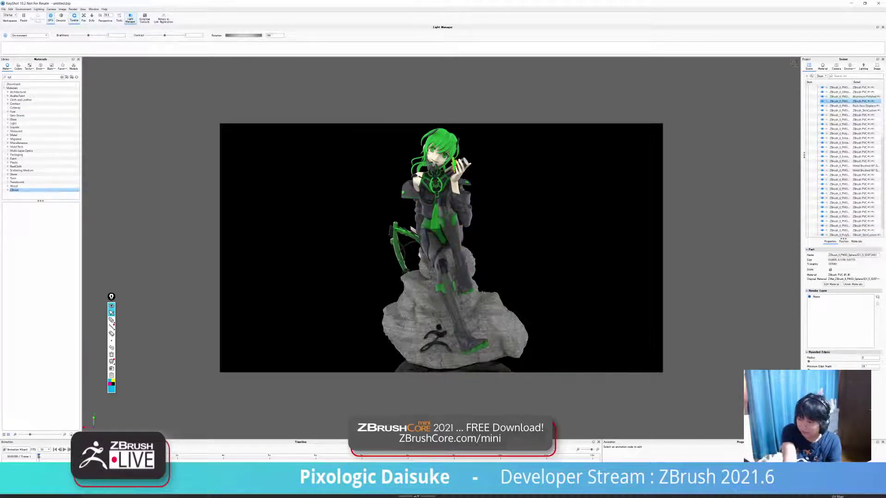
{"action": "key", "text": "BackSpace"}
{"action": "key", "text": "BackSpace"}
{"action": "type", "text": "iqu"}
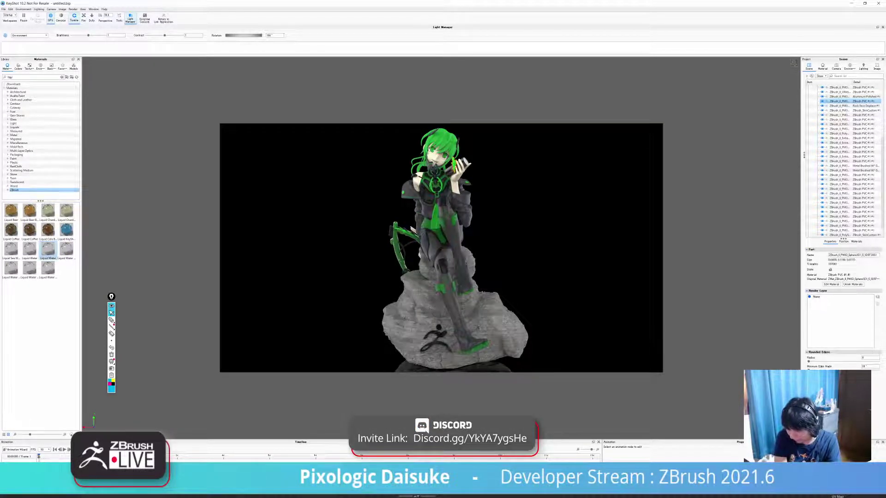
{"action": "left_click_drag", "start_coordinate": [48, 250], "coordinate": [848, 101]}
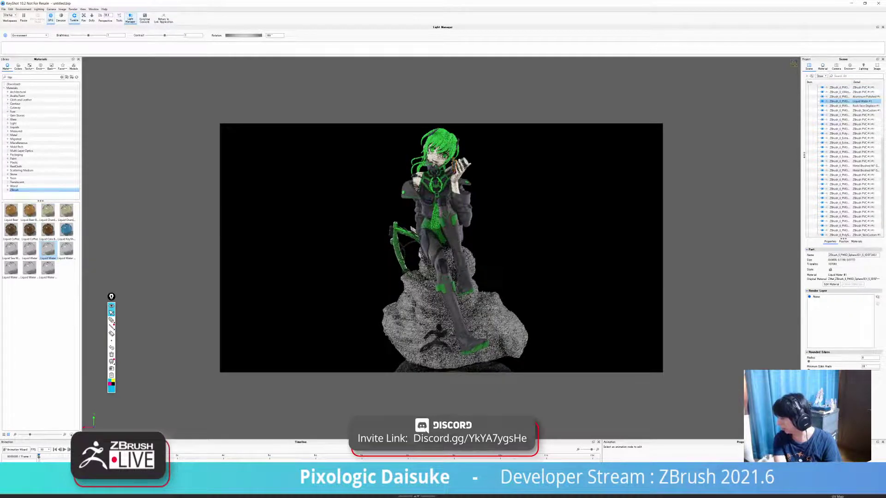
- Open the Liquid Water material in the material graph and move its Liquid node above the material node
{"action": "scroll", "coordinate": [441, 248], "scroll_direction": "down", "scroll_amount": 6}
{"action": "scroll", "coordinate": [441, 248], "scroll_direction": "up", "scroll_amount": 5}
{"action": "scroll", "coordinate": [441, 248], "scroll_direction": "up", "scroll_amount": 10}
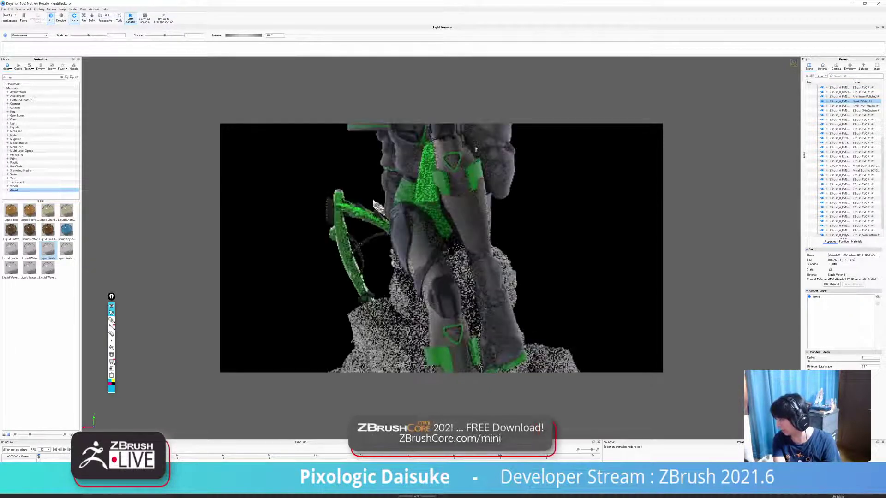
{"action": "middle_click_drag", "start_coordinate": [441, 199], "coordinate": [441, 369]}
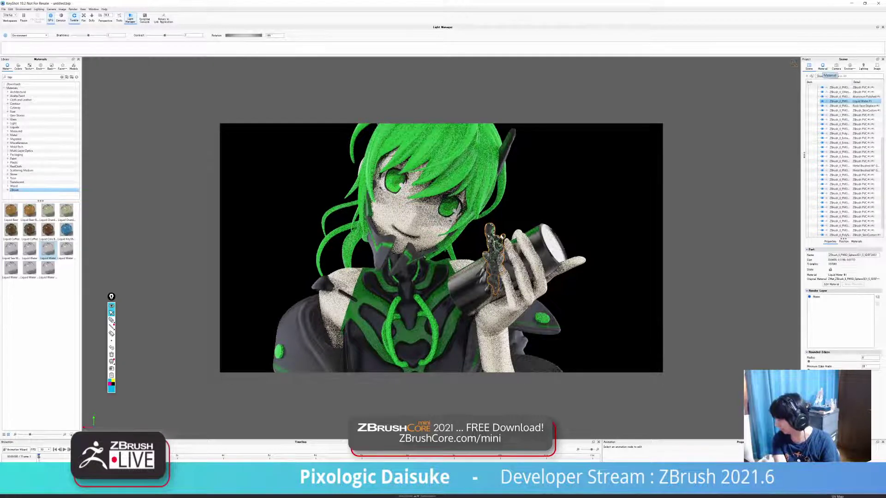
{"action": "left_click", "coordinate": [822, 66]}
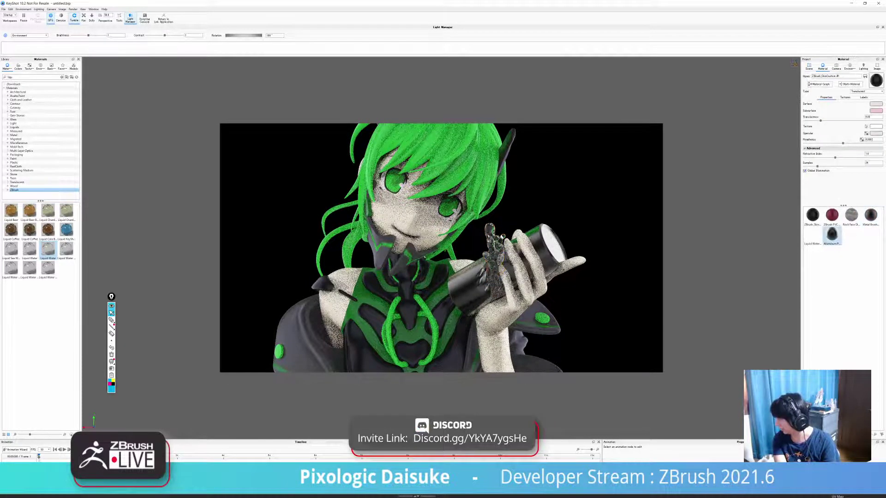
{"action": "left_click", "coordinate": [812, 235]}
{"action": "left_click", "coordinate": [819, 84]}
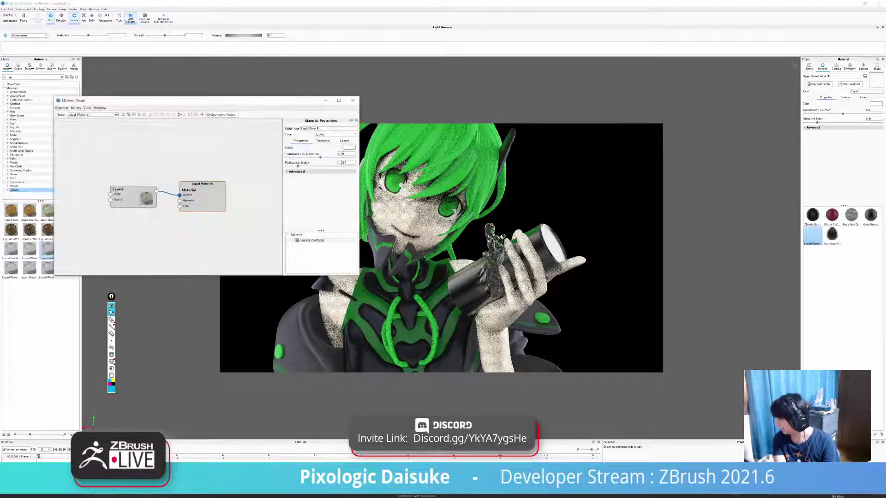
{"action": "left_click_drag", "start_coordinate": [119, 189], "coordinate": [121, 161]}
{"action": "left_click", "coordinate": [202, 197]}
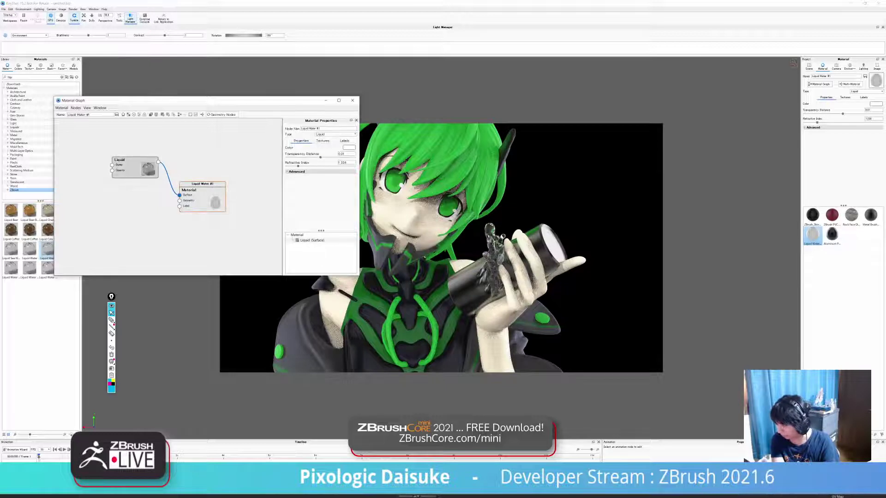
- Change the Liquid Water material's color to a medium green
{"action": "left_click", "coordinate": [348, 147]}
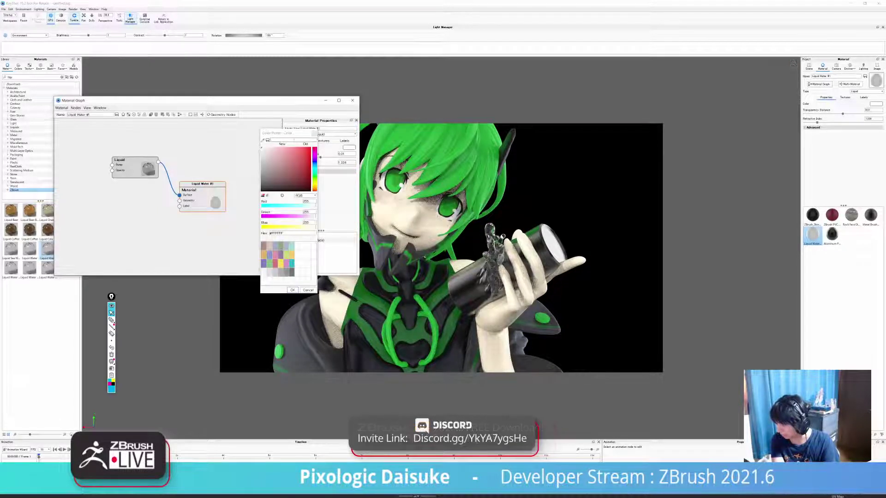
{"action": "left_click", "coordinate": [315, 178]}
{"action": "left_click_drag", "start_coordinate": [301, 157], "coordinate": [297, 154]}
{"action": "mouse_move", "coordinate": [286, 133]}
{"action": "left_mouse_down"}
{"action": "mouse_move", "coordinate": [237, 144]}
{"action": "mouse_move", "coordinate": [253, 179]}
{"action": "left_mouse_up"}
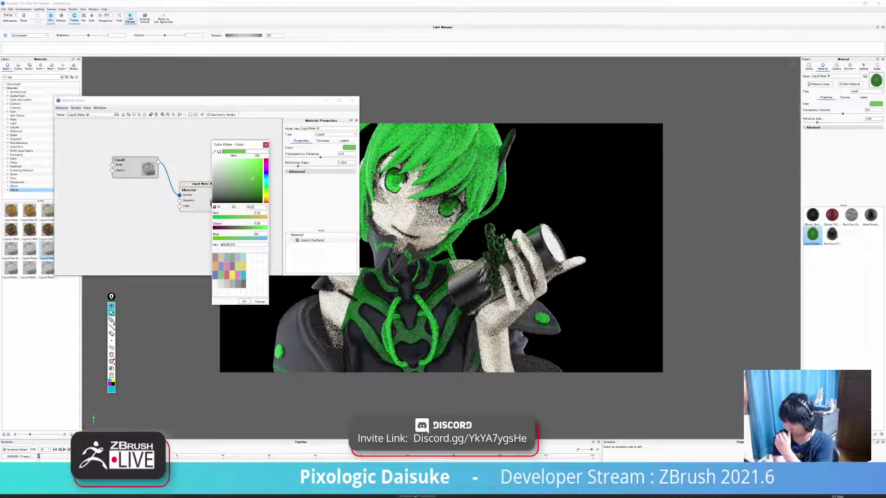
{"action": "left_click_drag", "start_coordinate": [253, 228], "coordinate": [250, 228]}
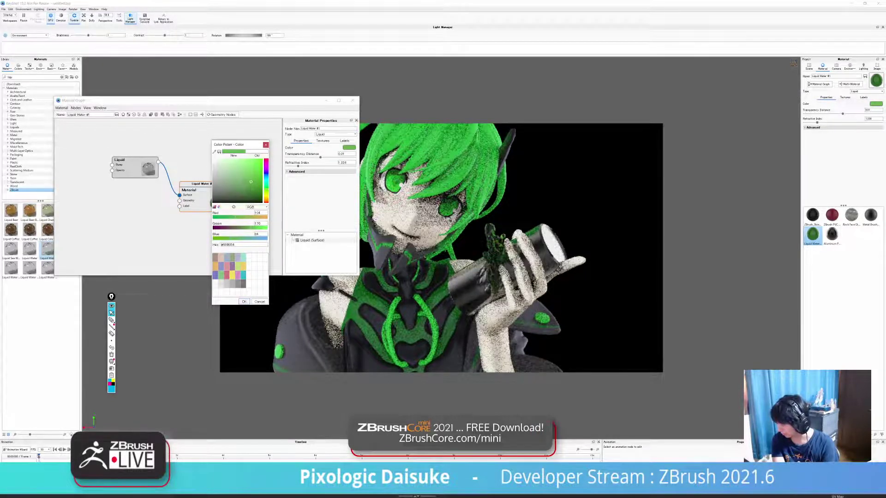
{"action": "key", "text": "Return"}
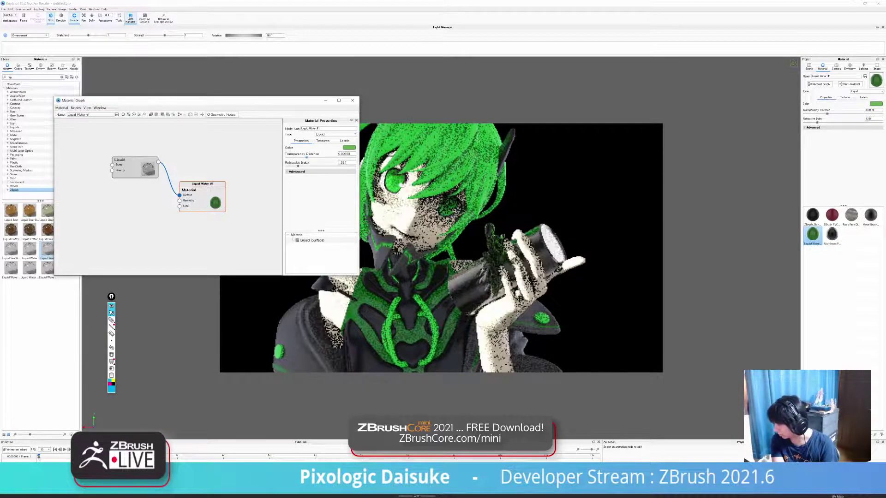
- Try lower transparency distances on the Liquid Water material, including 0.002, and set it to 0.005
{"action": "mouse_move", "coordinate": [313, 157]}
{"action": "left_mouse_down"}
{"action": "mouse_move", "coordinate": [301, 158]}
{"action": "mouse_move", "coordinate": [347, 158]}
{"action": "mouse_move", "coordinate": [290, 158]}
{"action": "mouse_move", "coordinate": [313, 157]}
{"action": "mouse_move", "coordinate": [300, 157]}
{"action": "left_mouse_up"}
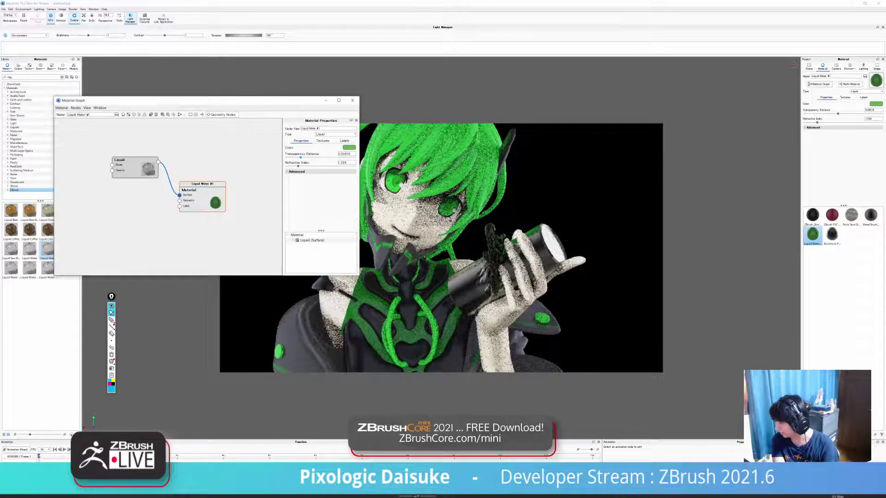
{"action": "double_click", "coordinate": [346, 154]}
{"action": "type", "text": "0.00"}
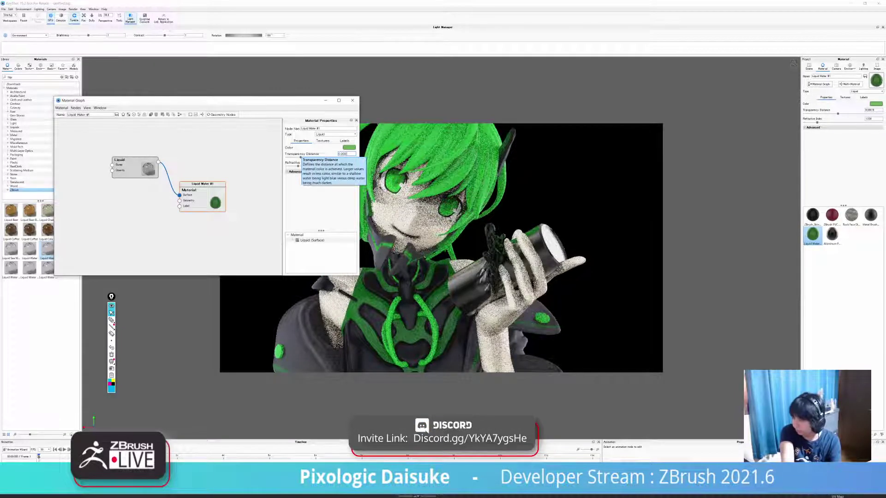
{"action": "type", "text": "2"}
{"action": "key", "text": "Return"}
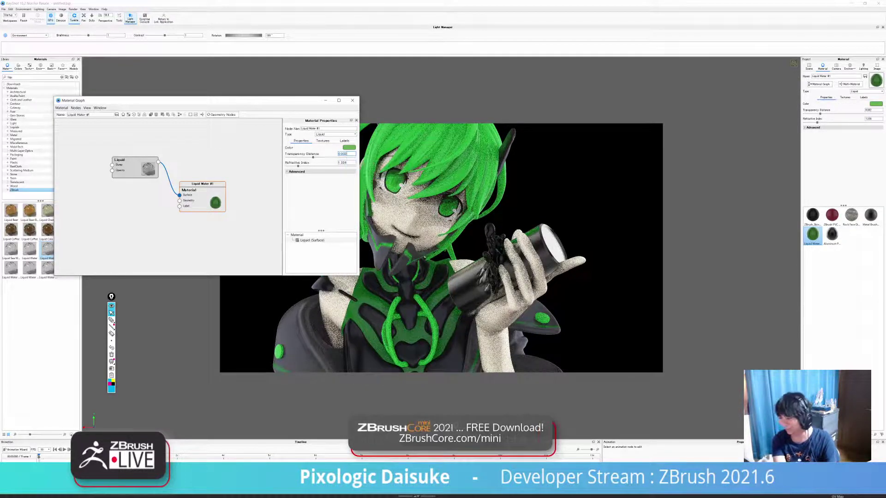
{"action": "key", "text": "BackSpace"}
{"action": "type", "text": "5"}
{"action": "key", "text": "Return"}
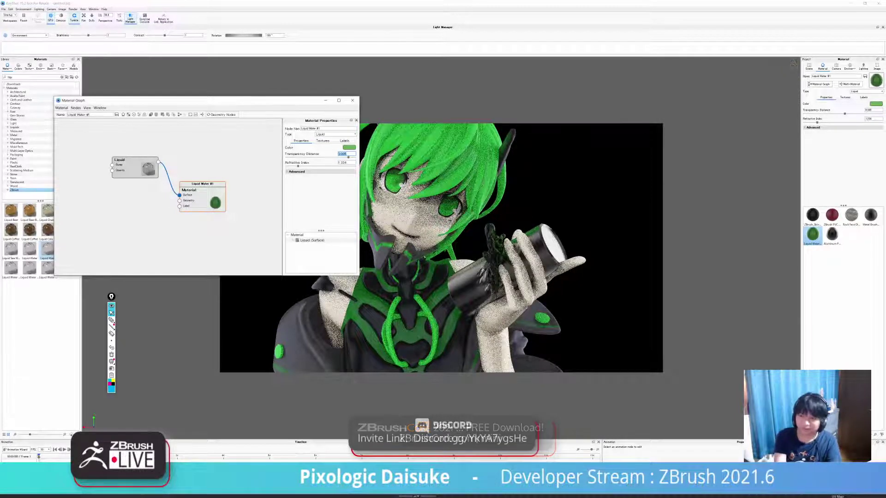
- Try a refractive index of 1.4 on the Liquid Water material and raise it to 1.5
{"action": "key", "text": "Tab"}
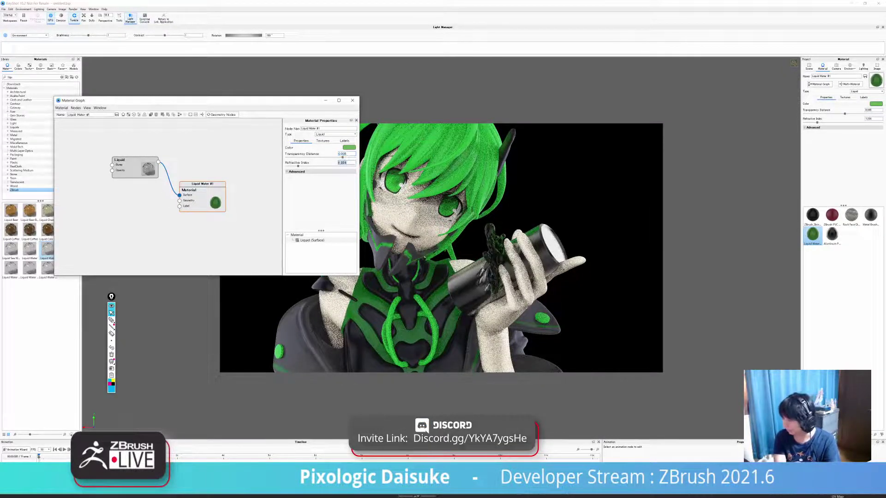
{"action": "type", "text": "1.4"}
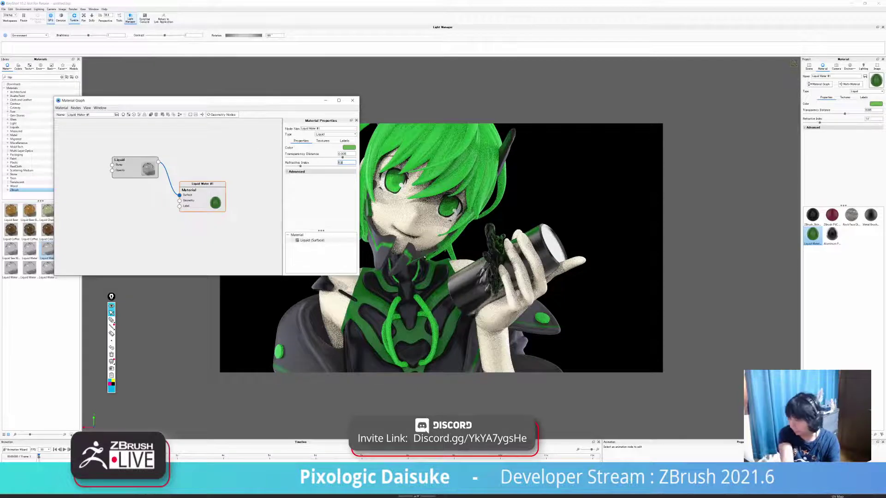
{"action": "key", "text": "Return"}
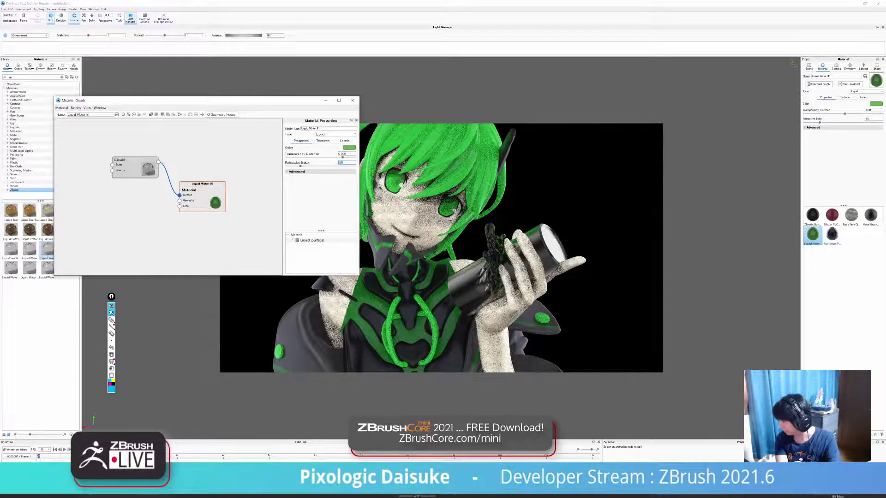
{"action": "type", "text": "1."}
{"action": "type", "text": ".5"}
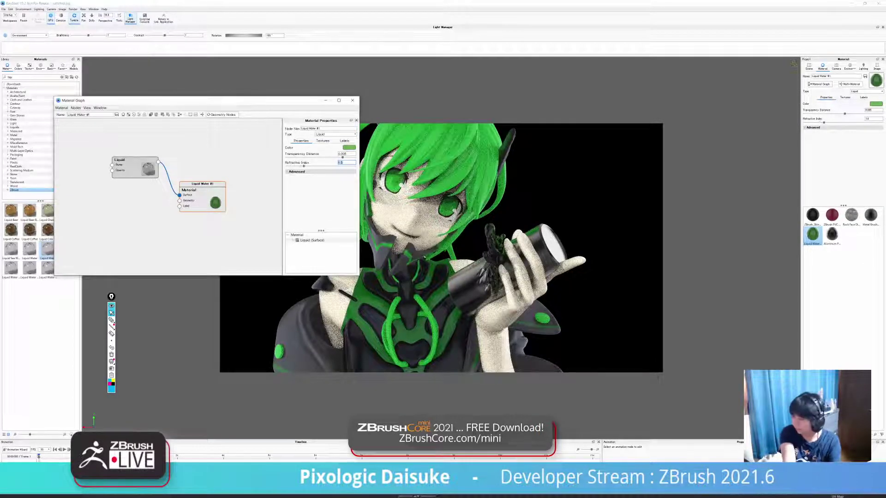
- Frame the whole figure and its rock base in the camera view and close the Liquid Water material graph
{"action": "key", "text": "Return"}
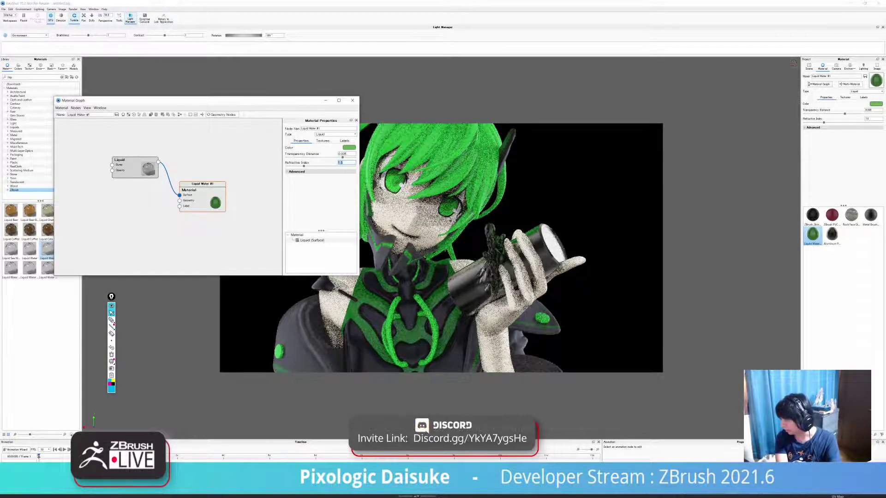
{"action": "scroll", "coordinate": [441, 247], "scroll_direction": "down", "scroll_amount": 3}
{"action": "scroll", "coordinate": [441, 248], "scroll_direction": "down", "scroll_amount": 6}
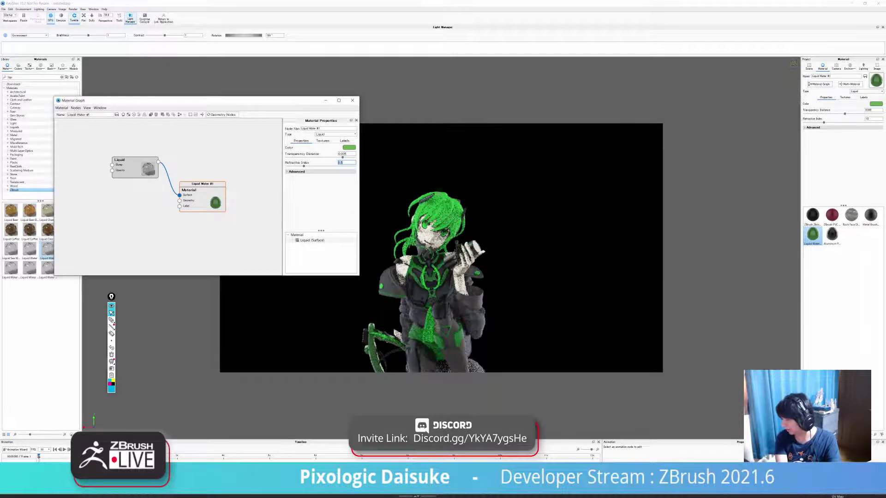
{"action": "middle_click_drag", "start_coordinate": [441, 259], "coordinate": [441, 148]}
{"action": "scroll", "coordinate": [441, 248], "scroll_direction": "down", "scroll_amount": 5}
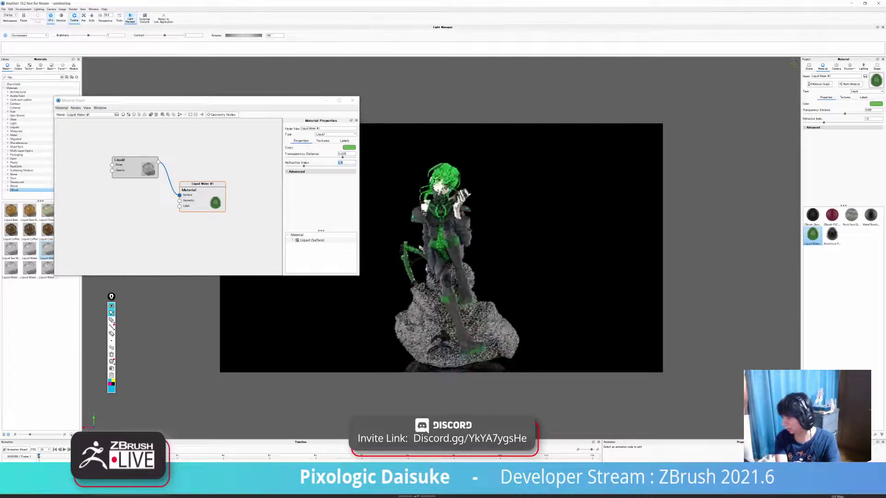
{"action": "scroll", "coordinate": [441, 247], "scroll_direction": "down", "scroll_amount": 1}
{"action": "scroll", "coordinate": [441, 247], "scroll_direction": "up", "scroll_amount": 3}
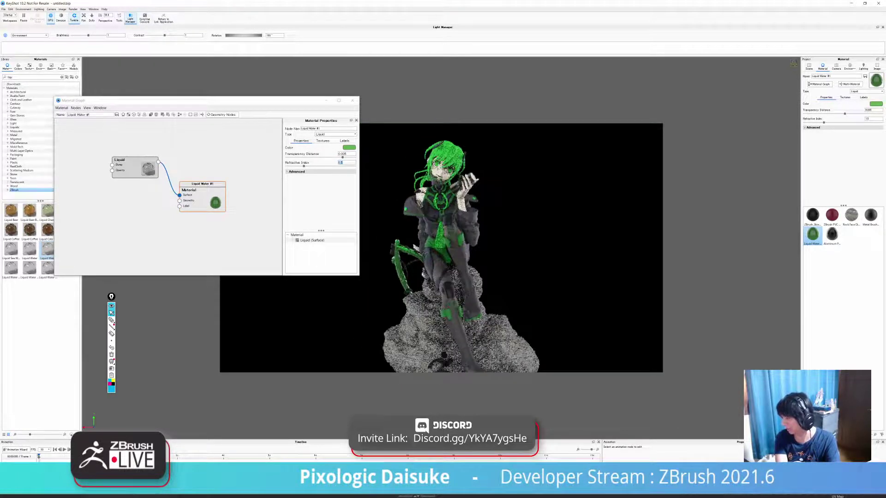
{"action": "scroll", "coordinate": [441, 248], "scroll_direction": "down", "scroll_amount": 1}
{"action": "middle_click_drag", "start_coordinate": [441, 258], "coordinate": [437, 239]}
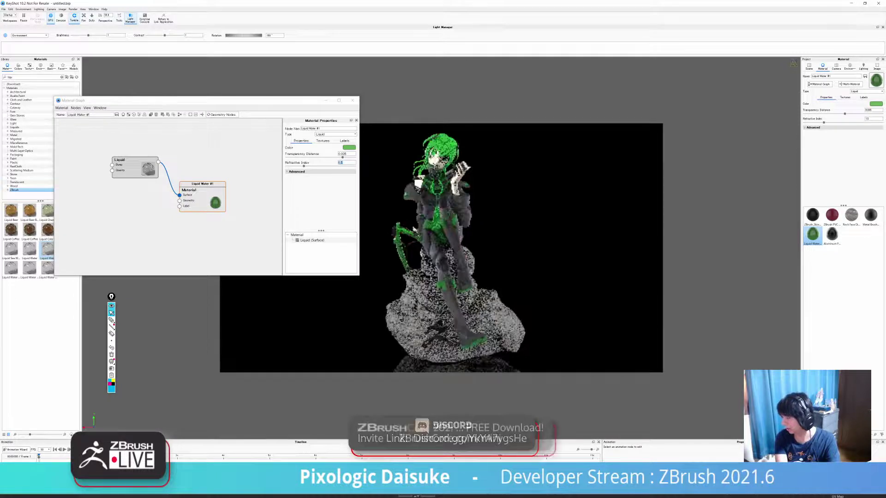
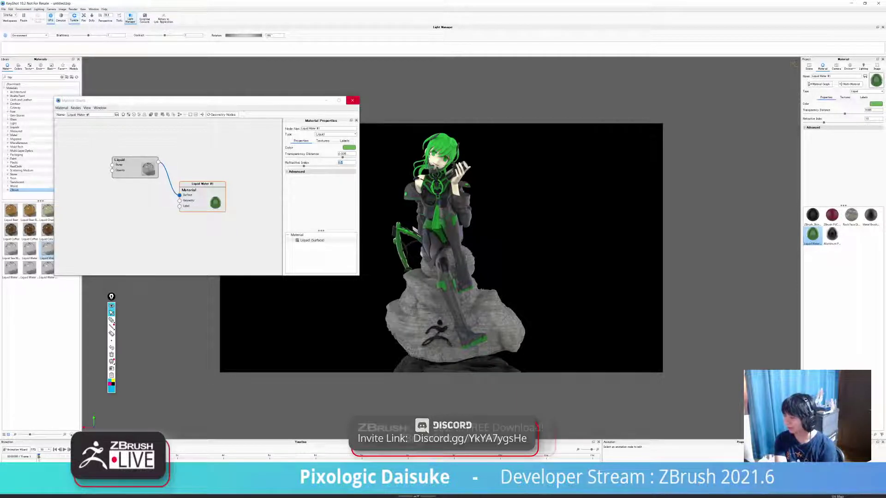
{"action": "left_click", "coordinate": [353, 100]}
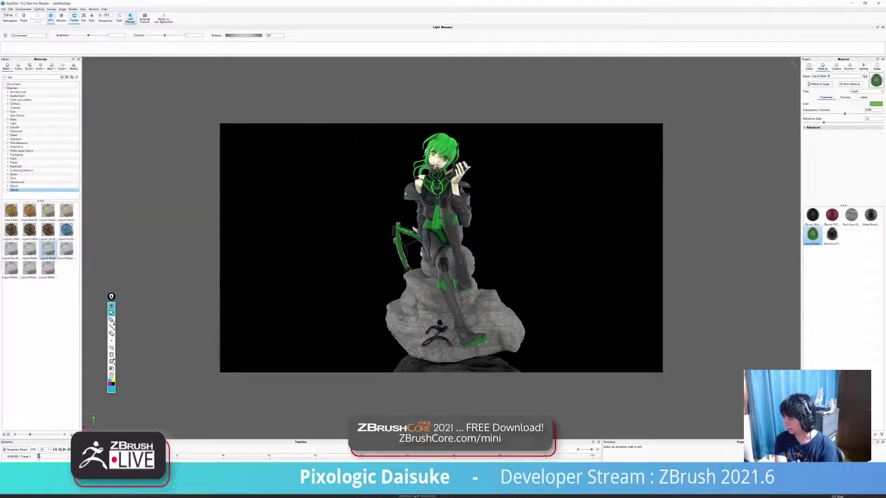
{"action": "left_click_drag", "start_coordinate": [392, 249], "coordinate": [572, 249]}
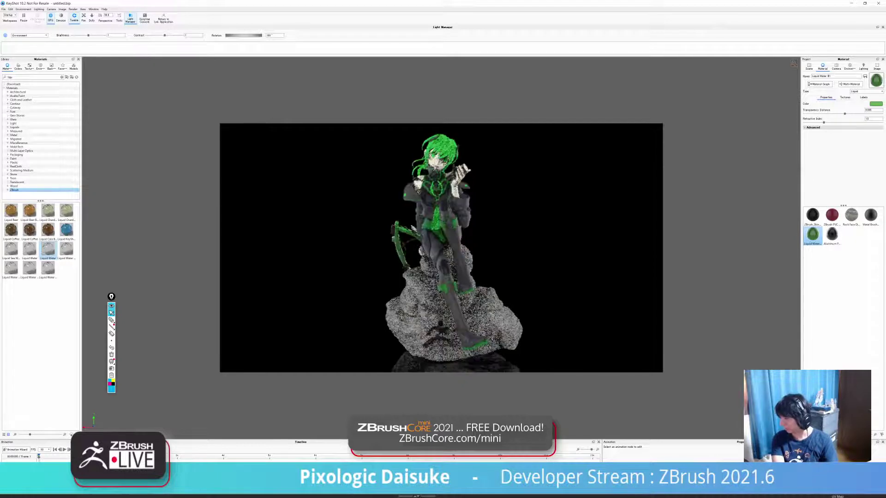
- Switch the scene's lighting preset from Basic to Product
{"action": "key", "text": "ctrl+p"}
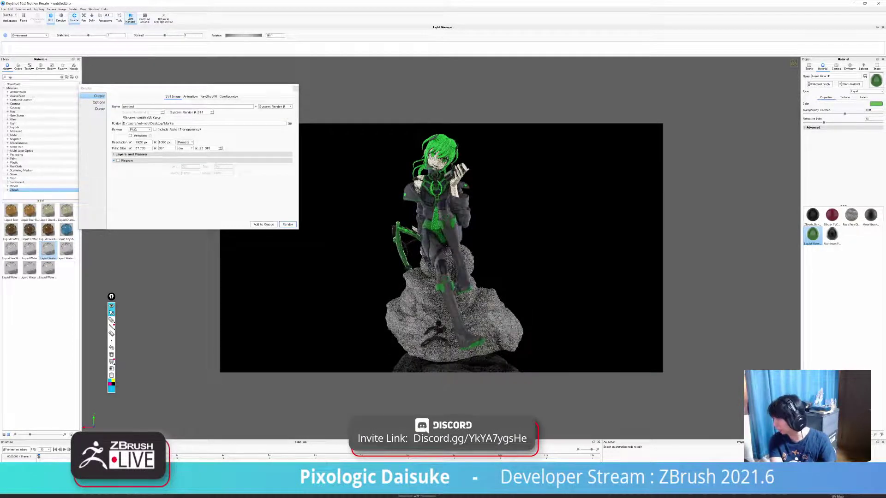
{"action": "left_click", "coordinate": [836, 66]}
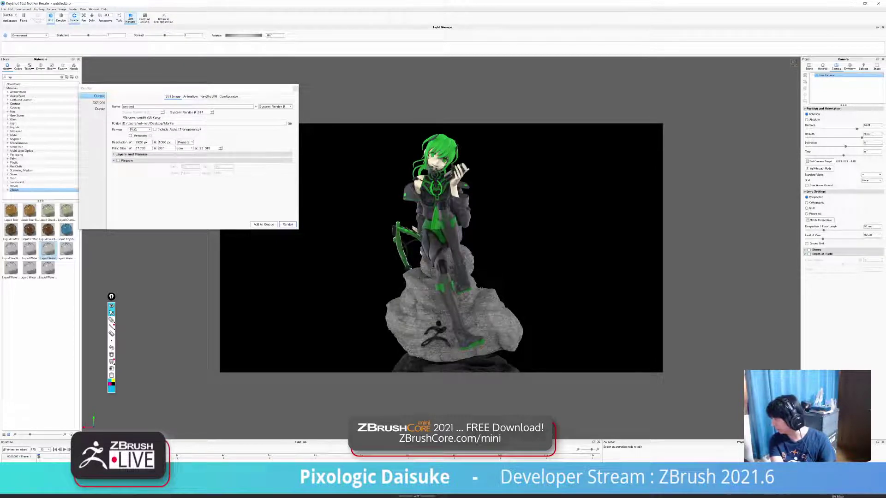
{"action": "left_click", "coordinate": [862, 66]}
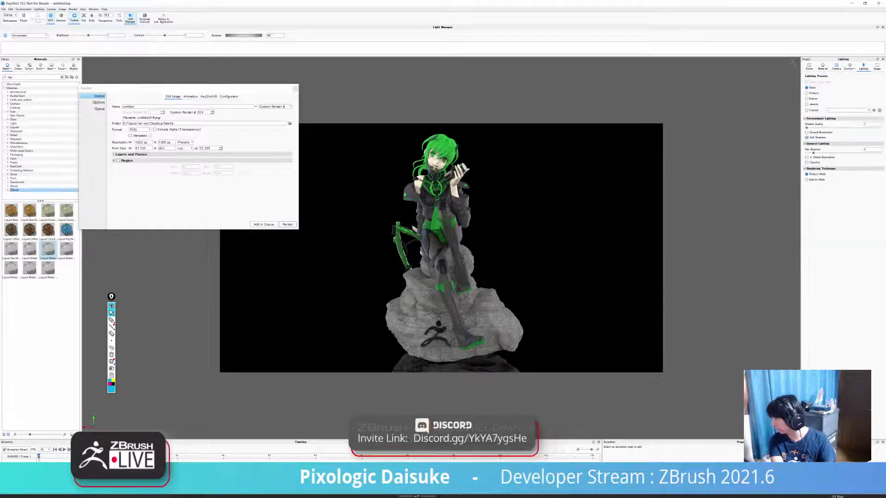
{"action": "left_click", "coordinate": [806, 93]}
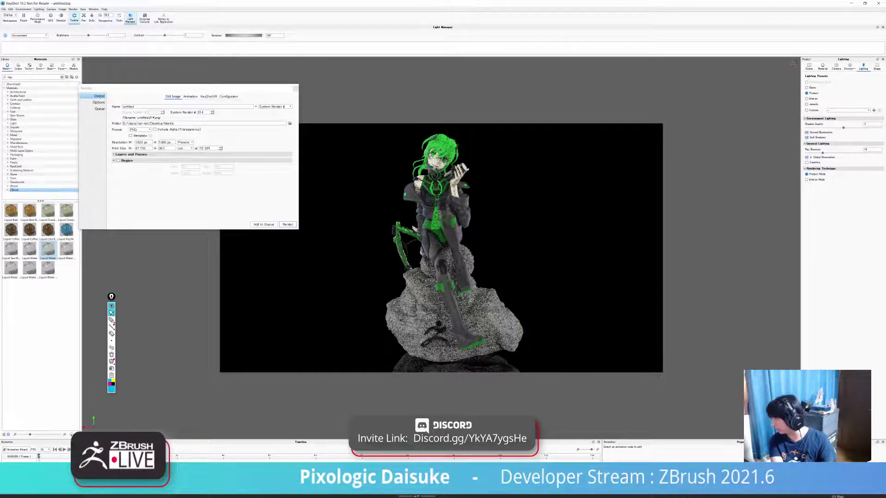
- Try red on the first background light pin in the HDRI editor and set its color to light blue
{"action": "left_click", "coordinate": [849, 66]}
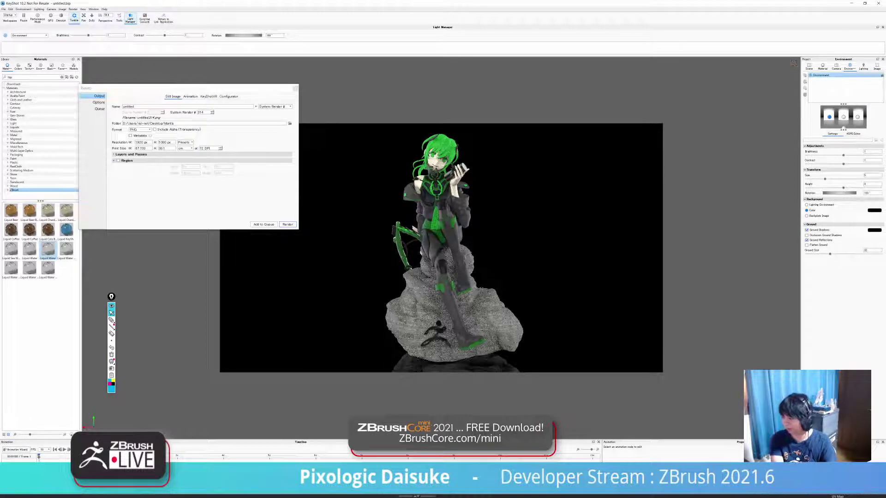
{"action": "key", "text": "Escape"}
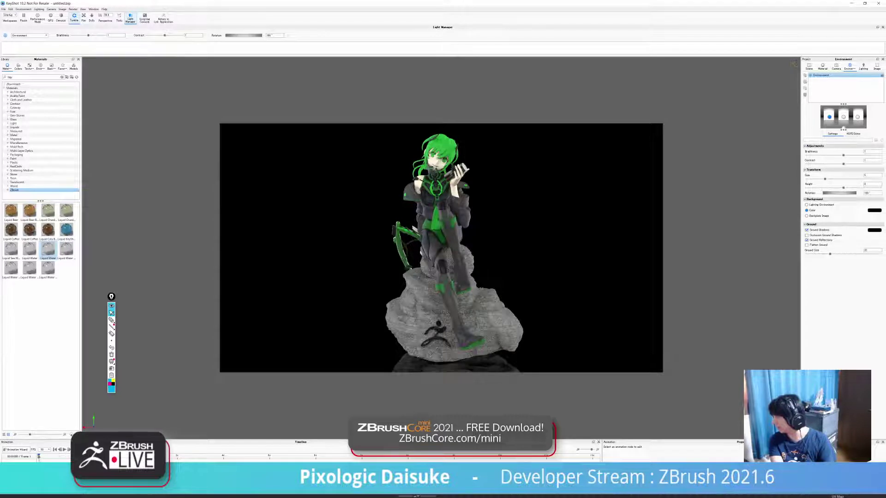
{"action": "left_click", "coordinate": [852, 134]}
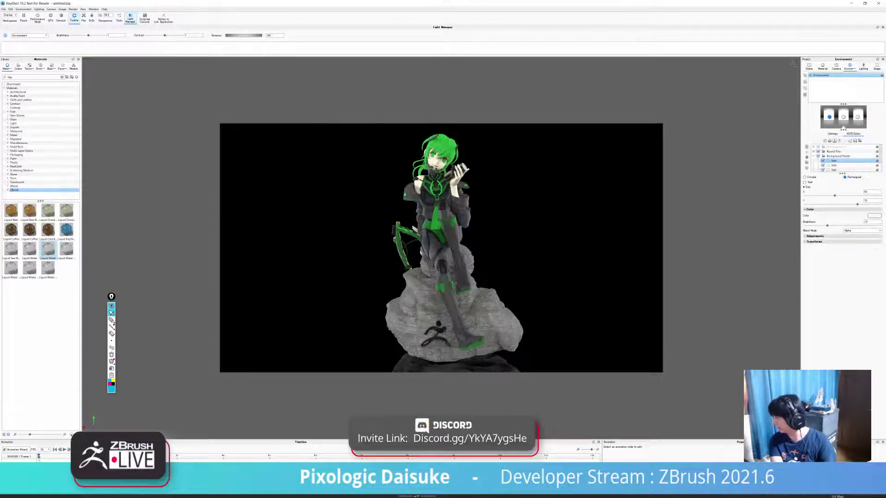
{"action": "left_click", "coordinate": [874, 215]}
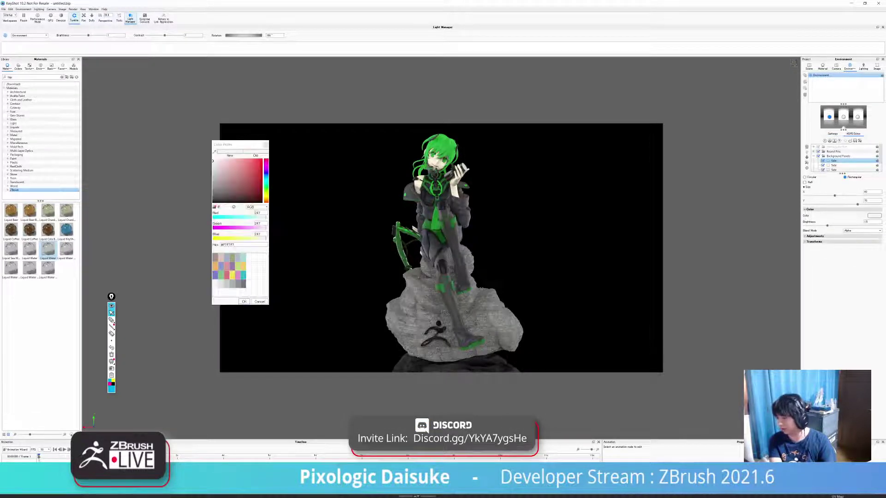
{"action": "left_click_drag", "start_coordinate": [240, 144], "coordinate": [194, 137]}
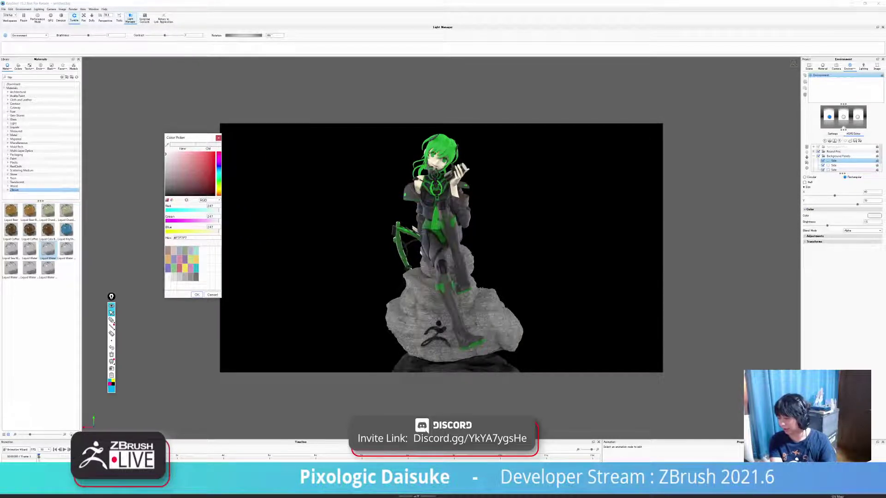
{"action": "left_click", "coordinate": [187, 152]}
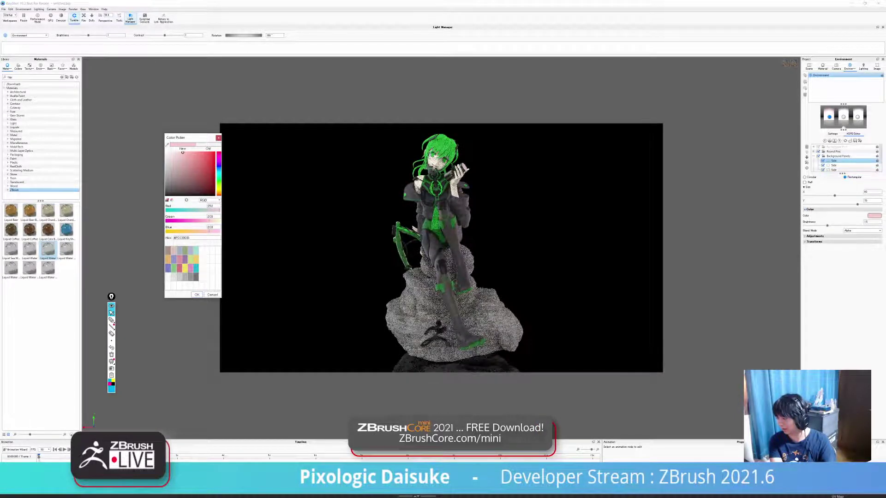
{"action": "left_click", "coordinate": [207, 154]}
{"action": "left_click", "coordinate": [214, 153]}
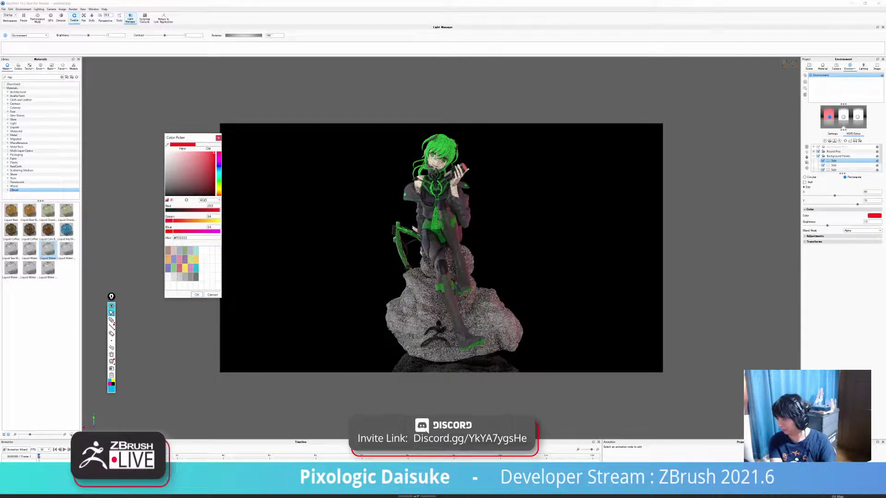
{"action": "left_click_drag", "start_coordinate": [218, 162], "coordinate": [219, 168]}
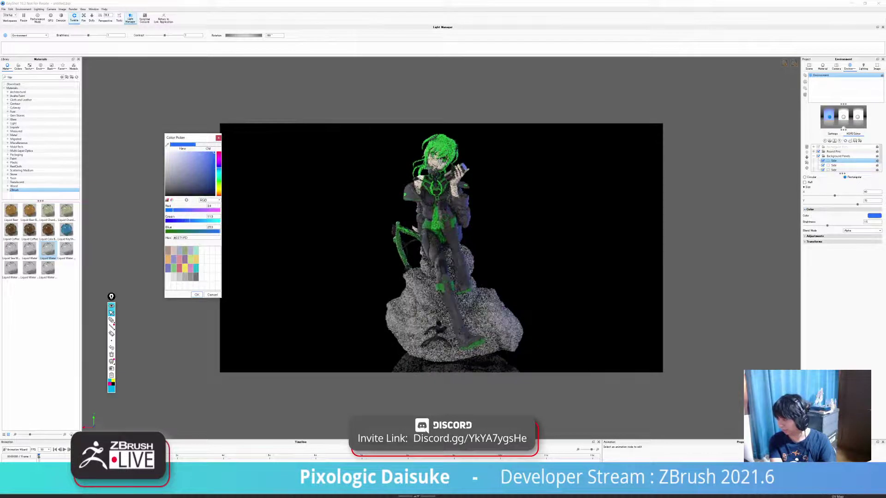
{"action": "left_click_drag", "start_coordinate": [214, 153], "coordinate": [206, 153]}
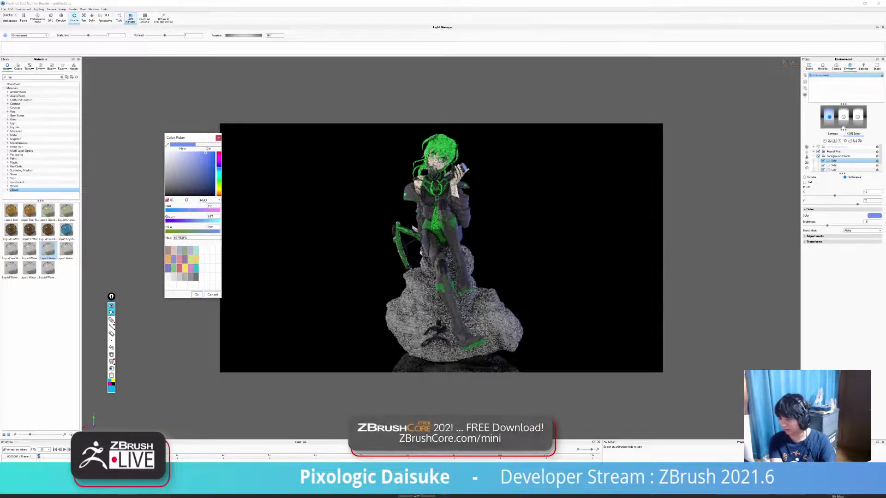
{"action": "key", "text": "Return"}
- Change the third background light pin's color to light pink in the HDRI editor
{"action": "left_click", "coordinate": [834, 169]}
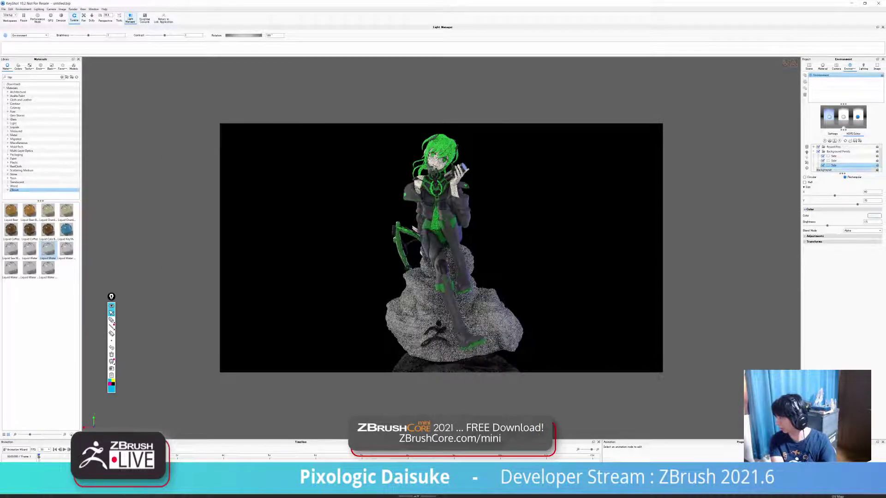
{"action": "left_click", "coordinate": [874, 216]}
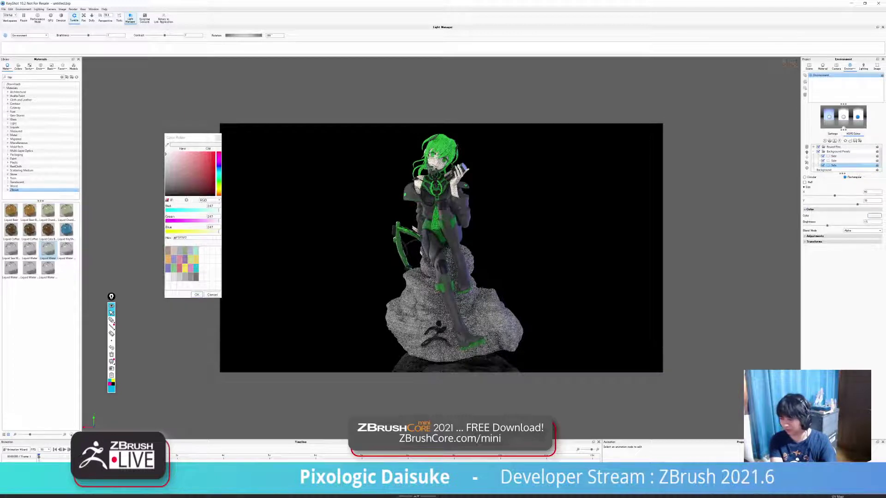
{"action": "left_click_drag", "start_coordinate": [209, 155], "coordinate": [214, 152]}
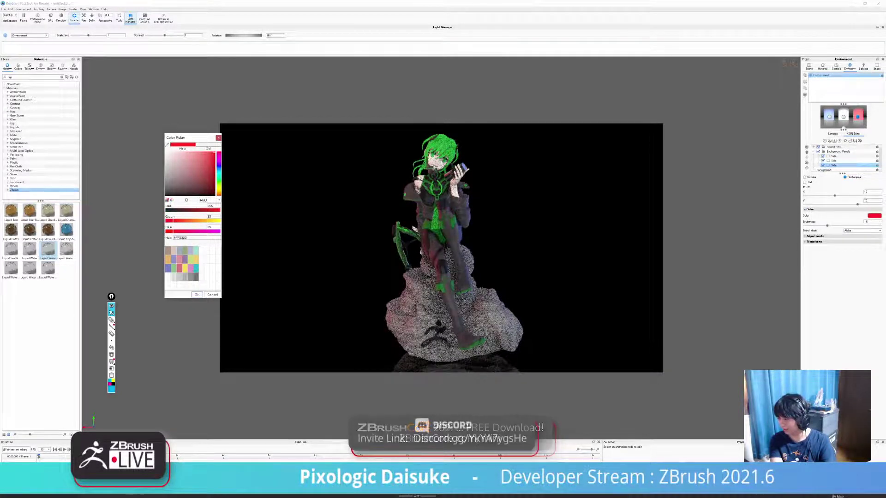
{"action": "left_click", "coordinate": [206, 152]}
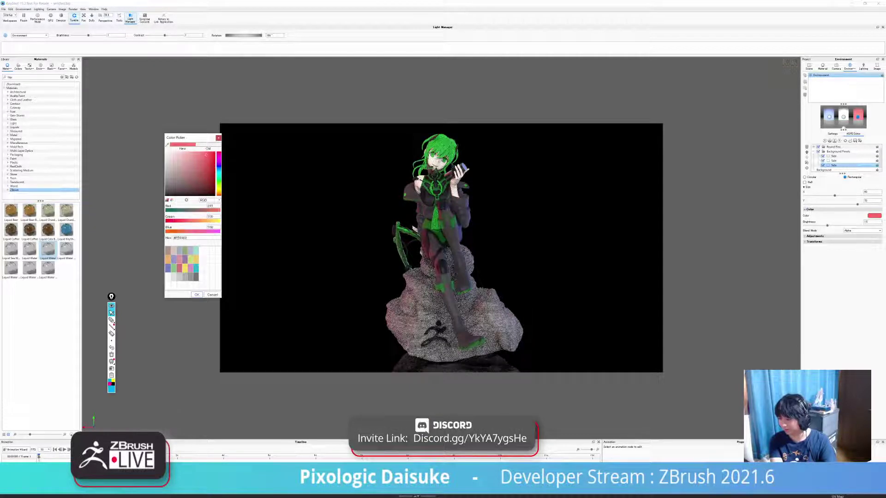
{"action": "left_click", "coordinate": [198, 153]}
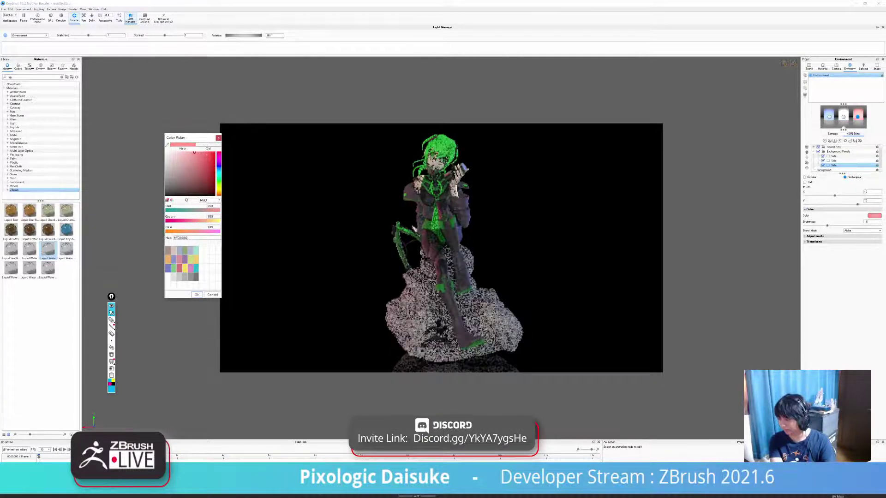
{"action": "left_click_drag", "start_coordinate": [198, 152], "coordinate": [194, 152]}
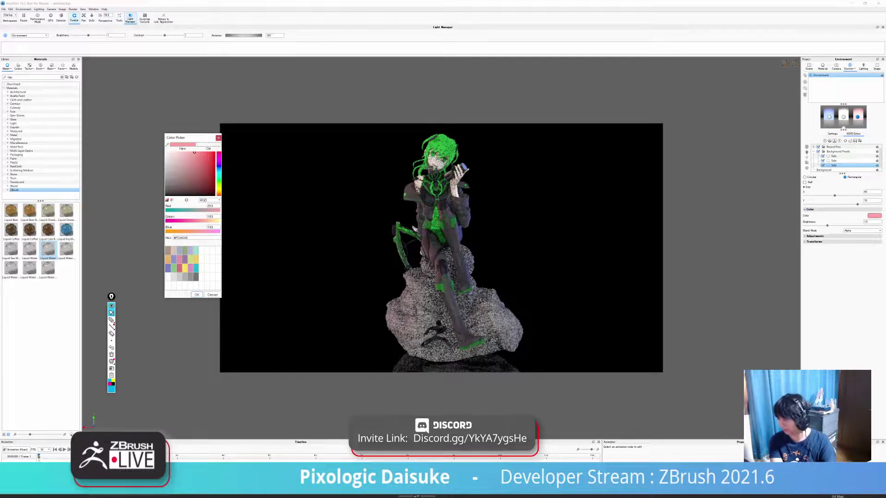
{"action": "key", "text": "Return"}
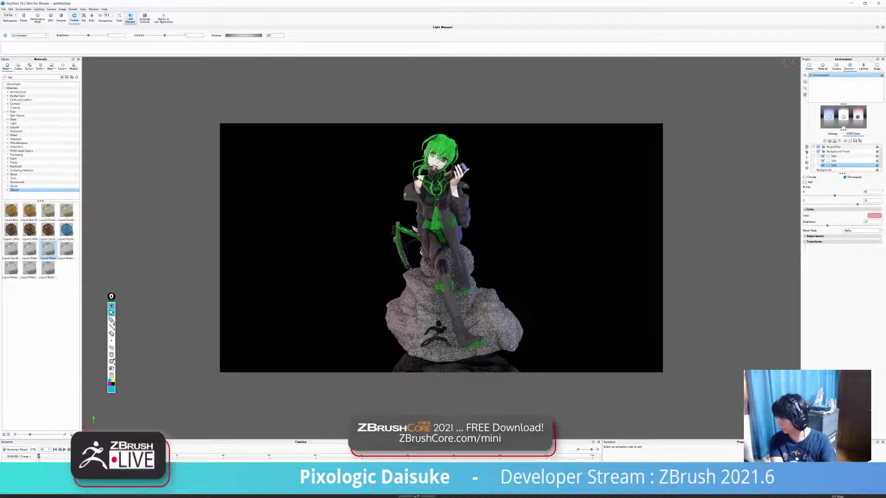
- Tint the middle background light pin a very pale warm orange in the HDRI editor
{"action": "left_click", "coordinate": [824, 169]}
{"action": "left_click", "coordinate": [833, 156]}
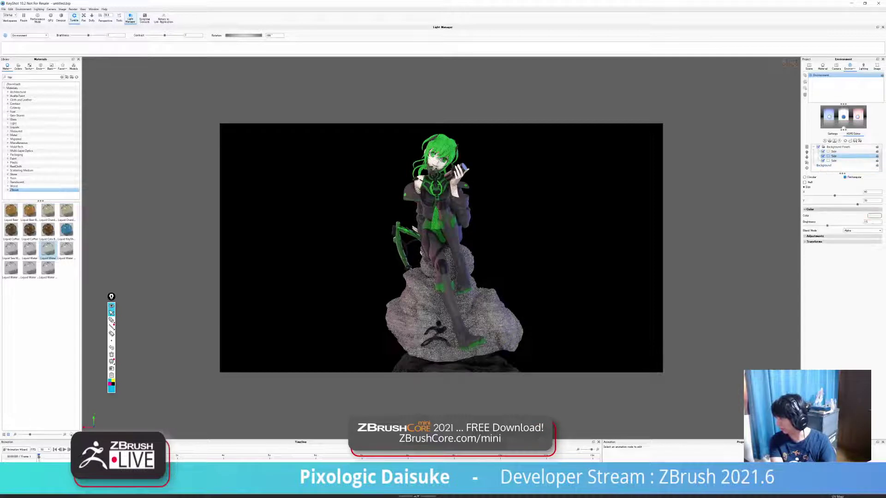
{"action": "left_click", "coordinate": [874, 216]}
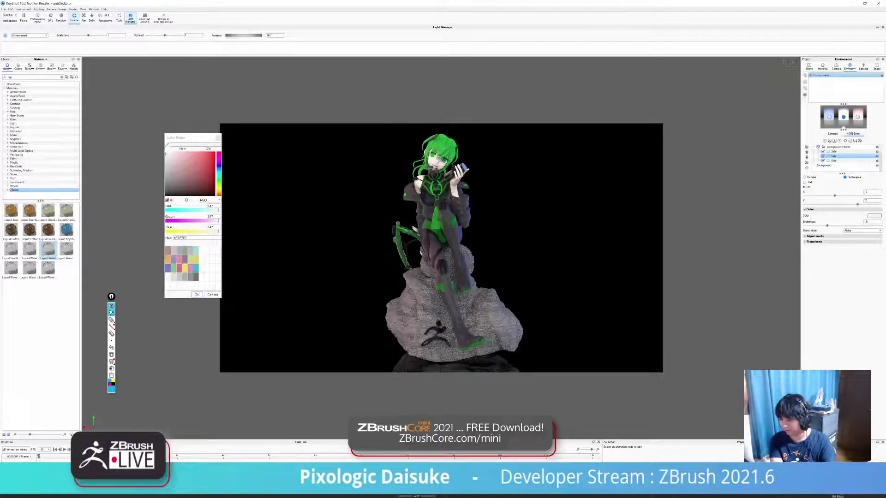
{"action": "left_click", "coordinate": [187, 154]}
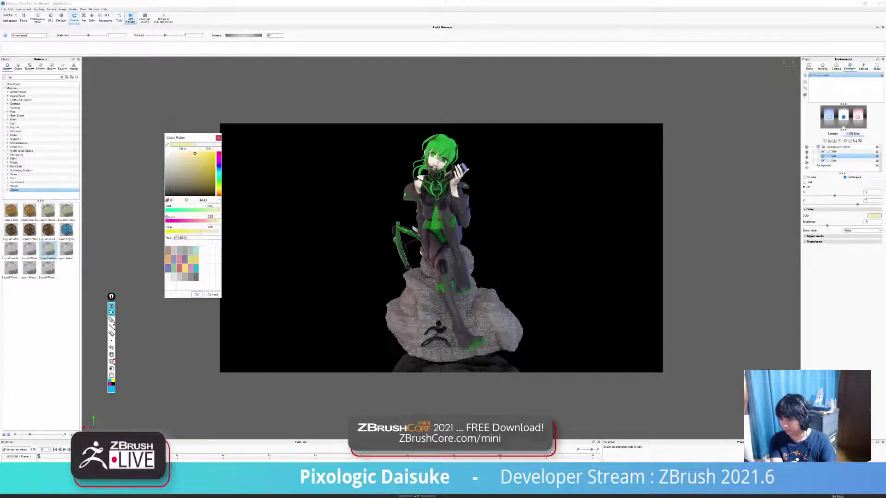
{"action": "left_click_drag", "start_coordinate": [194, 153], "coordinate": [173, 151]}
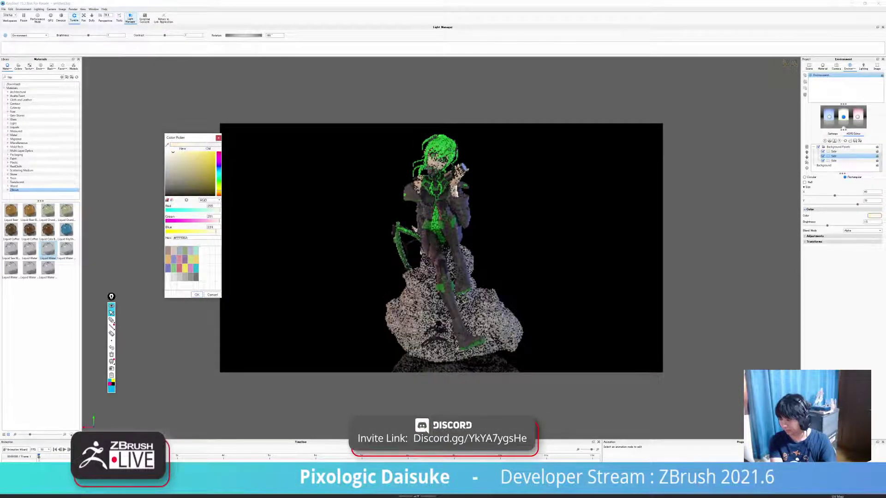
{"action": "left_click", "coordinate": [218, 192]}
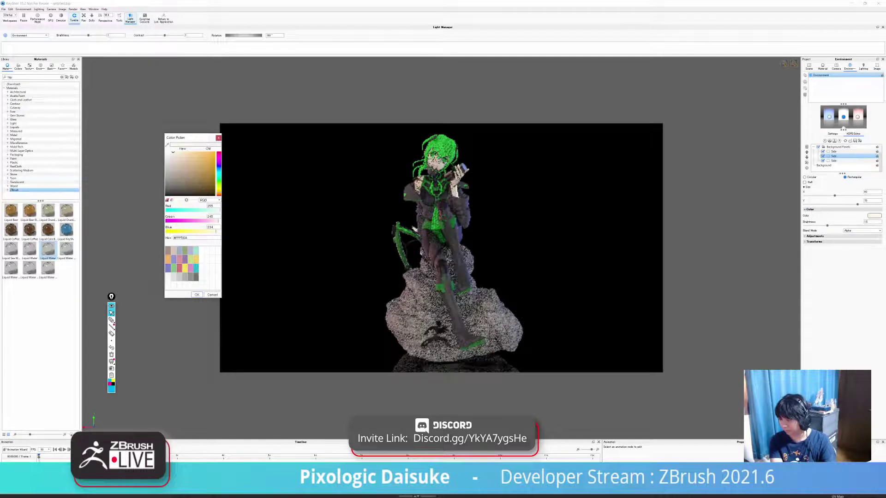
{"action": "key", "text": "Return"}
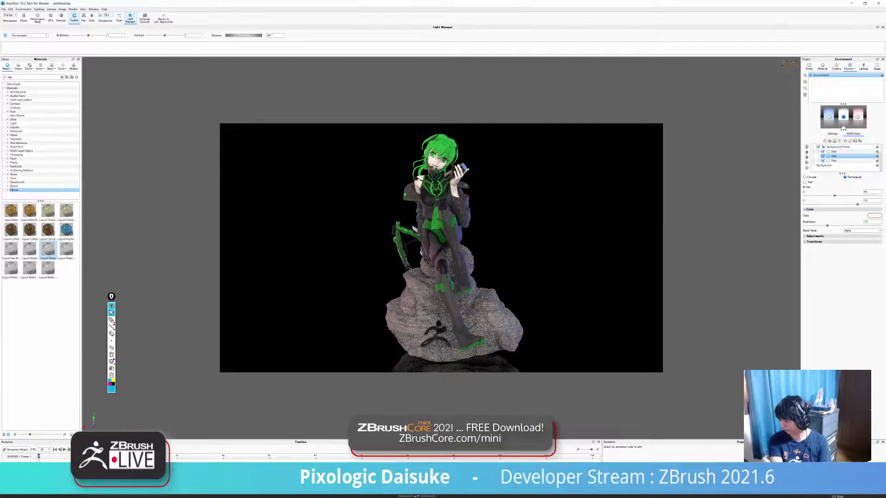
- Start a 1920 x 1080 PNG still render of the figure's front view and enlarge the render output
{"action": "key", "text": "ctrl+p"}
{"action": "left_click_drag", "start_coordinate": [137, 88], "coordinate": [146, 104]}
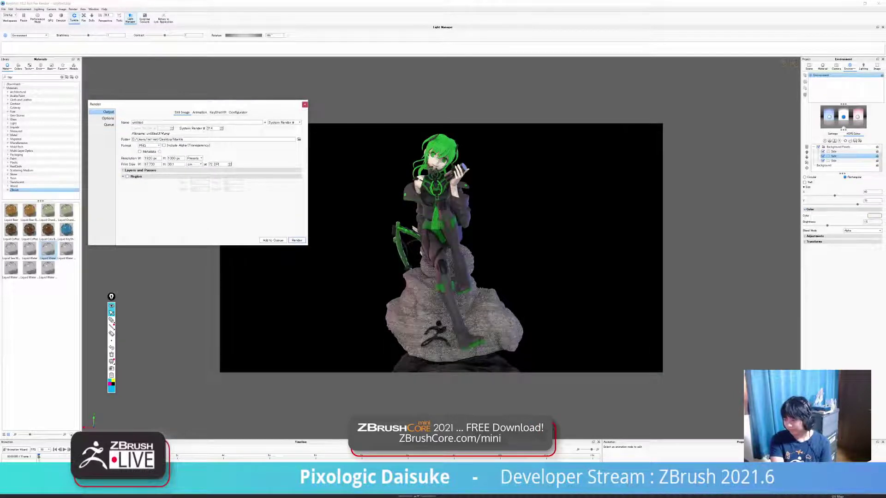
{"action": "key", "text": "Return"}
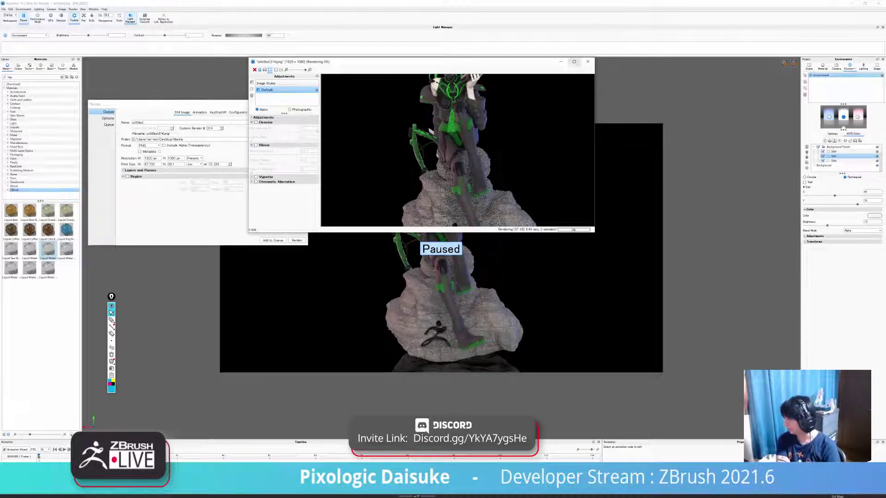
{"action": "key", "text": "super+Up"}
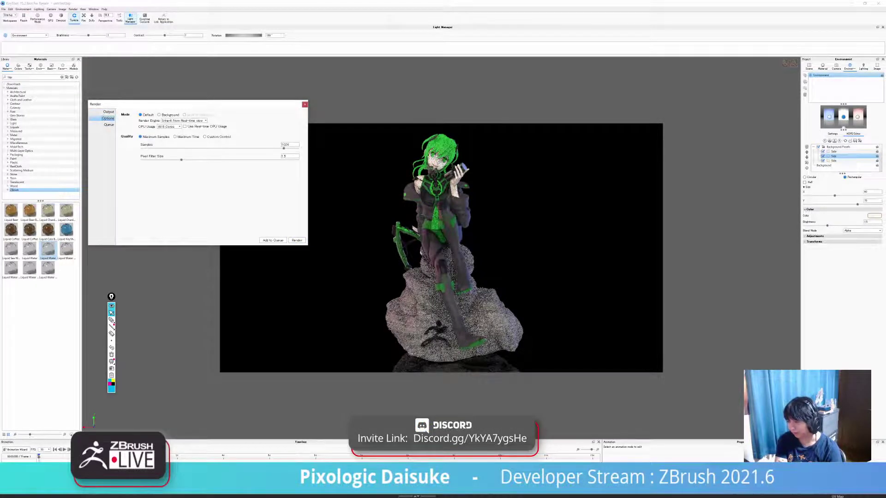
- Switch the render engine for the final still to GPU Mode
{"action": "left_click", "coordinate": [168, 126]}
{"action": "left_click", "coordinate": [168, 126]}
{"action": "left_click", "coordinate": [184, 121]}
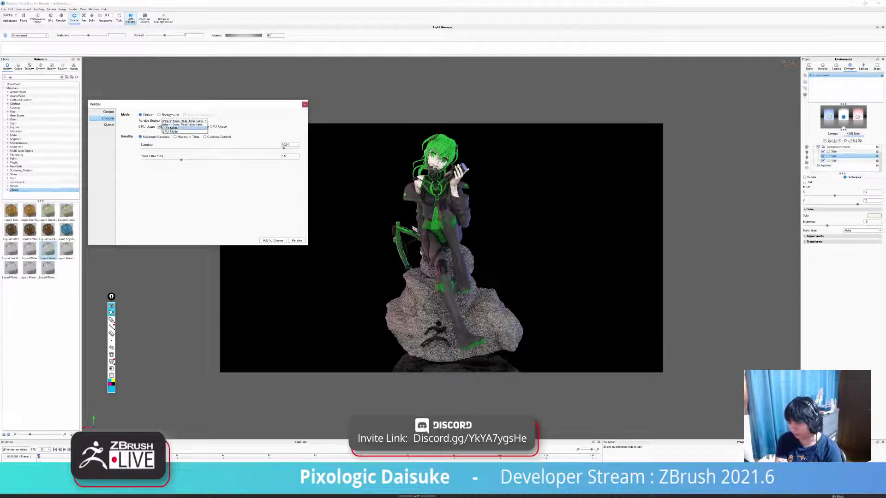
{"action": "left_click", "coordinate": [171, 132]}
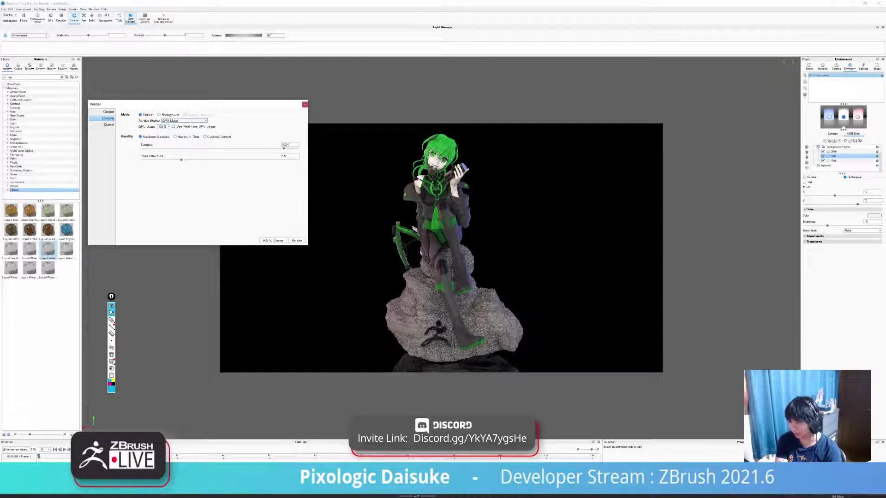
- Set the maximum samples to 2048 and render the figure's front view, with the render output enlarged
{"action": "double_click", "coordinate": [285, 144]}
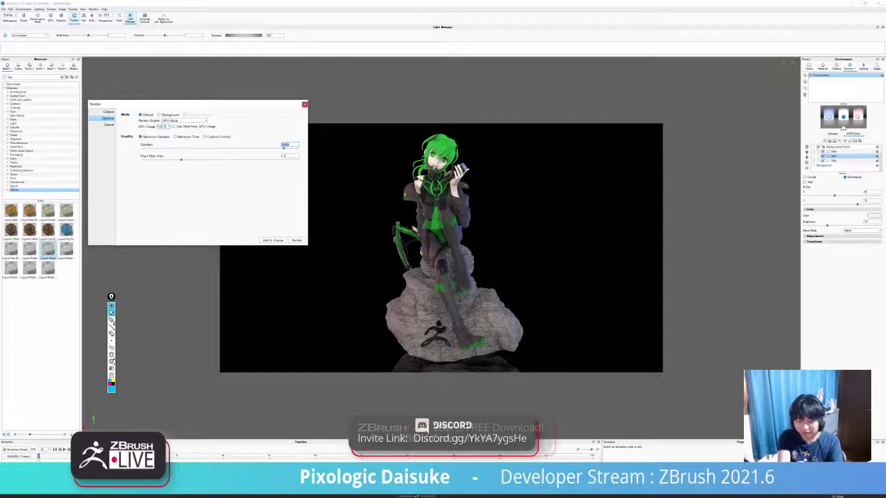
{"action": "type", "text": "2048"}
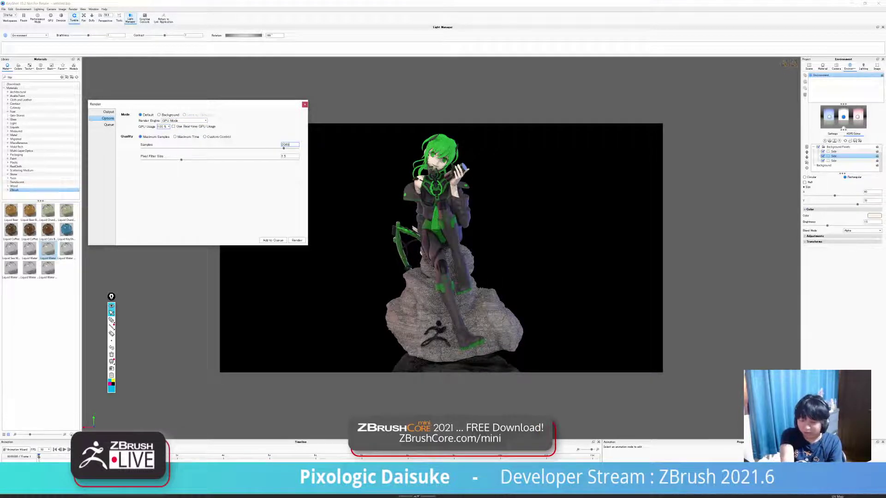
{"action": "key", "text": "Return"}
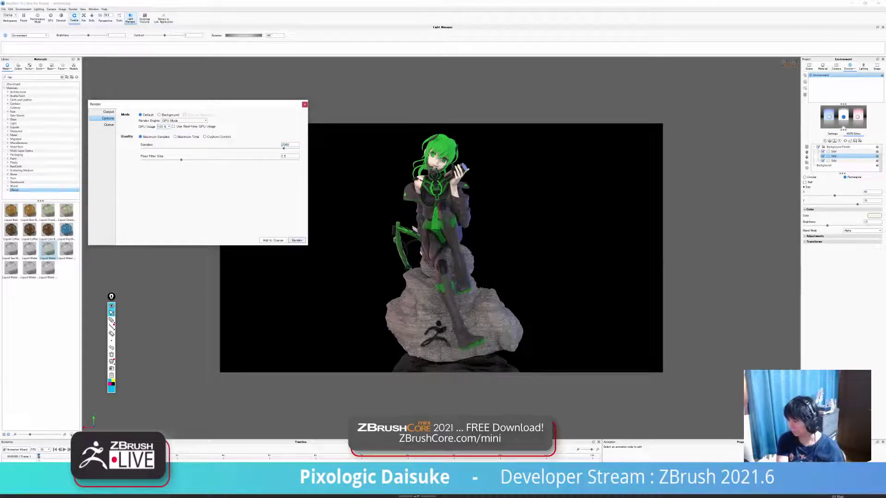
{"action": "left_click", "coordinate": [297, 240]}
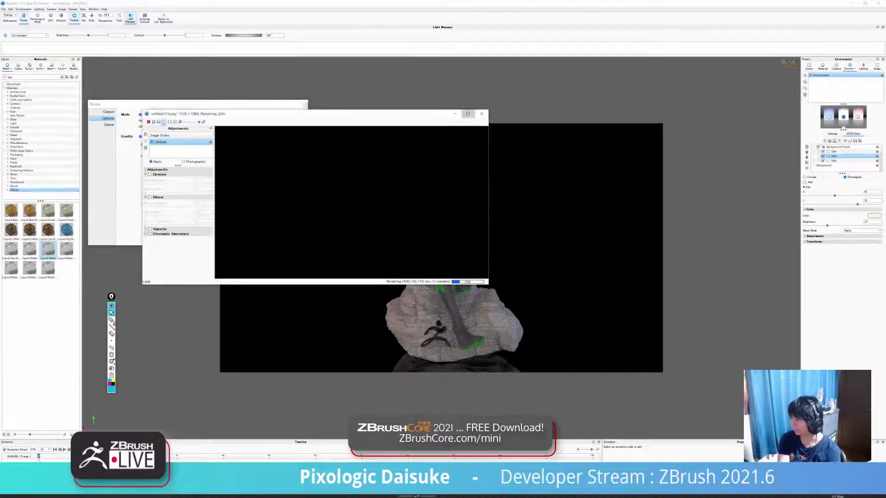
{"action": "left_click", "coordinate": [467, 113]}
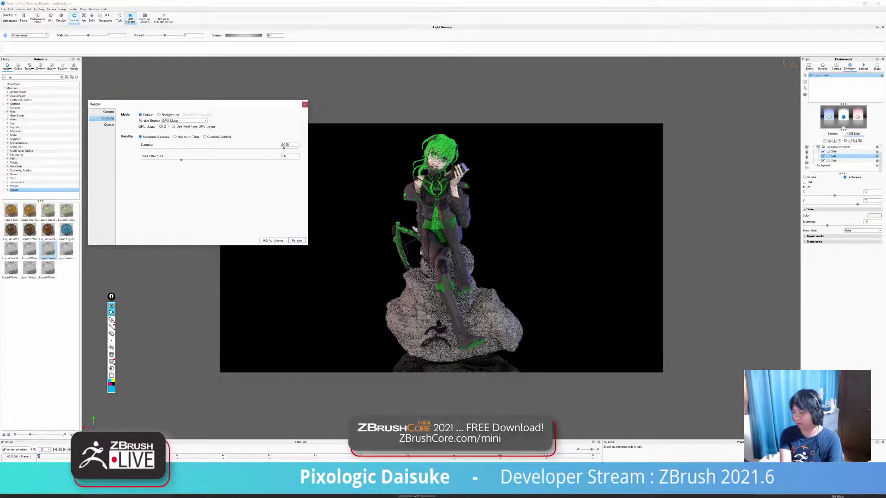
- Check the render queue and the still image output settings, and close the render settings
{"action": "left_click_drag", "start_coordinate": [191, 106], "coordinate": [180, 122]}
{"action": "left_click", "coordinate": [98, 141]}
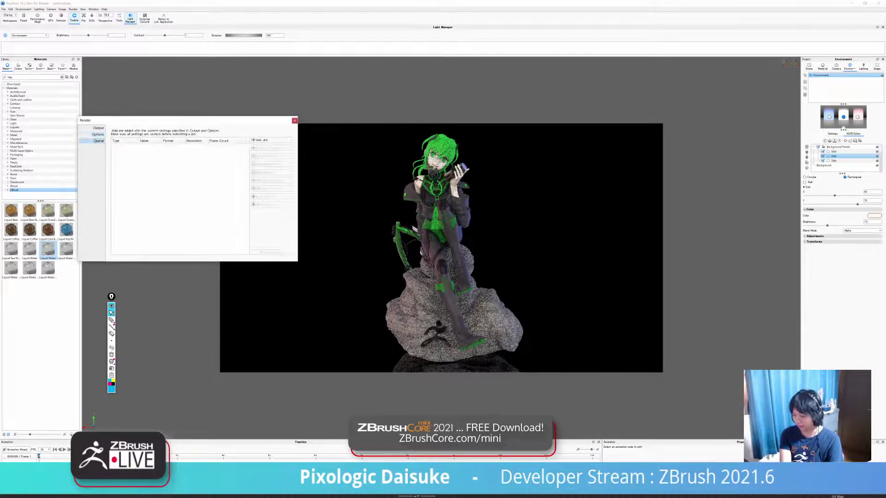
{"action": "left_click", "coordinate": [98, 127]}
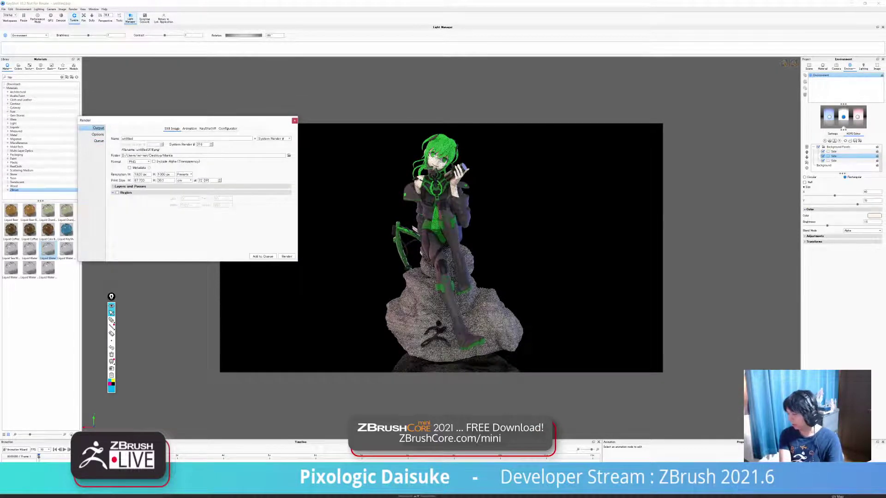
{"action": "key", "text": "Escape"}
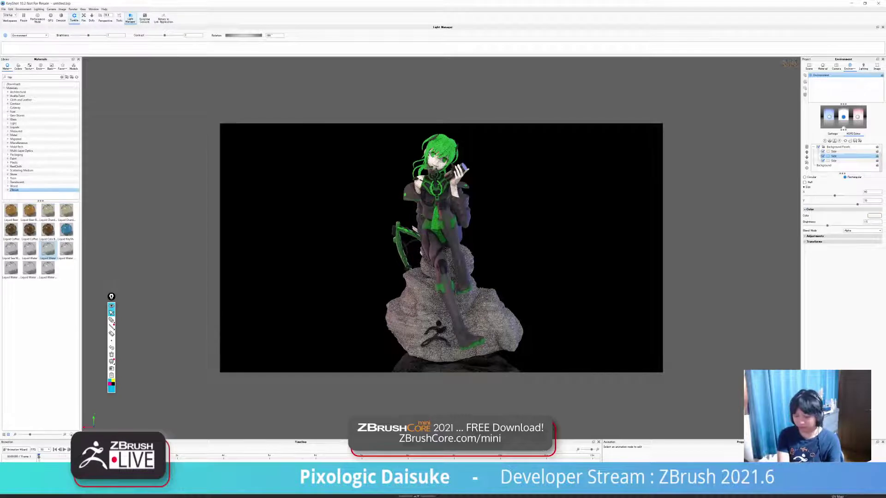
- Show the heads-up display and switch the real-time view to GPU mode
{"action": "key", "text": "h"}
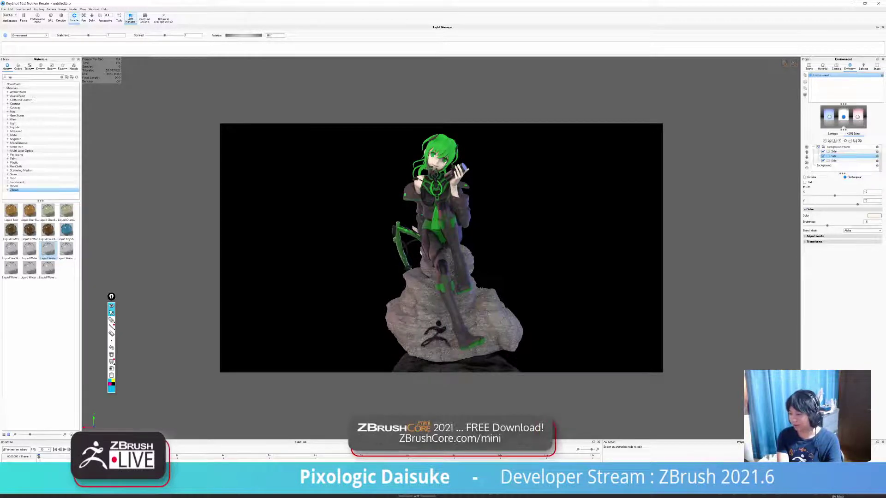
{"action": "left_click", "coordinate": [50, 16]}
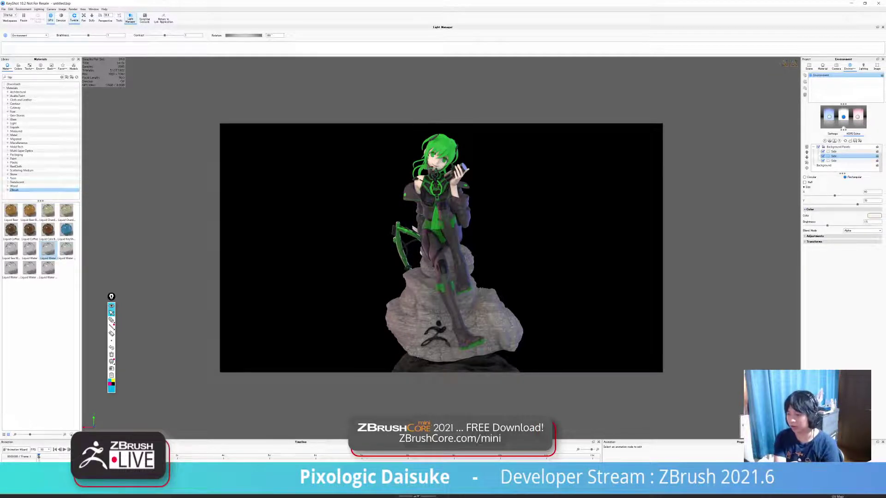
{"action": "left_click", "coordinate": [62, 9]}
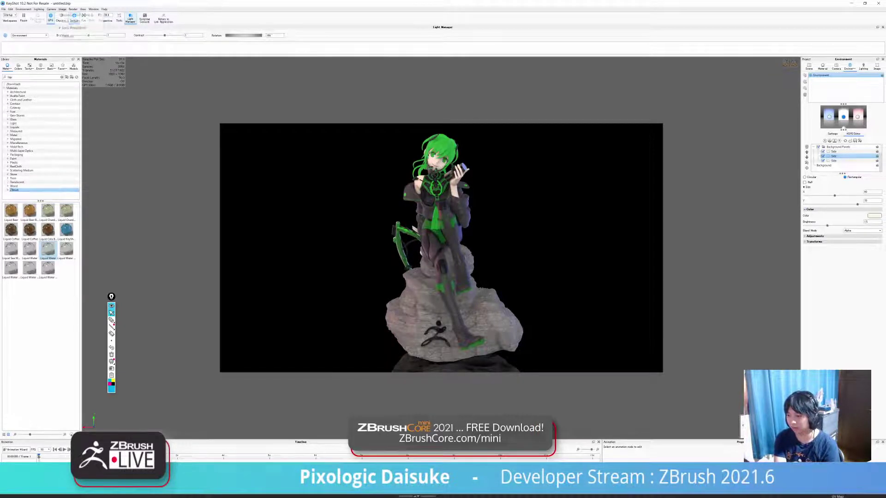
{"action": "mouse_move", "coordinate": [73, 9]}
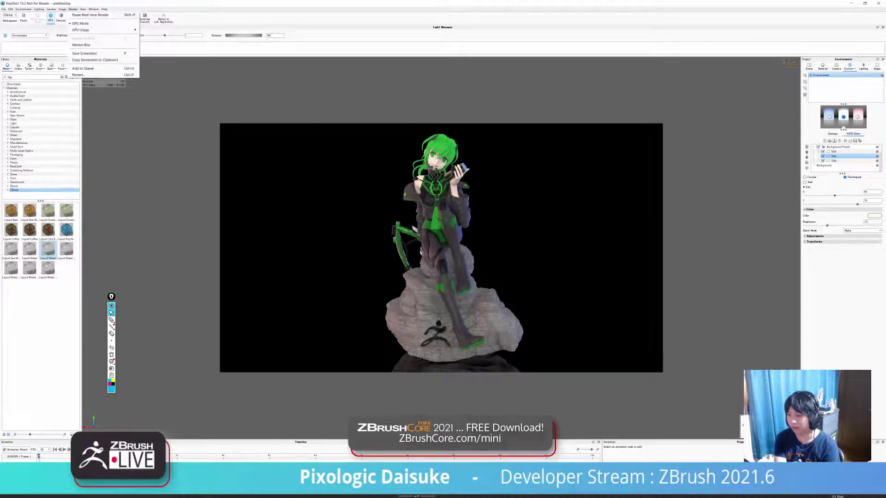
{"action": "mouse_move", "coordinate": [23, 9]}
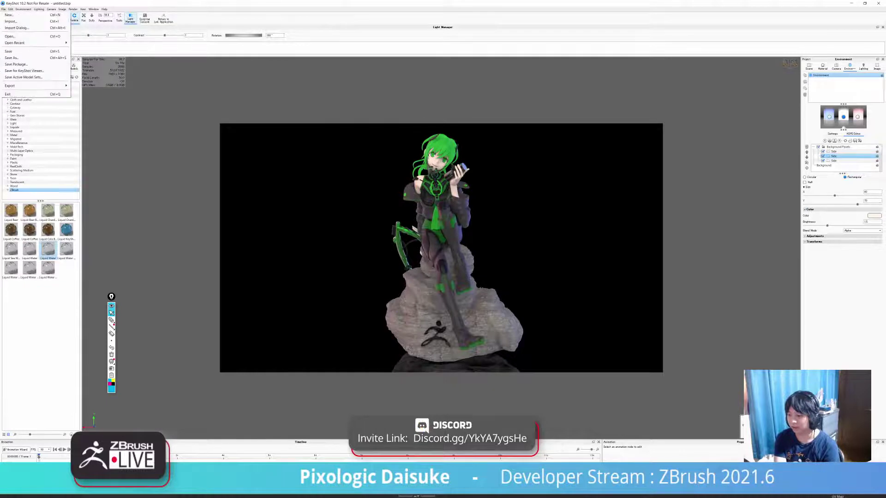
{"action": "key", "text": "Escape"}
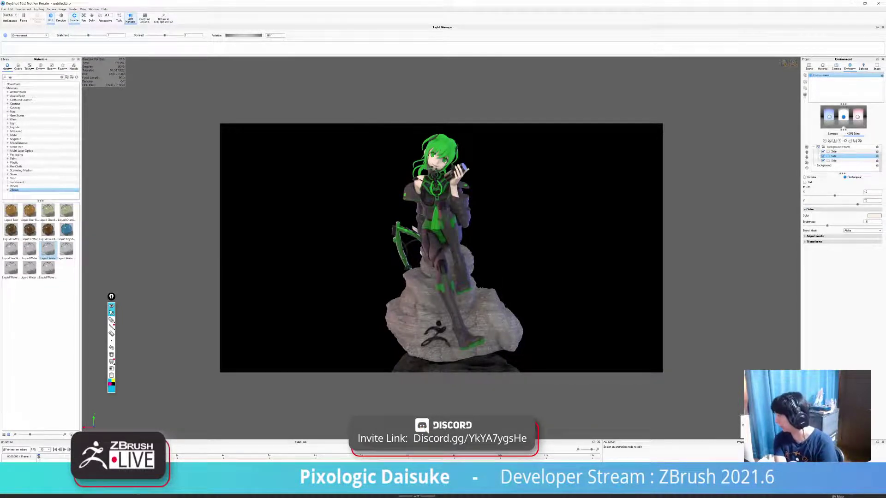
{"action": "left_click", "coordinate": [876, 67]}
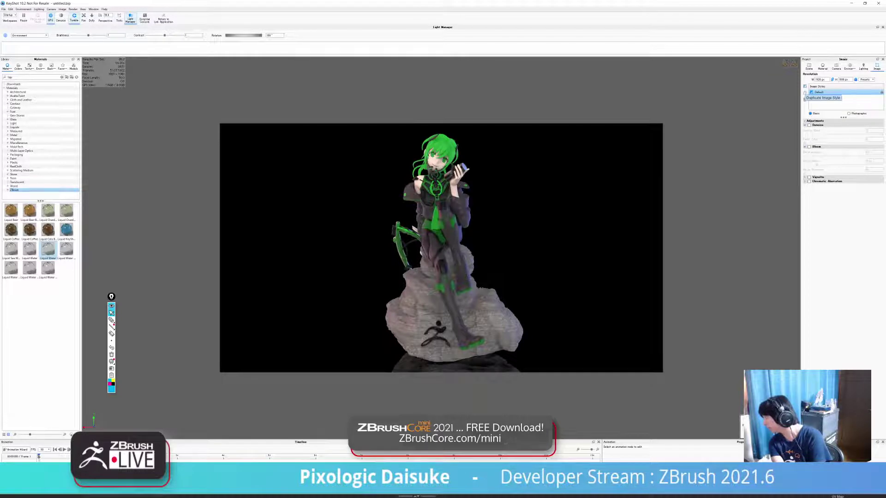
{"action": "left_click", "coordinate": [822, 67]}
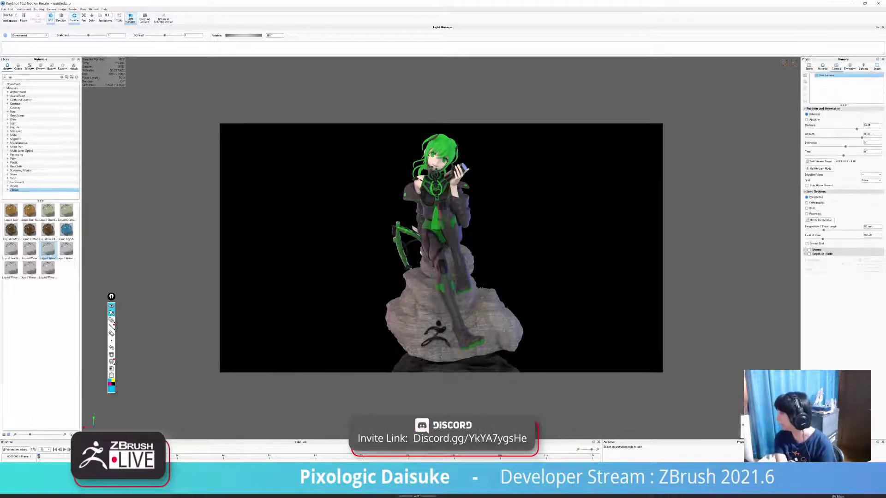
{"action": "left_click", "coordinate": [809, 67]}
{"action": "left_click", "coordinate": [863, 67]}
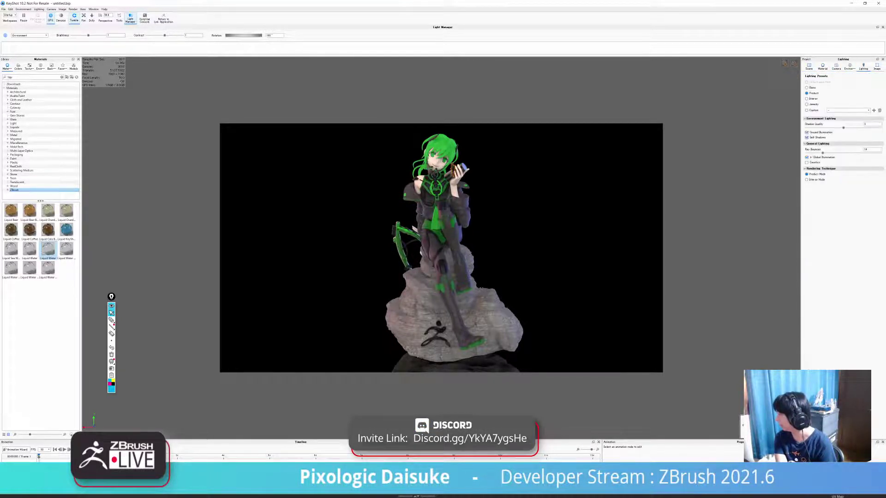
{"action": "left_click", "coordinate": [836, 67]}
{"action": "left_click", "coordinate": [863, 67]}
{"action": "left_click", "coordinate": [849, 67]}
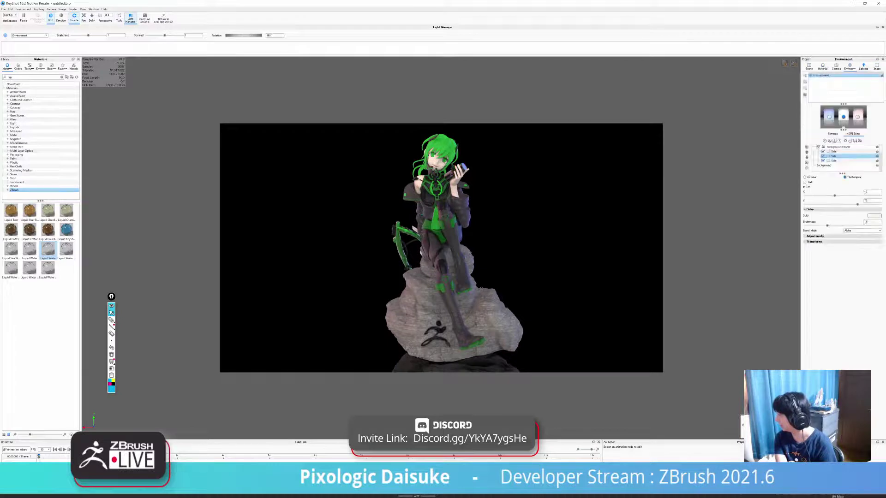
{"action": "left_click", "coordinate": [876, 67]}
{"action": "left_click", "coordinate": [94, 9]}
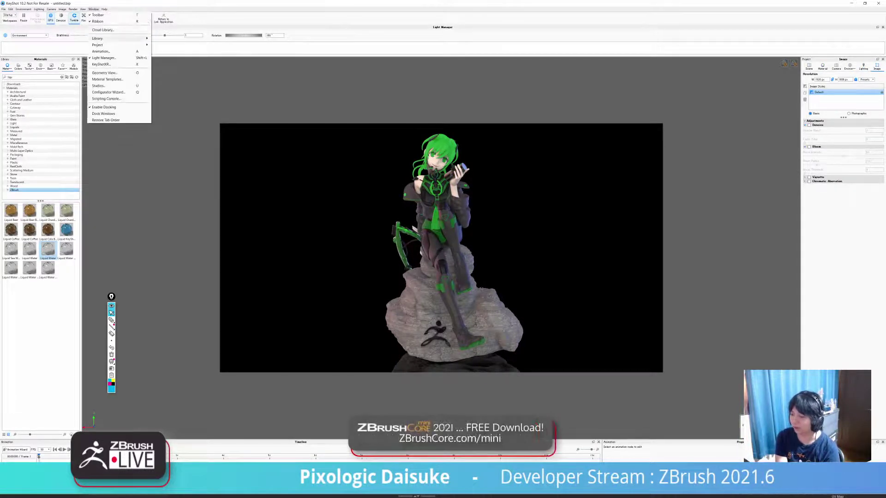
{"action": "mouse_move", "coordinate": [73, 9]}
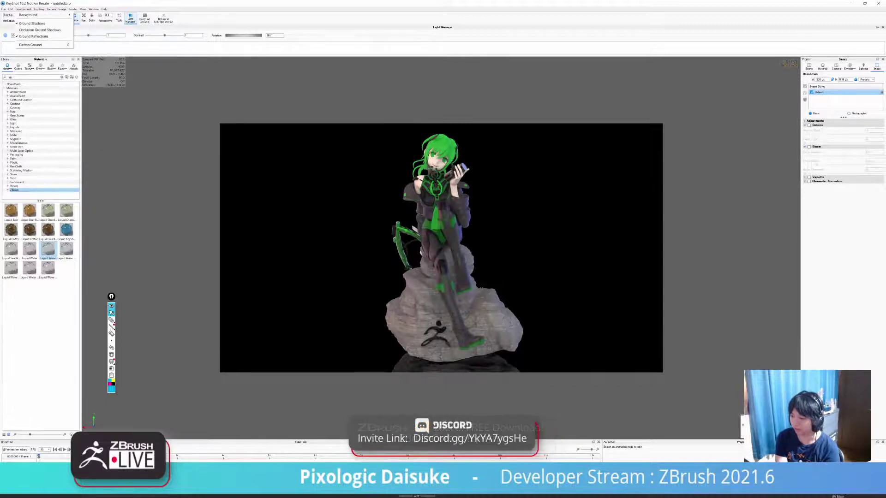
{"action": "mouse_move", "coordinate": [10, 9]}
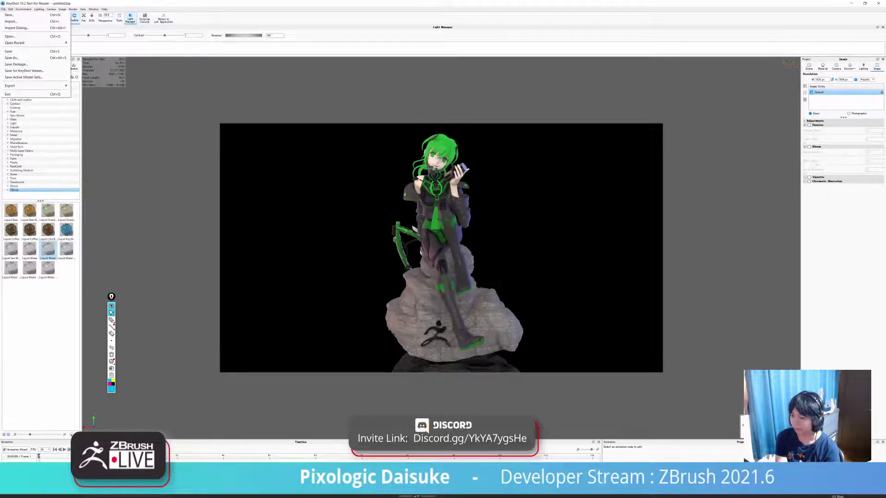
{"action": "left_click", "coordinate": [61, 9]}
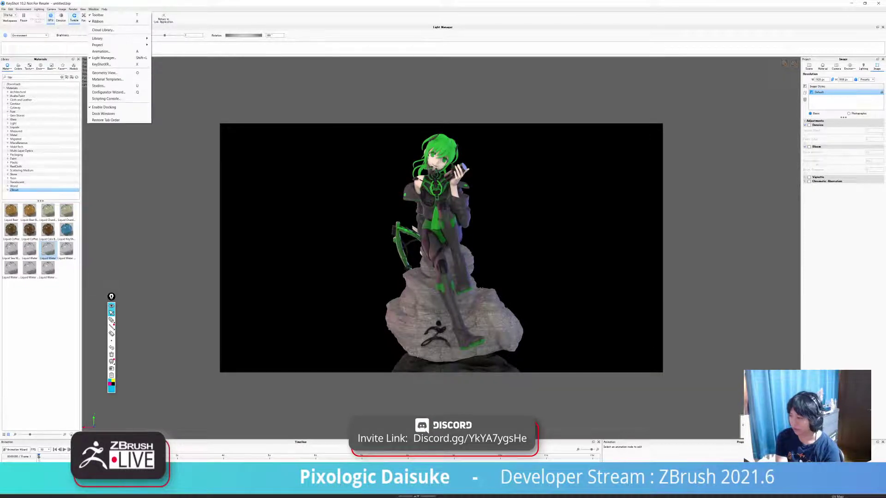
{"action": "key", "text": "Escape"}
- Turn the camera around to the figure's back and render that view as a 1920 x 1080 PNG still
{"action": "left_click_drag", "start_coordinate": [441, 248], "coordinate": [524, 248]}
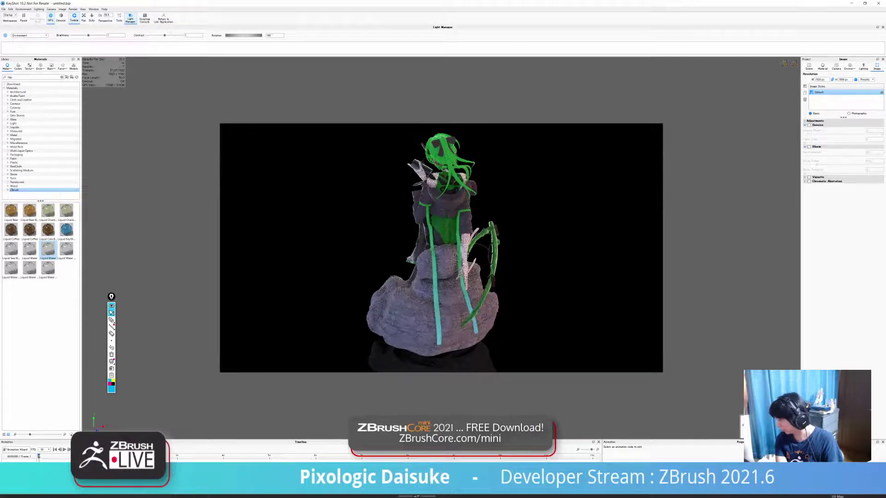
{"action": "key", "text": "ctrl+p"}
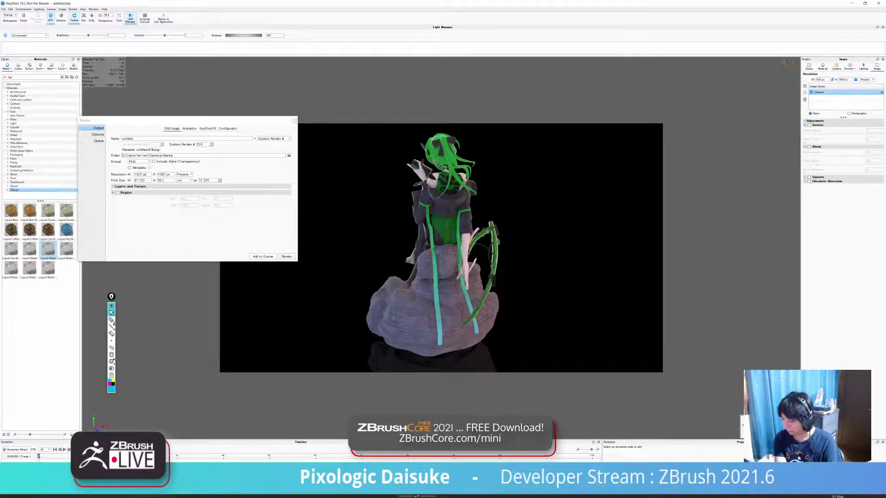
{"action": "left_click", "coordinate": [286, 256]}
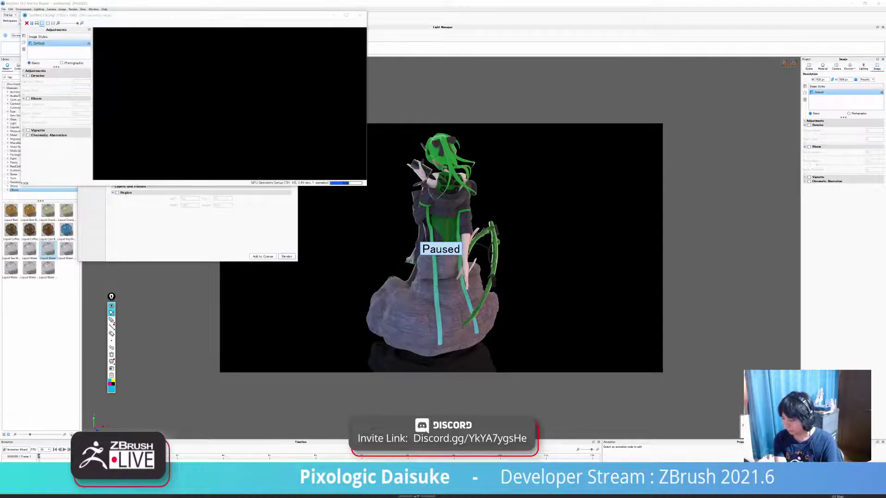
{"action": "scroll", "coordinate": [230, 103], "scroll_direction": "down", "scroll_amount": 4}
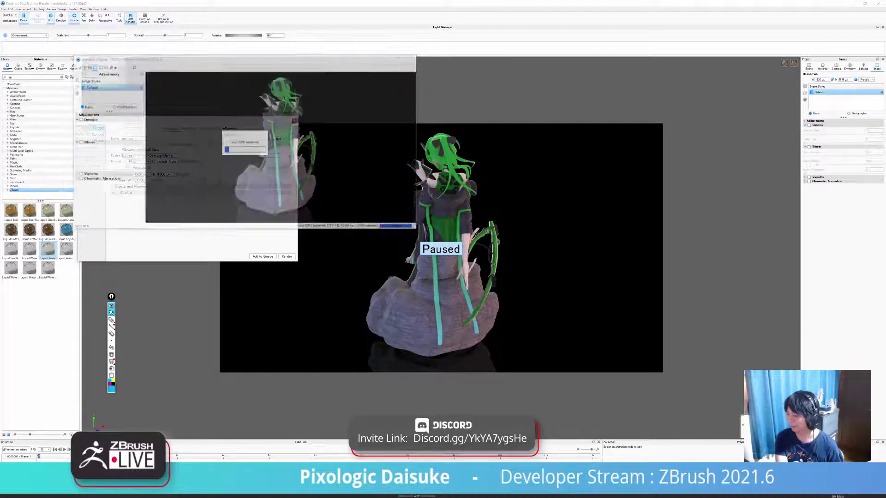
{"action": "left_click", "coordinate": [294, 120]}
- Save the untitled scene as a named BIP file
{"action": "left_click", "coordinate": [3, 9]}
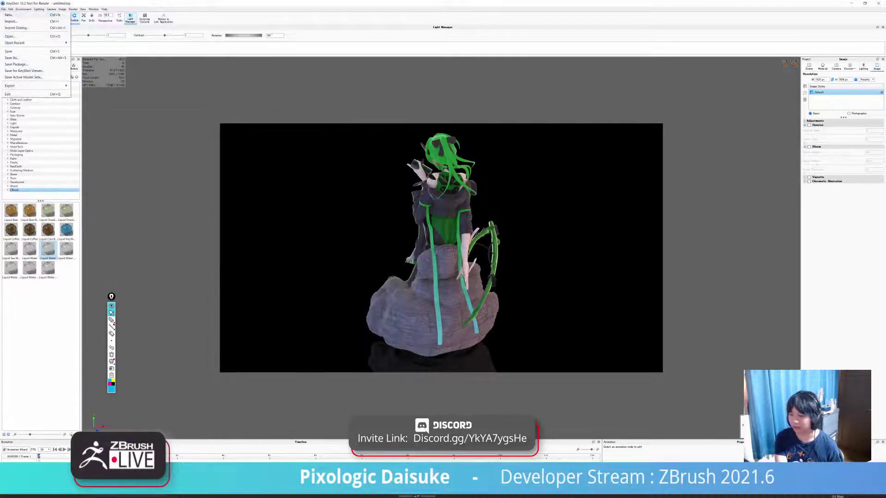
{"action": "left_click", "coordinate": [25, 57]}
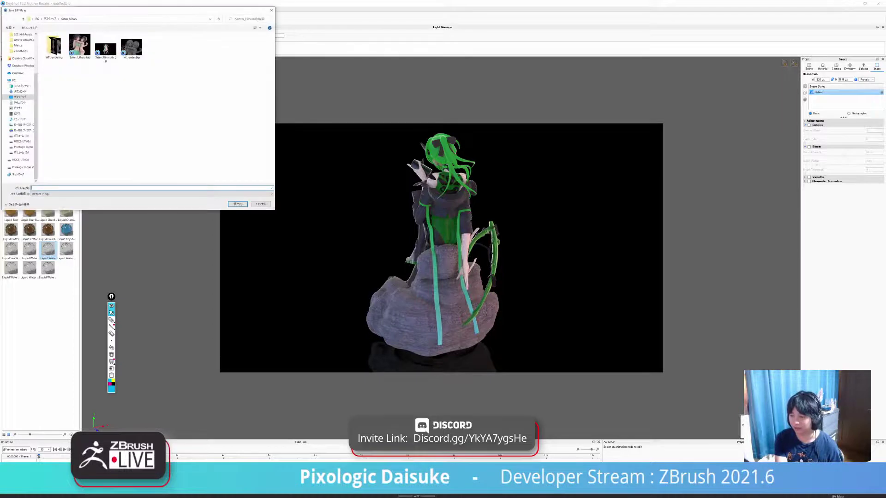
{"action": "key", "text": "Escape"}
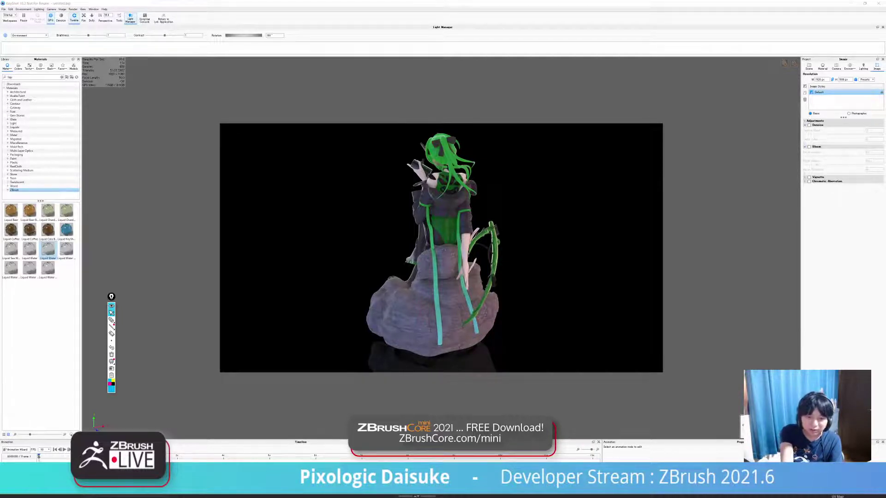
{"action": "key", "text": "ctrl+s"}
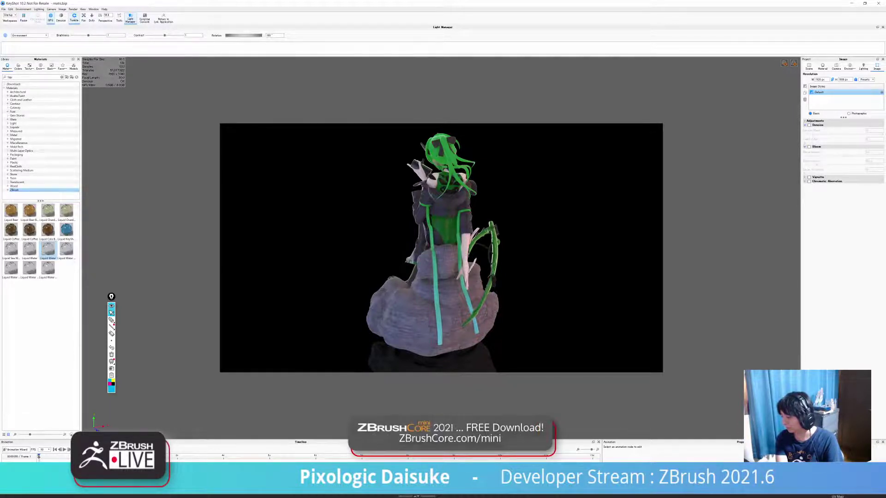
- Turn the camera around to the figure's front and show the model's parts in the scene tree
{"action": "left_click_drag", "start_coordinate": [397, 259], "coordinate": [597, 276]}
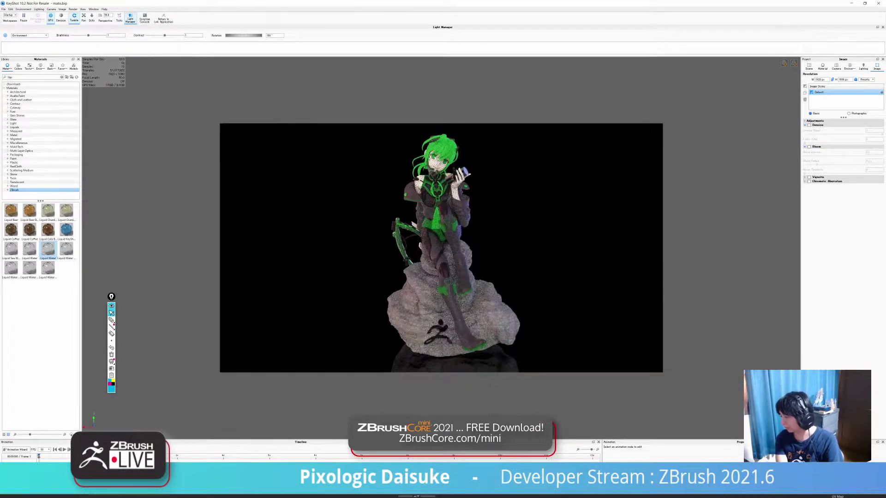
{"action": "left_click", "coordinate": [822, 67]}
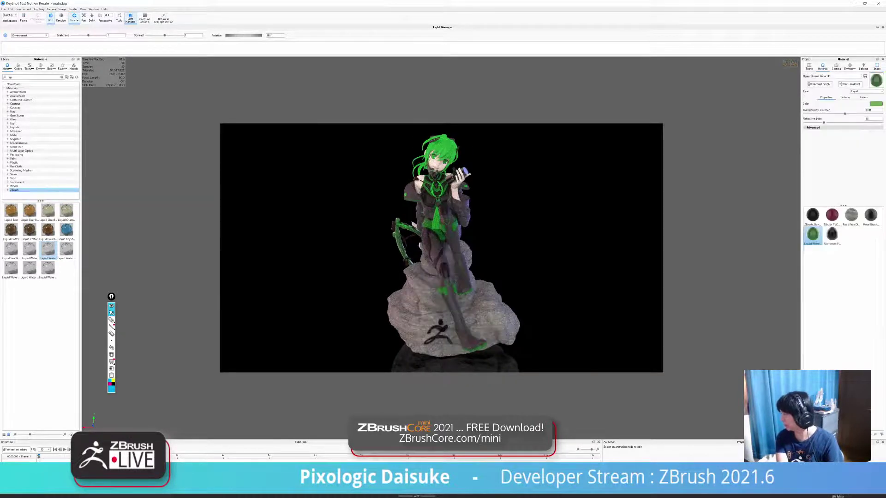
{"action": "left_click", "coordinate": [809, 67]}
{"action": "left_click", "coordinate": [822, 67]}
{"action": "left_click", "coordinate": [808, 66]}
{"action": "scroll", "coordinate": [841, 96], "scroll_direction": "up", "scroll_amount": 3}
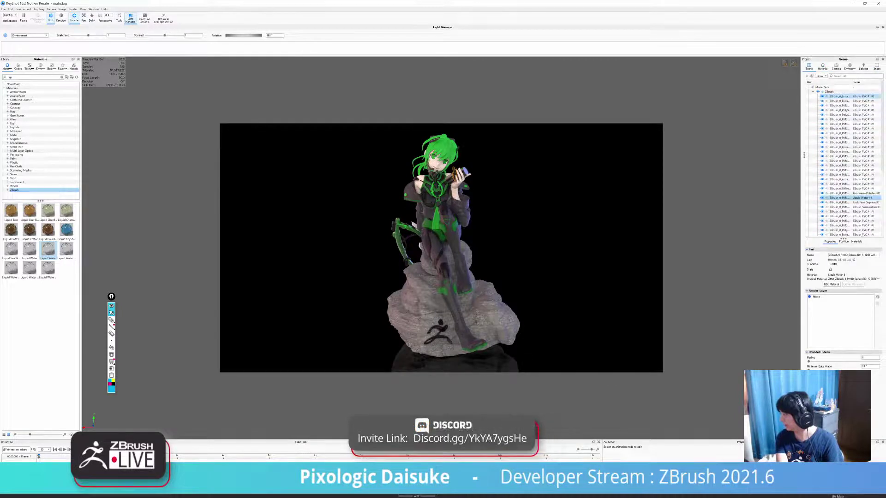
- Select the whole ZBrush model and apply the ZBrush Clay Grey material to it, clearing the material search first
{"action": "left_click", "coordinate": [839, 96]}
{"action": "scroll", "coordinate": [839, 161], "scroll_direction": "down", "scroll_amount": 8}
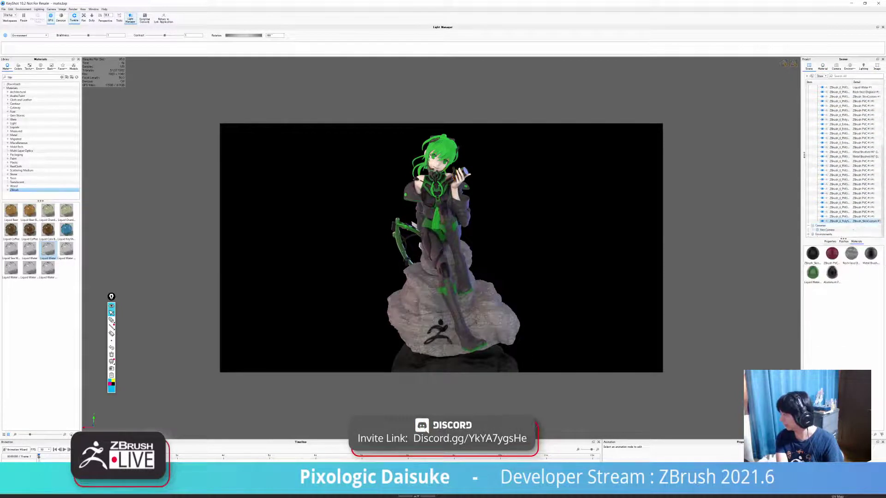
{"action": "left_click", "coordinate": [839, 221], "text": "shift"}
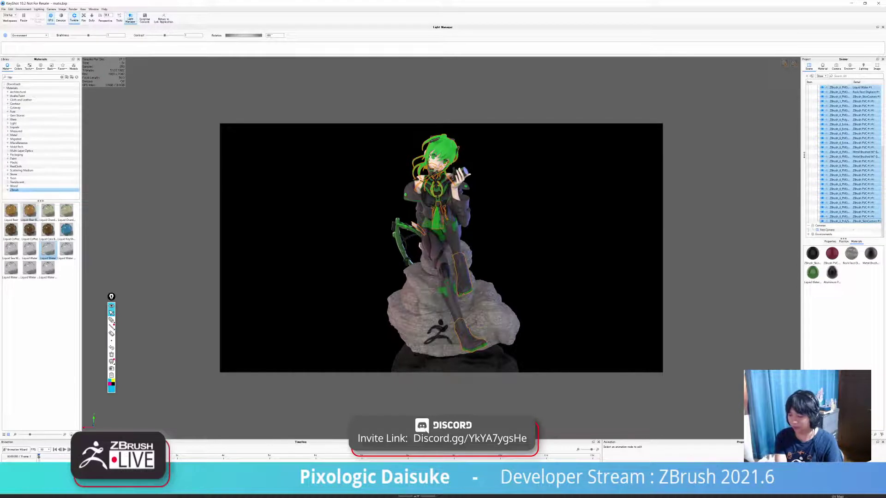
{"action": "scroll", "coordinate": [843, 159], "scroll_direction": "up", "scroll_amount": 8}
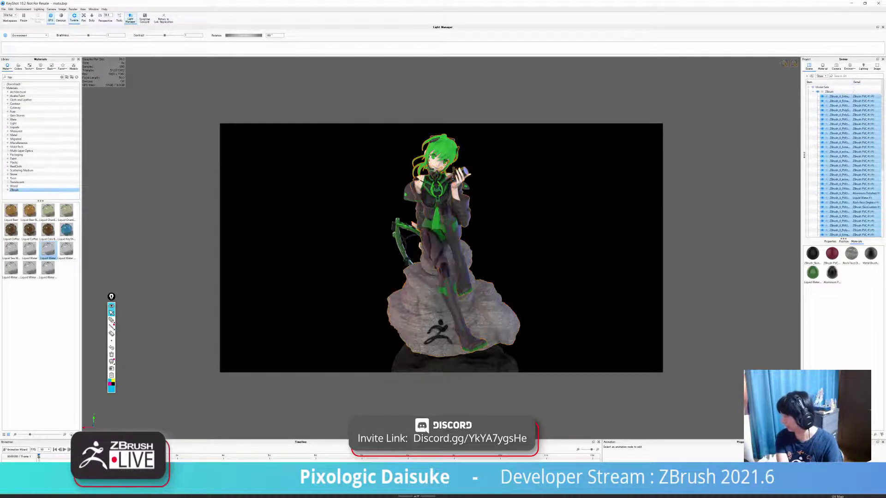
{"action": "left_click", "coordinate": [831, 91]}
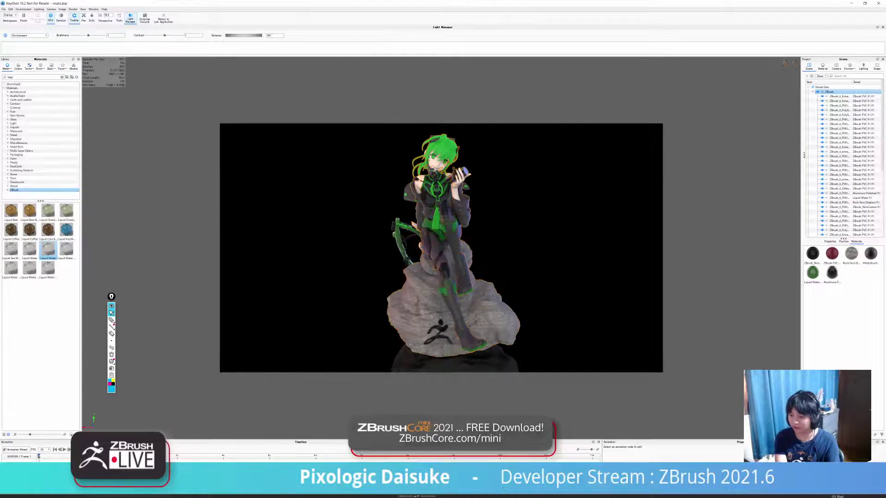
{"action": "left_click", "coordinate": [61, 77]}
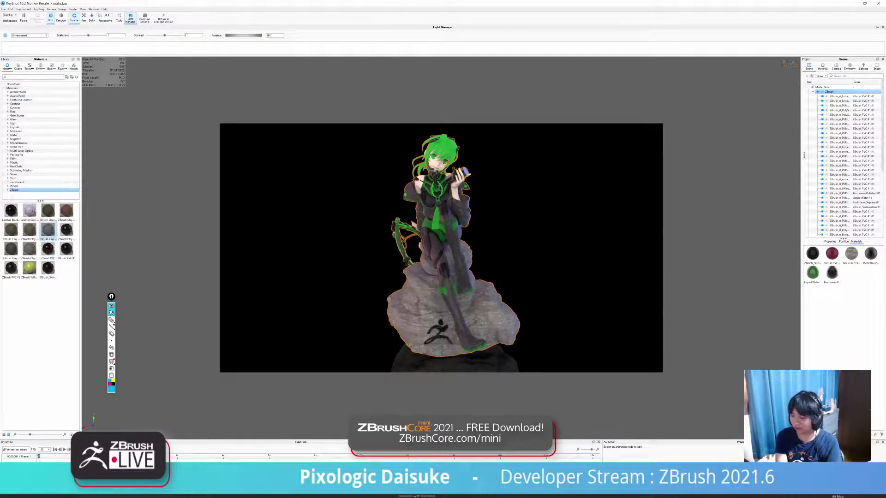
{"action": "left_click_drag", "start_coordinate": [48, 232], "coordinate": [831, 92]}
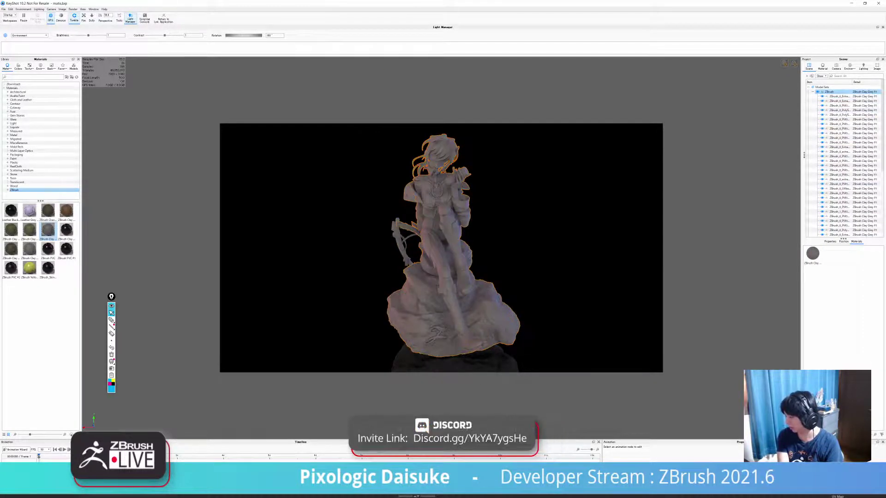
- Tilt the camera slightly and render the clay figure as a 1920 x 1080 PNG still named mantis_clay
{"action": "left_click_drag", "start_coordinate": [443, 249], "coordinate": [442, 262]}
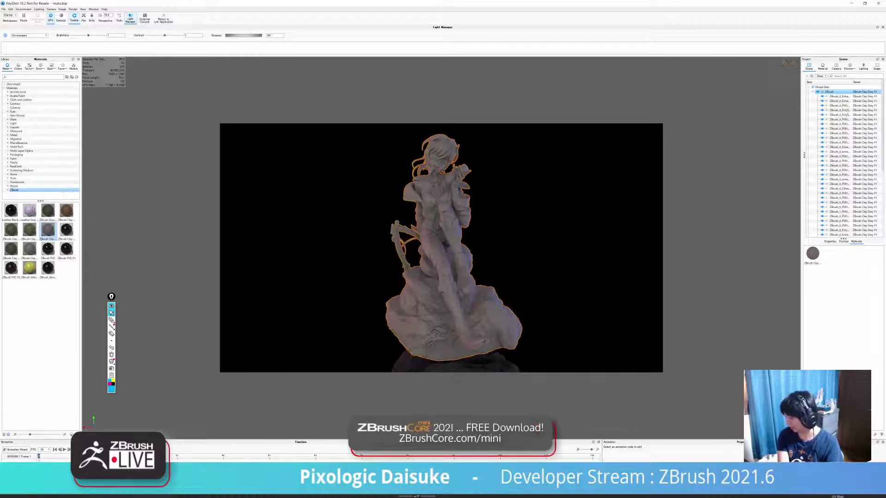
{"action": "key", "text": "ctrl+p"}
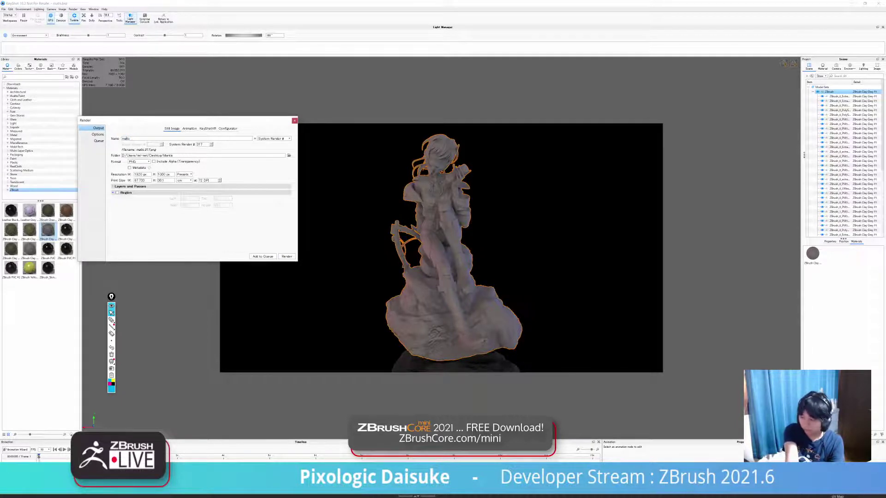
{"action": "type", "text": "n"}
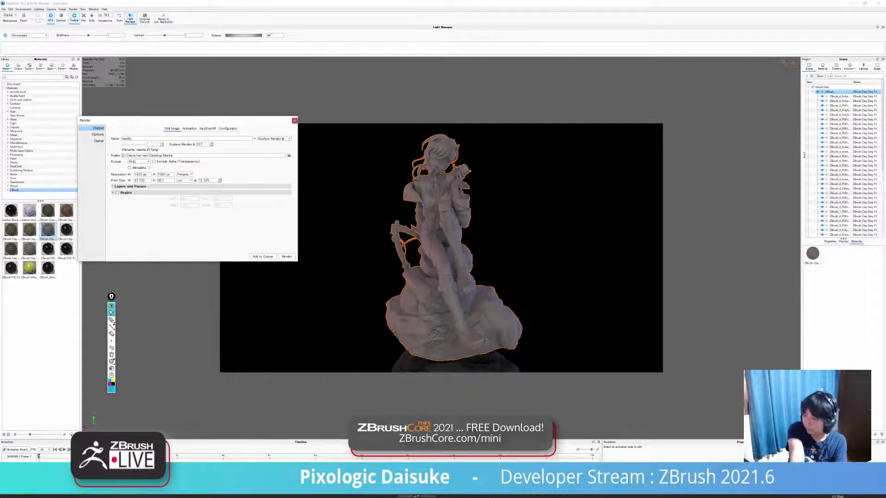
{"action": "type", "text": "cal"}
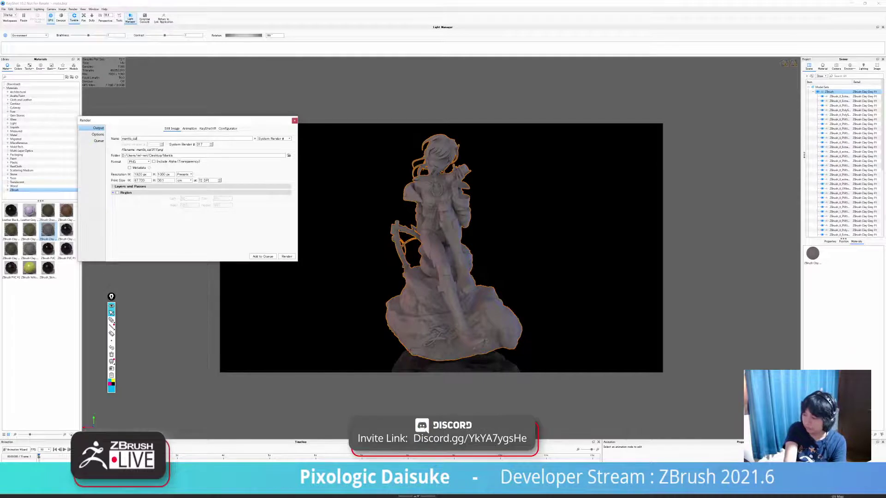
{"action": "key", "text": "BackSpace"}
{"action": "key", "text": "BackSpace"}
{"action": "type", "text": "lay"}
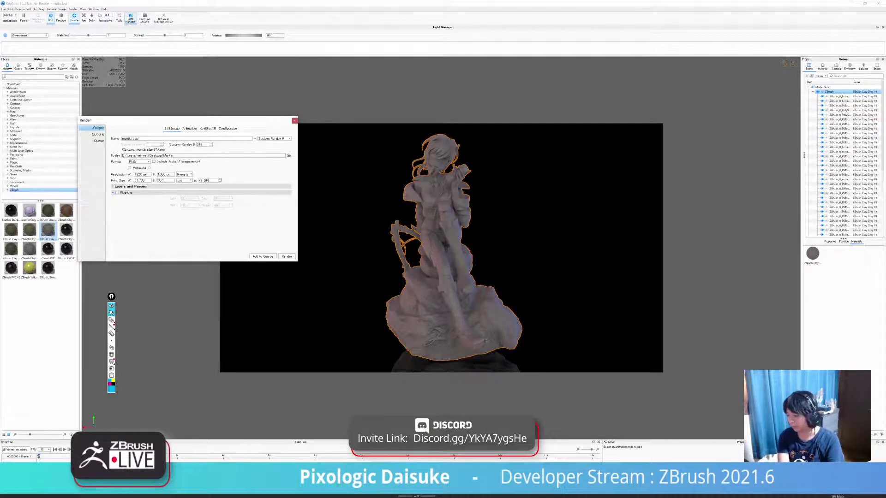
{"action": "left_click", "coordinate": [286, 257]}
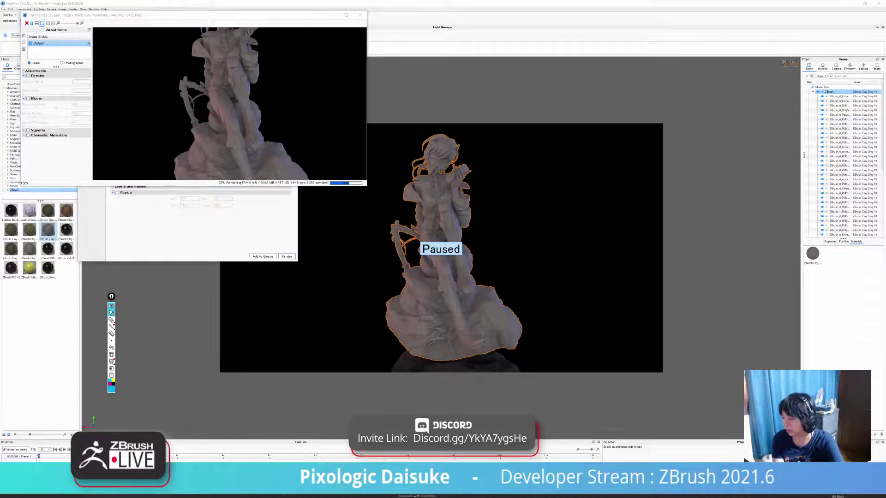
- Enlarge the render output to check the clay still, close it, and exit to ZBrush, discarding the scene changes
{"action": "left_click_drag", "start_coordinate": [366, 185], "coordinate": [422, 298]}
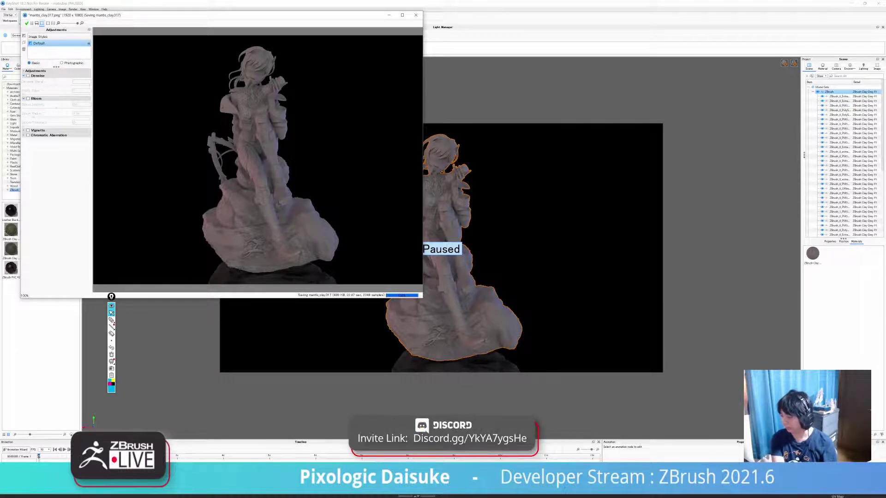
{"action": "left_click_drag", "start_coordinate": [277, 16], "coordinate": [306, 84]}
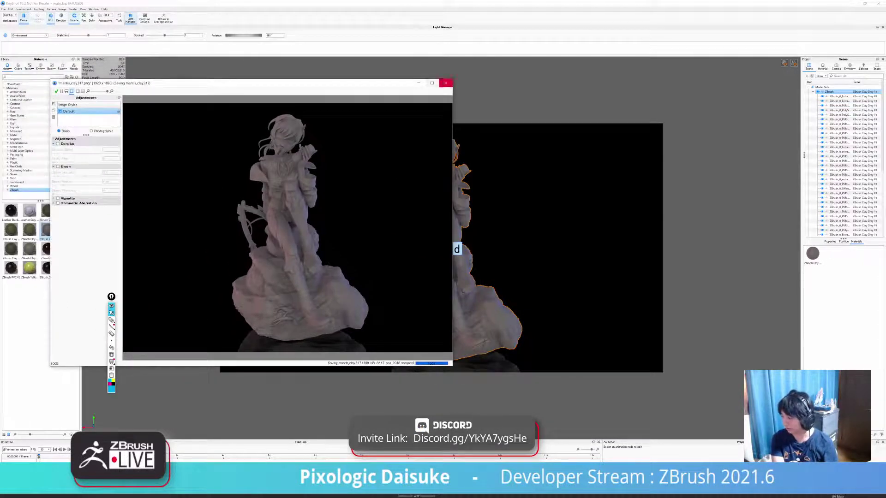
{"action": "left_click", "coordinate": [446, 83]}
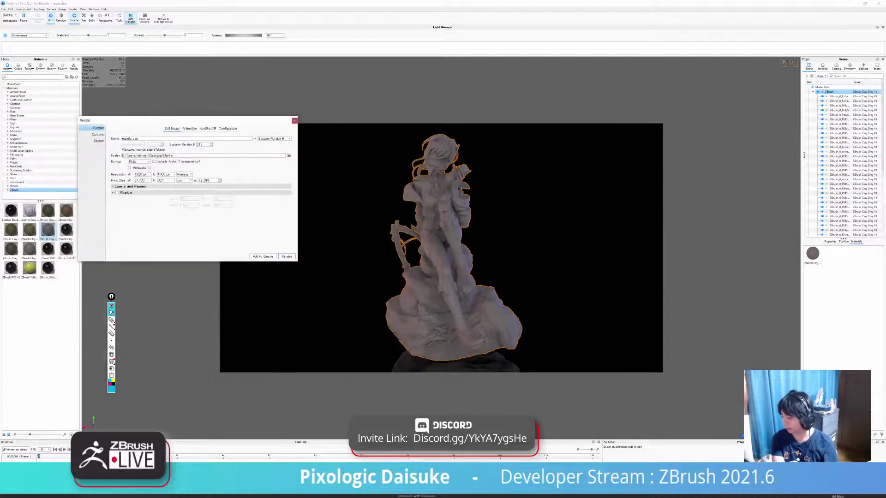
{"action": "left_click", "coordinate": [879, 3]}
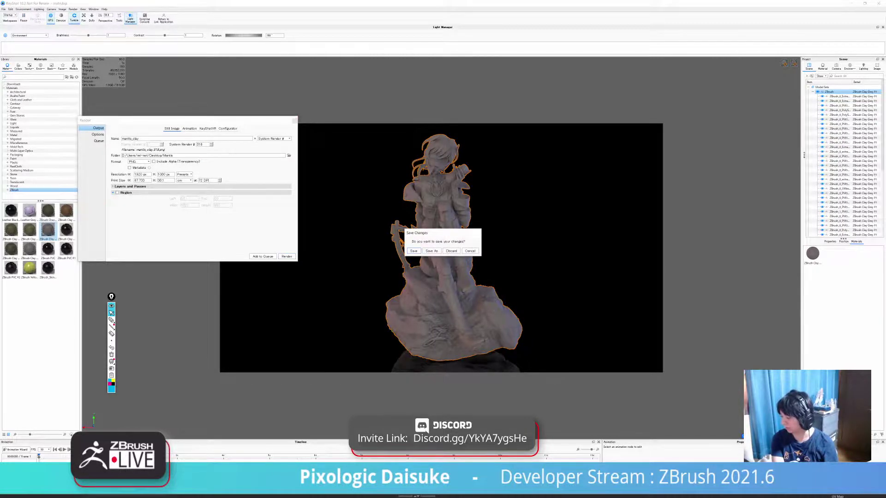
{"action": "left_click", "coordinate": [451, 251]}
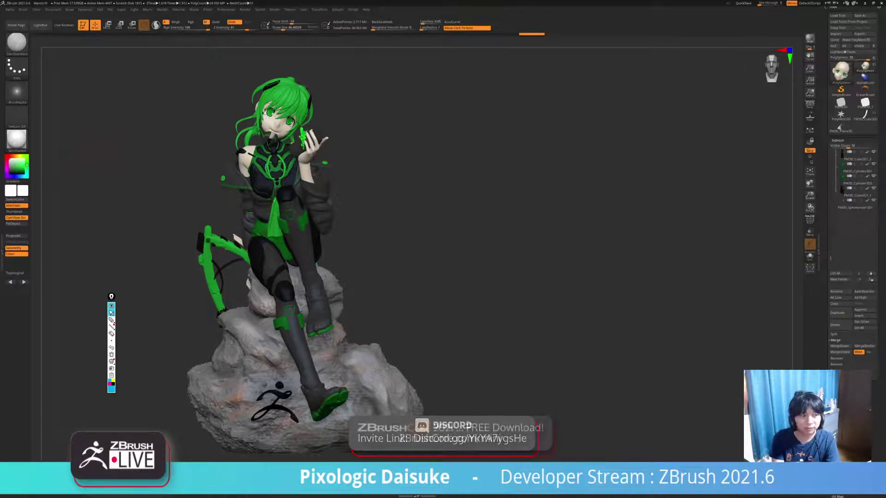
- Switch to the Photos viewer and compare the successive front-view renders for differences in rock material and lighting
{"action": "left_click_drag", "start_coordinate": [0, 107], "coordinate": [295, 1]}
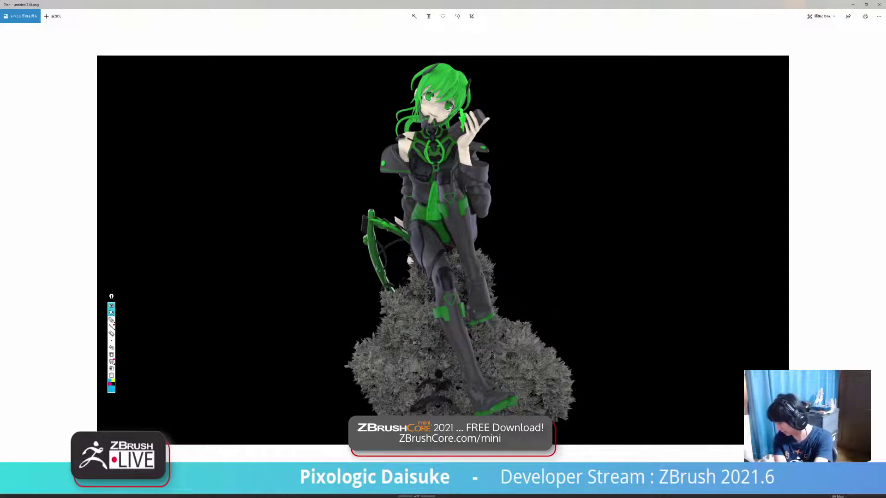
{"action": "key", "text": "Right"}
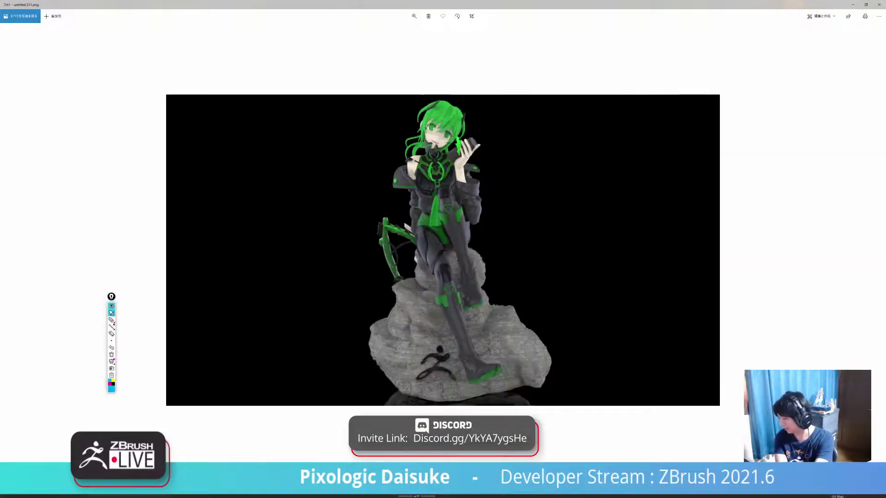
{"action": "scroll", "coordinate": [443, 250], "scroll_direction": "up", "scroll_amount": 1}
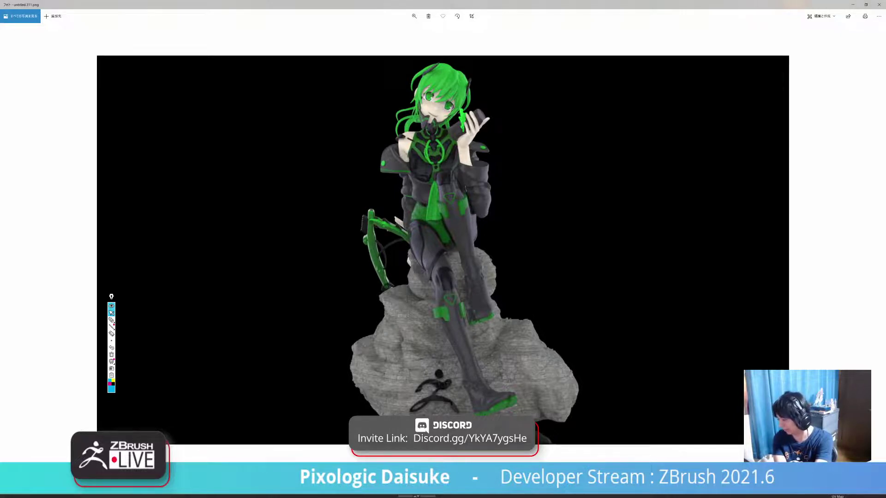
{"action": "key", "text": "Right"}
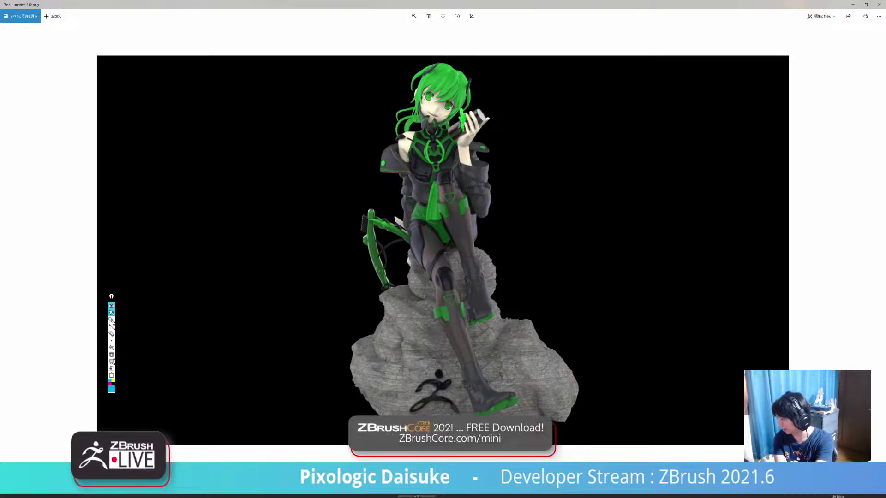
{"action": "key", "text": "Right"}
{"action": "key", "text": "Left"}
{"action": "key", "text": "Right"}
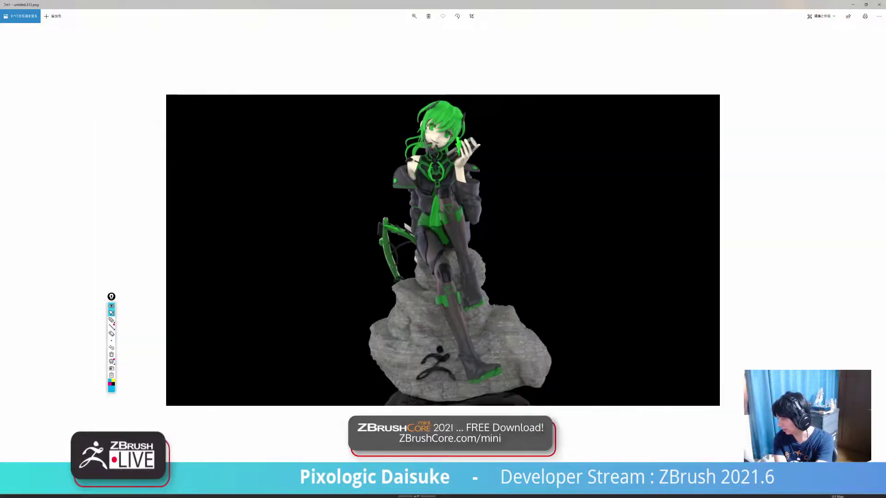
{"action": "key", "text": "Left"}
{"action": "key", "text": "Right"}
{"action": "key", "text": "Right"}
{"action": "key", "text": "Right"}
{"action": "key", "text": "Right"}
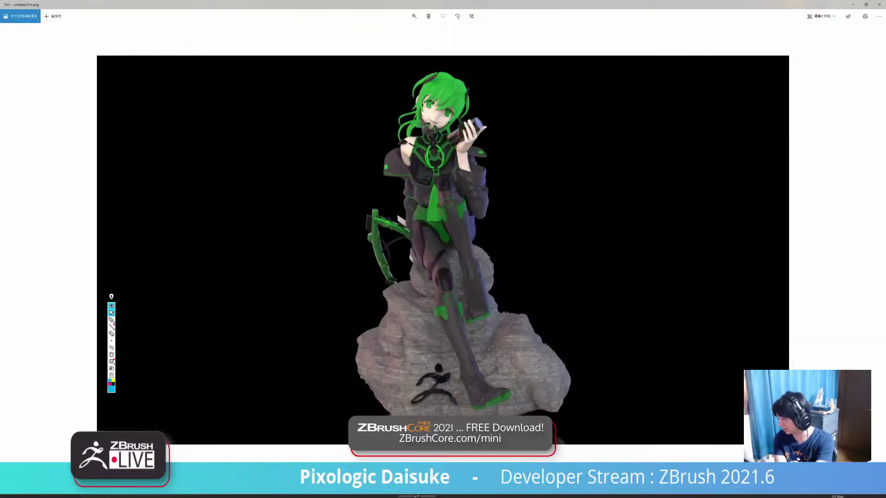
- Examine the final coloured renders, comparing the figure's front view with its back view
{"action": "key", "text": "Left"}
{"action": "key", "text": "Right"}
{"action": "key", "text": "Left"}
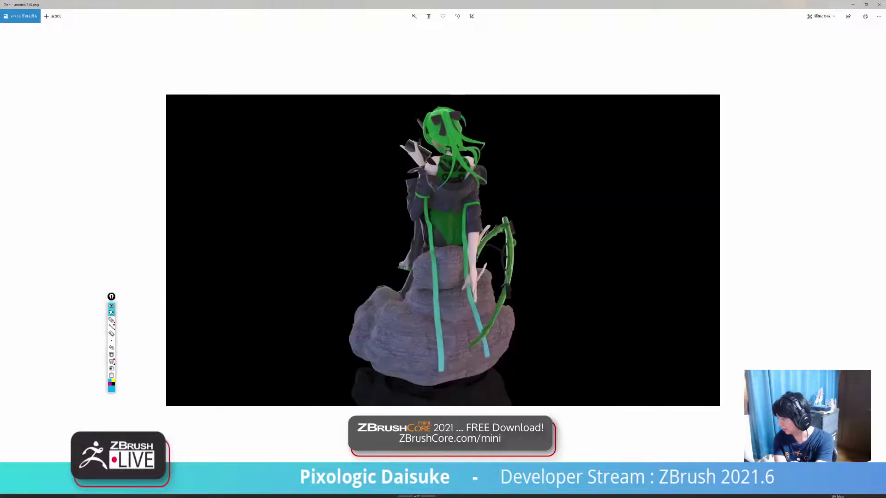
{"action": "key", "text": "Right"}
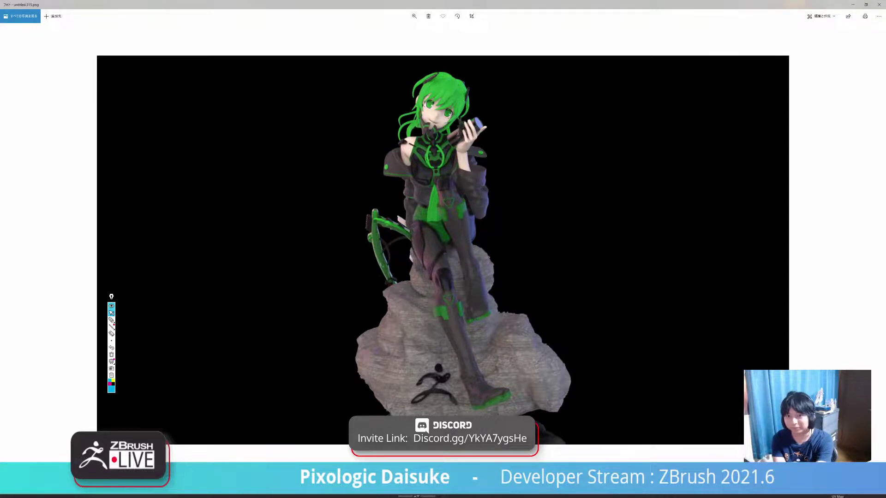
{"action": "key", "text": "Right"}
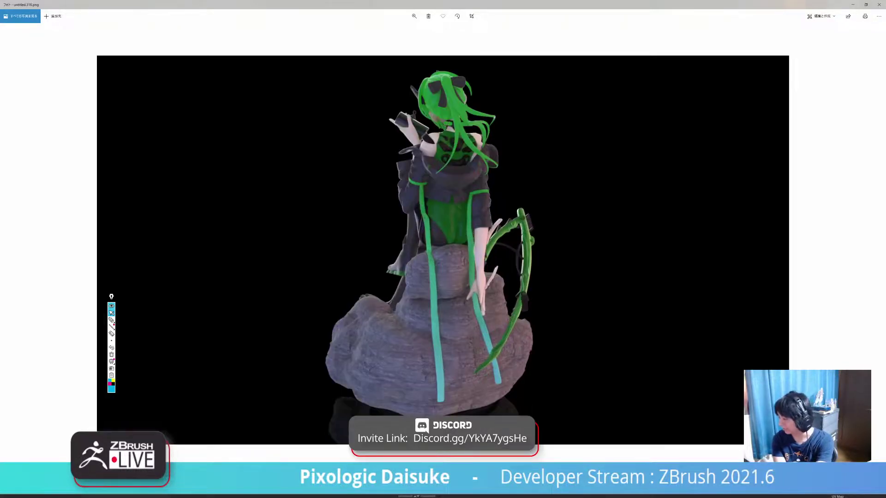
{"action": "key", "text": "Left"}
{"action": "key", "text": "Left"}
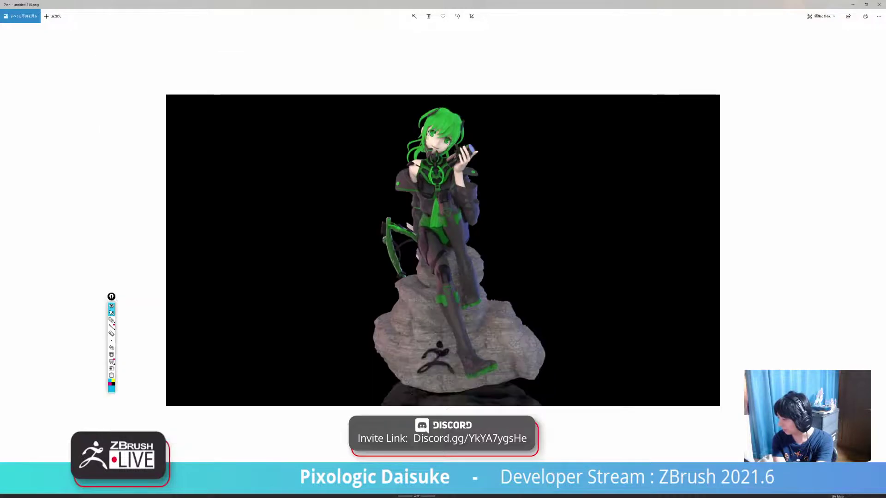
{"action": "key", "text": "Right"}
{"action": "key", "text": "Right"}
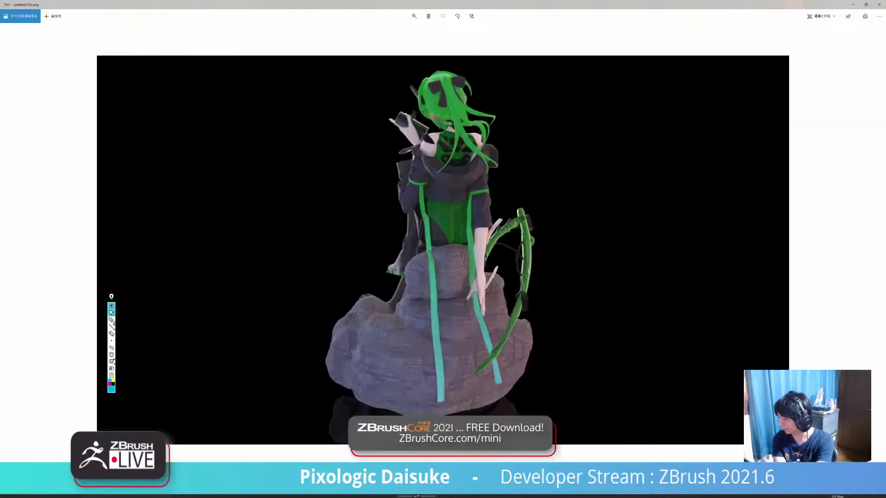
{"action": "key", "text": "Left"}
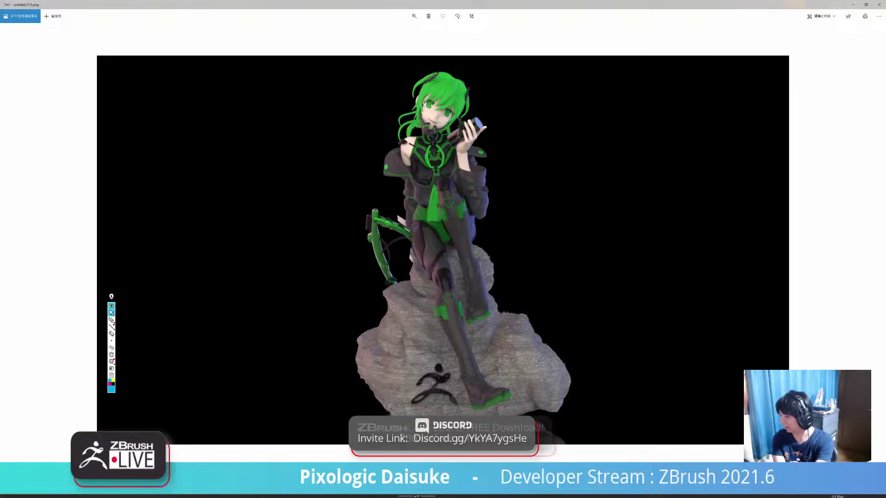
{"action": "key", "text": "Left"}
{"action": "key", "text": "Right"}
{"action": "key", "text": "Right"}
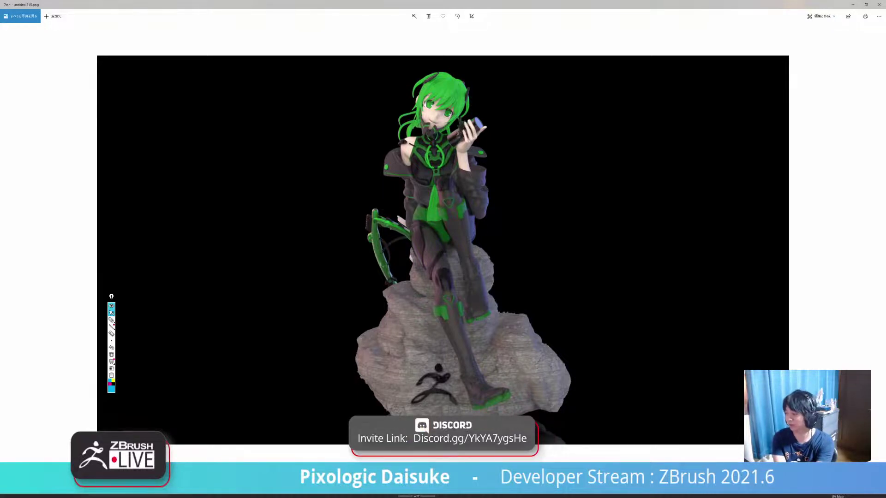
{"action": "key", "text": "Right"}
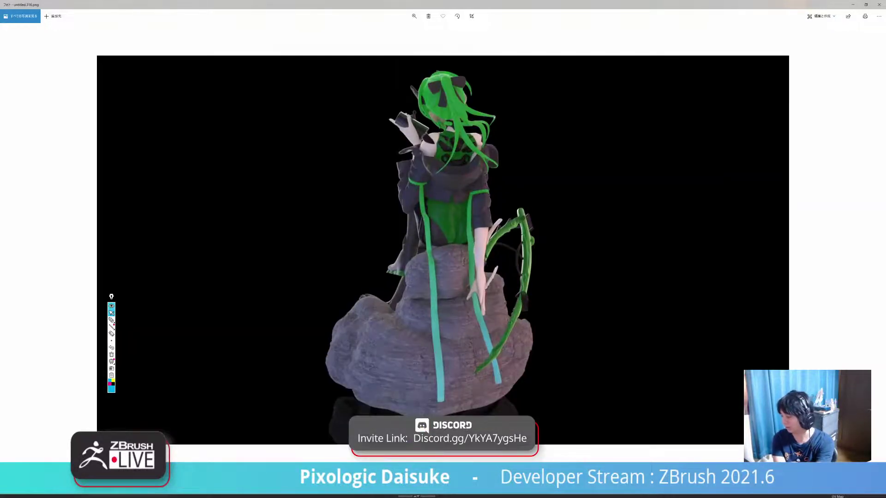
{"action": "key", "text": "Left"}
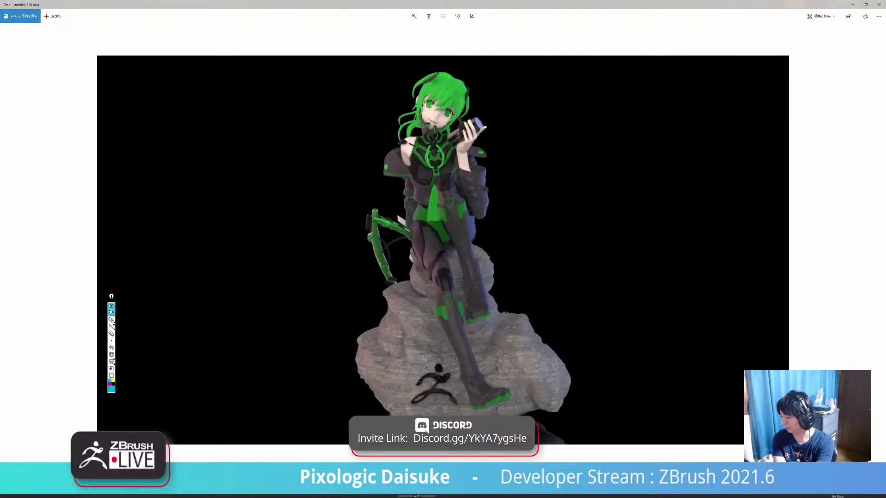
- Alternate between the coloured front and back renders and the earlier front-view still to compare rock colour and lighting
{"action": "key", "text": "Right"}
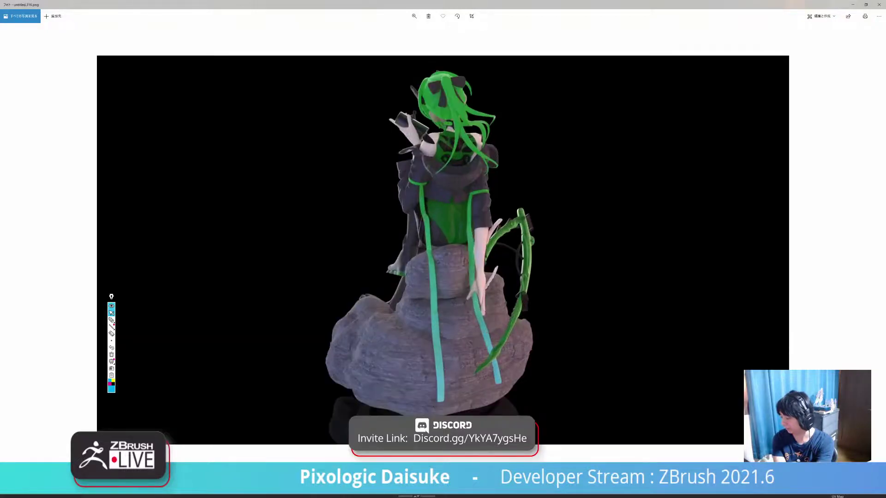
{"action": "key", "text": "Left"}
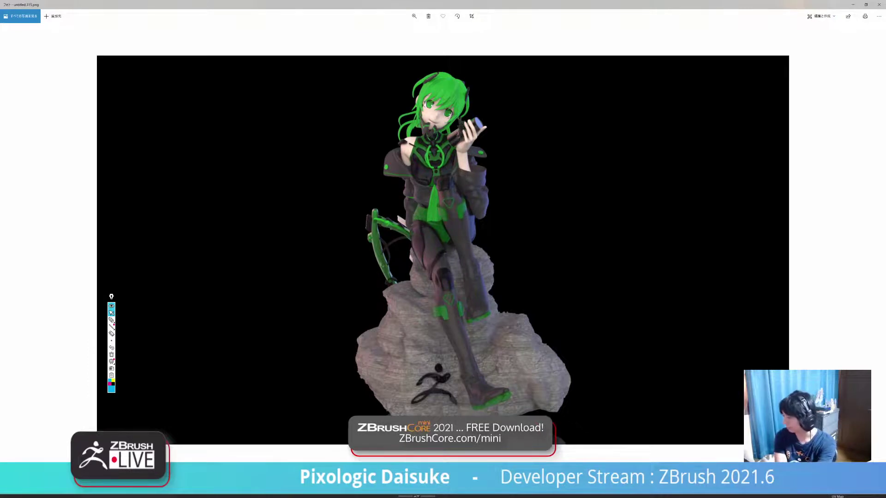
{"action": "key", "text": "Right"}
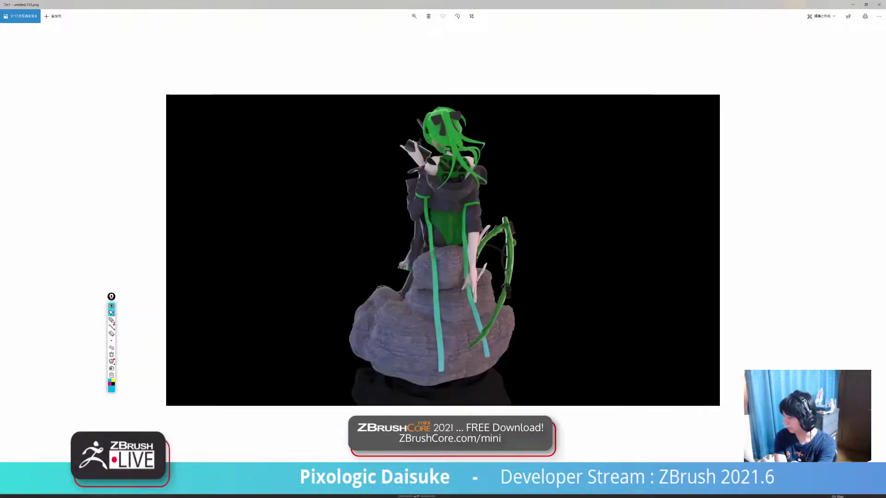
{"action": "key", "text": "Left"}
{"action": "key", "text": "Right"}
{"action": "key", "text": "Left"}
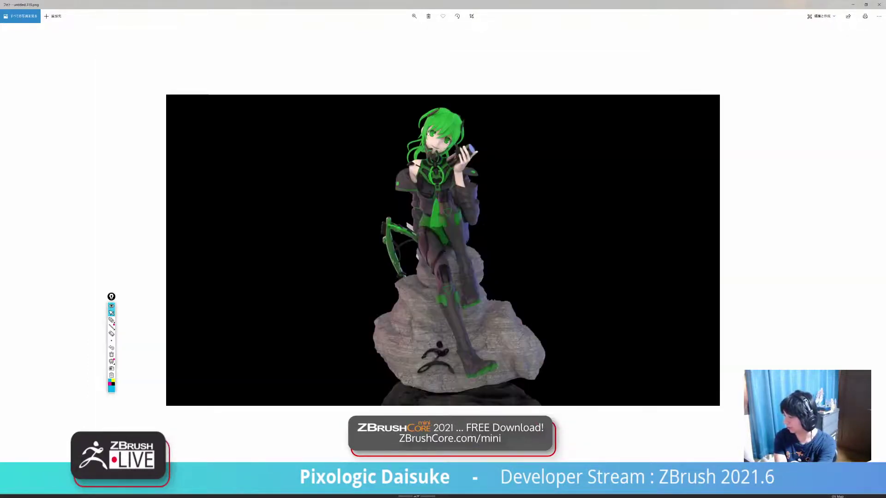
{"action": "key", "text": "Right"}
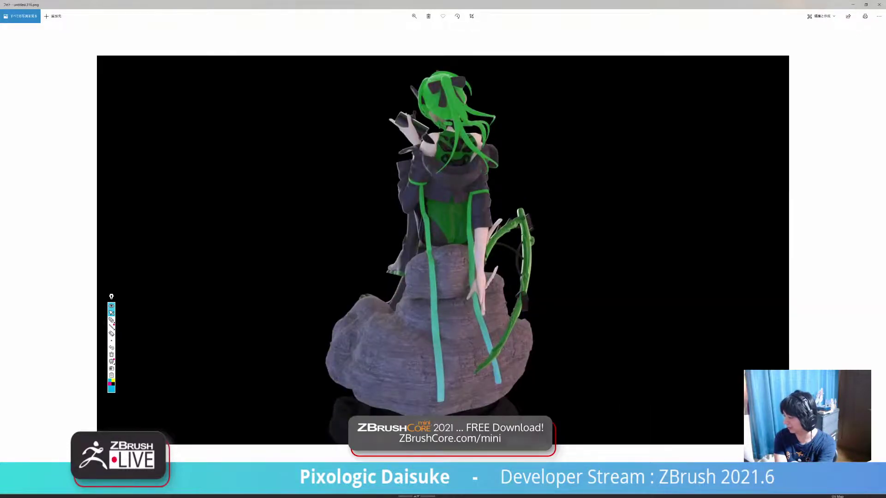
{"action": "key", "text": "Left"}
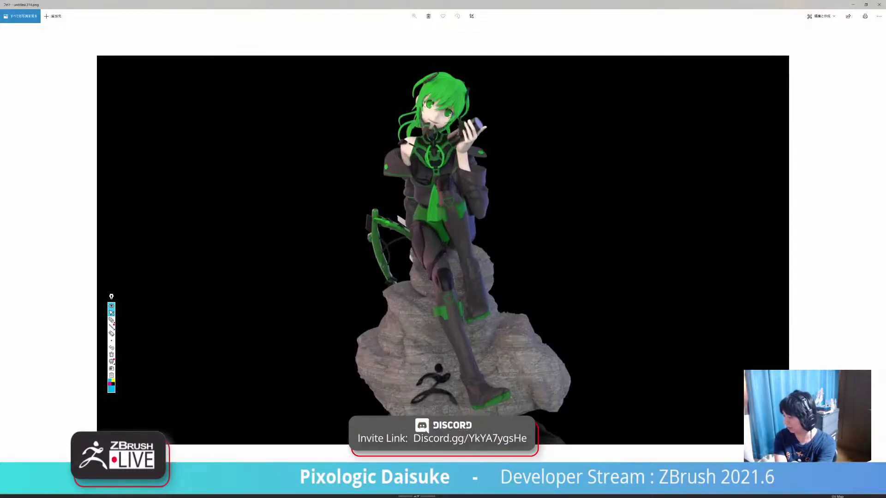
{"action": "key", "text": "Right"}
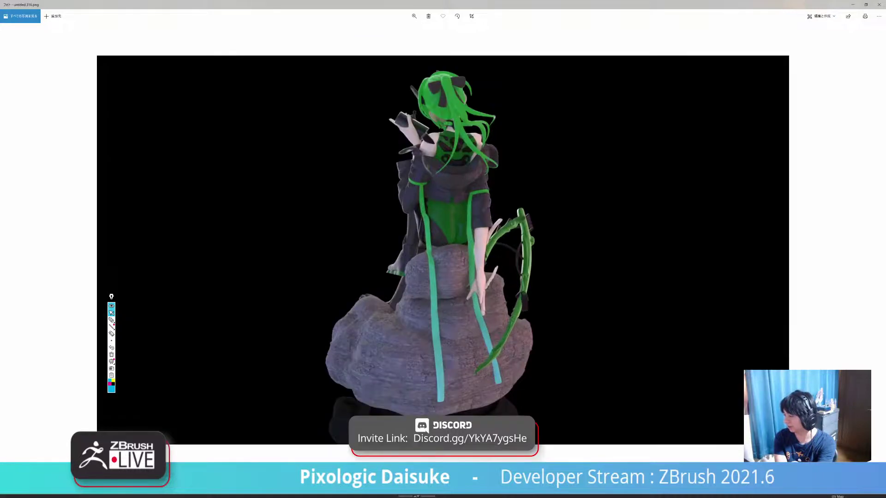
{"action": "key", "text": "Left"}
{"action": "key", "text": "Left"}
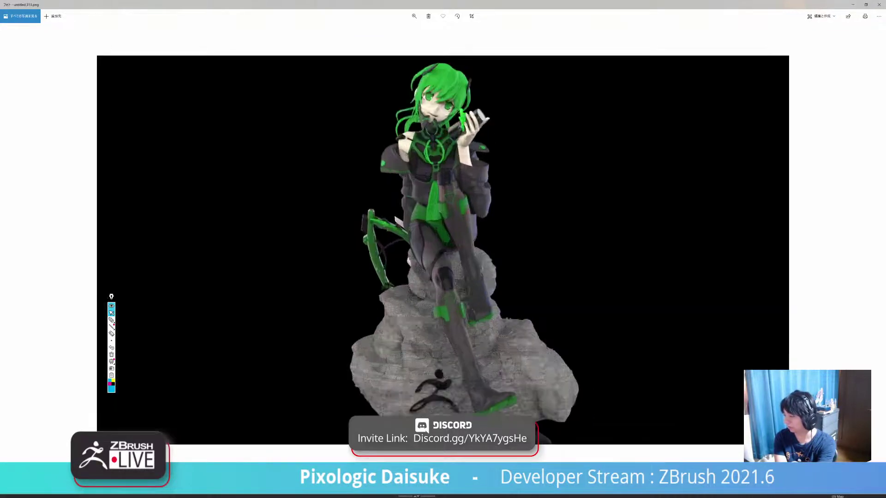
{"action": "key", "text": "Right"}
{"action": "key", "text": "Right"}
{"action": "key", "text": "Right"}
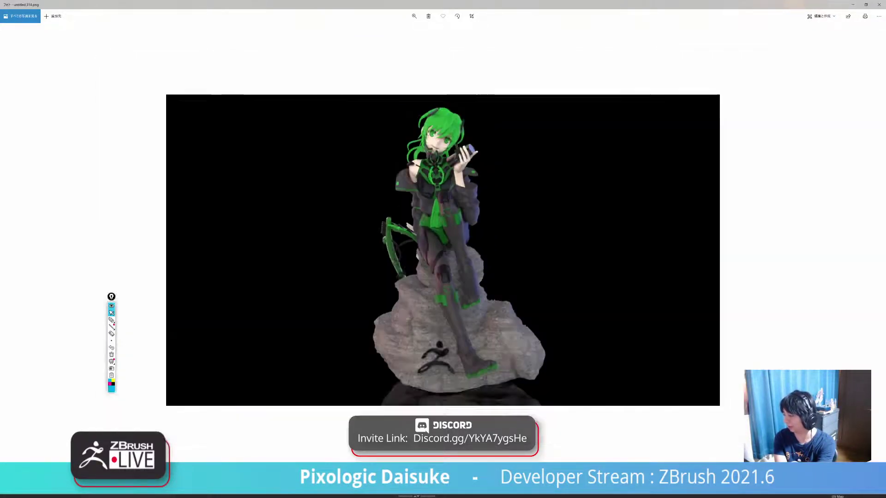
{"action": "key", "text": "Right"}
{"action": "key", "text": "Left"}
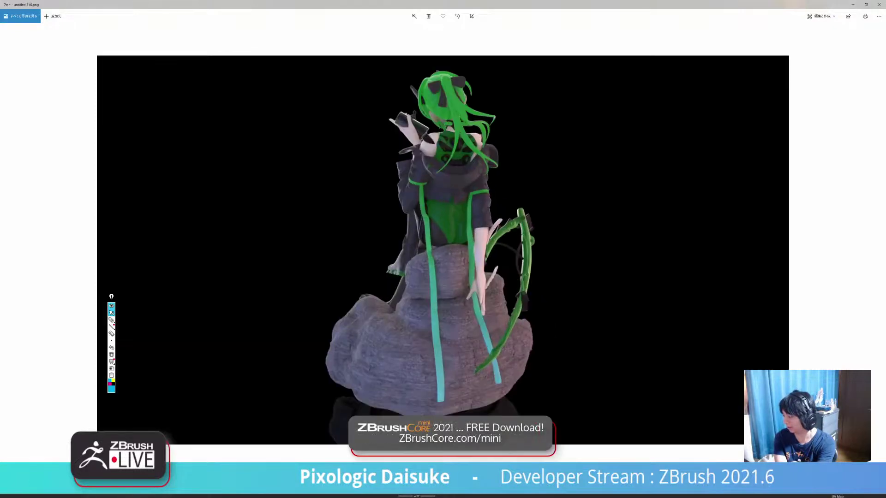
{"action": "key", "text": "Left"}
{"action": "key", "text": "Right"}
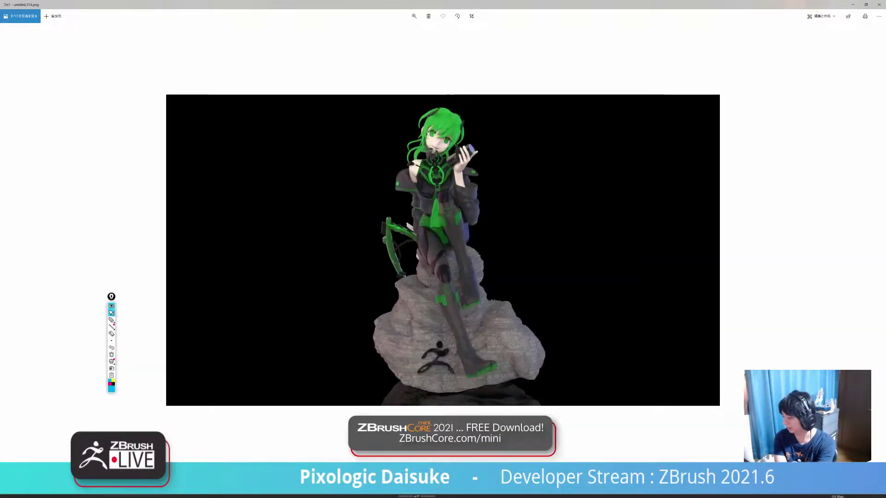
{"action": "key", "text": "Left"}
{"action": "key", "text": "Right"}
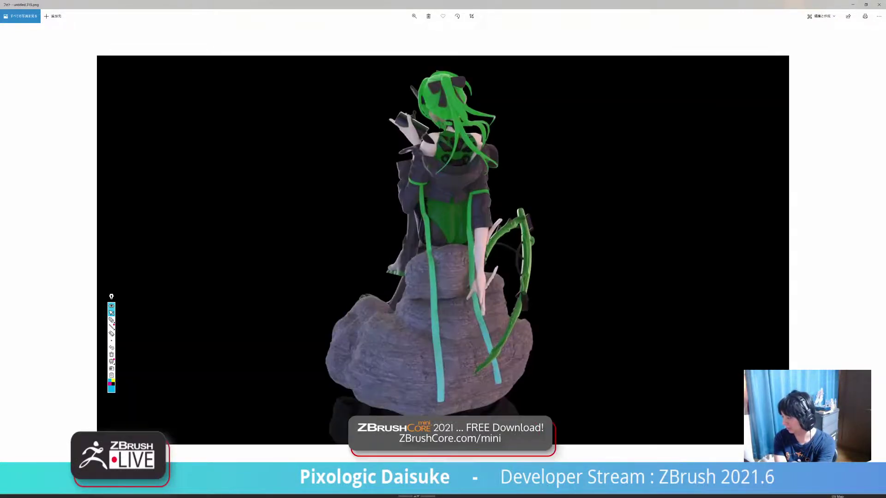
{"action": "key", "text": "Left"}
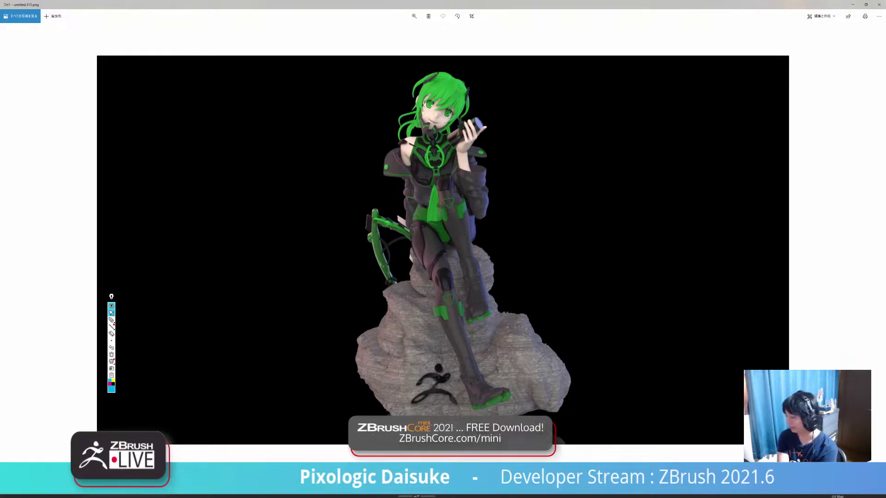
{"action": "key", "text": "Left"}
{"action": "key", "text": "Right"}
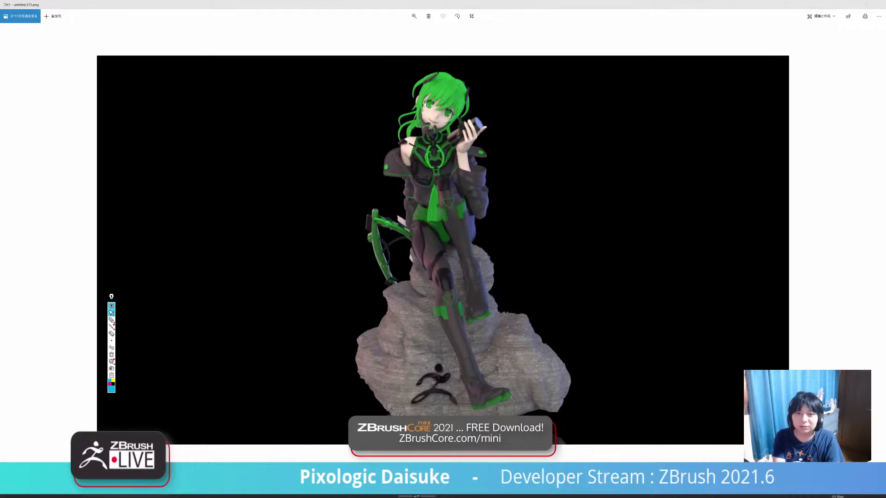
- Bring up the Mantis project folder and open Mantis.png in the image viewer
{"action": "left_click_drag", "start_coordinate": [0, 94], "coordinate": [406, 98]}
{"action": "key", "text": "Home"}
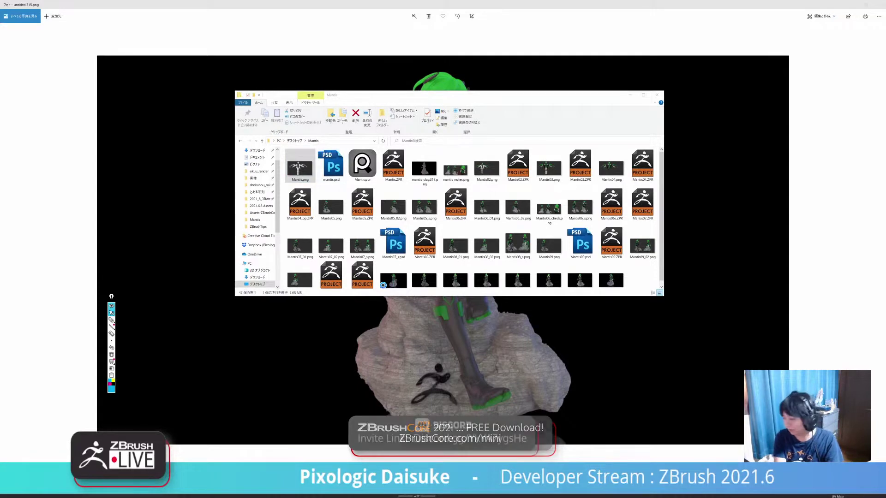
{"action": "left_click_drag", "start_coordinate": [344, 220], "coordinate": [360, 0]}
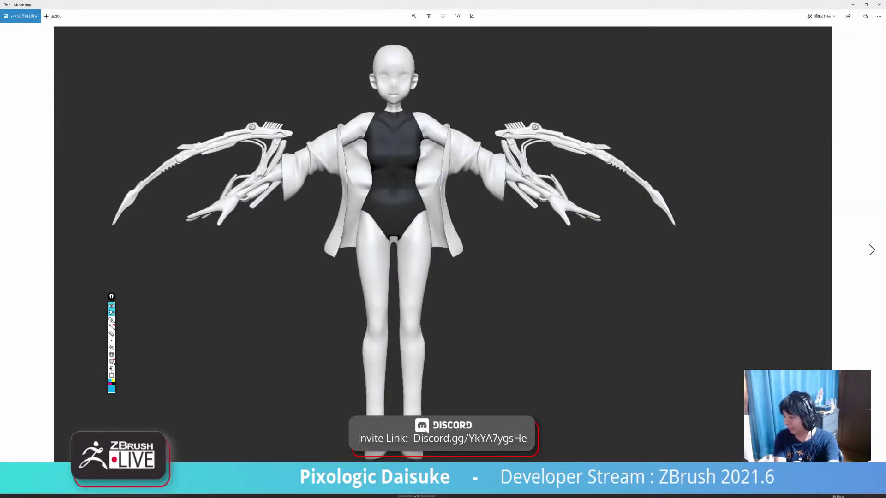
- Review the clay render and the standing-pose progress images, from the plain base body to the fully costumed figure
{"action": "left_click", "coordinate": [871, 249]}
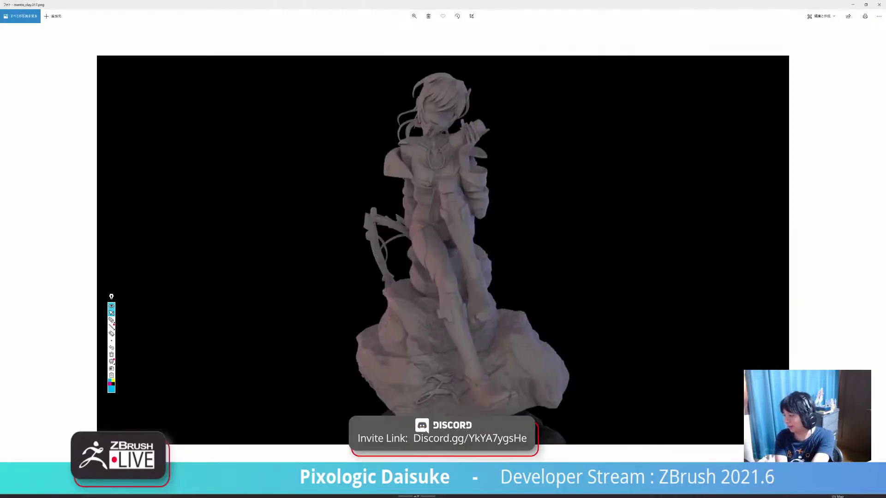
{"action": "key", "text": "Right"}
{"action": "key", "text": "Right"}
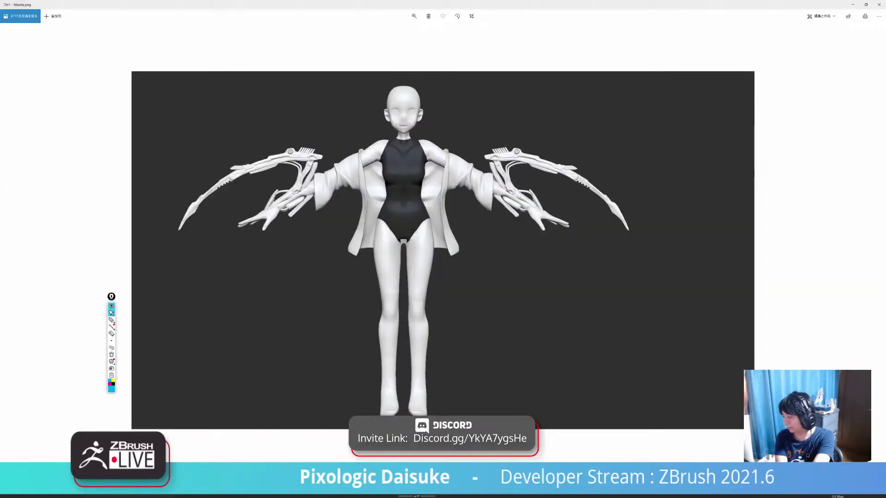
{"action": "key", "text": "Left"}
{"action": "key", "text": "Left"}
{"action": "key", "text": "Right"}
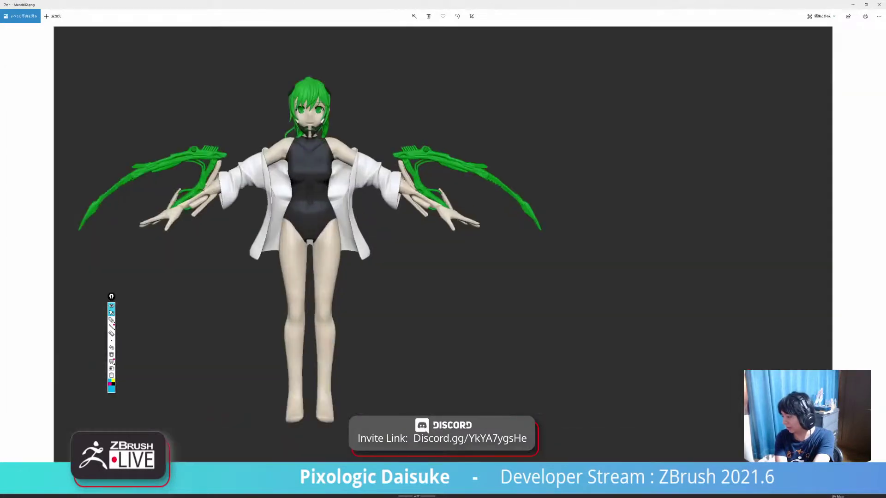
{"action": "key", "text": "Right"}
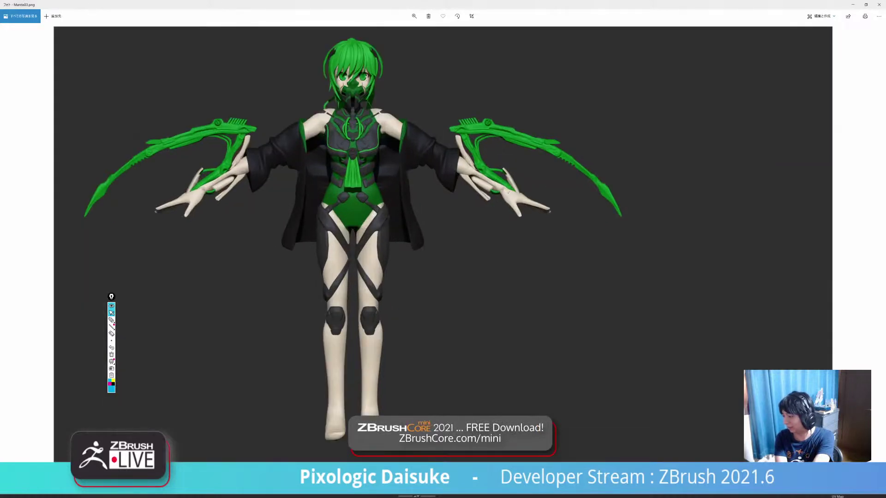
{"action": "key", "text": "Right"}
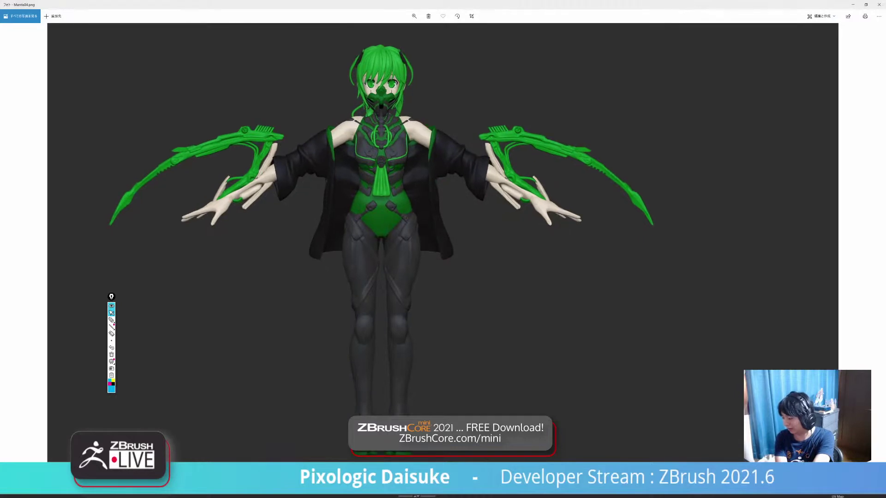
- Go through the seated-pose progress images, examining how the pose, the rock base and the costume details developed
{"action": "key", "text": "Right"}
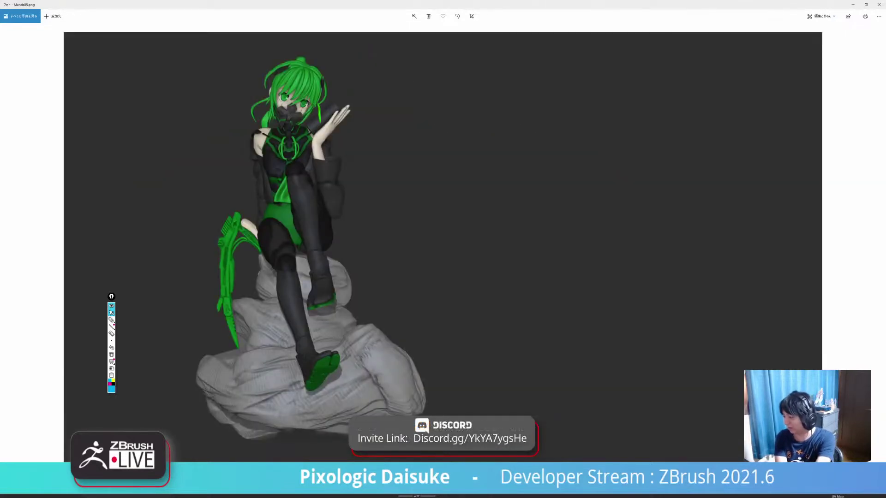
{"action": "key", "text": "Right"}
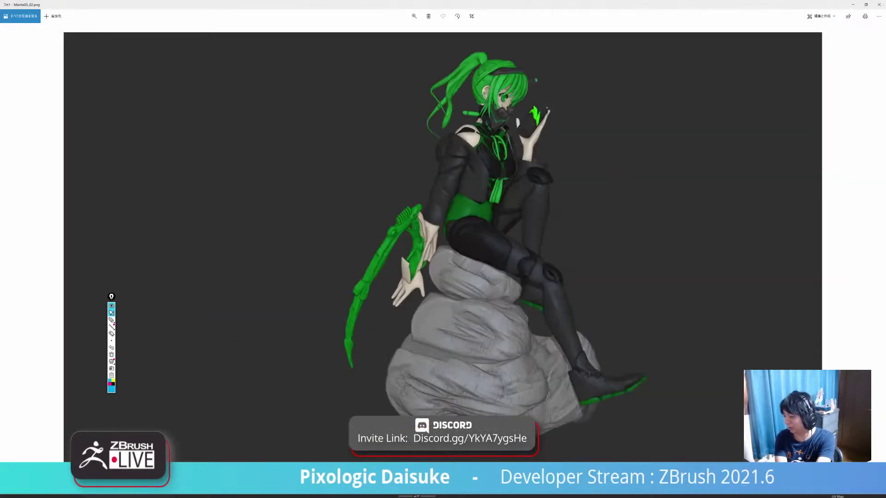
{"action": "key", "text": "Right"}
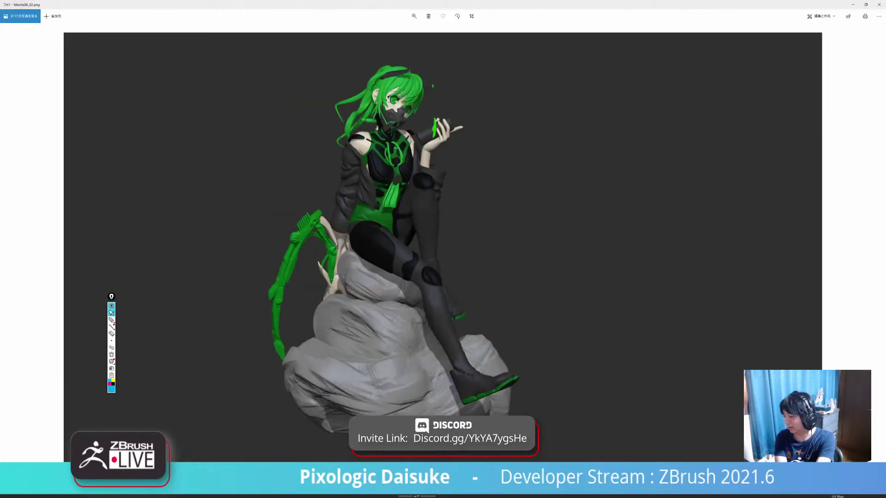
{"action": "key", "text": "Right"}
{"action": "key", "text": "Right"}
{"action": "key", "text": "Right"}
{"action": "key", "text": "Right"}
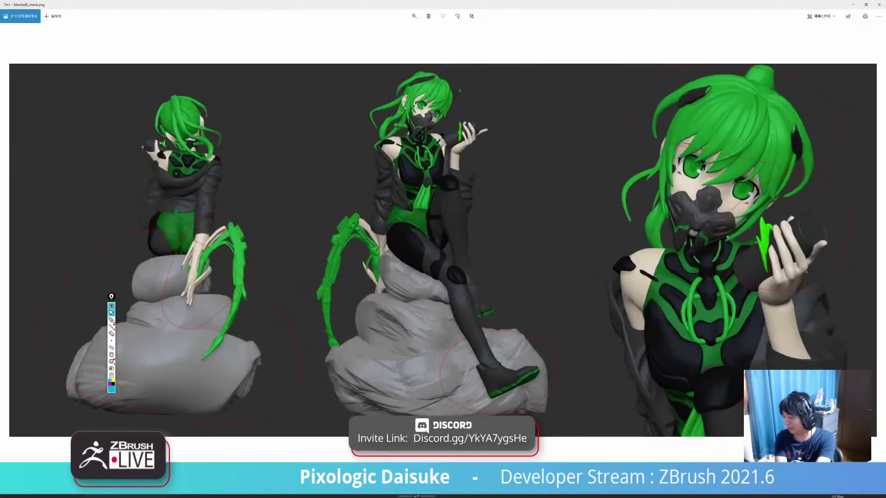
{"action": "key", "text": "Right"}
{"action": "key", "text": "Right"}
{"action": "key", "text": "Right"}
{"action": "key", "text": "Right"}
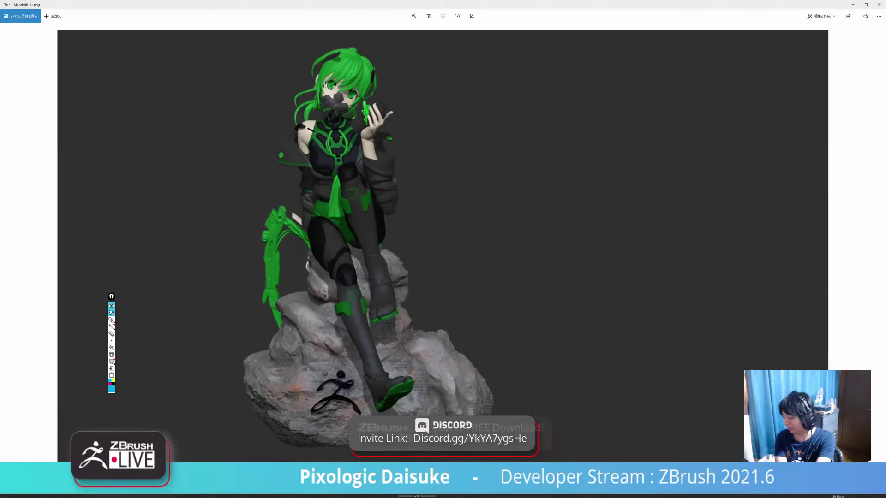
{"action": "key", "text": "Right"}
{"action": "key", "text": "Right"}
{"action": "key", "text": "Right"}
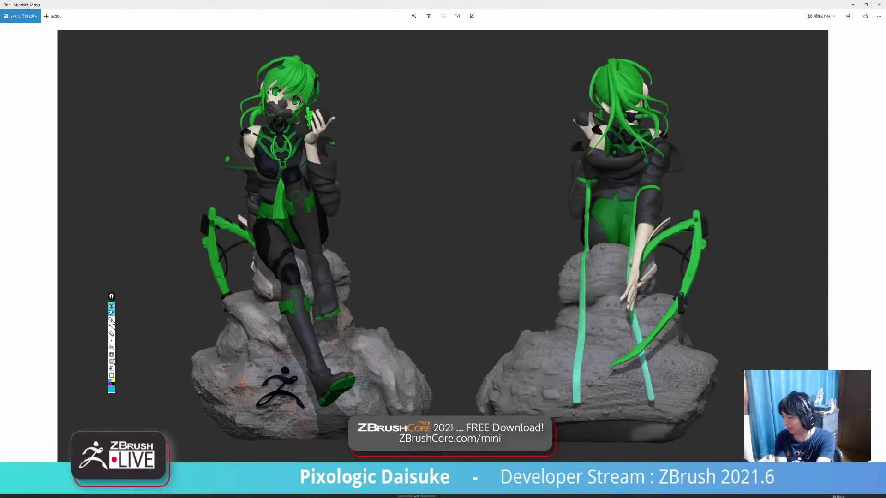
- Examine the KeyShot test renders from the leafy rock material through to the final coloured front still
{"action": "key", "text": "Right"}
{"action": "key", "text": "Right"}
{"action": "key", "text": "Right"}
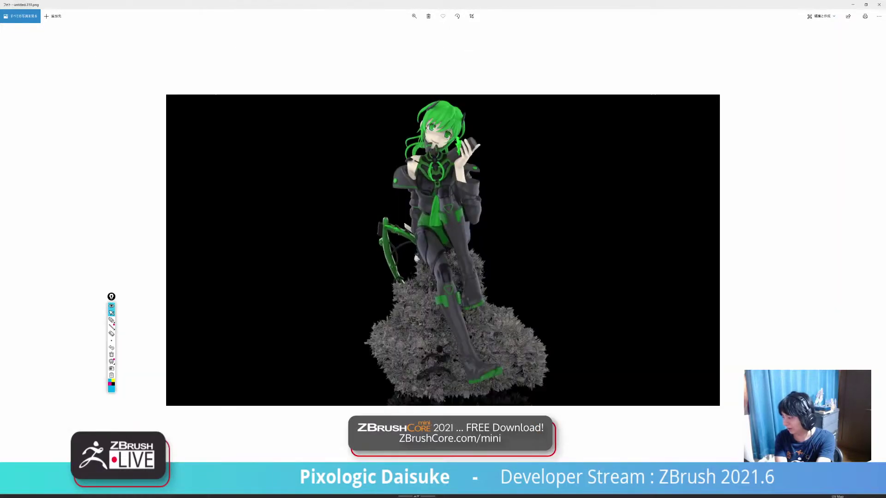
{"action": "key", "text": "Right"}
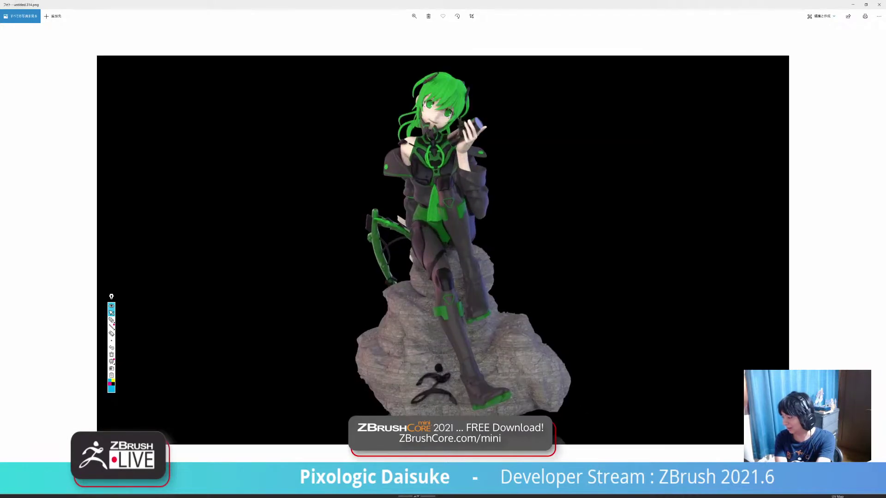
{"action": "key", "text": "Right"}
{"action": "key", "text": "Right"}
{"action": "key", "text": "Left"}
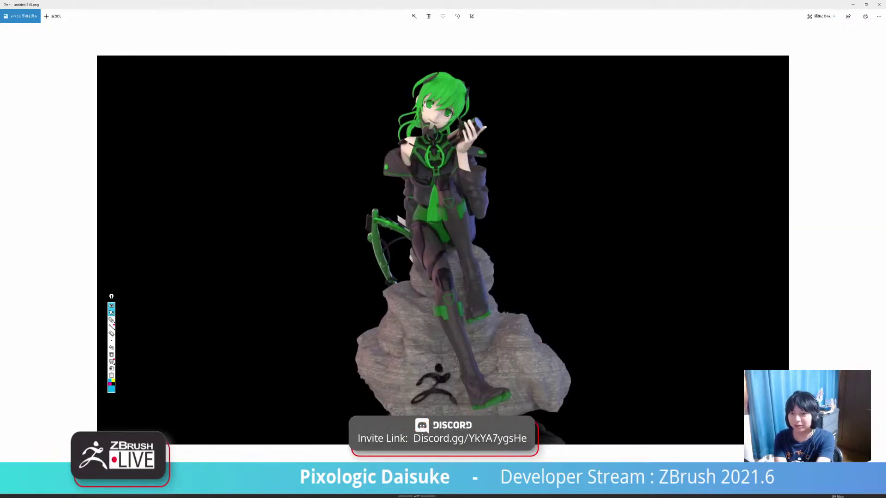
- Shrink the front render's viewer window, move it aside, and place the Mantis folder window next to it
{"action": "left_click_drag", "start_coordinate": [304, 4], "coordinate": [153, 67]}
{"action": "left_click", "coordinate": [356, 96]}
{"action": "left_click_drag", "start_coordinate": [356, 96], "coordinate": [412, 56]}
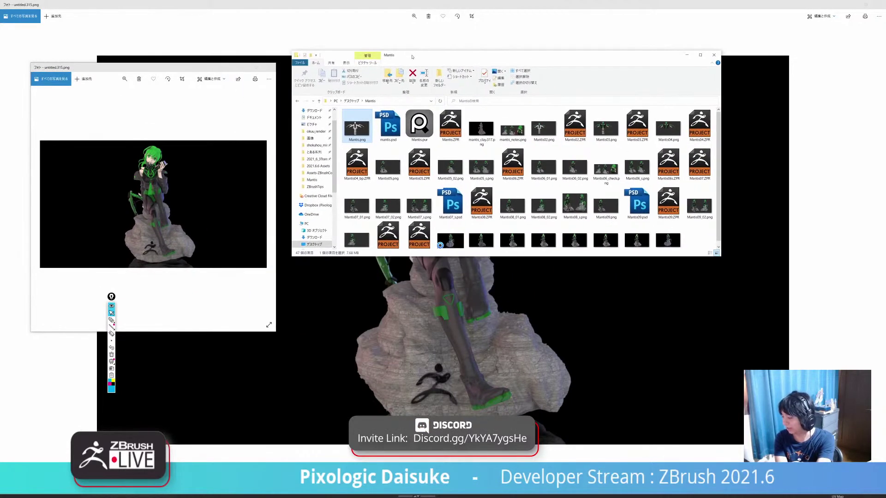